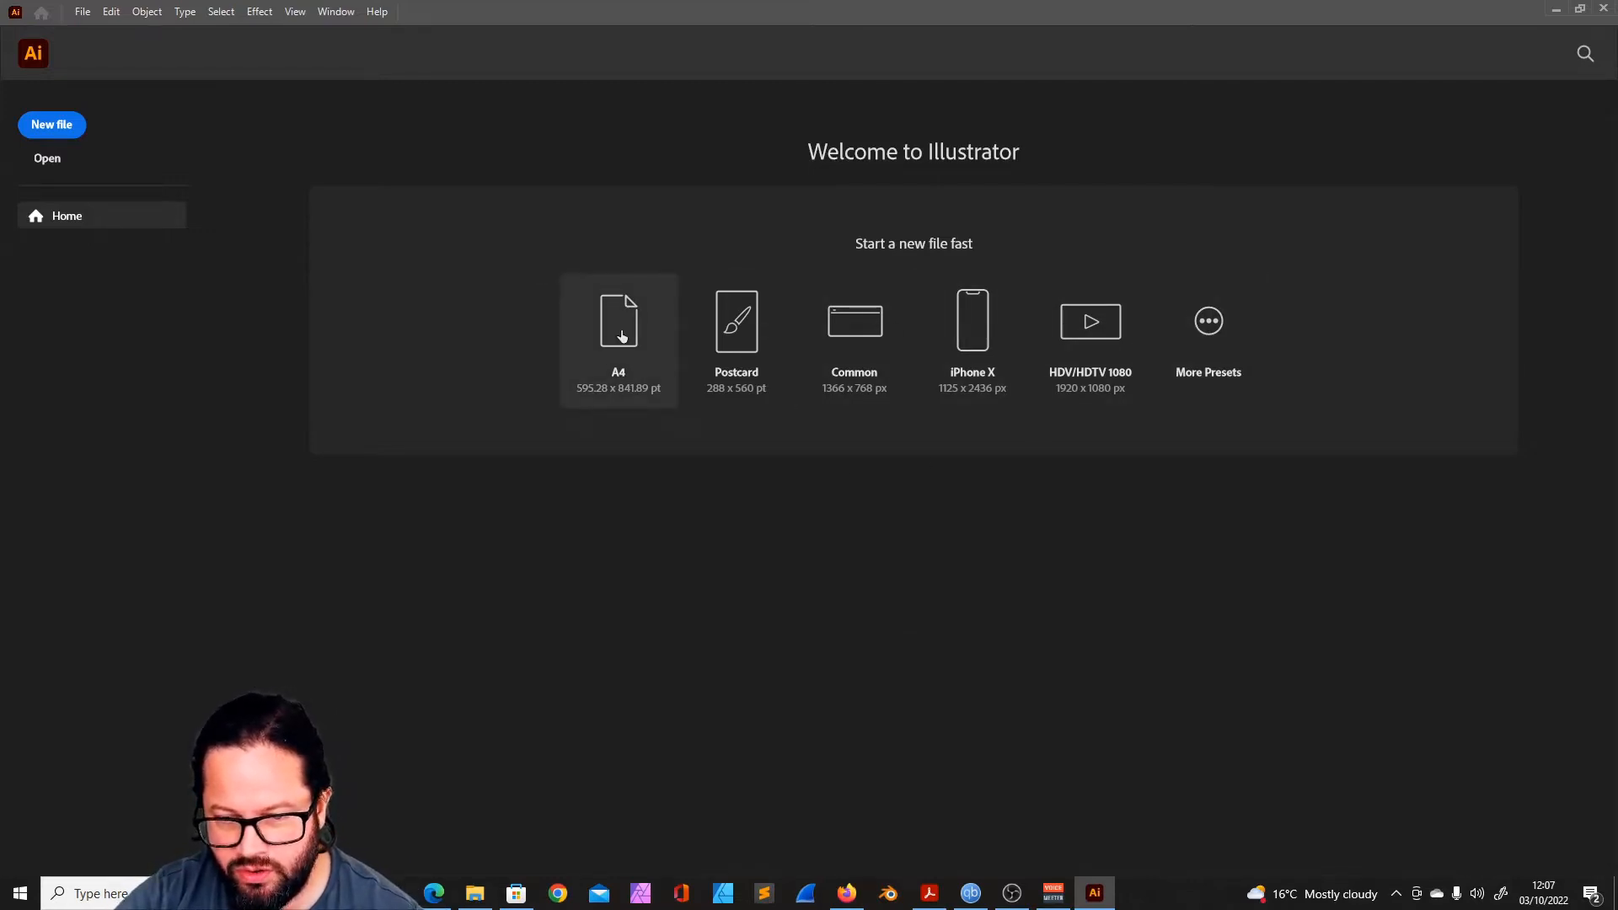
- Open the full set of new-document presets and browse the Mobile, Web, Print, Film & Video, Art & Illustration and Saved categories
{"action": "left_click", "coordinate": [1213, 321]}
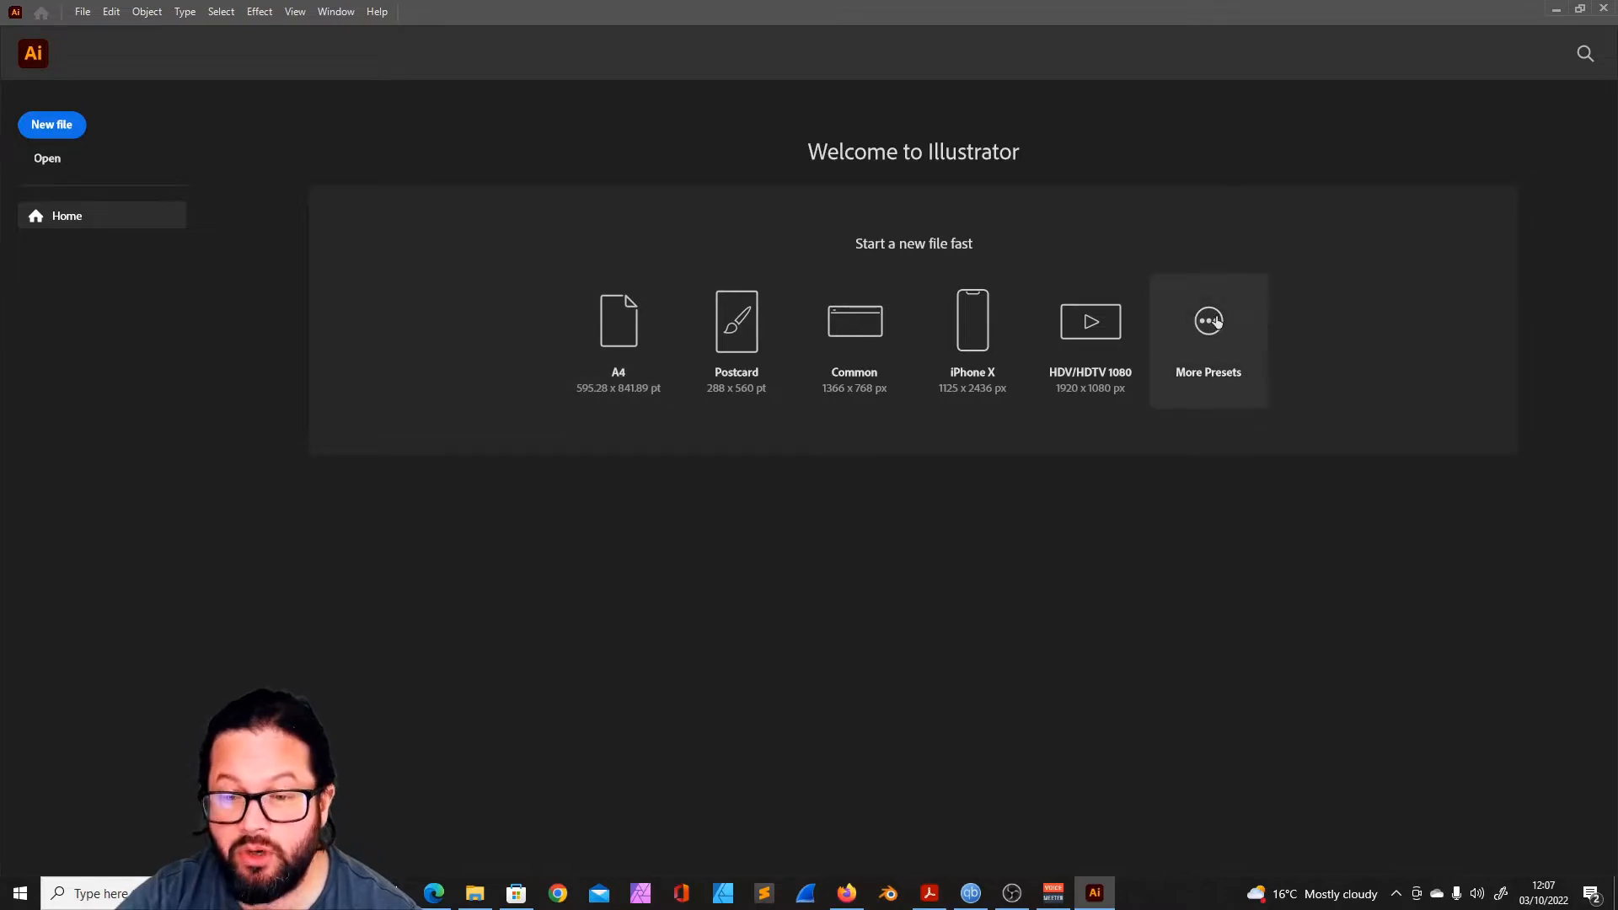
{"action": "left_click_drag", "start_coordinate": [696, 101], "coordinate": [760, 82]}
{"action": "left_click", "coordinate": [439, 115]}
{"action": "left_click", "coordinate": [489, 115]}
{"action": "left_click", "coordinate": [534, 116]}
{"action": "left_click", "coordinate": [591, 119]}
{"action": "left_click", "coordinate": [671, 120]}
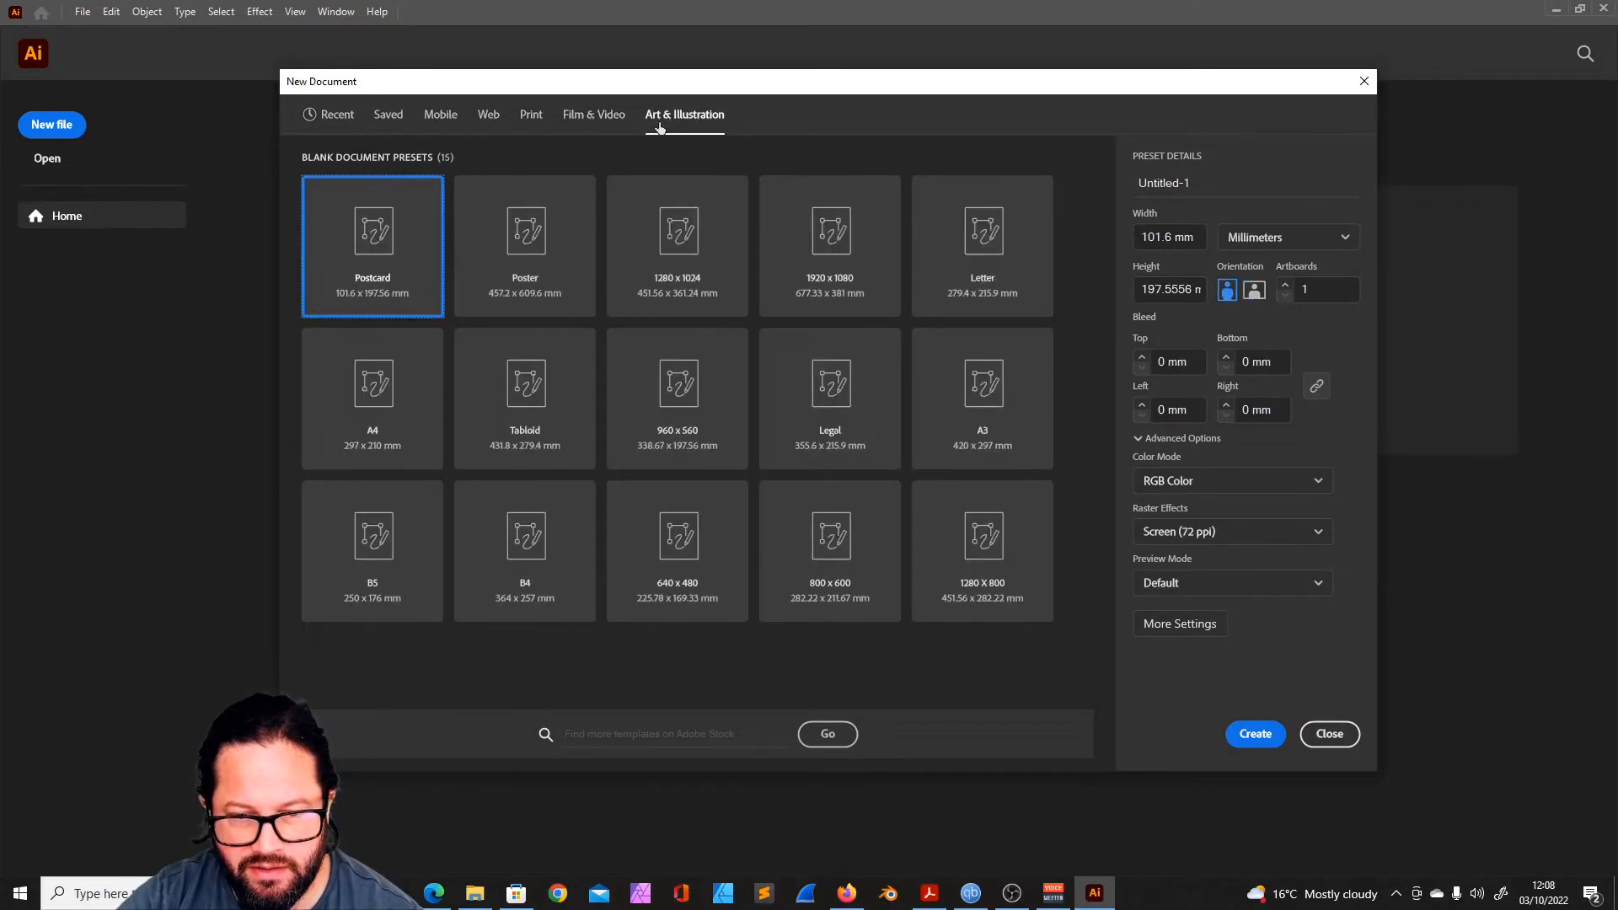
{"action": "left_click", "coordinate": [390, 117]}
{"action": "left_click", "coordinate": [431, 118]}
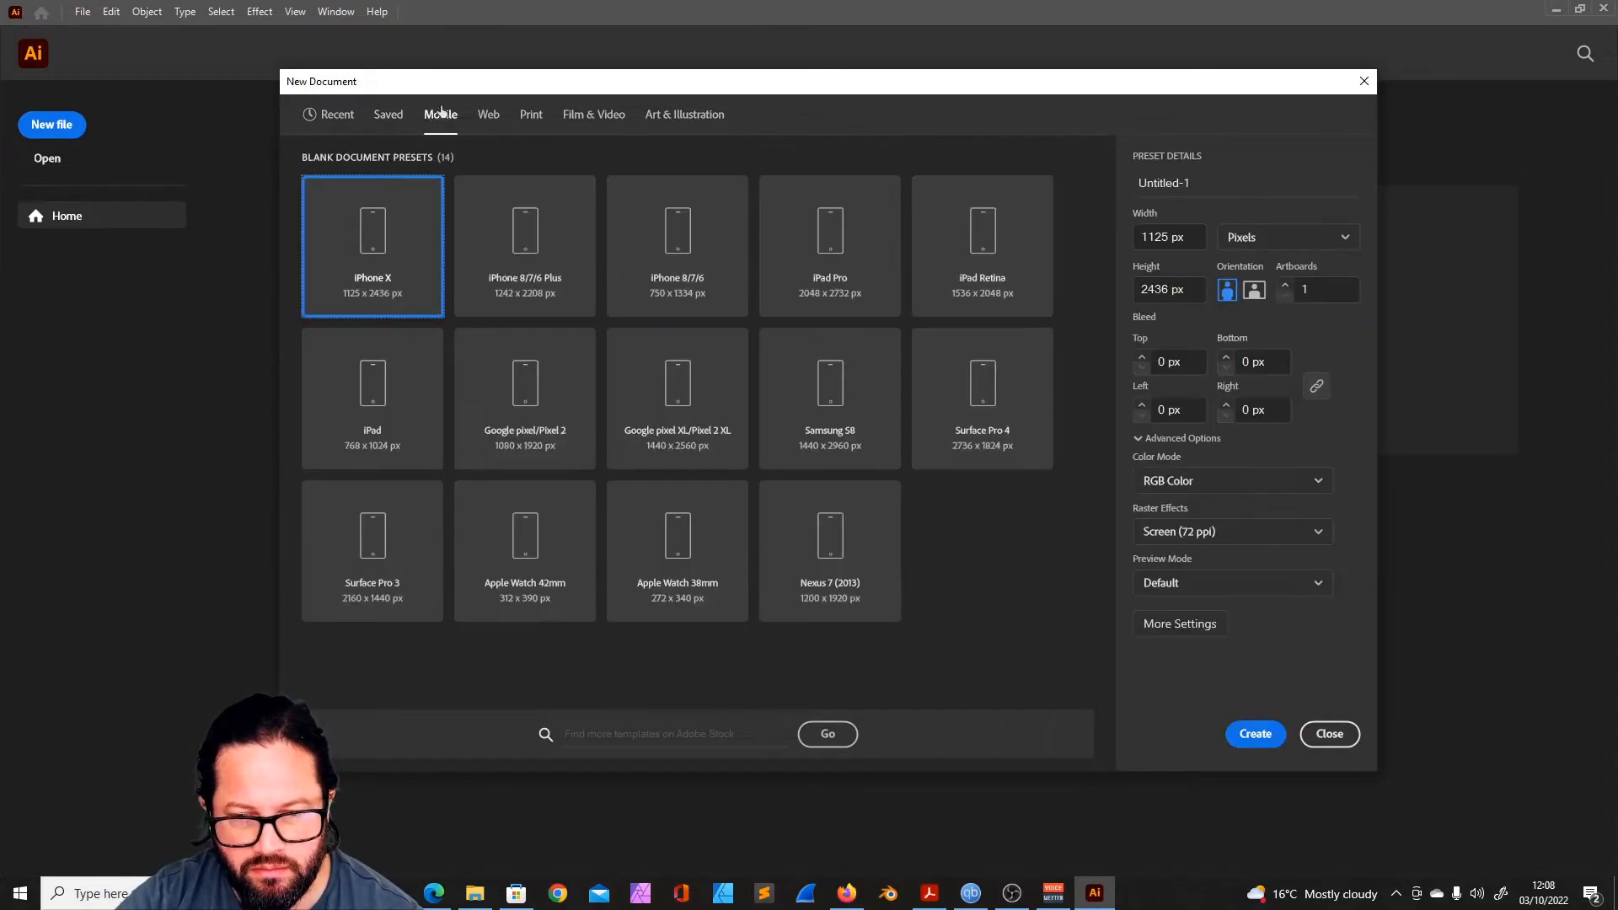
- Compare the blank document presets and default settings for Print, Film & Video, Web and Art & Illustration
{"action": "mouse_move", "coordinate": [562, 82]}
{"action": "left_mouse_down"}
{"action": "mouse_move", "coordinate": [595, 73]}
{"action": "mouse_move", "coordinate": [560, 90]}
{"action": "left_mouse_up"}
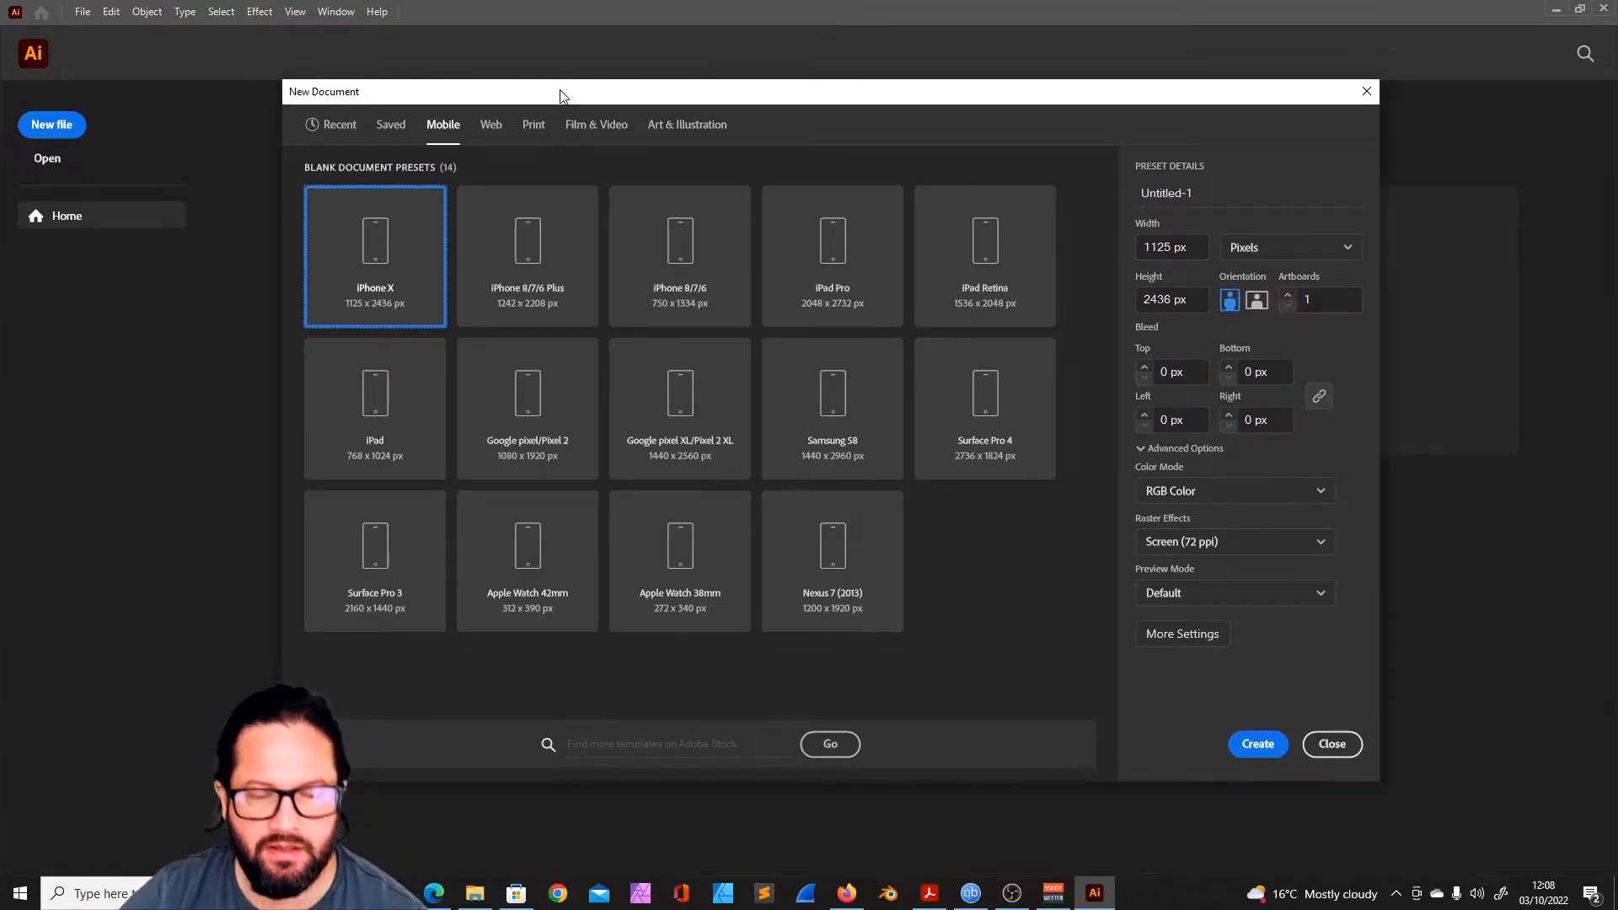
{"action": "left_click", "coordinate": [534, 127]}
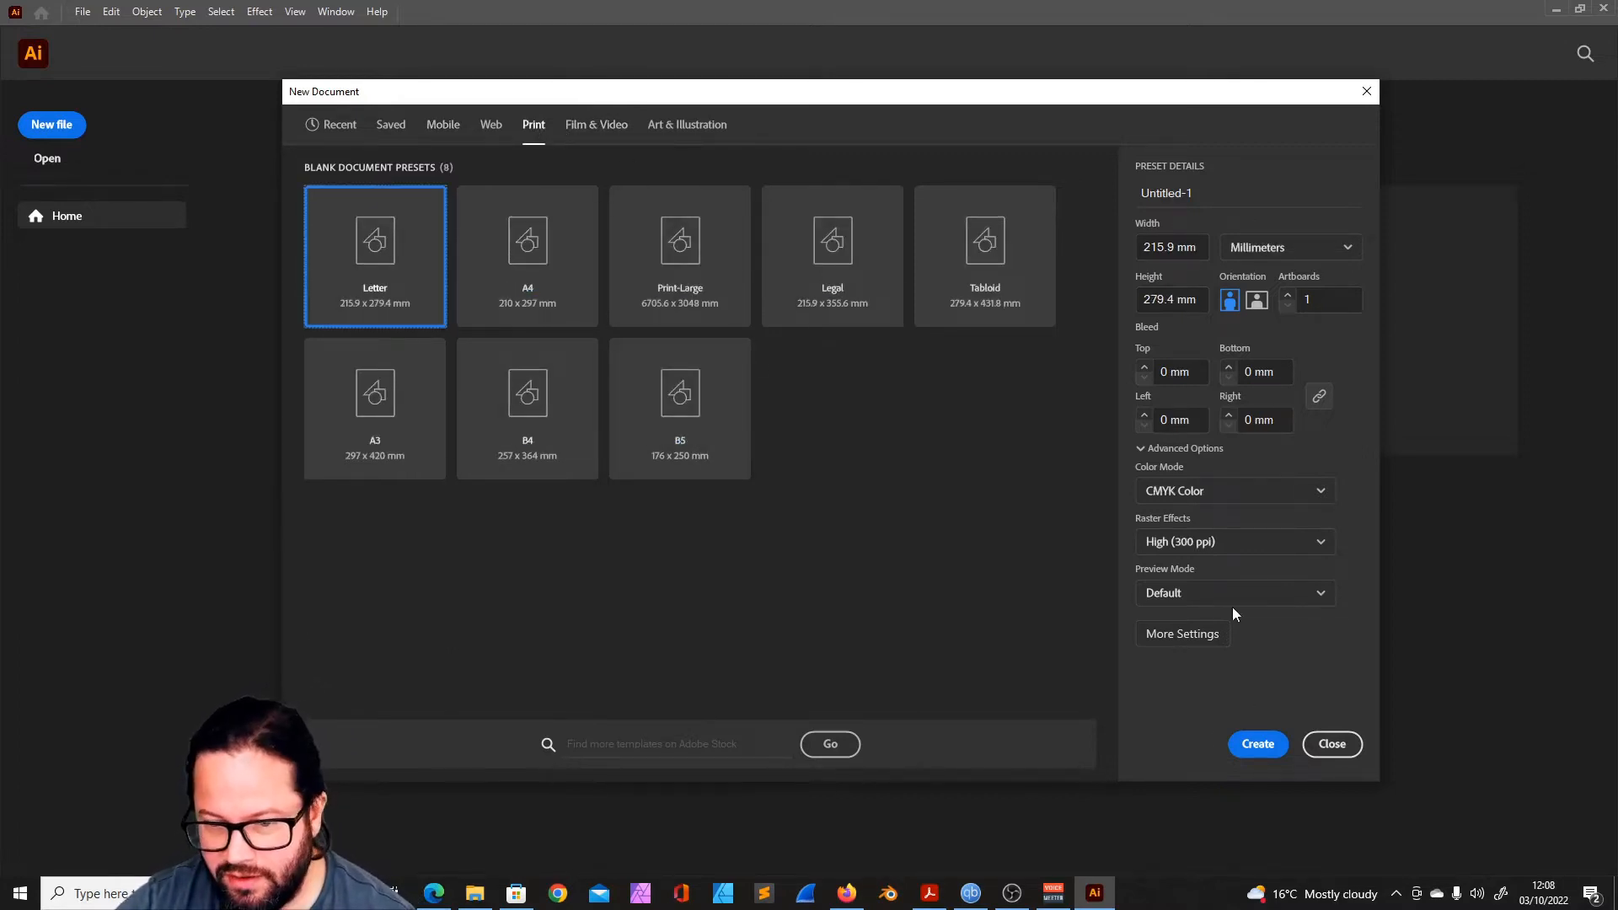
{"action": "left_click", "coordinate": [574, 125]}
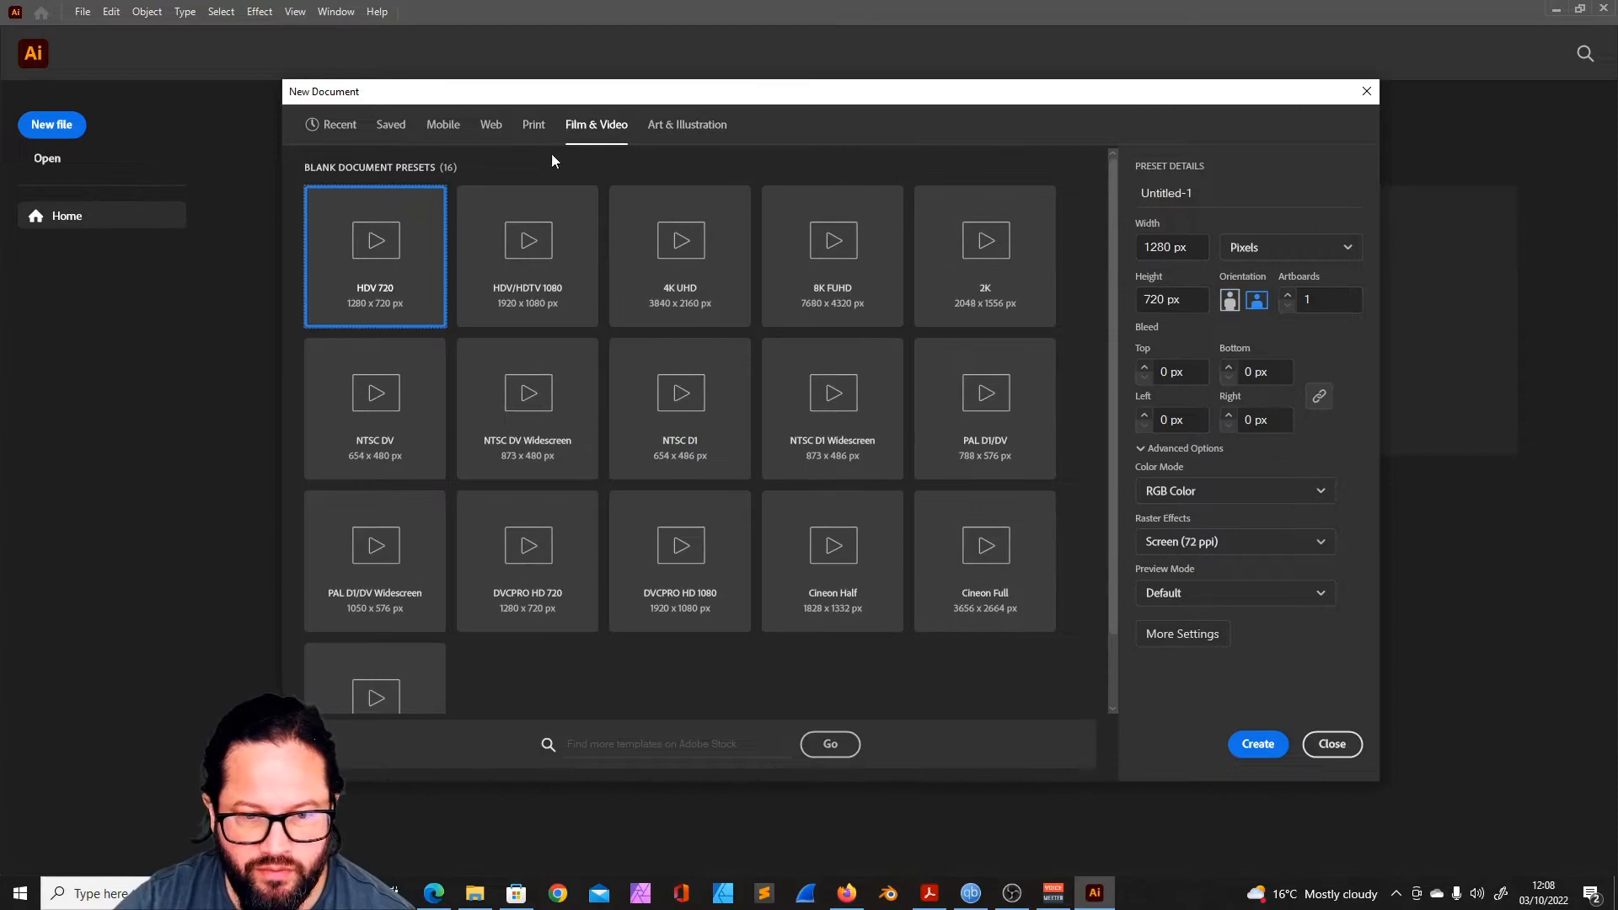
{"action": "left_click", "coordinate": [490, 124]}
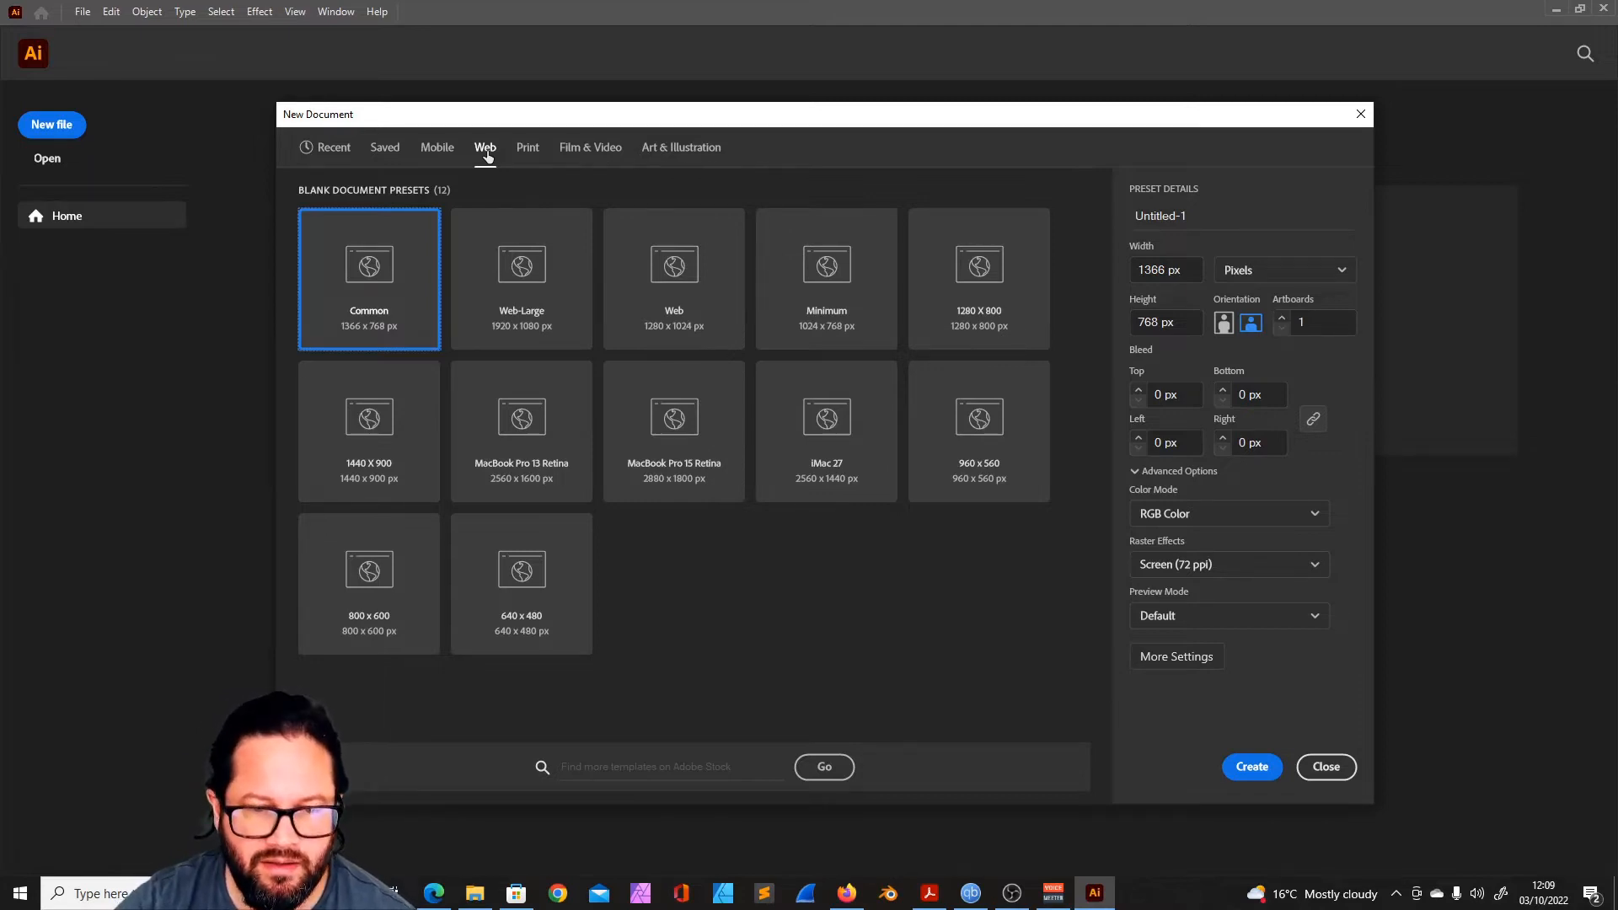
{"action": "left_click", "coordinate": [698, 148]}
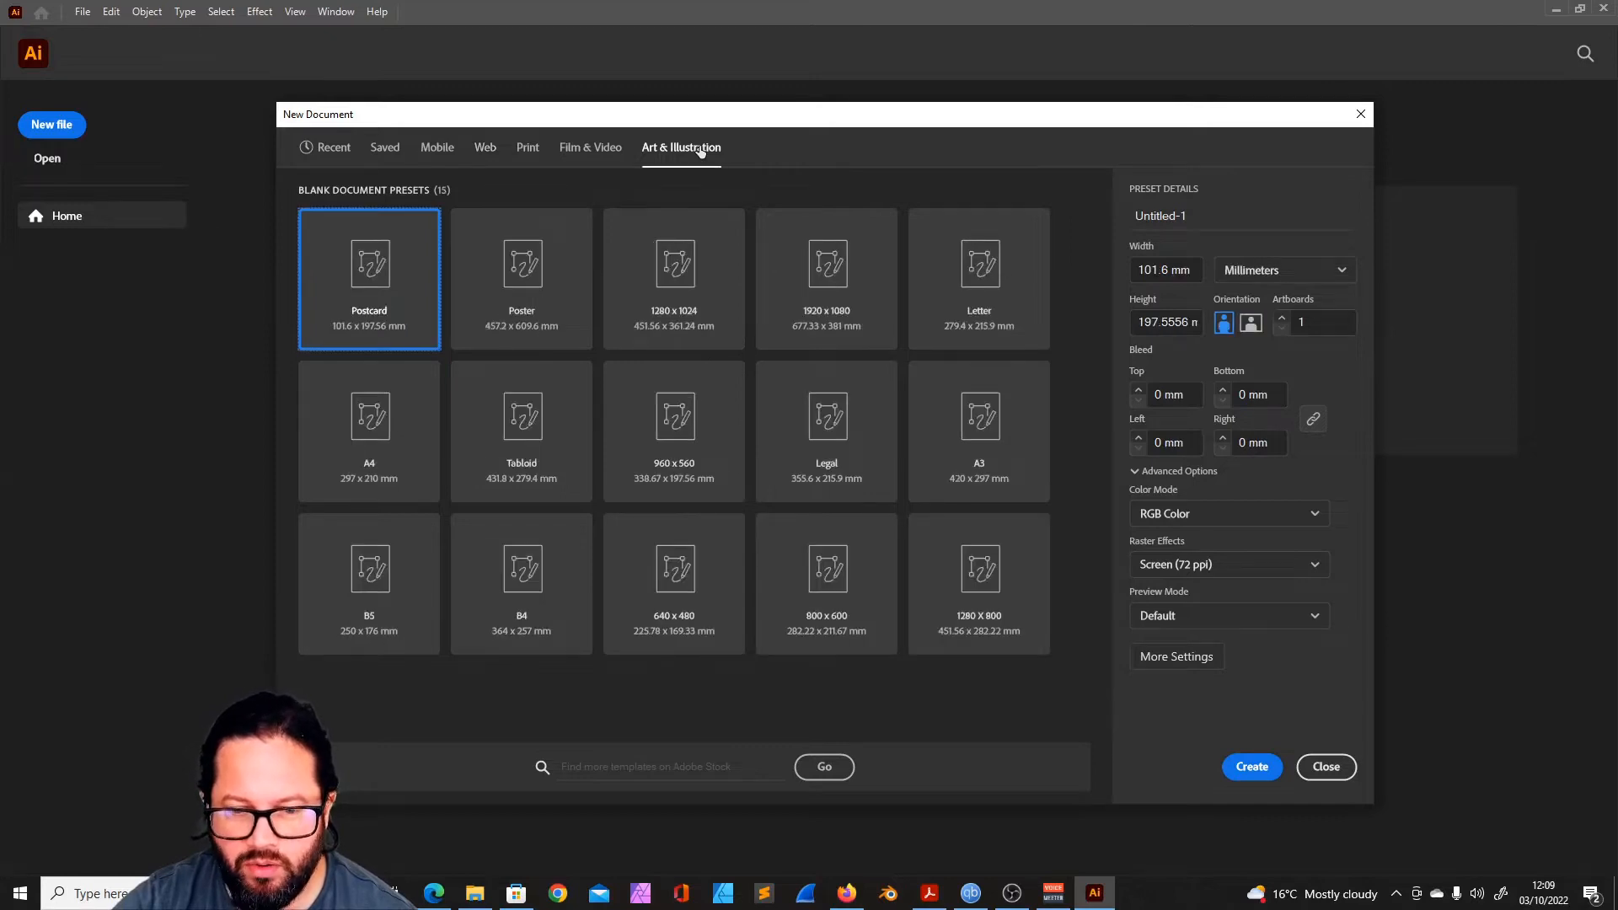
{"action": "left_click", "coordinate": [485, 150]}
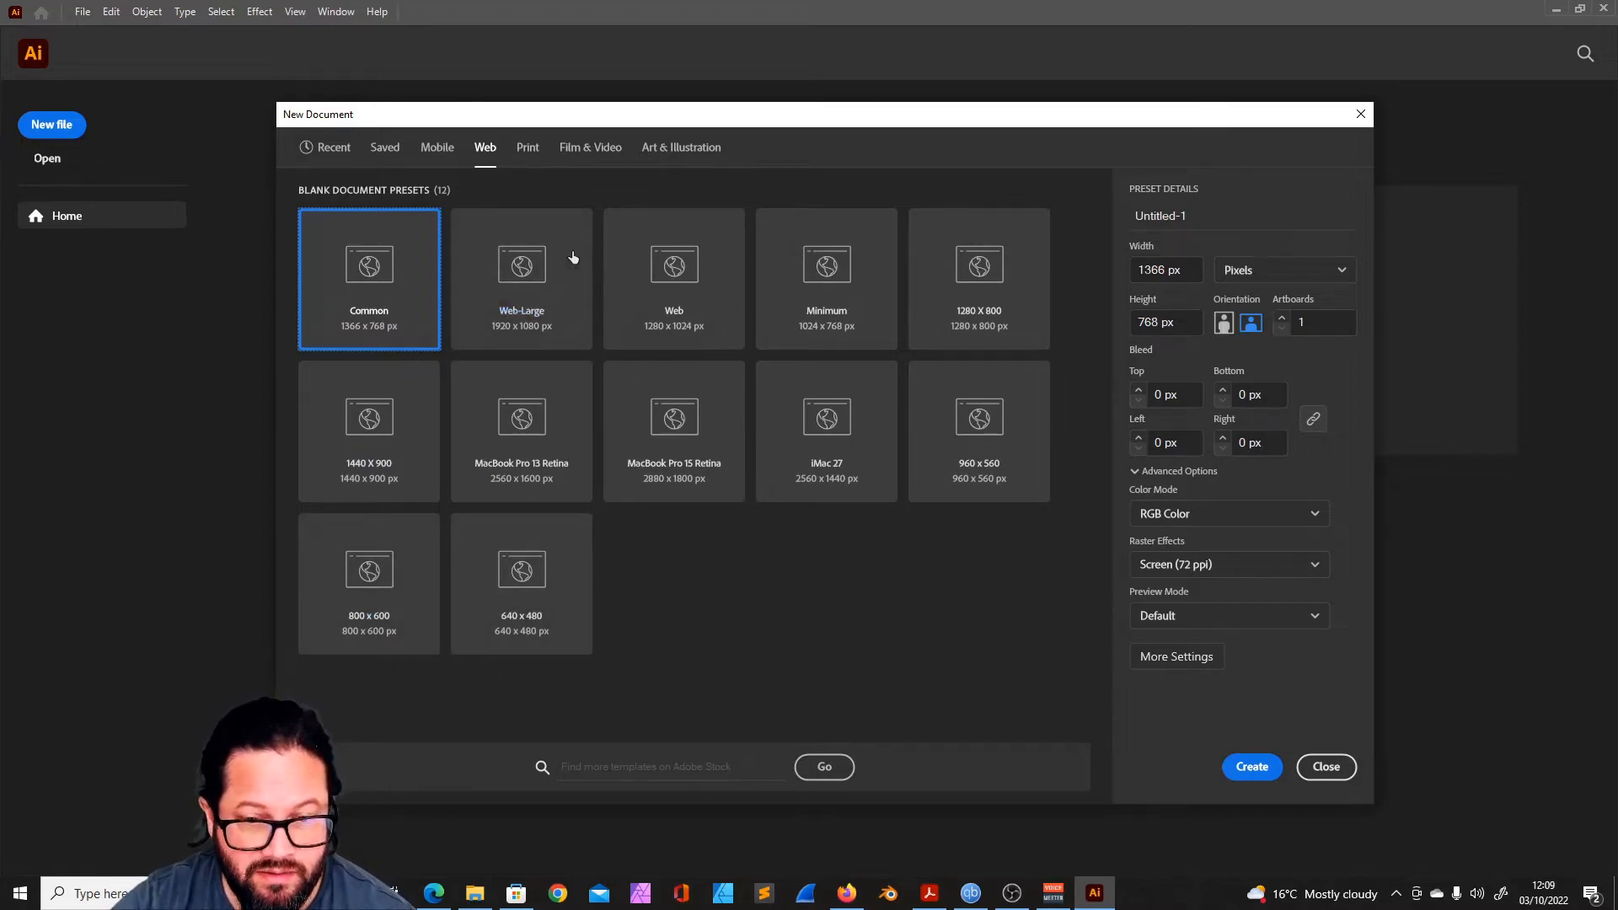
{"action": "left_click", "coordinate": [698, 152]}
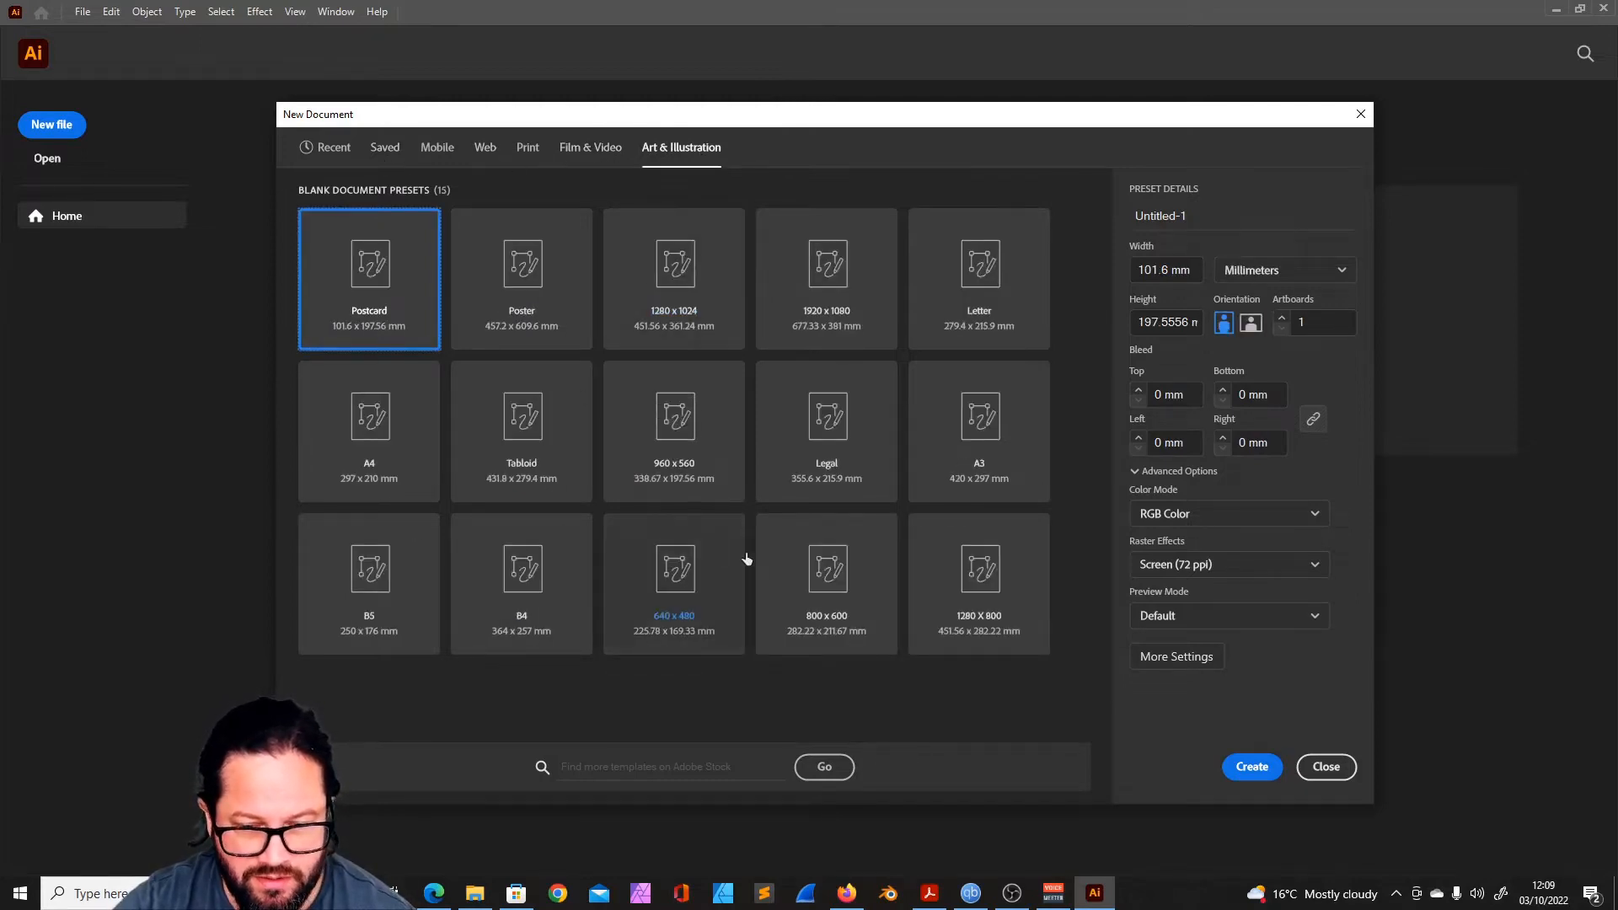
- Select the A3 art preset, switch its units to Pixels and return them to Millimeters
{"action": "left_click", "coordinate": [1009, 424]}
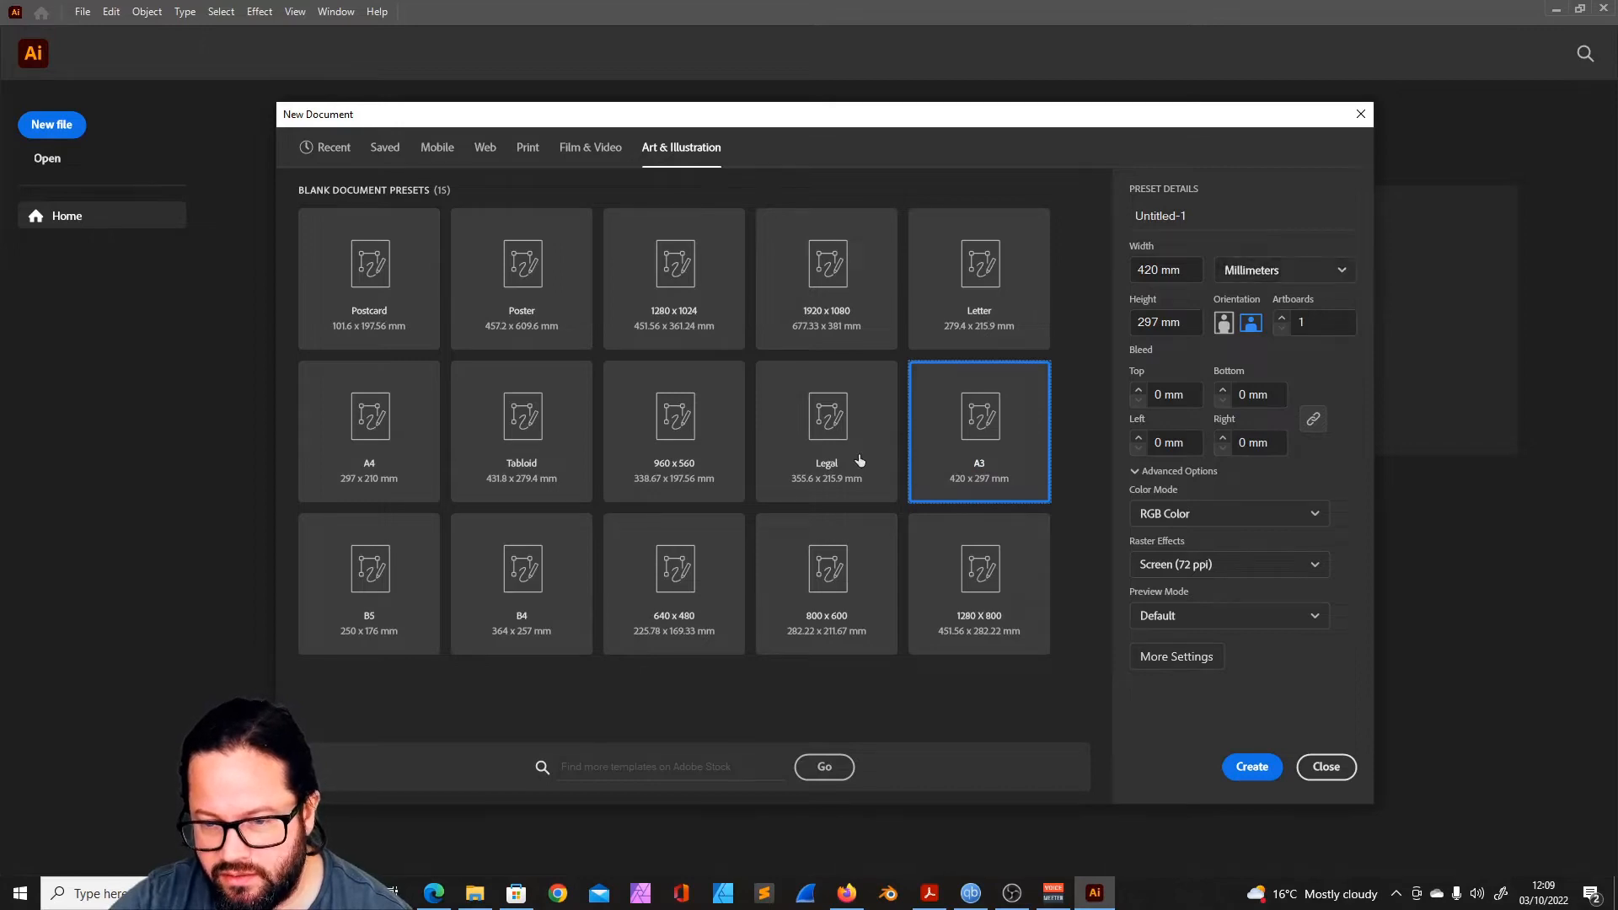
{"action": "left_click", "coordinate": [1340, 269]}
{"action": "left_click", "coordinate": [1305, 302]}
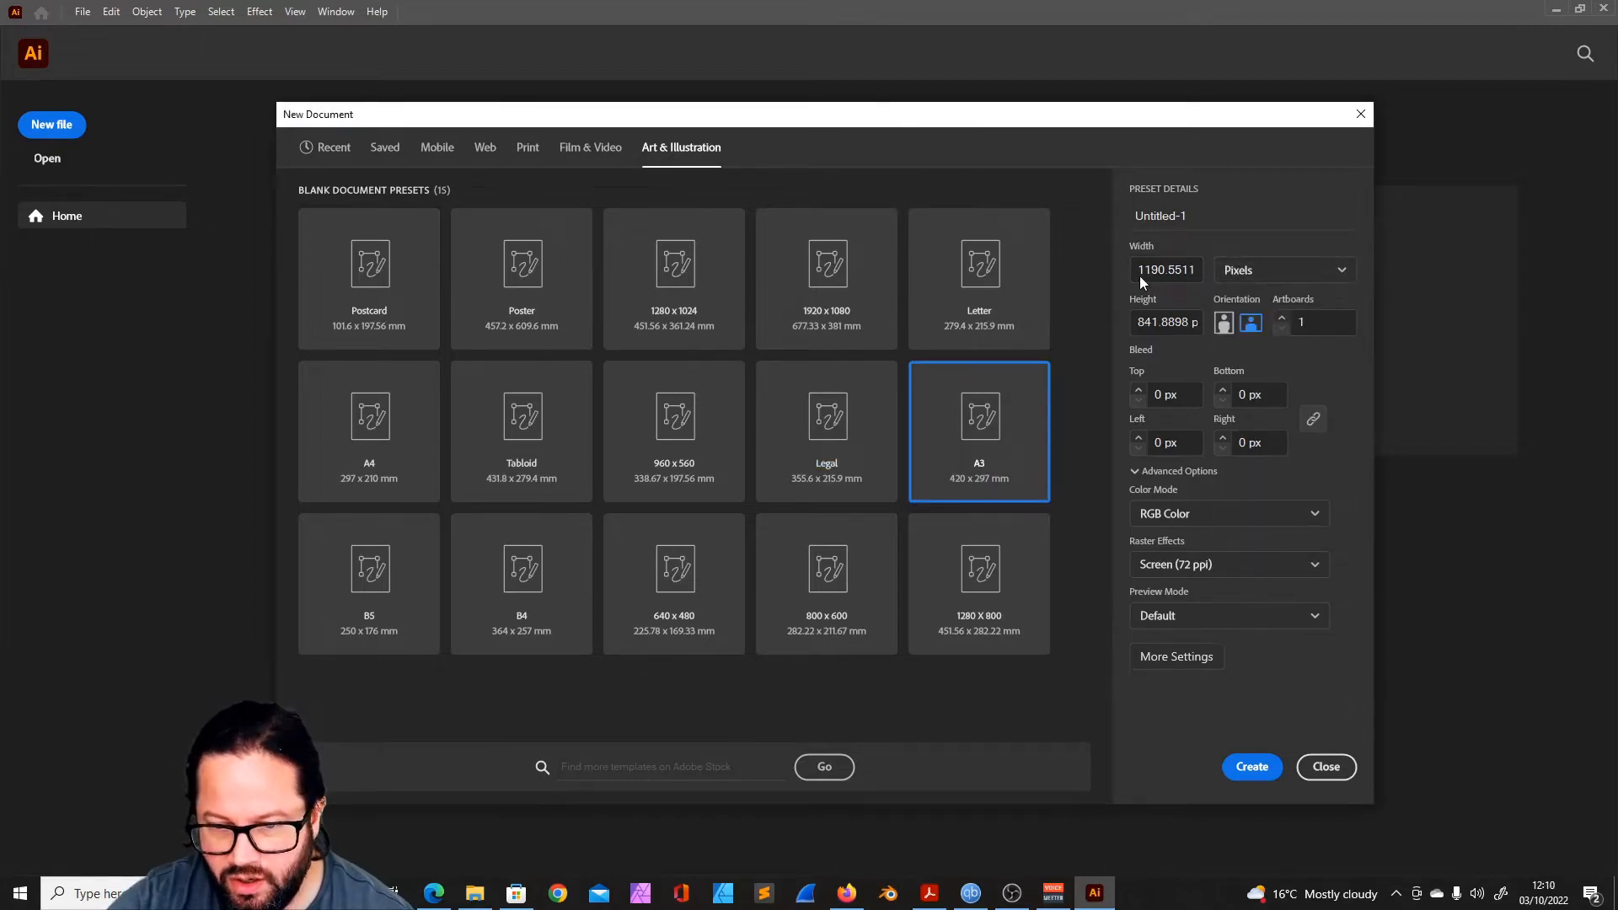
{"action": "left_click", "coordinate": [1340, 271]}
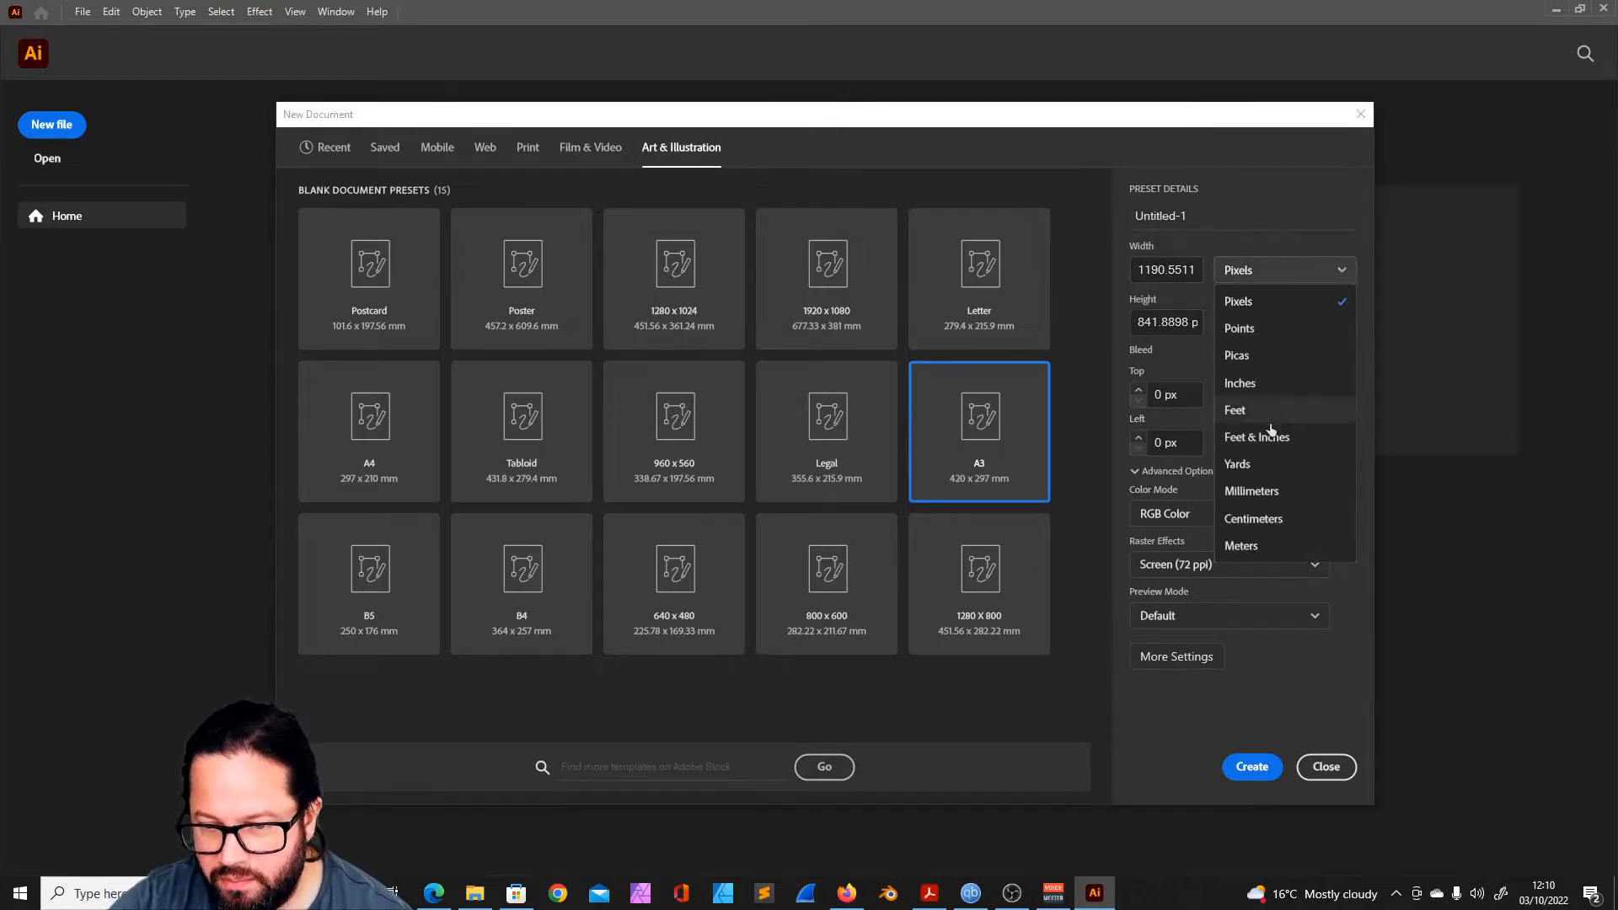
{"action": "left_click", "coordinate": [1273, 499]}
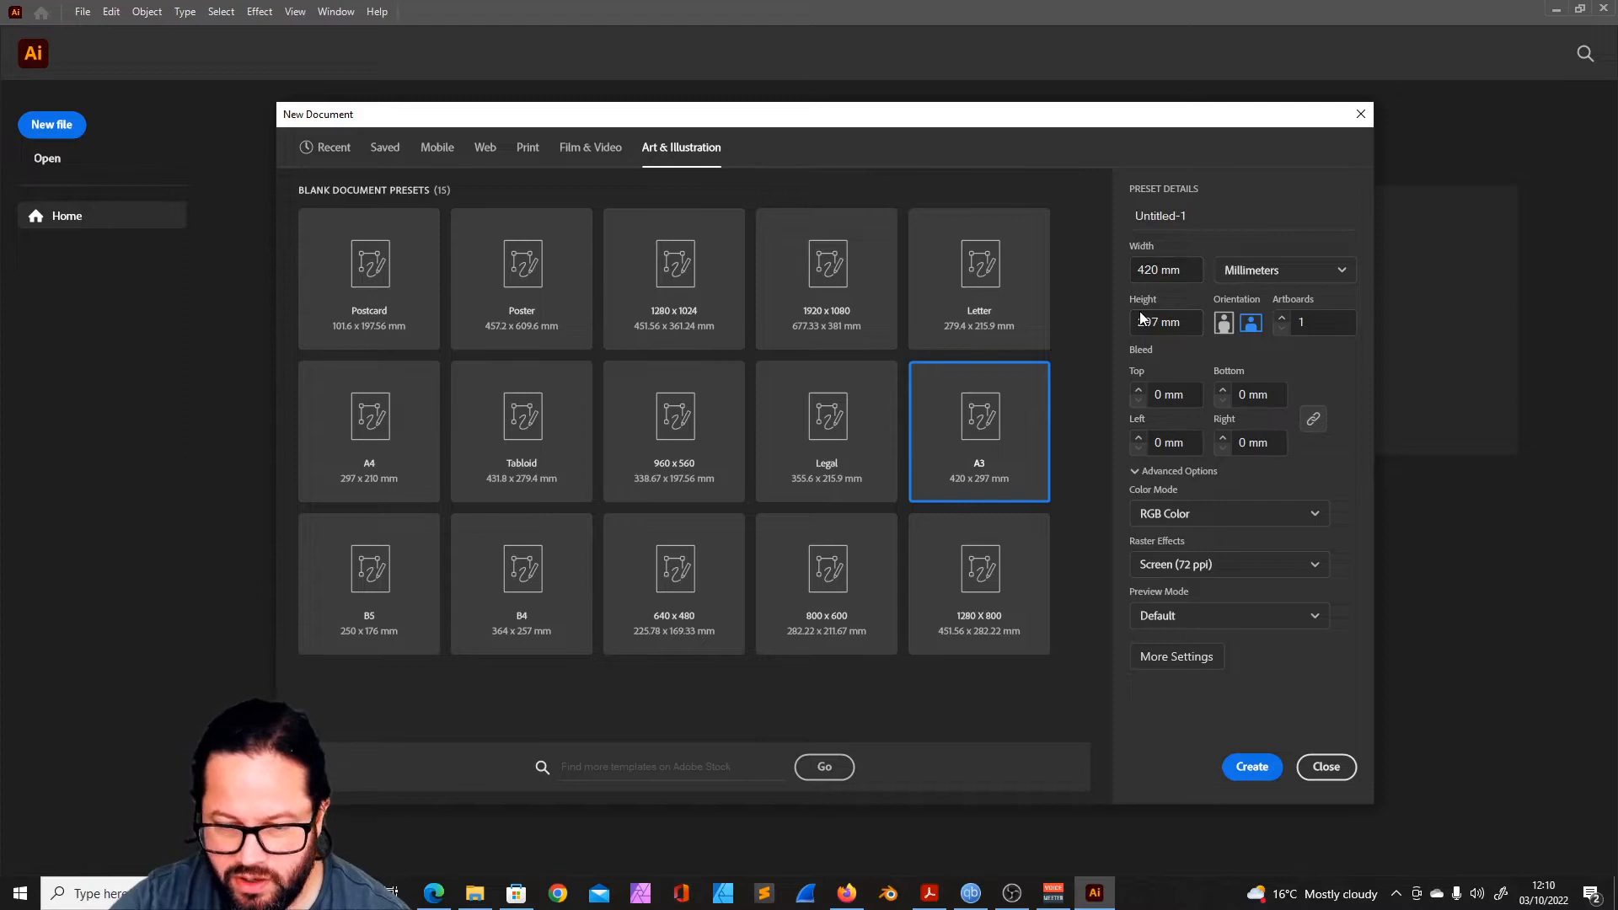
- Show the A3 document size in Pixels once more and restore the units to Millimeters
{"action": "left_click_drag", "start_coordinate": [718, 119], "coordinate": [611, 115]}
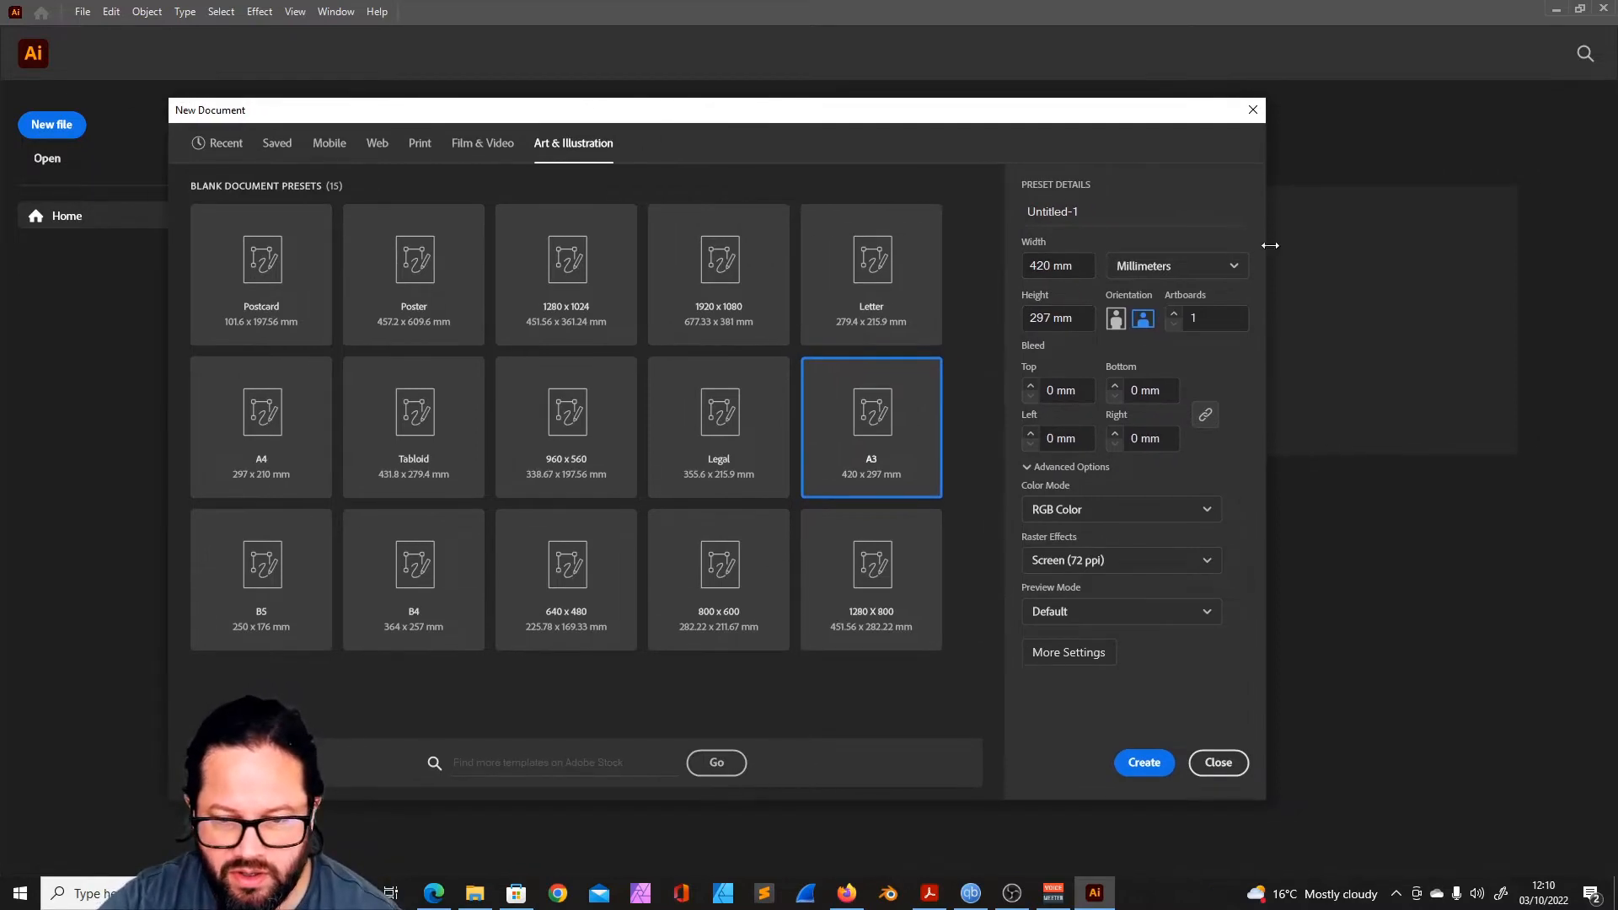
{"action": "left_click", "coordinate": [1232, 265]}
{"action": "left_click", "coordinate": [1194, 303]}
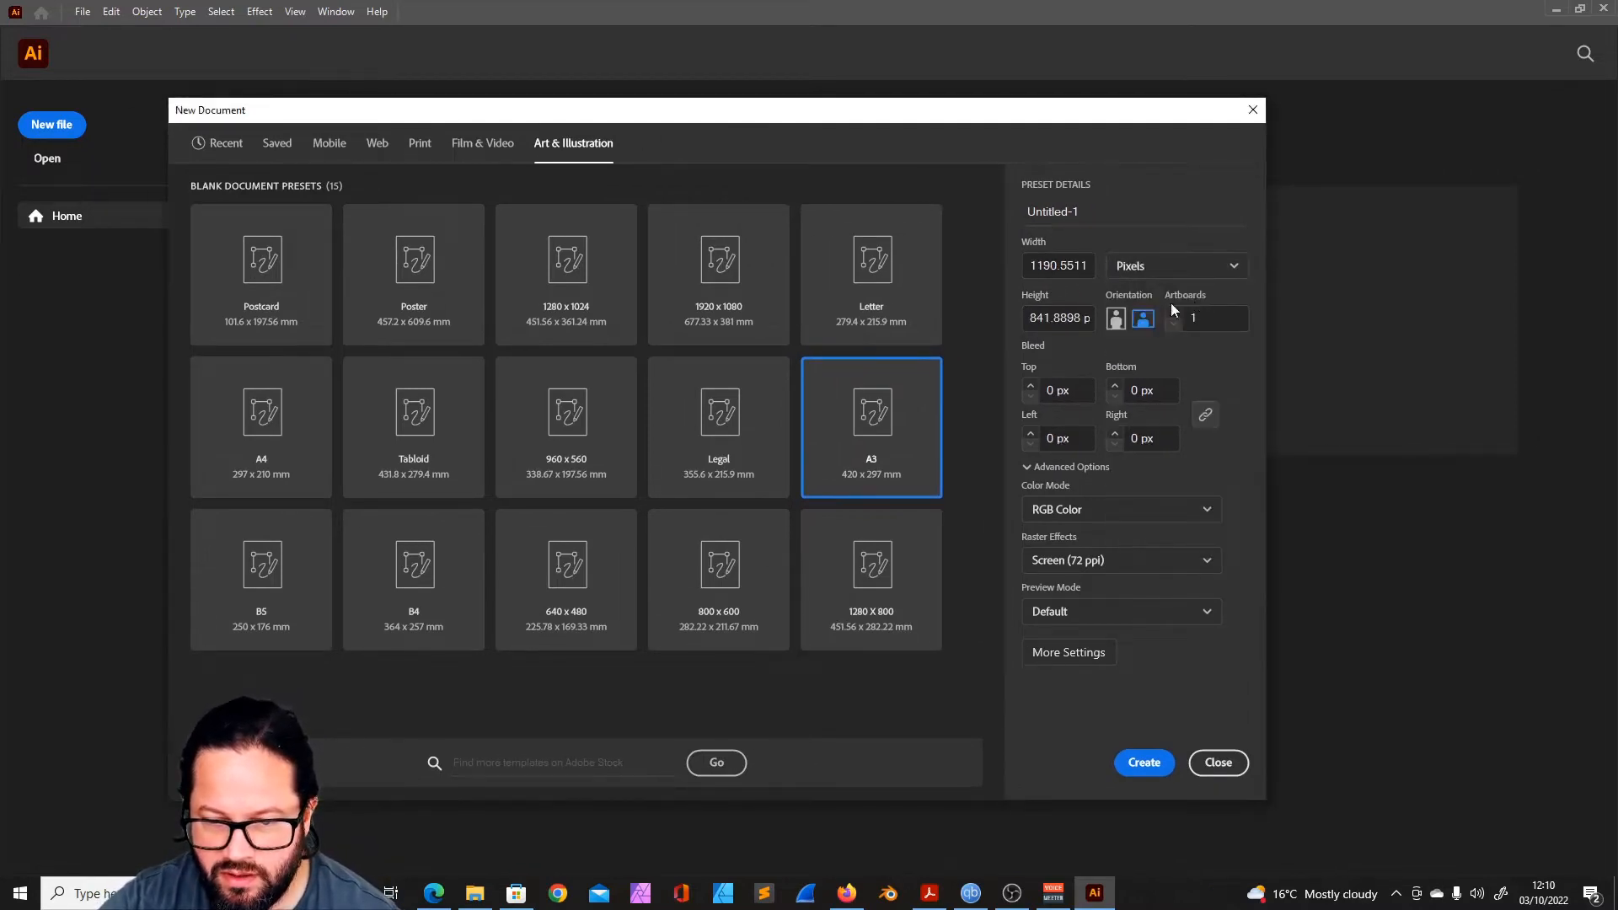
{"action": "left_click", "coordinate": [1231, 268]}
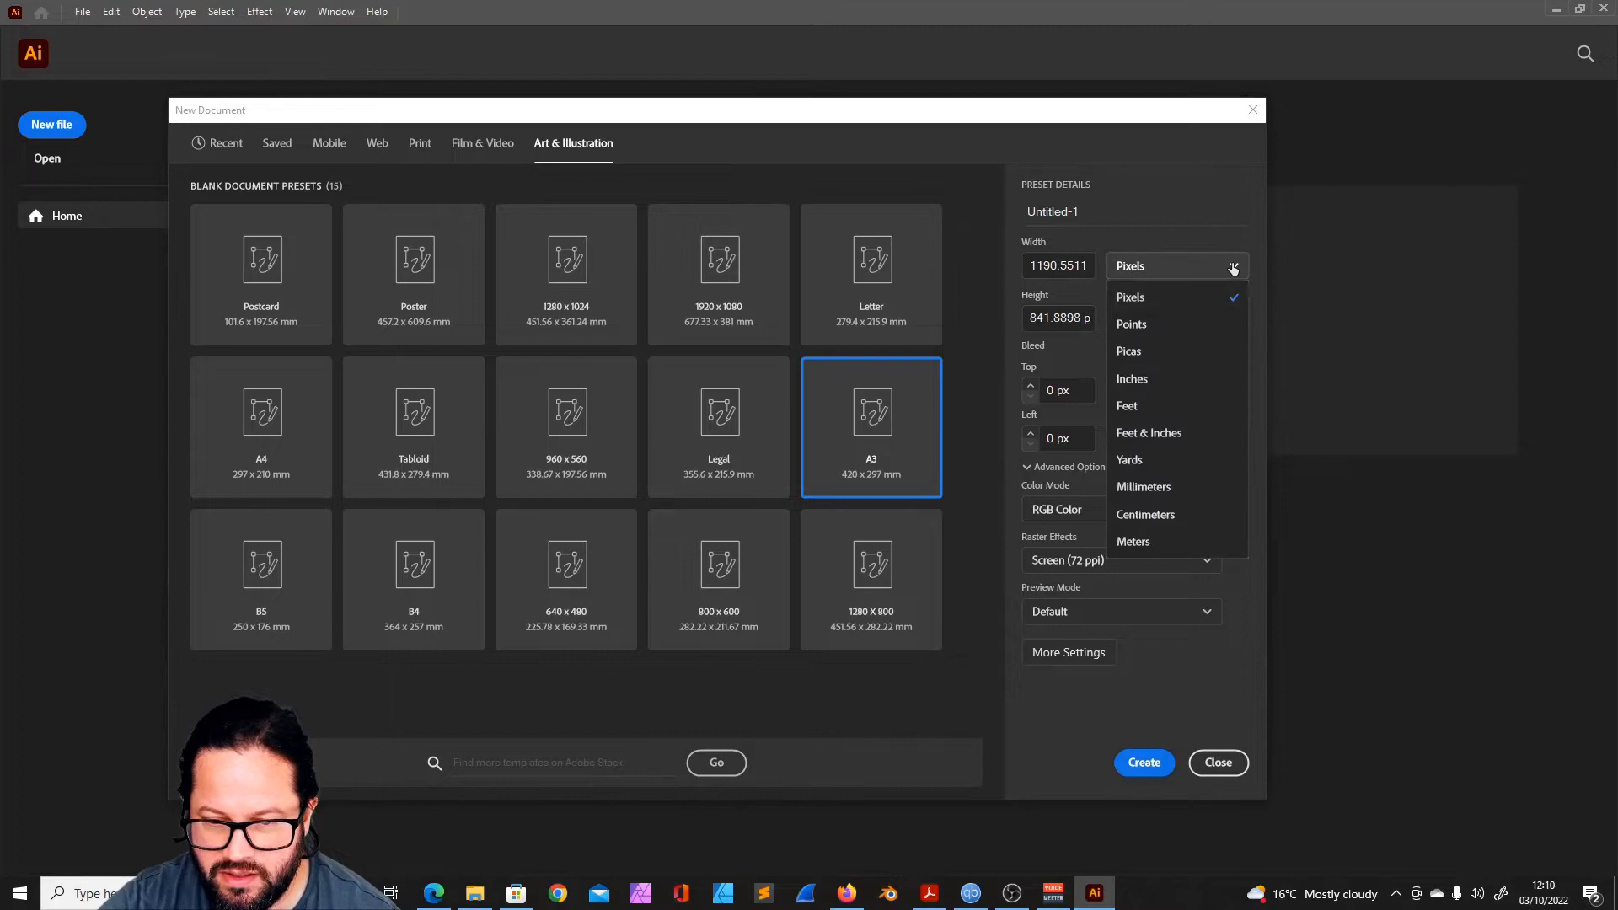
{"action": "left_click", "coordinate": [1181, 493]}
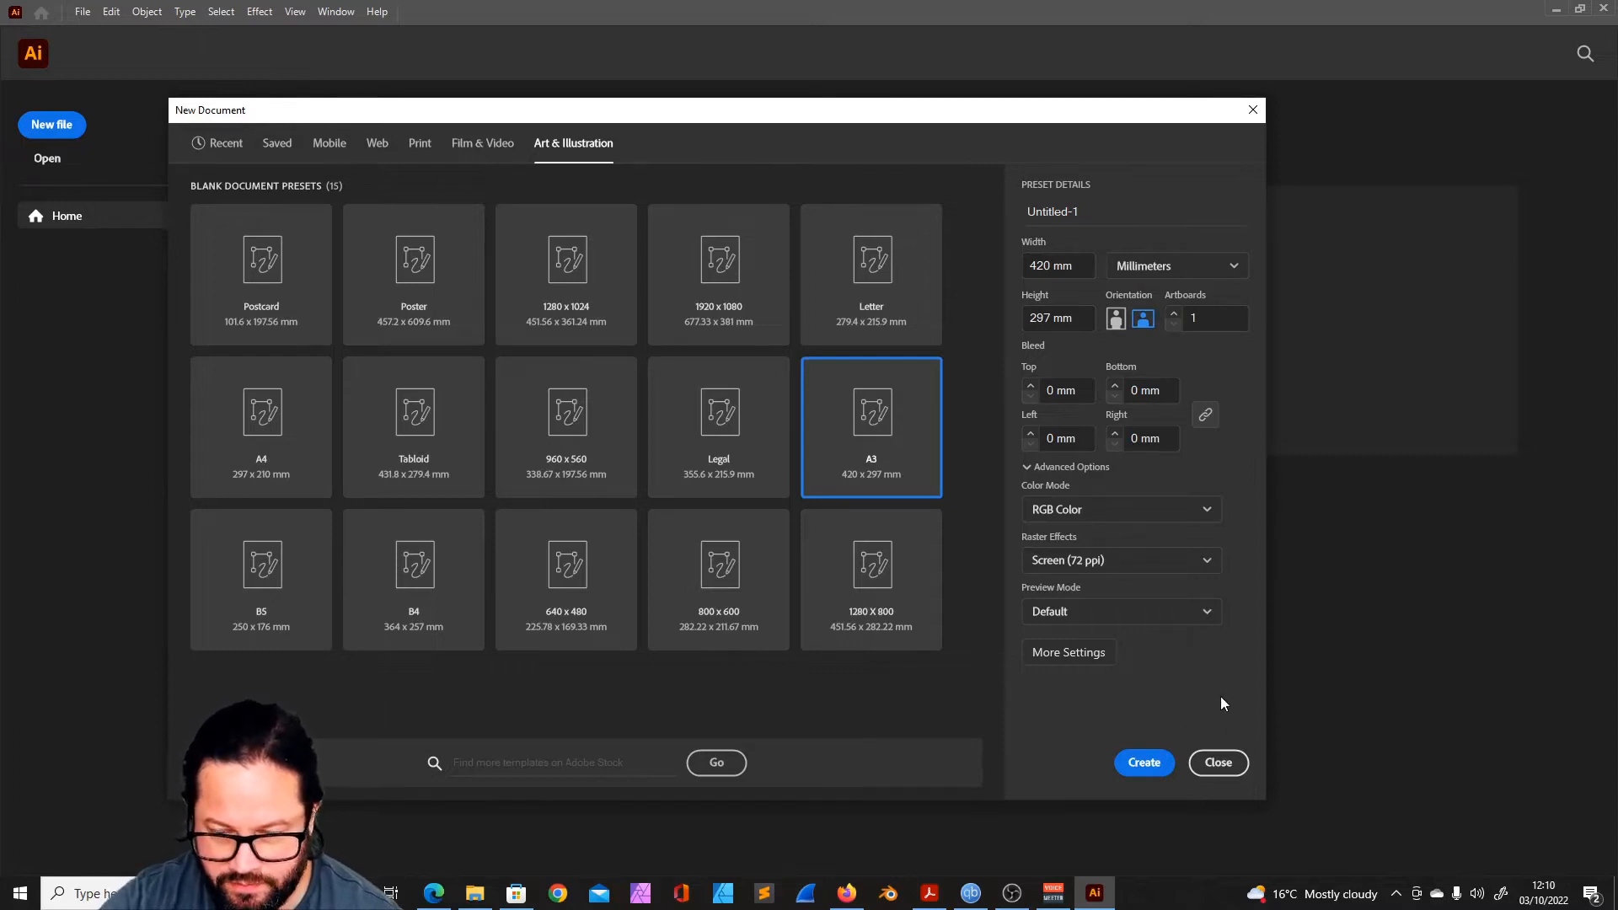
- View the Film & Video presets, return to Art & Illustration and choose the A3 preset
{"action": "left_click", "coordinate": [476, 147]}
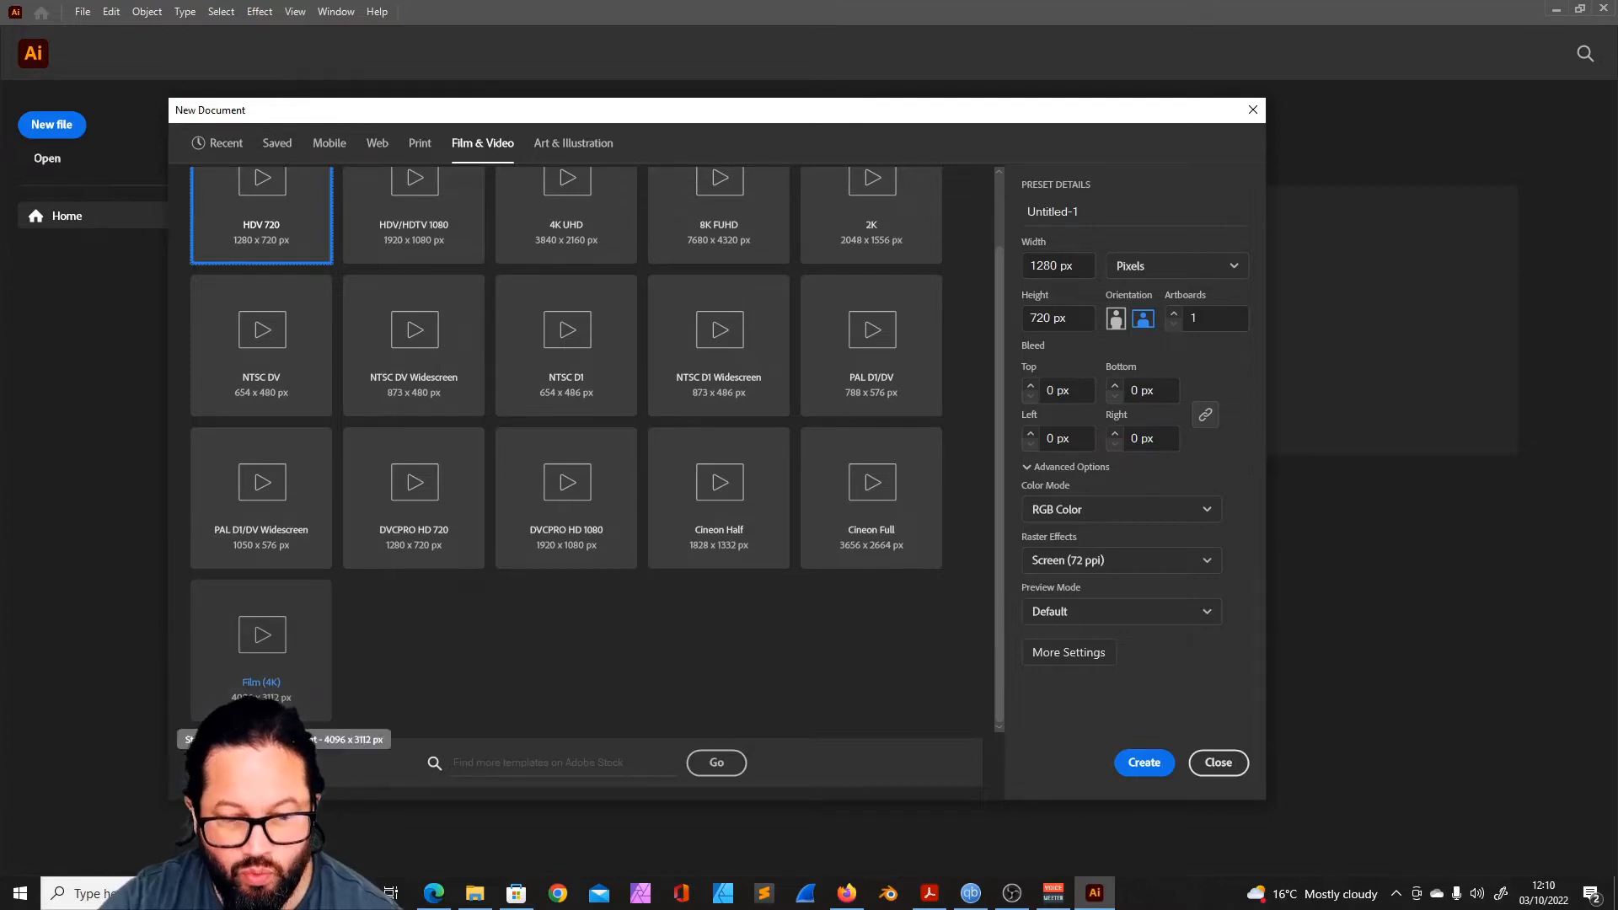
{"action": "left_click", "coordinate": [596, 141]}
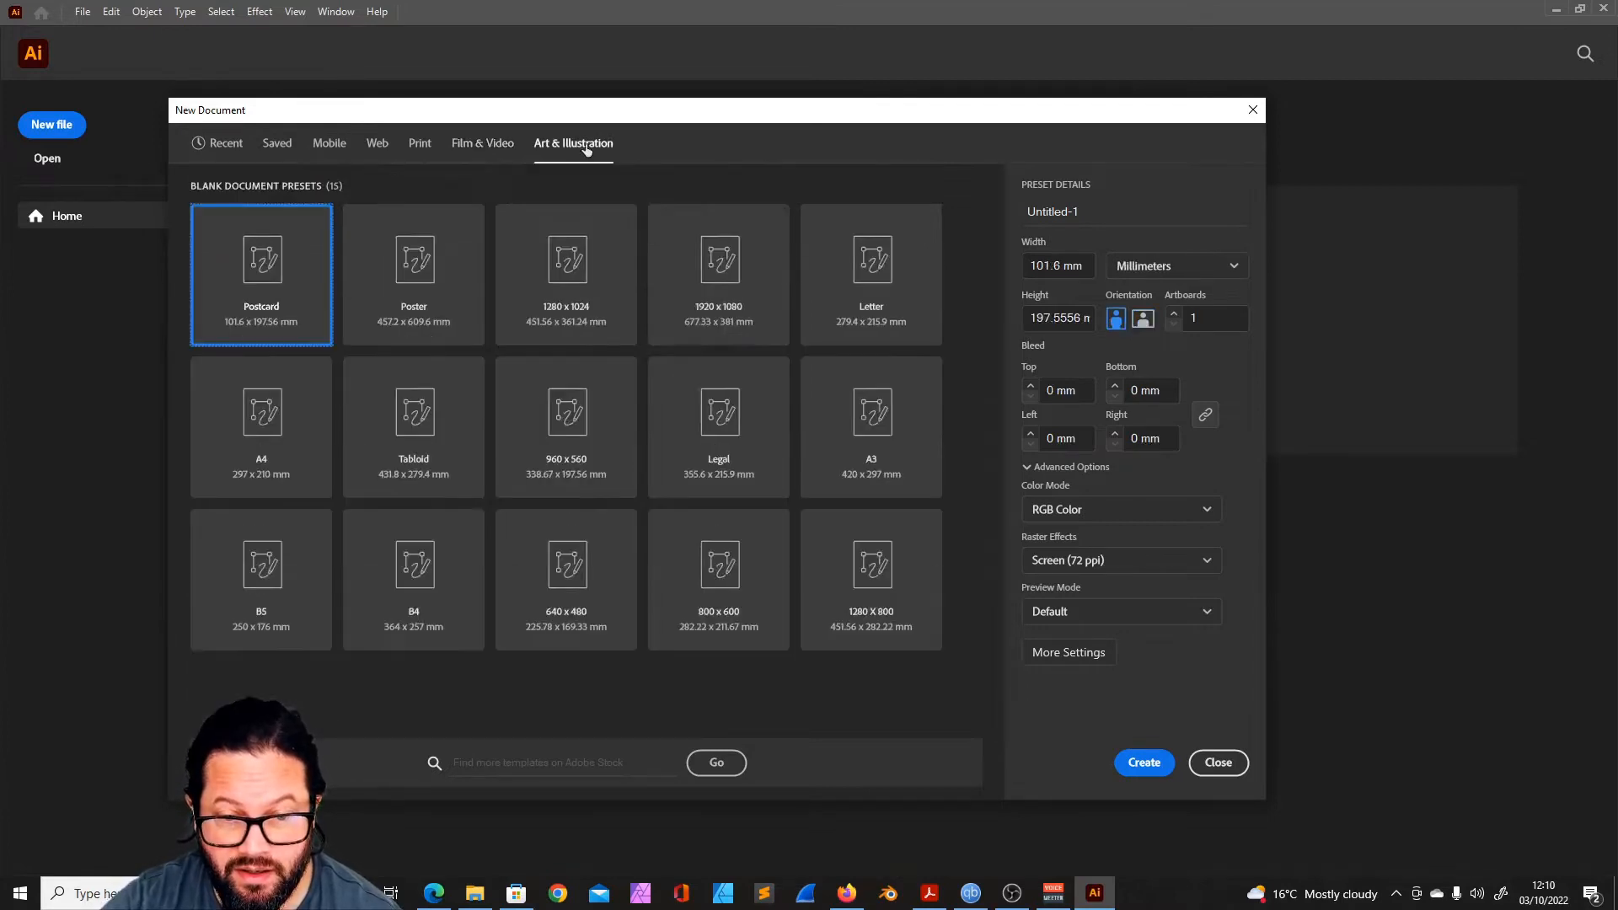
{"action": "left_click", "coordinate": [893, 417]}
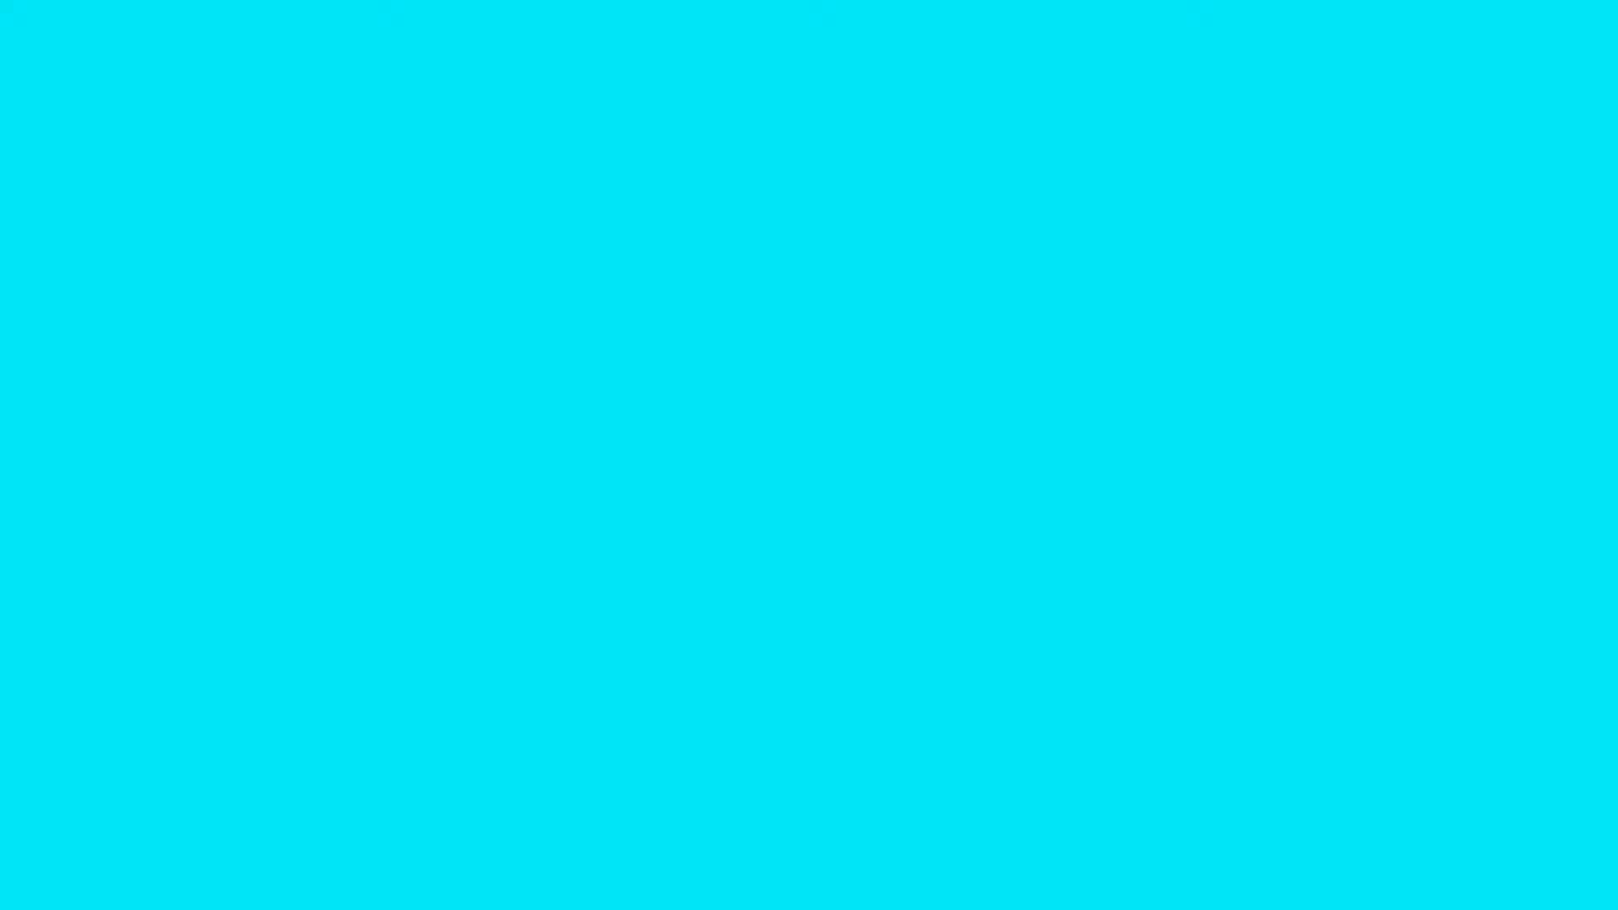
- Replace the new document's default name with "Illustrator Course 2022 01"
{"action": "left_click", "coordinate": [1098, 210]}
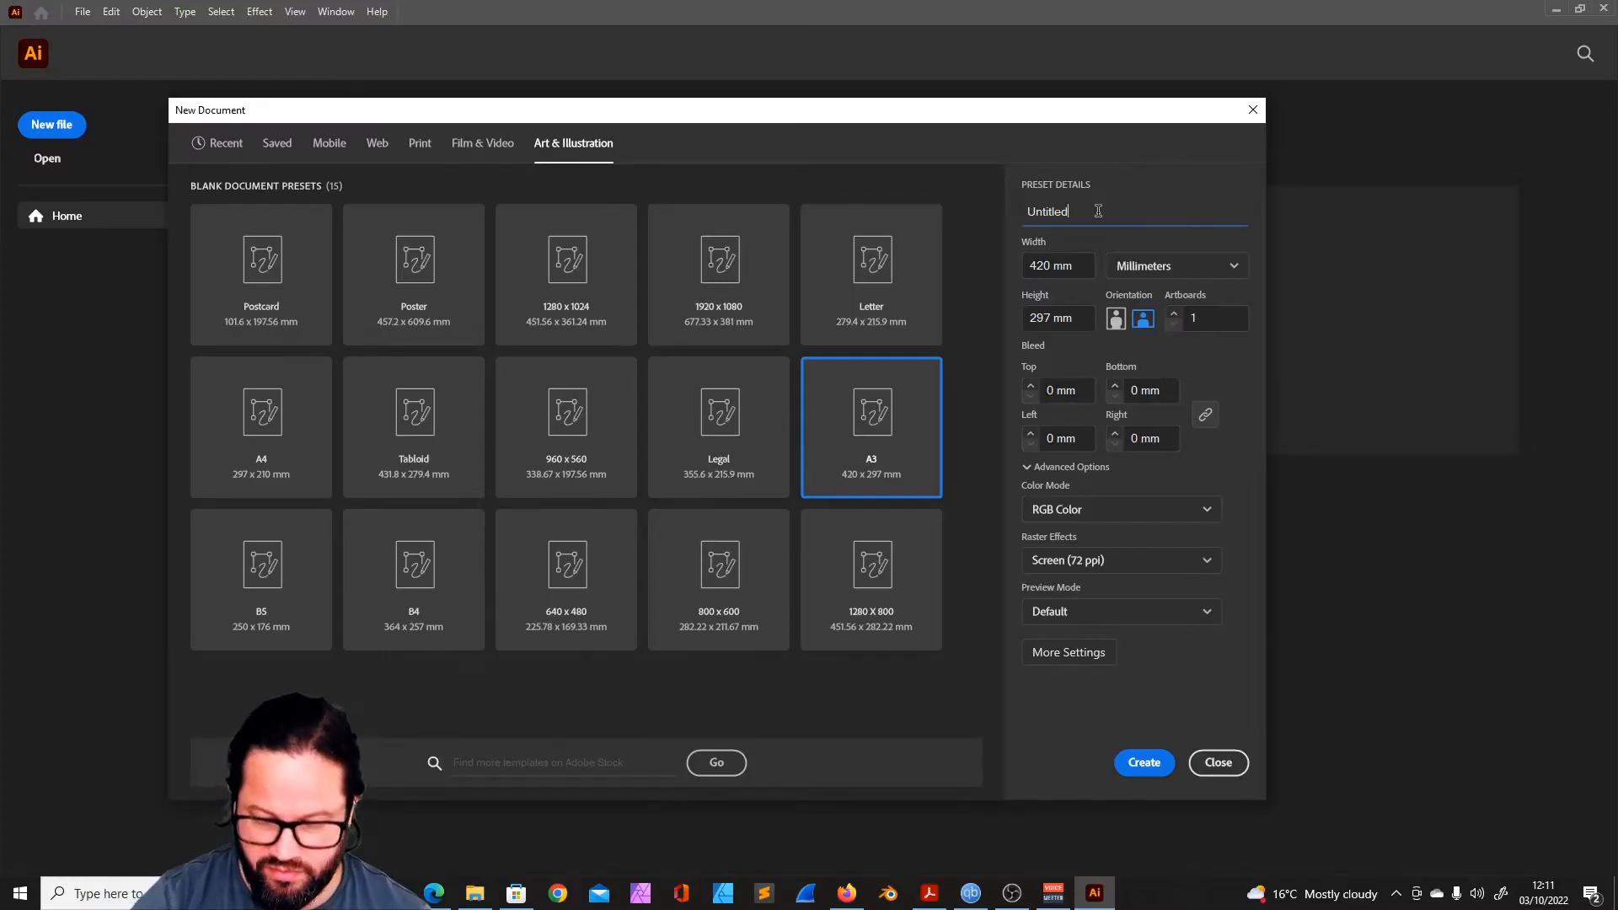
{"action": "key", "text": "BackSpace"}
{"action": "key", "text": "BackSpace"}
{"action": "key", "text": "BackSpace"}
{"action": "key", "text": "BackSpace"}
{"action": "key", "text": "BackSpace"}
{"action": "key", "text": "BackSpace"}
{"action": "key", "text": "BackSpace"}
{"action": "key", "text": "BackSpace"}
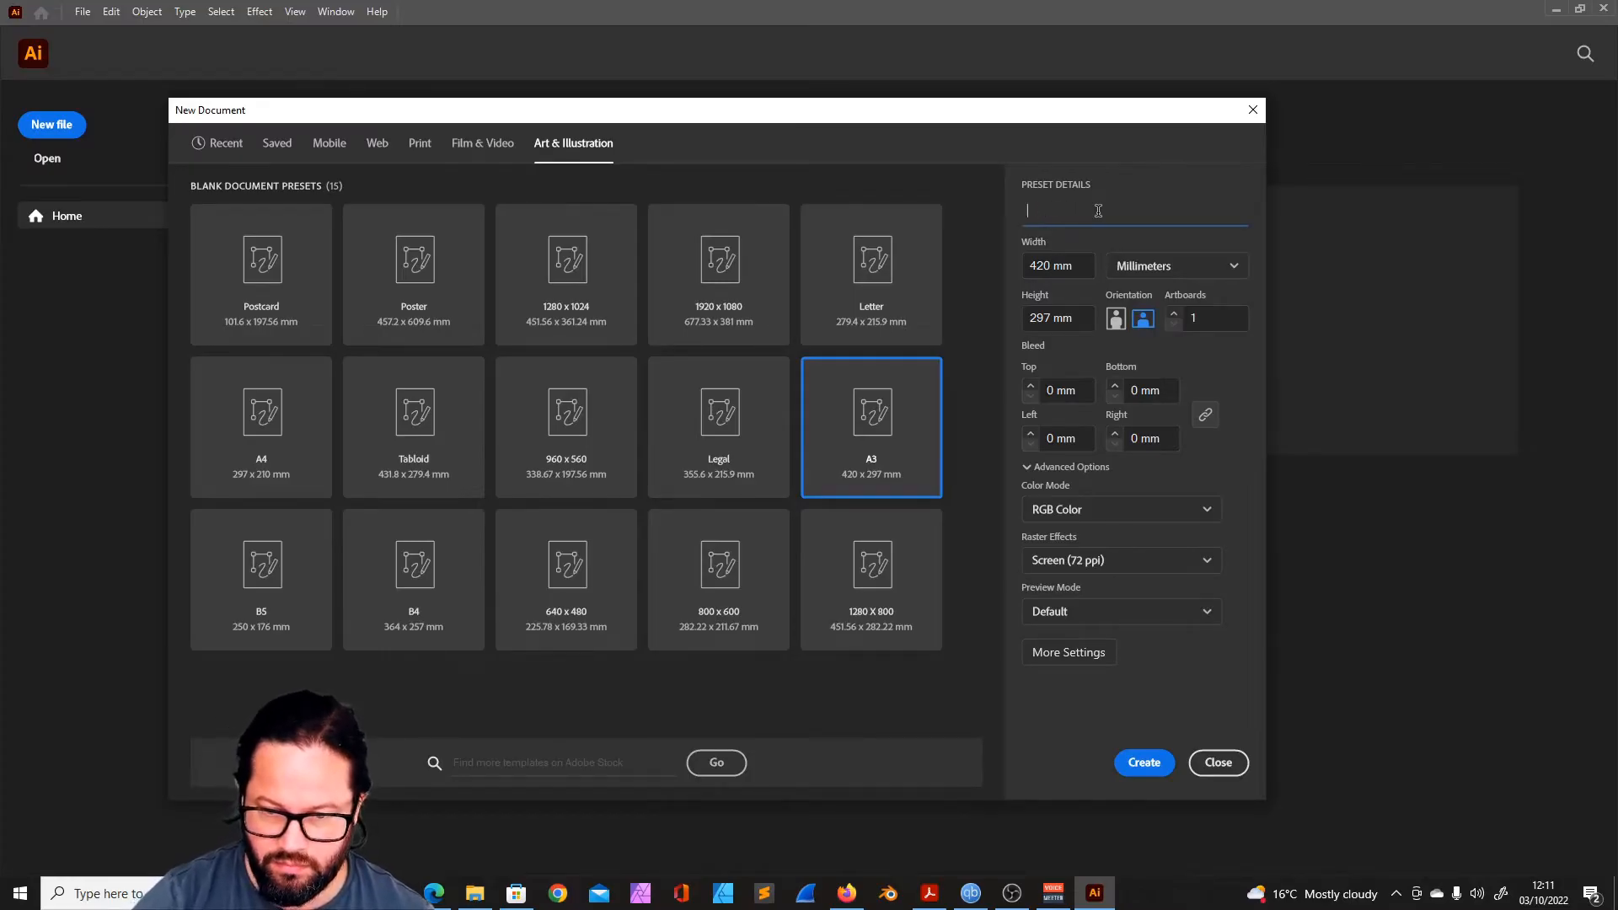
{"action": "type", "text": "Illustrator Course 2022 01"}
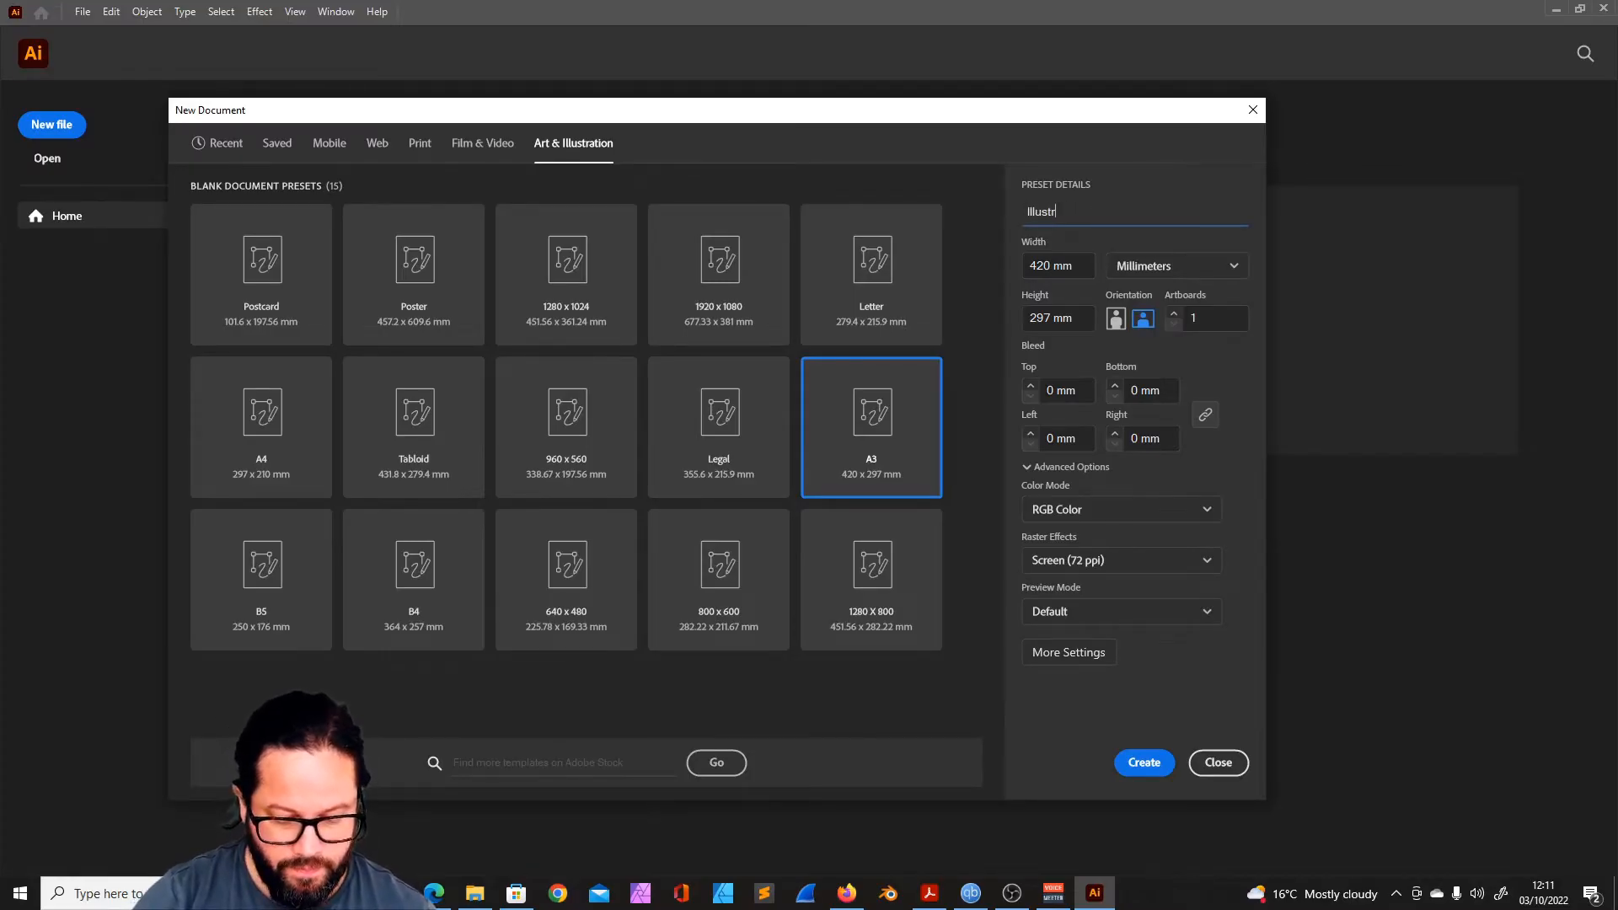
- Set the number of artboards in the new document to 3
{"action": "left_click", "coordinate": [1175, 314]}
{"action": "left_click", "coordinate": [1175, 314]}
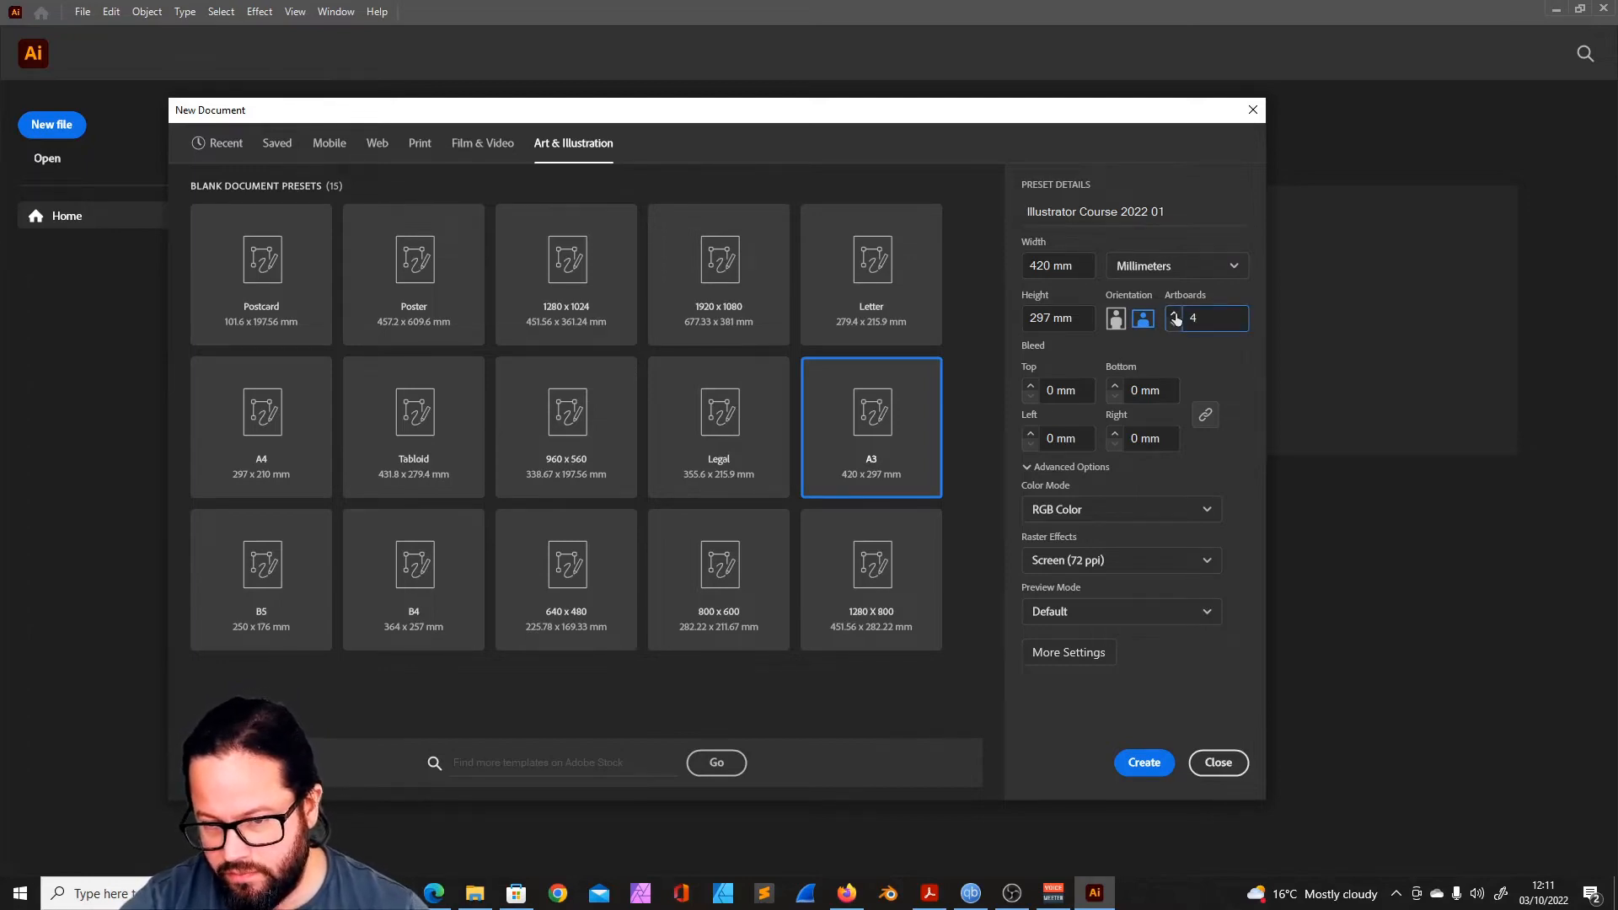
{"action": "left_click", "coordinate": [1174, 324]}
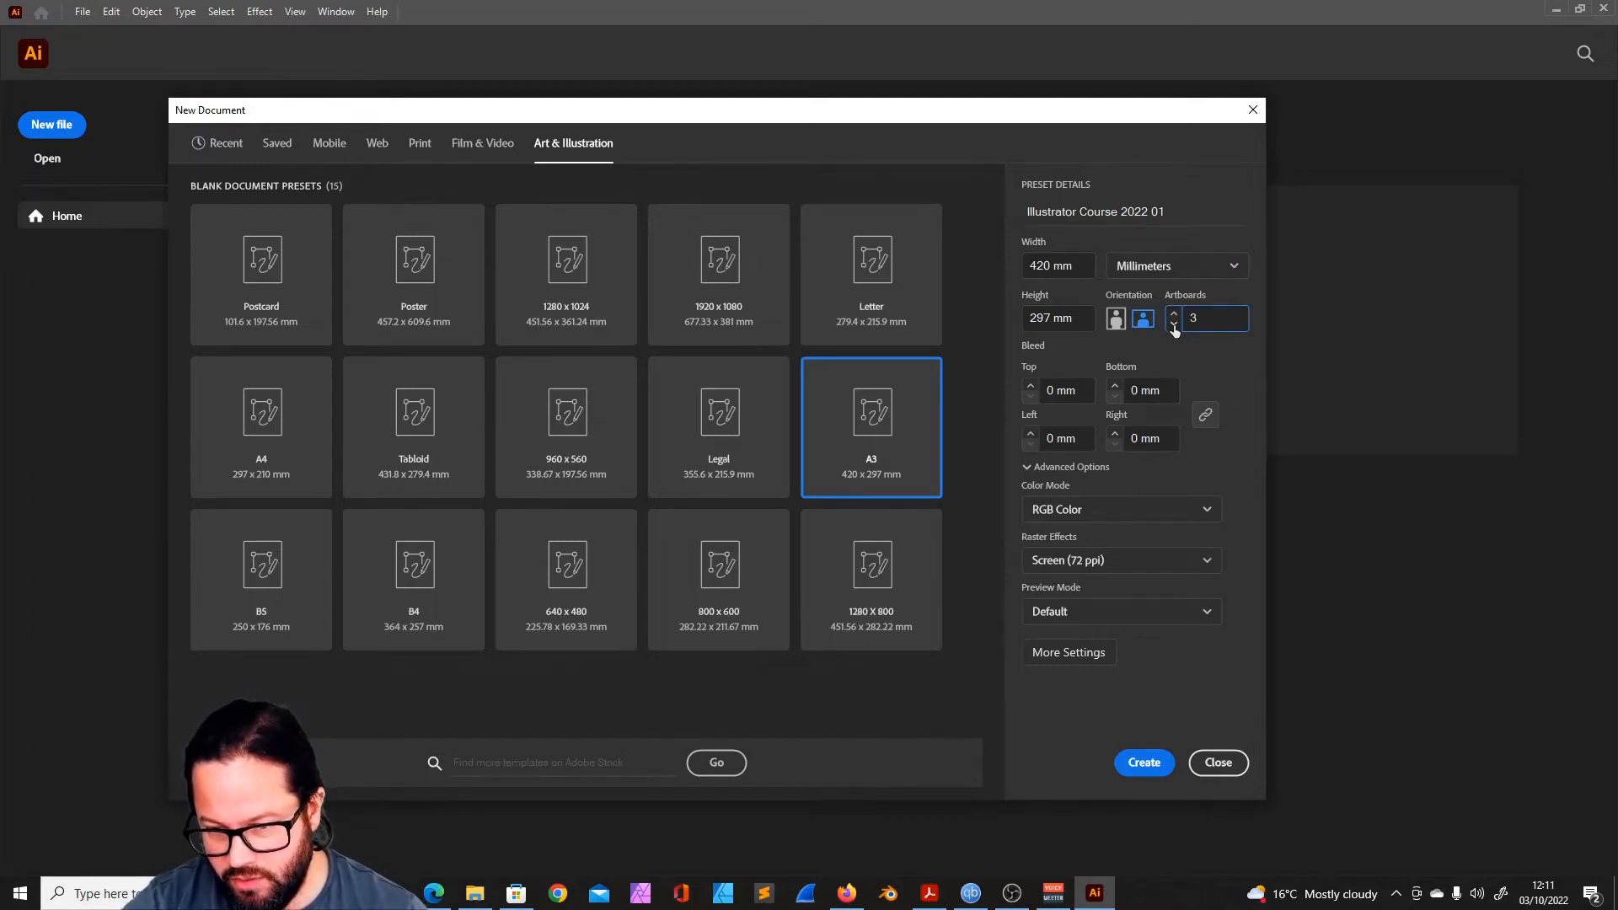
- Set the bleed to 4 mm on all four sides of the document
{"action": "left_click", "coordinate": [1030, 386]}
{"action": "left_click", "coordinate": [1031, 386]}
{"action": "left_click", "coordinate": [1030, 386]}
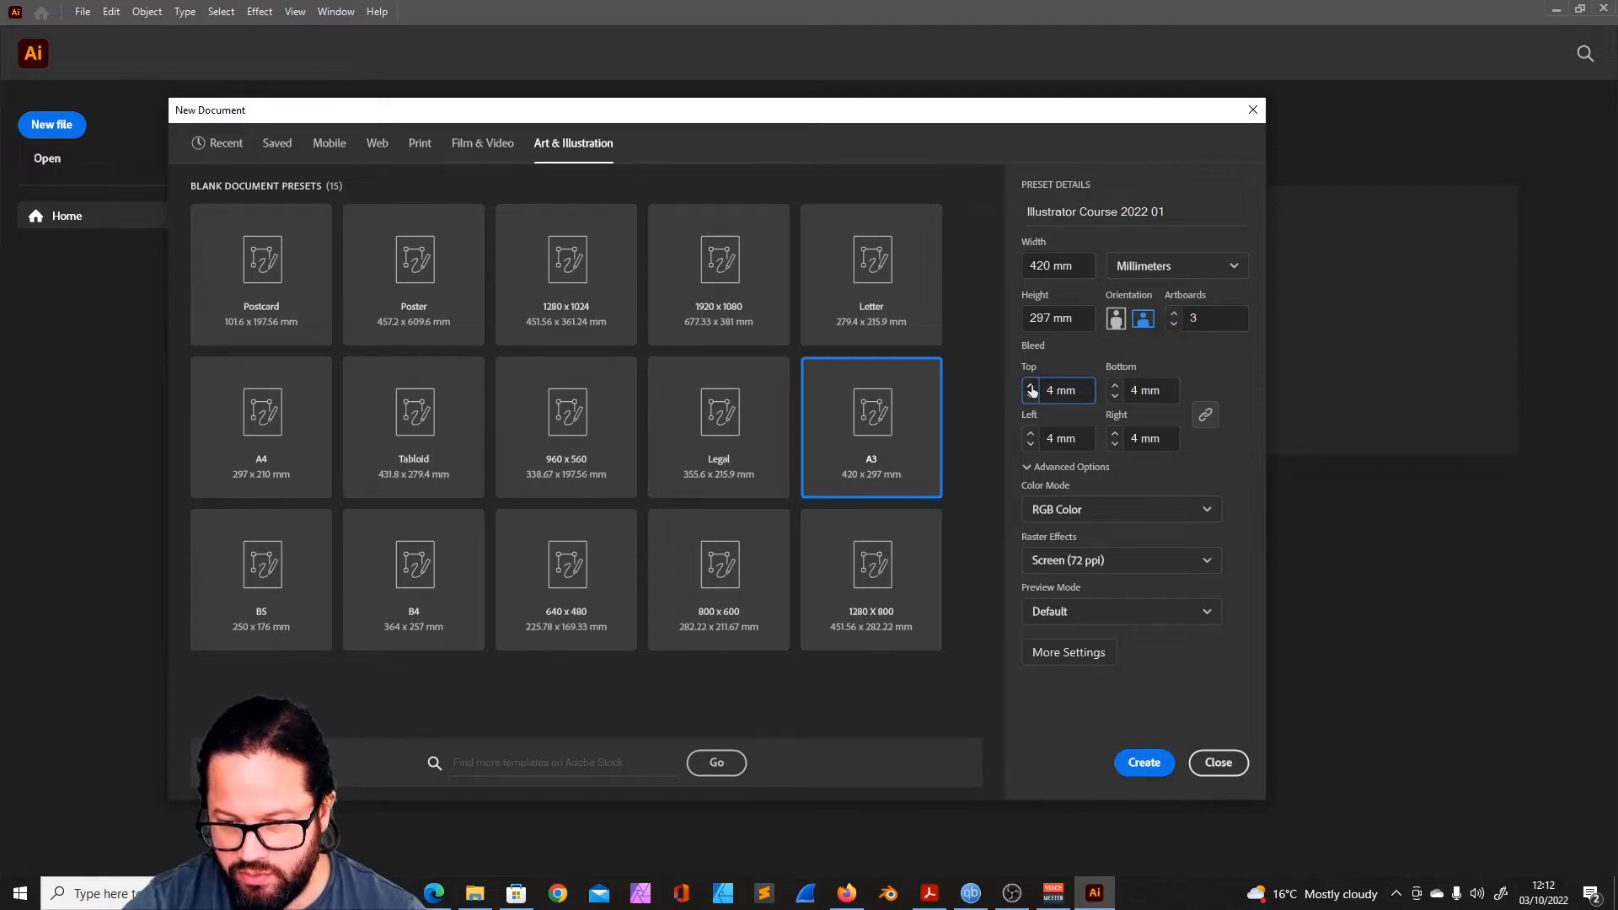
{"action": "left_click", "coordinate": [1031, 386]}
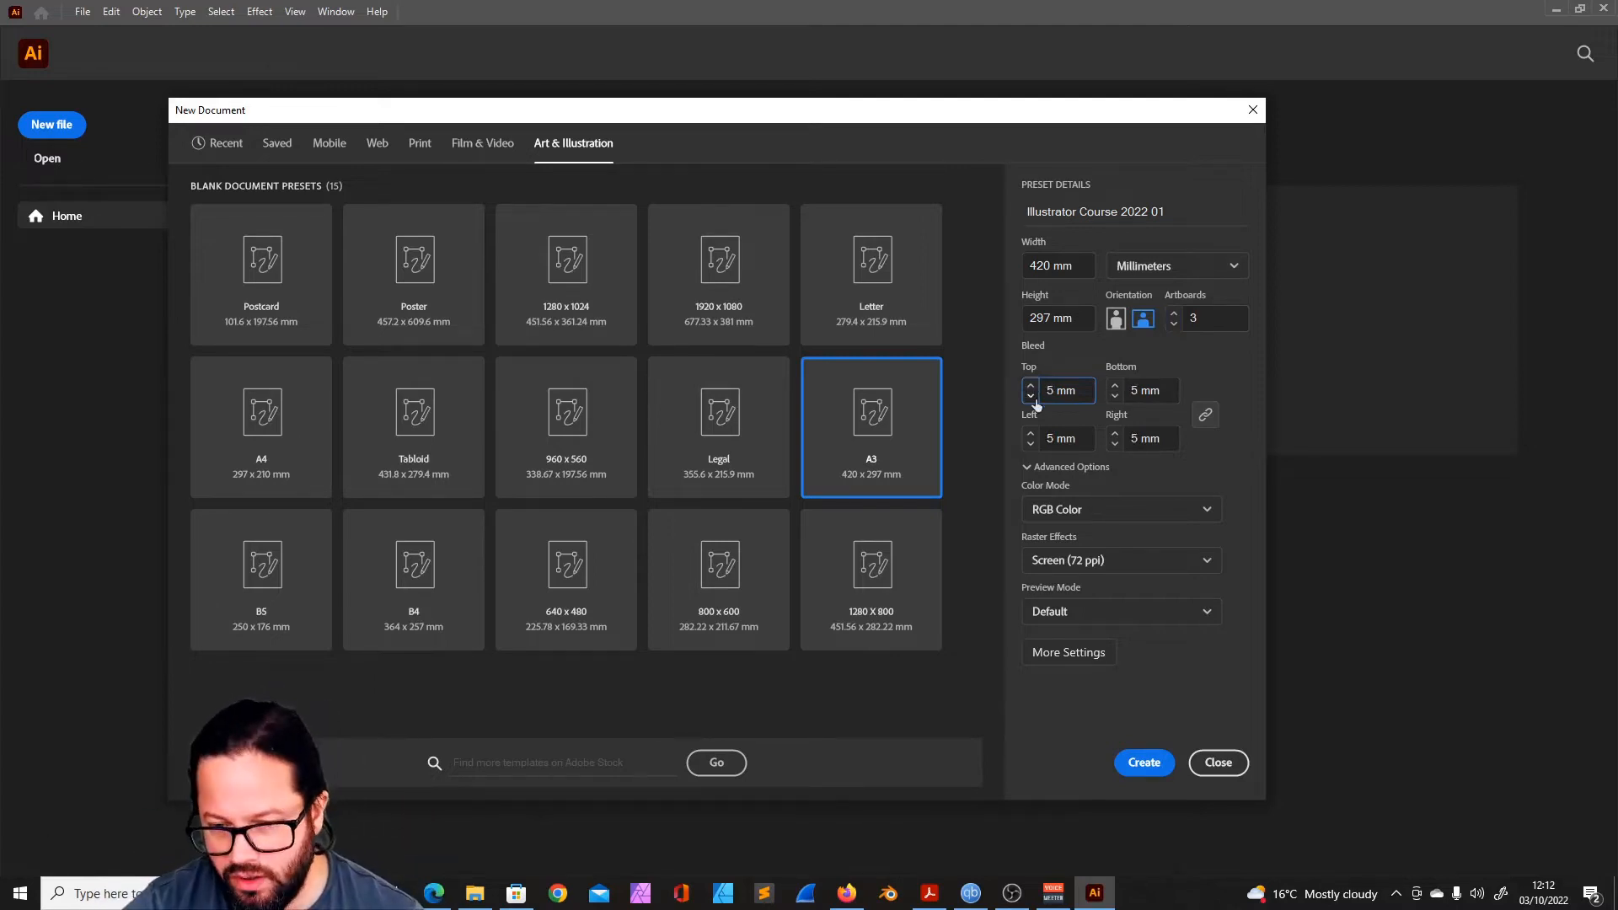
{"action": "left_click", "coordinate": [1030, 444]}
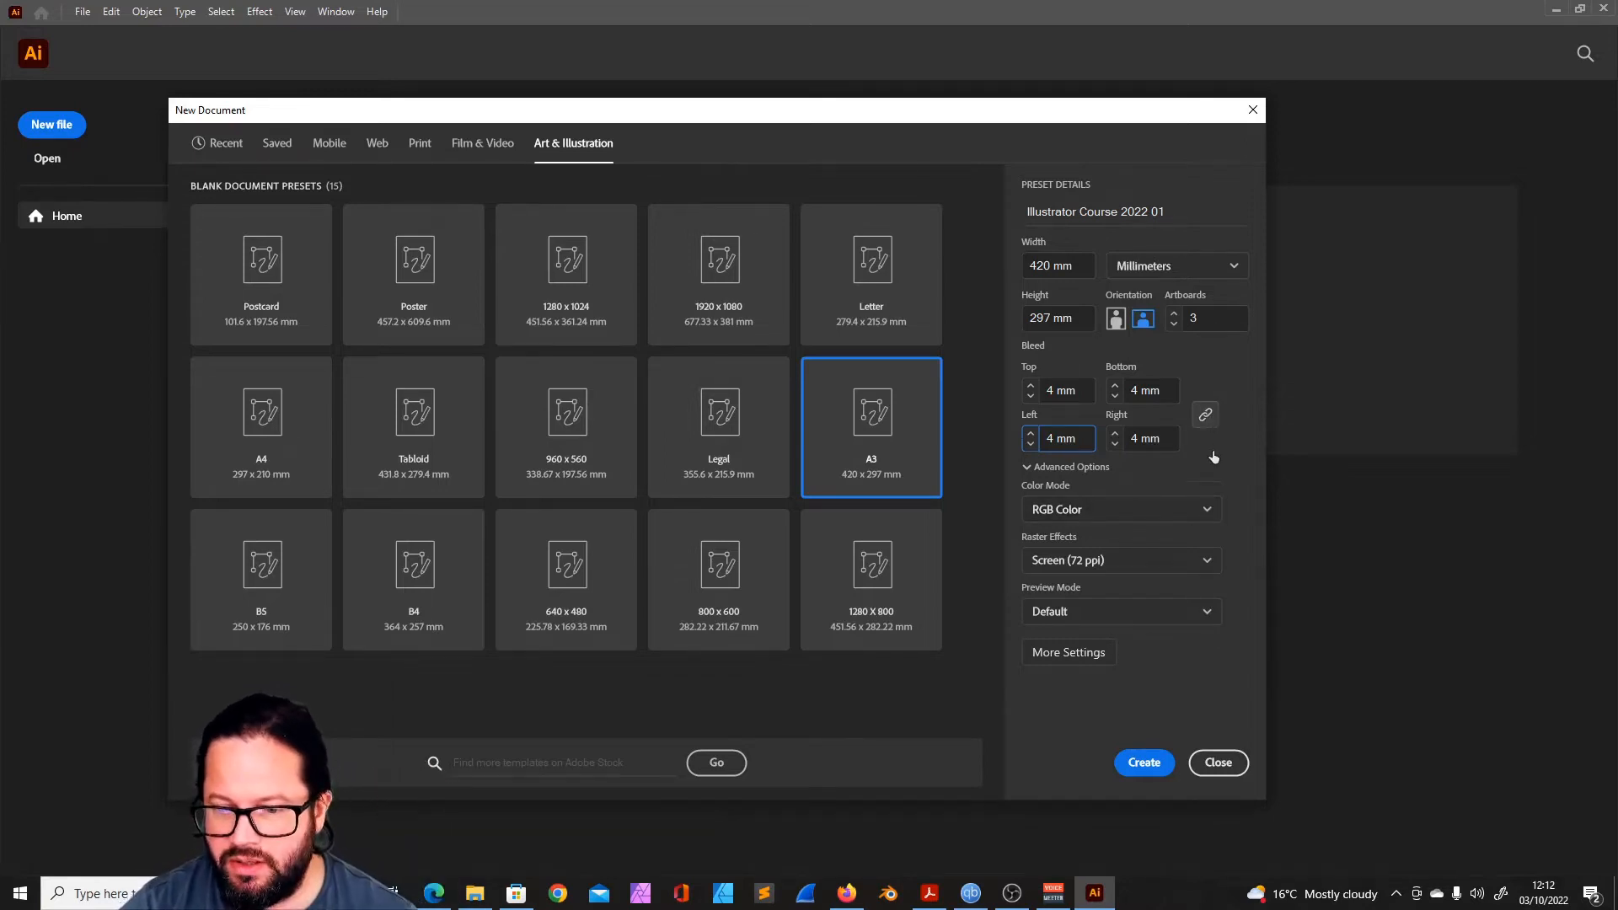
{"action": "left_click", "coordinate": [1205, 417]}
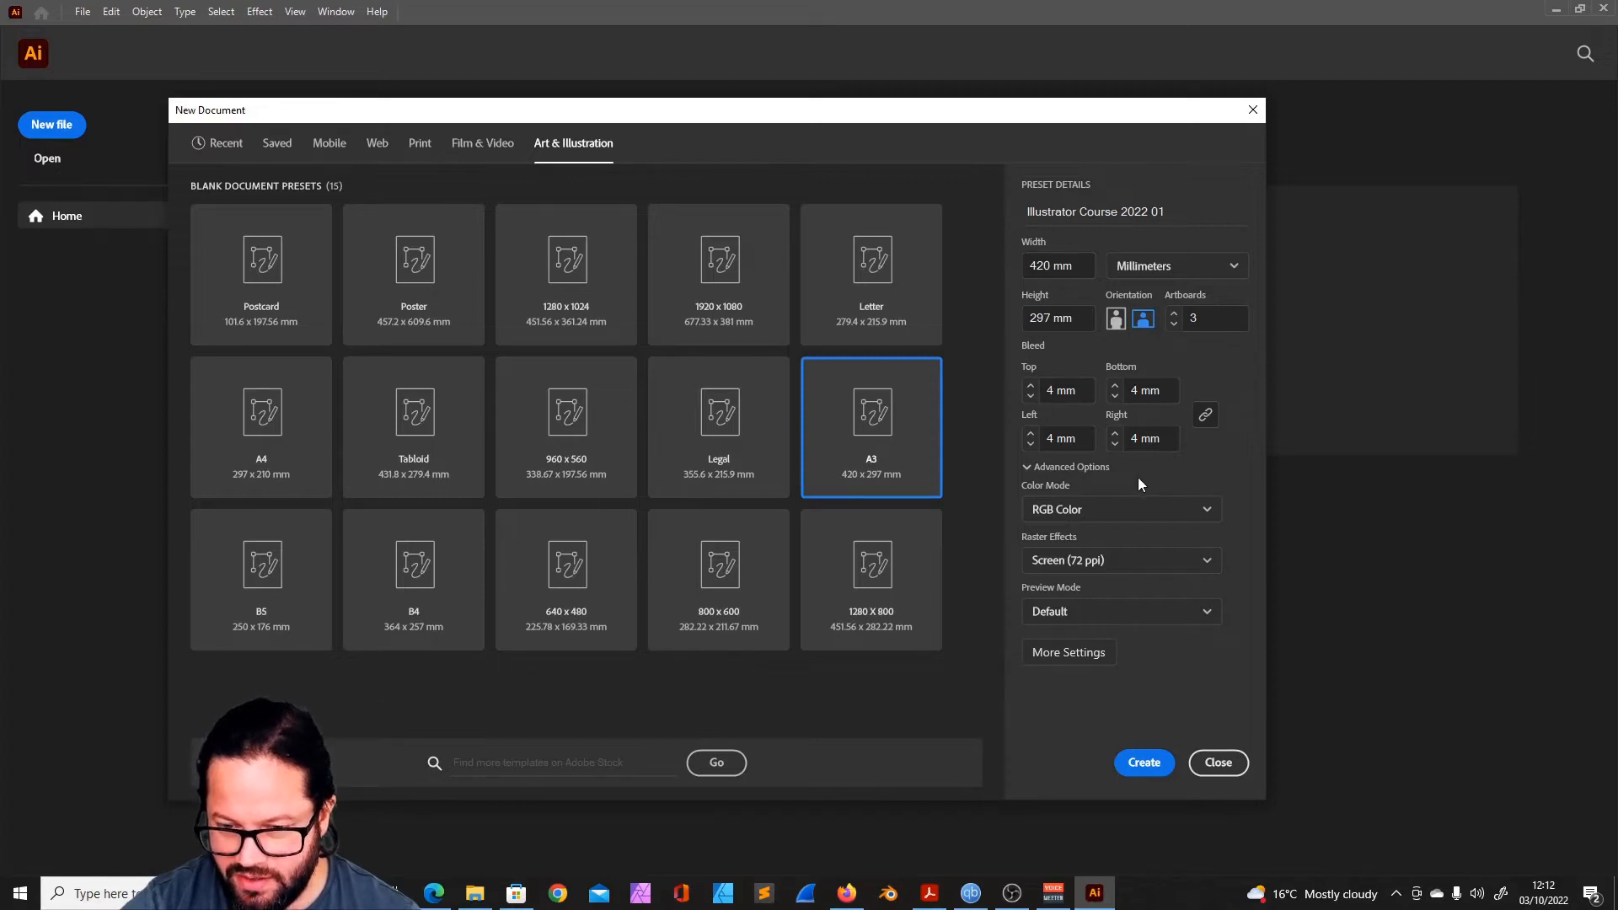
- Review the RGB and CMYK colour mode options for the new document, keeping RGB Color selected
{"action": "left_click", "coordinate": [1208, 509]}
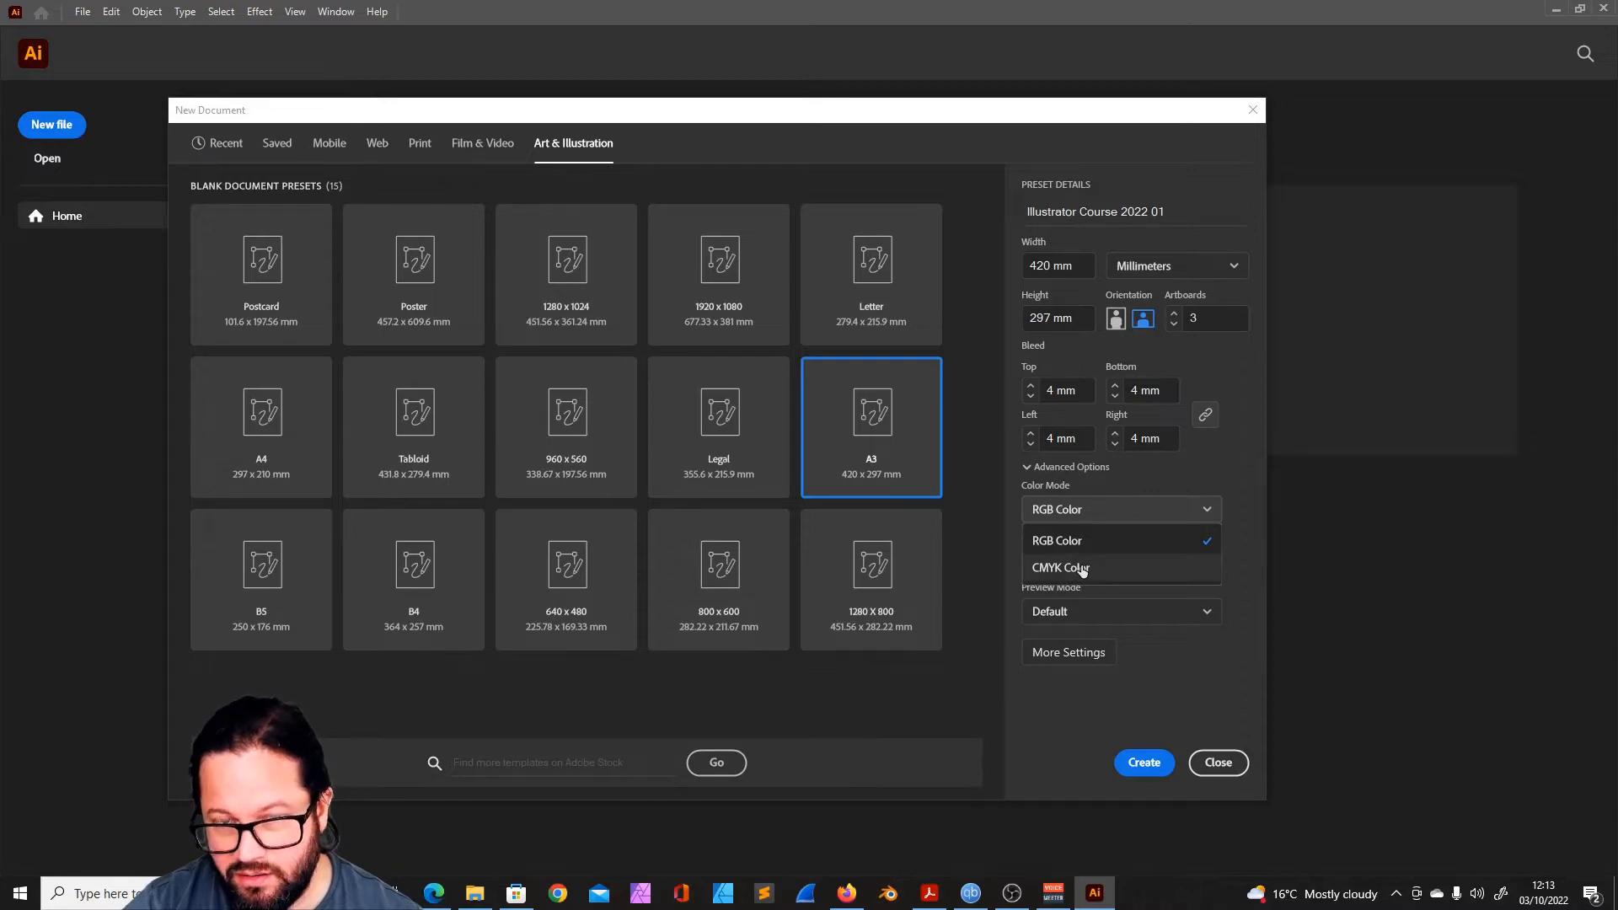
{"action": "left_click", "coordinate": [1240, 512]}
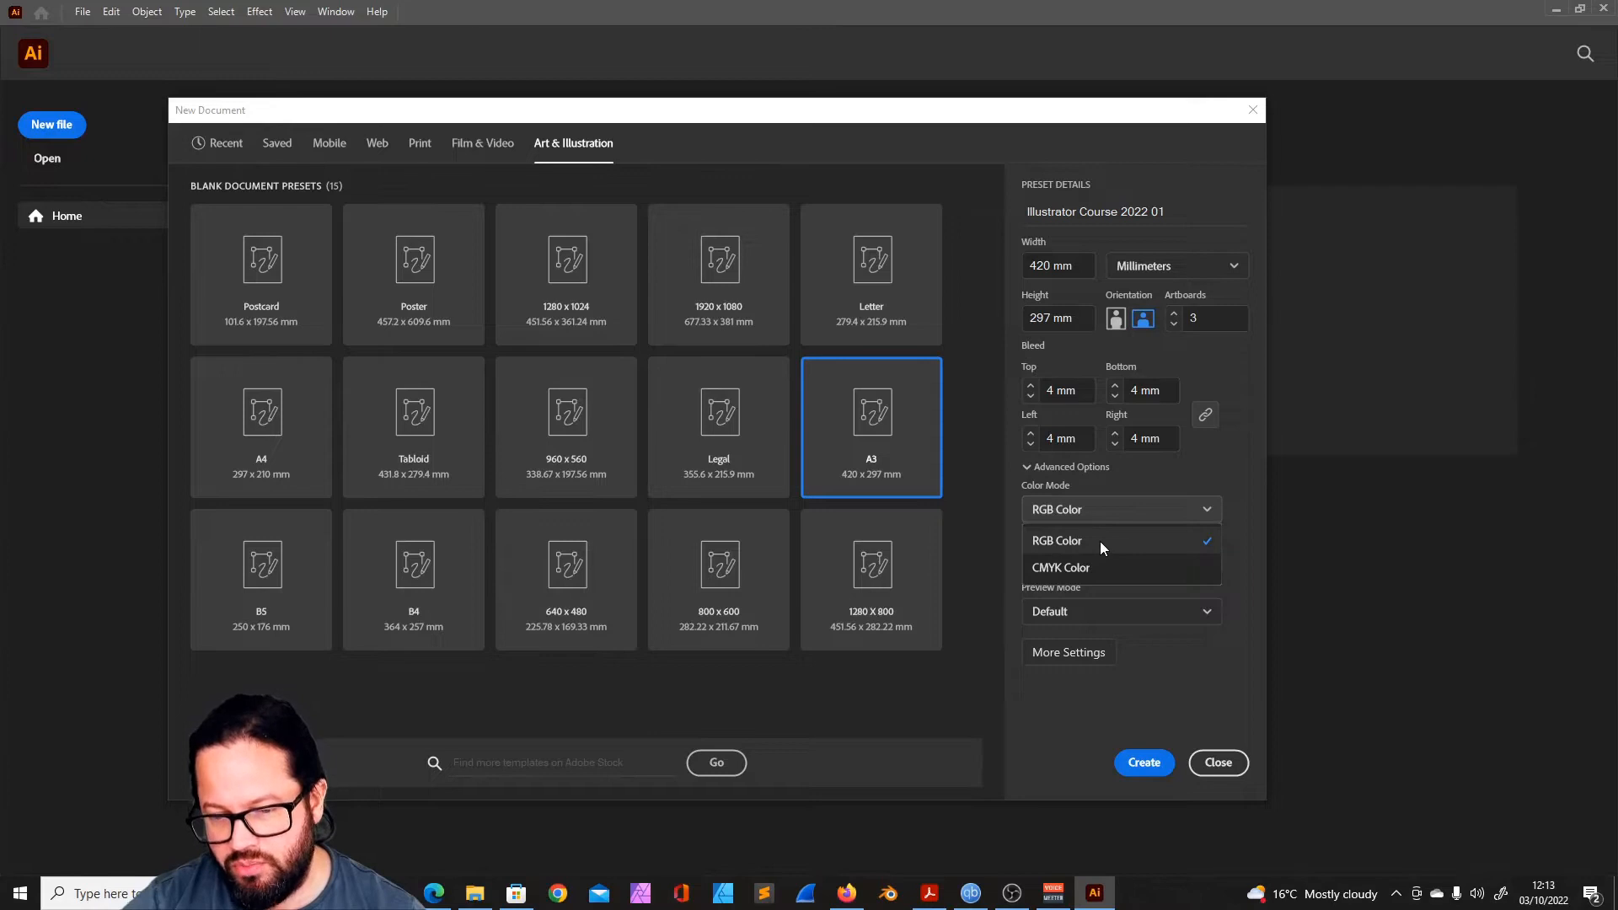
{"action": "left_click", "coordinate": [1252, 538]}
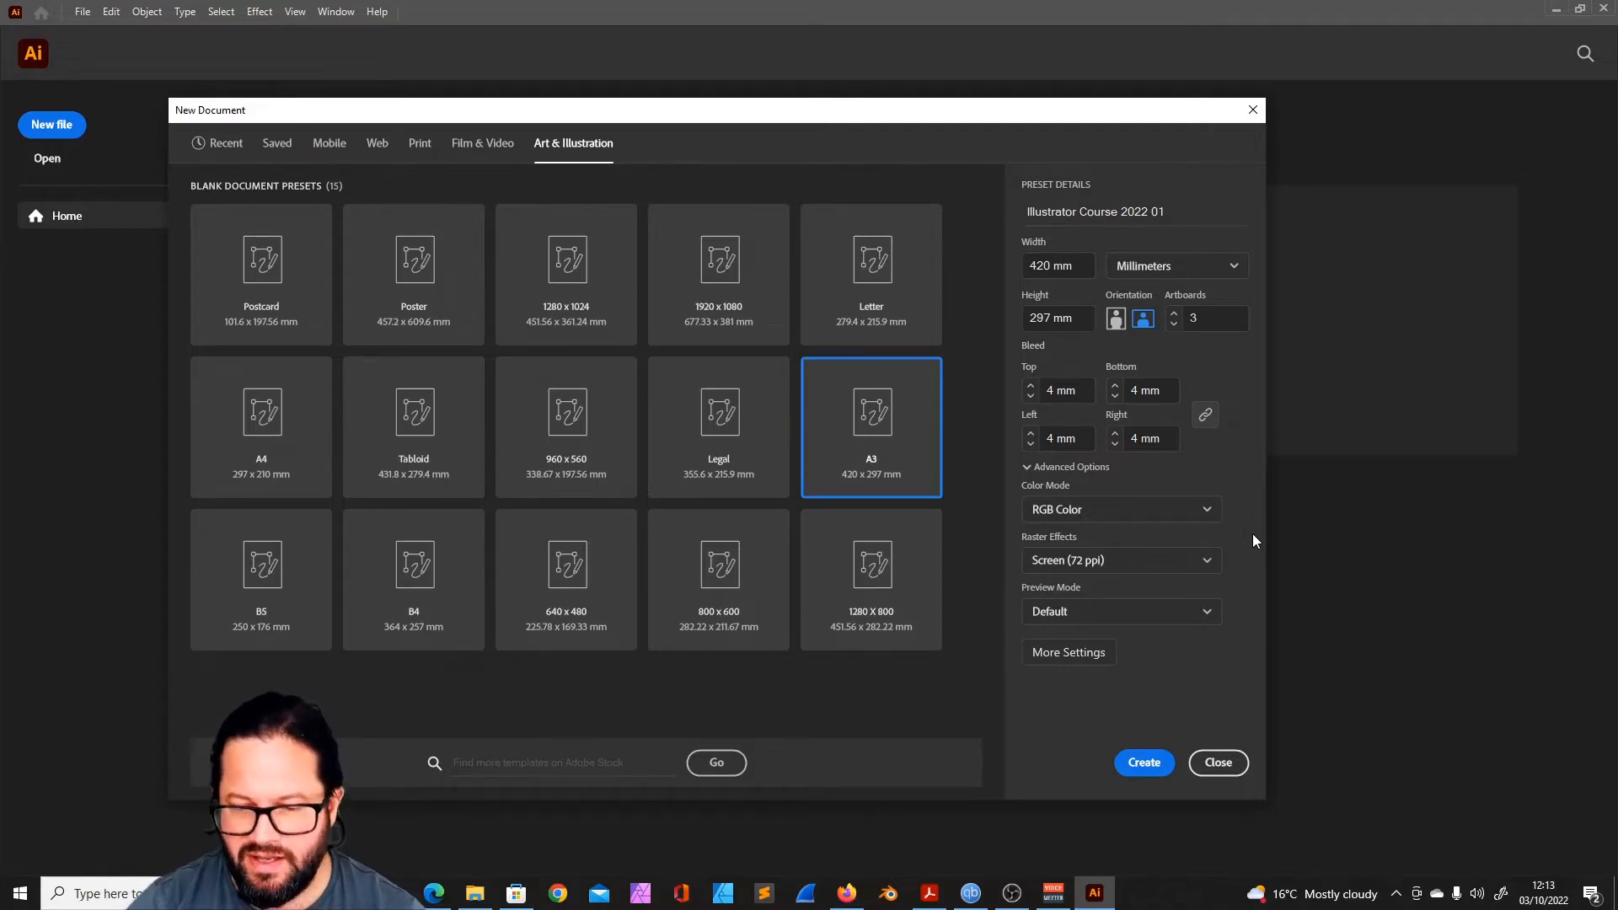
{"action": "left_click", "coordinate": [1201, 510]}
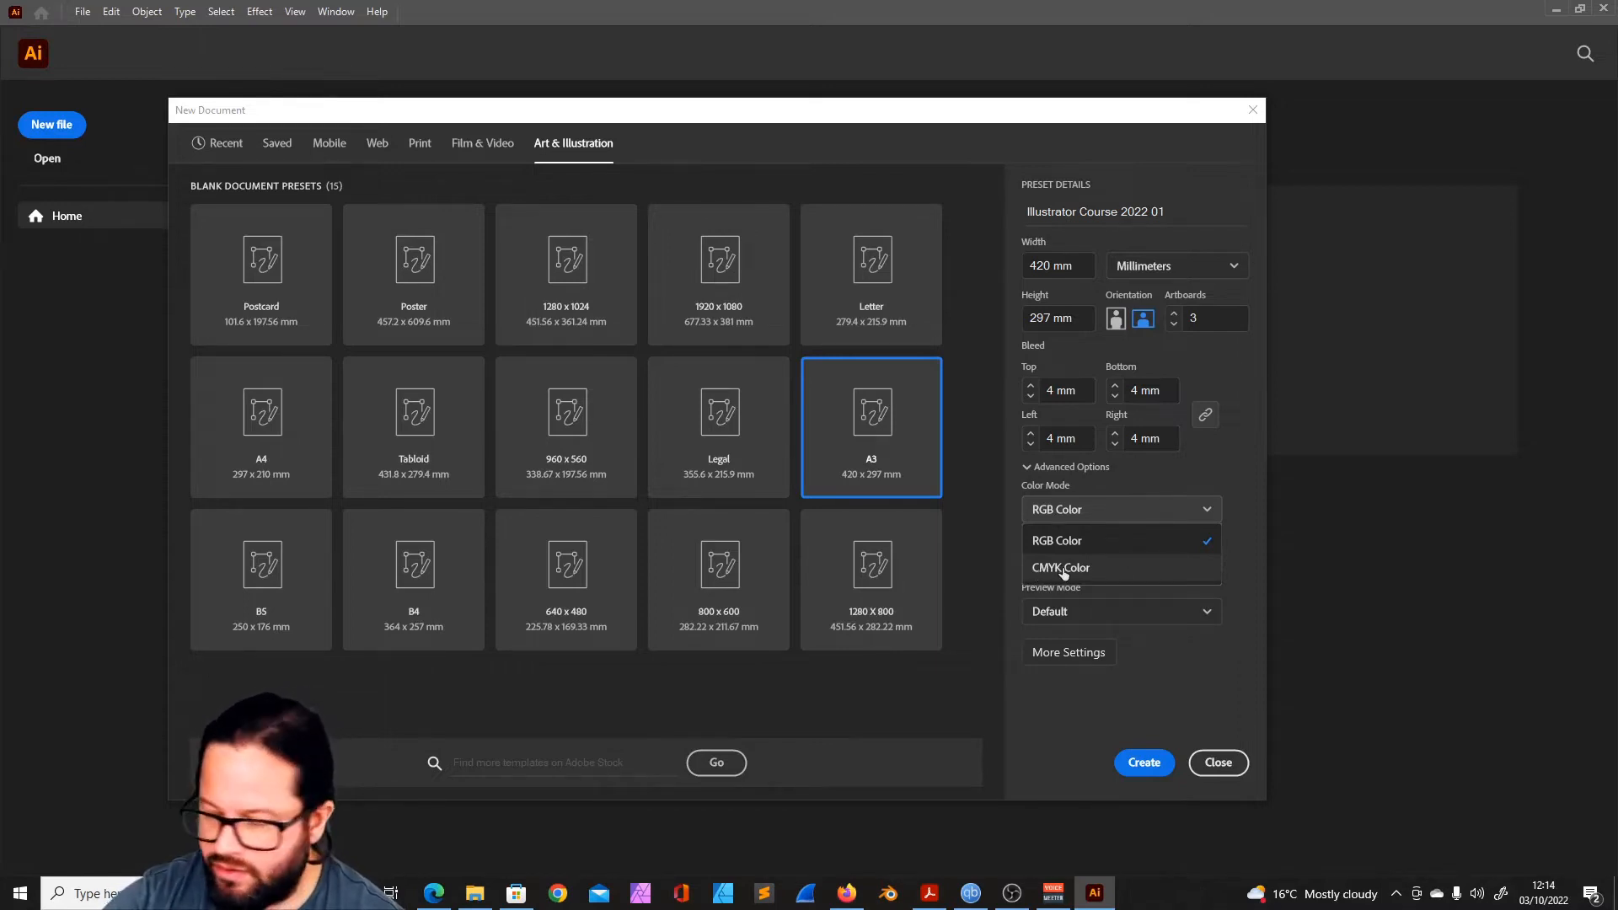
{"action": "left_click", "coordinate": [1169, 698]}
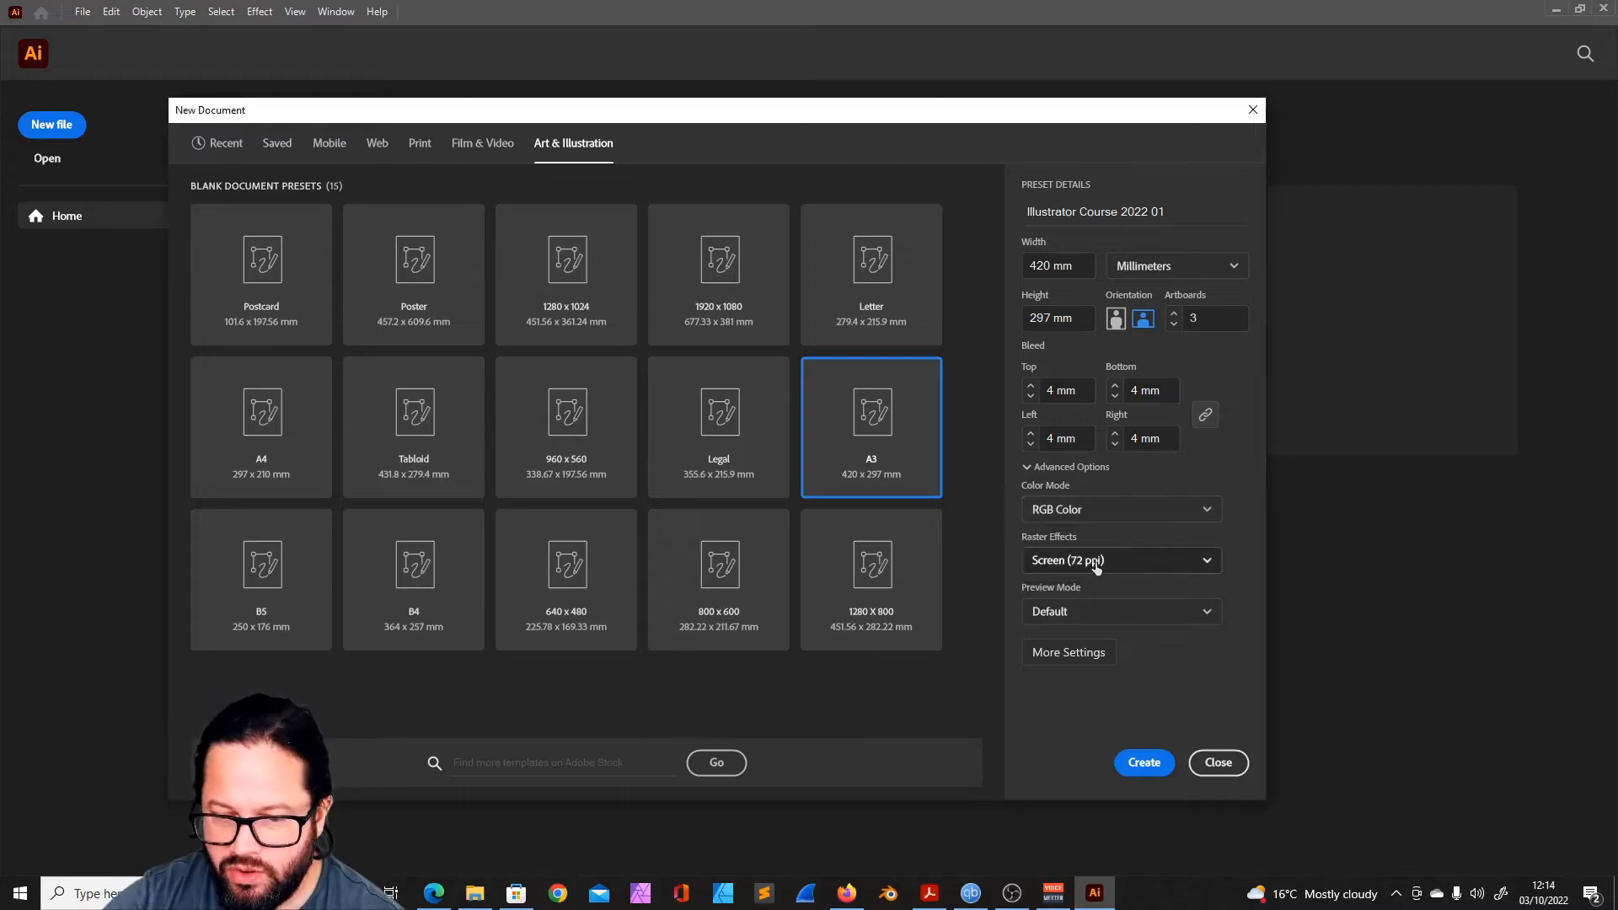
{"action": "left_click", "coordinate": [1198, 509]}
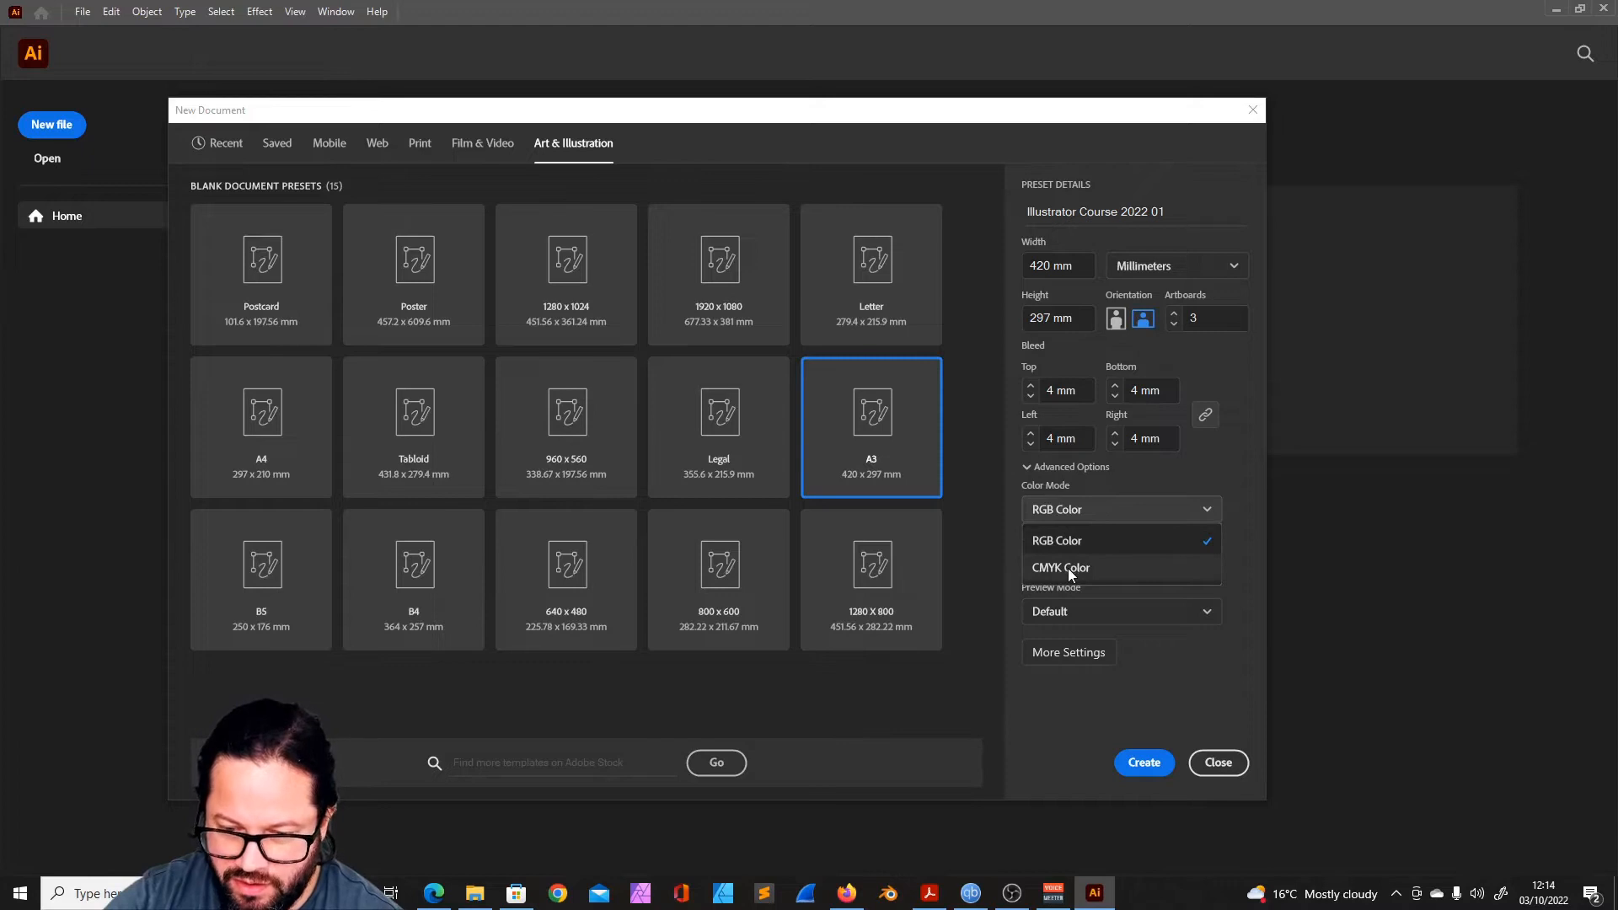
{"action": "key", "text": "Escape"}
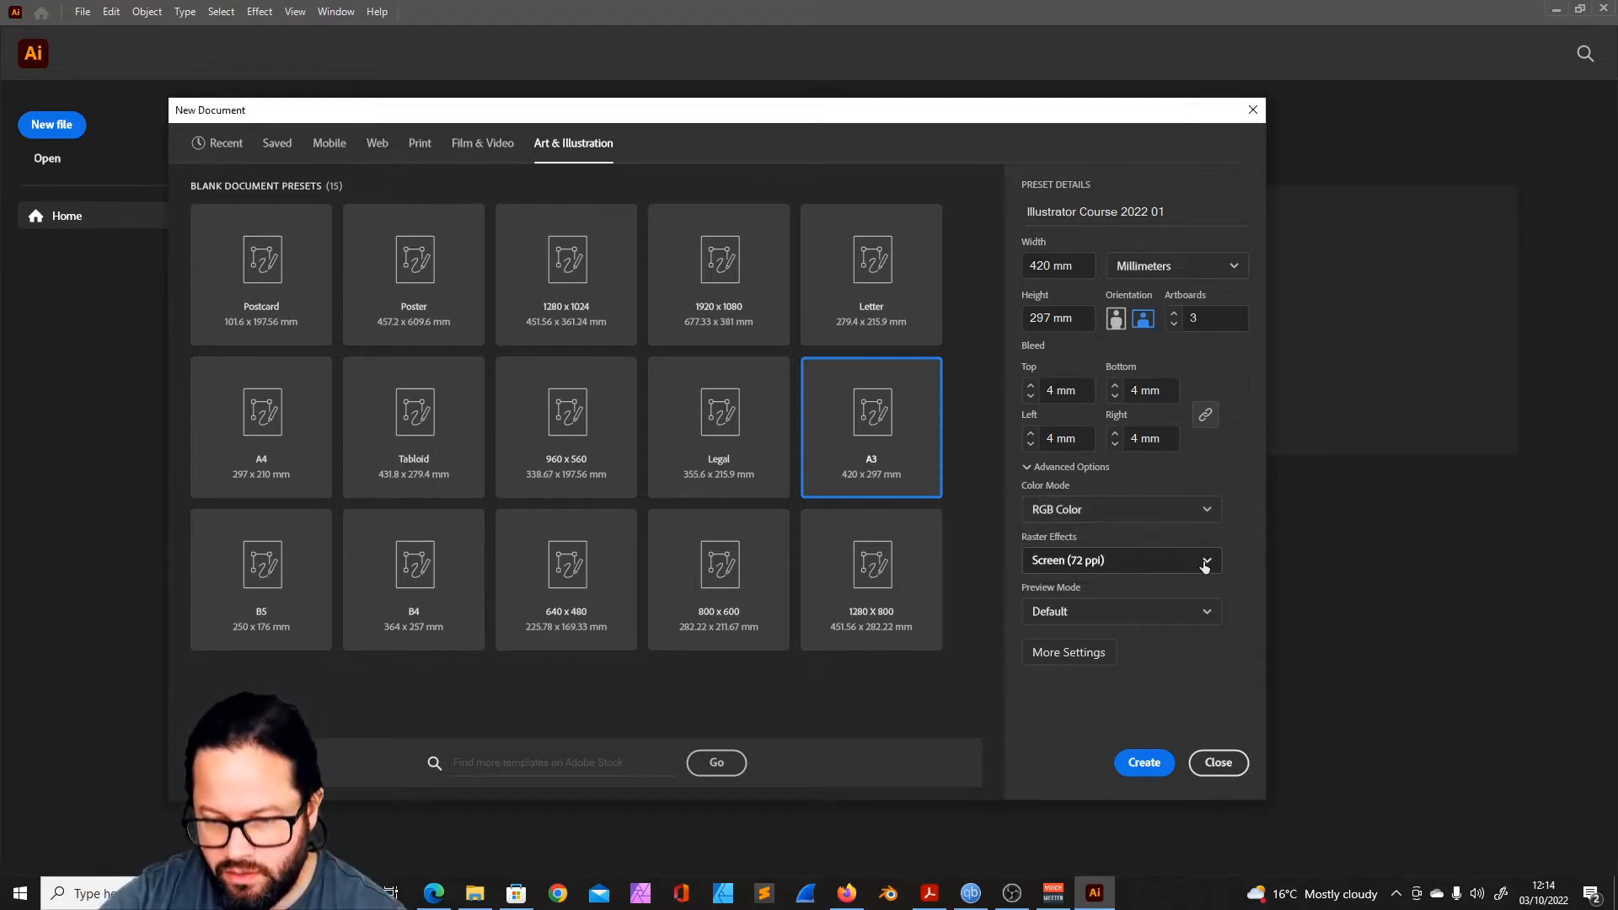
- Review the raster effects resolutions and the preview mode options, keeping Screen (72 ppi) and Default
{"action": "left_click", "coordinate": [1203, 560]}
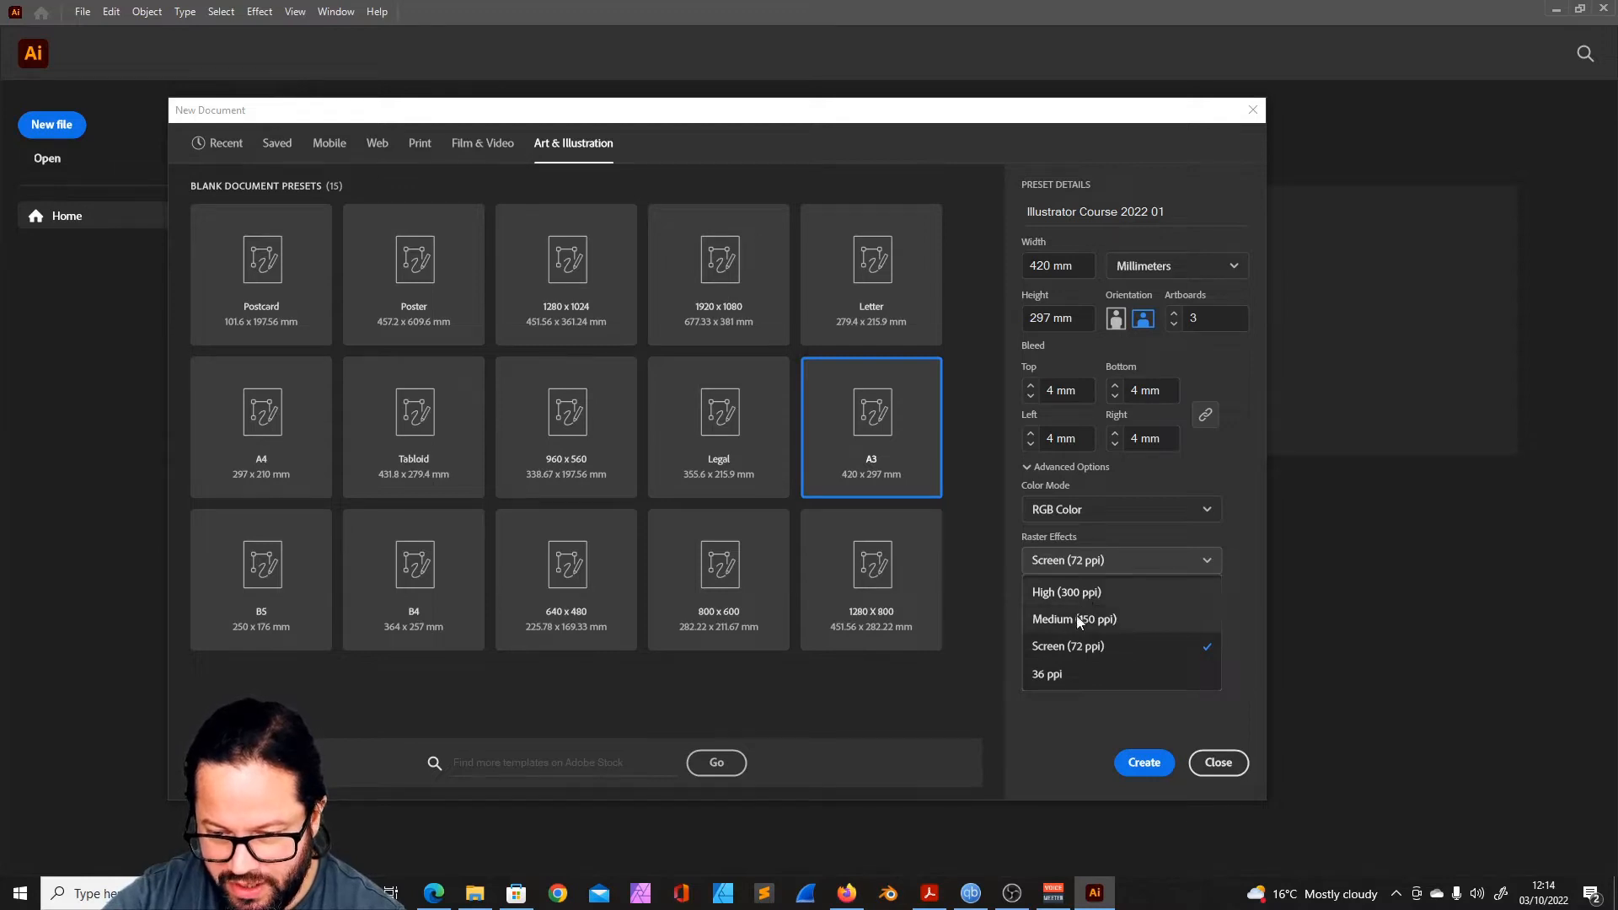
{"action": "left_click", "coordinate": [1207, 560]}
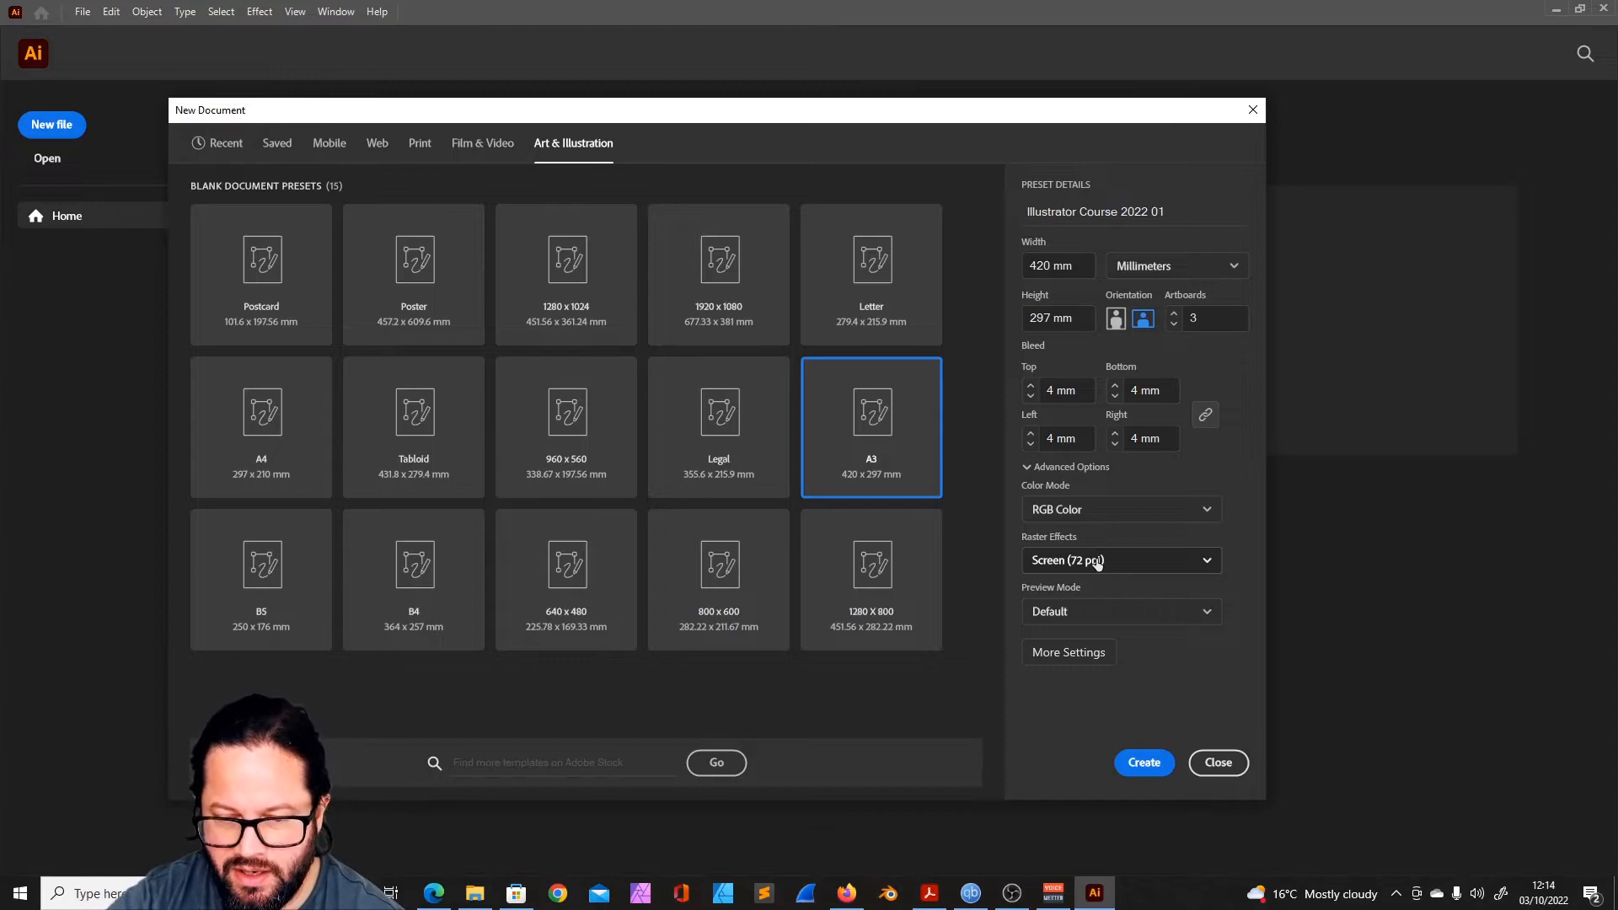
{"action": "left_click", "coordinate": [1206, 611]}
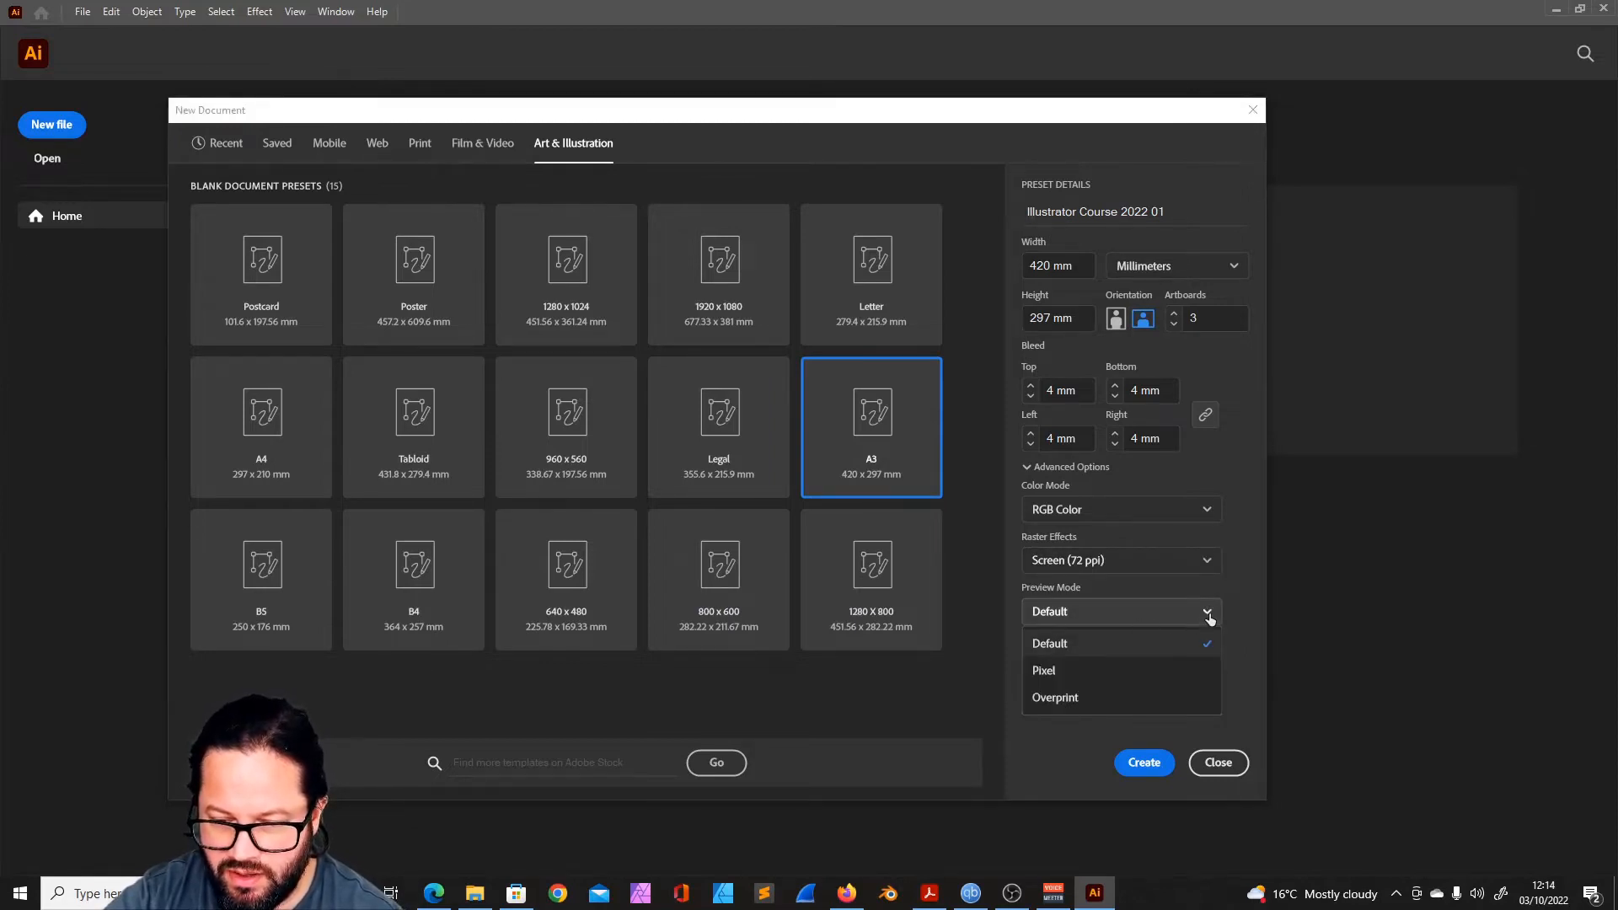
{"action": "left_click", "coordinate": [1206, 613]}
- Open the additional settings of the new document and review its artboard layout, size, bleed and advanced options
{"action": "left_click", "coordinate": [1068, 653]}
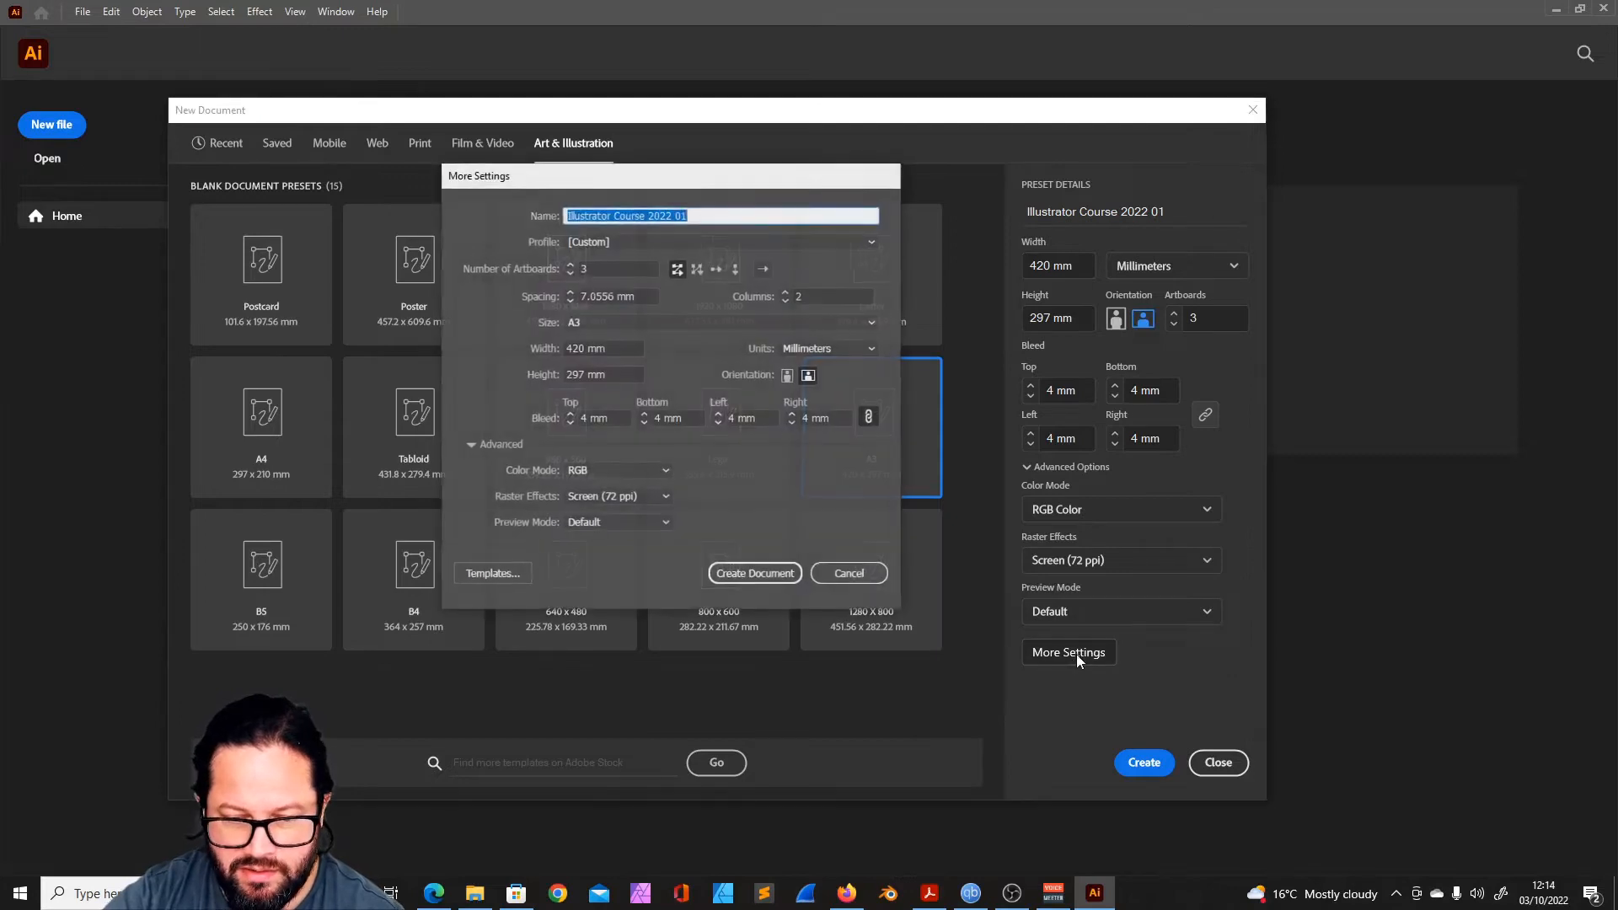
{"action": "left_click_drag", "start_coordinate": [624, 176], "coordinate": [684, 187]}
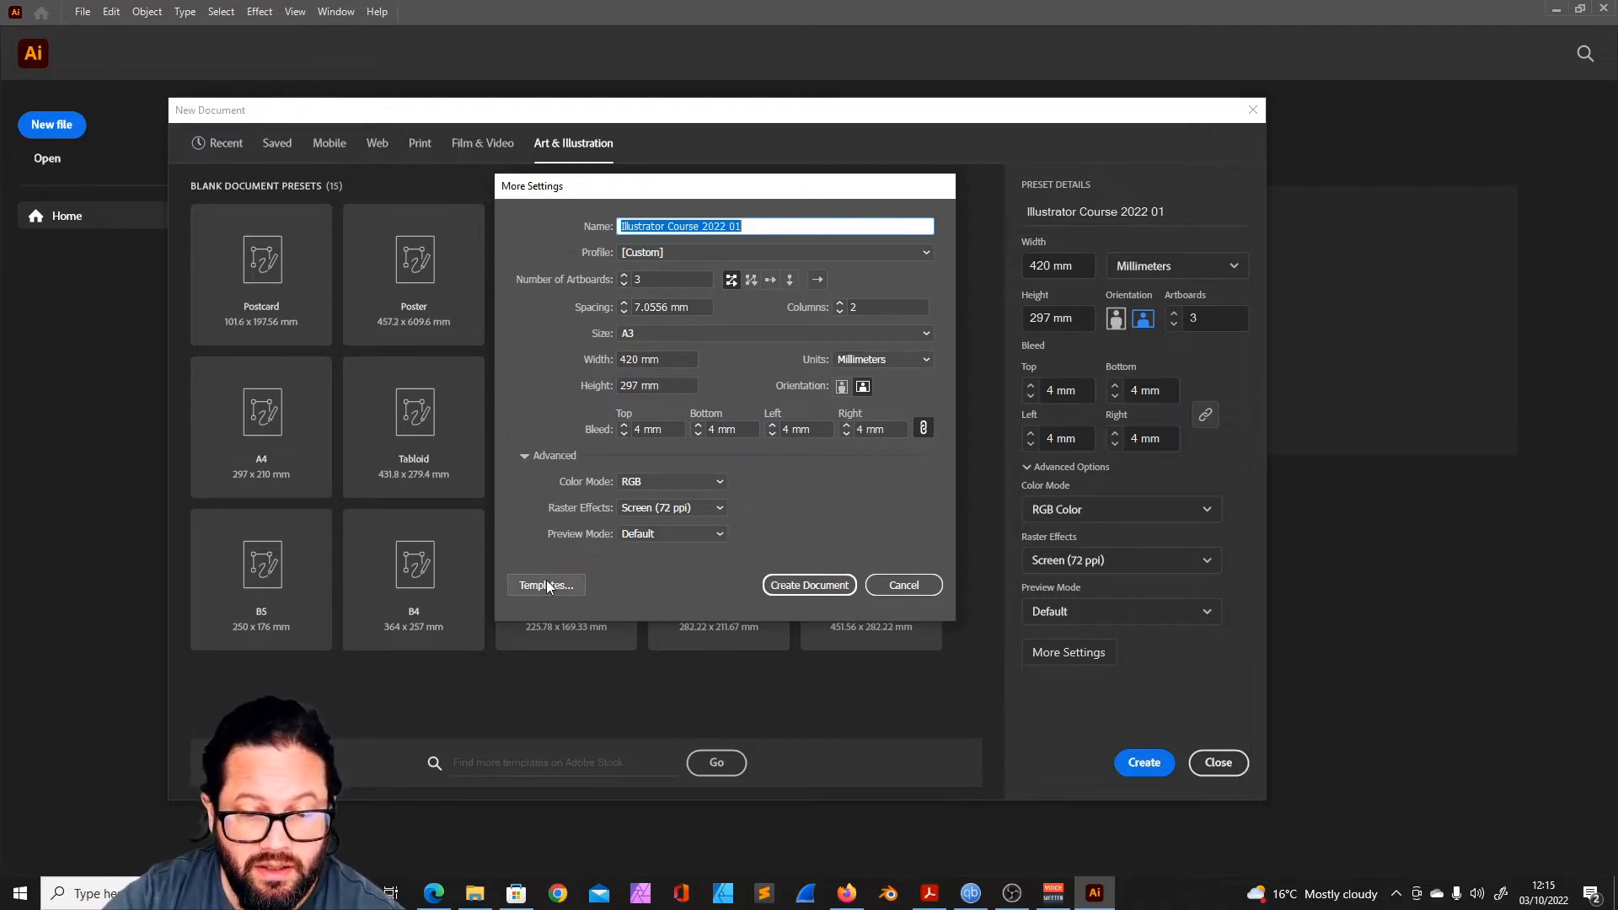
{"action": "left_click_drag", "start_coordinate": [722, 193], "coordinate": [685, 235]}
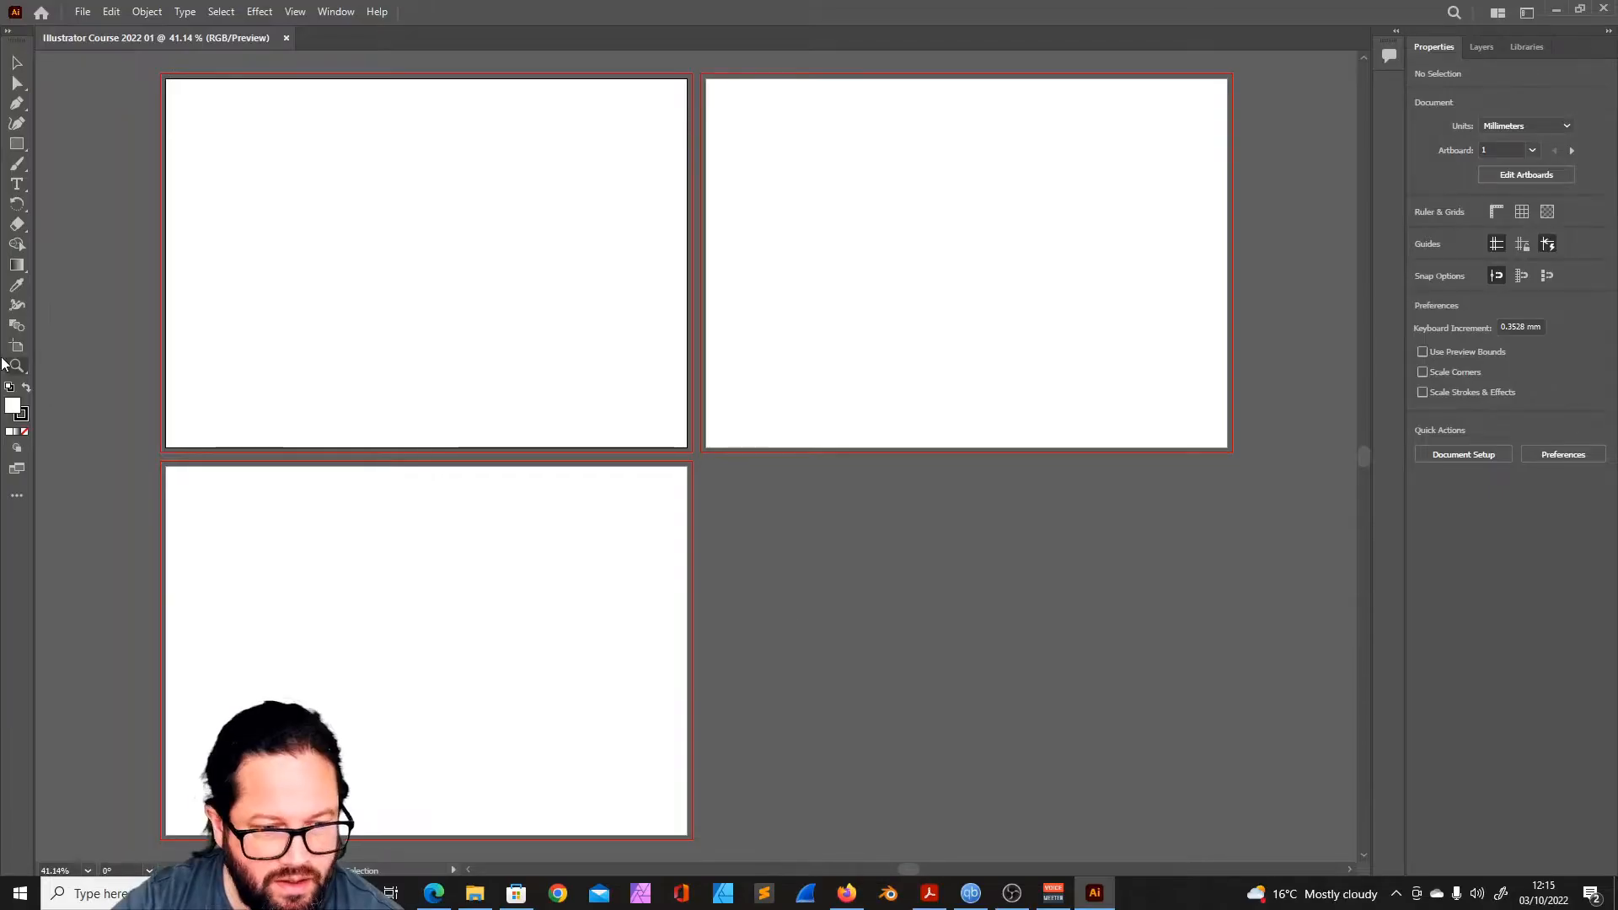
- Use the Zoom tool to inspect the bleed line at the first artboard's upper-left corner, and zoom back out to the three artboards
{"action": "left_click", "coordinate": [16, 366]}
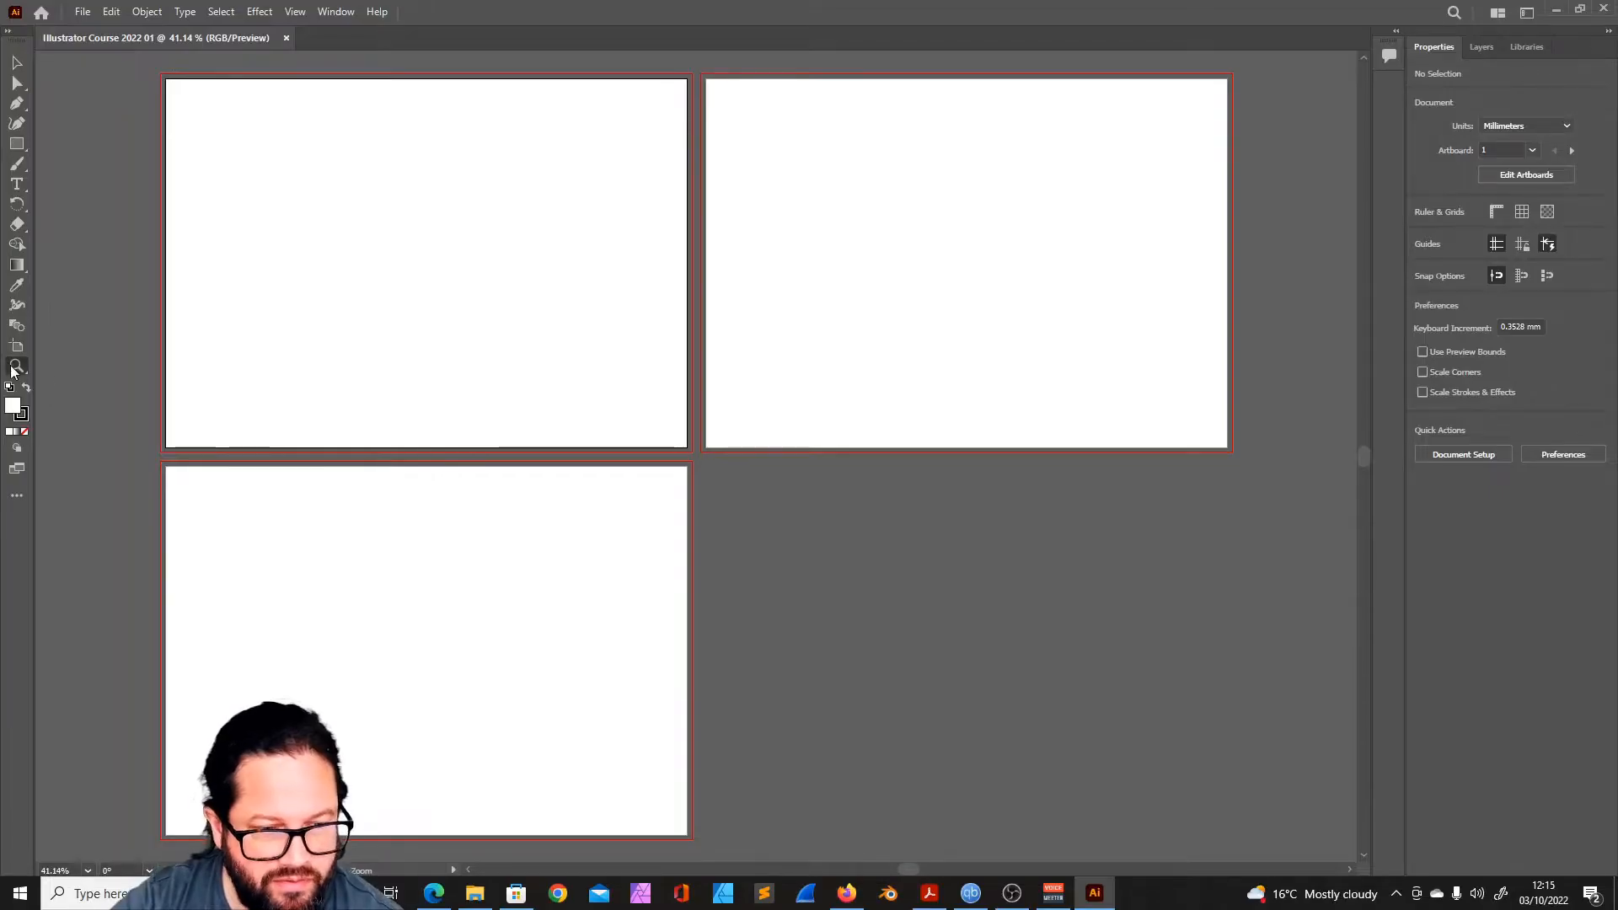
{"action": "left_click", "coordinate": [600, 417], "text": "alt"}
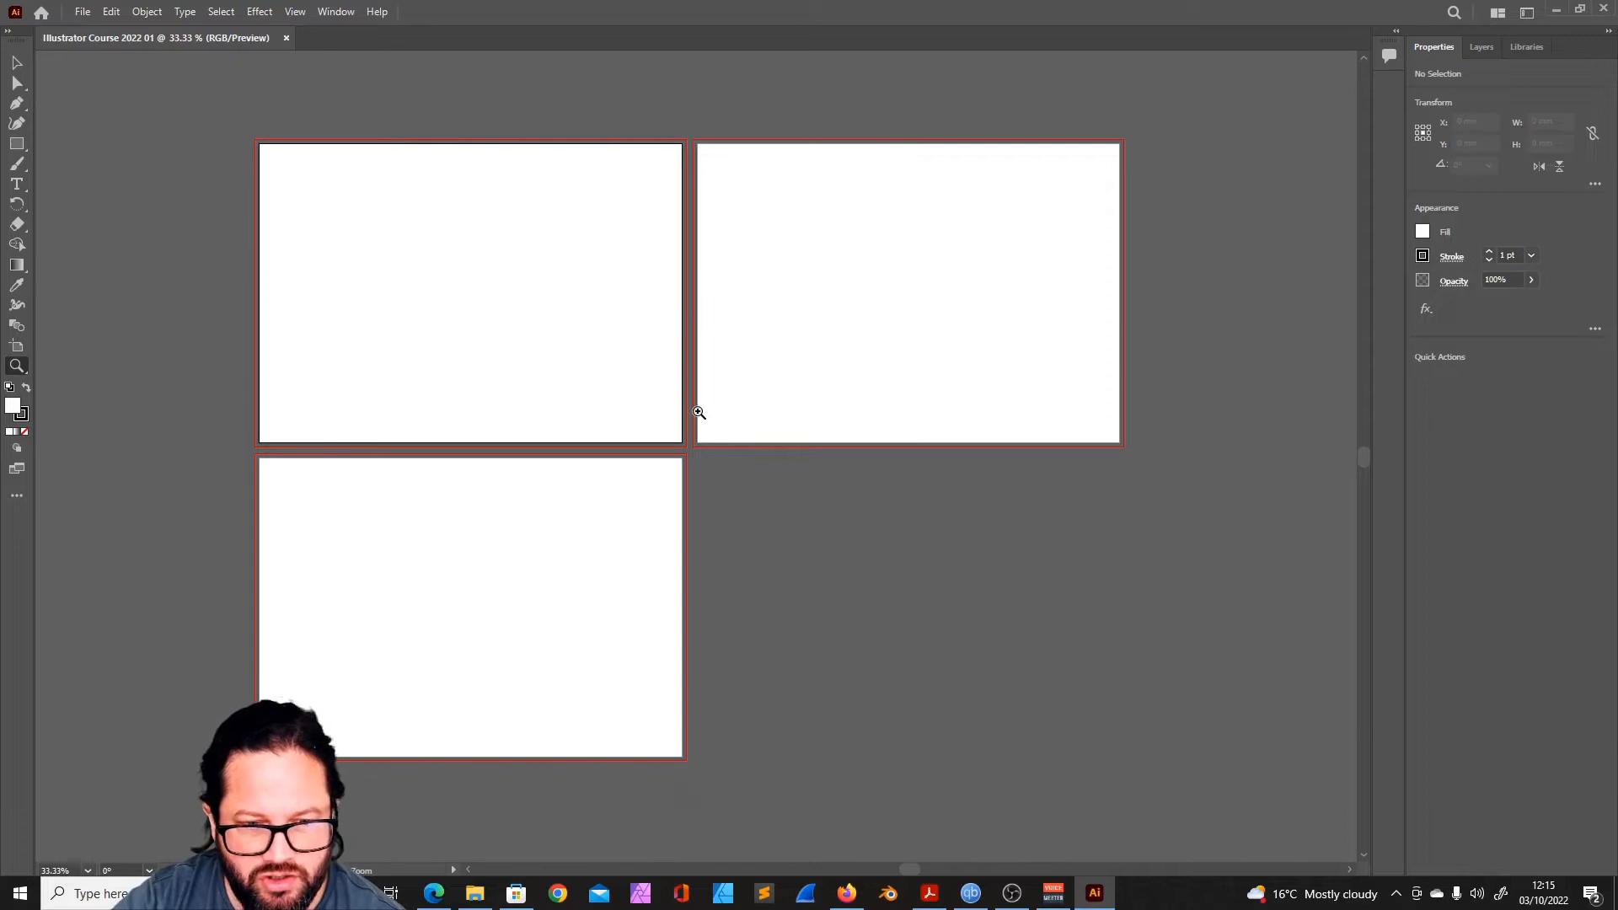
{"action": "left_click", "coordinate": [261, 145]}
{"action": "left_click", "coordinate": [789, 487]}
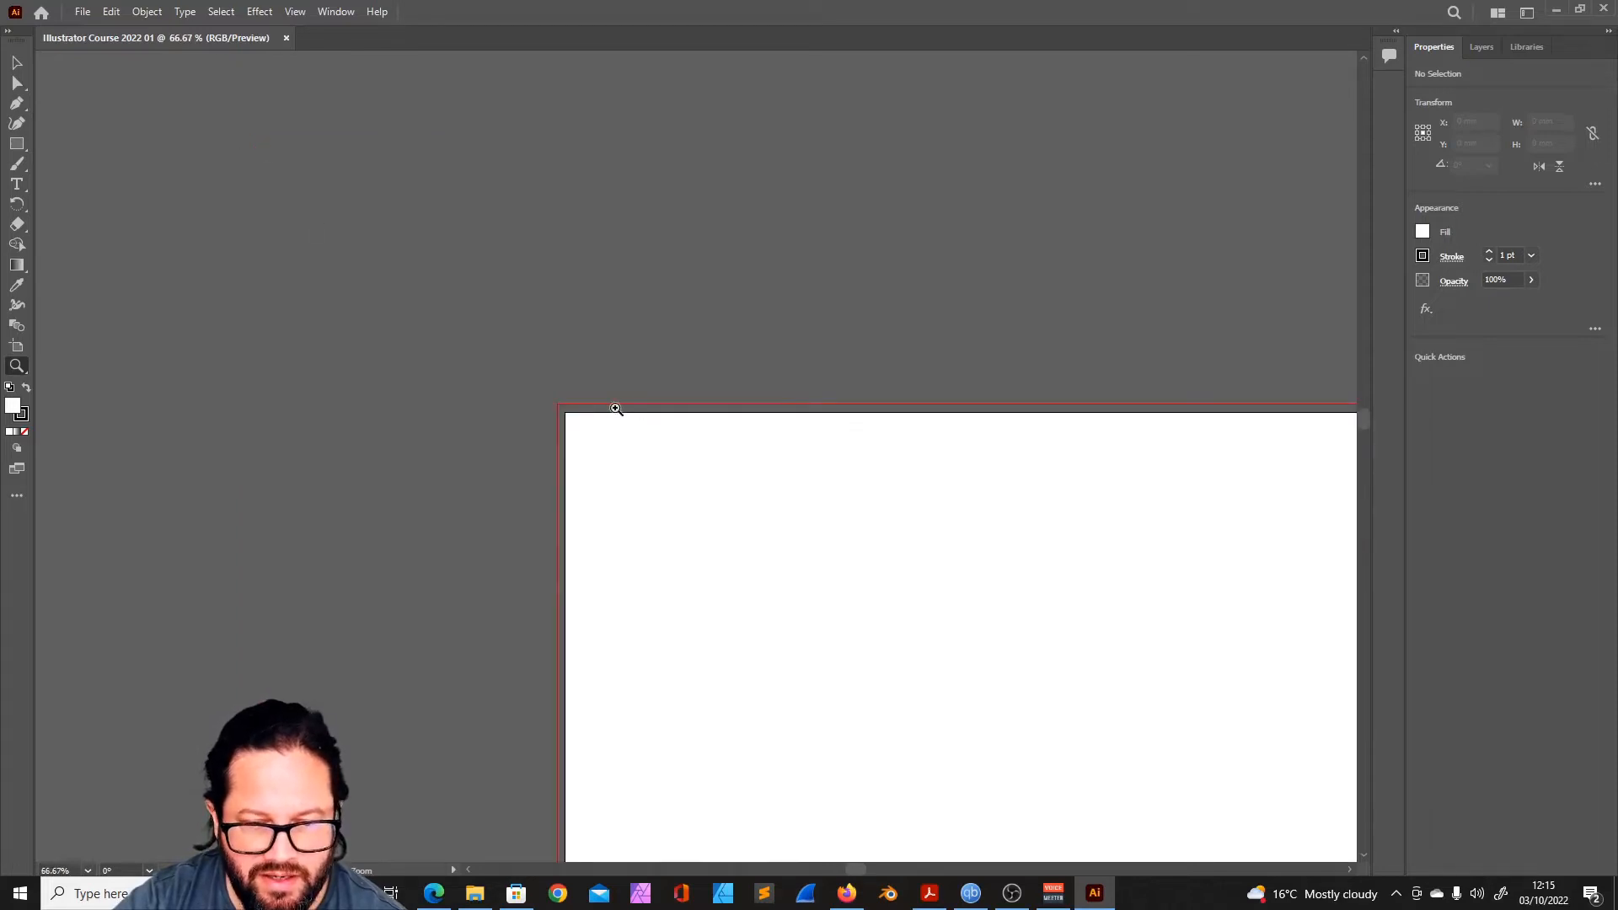
{"action": "left_click", "coordinate": [714, 487], "text": "alt"}
{"action": "left_click", "coordinate": [847, 506], "text": "alt"}
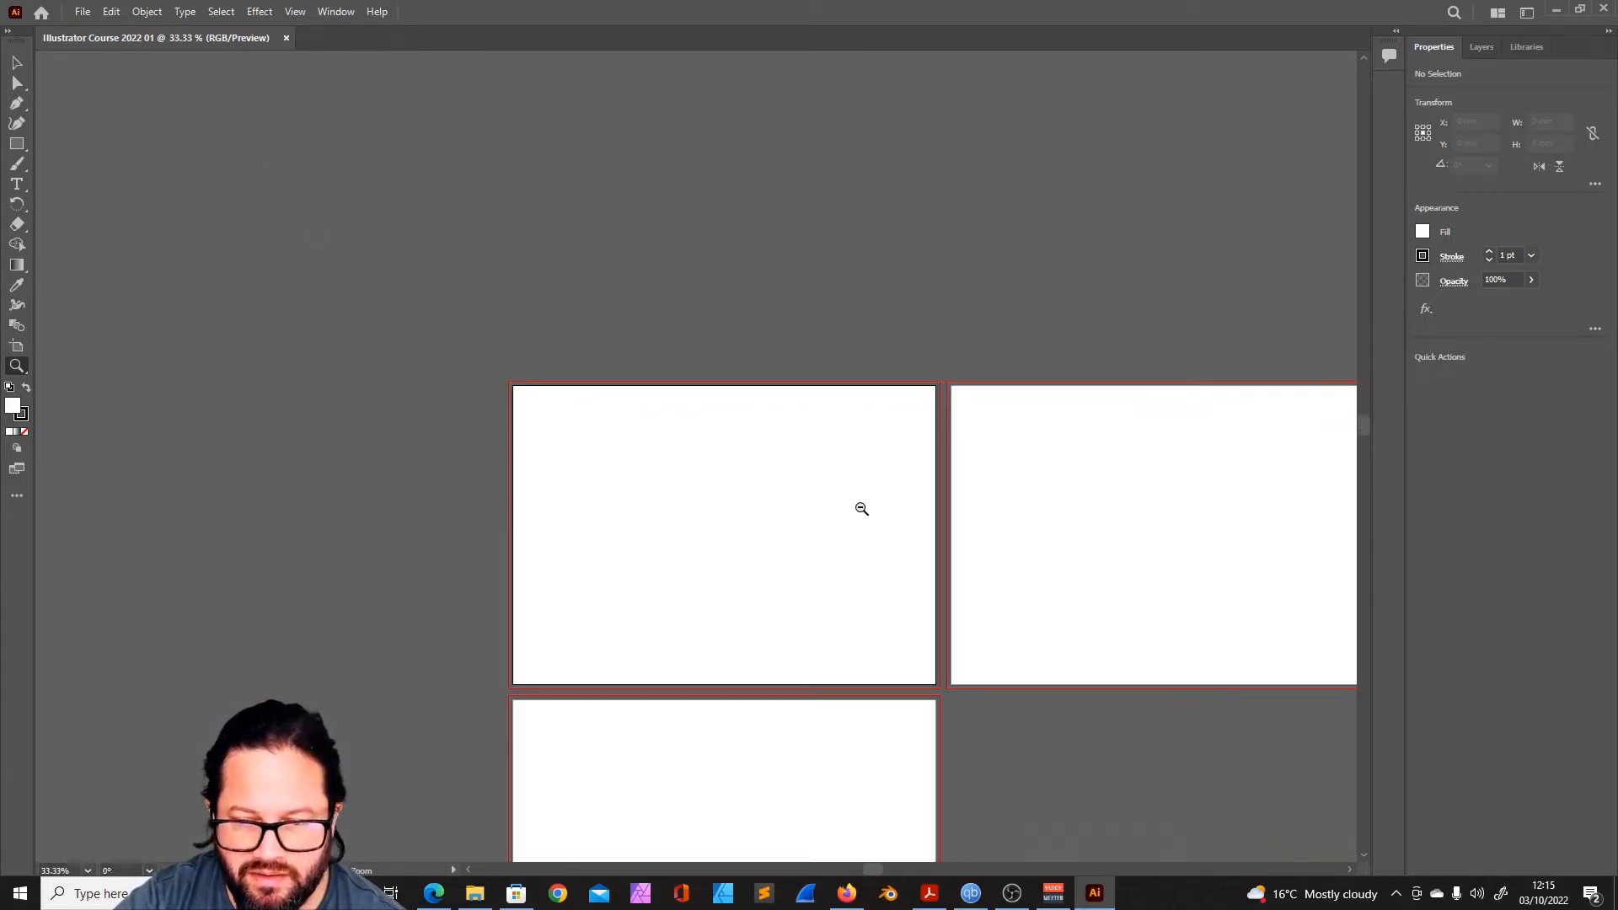
{"action": "left_click", "coordinate": [777, 513], "text": "alt"}
{"action": "scroll", "coordinate": [744, 545], "scroll_direction": "down", "scroll_amount": 1}
{"action": "left_click", "coordinate": [763, 520]}
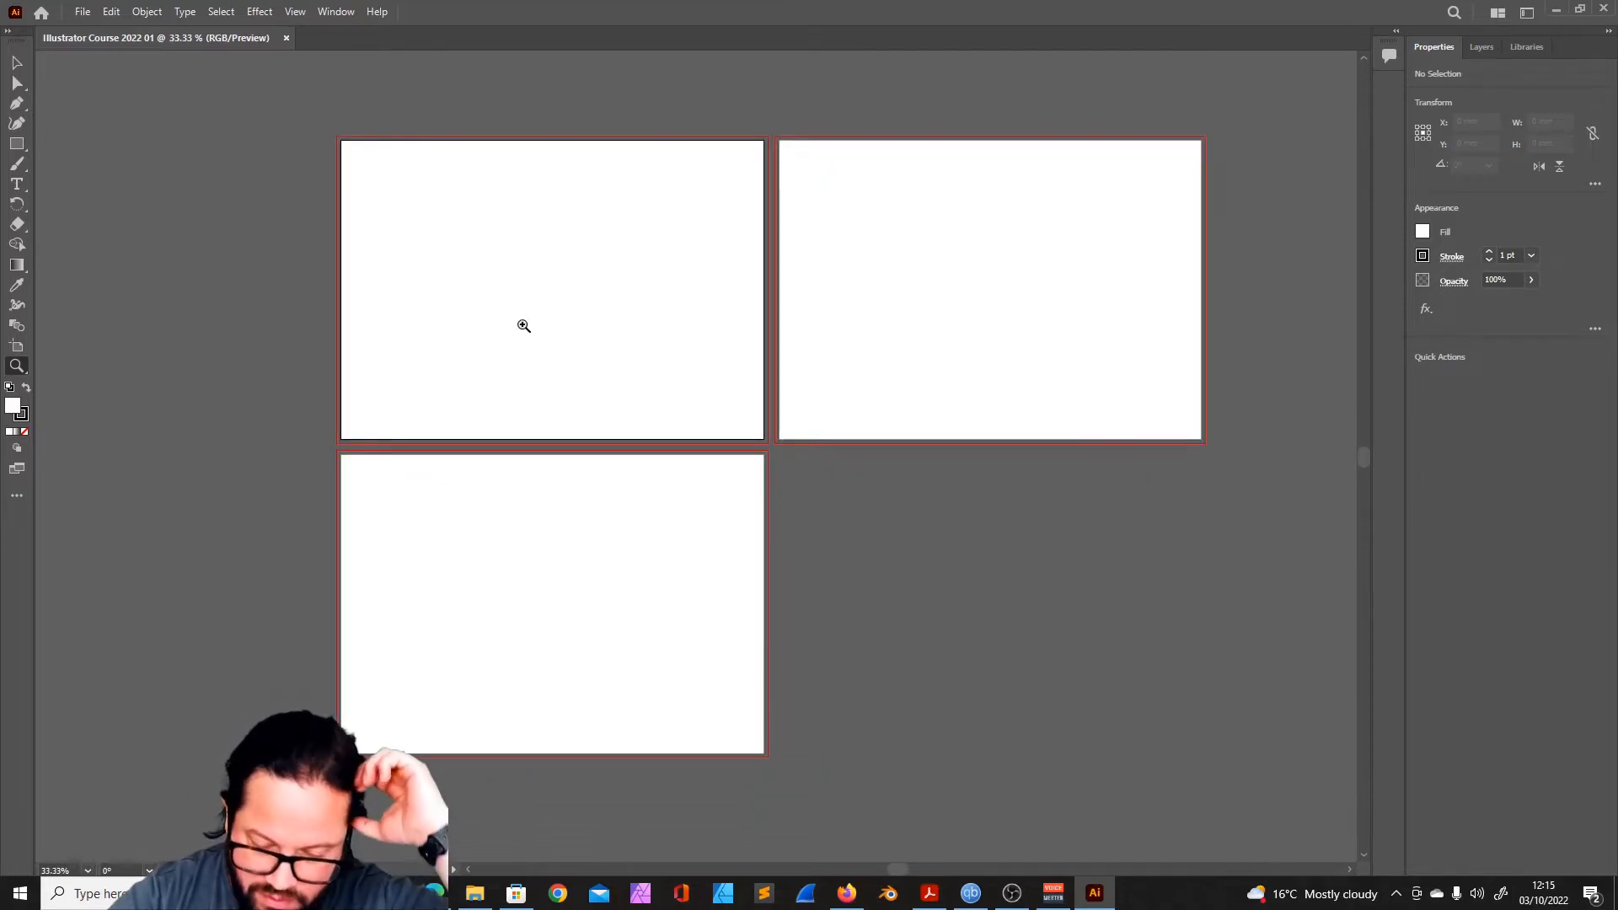
- Examine the artboards and the gaps between them by scrolling the canvas and zooming in and out
{"action": "scroll", "coordinate": [585, 354], "scroll_direction": "up", "scroll_amount": 1}
{"action": "scroll", "coordinate": [585, 358], "scroll_direction": "down", "scroll_amount": 3}
{"action": "scroll", "coordinate": [588, 357], "scroll_direction": "up", "scroll_amount": 1}
{"action": "scroll", "coordinate": [587, 357], "scroll_direction": "up", "scroll_amount": 5}
{"action": "scroll", "coordinate": [957, 430], "scroll_direction": "down", "scroll_amount": 4}
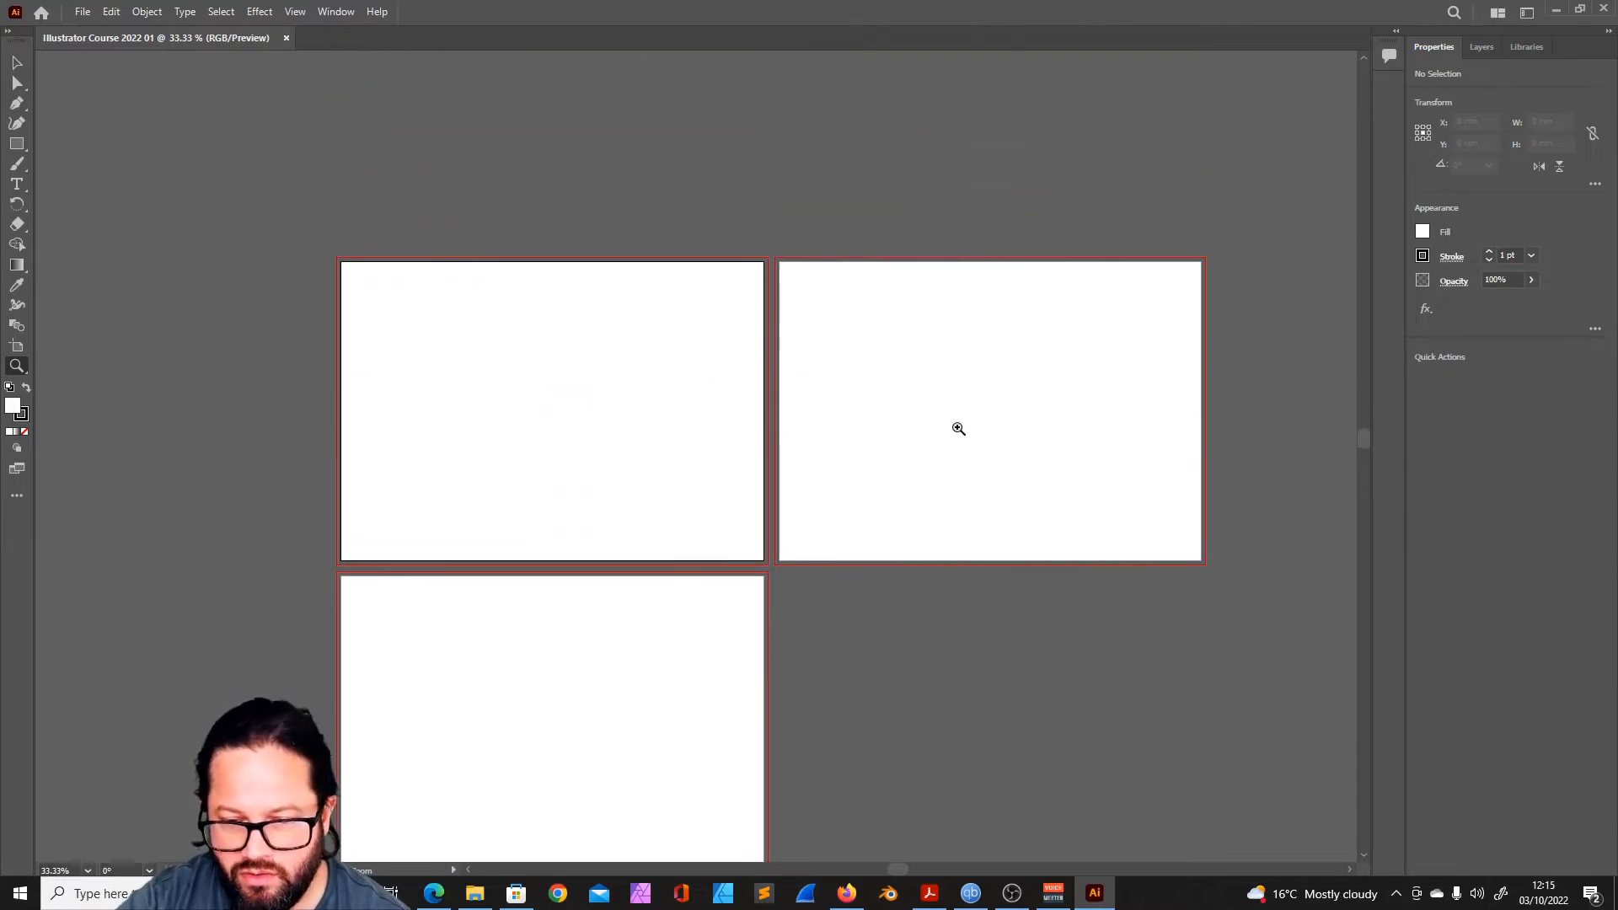
{"action": "scroll", "coordinate": [959, 426], "scroll_direction": "down", "scroll_amount": 1}
{"action": "scroll", "coordinate": [711, 351], "scroll_direction": "up", "scroll_amount": 6}
{"action": "scroll", "coordinate": [708, 358], "scroll_direction": "down", "scroll_amount": 1}
{"action": "scroll", "coordinate": [637, 319], "scroll_direction": "down", "scroll_amount": 3}
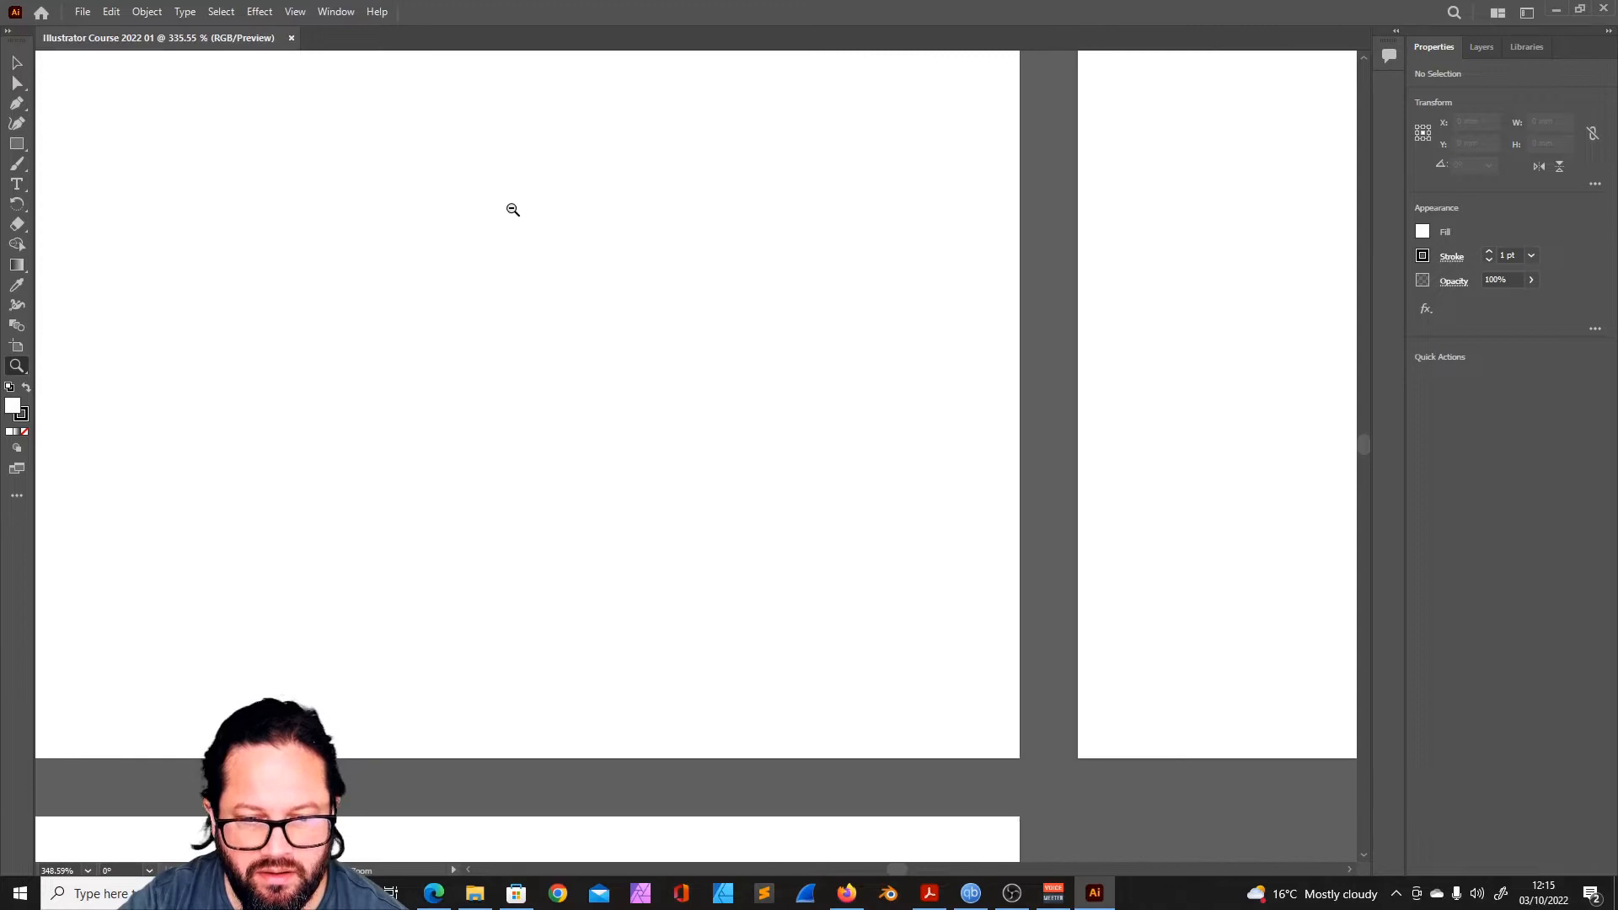
{"action": "scroll", "coordinate": [758, 501], "scroll_direction": "down", "scroll_amount": 4}
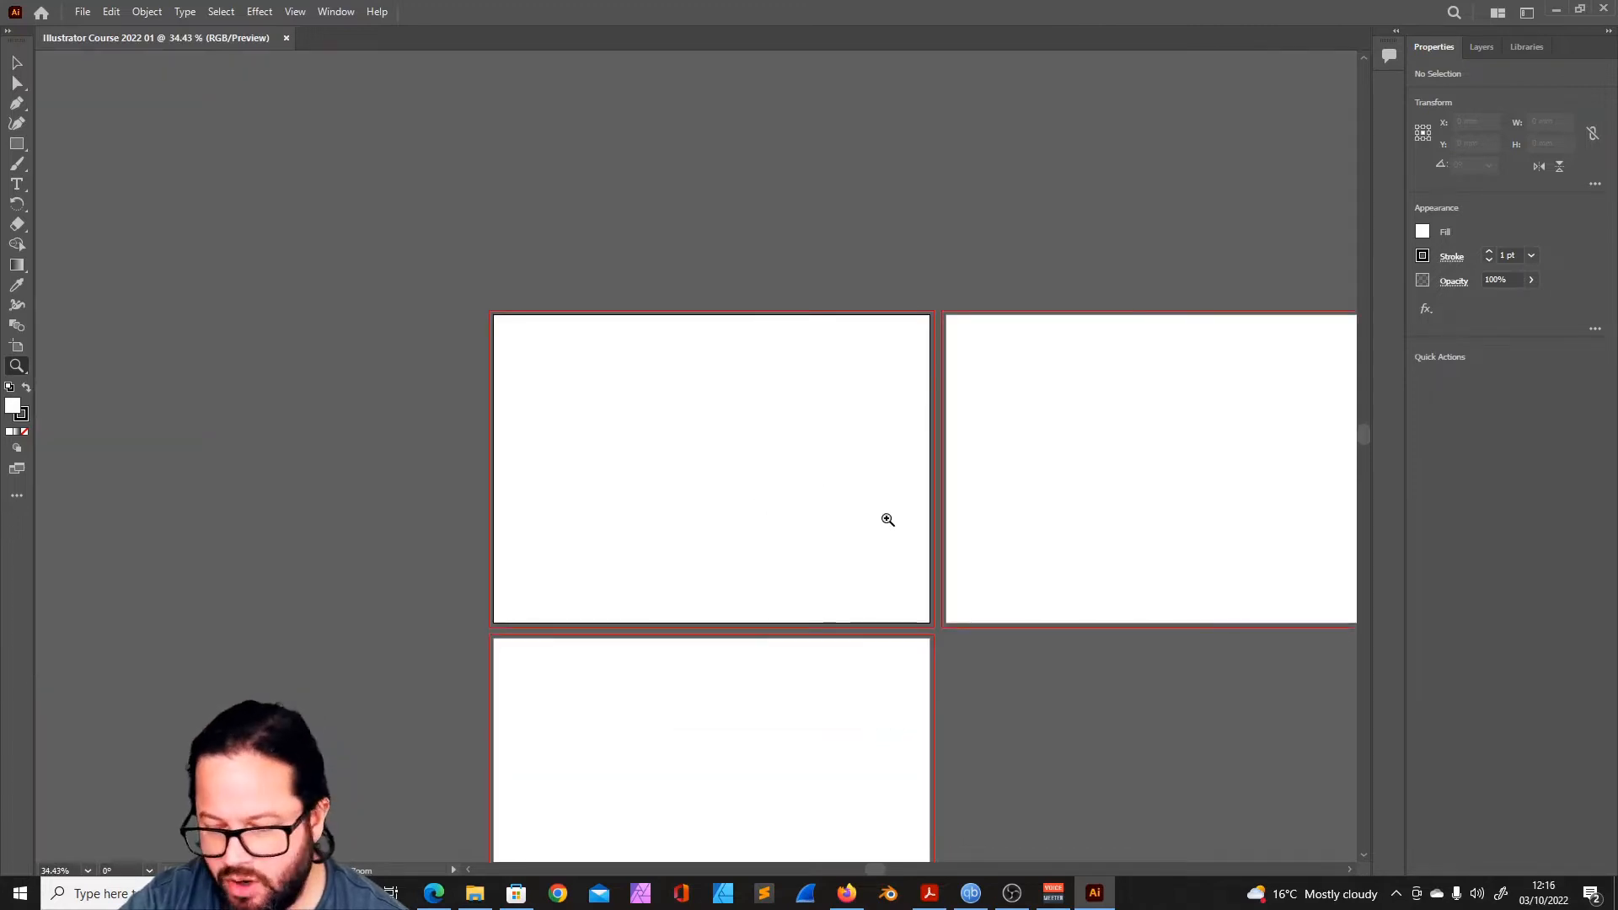
{"action": "scroll", "coordinate": [851, 497], "scroll_direction": "down", "scroll_amount": 1}
{"action": "left_click_drag", "start_coordinate": [827, 473], "coordinate": [829, 497]}
{"action": "right_click", "coordinate": [822, 507]}
{"action": "right_click", "coordinate": [714, 224]}
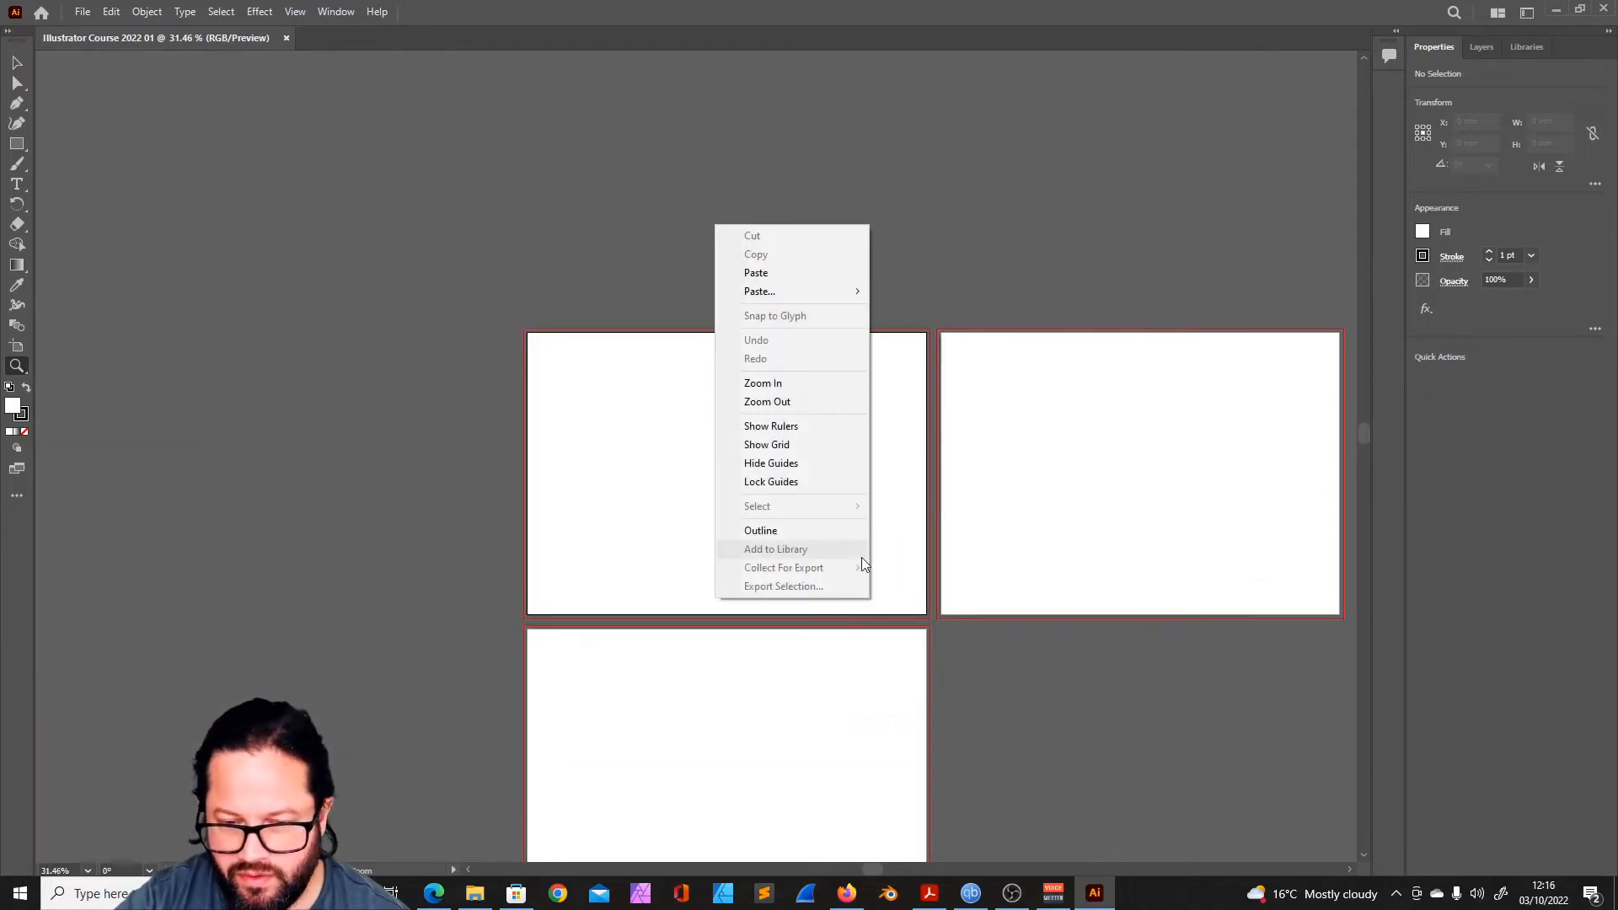
{"action": "left_click", "coordinate": [928, 539]}
{"action": "right_click", "coordinate": [785, 280]}
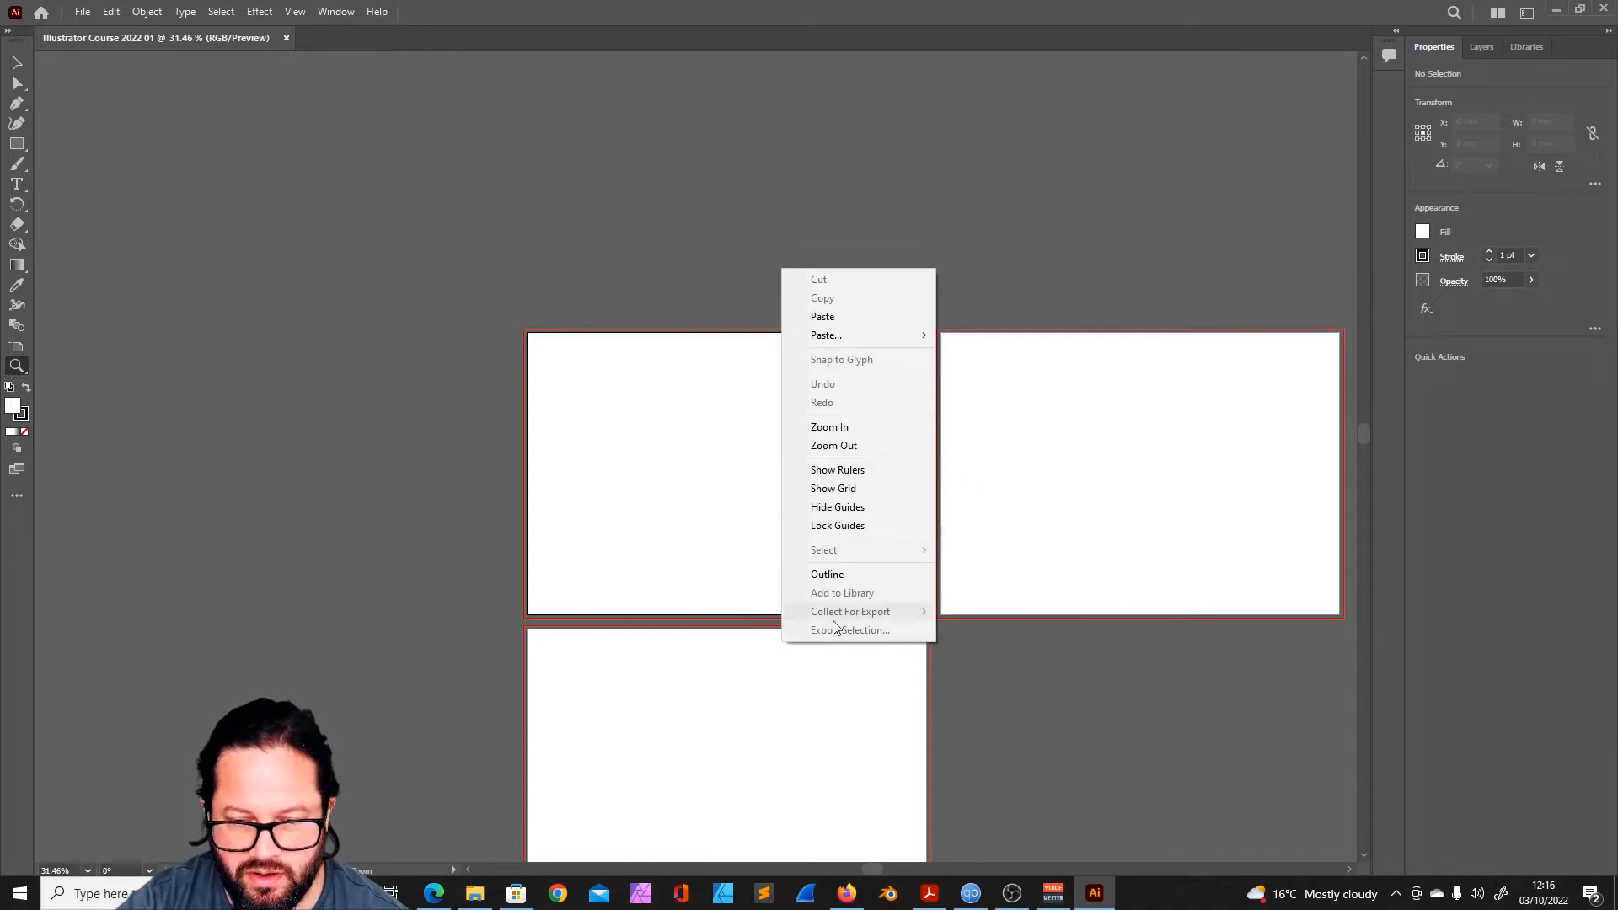
{"action": "left_click", "coordinate": [706, 462]}
- Switch to the Selection tool and enlarge the first artboard to fill the view
{"action": "scroll", "coordinate": [867, 501], "scroll_direction": "down", "scroll_amount": 3}
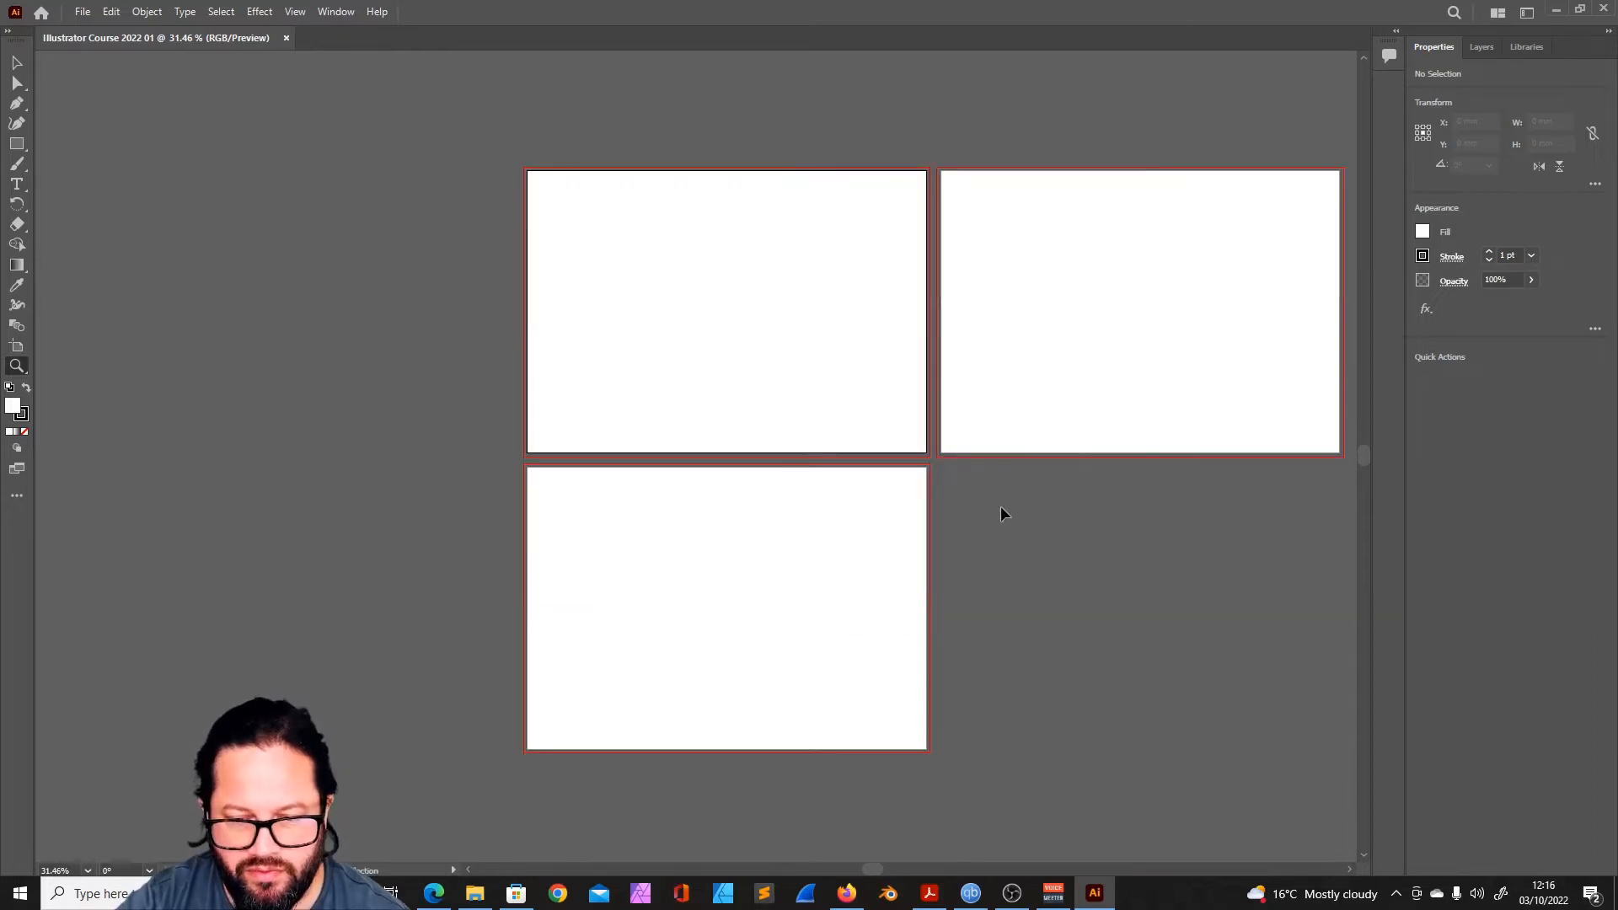
{"action": "key", "text": "v"}
{"action": "scroll", "coordinate": [999, 506], "scroll_direction": "right", "scroll_amount": 3}
{"action": "left_click_drag", "start_coordinate": [884, 514], "coordinate": [790, 539]}
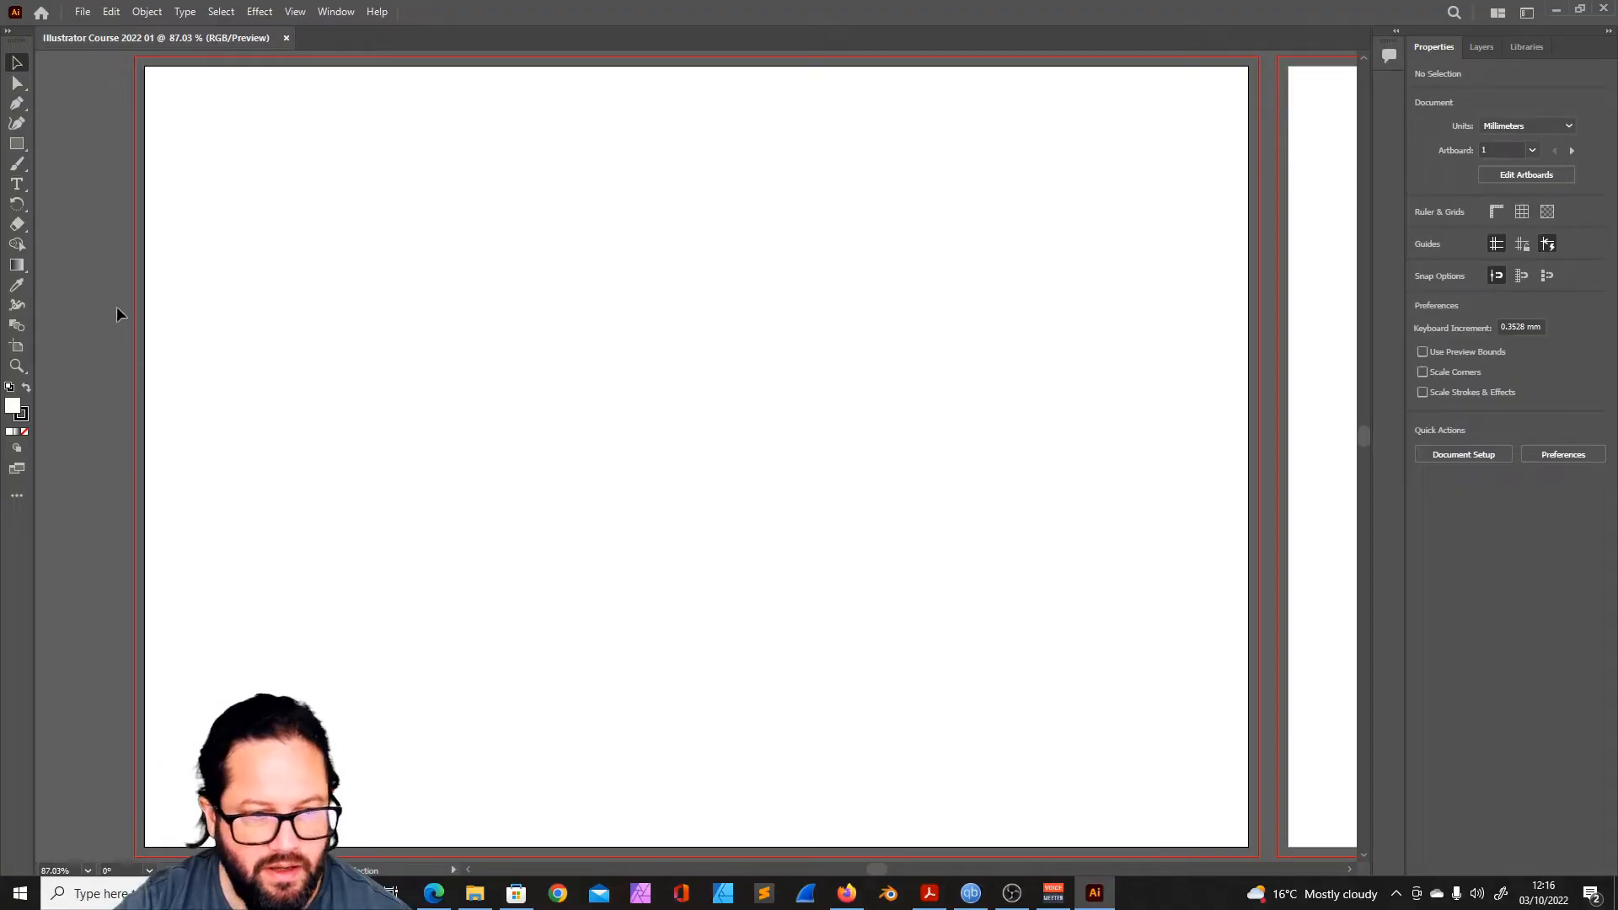
- Zoom back out to 33.33% with all three artboards in view
{"action": "key", "text": "z"}
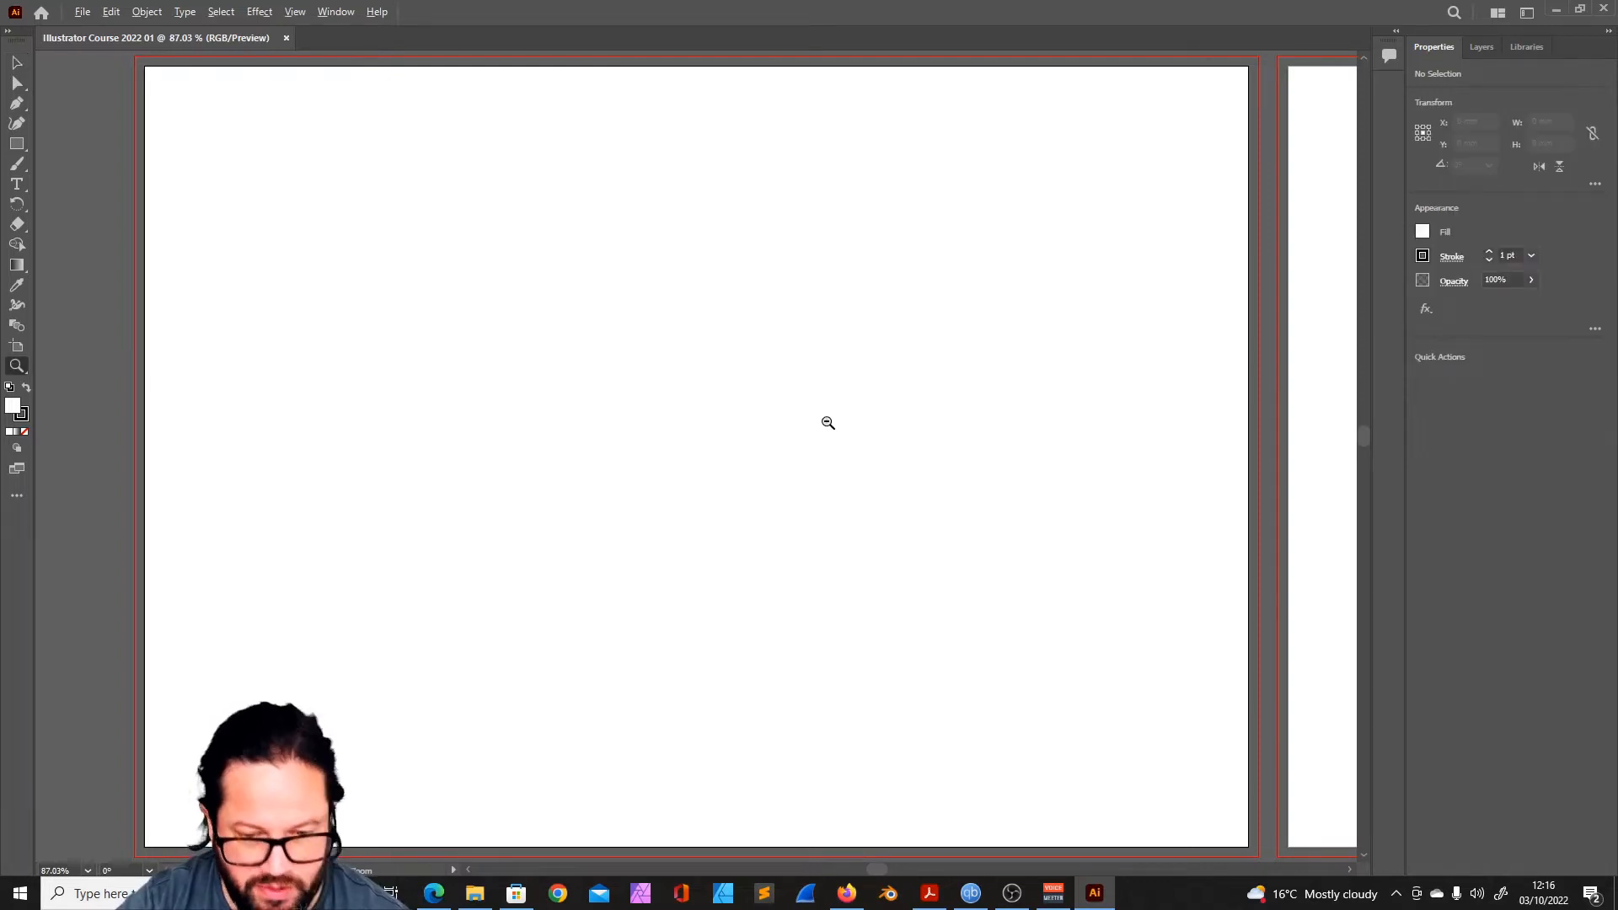
{"action": "left_click", "coordinate": [827, 422], "text": "alt"}
{"action": "left_click", "coordinate": [747, 473], "text": "alt"}
{"action": "left_click", "coordinate": [814, 478], "text": "alt"}
{"action": "scroll", "coordinate": [567, 300], "scroll_direction": "down", "scroll_amount": 2}
{"action": "scroll", "coordinate": [563, 315], "scroll_direction": "up", "scroll_amount": 1}
{"action": "left_click", "coordinate": [559, 318]}
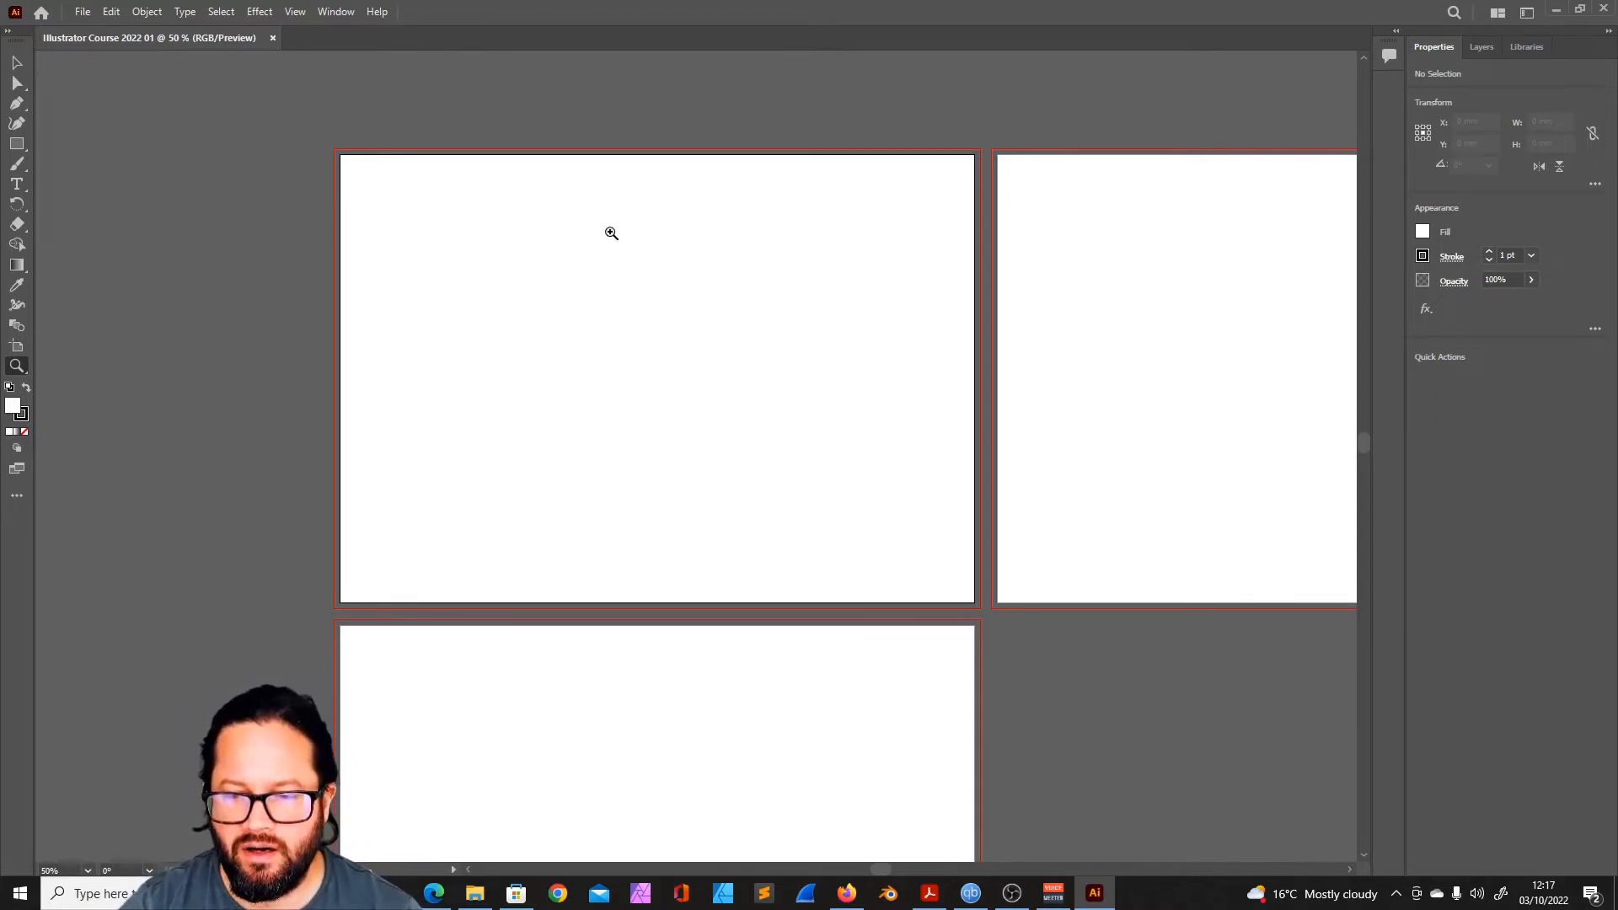
{"action": "scroll", "coordinate": [613, 297], "scroll_direction": "down", "scroll_amount": 1}
{"action": "scroll", "coordinate": [613, 297], "scroll_direction": "up", "scroll_amount": 3}
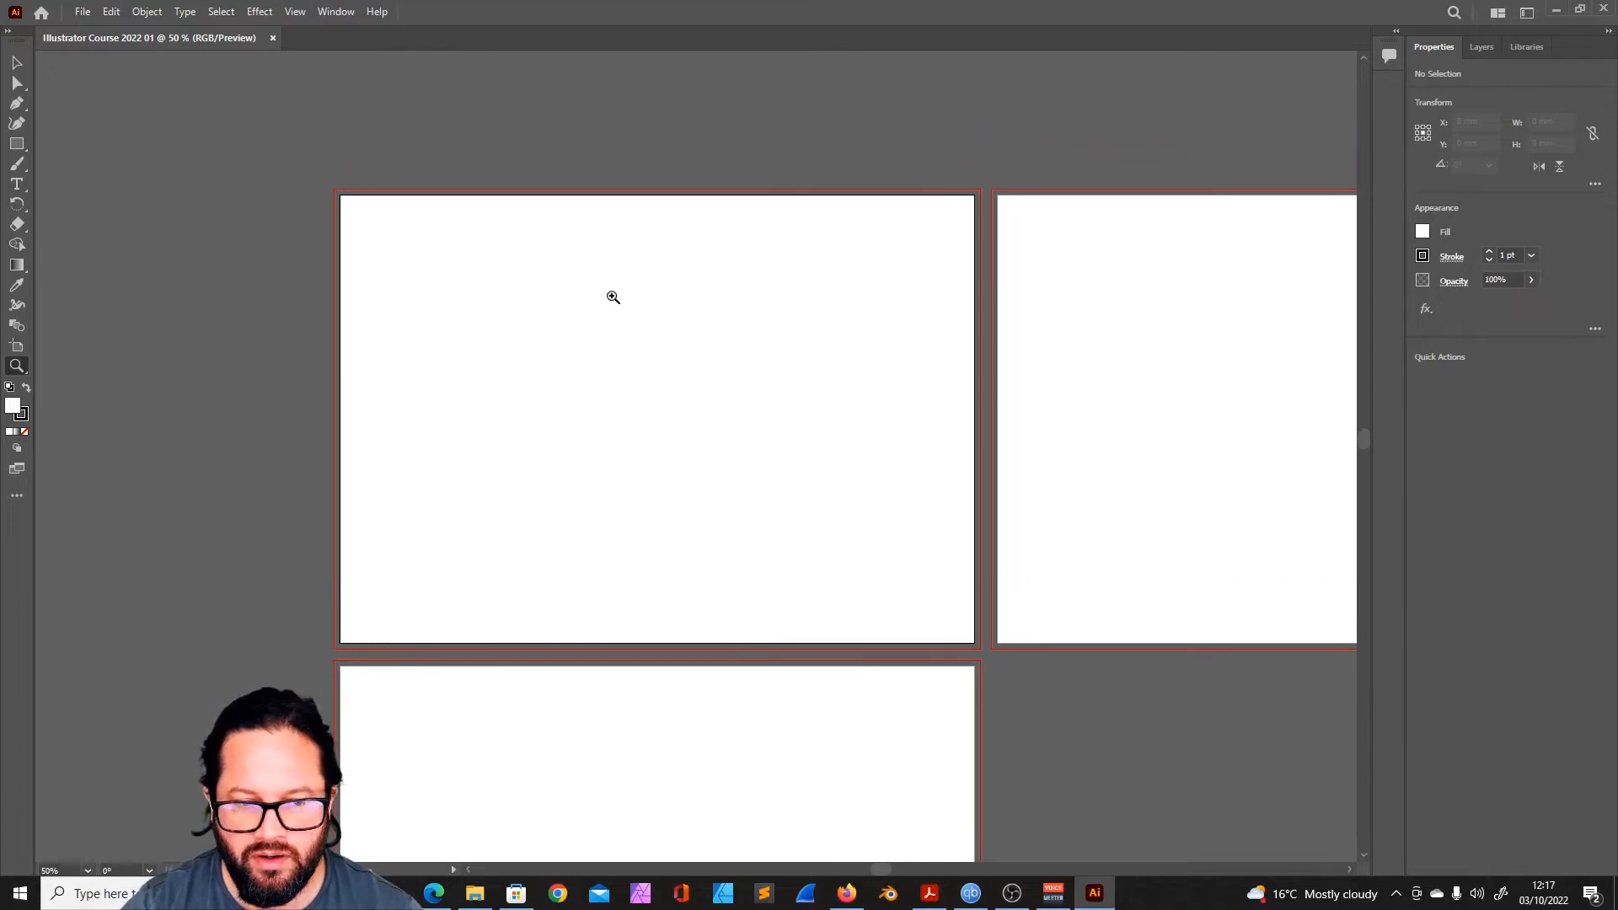
{"action": "scroll", "coordinate": [614, 298], "scroll_direction": "down", "scroll_amount": 2}
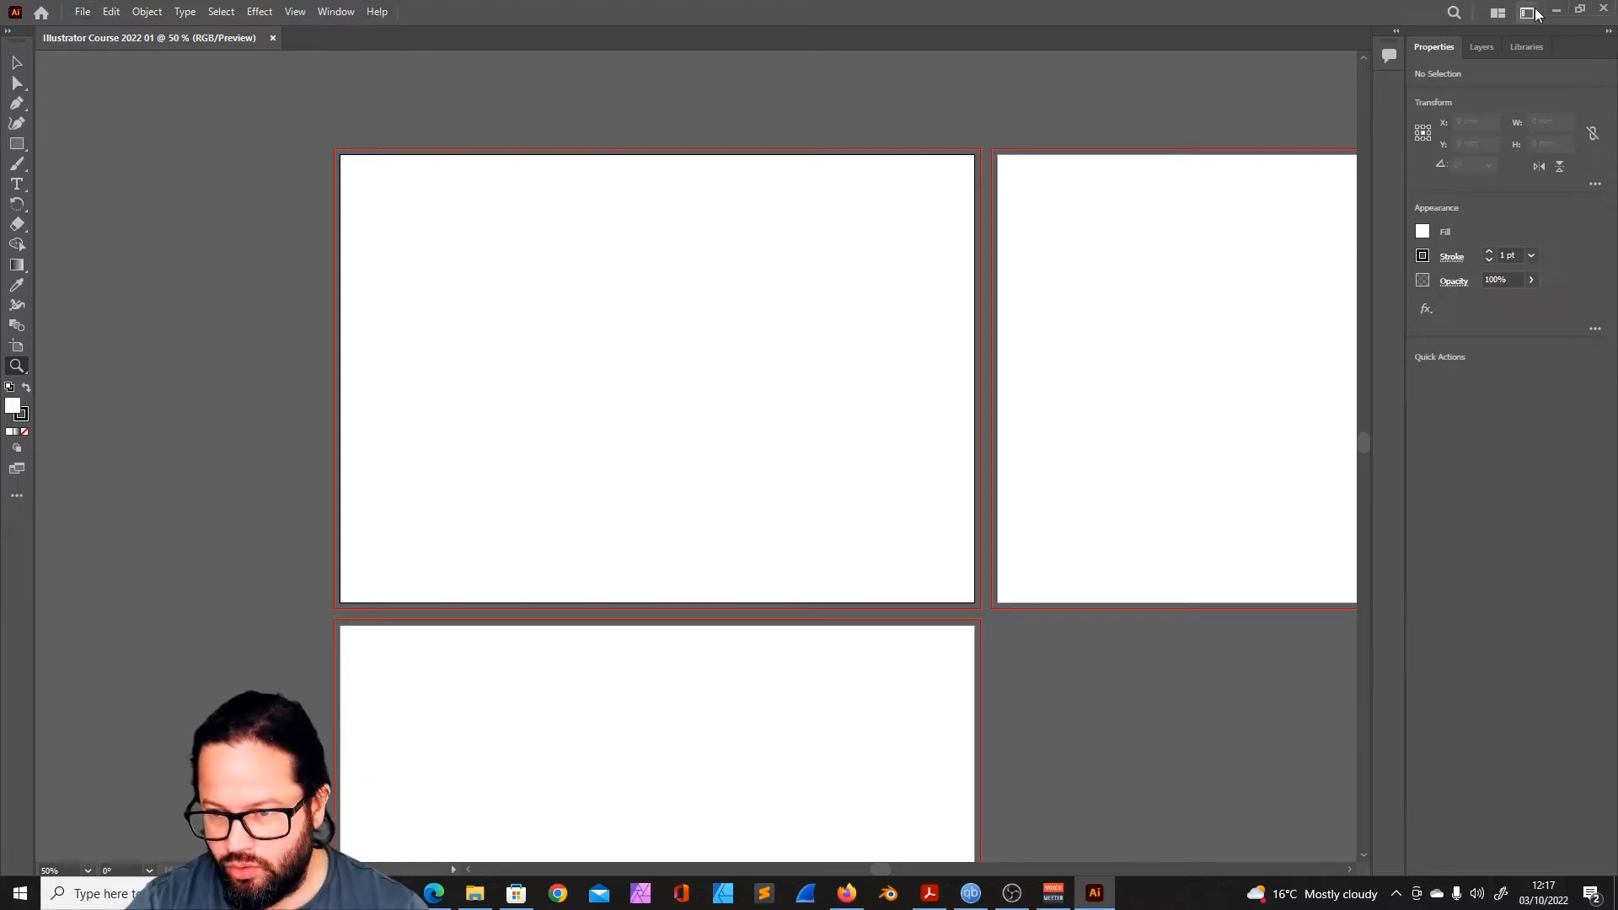
{"action": "key", "text": "ctrl+minus"}
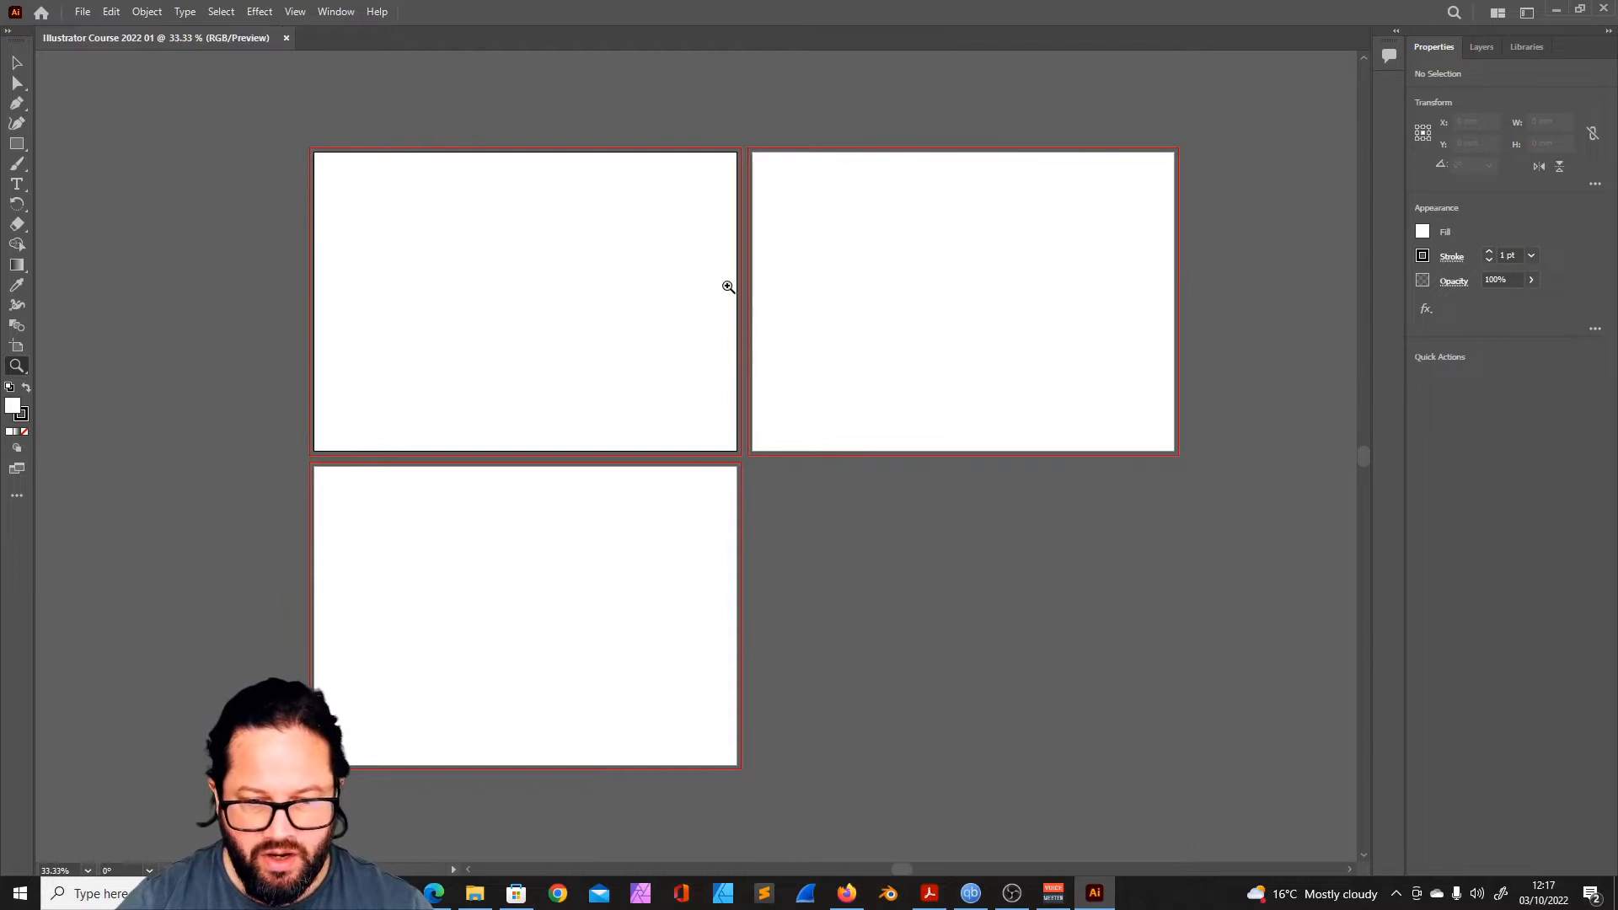
{"action": "scroll", "coordinate": [594, 348], "scroll_direction": "down", "scroll_amount": 1}
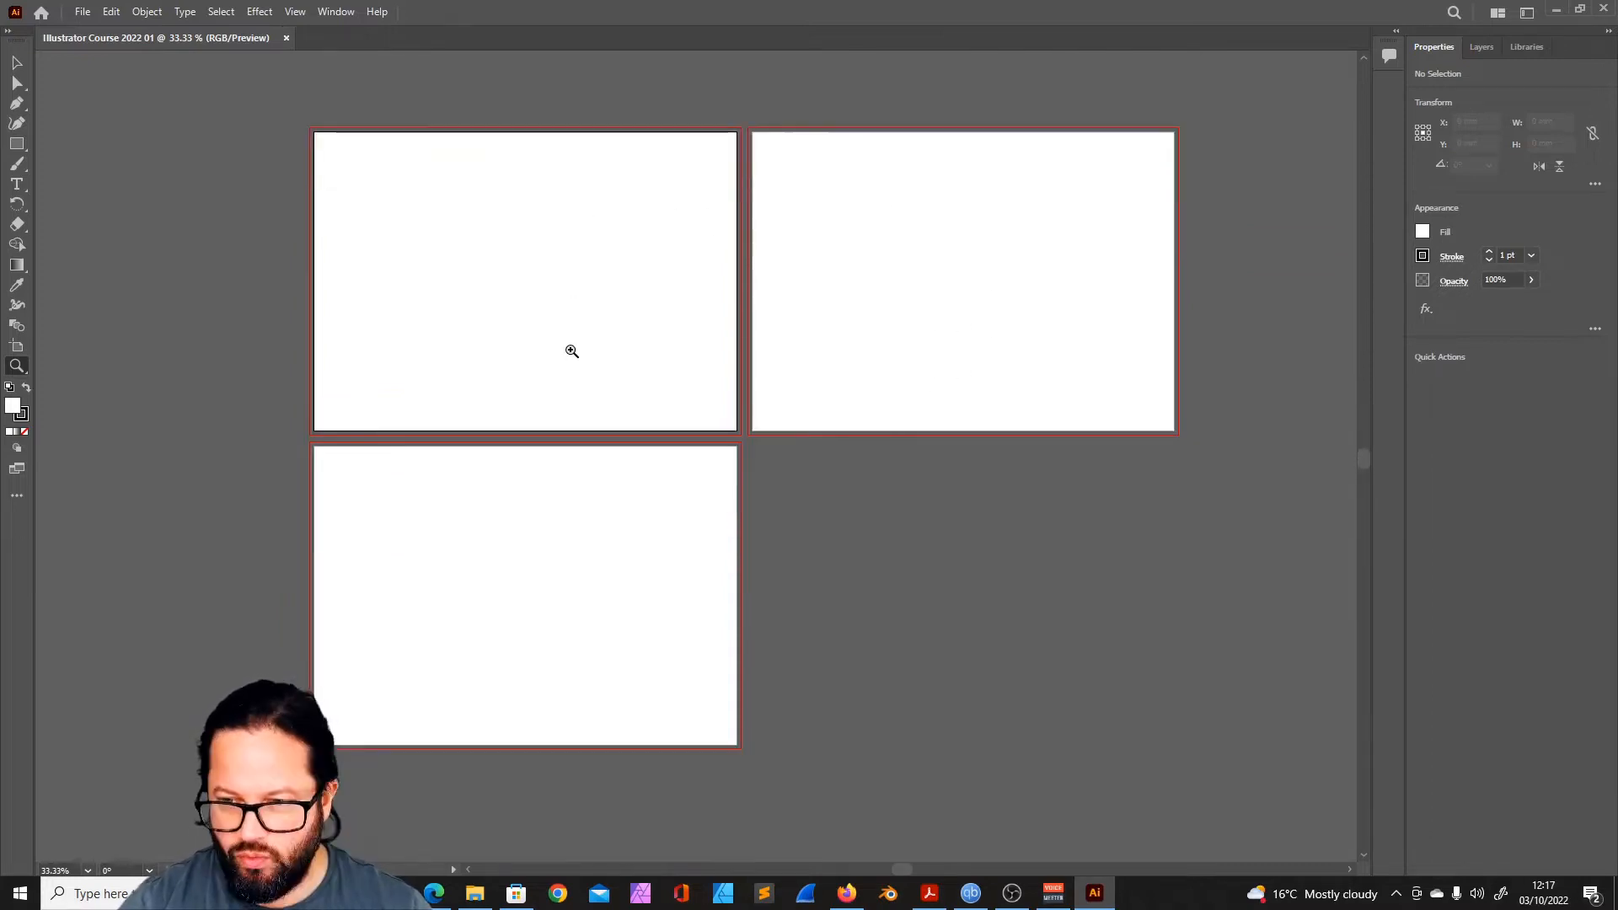
- Set the document's bleed to 0 mm on all four sides in the document setup
{"action": "left_click", "coordinate": [83, 13]}
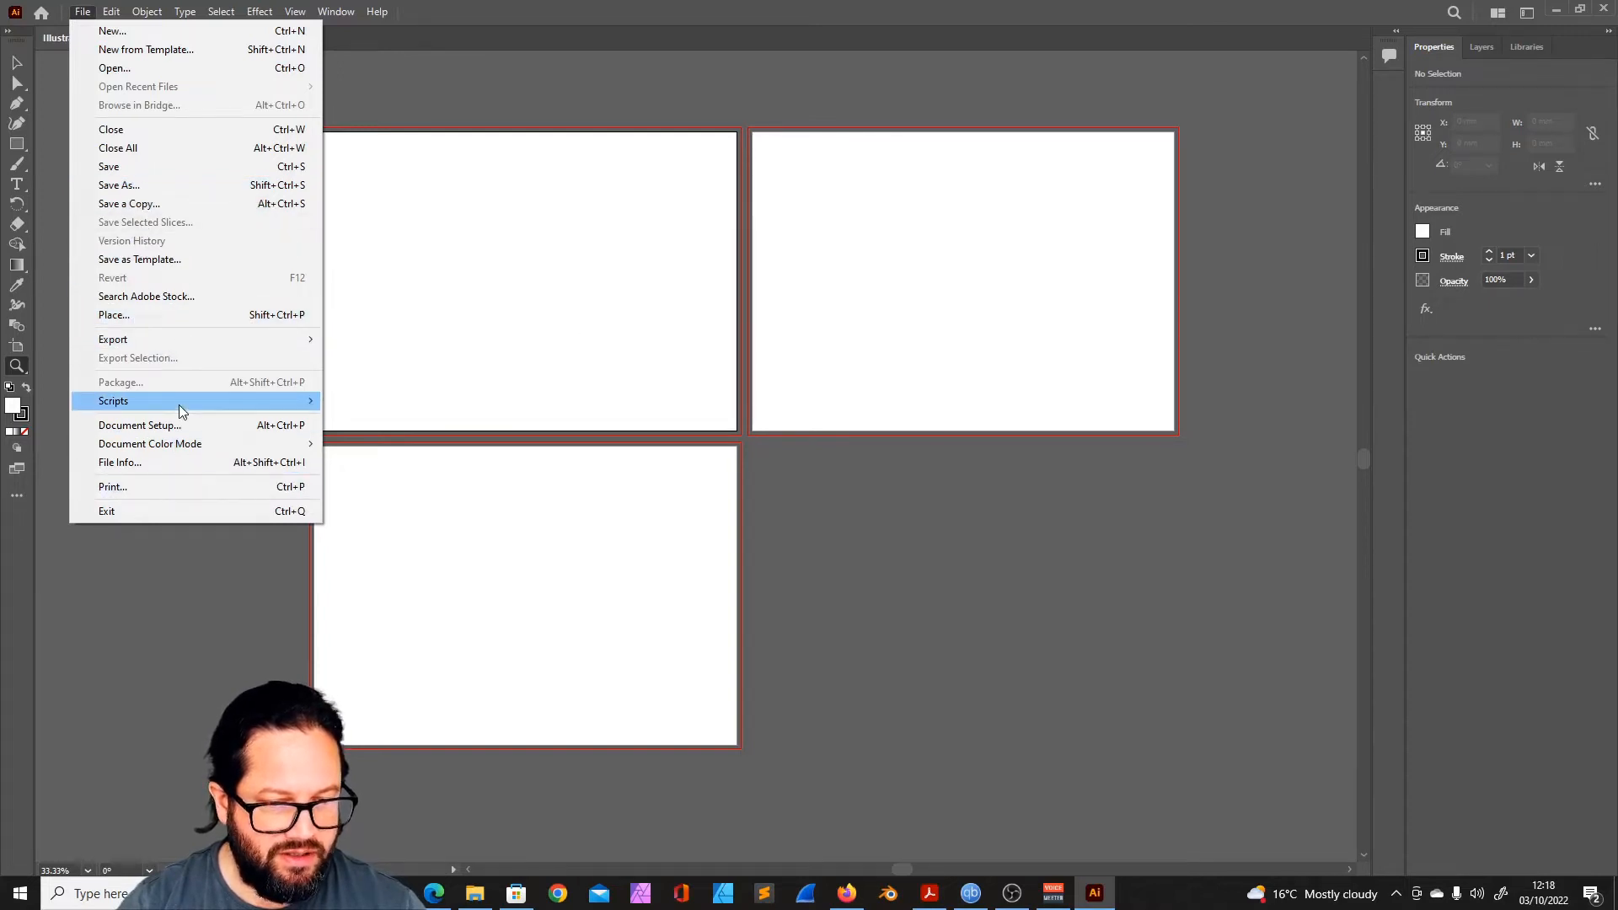
{"action": "left_click", "coordinate": [153, 425]}
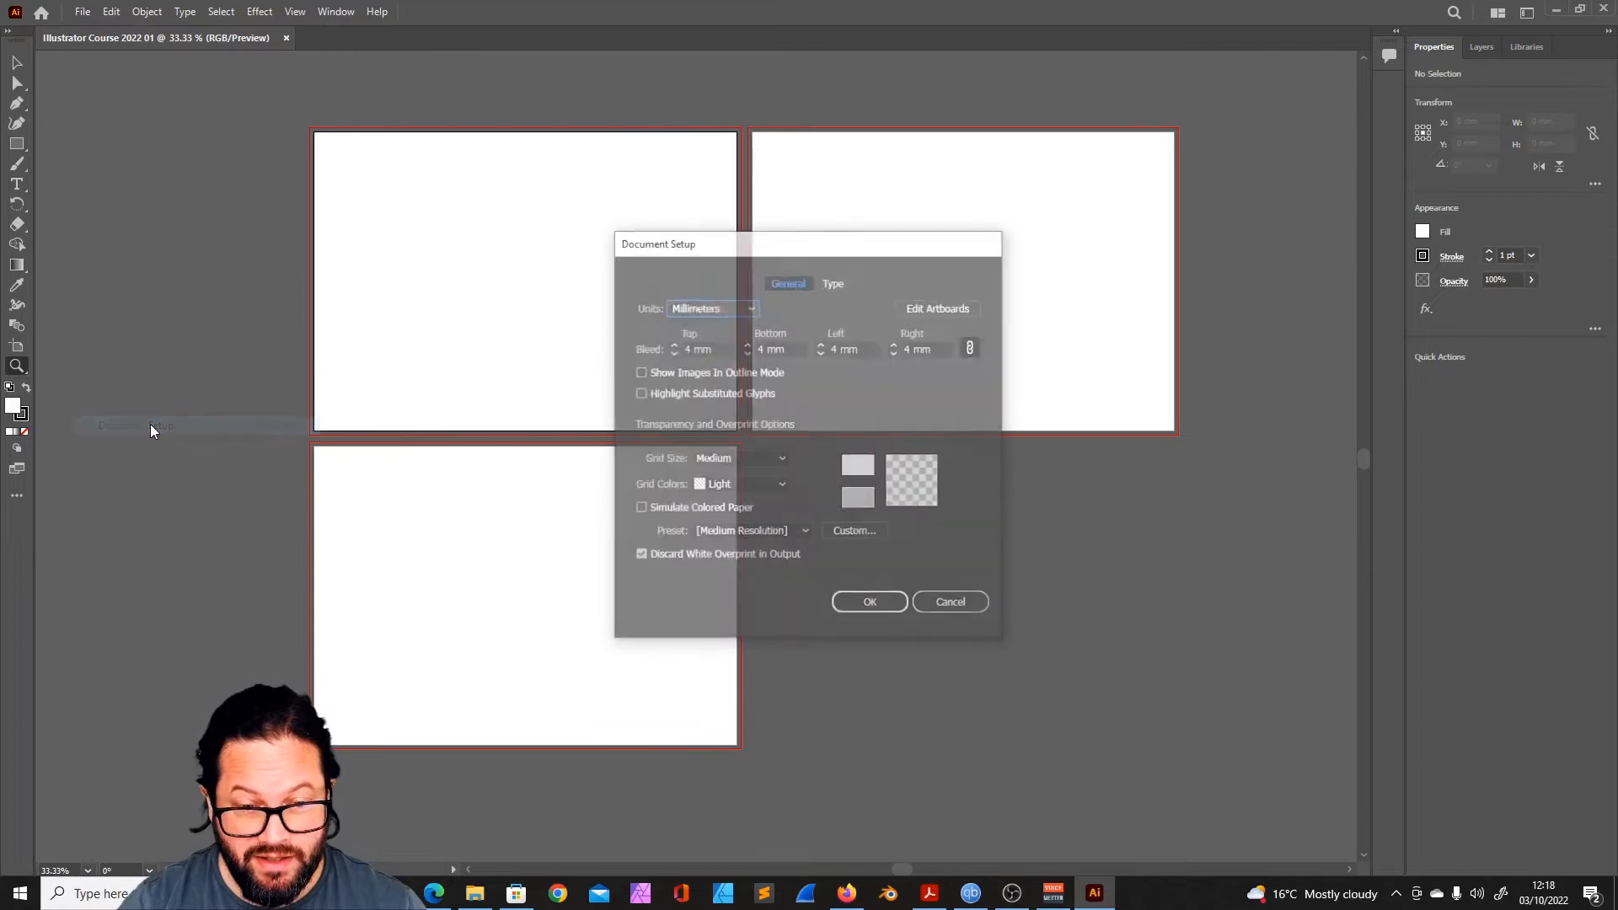
{"action": "left_click_drag", "start_coordinate": [814, 252], "coordinate": [759, 242]}
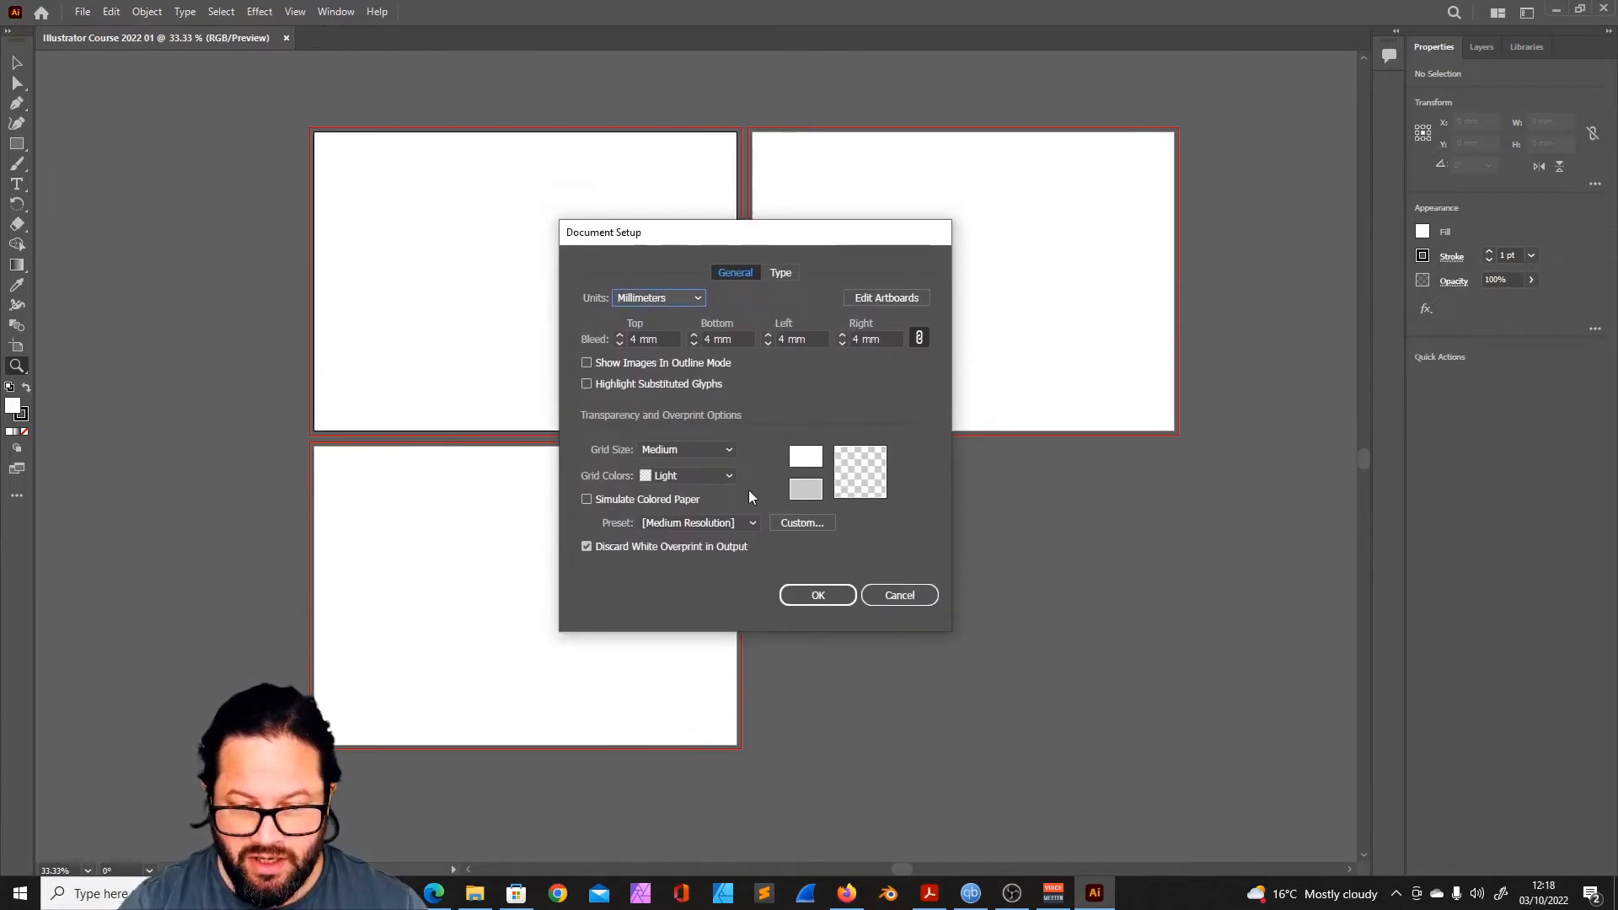
{"action": "left_click", "coordinate": [615, 342]}
{"action": "left_click", "coordinate": [615, 341]}
{"action": "left_click", "coordinate": [615, 340]}
{"action": "left_click", "coordinate": [615, 340]}
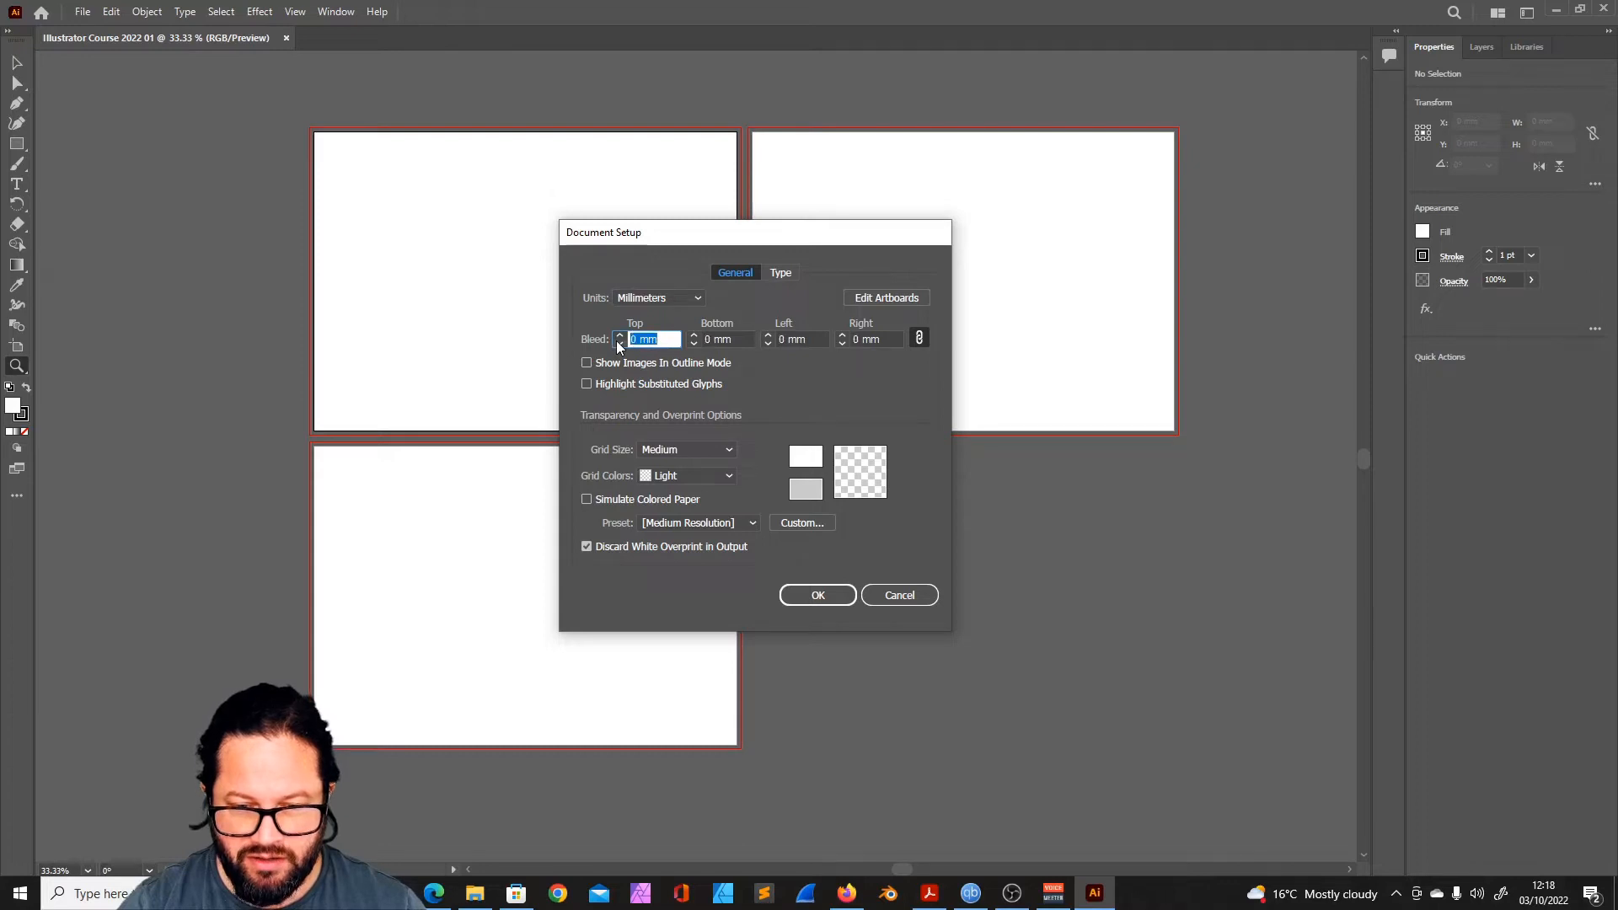
{"action": "left_click", "coordinate": [813, 596]}
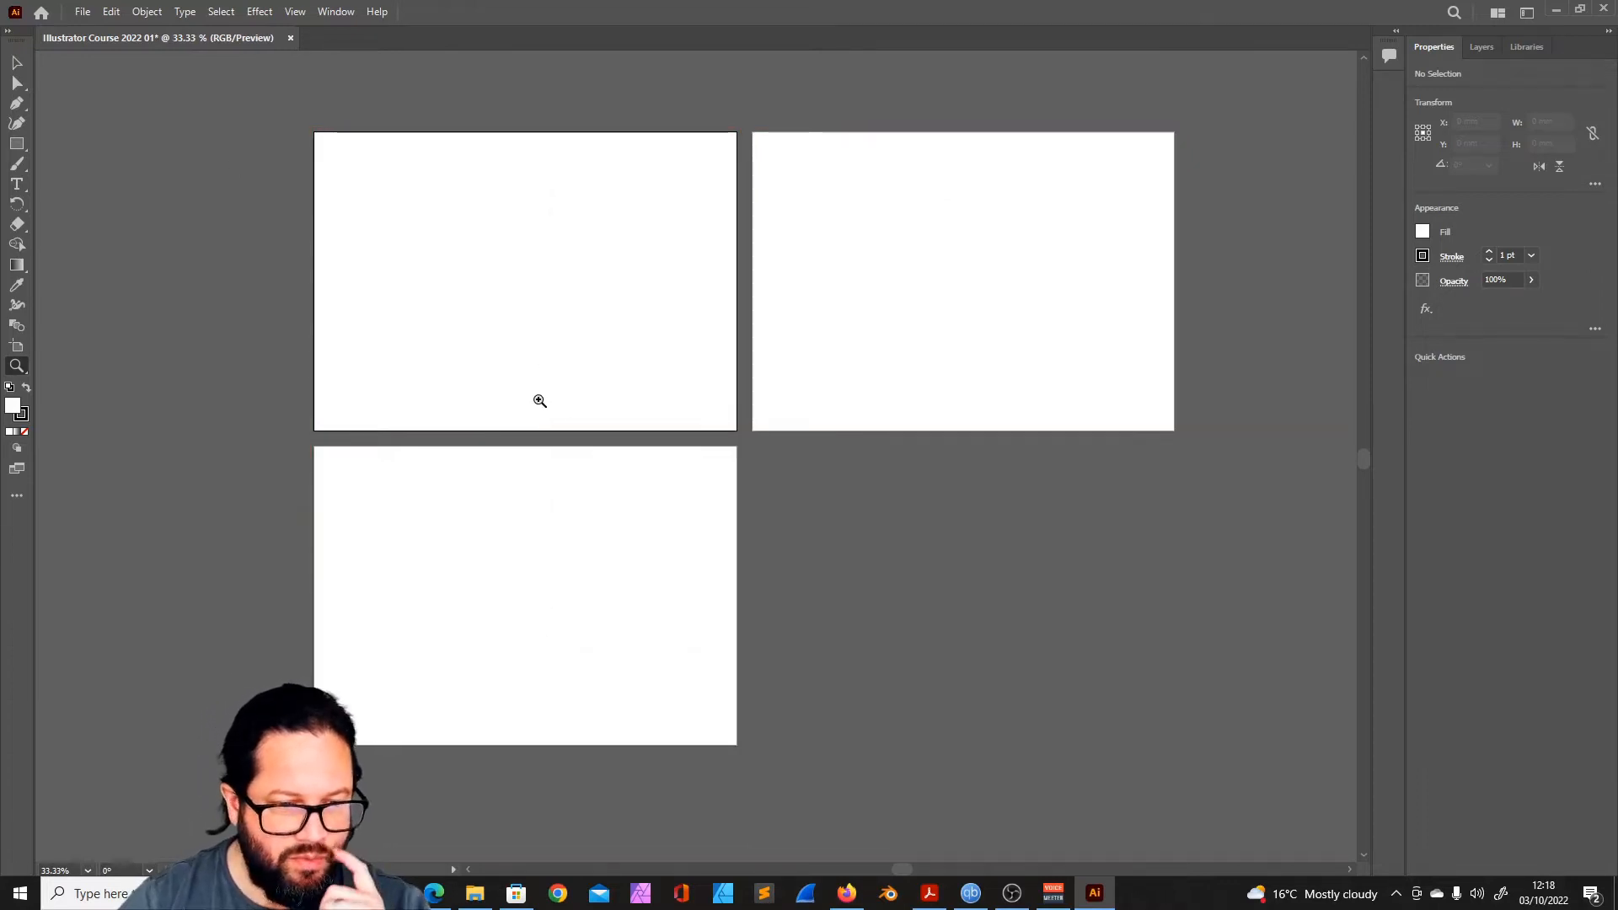
{"action": "left_click", "coordinate": [82, 12]}
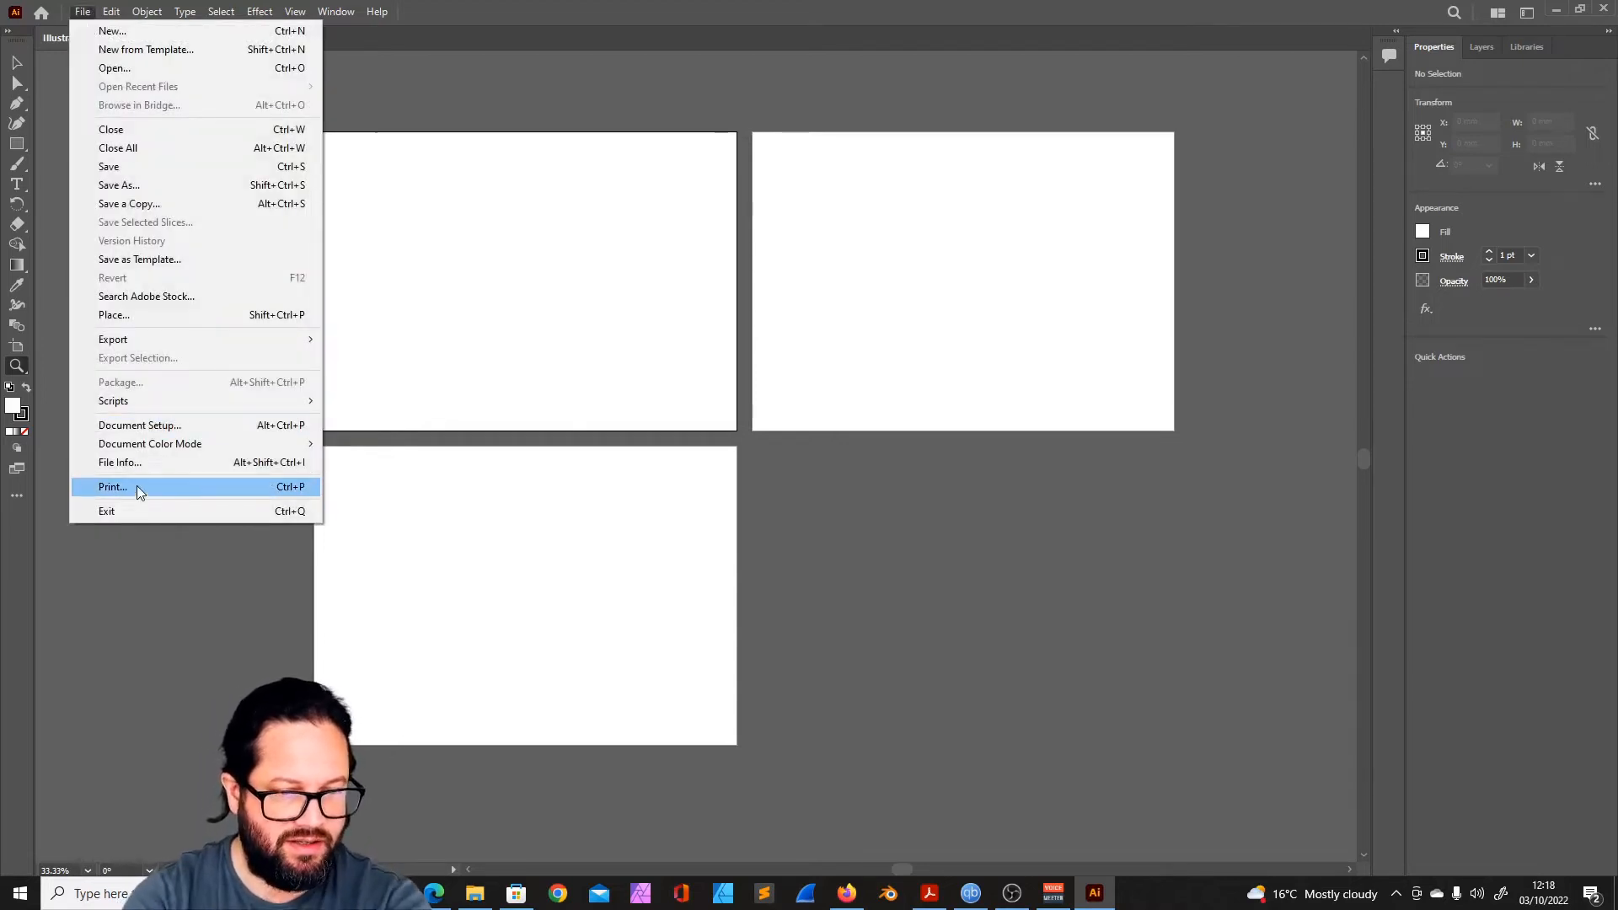
{"action": "left_click", "coordinate": [119, 11]}
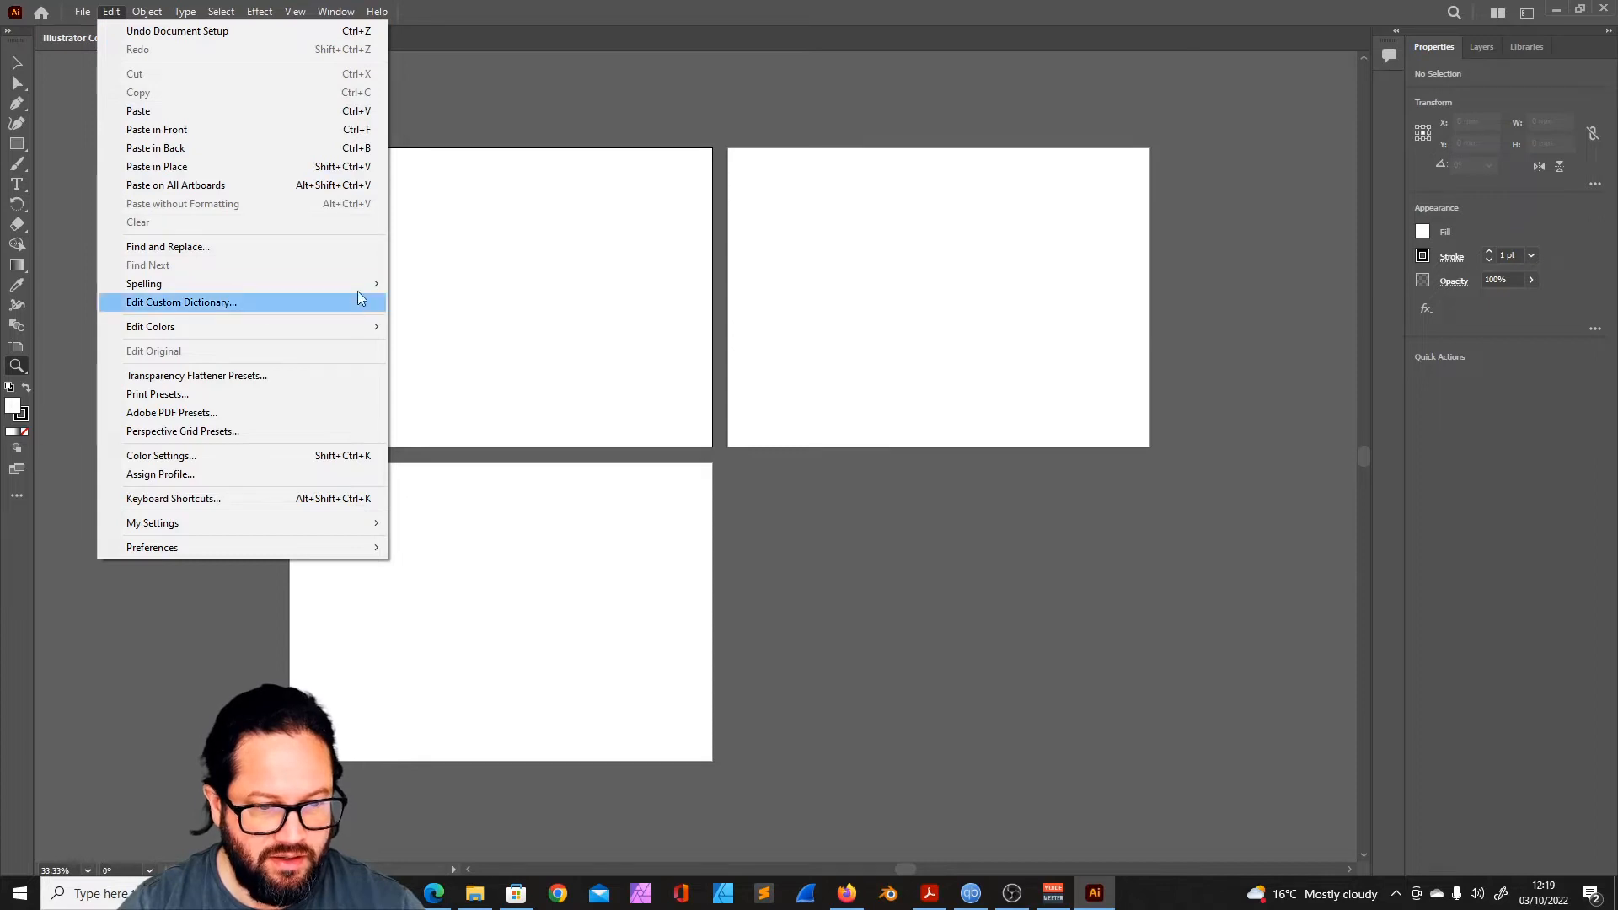
{"action": "mouse_move", "coordinate": [358, 286]}
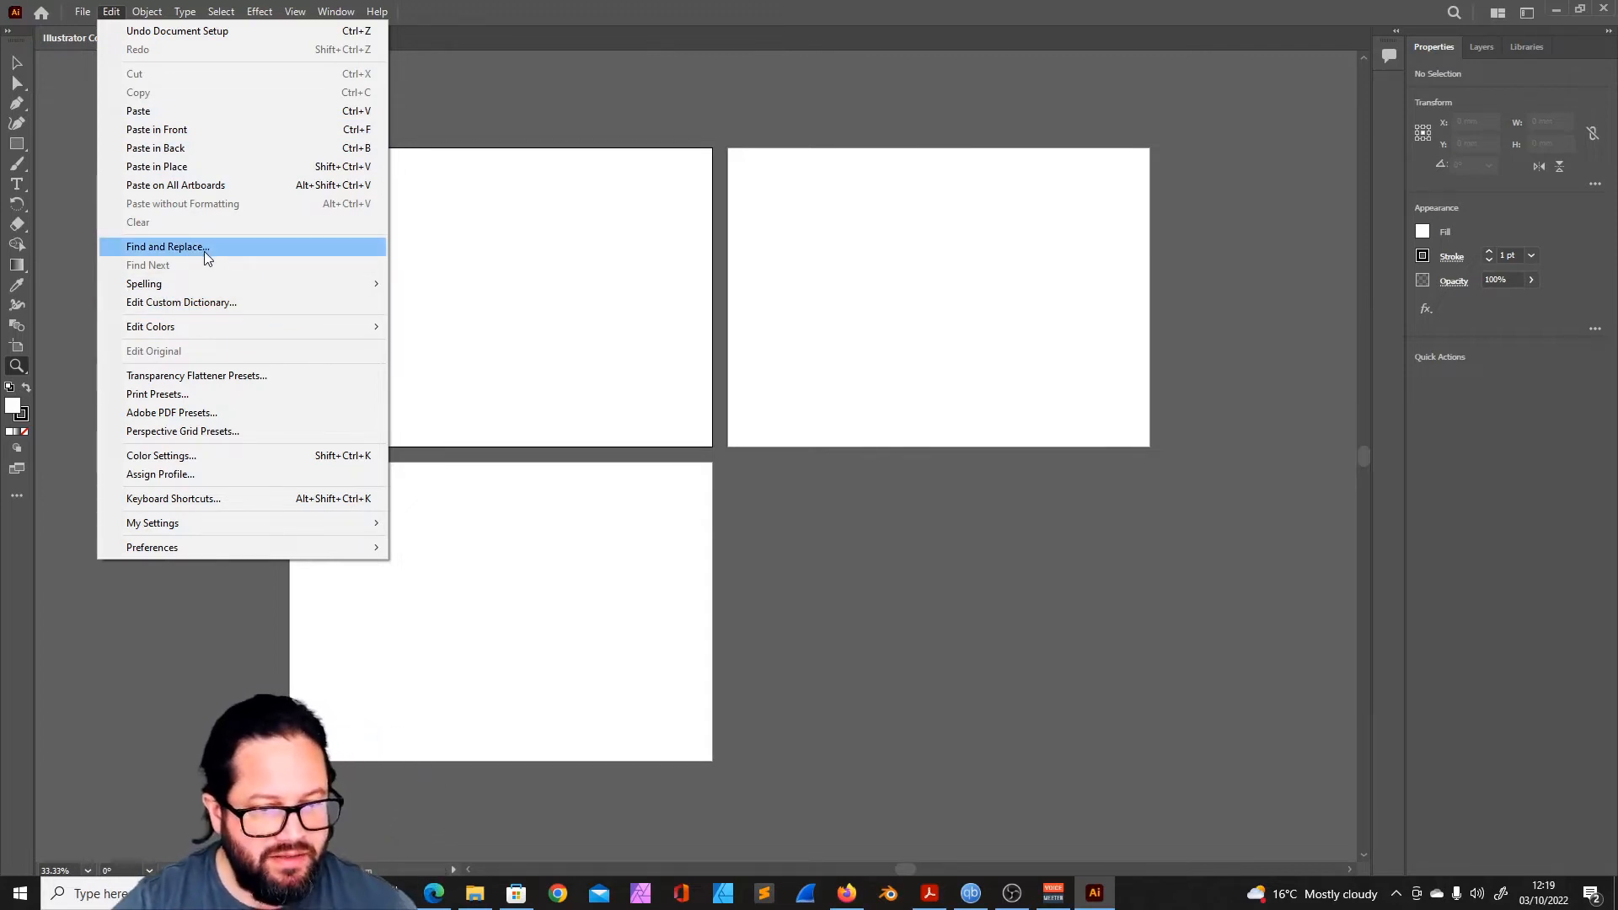
{"action": "mouse_move", "coordinate": [224, 292]}
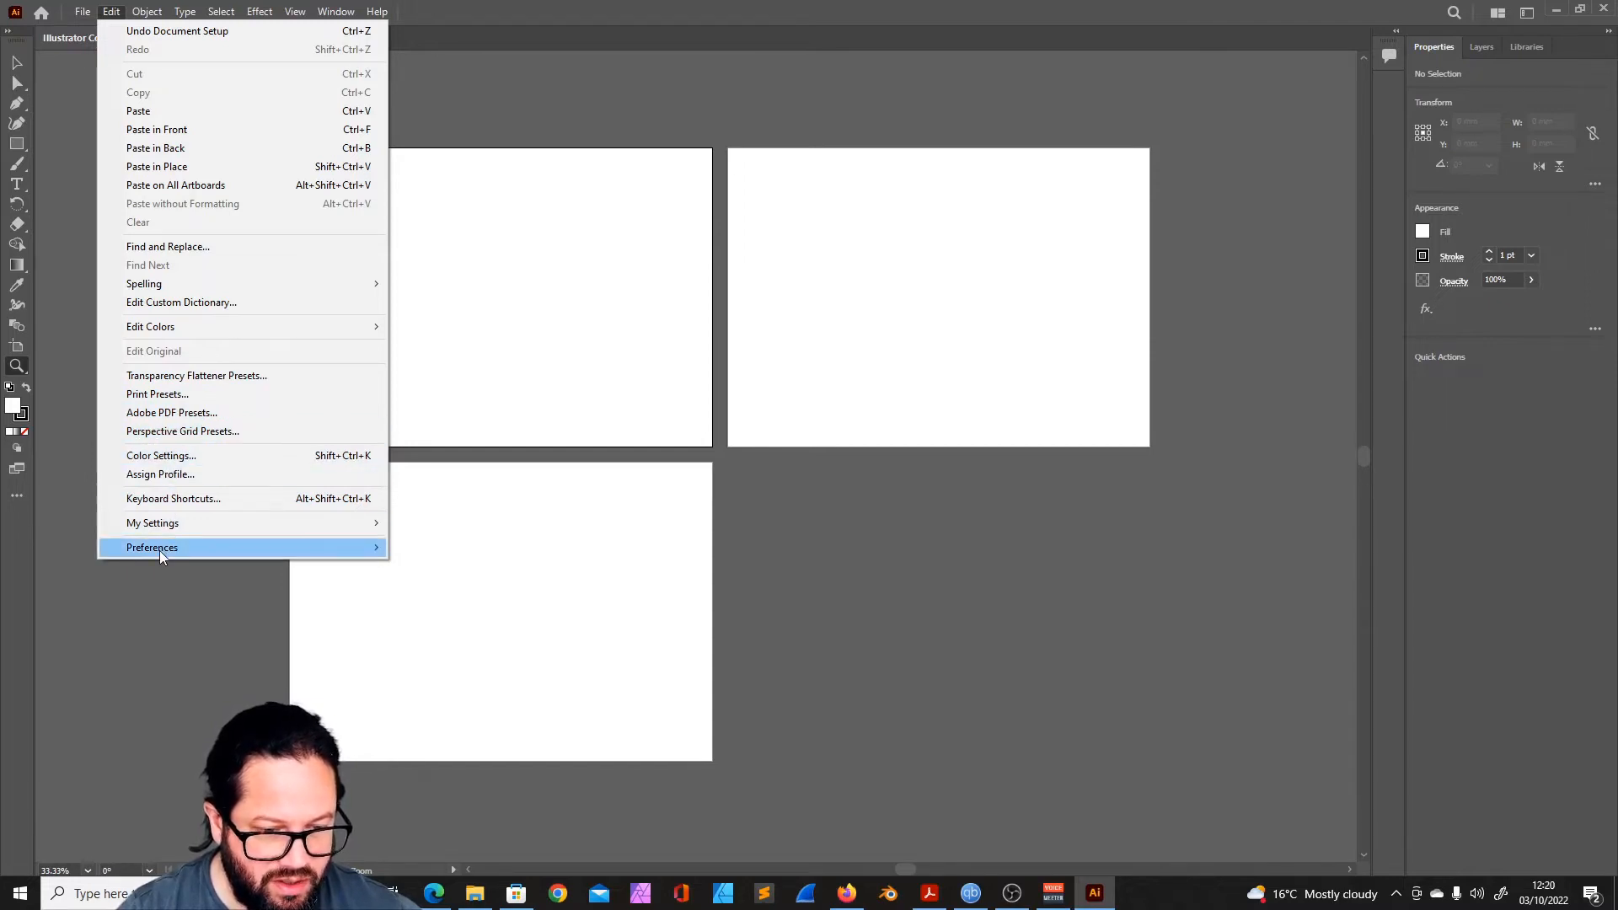
{"action": "mouse_move", "coordinate": [163, 549]}
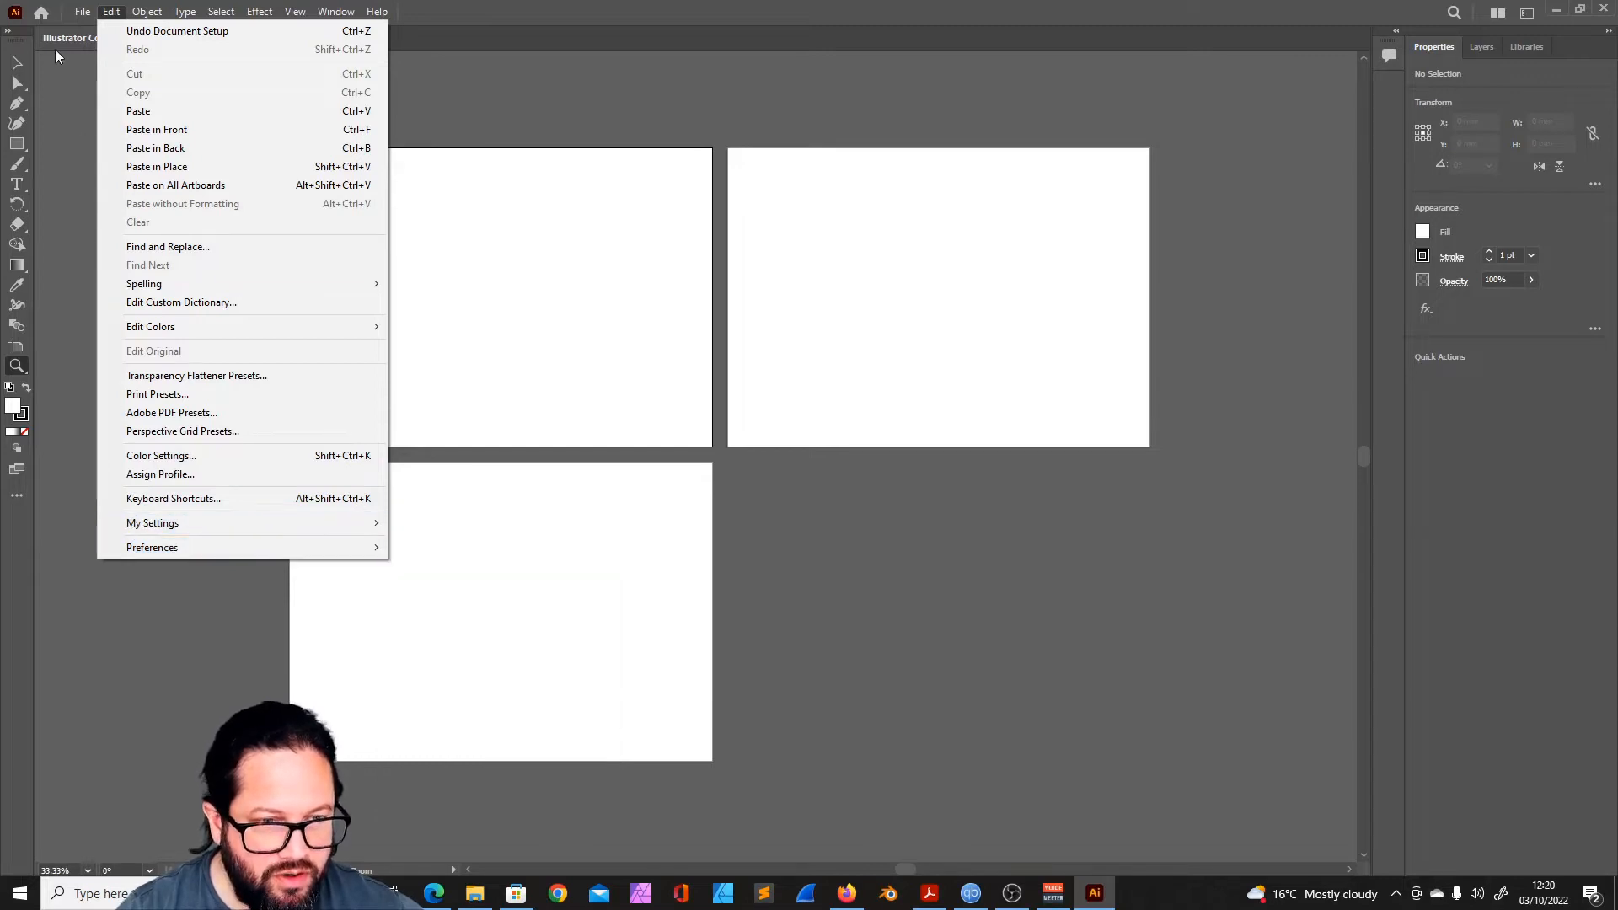
{"action": "left_click", "coordinate": [83, 12]}
{"action": "left_click", "coordinate": [84, 11]}
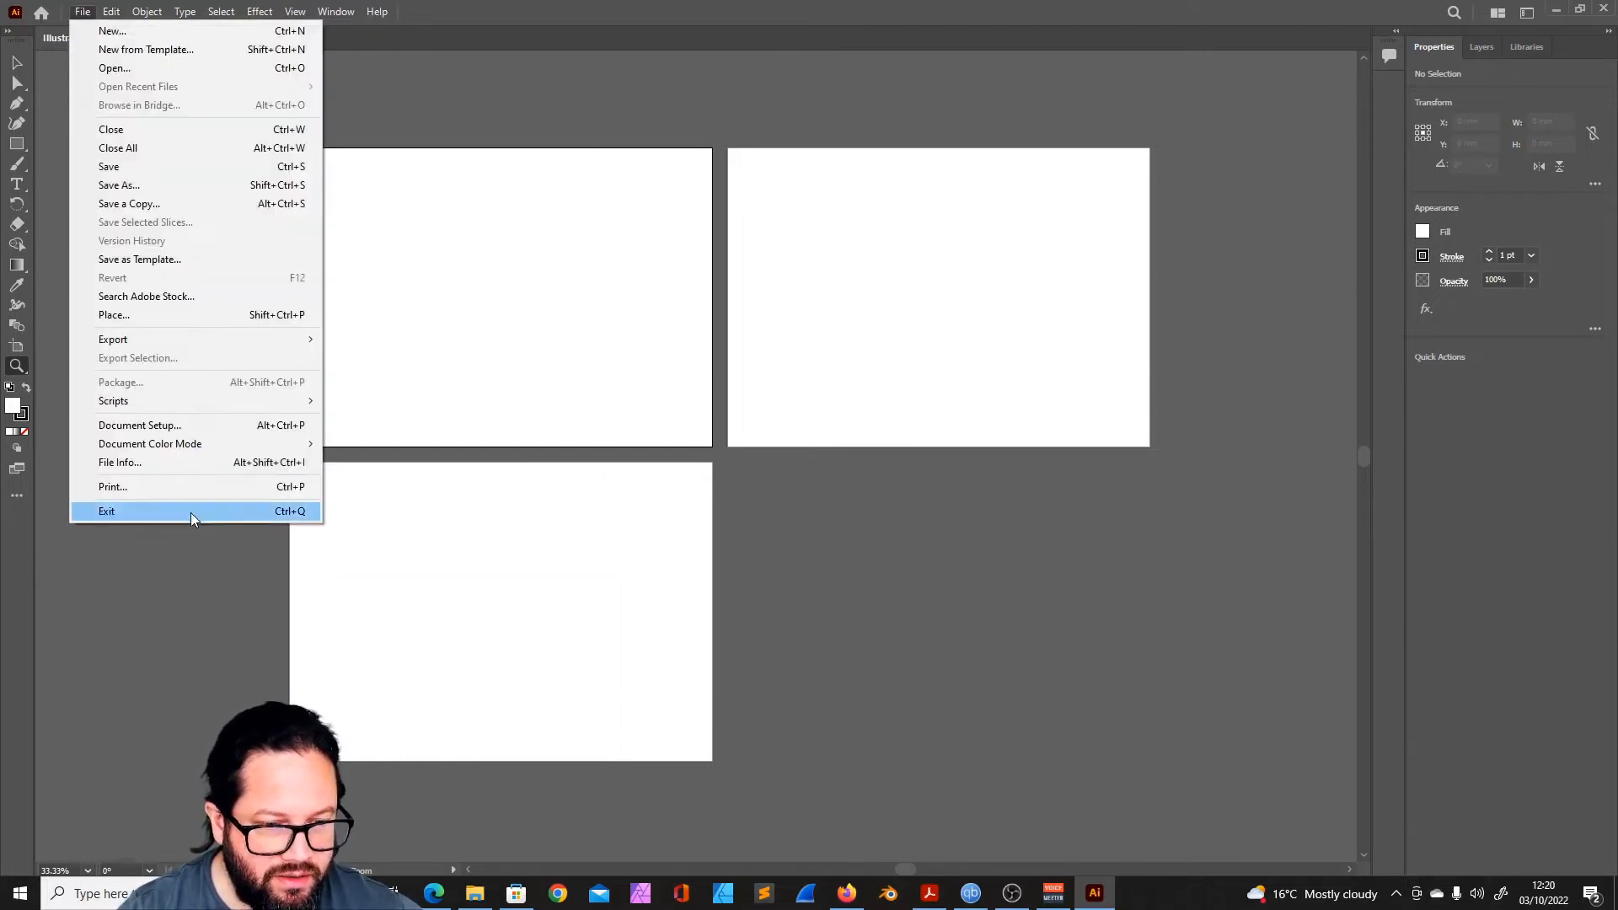
- Choose the Europe General Purpose 3 preset in the color settings
{"action": "mouse_move", "coordinate": [115, 13]}
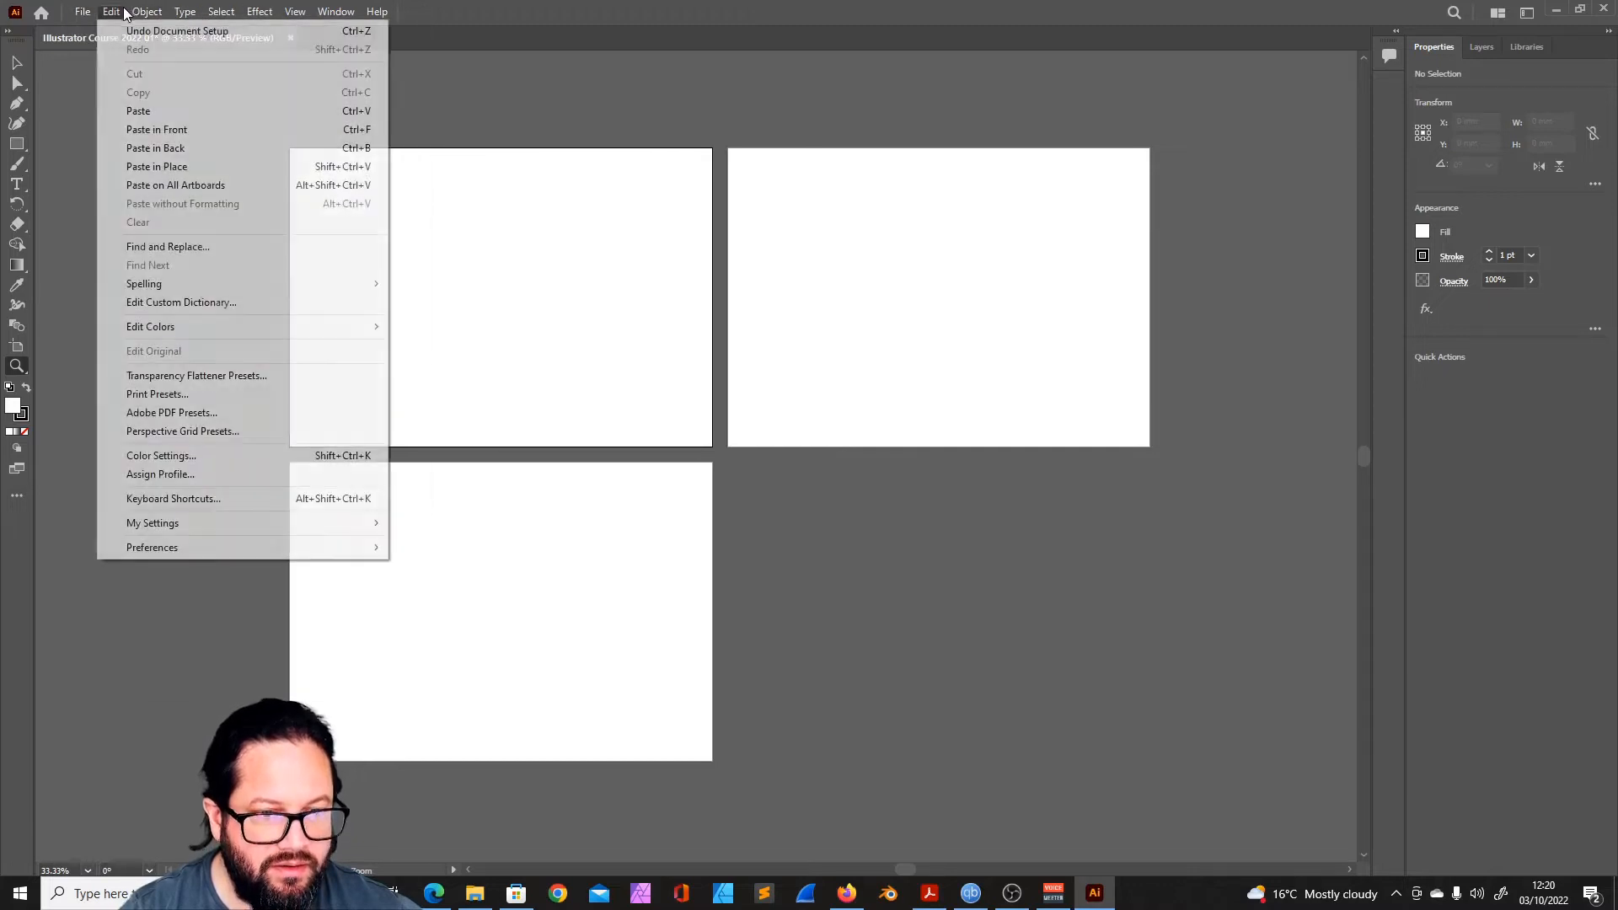
{"action": "left_click", "coordinate": [200, 457]}
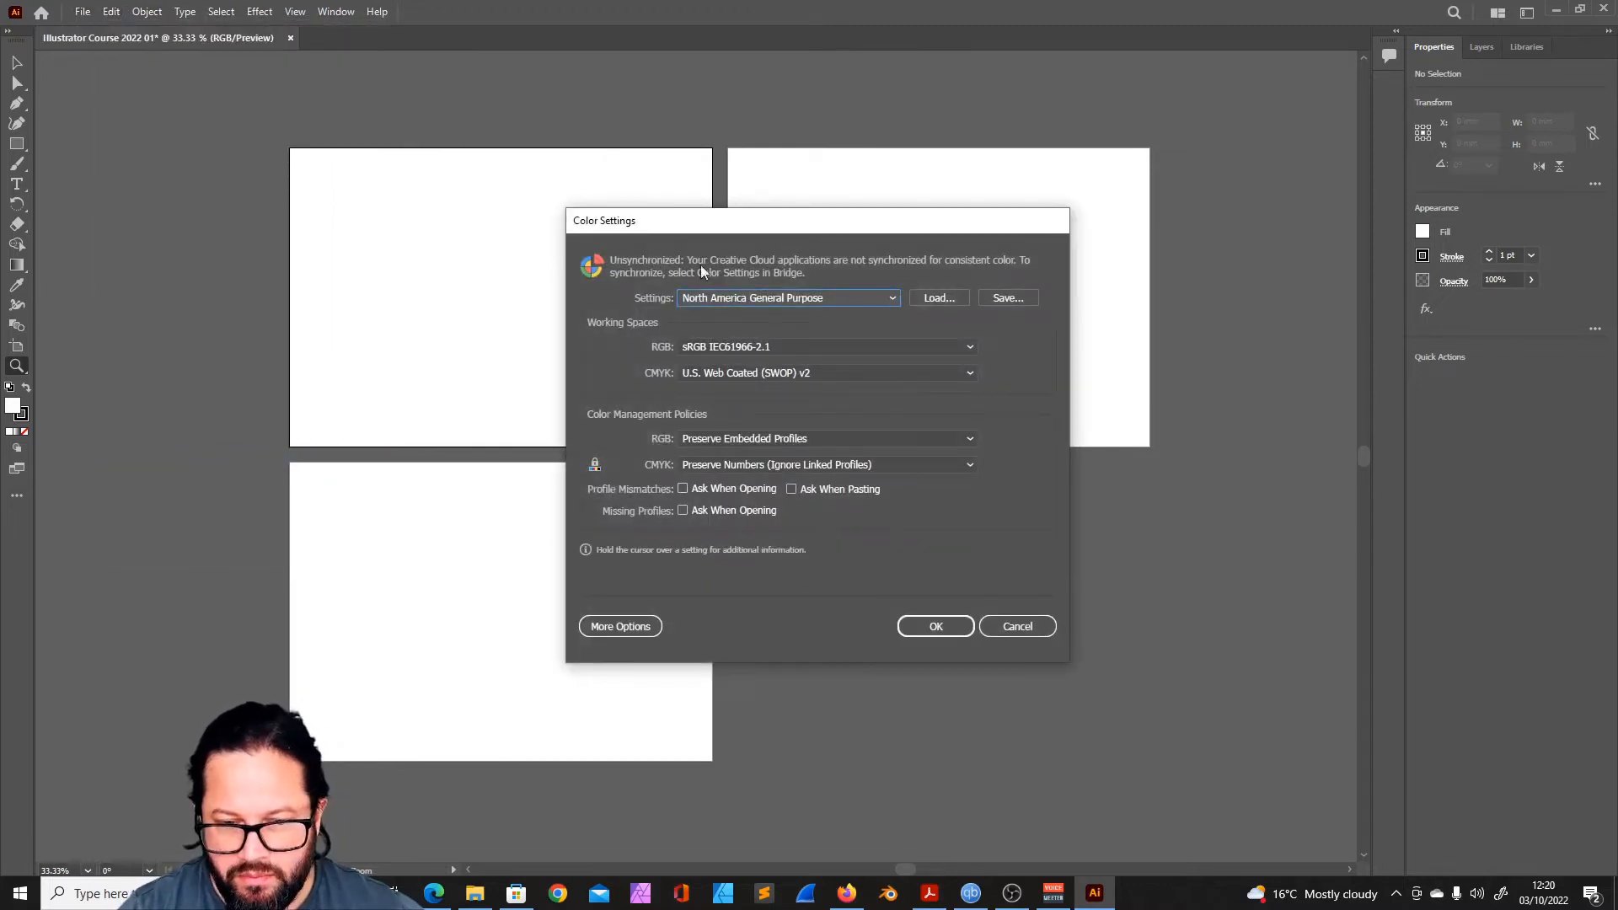
{"action": "left_click_drag", "start_coordinate": [774, 229], "coordinate": [616, 252]}
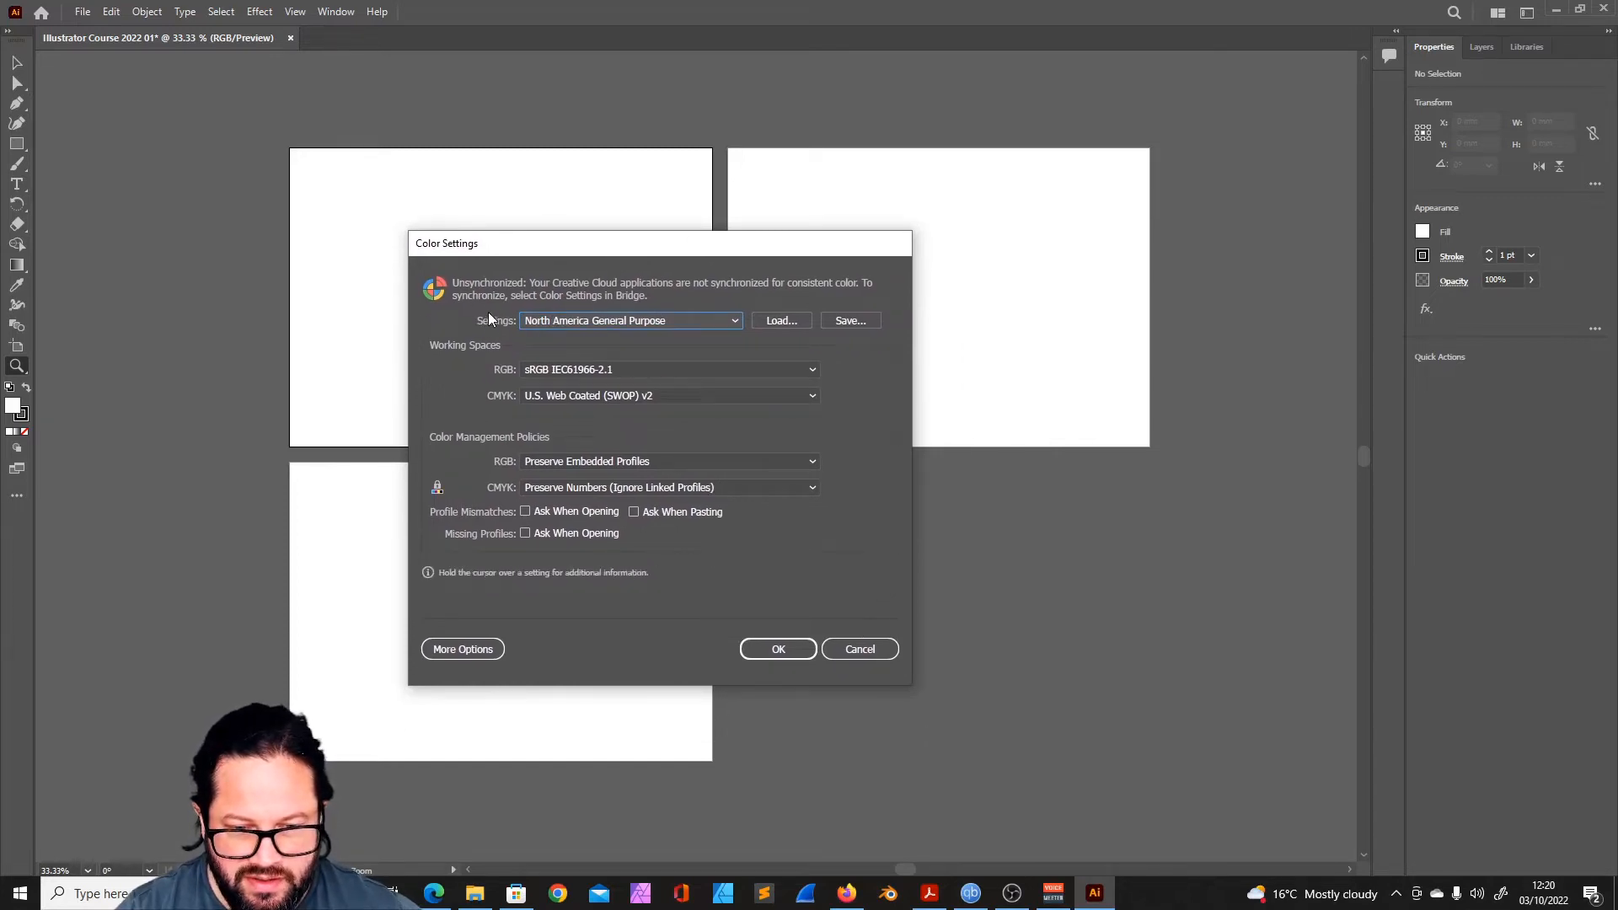
{"action": "left_click", "coordinate": [733, 321]}
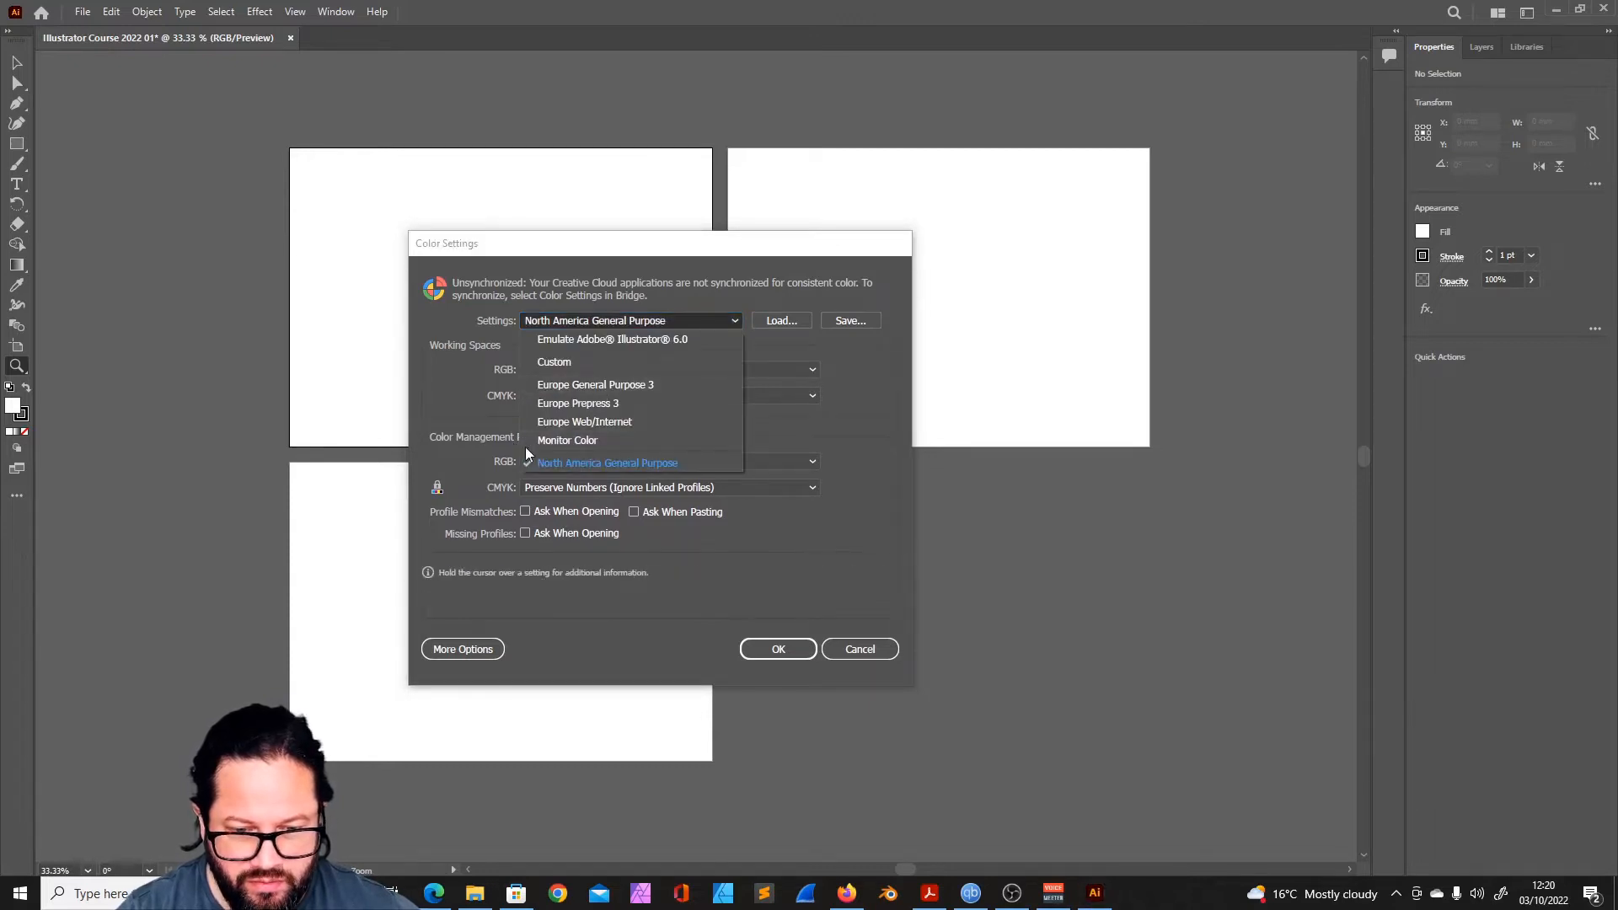
{"action": "left_click", "coordinate": [606, 385]}
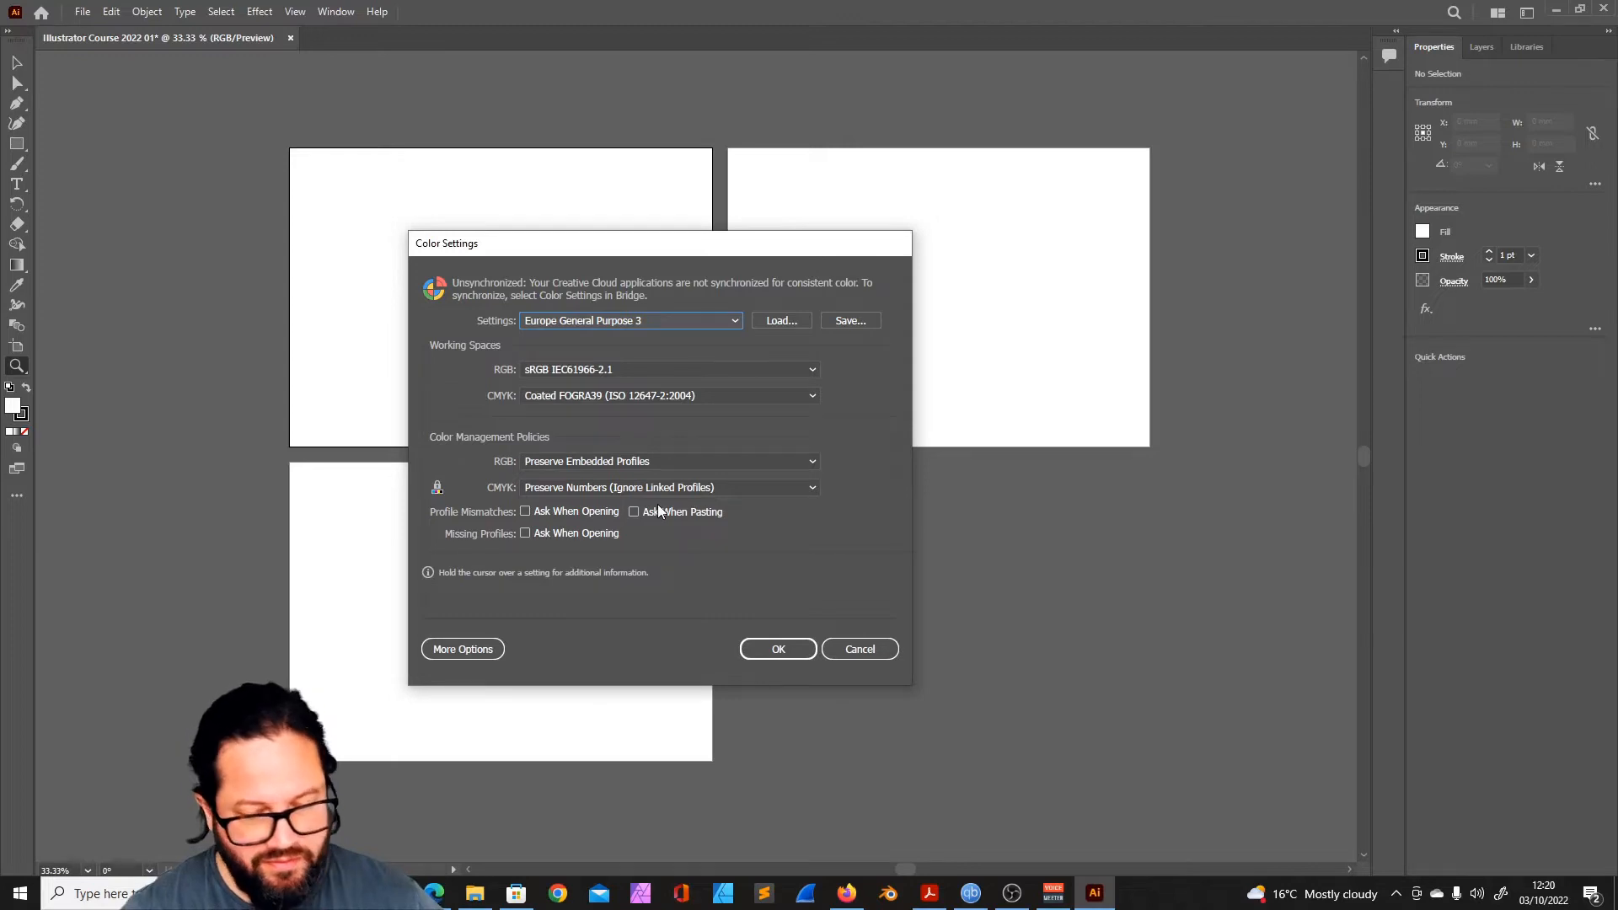
{"action": "mouse_move", "coordinate": [623, 265]}
{"action": "left_mouse_down"}
{"action": "mouse_move", "coordinate": [708, 235]}
{"action": "mouse_move", "coordinate": [578, 248]}
{"action": "mouse_move", "coordinate": [596, 269]}
{"action": "left_mouse_up"}
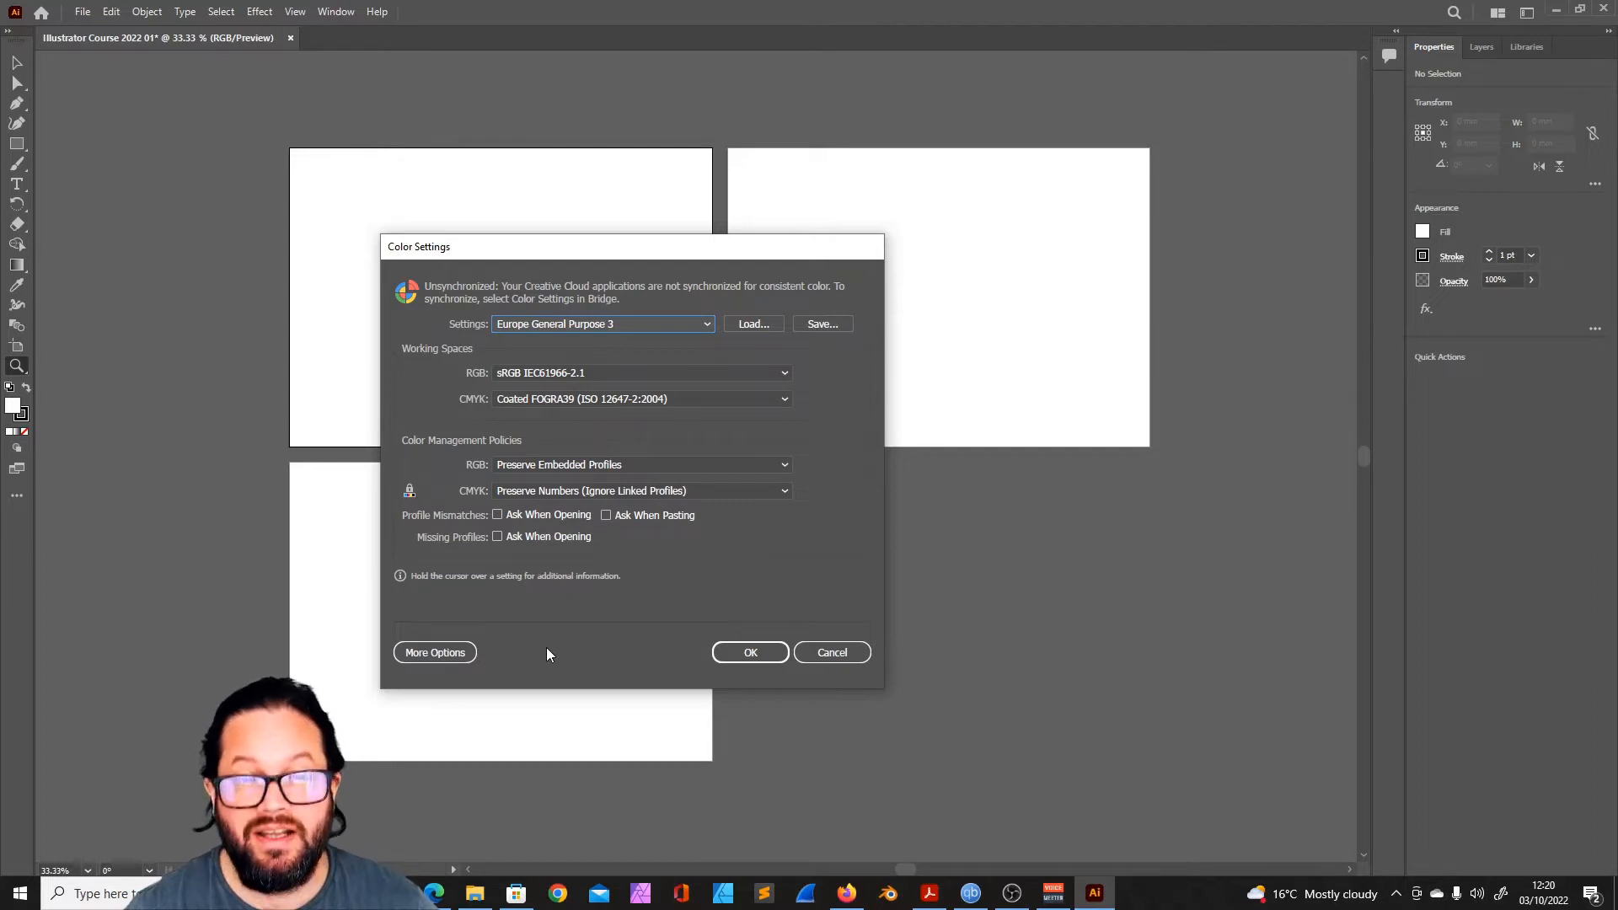
{"action": "left_click", "coordinate": [603, 323]}
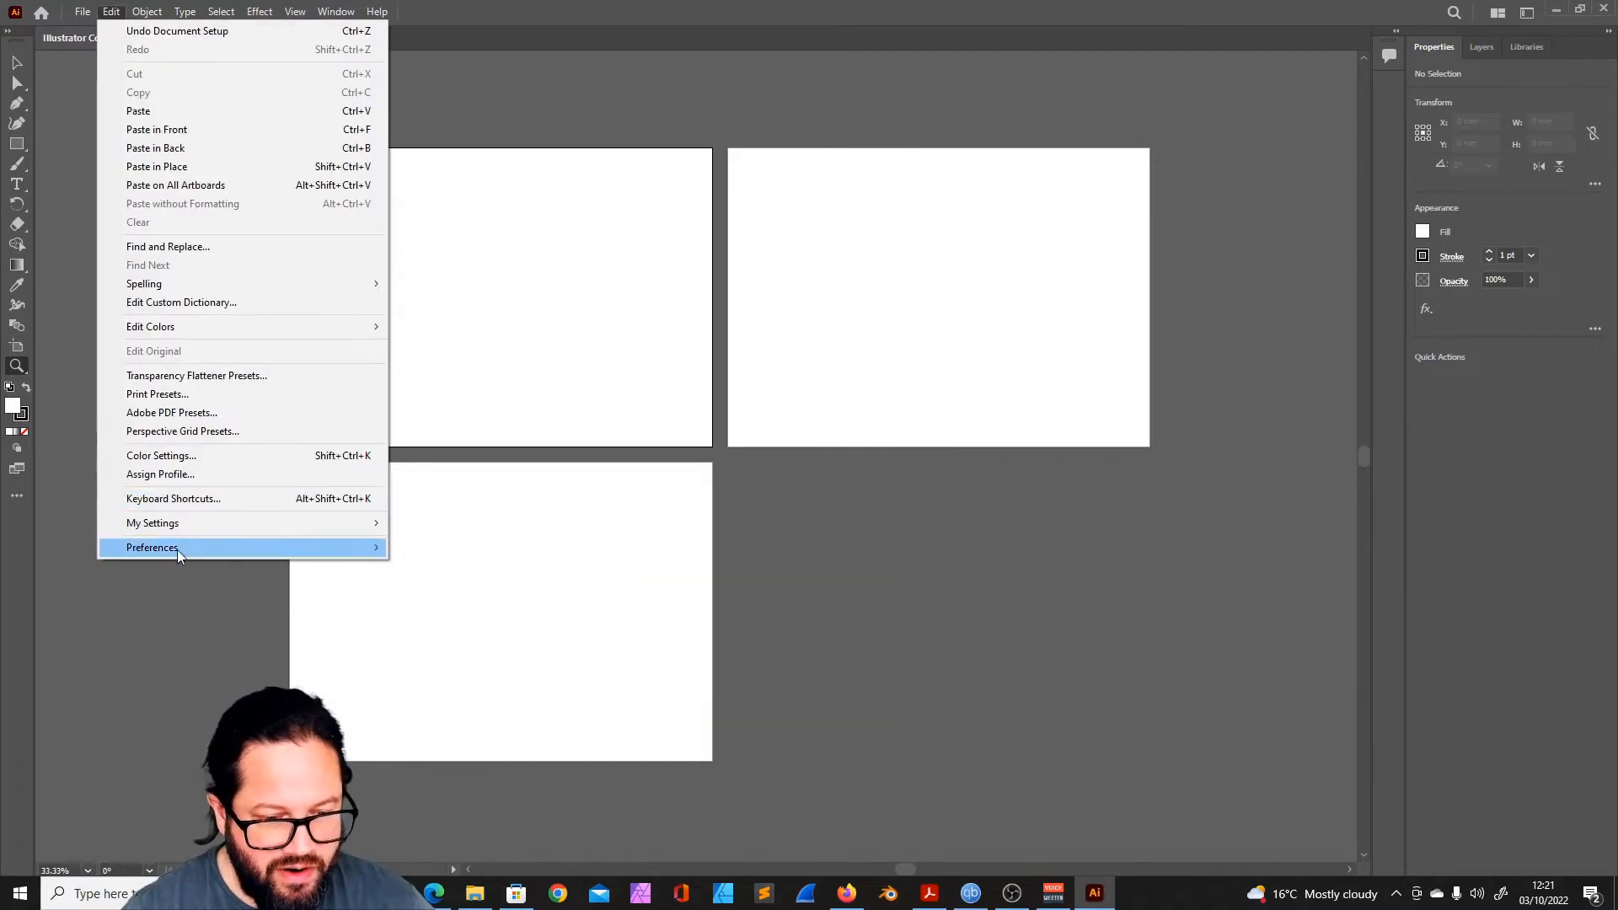
- Open the general preferences and look through the categories from General to Smart Guides
{"action": "mouse_move", "coordinate": [192, 546]}
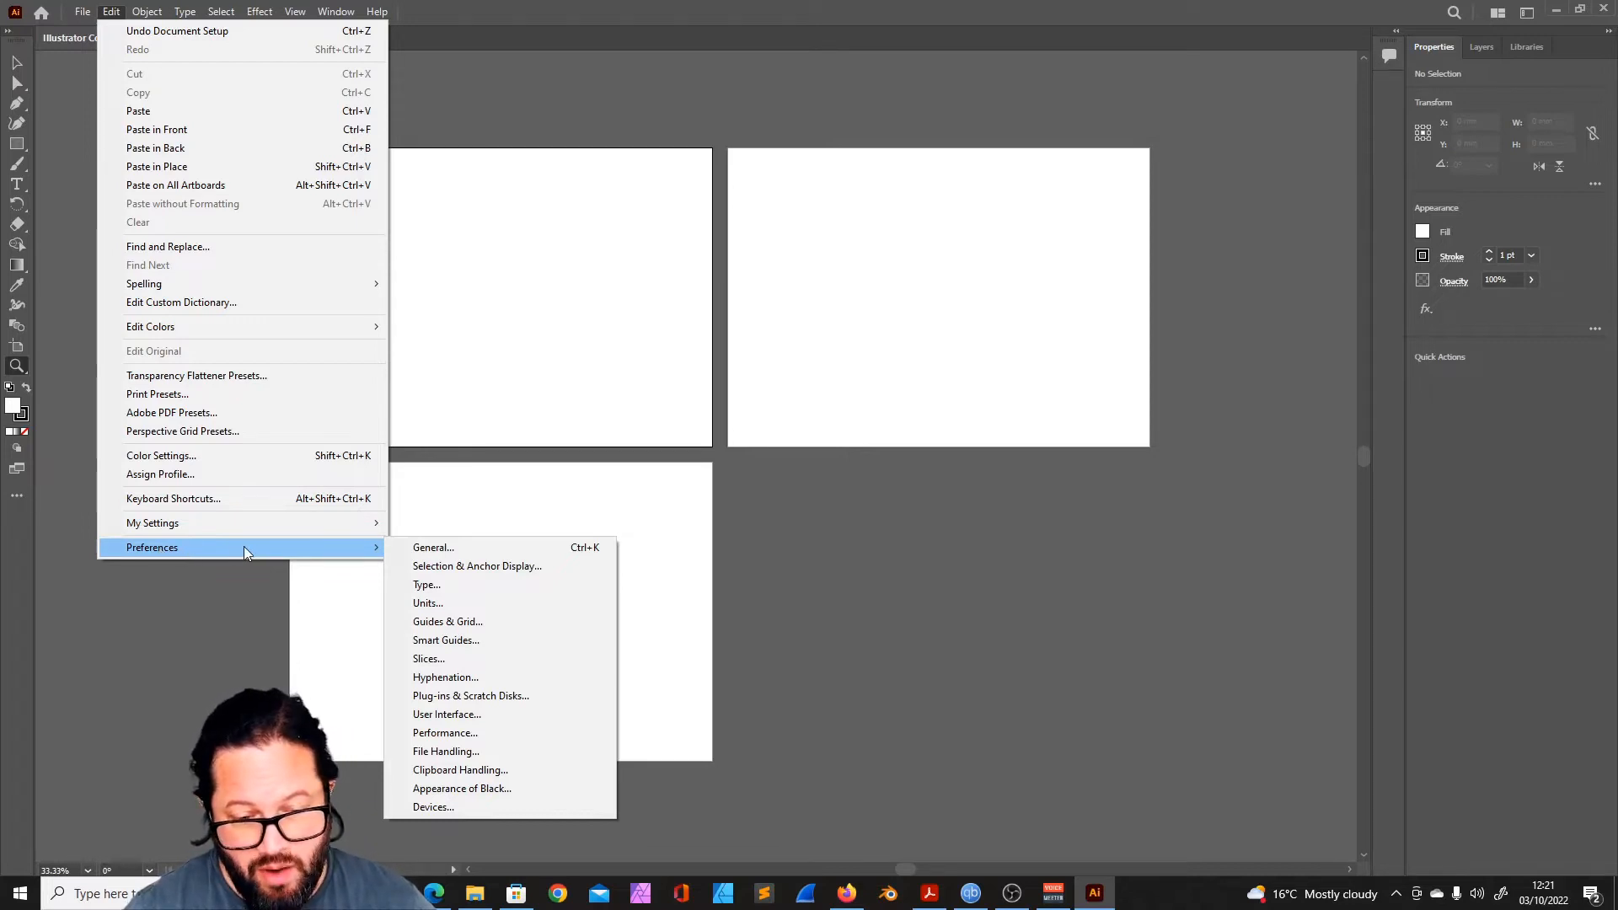
{"action": "left_click", "coordinate": [472, 547]}
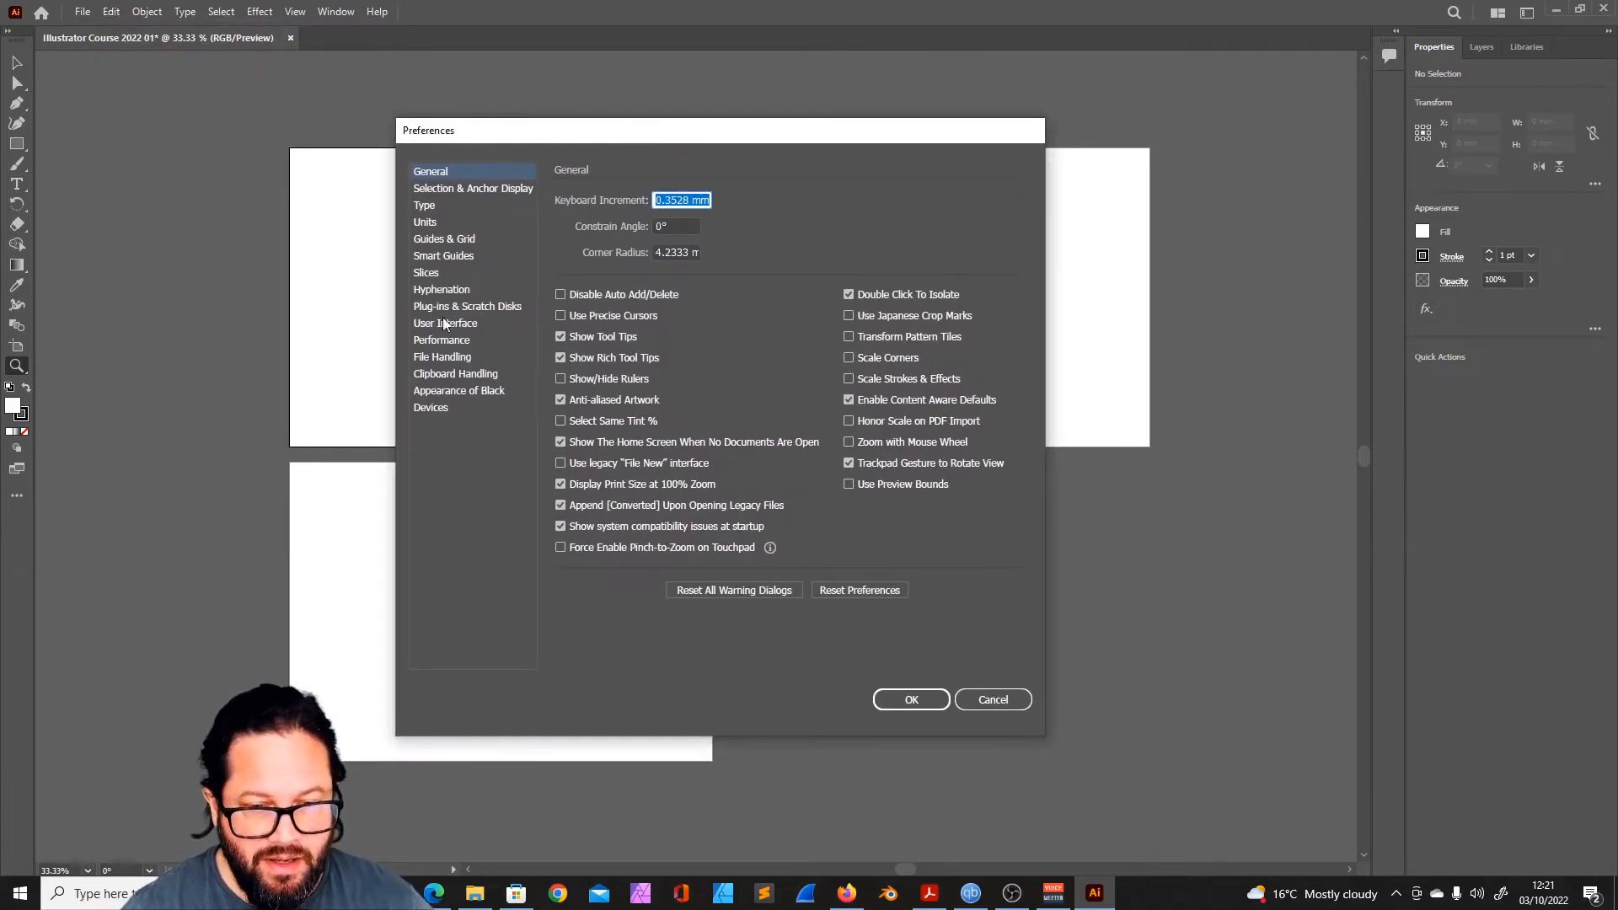
{"action": "left_click", "coordinate": [435, 189]}
{"action": "left_click", "coordinate": [433, 173]}
{"action": "left_click", "coordinate": [433, 204]}
{"action": "left_click", "coordinate": [428, 192]}
{"action": "left_click", "coordinate": [428, 204]}
{"action": "left_click", "coordinate": [431, 223]}
{"action": "left_click", "coordinate": [435, 240]}
{"action": "left_click", "coordinate": [435, 255]}
{"action": "left_click", "coordinate": [438, 172]}
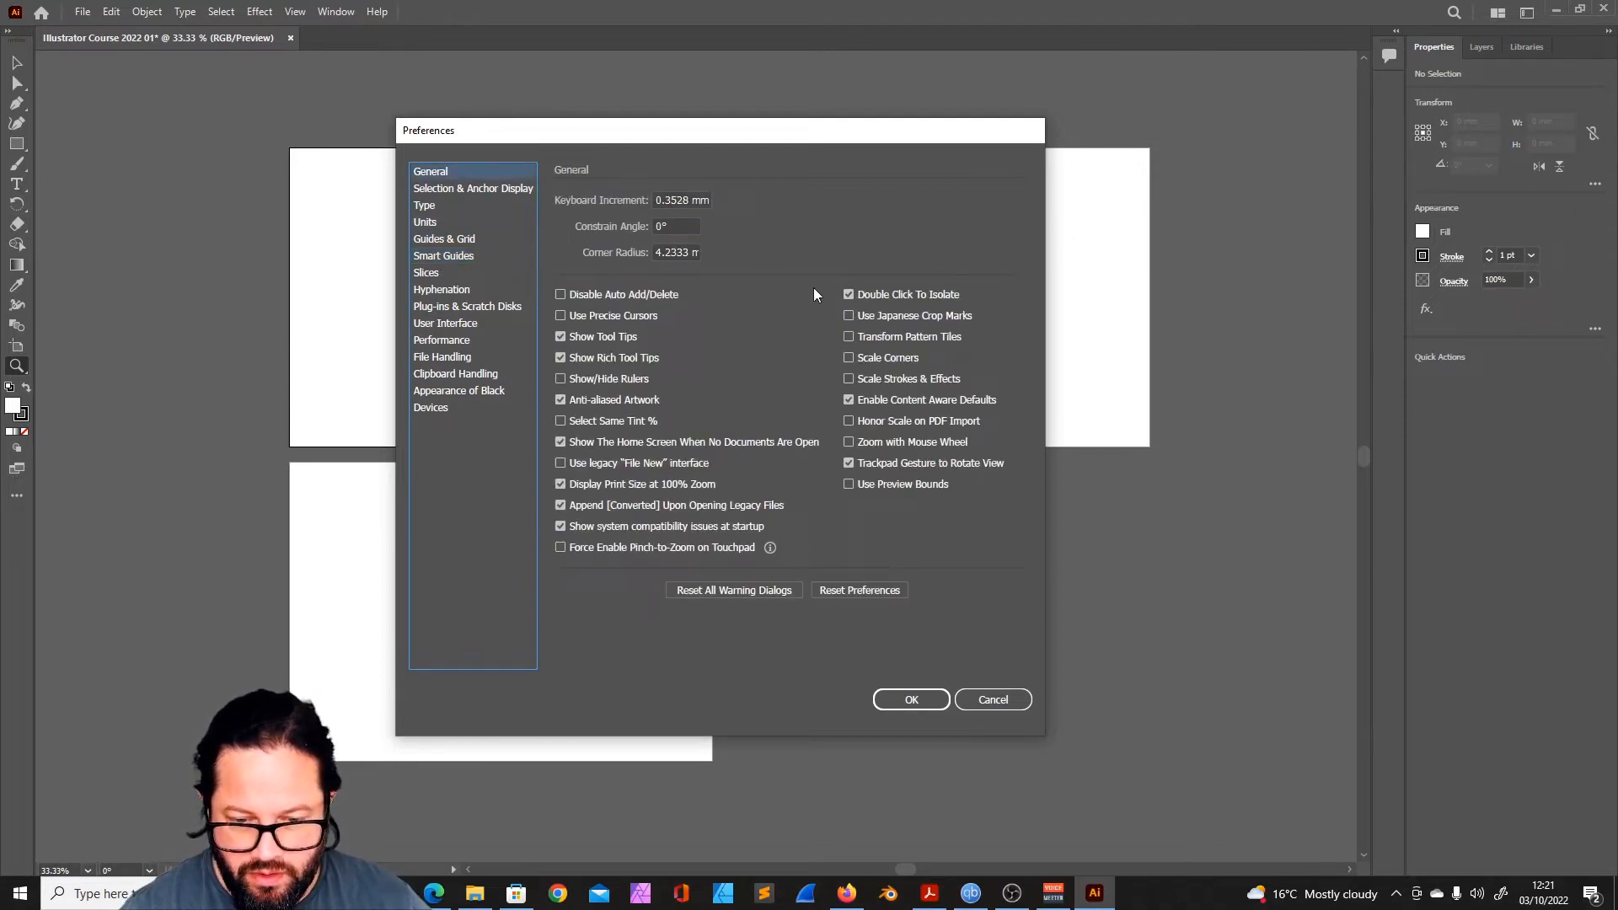
- Examine the preferences for selection and anchor display, type, units, guides and grid, smart guides, slices and hyphenation
{"action": "left_click", "coordinate": [433, 189]}
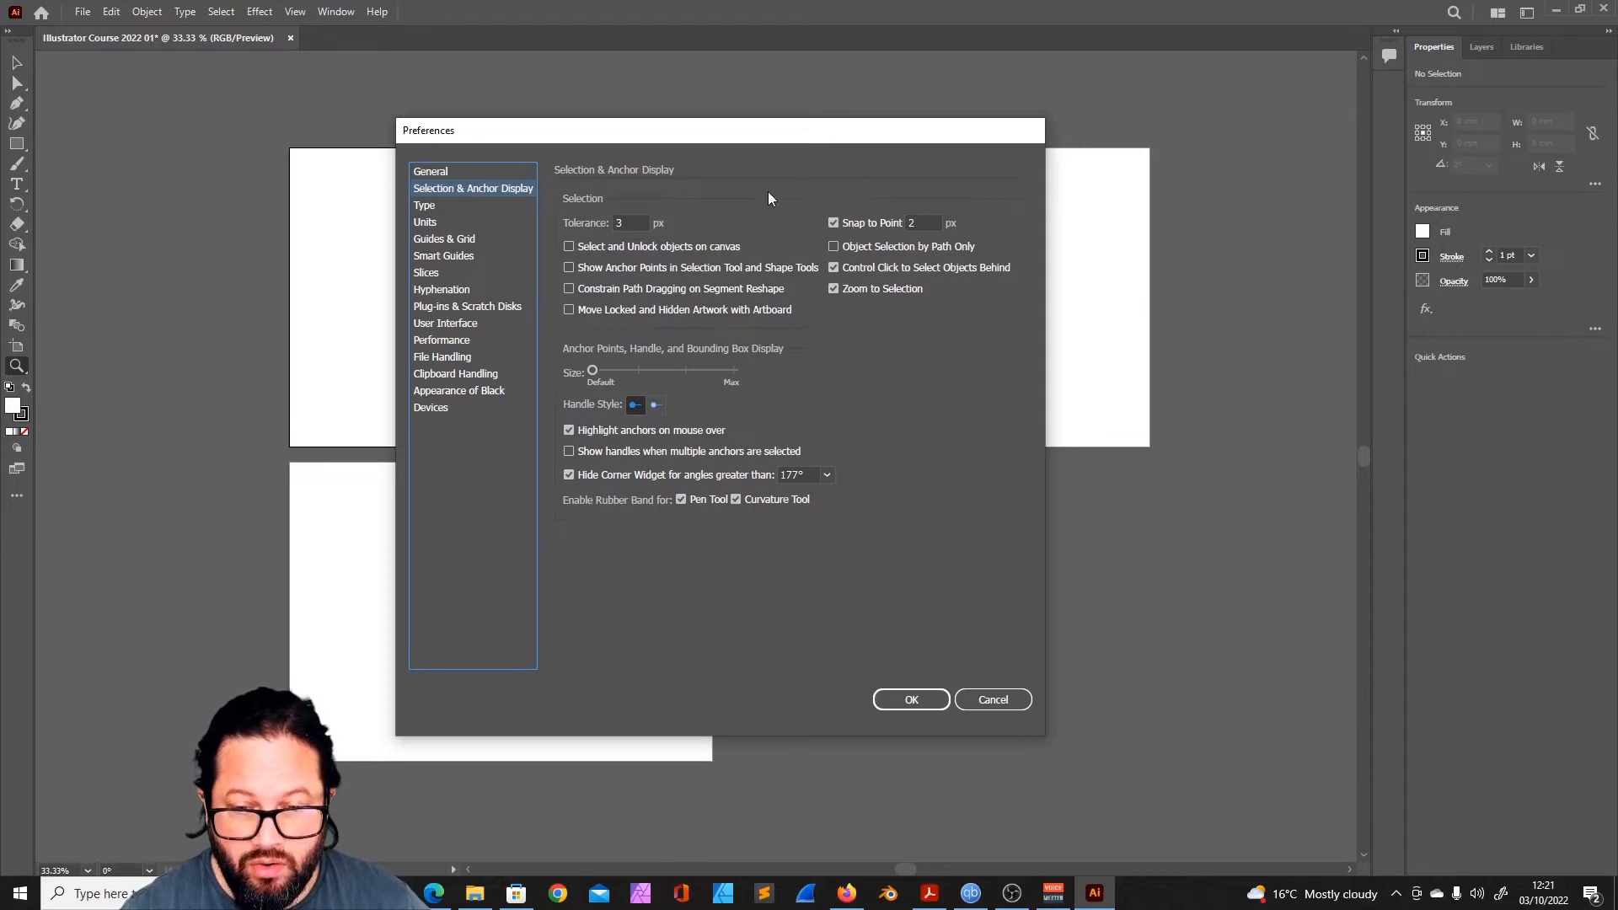
{"action": "left_click", "coordinate": [452, 211]}
{"action": "left_click", "coordinate": [448, 225]}
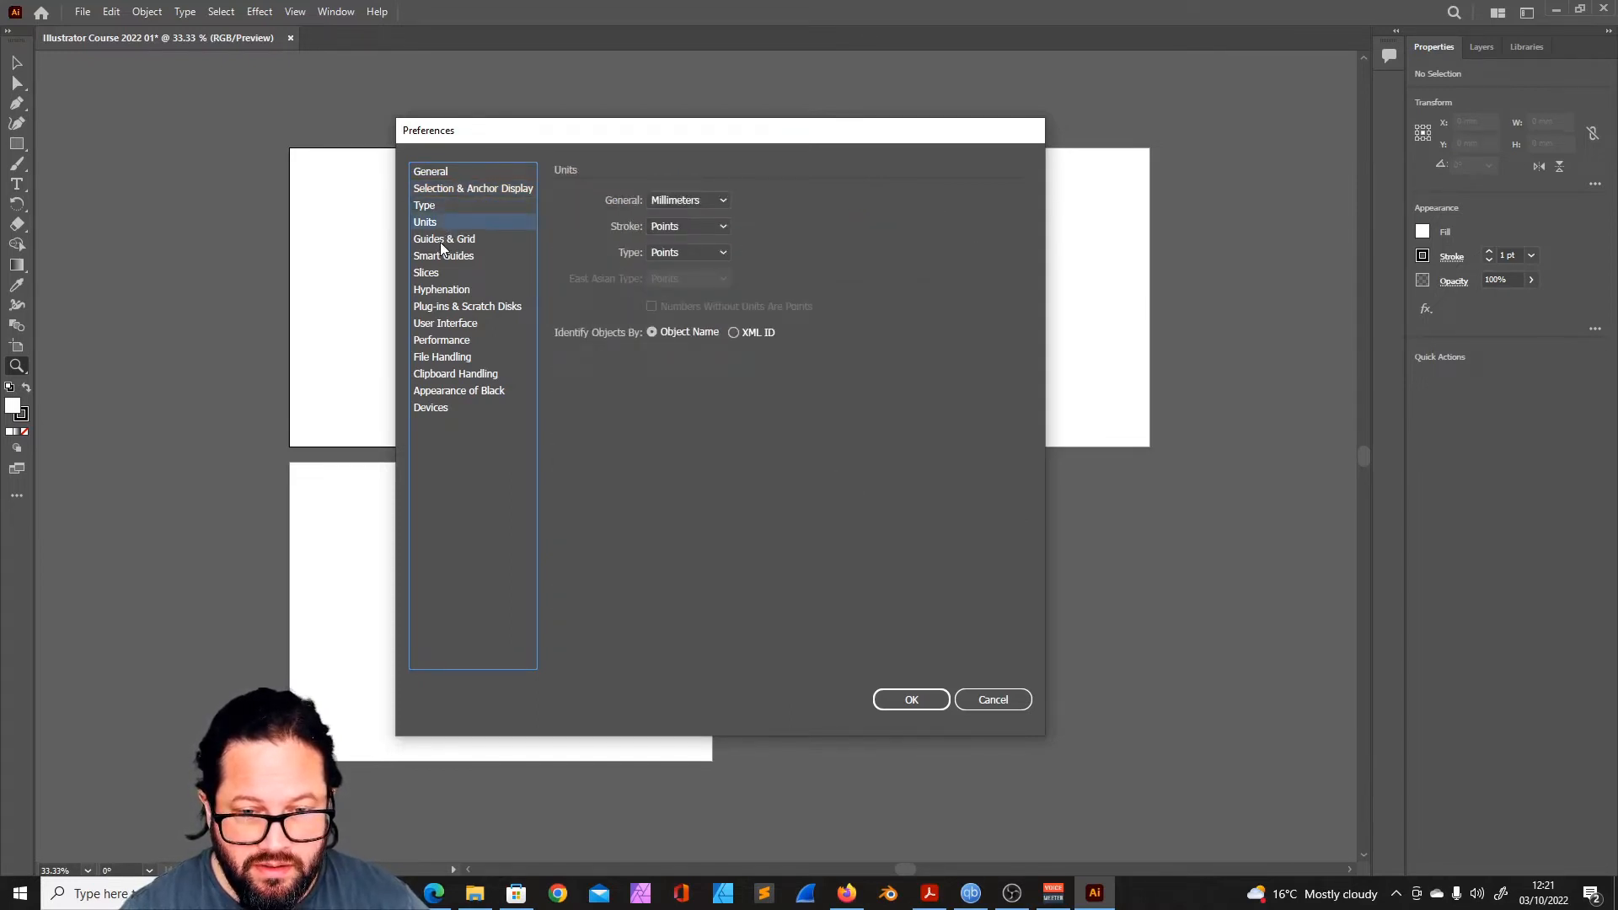
{"action": "left_click", "coordinate": [439, 239]}
{"action": "left_click", "coordinate": [448, 221]}
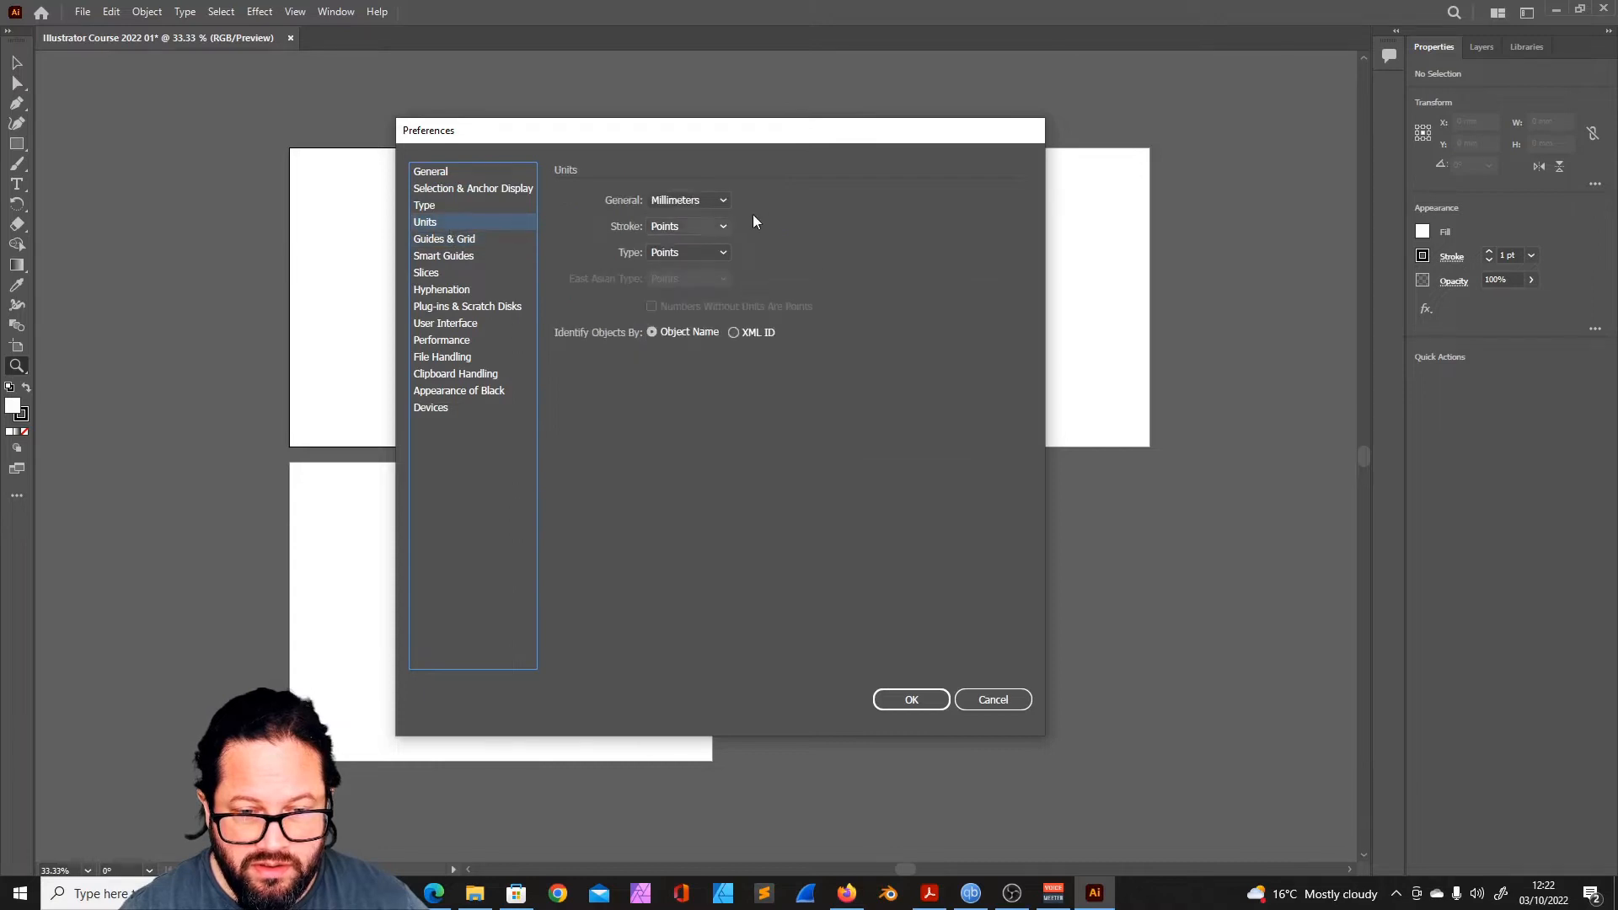
{"action": "left_click", "coordinate": [448, 239]}
{"action": "left_click", "coordinate": [444, 256]}
{"action": "left_click", "coordinate": [428, 272]}
{"action": "left_click", "coordinate": [451, 290]}
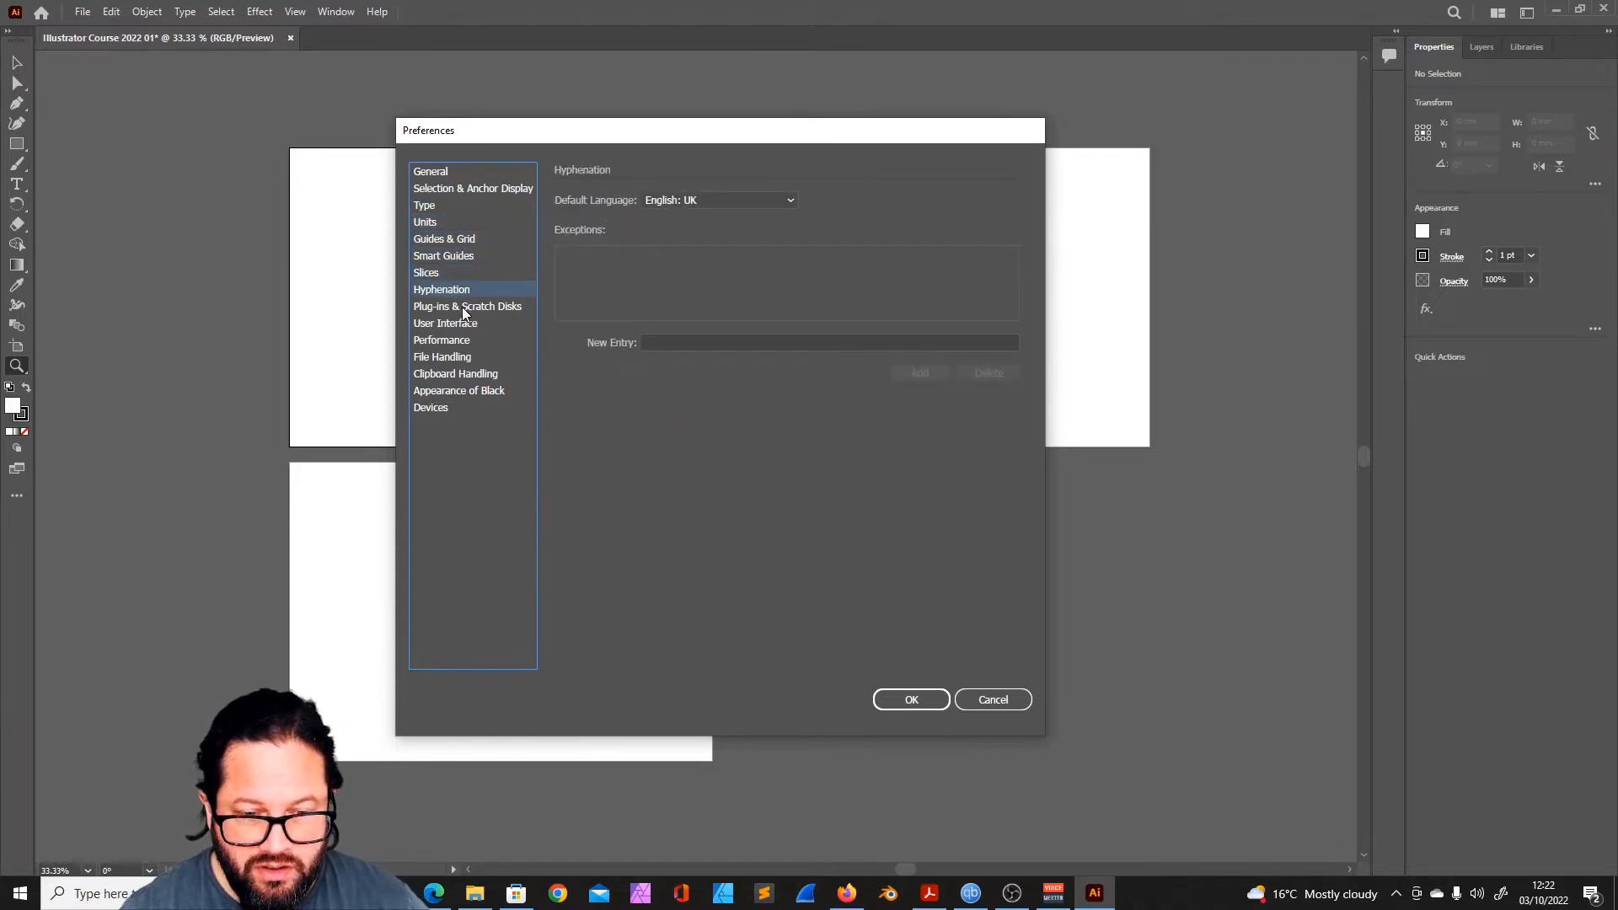
- Set the secondary scratch disk to D:\ in the preferences
{"action": "left_click", "coordinate": [461, 308]}
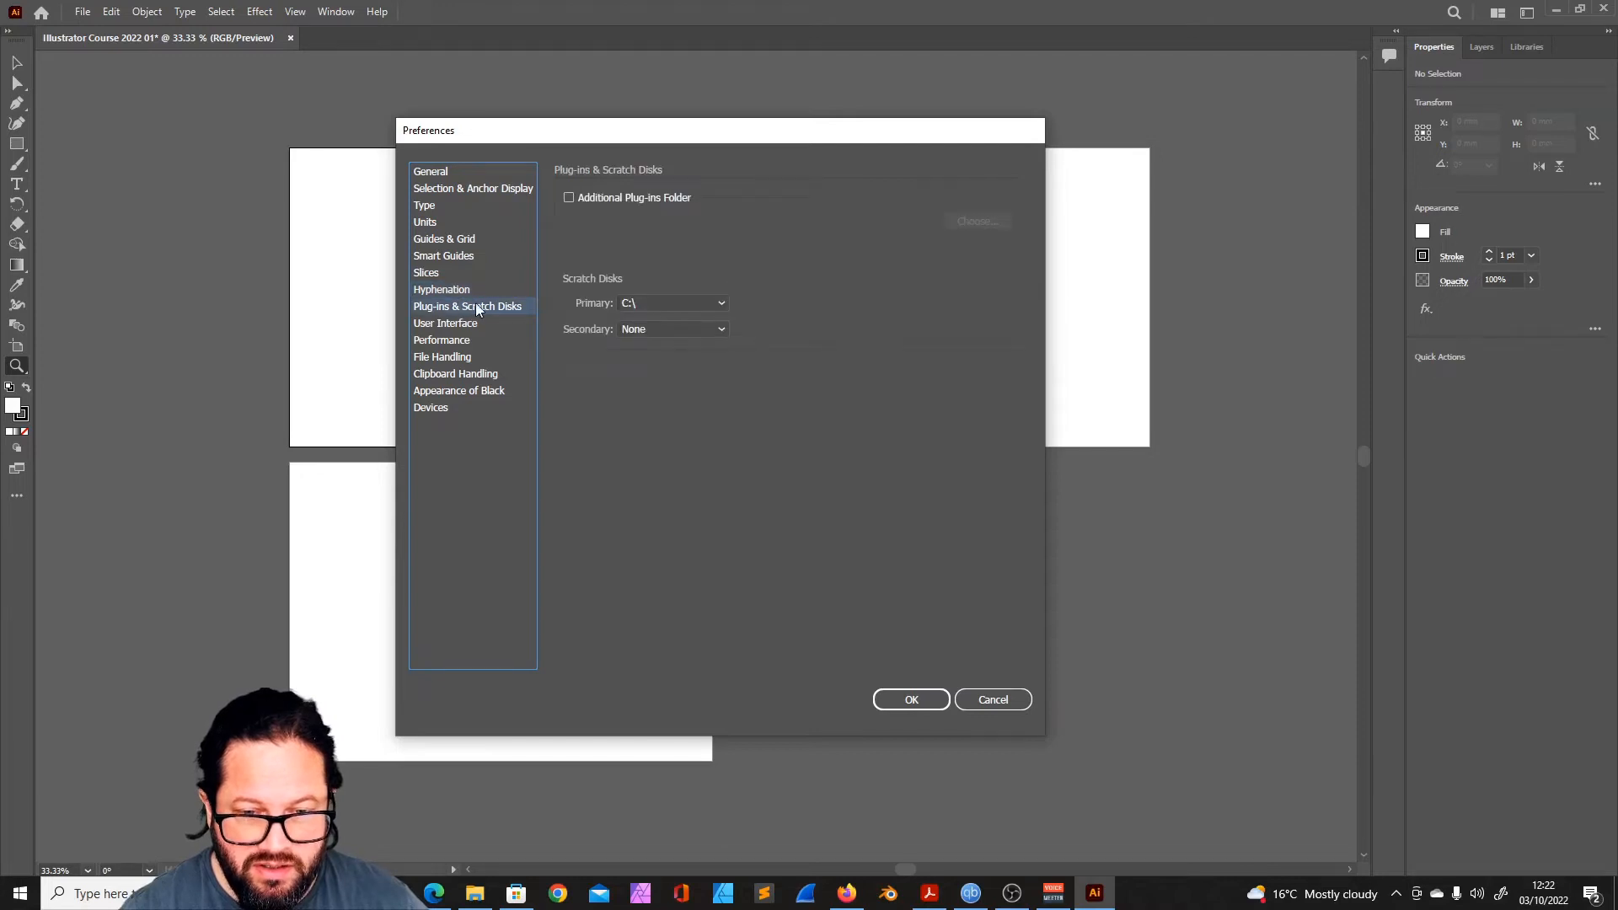
{"action": "left_click", "coordinate": [445, 324]}
{"action": "left_click", "coordinate": [472, 307]}
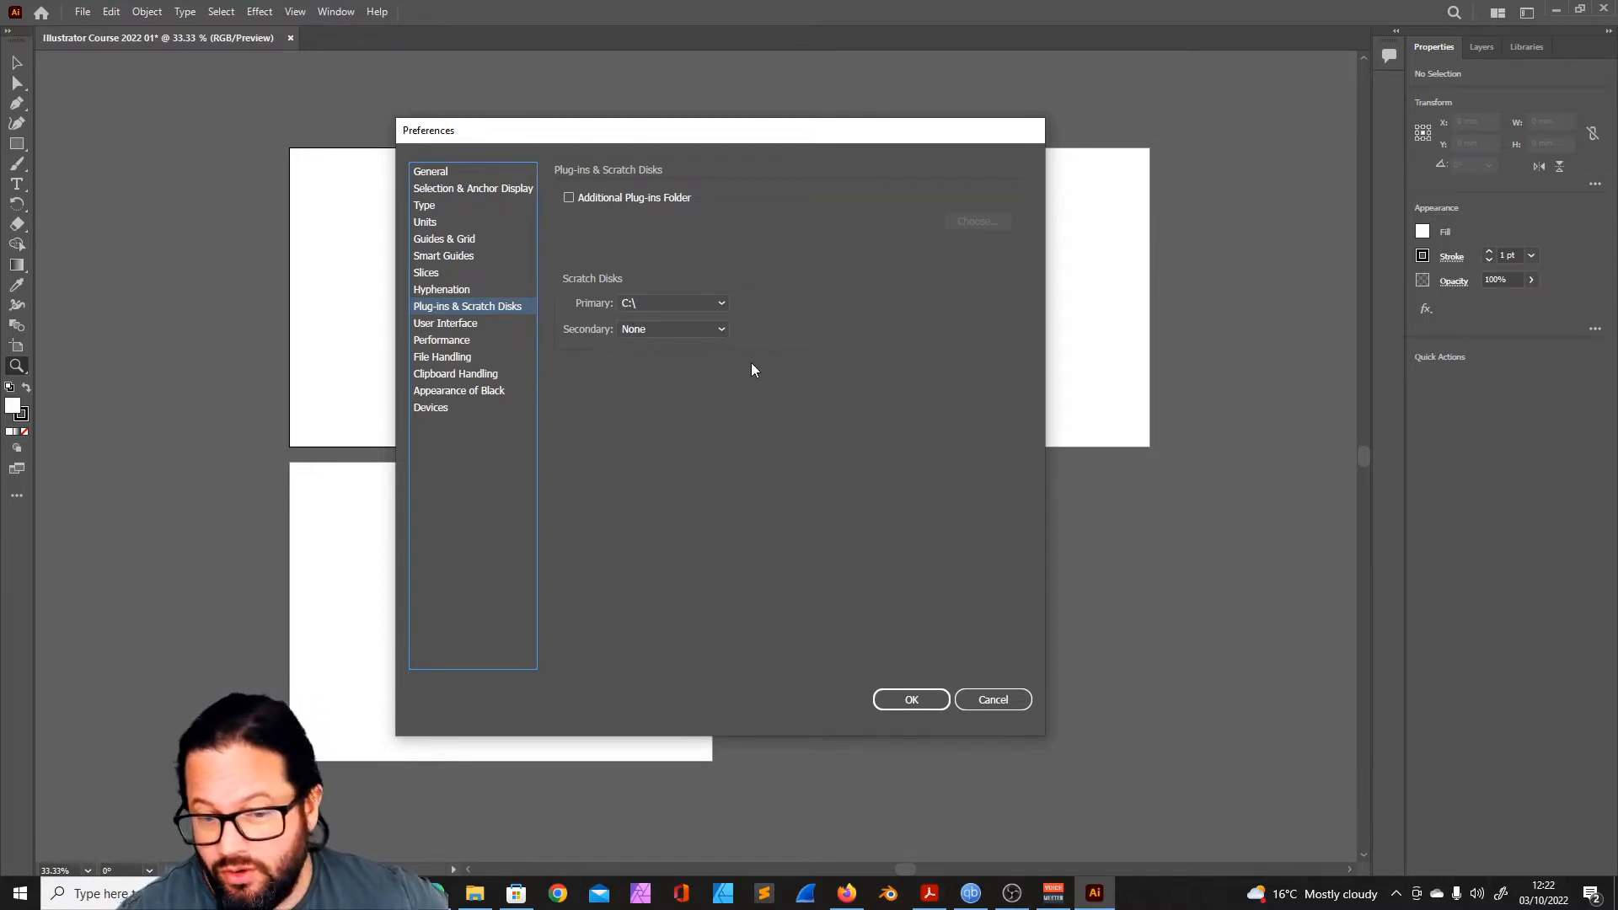
{"action": "left_click", "coordinate": [715, 330]}
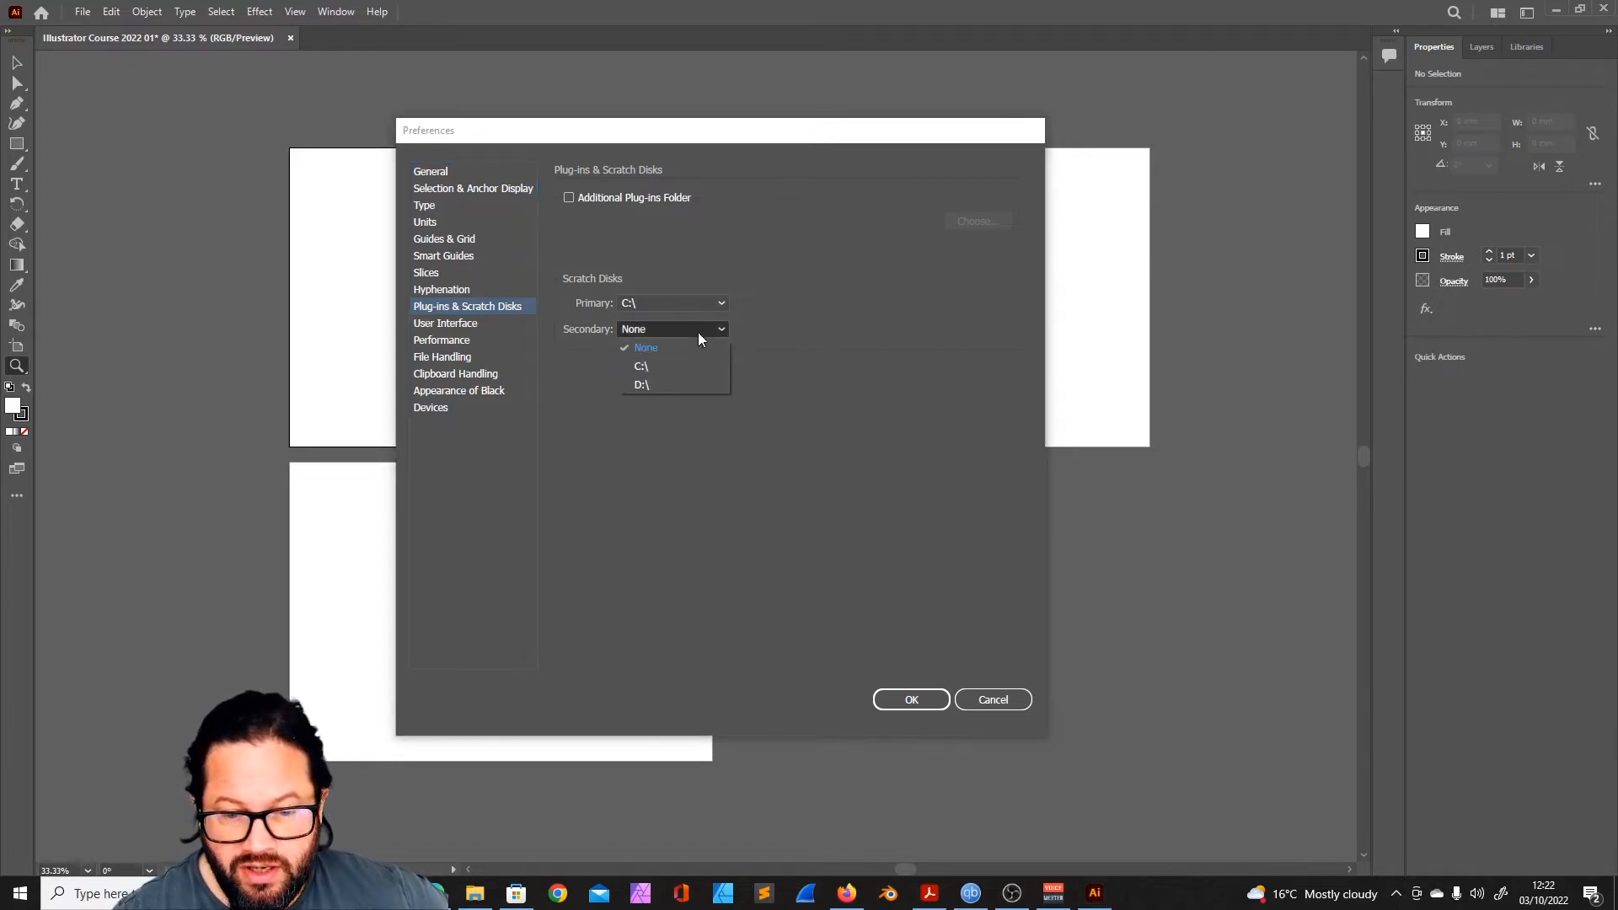
{"action": "left_click", "coordinate": [657, 386]}
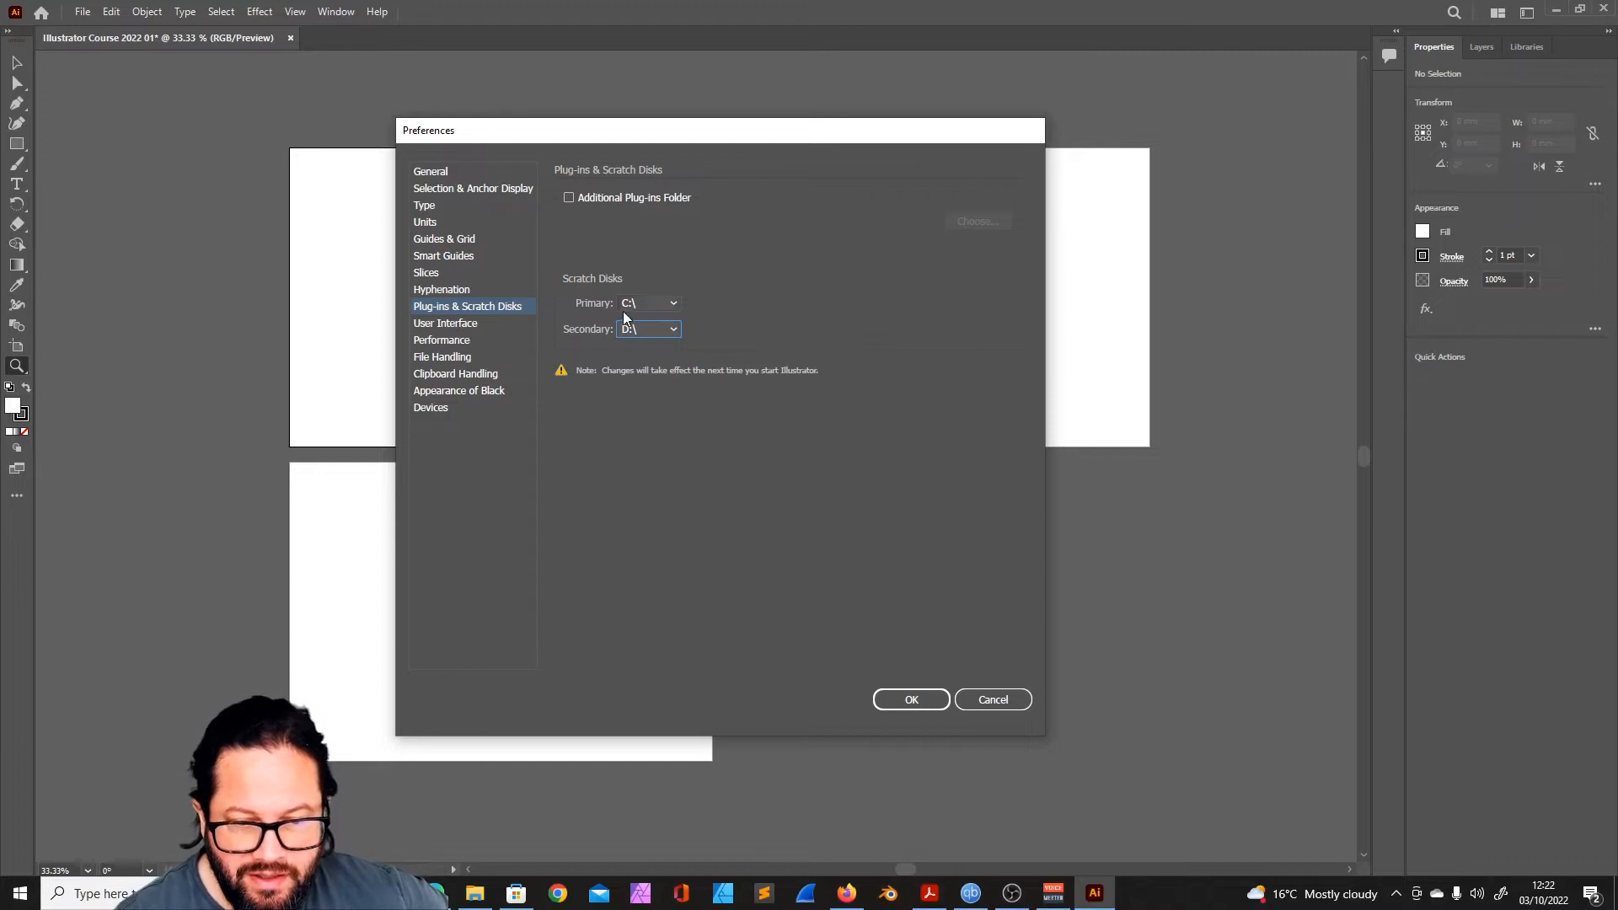
- Review the User Interface, Performance and File Handling preferences, and check the data recovery folder without changing it
{"action": "left_click", "coordinate": [434, 327]}
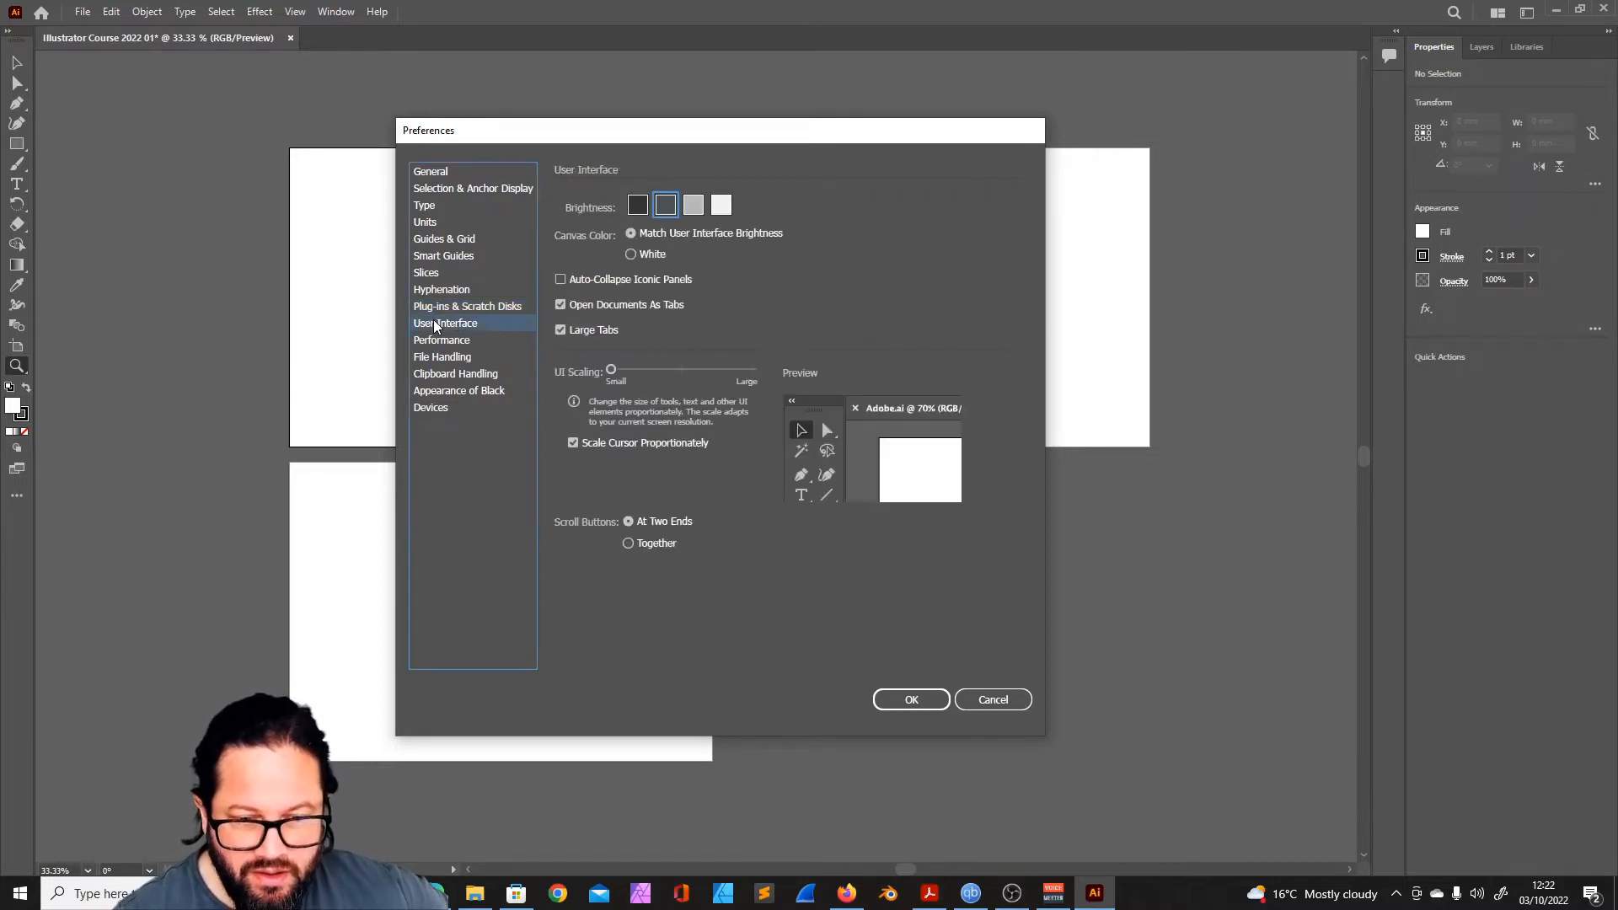
{"action": "left_click", "coordinate": [452, 344]}
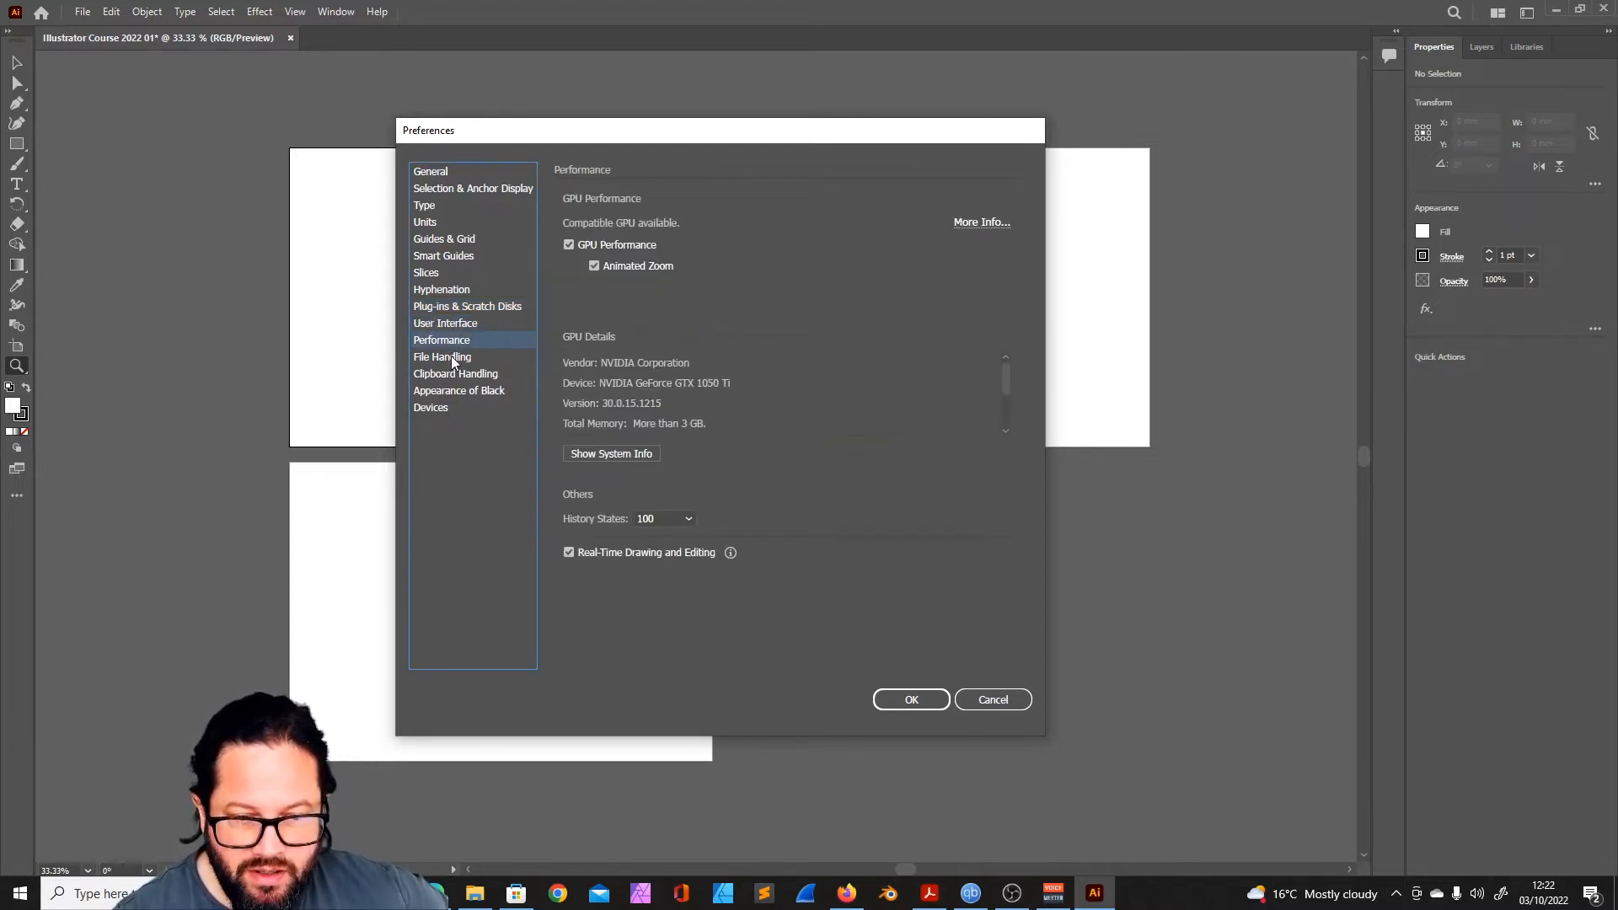
{"action": "left_click", "coordinate": [454, 361]}
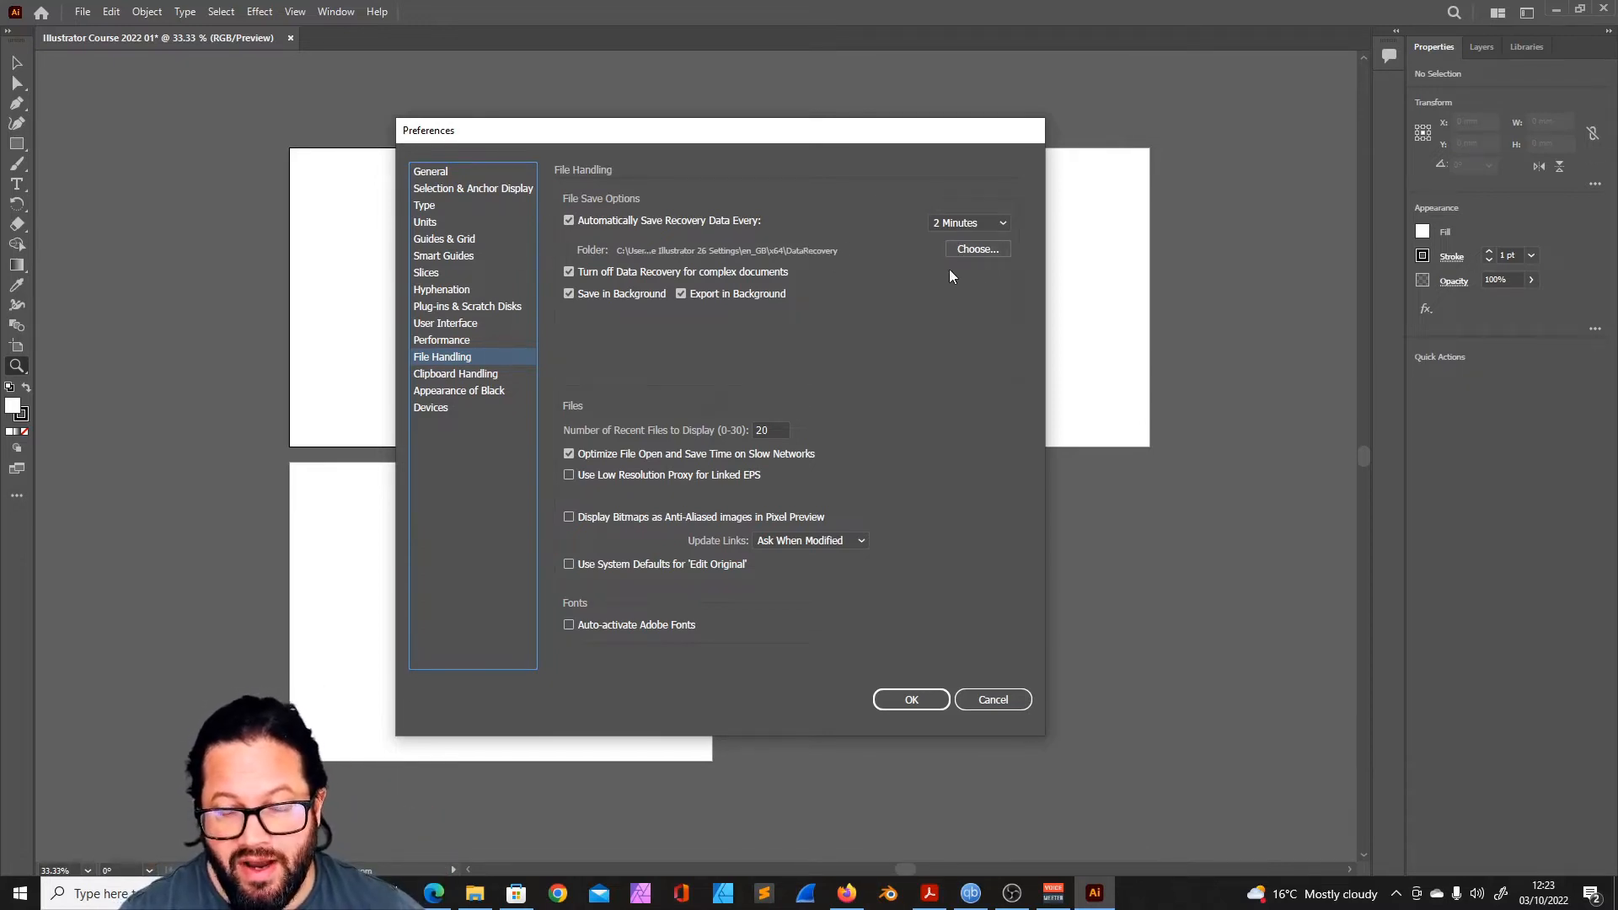
{"action": "left_click", "coordinate": [966, 246]}
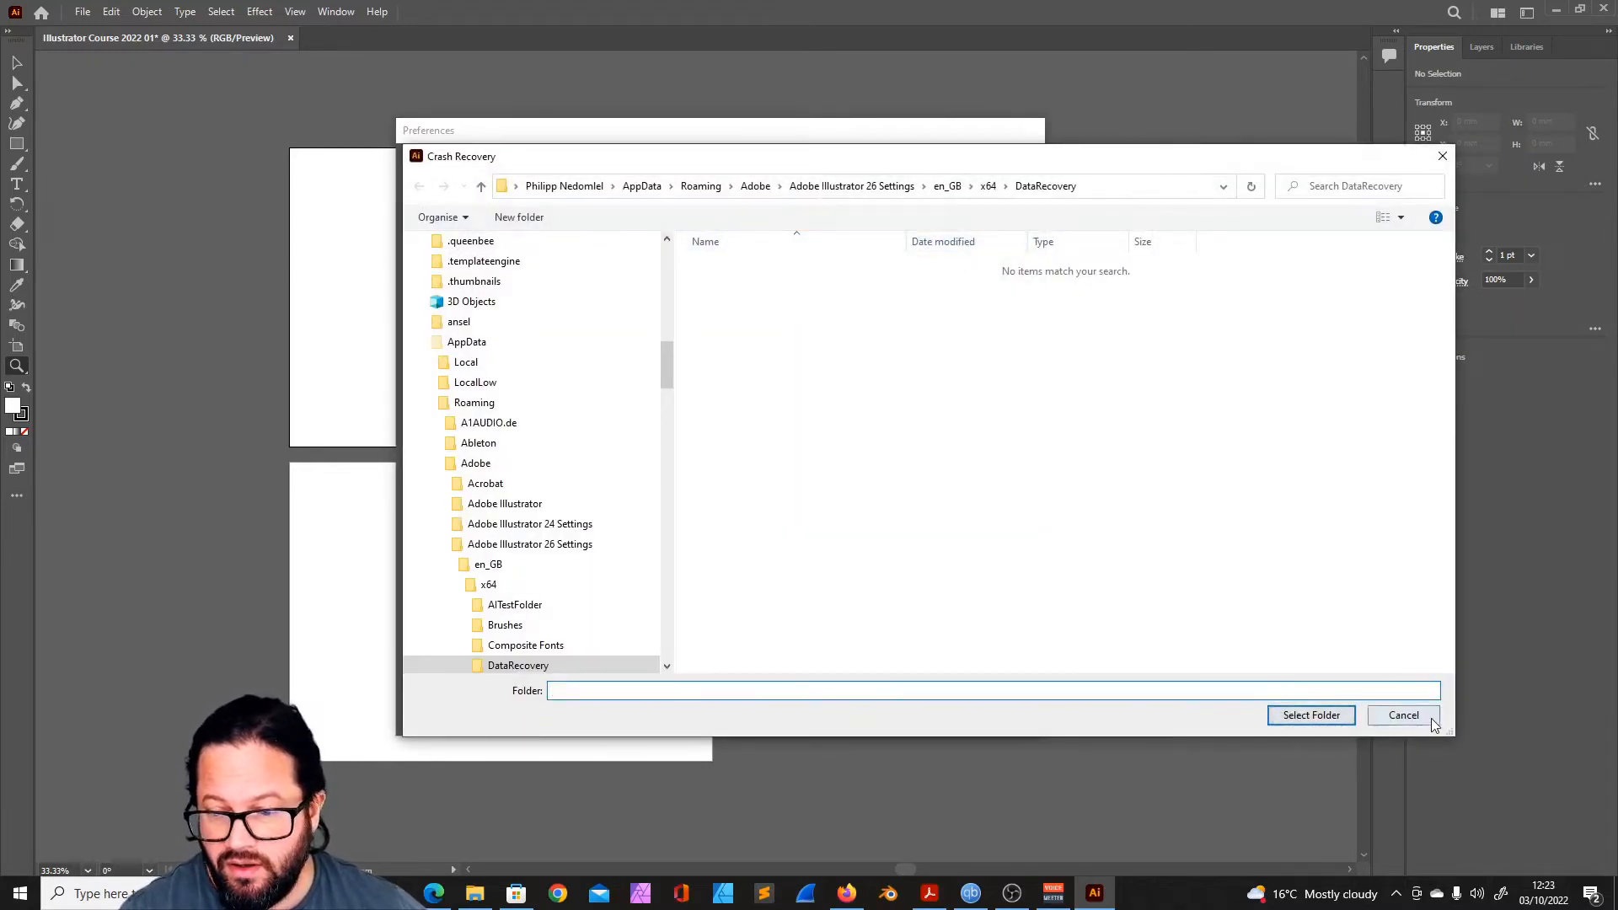
{"action": "left_click", "coordinate": [1403, 716]}
- Compare the Clipboard Handling and File Handling preferences, and view the Appearance of Black options
{"action": "left_click", "coordinate": [458, 377]}
{"action": "left_click", "coordinate": [451, 361]}
{"action": "left_click", "coordinate": [446, 376]}
{"action": "left_click", "coordinate": [449, 358]}
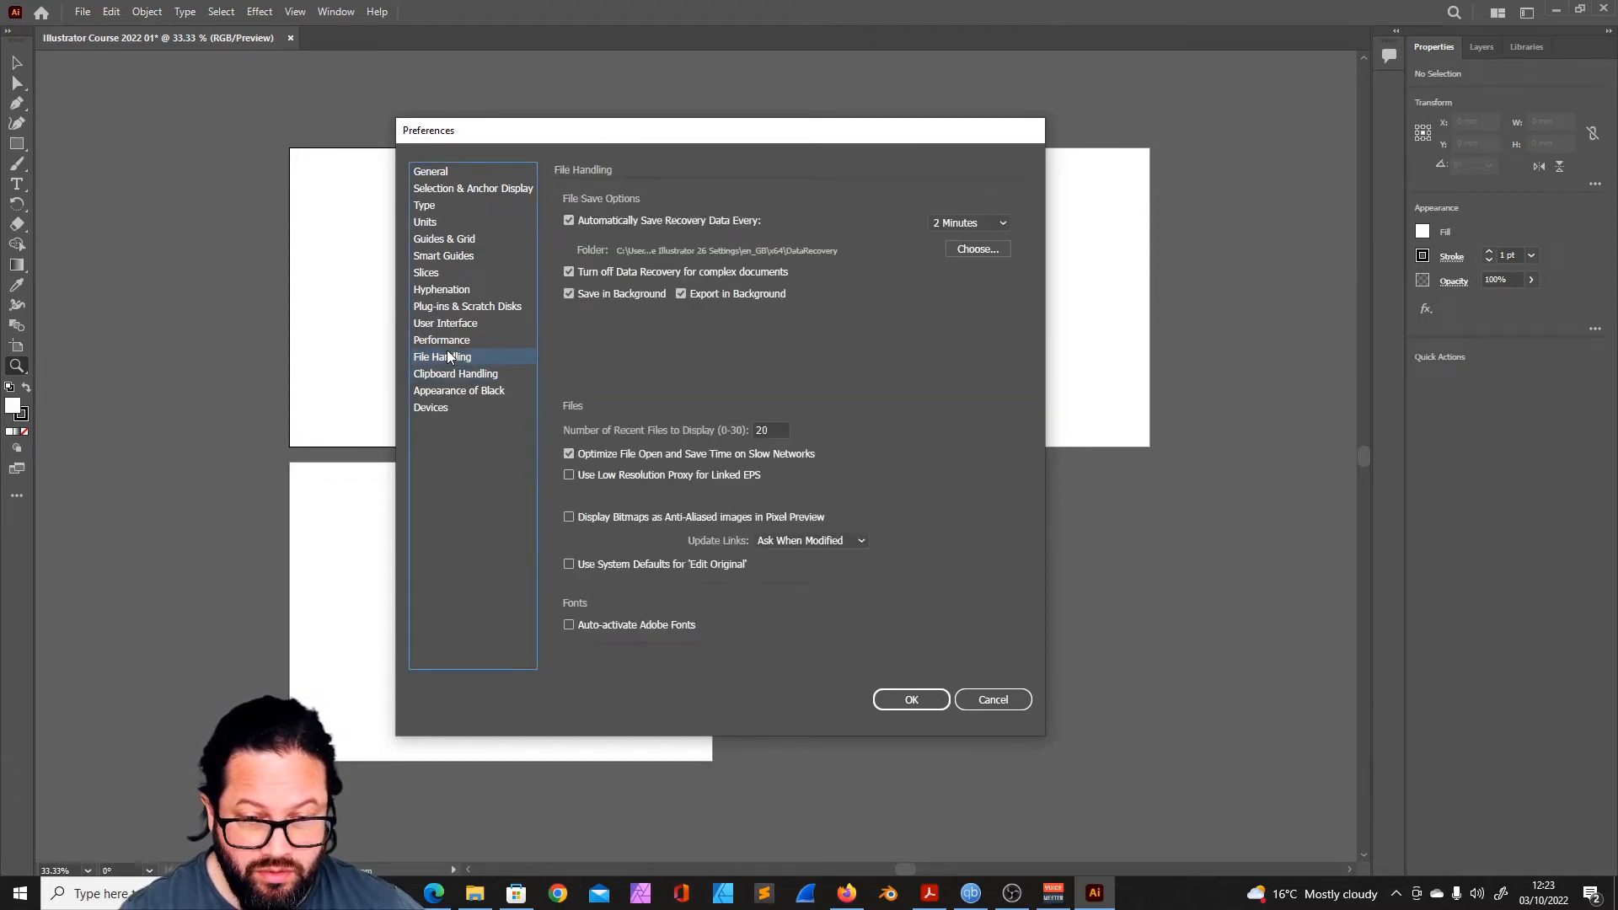
{"action": "left_click", "coordinate": [450, 392]}
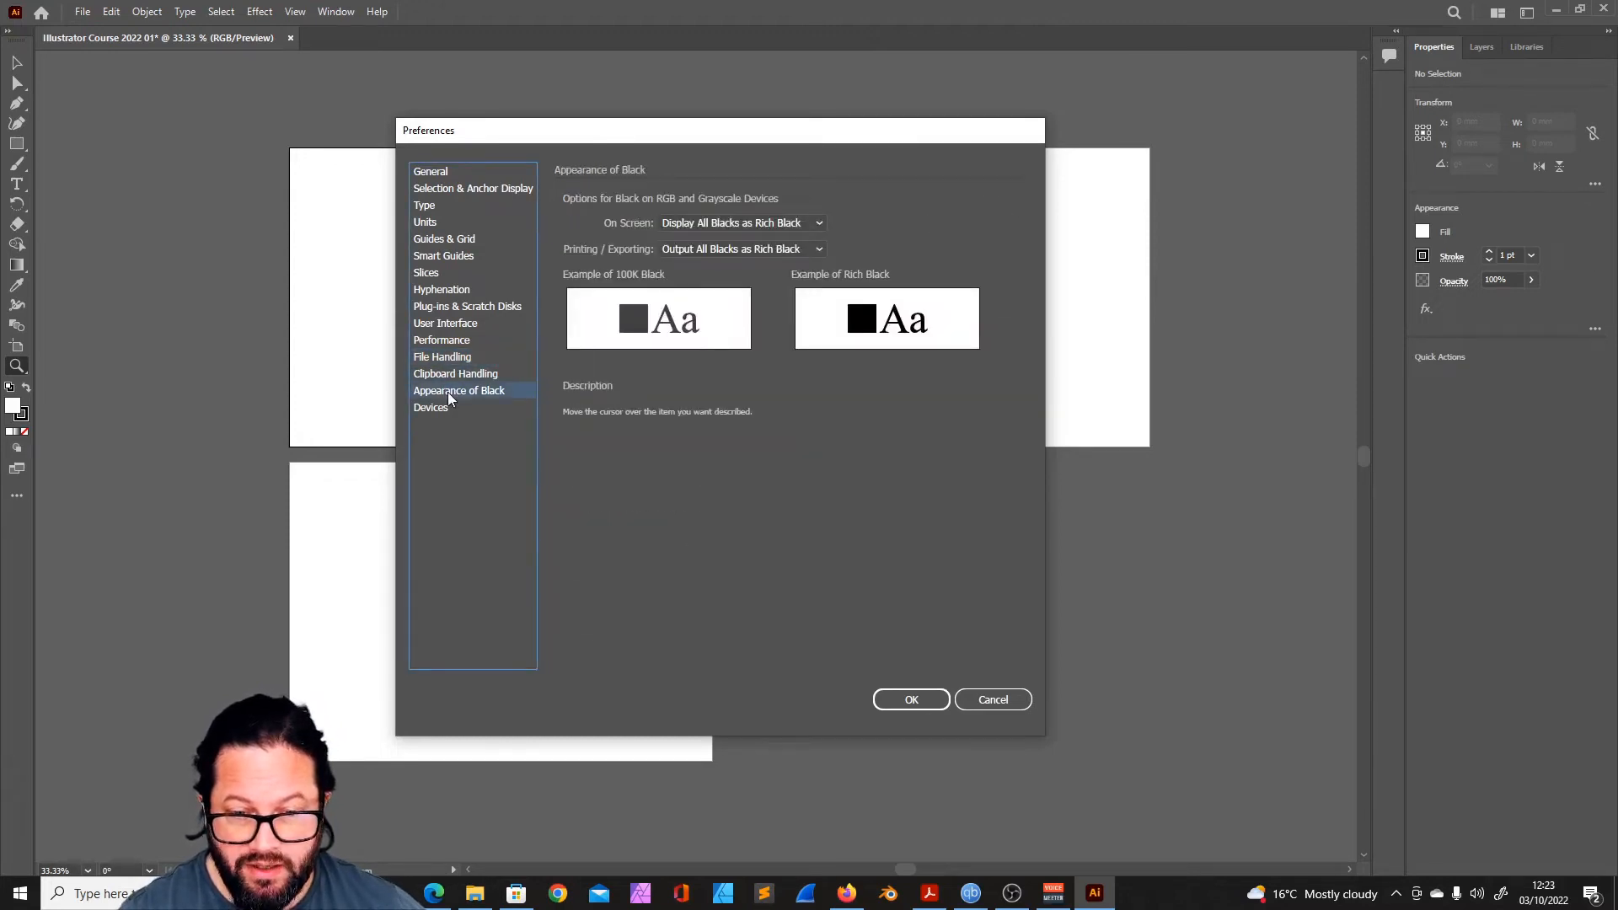
- View the Devices preferences and accept the preference settings
{"action": "left_click", "coordinate": [435, 408]}
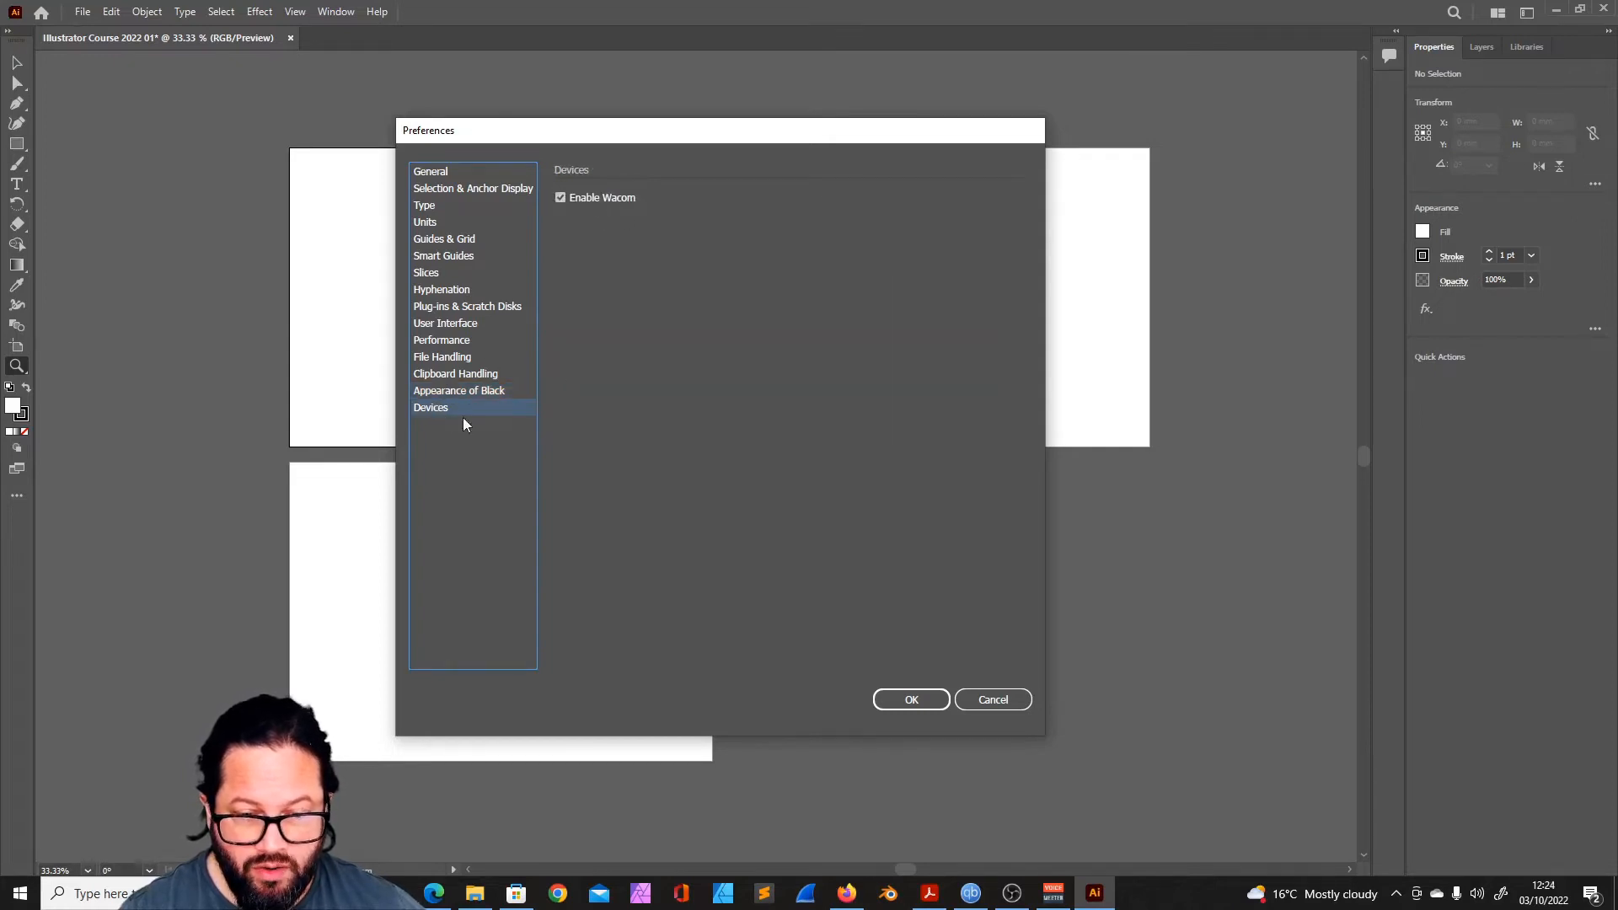
{"action": "mouse_move", "coordinate": [592, 132]}
{"action": "left_mouse_down"}
{"action": "mouse_move", "coordinate": [882, 152]}
{"action": "mouse_move", "coordinate": [560, 115]}
{"action": "mouse_move", "coordinate": [604, 128]}
{"action": "left_mouse_up"}
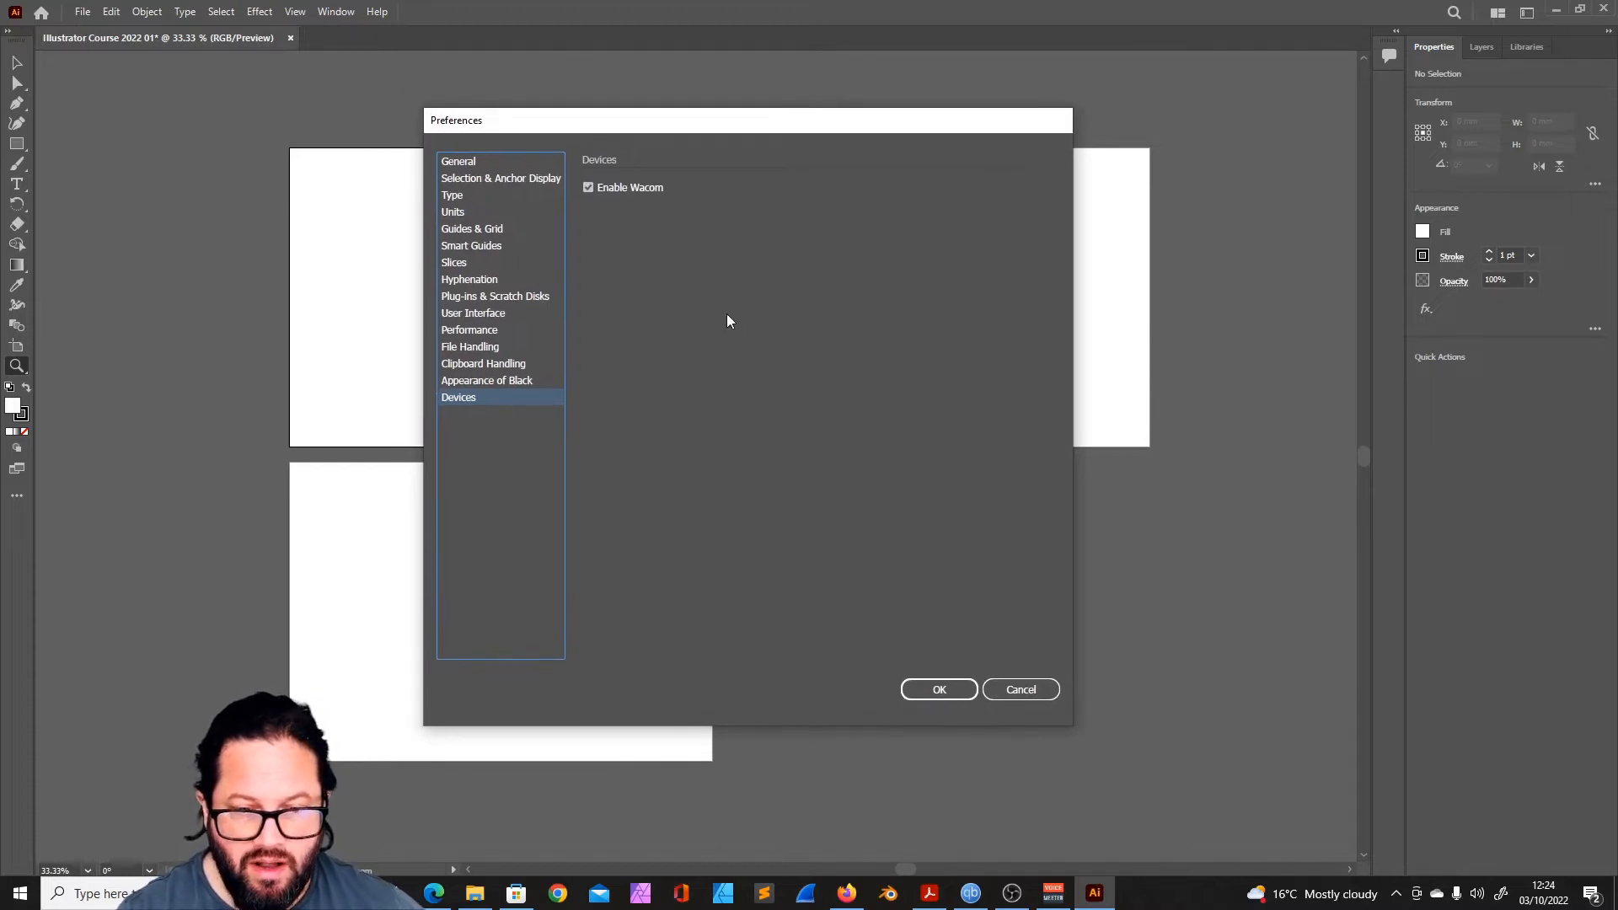
{"action": "left_click", "coordinate": [939, 691]}
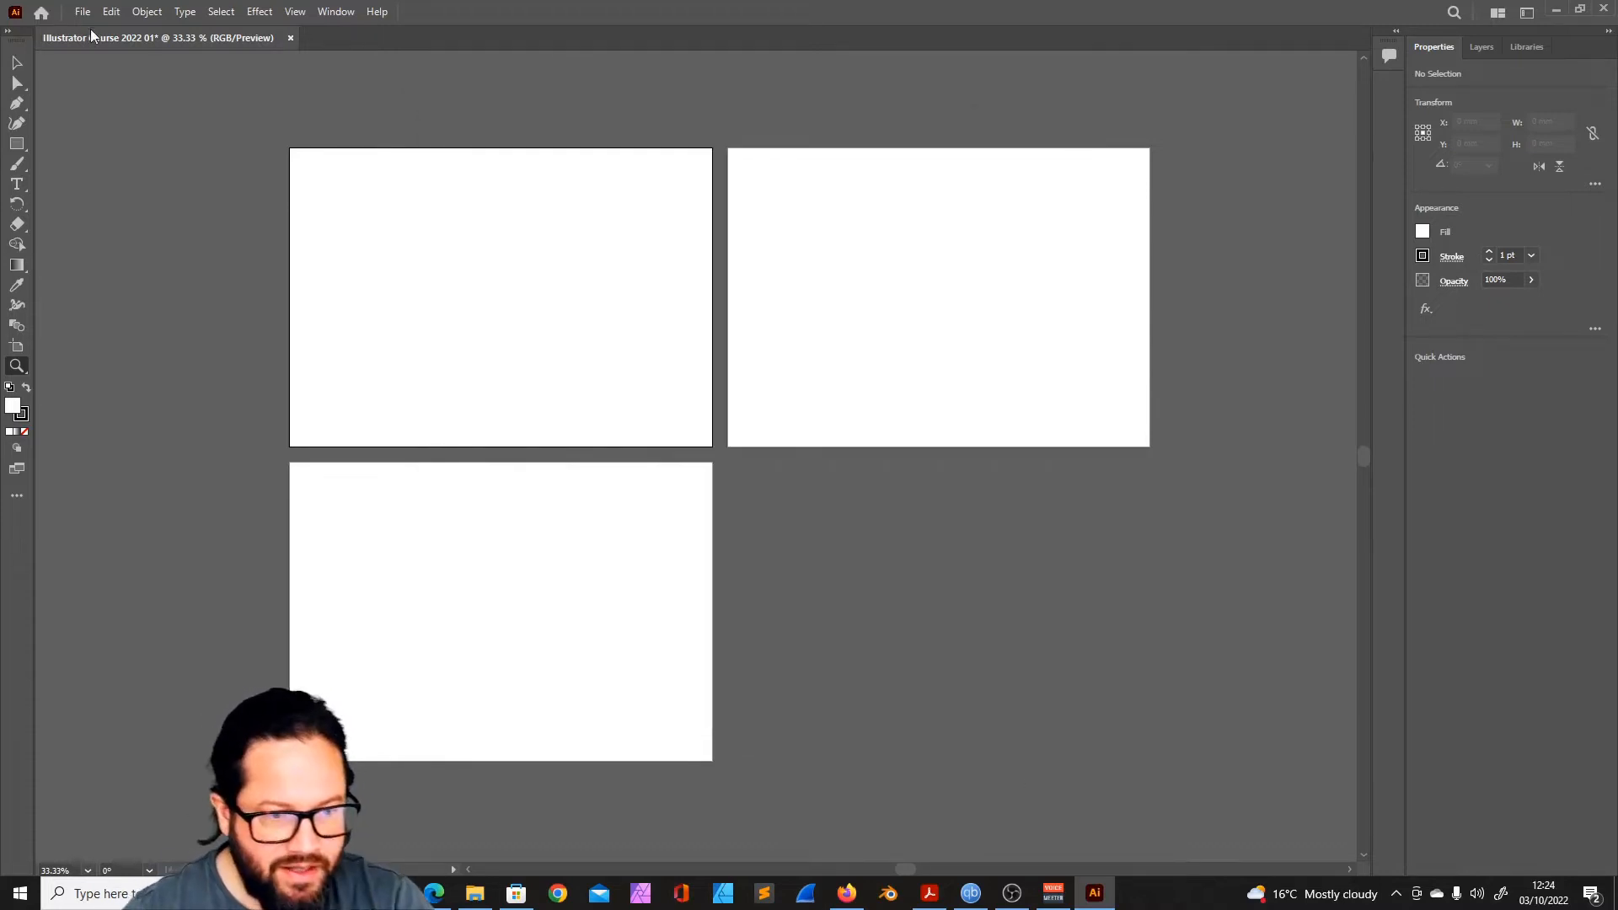
- Browse the commands from Edit through Window, and switch between the Layers and Properties panels
{"action": "left_click", "coordinate": [110, 15]}
{"action": "mouse_move", "coordinate": [154, 13]}
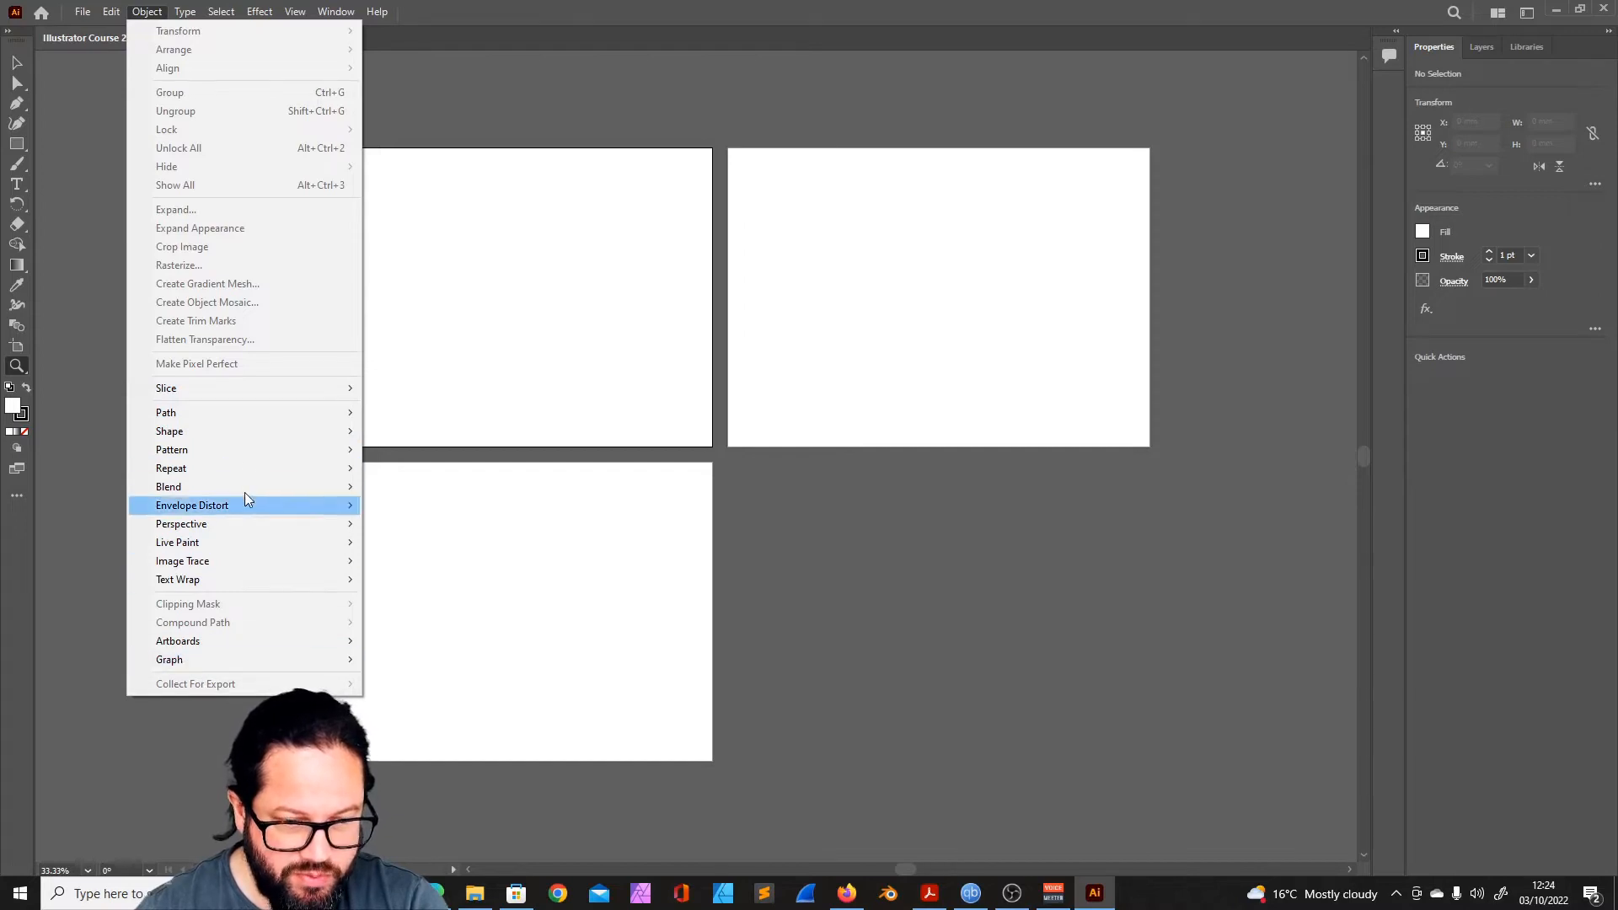
{"action": "mouse_move", "coordinate": [185, 13]}
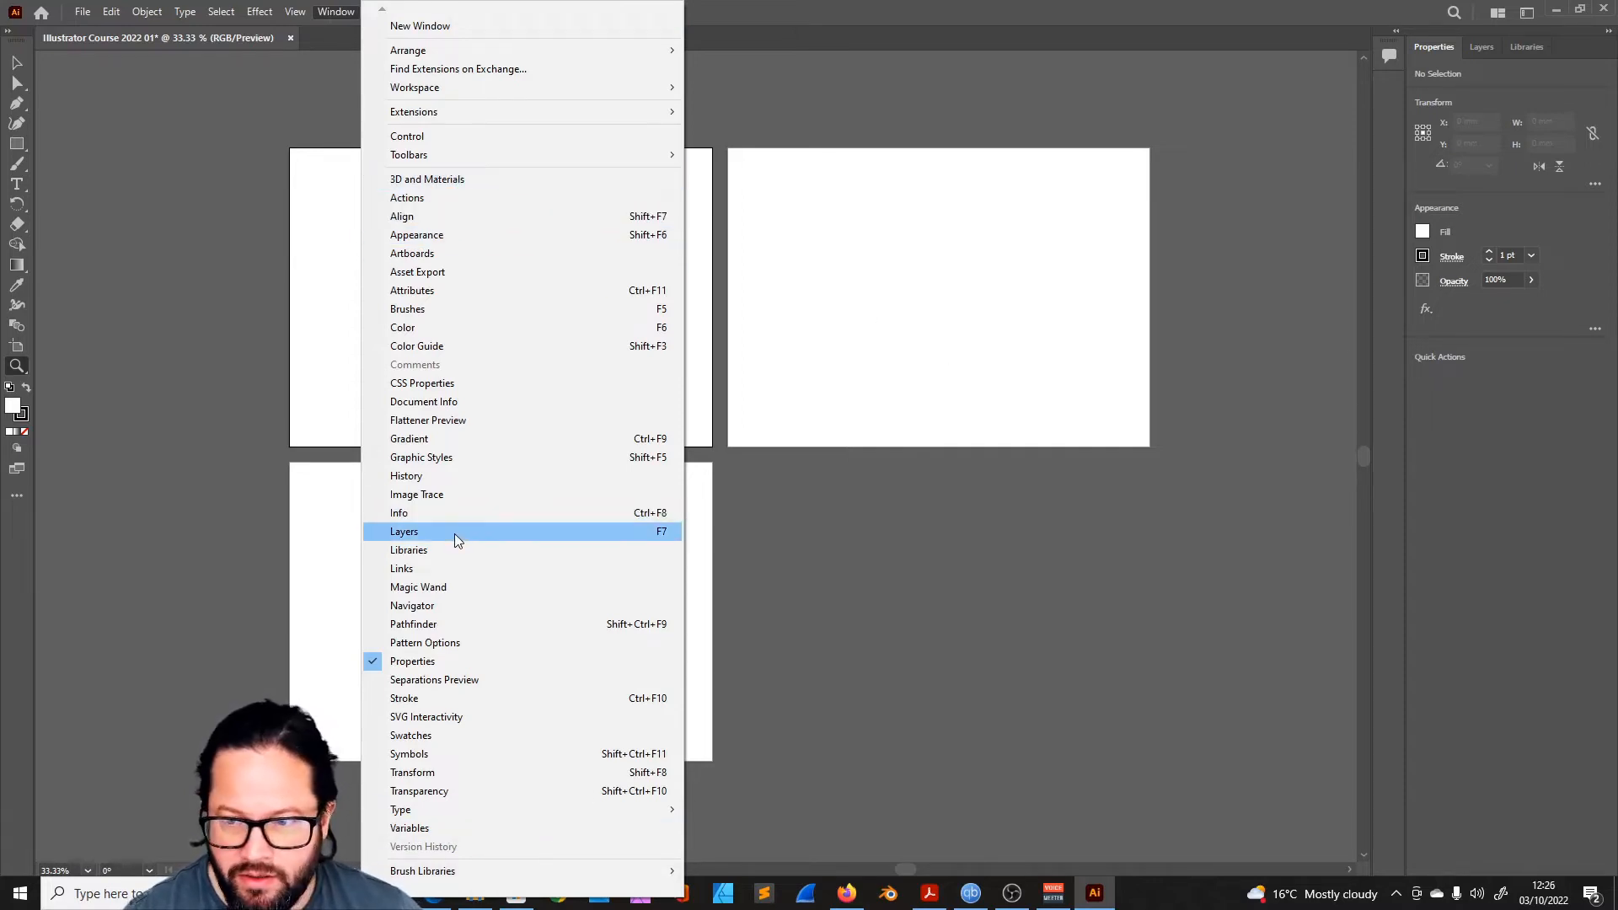
{"action": "left_click", "coordinate": [1482, 48]}
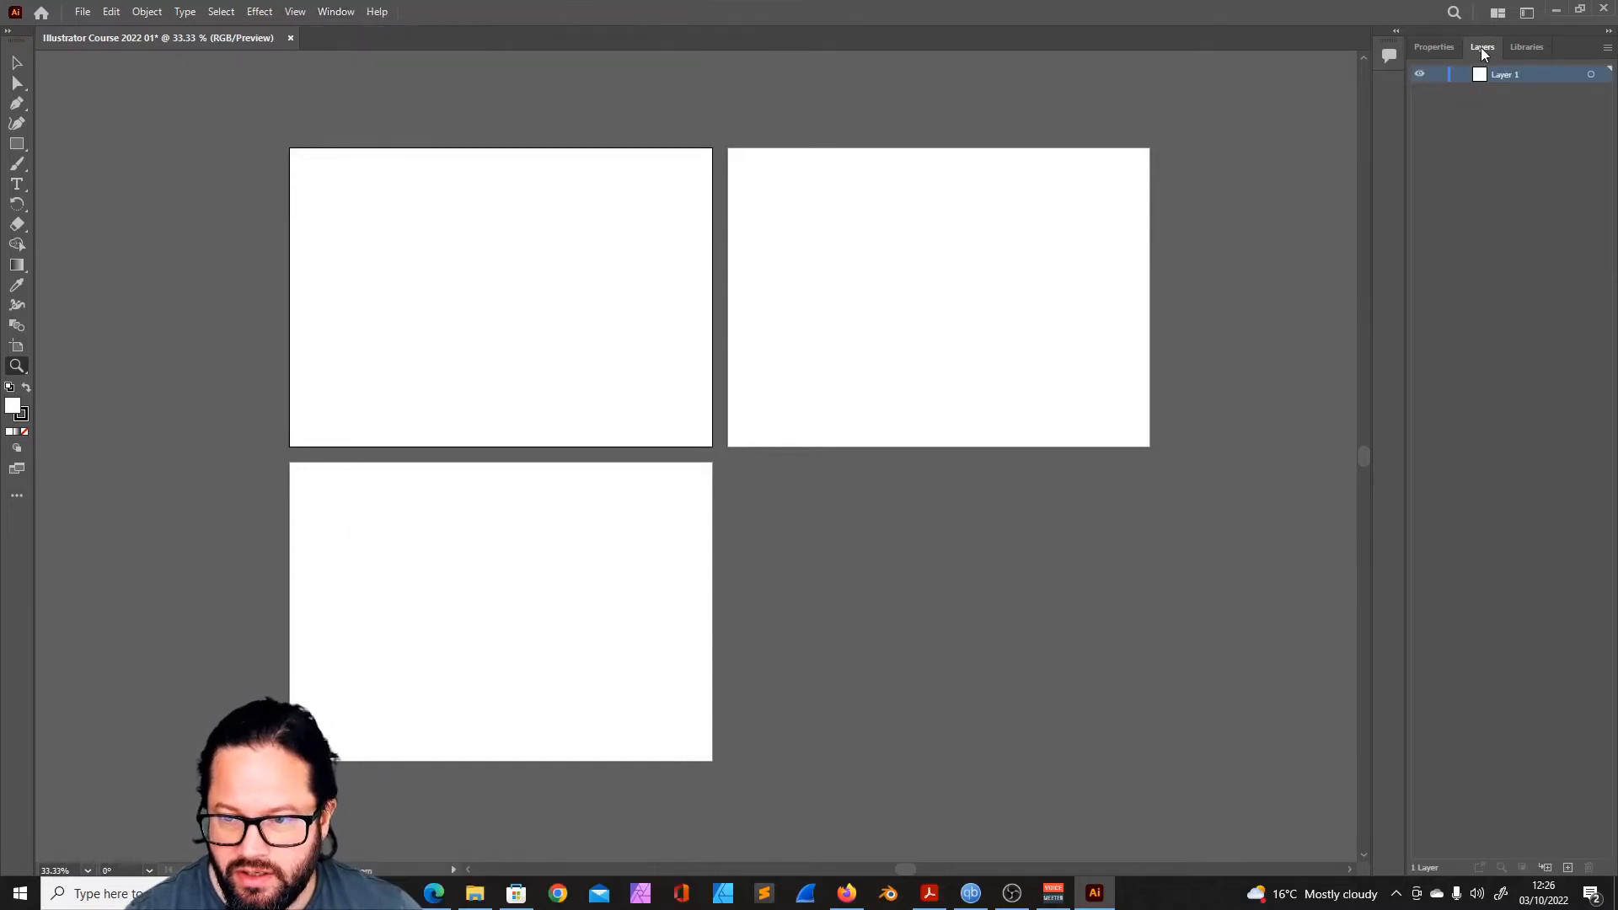
{"action": "left_click", "coordinate": [325, 12]}
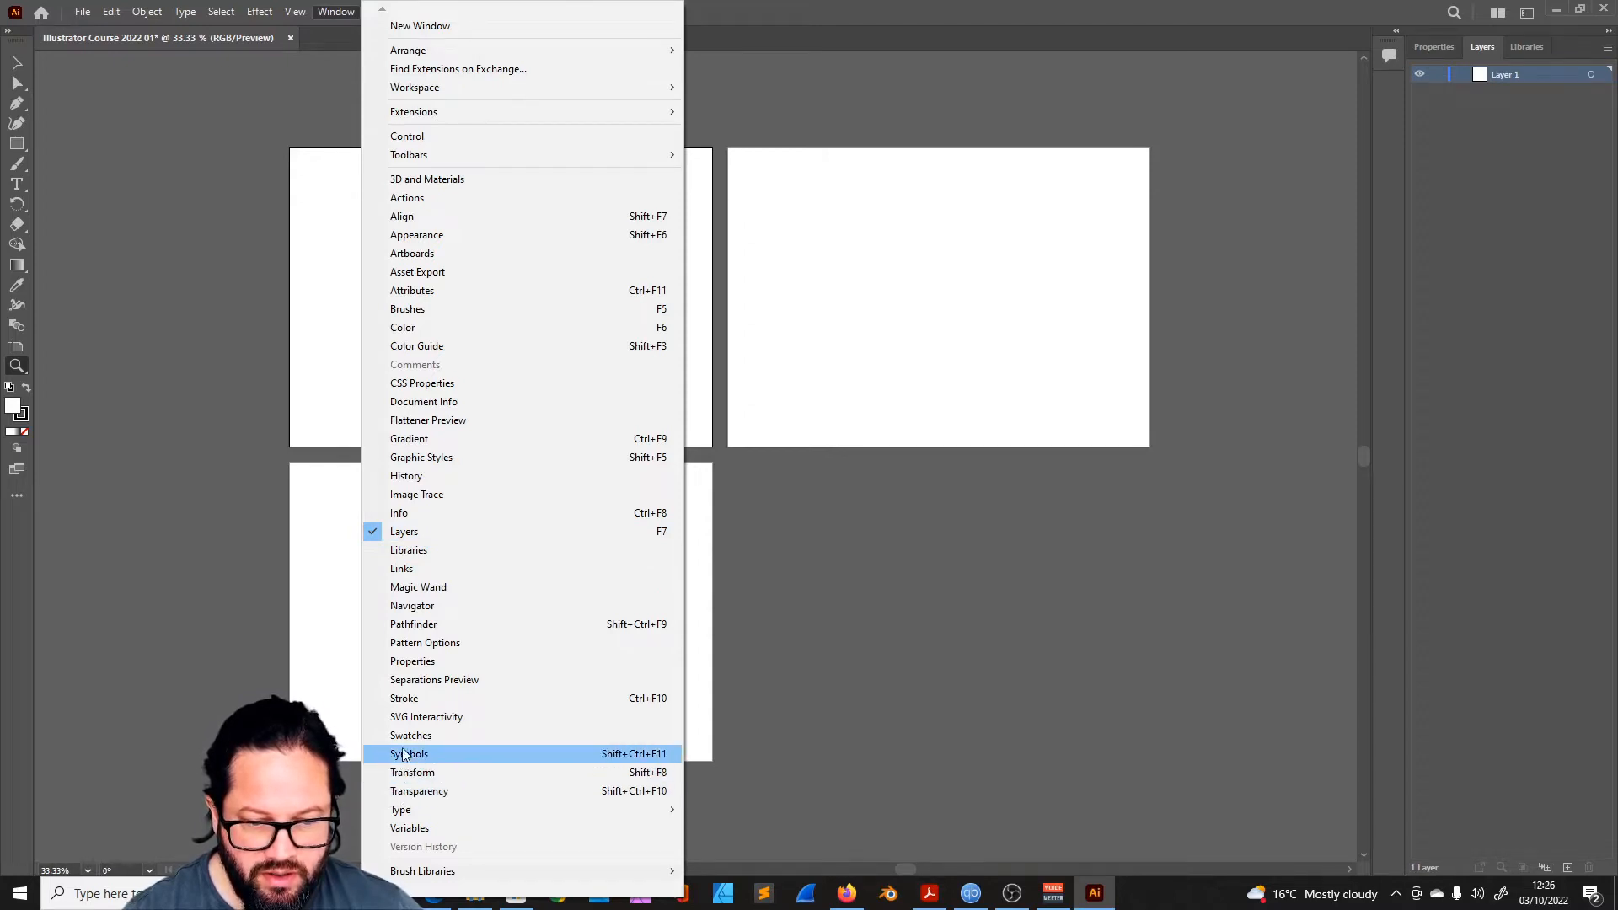
{"action": "left_click", "coordinate": [409, 662]}
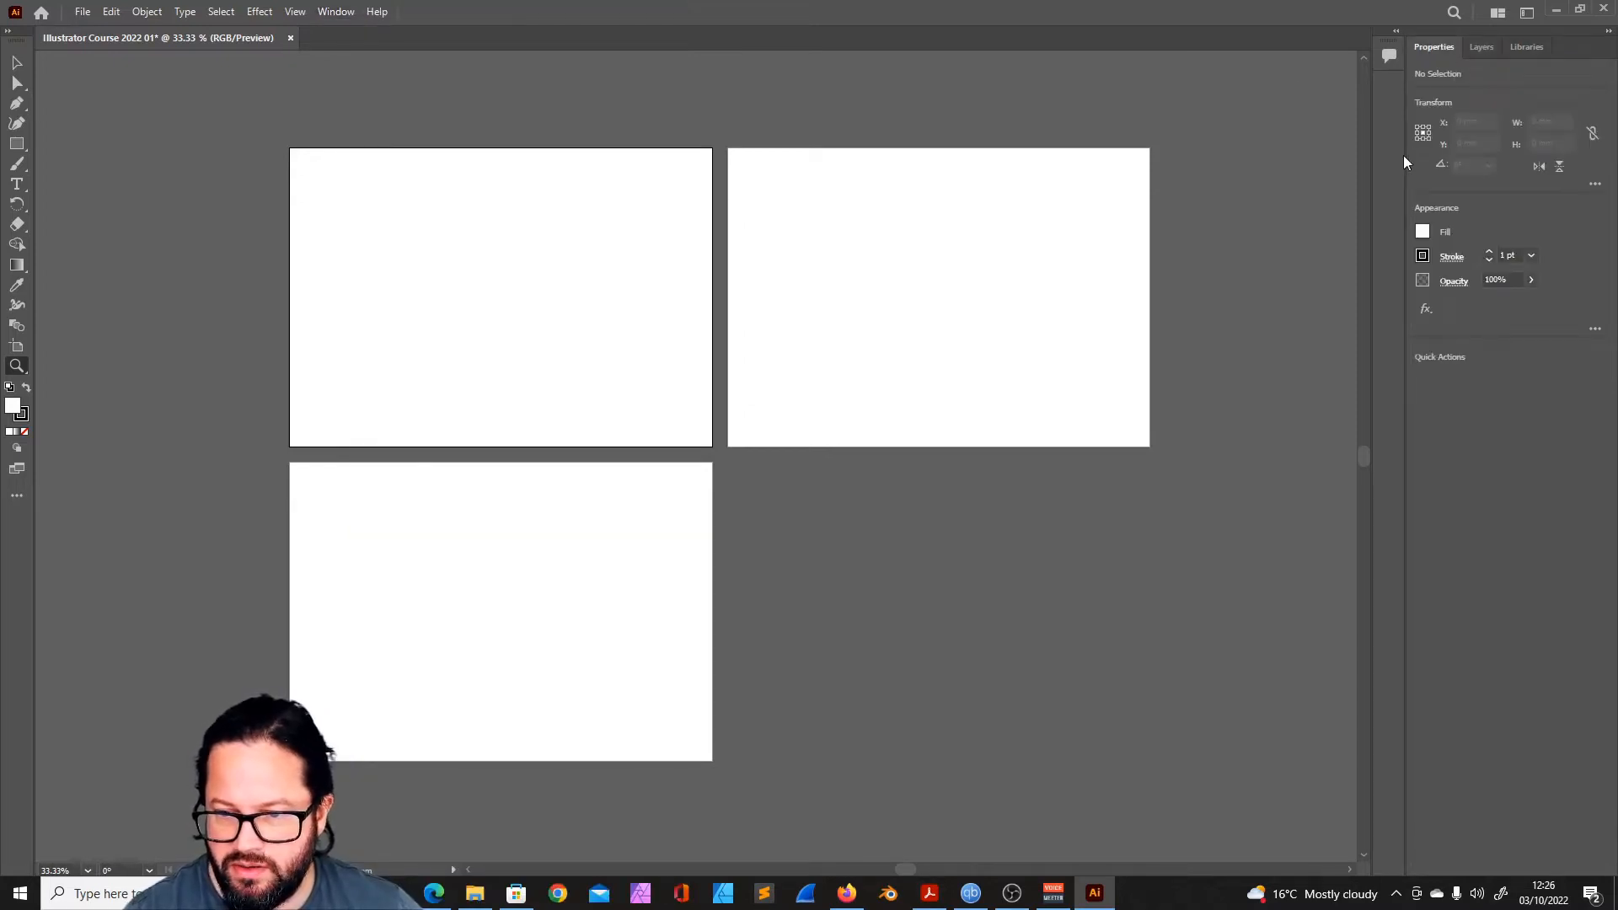
- Widen the collapsed Comments dock to show panel labels, and display the Layers and Libraries panels
{"action": "left_click_drag", "start_coordinate": [1375, 257], "coordinate": [1242, 263]}
{"action": "left_click", "coordinate": [1478, 53]}
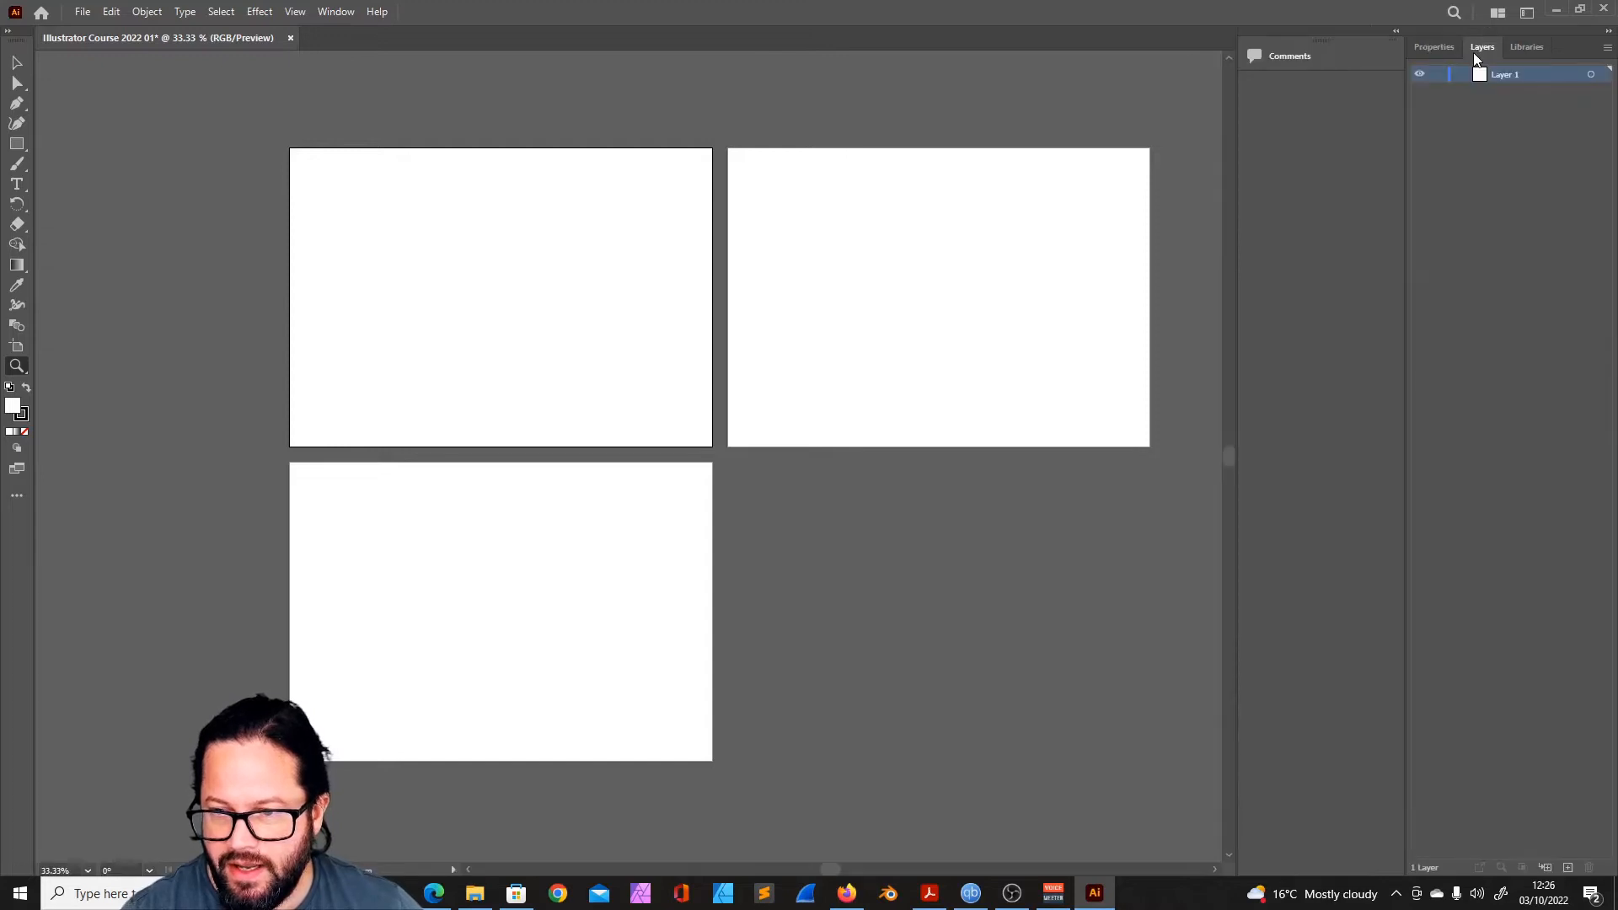
{"action": "left_click", "coordinate": [1531, 49]}
{"action": "left_click", "coordinate": [335, 11]}
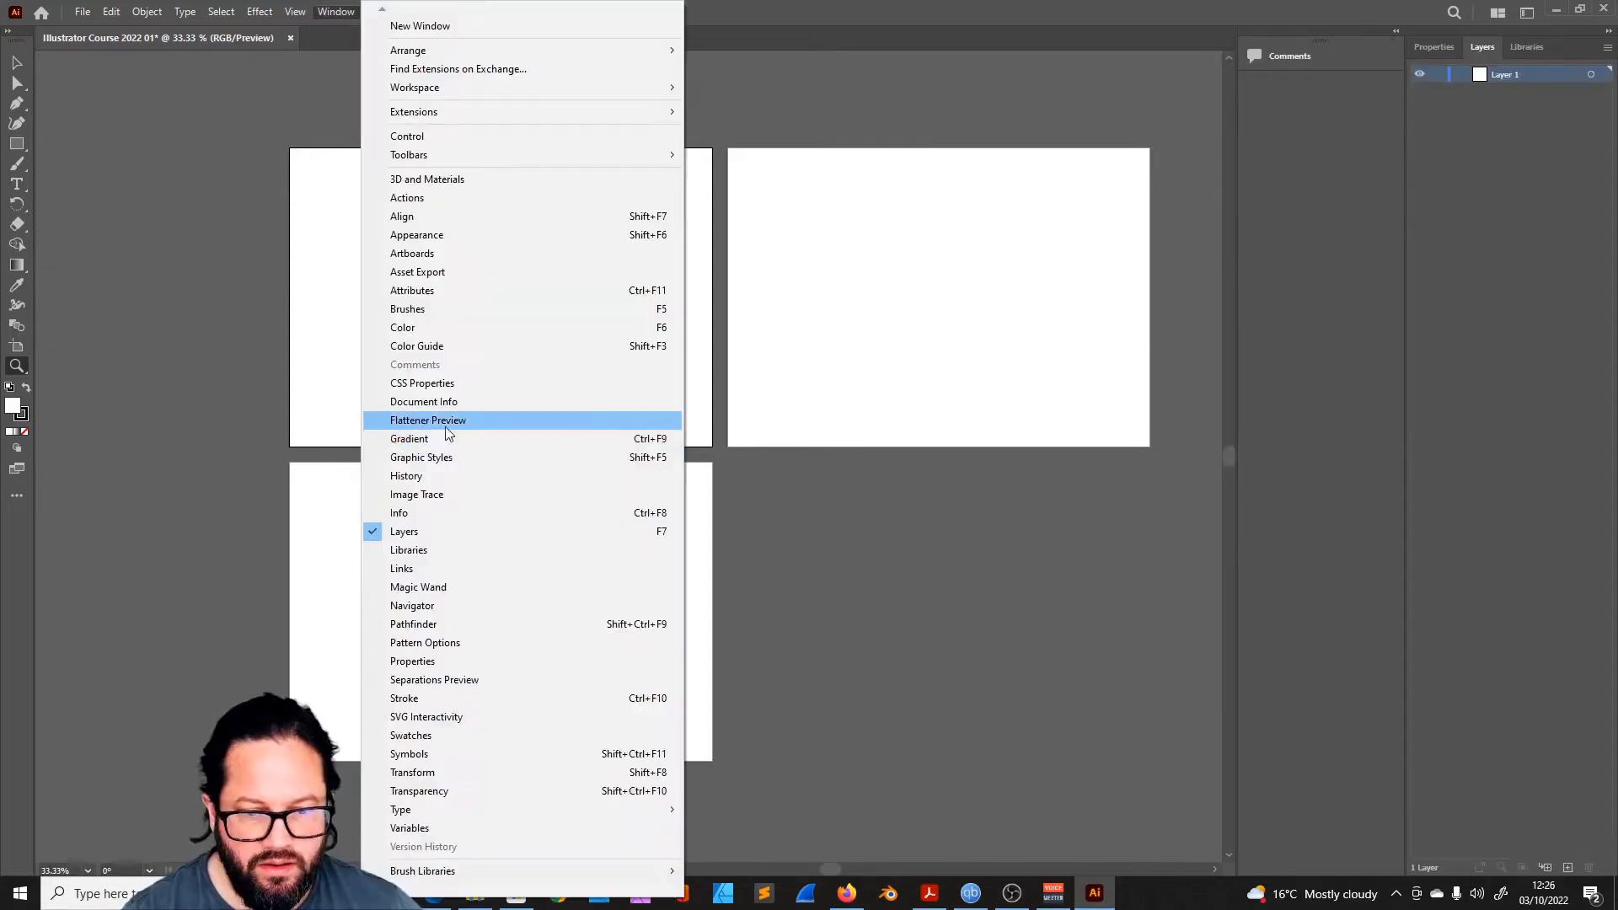
{"action": "left_click", "coordinate": [394, 290]}
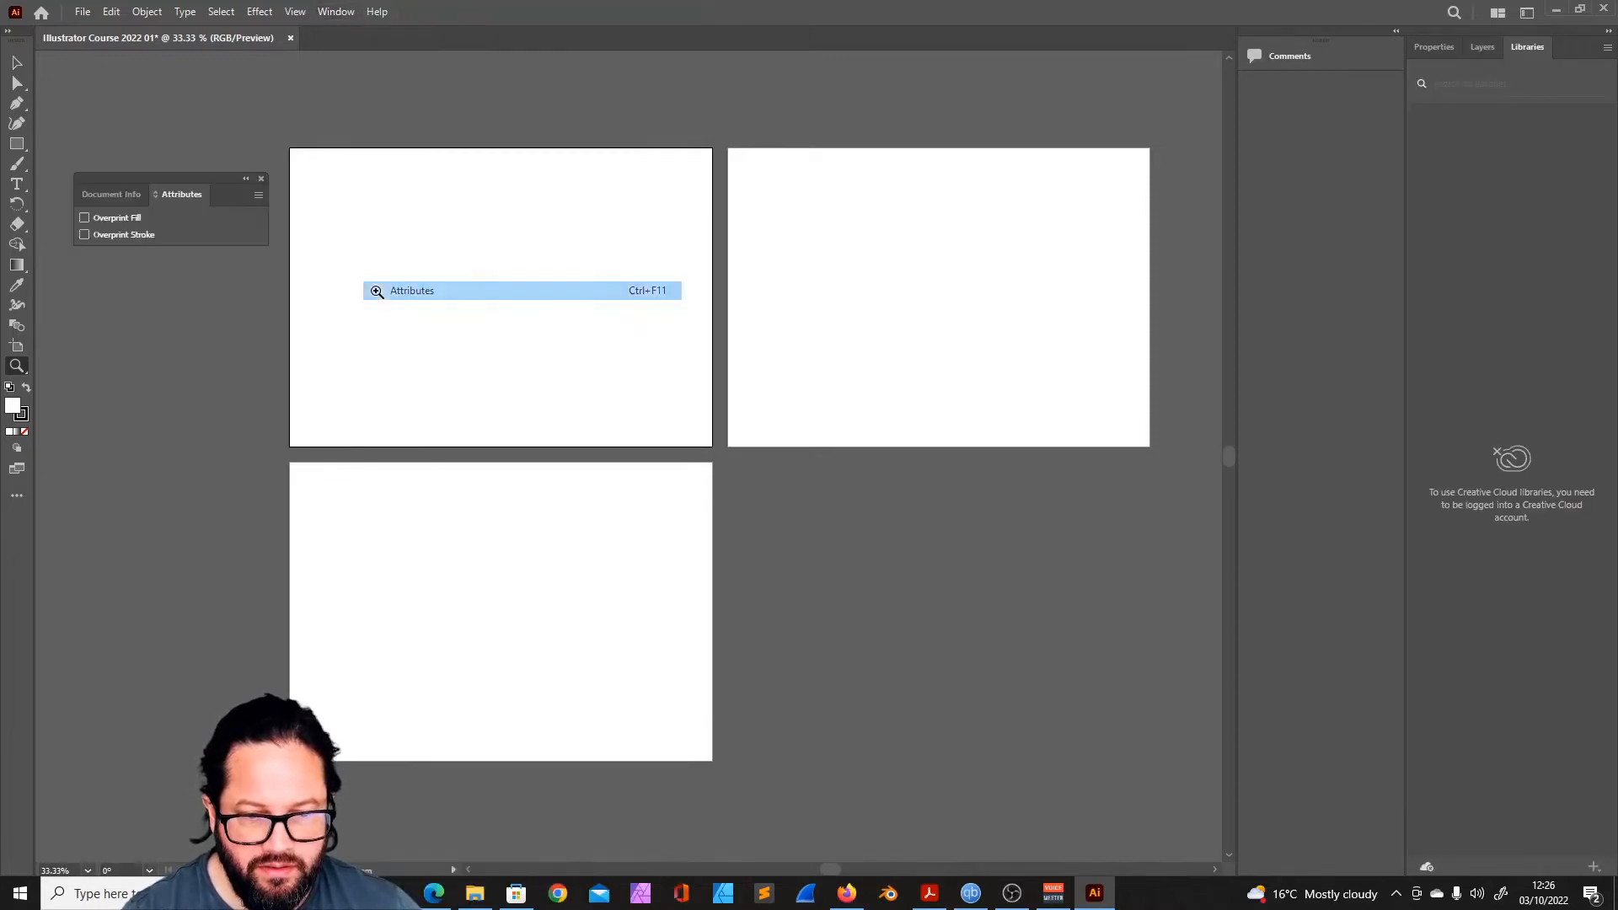
{"action": "left_click", "coordinate": [262, 179]}
- Open the Actions and Artboards panel groups and dock them below Comments as separate collapsed groups
{"action": "left_click", "coordinate": [336, 11]}
{"action": "left_click", "coordinate": [455, 197]}
{"action": "left_click_drag", "start_coordinate": [194, 414], "coordinate": [1302, 93]}
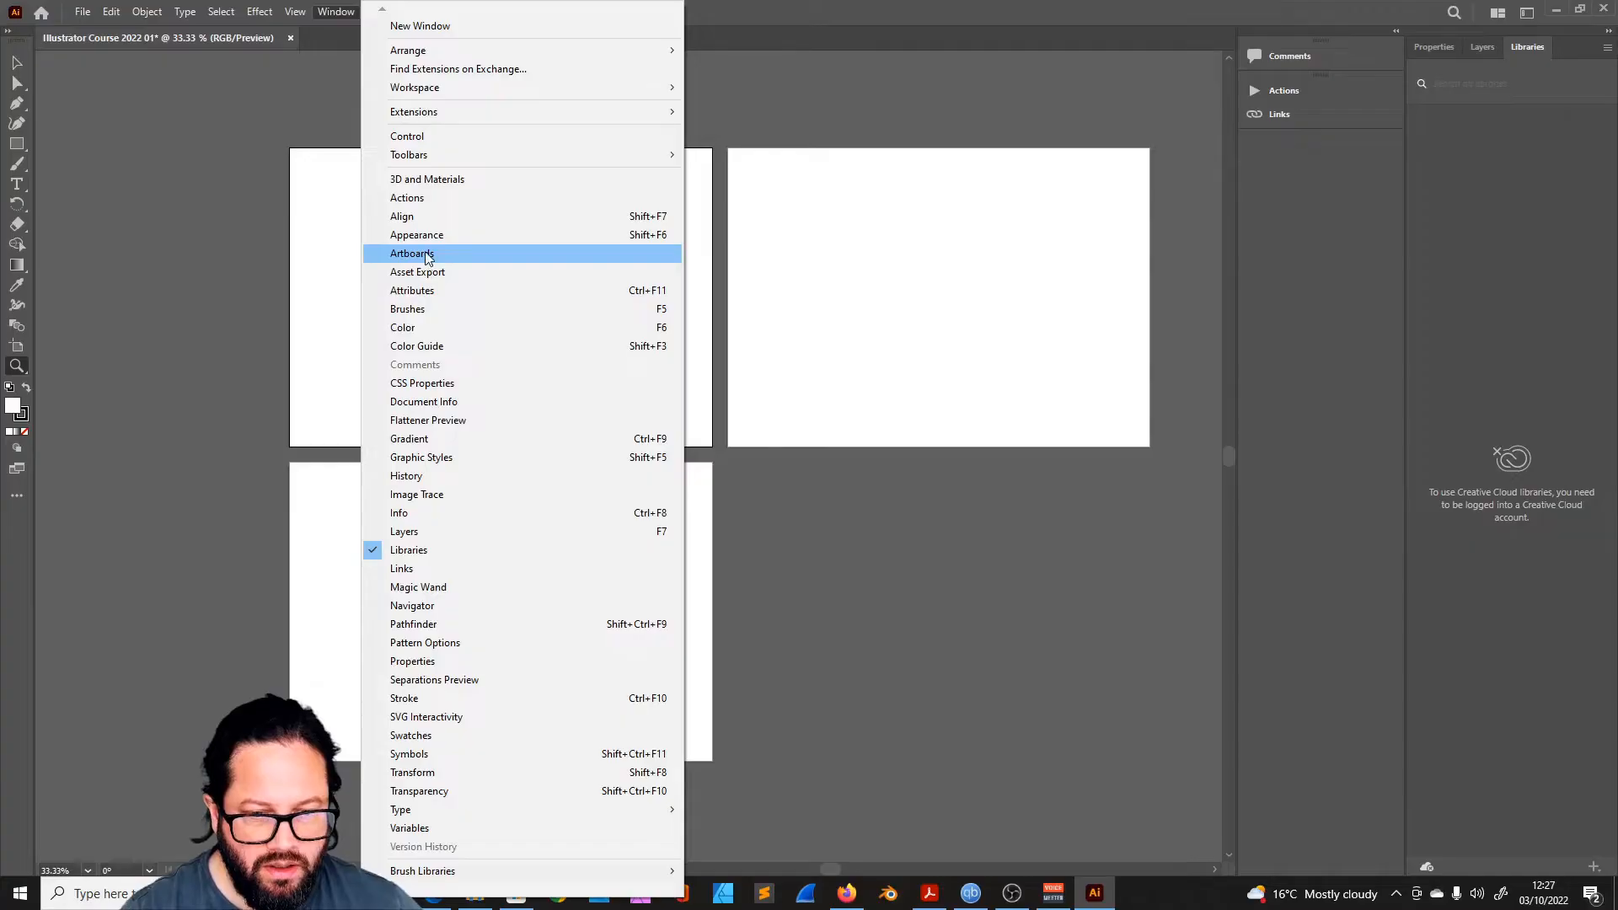
{"action": "left_click", "coordinate": [427, 253]}
{"action": "mouse_move", "coordinate": [906, 303]}
{"action": "left_mouse_down"}
{"action": "mouse_move", "coordinate": [1271, 185]}
{"action": "mouse_move", "coordinate": [1326, 148]}
{"action": "left_mouse_up"}
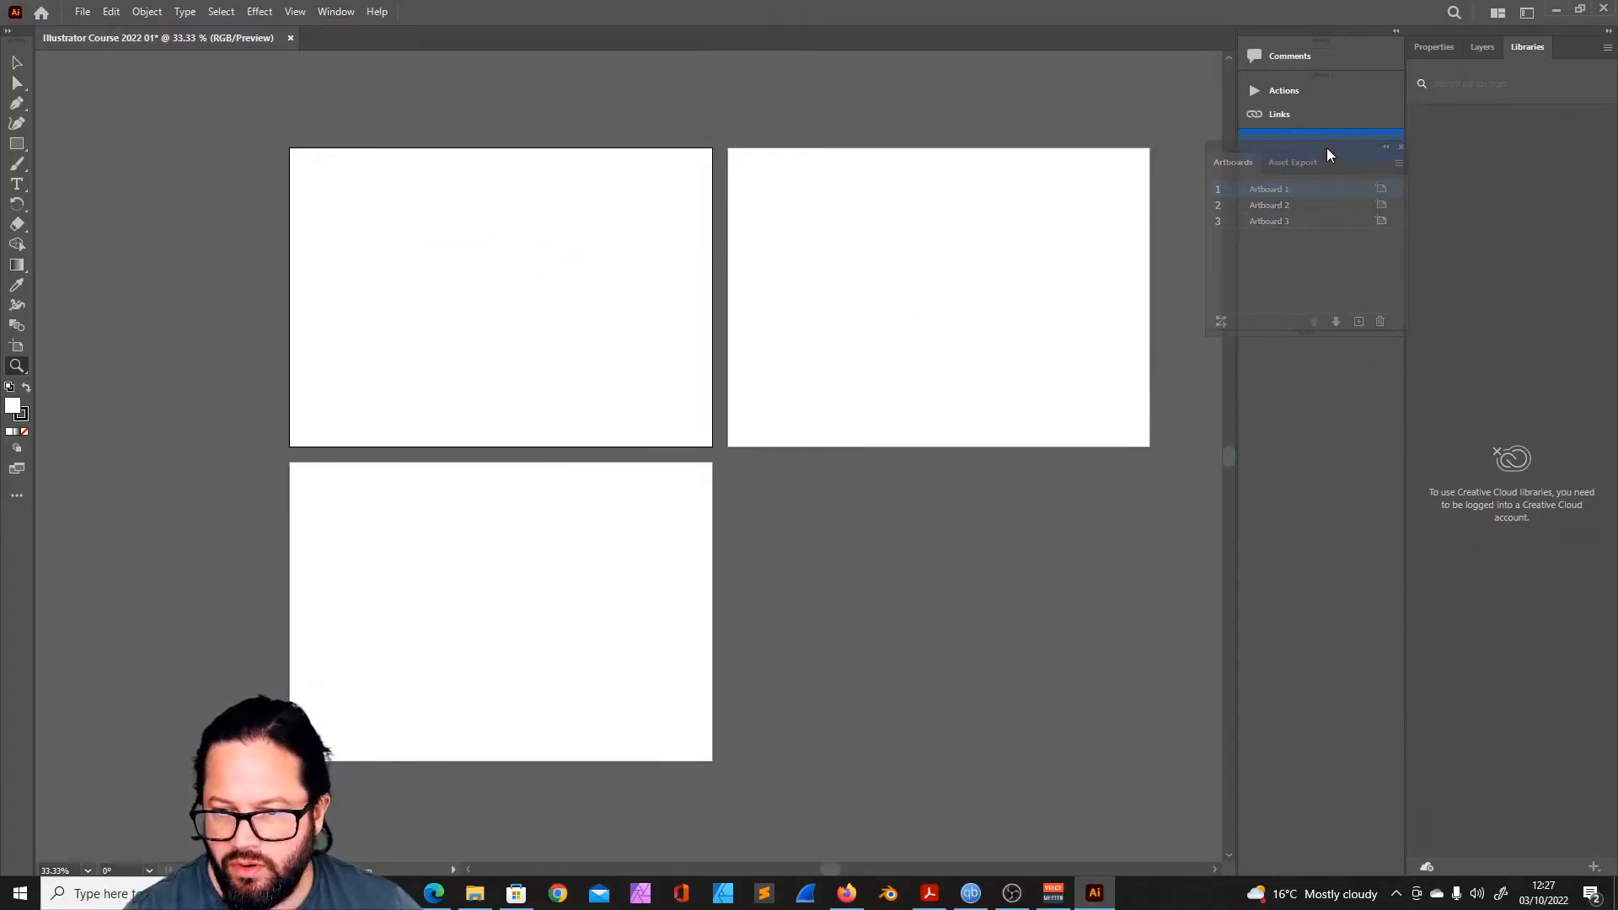
- Review the list of available panels and bring the Layers panel to the front
{"action": "left_click", "coordinate": [336, 11]}
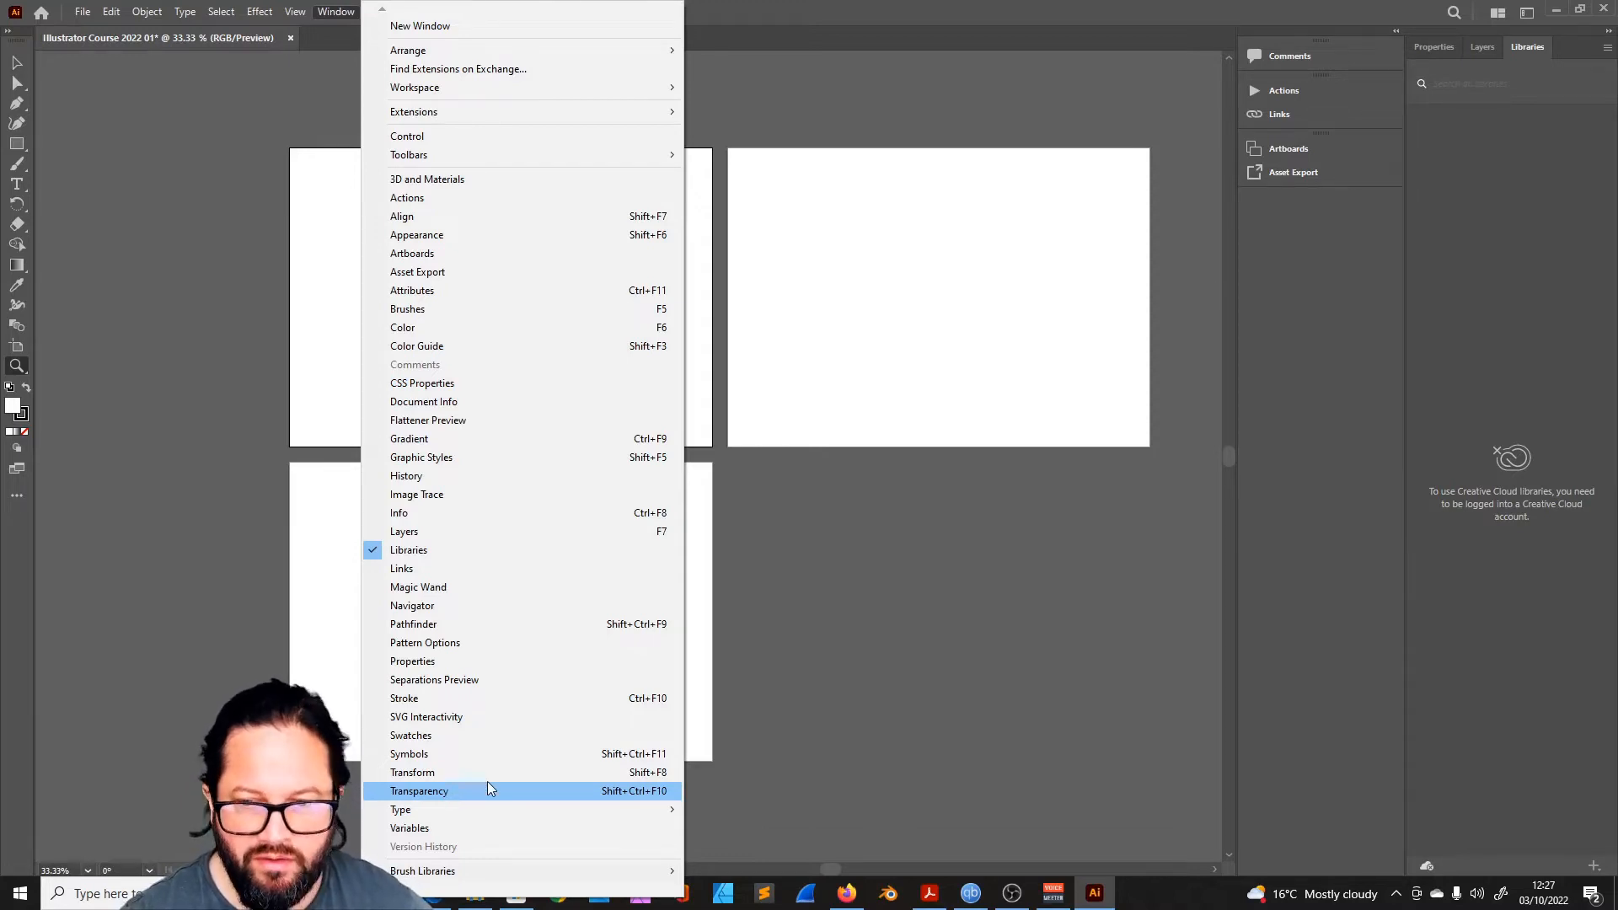
{"action": "left_click", "coordinate": [864, 544]}
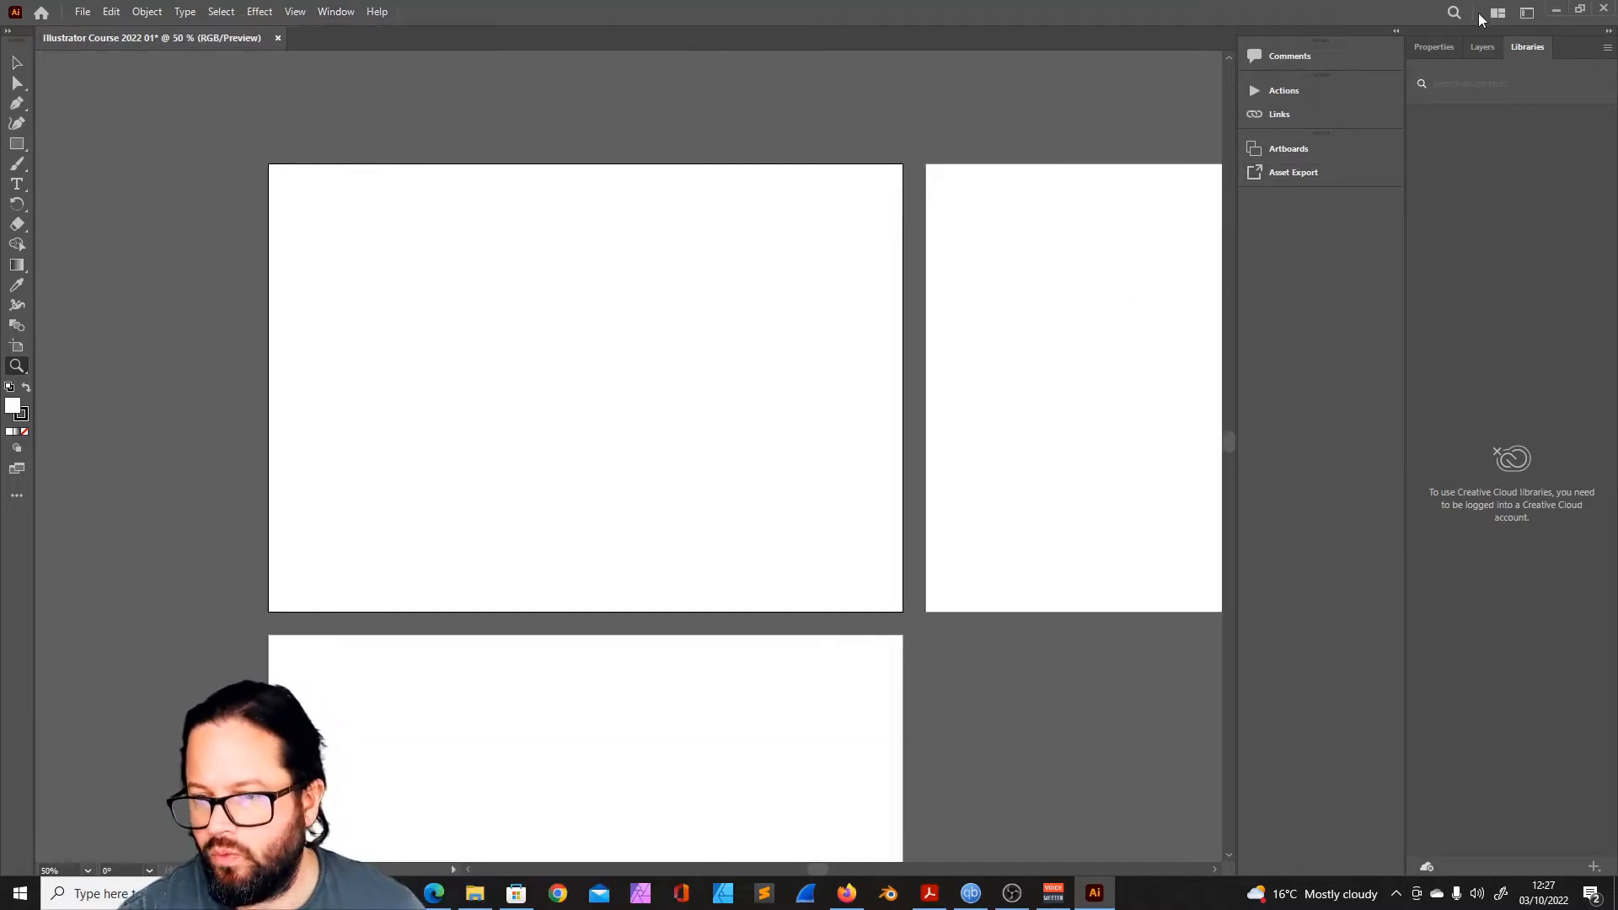
{"action": "left_click", "coordinate": [1480, 47]}
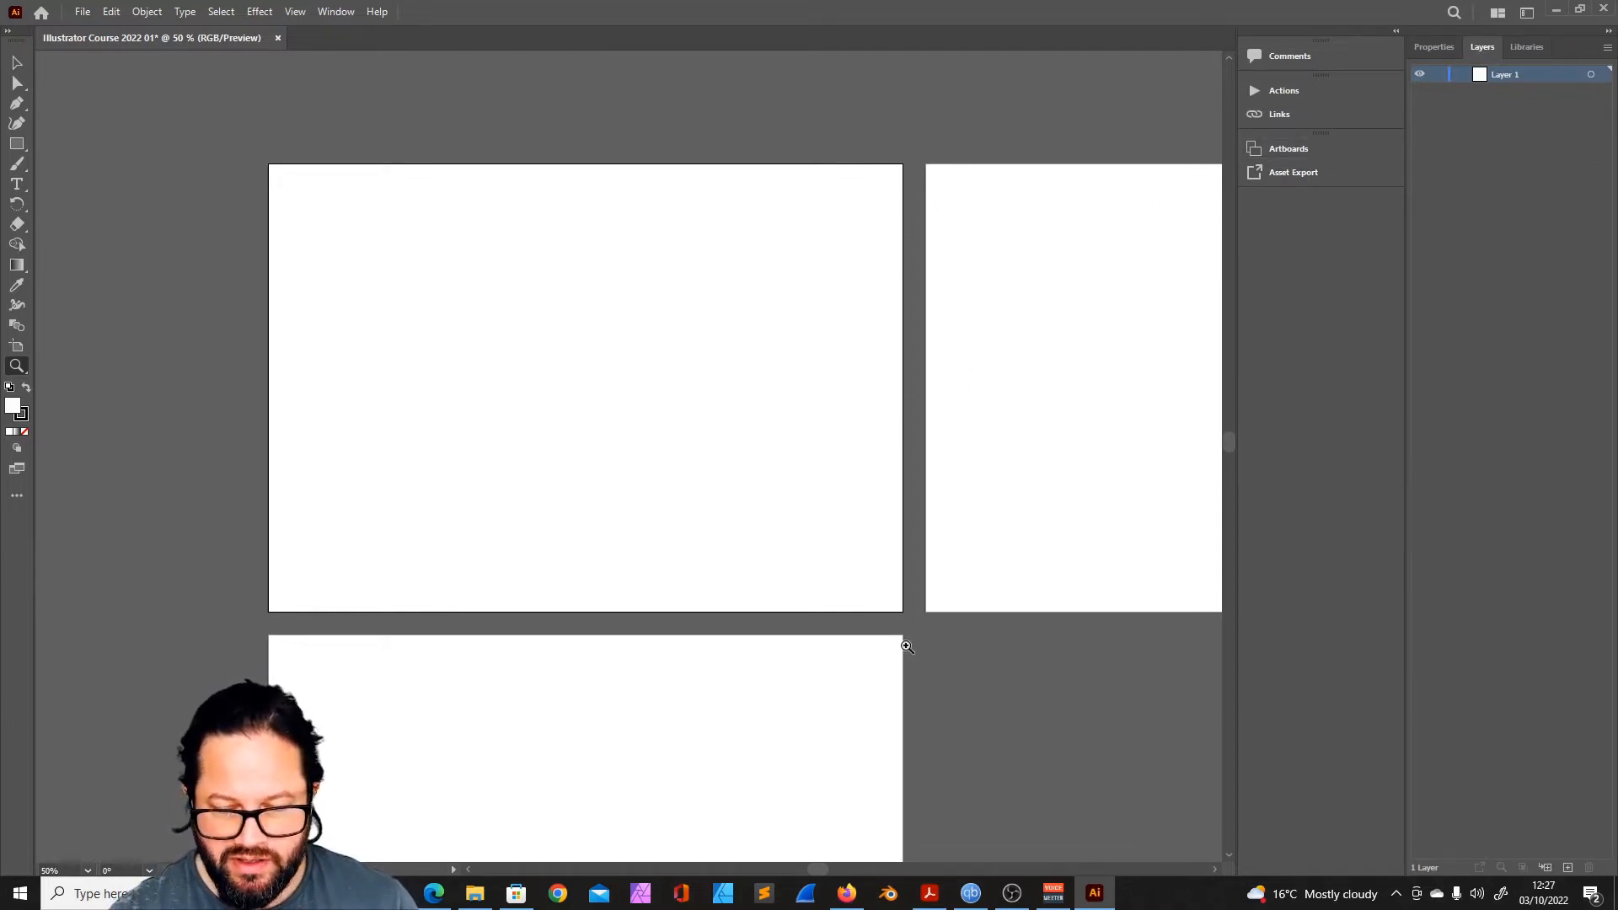
- Examine the full canvas extent around the three artboards, and return to a closer view of them
{"action": "left_click", "coordinate": [735, 446], "text": "alt"}
{"action": "left_click", "coordinate": [679, 445], "text": "alt"}
{"action": "left_click", "coordinate": [642, 460], "text": "alt"}
{"action": "left_click", "coordinate": [642, 460], "text": "alt"}
{"action": "left_click", "coordinate": [642, 460], "text": "alt"}
{"action": "left_click", "coordinate": [643, 459], "text": "alt"}
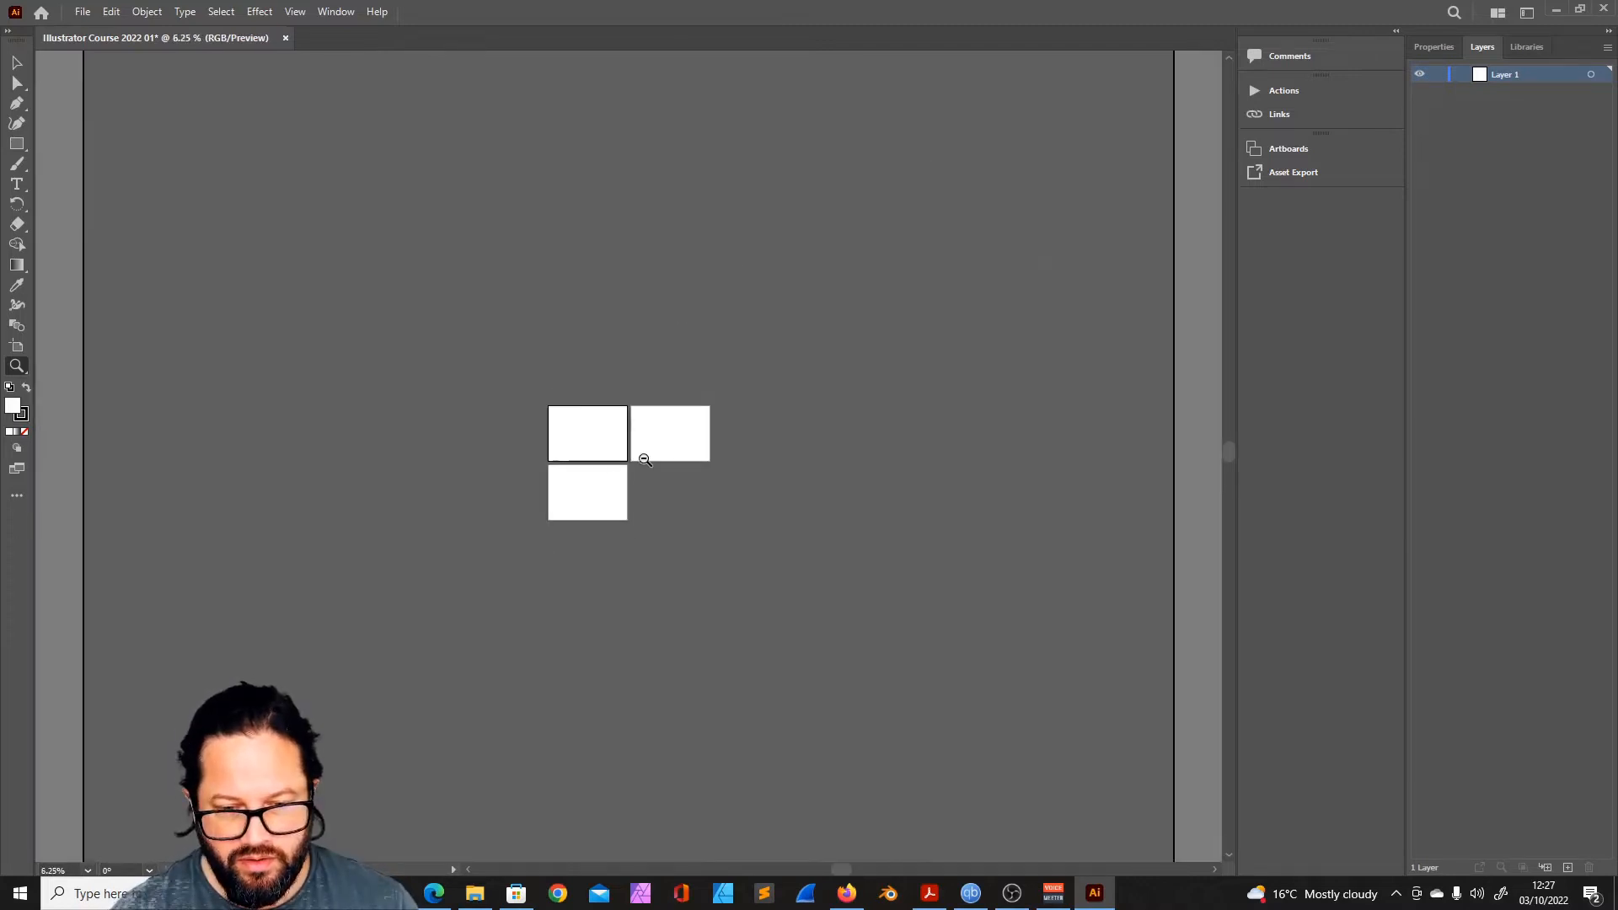
{"action": "left_click", "coordinate": [618, 451], "text": "alt"}
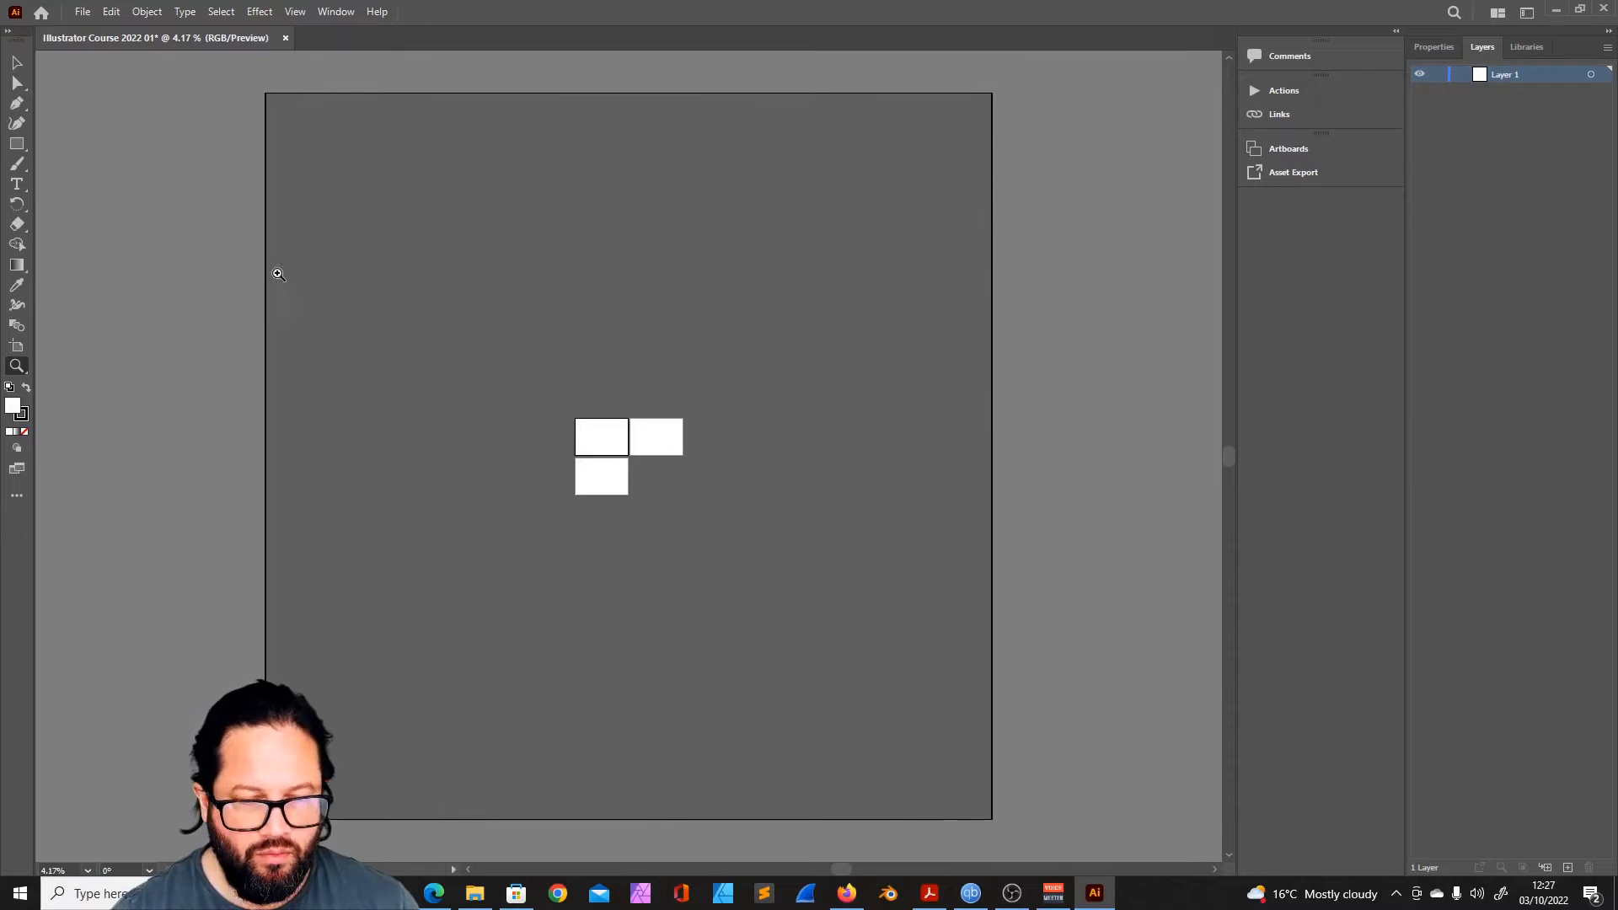
{"action": "left_click", "coordinate": [630, 463]}
{"action": "left_click", "coordinate": [622, 455]}
{"action": "left_click", "coordinate": [658, 452]}
{"action": "left_click", "coordinate": [658, 451]}
{"action": "left_click", "coordinate": [658, 451]}
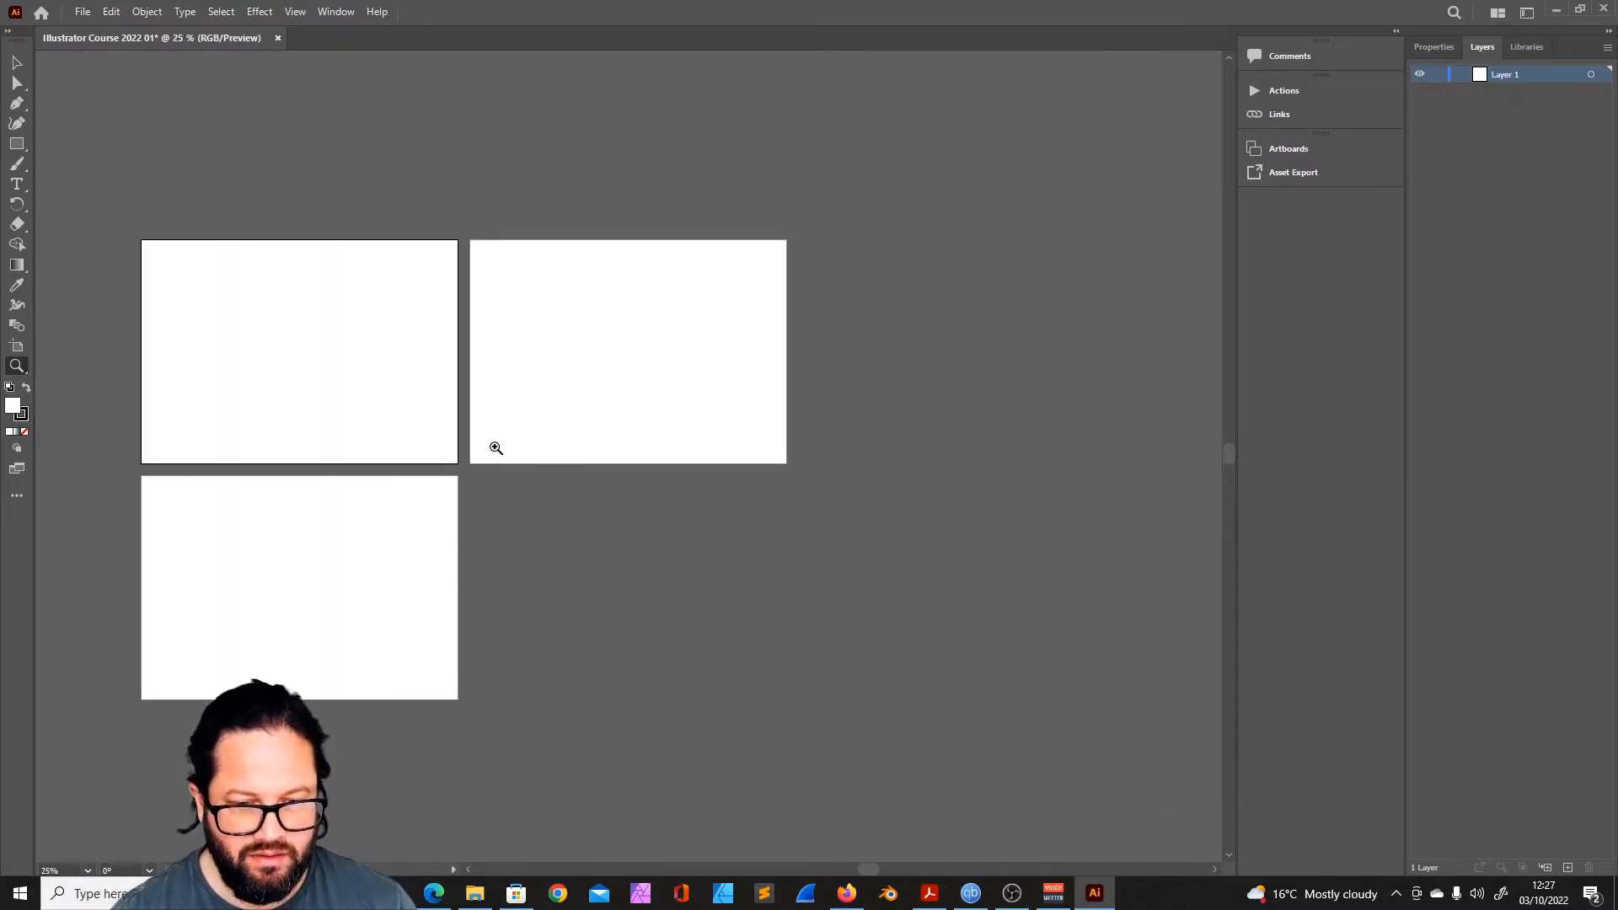
{"action": "left_click", "coordinate": [433, 452], "text": "alt"}
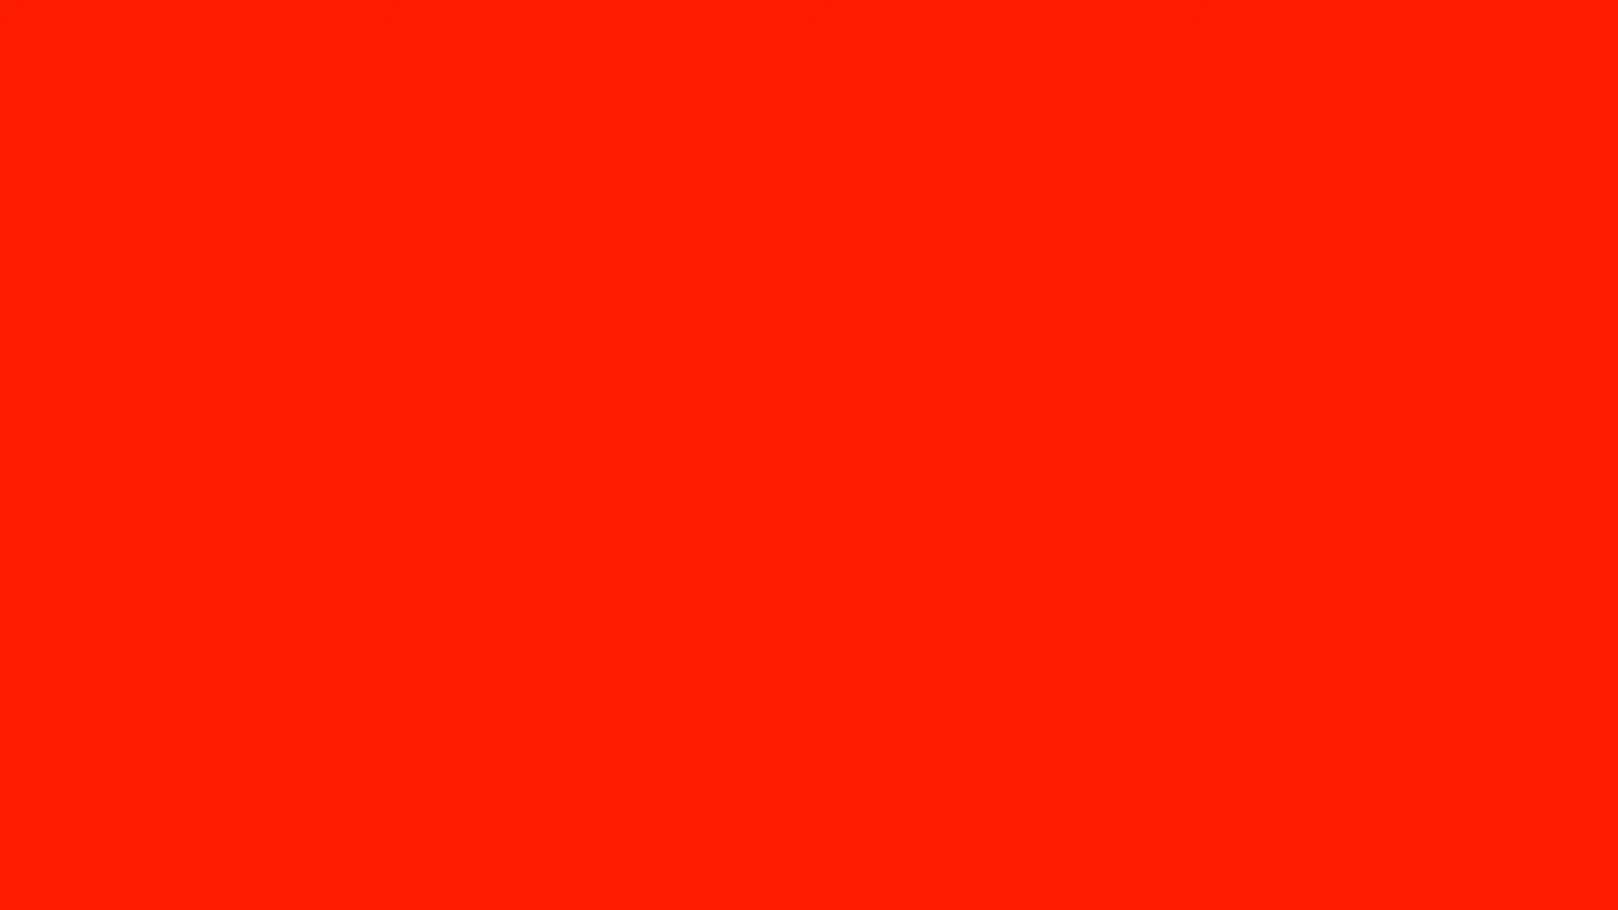
- Open the Brushes panel group and dock it with Swatches and Symbols below Asset Export
{"action": "left_click", "coordinate": [335, 11]}
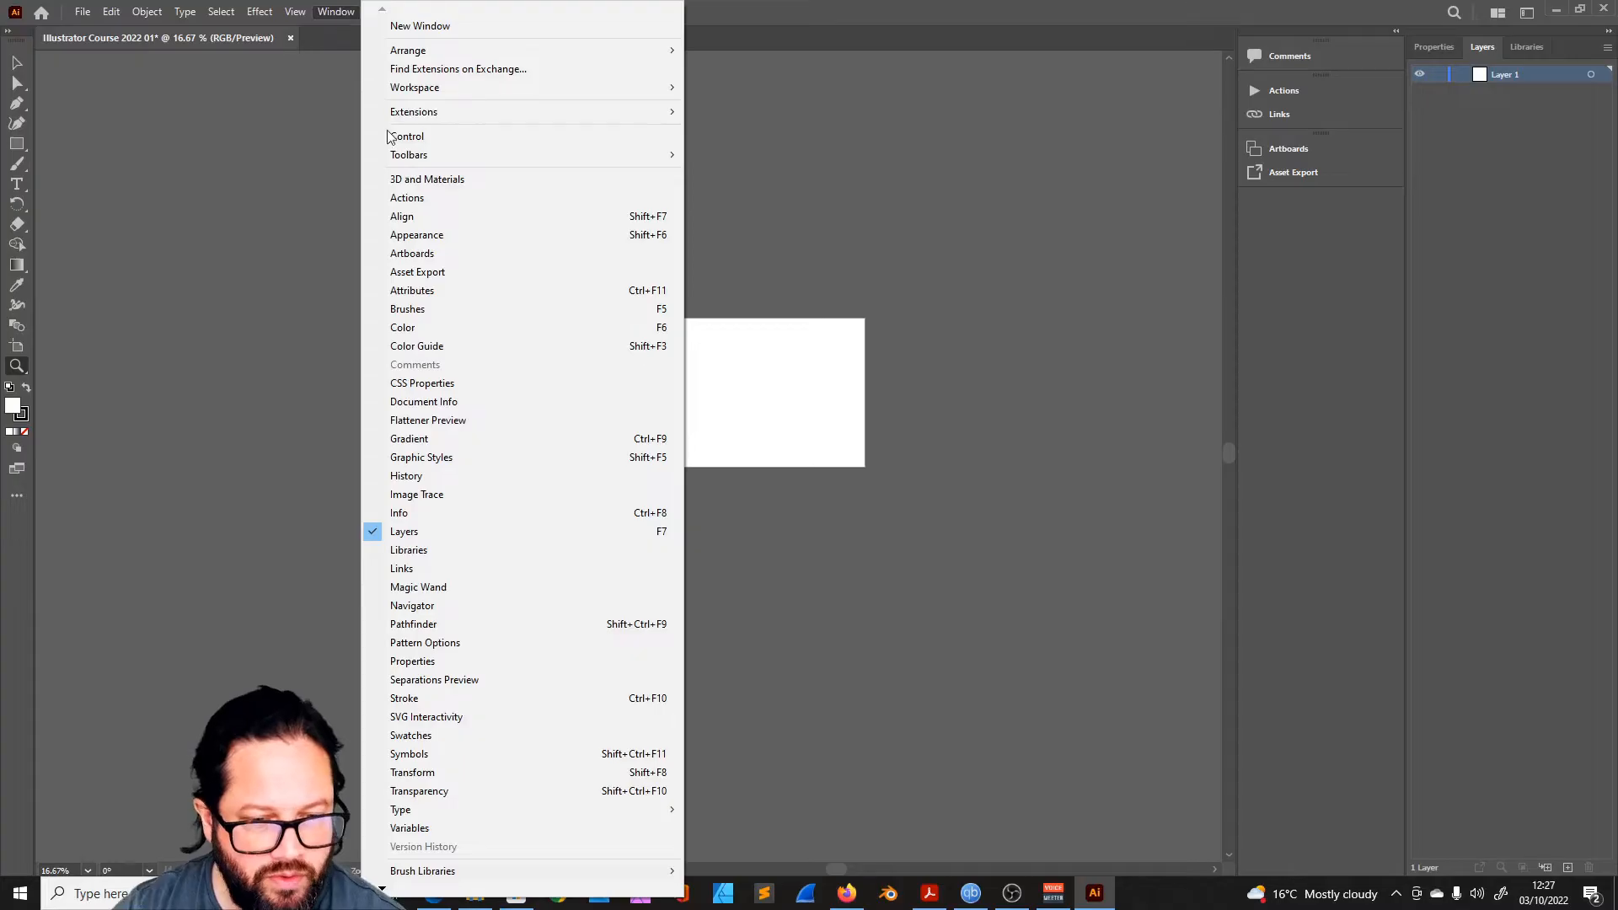
{"action": "left_click", "coordinate": [441, 310]}
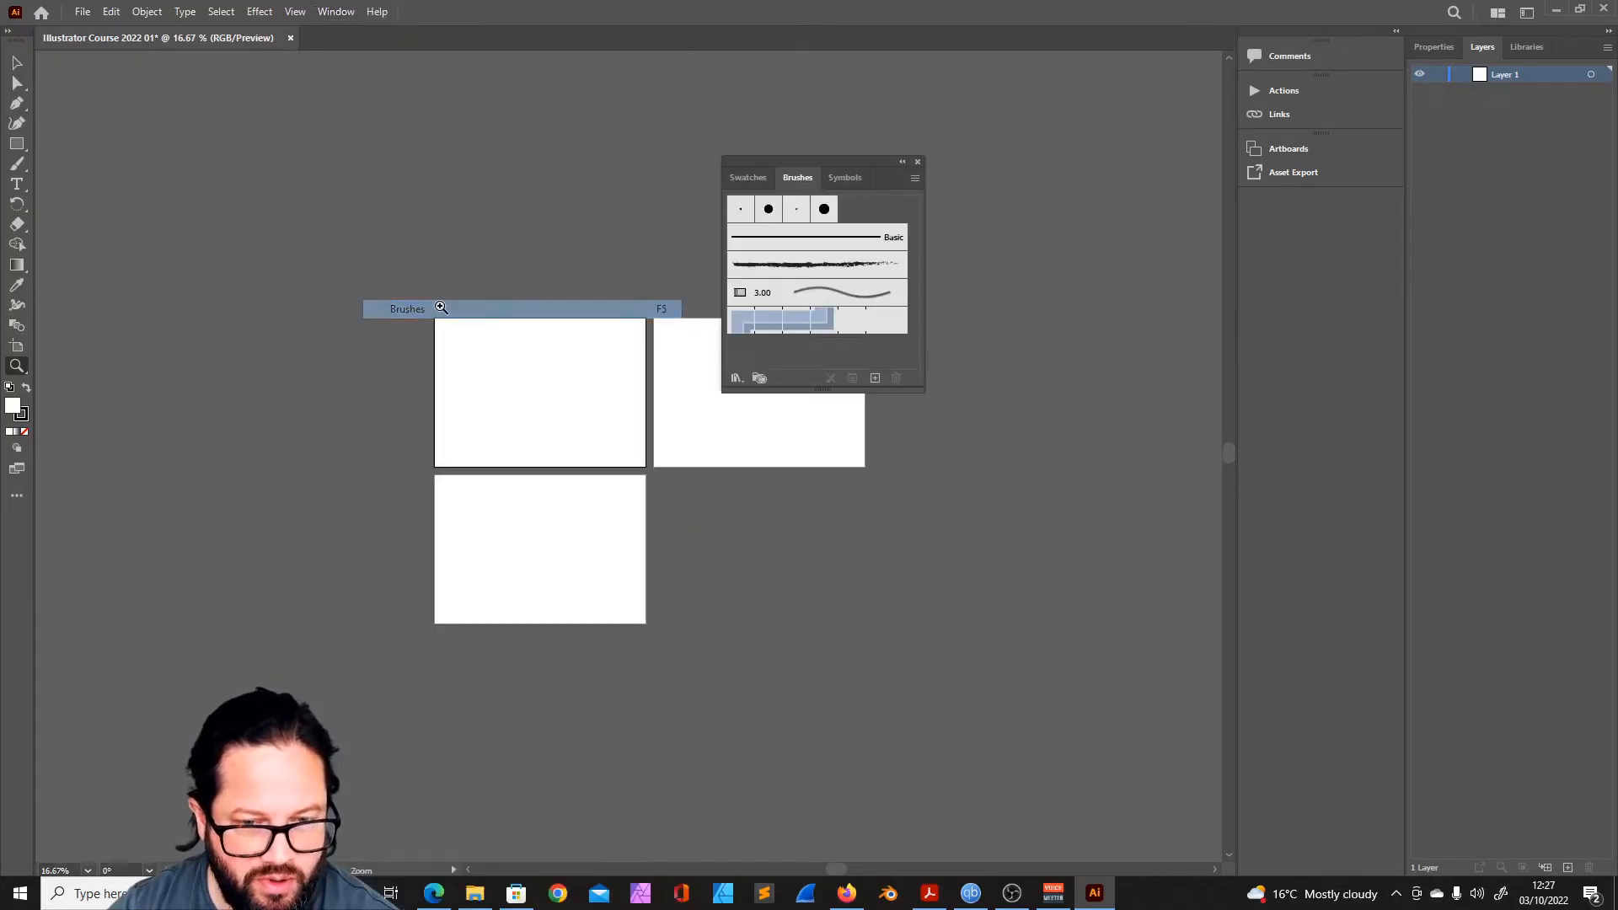
{"action": "left_click_drag", "start_coordinate": [805, 160], "coordinate": [1278, 215]}
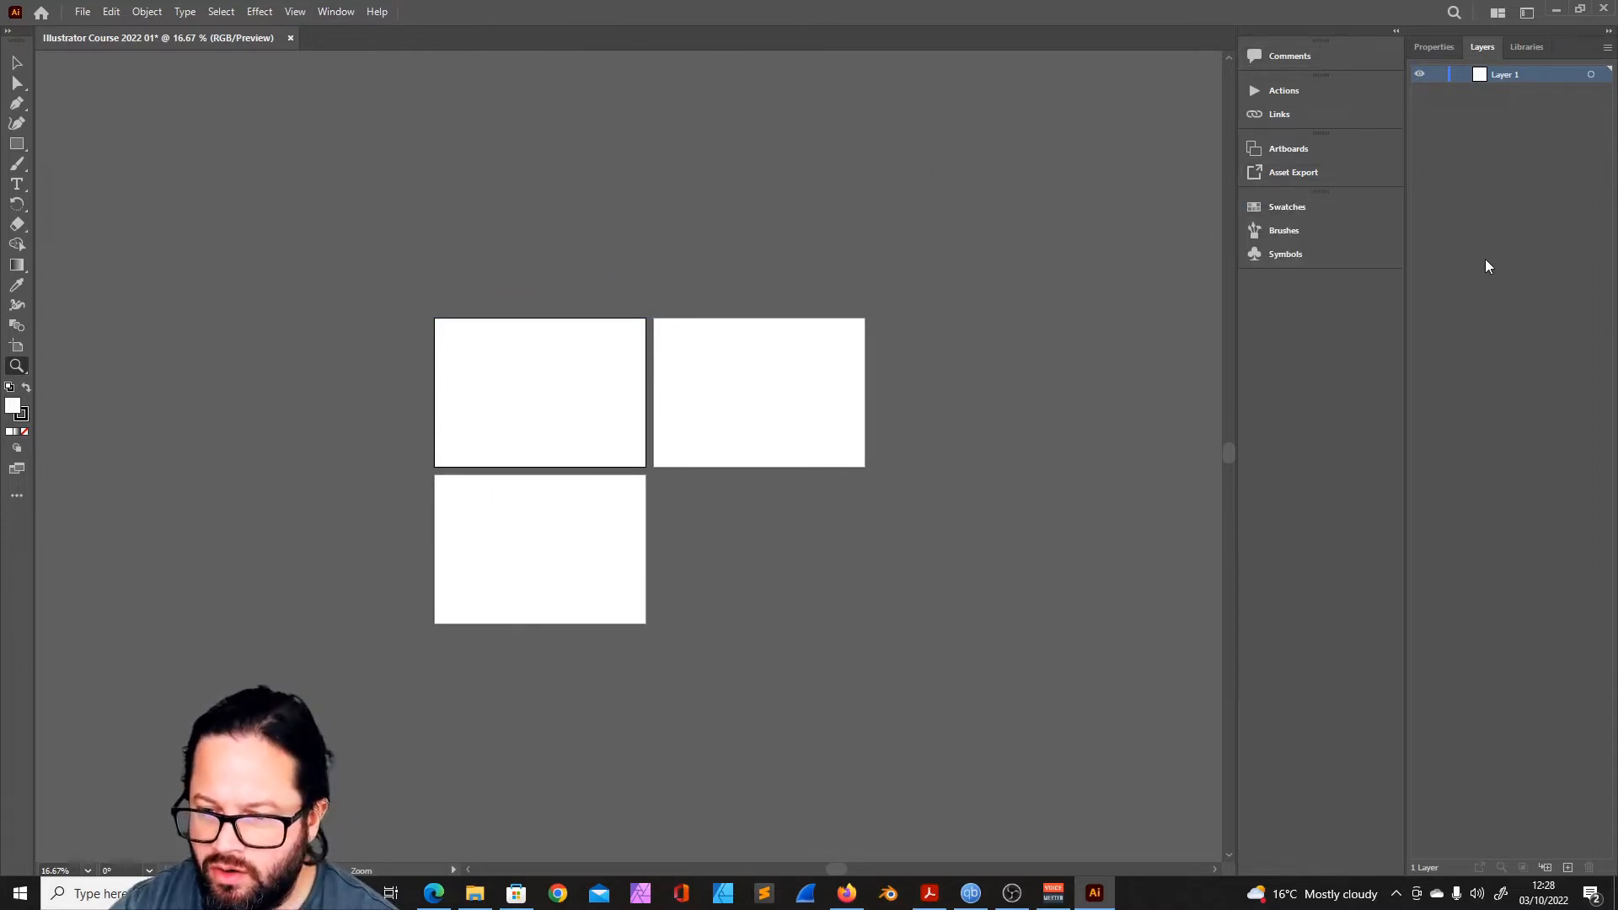
- View the Discover help window, close it, and look at the document arrangement layouts
{"action": "left_click", "coordinate": [1453, 12]}
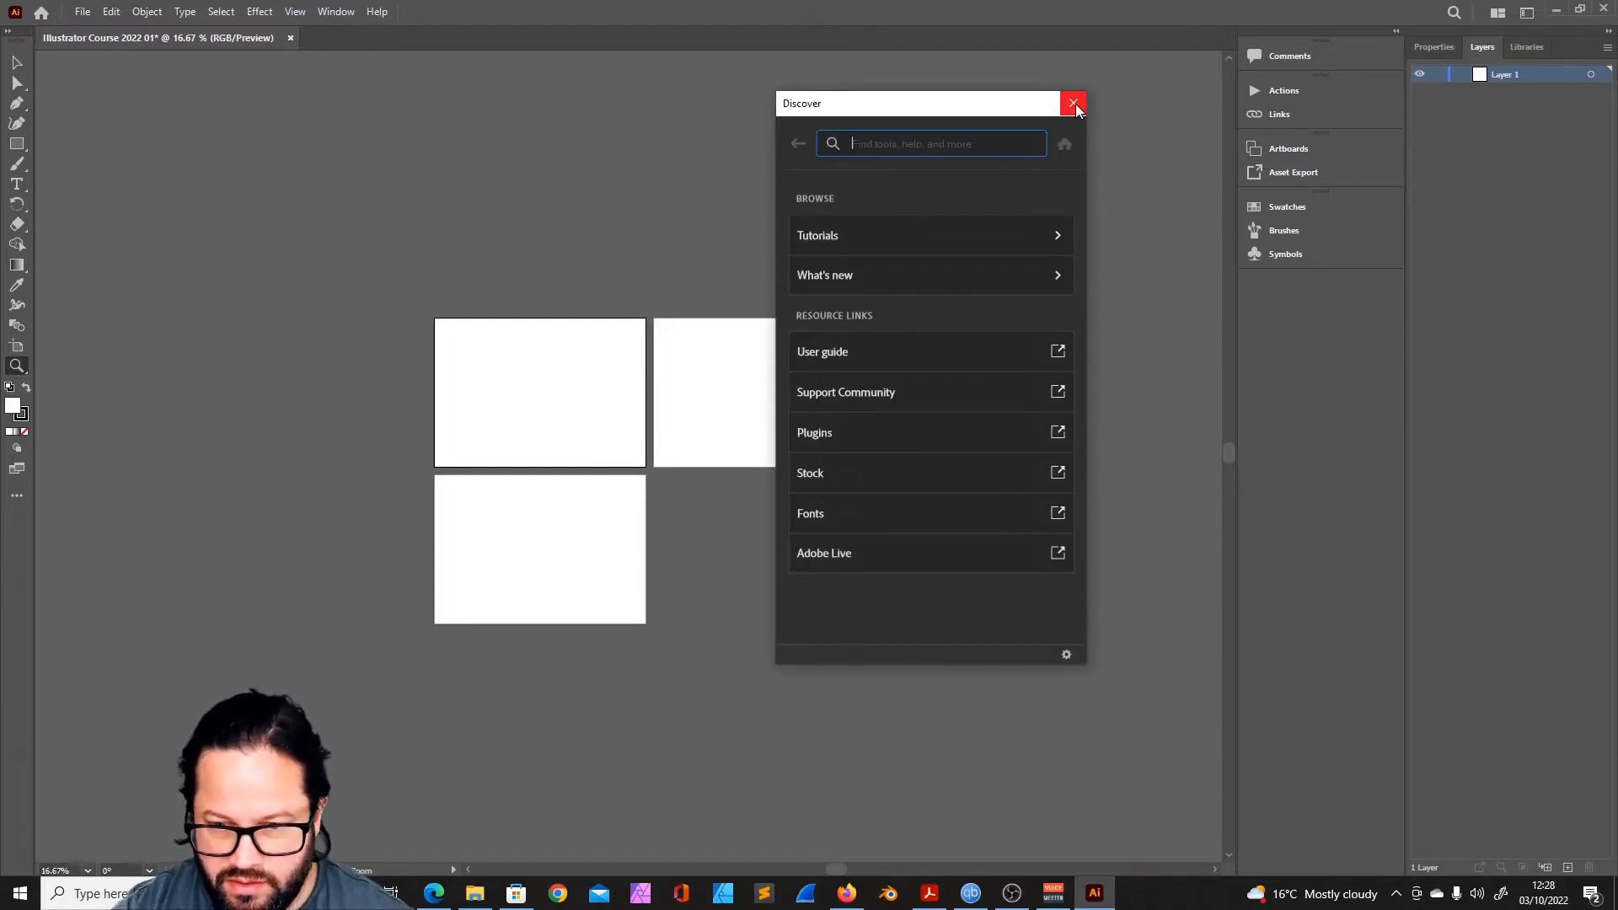
{"action": "left_click", "coordinate": [1074, 103]}
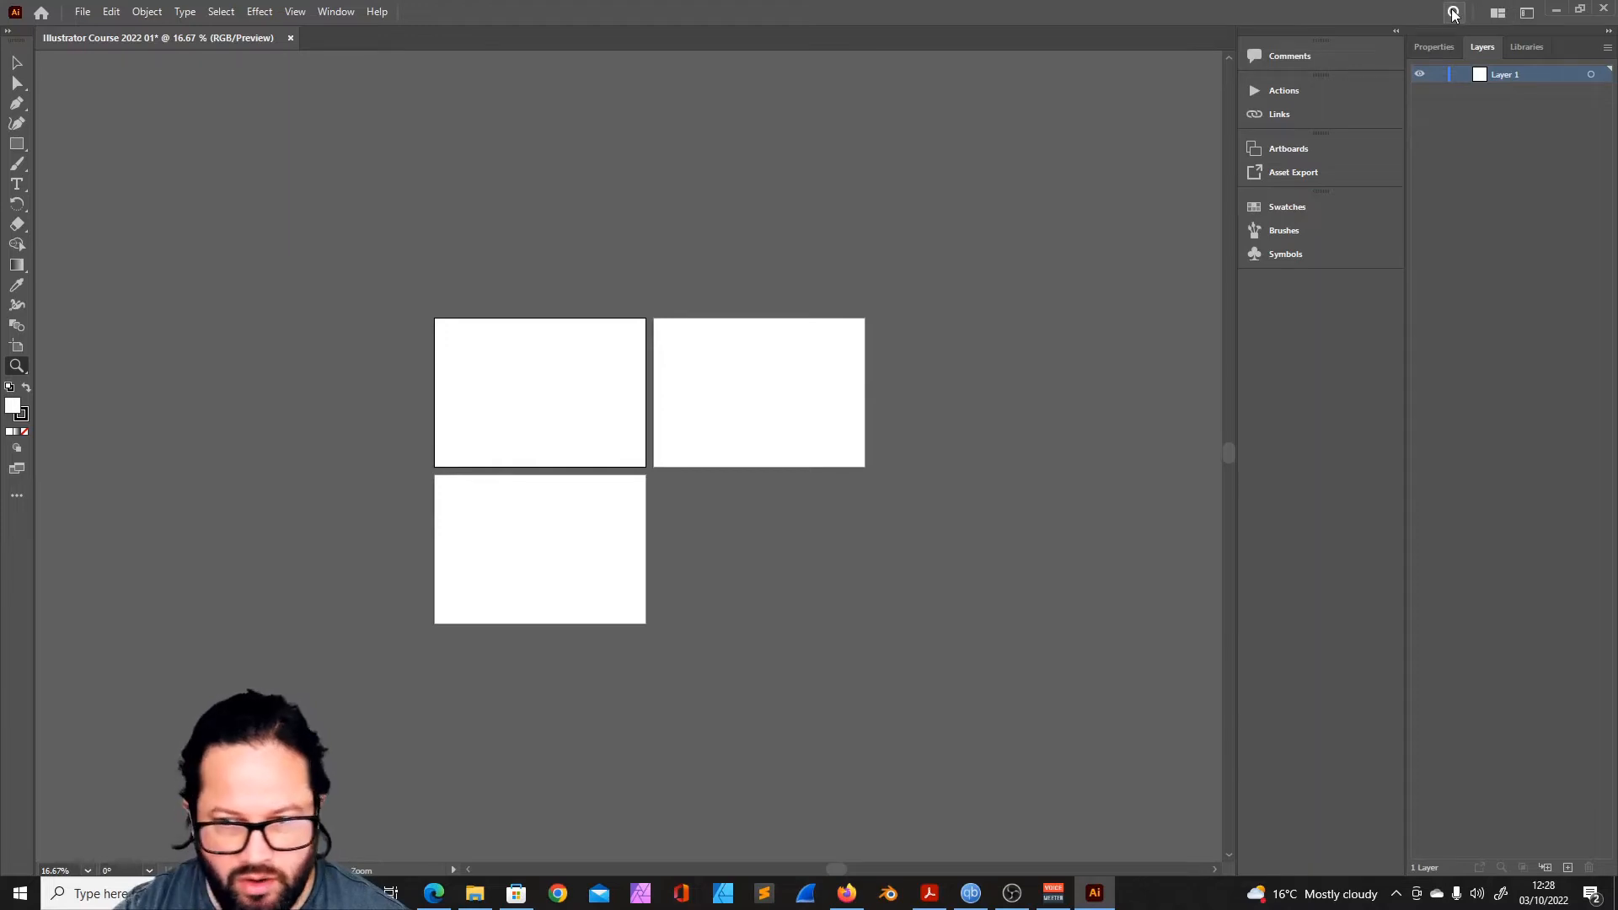
{"action": "left_click", "coordinate": [1497, 13]}
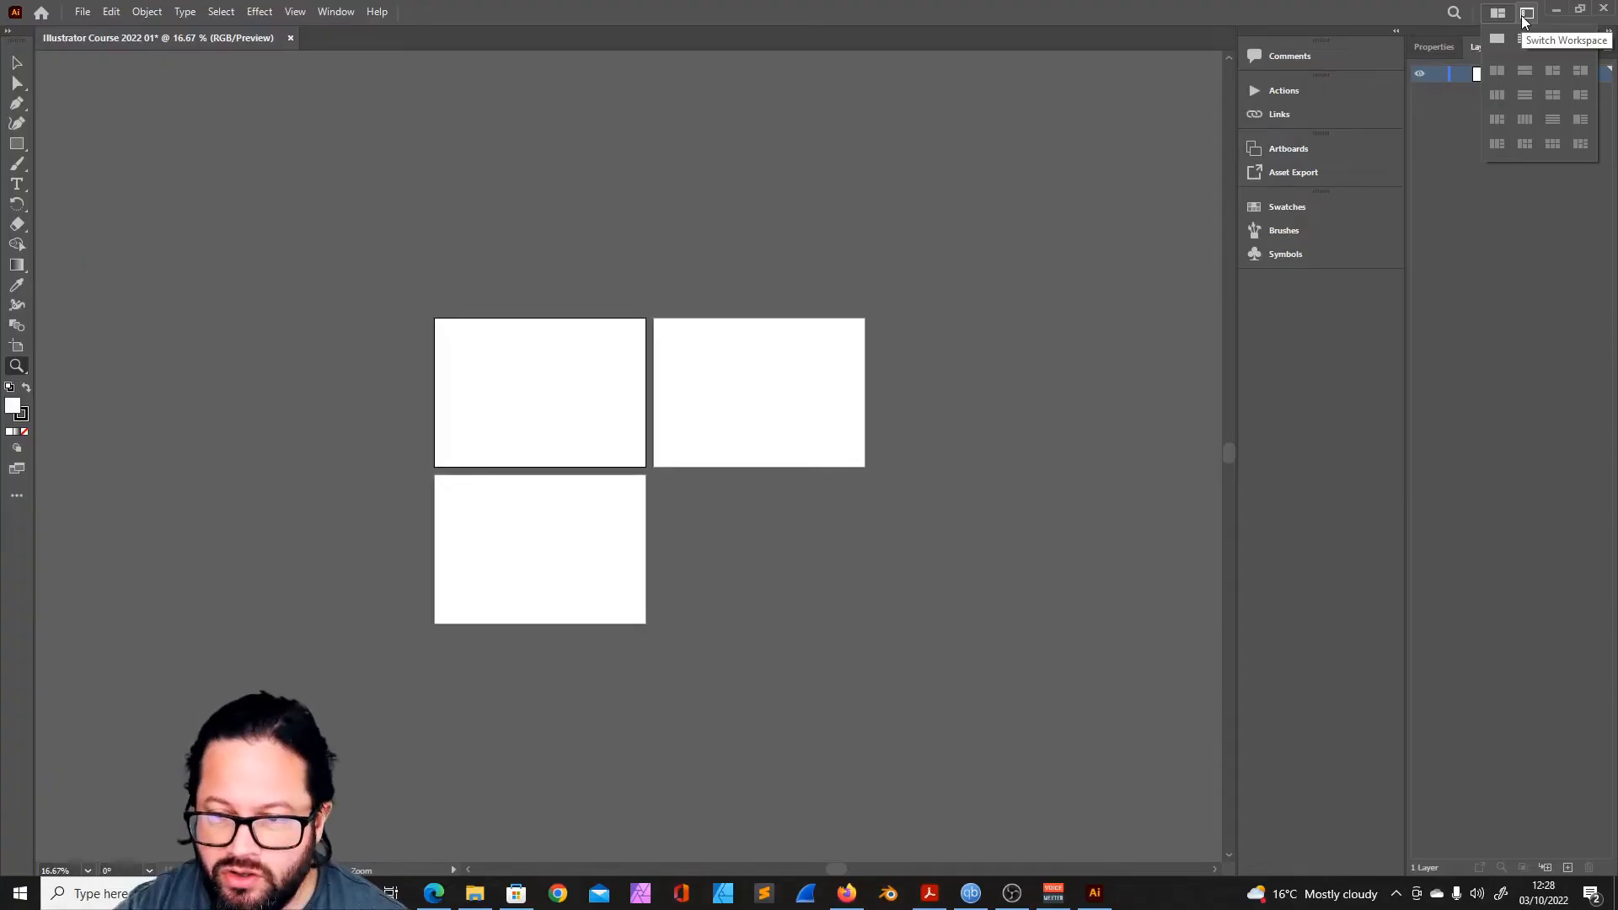
- Switch to the Essentials Classic workspace and show its Libraries panel
{"action": "left_click", "coordinate": [1524, 15]}
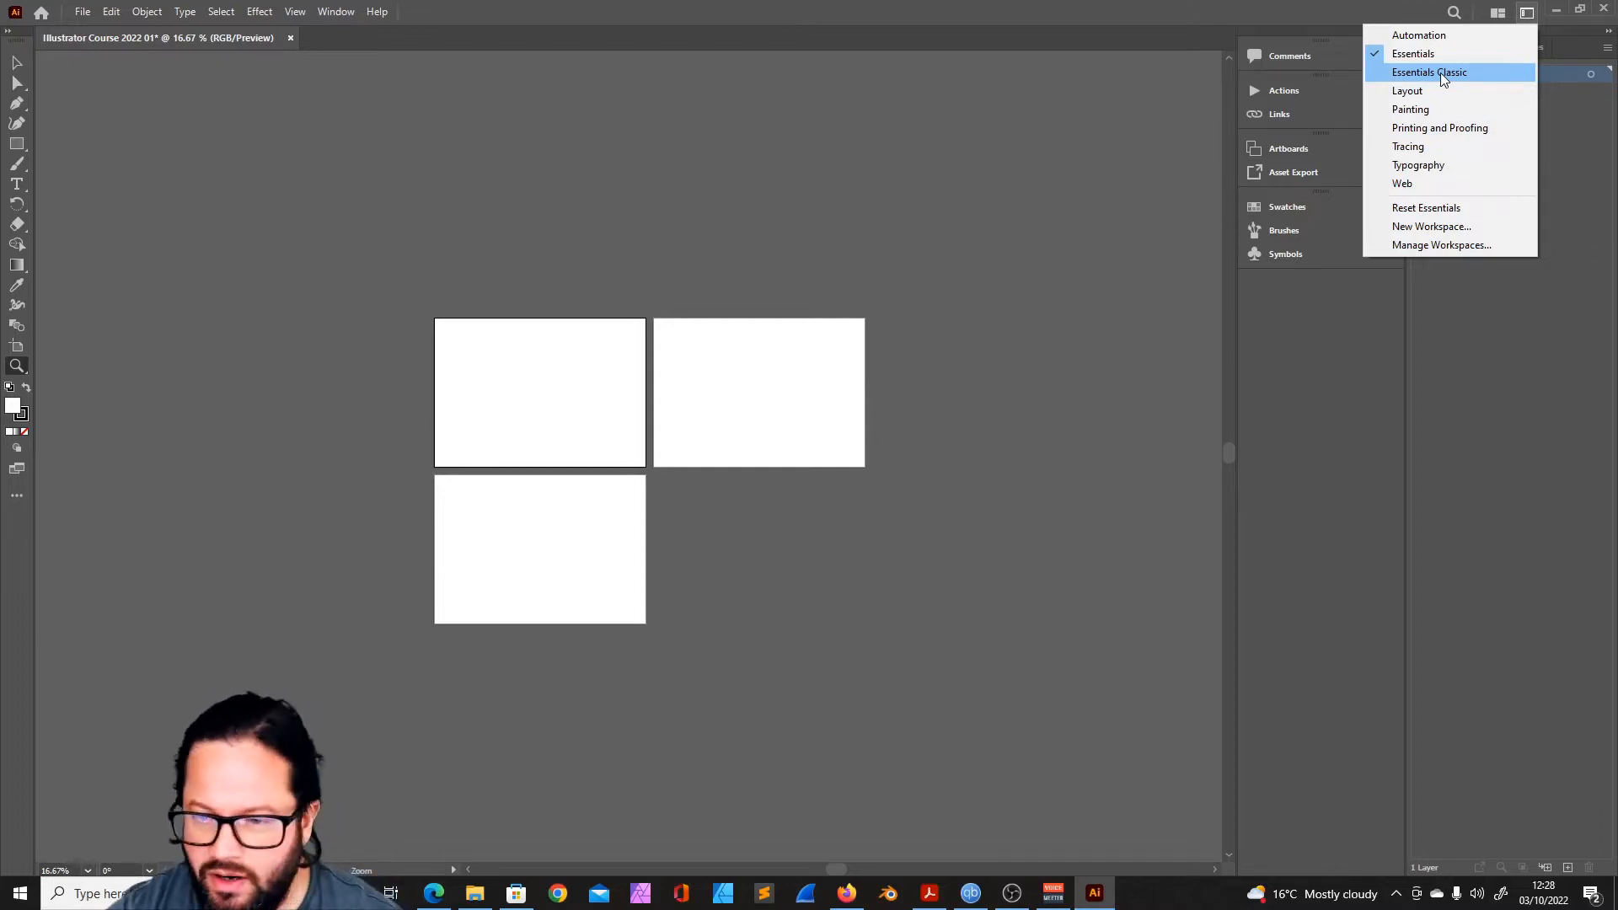
{"action": "left_click", "coordinate": [1442, 72]}
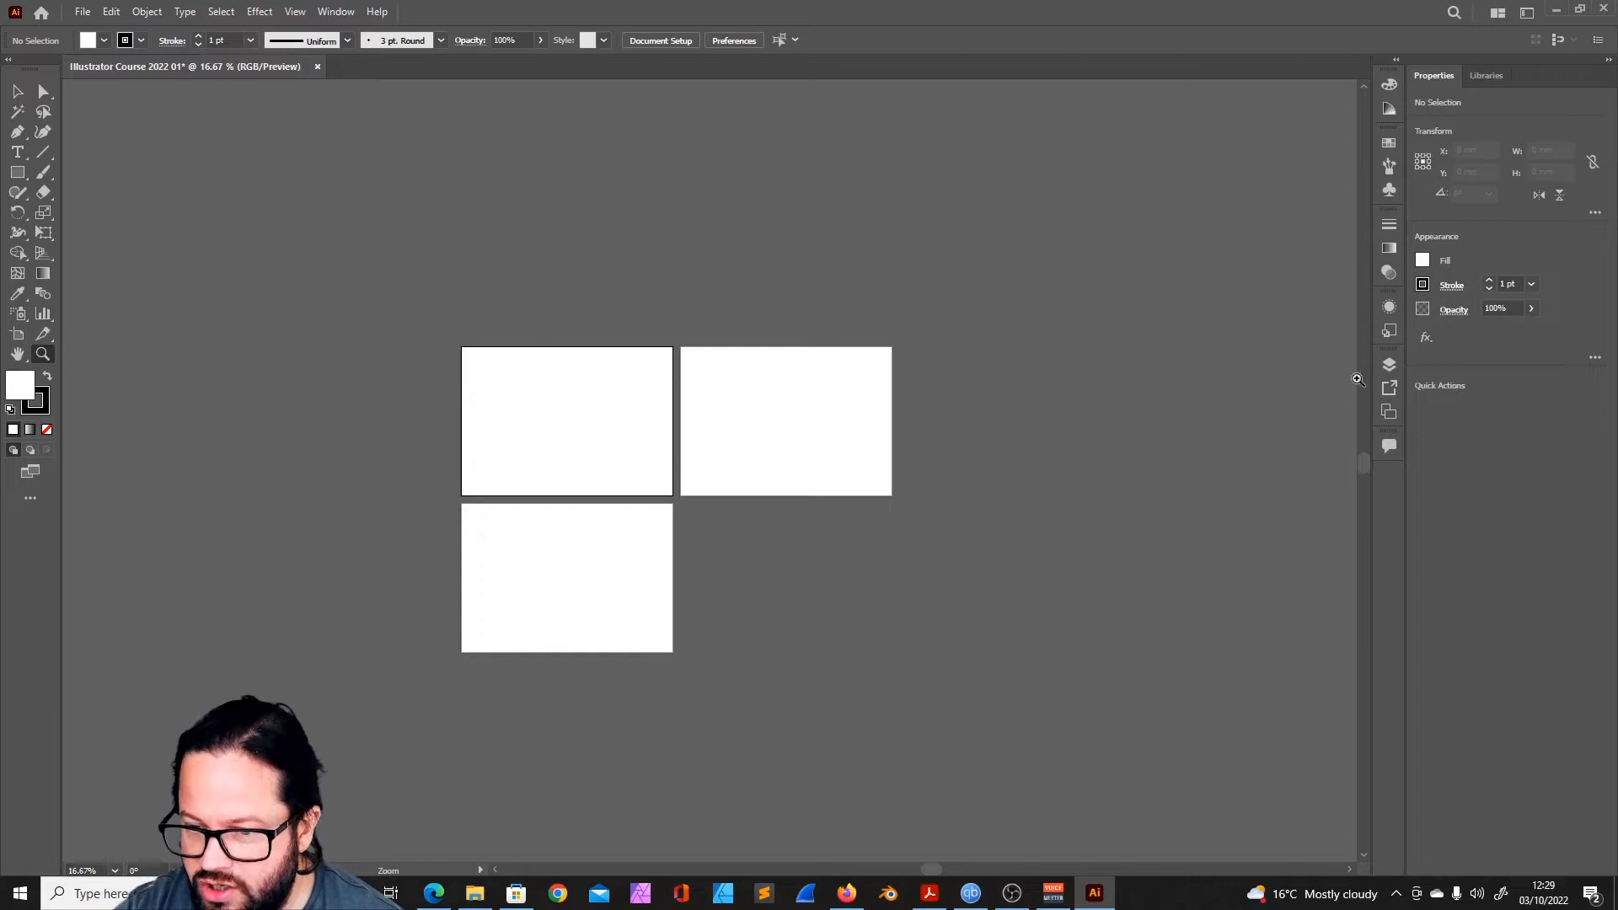
{"action": "left_click", "coordinate": [1486, 76]}
{"action": "left_click", "coordinate": [1525, 14]}
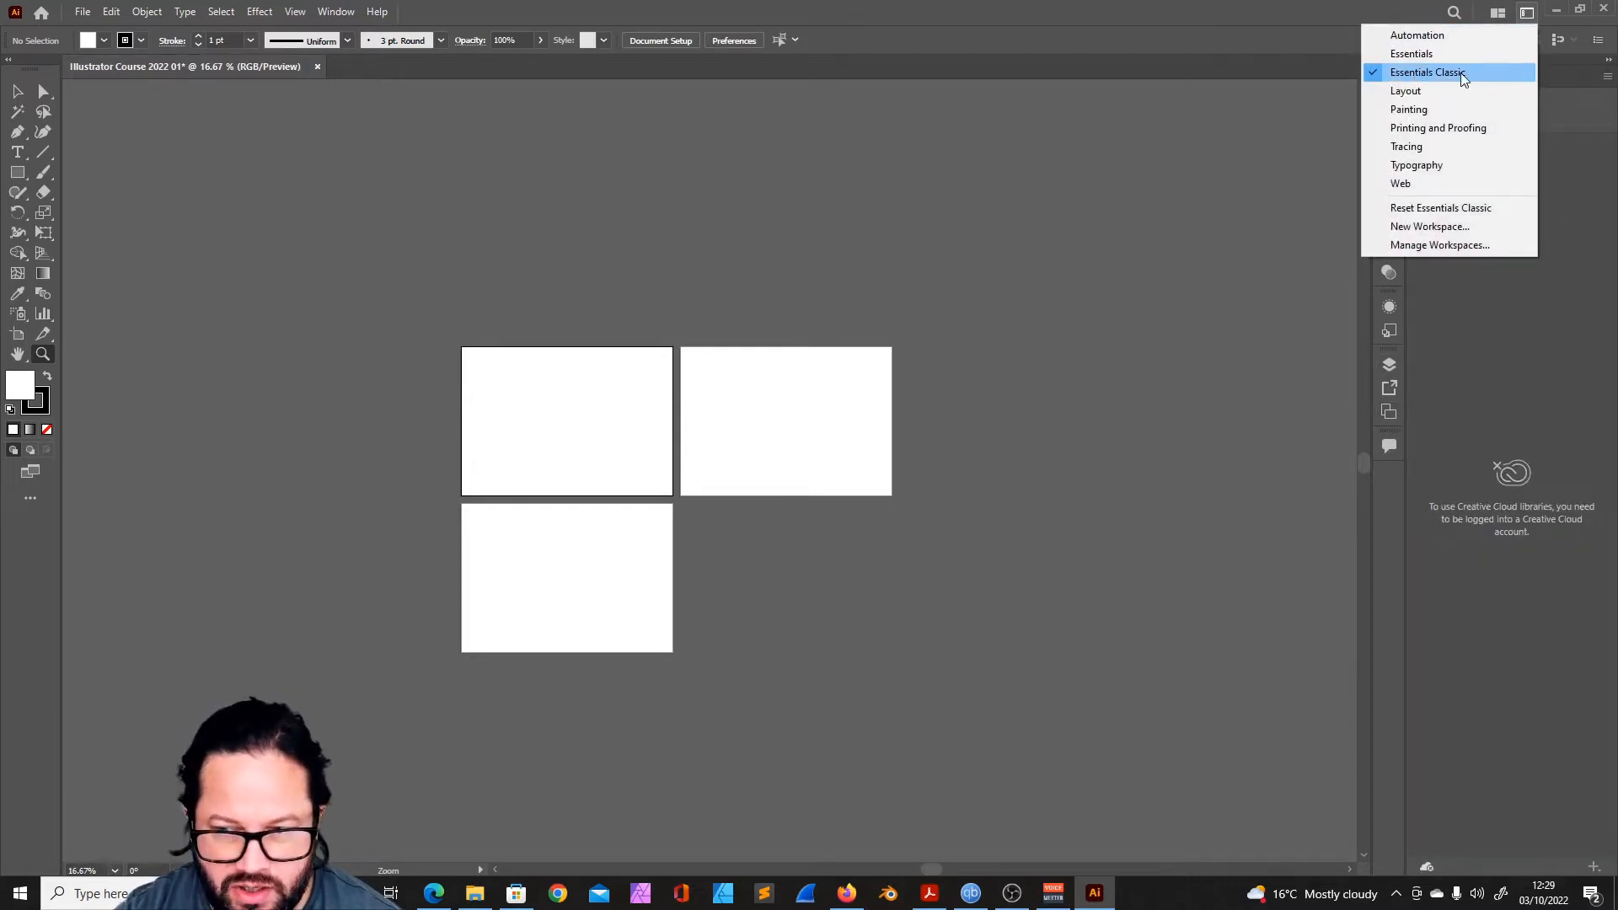
{"action": "left_click", "coordinate": [866, 29]}
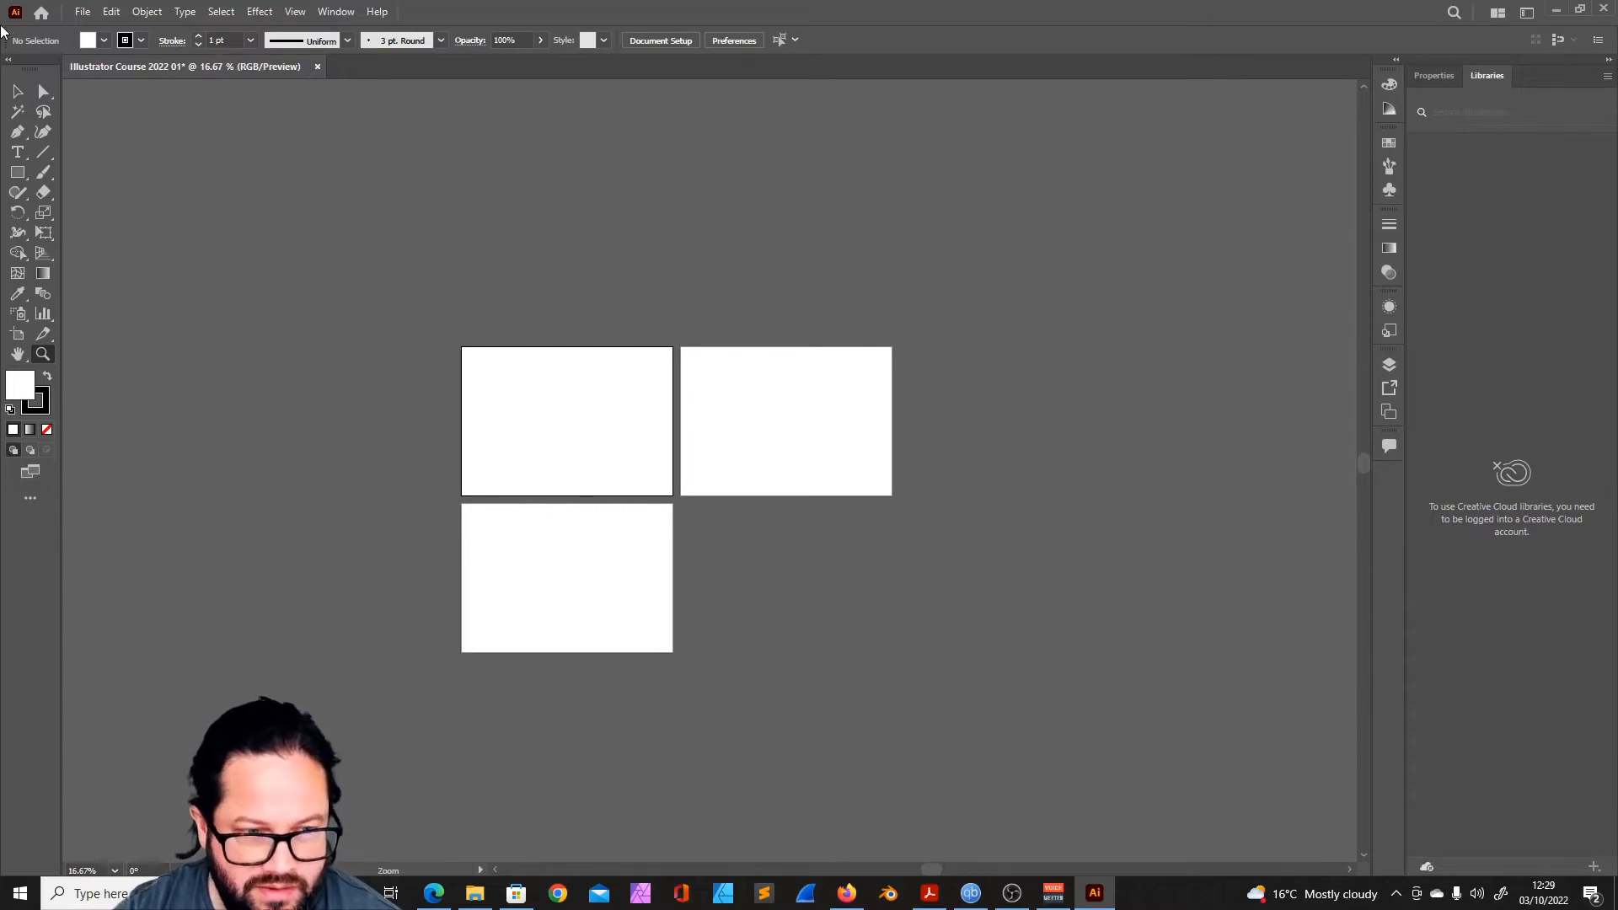
- Return to the Essentials workspace and activate the Pen tool
{"action": "left_click", "coordinate": [1525, 12]}
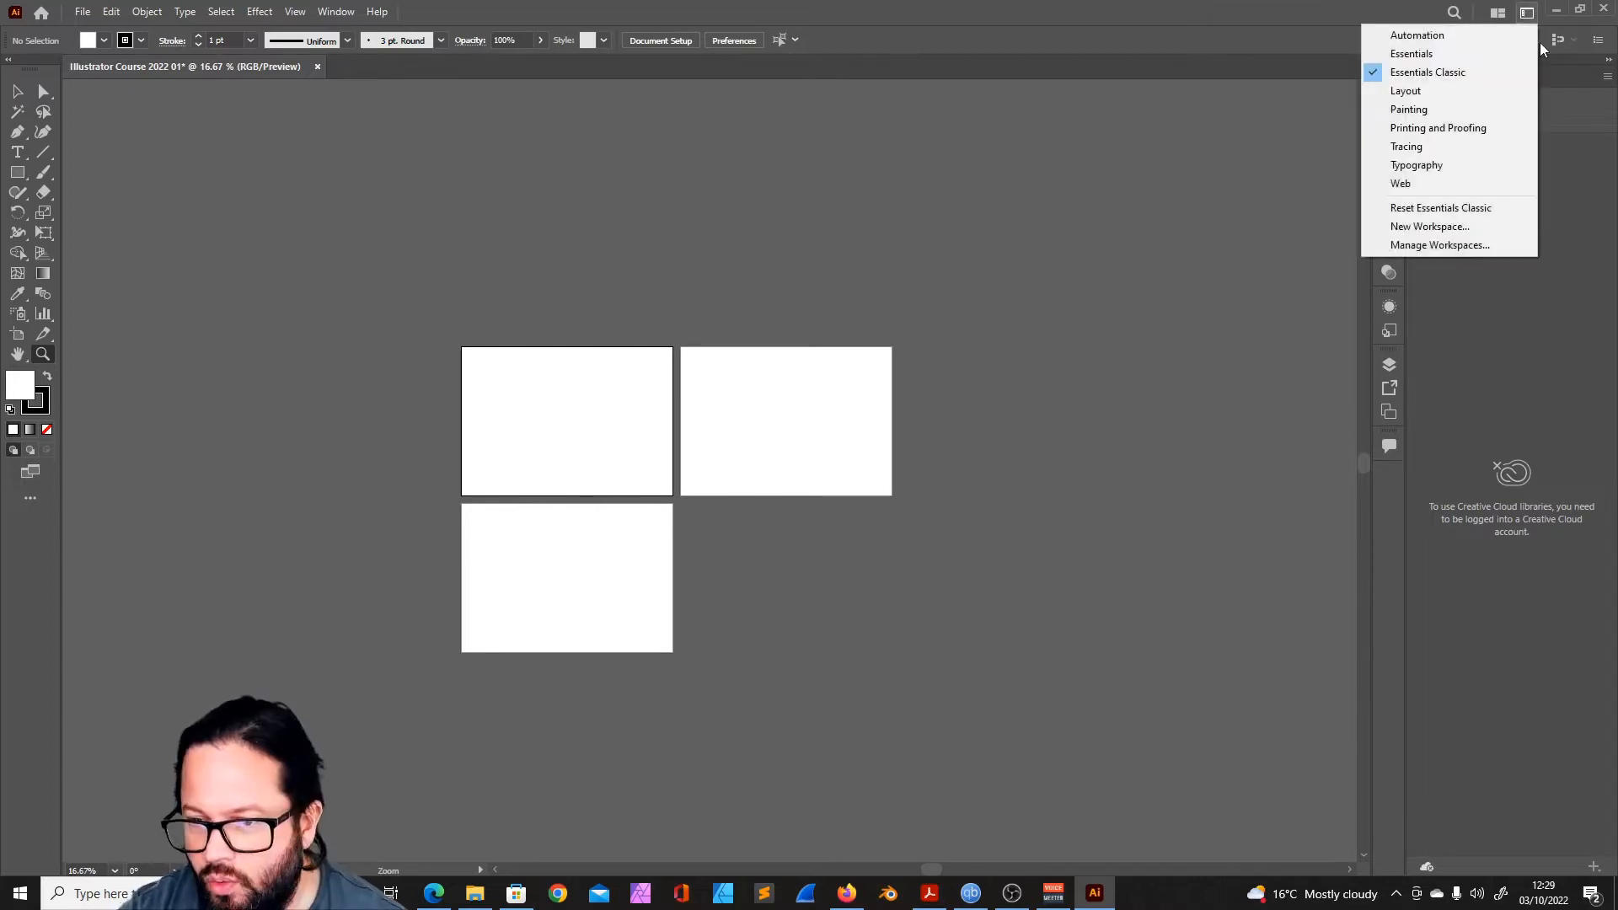
{"action": "left_click", "coordinate": [1439, 54]}
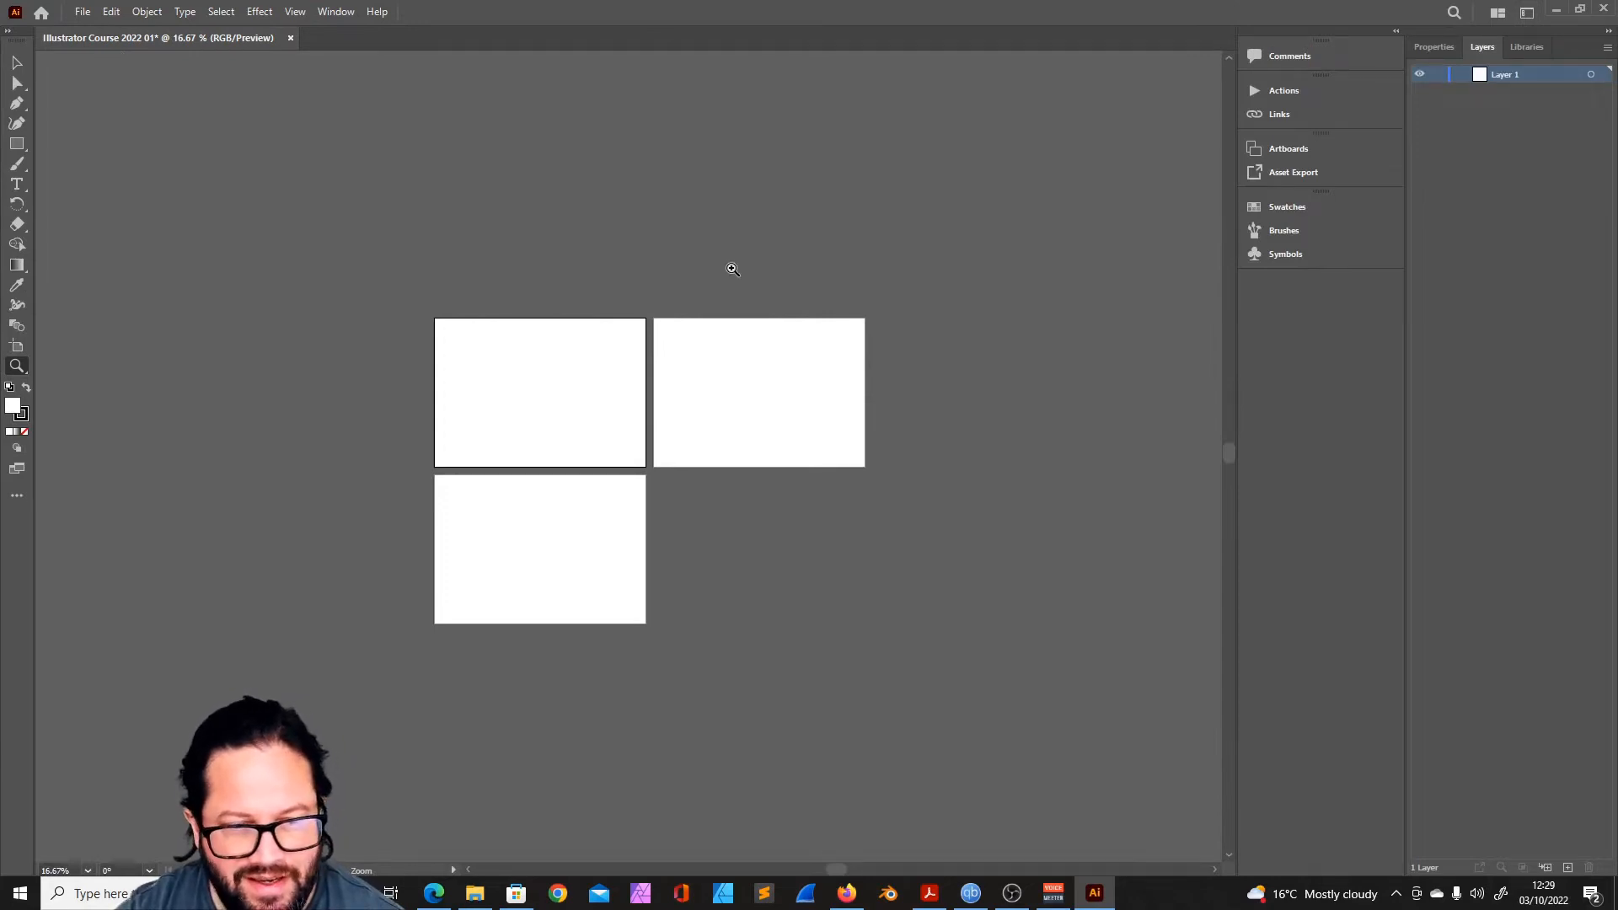
{"action": "left_click", "coordinate": [17, 104]}
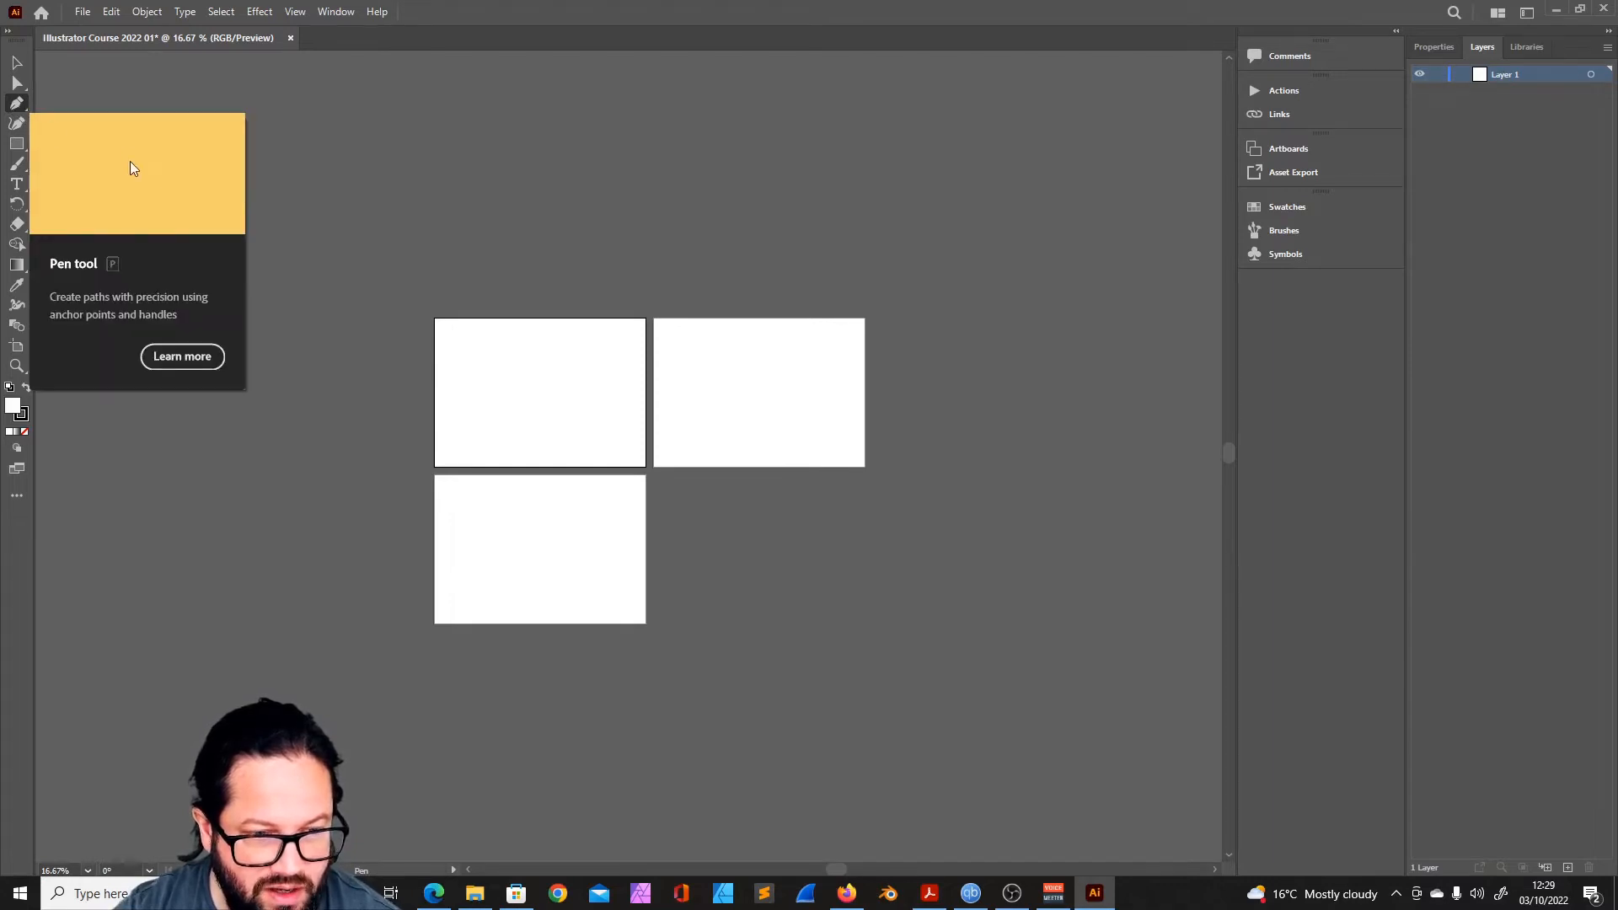
- Switch the workspace from Essentials to Essentials Classic
{"action": "left_click", "coordinate": [1526, 11]}
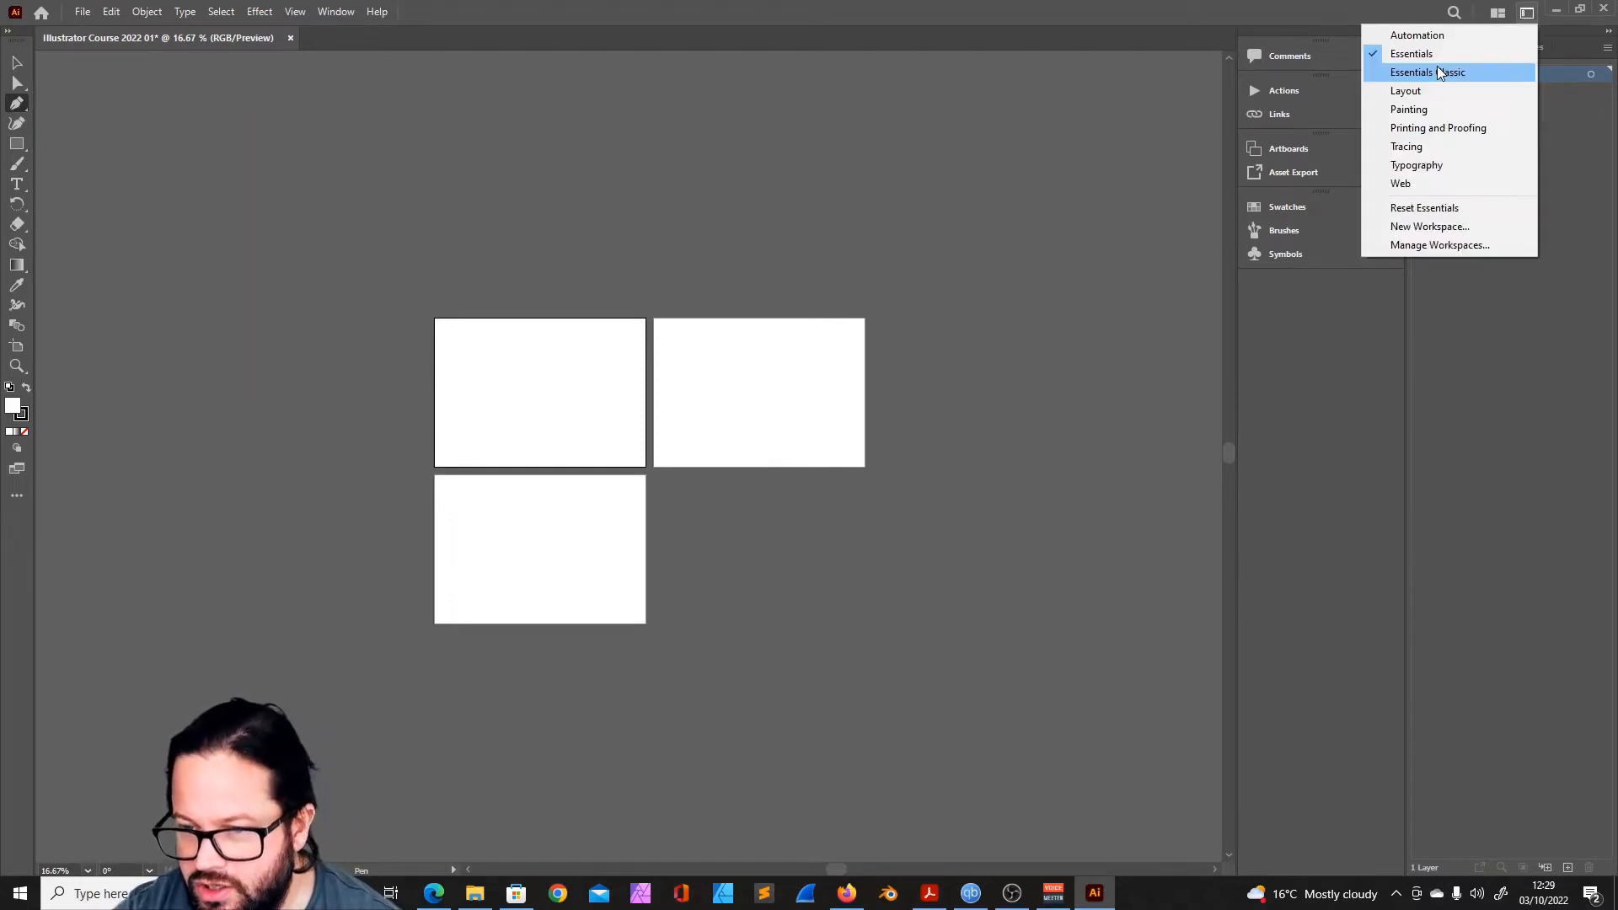
{"action": "left_click", "coordinate": [1438, 71]}
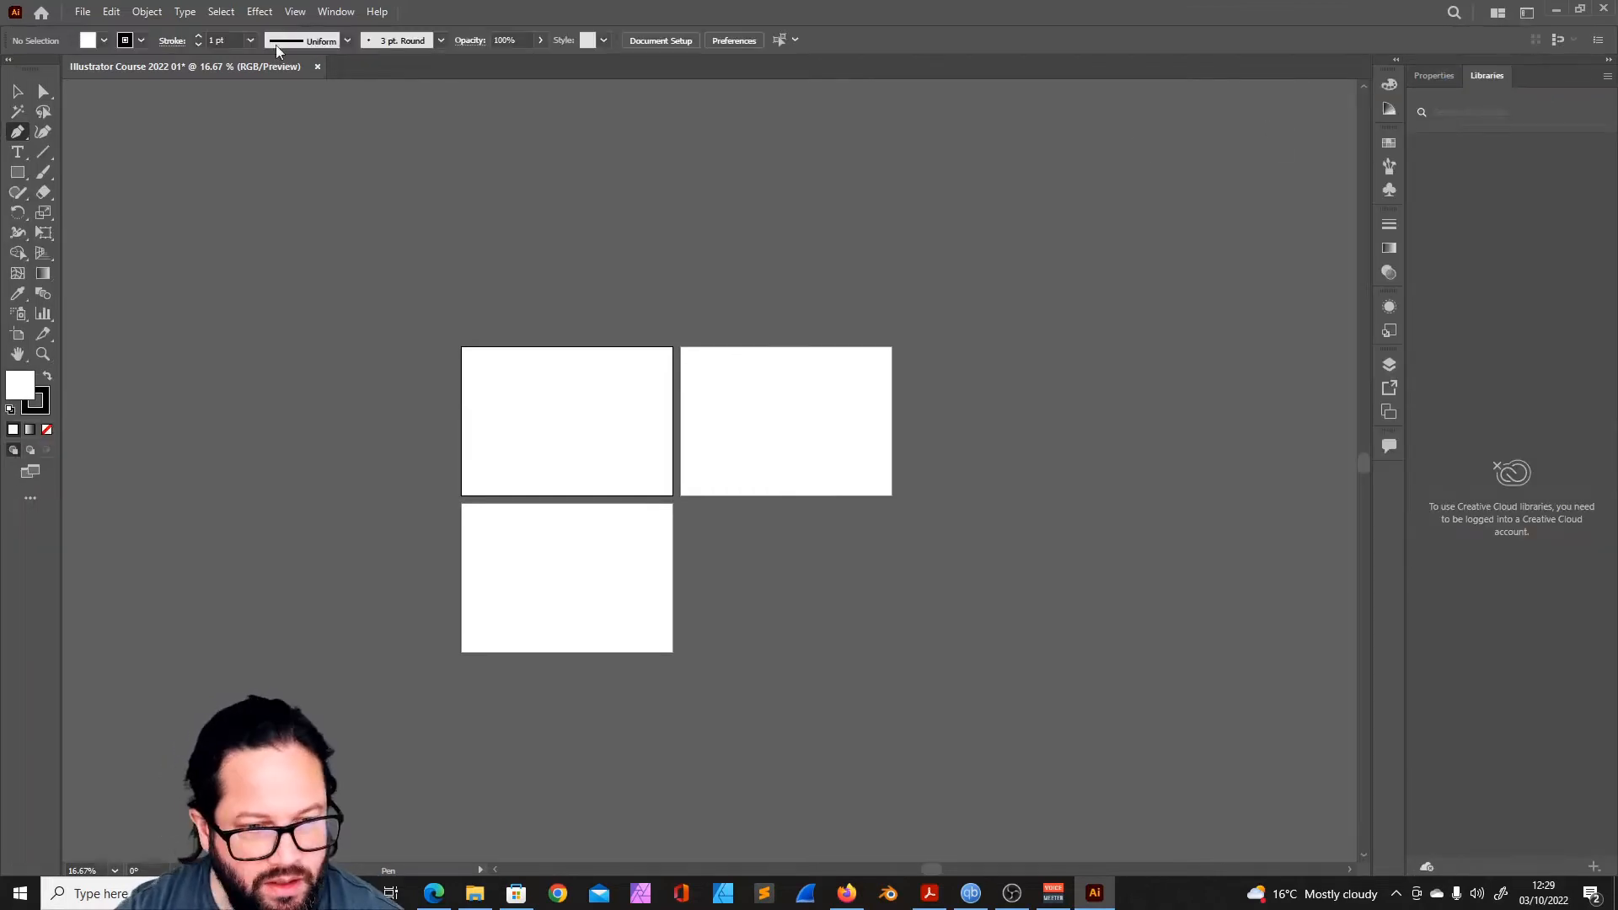
- Activate the Selection tool and dock the Layers panel in the group with Properties and Libraries
{"action": "left_click", "coordinate": [18, 91]}
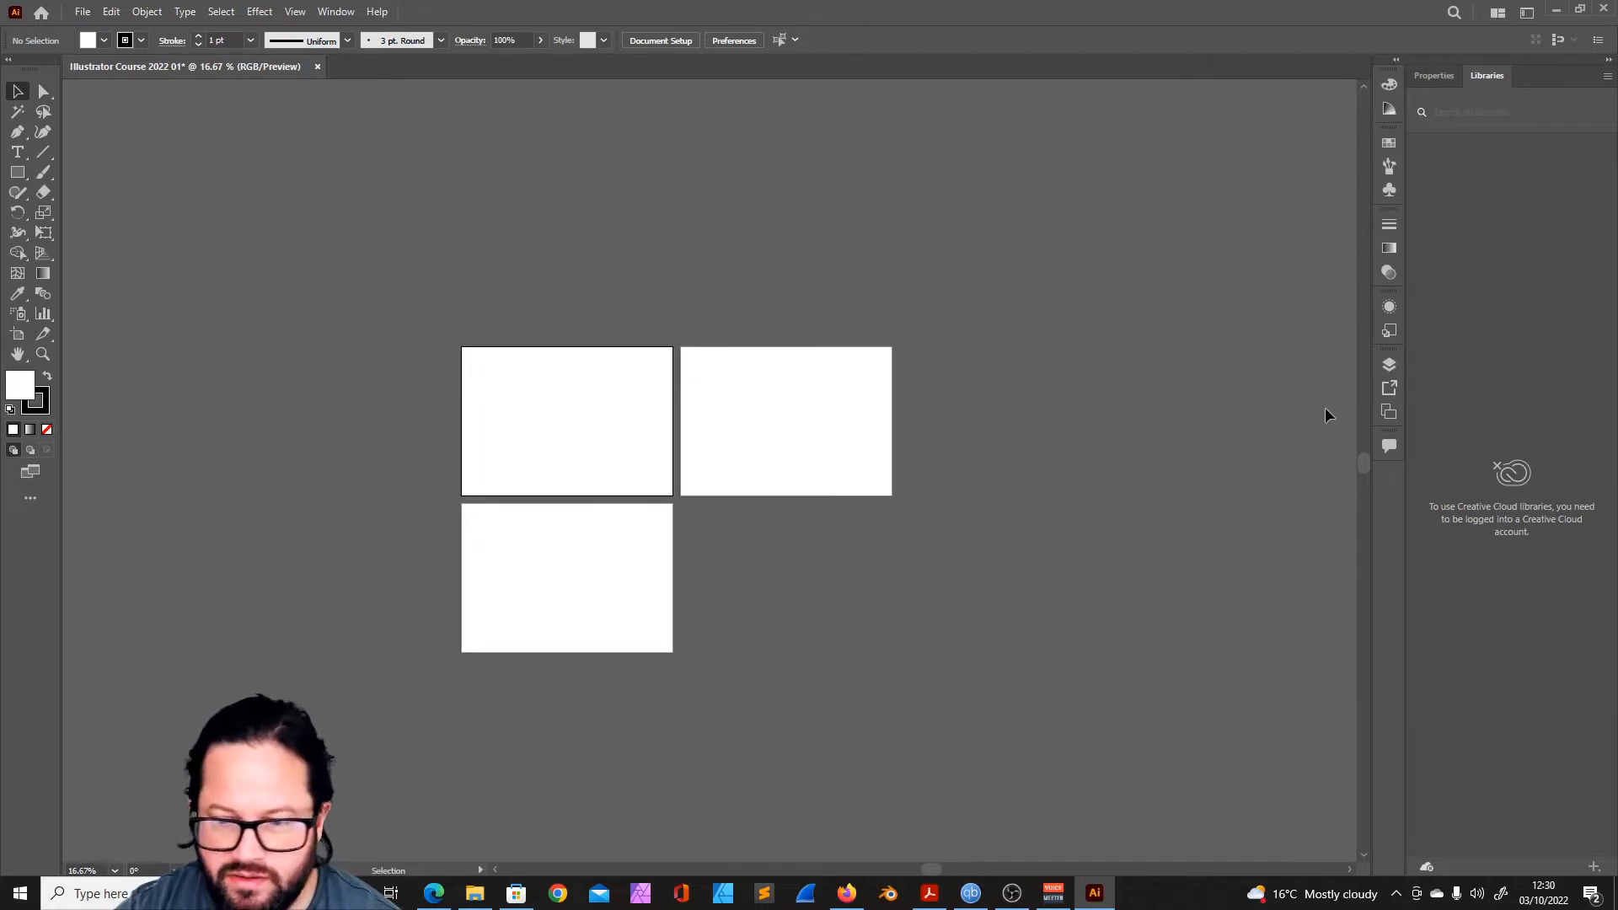
{"action": "left_click", "coordinate": [1390, 363]}
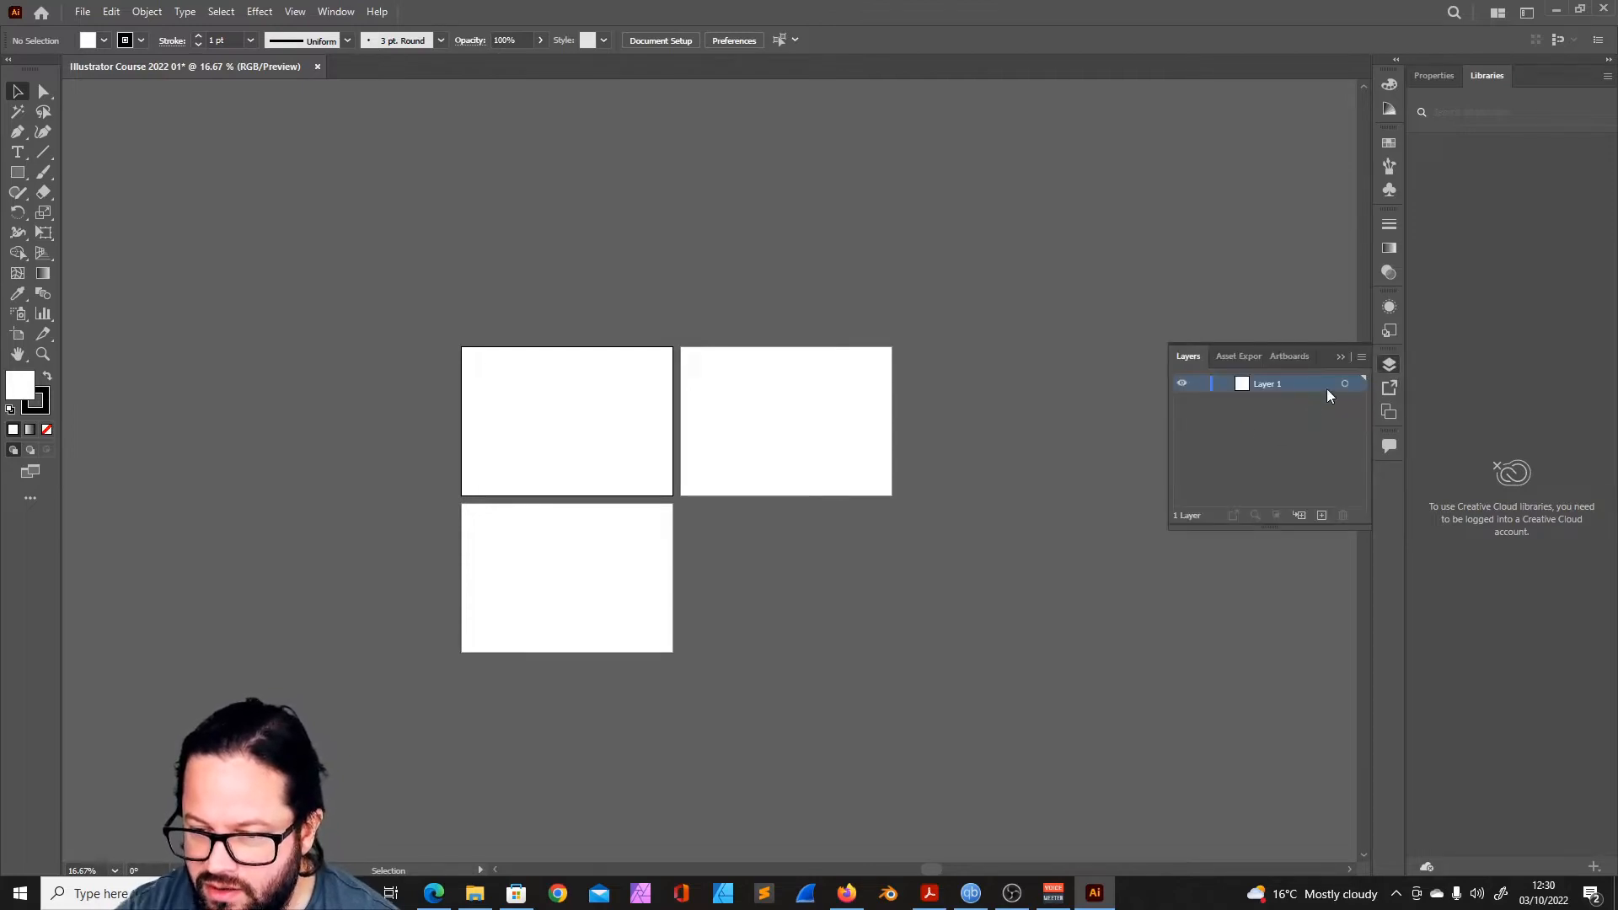
{"action": "left_click_drag", "start_coordinate": [1393, 362], "coordinate": [1482, 208]}
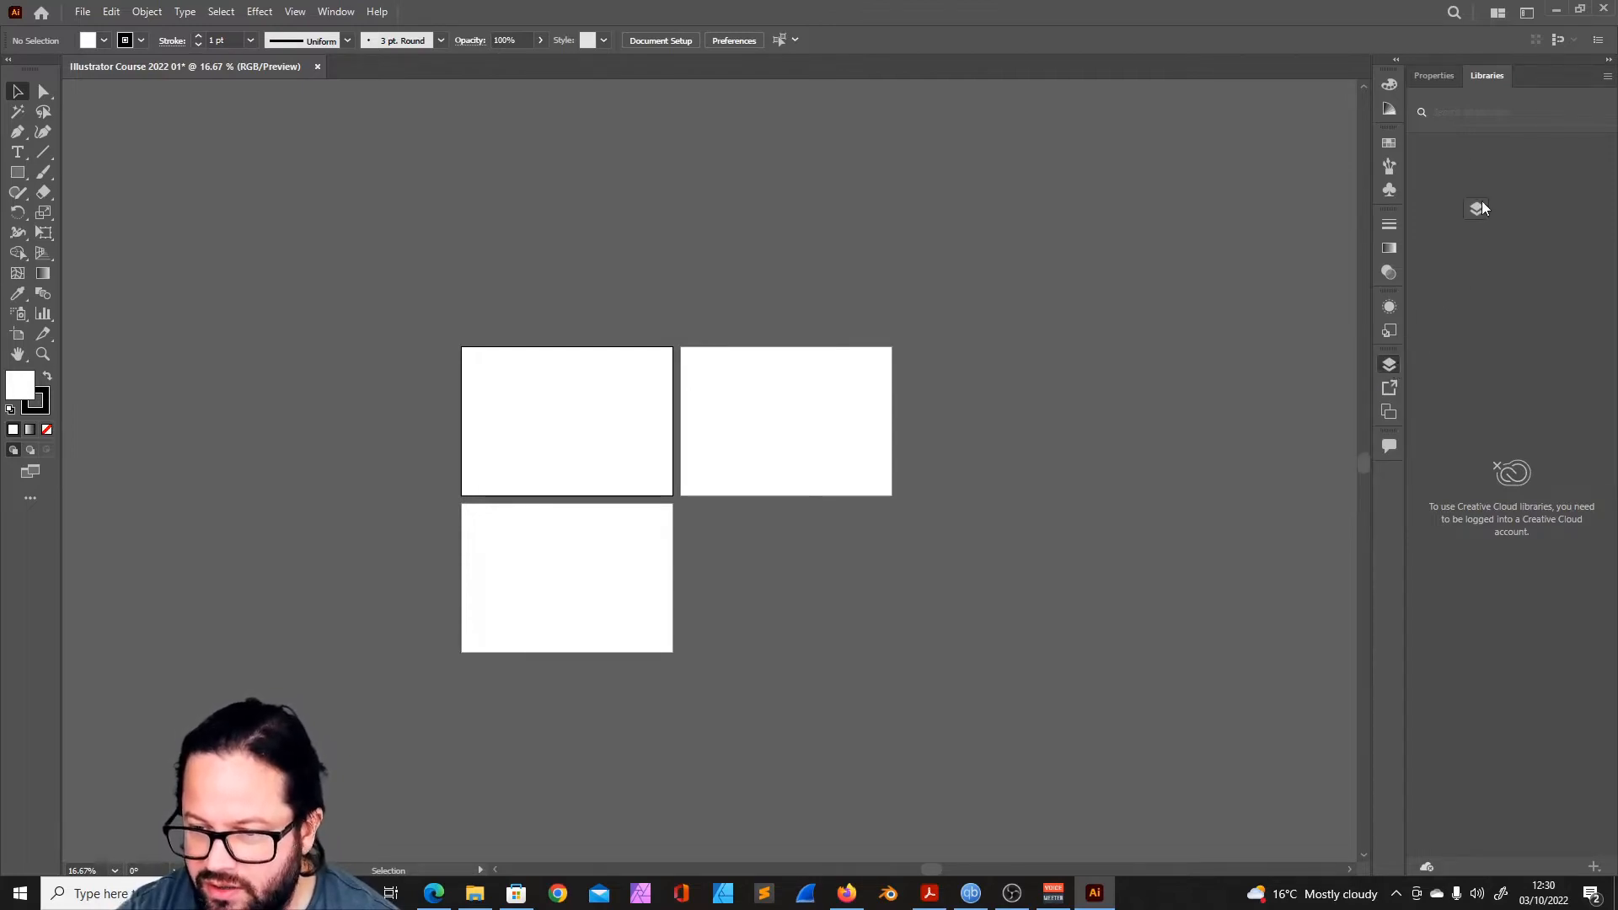
{"action": "left_click_drag", "start_coordinate": [1542, 79], "coordinate": [1542, 79]}
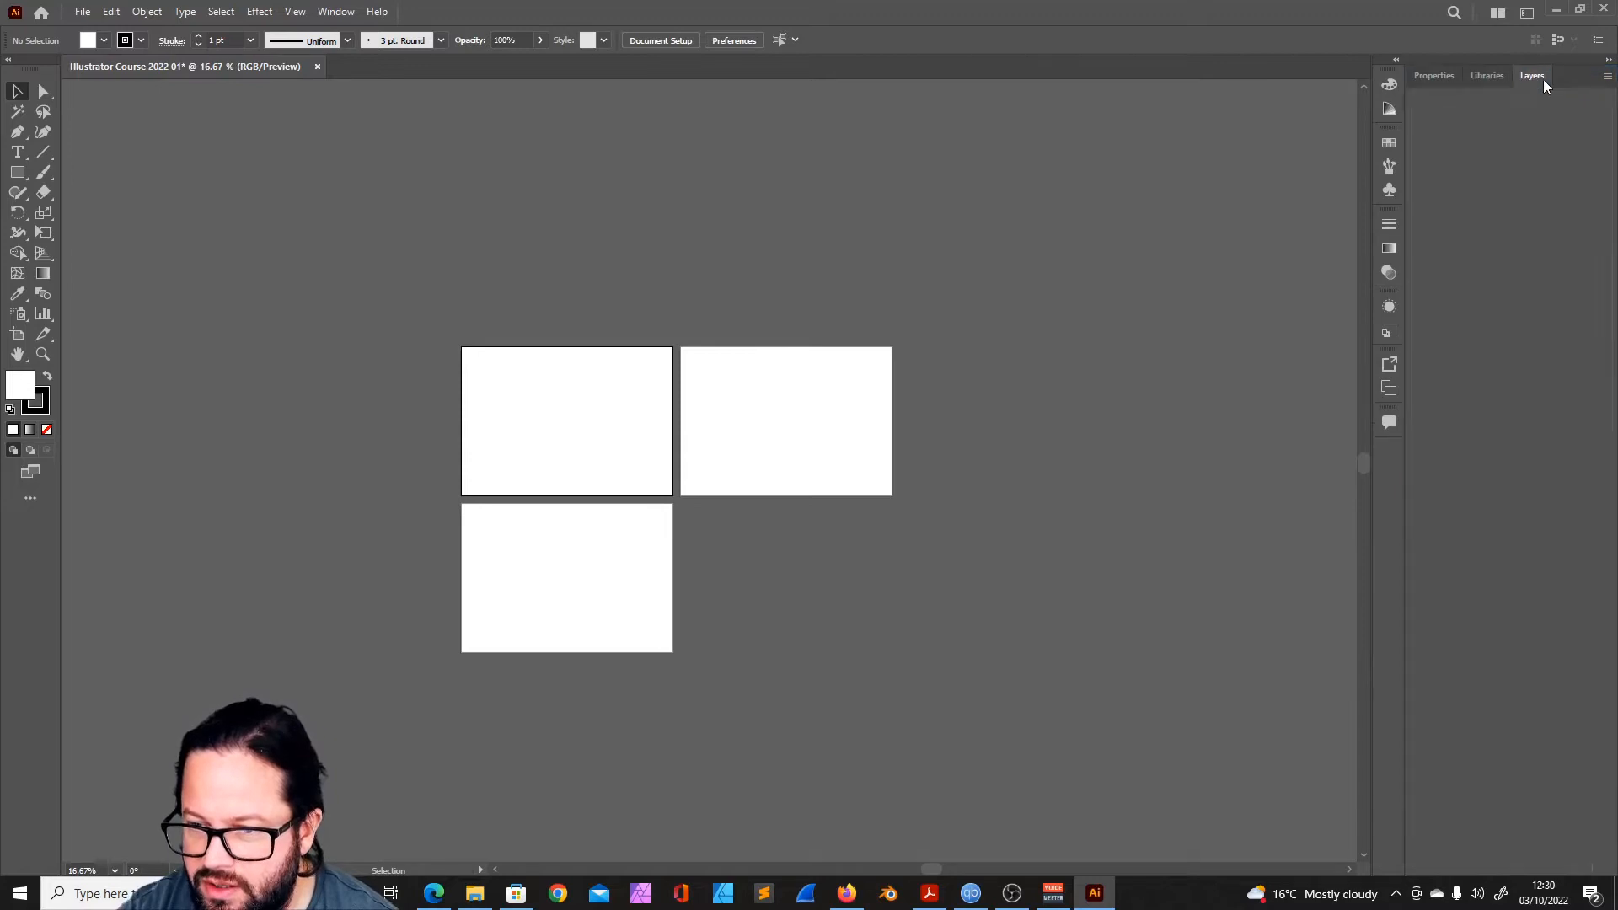
- Move the Libraries and Properties panels into the collapsed icon dock below the Comments panel
{"action": "left_click", "coordinate": [1489, 76]}
{"action": "right_click", "coordinate": [1491, 78]}
{"action": "left_click_drag", "start_coordinate": [1491, 72], "coordinate": [1392, 453]}
{"action": "left_click", "coordinate": [1432, 75]}
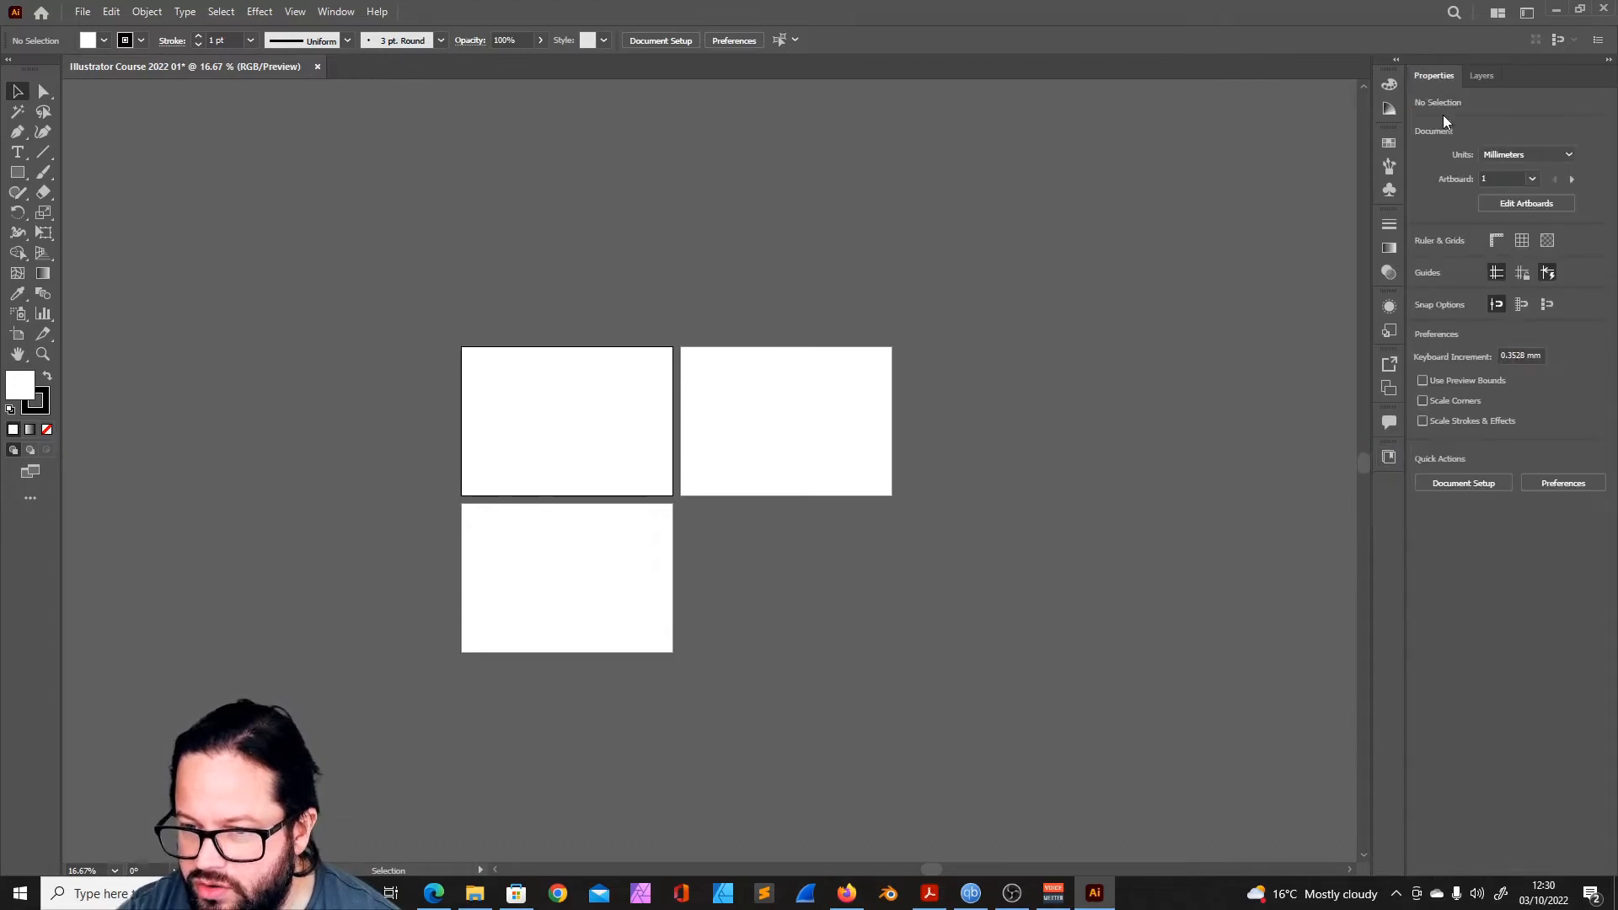
{"action": "left_click_drag", "start_coordinate": [1434, 76], "coordinate": [1393, 487]}
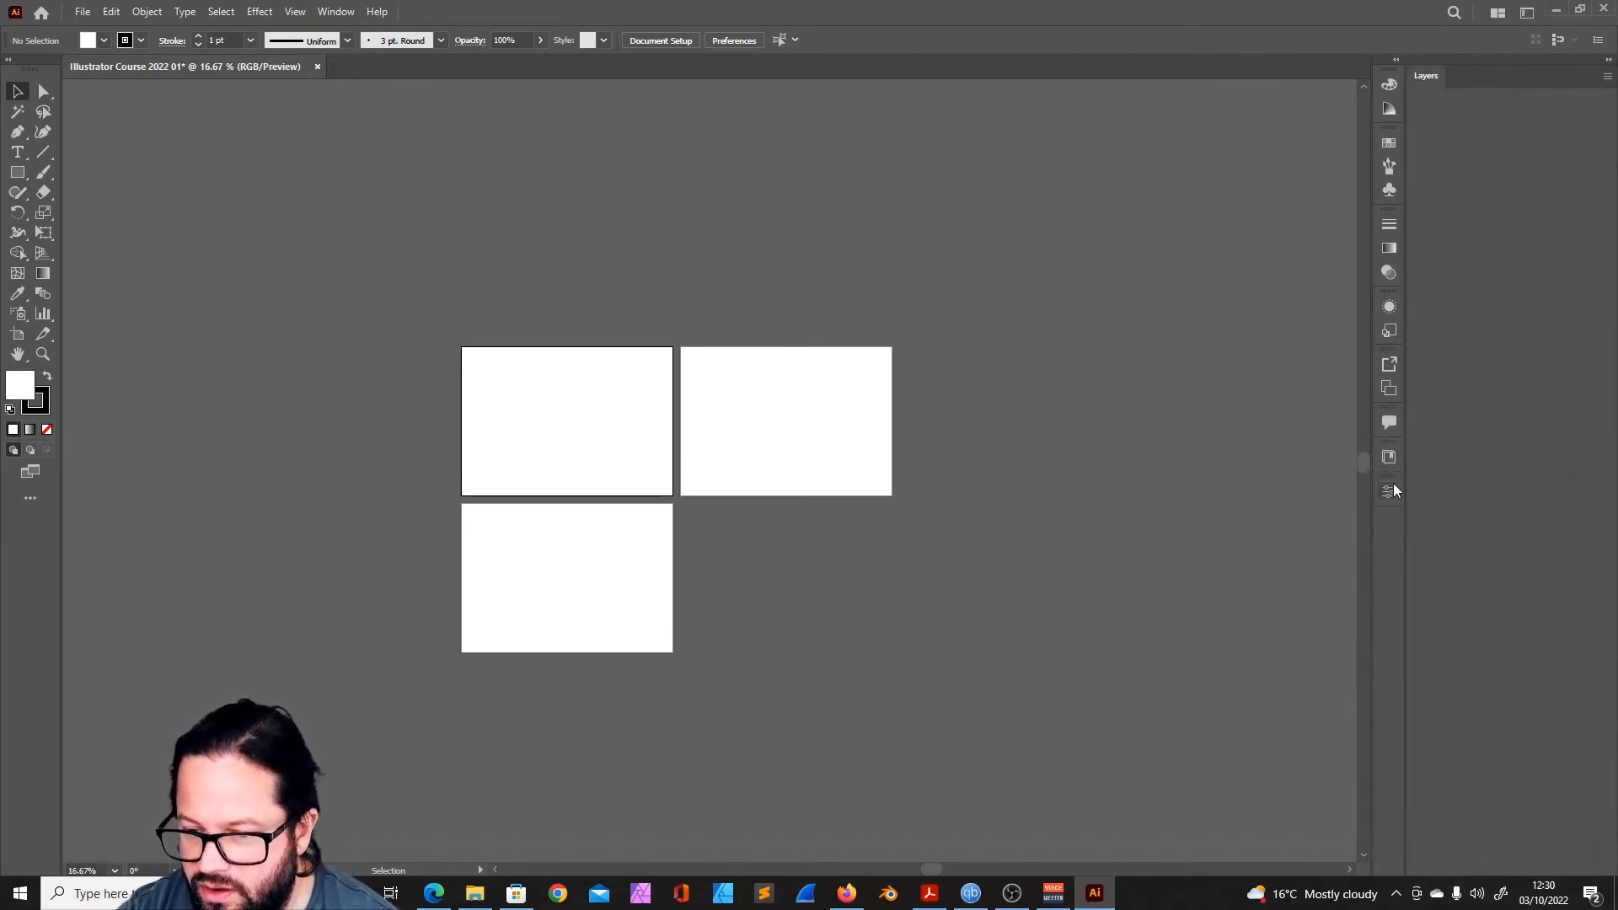
- Dock the Swatches panel beside Layers and bring the Layers panel to the front
{"action": "left_click", "coordinate": [1389, 142]}
{"action": "left_click_drag", "start_coordinate": [1389, 143], "coordinate": [1483, 77]}
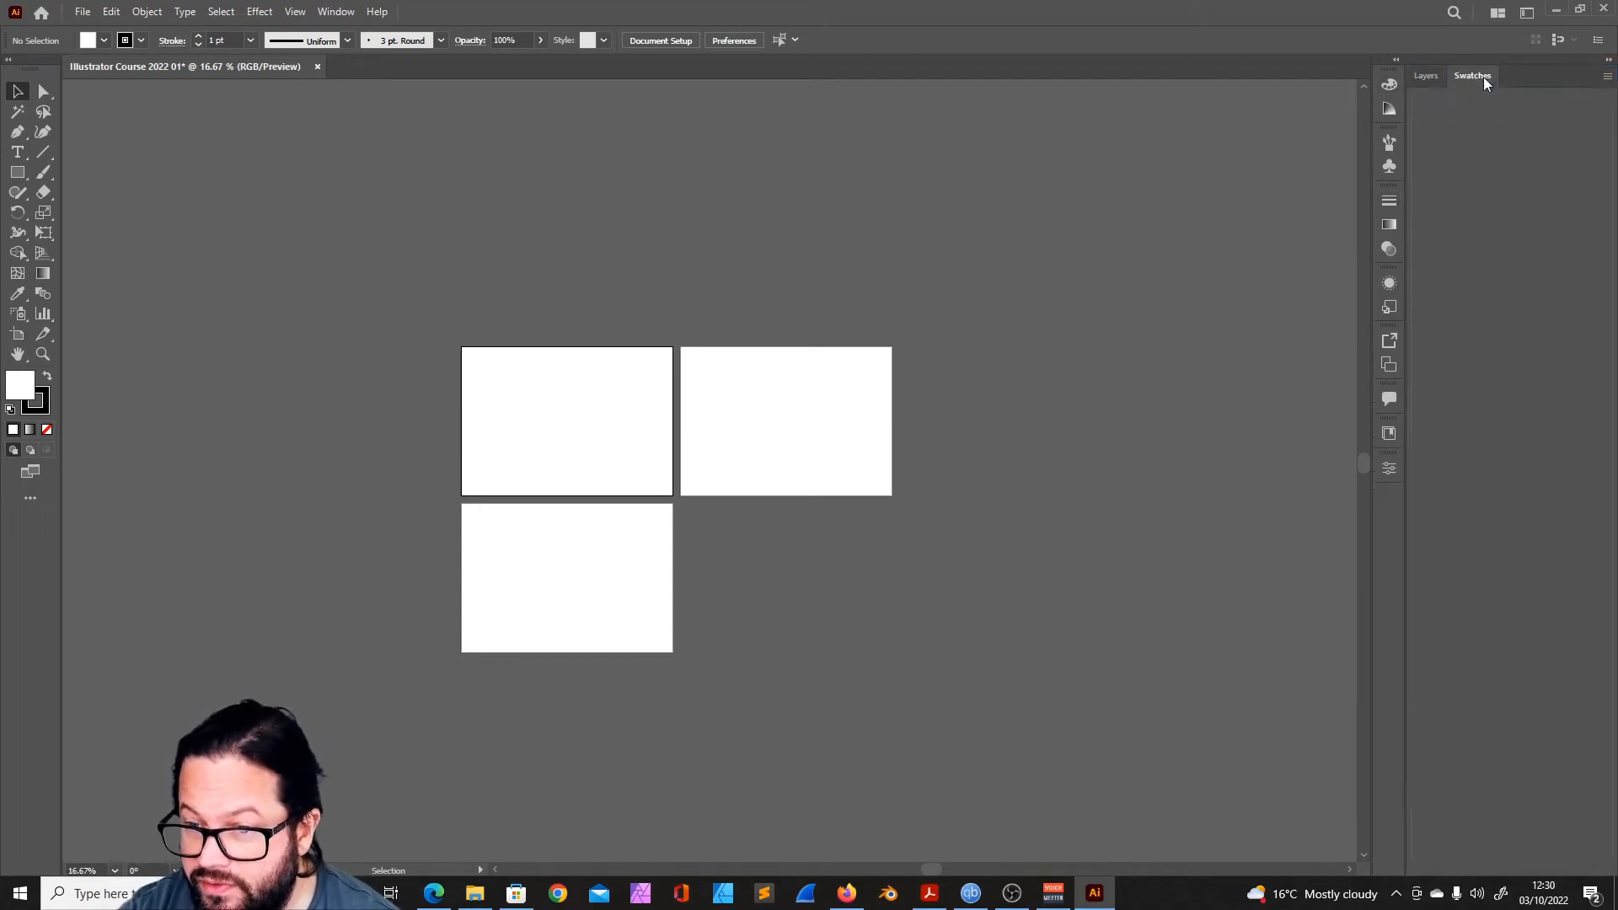
{"action": "left_click", "coordinate": [1433, 76]}
- Look at the Layers panel's options, and collapse and re-expand the panel dock
{"action": "left_click", "coordinate": [1607, 75]}
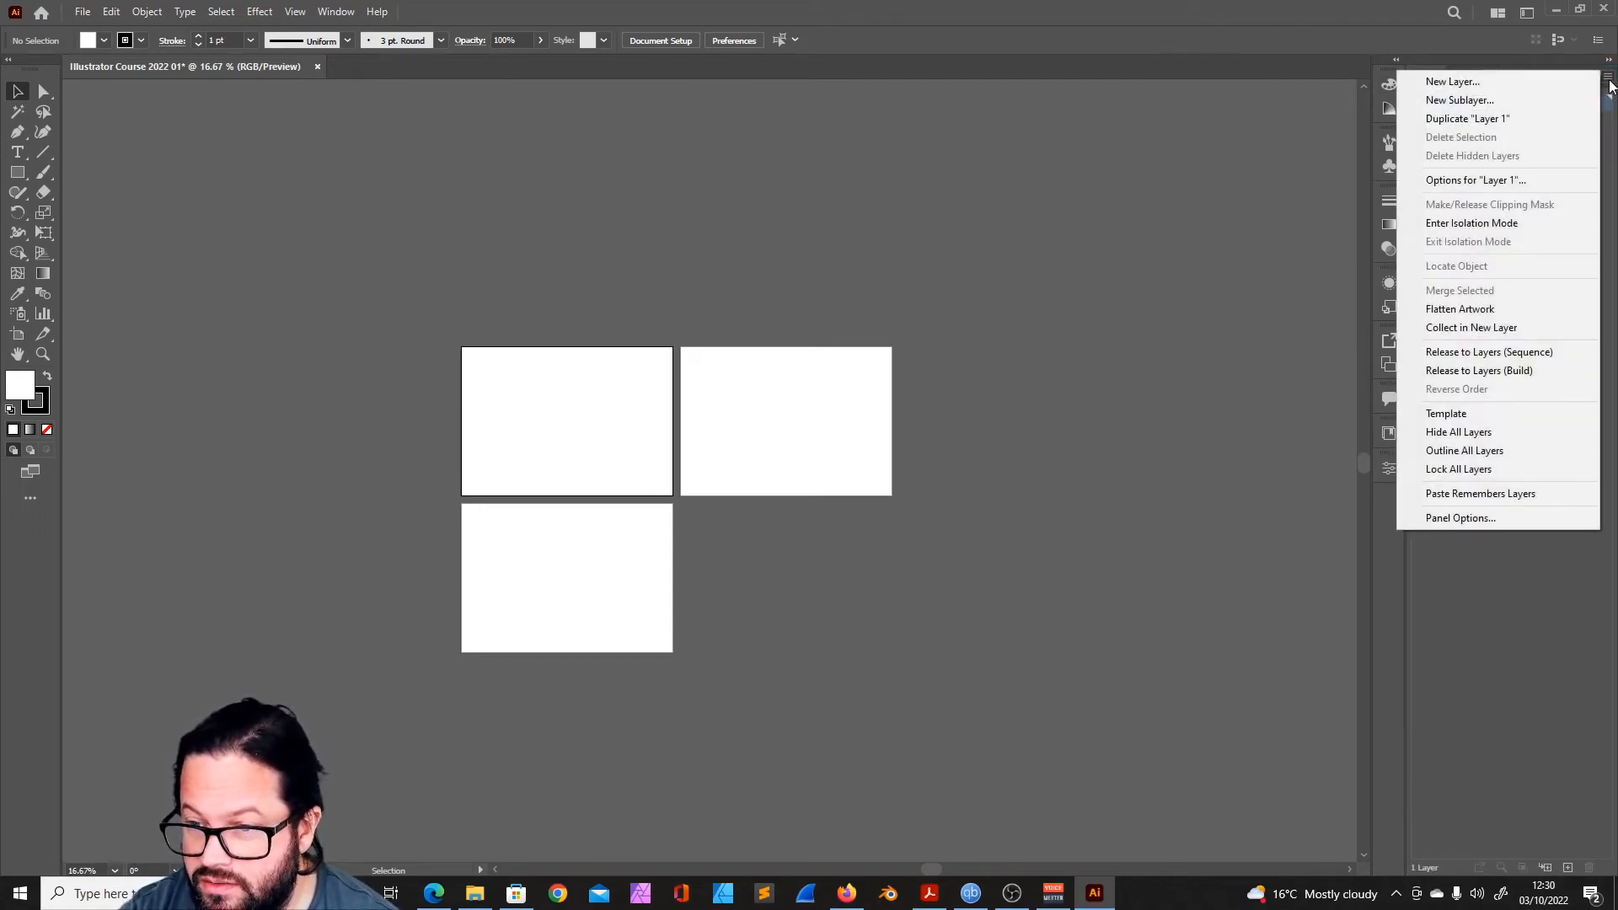
{"action": "left_click", "coordinate": [1542, 549]}
{"action": "left_click", "coordinate": [1607, 76]}
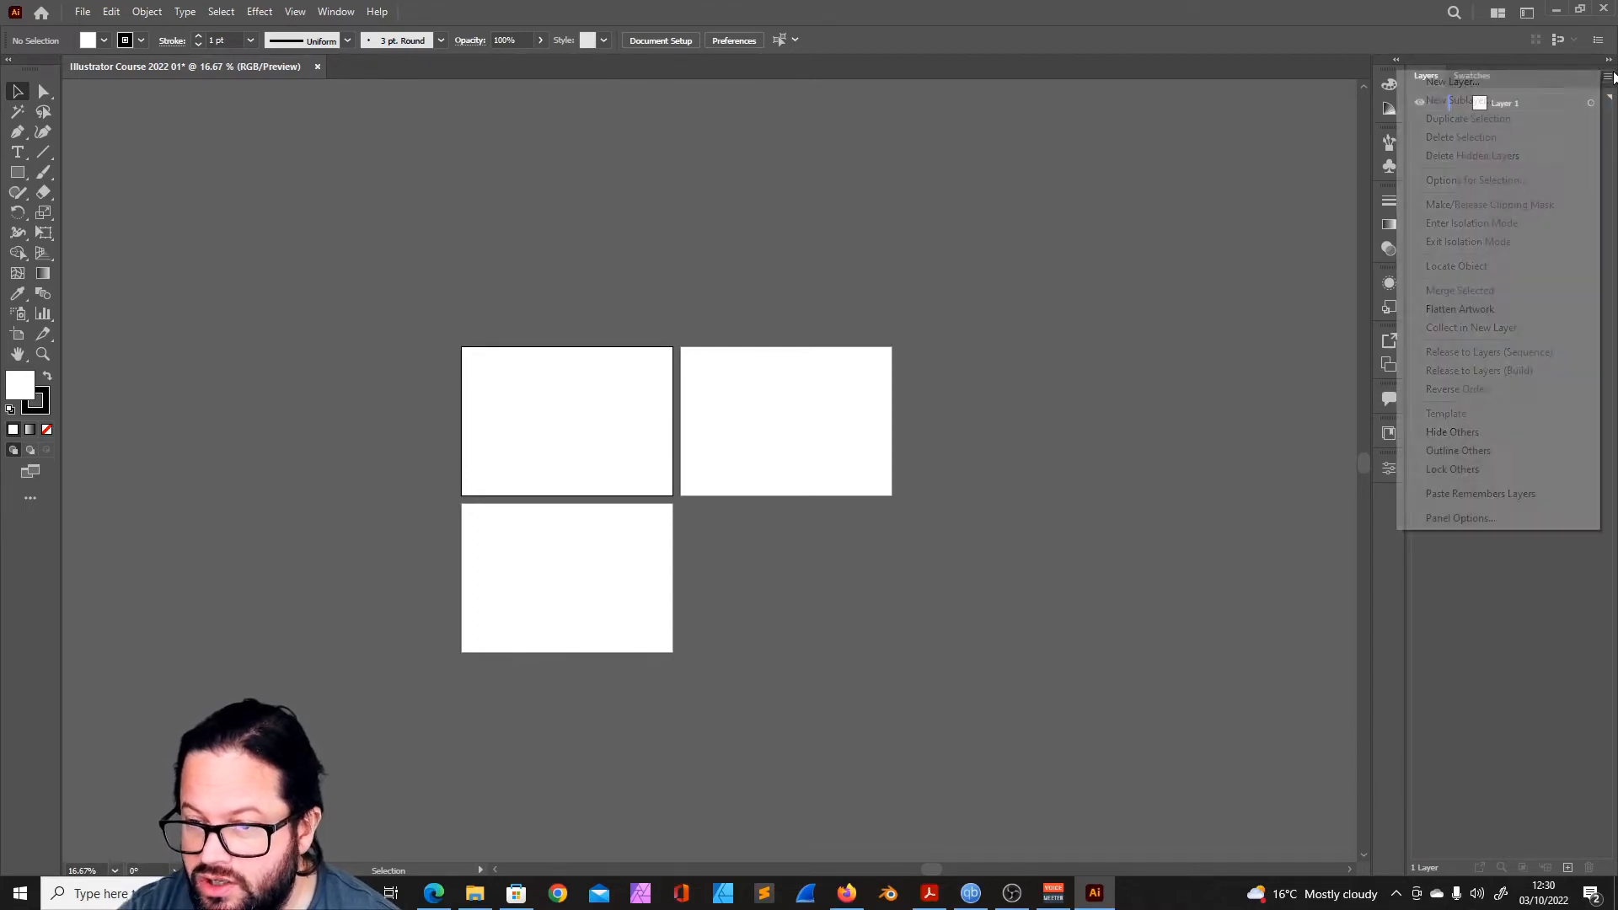
{"action": "left_click", "coordinate": [1495, 582]}
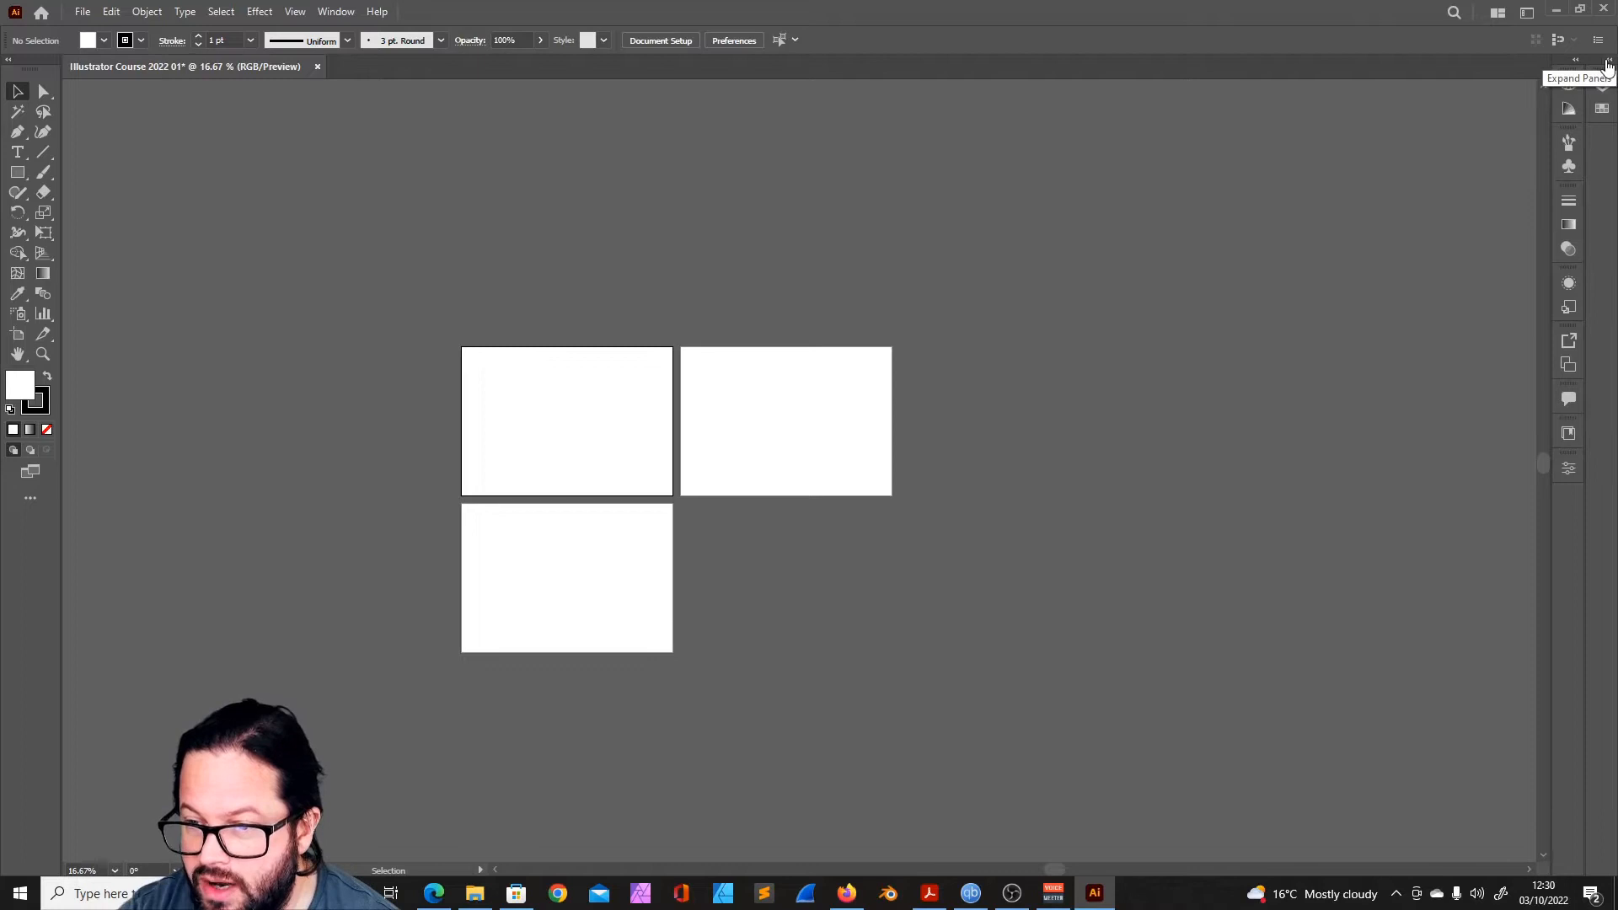
{"action": "left_click", "coordinate": [1396, 60]}
{"action": "left_click", "coordinate": [1395, 60]}
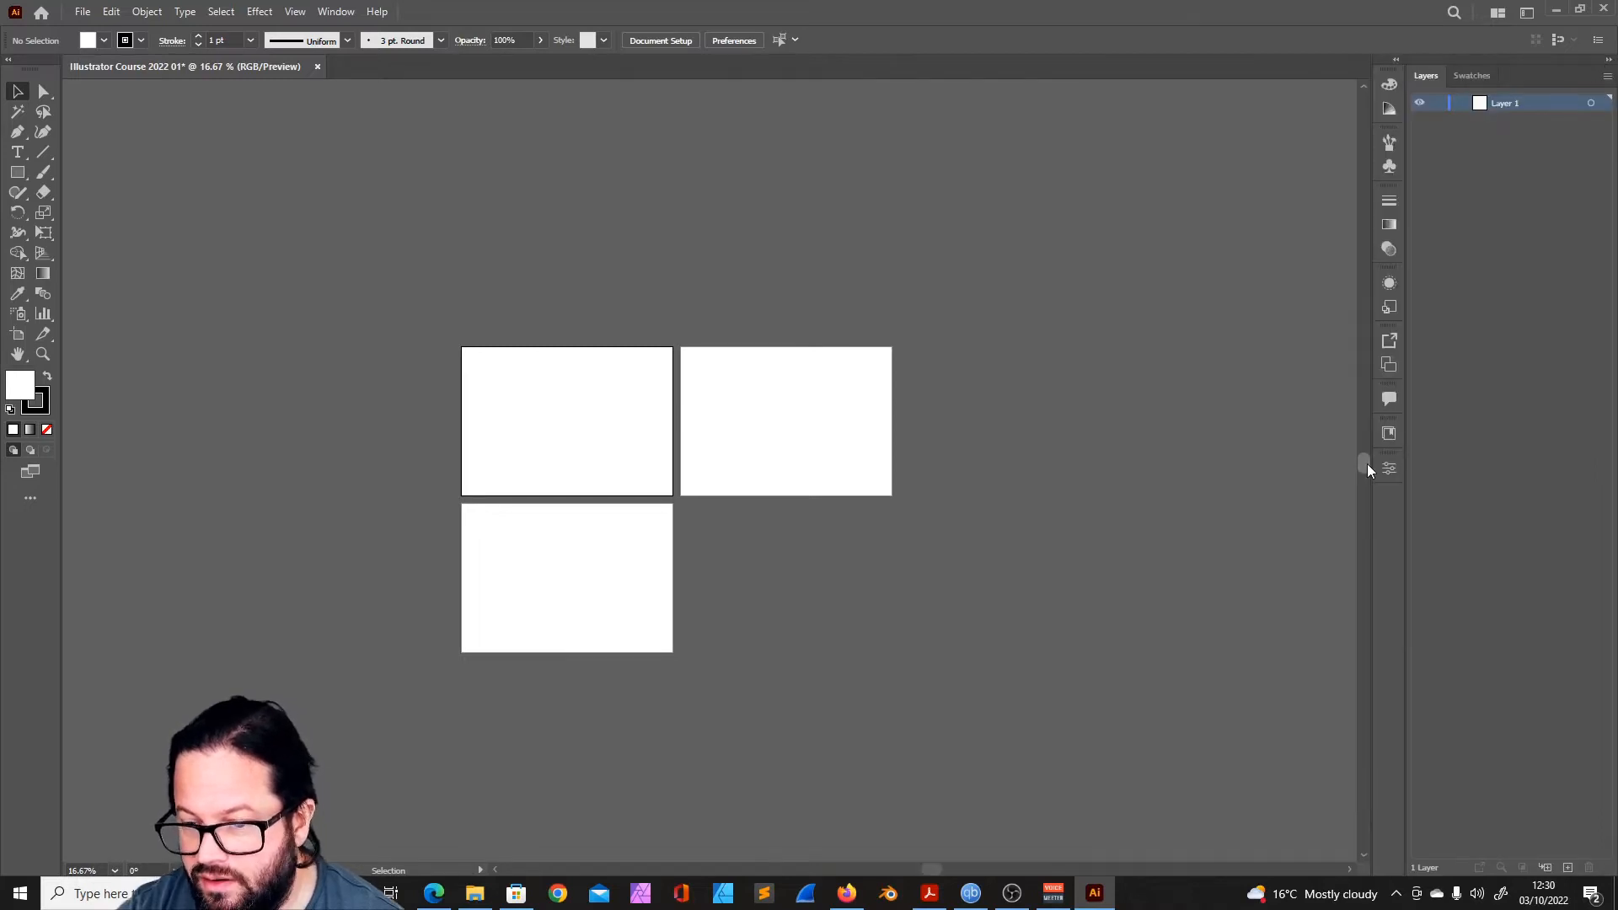
- Create a second document from the Film (4K) preset in portrait orientation with 3 artboards
{"action": "scroll", "coordinate": [1365, 478], "scroll_direction": "down", "scroll_amount": 4}
{"action": "left_click_drag", "start_coordinate": [1364, 513], "coordinate": [1363, 455]}
{"action": "right_click", "coordinate": [160, 68]}
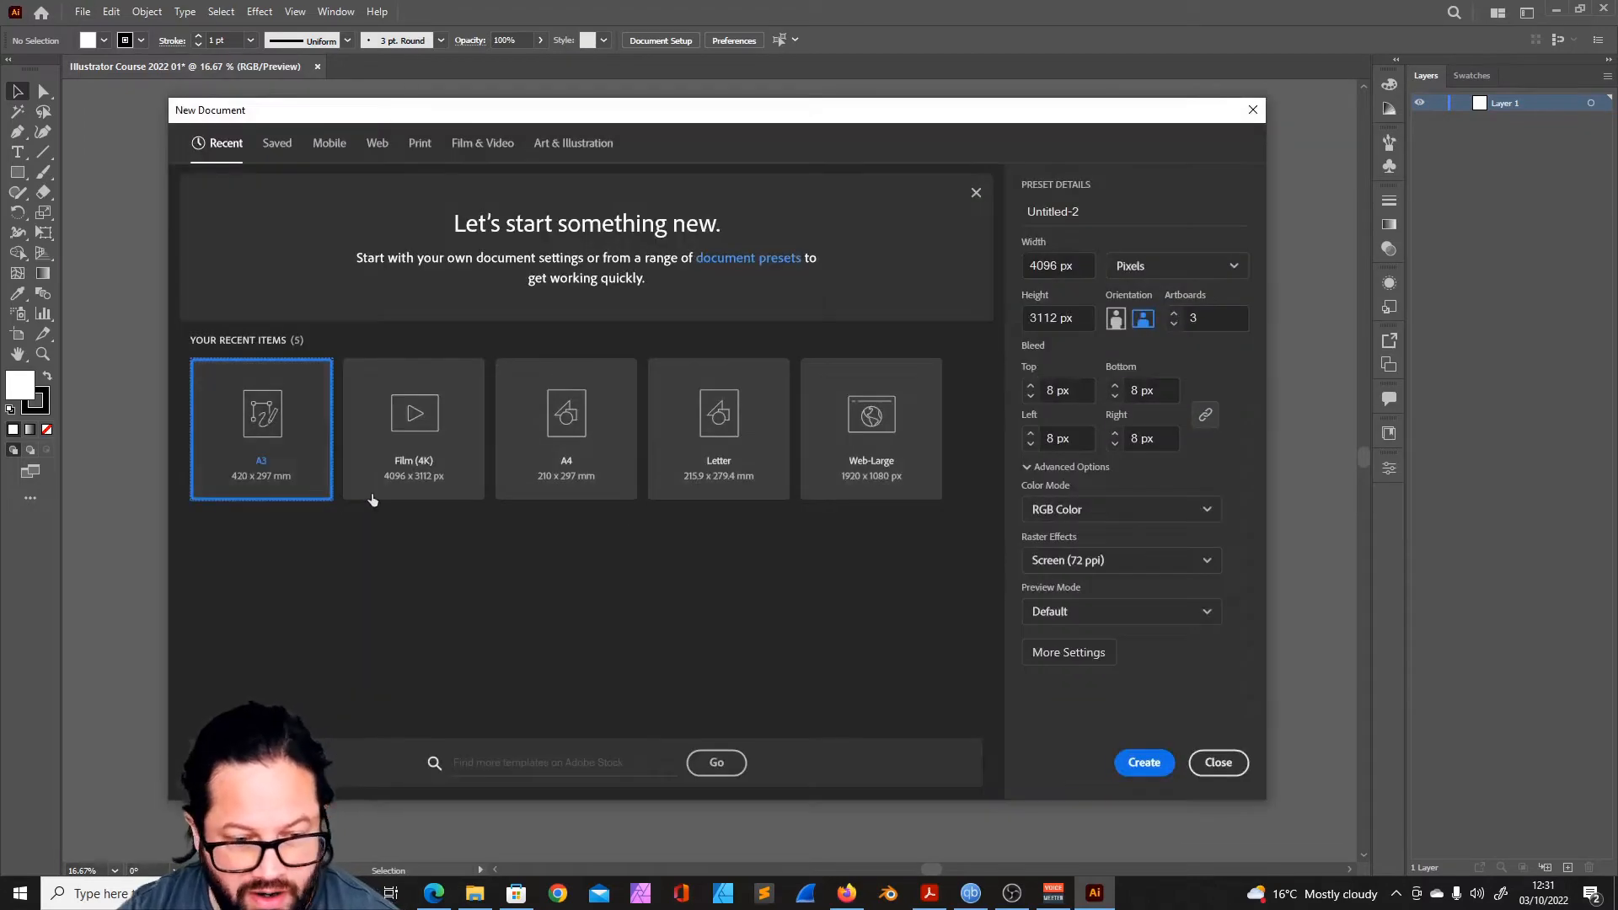
{"action": "left_click", "coordinate": [1116, 319]}
{"action": "key", "text": "Return"}
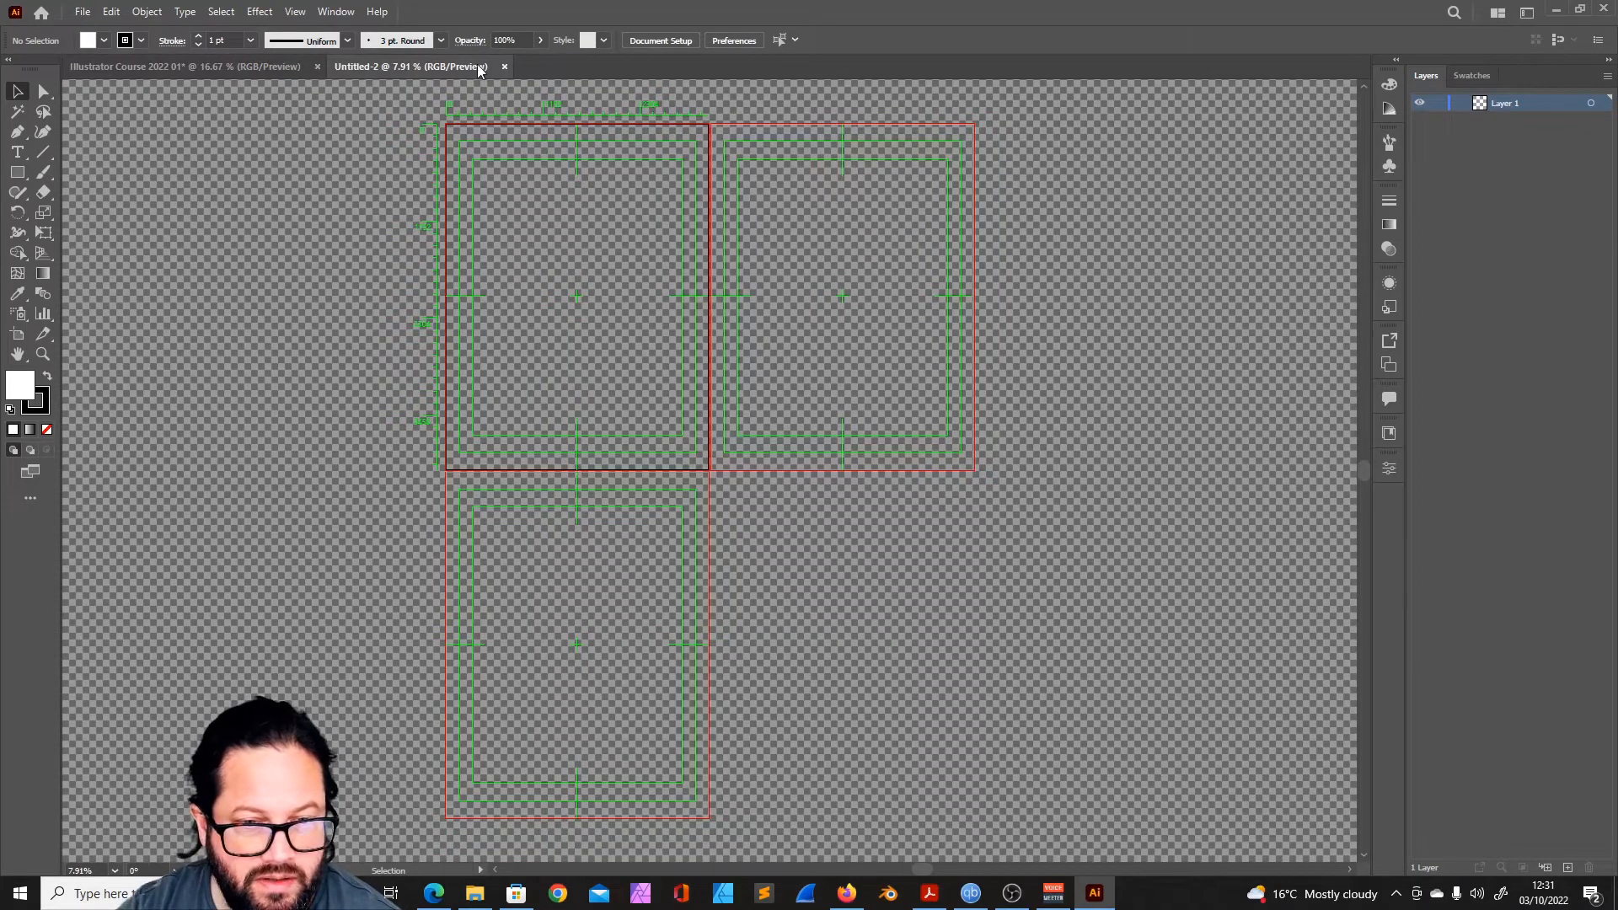
- Switch between the two open documents and arrange them side by side in two columns
{"action": "left_click", "coordinate": [270, 67]}
{"action": "left_click", "coordinate": [405, 67]}
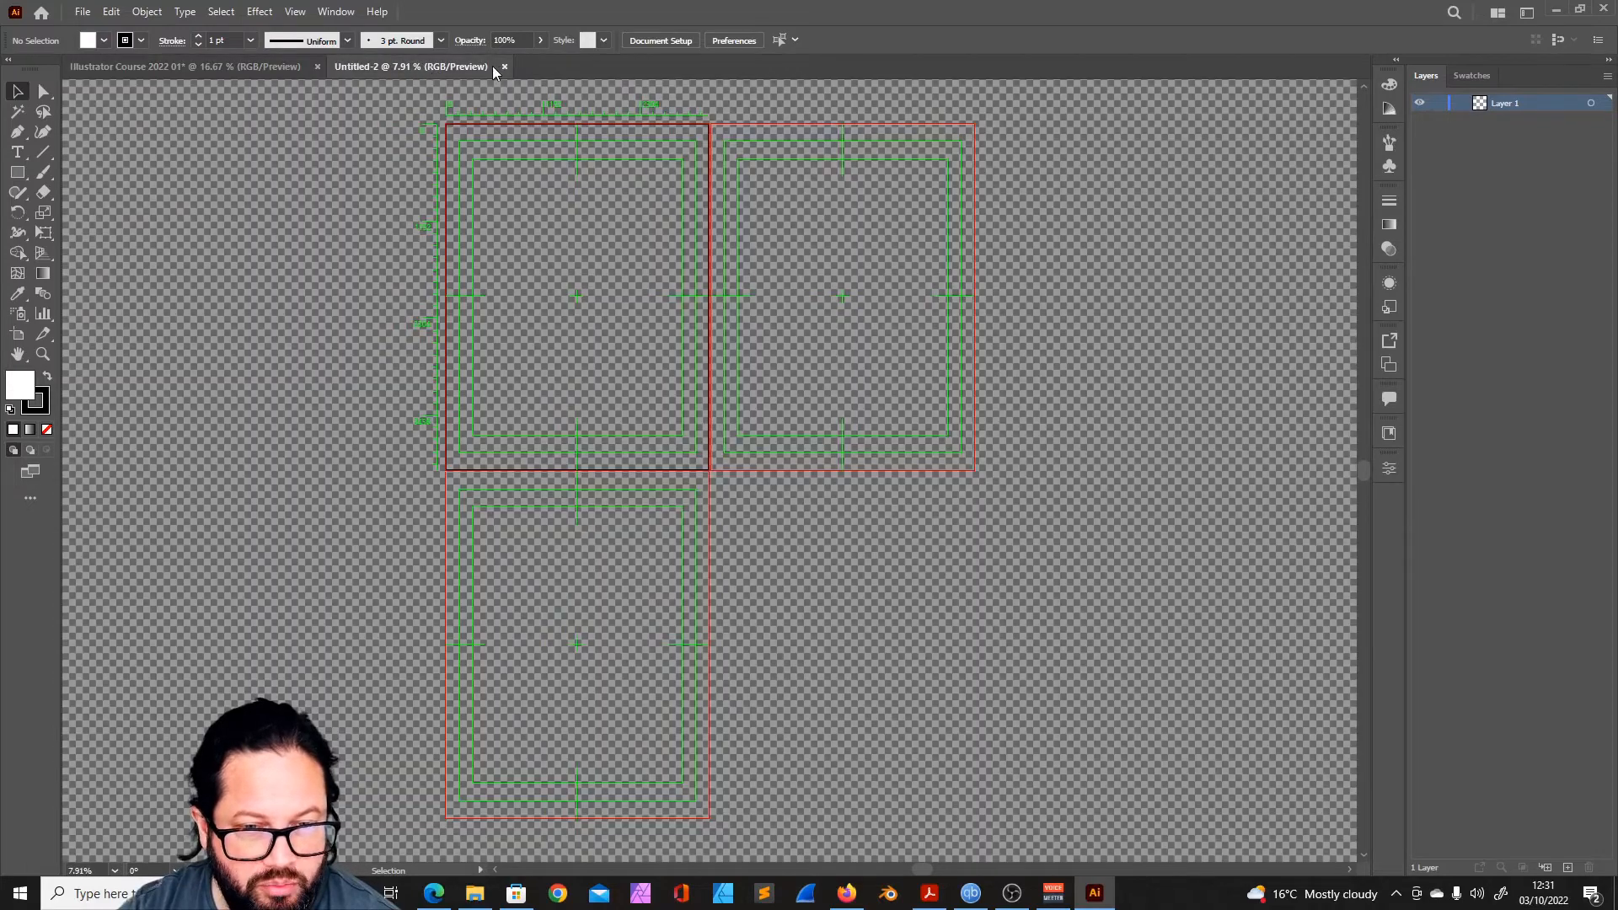
{"action": "left_click", "coordinate": [249, 64]}
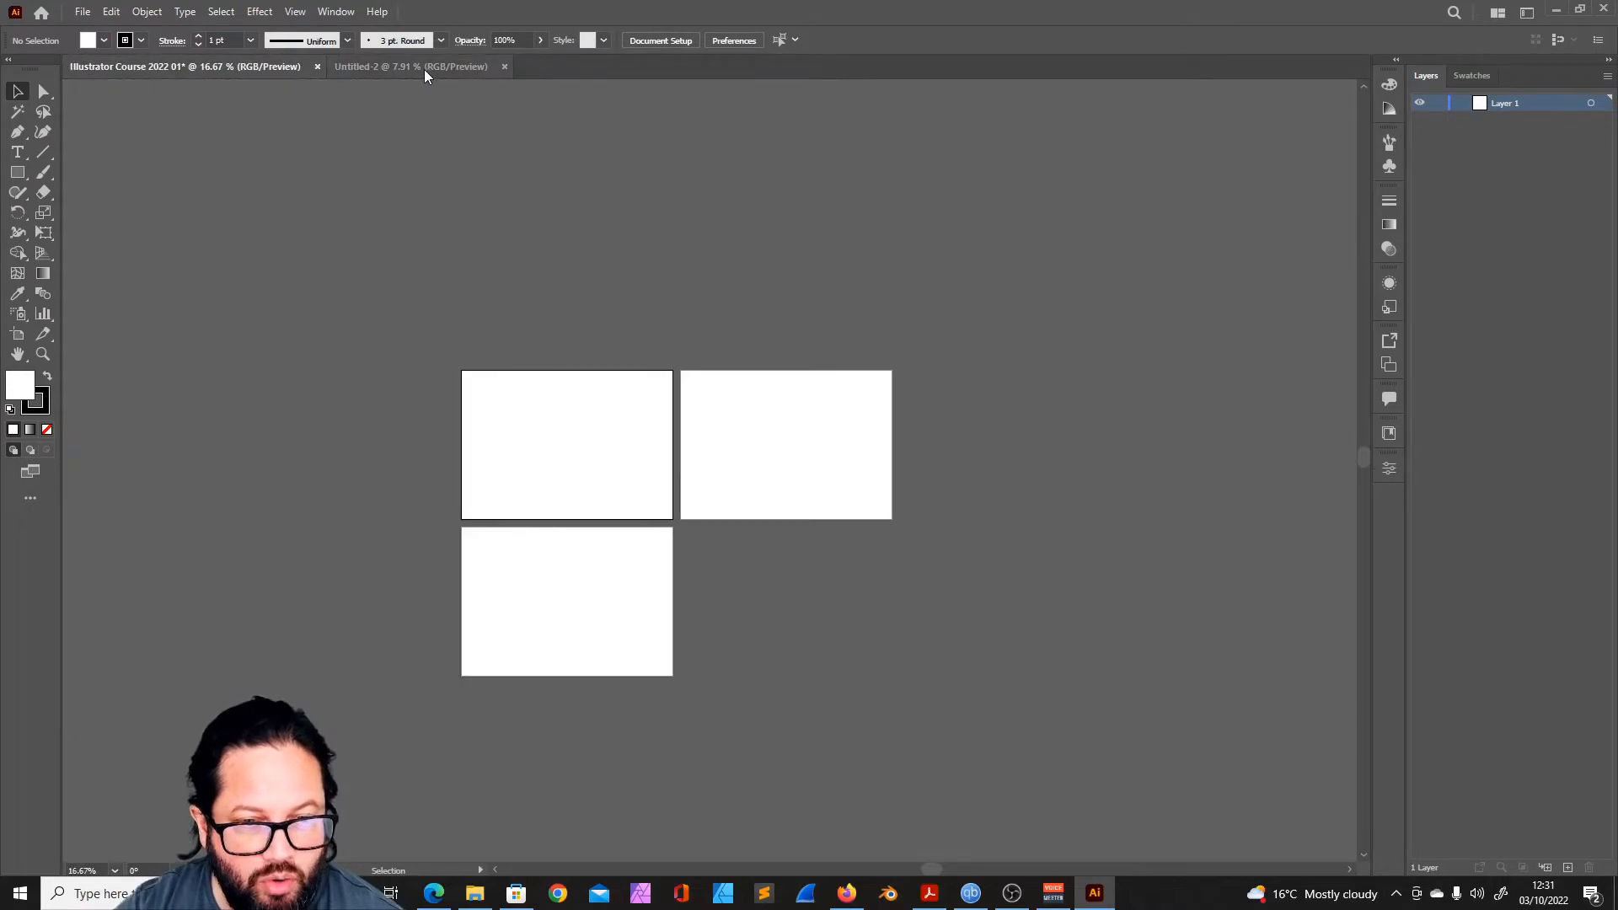
{"action": "left_click", "coordinate": [423, 69]}
{"action": "left_click", "coordinate": [1498, 13]}
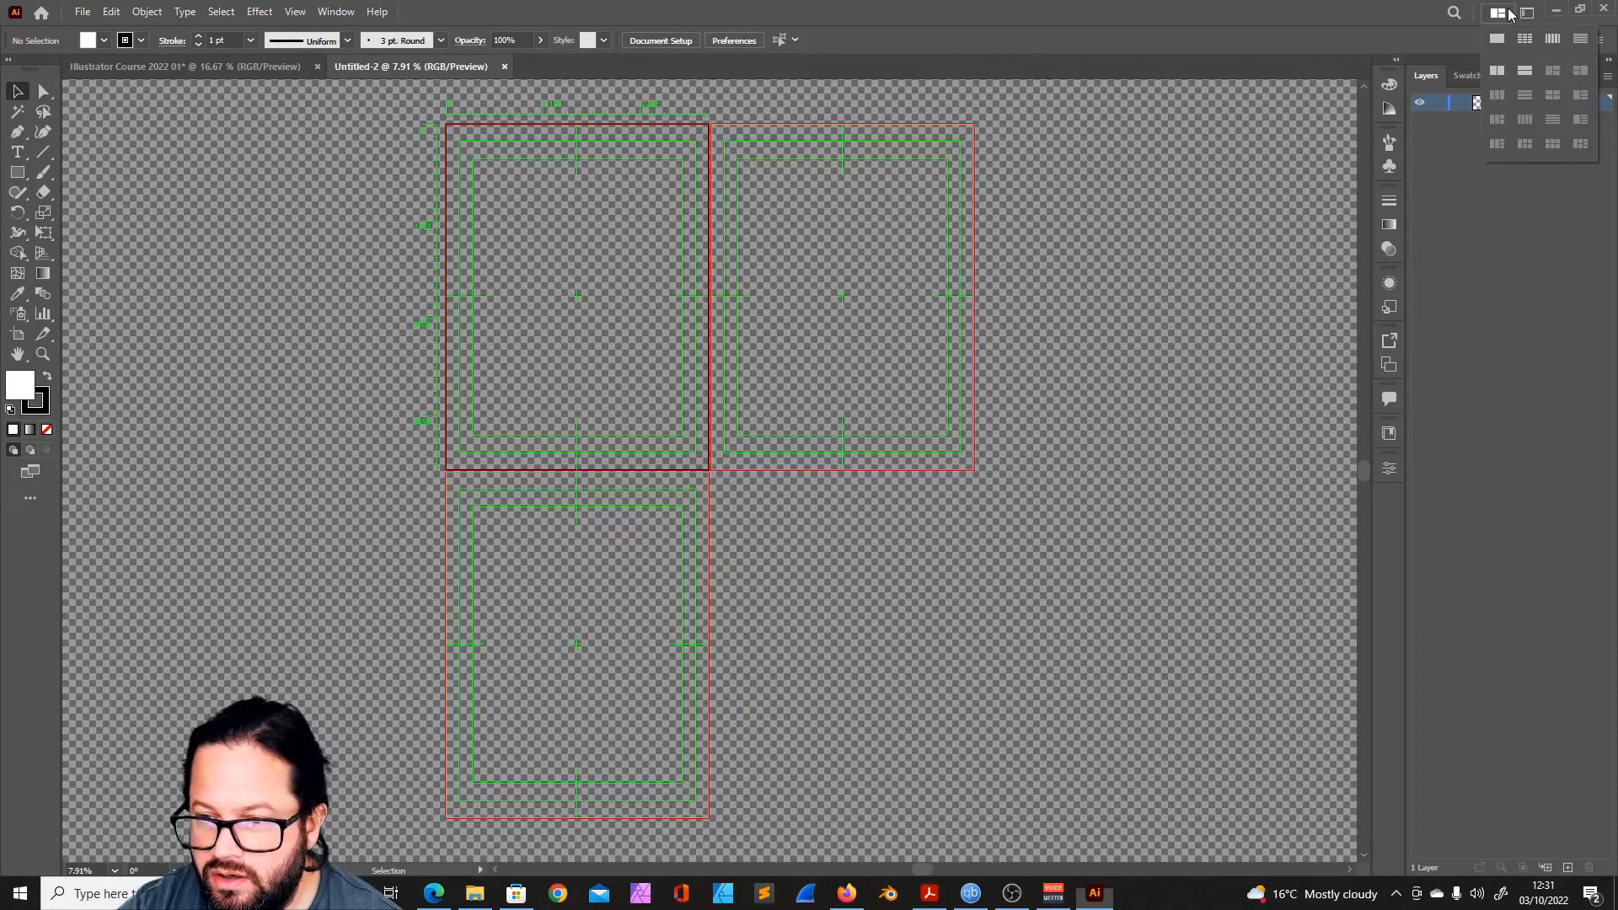
{"action": "left_click", "coordinate": [1500, 72]}
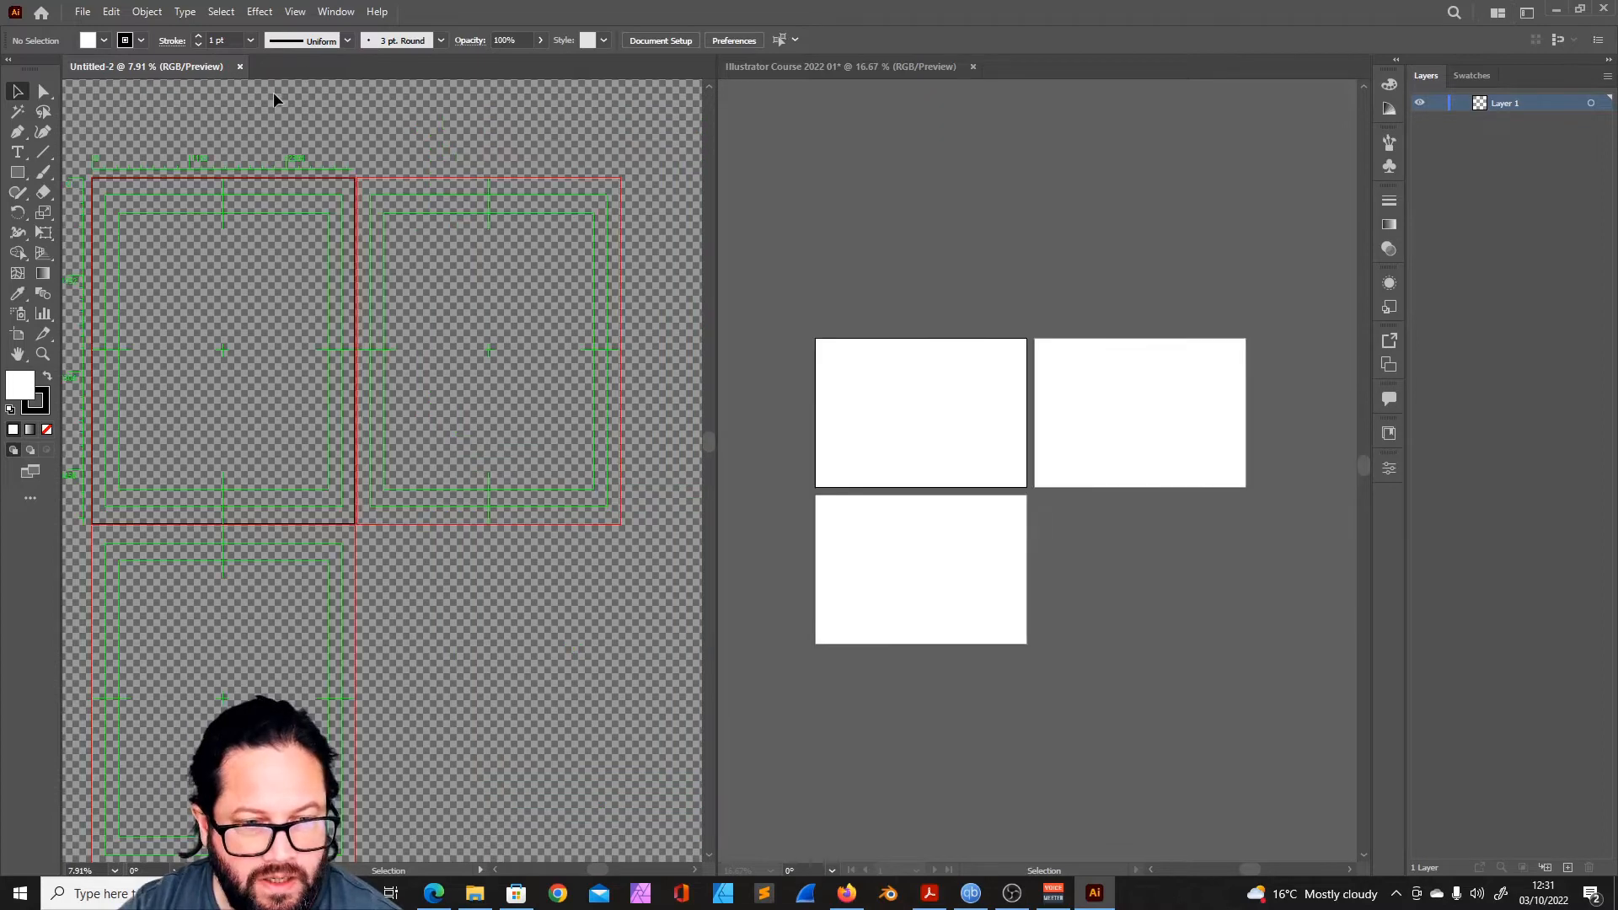
- Close Untitled-2, float the Illustrator Course 2022 01 window and dock it back in place
{"action": "left_click", "coordinate": [239, 68]}
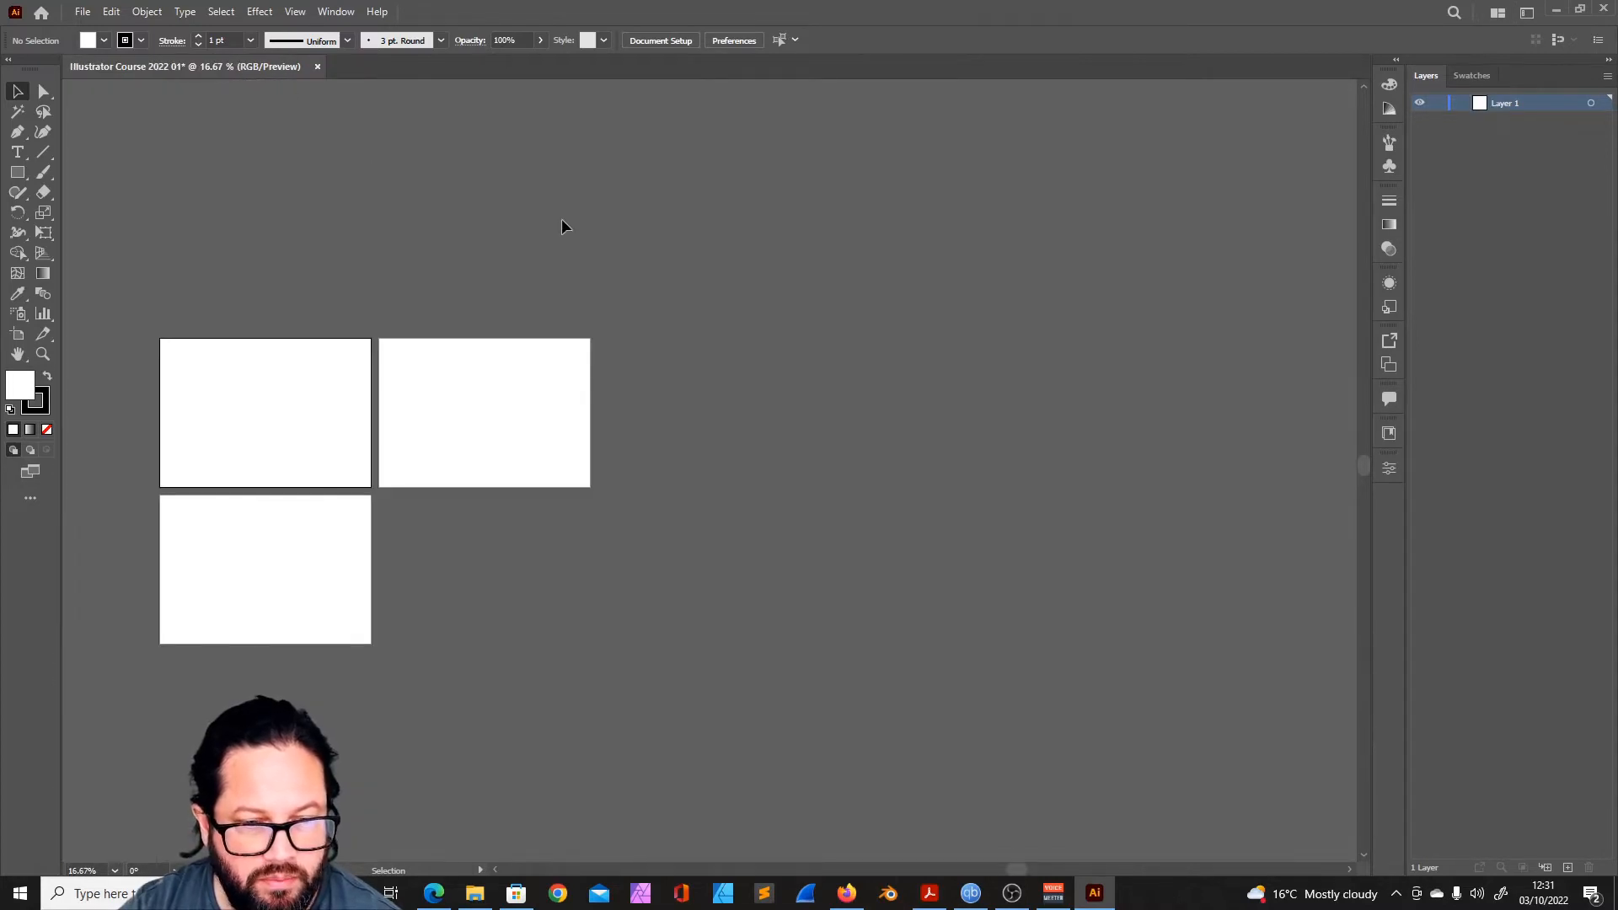
{"action": "left_click_drag", "start_coordinate": [226, 64], "coordinate": [816, 222]}
{"action": "left_click_drag", "start_coordinate": [706, 220], "coordinate": [216, 68]}
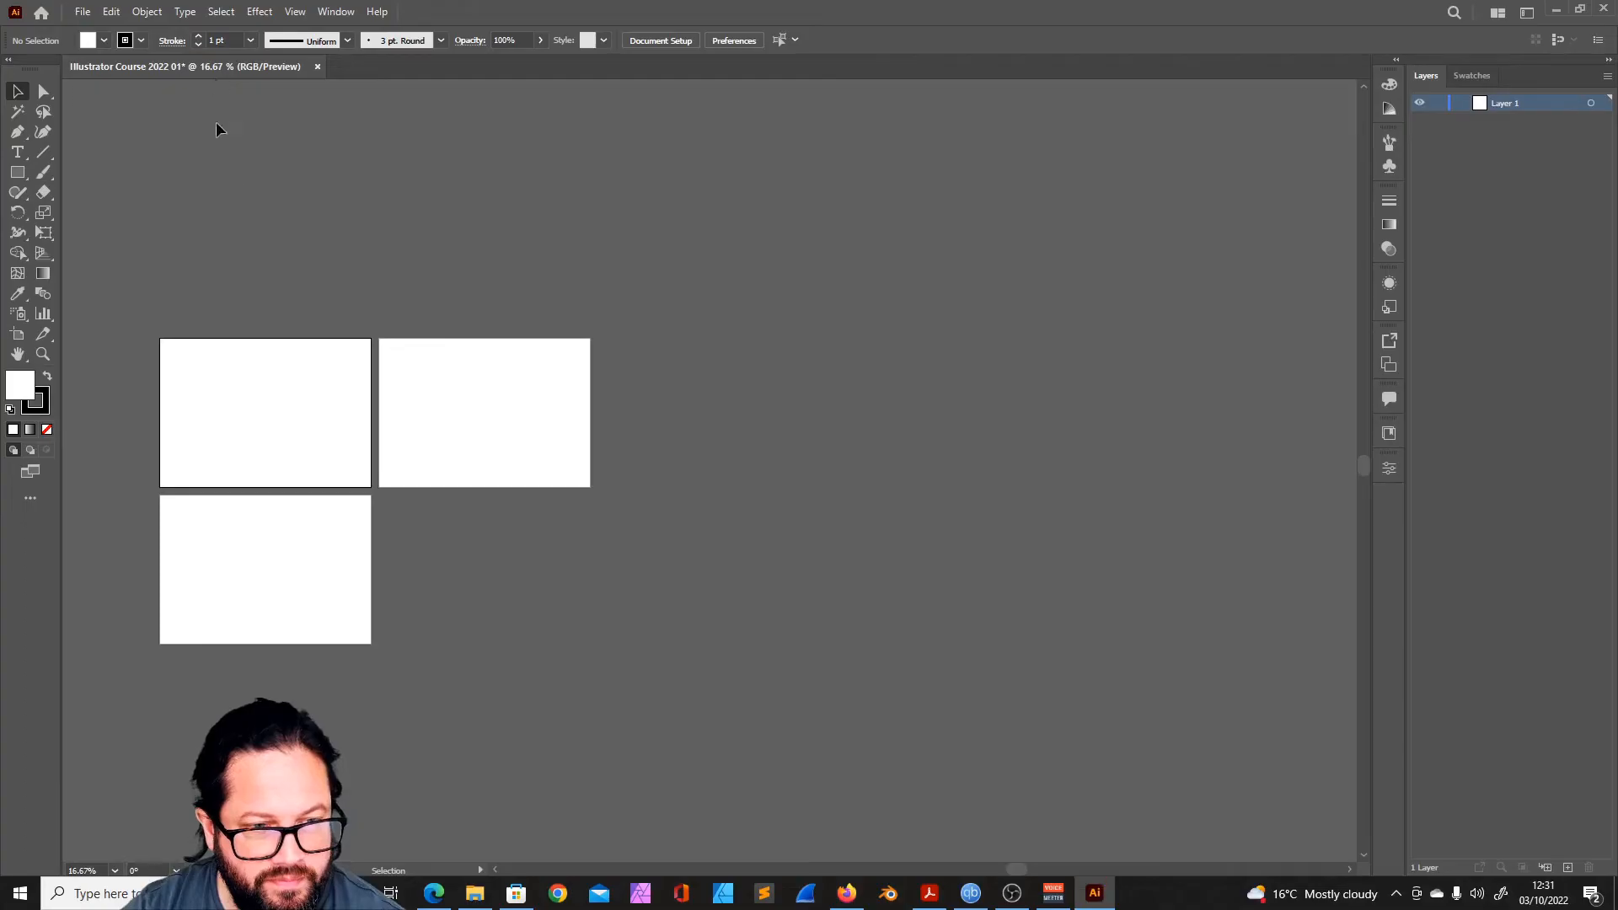
- Look at the full collection of available tools for the toolbar and close it
{"action": "left_click", "coordinate": [32, 497]}
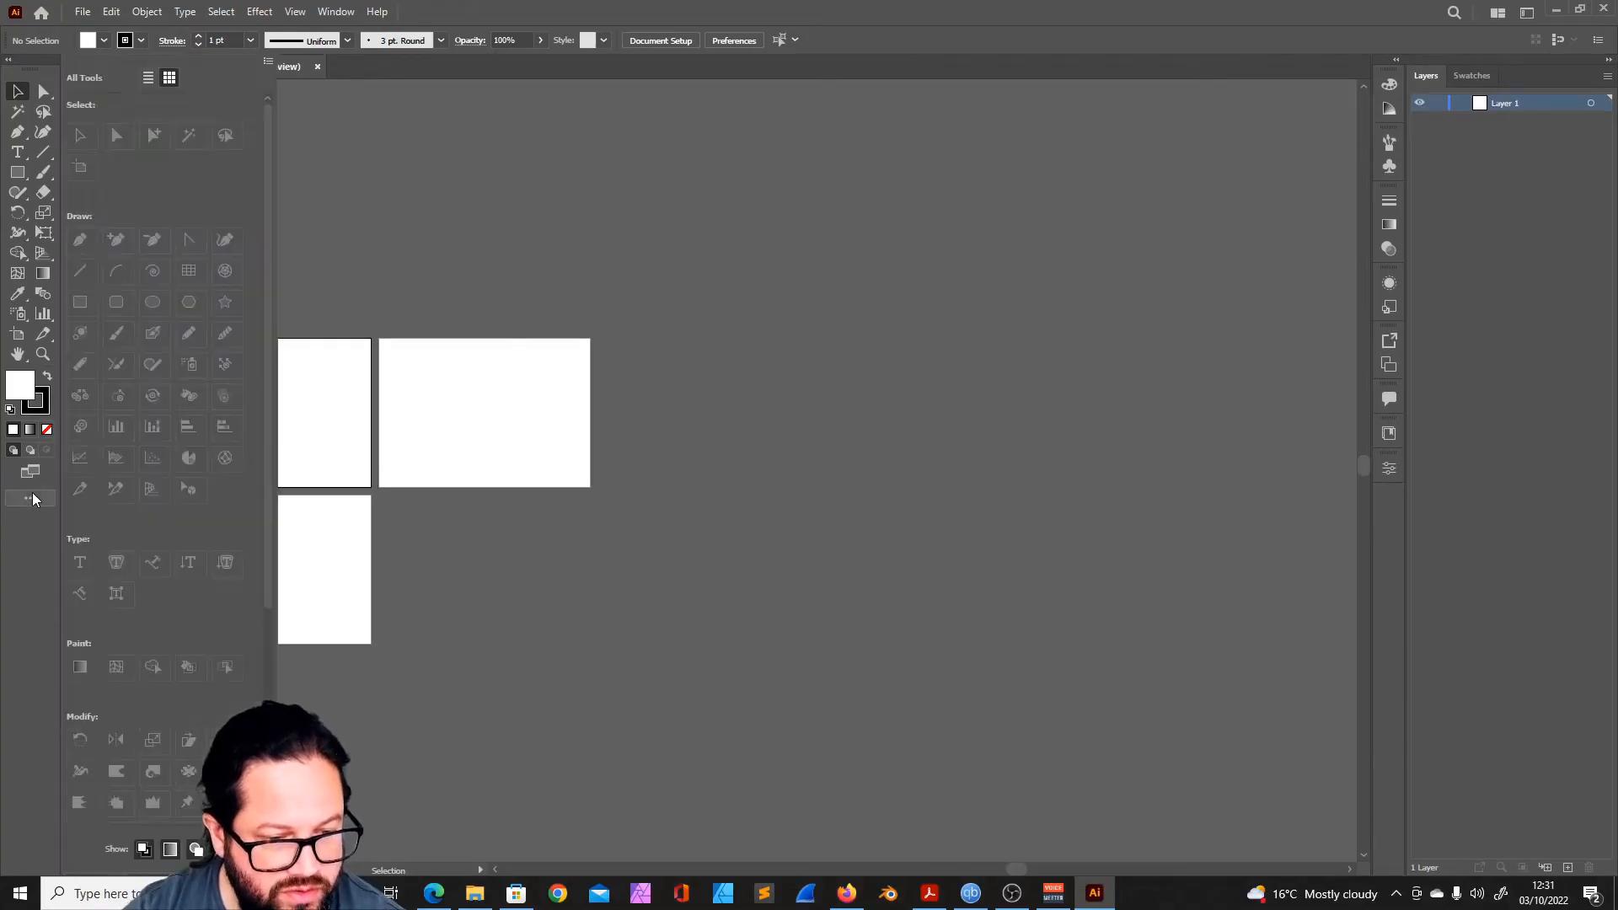
{"action": "left_click", "coordinate": [931, 48]}
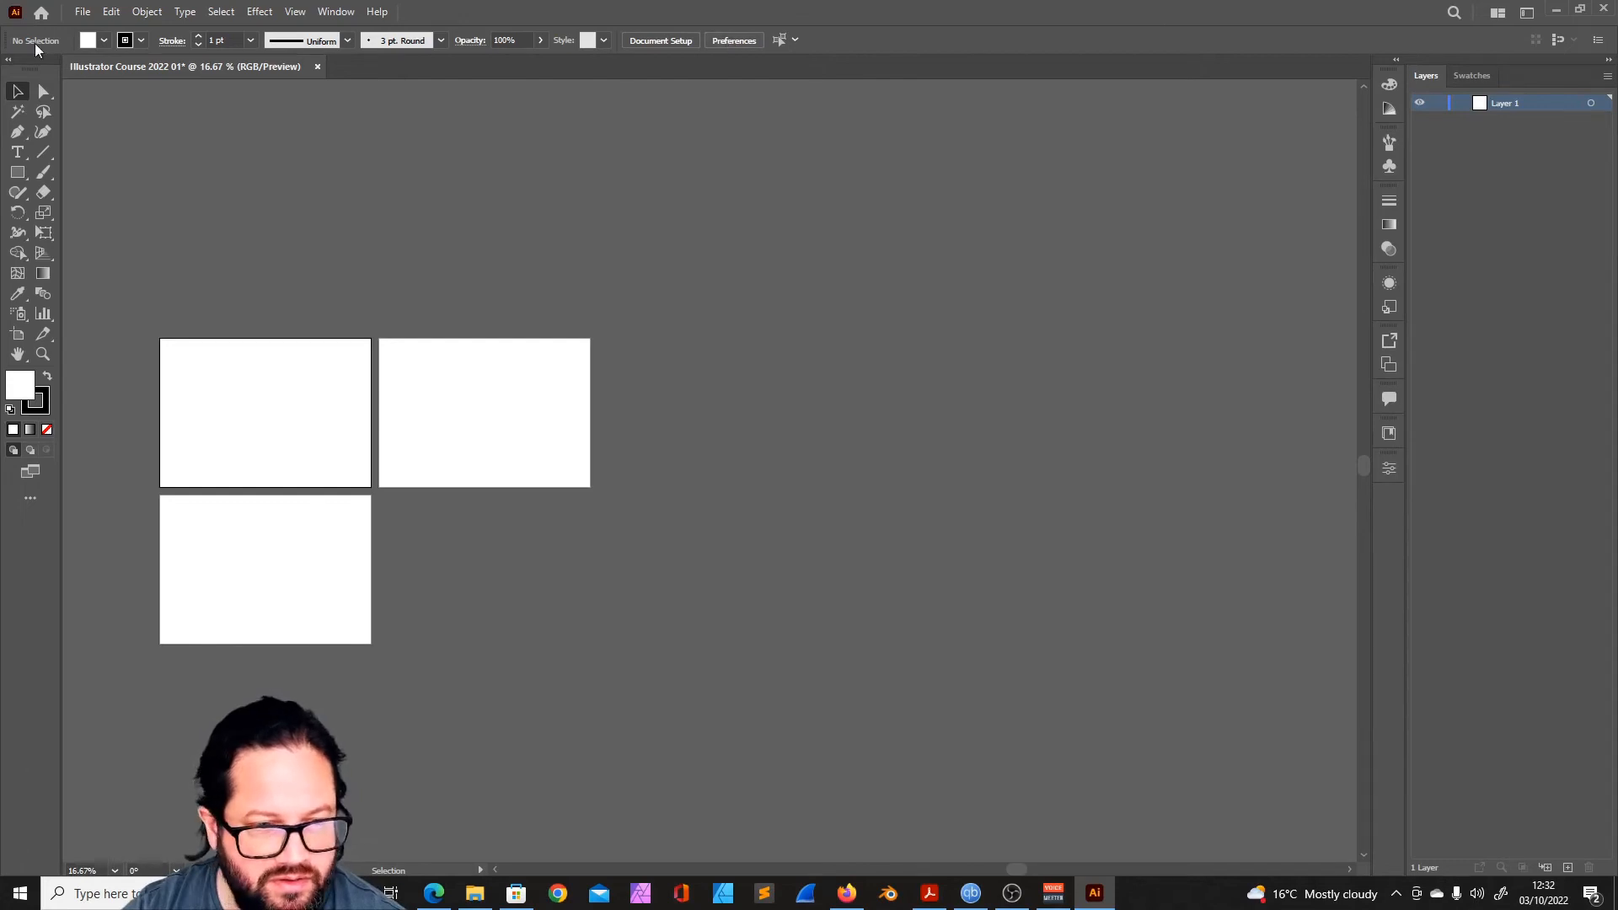
- View the Document Setup and Preferences dialogs and close them without changing any settings
{"action": "left_click", "coordinate": [657, 42]}
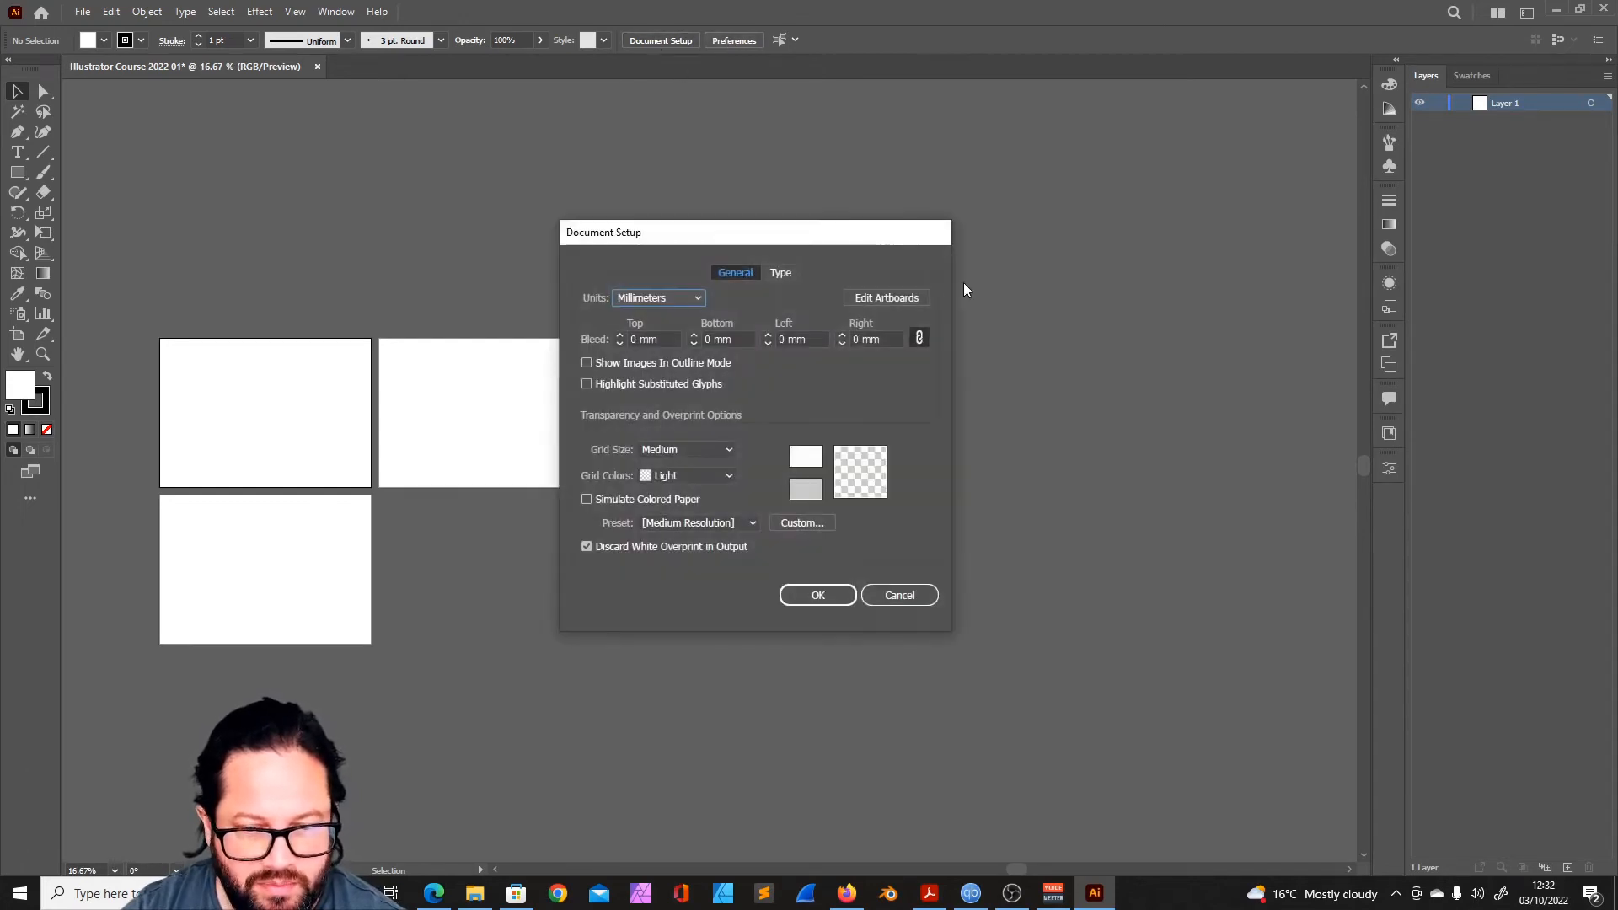
{"action": "left_click", "coordinate": [908, 594]}
{"action": "left_click", "coordinate": [83, 11]}
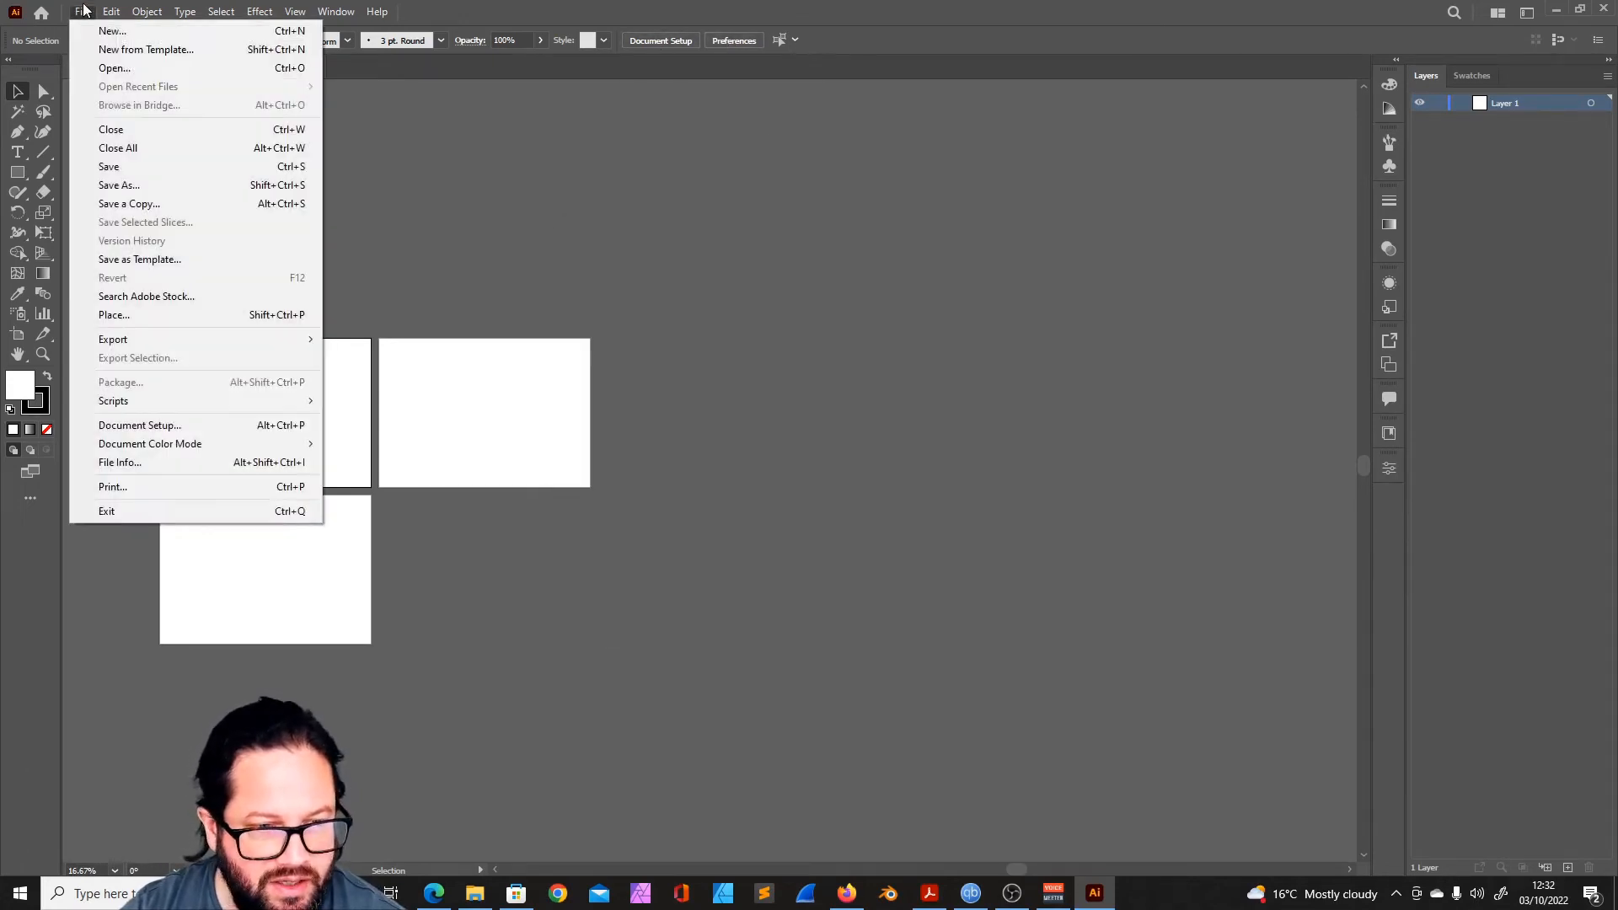
{"action": "left_click", "coordinate": [138, 430]}
{"action": "left_click", "coordinate": [939, 572]}
{"action": "left_click", "coordinate": [735, 39]}
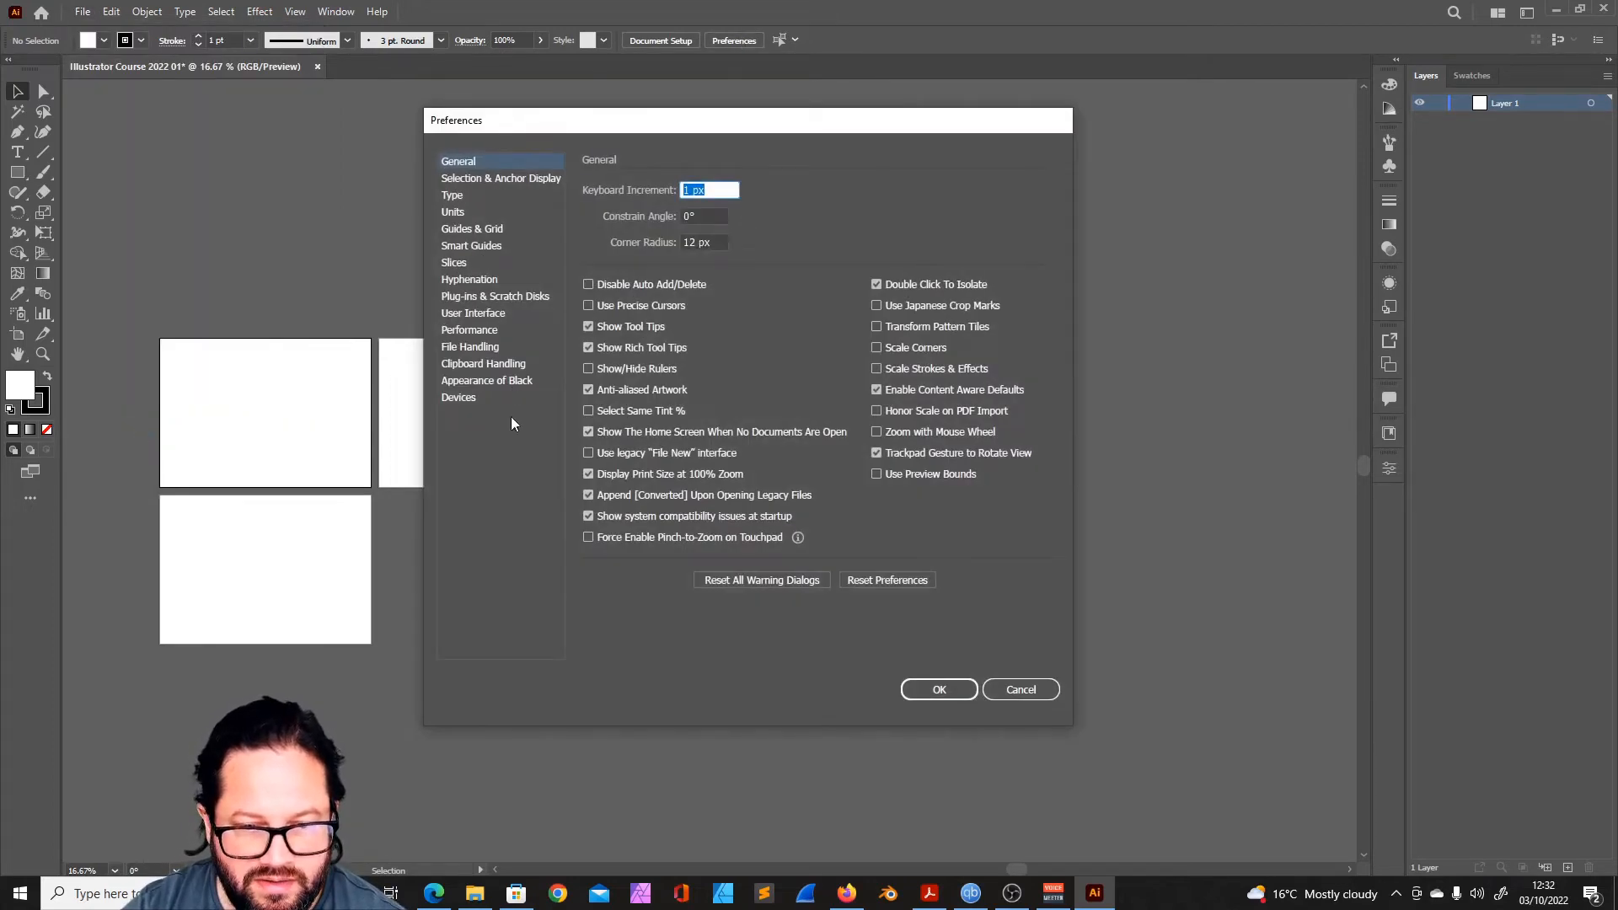
{"action": "key", "text": "Escape"}
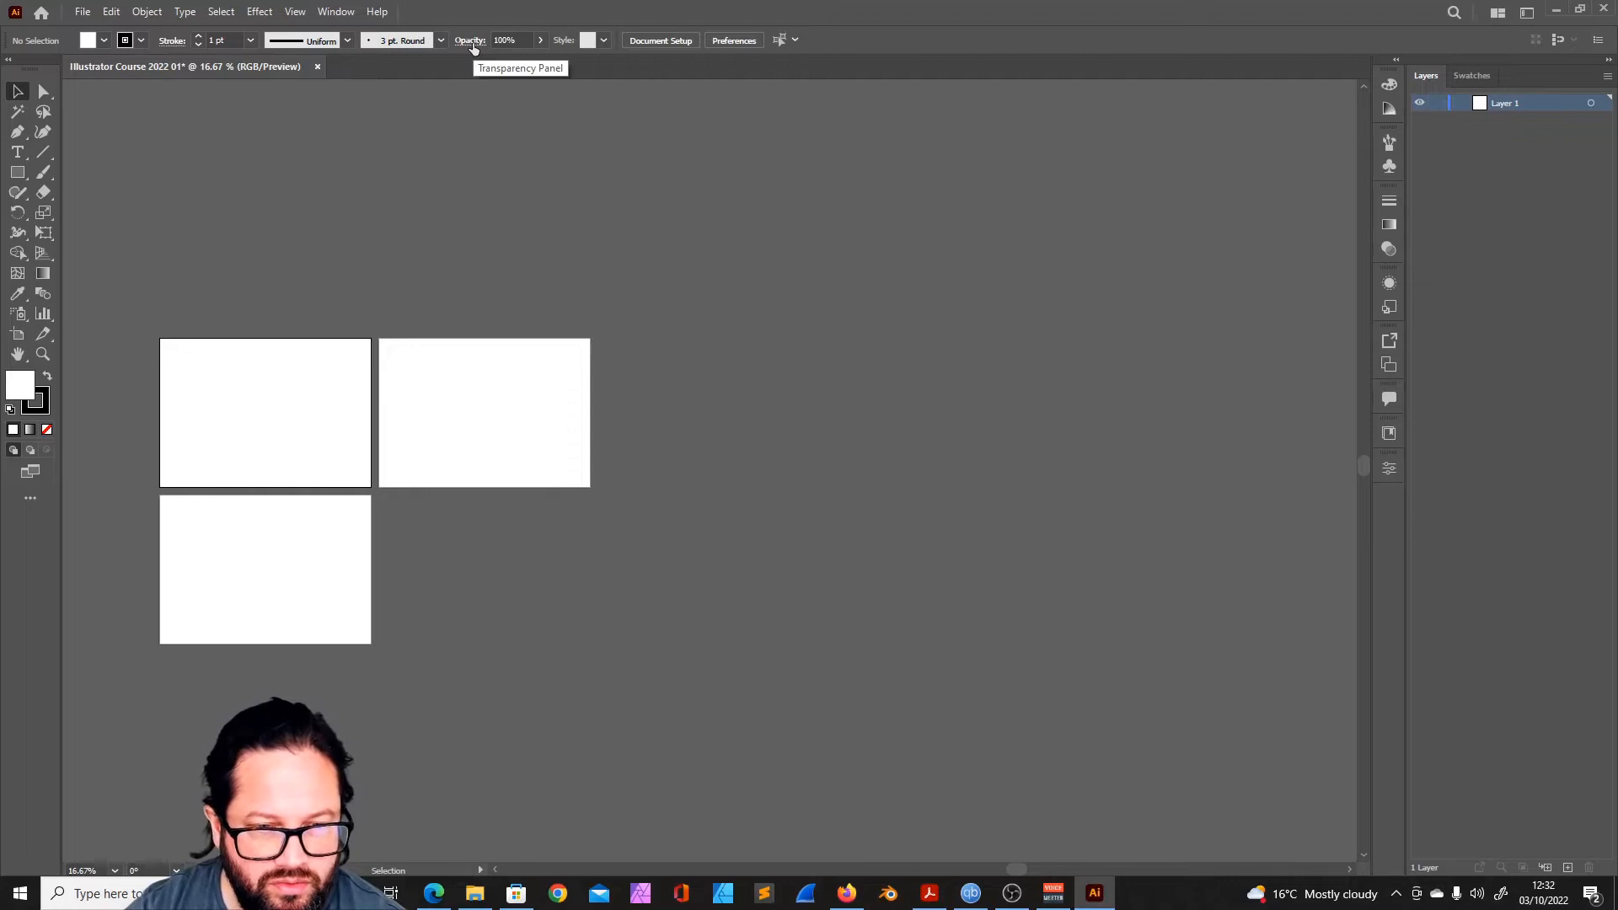
- Set both the fill and the stroke colour to the bright red swatch
{"action": "left_click", "coordinate": [104, 40]}
{"action": "left_click", "coordinate": [58, 69]}
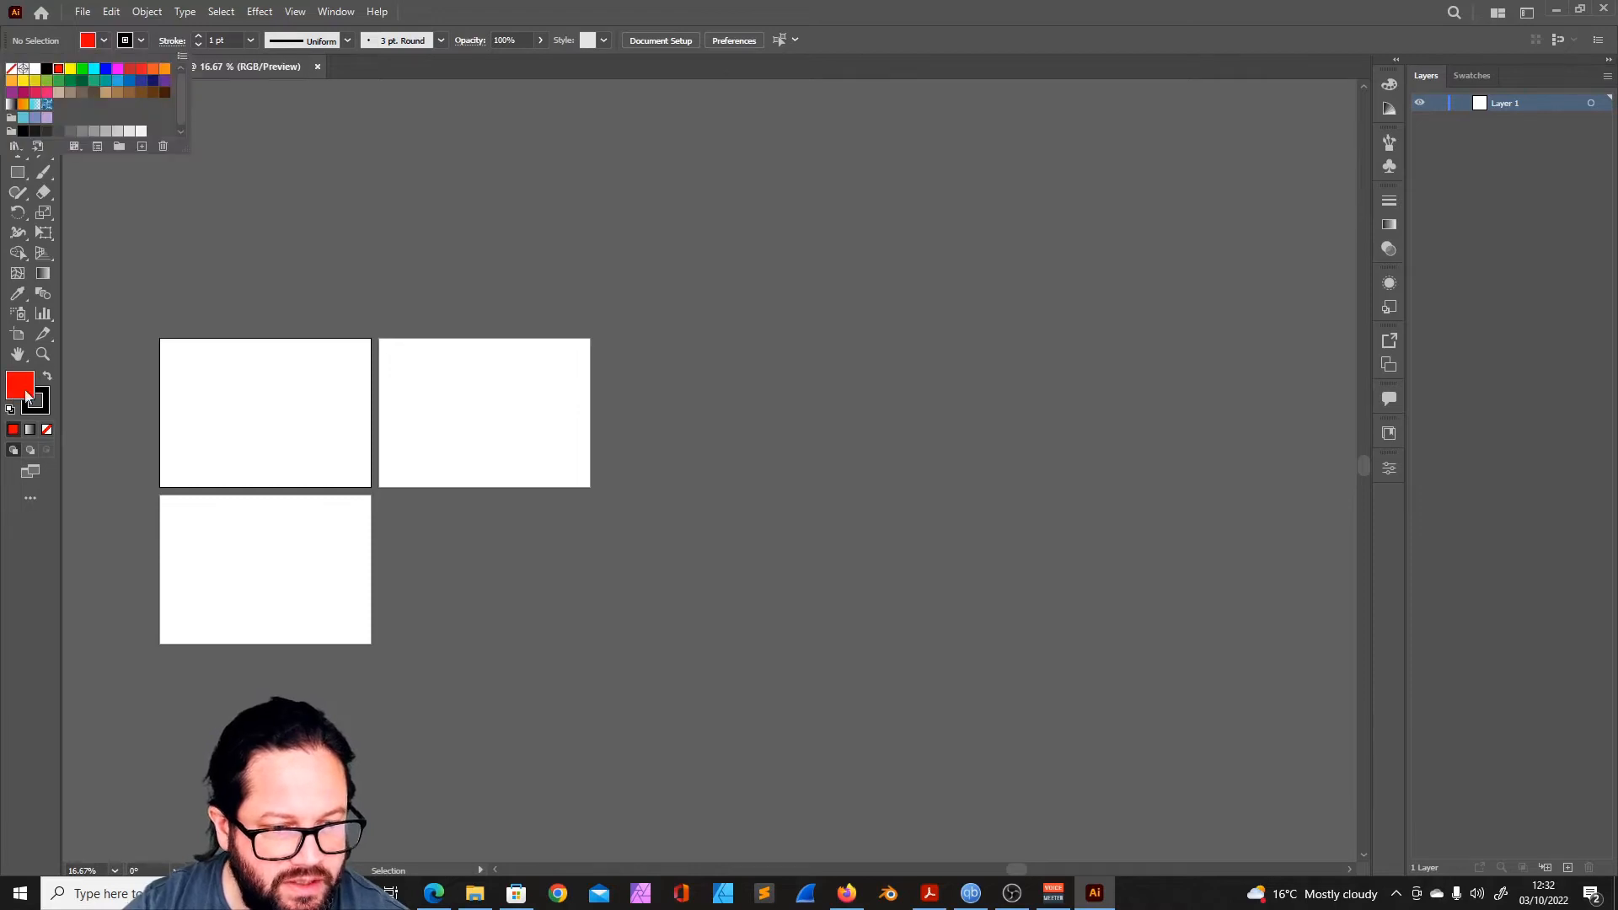
{"action": "left_click", "coordinate": [142, 42]}
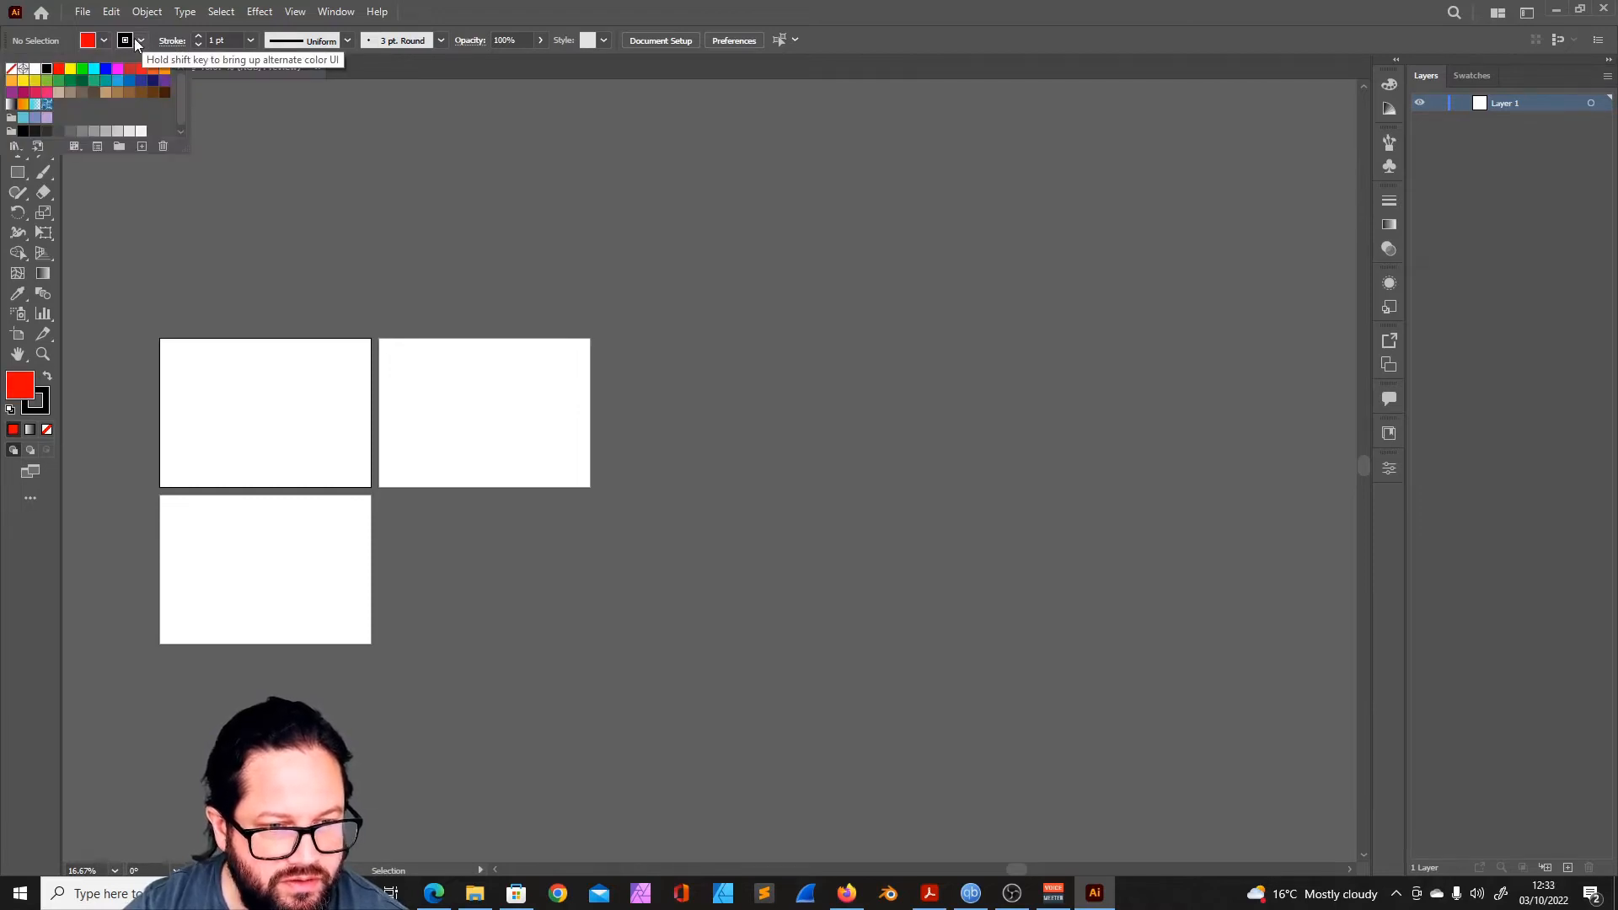
{"action": "left_click", "coordinate": [58, 68]}
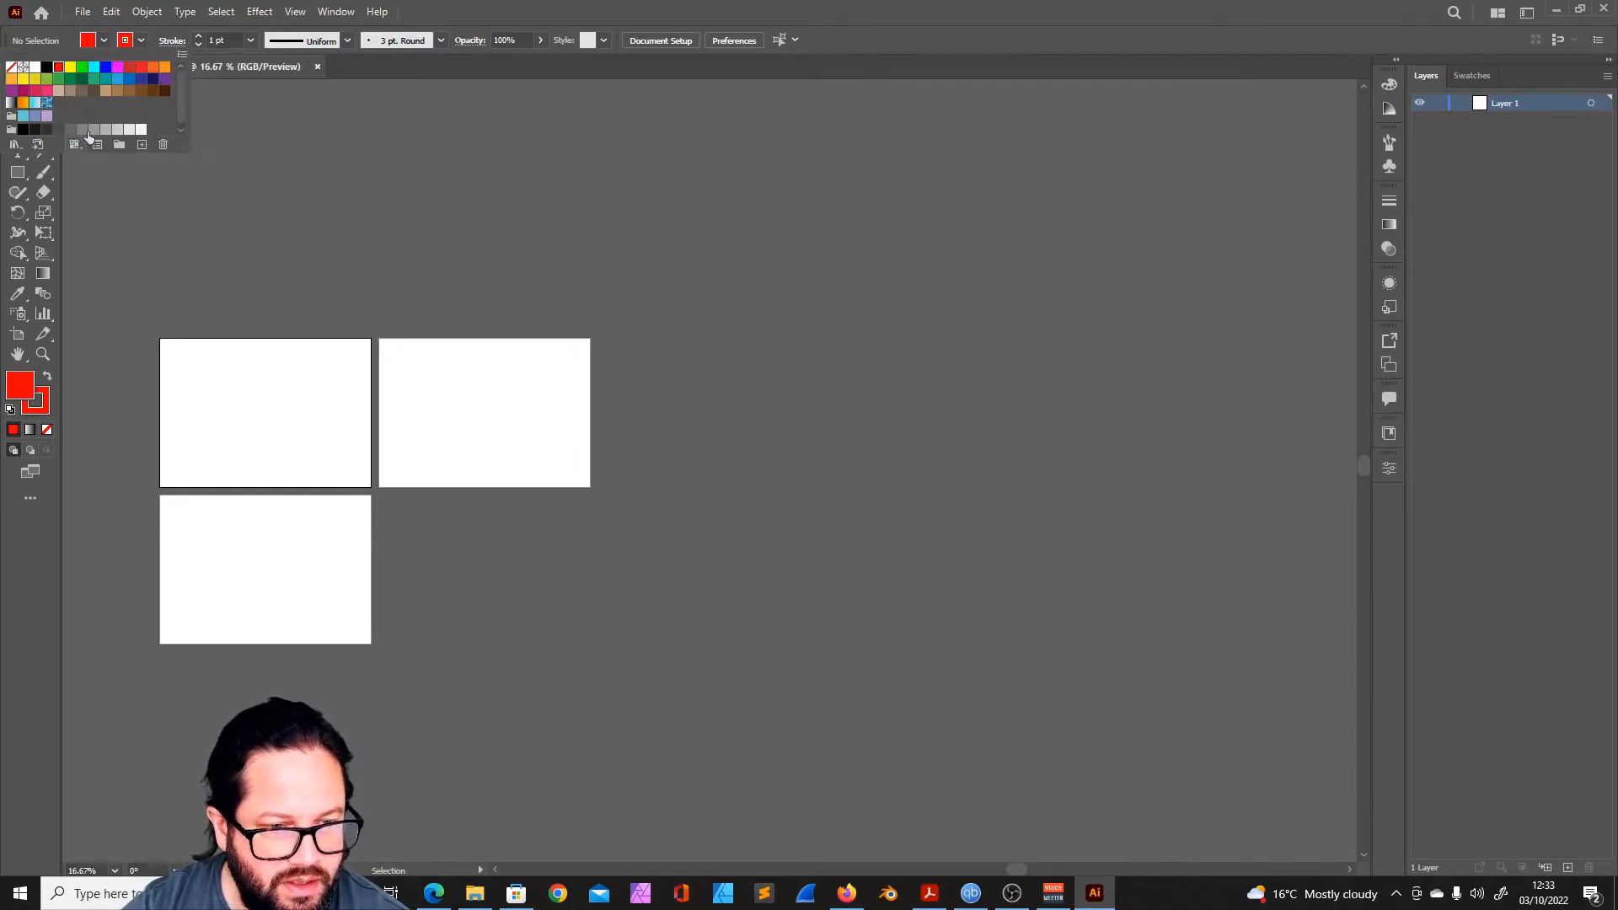
- Look through the fill swatches and the list of available swatch libraries
{"action": "left_click", "coordinate": [106, 42]}
{"action": "left_click", "coordinate": [104, 41]}
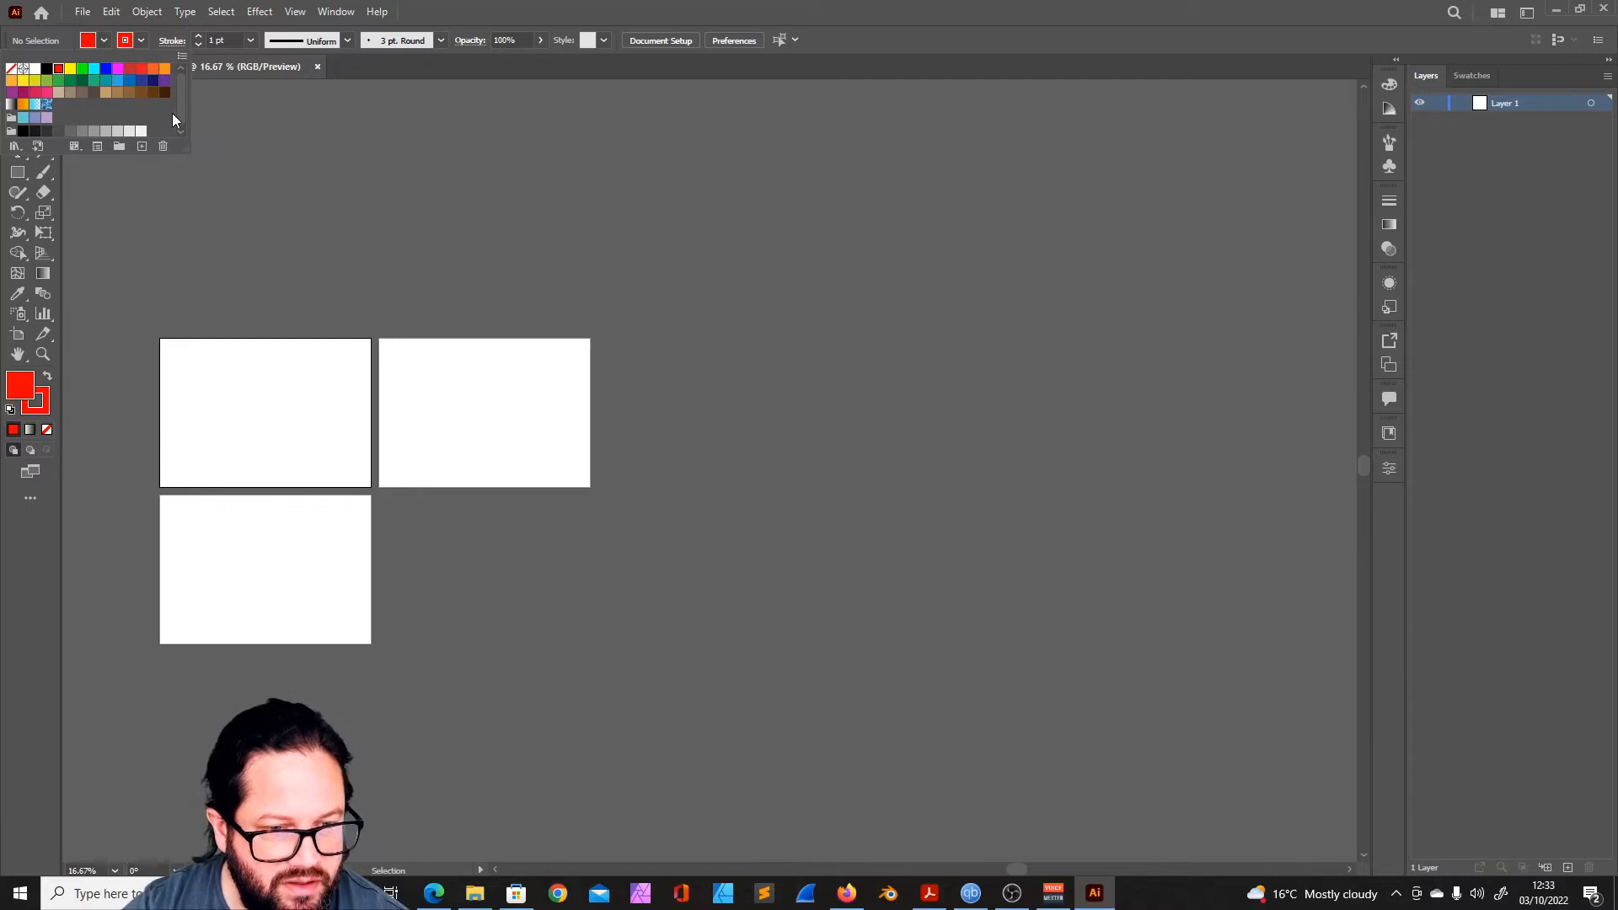
{"action": "left_click_drag", "start_coordinate": [179, 118], "coordinate": [180, 124]}
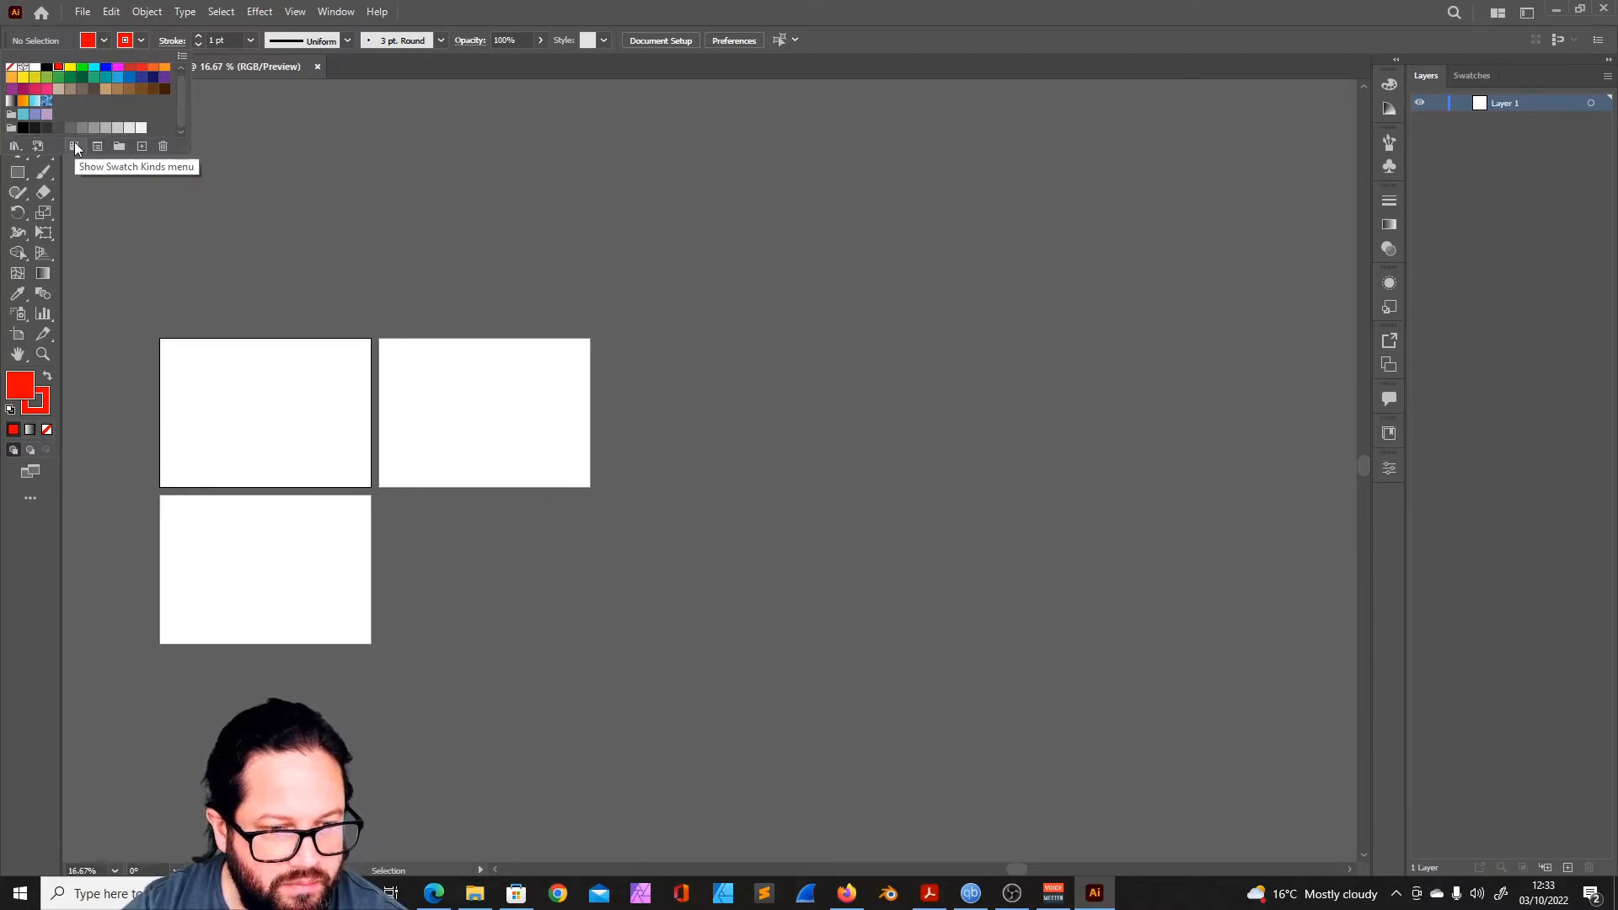
{"action": "left_click", "coordinate": [14, 149]}
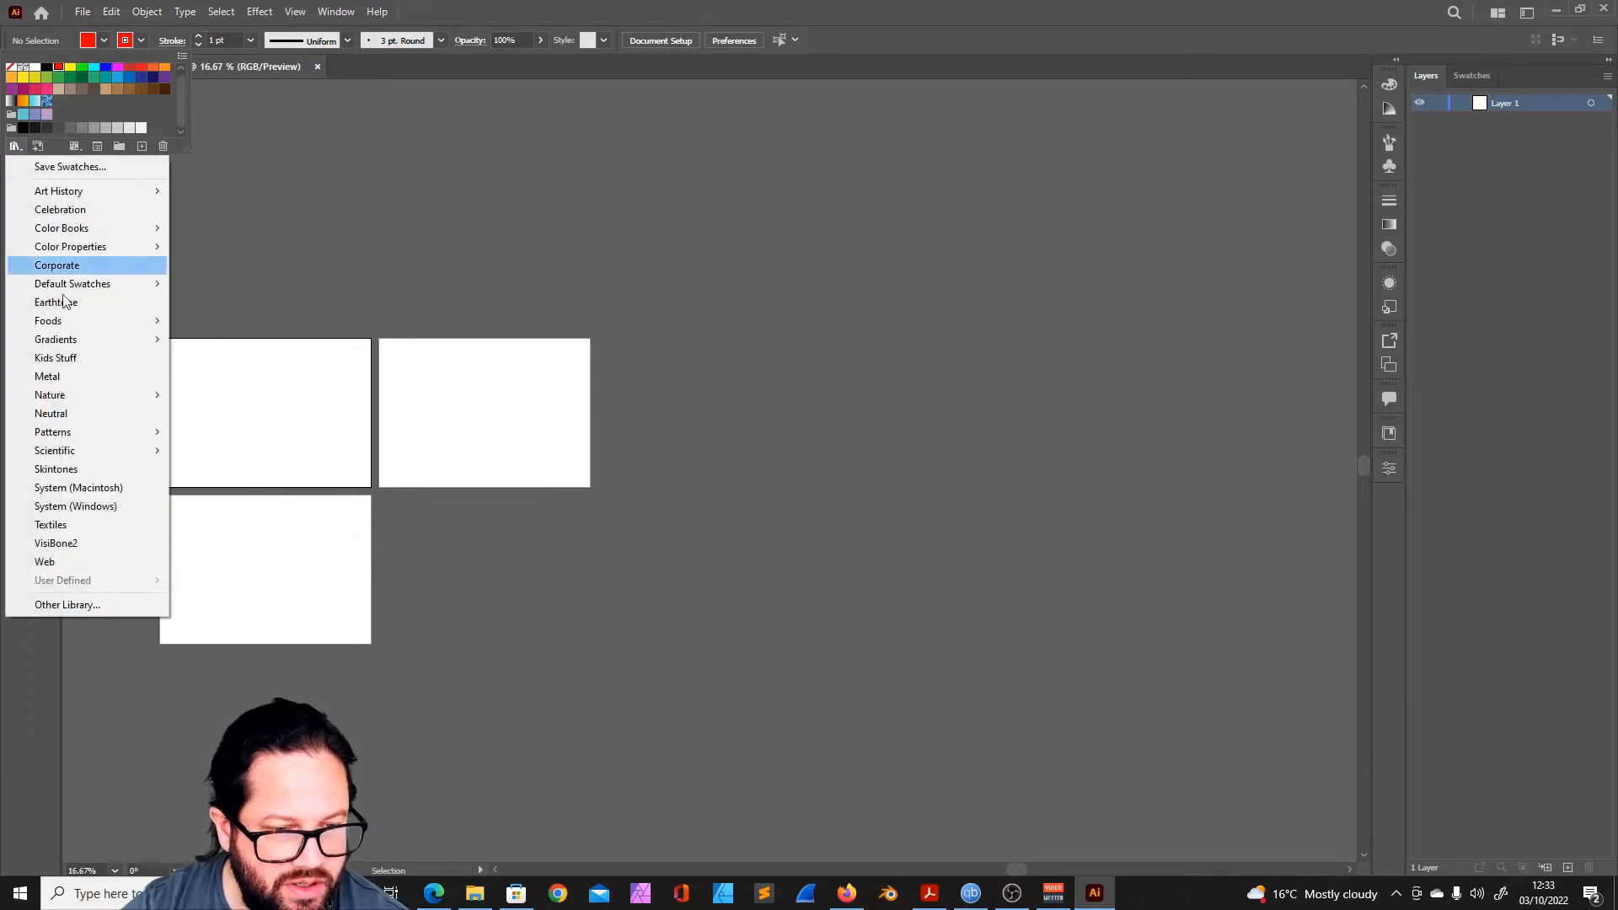
{"action": "left_click", "coordinate": [925, 23]}
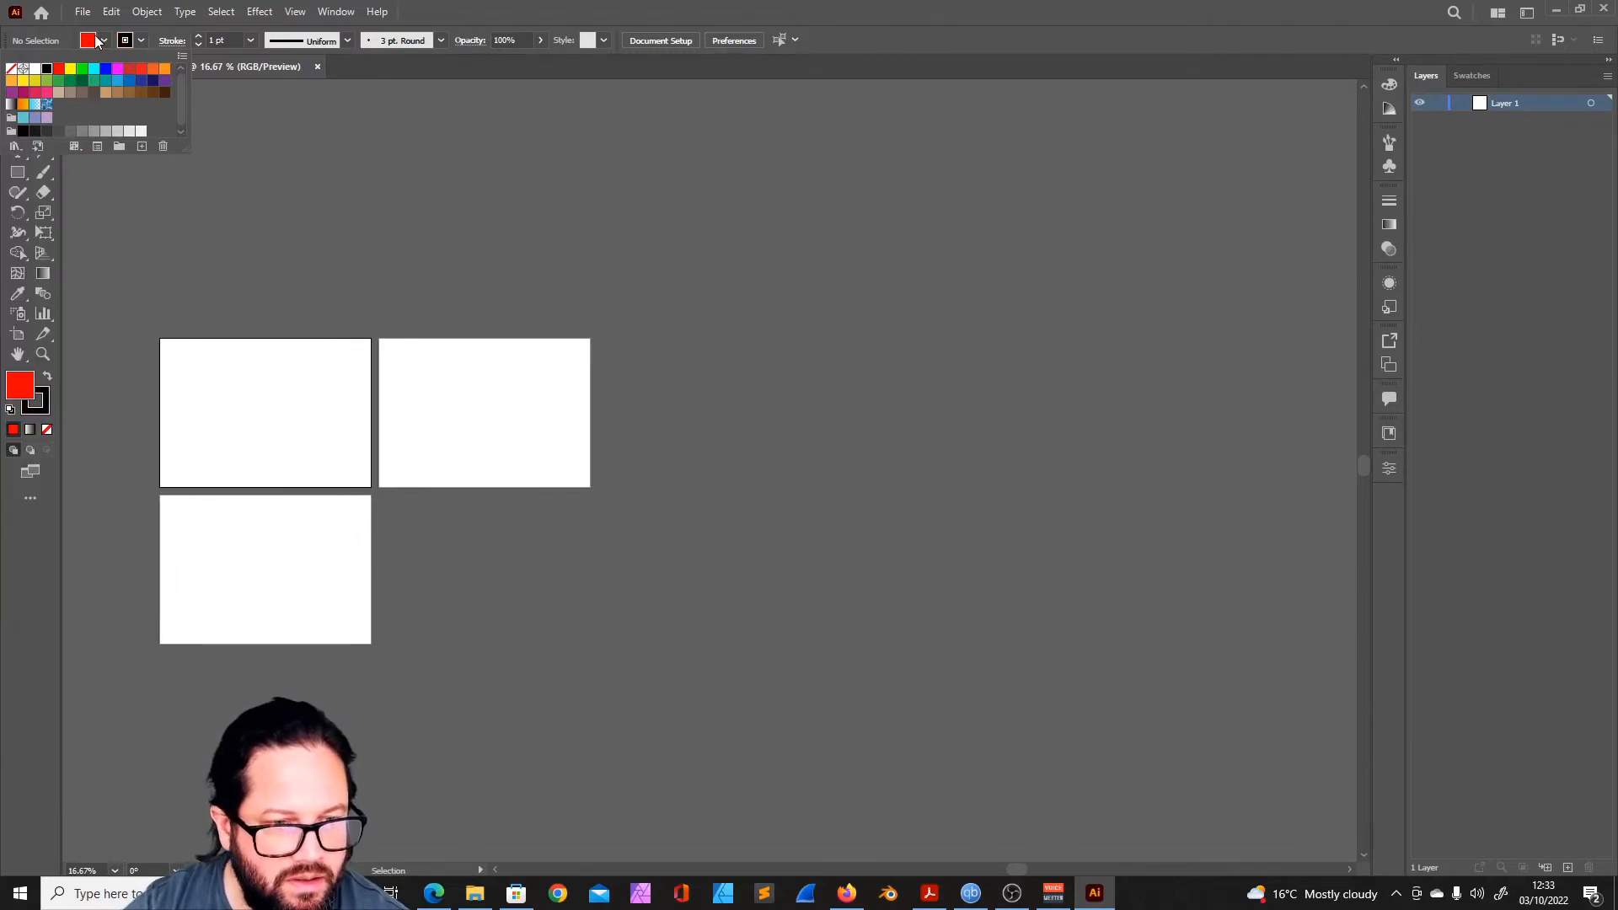
- Set the fill colour to cyan and close the swatches
{"action": "left_click", "coordinate": [104, 41]}
{"action": "left_click", "coordinate": [103, 40]}
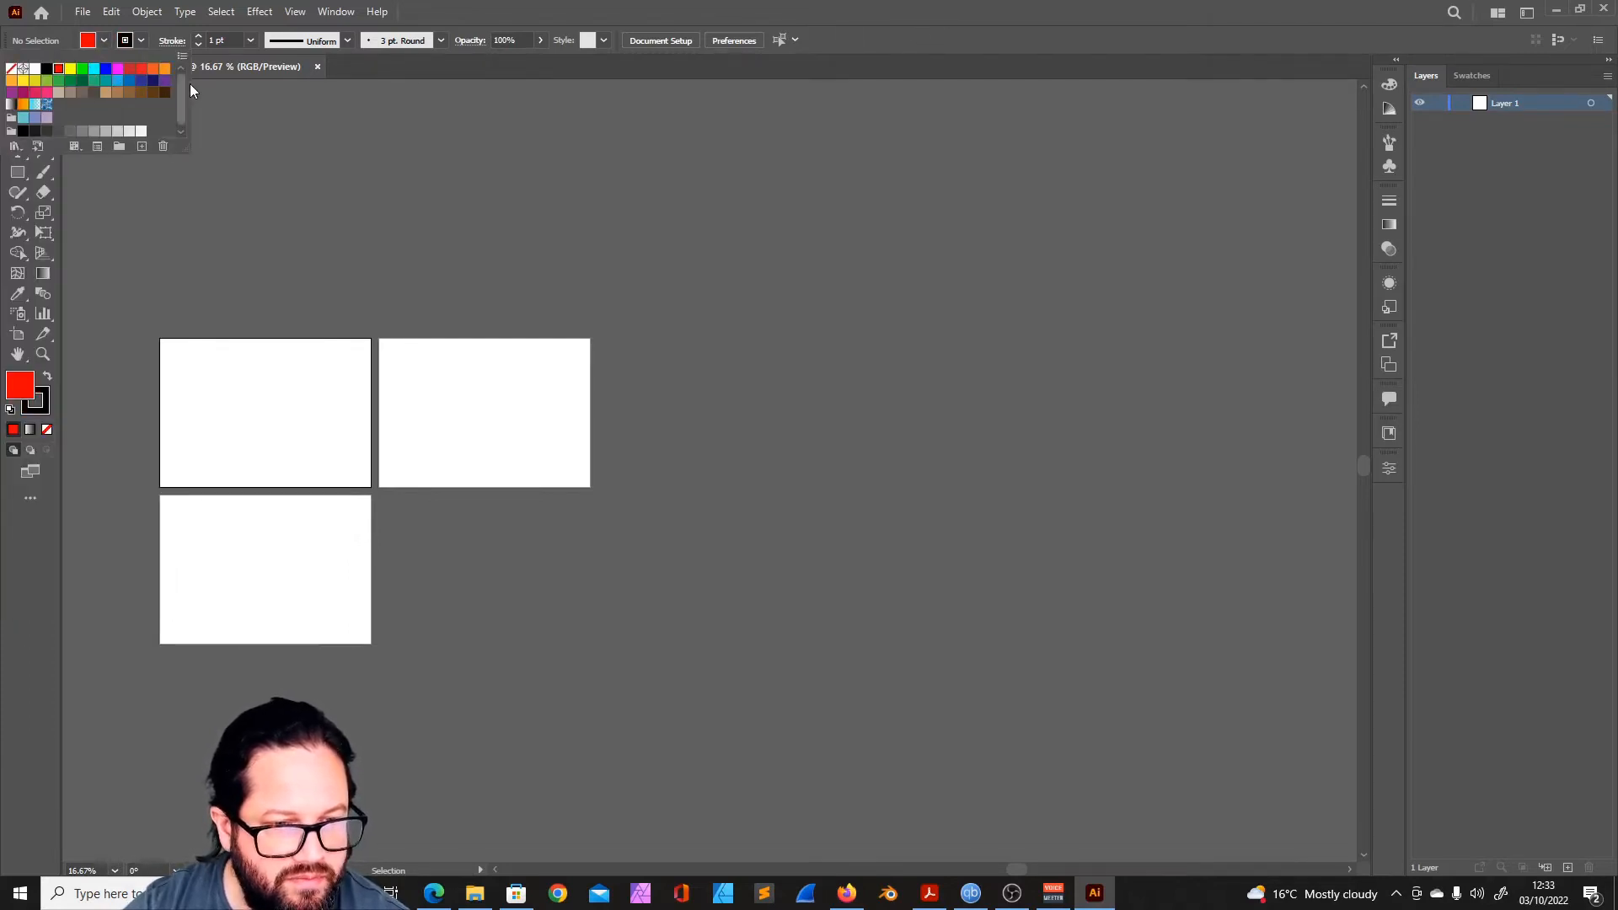
{"action": "left_click", "coordinate": [95, 70]}
{"action": "key", "text": "Escape"}
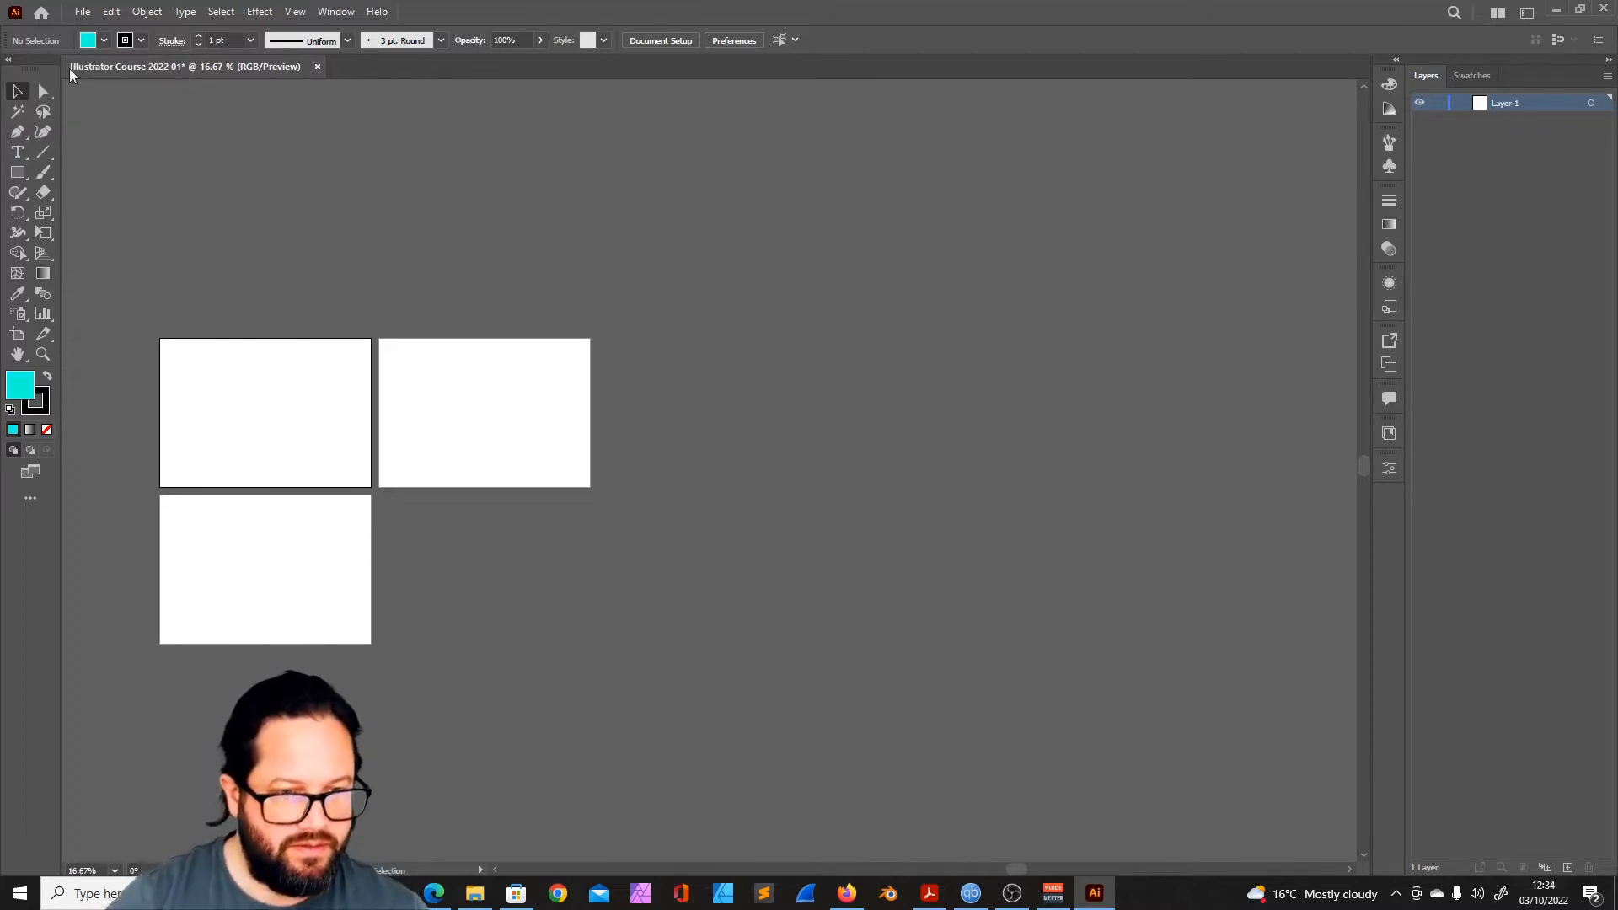
- Create a new global process colour swatch from the cyan fill and replace its default name with a custom one
{"action": "left_click", "coordinate": [103, 41]}
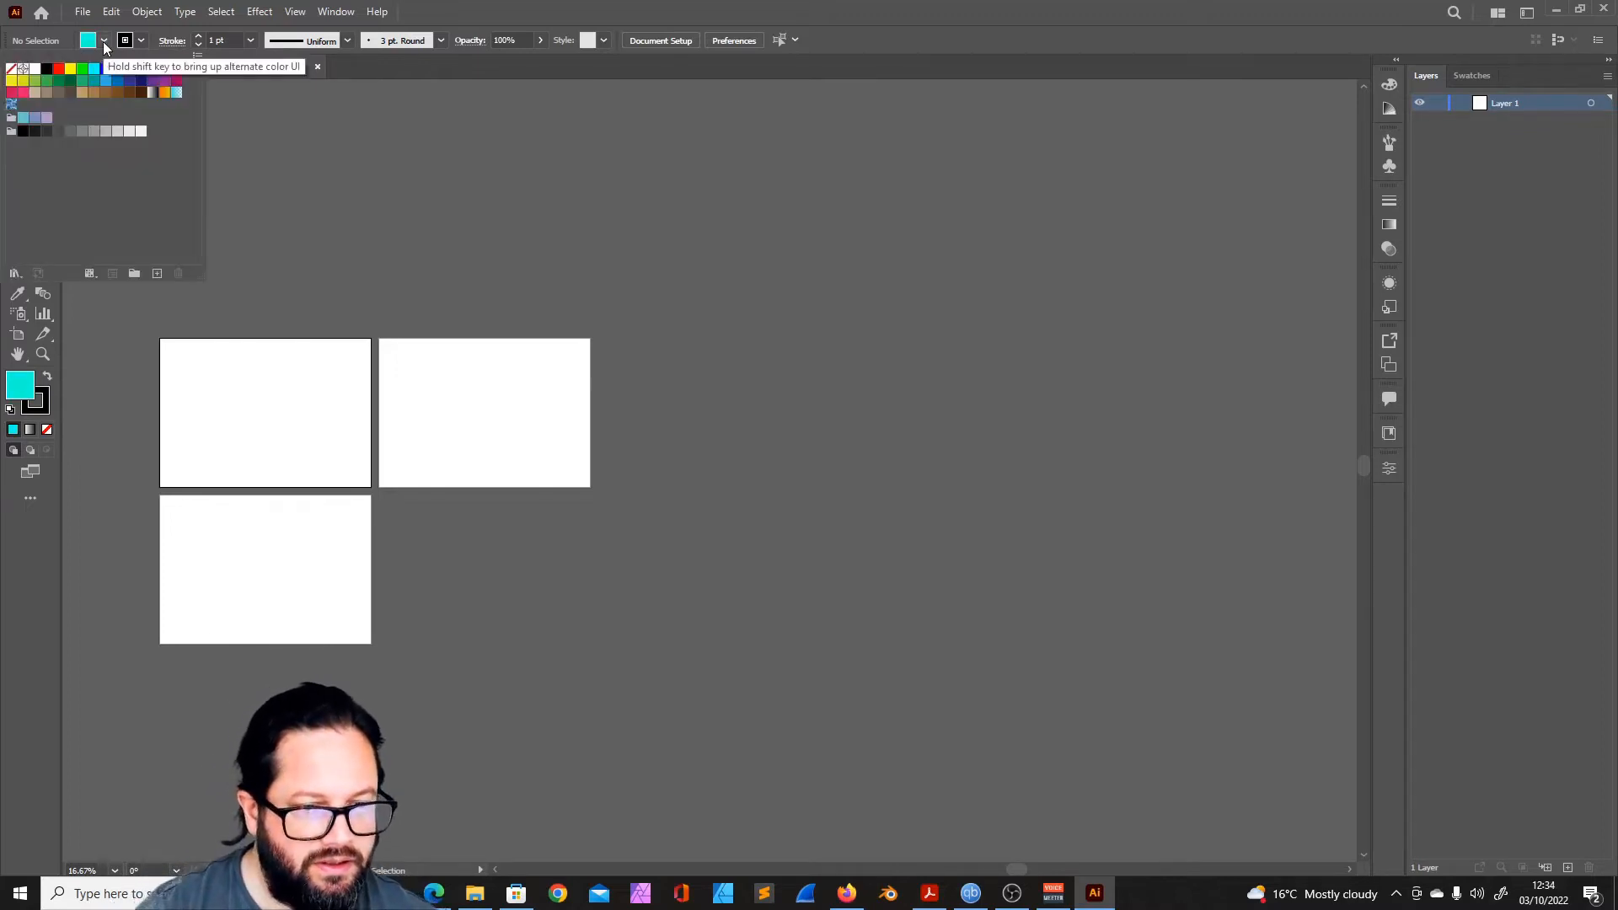
{"action": "left_click", "coordinate": [157, 273]}
{"action": "left_click_drag", "start_coordinate": [876, 282], "coordinate": [912, 176]}
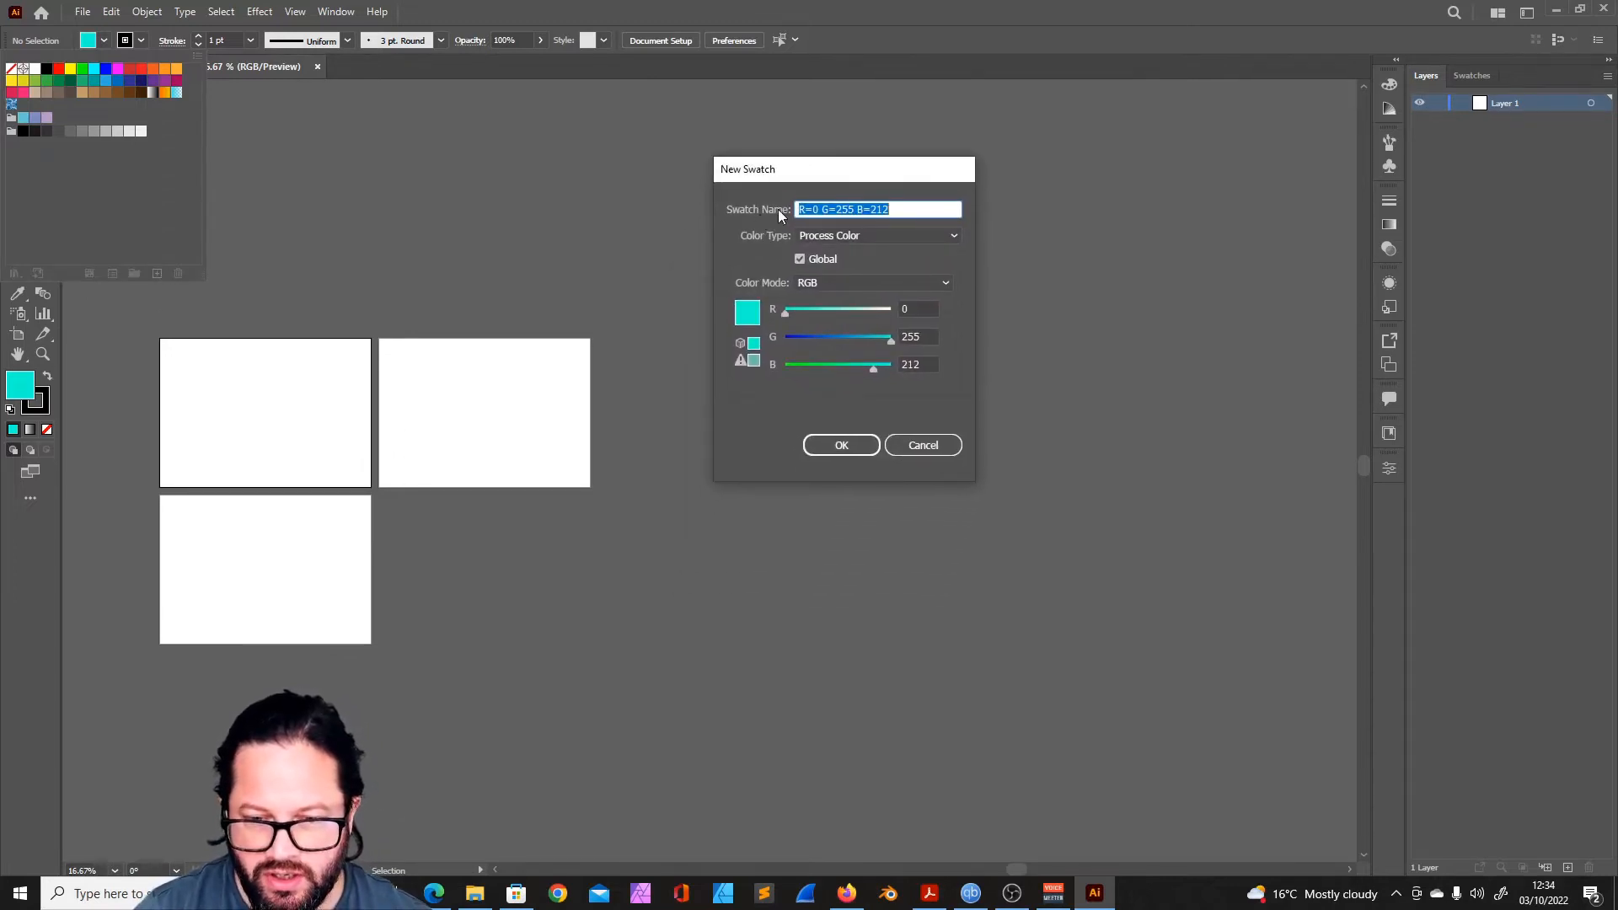
{"action": "left_click_drag", "start_coordinate": [893, 206], "coordinate": [706, 201]}
{"action": "type", "text": "T"}
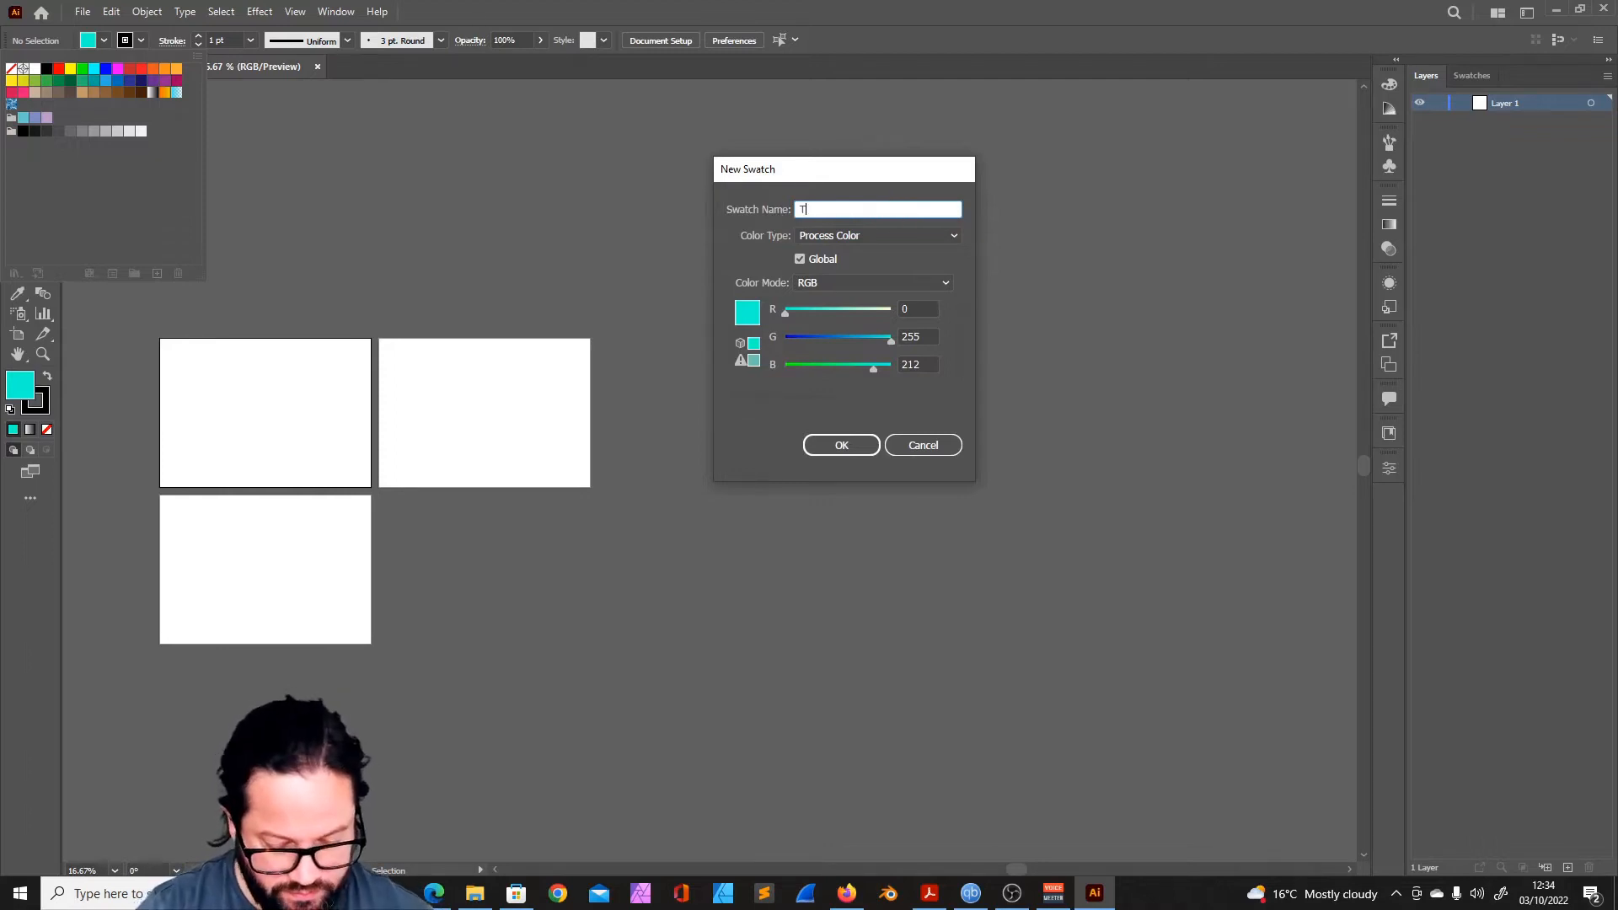
{"action": "left_click_drag", "start_coordinate": [814, 208], "coordinate": [791, 219]}
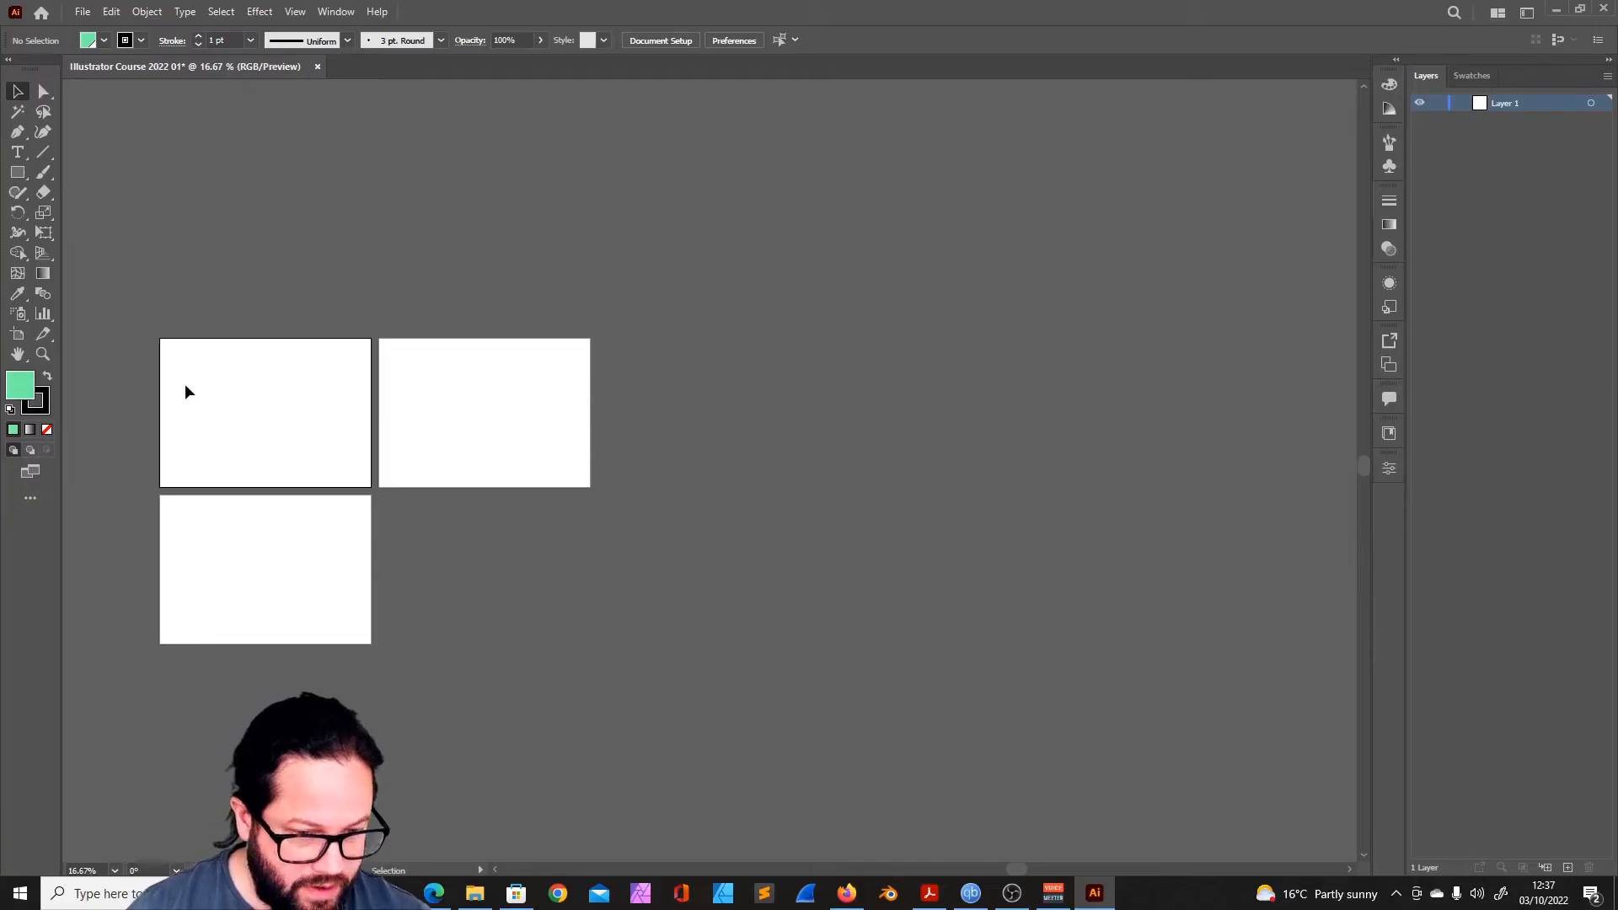
- Examine the green fill colour in the Color Picker and accept it as 75F4A6
{"action": "double_click", "coordinate": [25, 387]}
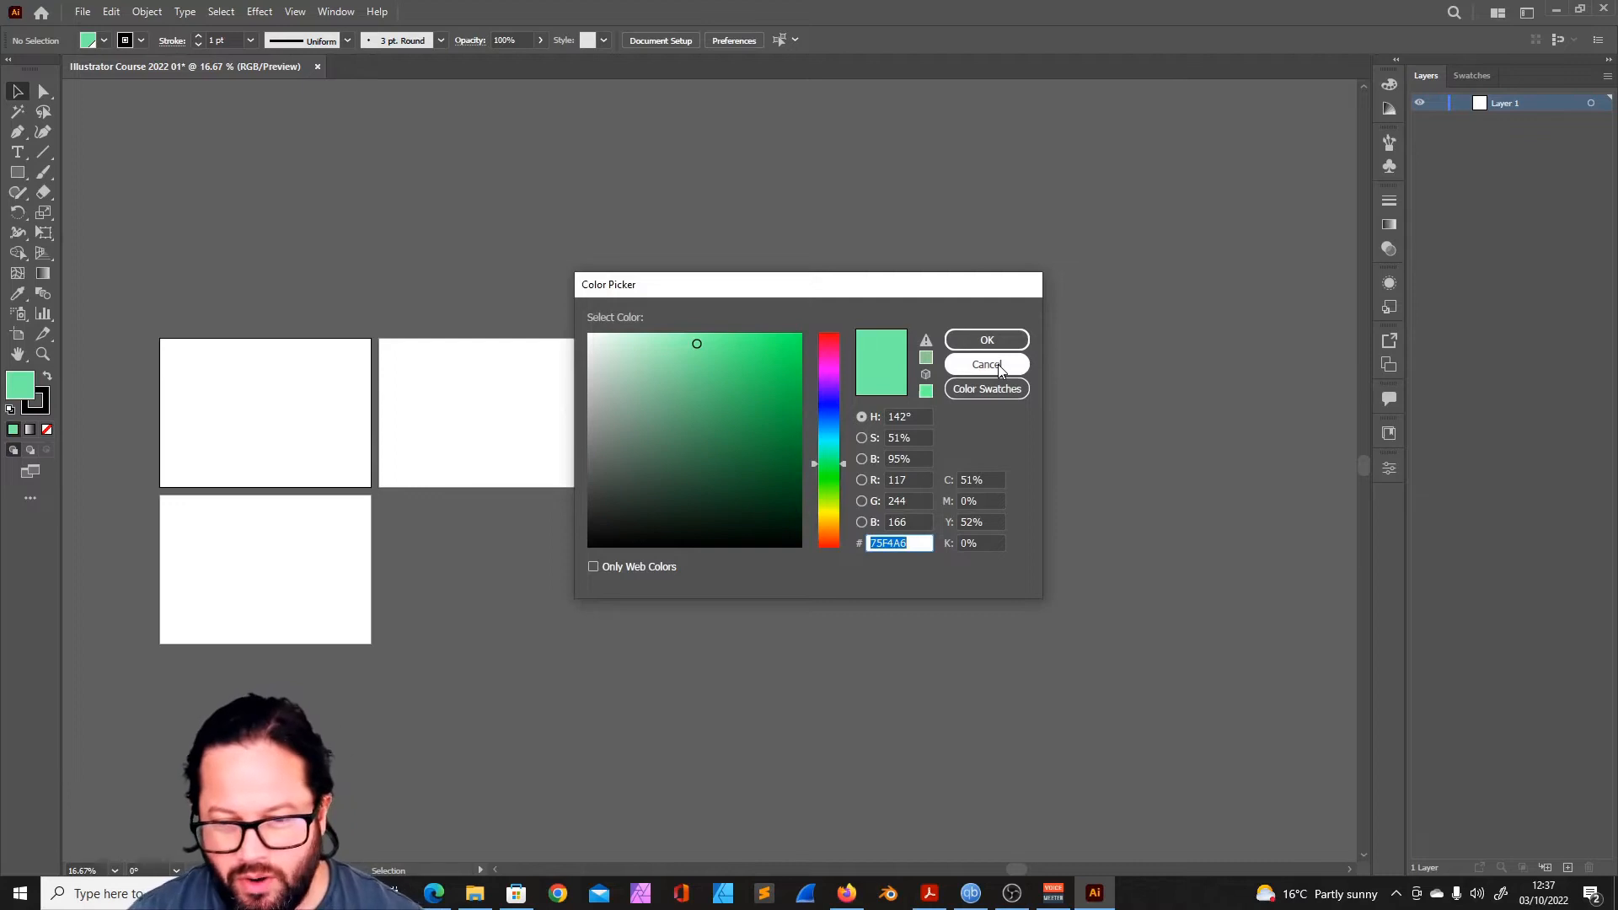
{"action": "left_click", "coordinate": [990, 341]}
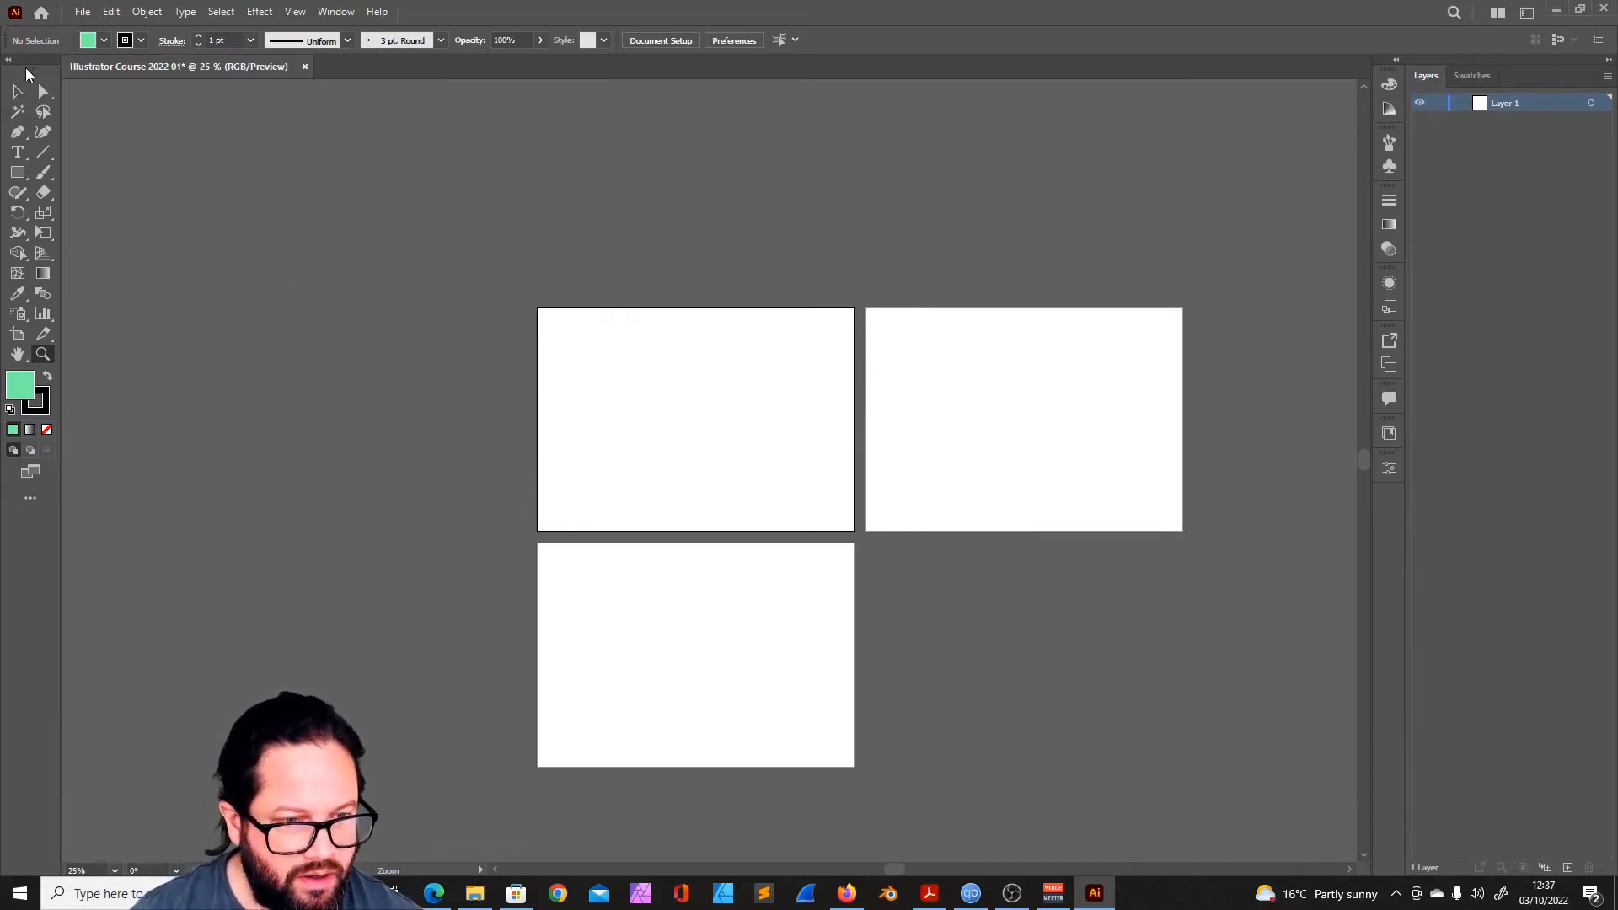
{"action": "mouse_move", "coordinate": [26, 77]}
{"action": "left_mouse_down"}
{"action": "mouse_move", "coordinate": [178, 174]}
{"action": "mouse_move", "coordinate": [439, 199]}
{"action": "mouse_move", "coordinate": [1354, 226]}
{"action": "mouse_move", "coordinate": [1368, 209]}
{"action": "mouse_move", "coordinate": [876, 46]}
{"action": "mouse_move", "coordinate": [3, 103]}
{"action": "mouse_move", "coordinate": [27, 99]}
{"action": "left_mouse_up"}
{"action": "left_click_drag", "start_coordinate": [4, 99], "coordinate": [4, 105]}
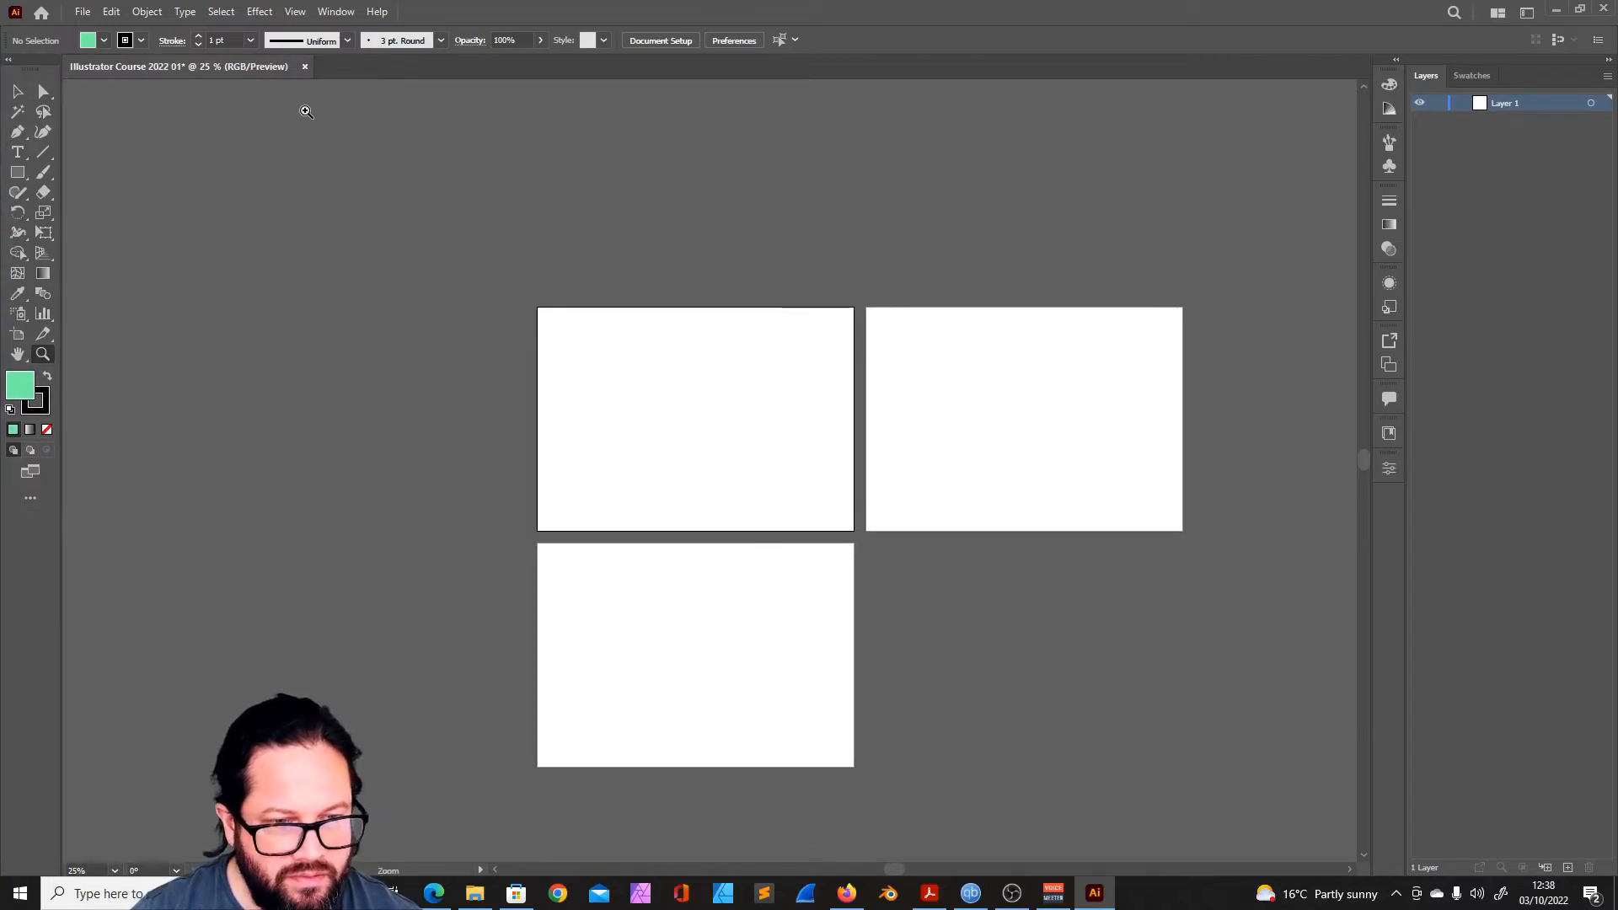
{"action": "left_click", "coordinate": [242, 145]}
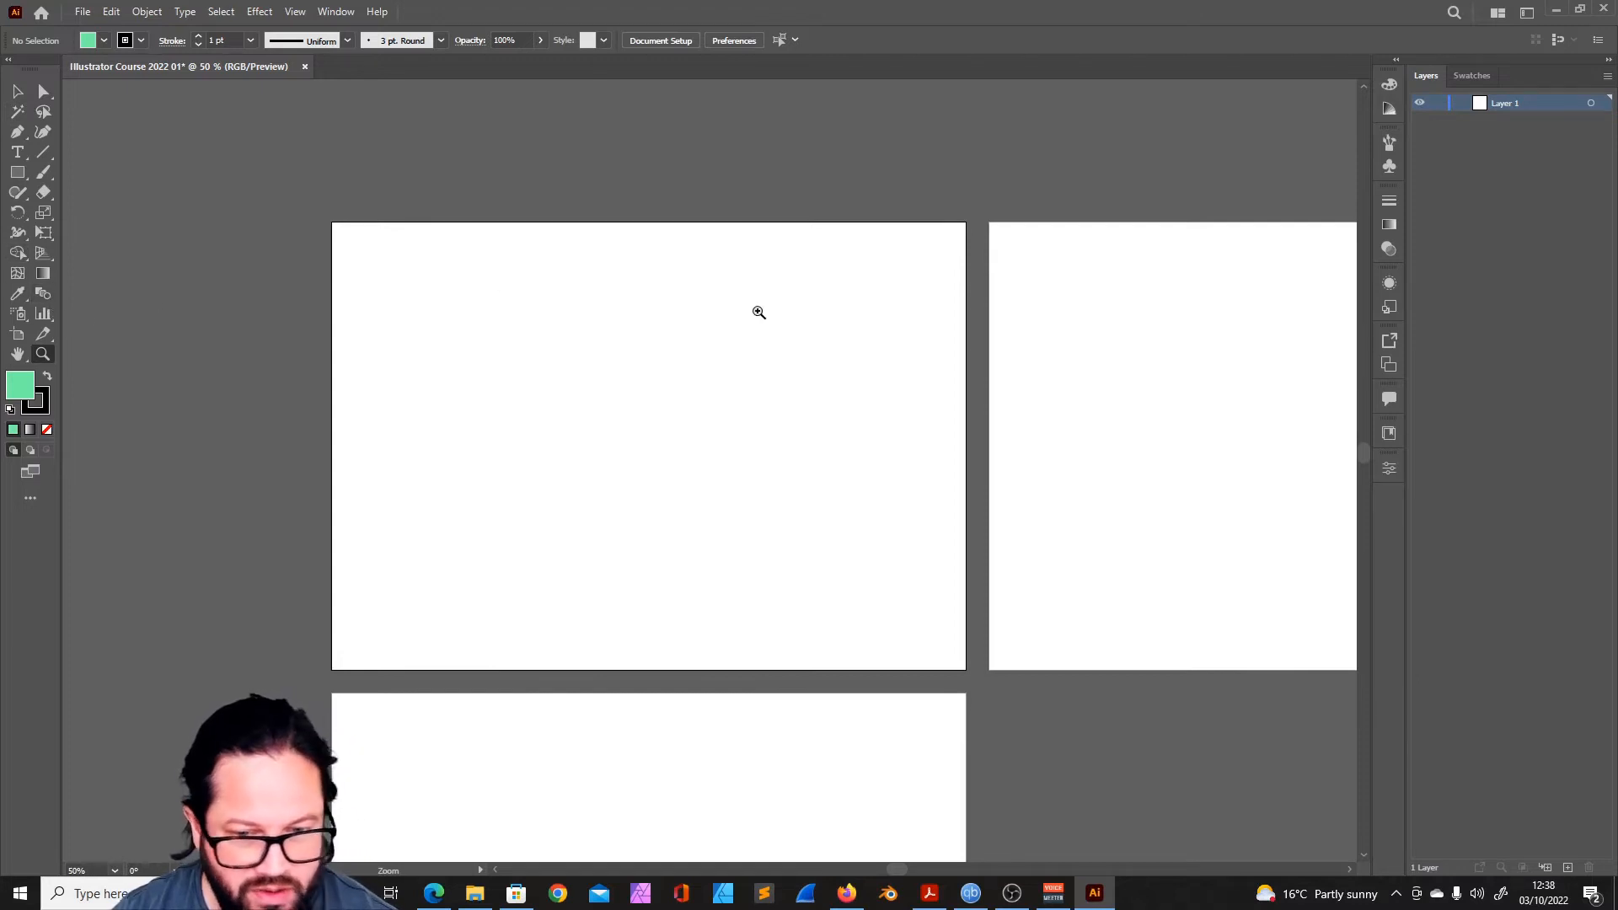
{"action": "left_click", "coordinate": [865, 406], "text": "alt"}
{"action": "scroll", "coordinate": [787, 452], "scroll_direction": "down", "scroll_amount": 3}
{"action": "left_click", "coordinate": [644, 386]}
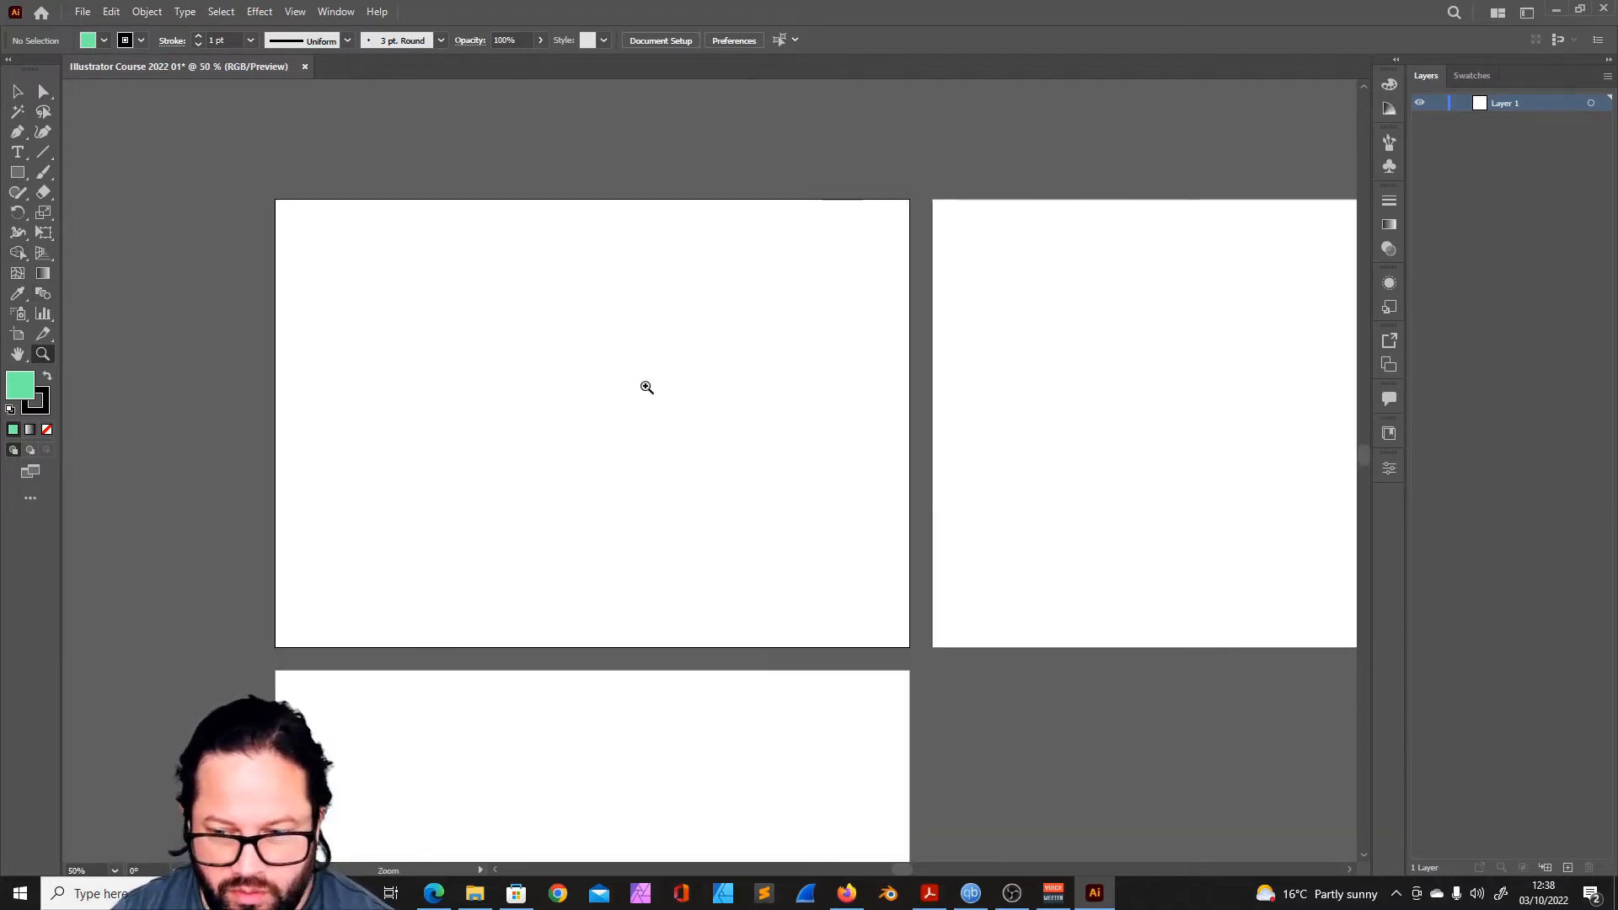
- Look at the document's artboard list and the Asset Export options beside it
{"action": "left_click", "coordinate": [1391, 364]}
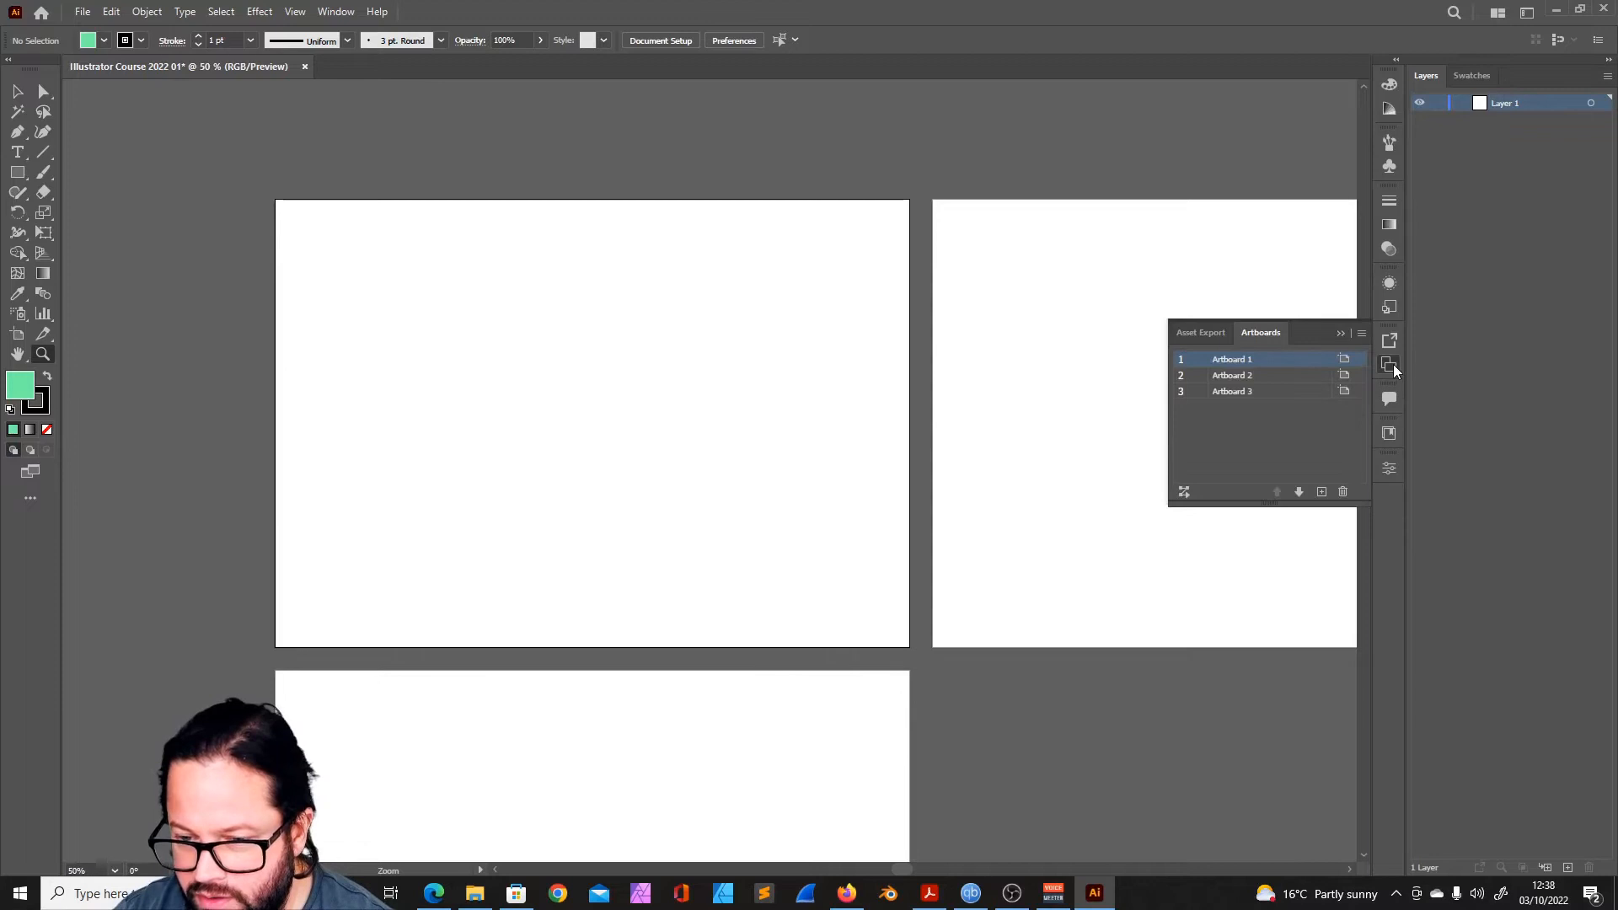
{"action": "left_click", "coordinate": [1211, 334]}
{"action": "left_click", "coordinate": [1259, 332]}
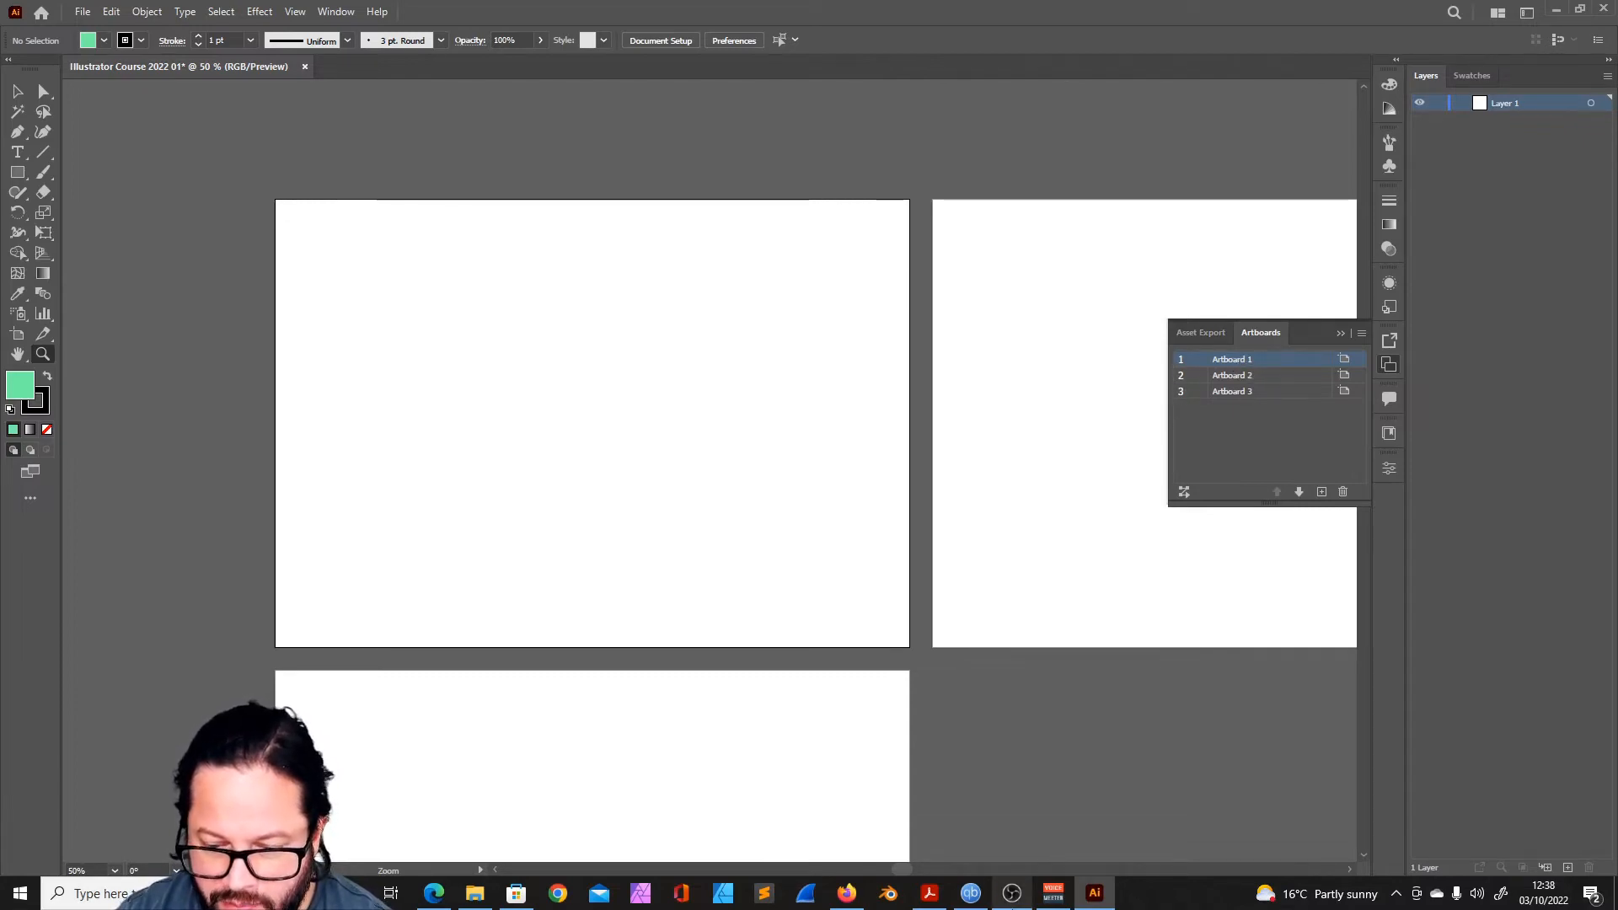
{"action": "double_click", "coordinate": [1258, 359]}
{"action": "key", "text": "BackSpace"}
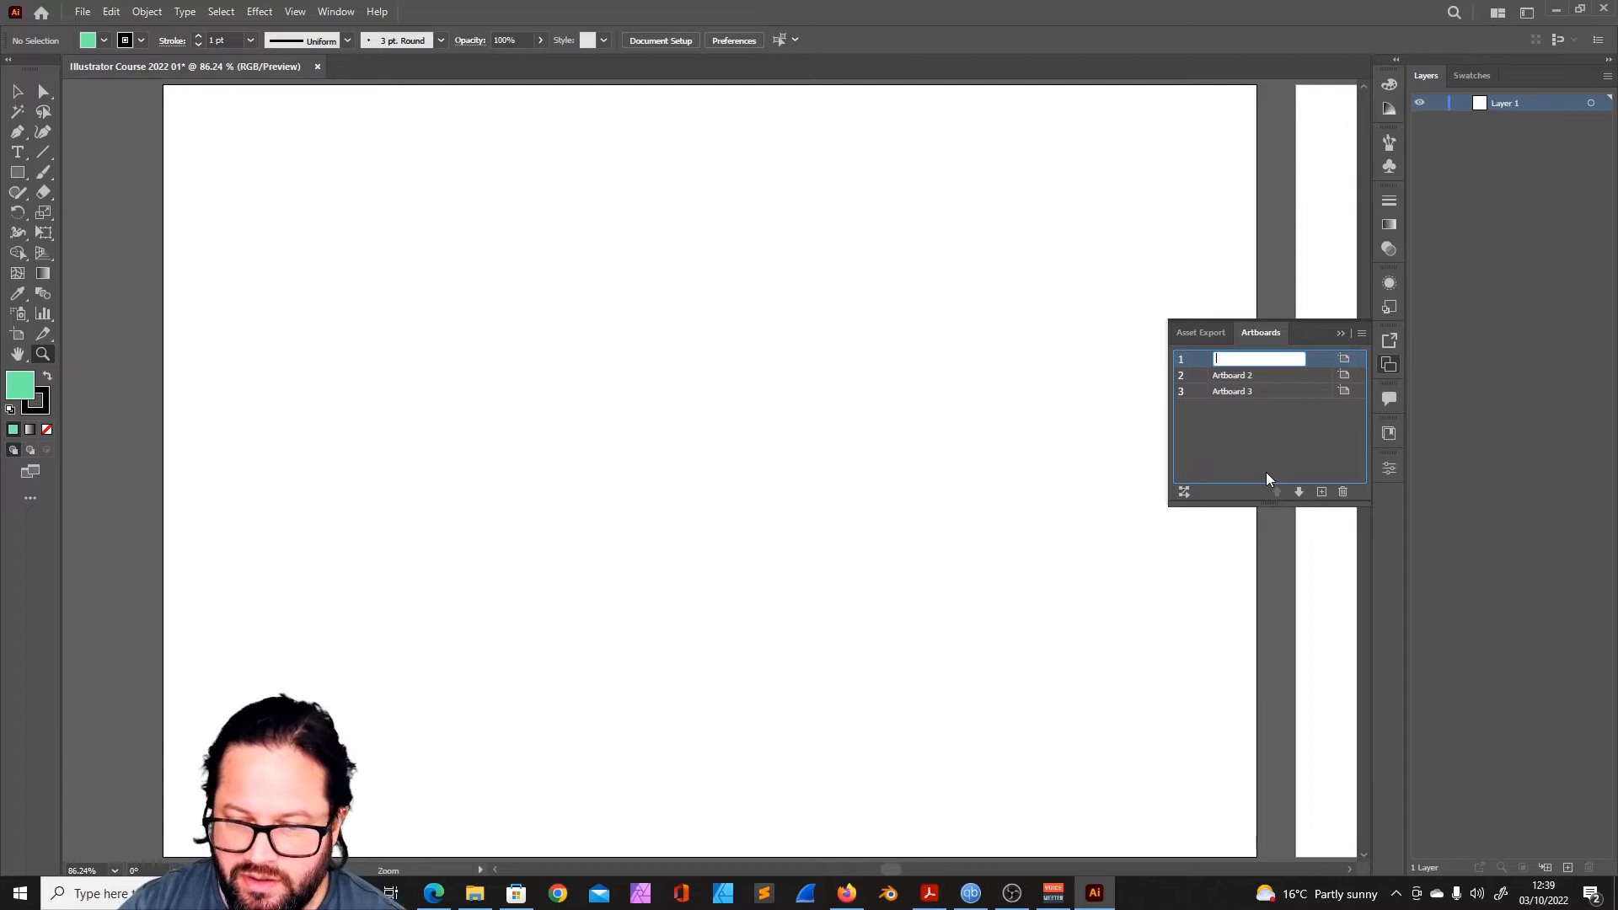
{"action": "key", "text": "Escape"}
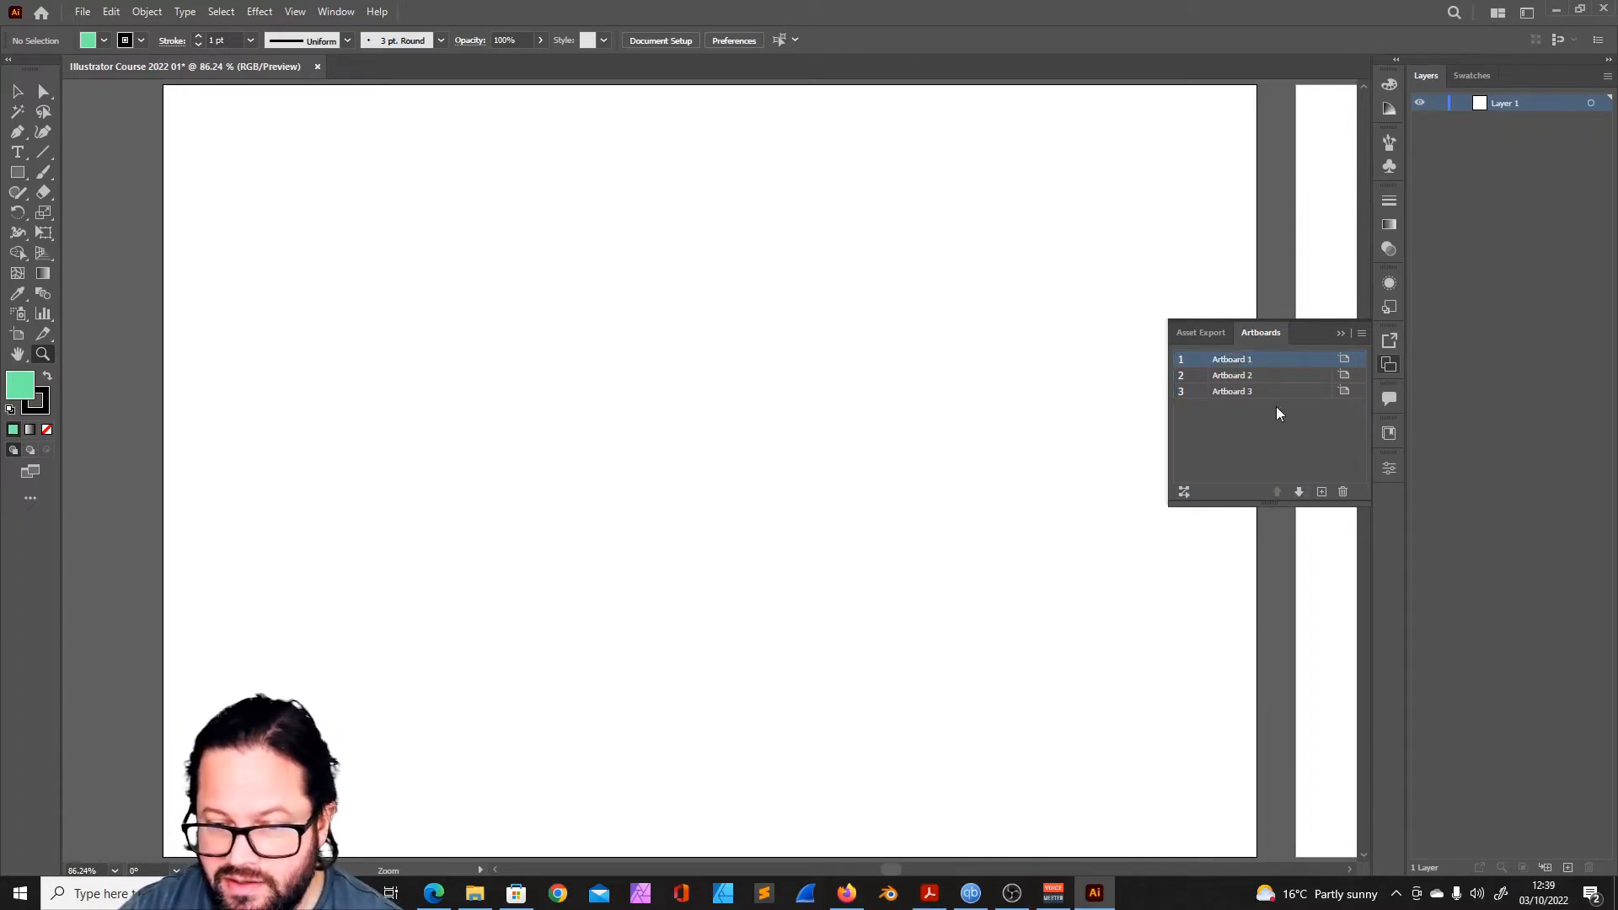
{"action": "left_click", "coordinate": [1300, 491]}
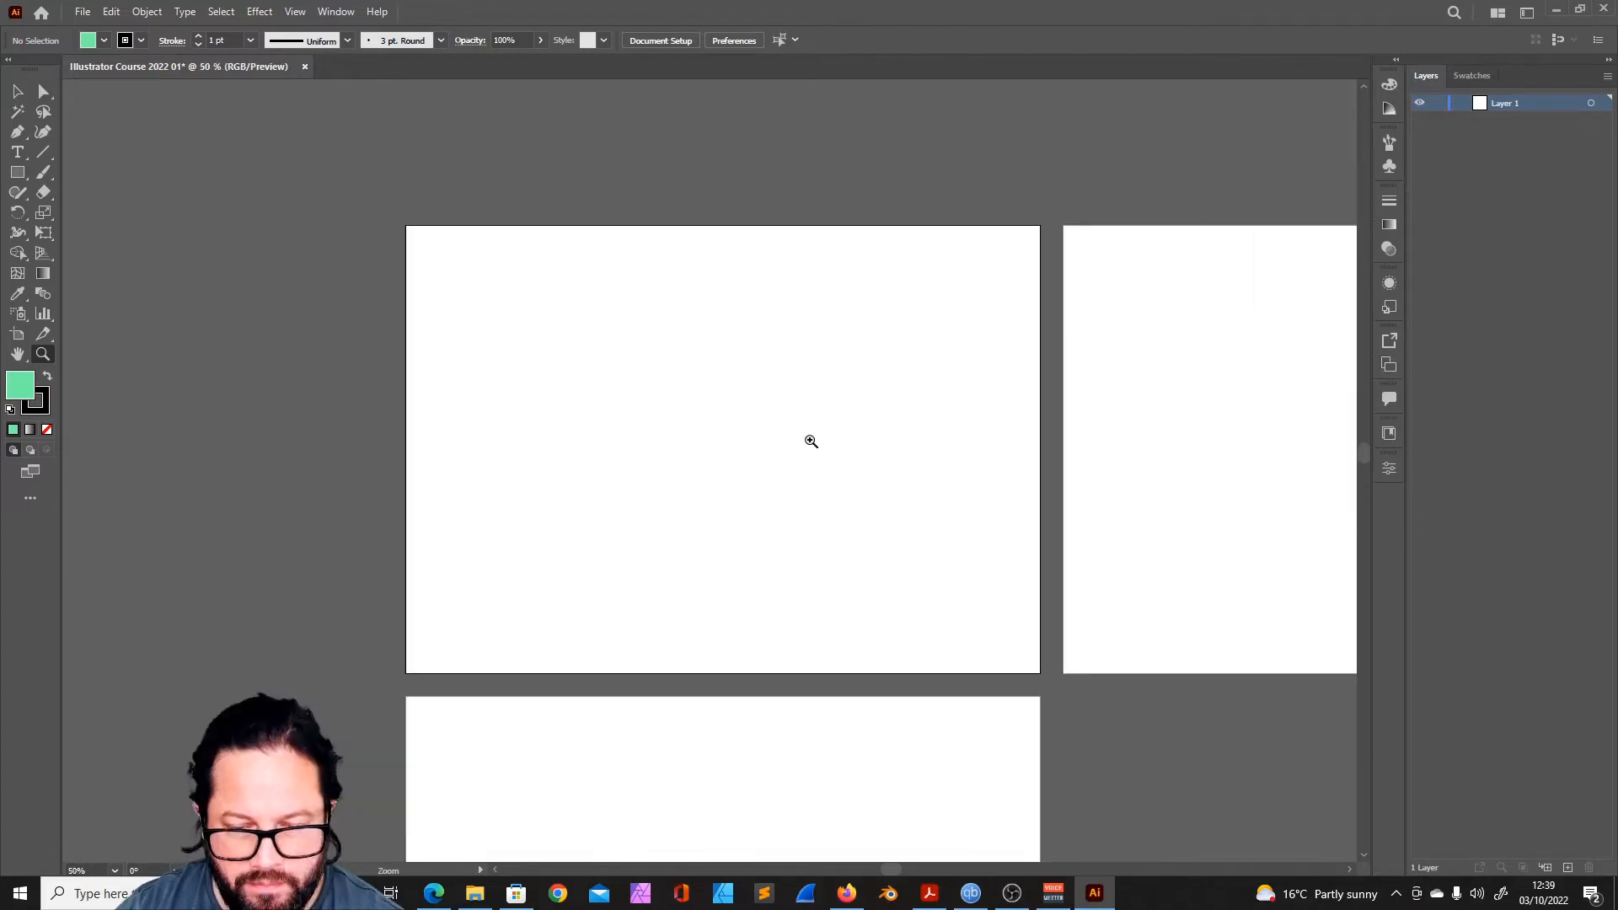
{"action": "left_click", "coordinate": [810, 440]}
{"action": "scroll", "coordinate": [666, 418], "scroll_direction": "down", "scroll_amount": 1}
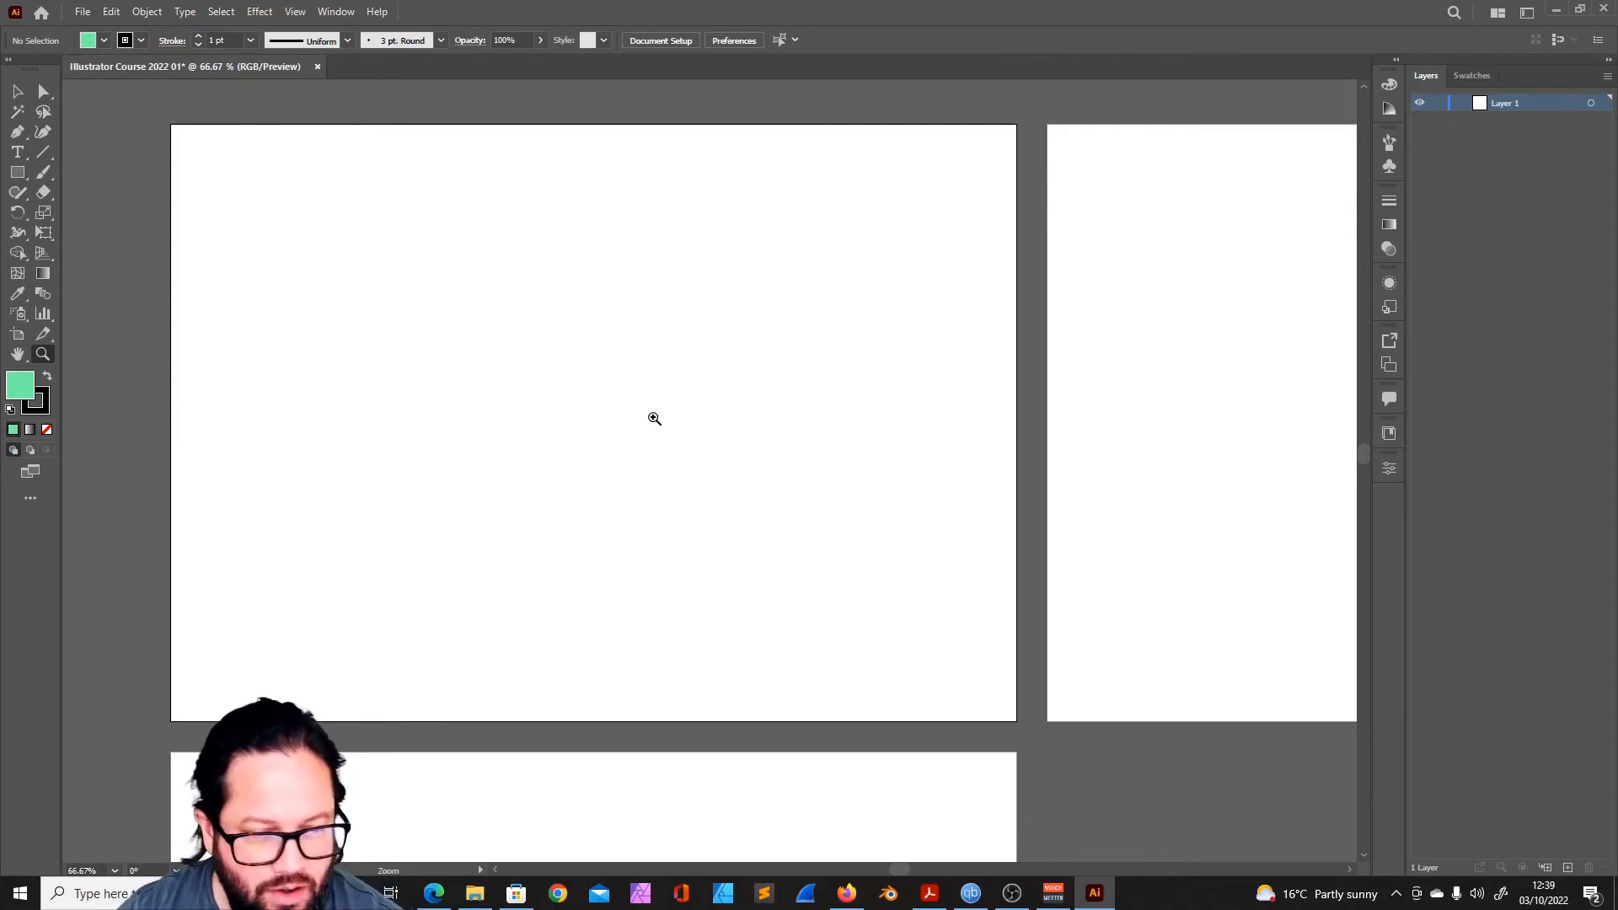
{"action": "left_click", "coordinate": [581, 418], "text": "alt"}
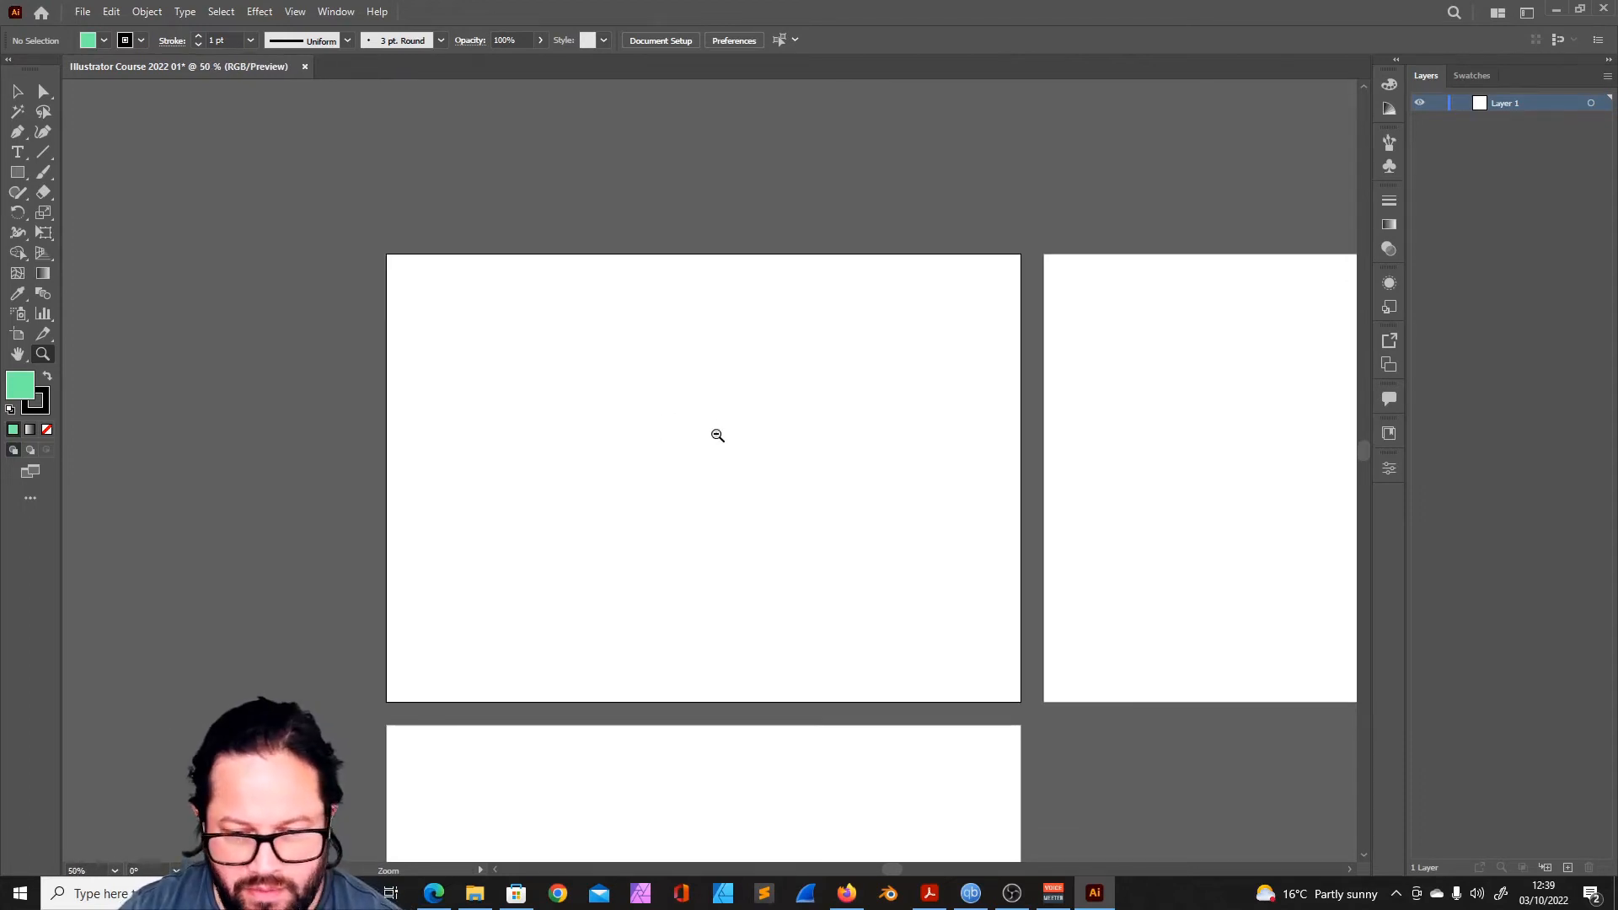
{"action": "left_click", "coordinate": [717, 434], "text": "alt"}
{"action": "left_click", "coordinate": [741, 421]}
{"action": "scroll", "coordinate": [771, 441], "scroll_direction": "down", "scroll_amount": 1}
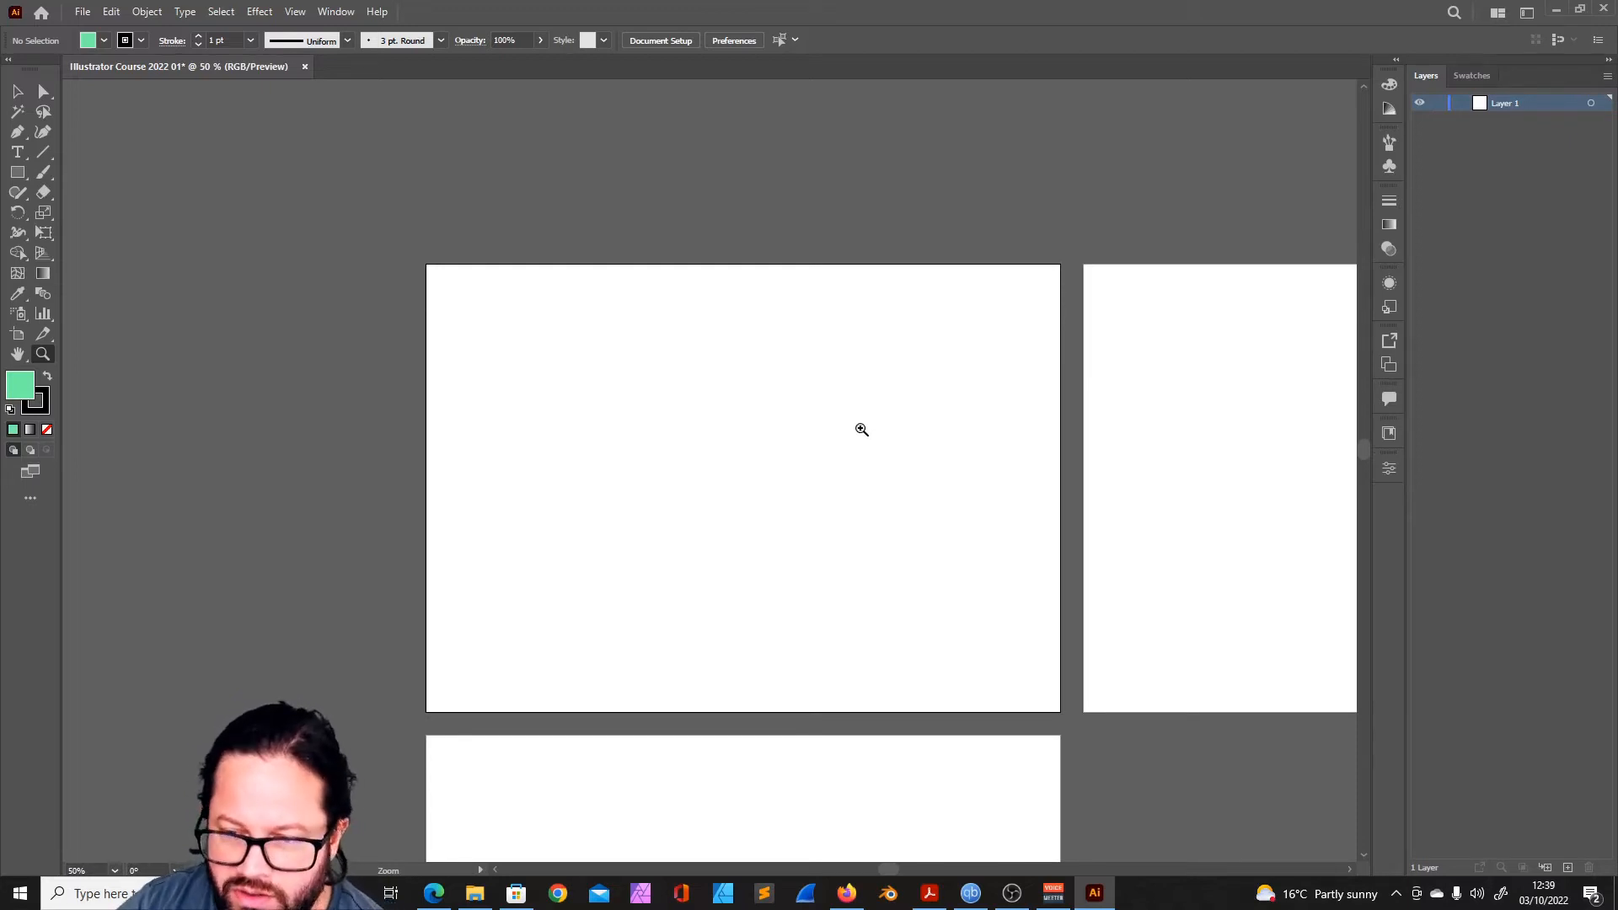
{"action": "left_click", "coordinate": [1390, 85]}
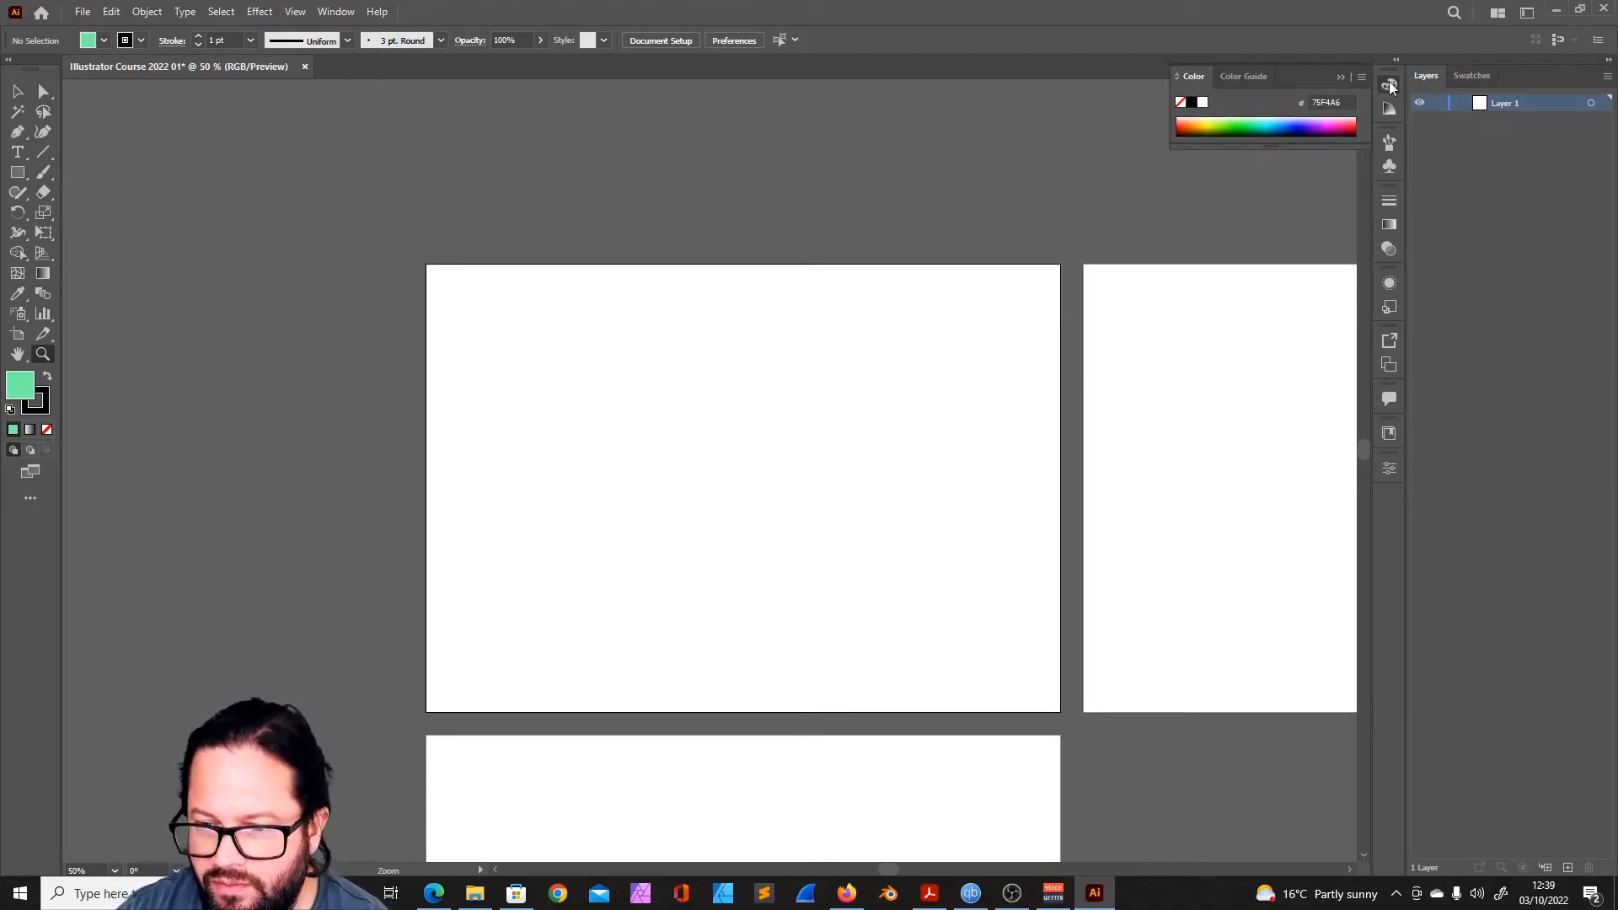
{"action": "left_click_drag", "start_coordinate": [904, 569], "coordinate": [722, 438]}
{"action": "scroll", "coordinate": [674, 462], "scroll_direction": "up", "scroll_amount": 1}
{"action": "left_click", "coordinate": [589, 430]}
{"action": "left_click", "coordinate": [693, 434], "text": "alt"}
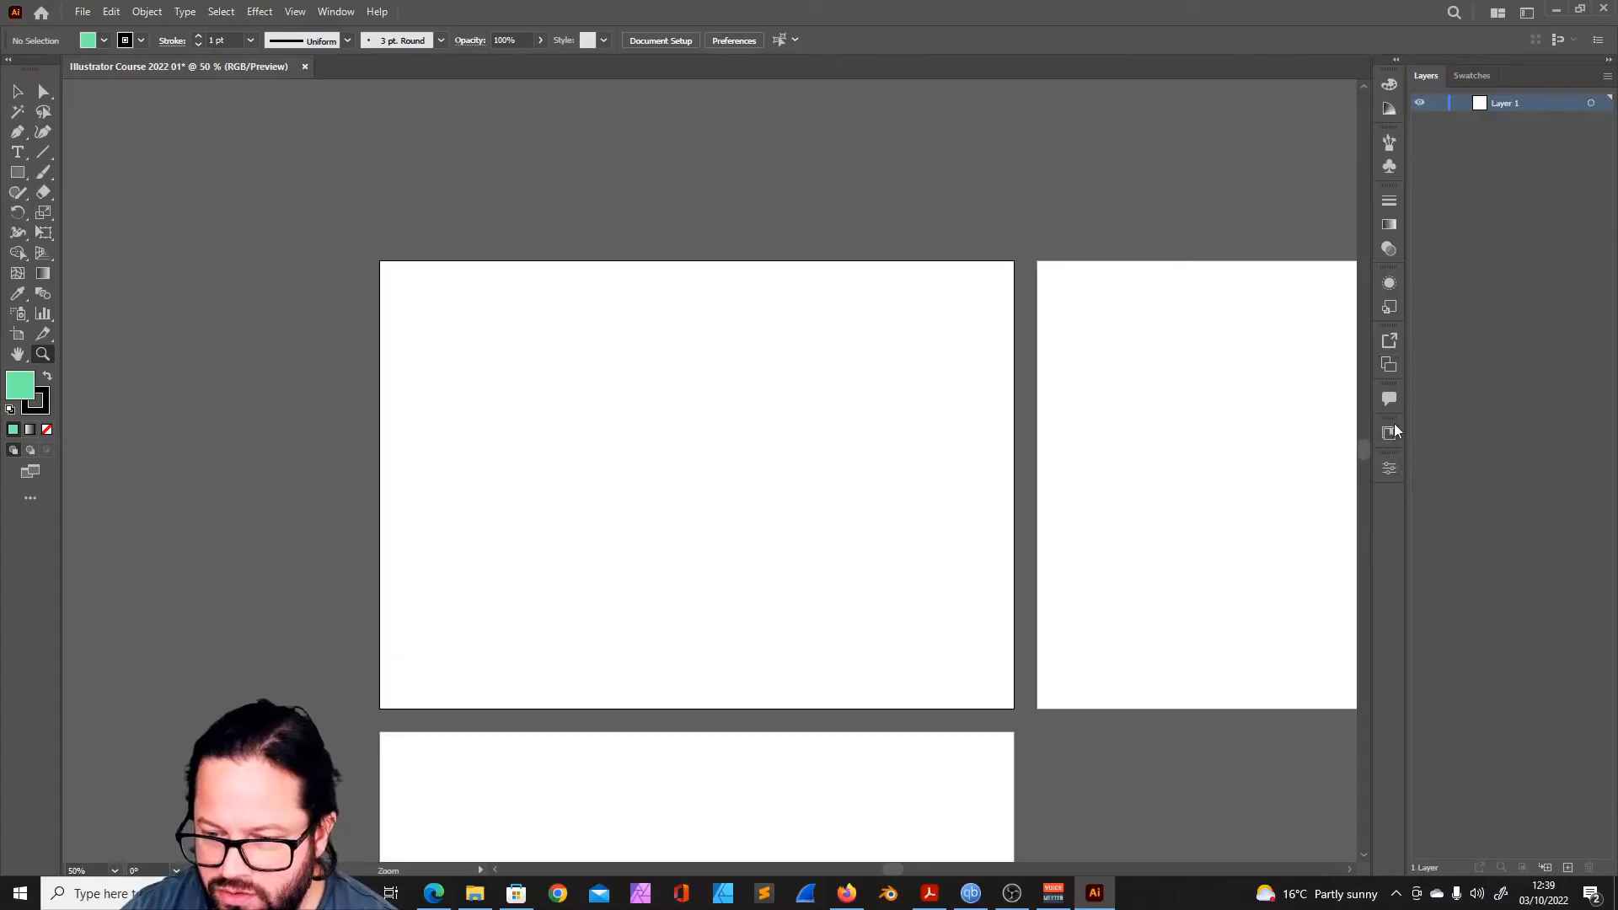
- Look through the commands available for managing artboards and collapse the artboard list
{"action": "left_click", "coordinate": [1387, 365]}
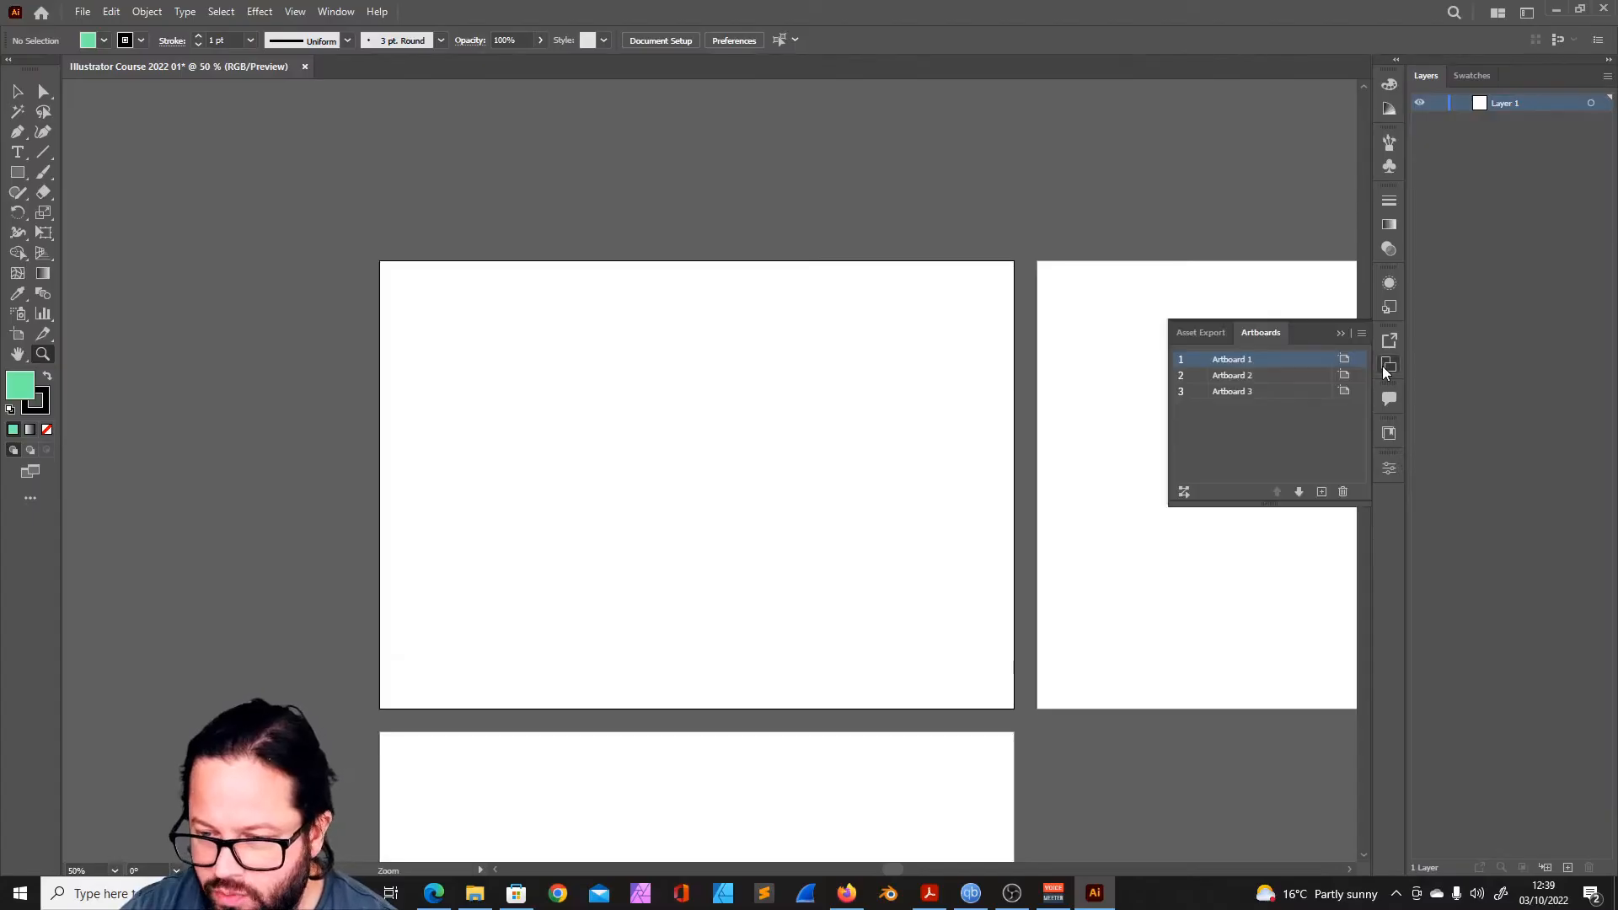
{"action": "left_click", "coordinate": [1361, 333]}
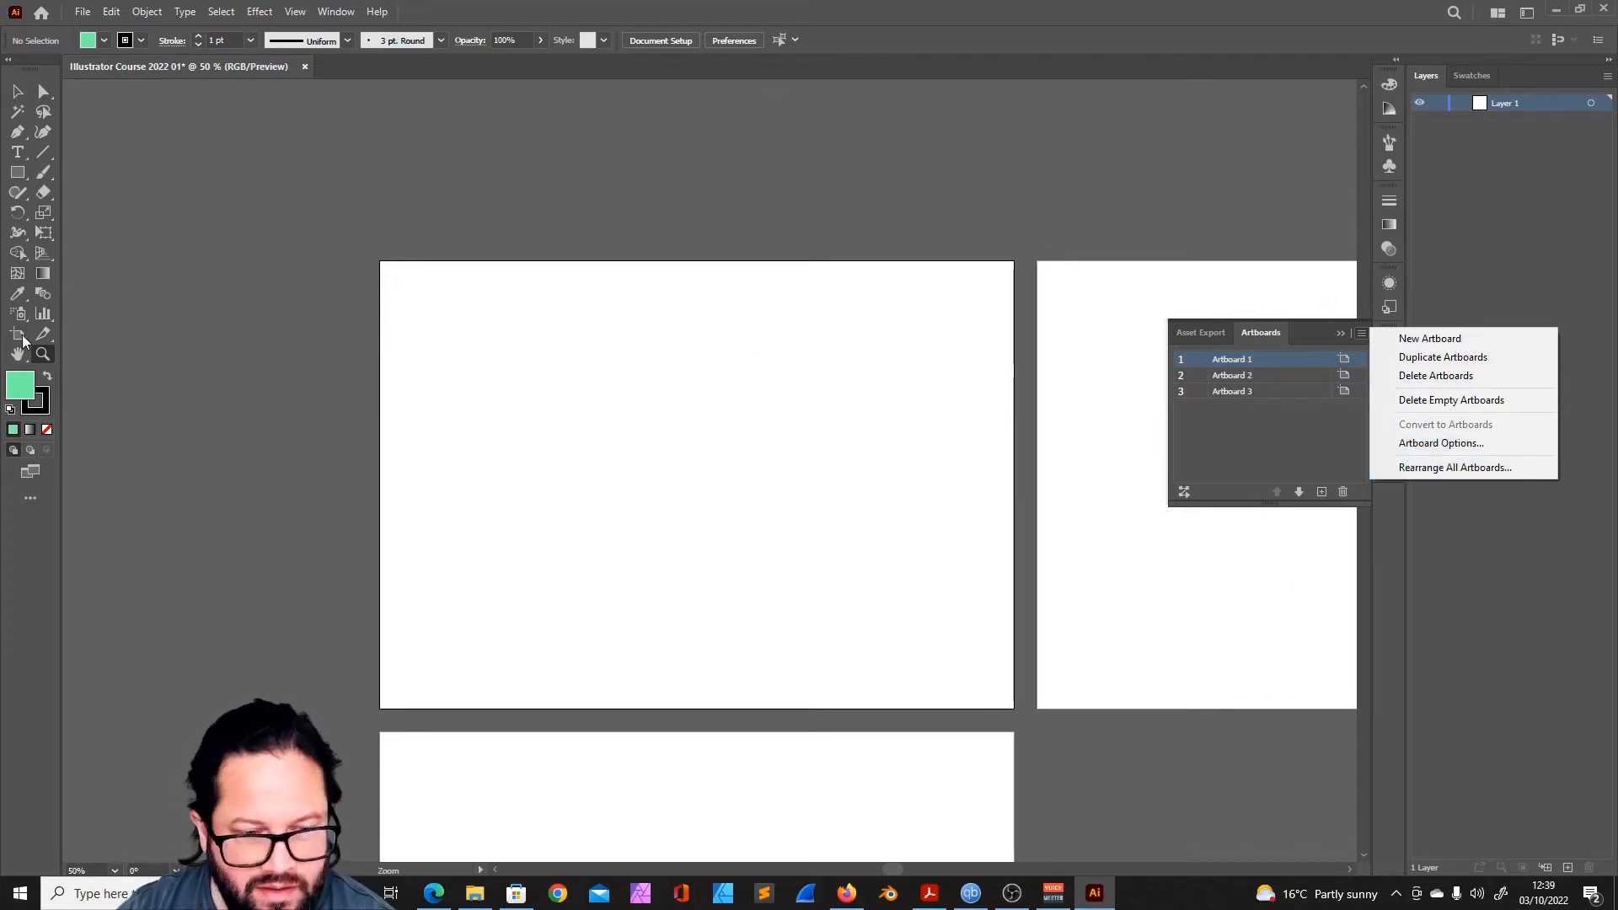
{"action": "left_click", "coordinate": [15, 93]}
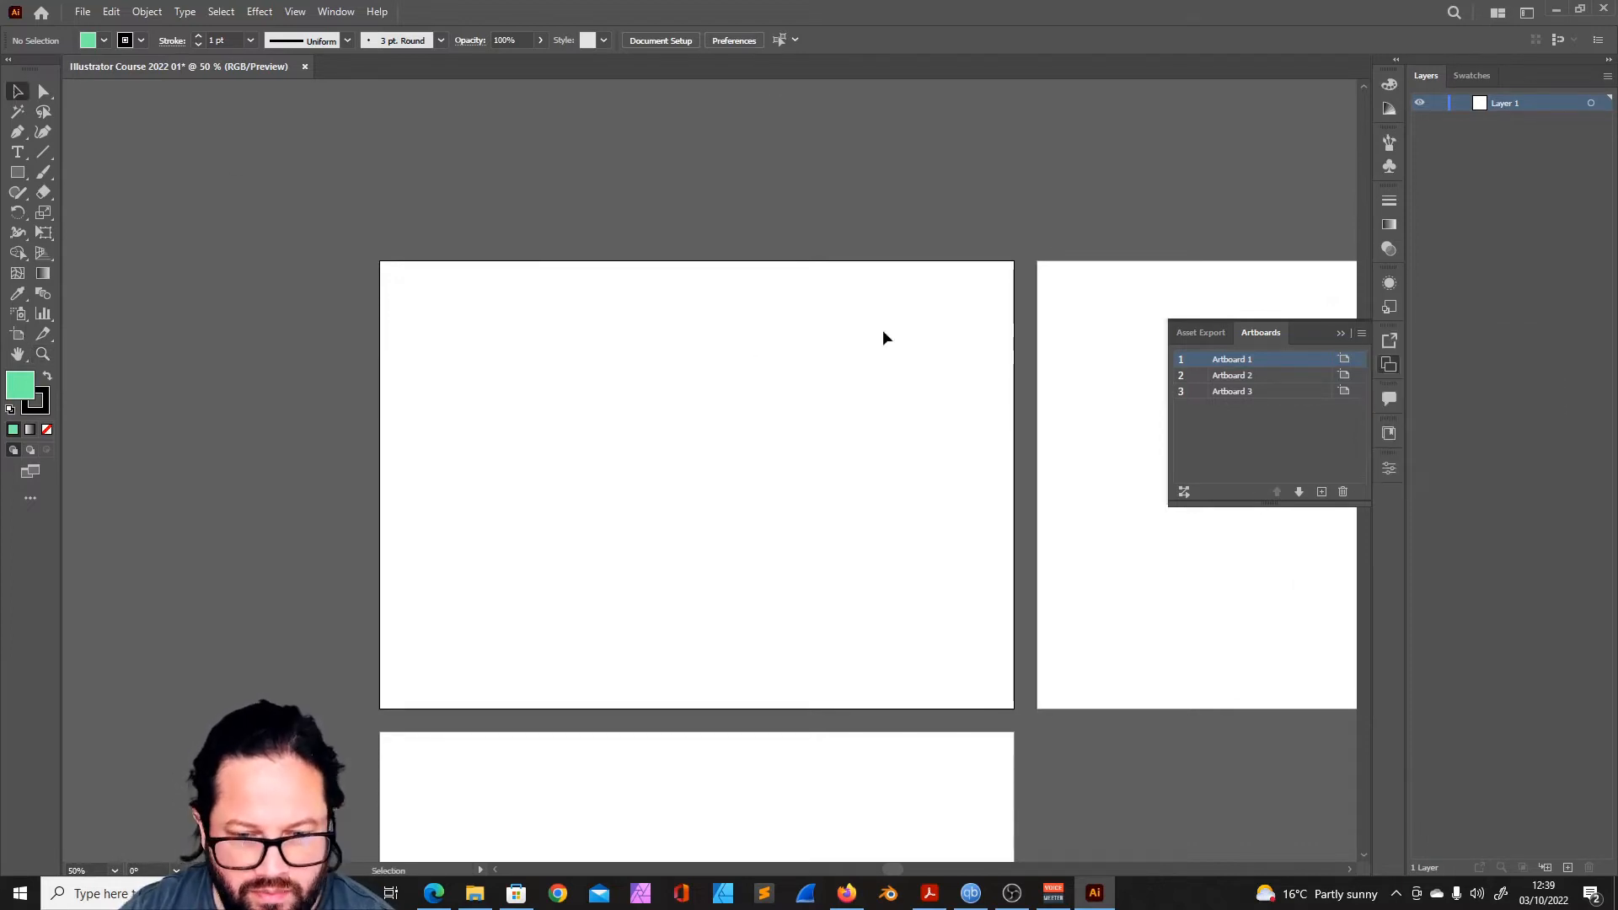
{"action": "left_click", "coordinate": [1340, 334]}
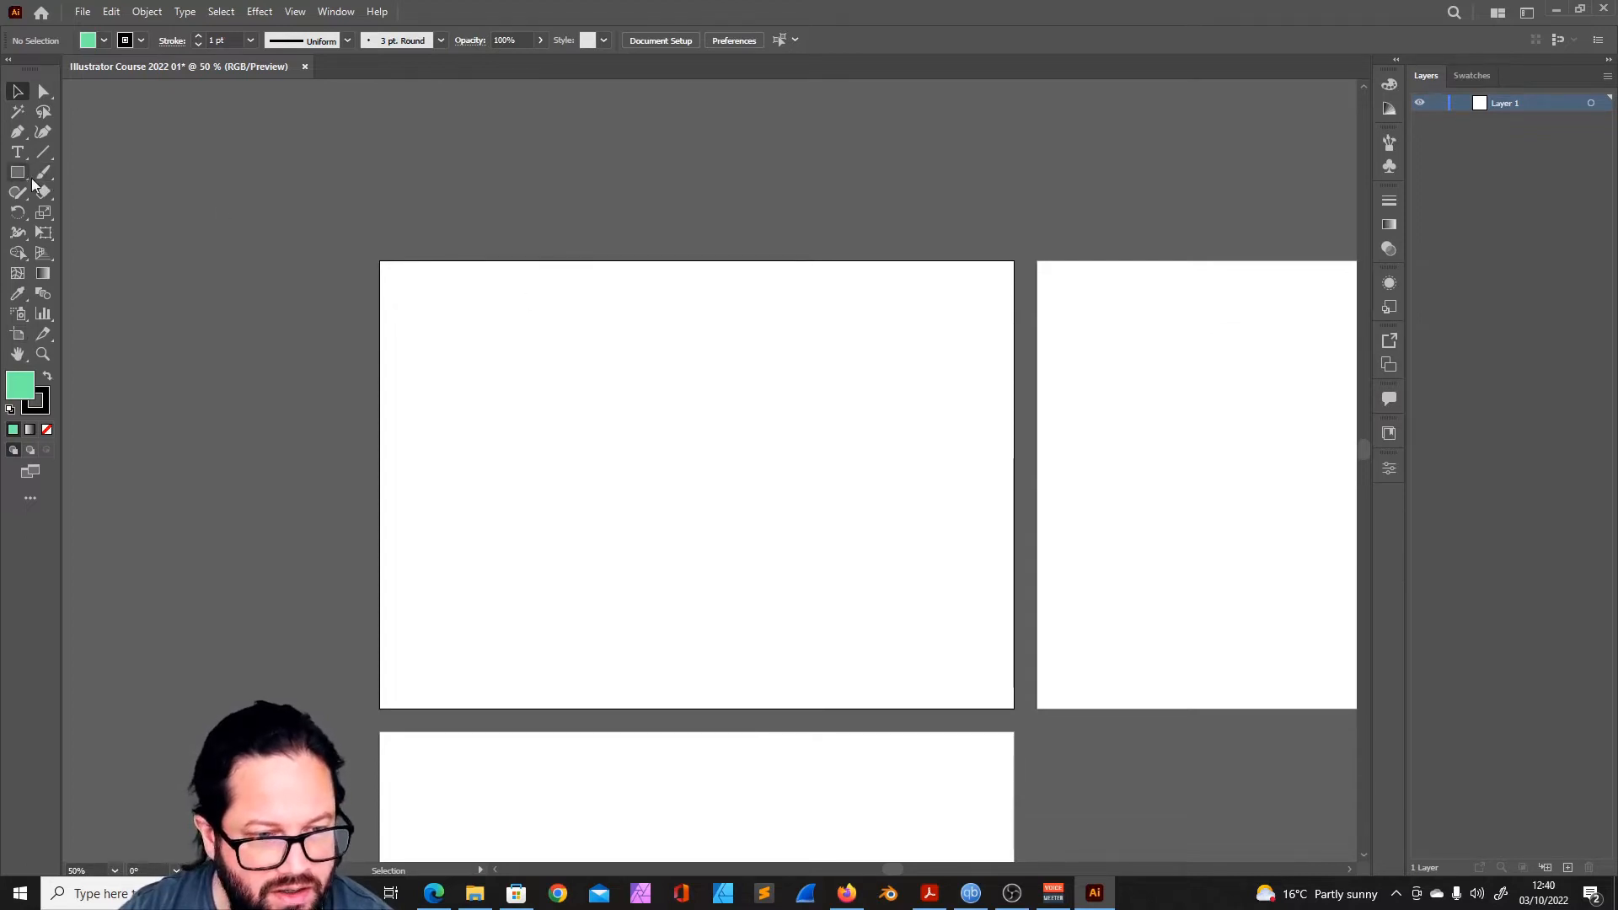
- Try resizing Artboard 1 with the Artboard tool from its upper-left corner and its upper edge, undoing each change
{"action": "left_click", "coordinate": [14, 336]}
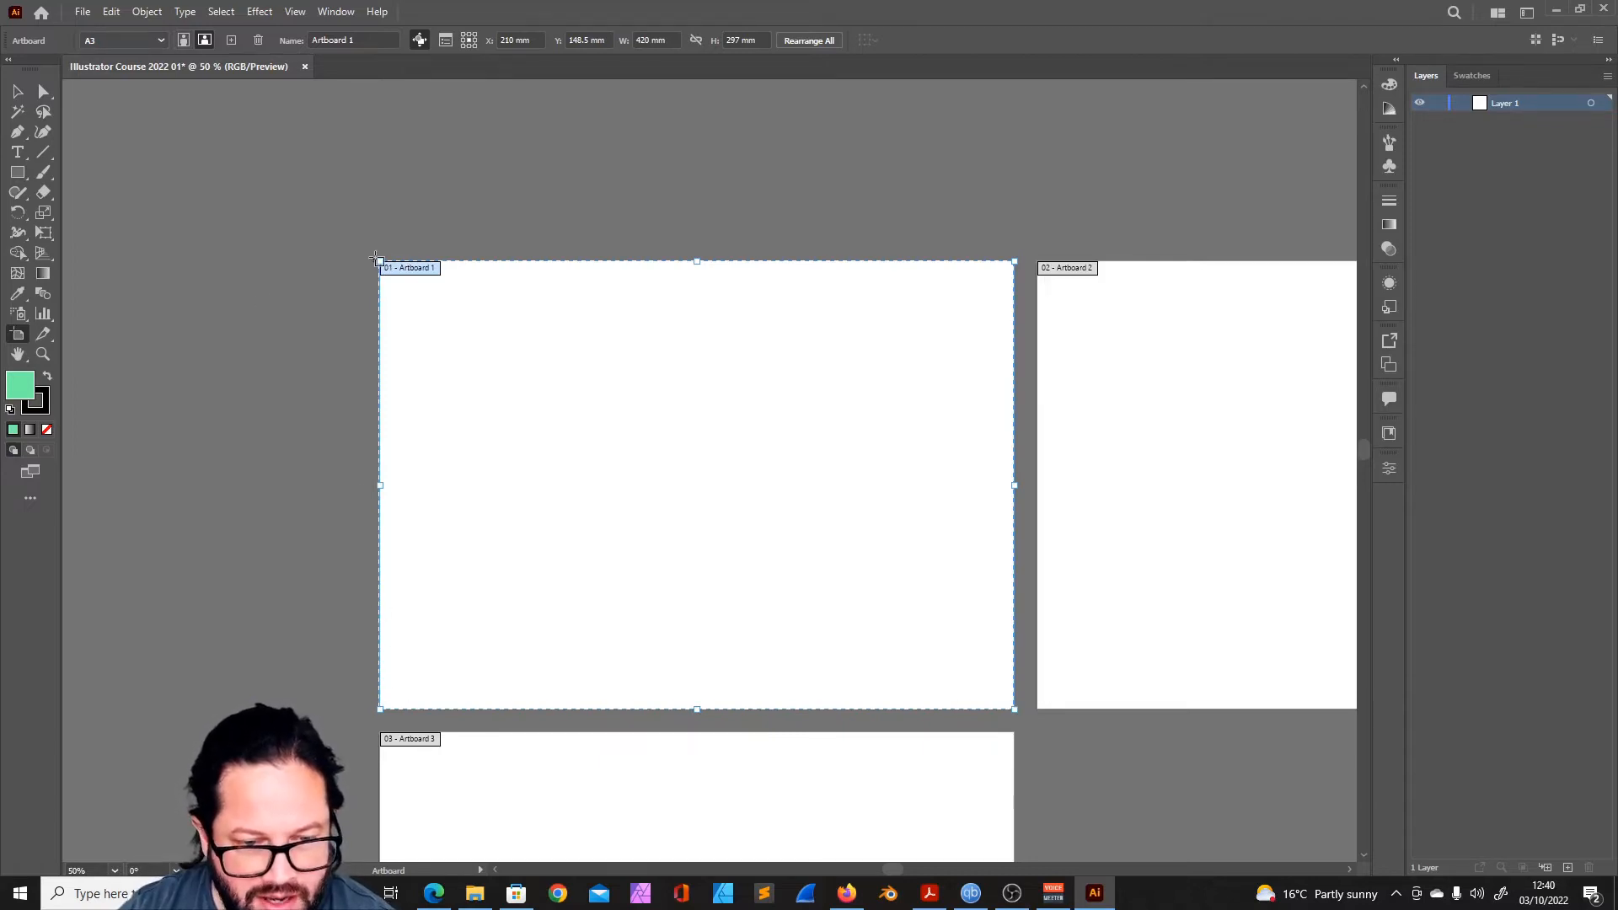
{"action": "left_click_drag", "start_coordinate": [379, 260], "coordinate": [508, 360]}
{"action": "key", "text": "ctrl+z"}
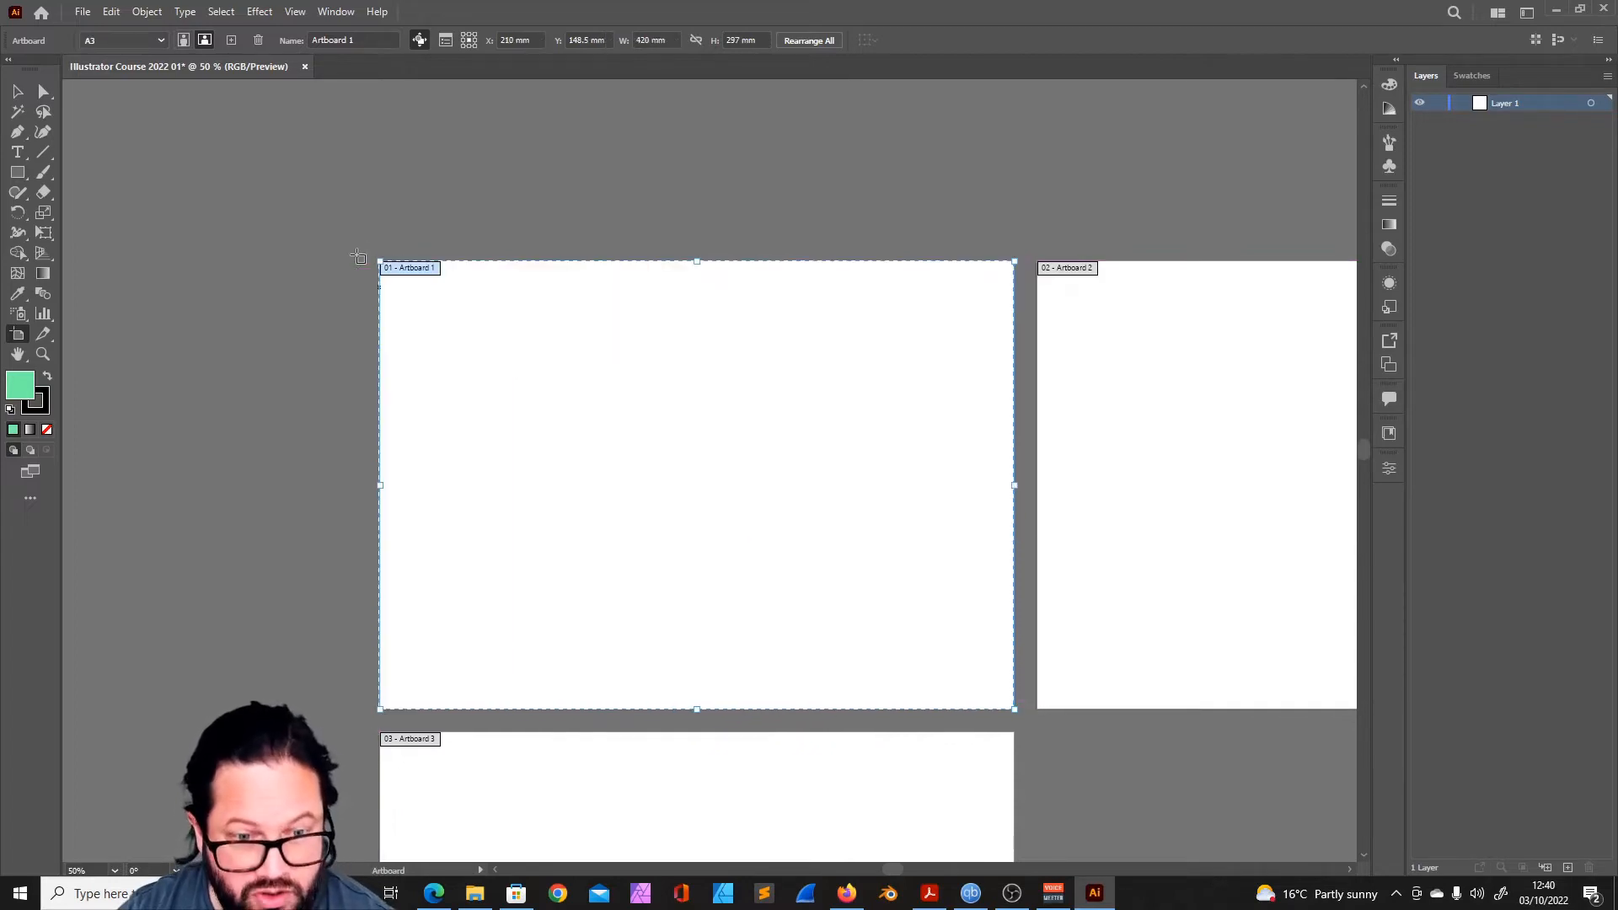
{"action": "left_click_drag", "start_coordinate": [697, 261], "coordinate": [697, 203]}
{"action": "key", "text": "ctrl+z"}
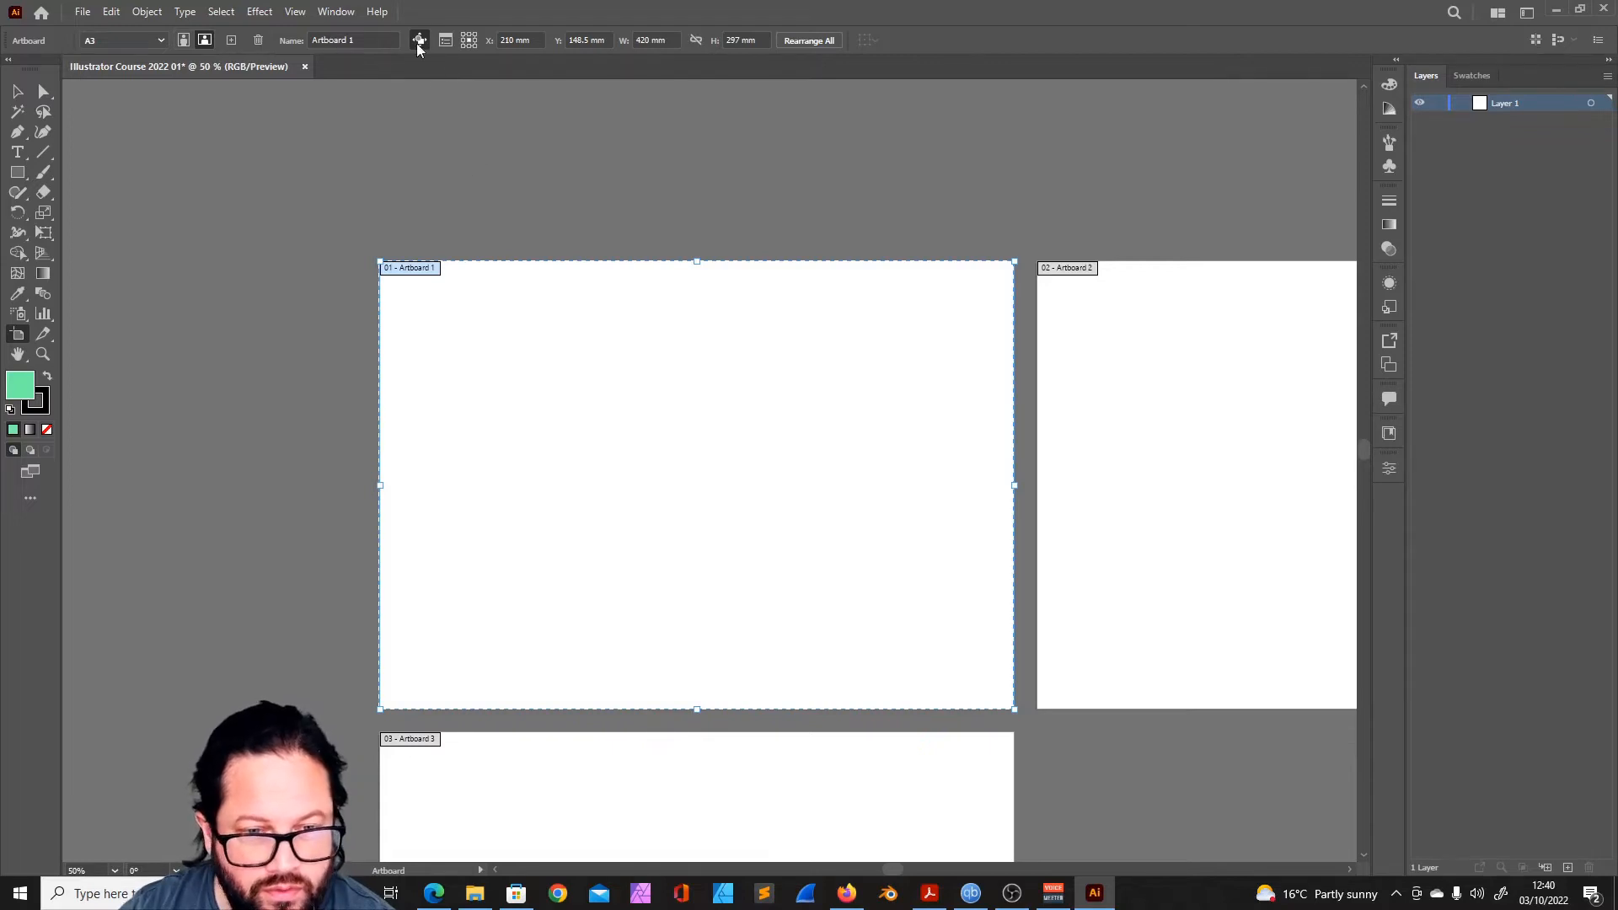
- Move Artboard 1 slightly down to Y 152.408 mm, and try renaming it "Course Artboard 1" before undoing the rename
{"action": "mouse_move", "coordinate": [745, 460]}
{"action": "left_mouse_down"}
{"action": "mouse_move", "coordinate": [542, 382]}
{"action": "mouse_move", "coordinate": [720, 460]}
{"action": "left_mouse_up"}
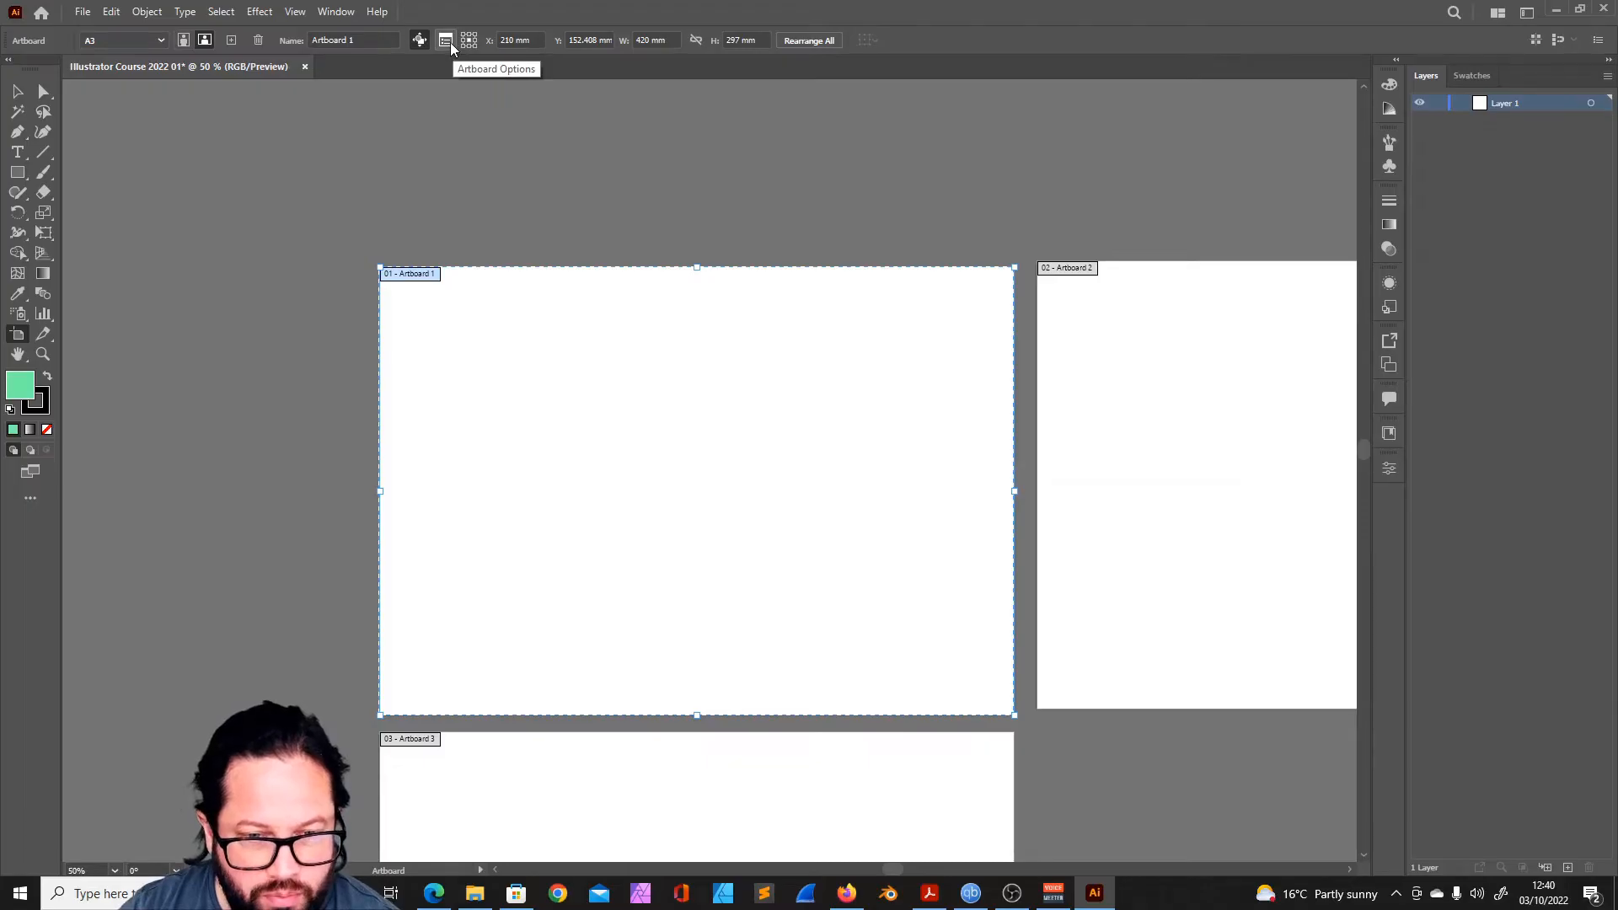
{"action": "left_click", "coordinate": [446, 42]}
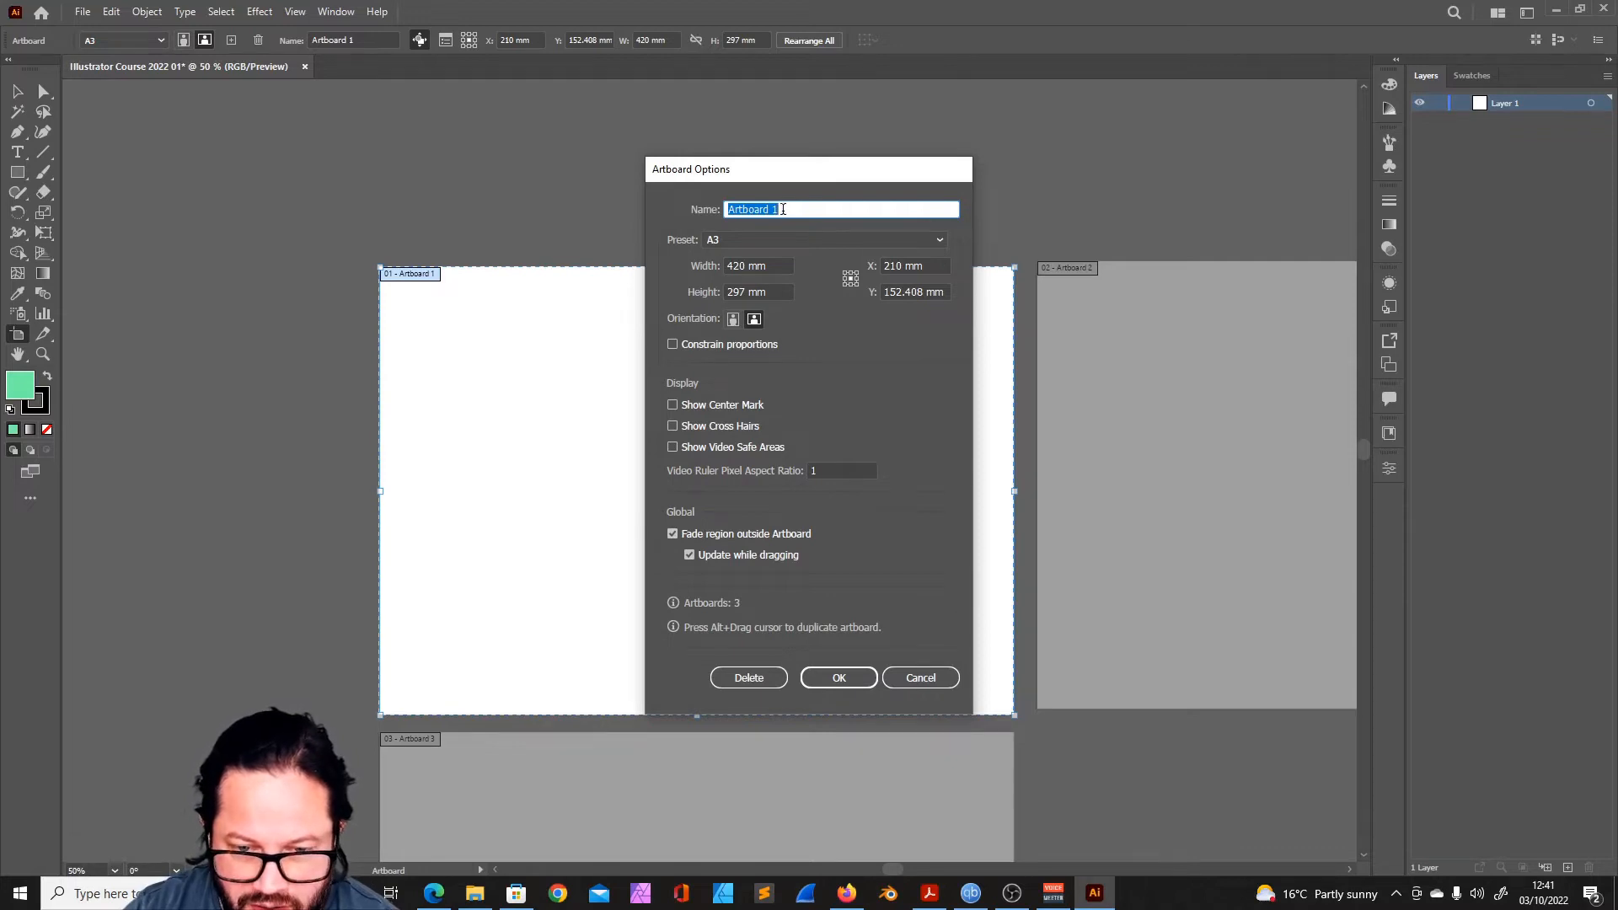
{"action": "type", "text": "A"}
{"action": "key", "text": "BackSpace"}
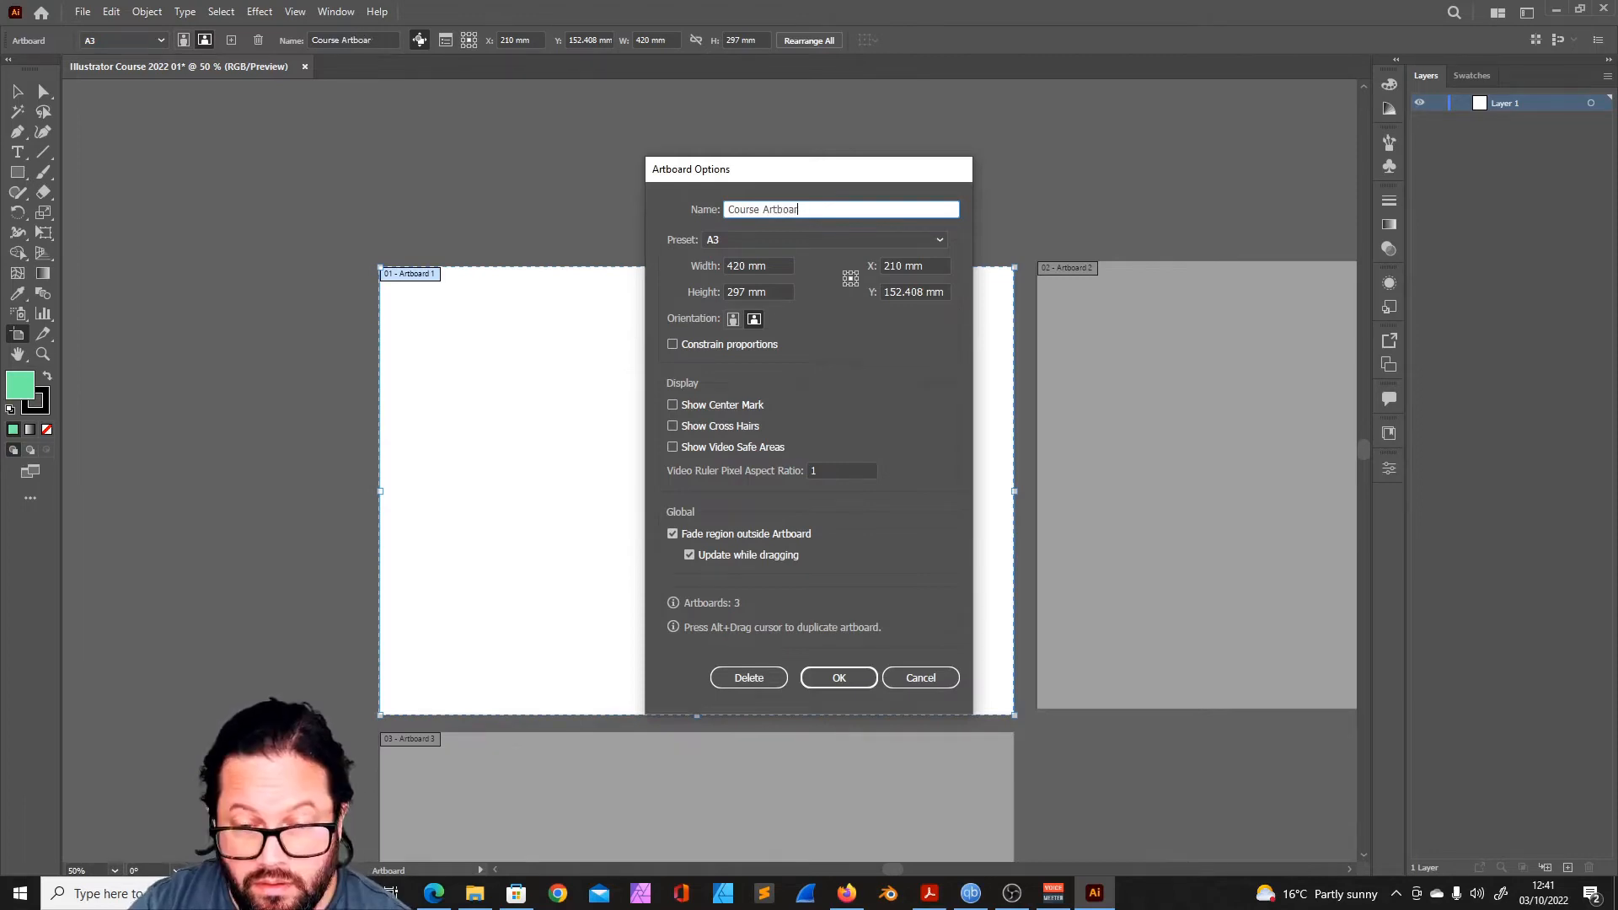
{"action": "key", "text": "Return"}
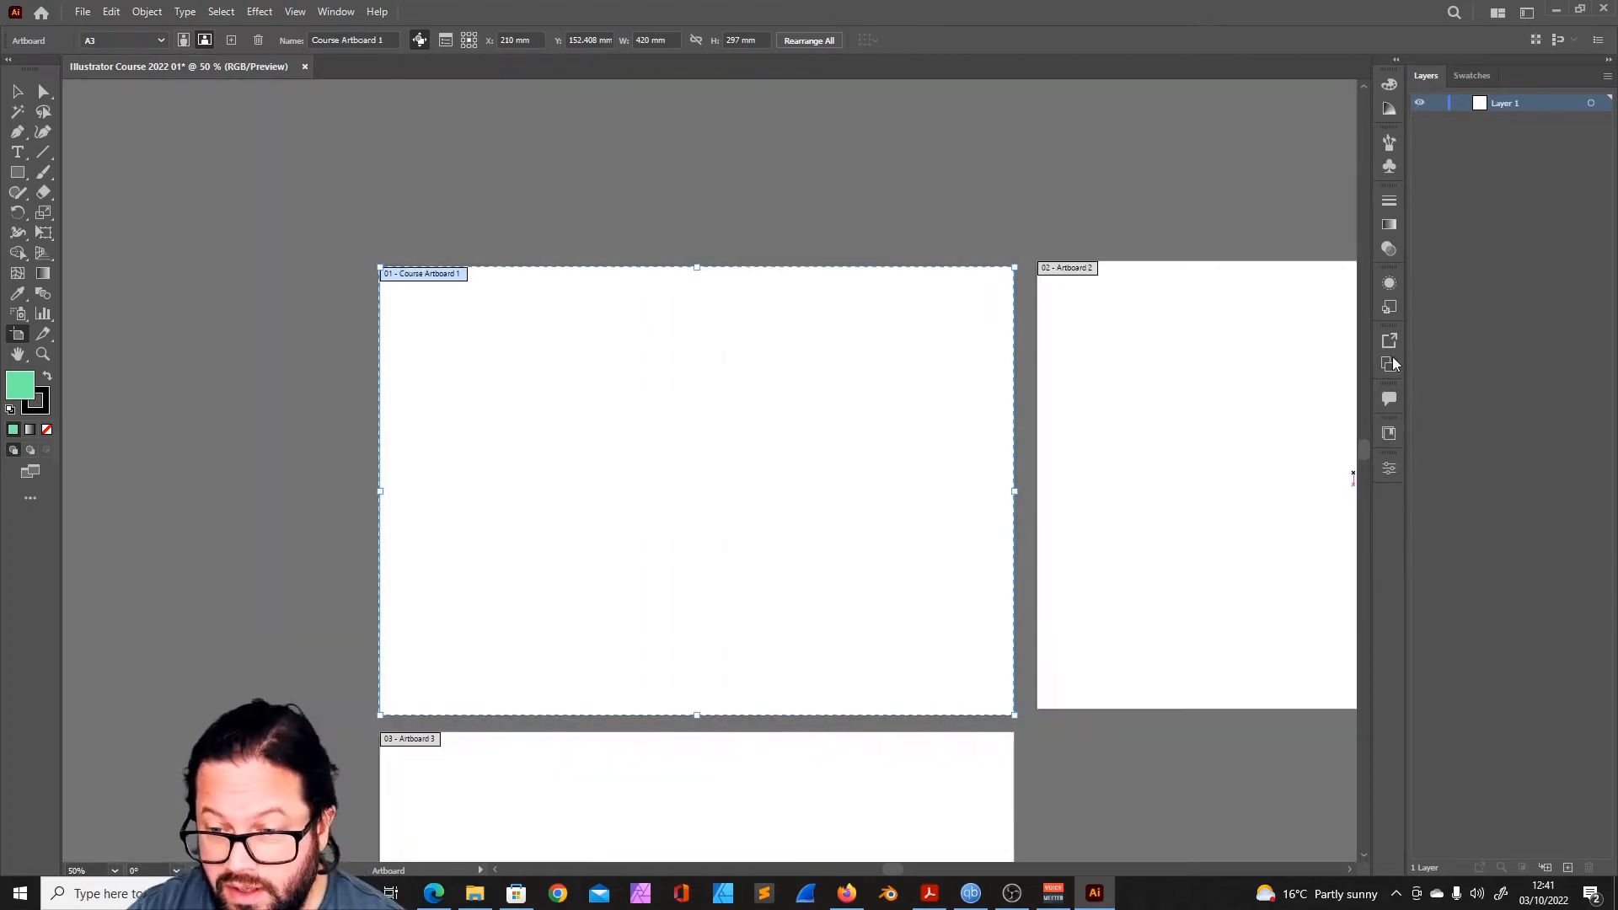
{"action": "left_click", "coordinate": [1391, 363]}
{"action": "key", "text": "ctrl+z"}
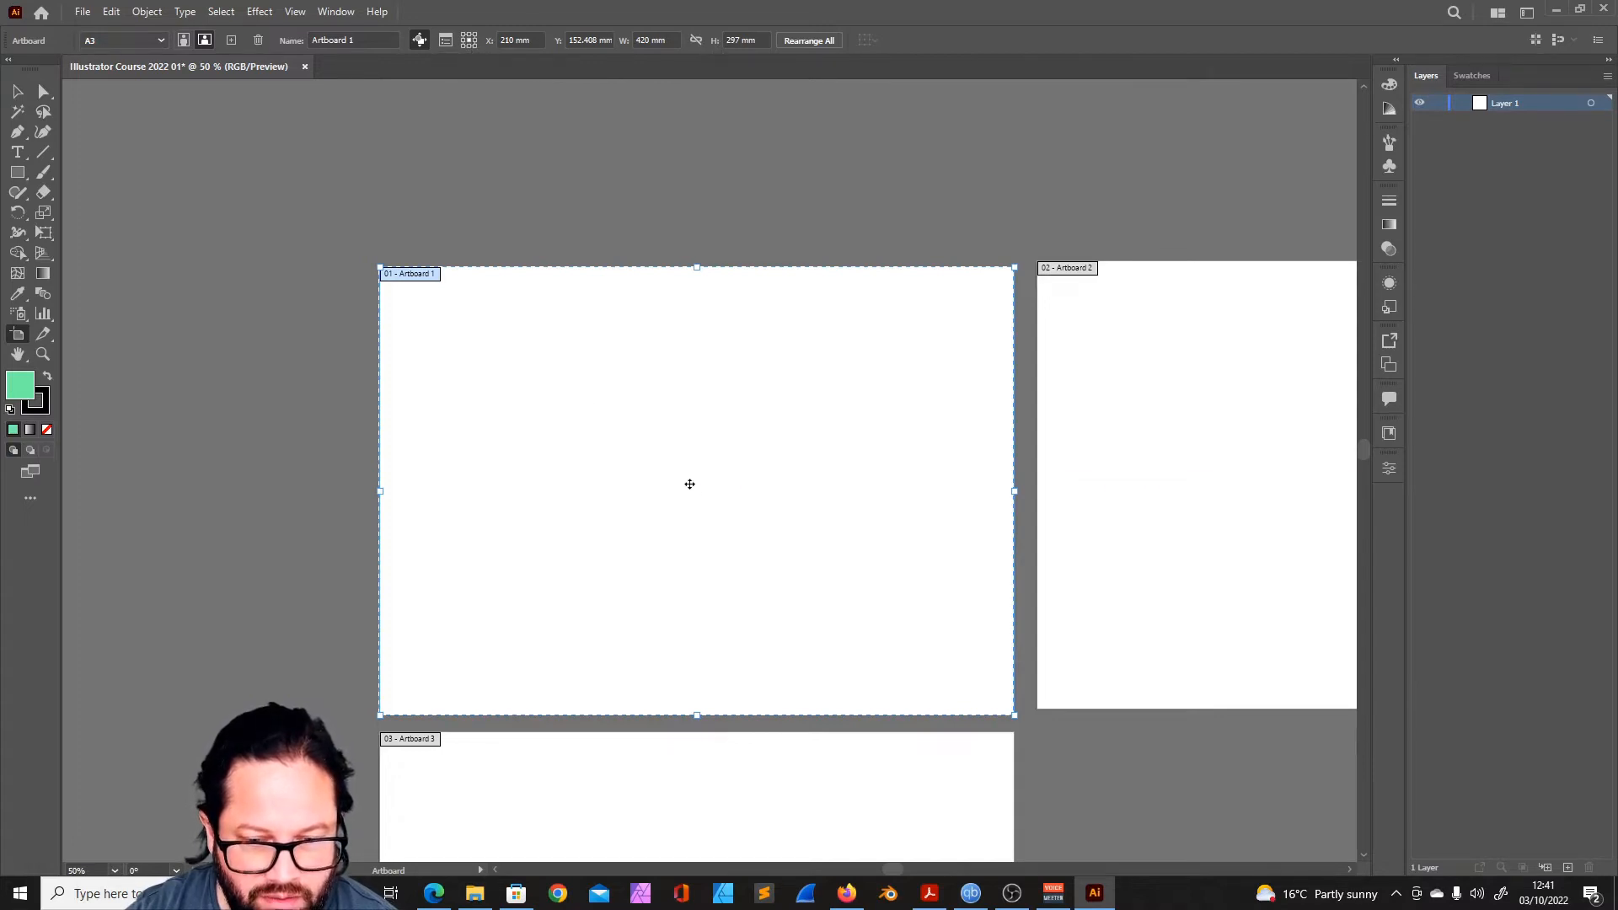
- Switch Artboard 1's reference point to the upper-left corner and back to the centre
{"action": "left_click", "coordinate": [464, 35]}
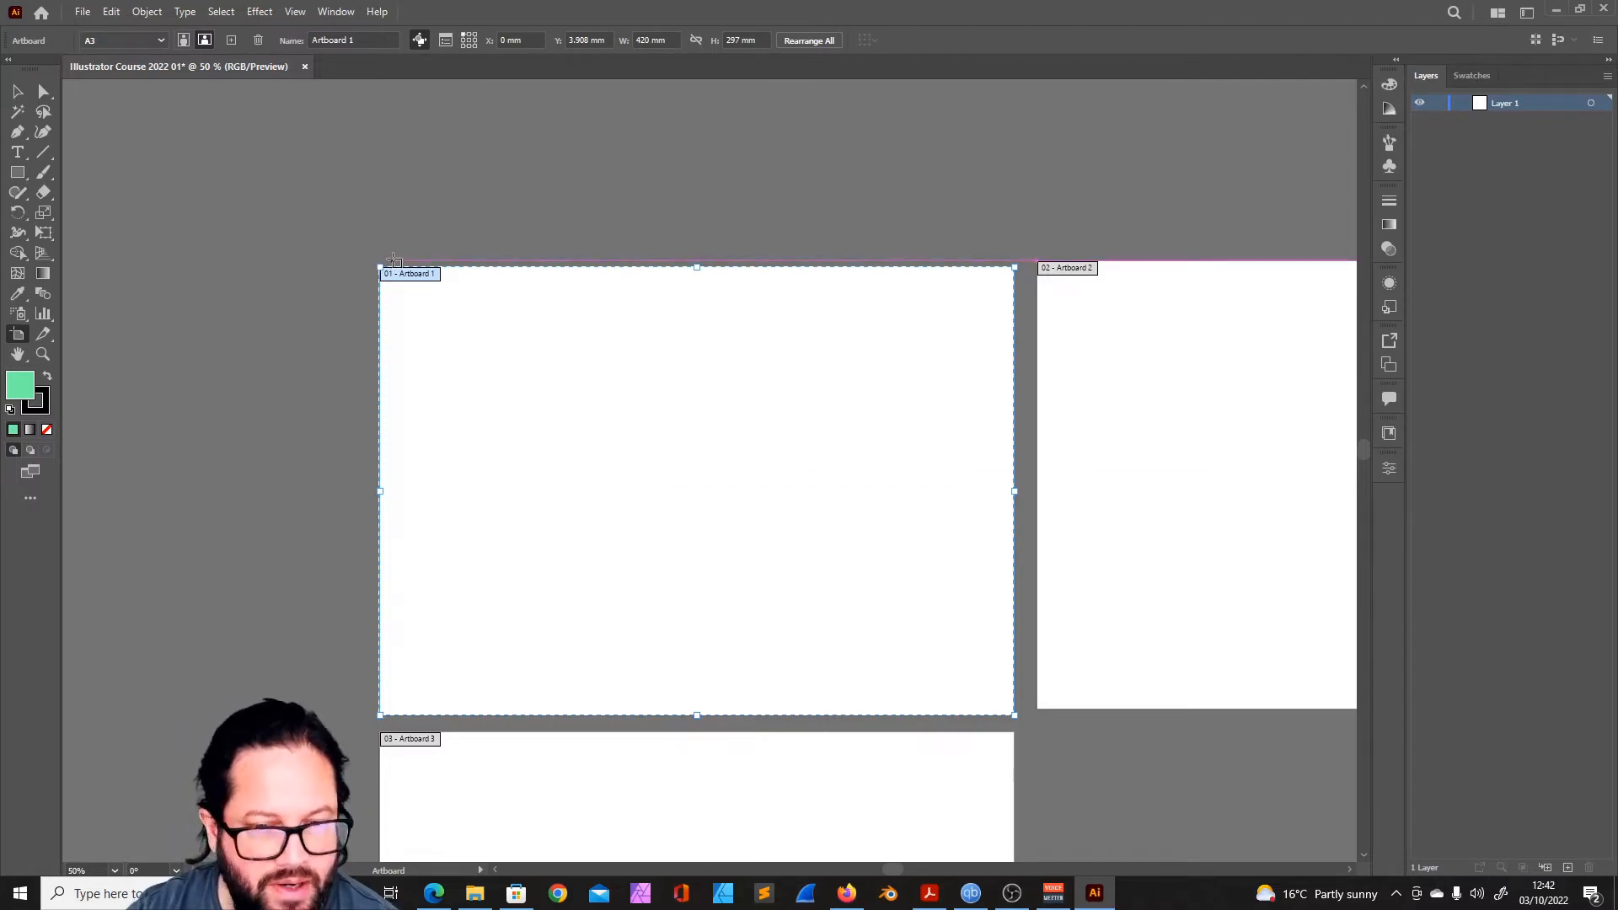
{"action": "left_click", "coordinate": [469, 40]}
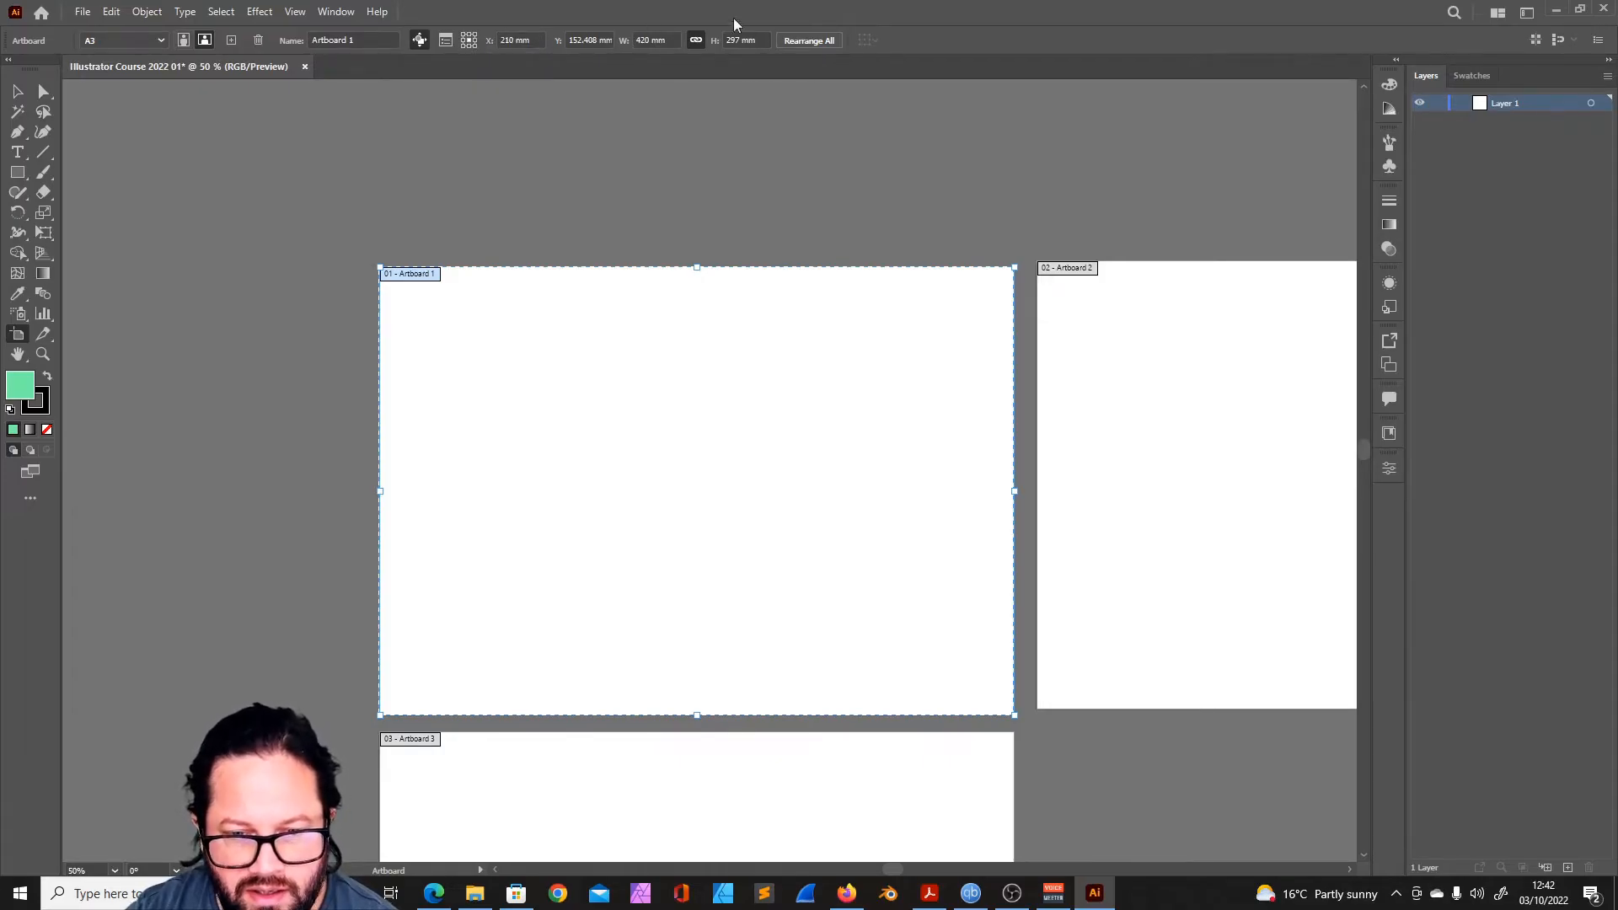
- Rearrange all artboards into a grid with 3 columns, moving the artwork along with them
{"action": "left_click", "coordinate": [808, 41]}
{"action": "left_click_drag", "start_coordinate": [816, 327], "coordinate": [1108, 157]}
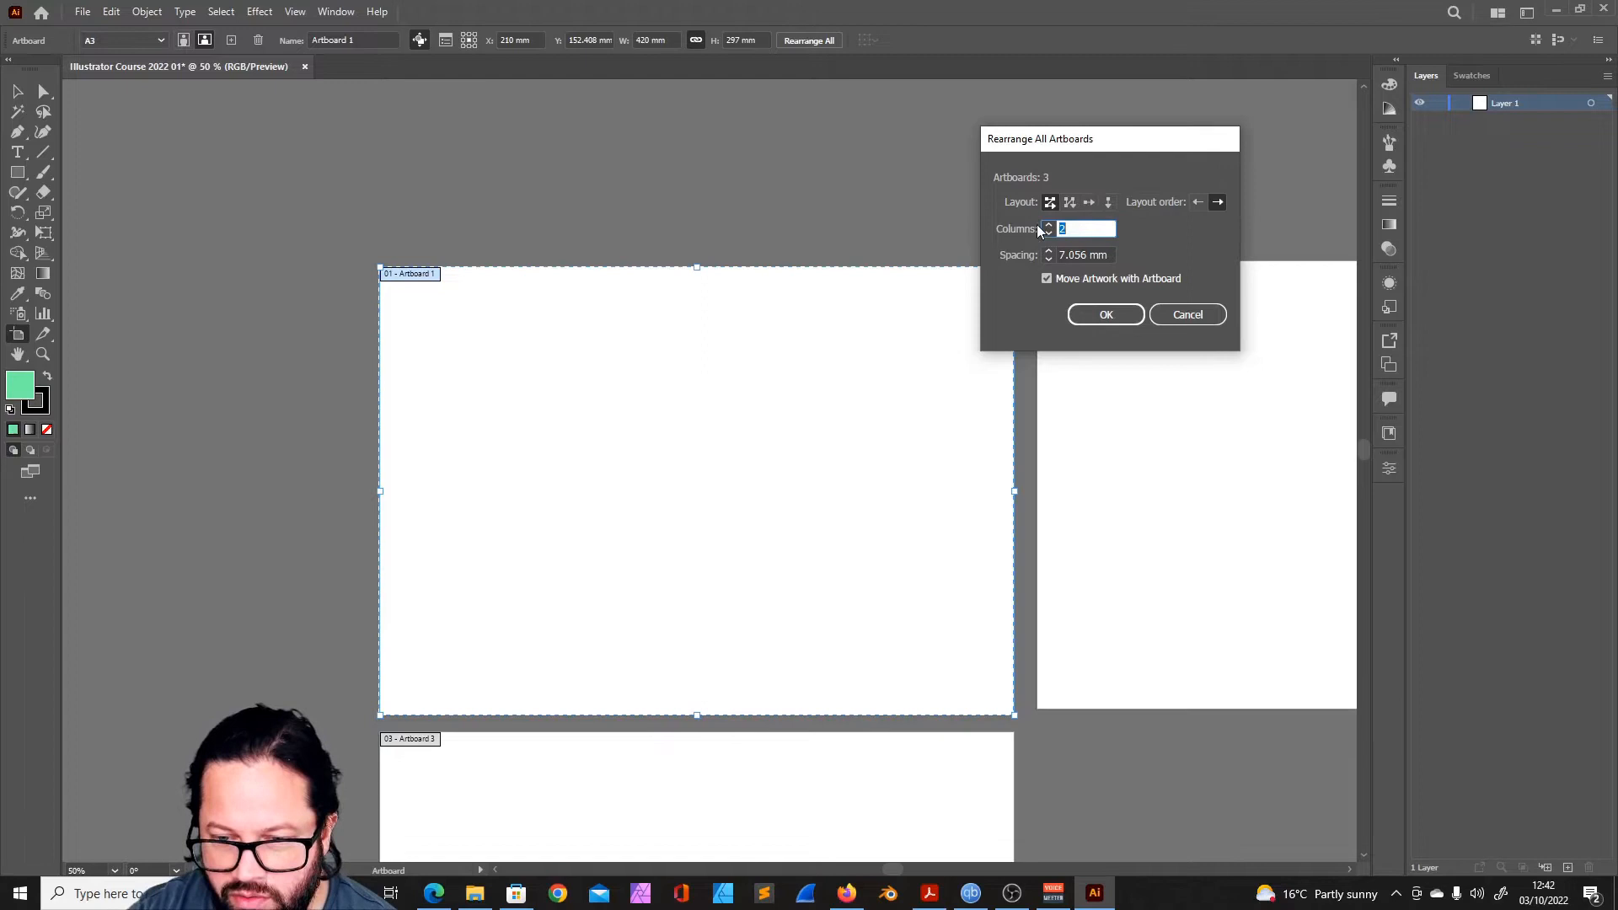
{"action": "left_click_drag", "start_coordinate": [1090, 135], "coordinate": [780, 150]}
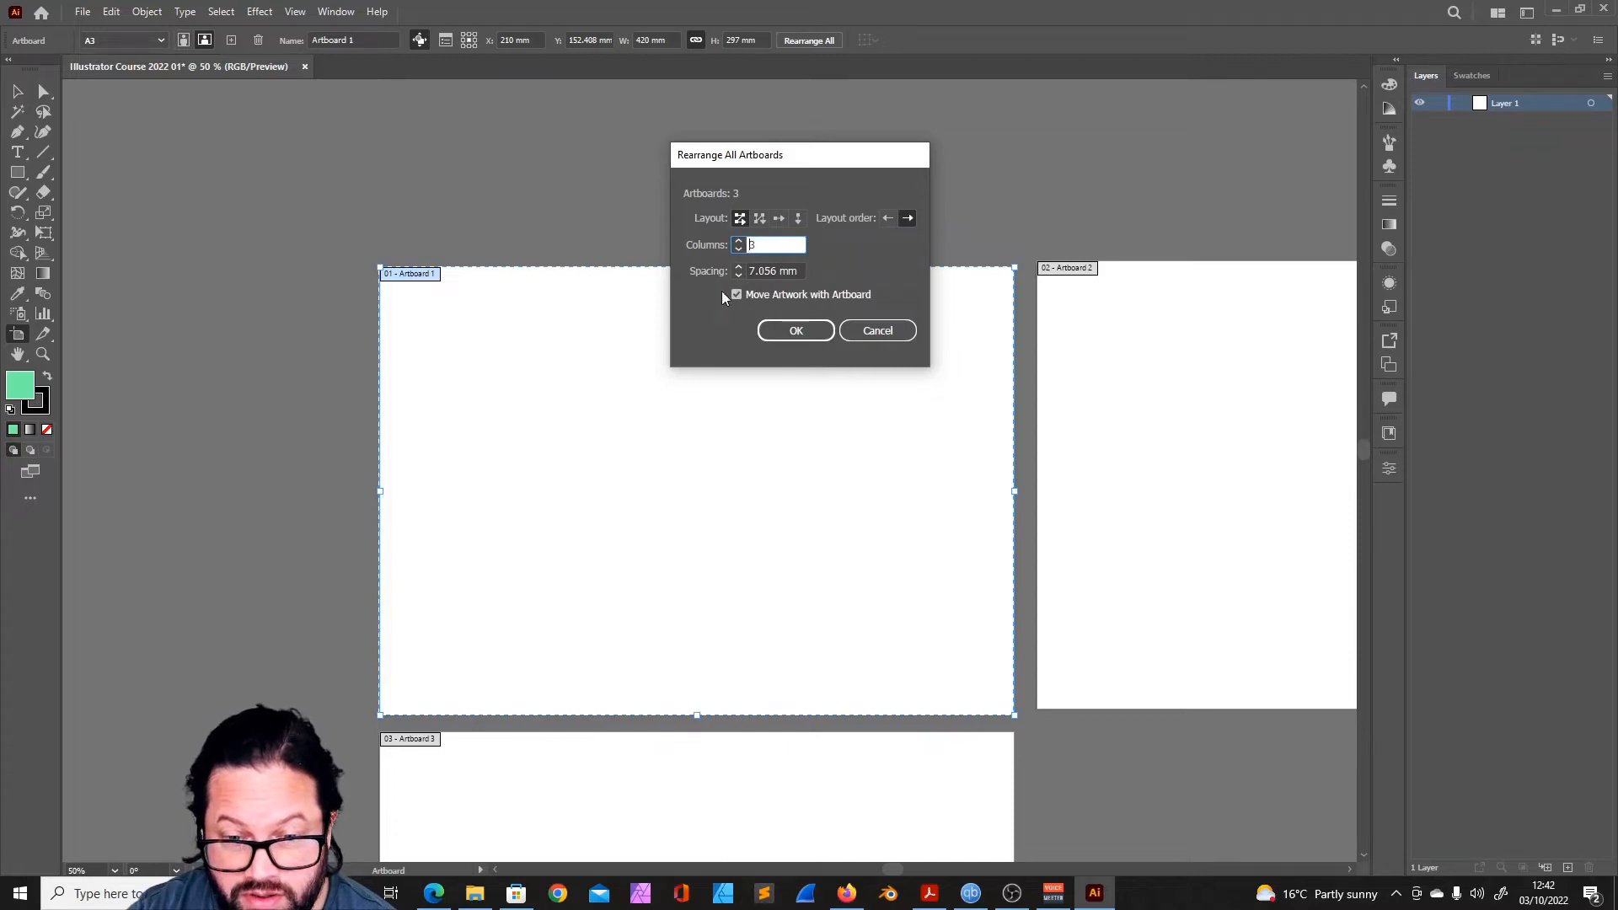
{"action": "left_click", "coordinate": [796, 330]}
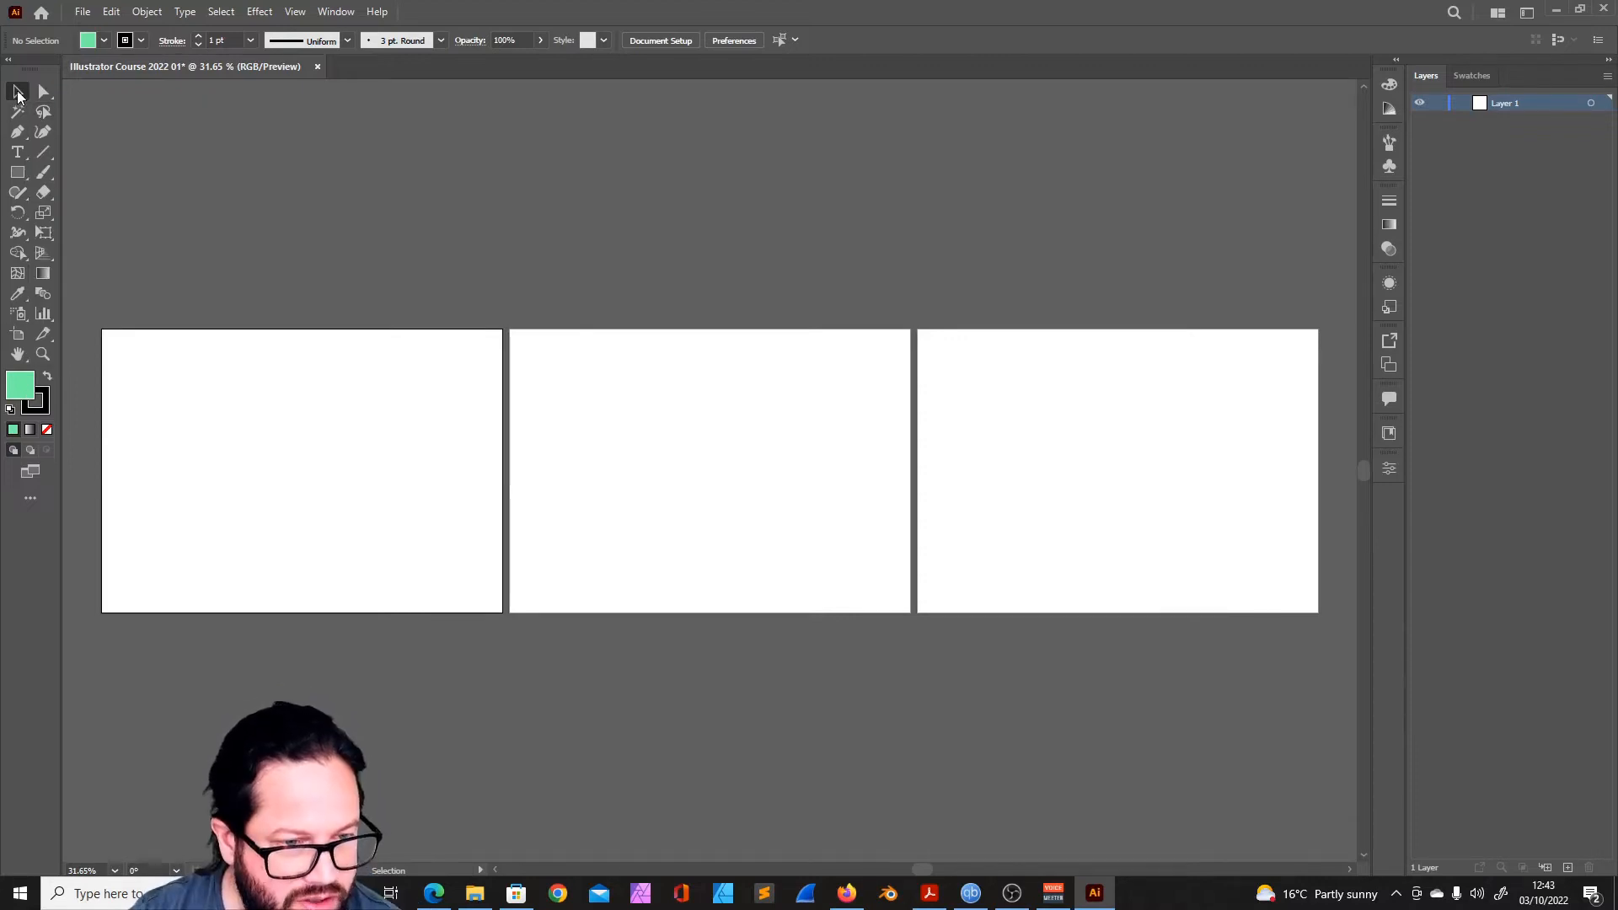
- Draw four separate green rectangles on the first artboard, making the first and largest about 150.8 by 102.3 mm
{"action": "left_click", "coordinate": [15, 174]}
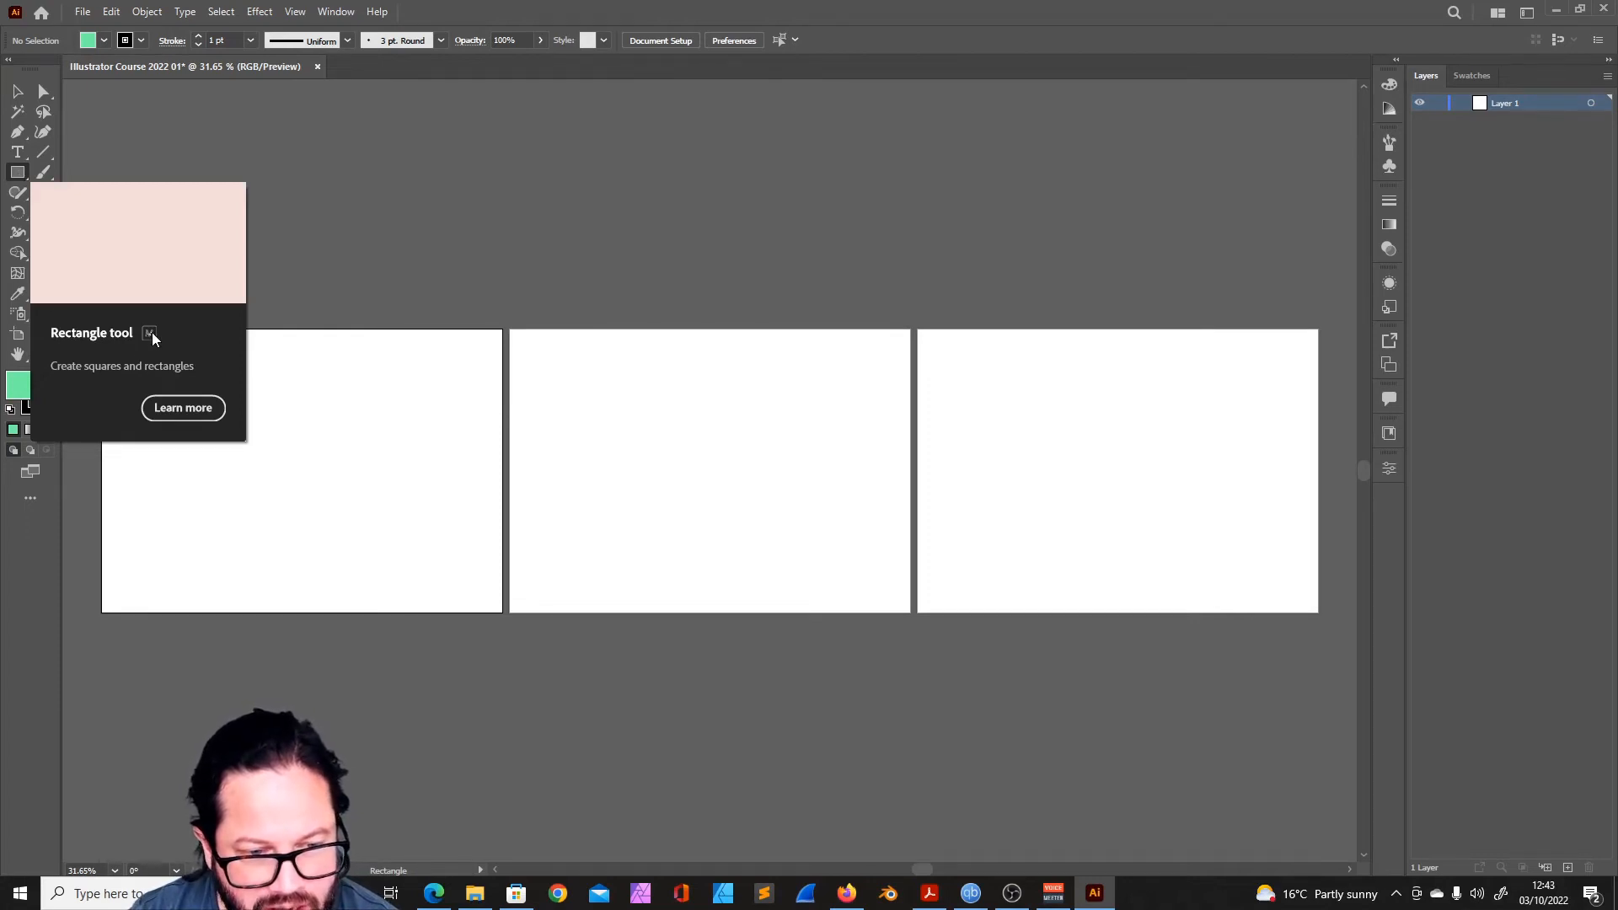
{"action": "left_click_drag", "start_coordinate": [176, 389], "coordinate": [322, 487]}
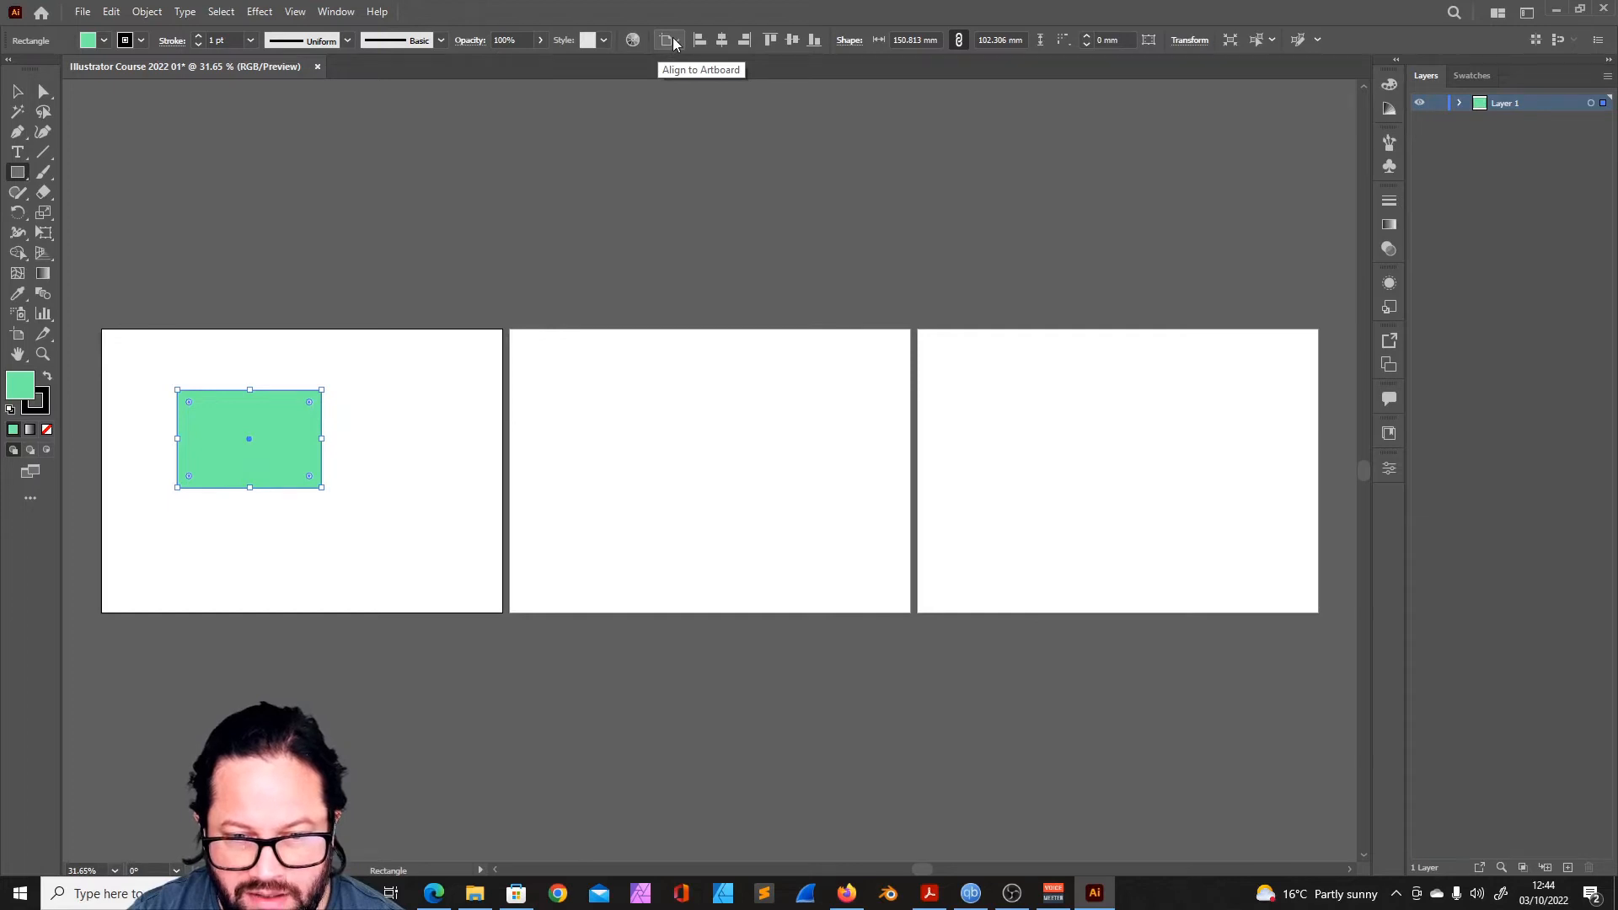
{"action": "mouse_move", "coordinate": [337, 389]}
{"action": "left_mouse_down"}
{"action": "mouse_move", "coordinate": [413, 434]}
{"action": "mouse_move", "coordinate": [396, 509]}
{"action": "mouse_move", "coordinate": [423, 533]}
{"action": "left_mouse_up"}
{"action": "mouse_move", "coordinate": [254, 514]}
{"action": "left_mouse_down"}
{"action": "mouse_move", "coordinate": [309, 529]}
{"action": "mouse_move", "coordinate": [319, 573]}
{"action": "left_mouse_up"}
- Select the four rectangles one by one and look at the Transform settings of the largest, ending with nothing selected
{"action": "key", "text": "v"}
{"action": "left_click", "coordinate": [375, 371]}
{"action": "left_click", "coordinate": [378, 413]}
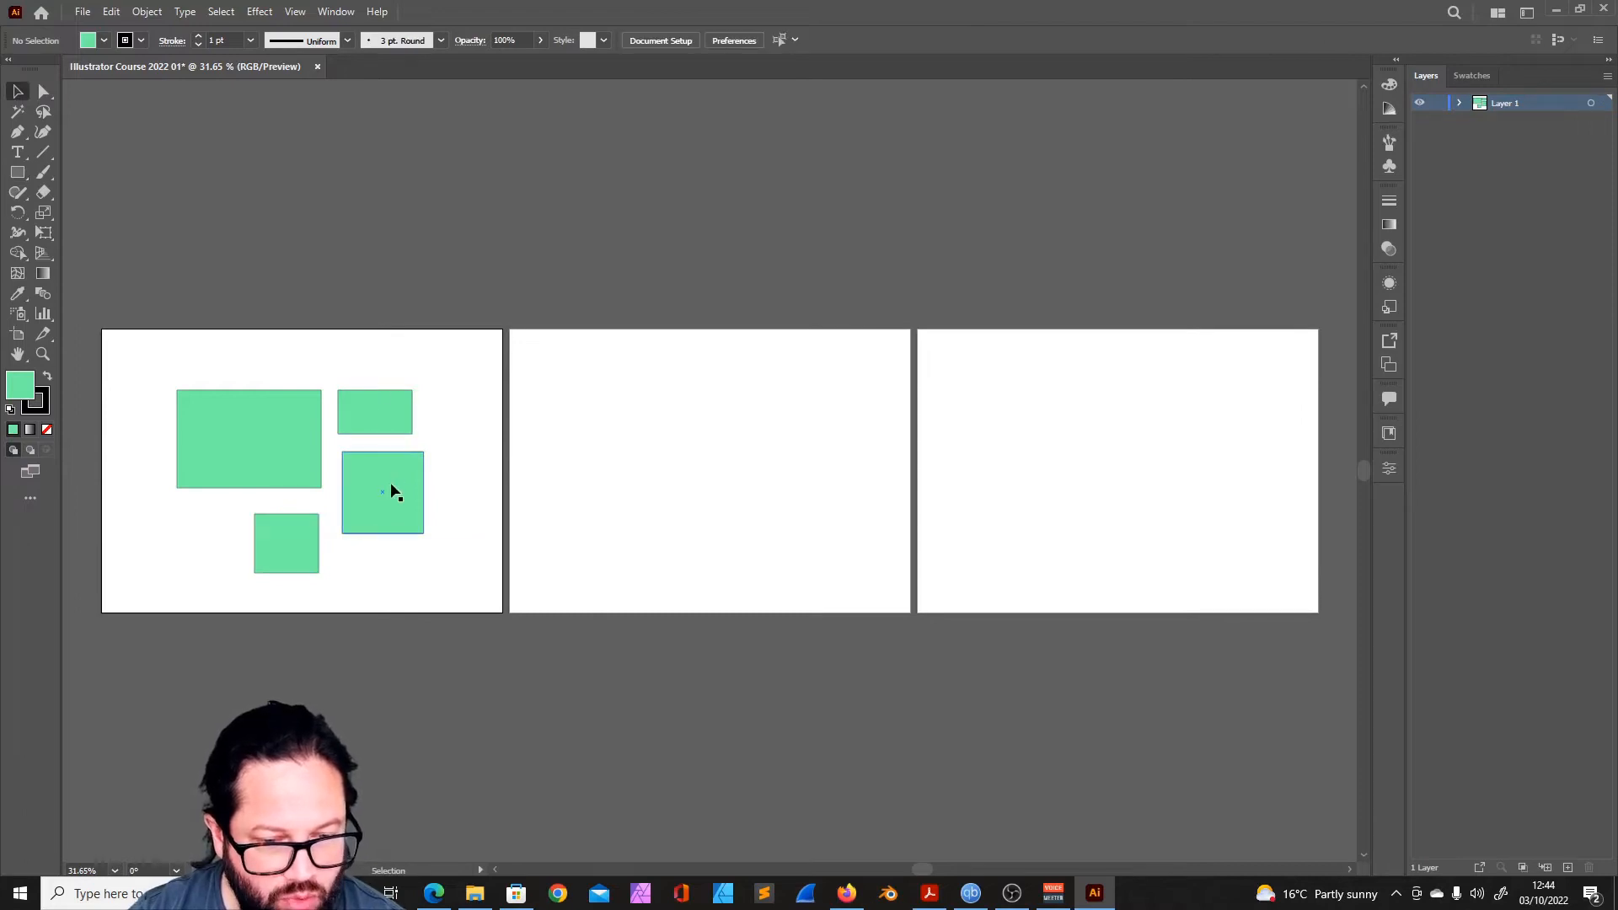
{"action": "left_click", "coordinate": [270, 549]}
{"action": "left_click", "coordinate": [199, 406]}
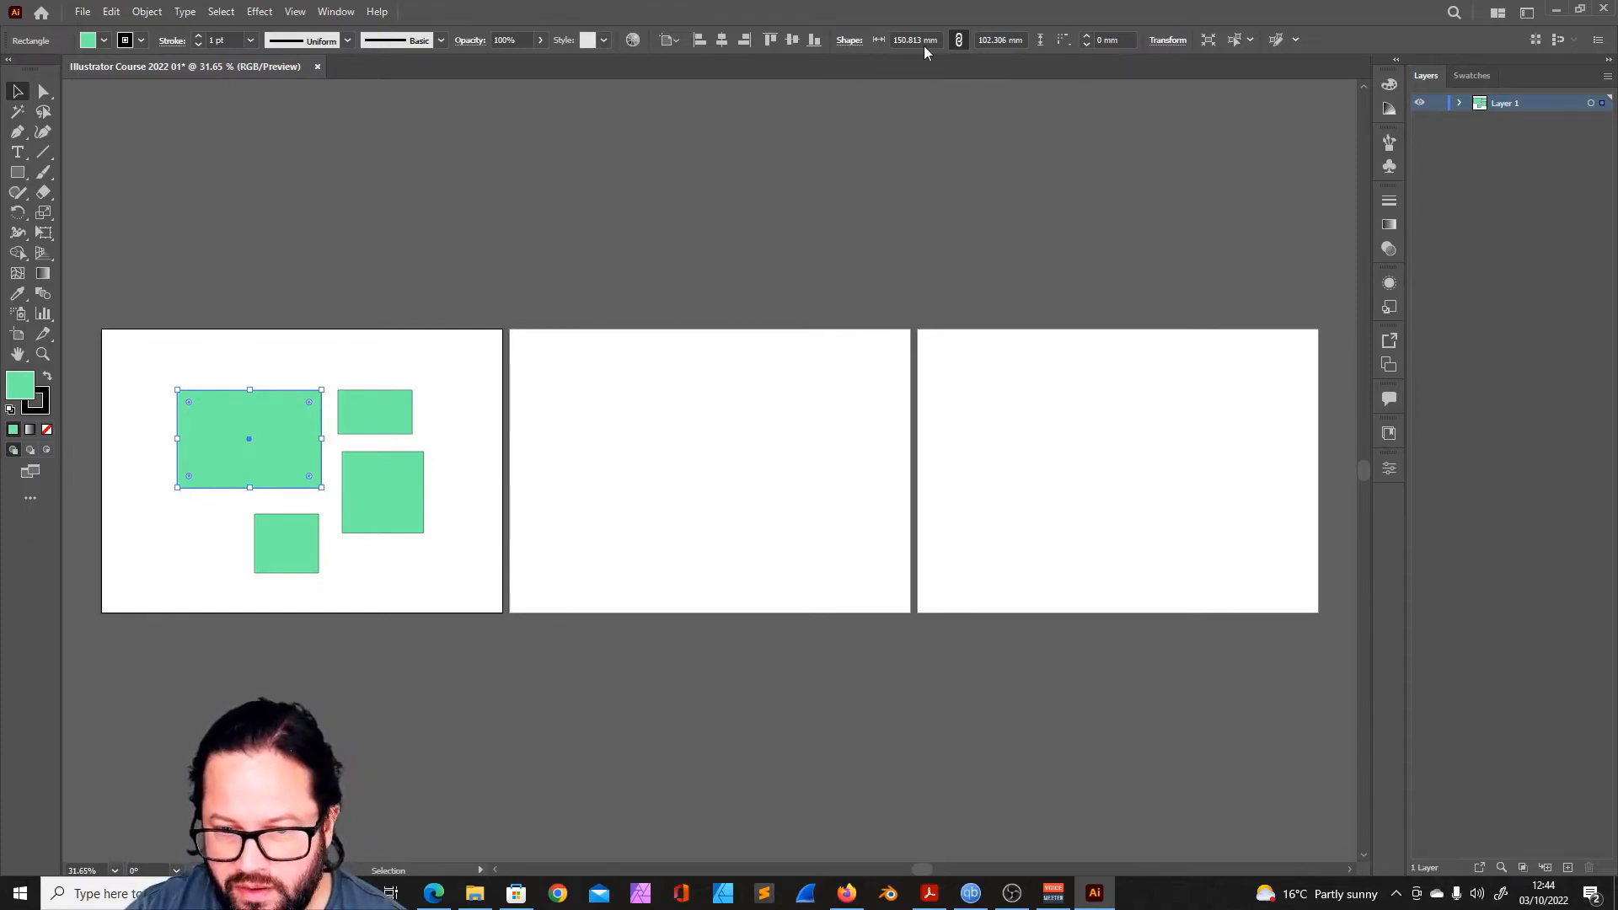
{"action": "left_click", "coordinate": [1169, 40]}
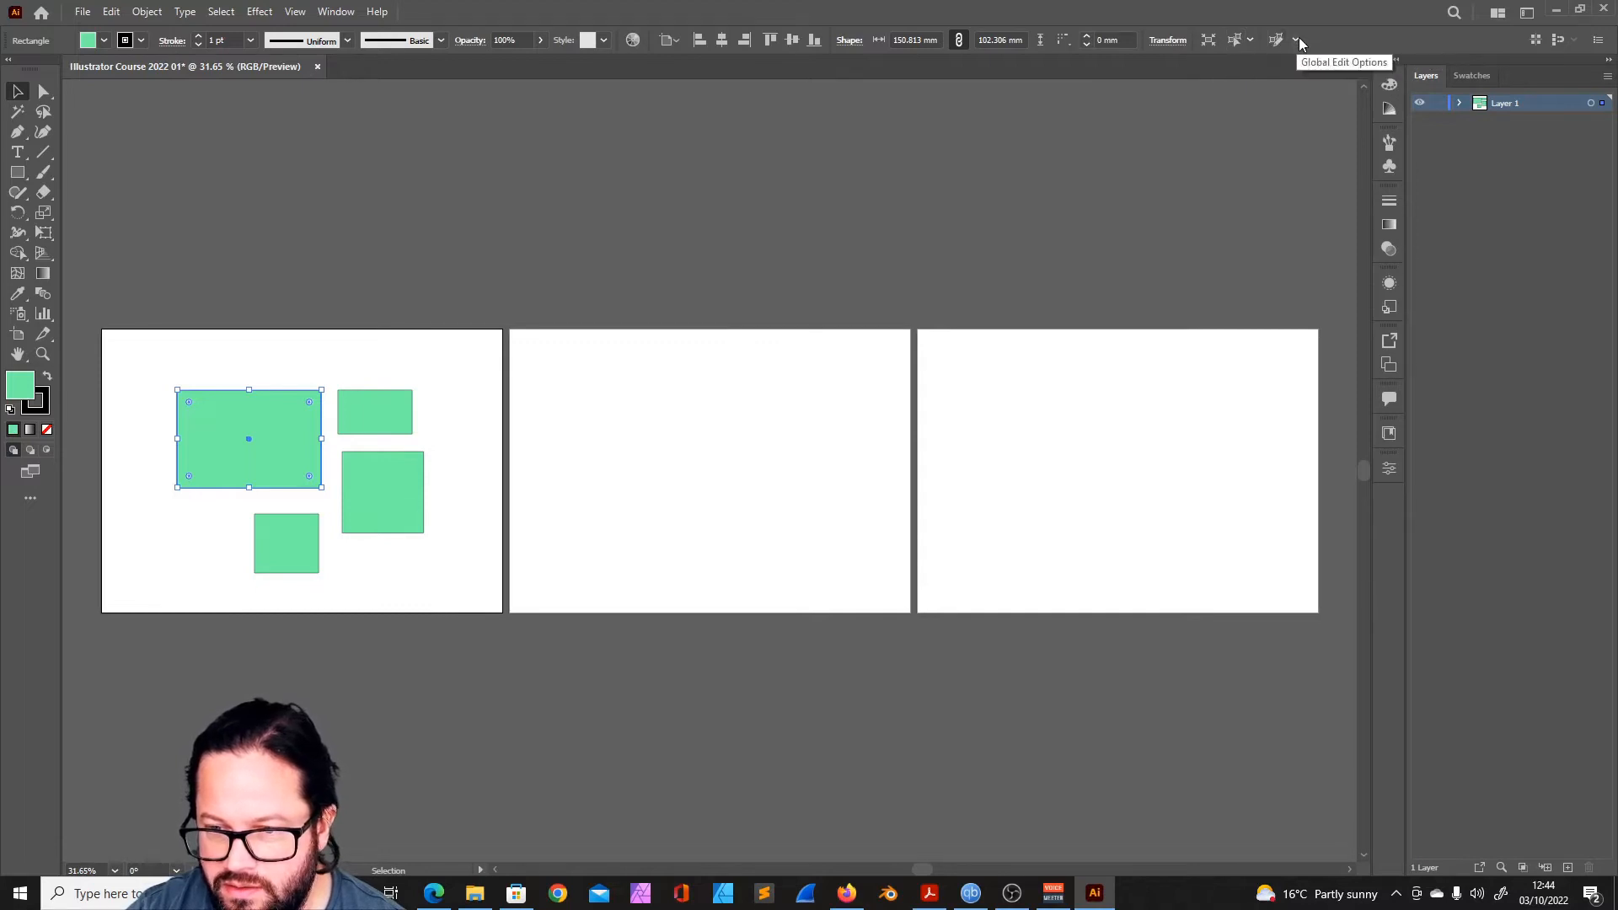
{"action": "left_click", "coordinate": [64, 194]}
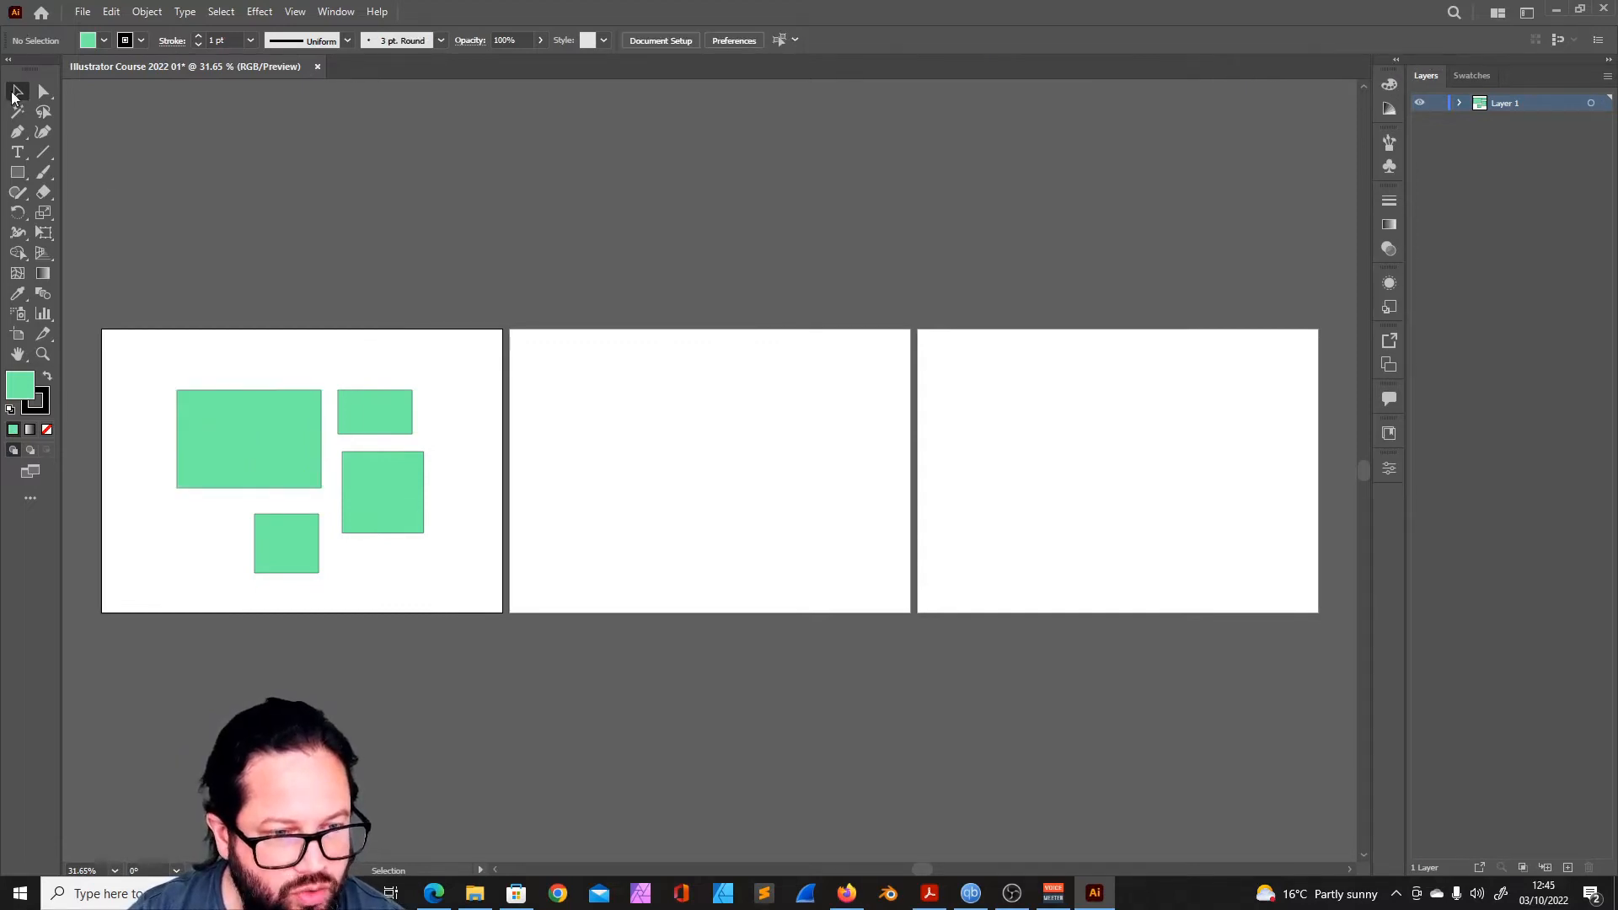
- Resize the largest rectangle to about 128.8 by 116.4 mm and shift it slightly towards the artboard's left edge
{"action": "left_click", "coordinate": [278, 443]}
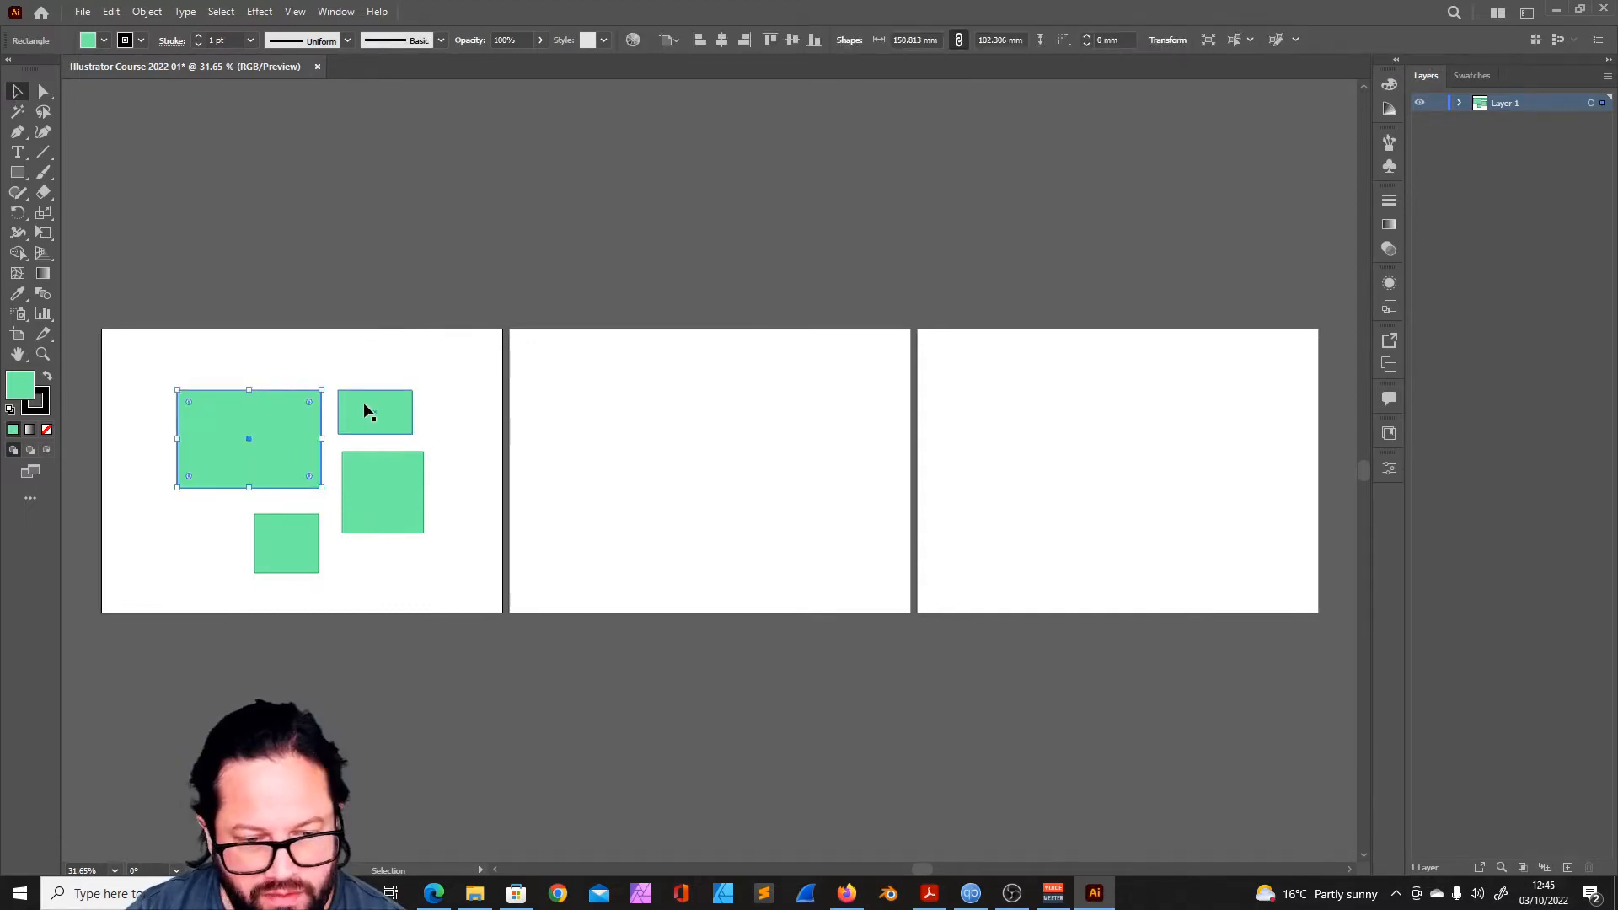
{"action": "left_click", "coordinate": [294, 552]}
{"action": "left_click", "coordinate": [278, 422]}
{"action": "mouse_move", "coordinate": [176, 389]}
{"action": "left_mouse_down"}
{"action": "mouse_move", "coordinate": [194, 352]}
{"action": "mouse_move", "coordinate": [148, 405]}
{"action": "mouse_move", "coordinate": [194, 368]}
{"action": "mouse_move", "coordinate": [163, 397]}
{"action": "mouse_move", "coordinate": [141, 362]}
{"action": "mouse_move", "coordinate": [205, 407]}
{"action": "mouse_move", "coordinate": [182, 390]}
{"action": "left_mouse_up"}
{"action": "mouse_move", "coordinate": [323, 390]}
{"action": "left_mouse_down"}
{"action": "mouse_move", "coordinate": [350, 362]}
{"action": "mouse_move", "coordinate": [303, 381]}
{"action": "left_mouse_up"}
{"action": "left_click_drag", "start_coordinate": [268, 442], "coordinate": [170, 438]}
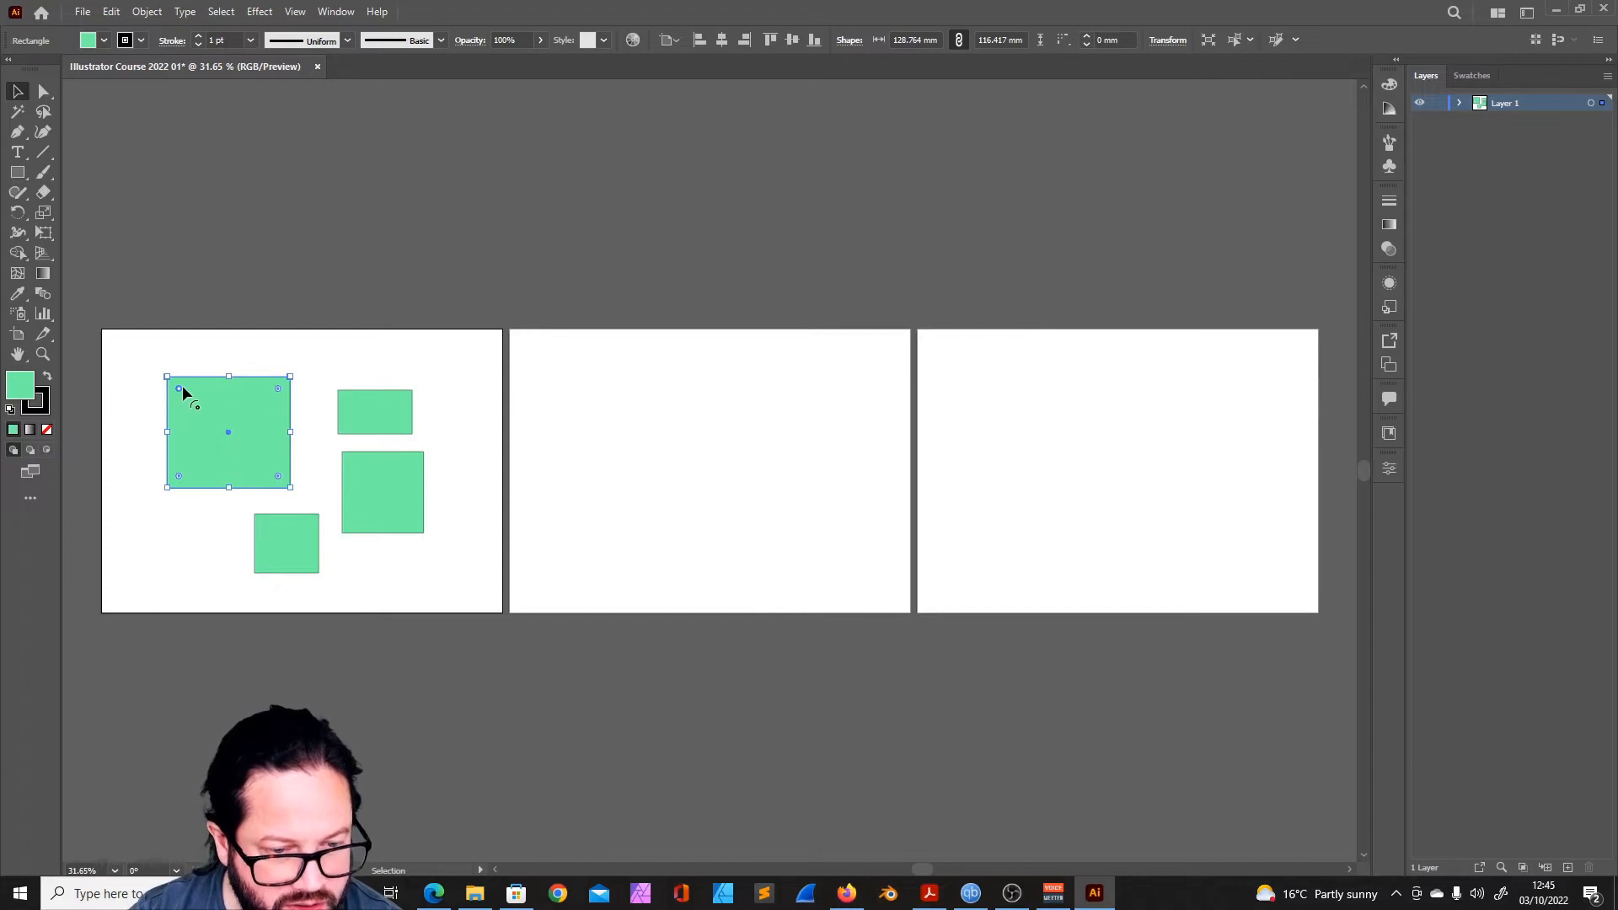
- Round all four corners of the largest rectangle with its live corner widgets
{"action": "left_click_drag", "start_coordinate": [179, 388], "coordinate": [165, 356]}
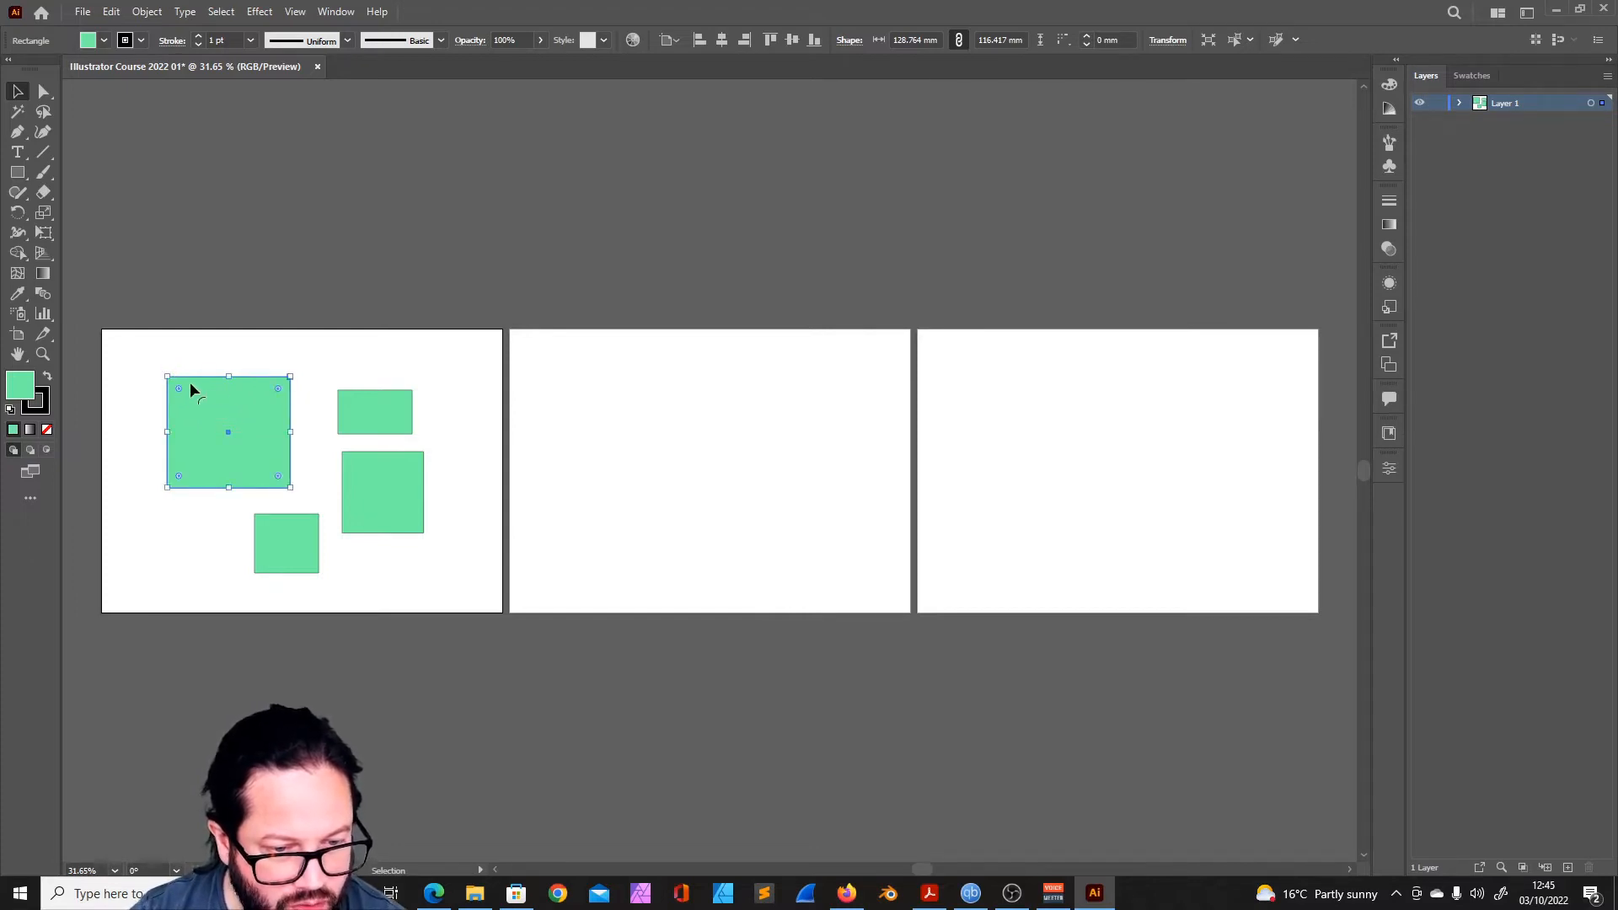
{"action": "mouse_move", "coordinate": [275, 387]}
{"action": "left_mouse_down"}
{"action": "mouse_move", "coordinate": [266, 397]}
{"action": "mouse_move", "coordinate": [291, 375]}
{"action": "left_mouse_up"}
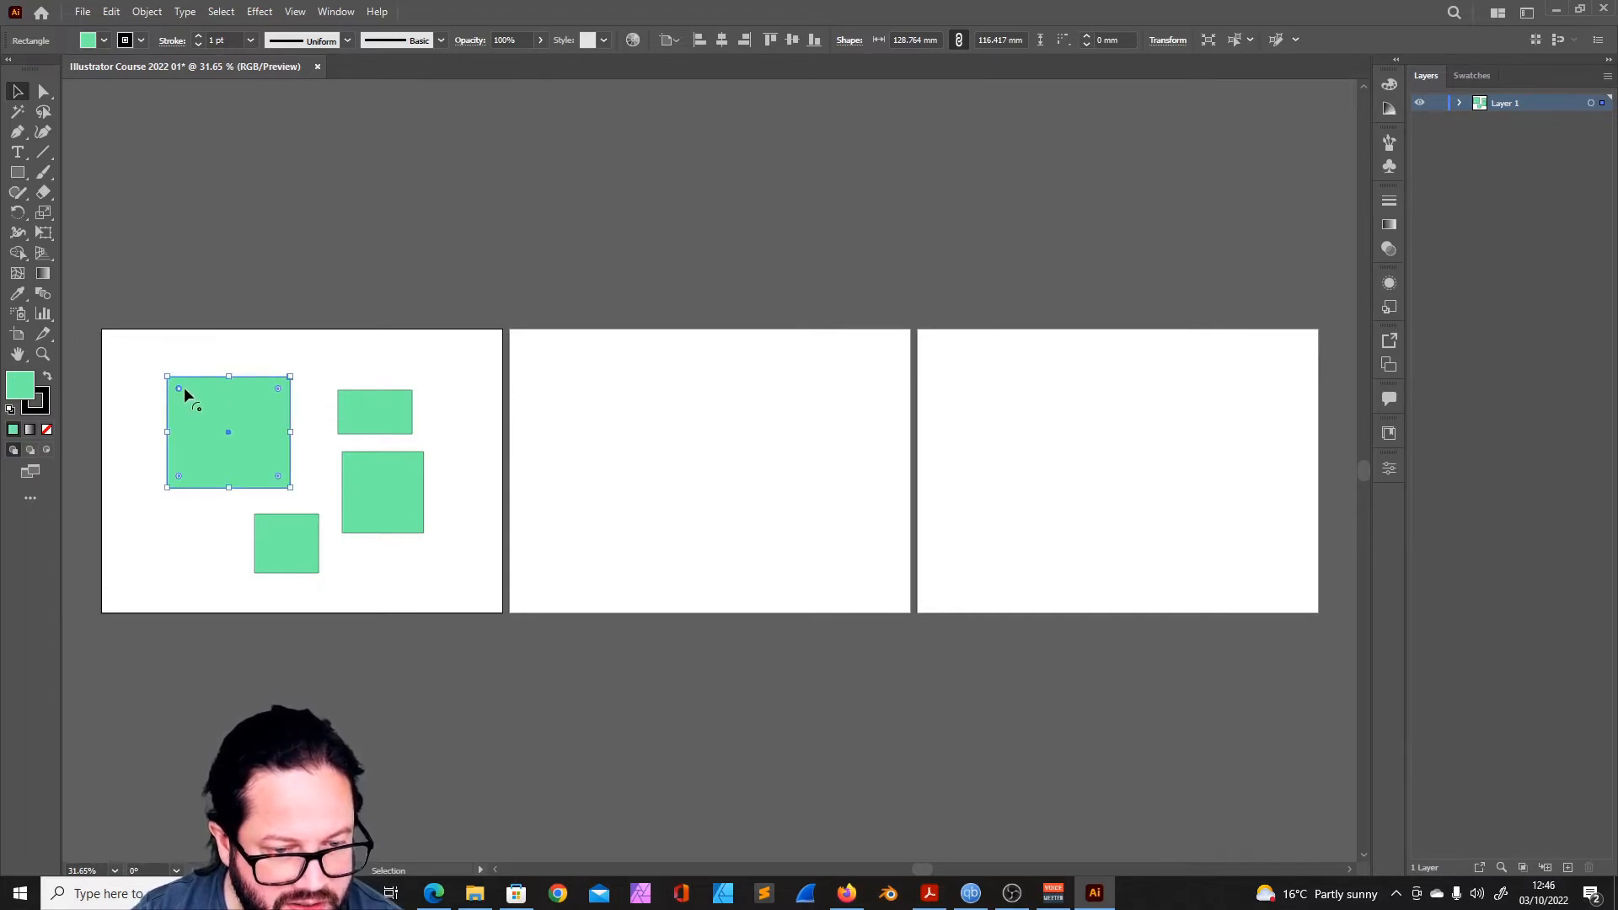
{"action": "mouse_move", "coordinate": [180, 386]}
{"action": "left_mouse_down"}
{"action": "mouse_move", "coordinate": [195, 404]}
{"action": "mouse_move", "coordinate": [178, 380]}
{"action": "left_mouse_up"}
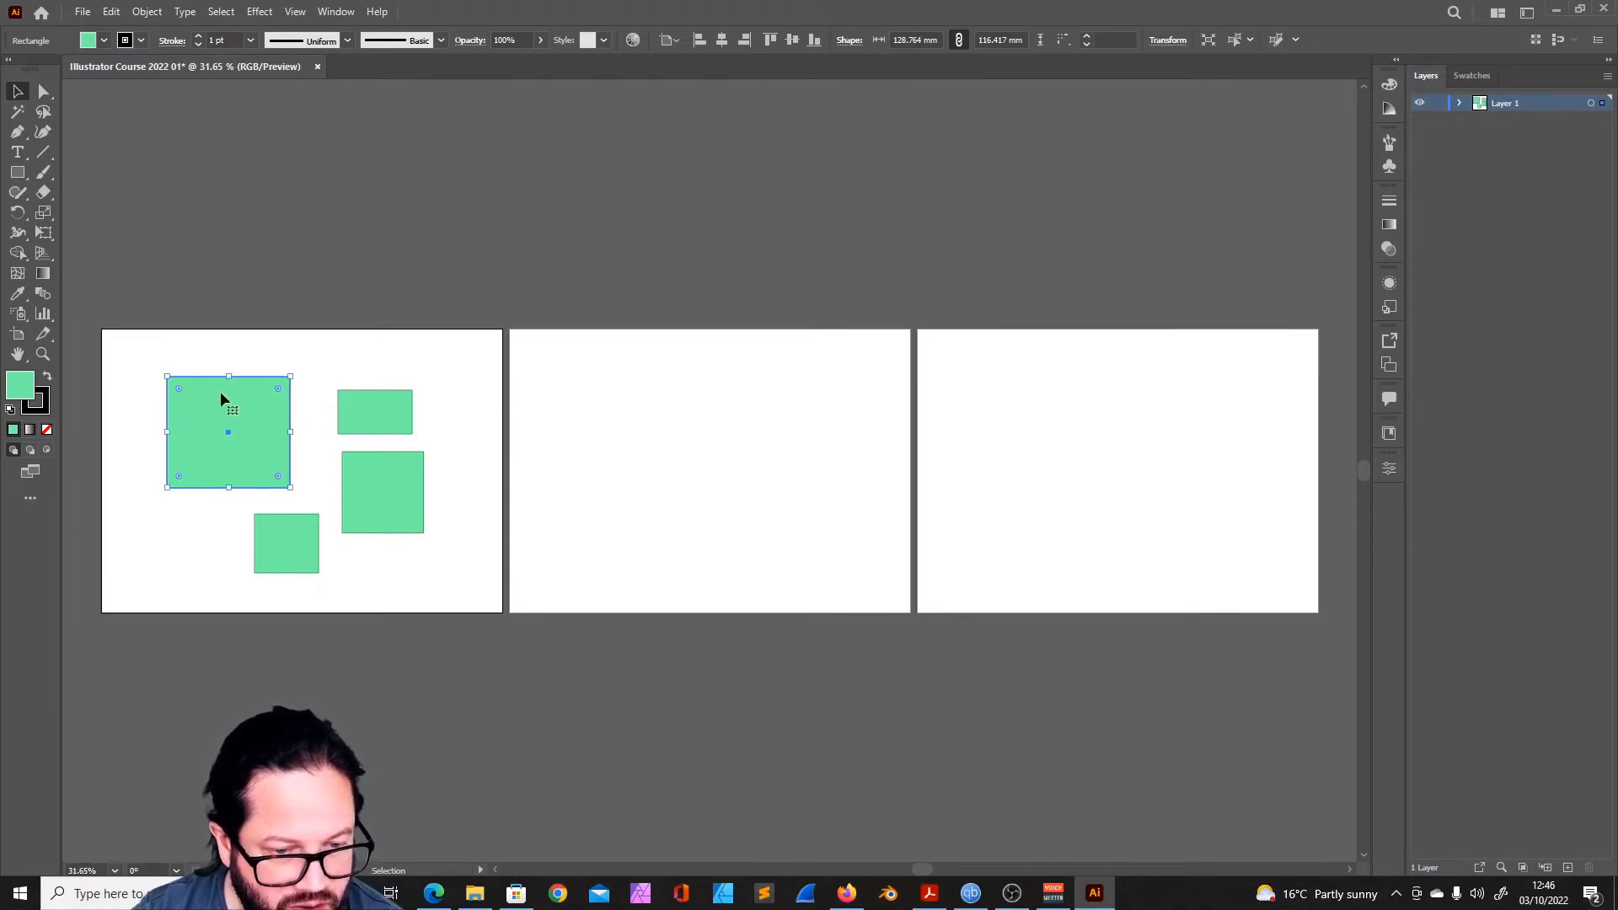
{"action": "mouse_move", "coordinate": [278, 392]}
{"action": "left_mouse_down"}
{"action": "mouse_move", "coordinate": [261, 410]}
{"action": "mouse_move", "coordinate": [280, 391]}
{"action": "left_mouse_up"}
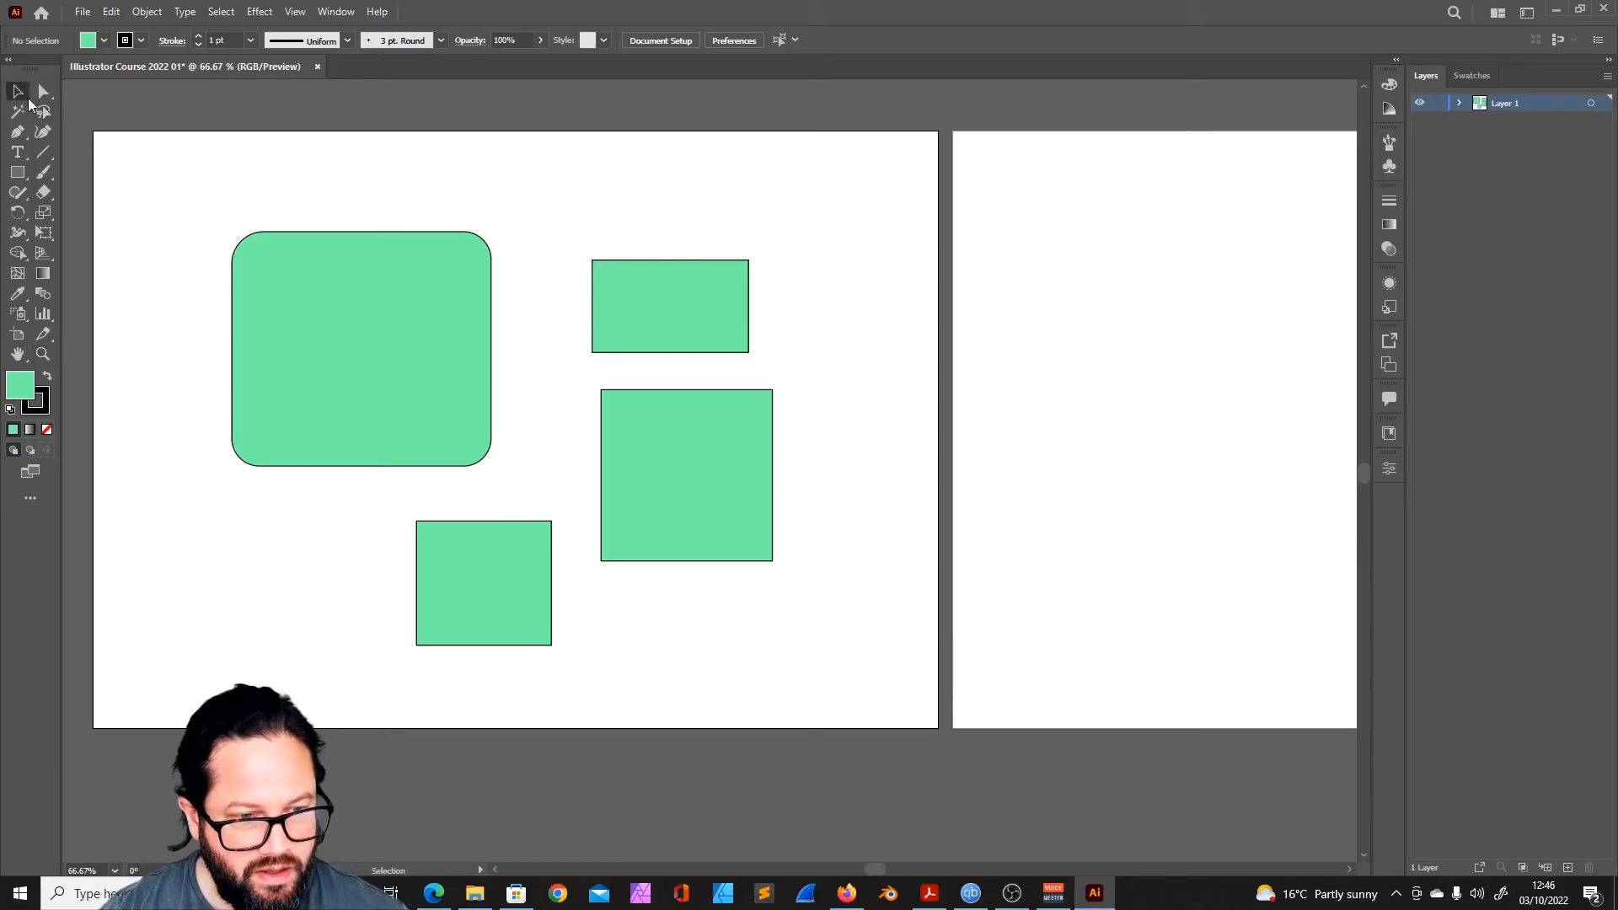
{"action": "left_click", "coordinate": [321, 310]}
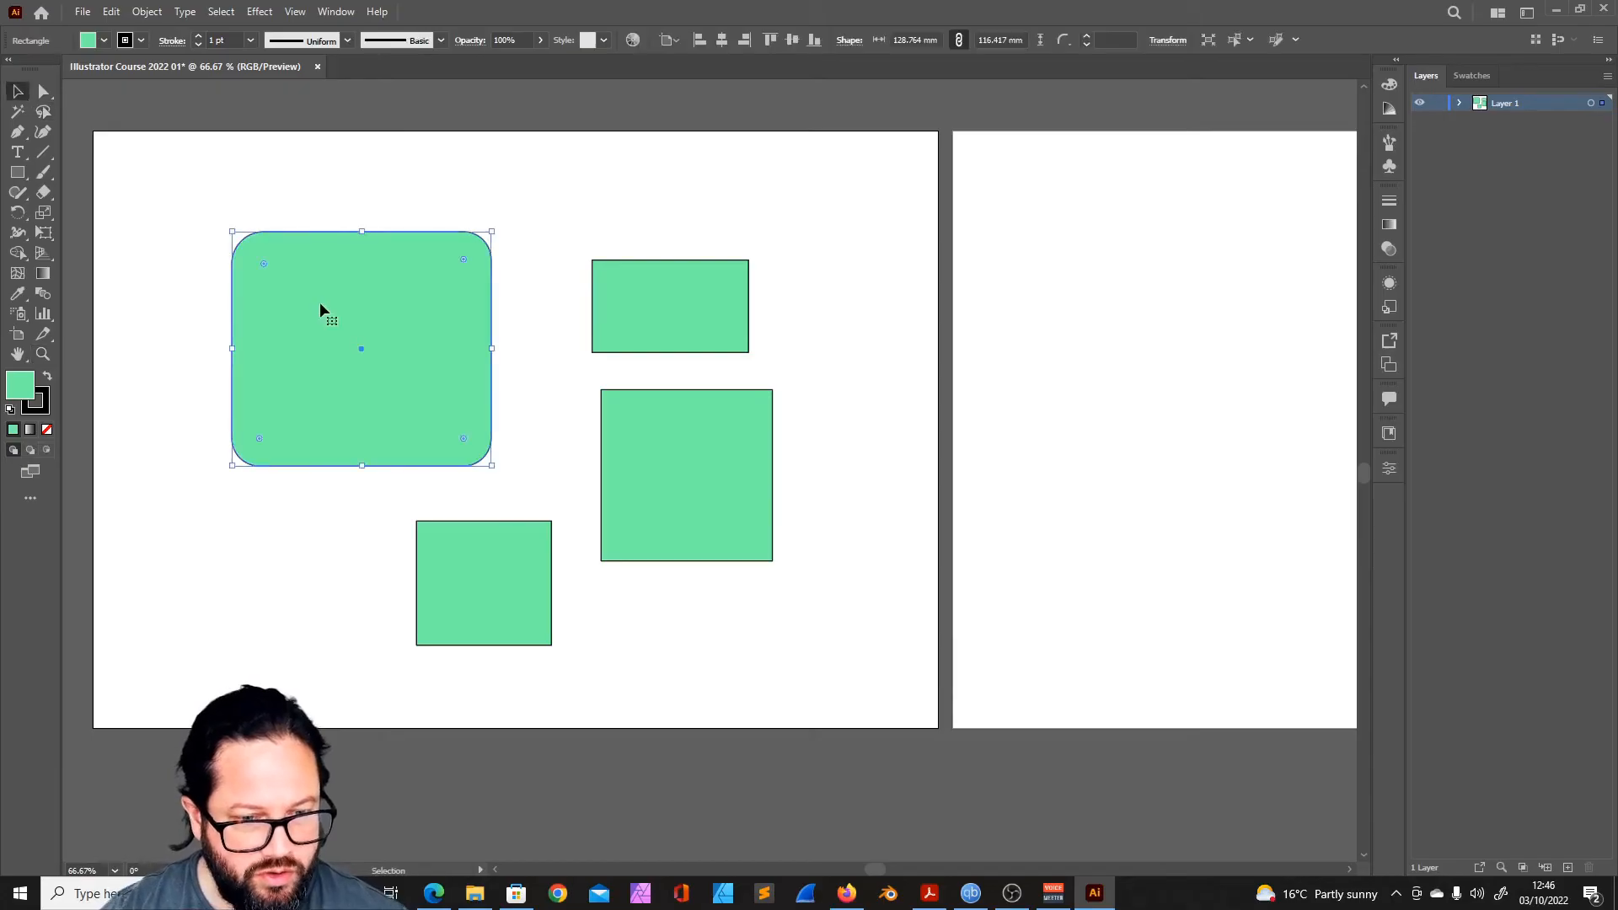
- Try pulling an anchor point at the large rounded rectangle's upper-right corner with the Direct Selection tool, and clear the selection
{"action": "left_click", "coordinate": [45, 94]}
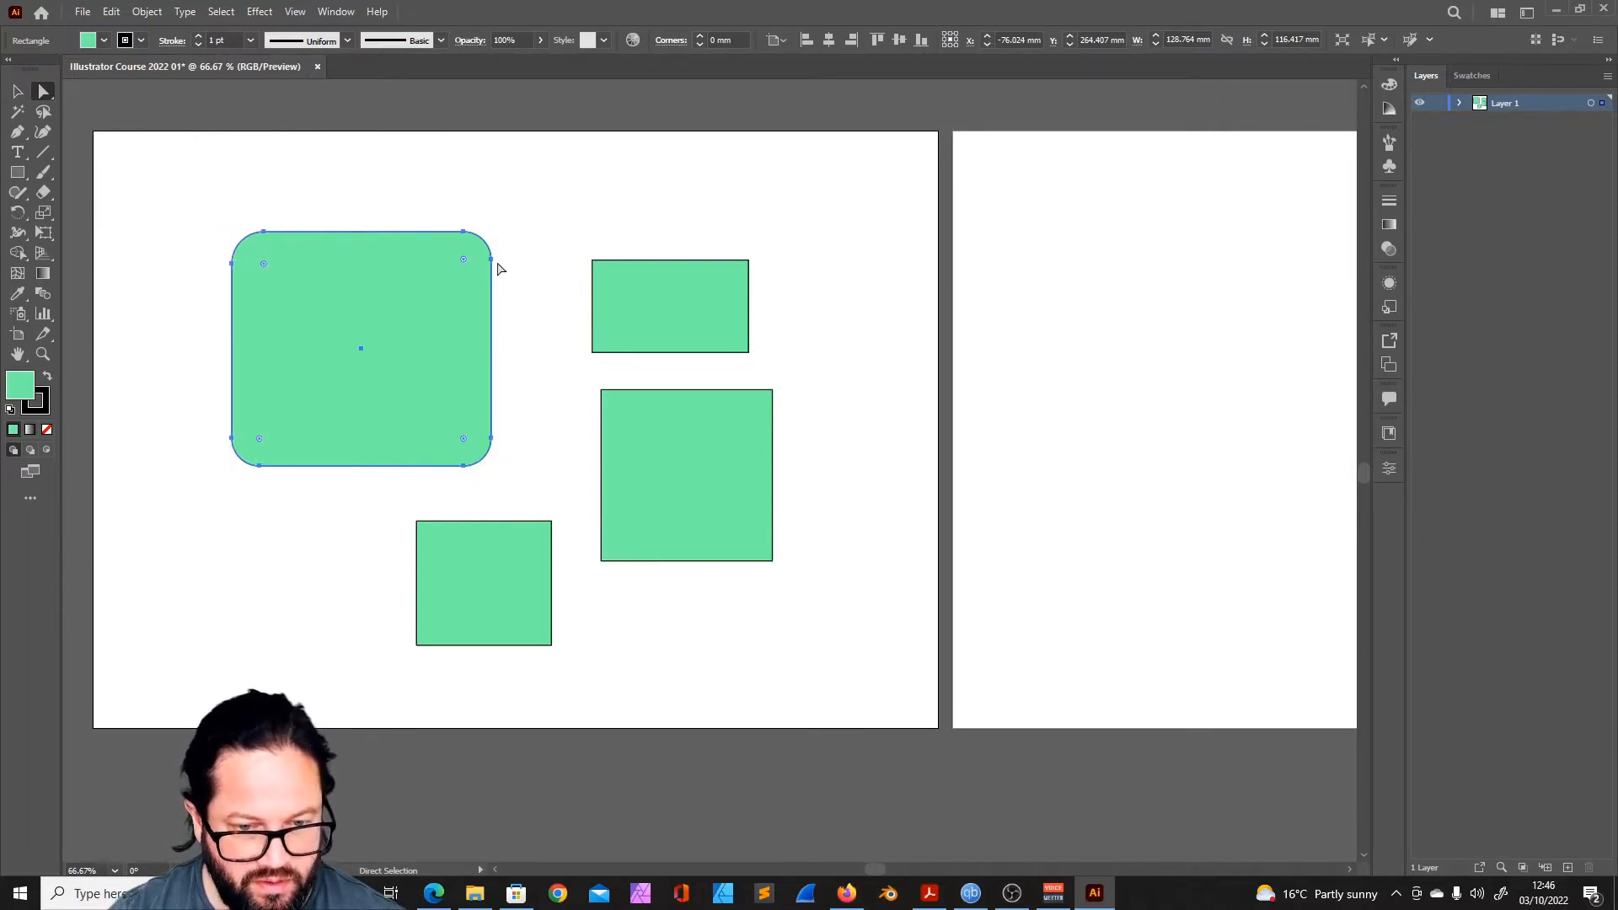
{"action": "left_click_drag", "start_coordinate": [492, 264], "coordinate": [553, 258]}
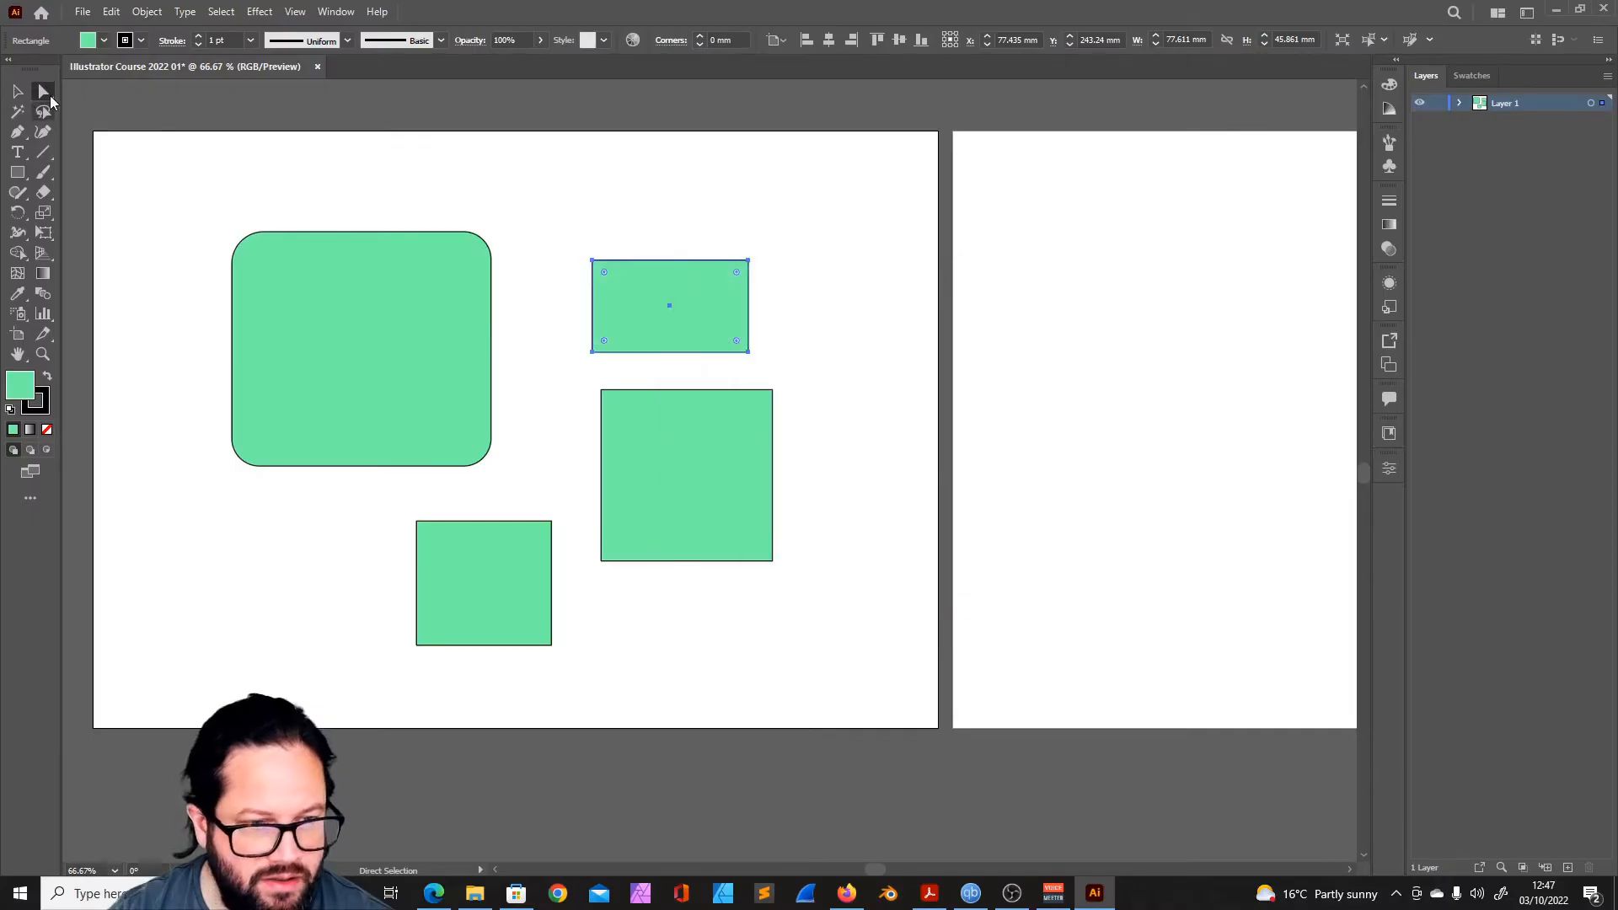
{"action": "left_click", "coordinate": [680, 229]}
- Compare the Selection and Direct Selection tools by selecting the large rounded rectangle with each
{"action": "left_click", "coordinate": [17, 91]}
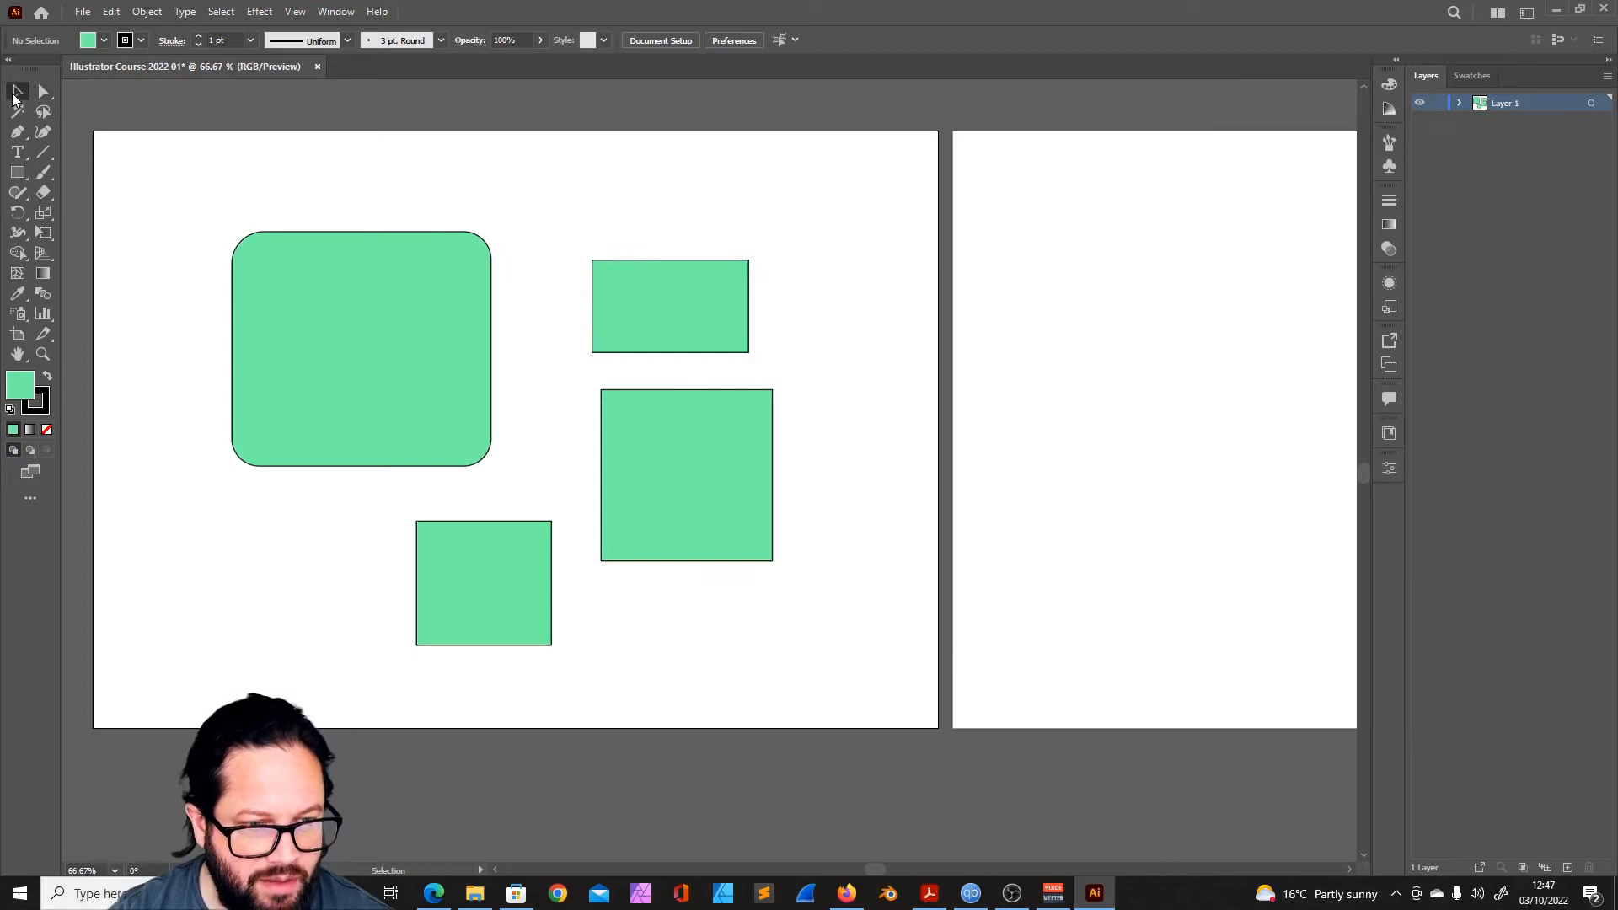
{"action": "left_click", "coordinate": [43, 92]}
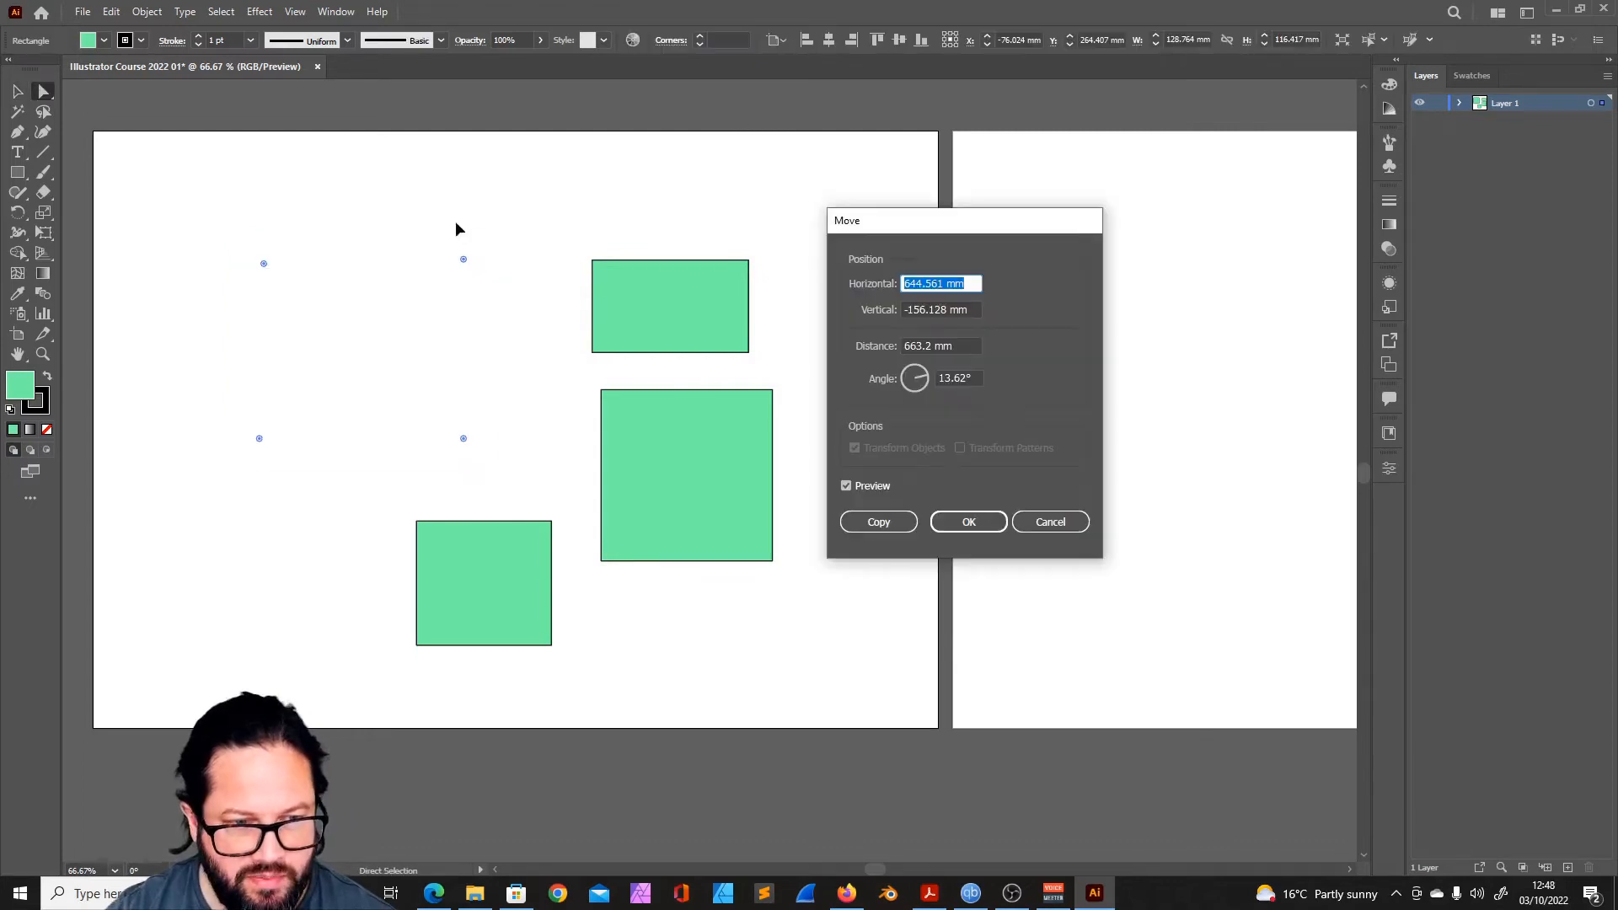
{"action": "key", "text": "Escape"}
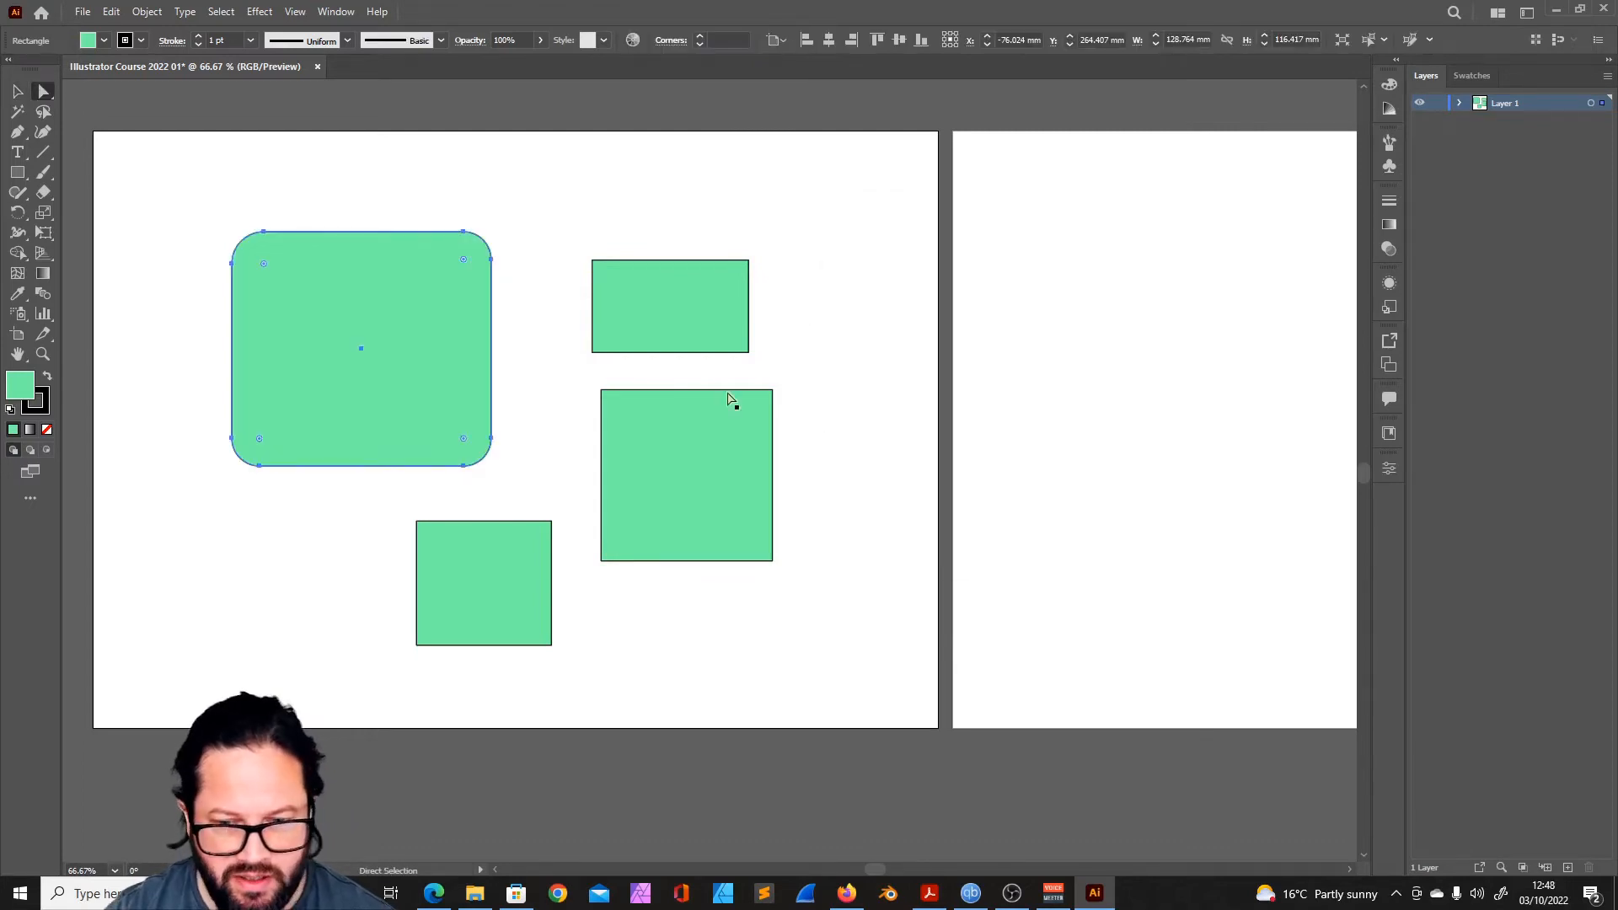
{"action": "left_click", "coordinate": [358, 181]}
{"action": "left_click", "coordinate": [18, 93]}
{"action": "left_click", "coordinate": [335, 261]}
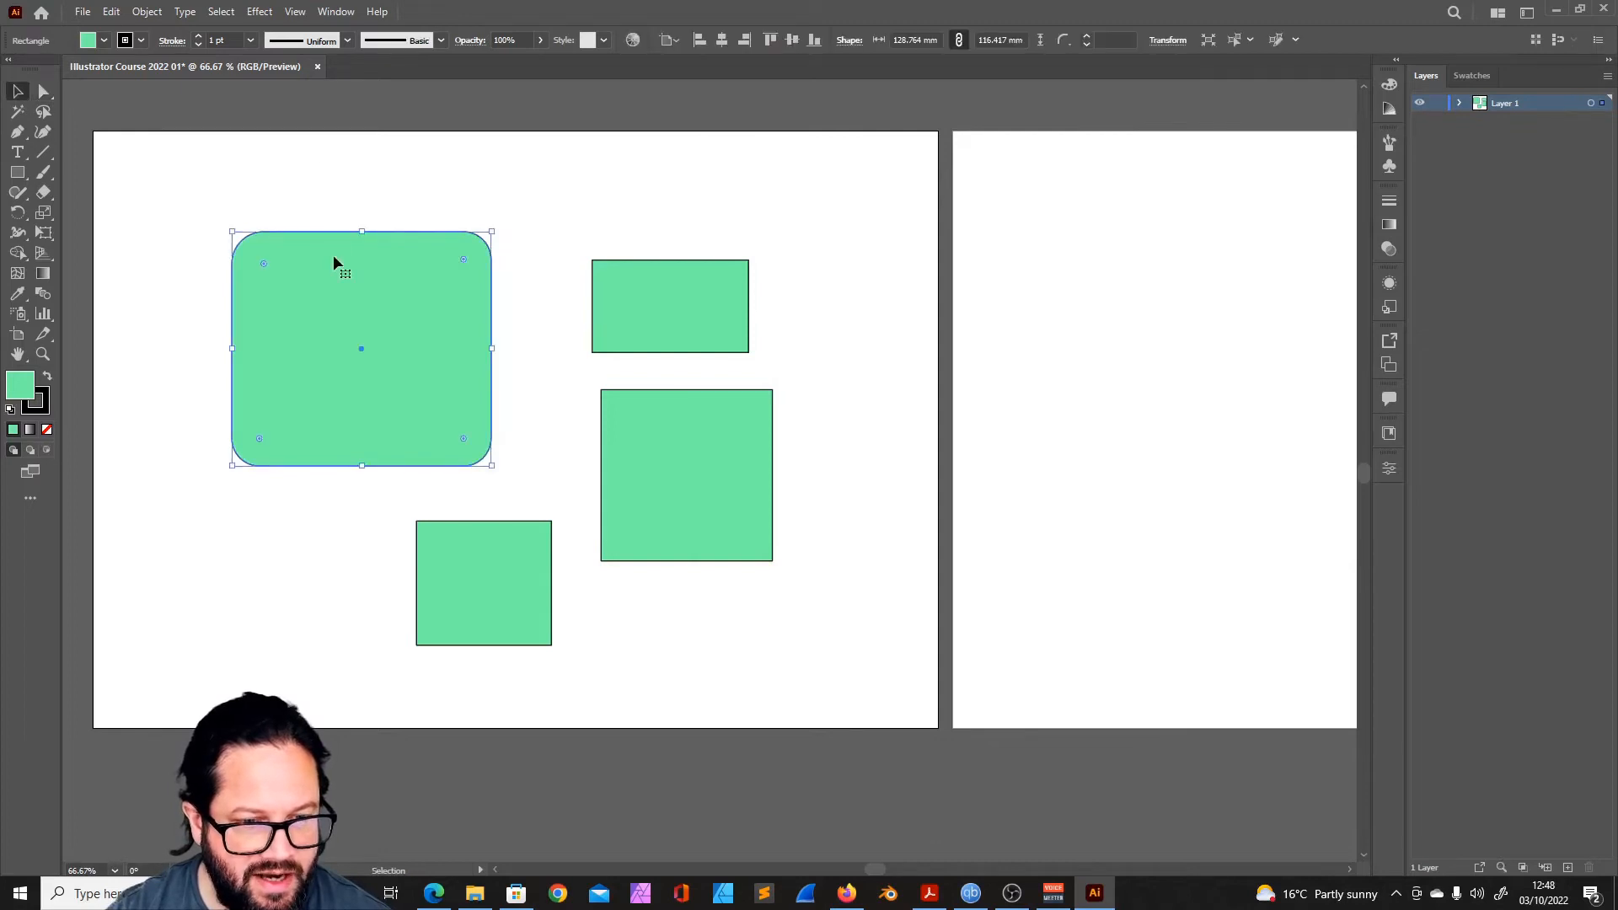
- View the Move settings for the large rounded rectangle, cancel without moving it, and deselect it
{"action": "double_click", "coordinate": [18, 92]}
{"action": "left_click_drag", "start_coordinate": [958, 226], "coordinate": [688, 222]}
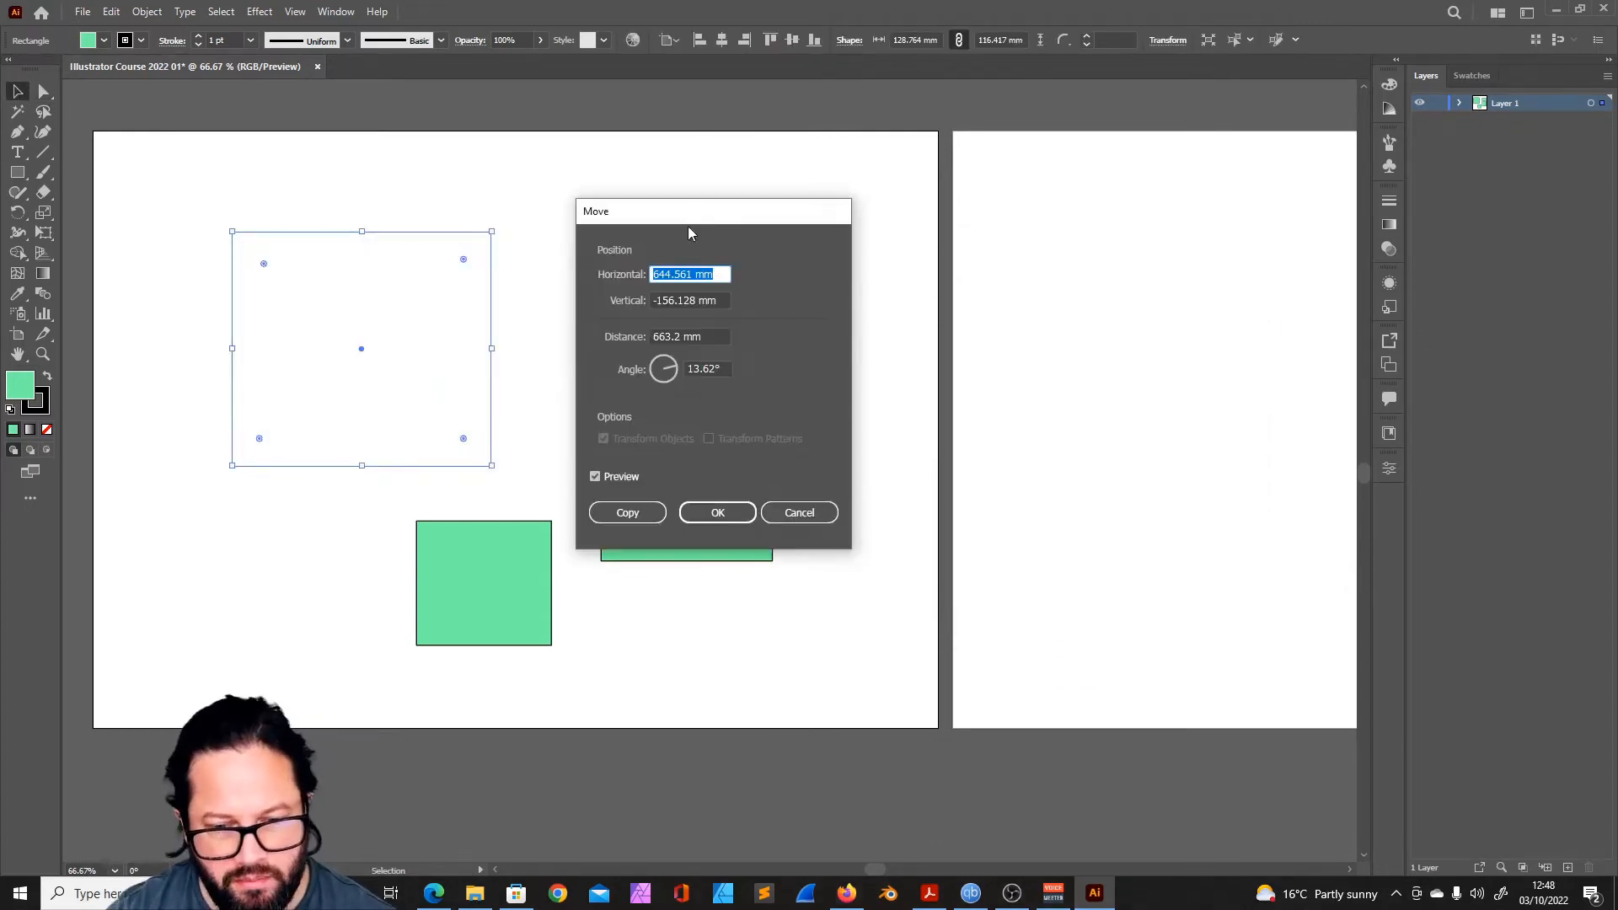
{"action": "left_click_drag", "start_coordinate": [644, 221], "coordinate": [657, 262]}
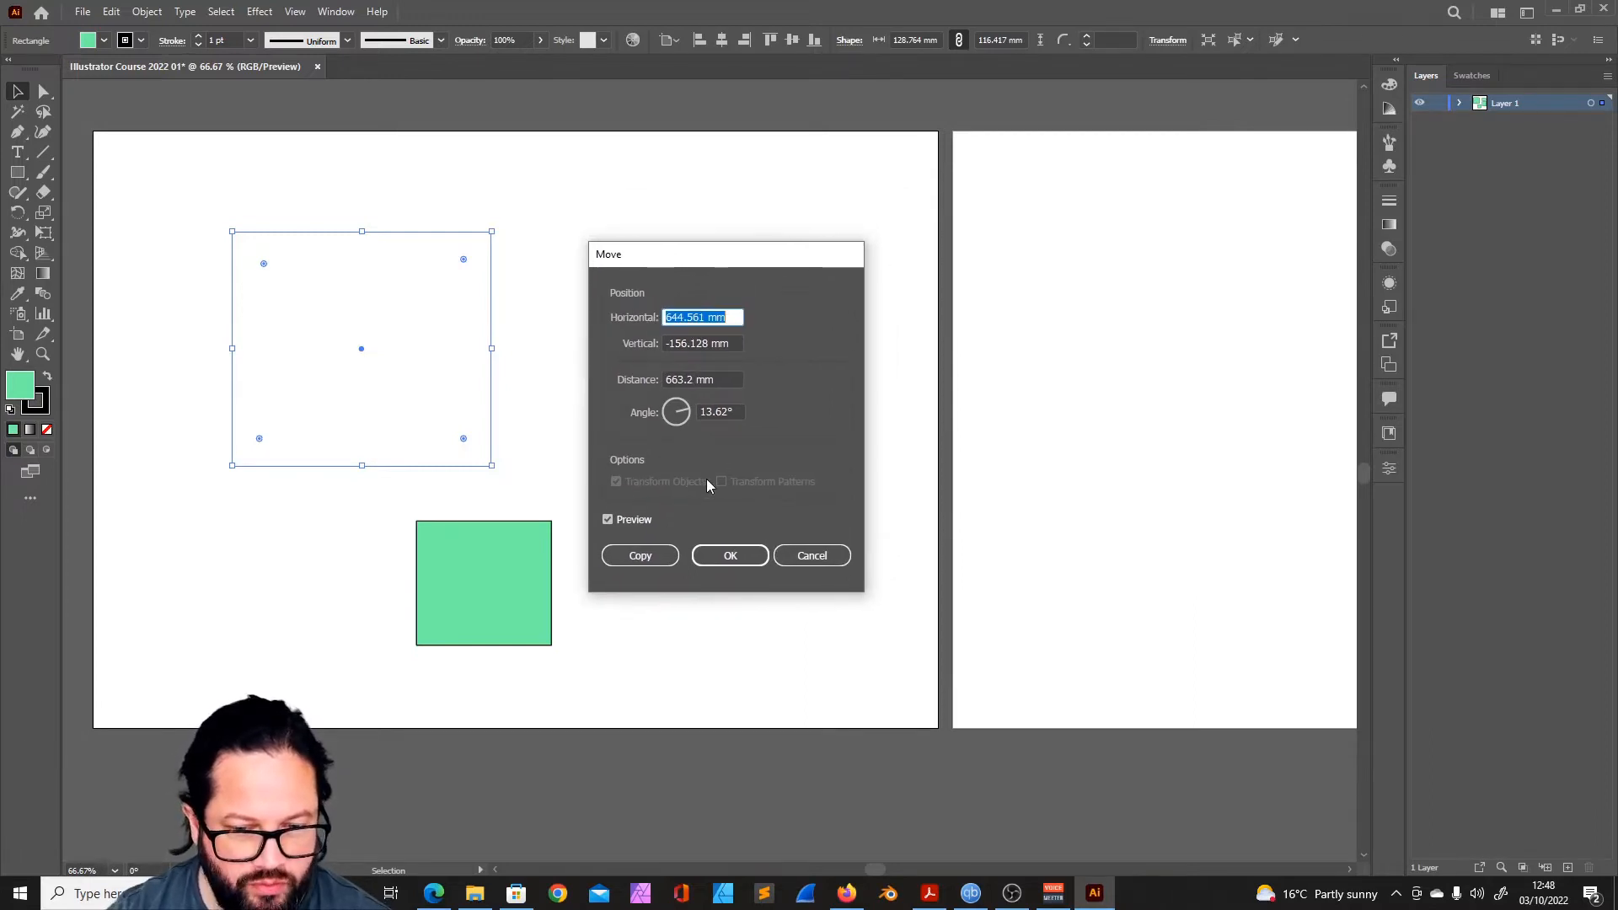
{"action": "key", "text": "Escape"}
{"action": "left_click", "coordinate": [540, 206]}
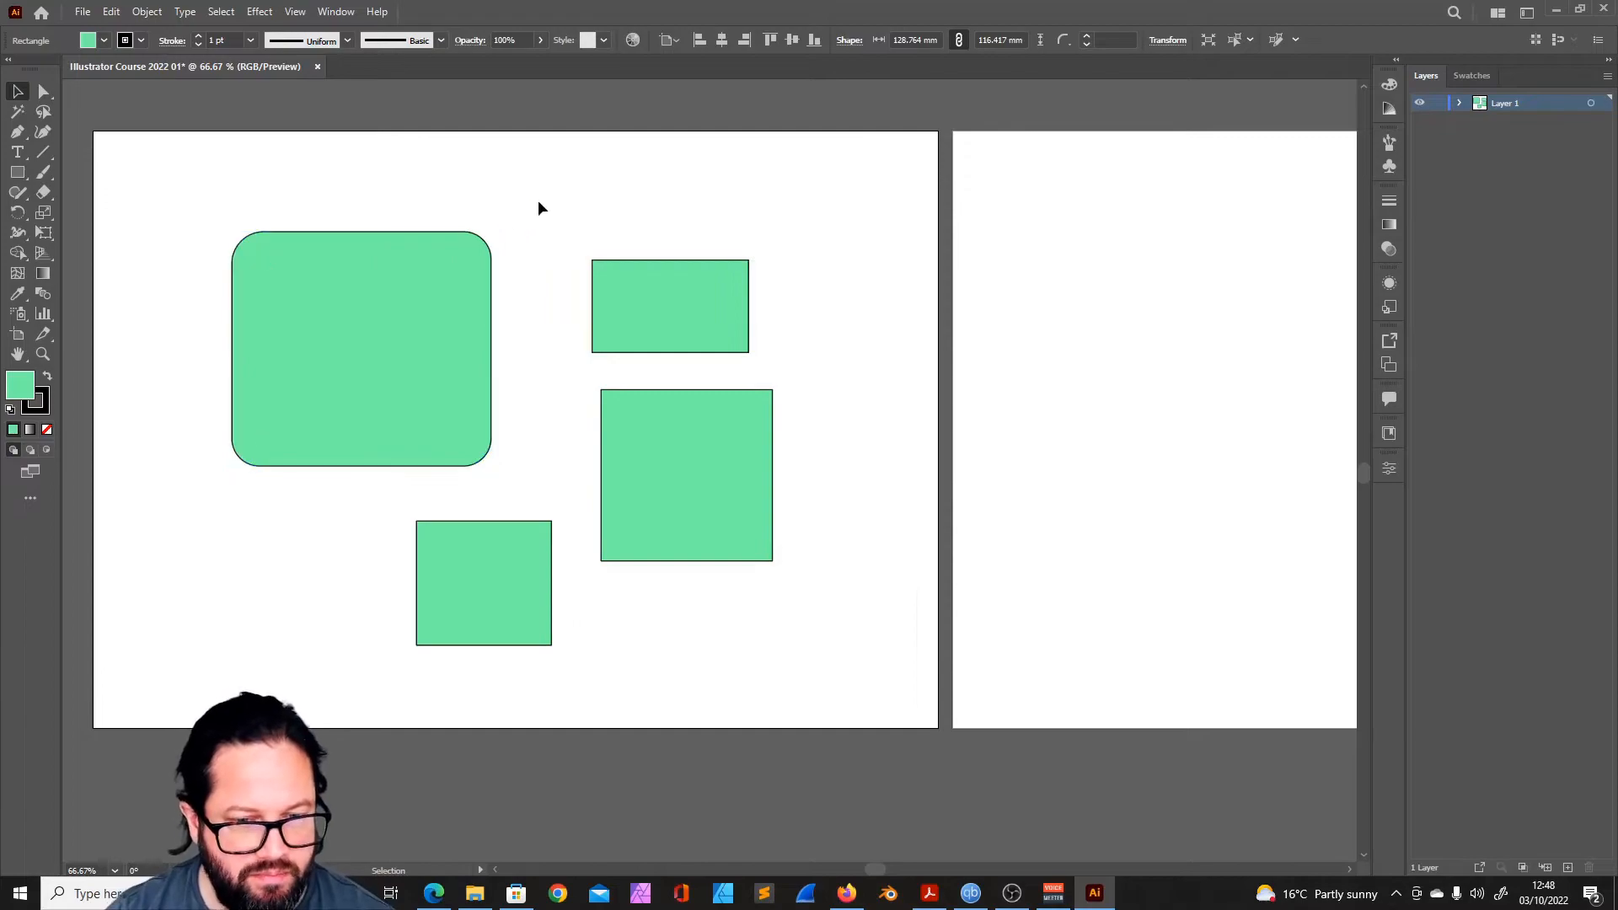
- Select and deselect the large rounded rectangle, and activate the Direct Selection tool
{"action": "left_click", "coordinate": [407, 261]}
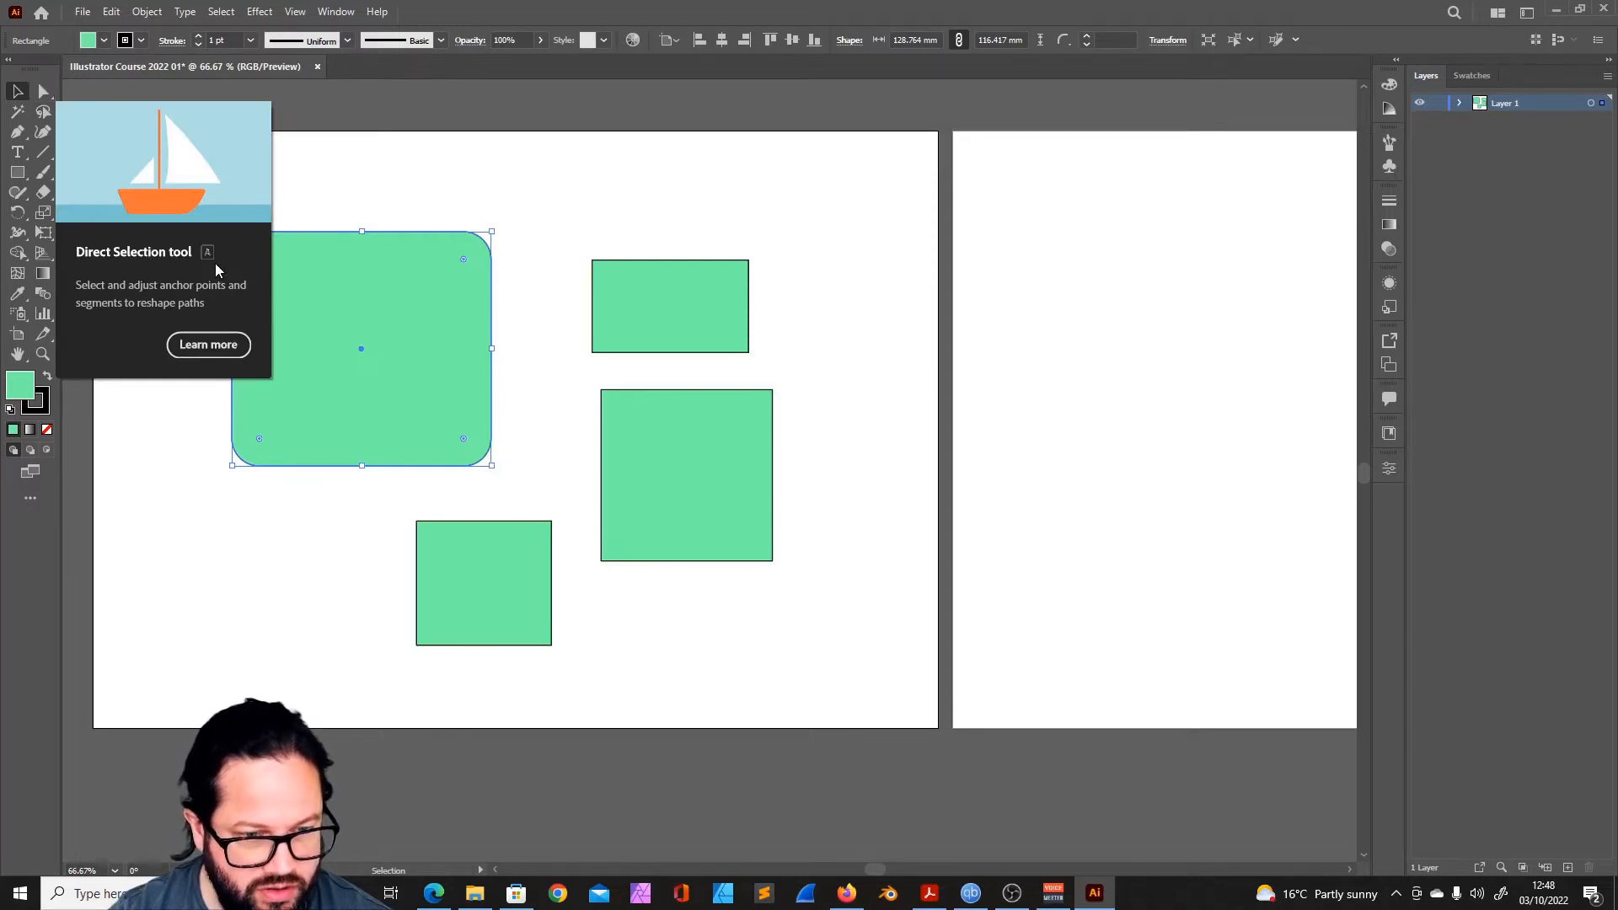
{"action": "left_click", "coordinate": [548, 221]}
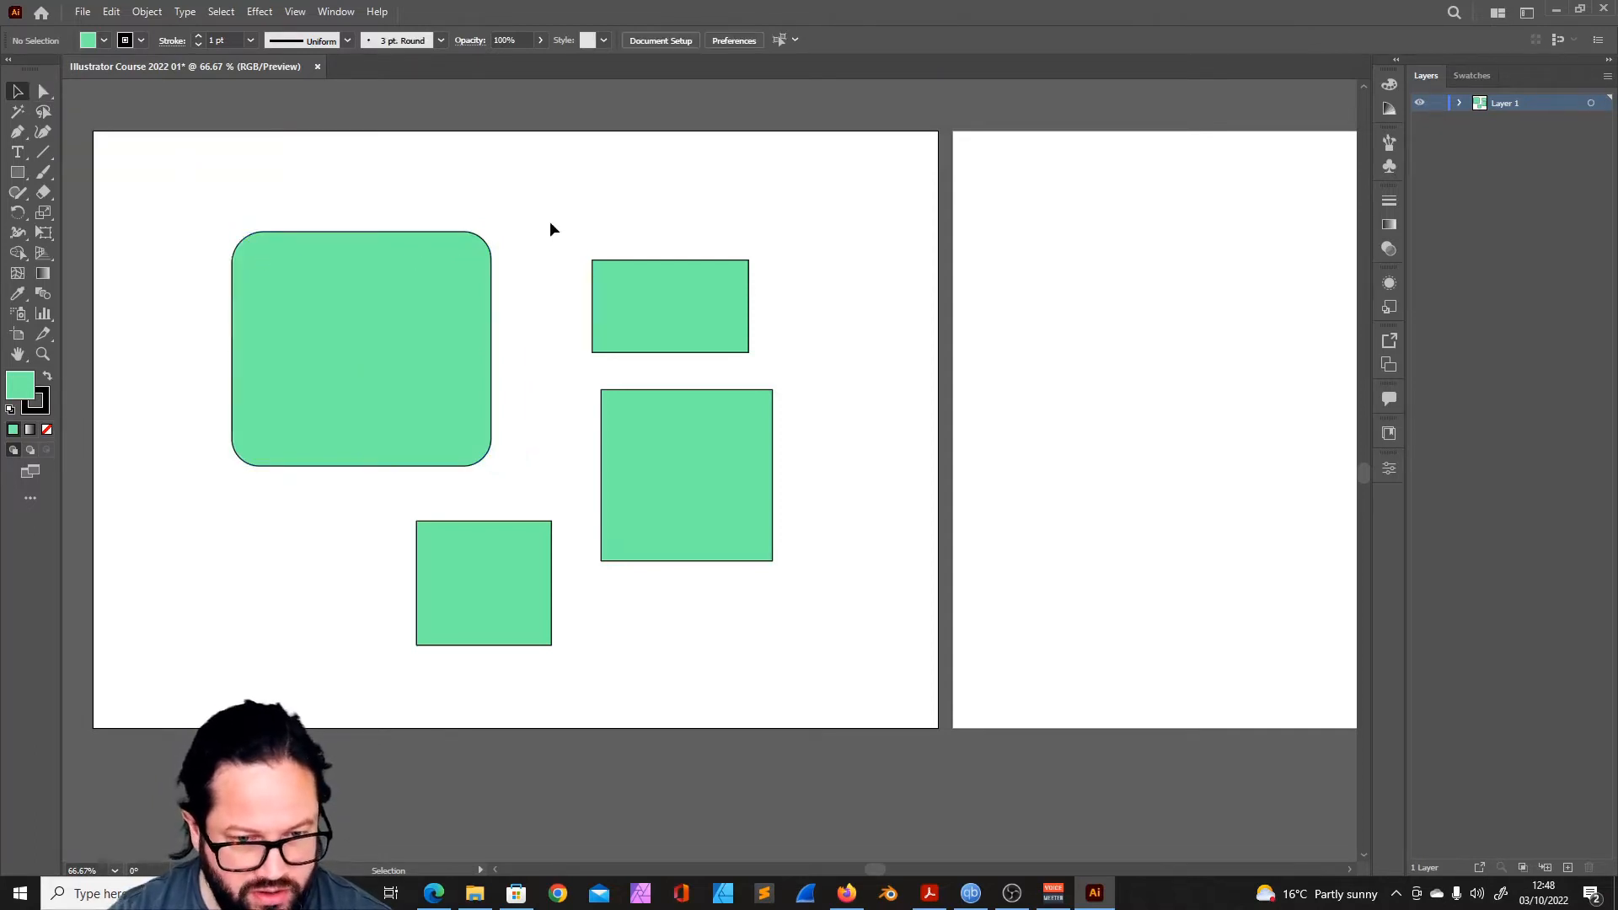
{"action": "key", "text": "a"}
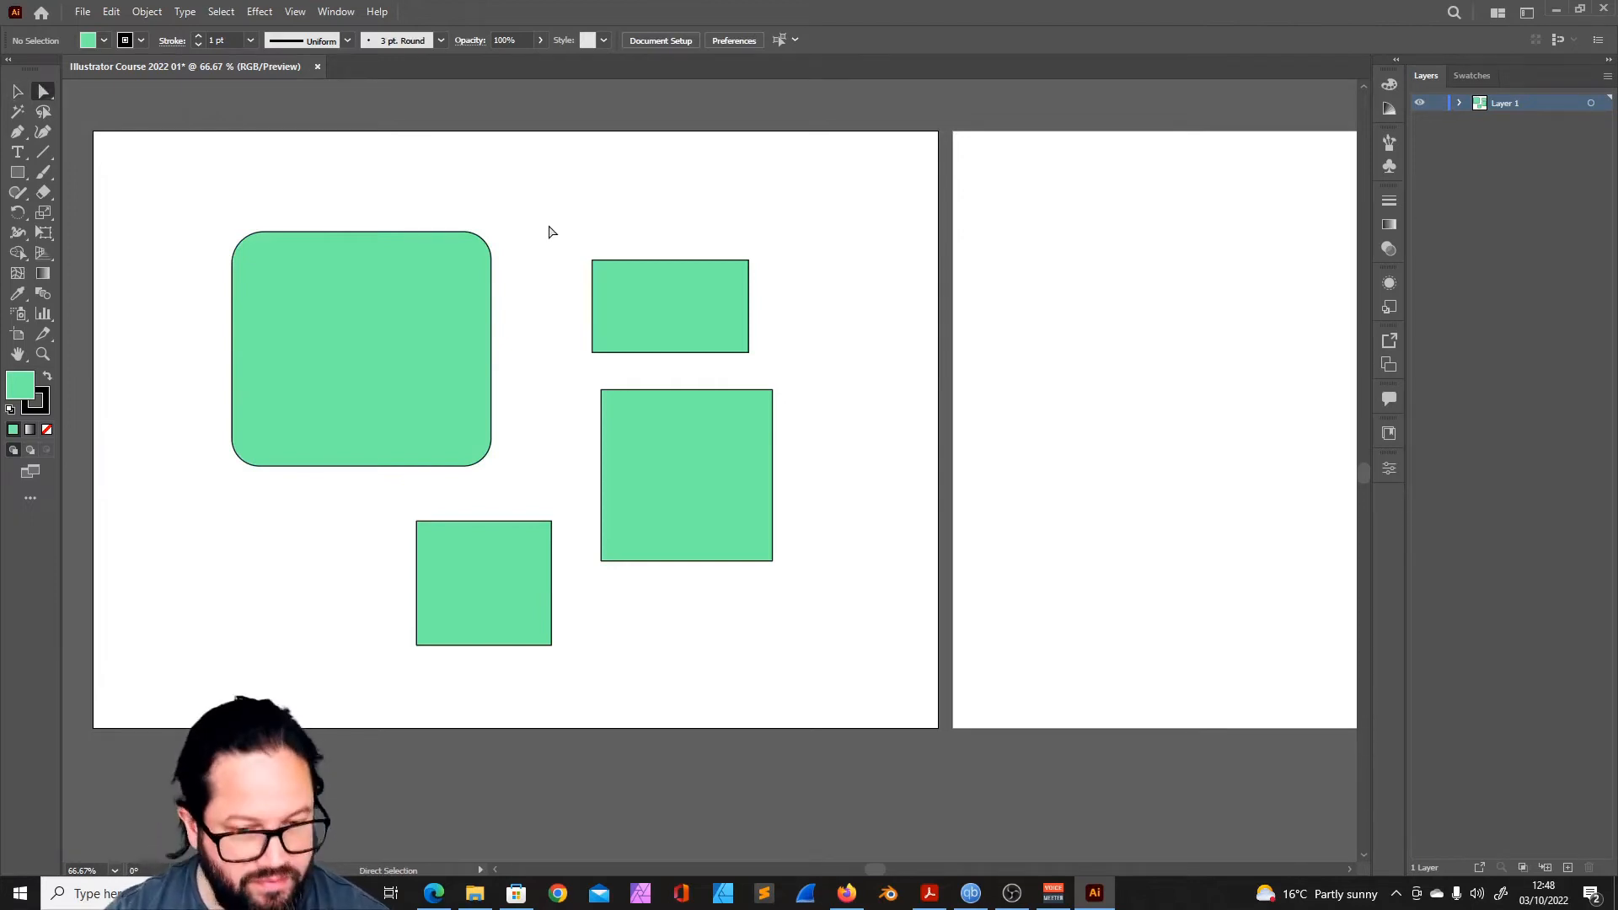
- Select each of the four rectangles in turn with the Selection tool, and clear the selection
{"action": "left_click", "coordinate": [18, 92]}
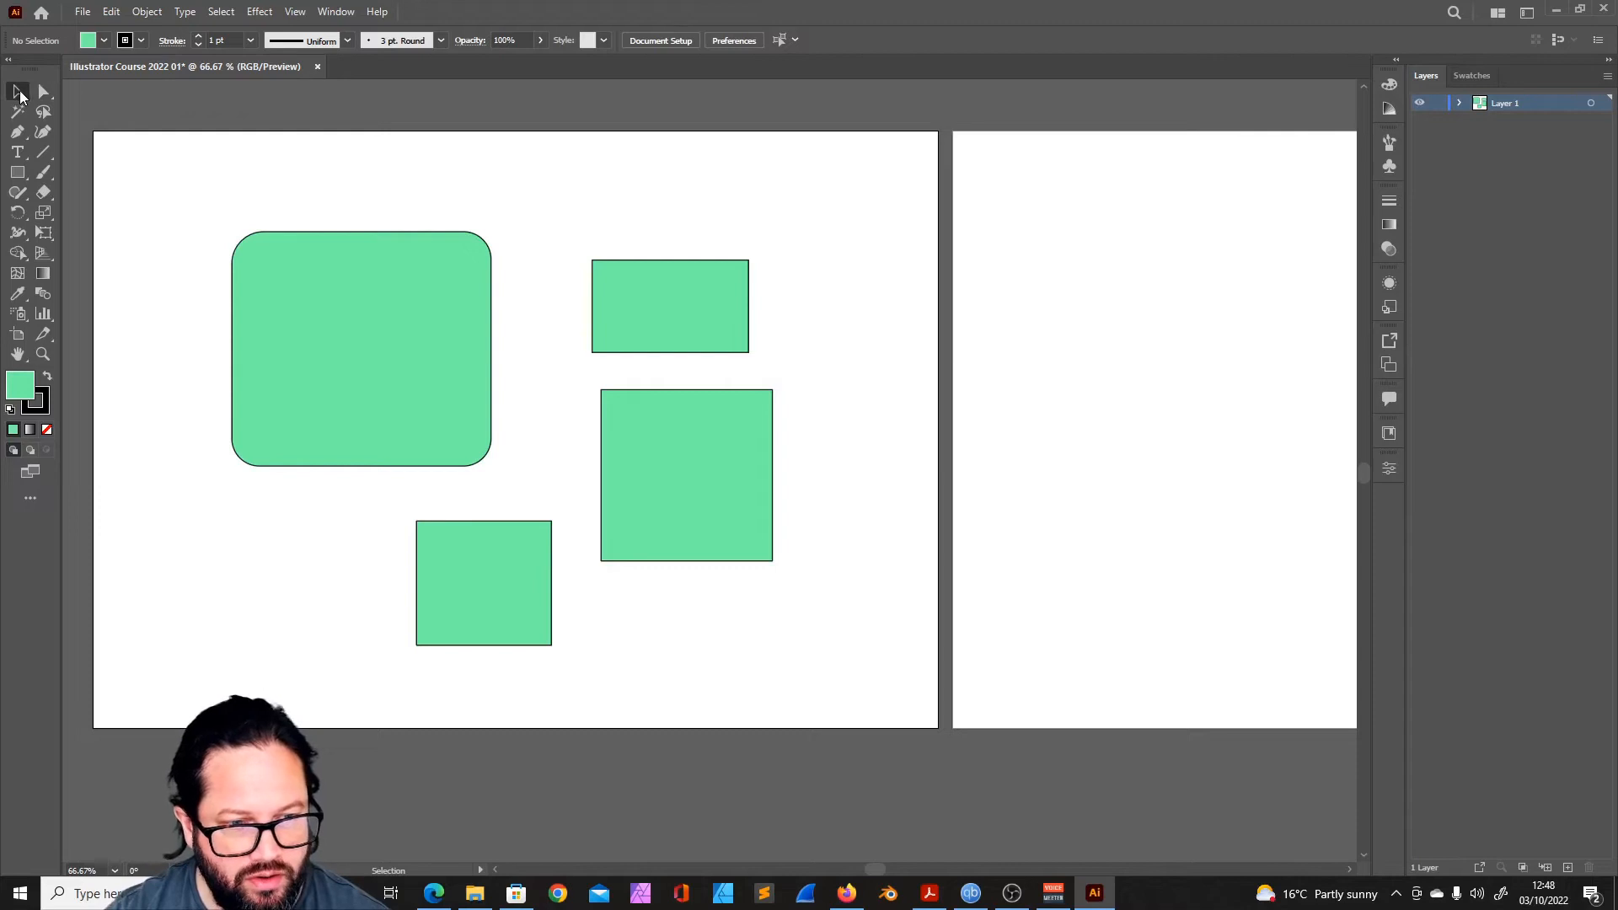
{"action": "left_click", "coordinate": [418, 275]}
{"action": "left_click", "coordinate": [641, 303], "text": "shift"}
{"action": "left_click", "coordinate": [676, 497], "text": "shift"}
{"action": "left_click", "coordinate": [497, 546], "text": "shift"}
{"action": "left_click", "coordinate": [66, 111]}
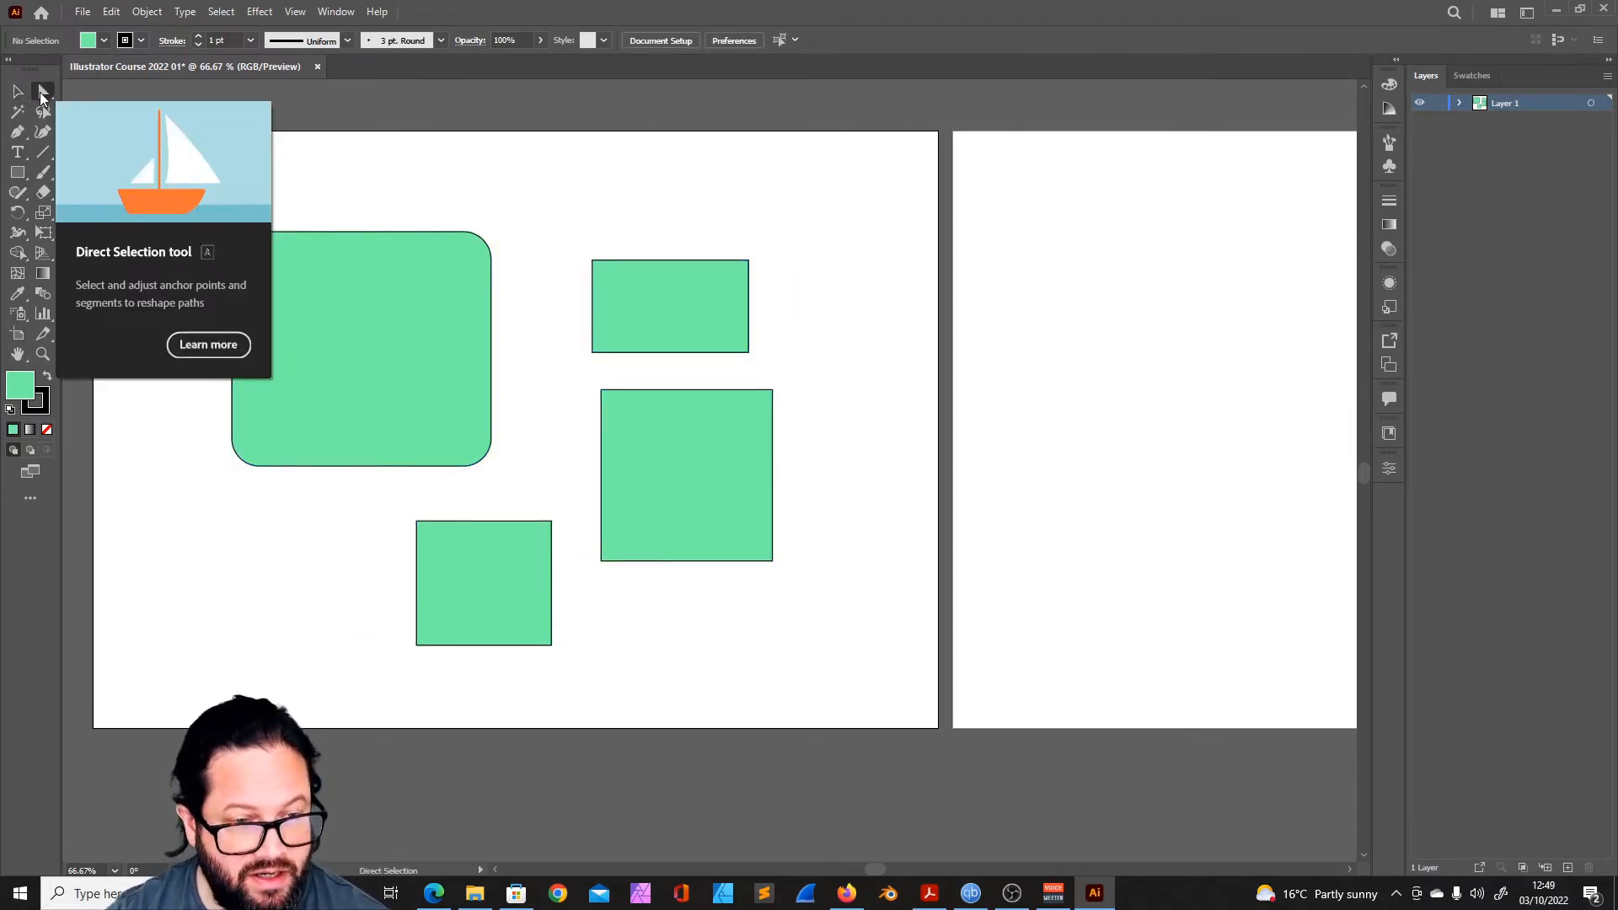
- Select each rectangle in turn with the Direct Selection tool, and return the largest one's rounded corners to square
{"action": "left_click", "coordinate": [44, 91]}
{"action": "left_click", "coordinate": [350, 283]}
{"action": "left_click", "coordinate": [649, 331], "text": "shift"}
{"action": "left_click", "coordinate": [644, 426], "text": "shift"}
{"action": "left_click", "coordinate": [510, 572], "text": "shift"}
{"action": "left_click_drag", "start_coordinate": [464, 260], "coordinate": [421, 297]}
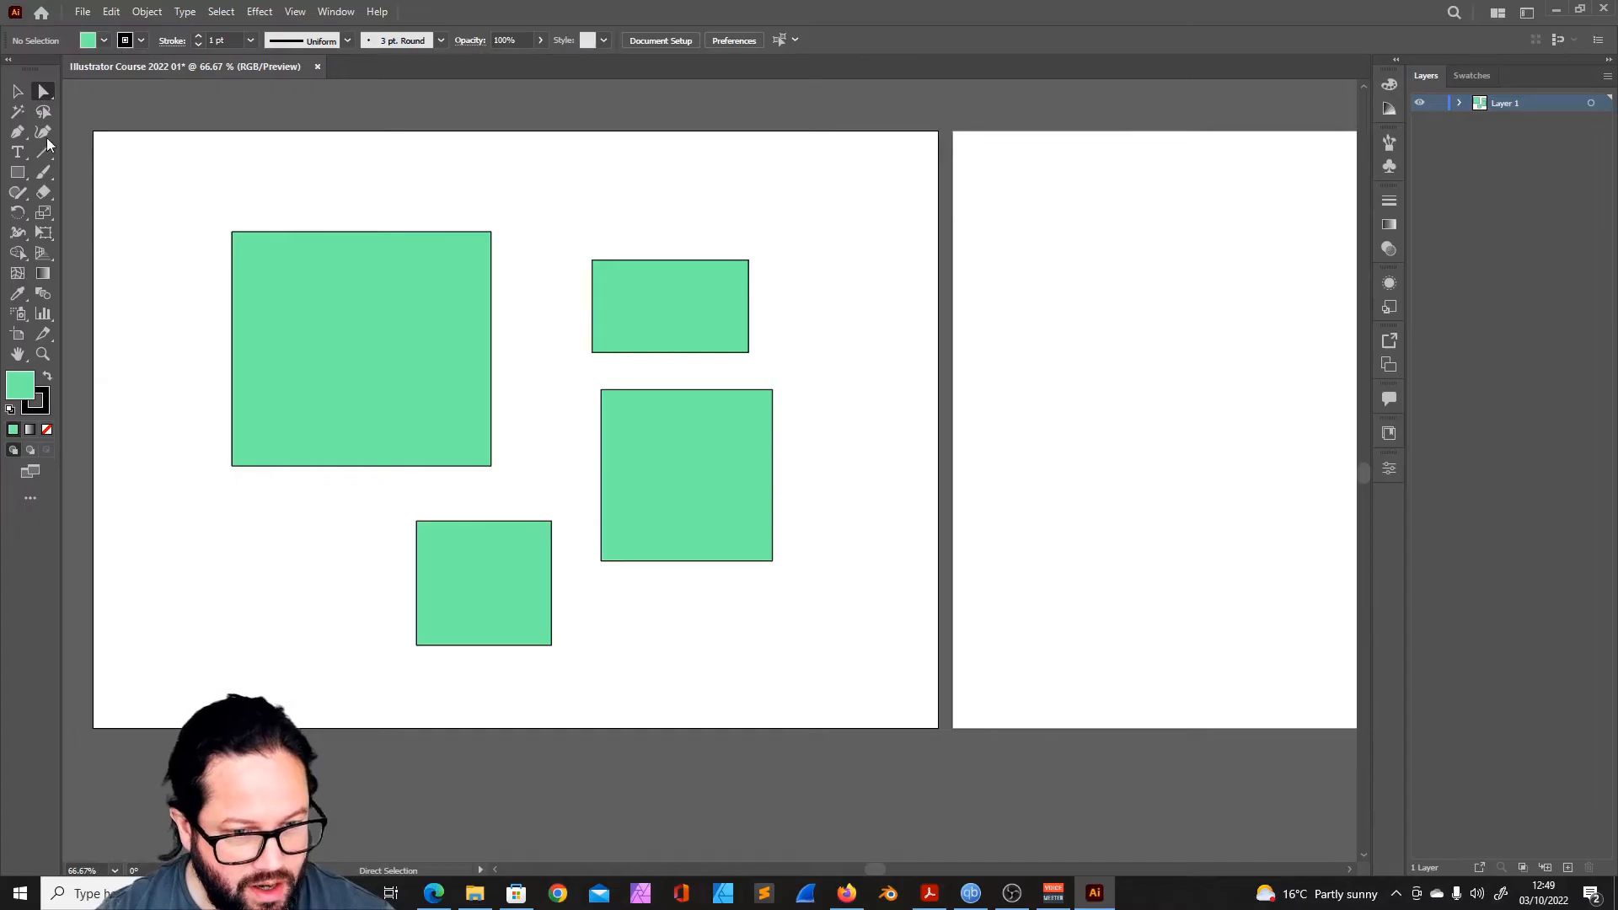
- Select the largest rectangle and set its stroke weight to 8 pt
{"action": "left_click", "coordinate": [15, 97]}
{"action": "left_click", "coordinate": [317, 300]}
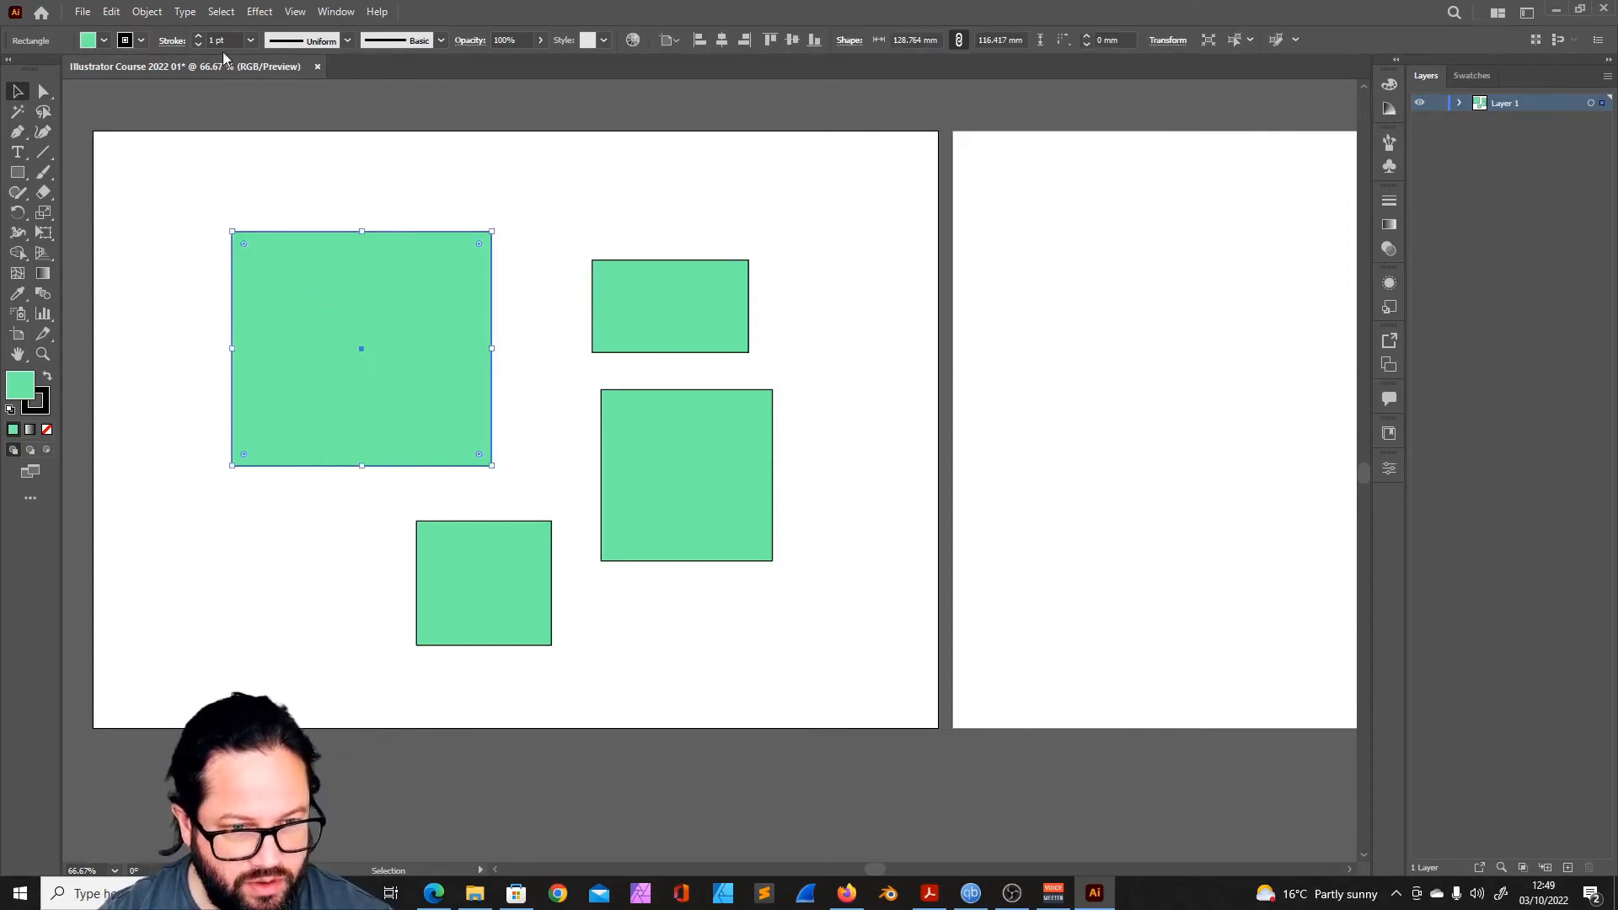
{"action": "left_click", "coordinate": [199, 38]}
{"action": "left_click", "coordinate": [199, 38]}
{"action": "left_click", "coordinate": [199, 38]}
{"action": "left_click", "coordinate": [199, 37]}
{"action": "left_click", "coordinate": [198, 38]}
{"action": "left_click", "coordinate": [199, 37]}
{"action": "left_click", "coordinate": [199, 38]}
- Try the Round Join and Dashed Line options on the largest rectangle's stroke, restoring the Miter Join and solid line
{"action": "left_click", "coordinate": [172, 40]}
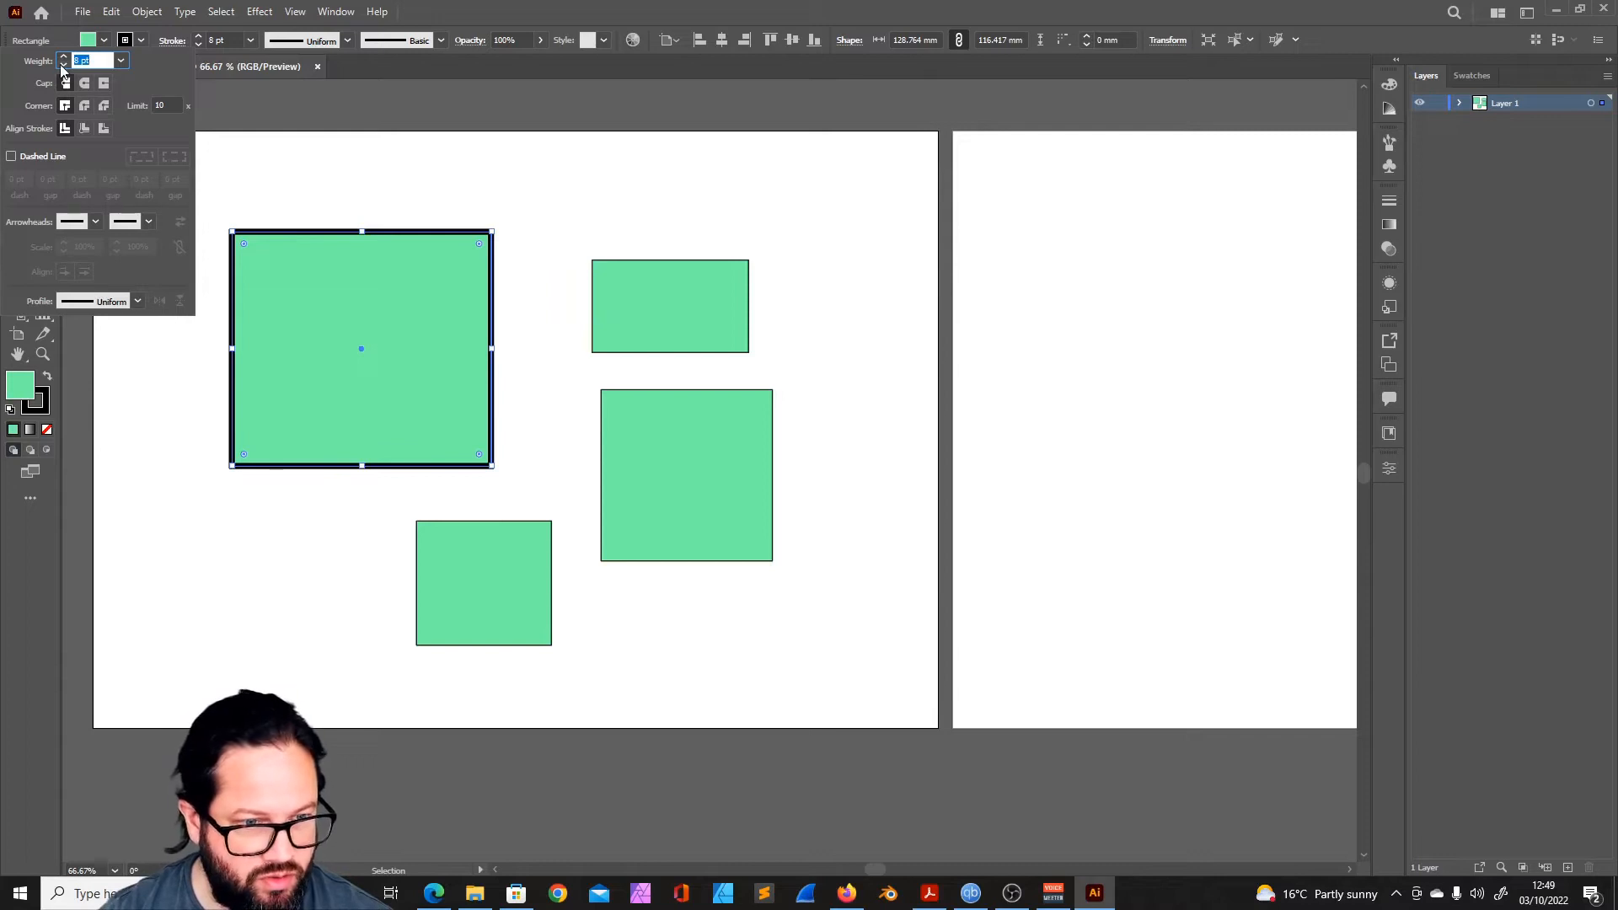
{"action": "left_click", "coordinate": [84, 105]}
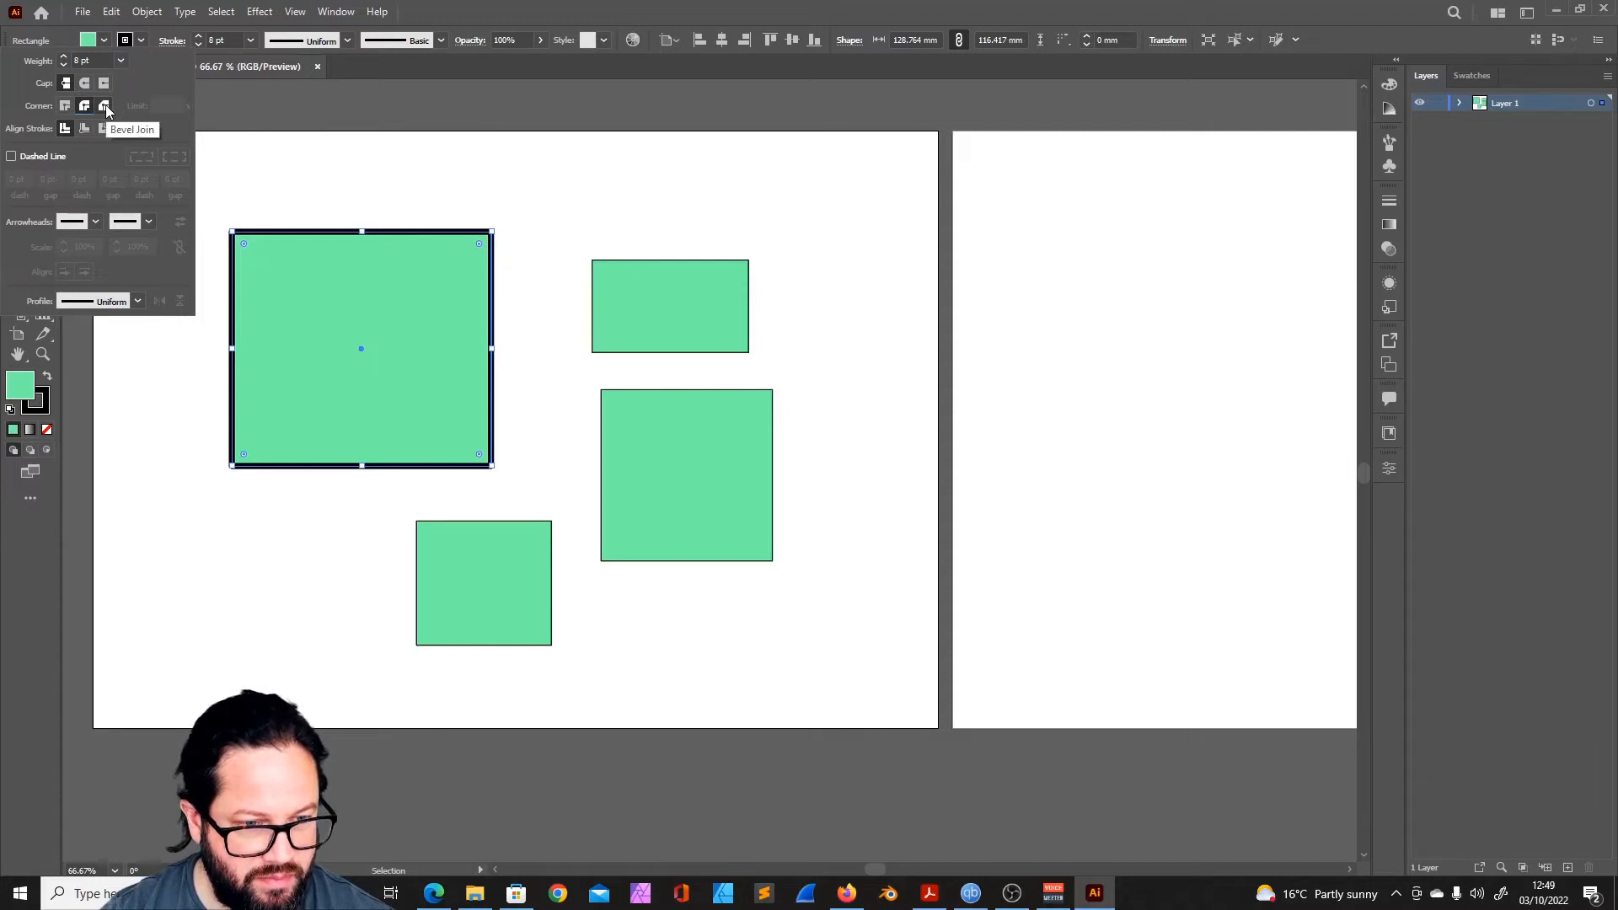
{"action": "left_click", "coordinate": [64, 106]}
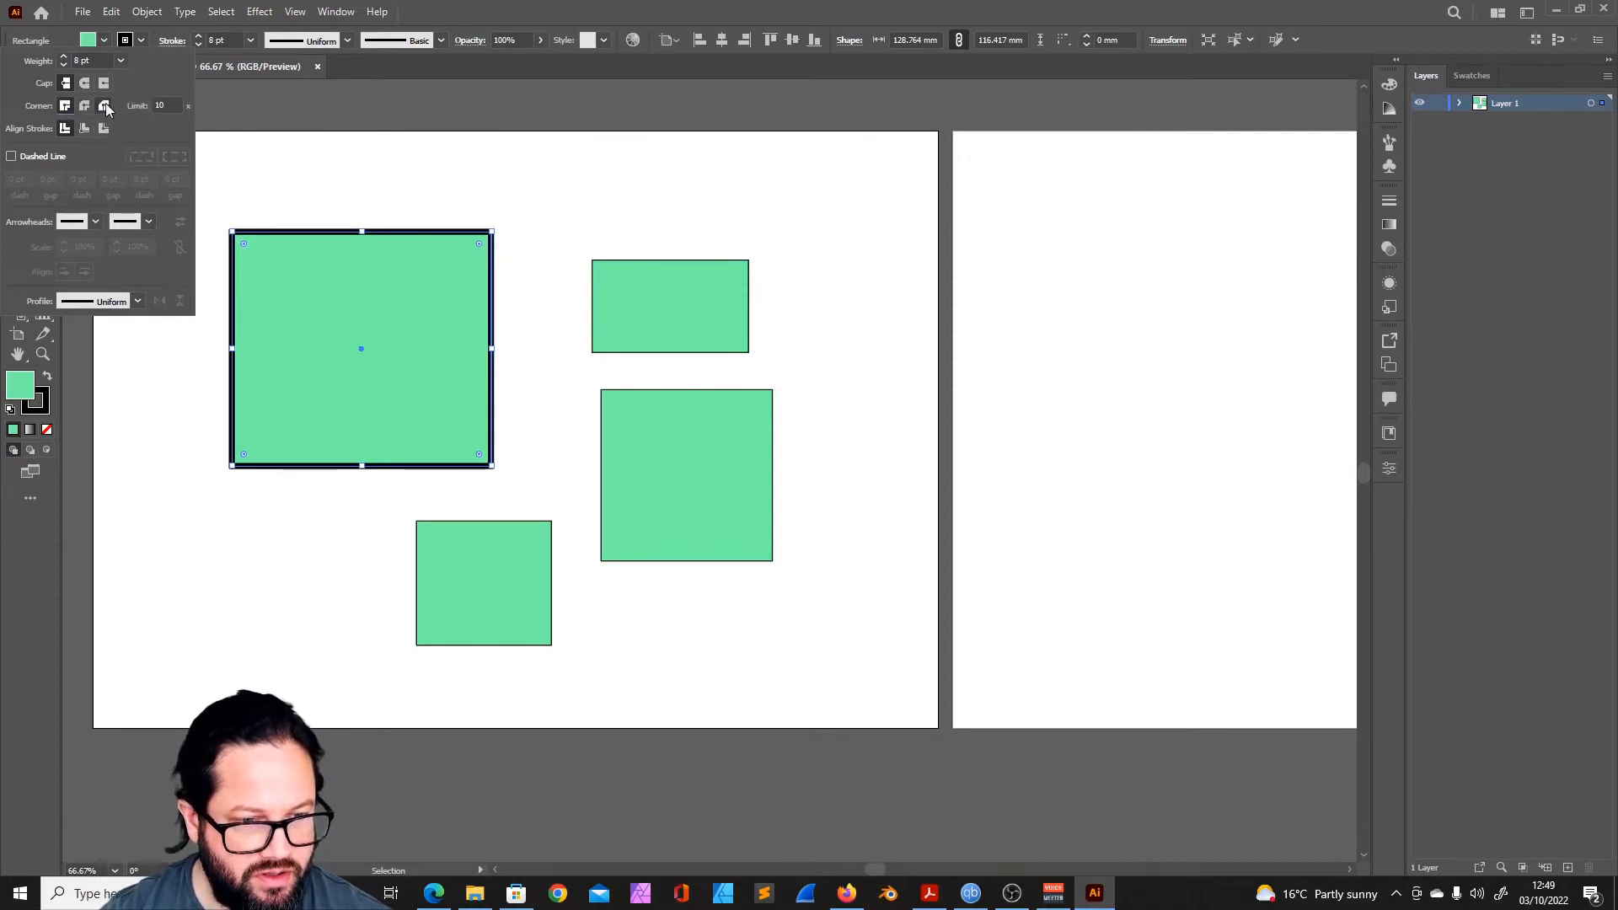
{"action": "left_click", "coordinate": [11, 156]}
{"action": "left_click", "coordinate": [12, 156]}
- View the arrowhead choices, and apply the wedge-shaped tapered width profile to the largest rectangle's stroke
{"action": "left_click", "coordinate": [96, 222]}
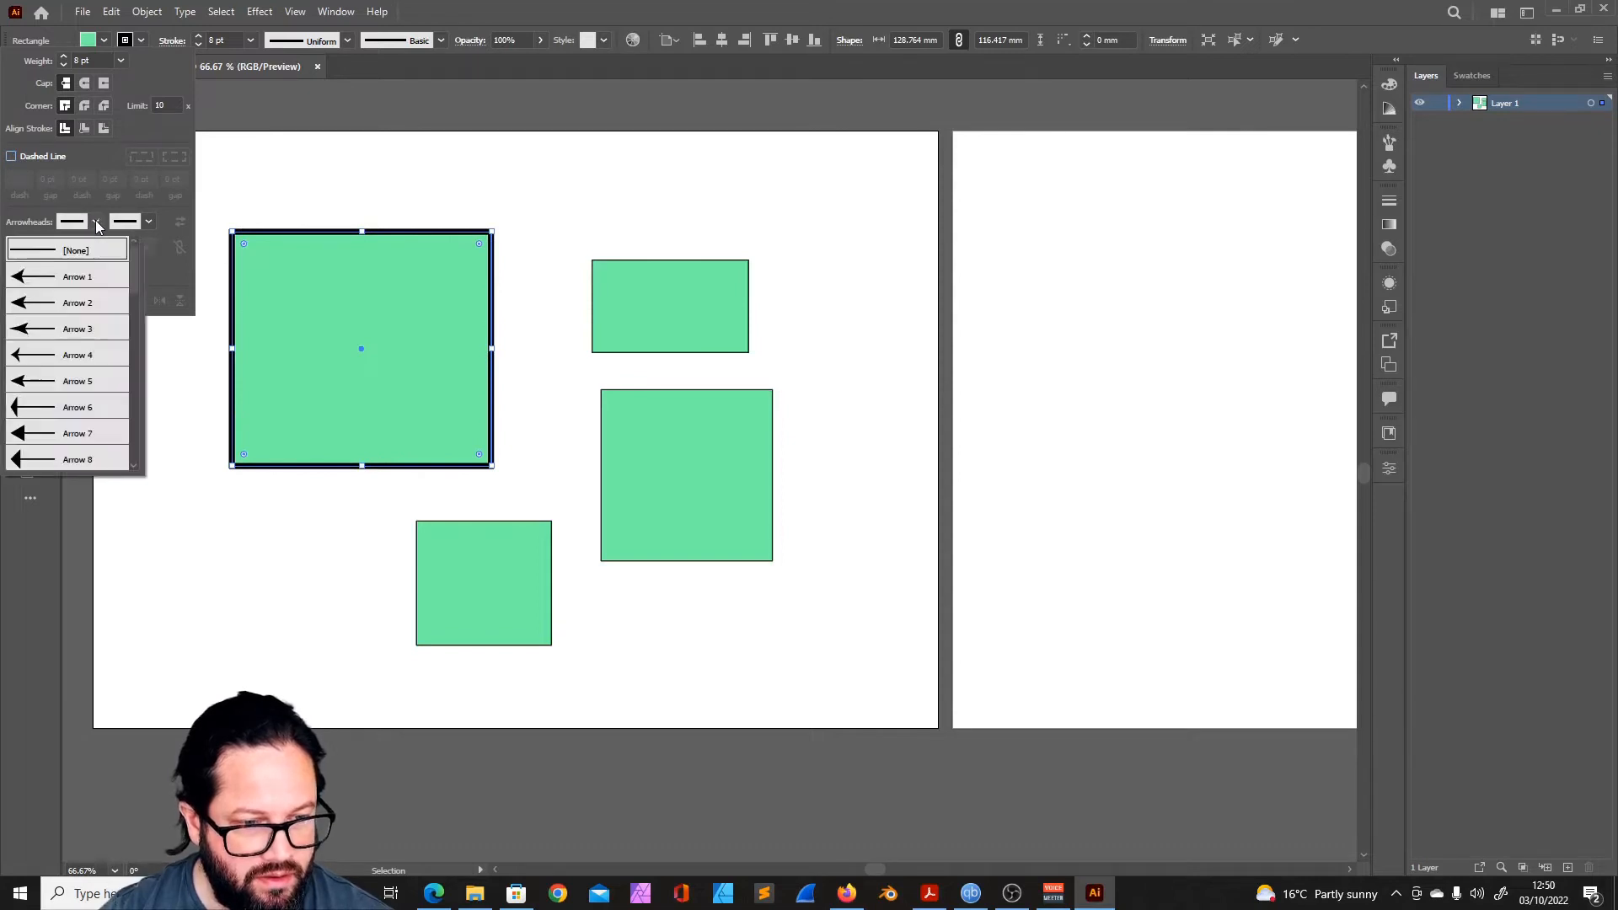
{"action": "left_click", "coordinate": [149, 244]}
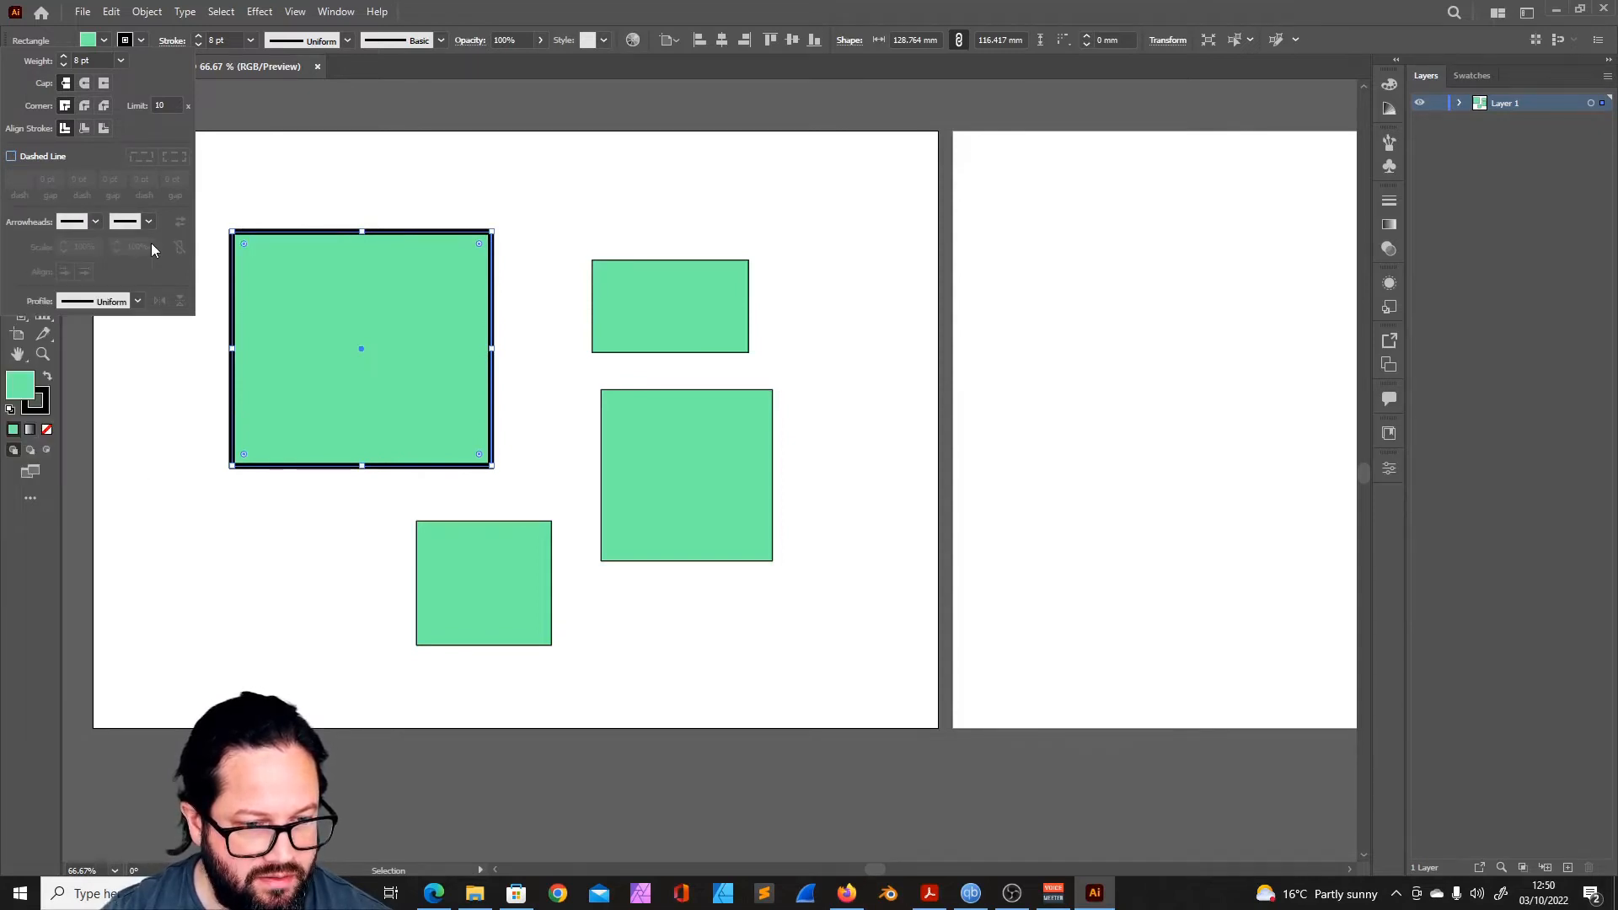
{"action": "left_click", "coordinate": [137, 301]}
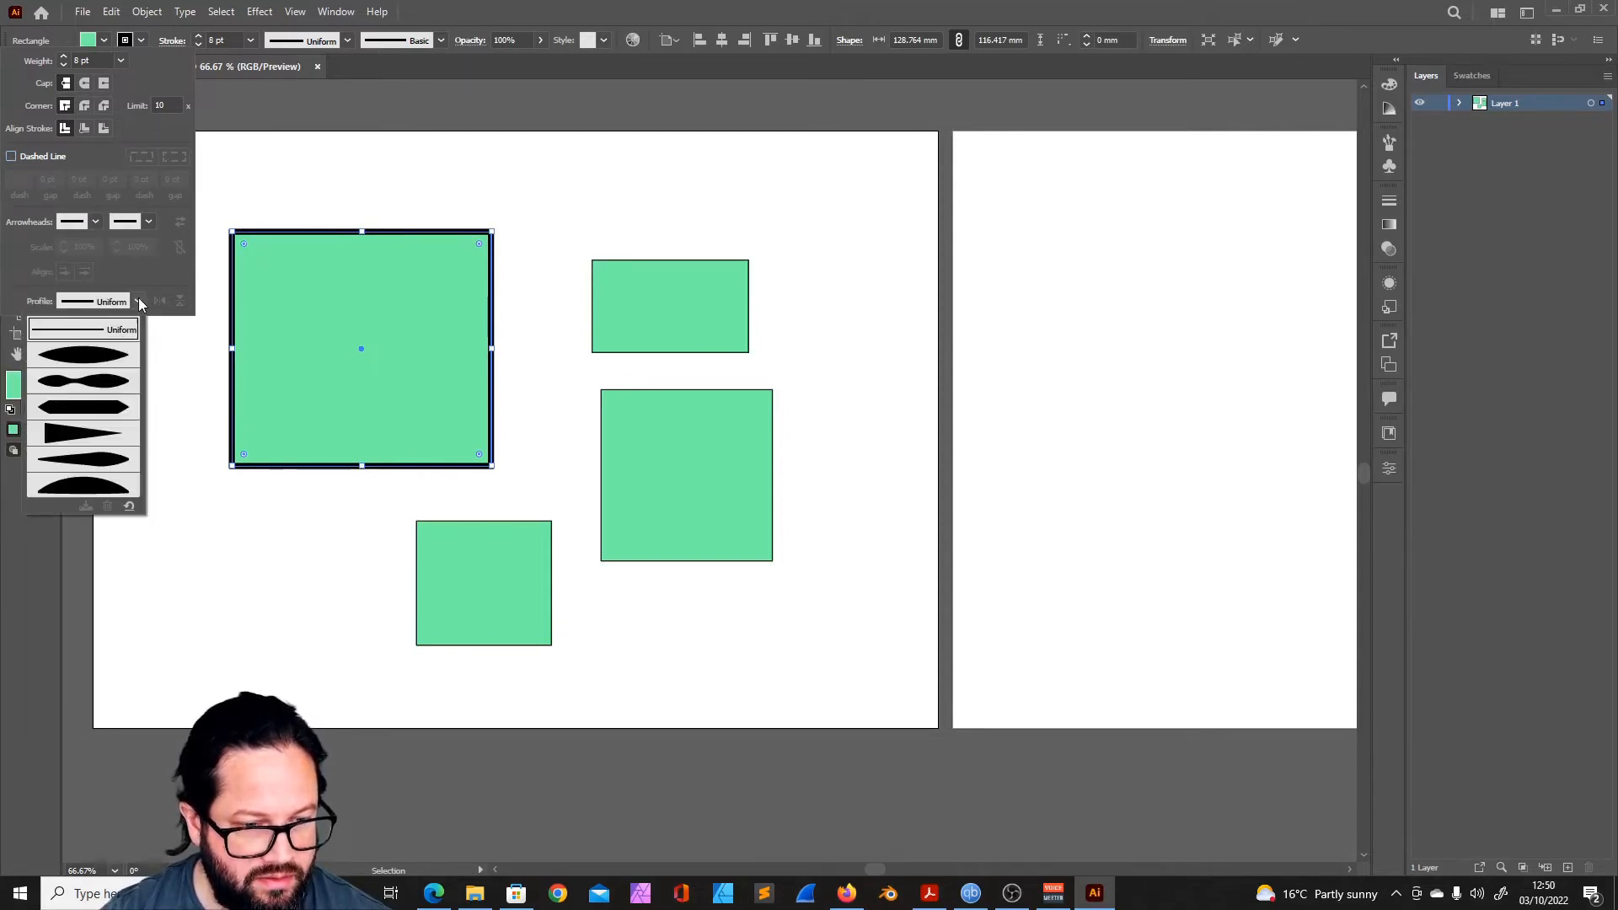
{"action": "left_click", "coordinate": [93, 434]}
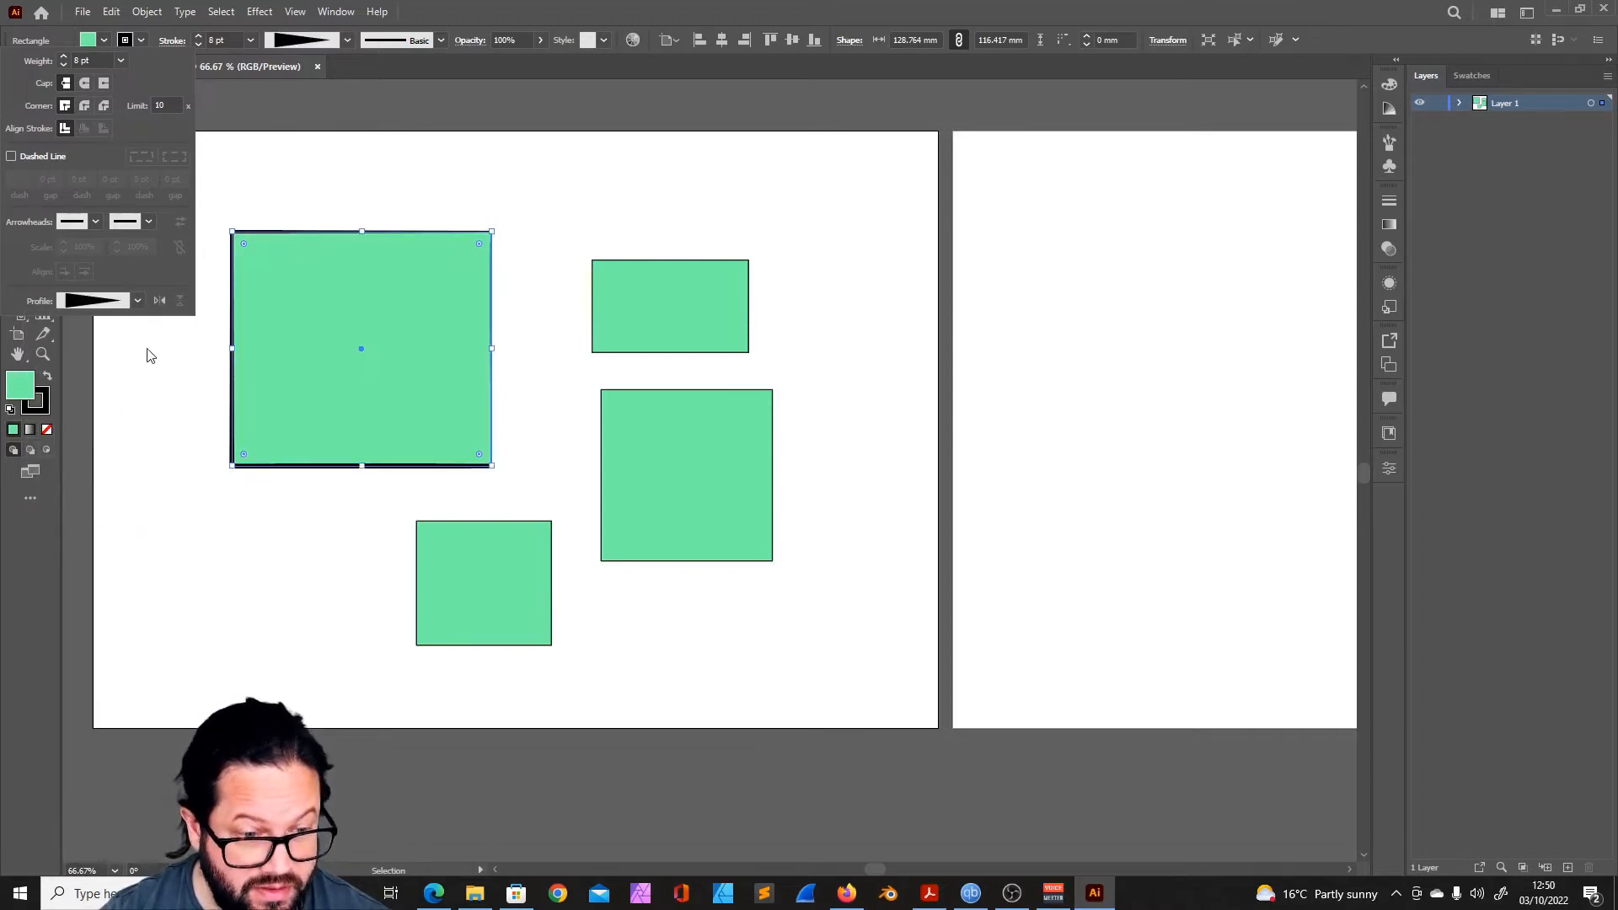
{"action": "left_click", "coordinate": [523, 180]}
{"action": "left_click", "coordinate": [523, 181]}
- Try a Uniform width profile with a rough charcoal-style brush on the largest rectangle's stroke, and view the brush library categories
{"action": "left_click", "coordinate": [347, 40]}
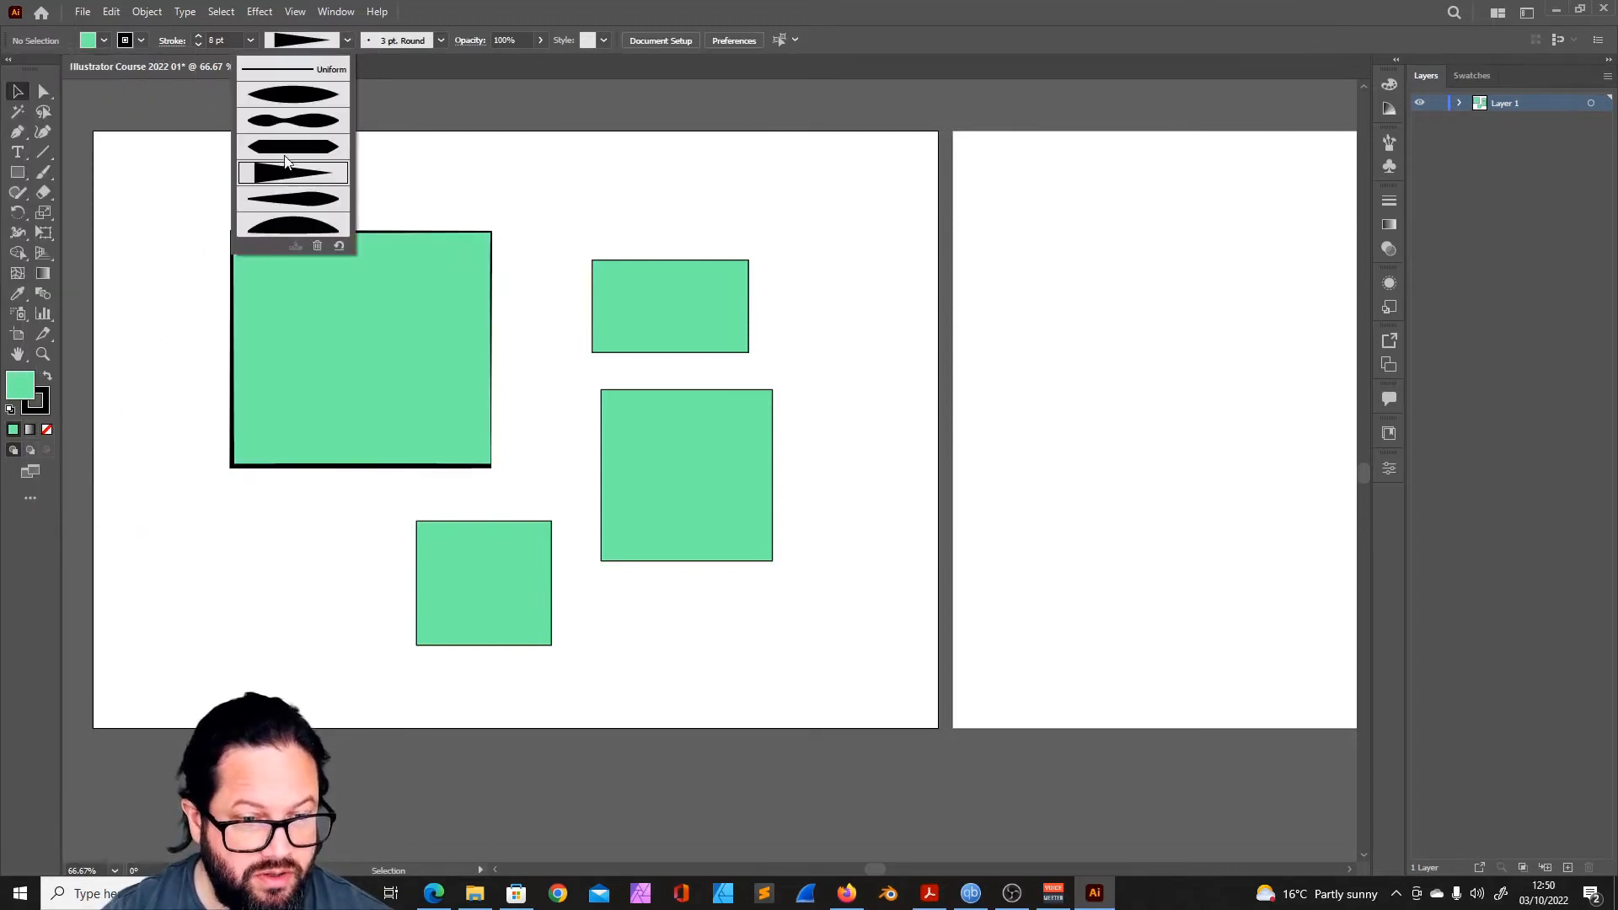
{"action": "left_click", "coordinate": [291, 146]}
{"action": "left_click", "coordinate": [347, 40]}
{"action": "left_click", "coordinate": [305, 126]}
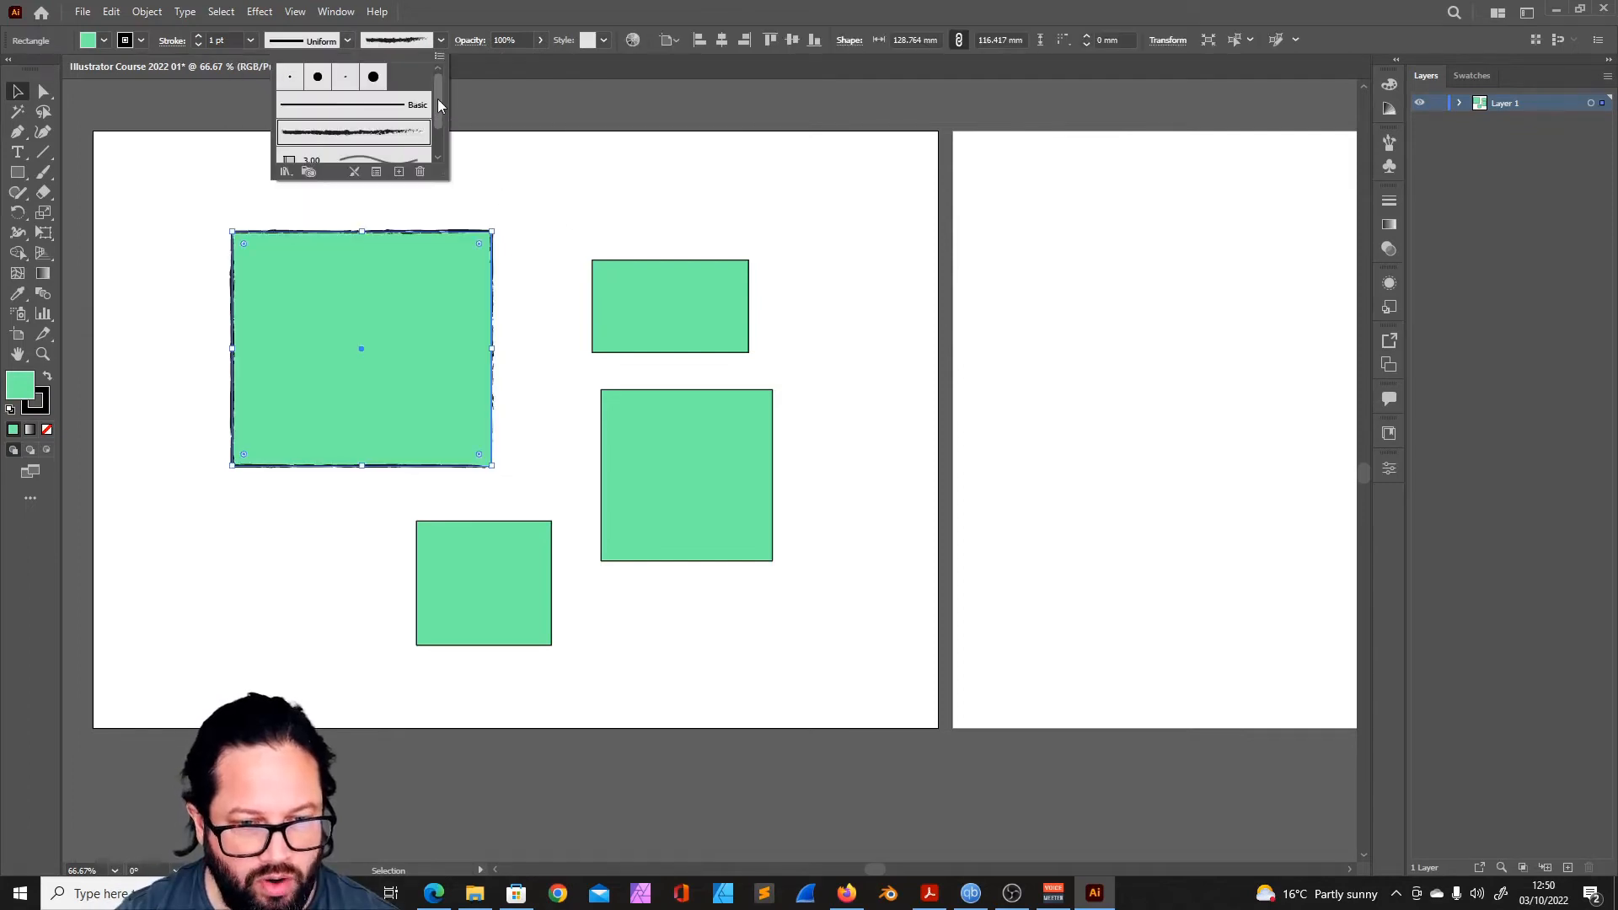
{"action": "left_click", "coordinate": [287, 171]}
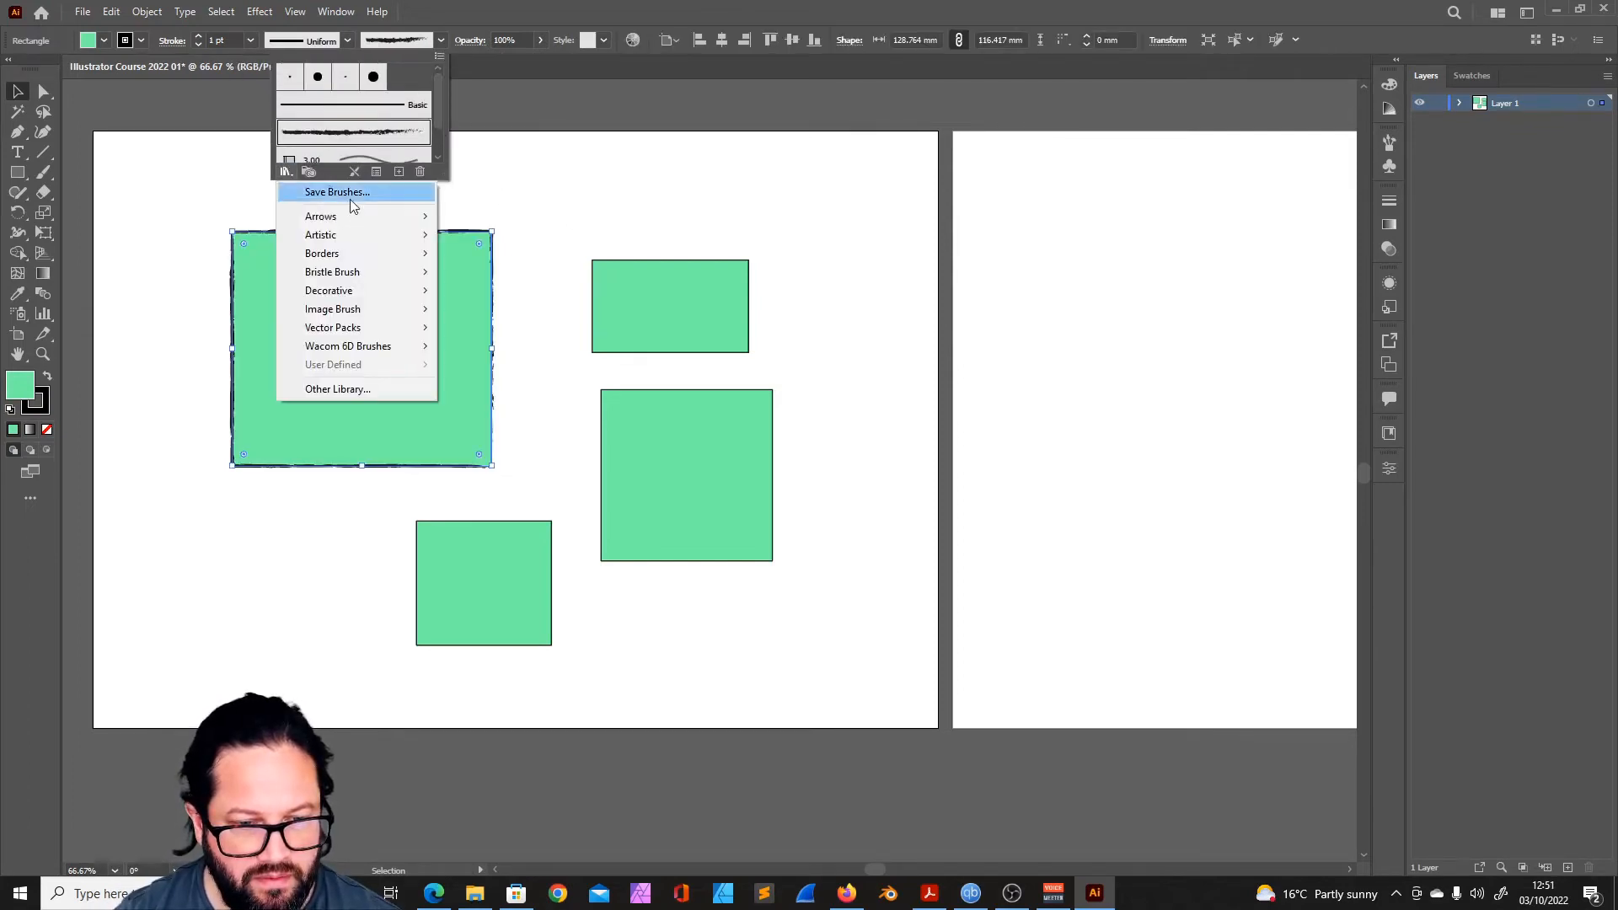
{"action": "left_click", "coordinate": [542, 175]}
{"action": "left_click", "coordinate": [284, 156]}
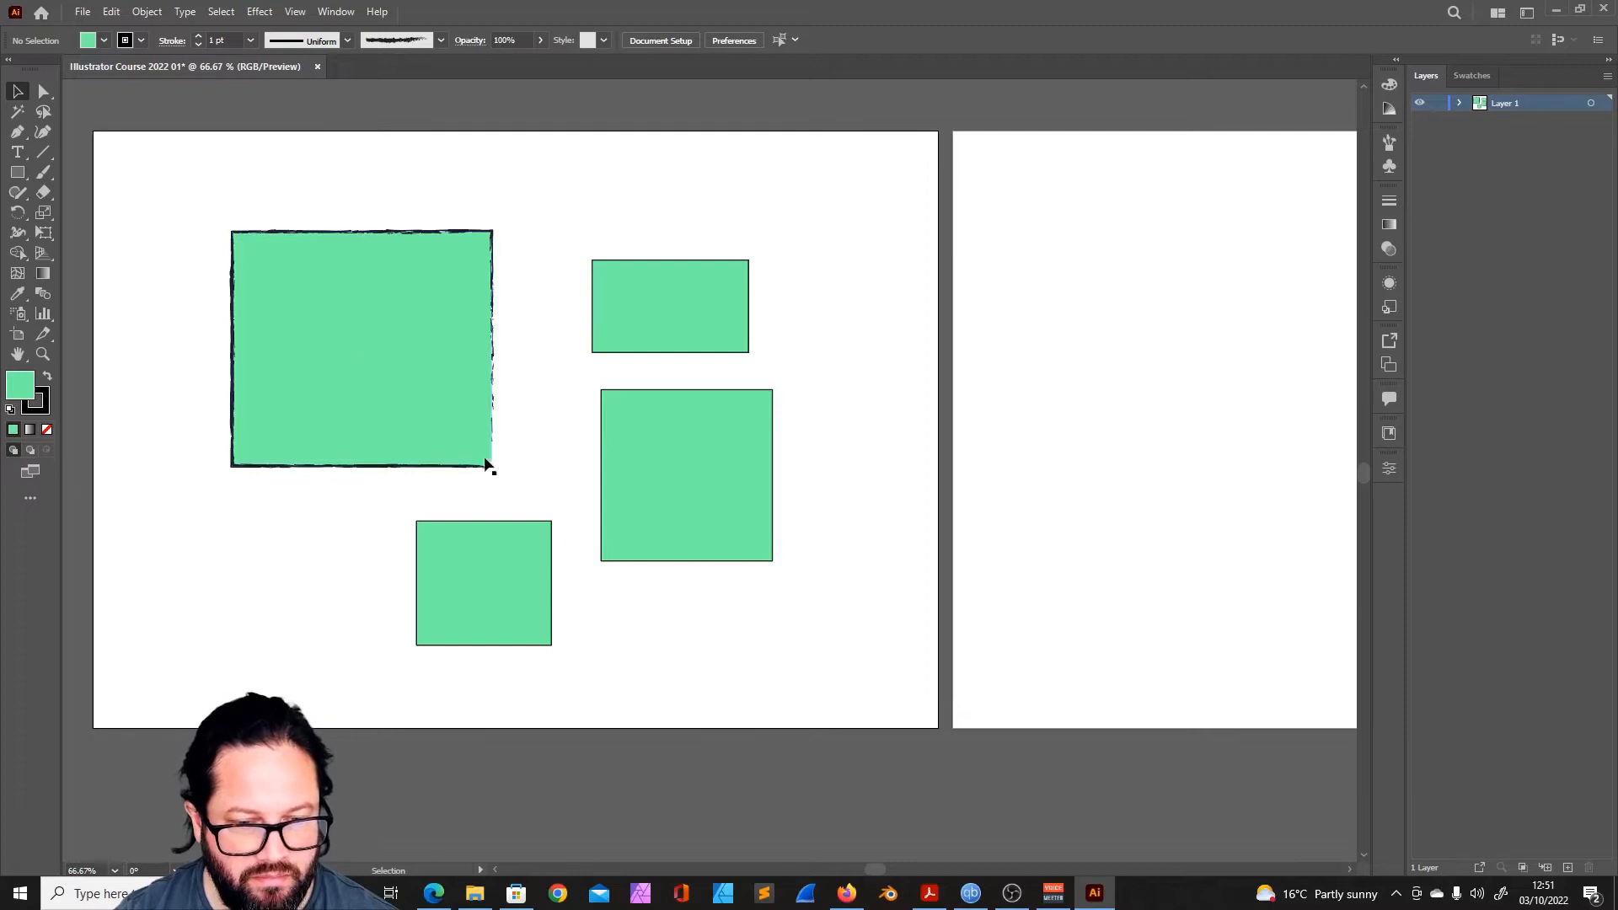
- Open the Decorative_Banners and Seals brush library and choose the orange banner brush
{"action": "left_click", "coordinate": [441, 41]}
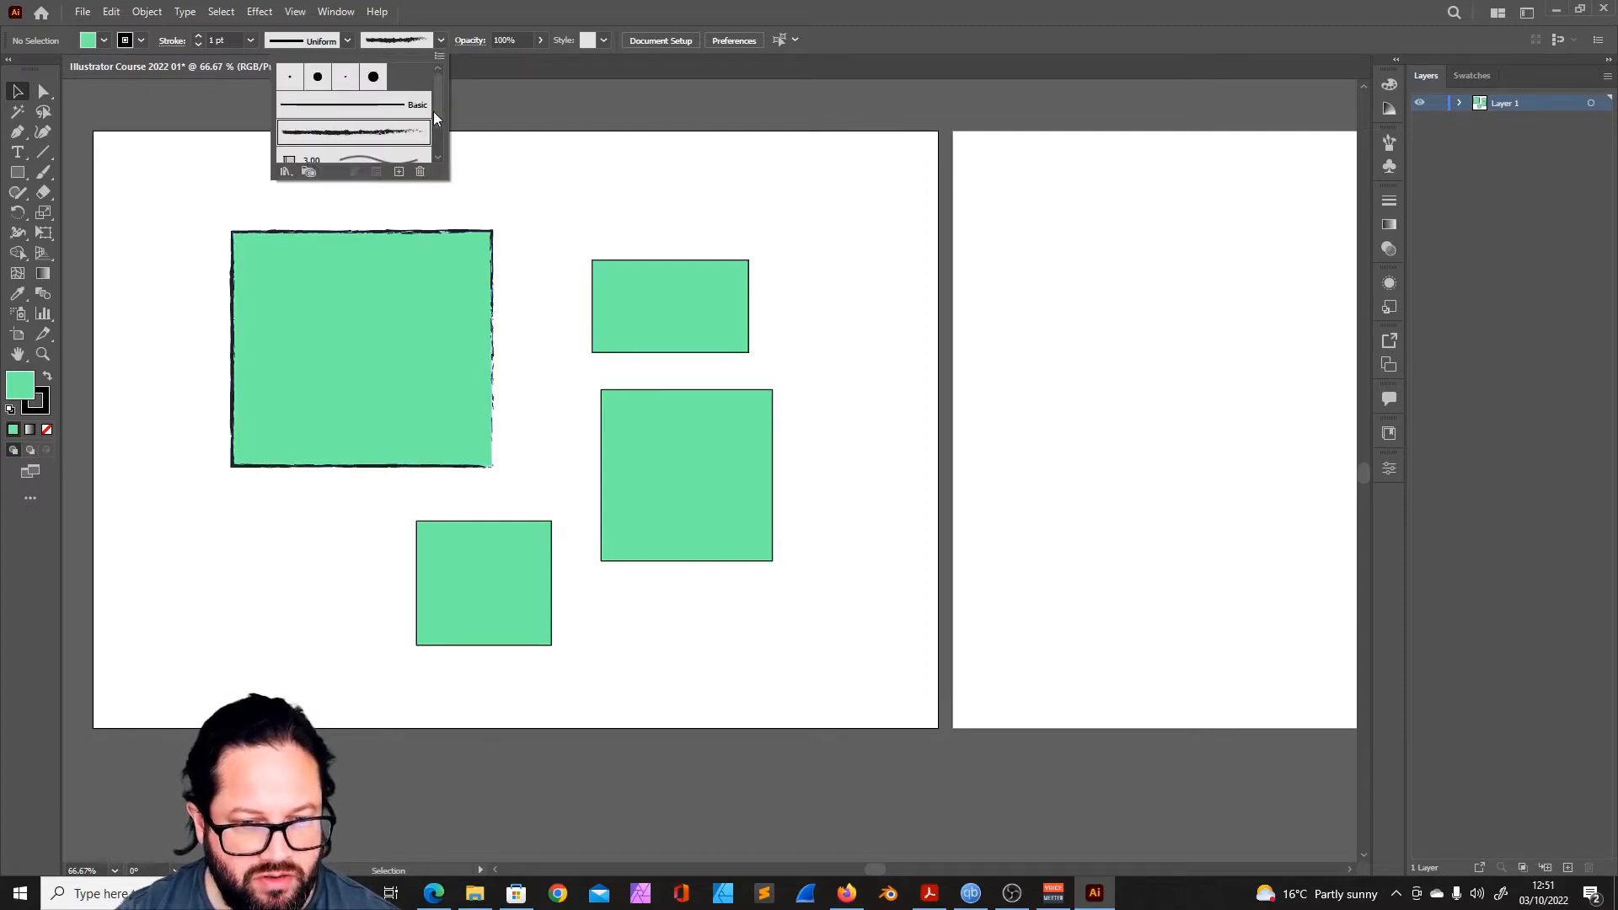
{"action": "left_click", "coordinate": [286, 171]}
{"action": "mouse_move", "coordinate": [366, 290]}
{"action": "left_click", "coordinate": [554, 294]}
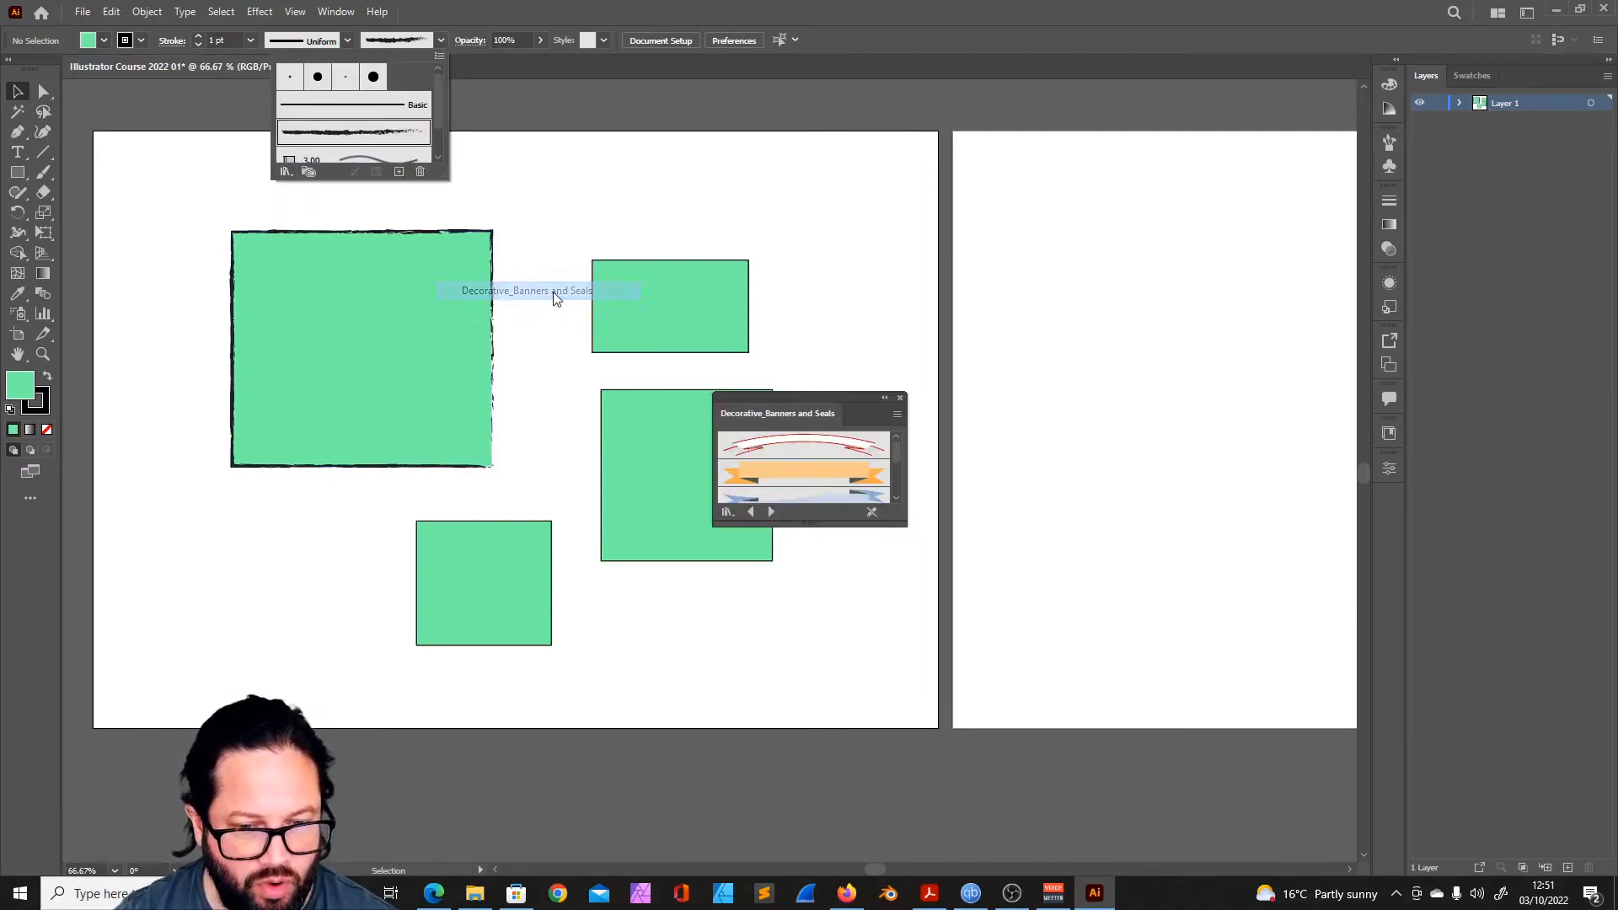
{"action": "left_click", "coordinate": [738, 475]}
{"action": "left_click", "coordinate": [806, 479]}
- Undo the recent brush changes on the largest rectangle back to a Basic stroke, and clear the selection
{"action": "left_click", "coordinate": [438, 337]}
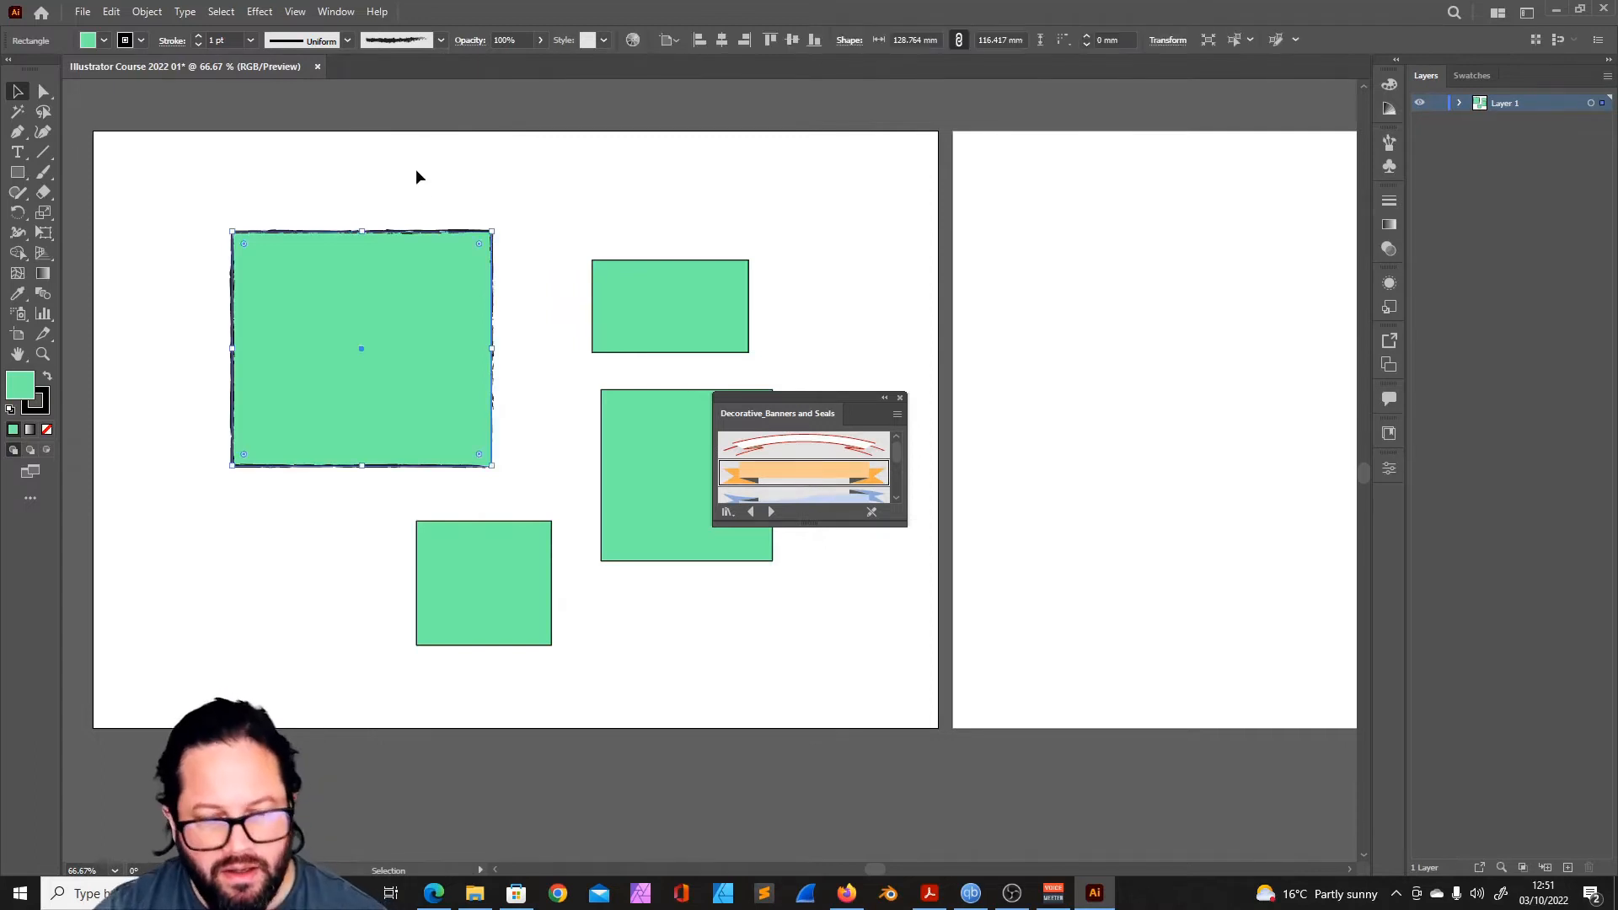
{"action": "key", "text": "ctrl+z"}
{"action": "key", "text": "ctrl+z"}
{"action": "key", "text": "ctrl+z"}
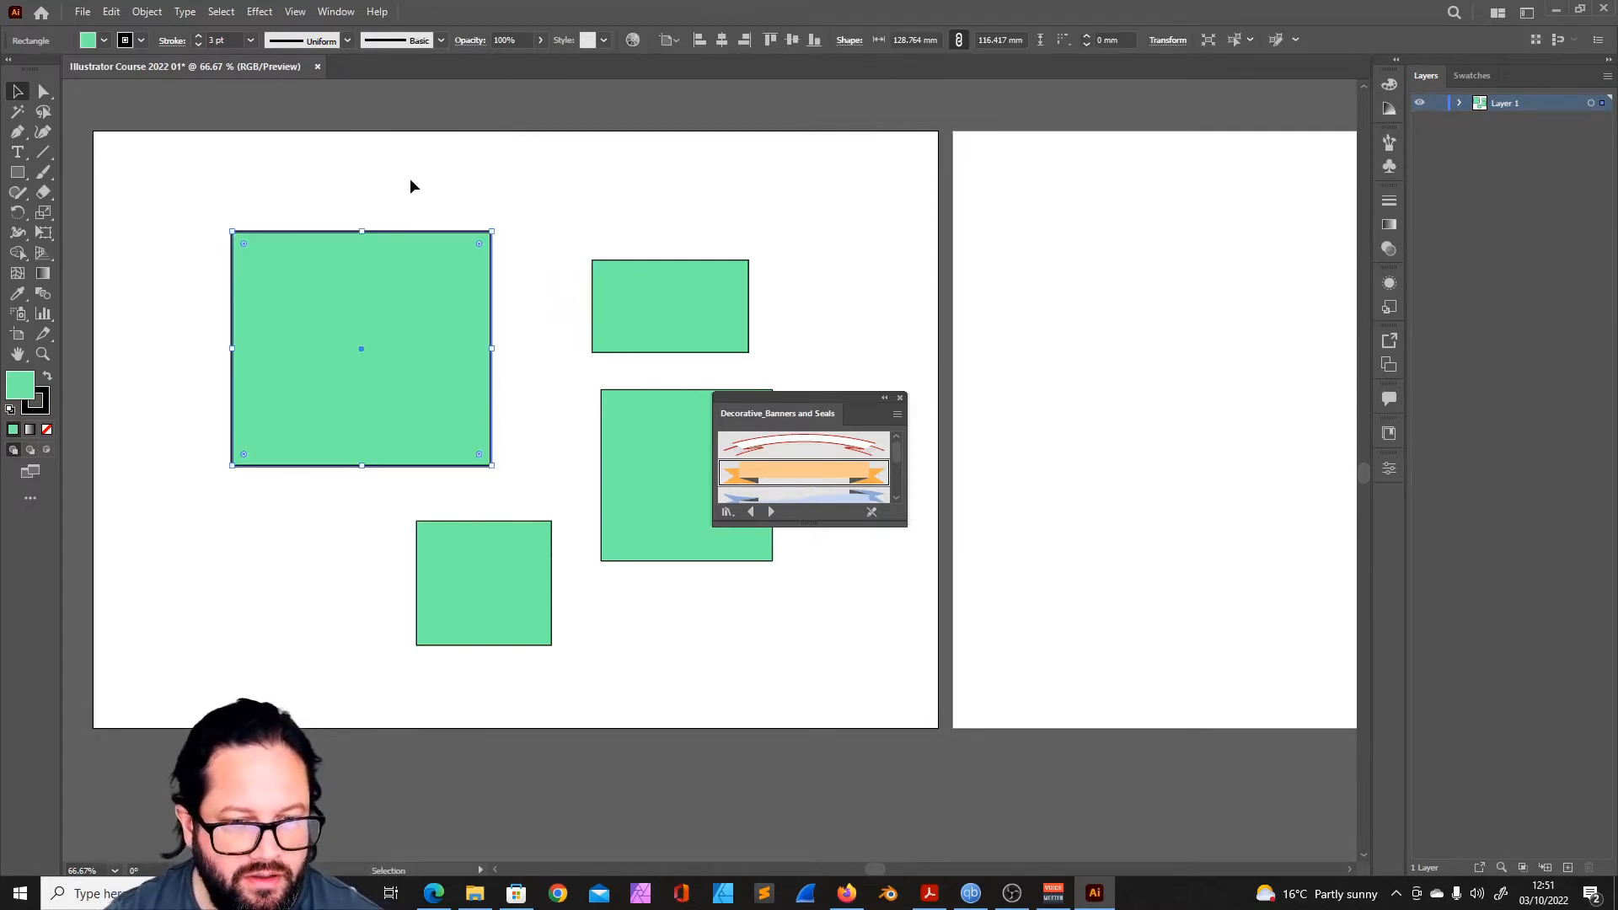
{"action": "left_click", "coordinate": [508, 179]}
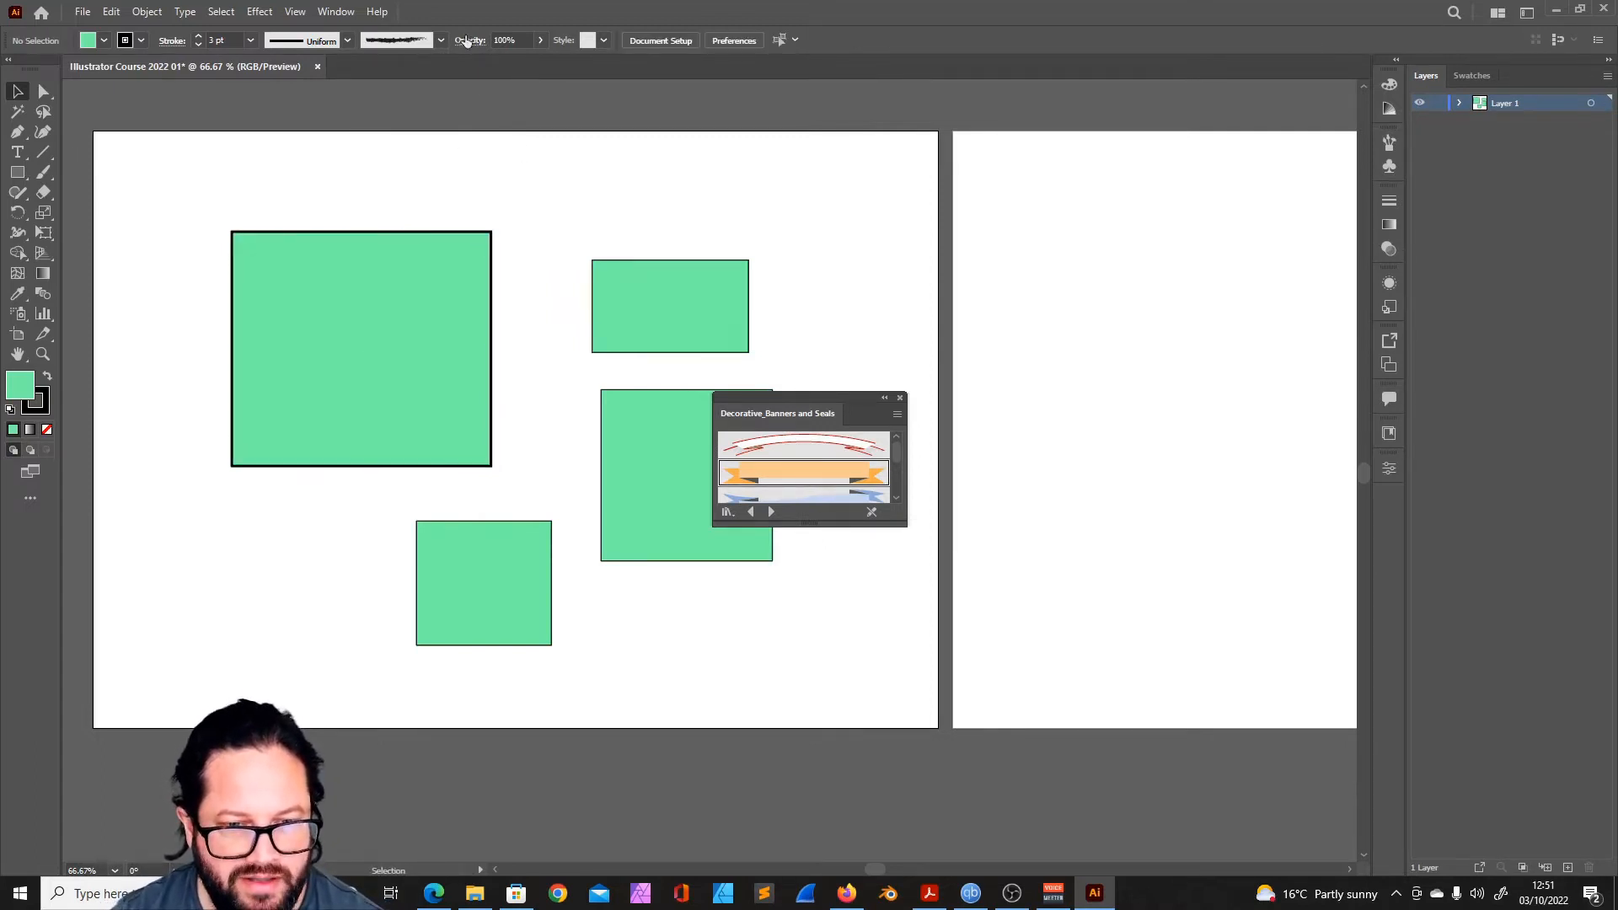
- View the opacity and blending options, and try lowering the opacity to 44% with no object selected
{"action": "left_click", "coordinate": [474, 42]}
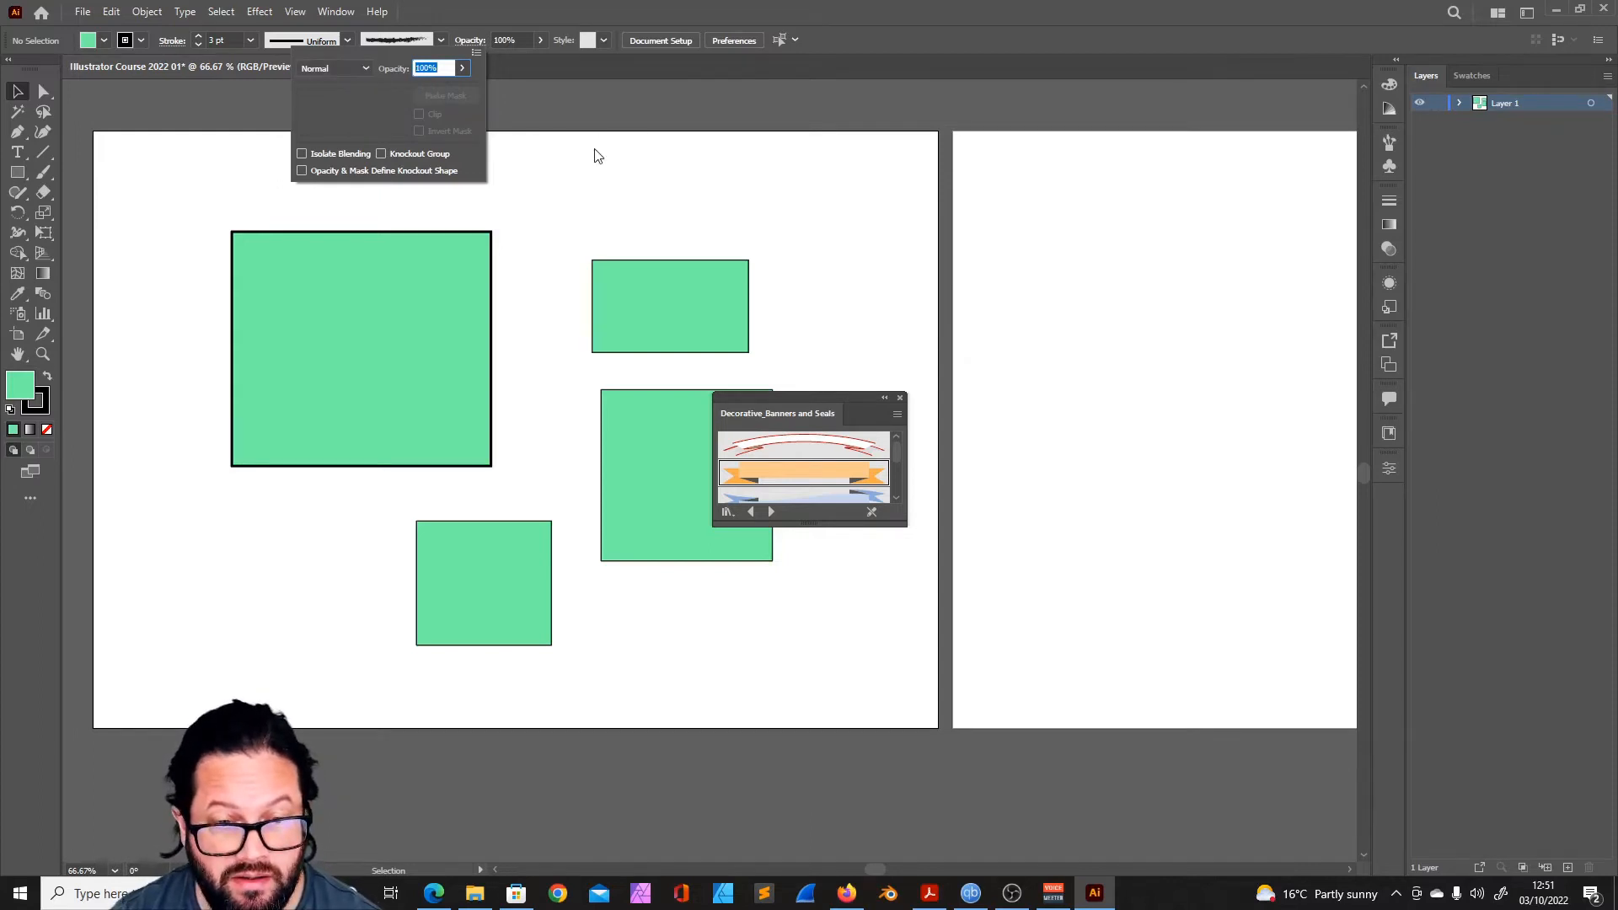
{"action": "left_click", "coordinate": [541, 39]}
{"action": "left_click_drag", "start_coordinate": [544, 63], "coordinate": [532, 63]}
{"action": "left_click", "coordinate": [542, 41]}
{"action": "left_click_drag", "start_coordinate": [371, 69], "coordinate": [384, 60]}
{"action": "left_click", "coordinate": [541, 40]}
{"action": "left_click_drag", "start_coordinate": [513, 61], "coordinate": [504, 64]}
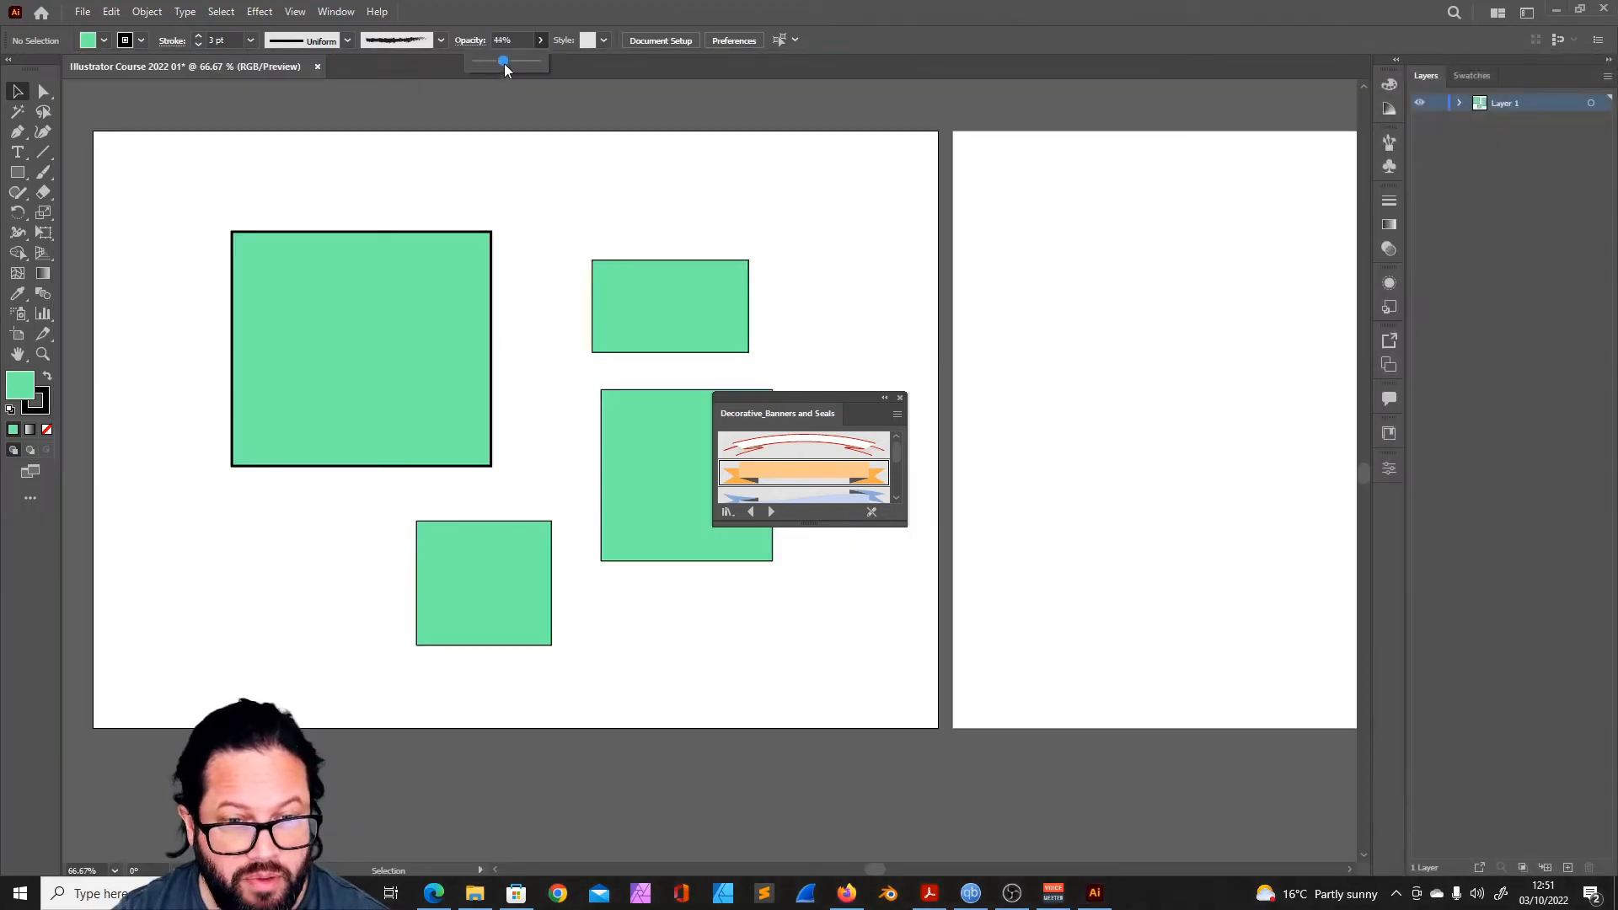
- Move the largest rectangle toward the others, and place the smaller upper rectangle so it overlaps the largest one's right edge
{"action": "left_click_drag", "start_coordinate": [455, 249], "coordinate": [565, 244]}
{"action": "left_click", "coordinate": [649, 285]}
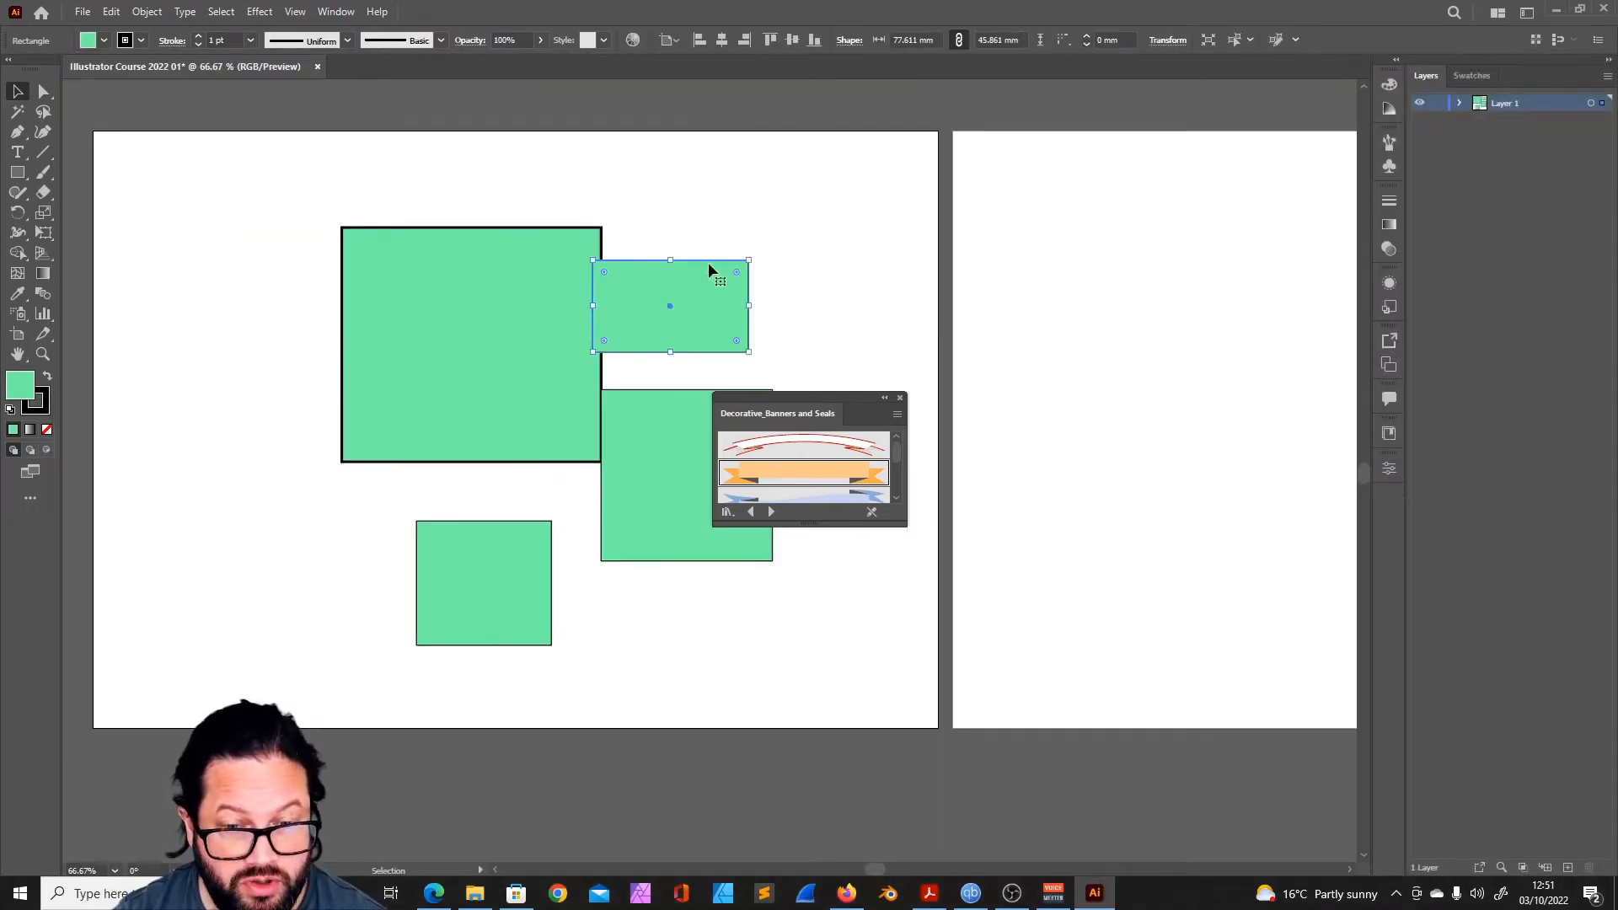
{"action": "left_click_drag", "start_coordinate": [715, 275], "coordinate": [665, 281]}
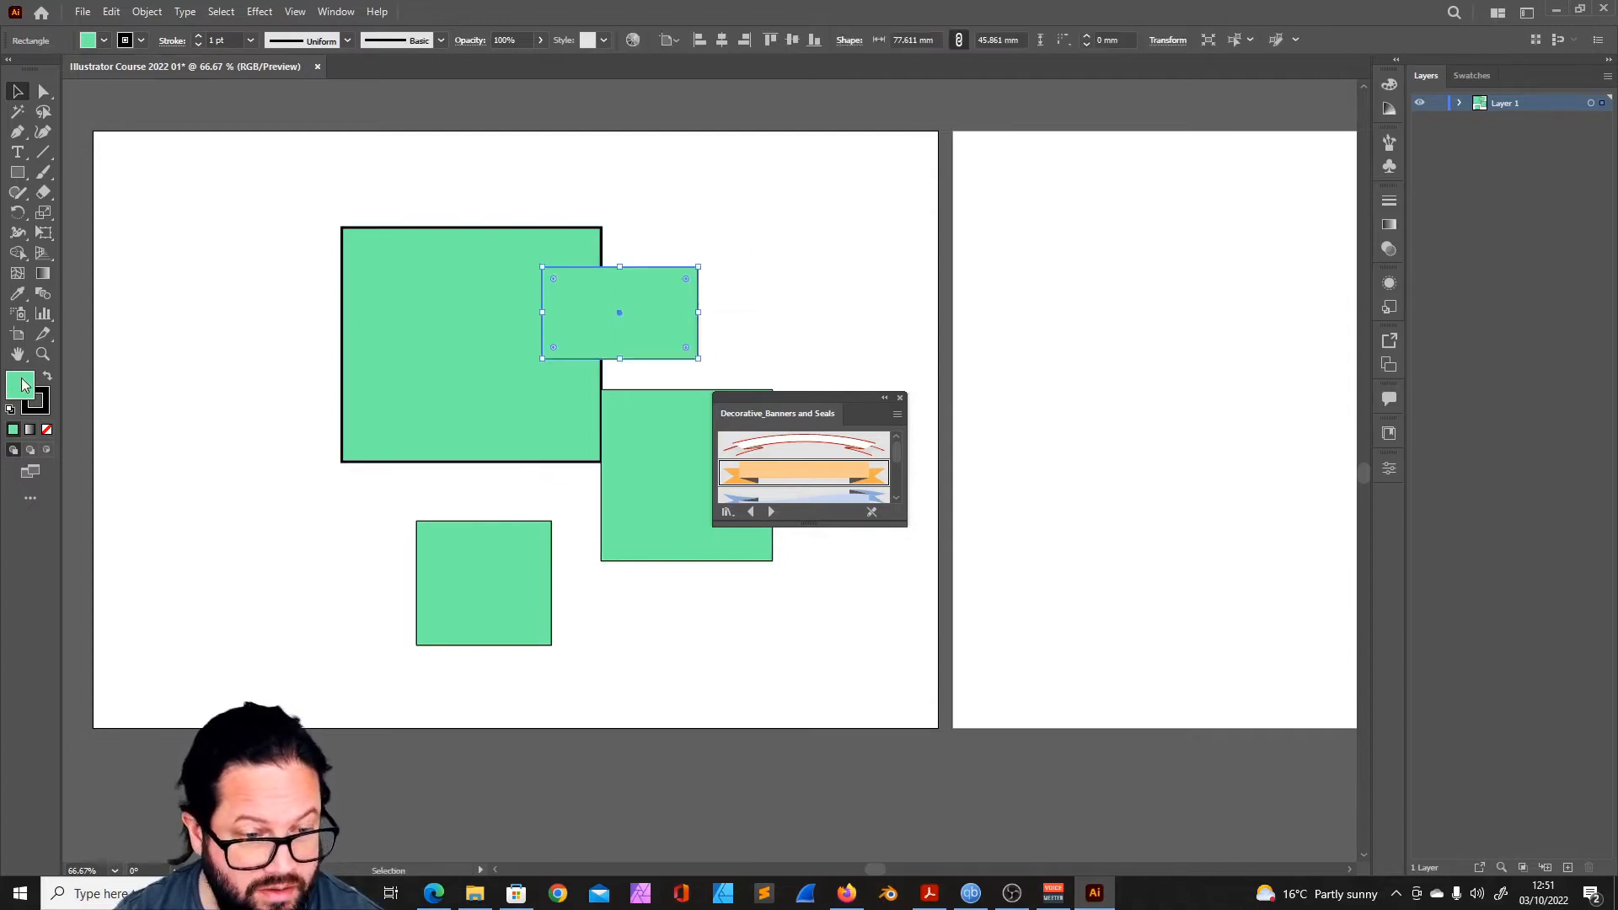
- Change the fill of the overlapping smaller rectangle to bright red
{"action": "double_click", "coordinate": [22, 385]}
{"action": "left_click", "coordinate": [828, 343]}
{"action": "key", "text": "Return"}
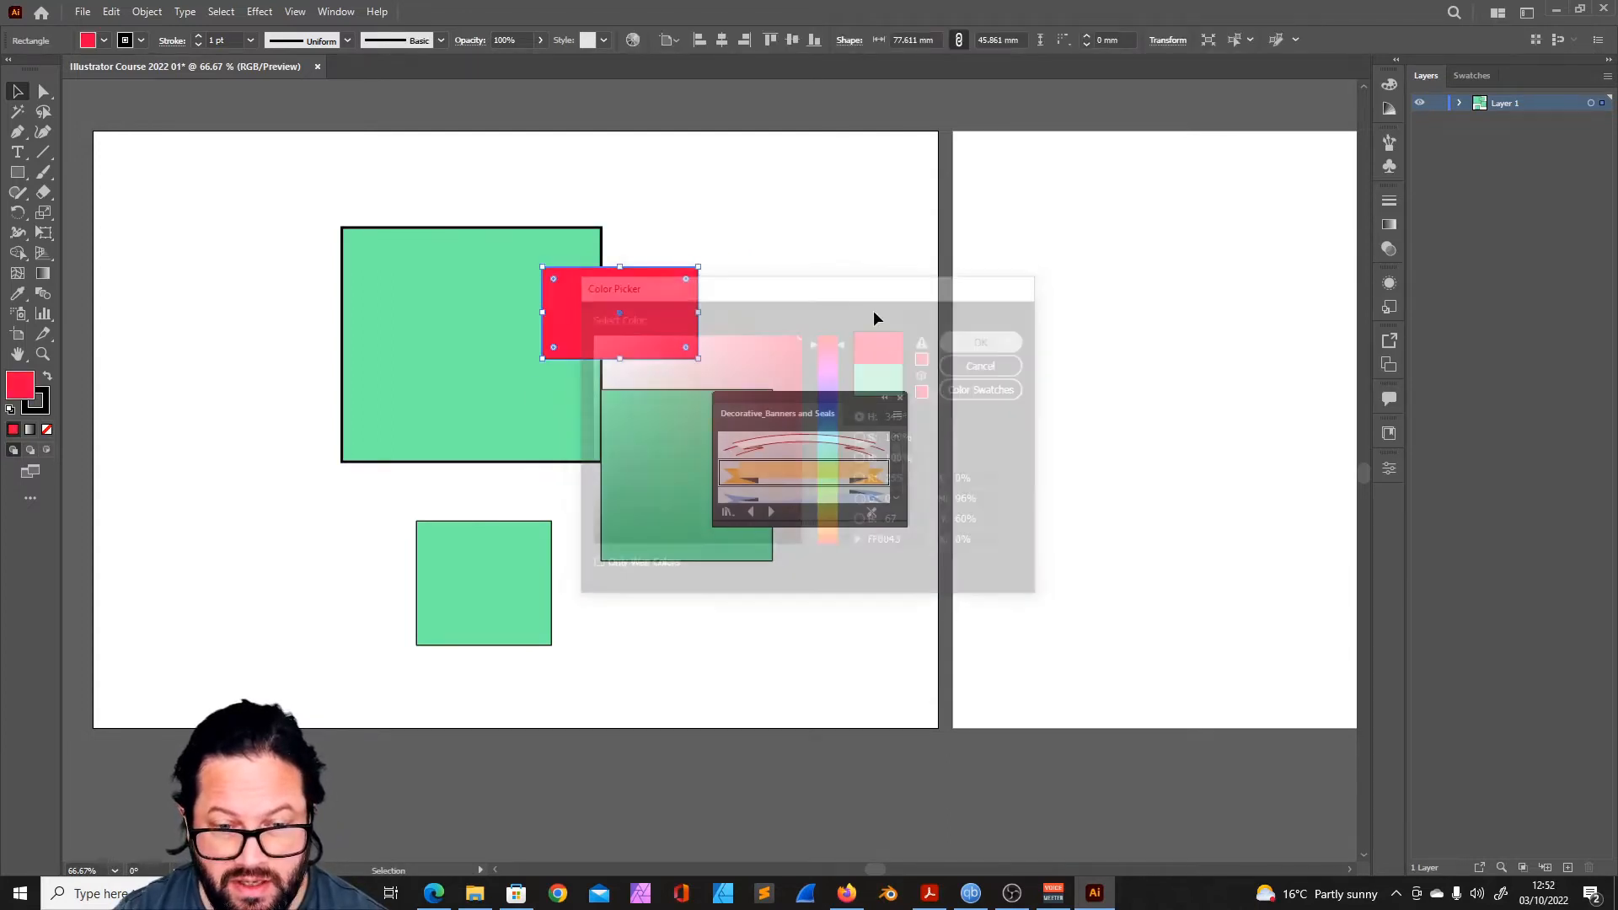
- Try lowering the red rectangle's opacity to 49%
{"action": "left_click", "coordinate": [541, 39]}
{"action": "left_click_drag", "start_coordinate": [542, 62], "coordinate": [508, 64]}
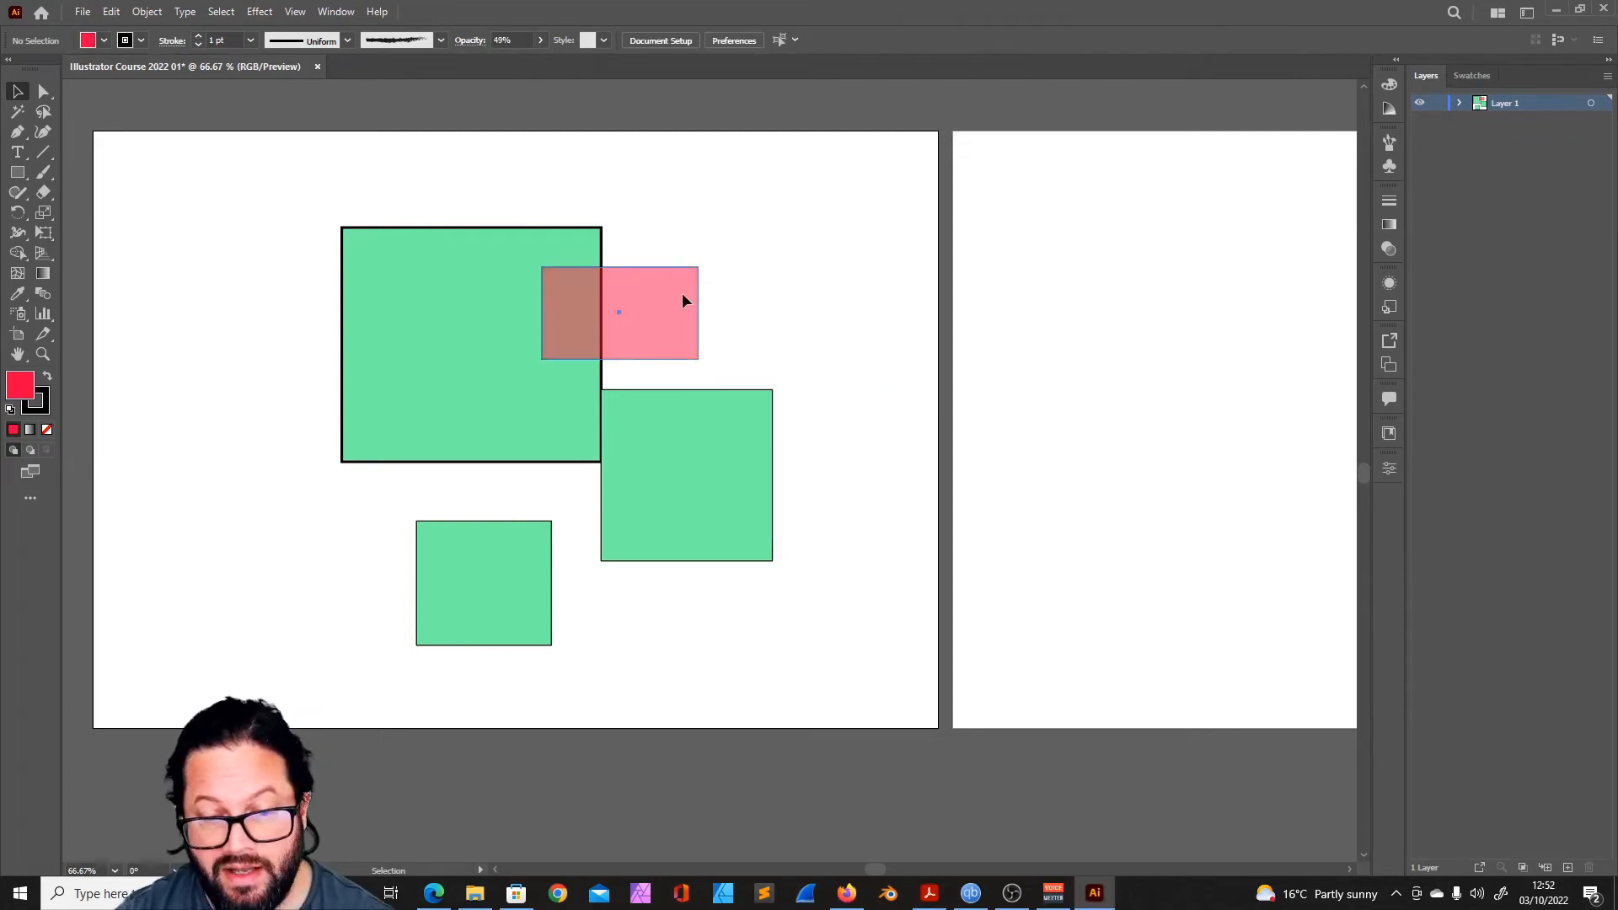
{"action": "left_click", "coordinate": [682, 294]}
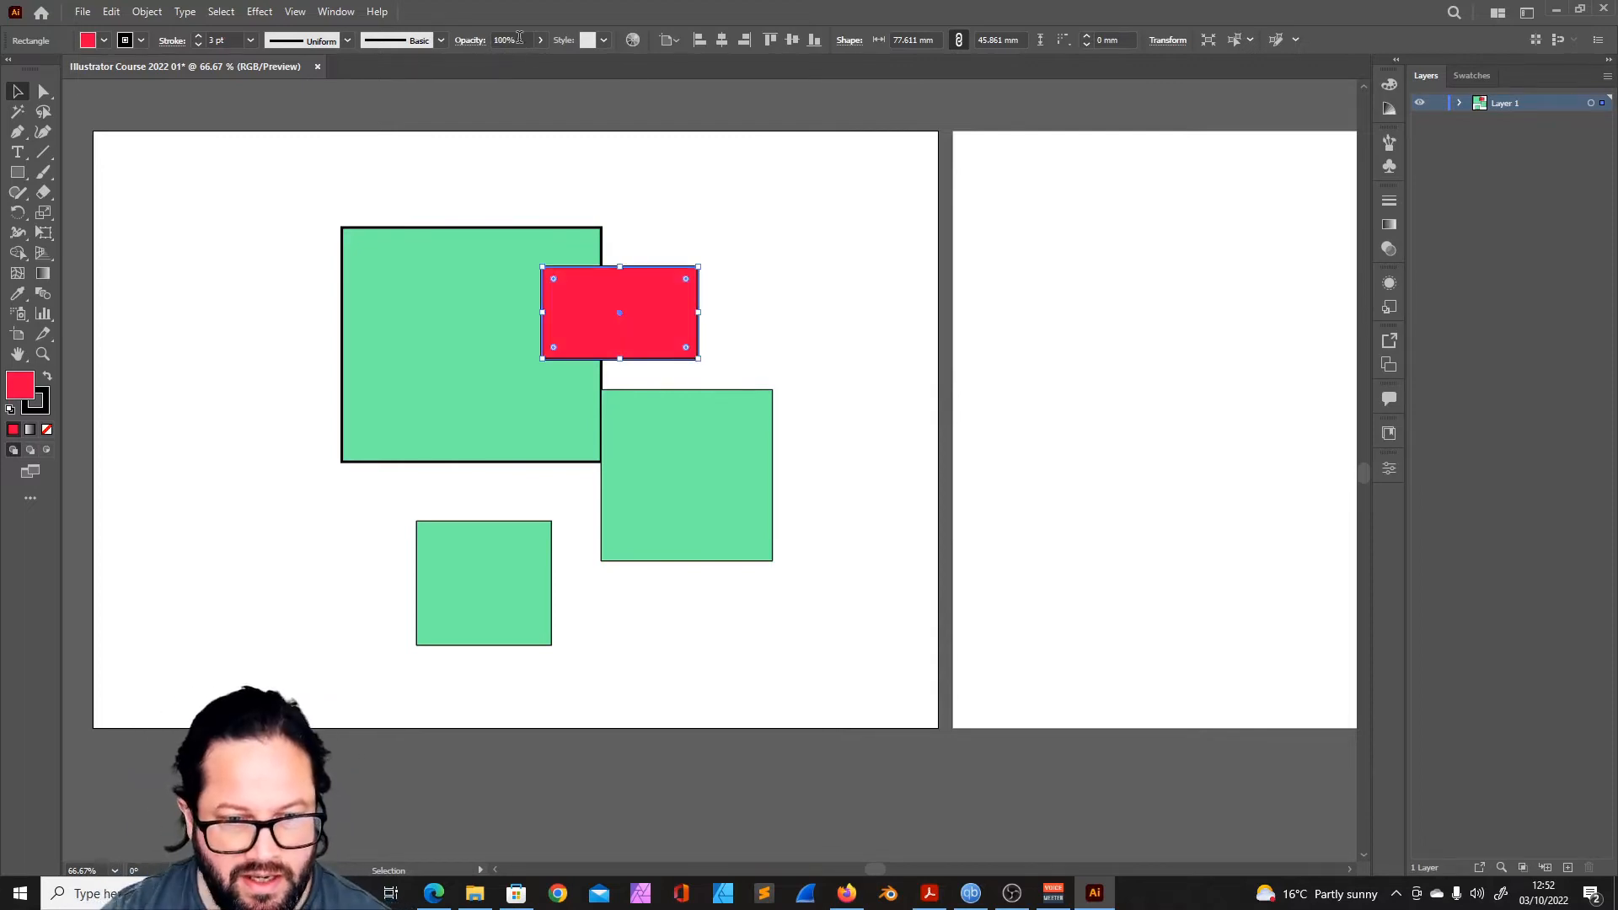
- Set the red rectangle's opacity to 47%, clear the selection, and select that rectangle again
{"action": "left_click", "coordinate": [540, 41]}
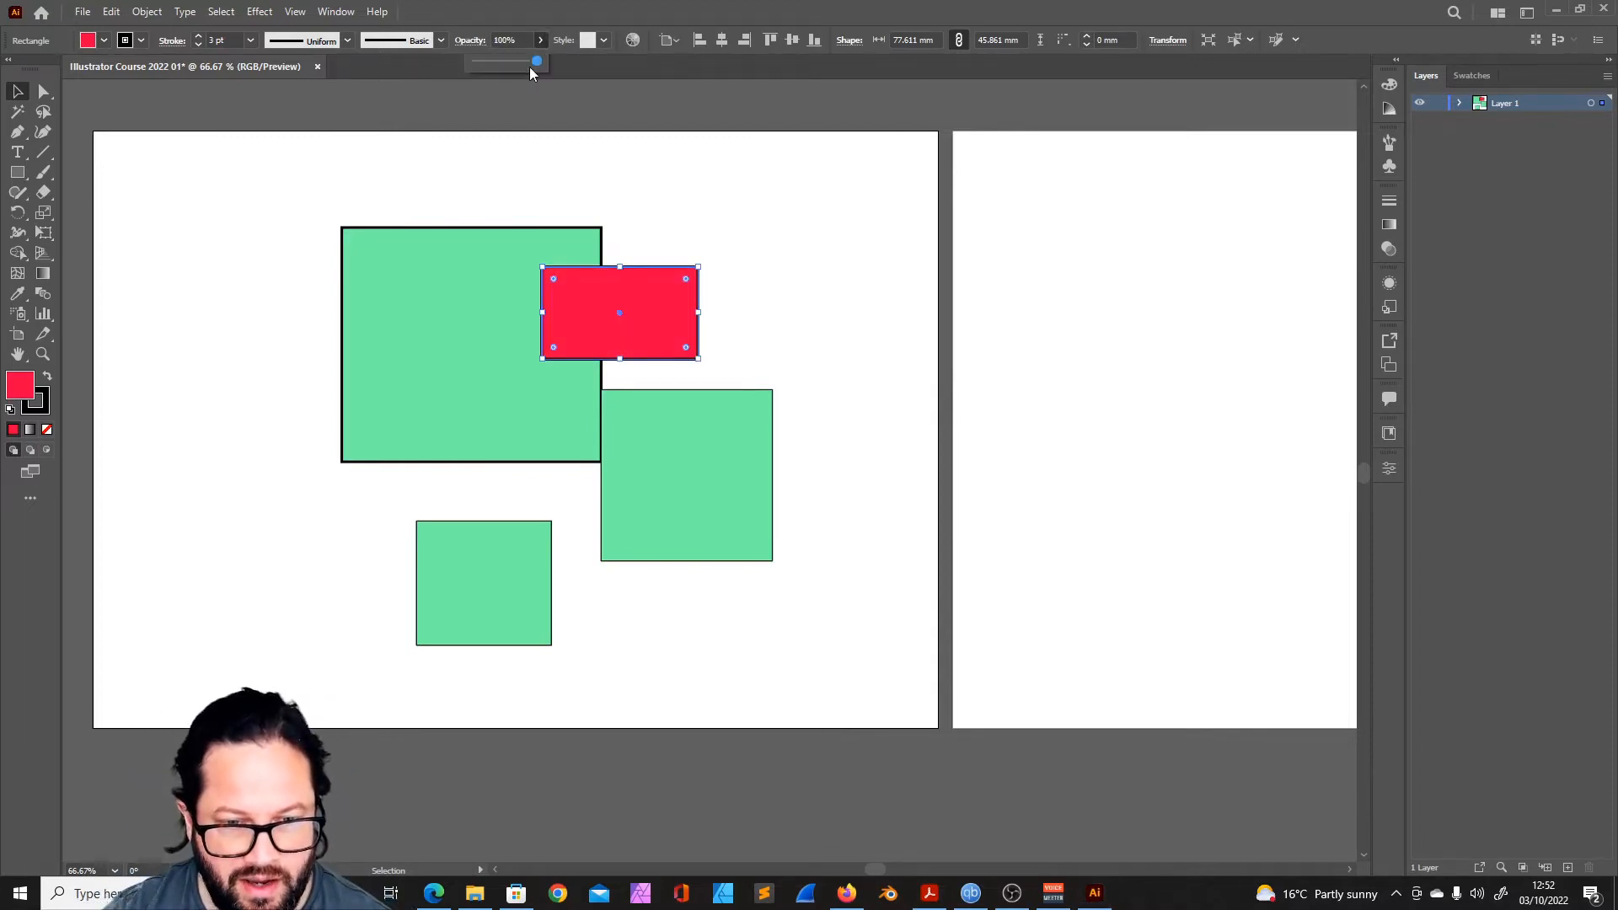
{"action": "left_click_drag", "start_coordinate": [529, 68], "coordinate": [499, 67]}
{"action": "left_click", "coordinate": [750, 254]}
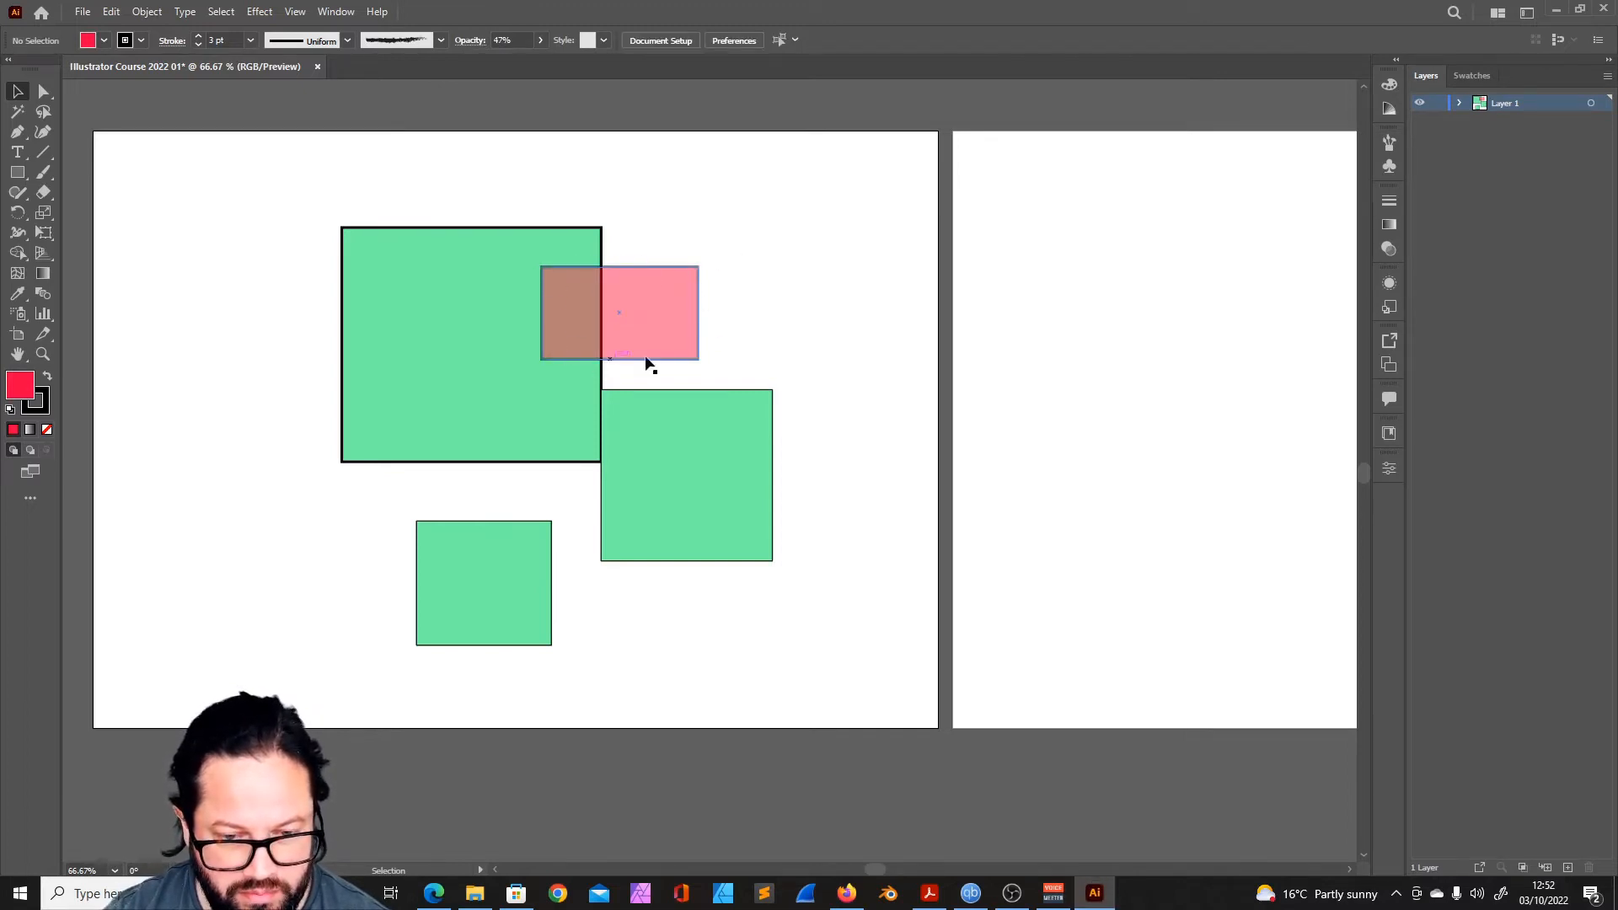
{"action": "left_click", "coordinate": [672, 323]}
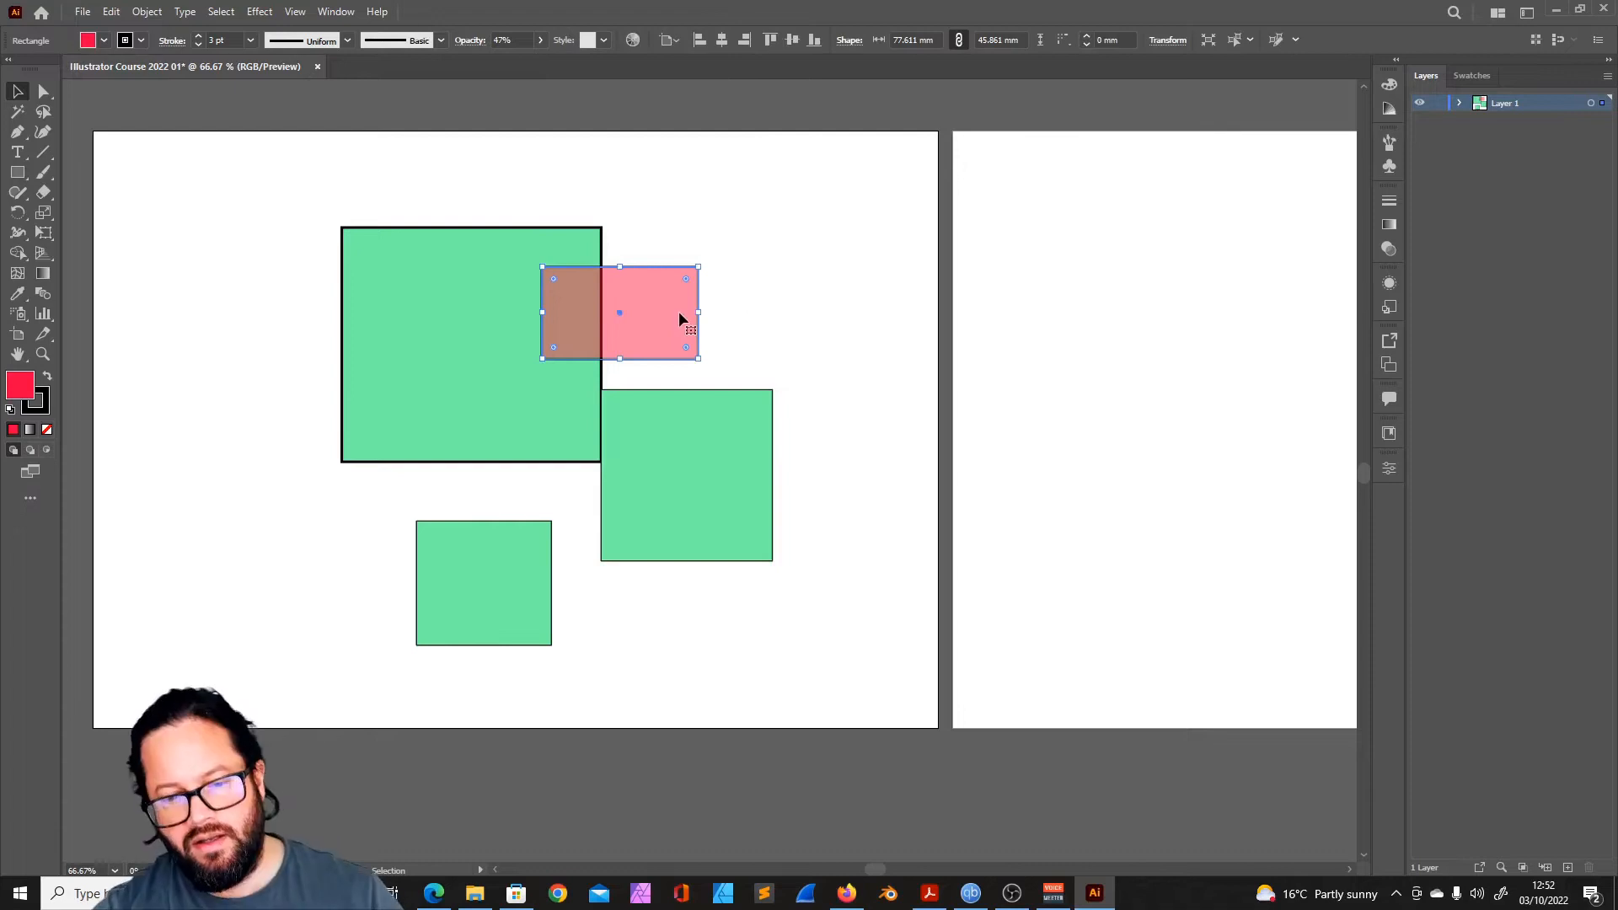
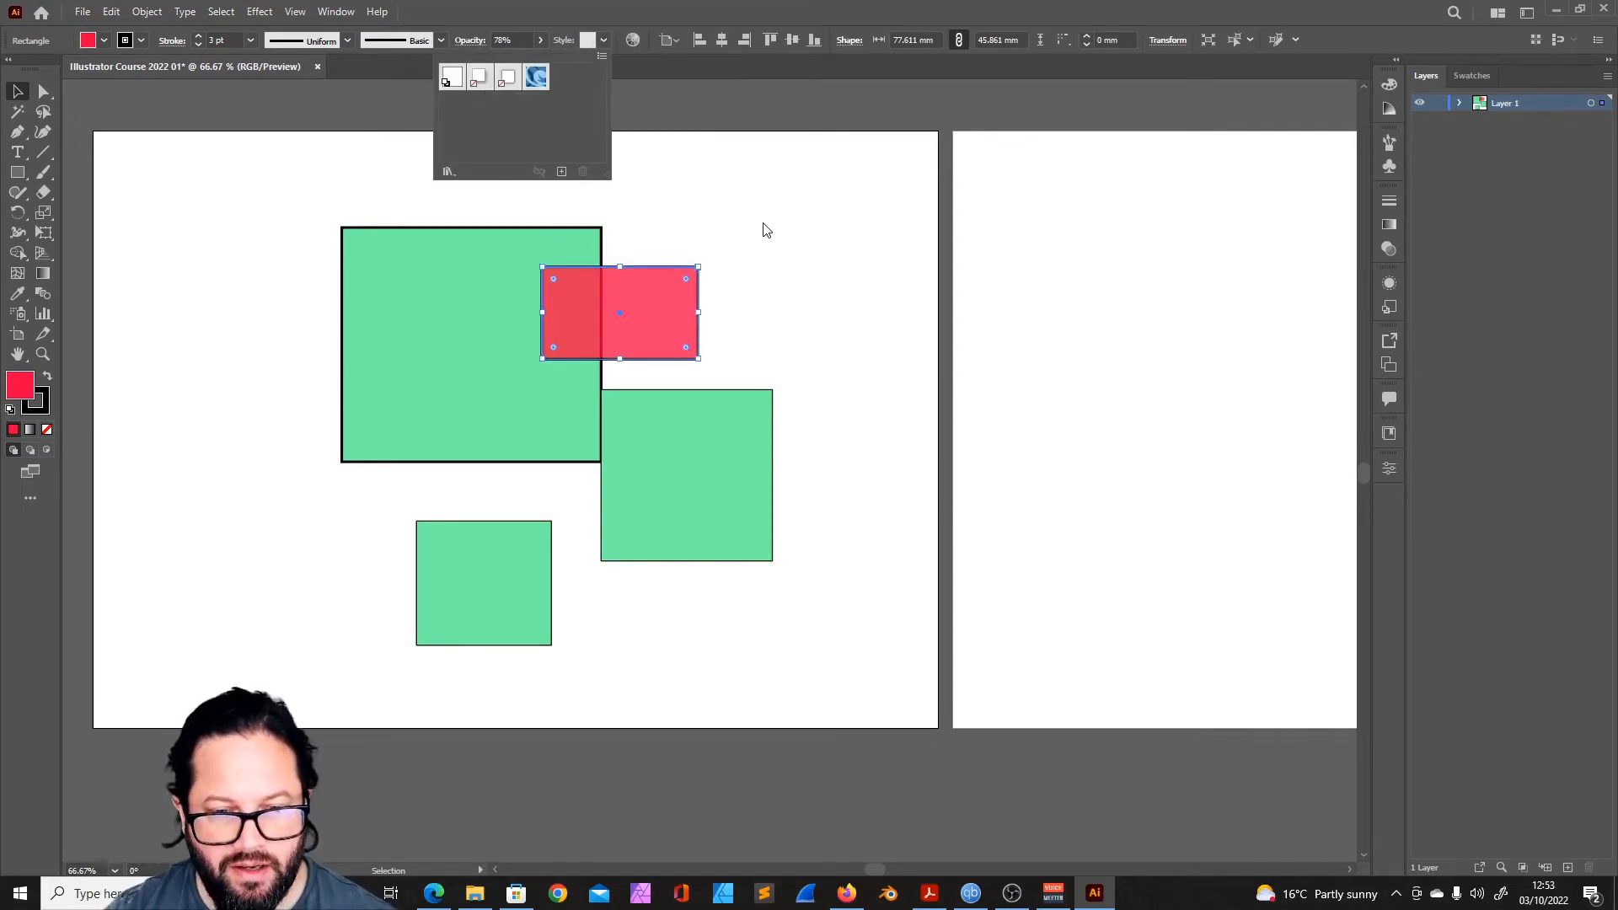
- Set the red rectangle's opacity to 78%, then select all the artwork and clear the selection
{"action": "left_click", "coordinate": [764, 225]}
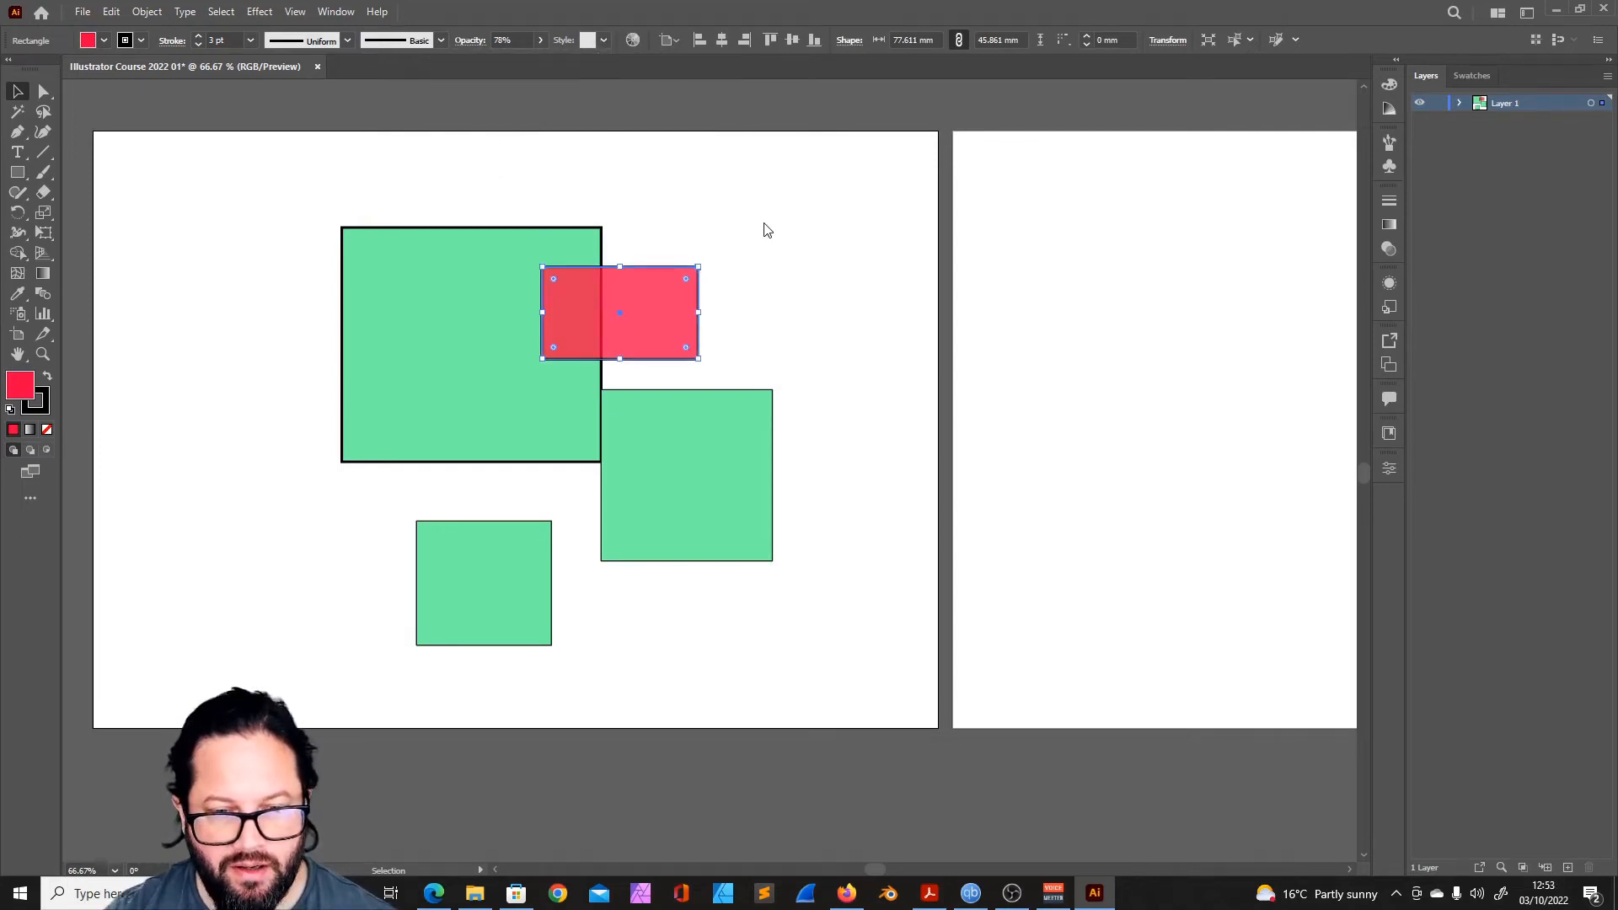
{"action": "left_click", "coordinate": [382, 231]}
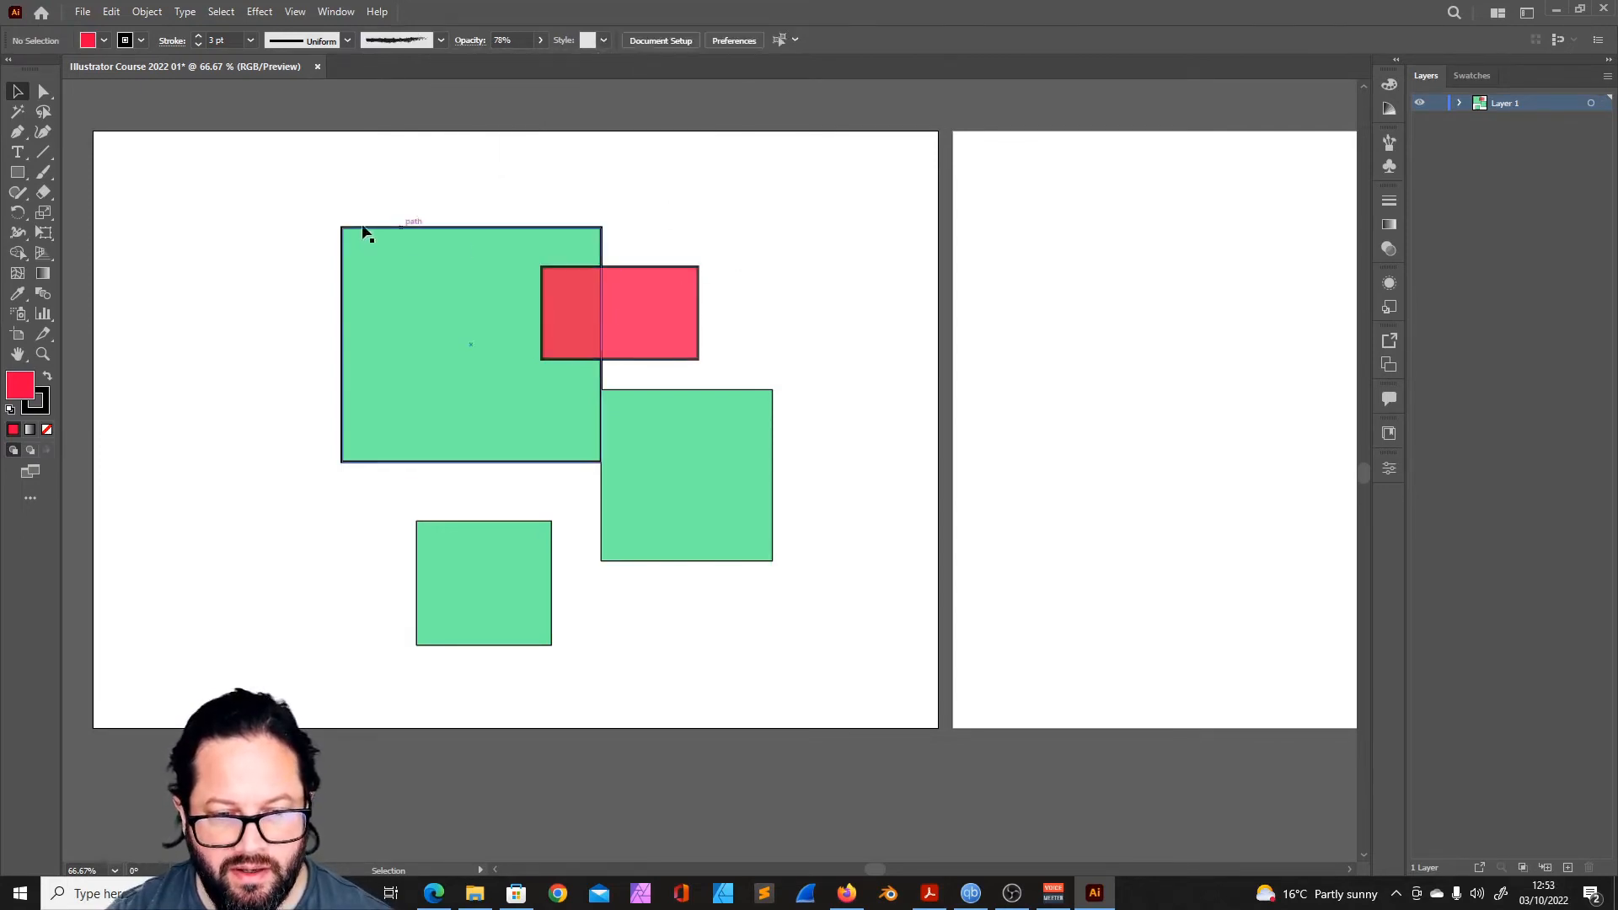
{"action": "key", "text": "ctrl+a"}
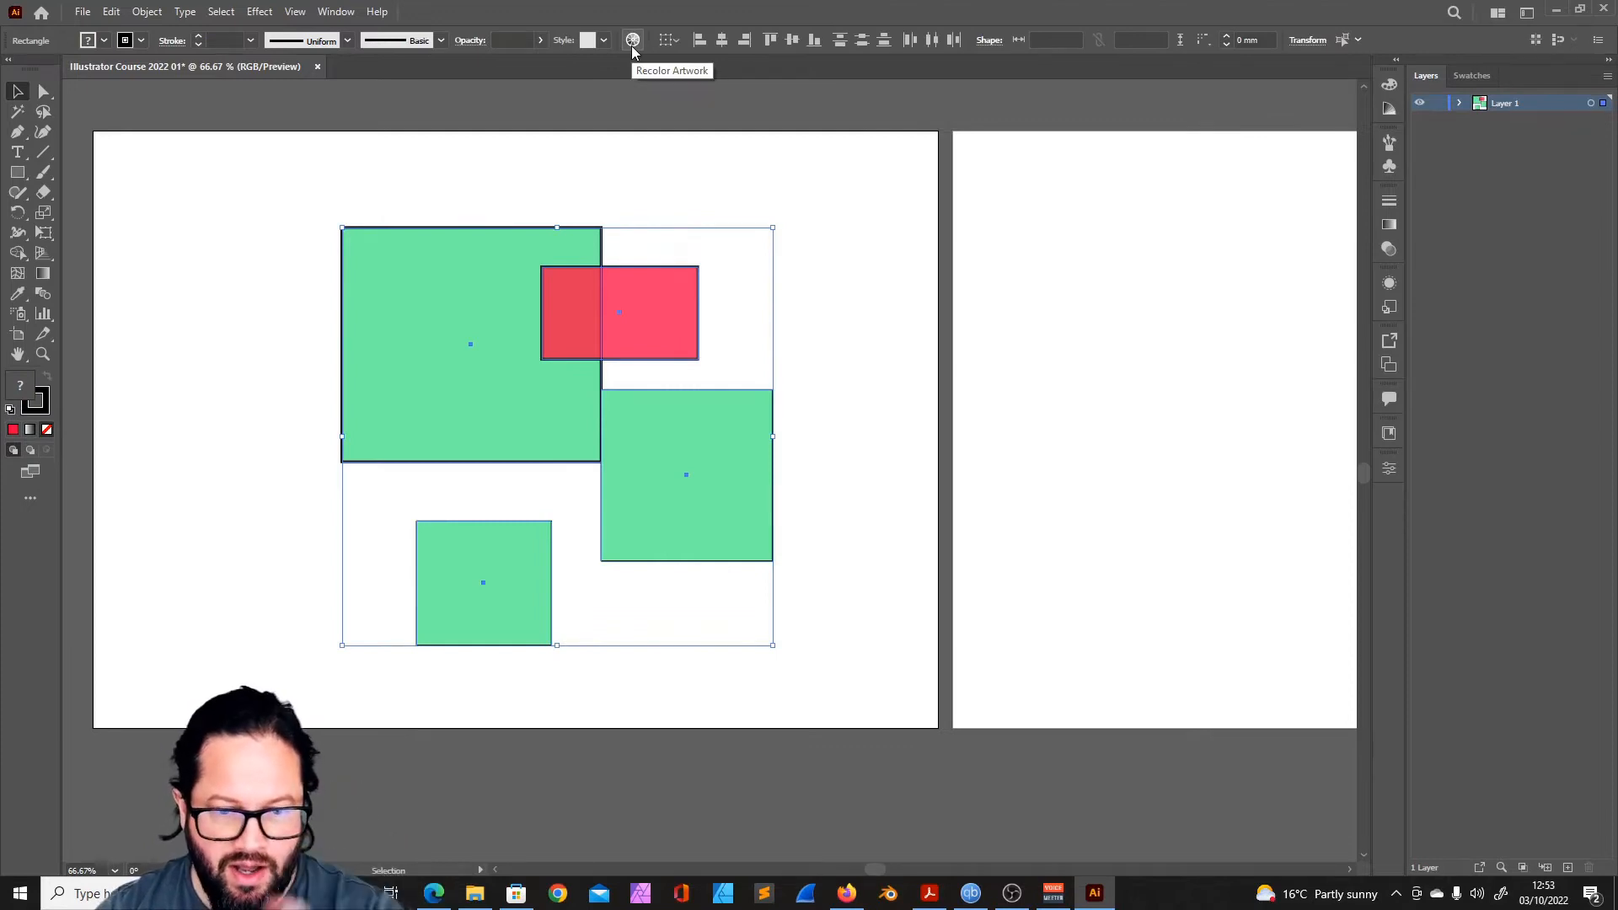
{"action": "key", "text": "ctrl+shift+a"}
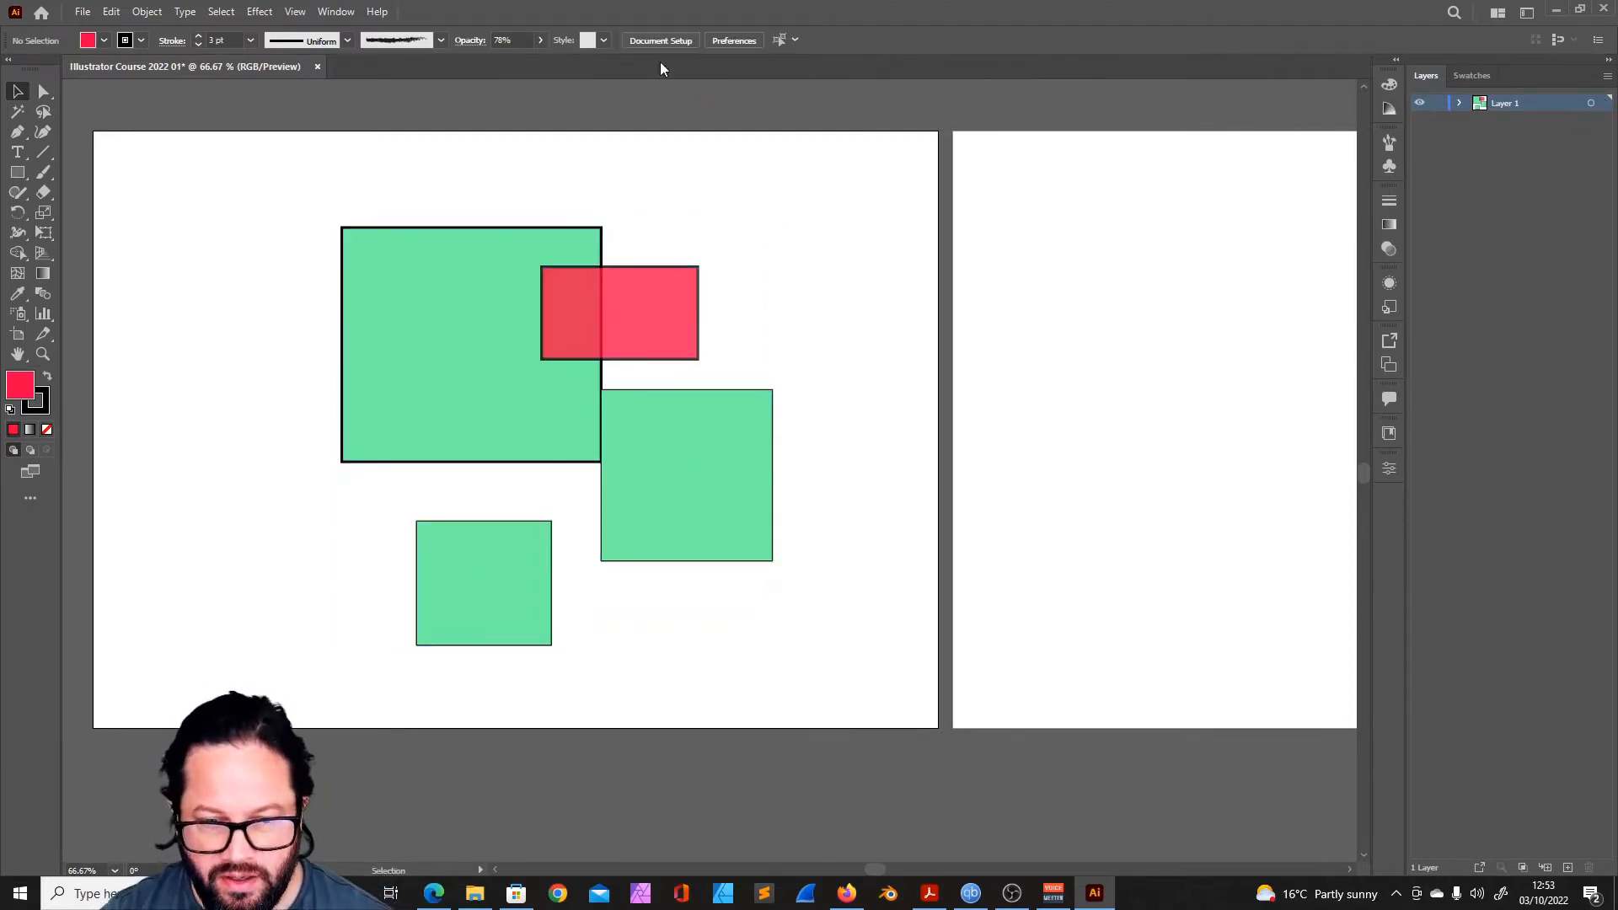
- Select the largest, red and rightmost green rectangles and align them by left edges, horizontal centres and top edges
{"action": "left_click", "coordinate": [431, 271]}
{"action": "left_click", "coordinate": [649, 302], "text": "shift"}
{"action": "left_click", "coordinate": [704, 478], "text": "shift"}
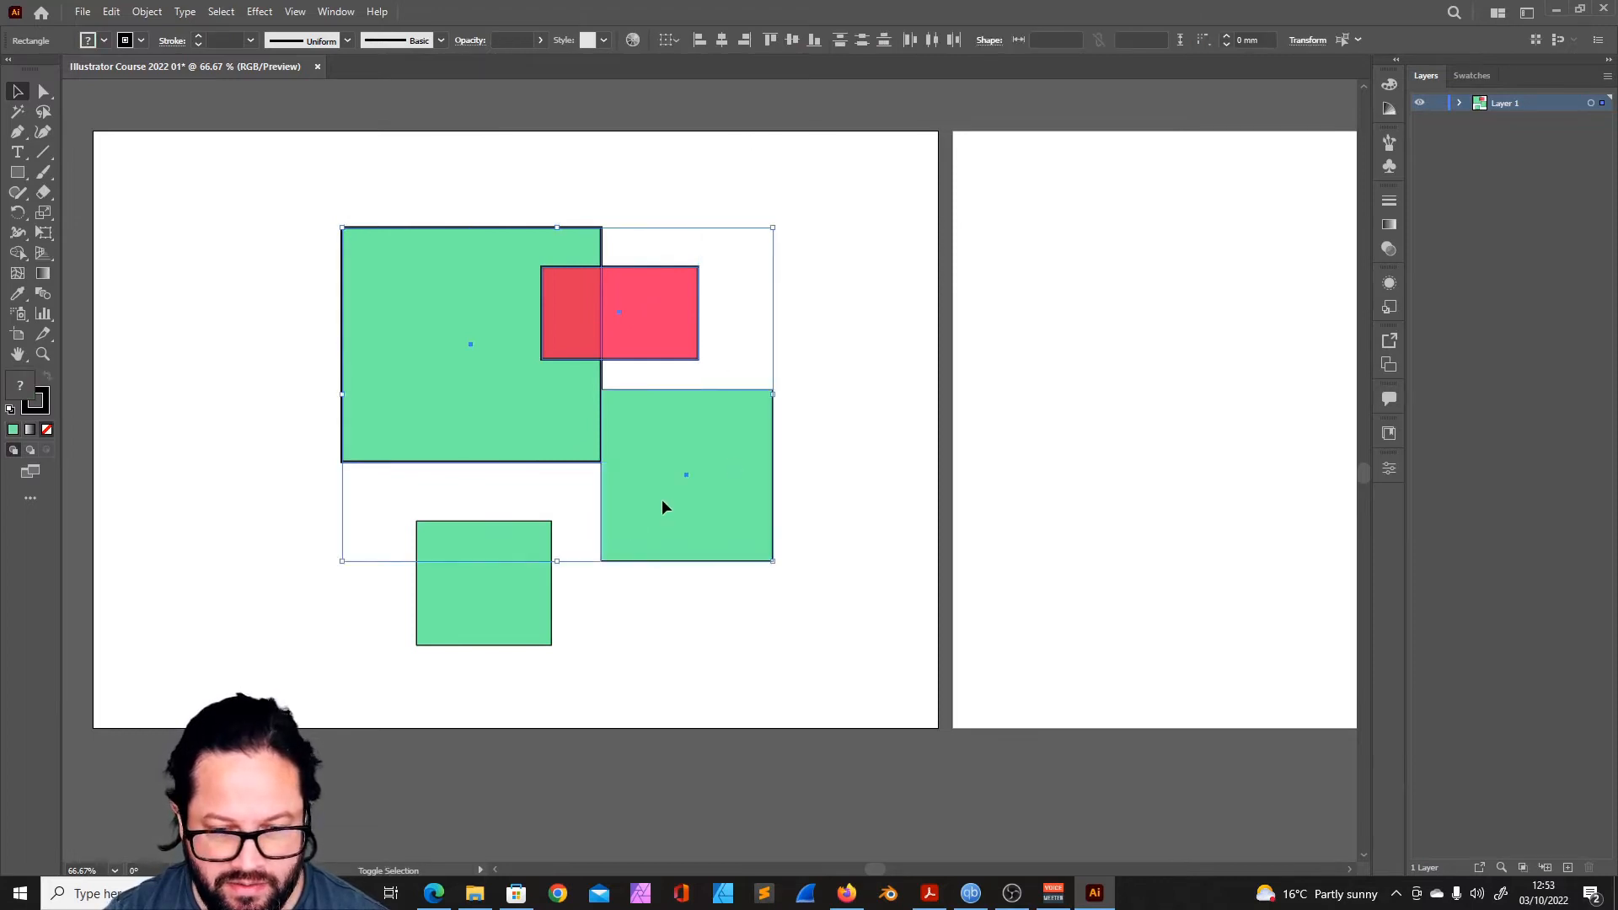
{"action": "left_click", "coordinate": [698, 40]}
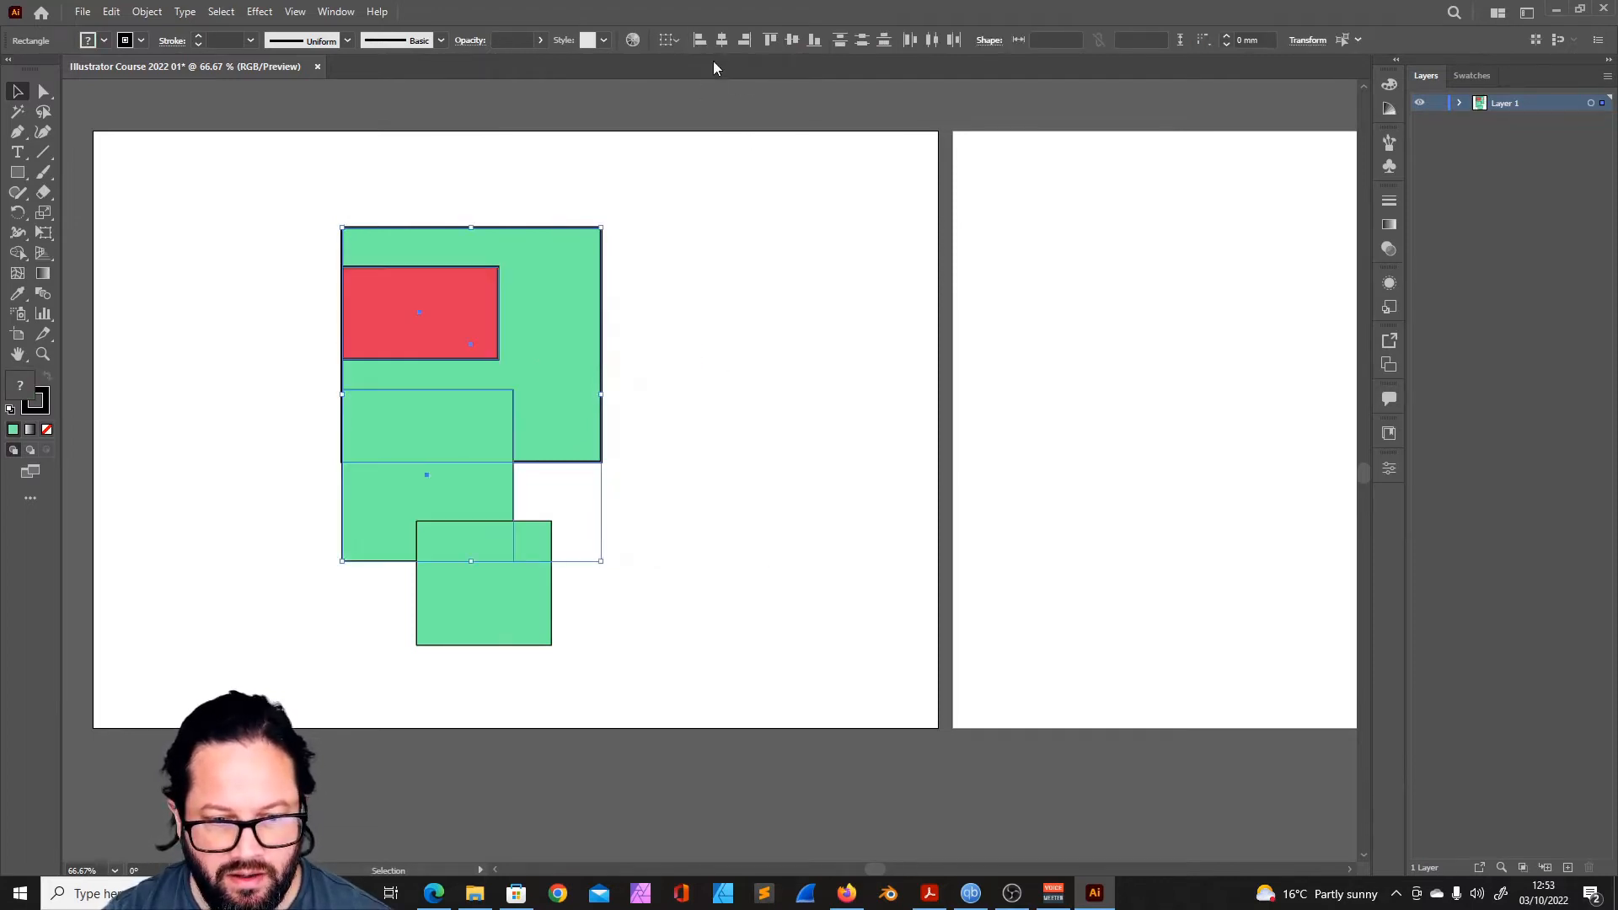
{"action": "left_click", "coordinate": [722, 41]}
{"action": "left_click", "coordinate": [770, 41]}
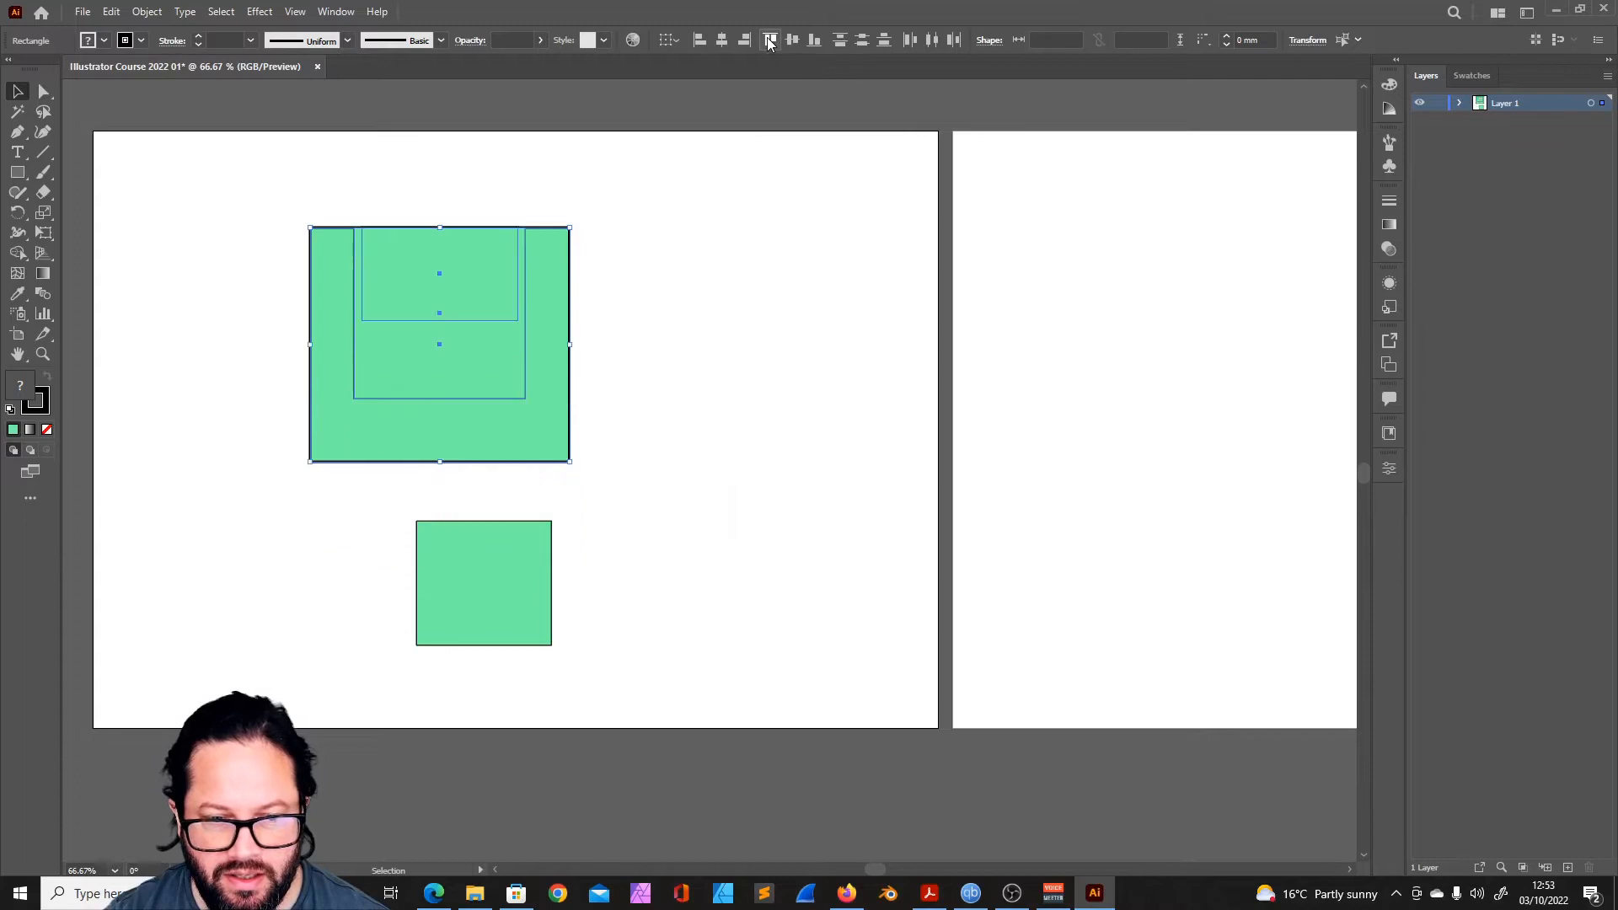
- Look at the available alignment references and undo the three alignments of the selected rectangles
{"action": "left_click", "coordinate": [669, 40]}
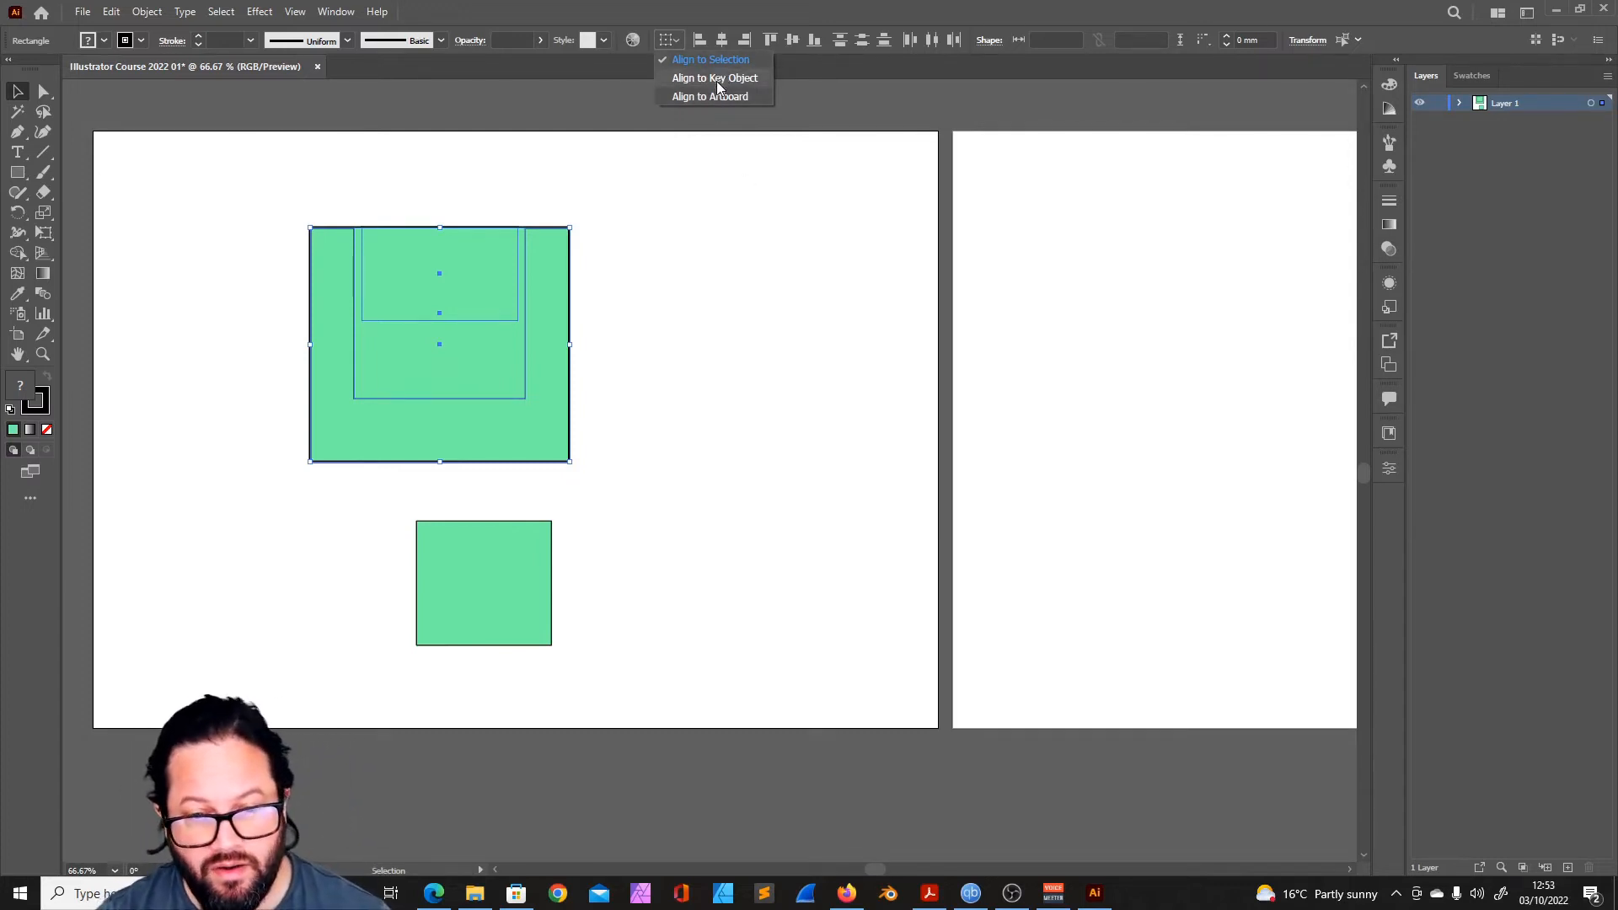
{"action": "left_click", "coordinate": [716, 245]}
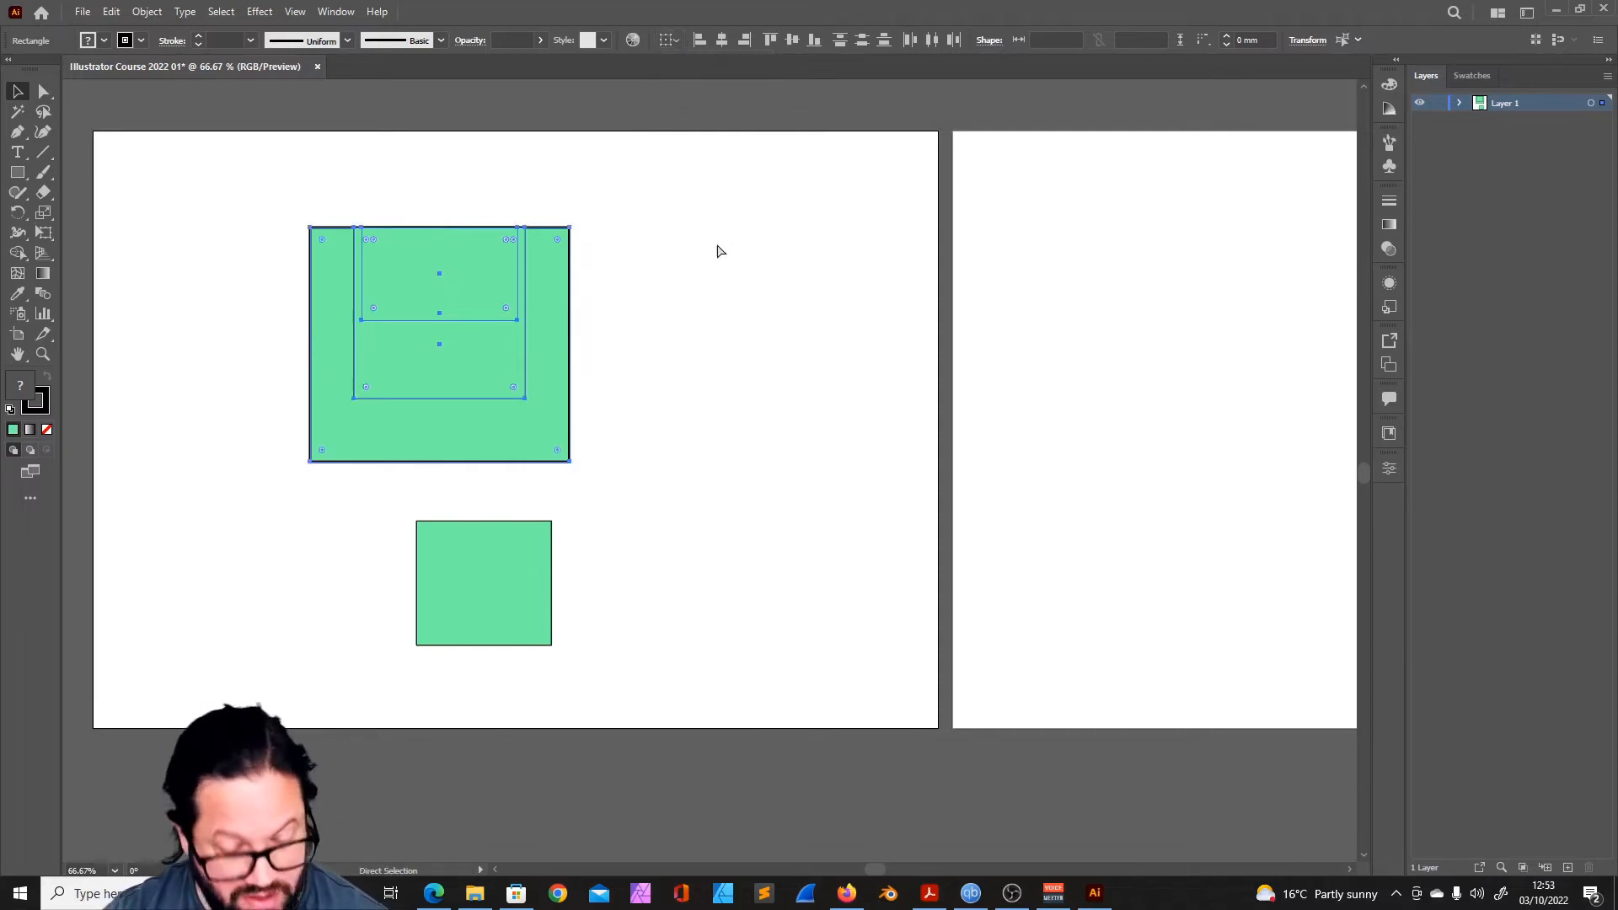
{"action": "key", "text": "ctrl+z"}
{"action": "key", "text": "ctrl+z"}
{"action": "key", "text": "ctrl+z"}
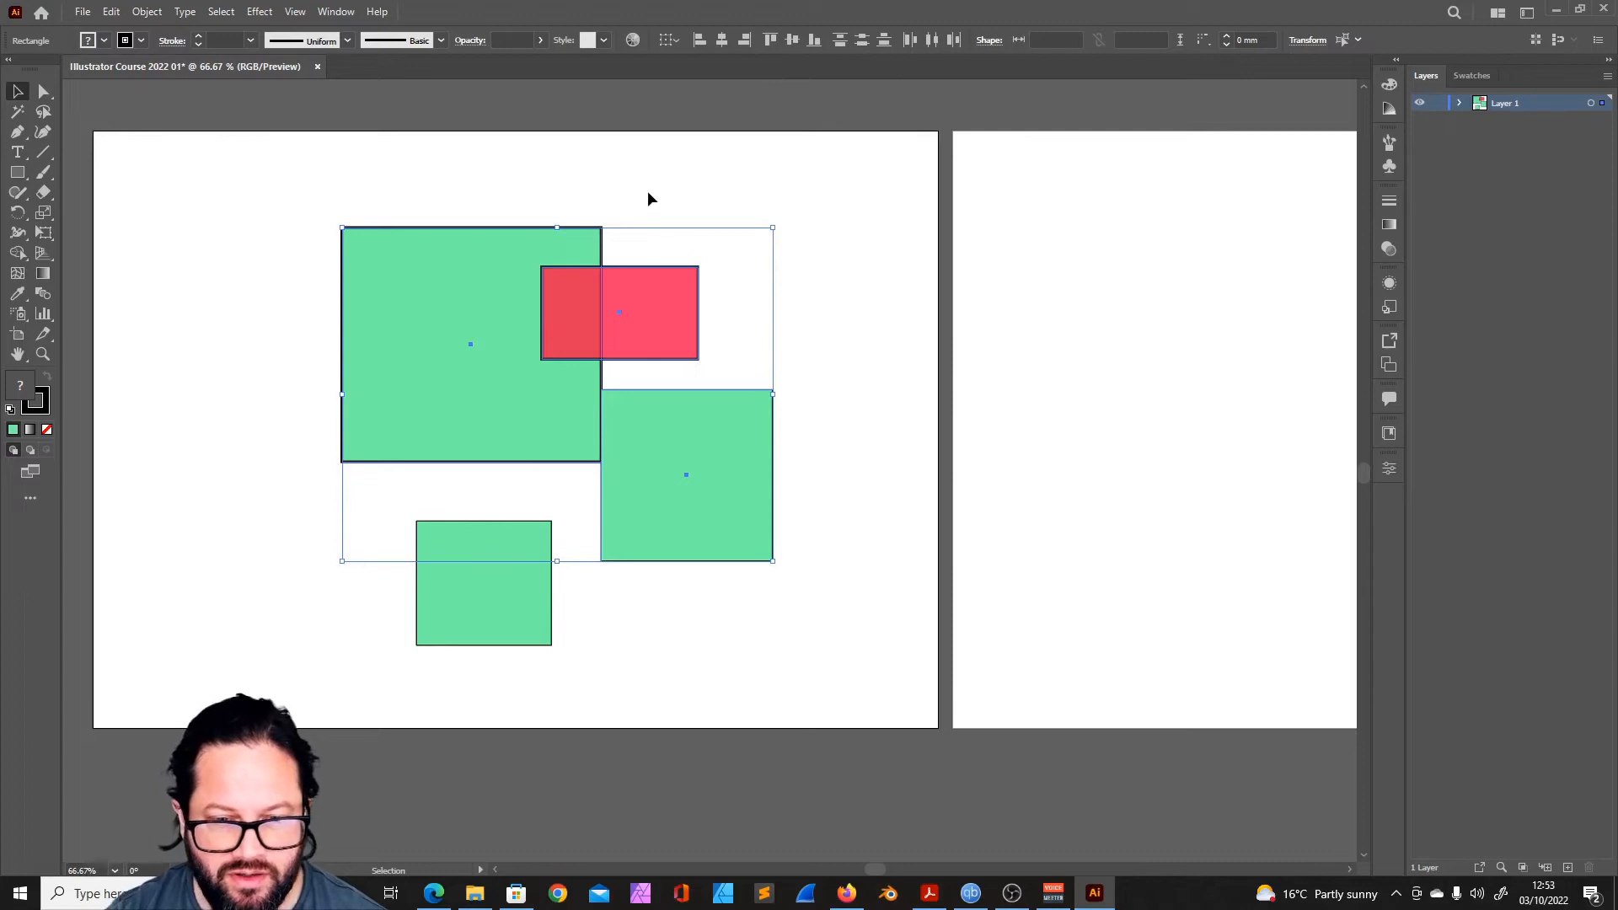
- Spread the largest, red and rightmost green rectangles into a loose row and select all three
{"action": "left_click", "coordinate": [469, 270]}
{"action": "left_click_drag", "start_coordinate": [467, 262], "coordinate": [305, 278]}
{"action": "left_click_drag", "start_coordinate": [583, 293], "coordinate": [524, 304]}
{"action": "left_click_drag", "start_coordinate": [653, 447], "coordinate": [747, 315]}
{"action": "left_click_drag", "start_coordinate": [747, 211], "coordinate": [328, 396]}
- Distribute the three rectangles horizontally by left edges and then by right edges, and clear the selection
{"action": "left_click", "coordinate": [910, 40]}
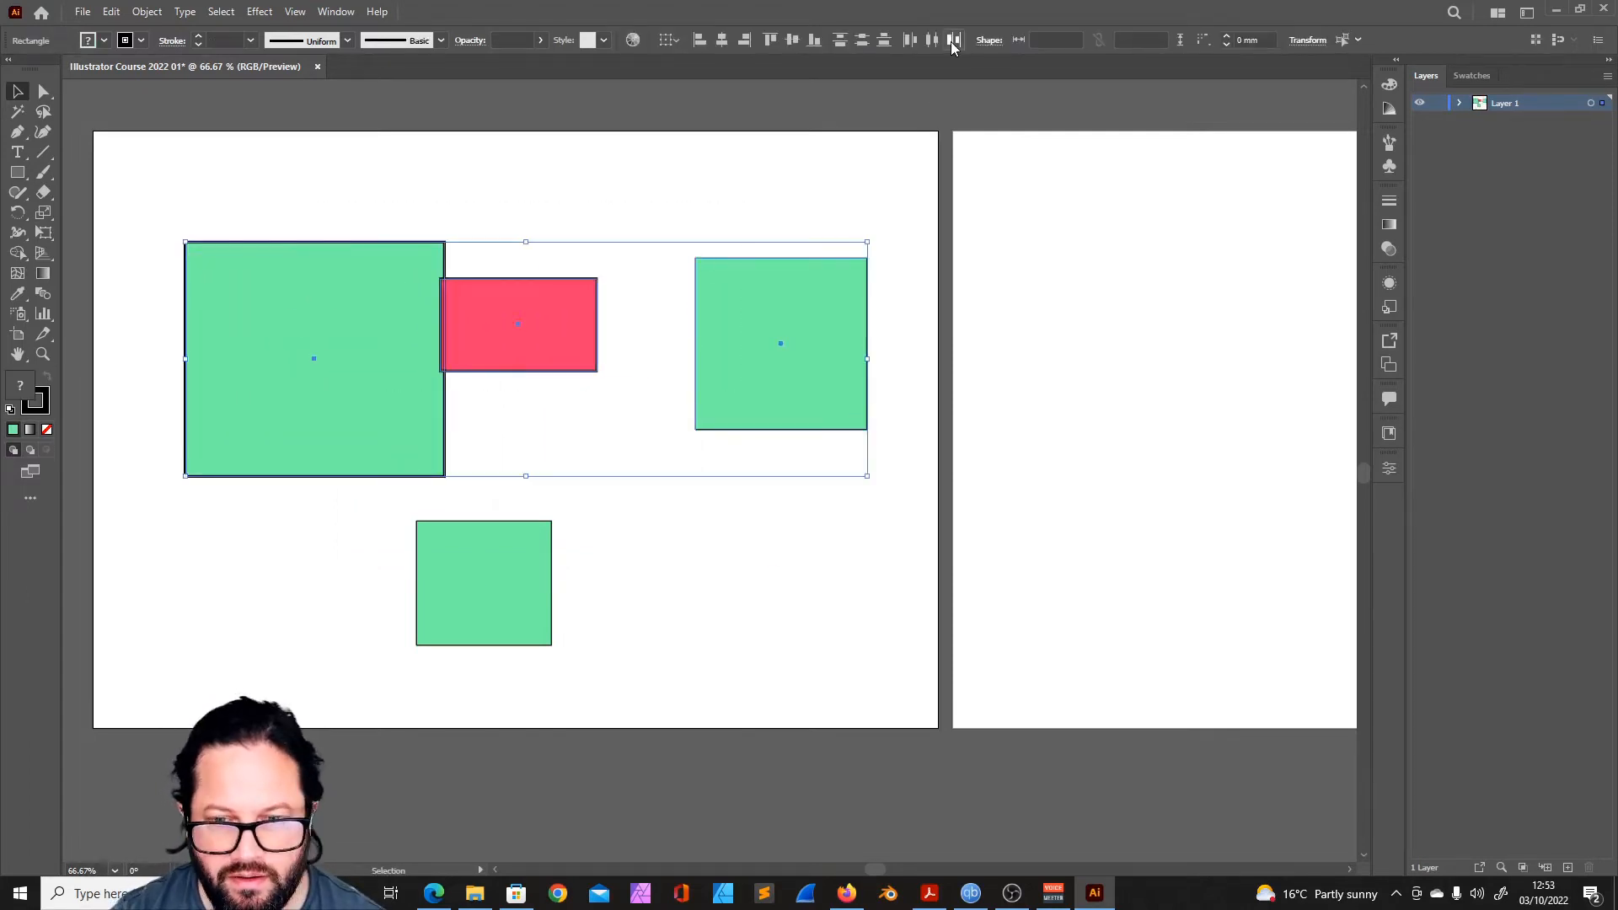
{"action": "left_click", "coordinate": [953, 40]}
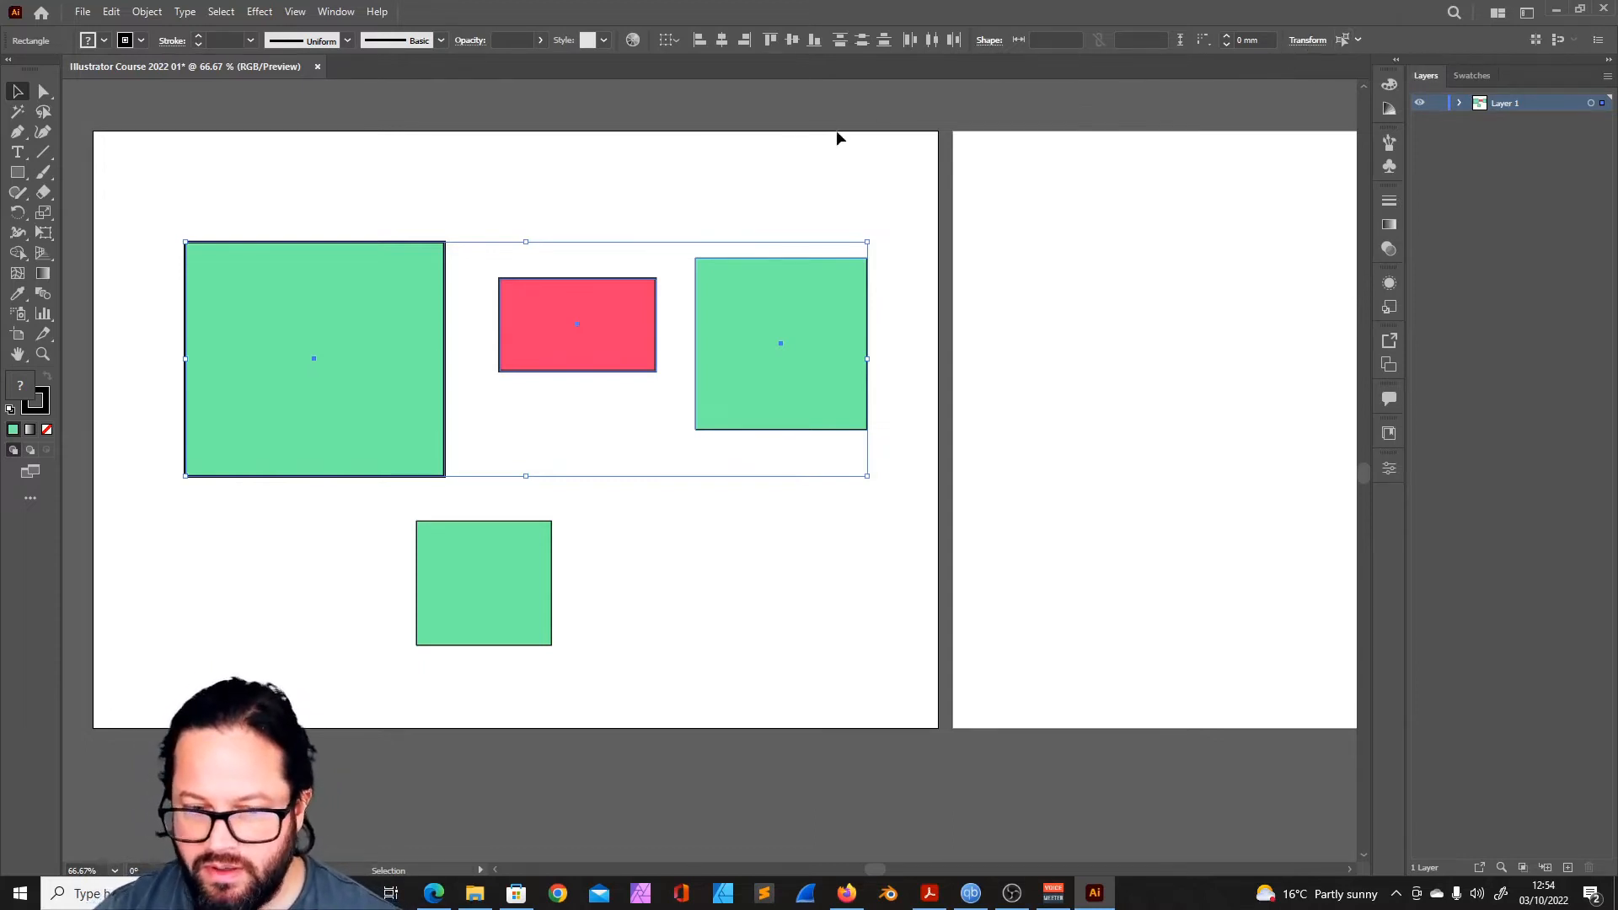
{"action": "left_click", "coordinate": [665, 170]}
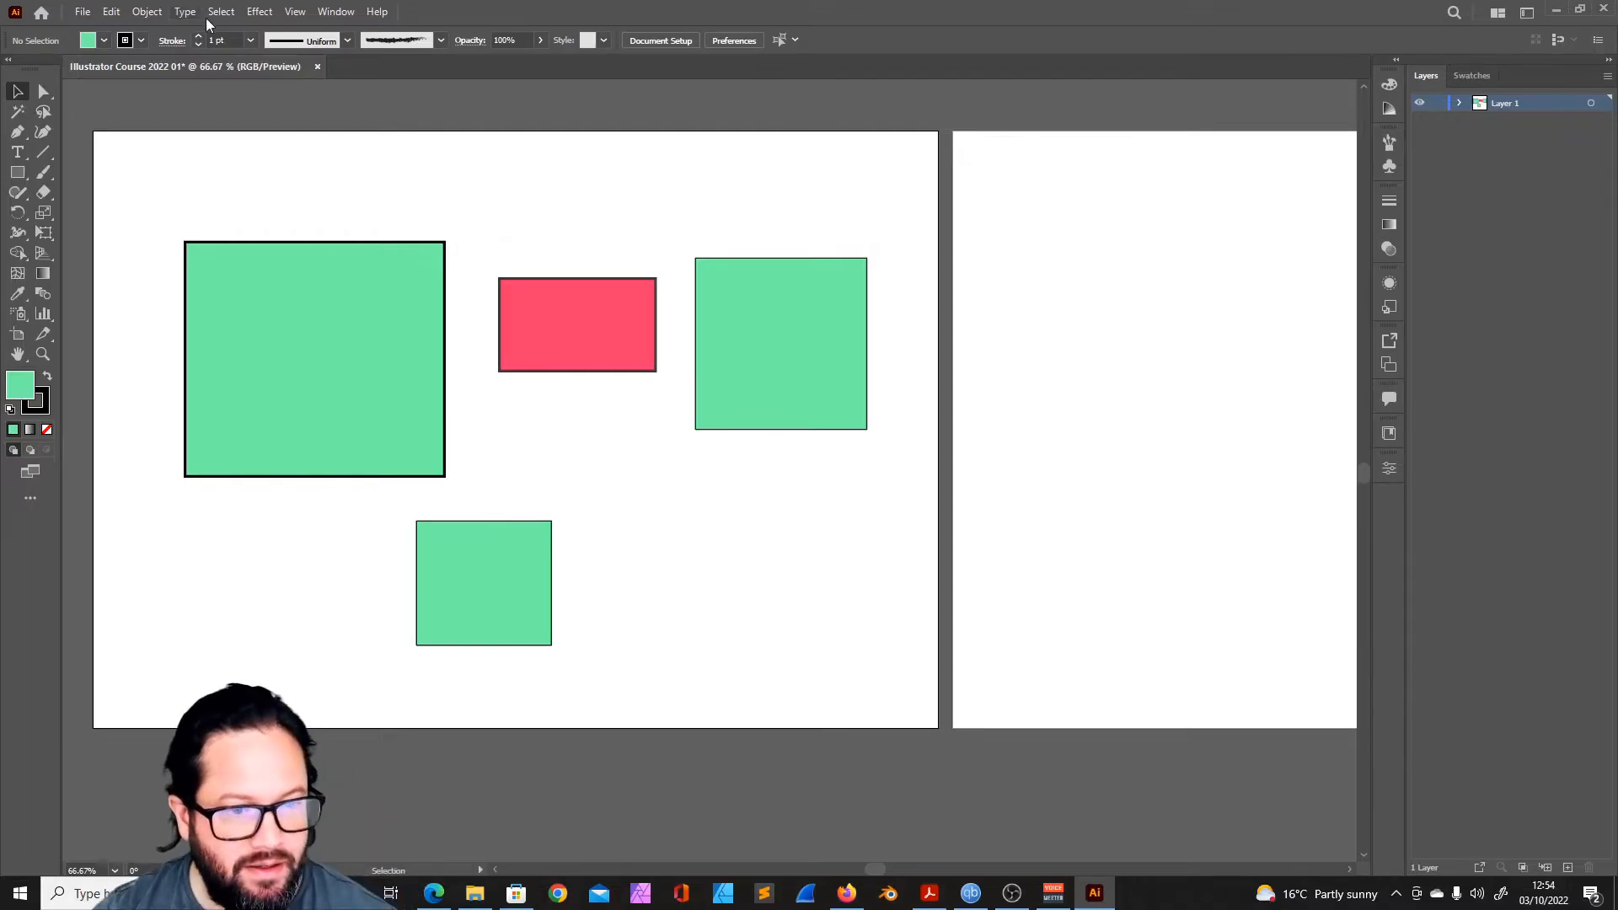
- Select the small lower green rectangle, then use the Magic Wand to select every rectangle with the same green fill
{"action": "left_click", "coordinate": [219, 12]}
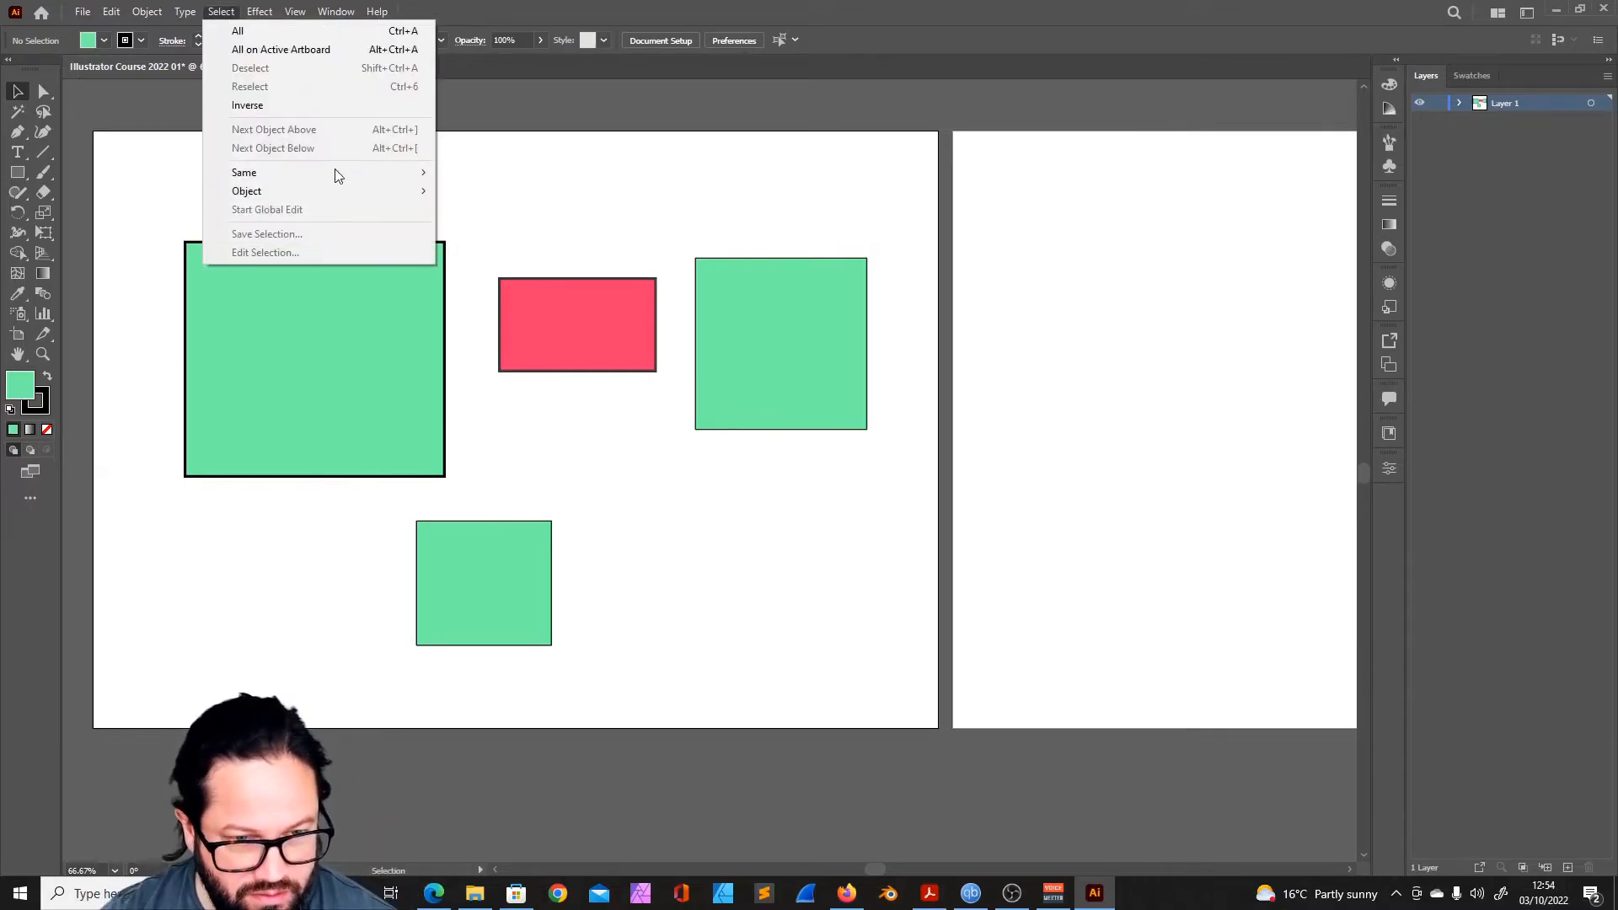
{"action": "left_click", "coordinate": [674, 217]}
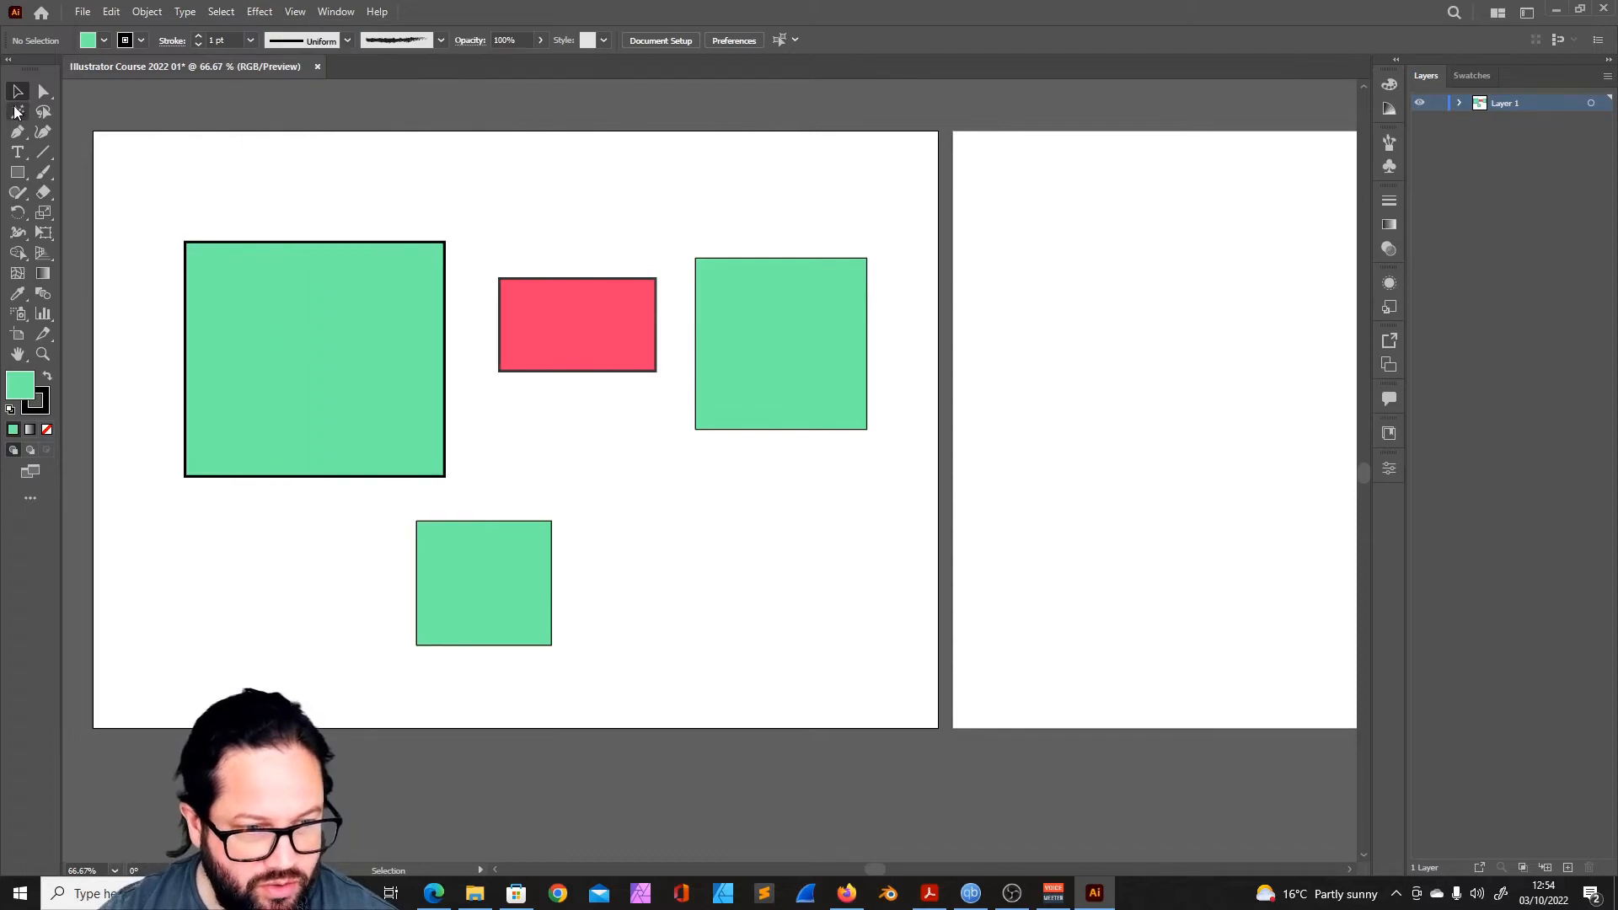
{"action": "left_click", "coordinate": [533, 544]}
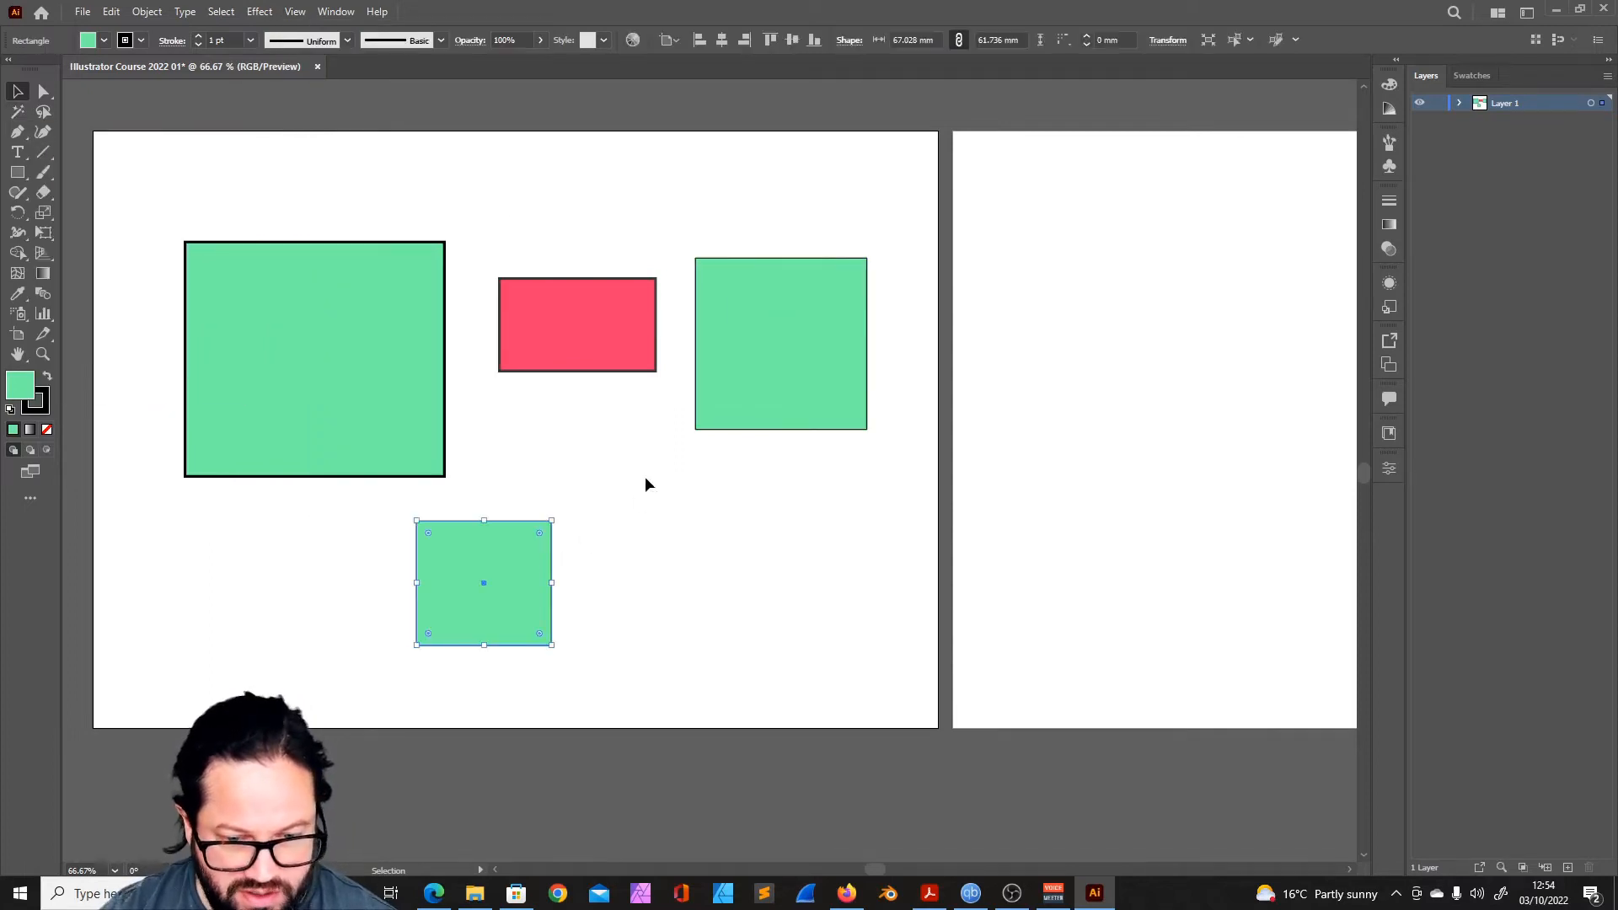
{"action": "key", "text": "y"}
{"action": "left_click", "coordinate": [748, 373]}
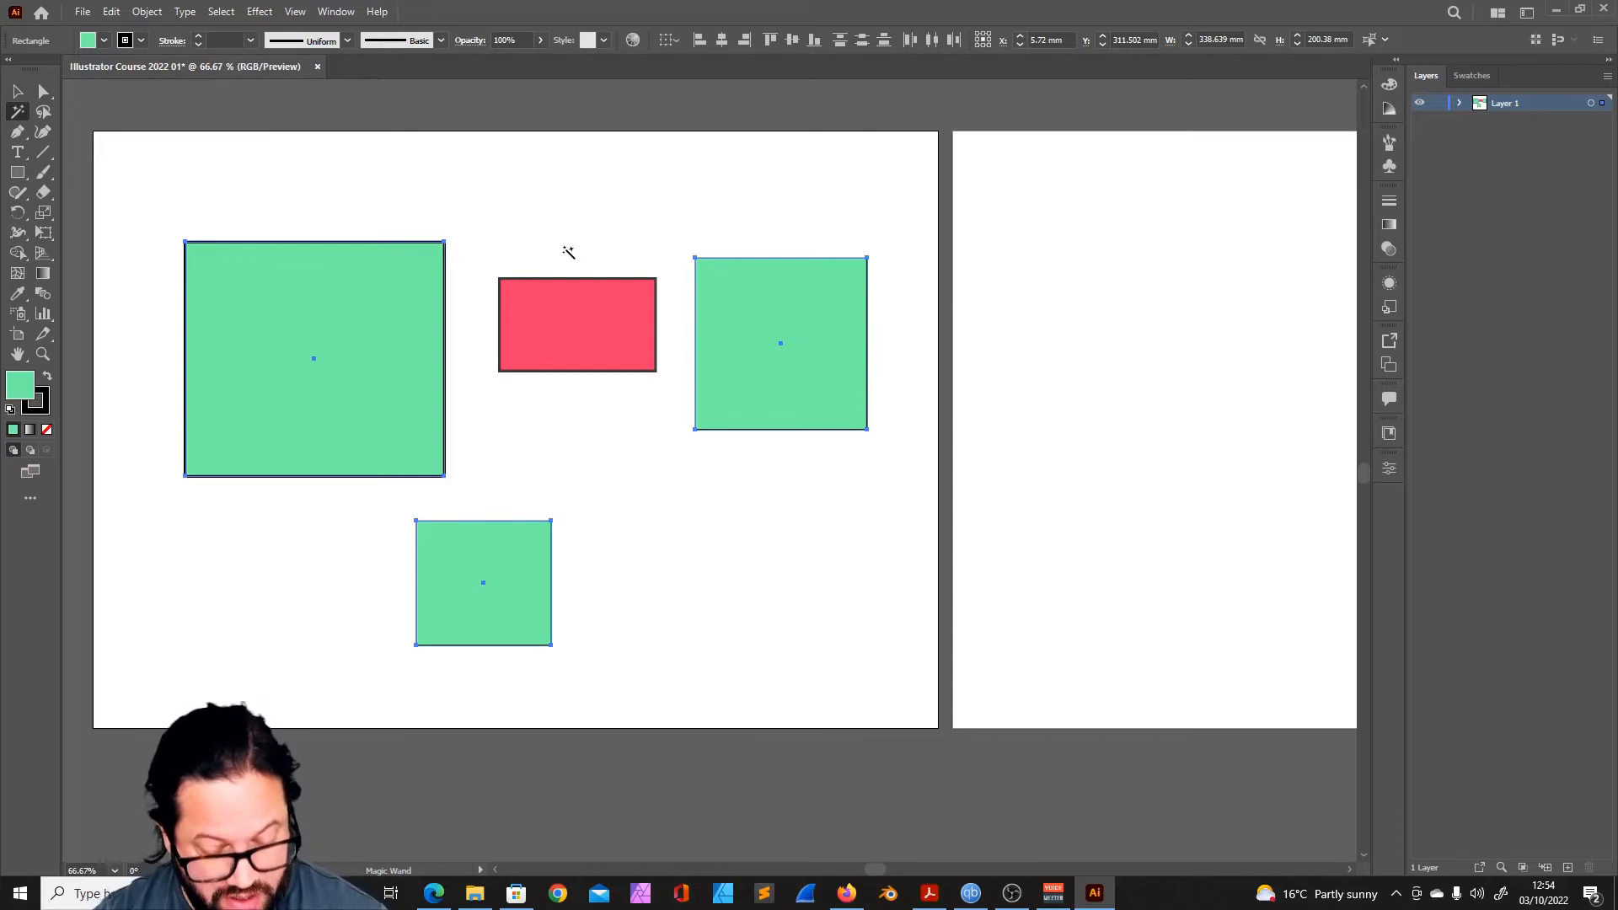
- Use the Magic Wand on the red rectangle and on the green ones again, then clear the selection with the Selection tool
{"action": "left_click", "coordinate": [569, 332]}
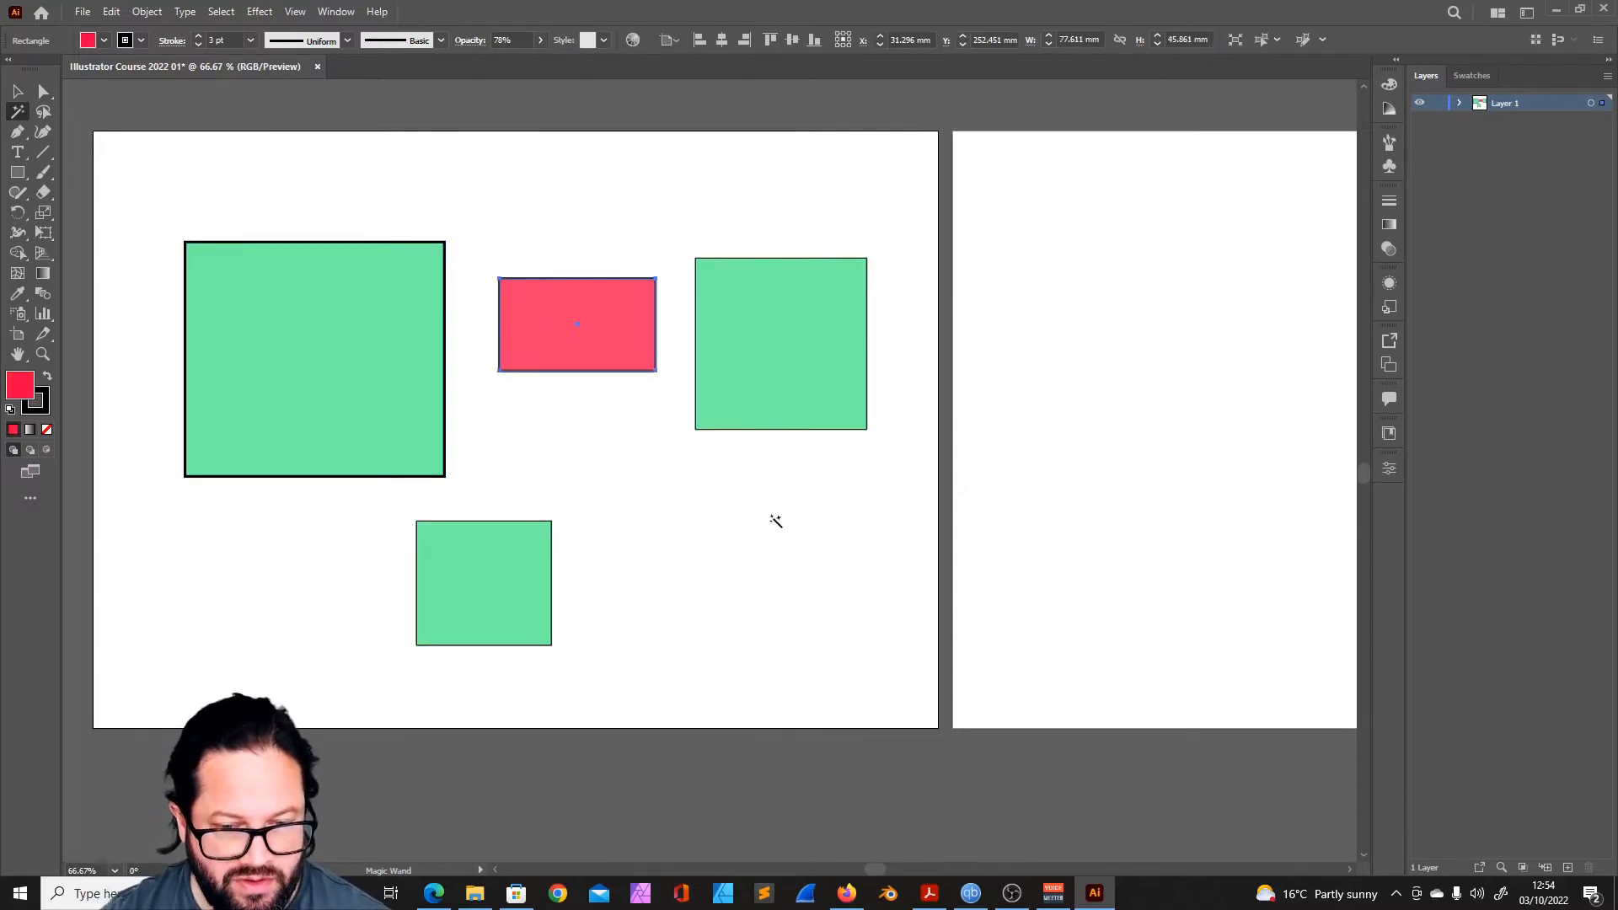
{"action": "left_click", "coordinate": [792, 349]}
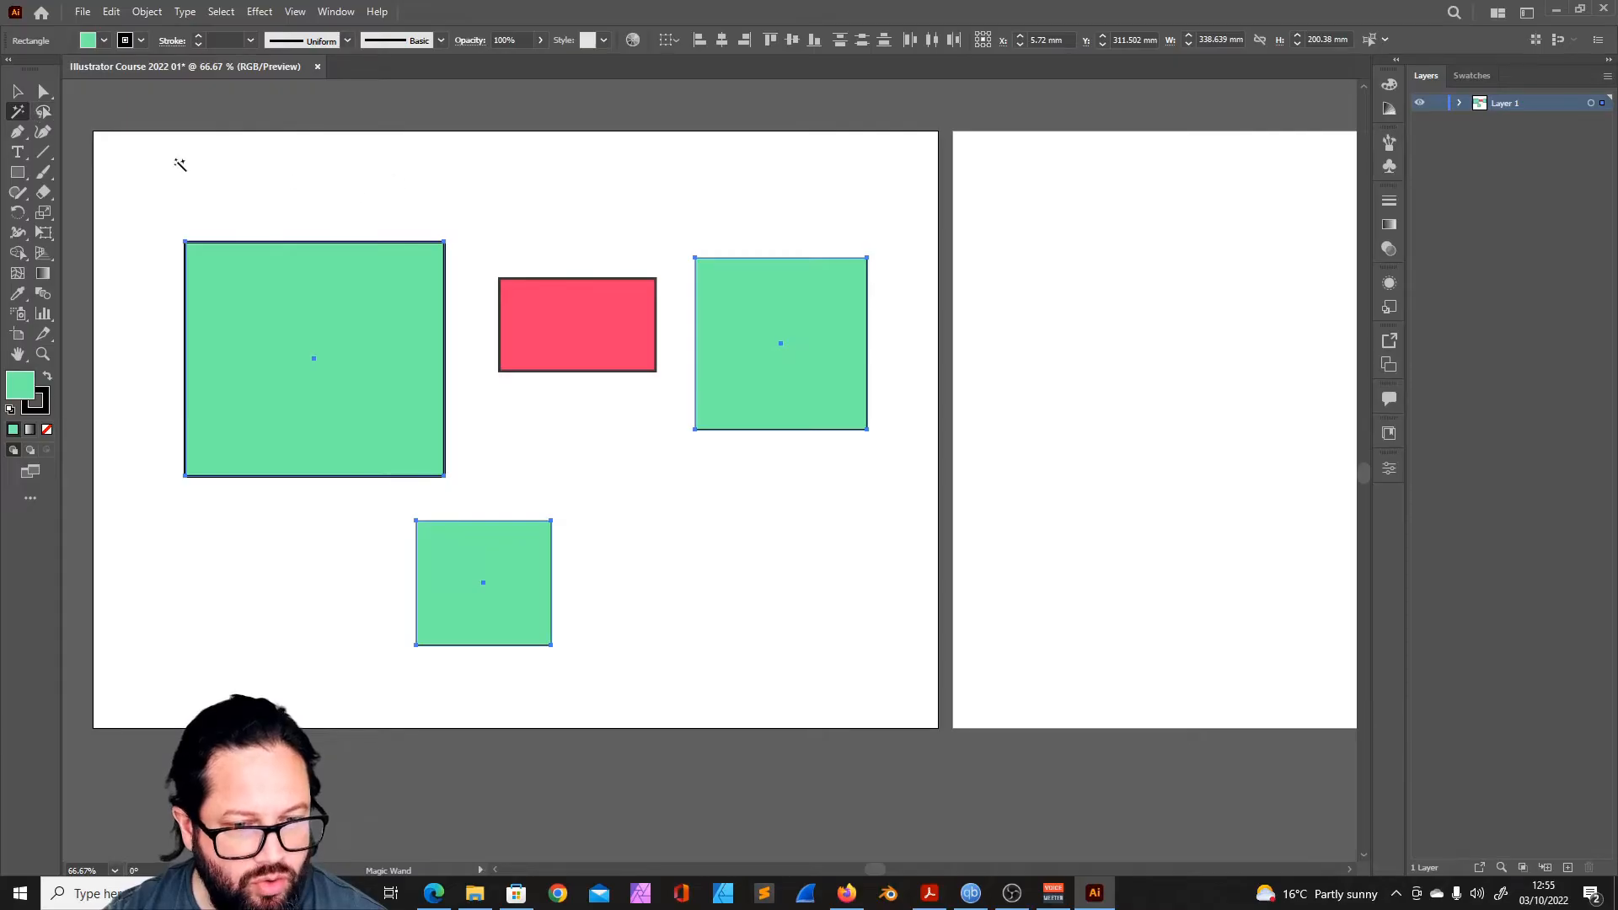
{"action": "left_click", "coordinate": [18, 91]}
{"action": "left_click", "coordinate": [298, 145]}
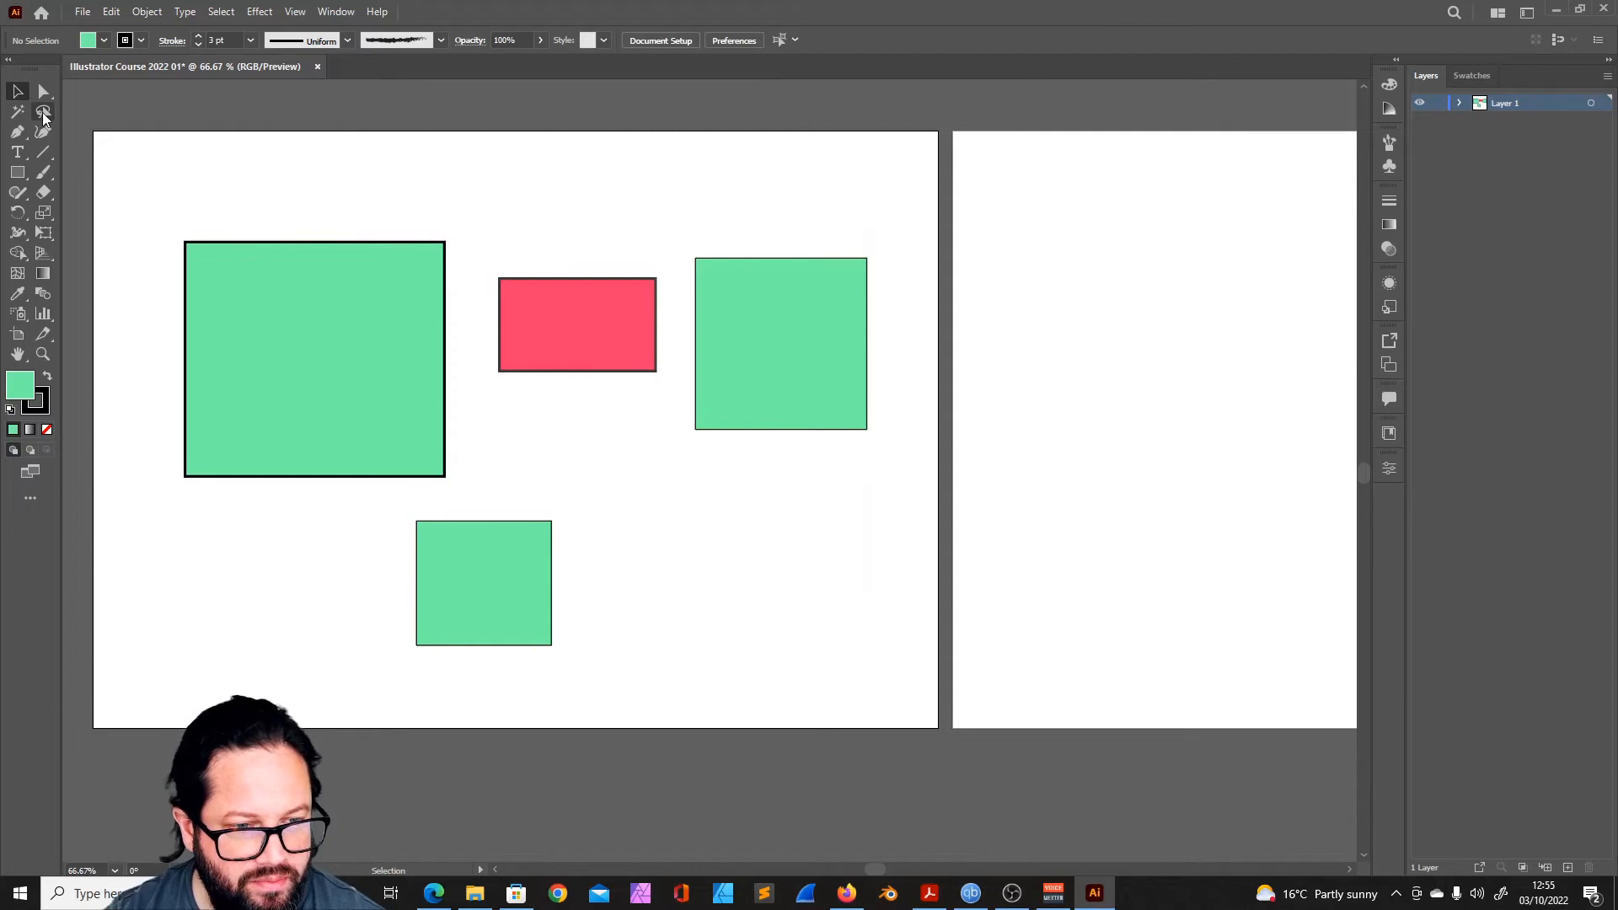
- Draw a freehand Lasso selection starting above the largest rectangle, and clear it with the Direct Selection tool
{"action": "left_click", "coordinate": [43, 116]}
{"action": "mouse_move", "coordinate": [377, 196]}
{"action": "left_mouse_down"}
{"action": "mouse_move", "coordinate": [164, 264]}
{"action": "mouse_move", "coordinate": [218, 478]}
{"action": "mouse_move", "coordinate": [376, 196]}
{"action": "left_mouse_up"}
{"action": "key", "text": "a"}
{"action": "left_click", "coordinate": [567, 234]}
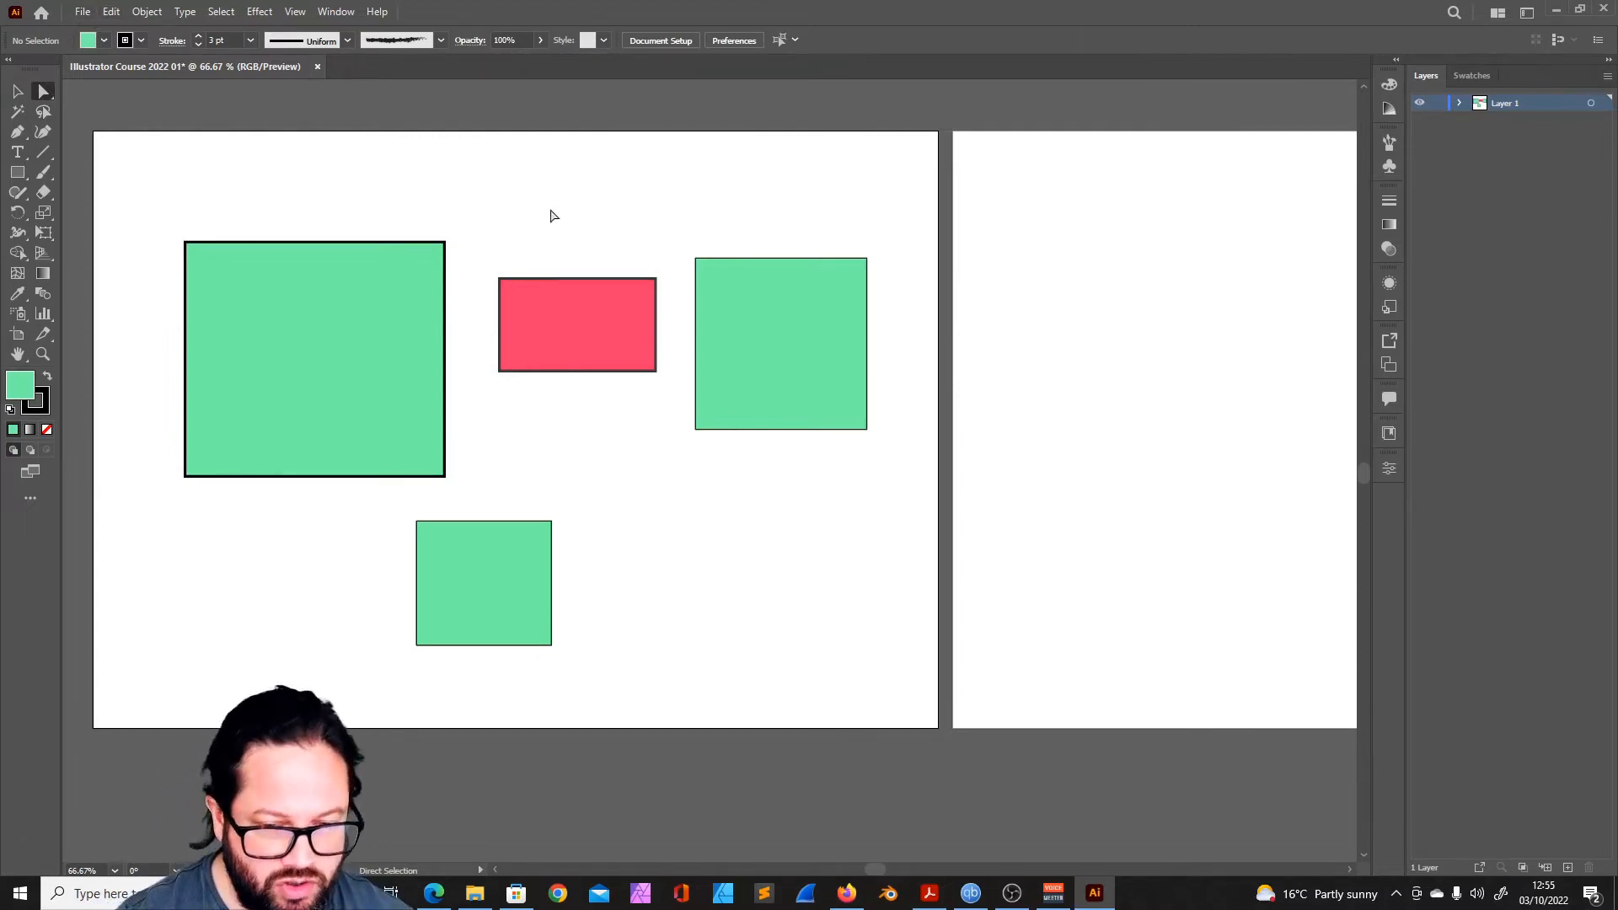
- Practise selecting all four rectangles by marquee and with the Select All command, clearing the selection each time
{"action": "left_click", "coordinate": [220, 11]}
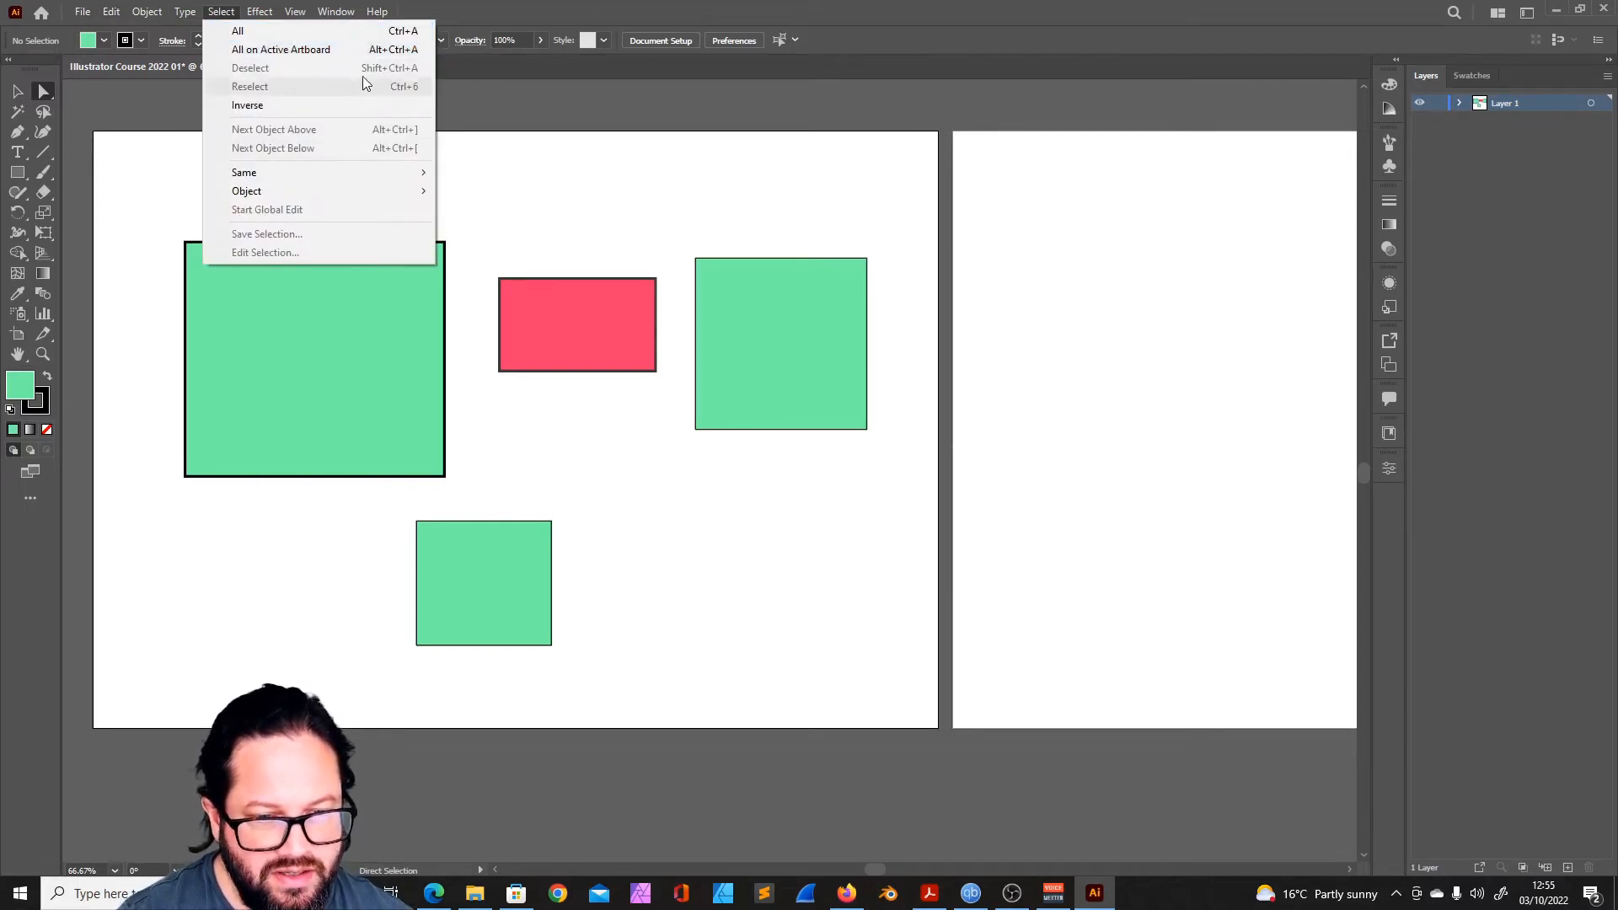
{"action": "left_click", "coordinate": [723, 216]}
{"action": "left_click_drag", "start_coordinate": [150, 207], "coordinate": [897, 674]}
{"action": "left_click_drag", "start_coordinate": [295, 169], "coordinate": [918, 470]}
{"action": "key", "text": "ctrl+a"}
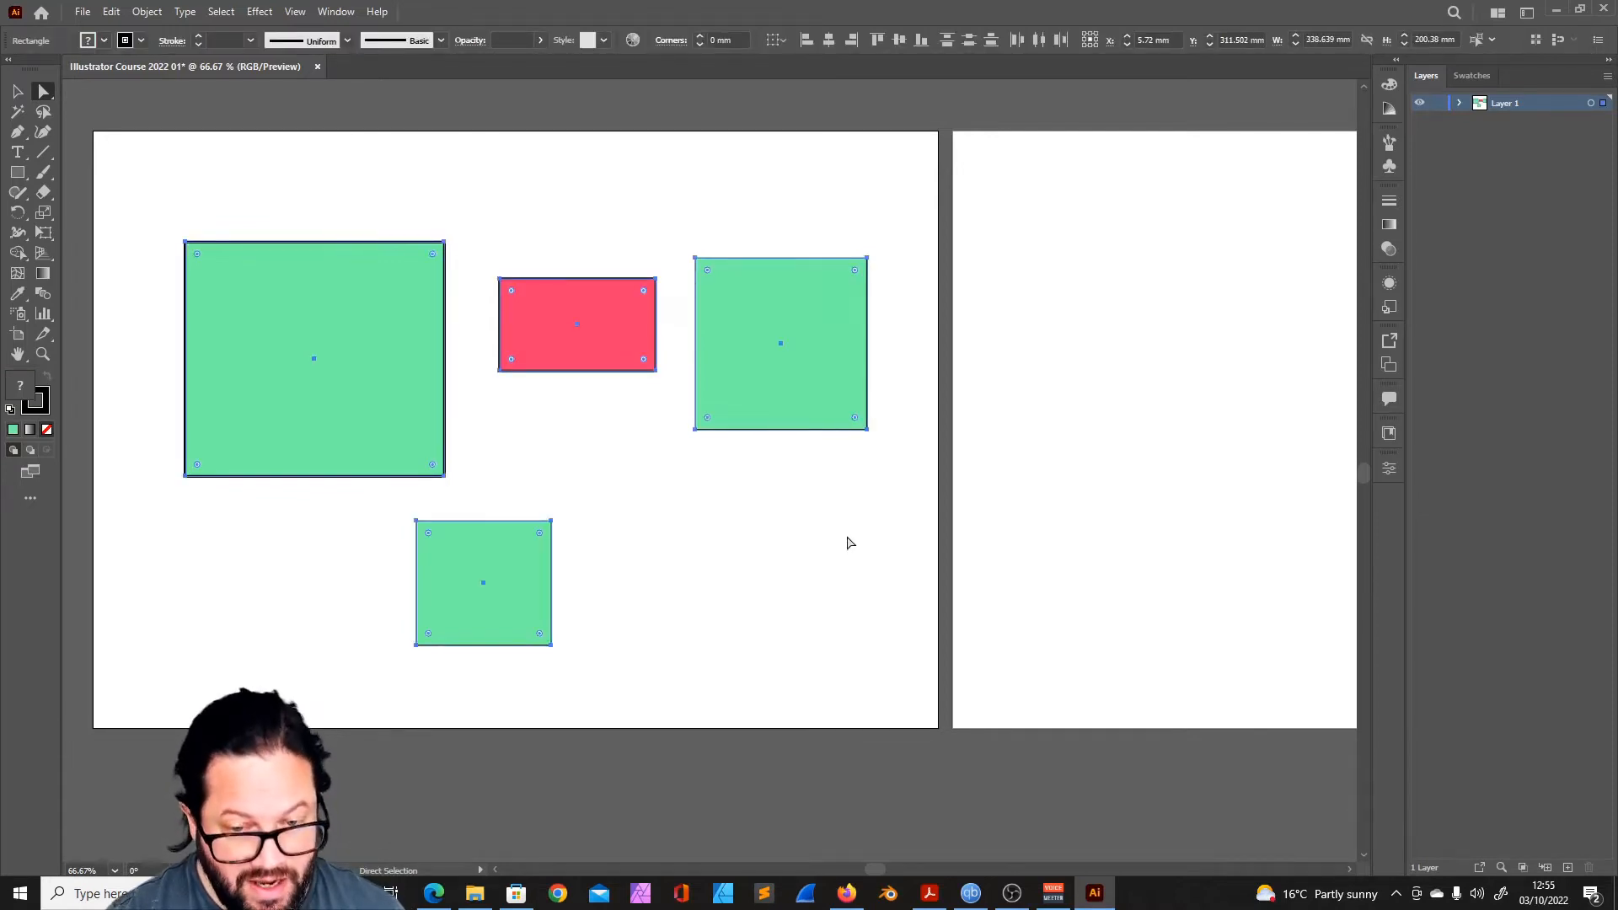
{"action": "left_click", "coordinate": [849, 543]}
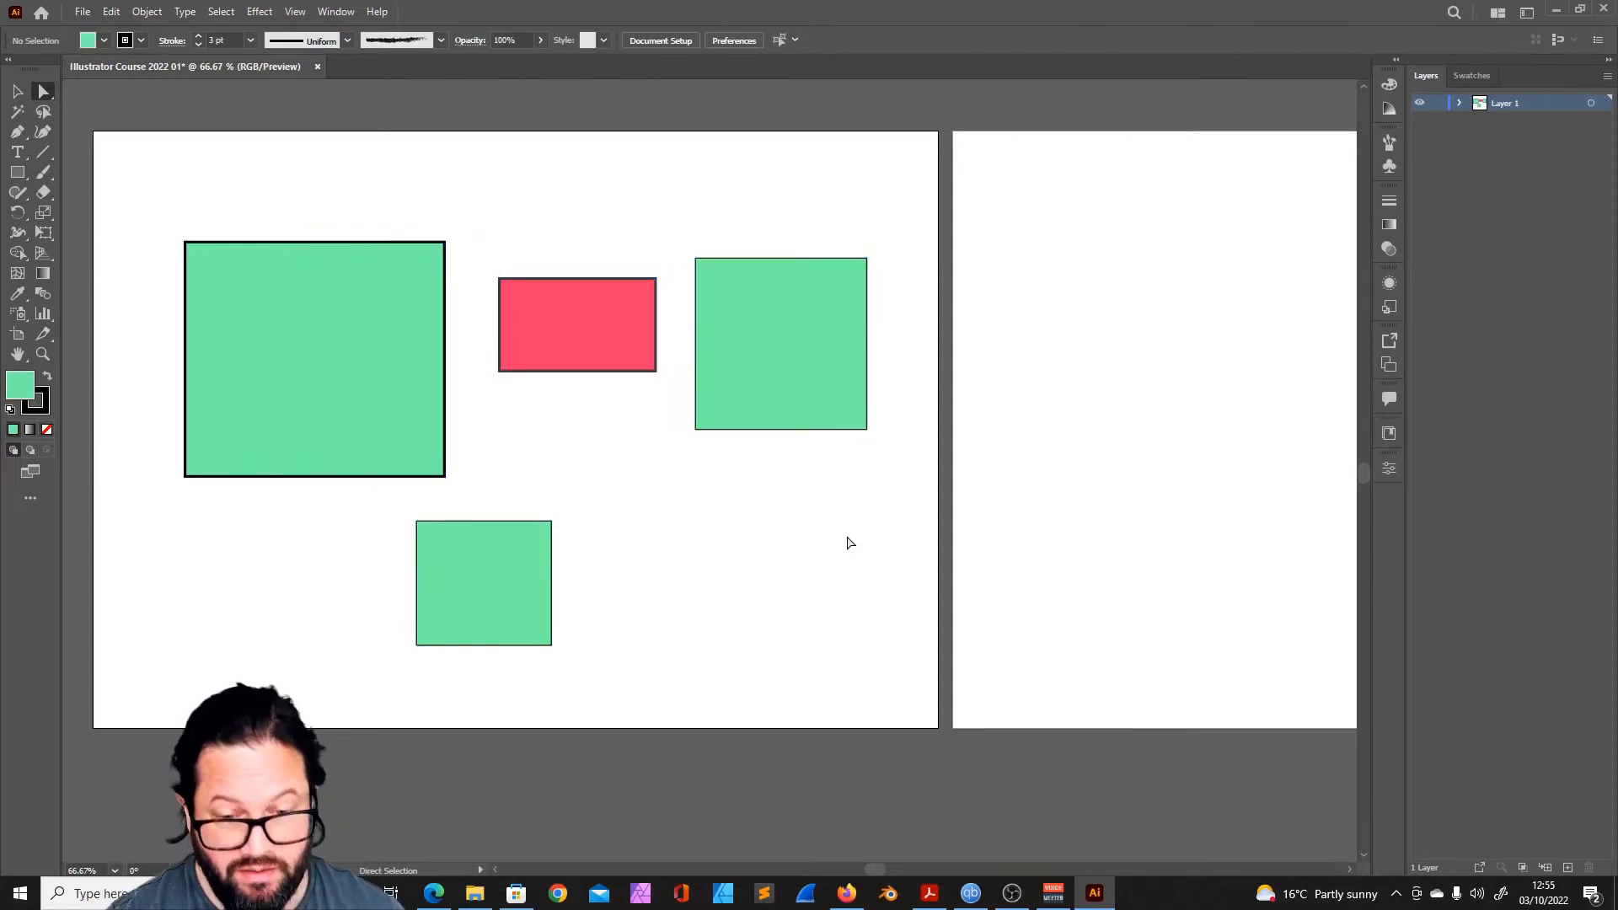
{"action": "left_click_drag", "start_coordinate": [150, 210], "coordinate": [907, 683]}
{"action": "key", "text": "ctrl+shift+a"}
- Move the largest rectangle slightly left, try reshaping its upper-right corner with Direct Selection, and undo the reshaping
{"action": "left_click", "coordinate": [358, 328]}
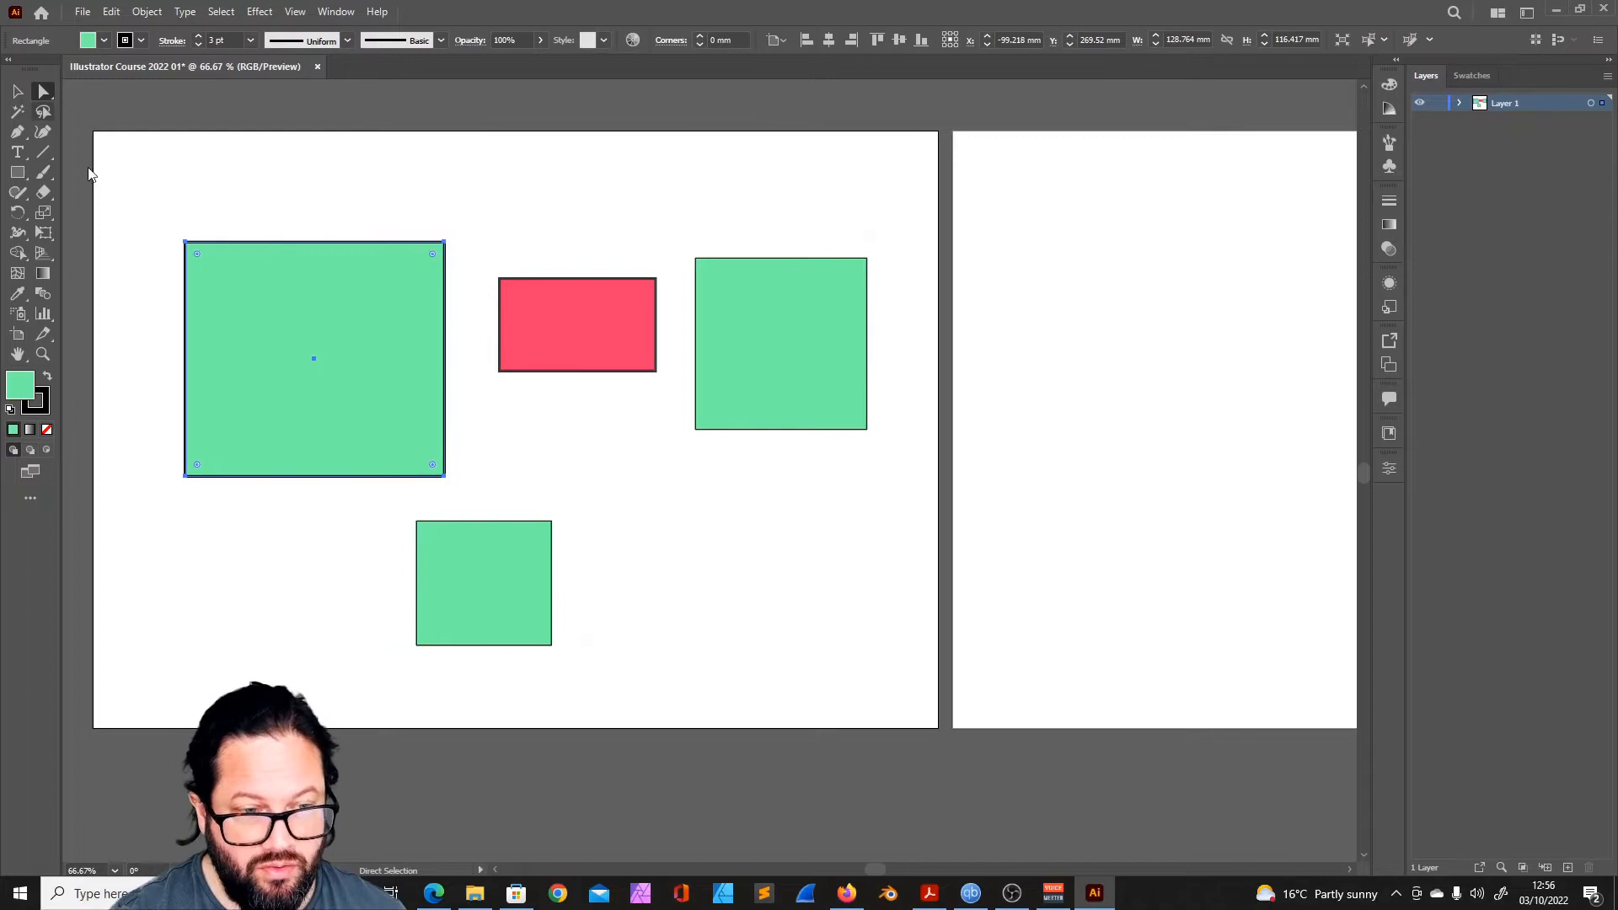
{"action": "left_click_drag", "start_coordinate": [444, 243], "coordinate": [427, 272]}
{"action": "left_click", "coordinate": [182, 294]}
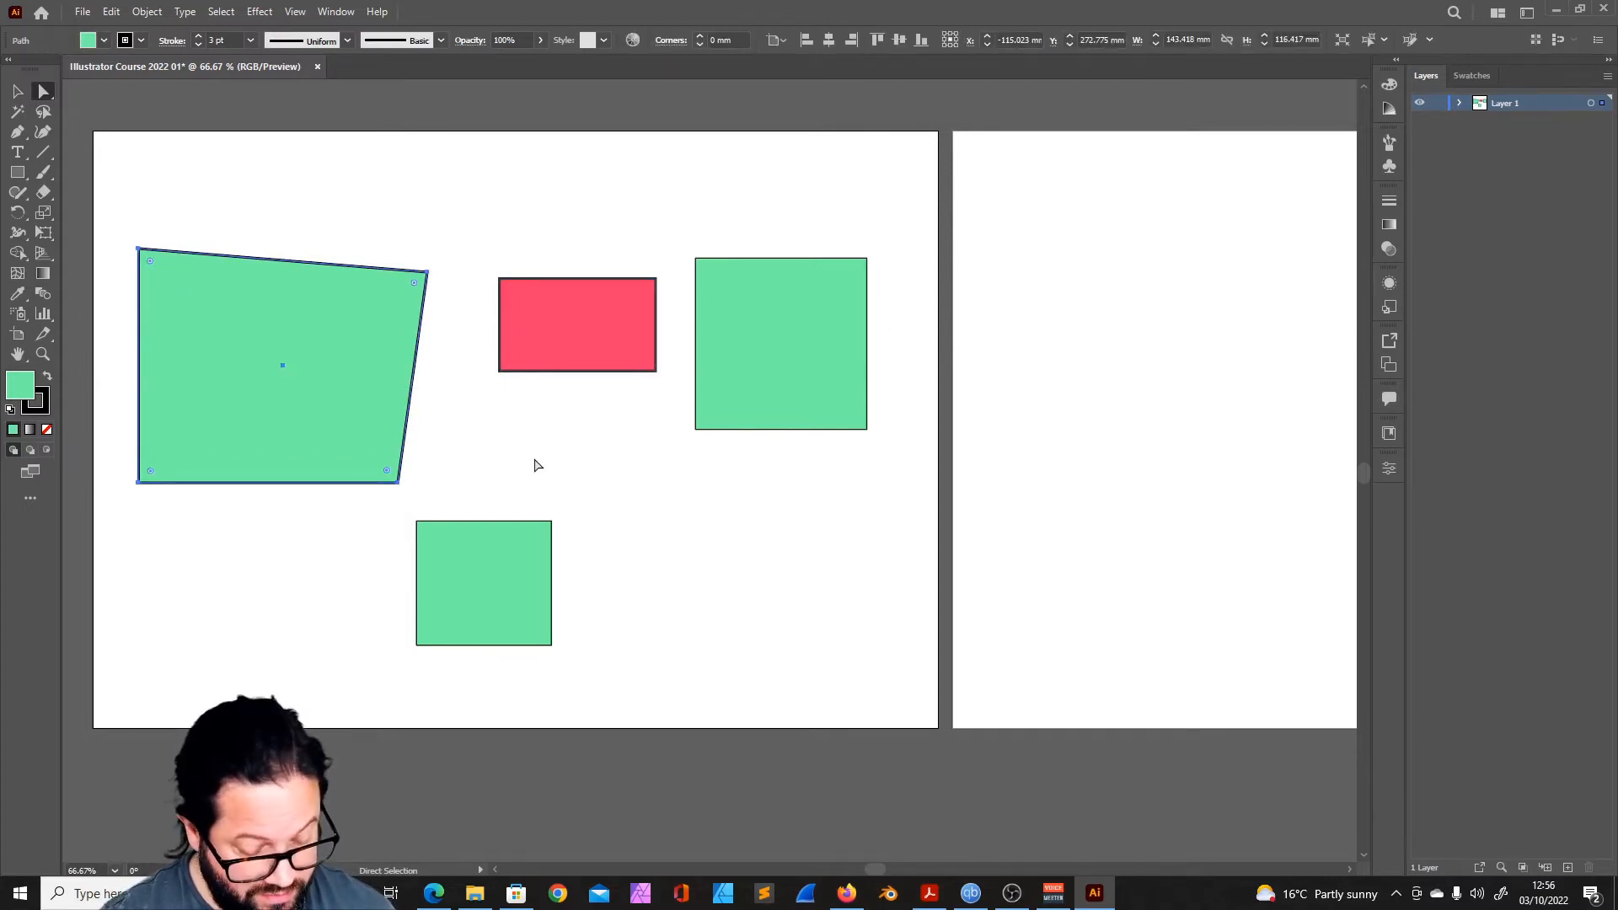
{"action": "key", "text": "ctrl+z"}
{"action": "key", "text": "ctrl+z"}
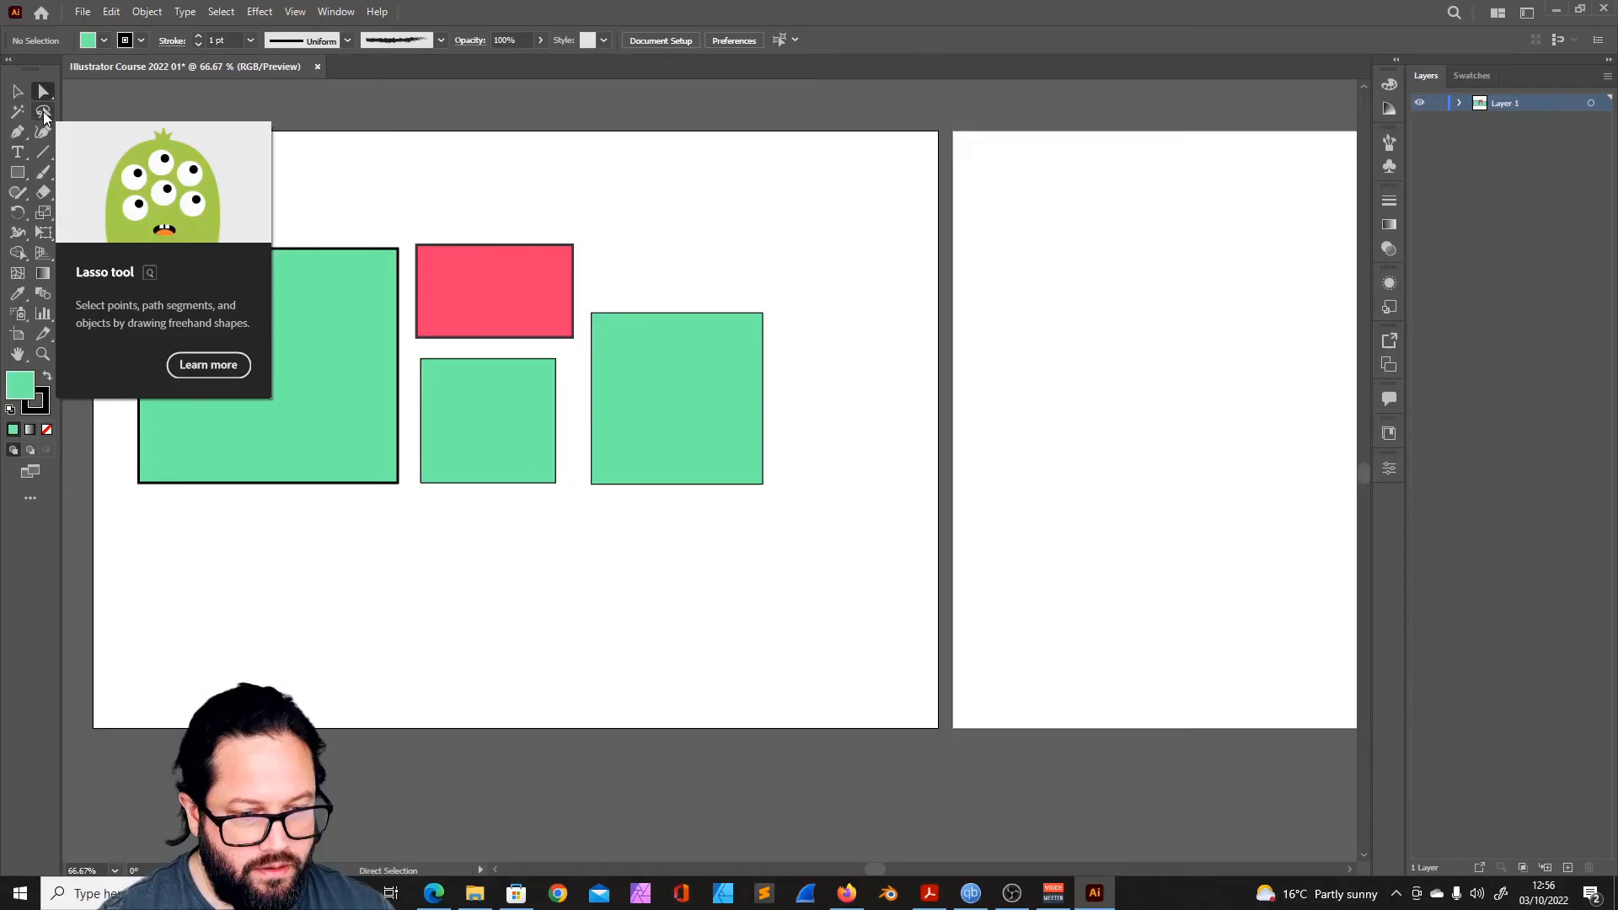
- Gather the three smaller rectangles beside the largest one, lasso their facing corners, and switch to the Selection tool
{"action": "left_click", "coordinate": [44, 112]}
{"action": "mouse_move", "coordinate": [626, 282]}
{"action": "left_mouse_down"}
{"action": "mouse_move", "coordinate": [513, 335]}
{"action": "mouse_move", "coordinate": [527, 391]}
{"action": "mouse_move", "coordinate": [617, 379]}
{"action": "mouse_move", "coordinate": [627, 305]}
{"action": "left_mouse_up"}
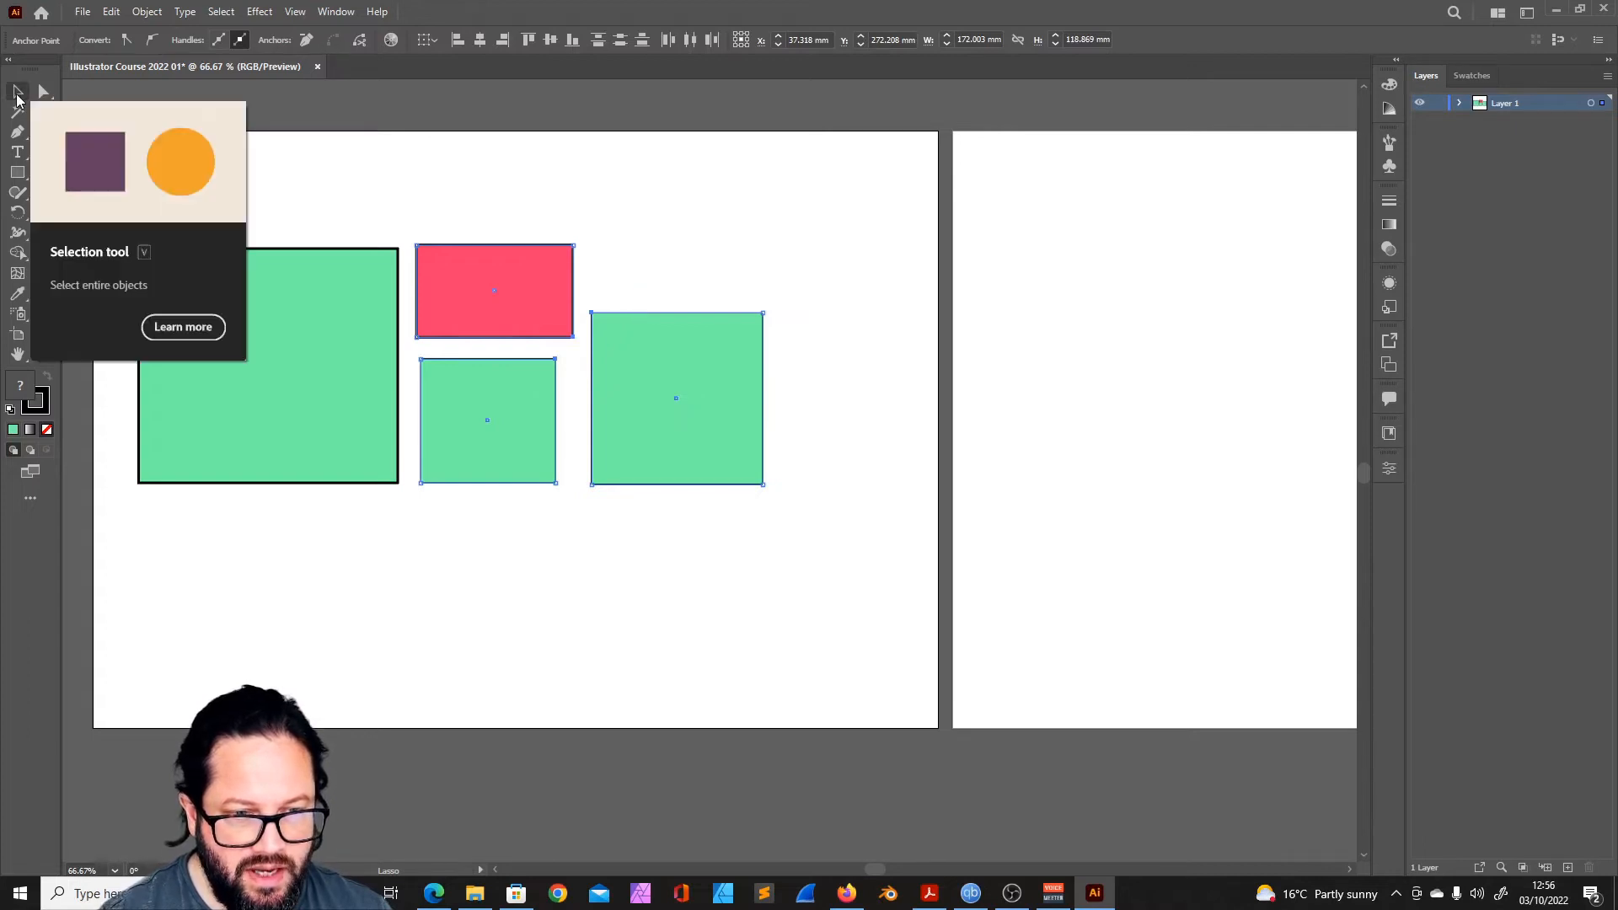
{"action": "left_click", "coordinate": [23, 91]}
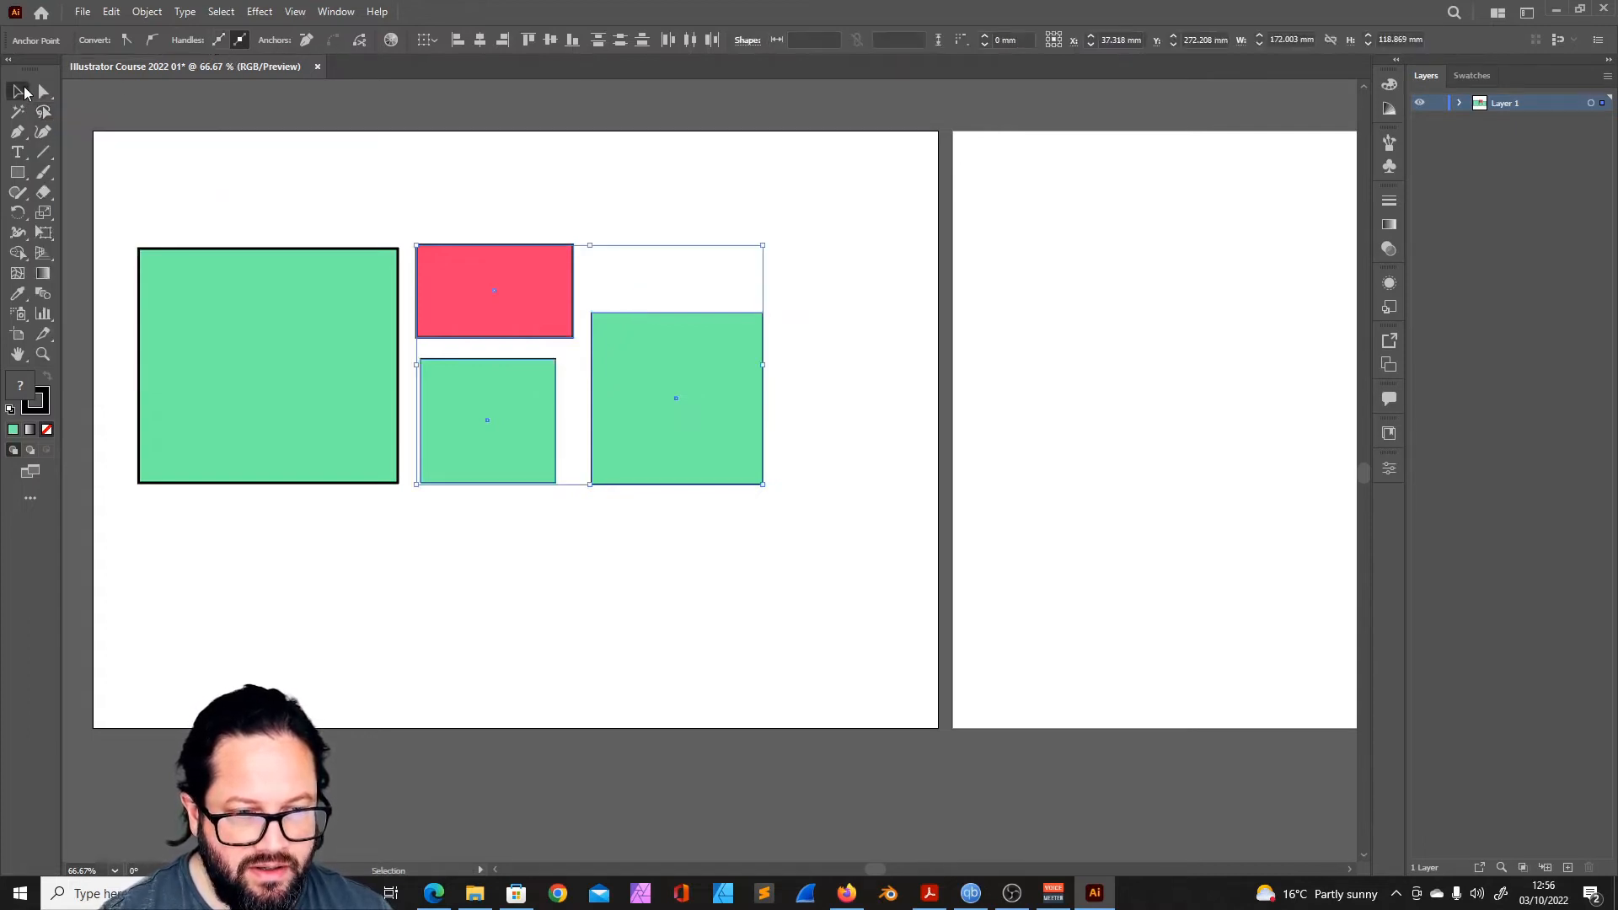
- Clear the selection, lasso the facing corners of the three smaller rectangles again, and return to the Selection tool
{"action": "left_click", "coordinate": [43, 112]}
{"action": "left_click", "coordinate": [622, 305]}
{"action": "mouse_move", "coordinate": [631, 311]}
{"action": "left_mouse_down"}
{"action": "mouse_move", "coordinate": [598, 367]}
{"action": "mouse_move", "coordinate": [531, 385]}
{"action": "left_mouse_up"}
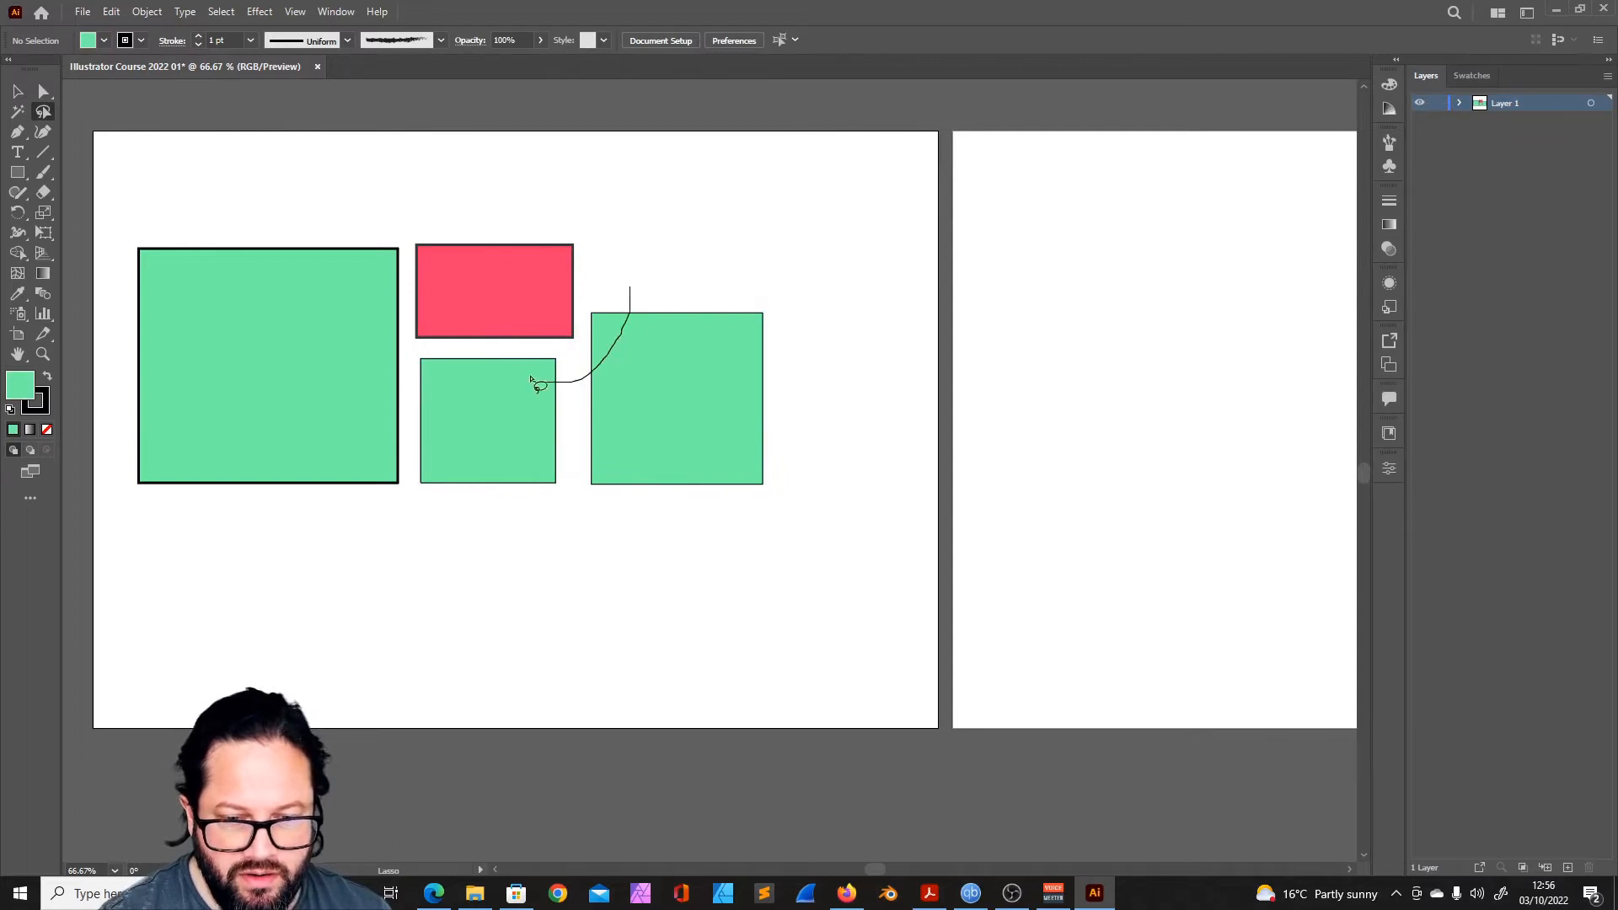
{"action": "left_click_drag", "start_coordinate": [603, 303], "coordinate": [621, 297]}
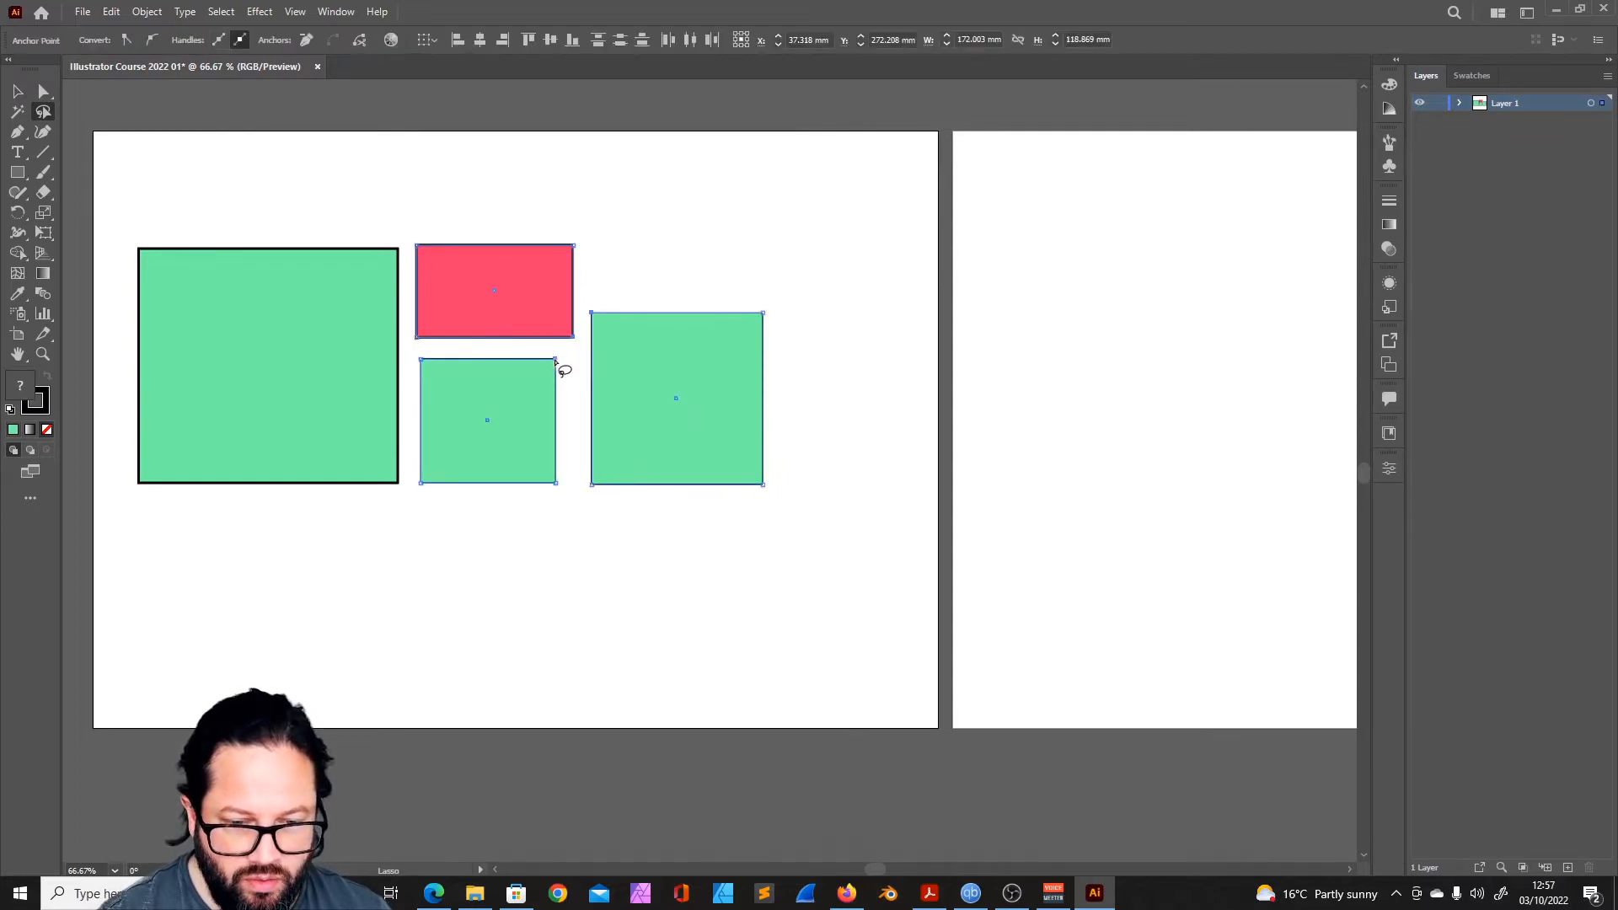
{"action": "mouse_move", "coordinate": [410, 234]}
{"action": "left_mouse_down"}
{"action": "mouse_move", "coordinate": [798, 516]}
{"action": "mouse_move", "coordinate": [650, 242]}
{"action": "mouse_move", "coordinate": [409, 237]}
{"action": "left_mouse_up"}
{"action": "mouse_move", "coordinate": [603, 296]}
{"action": "left_mouse_down"}
{"action": "mouse_move", "coordinate": [522, 341]}
{"action": "mouse_move", "coordinate": [553, 381]}
{"action": "mouse_move", "coordinate": [620, 340]}
{"action": "mouse_move", "coordinate": [600, 297]}
{"action": "left_mouse_up"}
{"action": "key", "text": "v"}
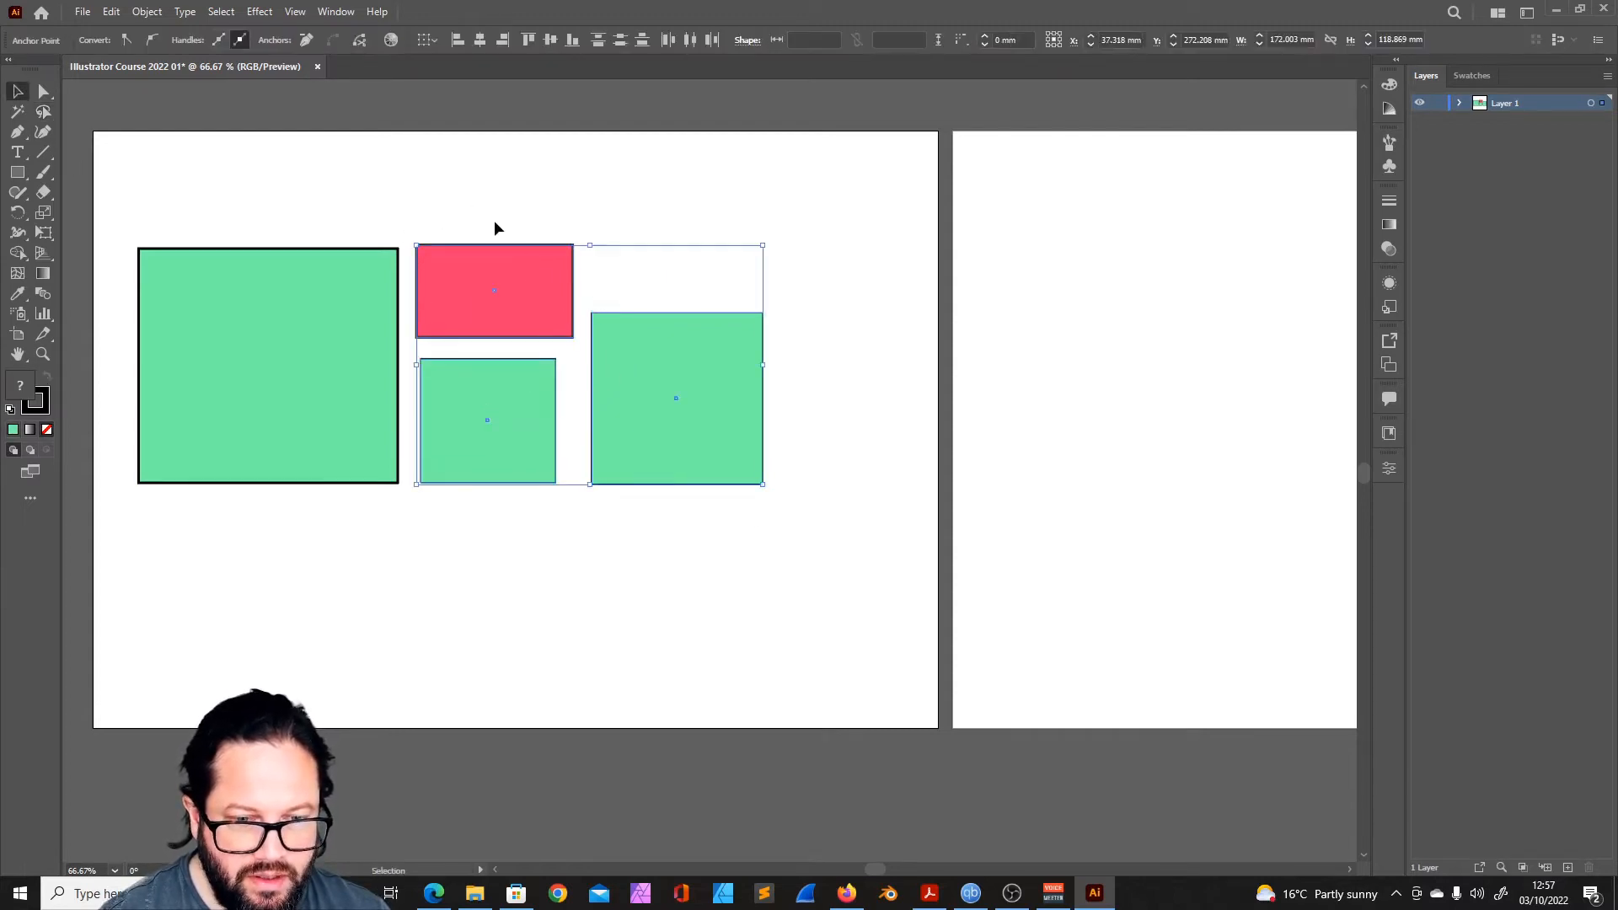
- Try pulling the lassoed corner points outward with Direct Selection, undo the change, and clear the selection
{"action": "left_click", "coordinate": [44, 92]}
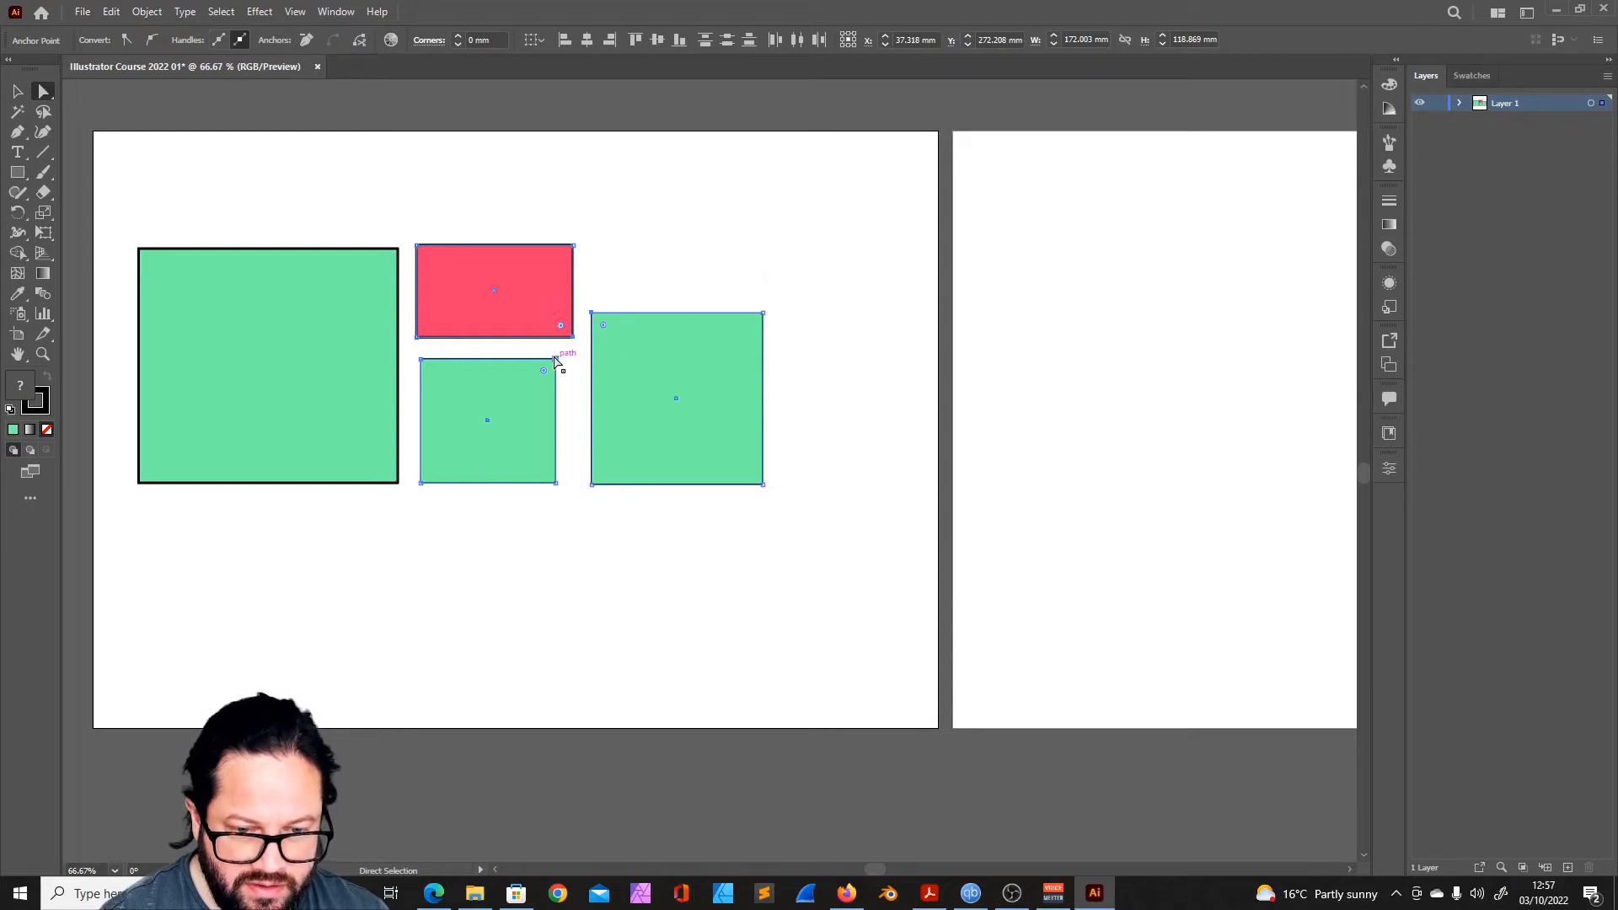
{"action": "mouse_move", "coordinate": [555, 361]}
{"action": "left_mouse_down"}
{"action": "mouse_move", "coordinate": [533, 398]}
{"action": "mouse_move", "coordinate": [527, 357]}
{"action": "mouse_move", "coordinate": [593, 344]}
{"action": "mouse_move", "coordinate": [613, 421]}
{"action": "mouse_move", "coordinate": [585, 372]}
{"action": "mouse_move", "coordinate": [503, 381]}
{"action": "mouse_move", "coordinate": [560, 391]}
{"action": "mouse_move", "coordinate": [526, 357]}
{"action": "mouse_move", "coordinate": [638, 378]}
{"action": "mouse_move", "coordinate": [571, 379]}
{"action": "left_mouse_up"}
{"action": "key", "text": "ctrl+z"}
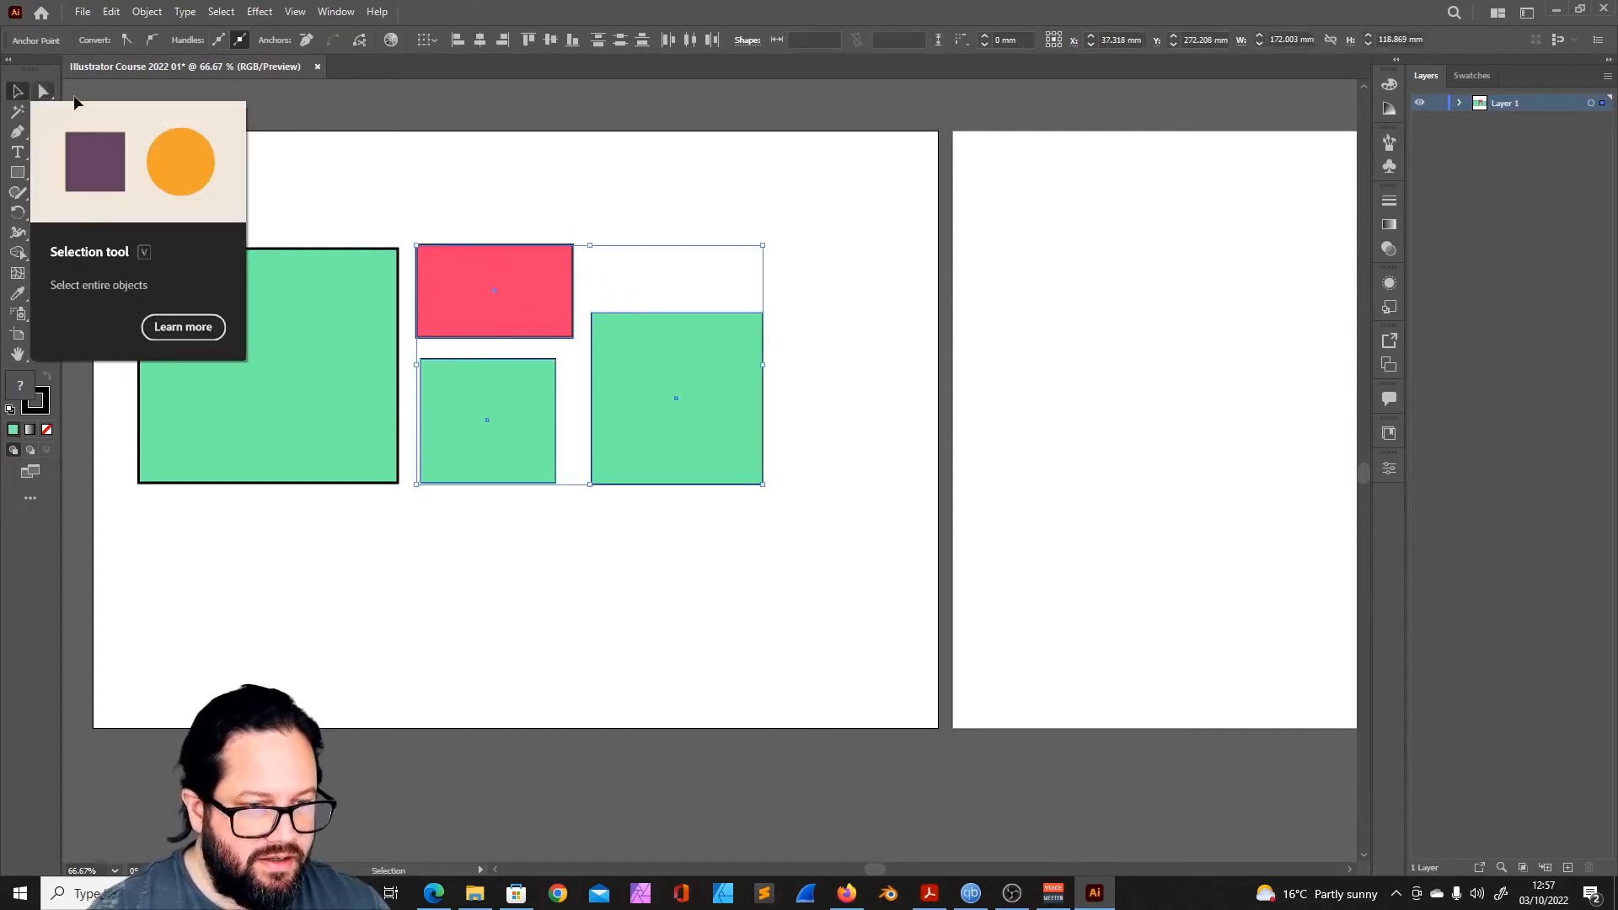
{"action": "left_click", "coordinate": [17, 91]}
{"action": "left_click", "coordinate": [175, 152]}
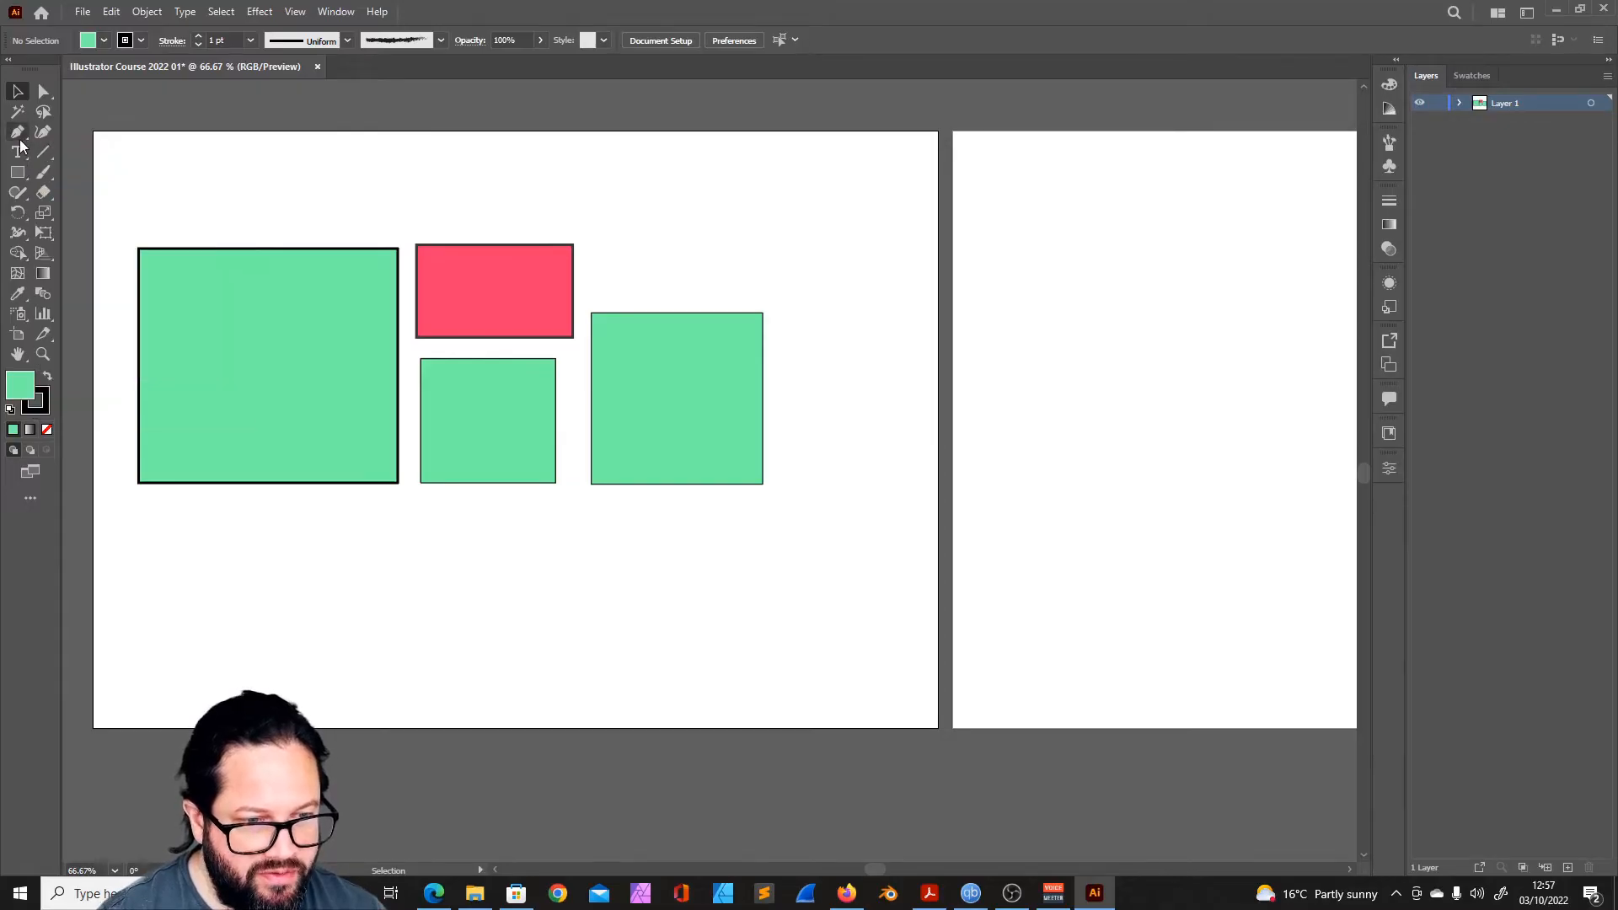
- Draw a closed straight-edged shape about 328 by 245 mm with the Pen tool, wrapping below and to the right of the rectangles
{"action": "left_click", "coordinate": [17, 132]}
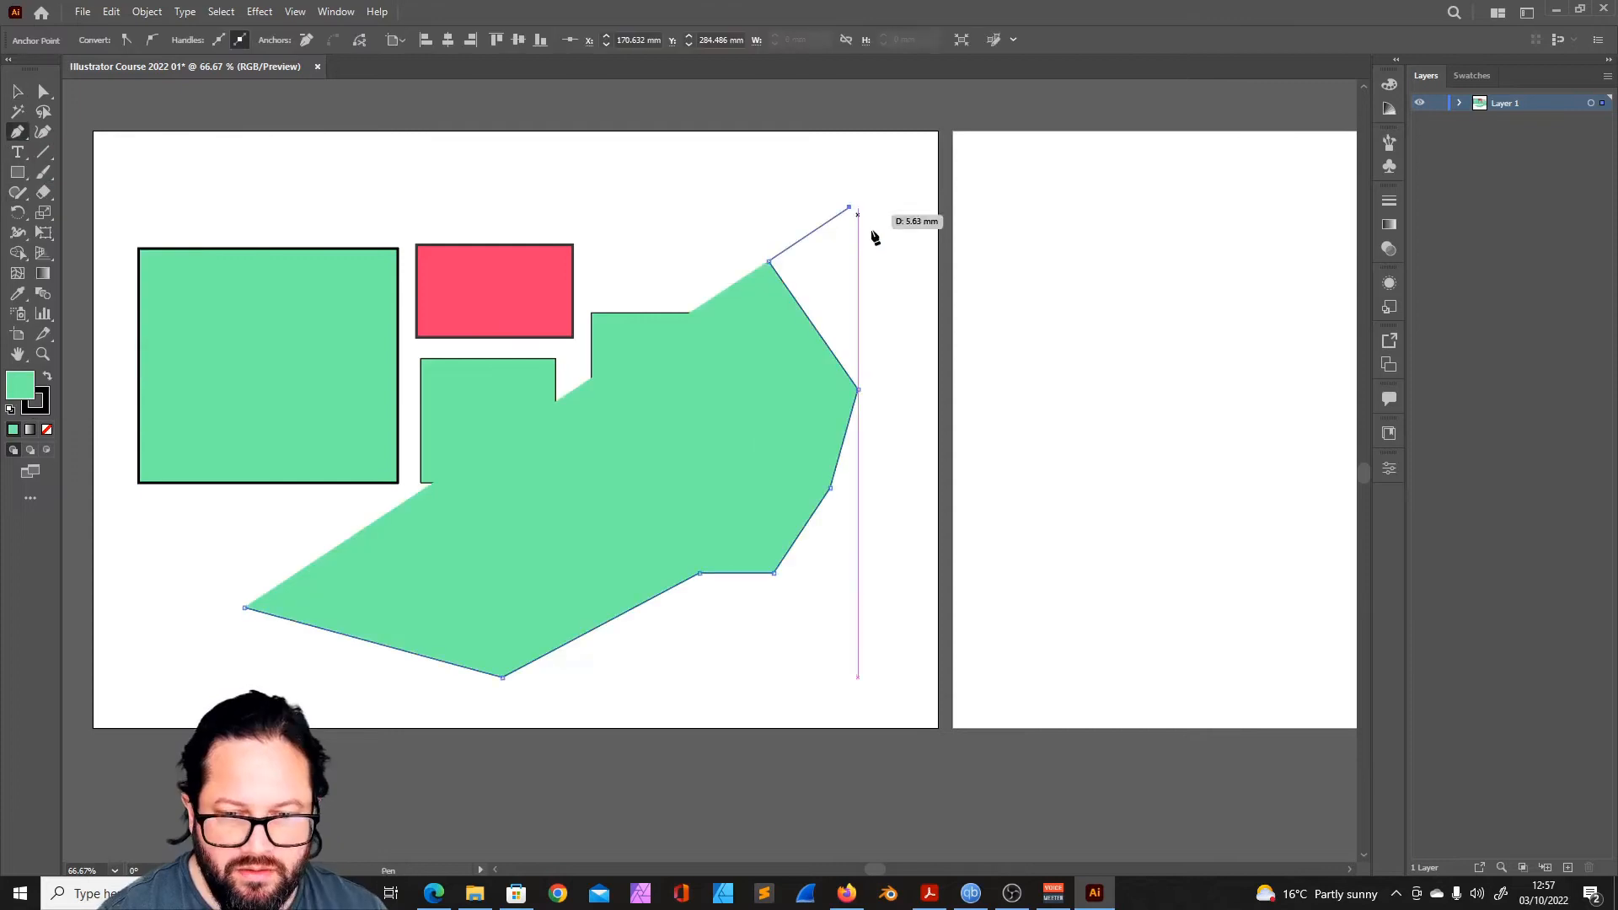
{"action": "left_click", "coordinate": [850, 207]}
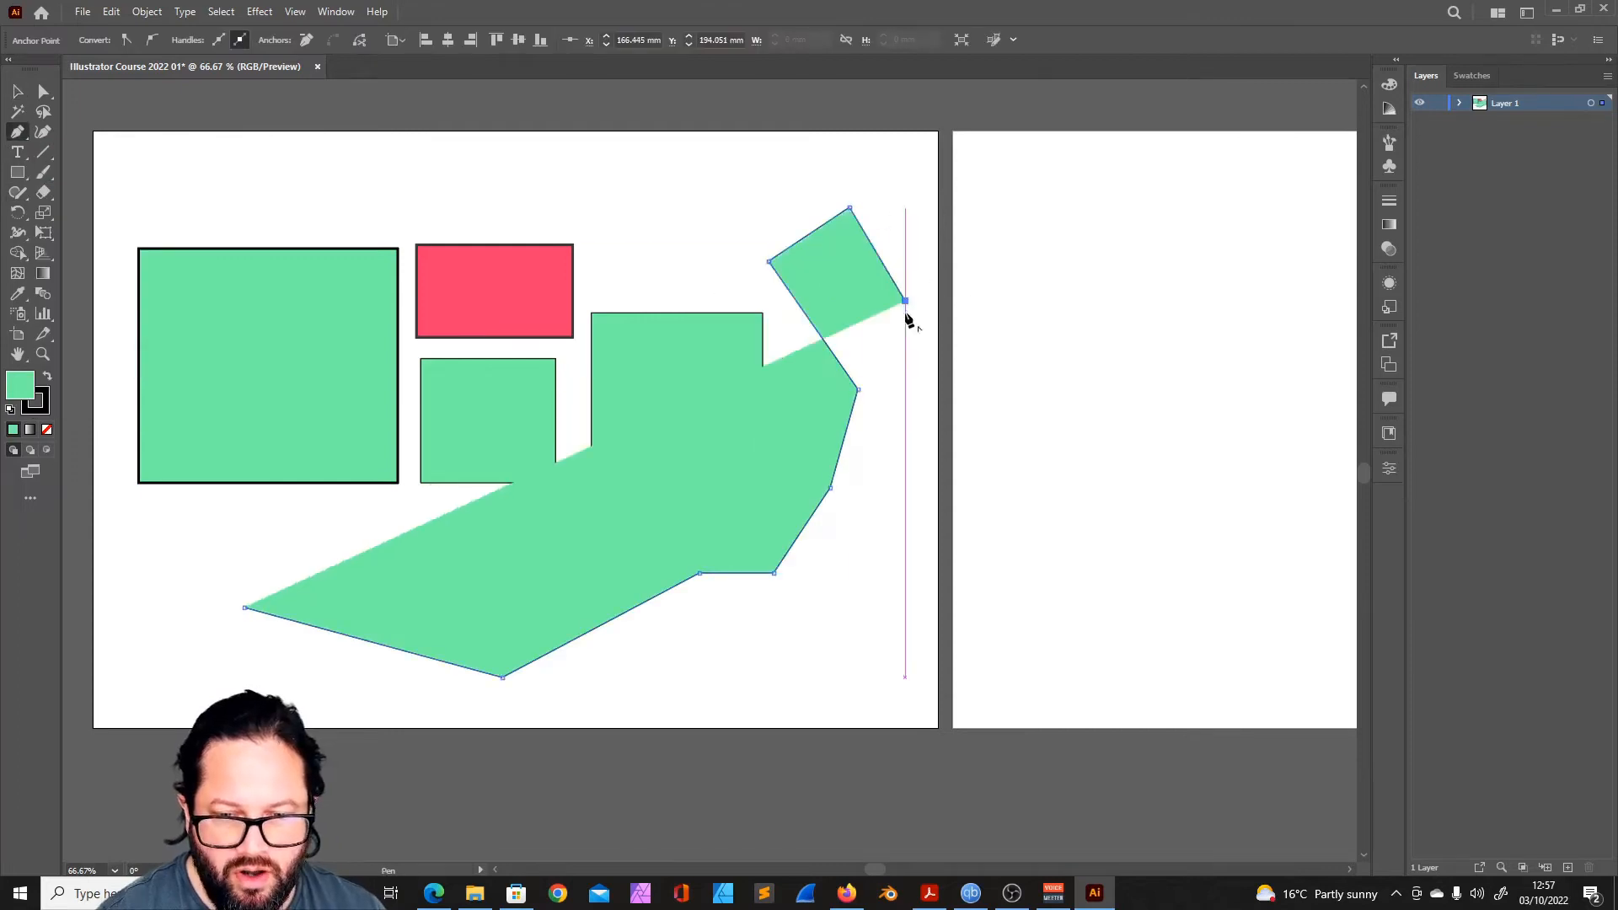
{"action": "left_click", "coordinate": [905, 300]}
{"action": "left_click", "coordinate": [886, 509]}
{"action": "left_click", "coordinate": [853, 603]}
{"action": "left_click", "coordinate": [755, 646]}
{"action": "left_click", "coordinate": [641, 660]}
{"action": "left_click", "coordinate": [533, 696]}
{"action": "left_click", "coordinate": [410, 700]}
{"action": "left_click", "coordinate": [251, 677]}
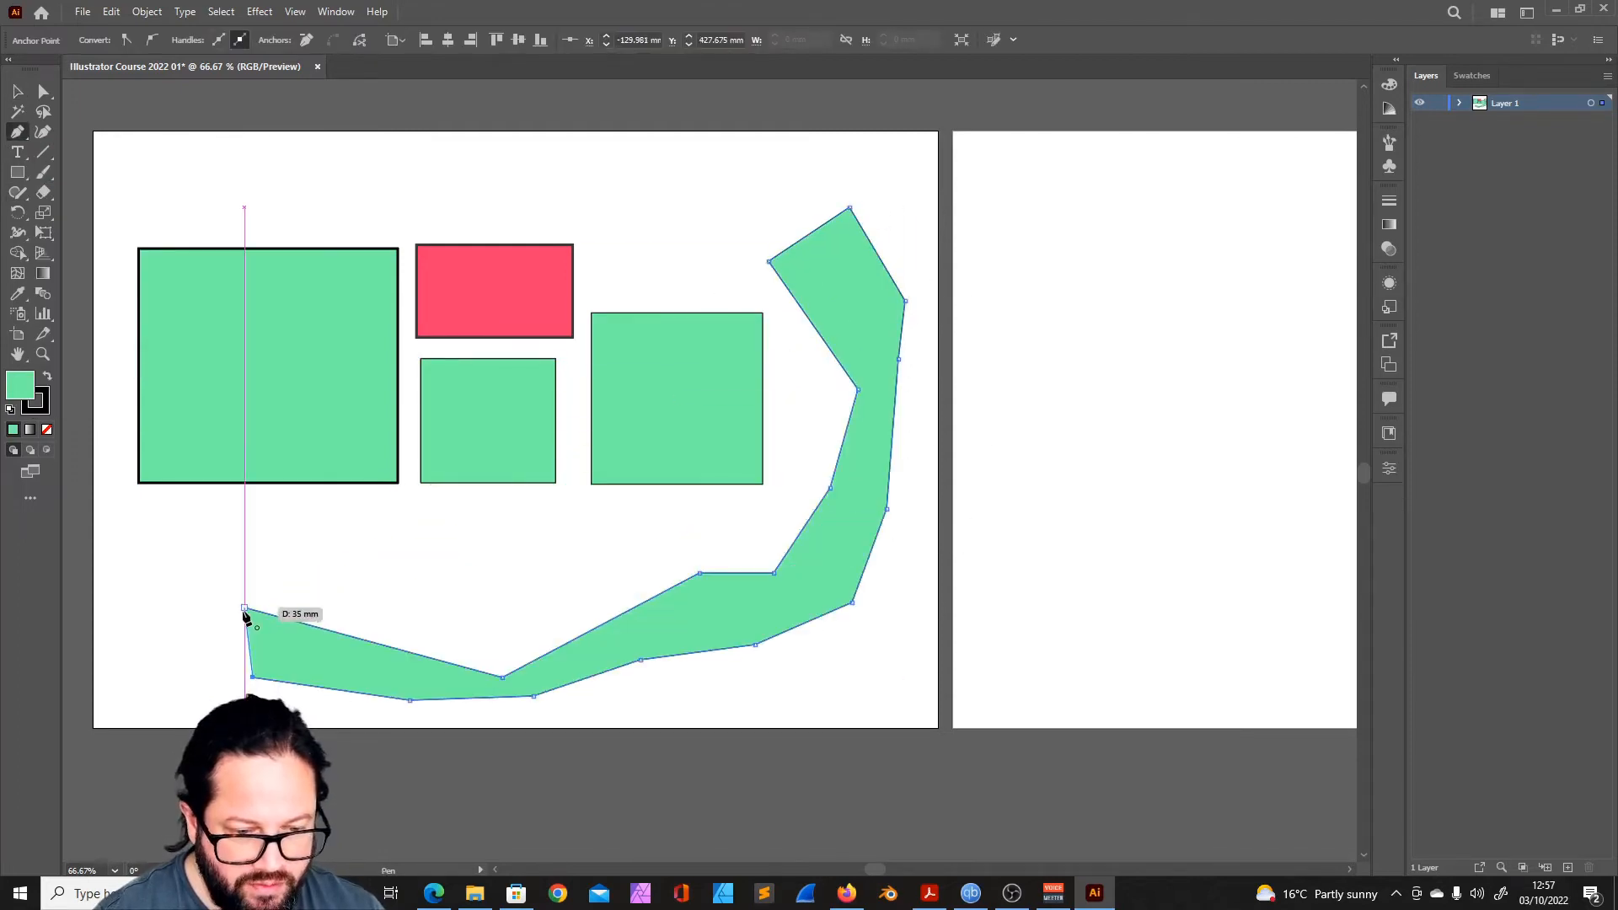
{"action": "left_click", "coordinate": [245, 607]}
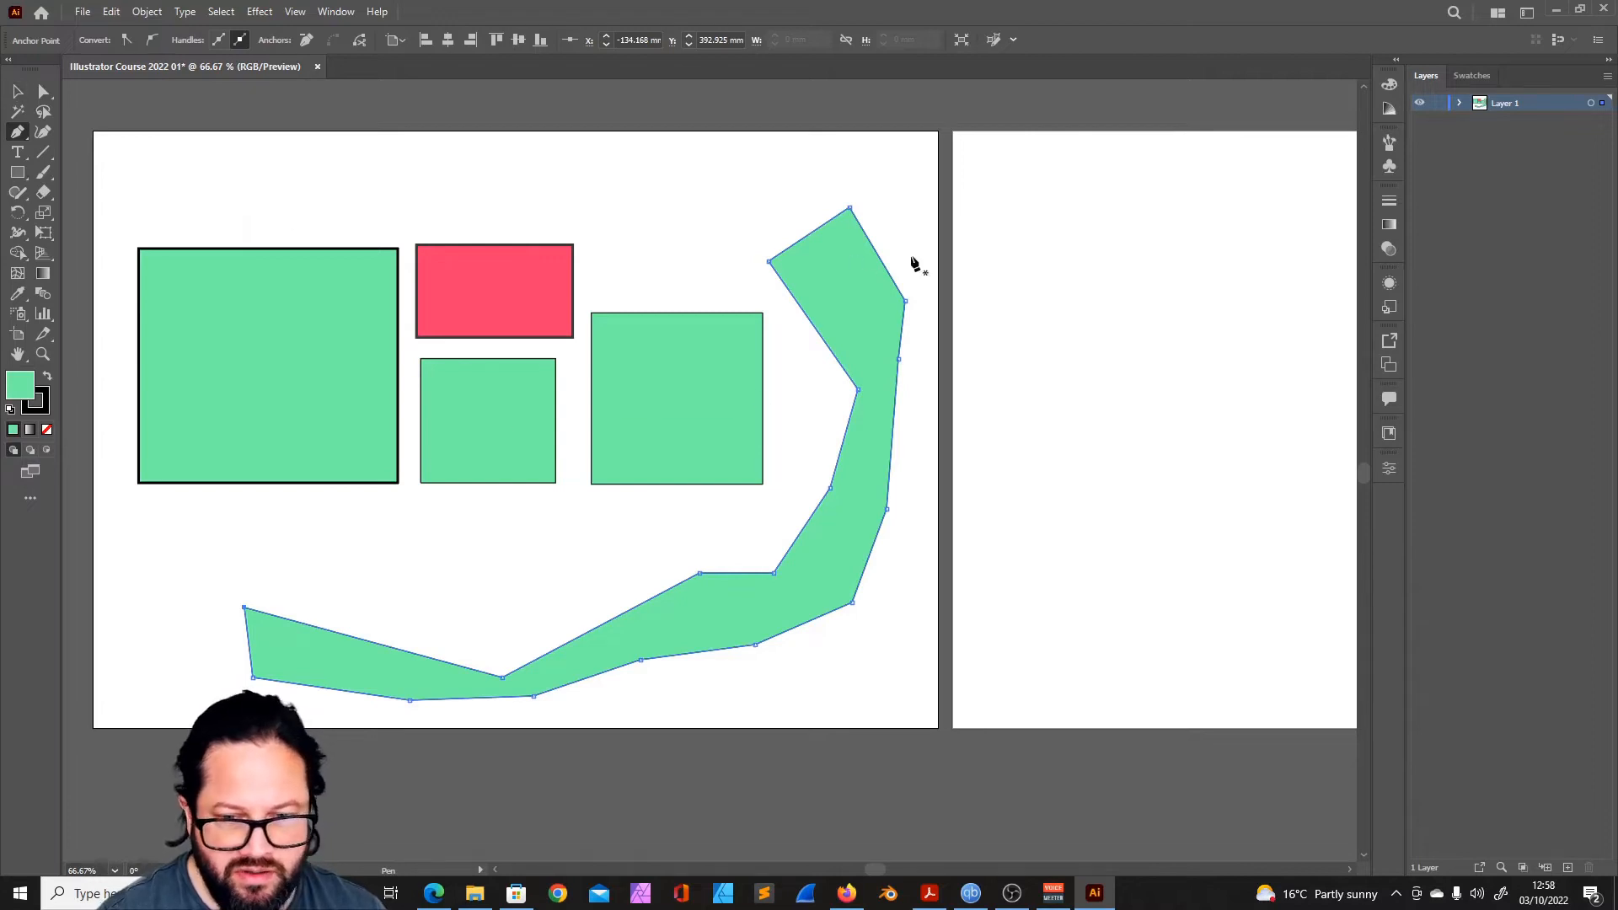
- Start an open path of two straight segments, about 136 by 54 mm, on the second artboard with the Pen tool
{"action": "key", "text": "v"}
{"action": "scroll", "coordinate": [599, 537], "scroll_direction": "down", "scroll_amount": 3}
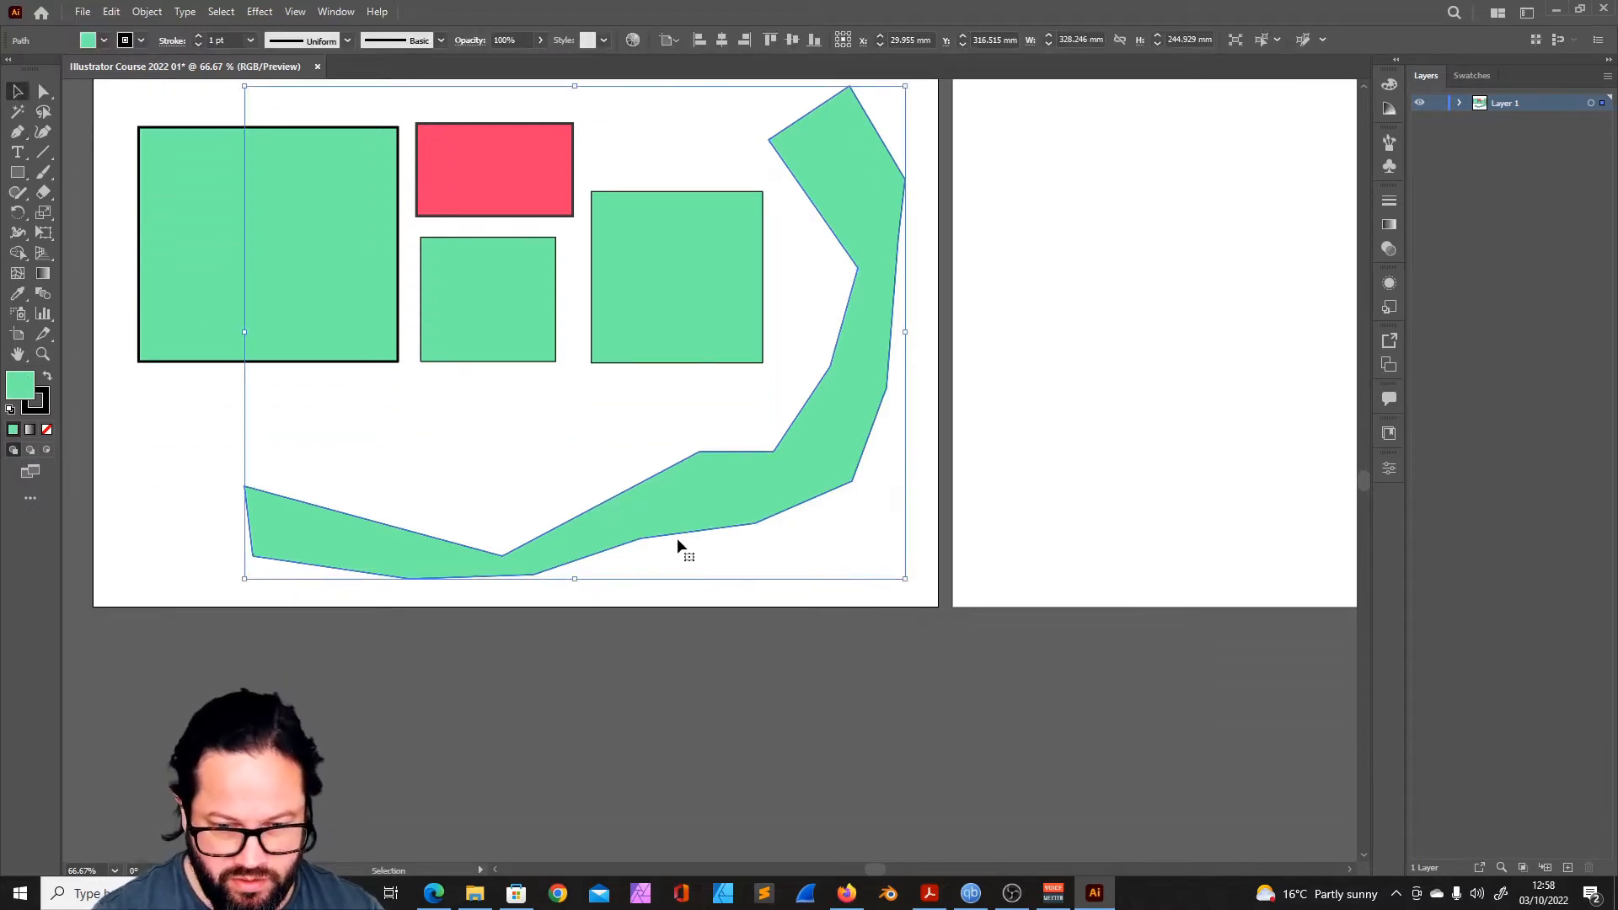
{"action": "left_click_drag", "start_coordinate": [749, 517], "coordinate": [313, 597]}
{"action": "left_click_drag", "start_coordinate": [853, 494], "coordinate": [578, 556]}
{"action": "key", "text": "p"}
{"action": "left_click", "coordinate": [371, 379]}
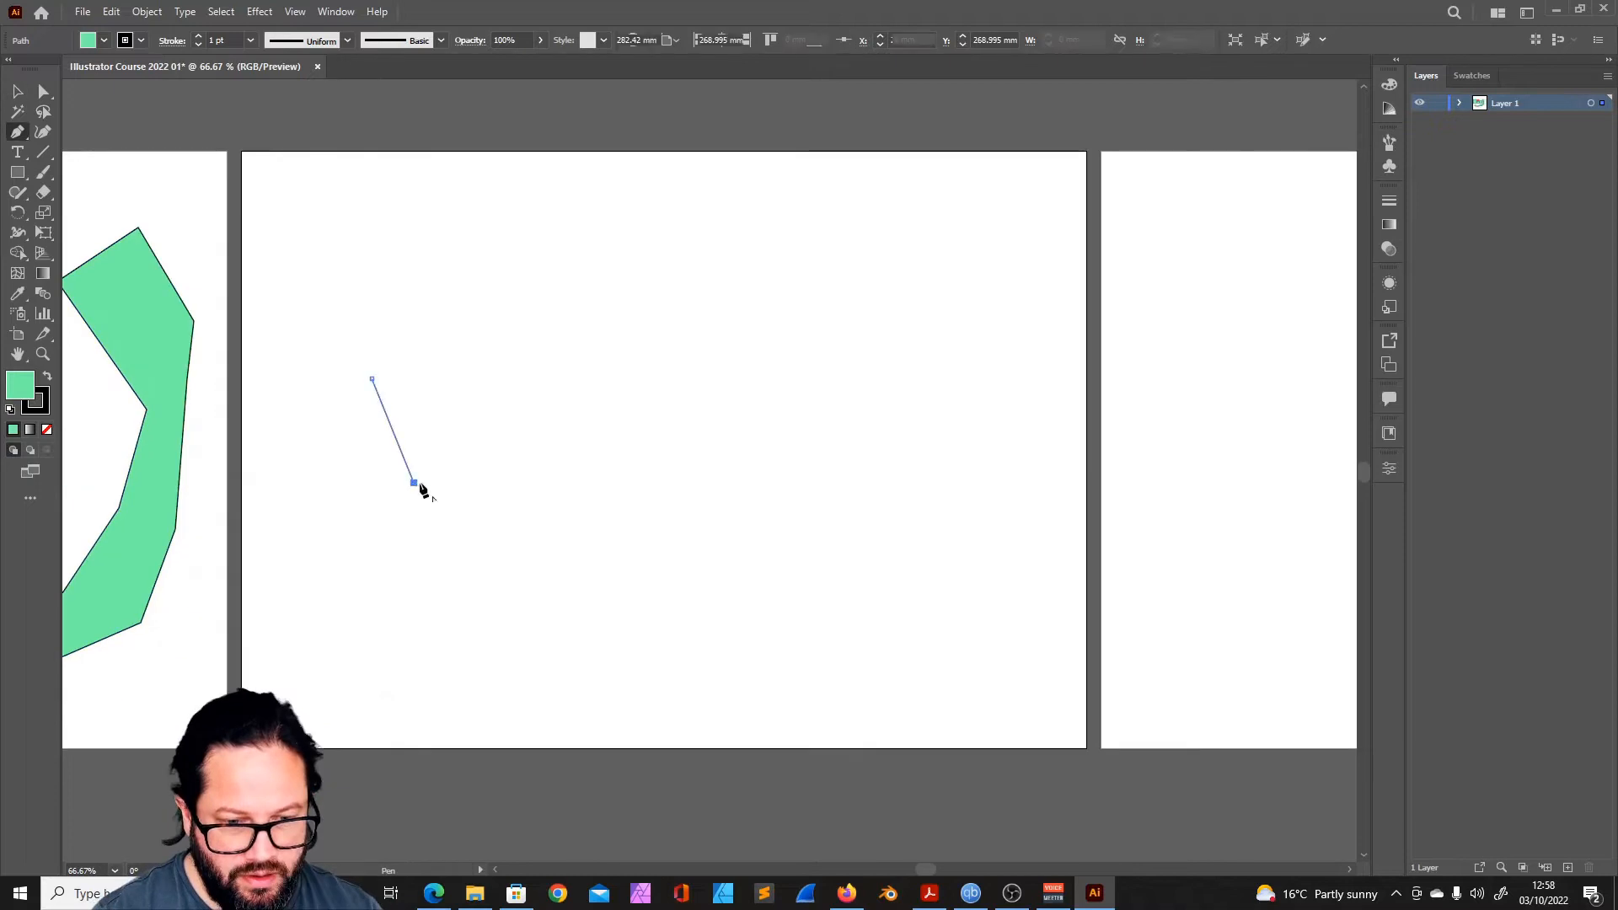
{"action": "left_click", "coordinate": [414, 483]}
{"action": "left_click", "coordinate": [645, 488]}
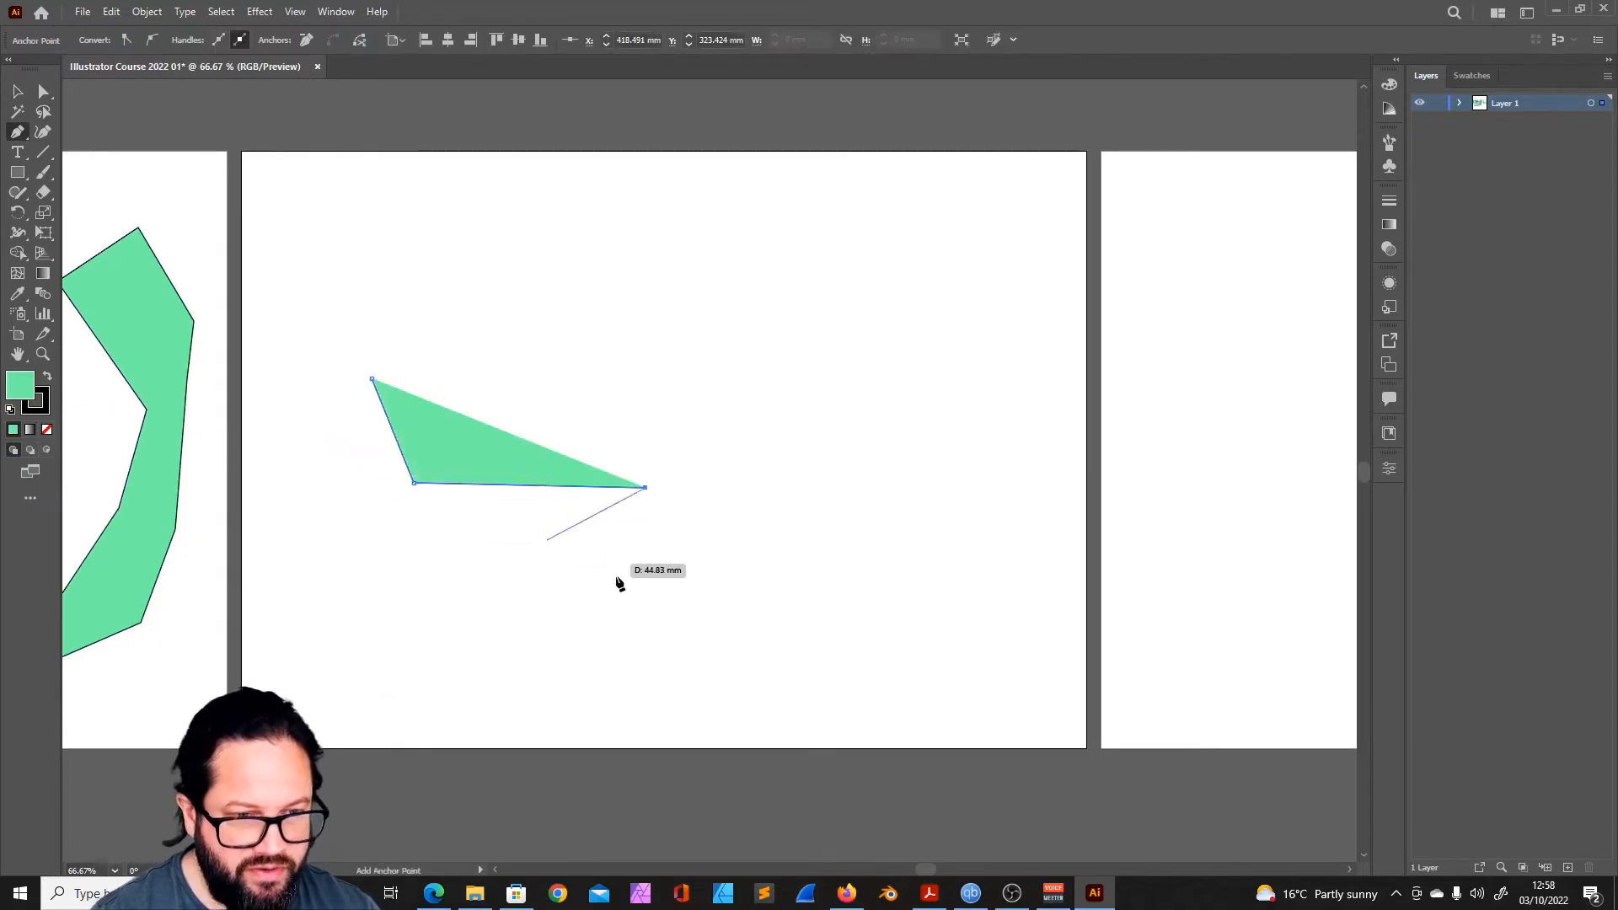
- Set the open path's fill to none, keeping its black stroke
{"action": "double_click", "coordinate": [20, 385]}
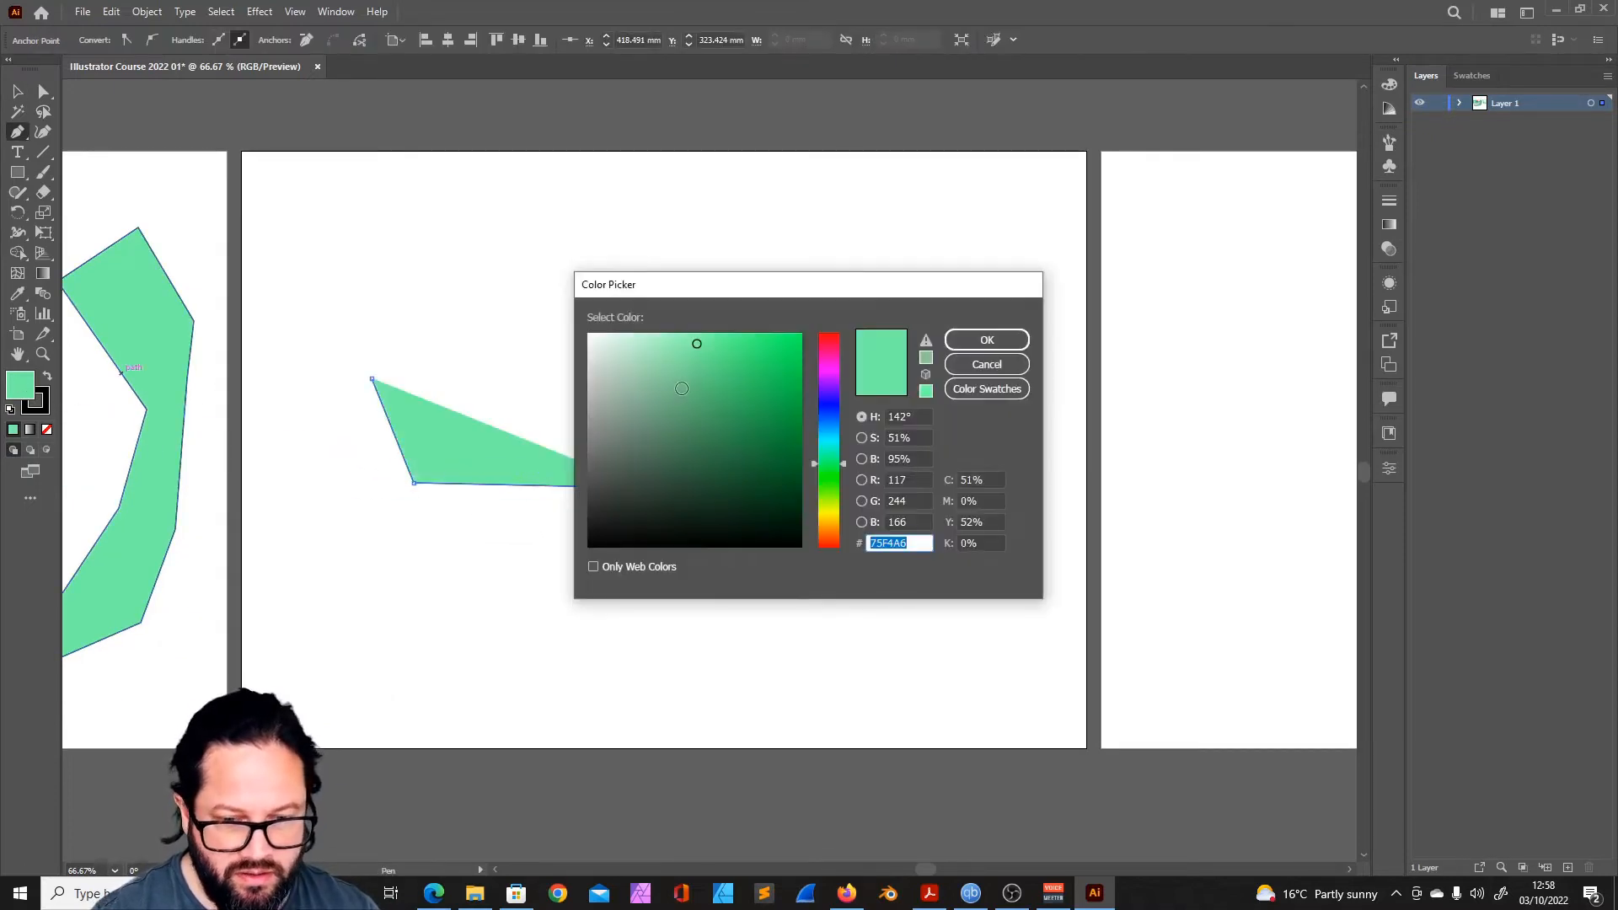
{"action": "left_click", "coordinate": [984, 366]}
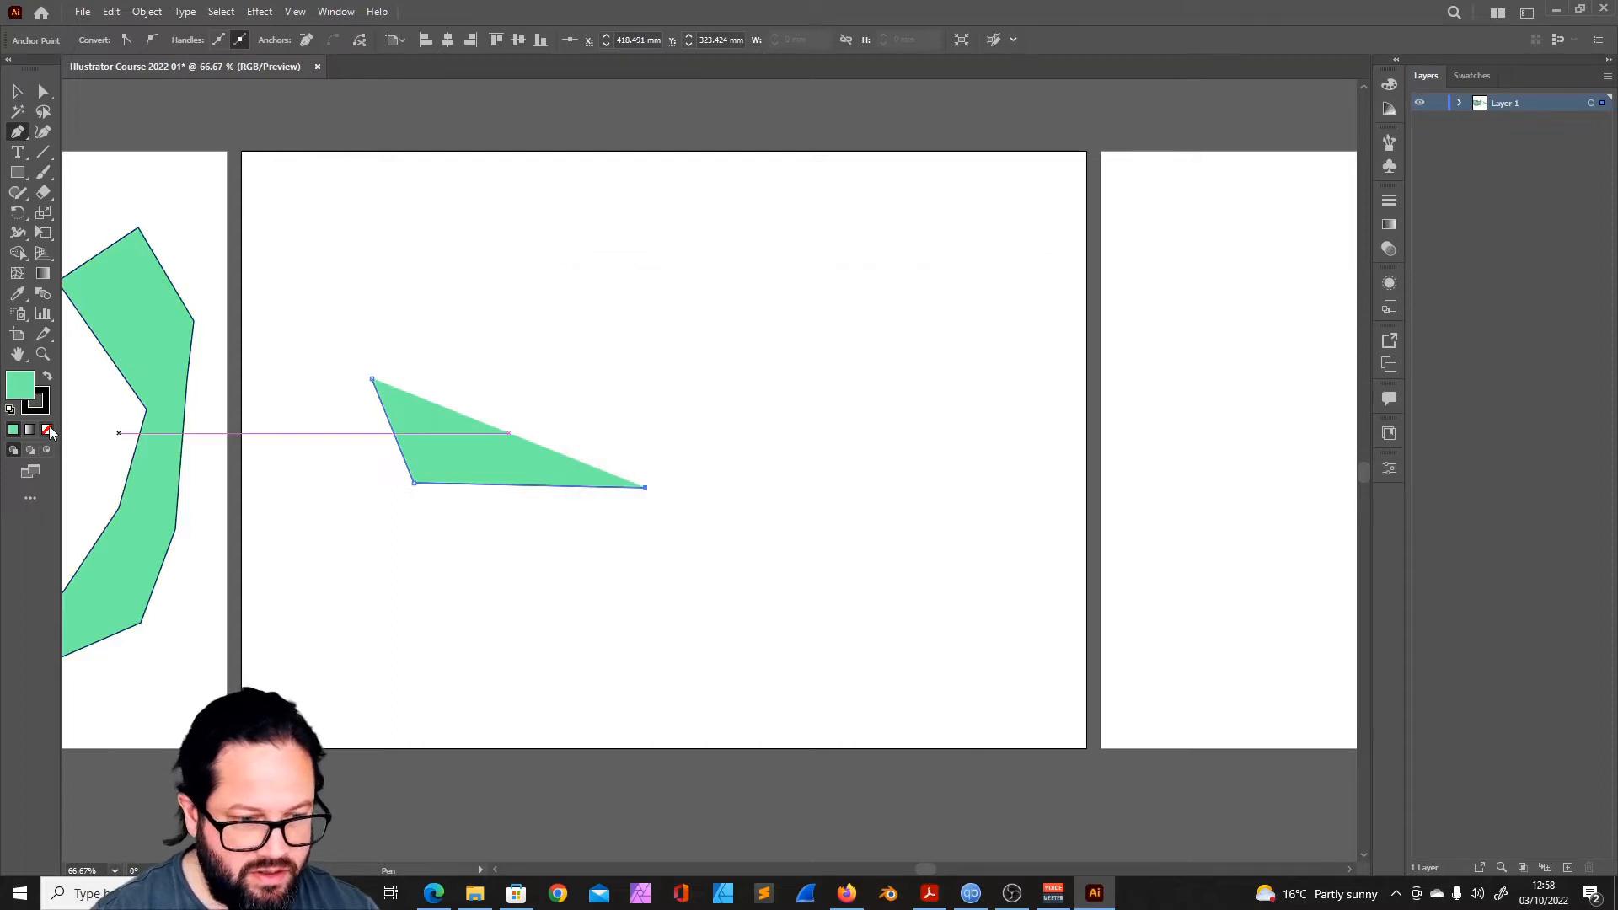
{"action": "left_click", "coordinate": [48, 375]}
{"action": "left_click", "coordinate": [48, 376]}
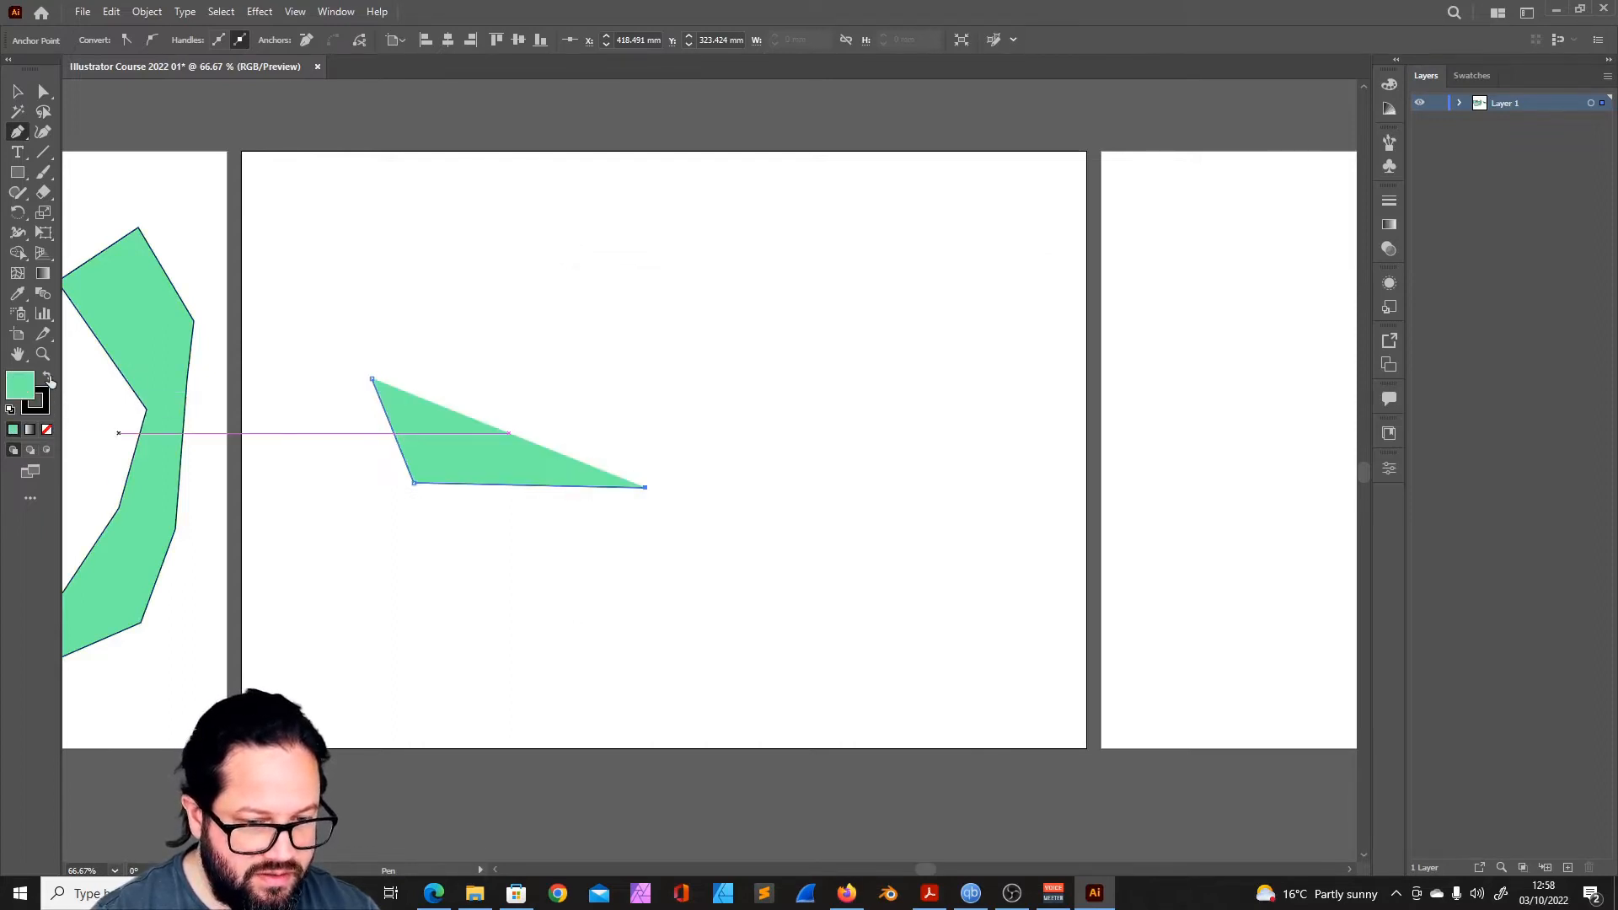
{"action": "left_click", "coordinate": [26, 393]}
{"action": "key", "text": "x"}
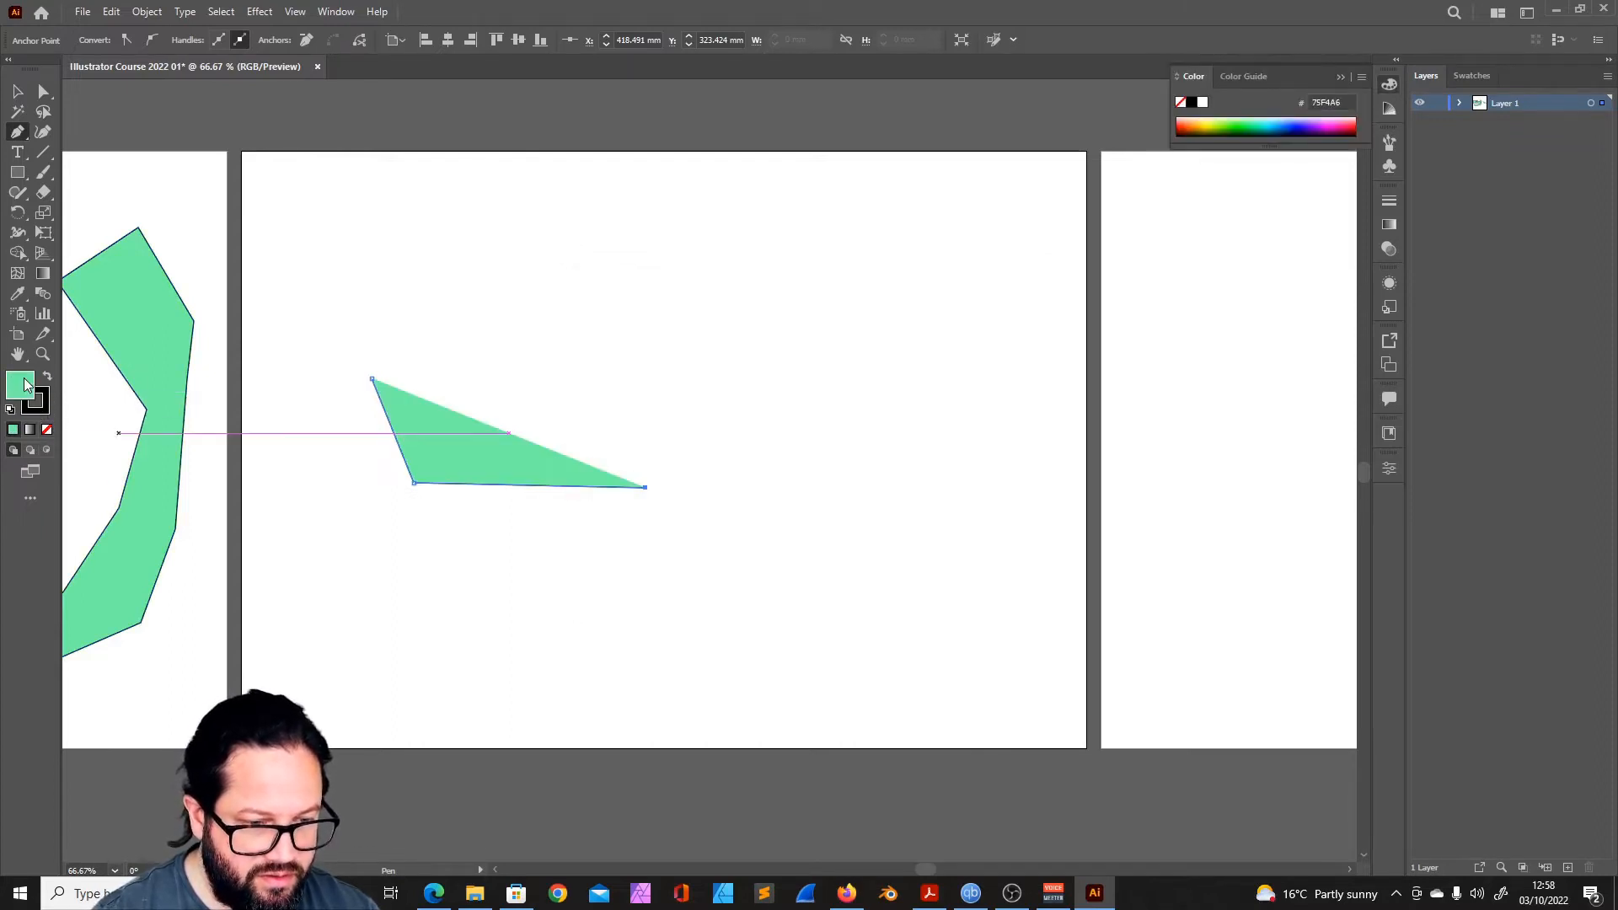
{"action": "left_click", "coordinate": [46, 430]}
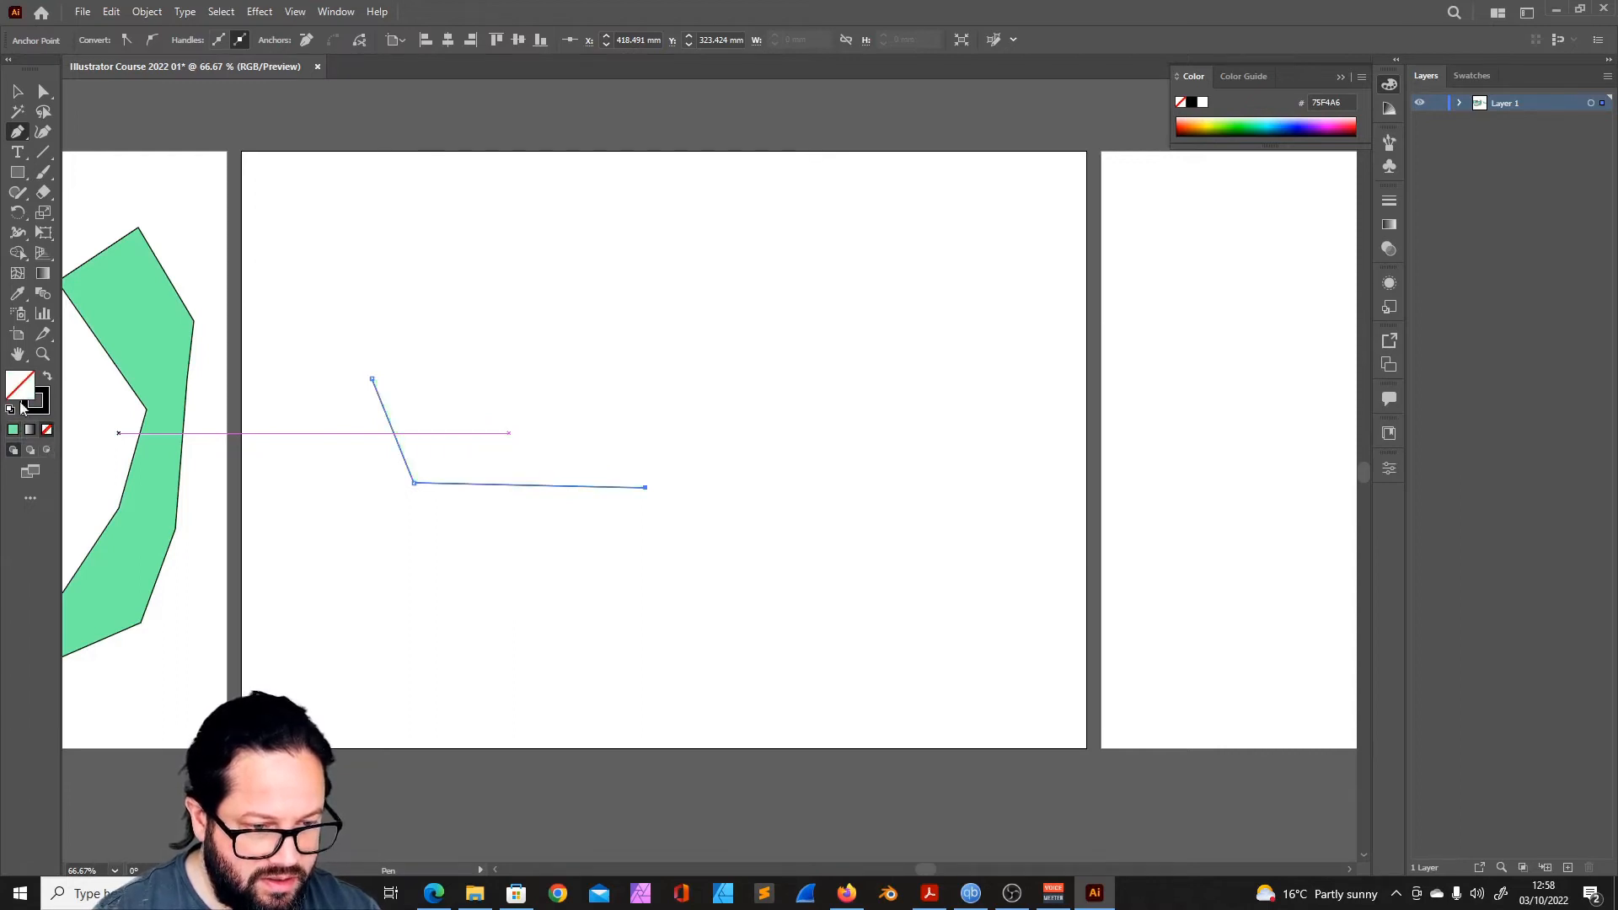
- Try a yellow swatch as the open path's fill, and set the fill back to none
{"action": "key", "text": "v"}
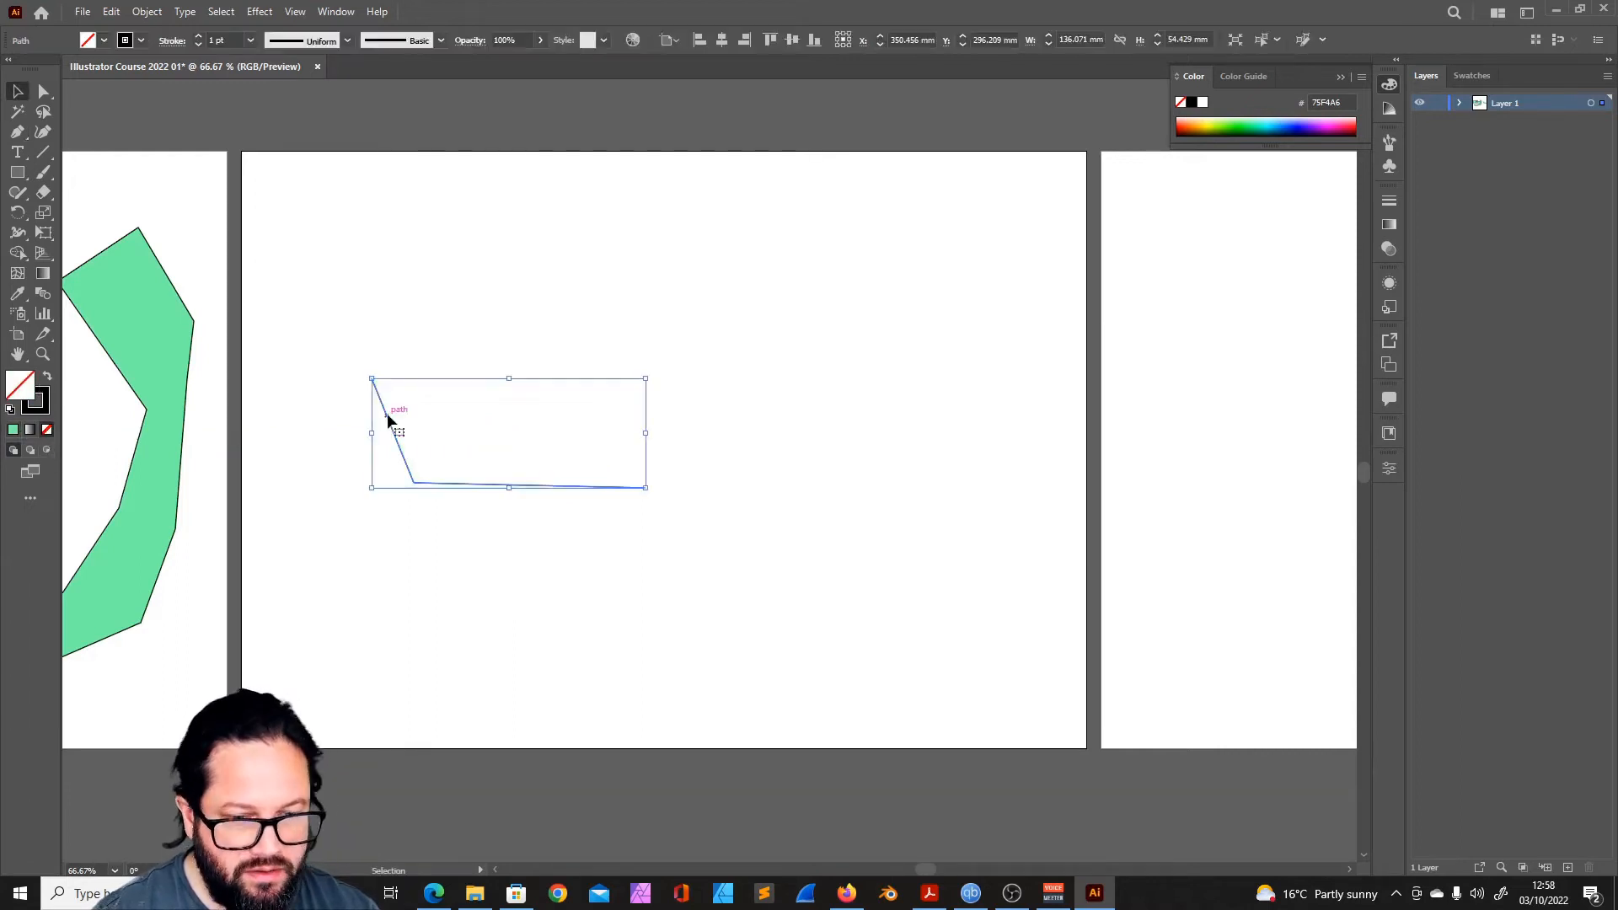
{"action": "left_click", "coordinate": [102, 41]}
{"action": "left_click", "coordinate": [71, 69]}
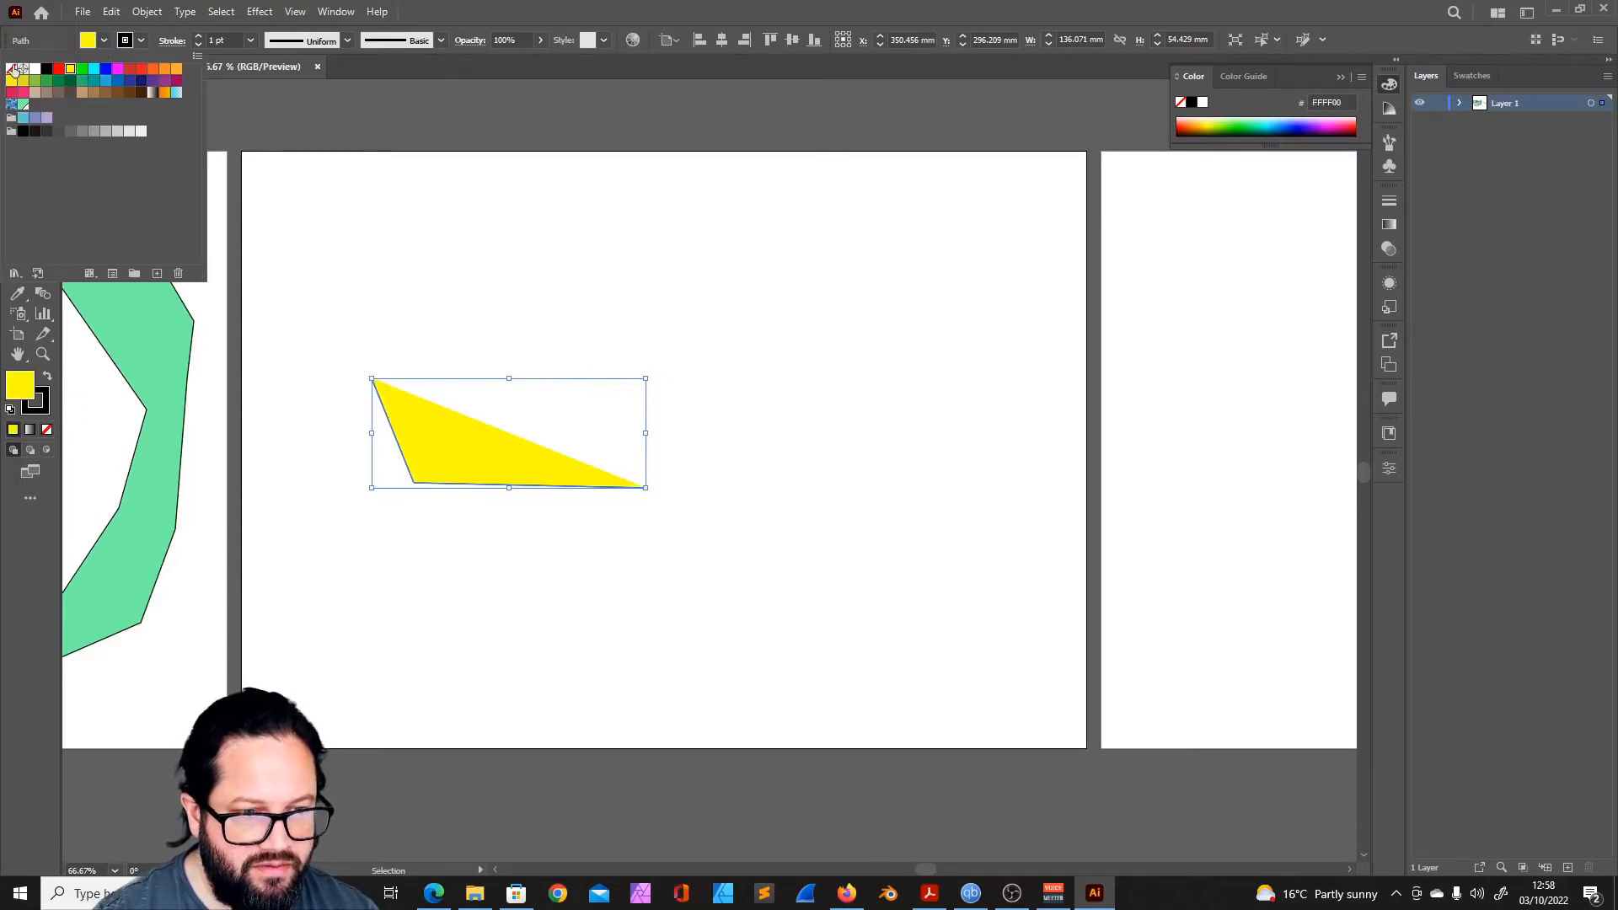
{"action": "left_click", "coordinate": [10, 69]}
- Continue the open path from its right endpoint with straight Pen segments, and close it at its first point
{"action": "key", "text": "p"}
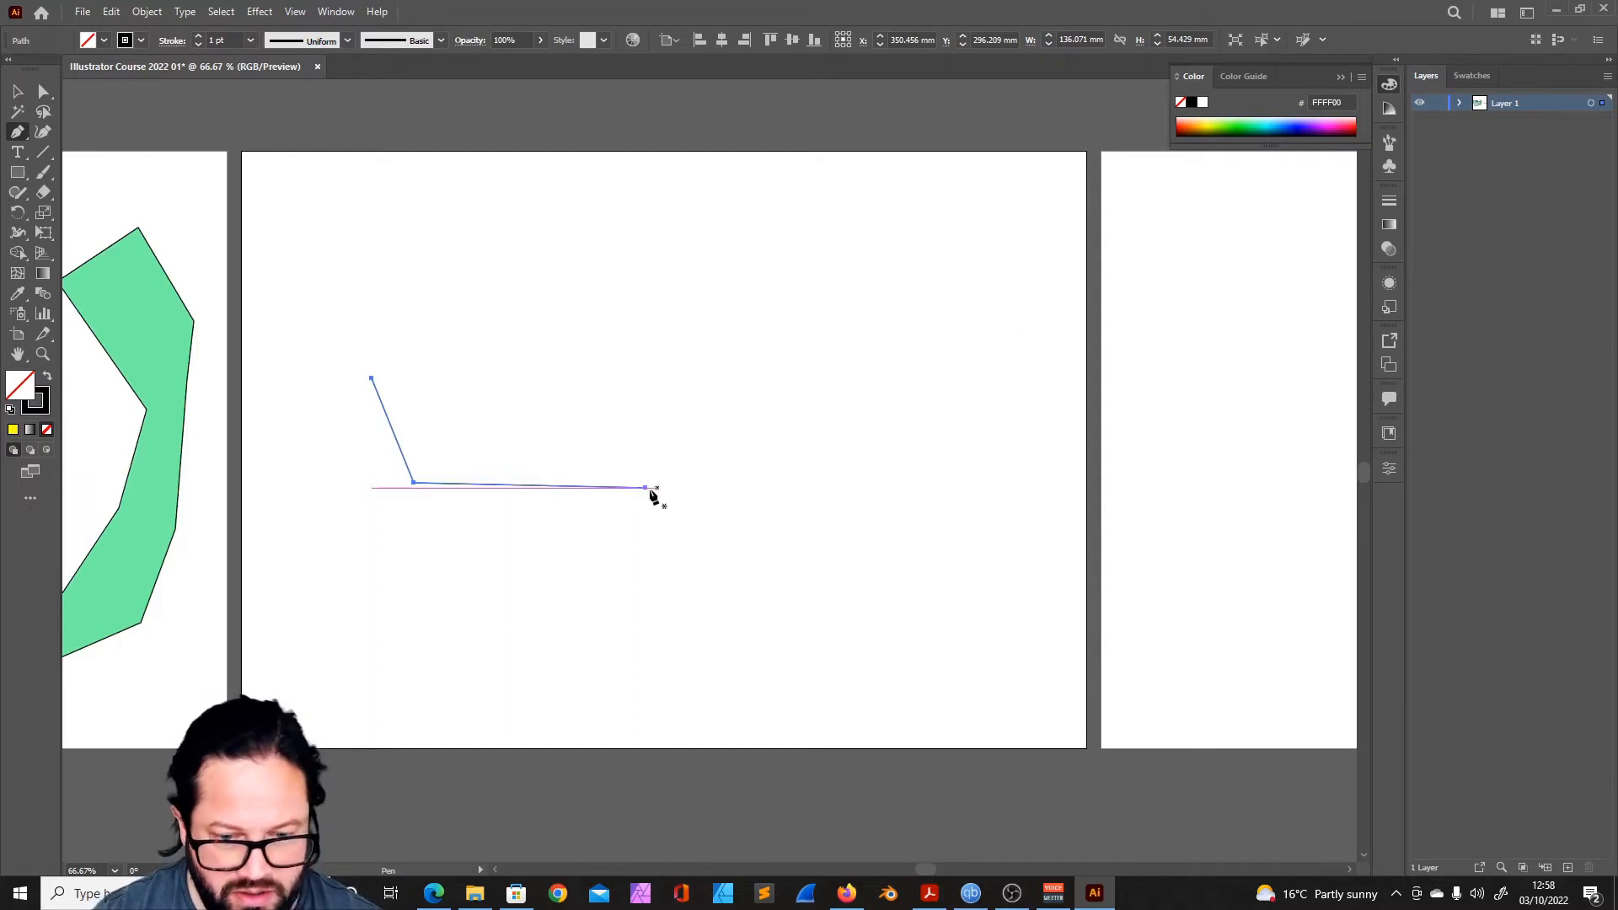
{"action": "left_click", "coordinate": [646, 487]}
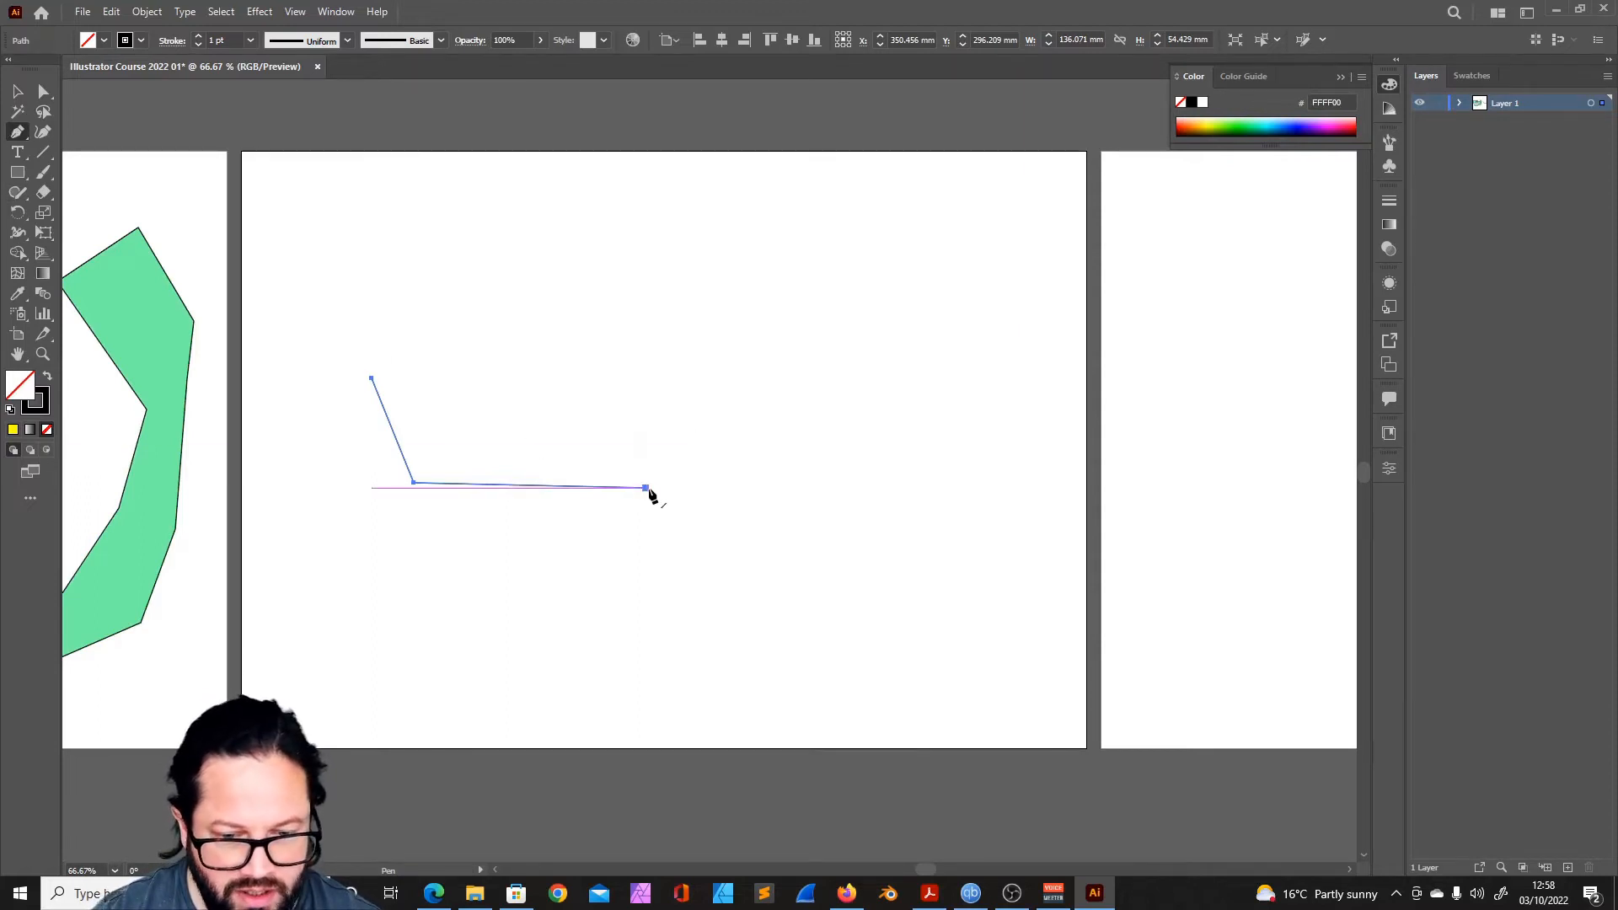
{"action": "left_click", "coordinate": [837, 347]}
{"action": "left_click", "coordinate": [950, 492]}
{"action": "left_click", "coordinate": [841, 590]}
{"action": "left_click", "coordinate": [664, 600]}
{"action": "left_click", "coordinate": [485, 617]}
{"action": "left_click", "coordinate": [376, 556]}
{"action": "left_click", "coordinate": [355, 469]}
{"action": "left_click", "coordinate": [372, 379]}
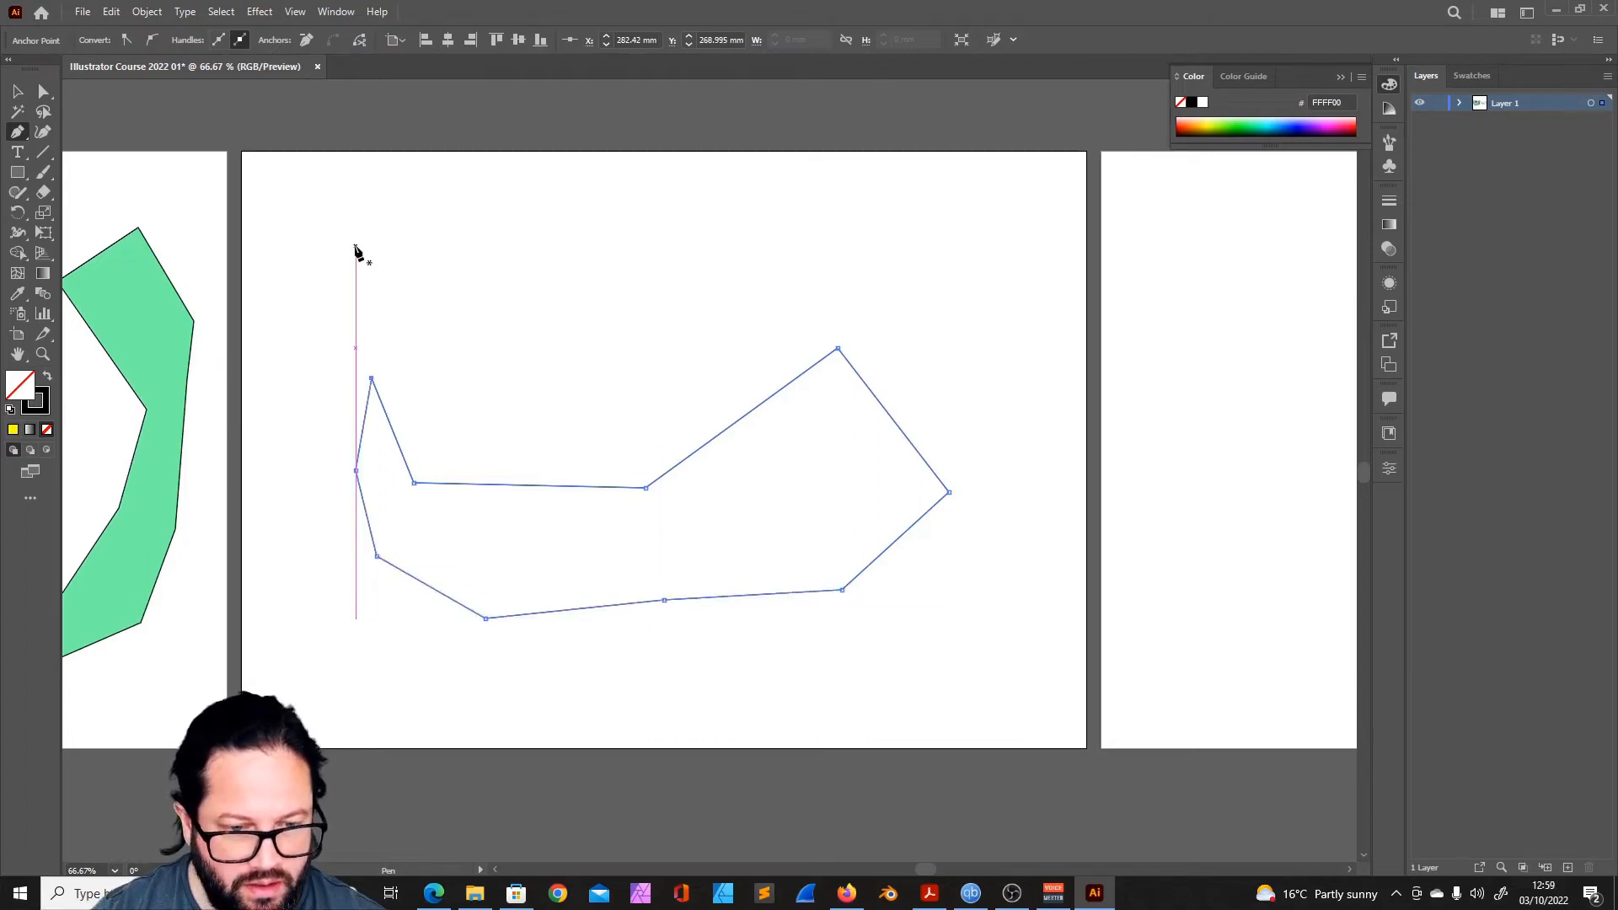
- Start a second Pen path above the unfilled shape and draw three flowing curved segments down towards its upper edge
{"action": "left_click", "coordinate": [355, 246]}
{"action": "left_click_drag", "start_coordinate": [534, 259], "coordinate": [599, 226]}
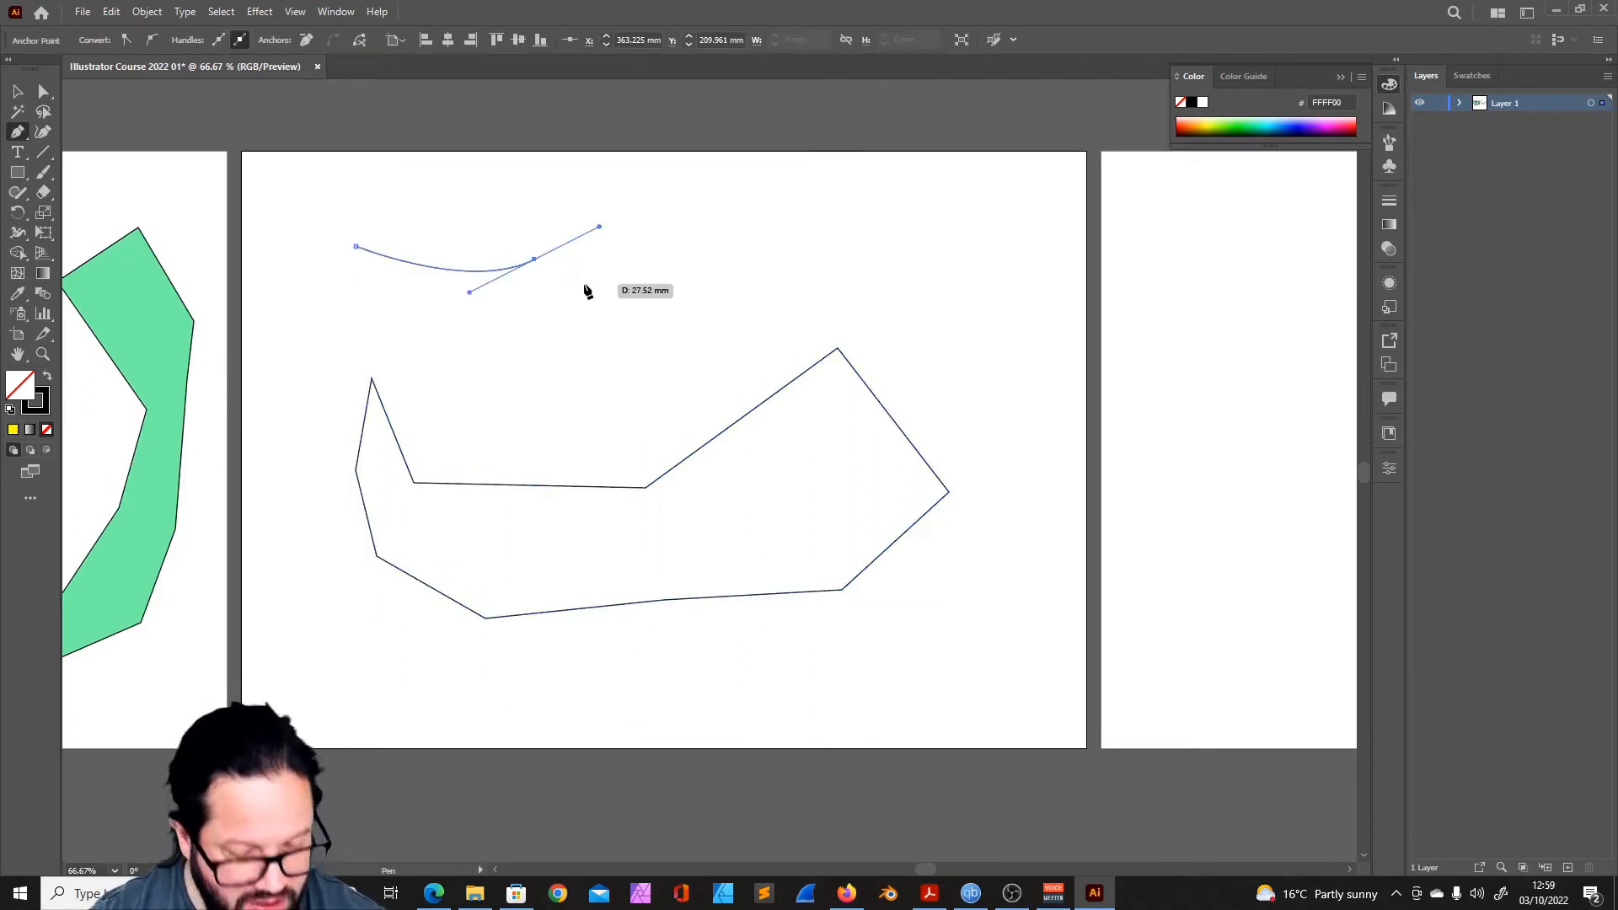
{"action": "key", "text": "ctrl+z"}
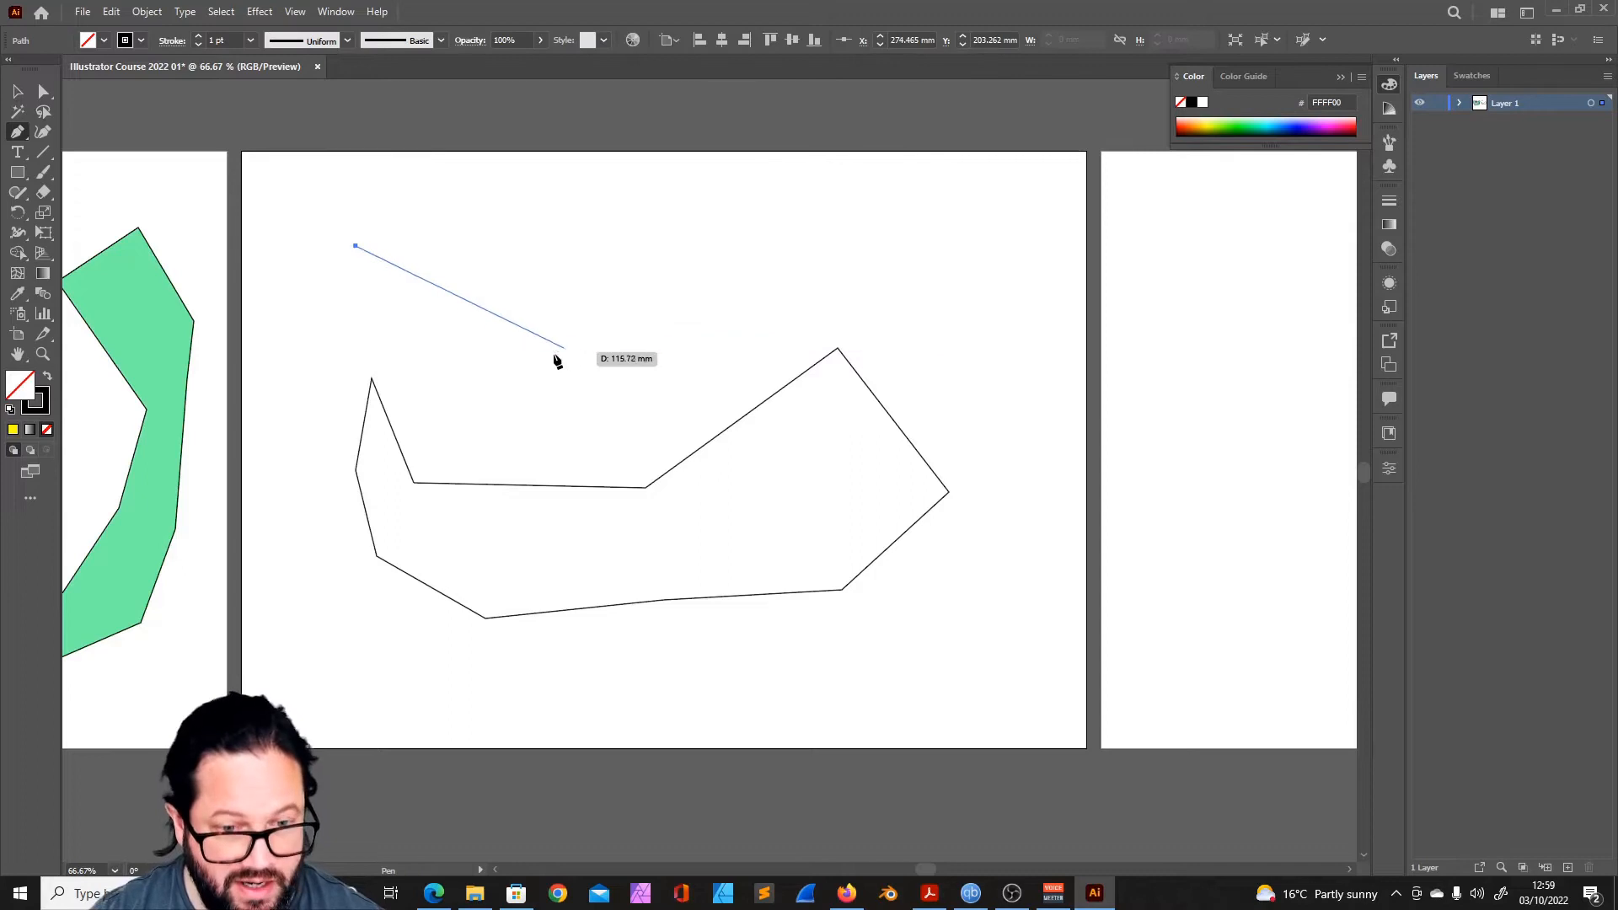
{"action": "left_click_drag", "start_coordinate": [544, 297], "coordinate": [653, 273]}
{"action": "left_click_drag", "start_coordinate": [636, 385], "coordinate": [549, 405]}
{"action": "left_click", "coordinate": [612, 449]}
- Continue the curved path with straight segments around the inner shape, and close it at its starting point
{"action": "left_click", "coordinate": [733, 327]}
{"action": "left_click", "coordinate": [908, 299]}
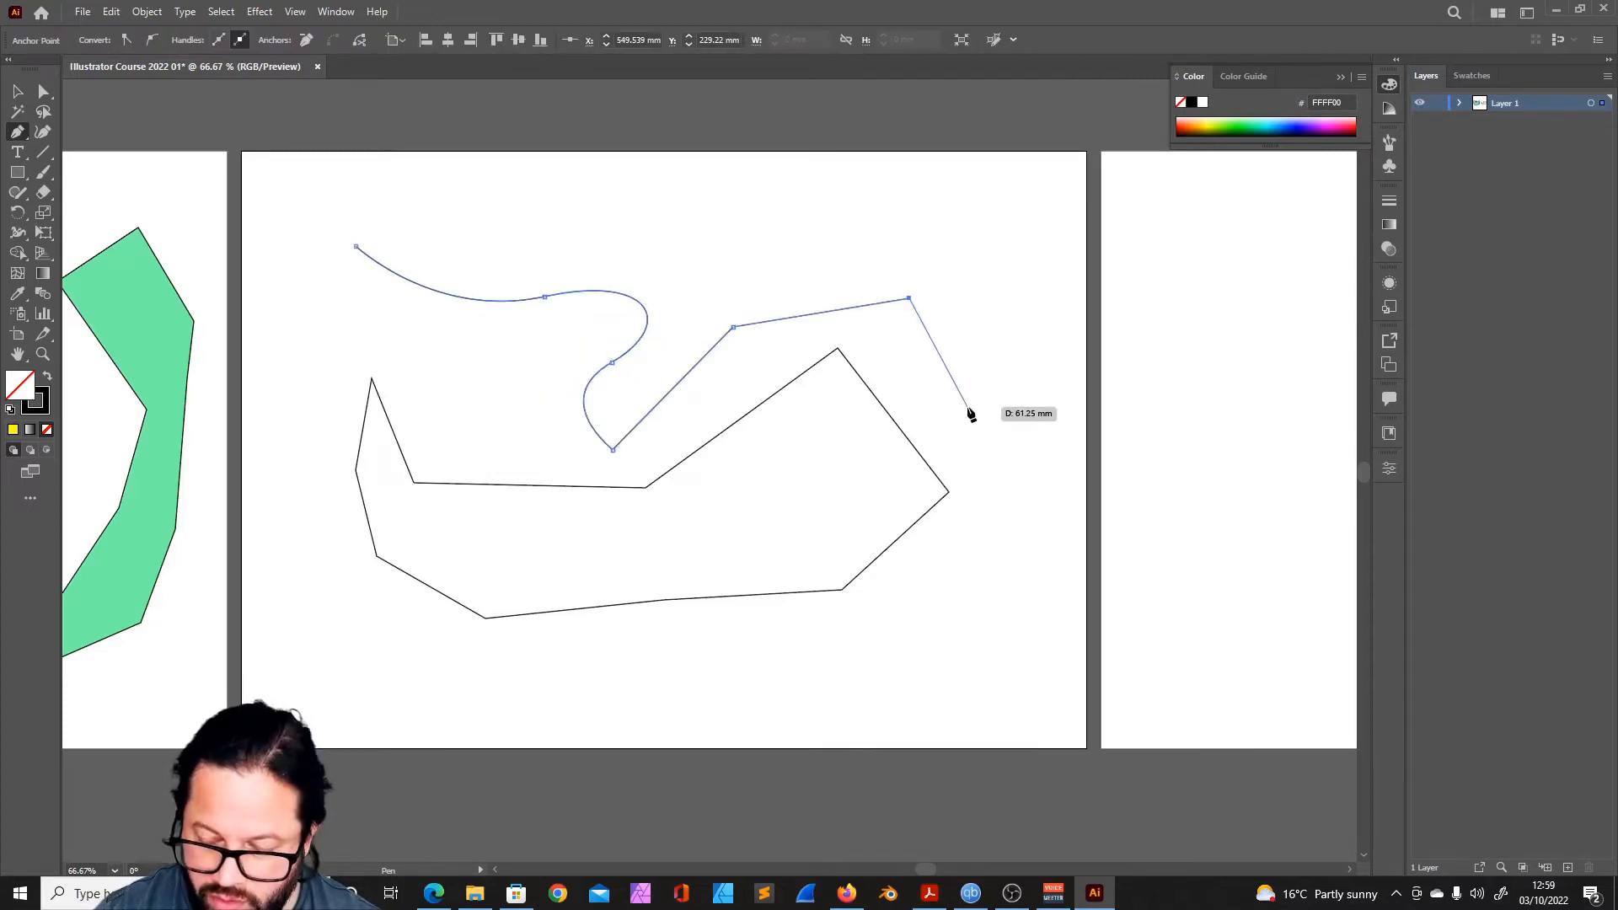
{"action": "left_click", "coordinate": [1011, 487]}
{"action": "left_click", "coordinate": [988, 578]}
{"action": "left_click", "coordinate": [912, 630]}
{"action": "left_click", "coordinate": [820, 665]}
{"action": "left_click", "coordinate": [664, 670]}
{"action": "left_click", "coordinate": [489, 679]}
{"action": "left_click", "coordinate": [334, 671]}
{"action": "left_click", "coordinate": [303, 475]}
{"action": "left_click", "coordinate": [333, 340]}
{"action": "left_click", "coordinate": [324, 298]}
{"action": "left_click", "coordinate": [354, 246]}
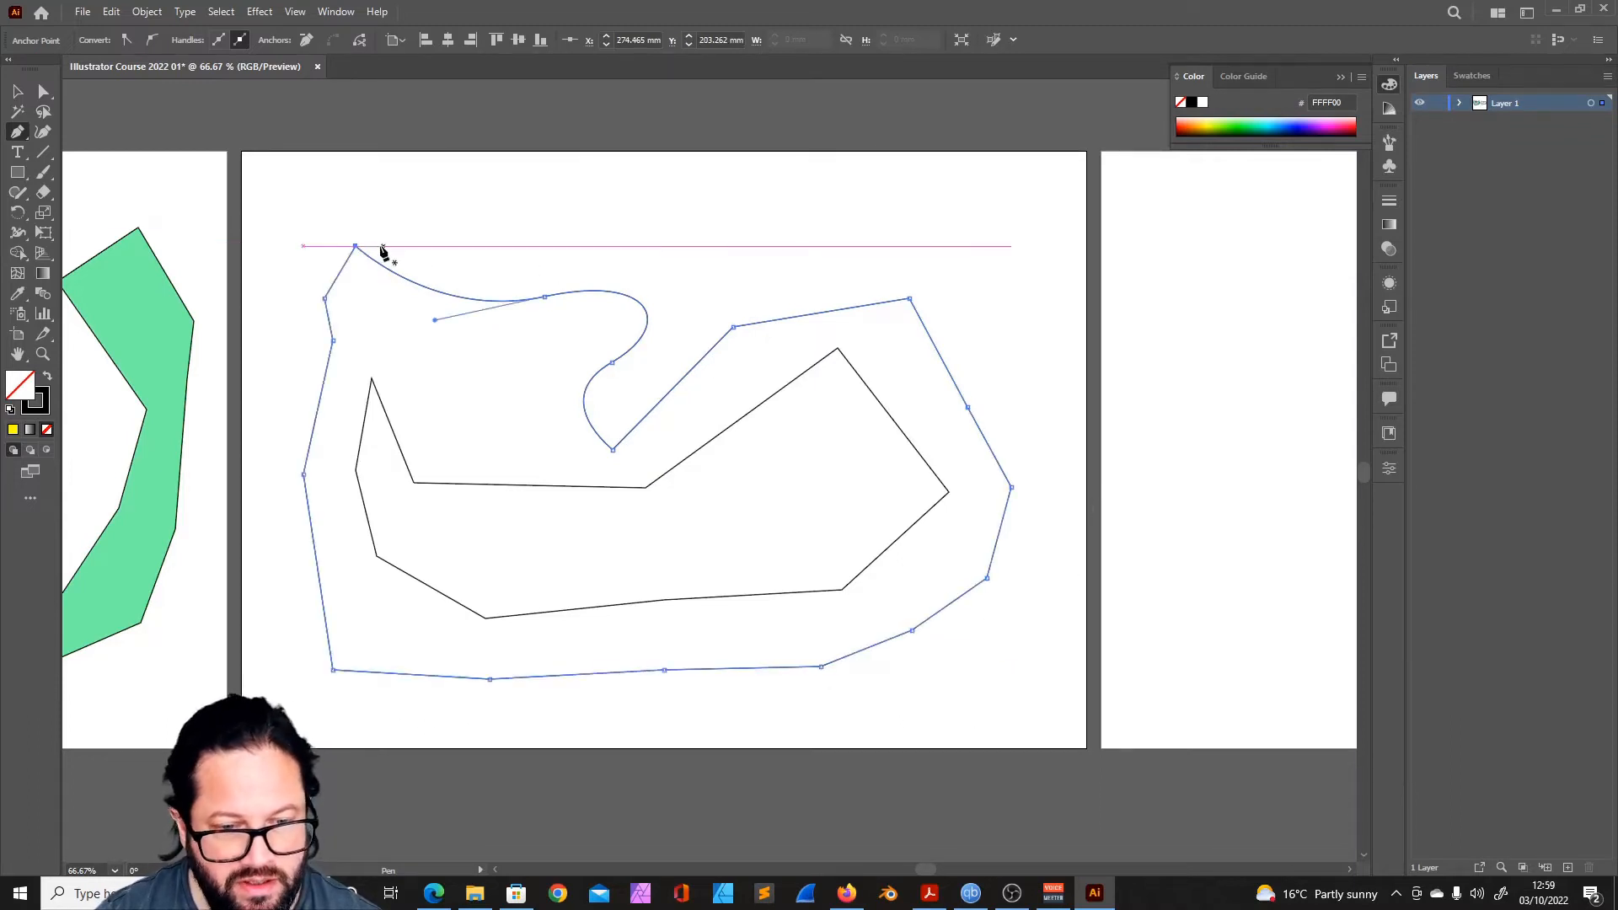
- Clear both outlines from the second artboard and draw a closed seven-point shape about 135 mm wide with the Pen tool
{"action": "left_click", "coordinate": [18, 92]}
{"action": "left_click", "coordinate": [637, 264]}
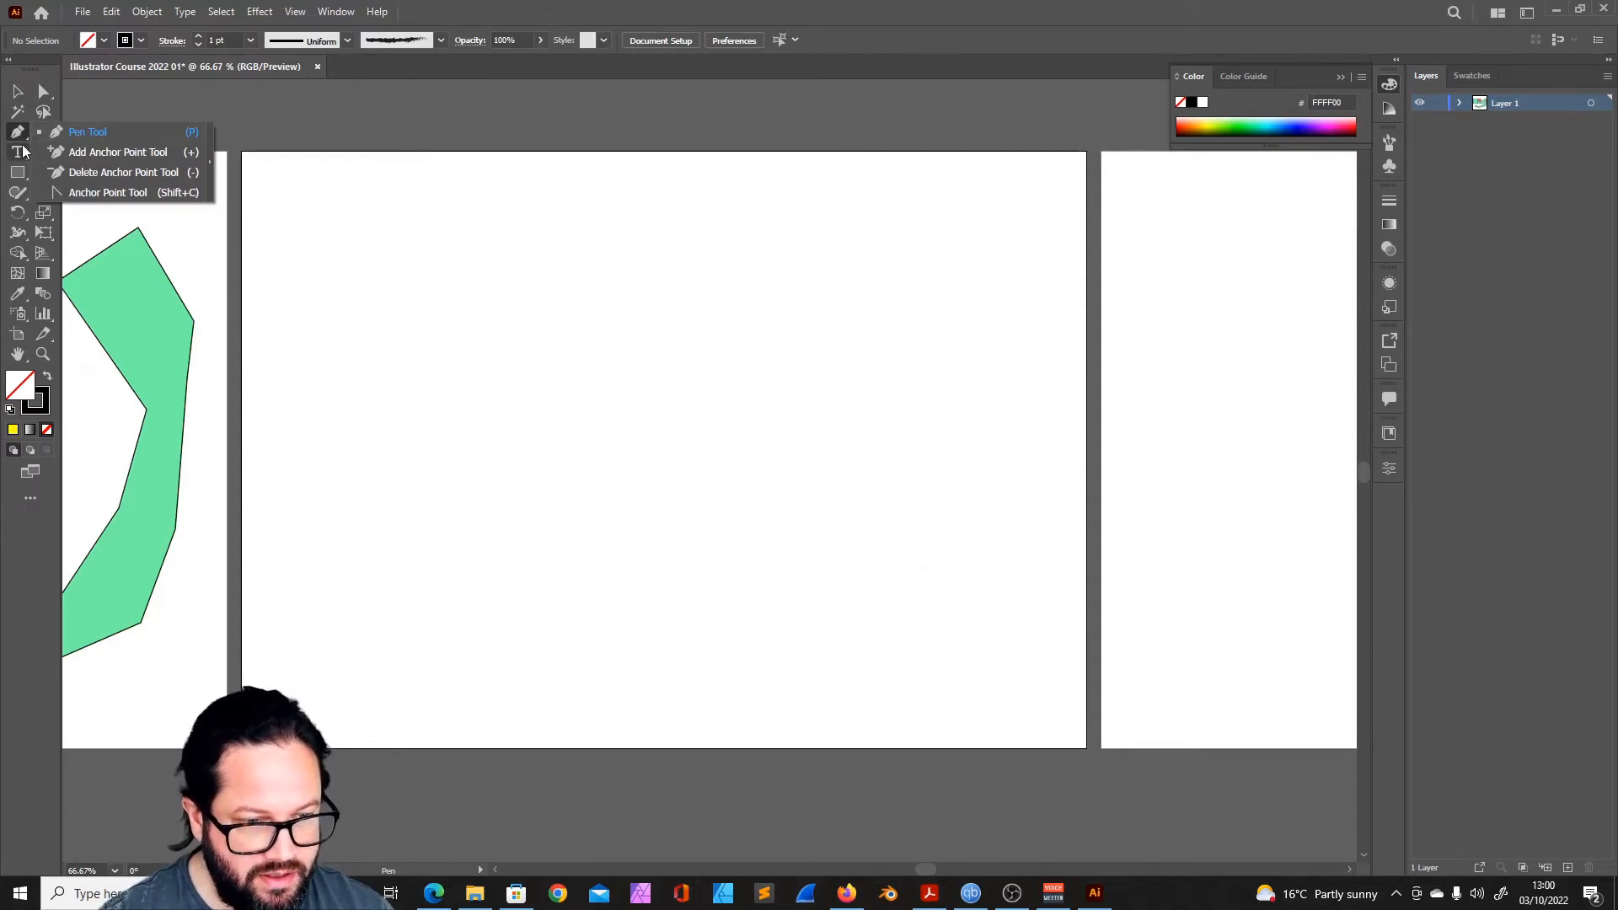
{"action": "left_click", "coordinate": [336, 300]}
{"action": "left_click", "coordinate": [495, 249]}
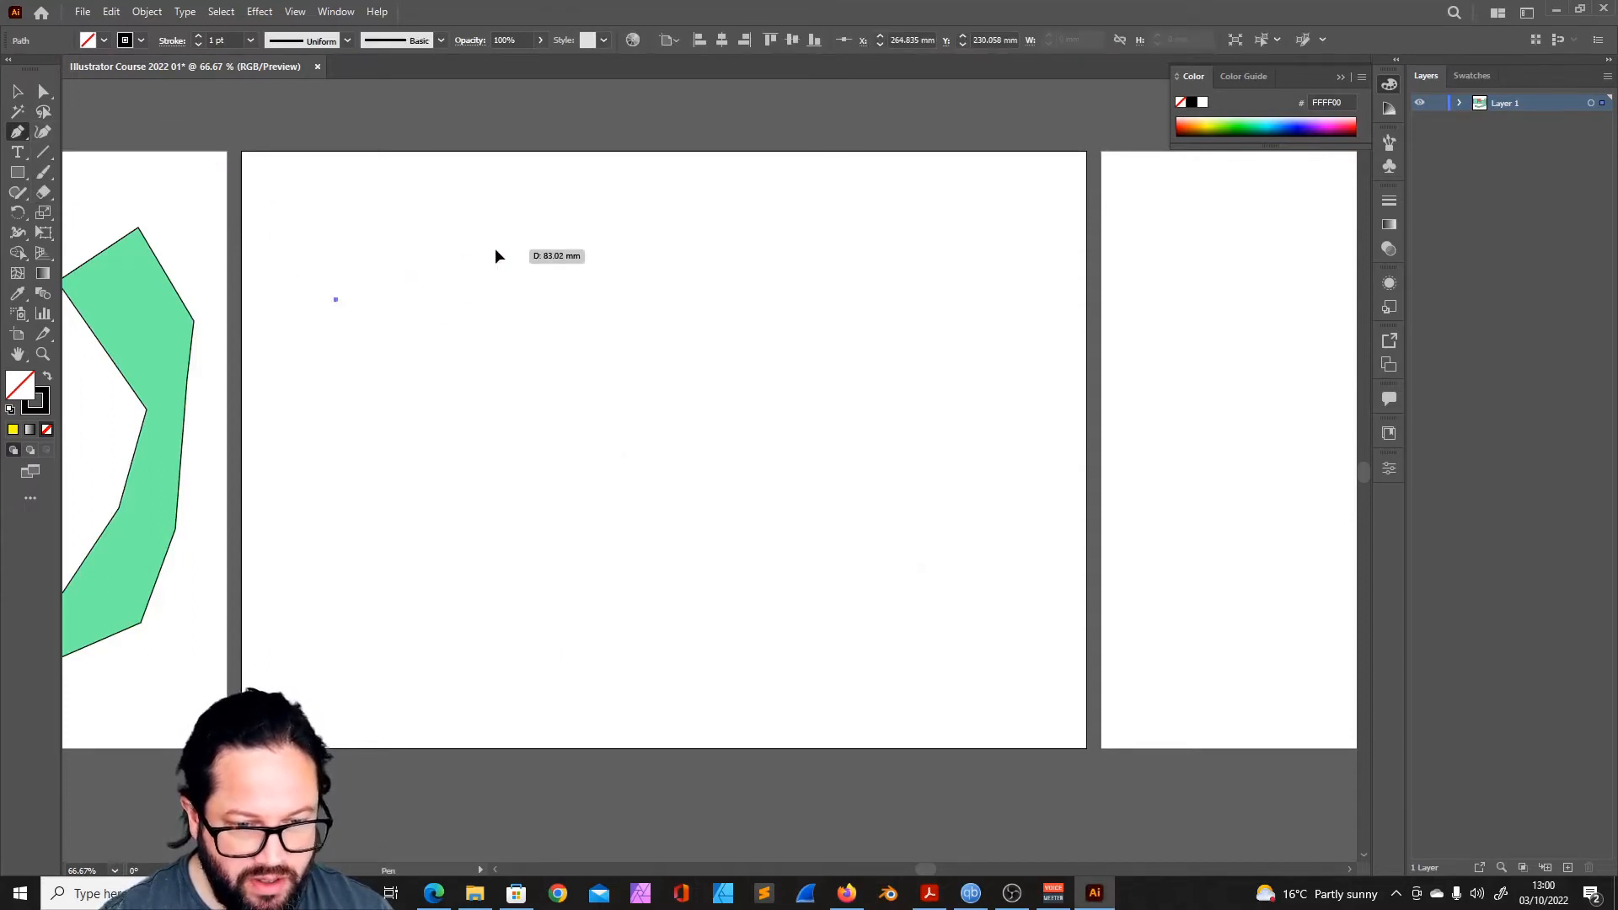
{"action": "left_click", "coordinate": [608, 293]}
{"action": "left_click", "coordinate": [566, 356]}
{"action": "left_click", "coordinate": [483, 424]}
{"action": "left_click", "coordinate": [409, 336]}
{"action": "left_click", "coordinate": [366, 356]}
{"action": "left_click", "coordinate": [336, 300]}
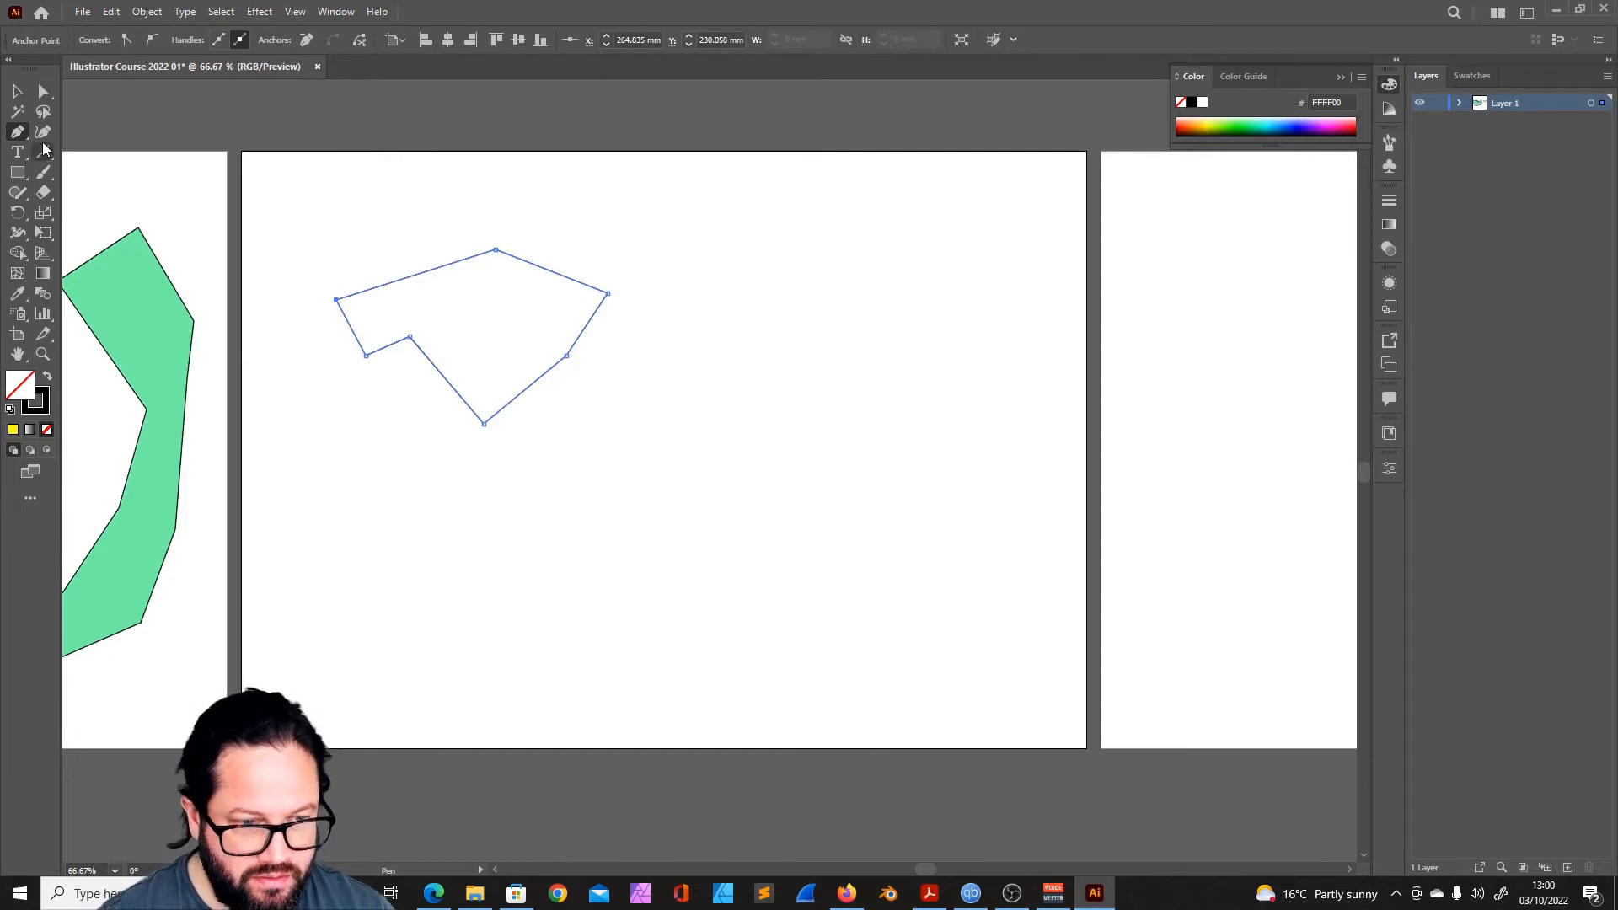
- Add anchor points on three edges of the shape, and delete its lowest point, the lower-right corner point and the extra upper-right point
{"action": "left_click", "coordinate": [17, 132]}
{"action": "left_click", "coordinate": [120, 154]}
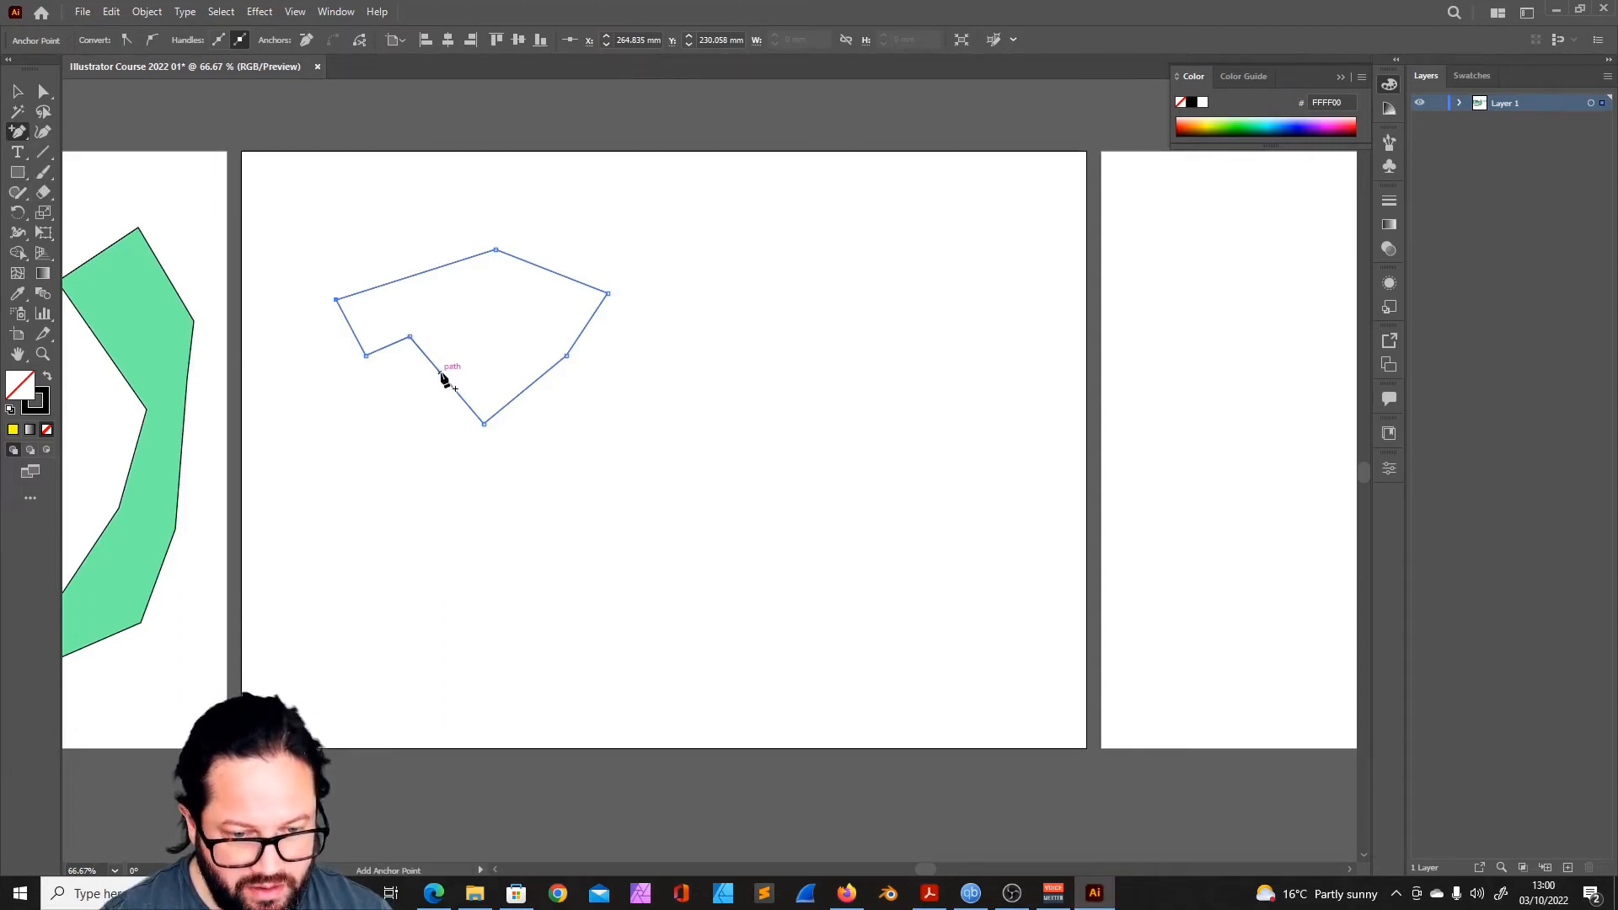
{"action": "left_click", "coordinate": [440, 372]}
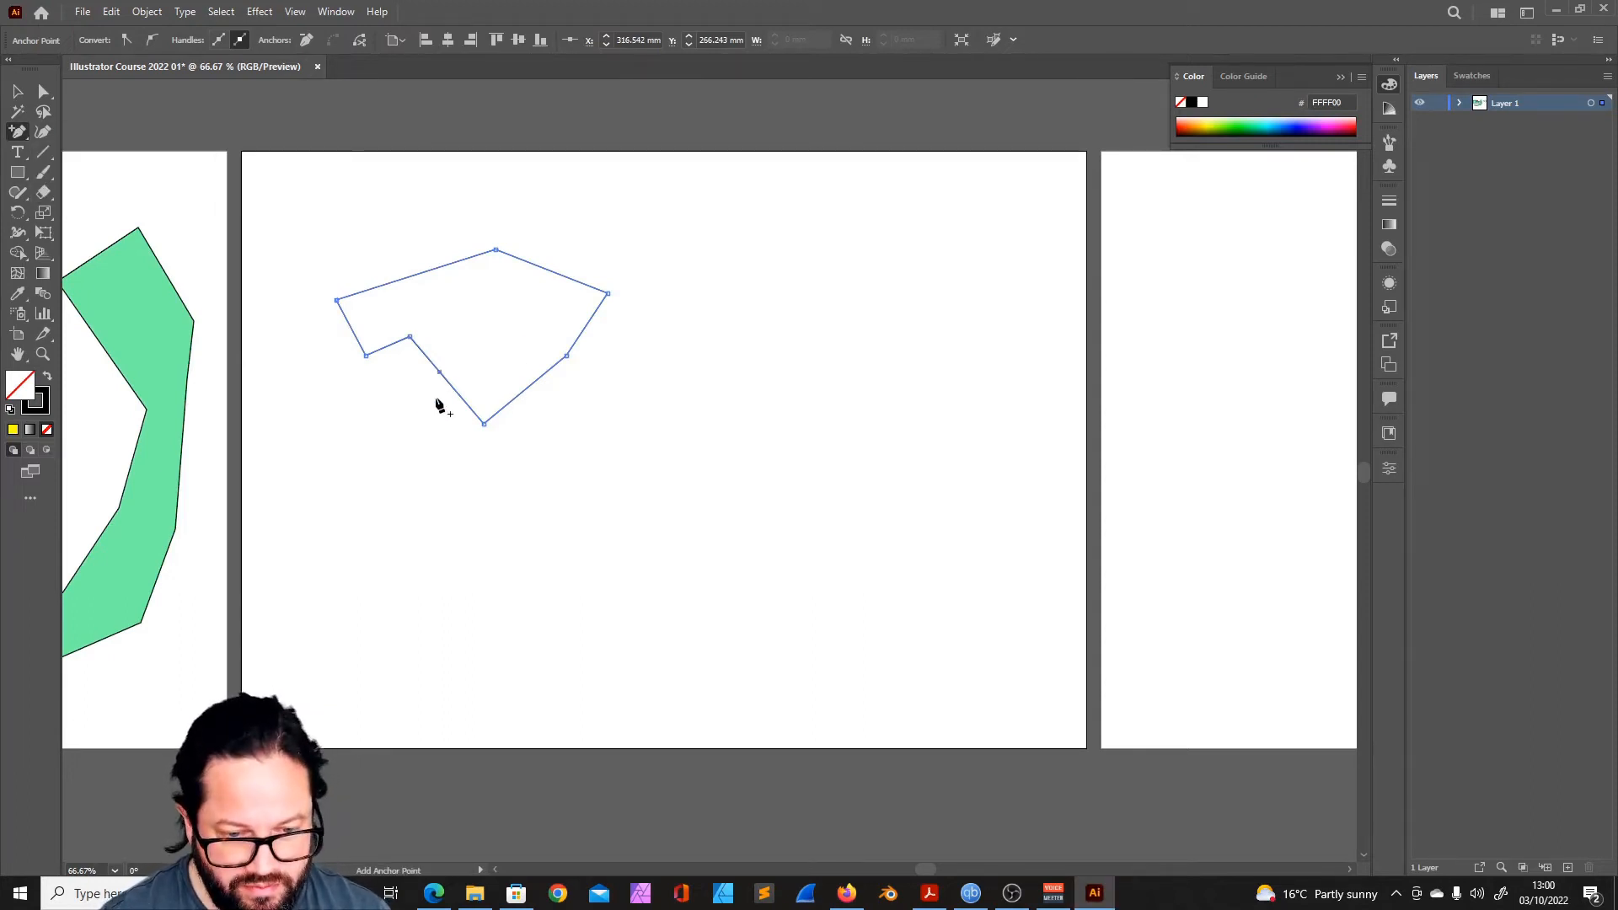
{"action": "left_click", "coordinate": [528, 386]}
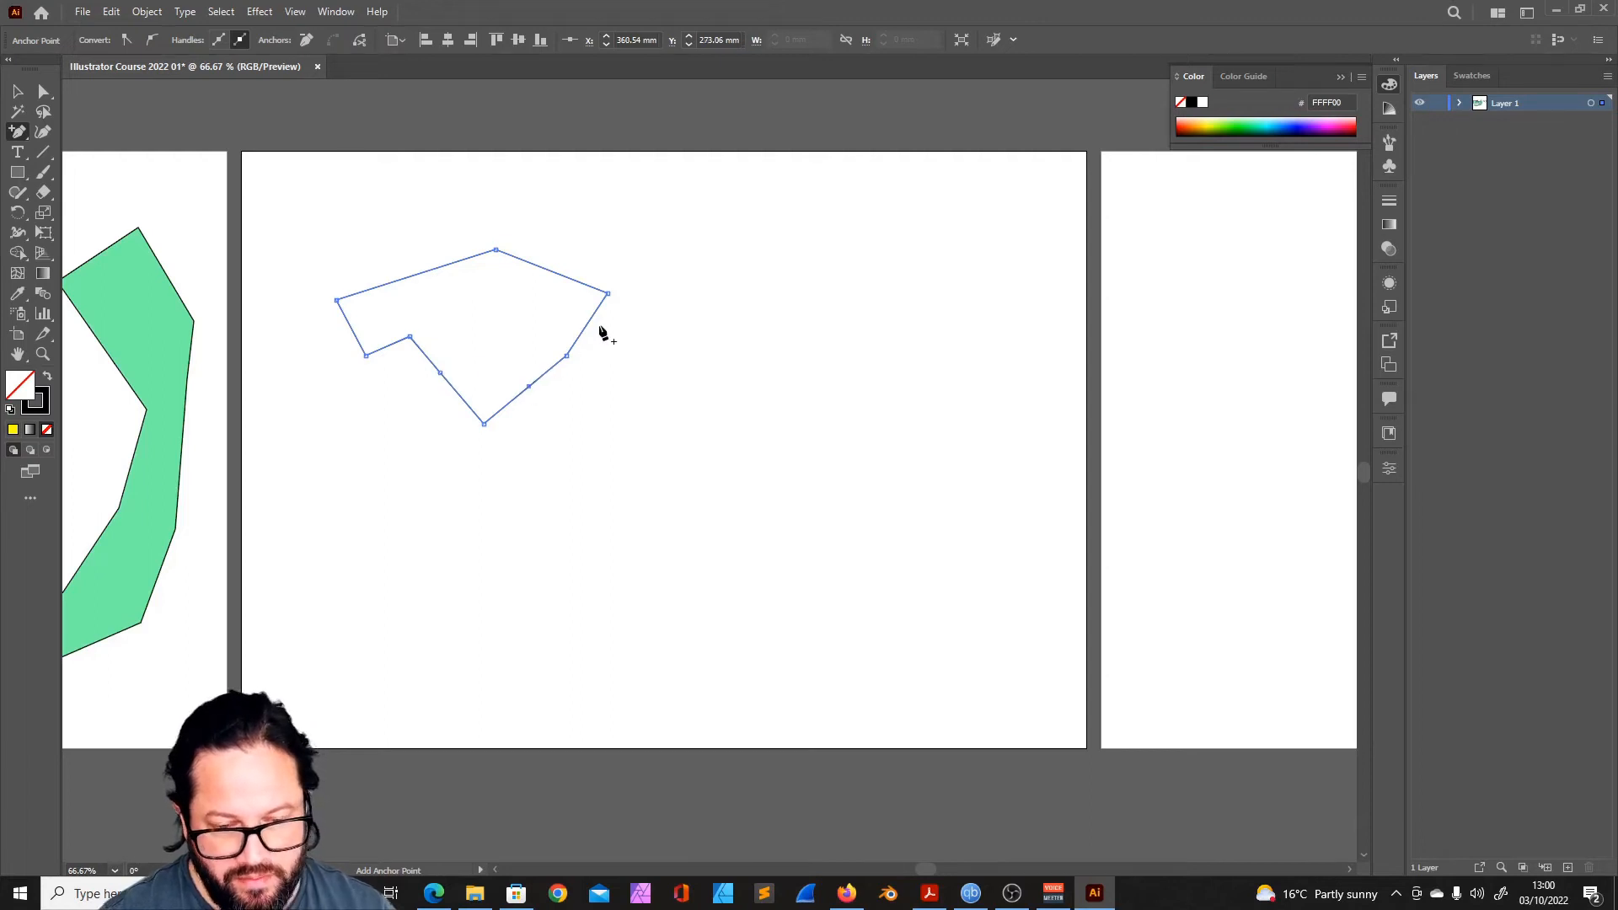
{"action": "left_click", "coordinate": [566, 277]}
{"action": "left_click", "coordinate": [17, 131]}
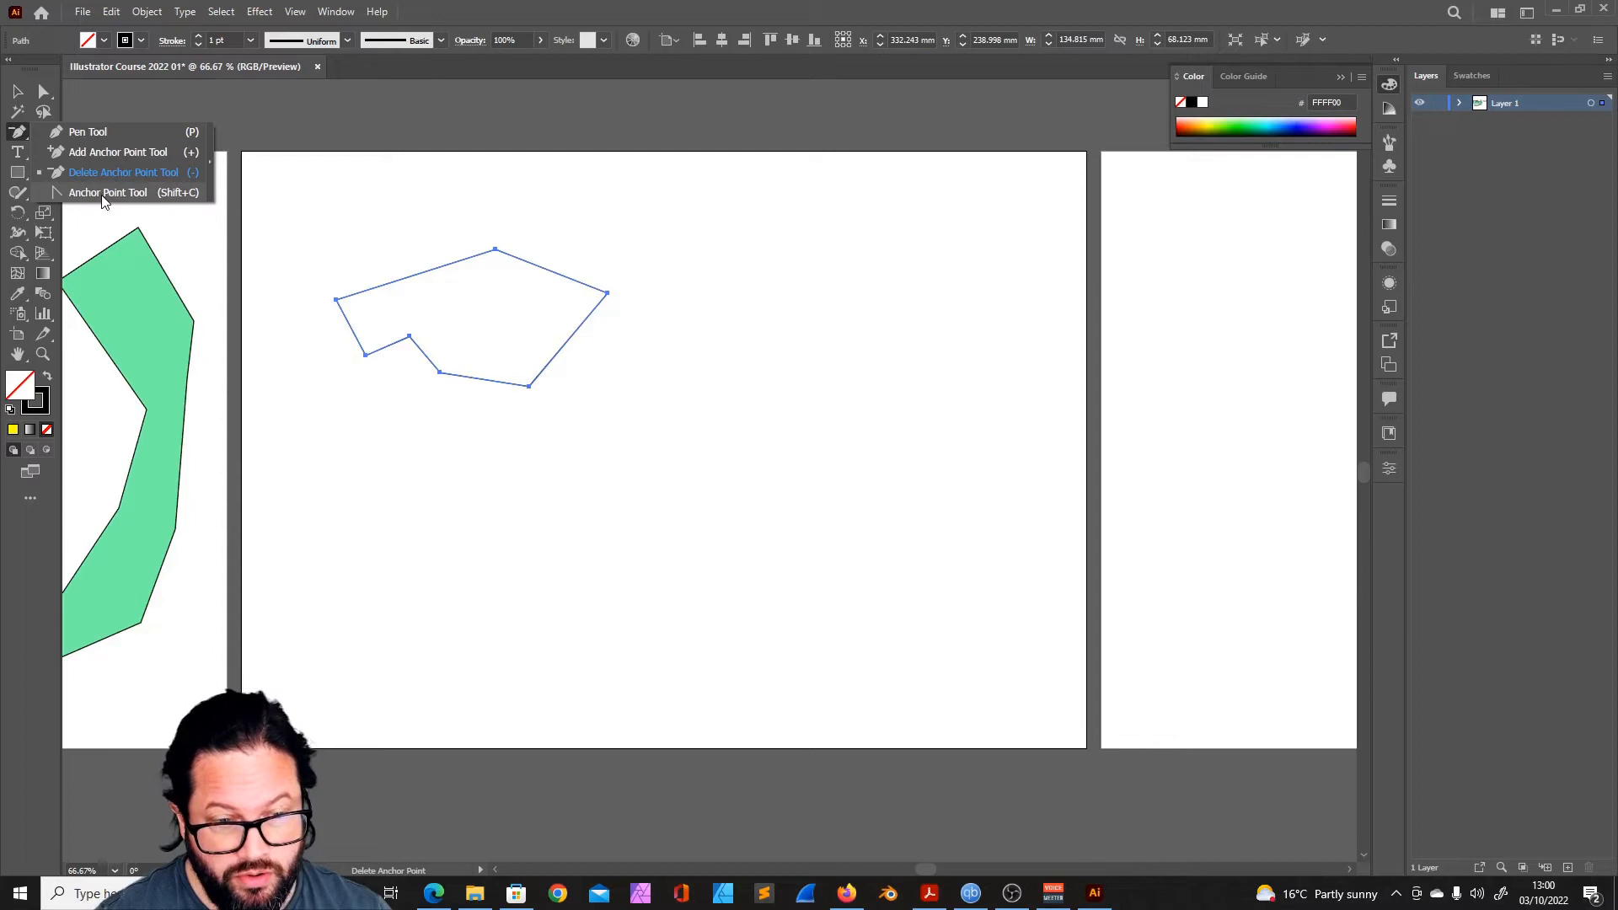
- Curve the shape's top and lower-right points with the Anchor Point tool, and bend the lower-right point's handle independently downward
{"action": "left_click", "coordinate": [102, 195]}
{"action": "left_click_drag", "start_coordinate": [495, 250], "coordinate": [573, 262]}
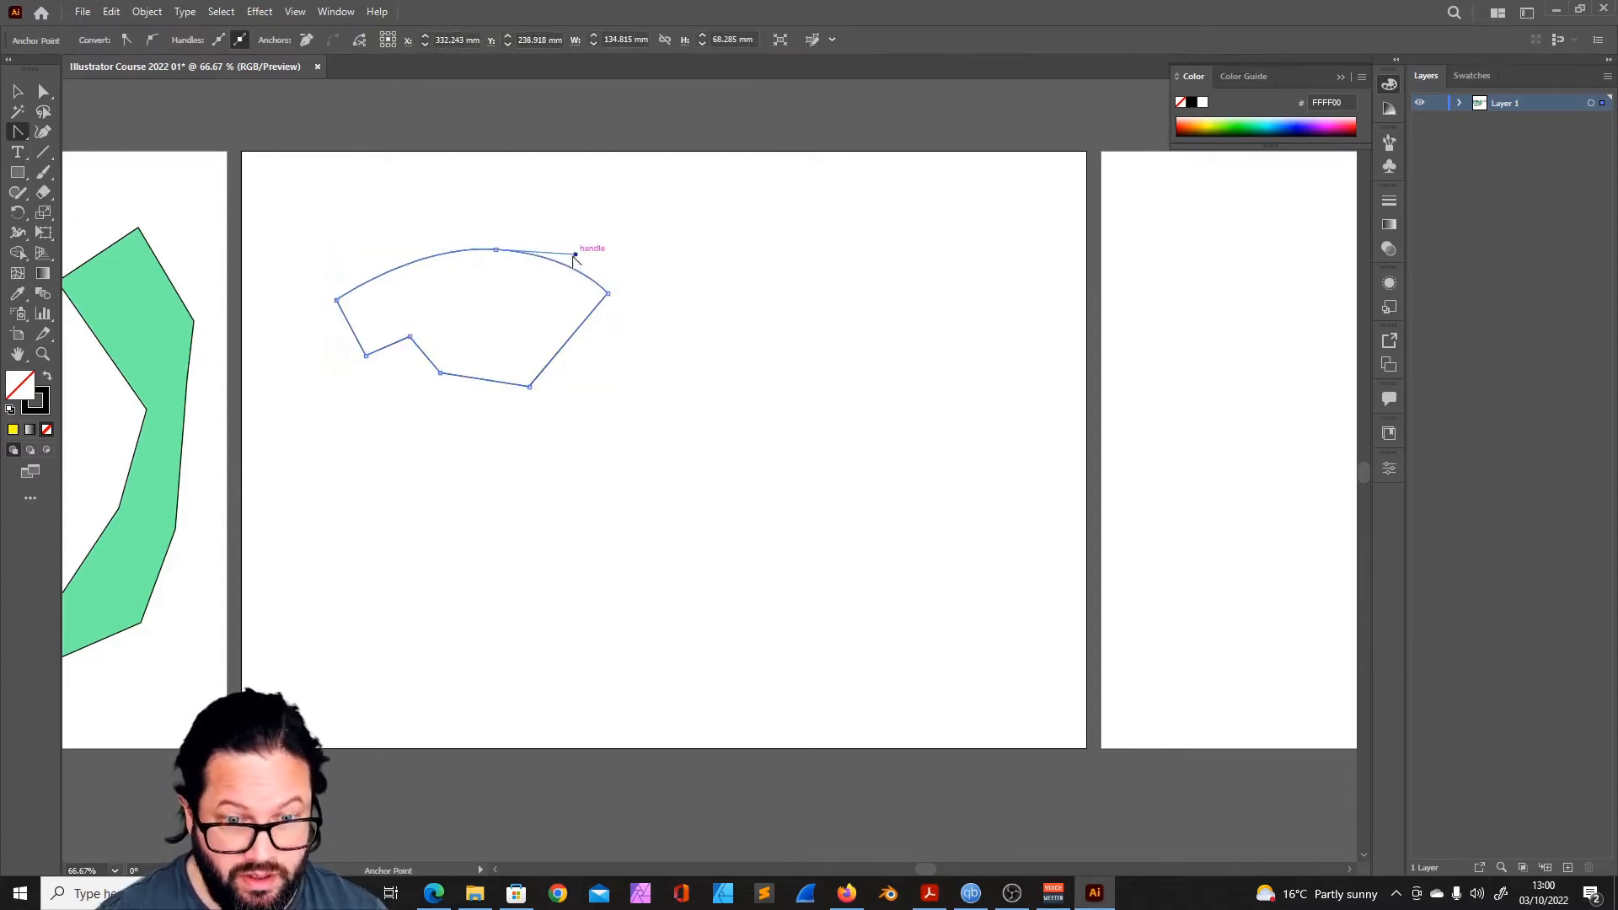
{"action": "left_click", "coordinate": [495, 250]}
{"action": "left_click_drag", "start_coordinate": [495, 251], "coordinate": [577, 253]}
{"action": "left_click_drag", "start_coordinate": [528, 386], "coordinate": [580, 351]}
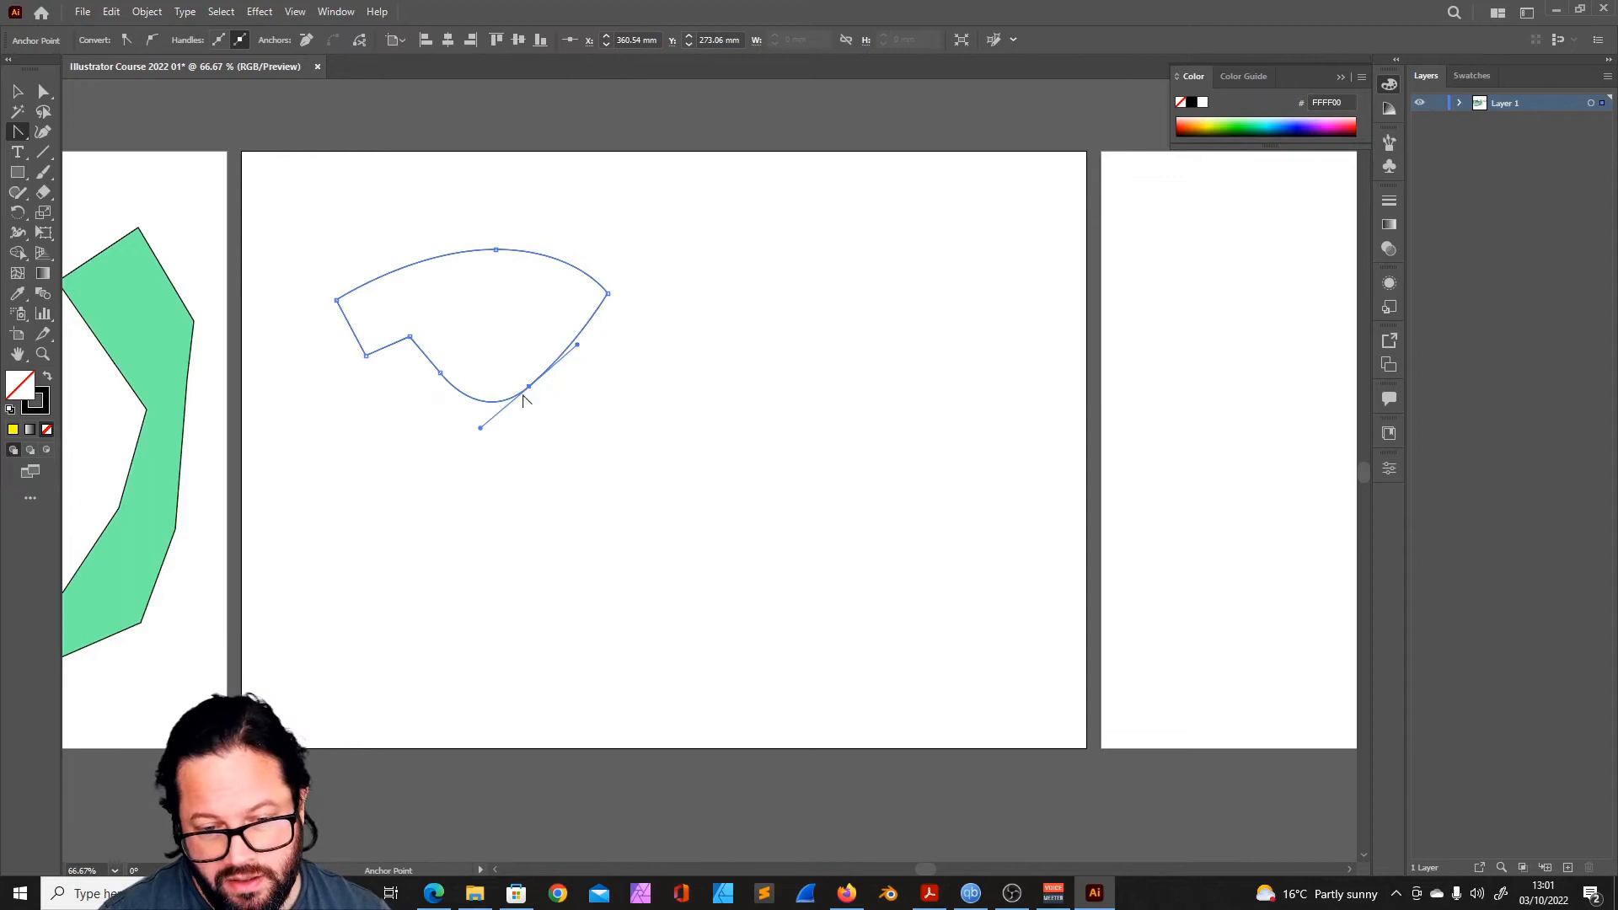
{"action": "left_click_drag", "start_coordinate": [578, 345], "coordinate": [626, 423]}
- Round all the shape's sharp corners together using its live corners with Direct Selection, and clear the selection
{"action": "key", "text": "a"}
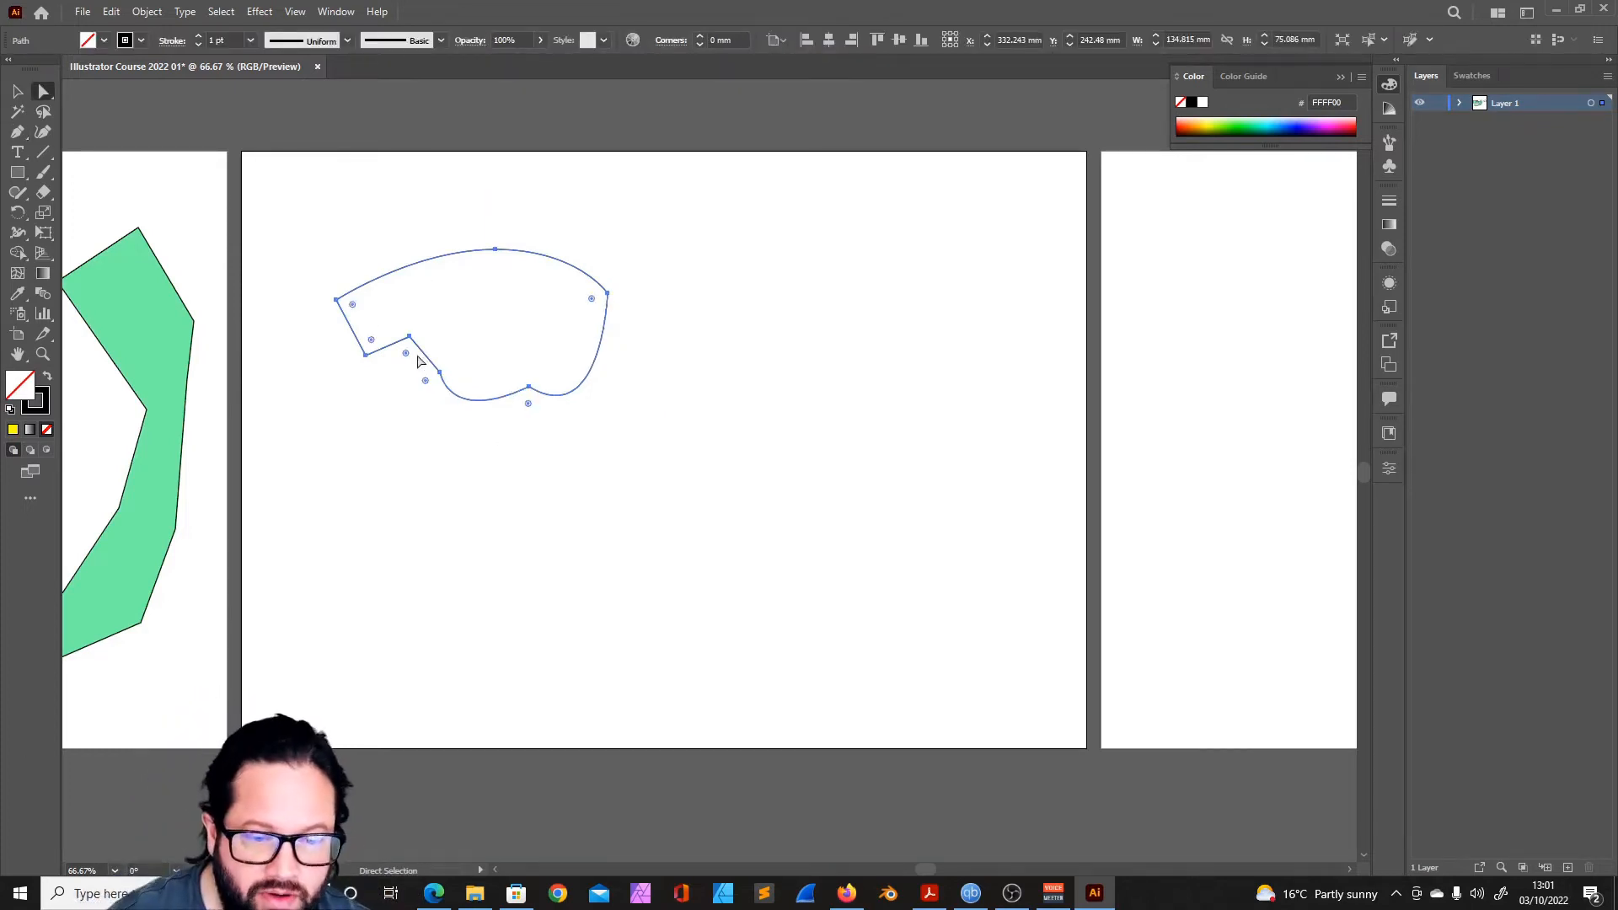
{"action": "left_click_drag", "start_coordinate": [352, 304], "coordinate": [365, 315]}
{"action": "left_click", "coordinate": [590, 531]}
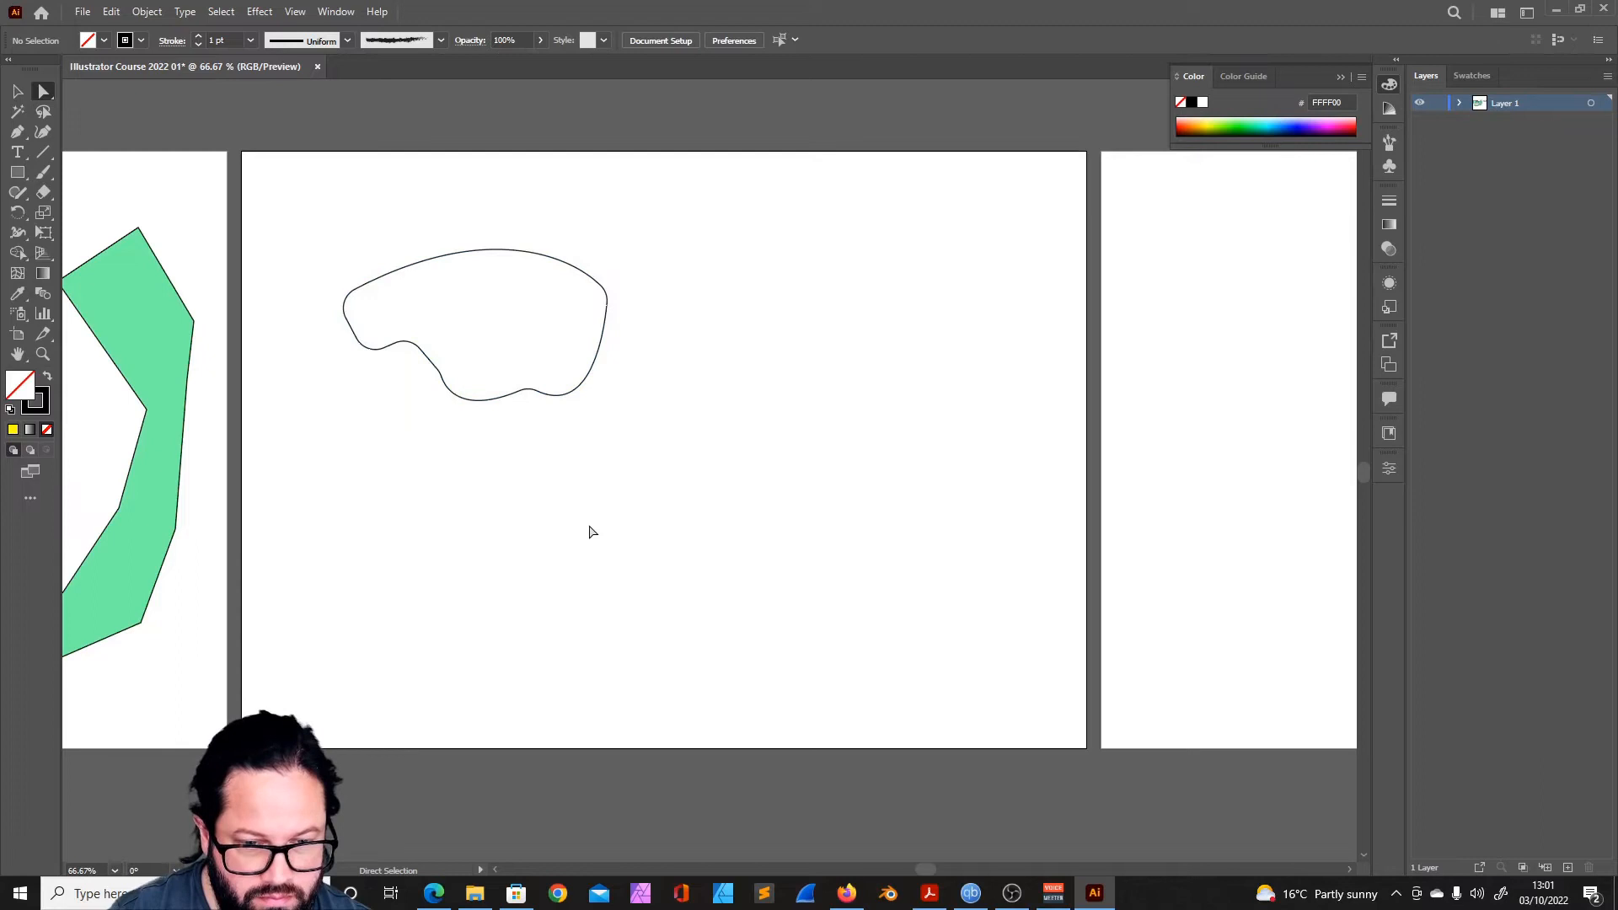
{"action": "left_click", "coordinate": [538, 254]}
{"action": "left_click", "coordinate": [727, 377]}
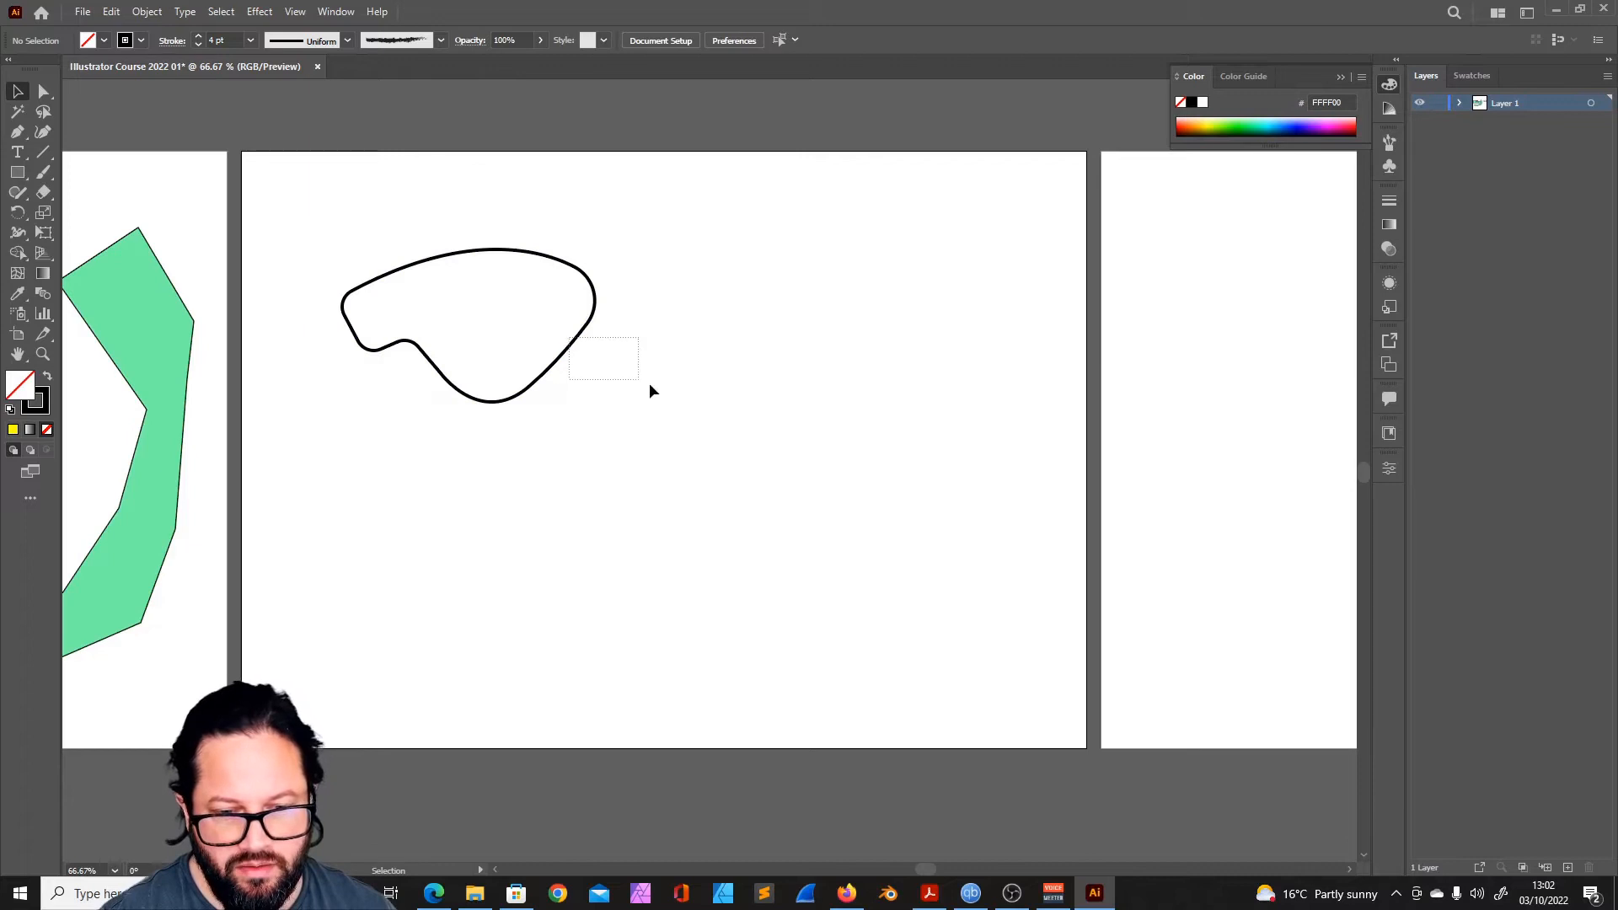
{"action": "left_click_drag", "start_coordinate": [649, 390], "coordinate": [632, 351]}
{"action": "left_click", "coordinate": [632, 351]}
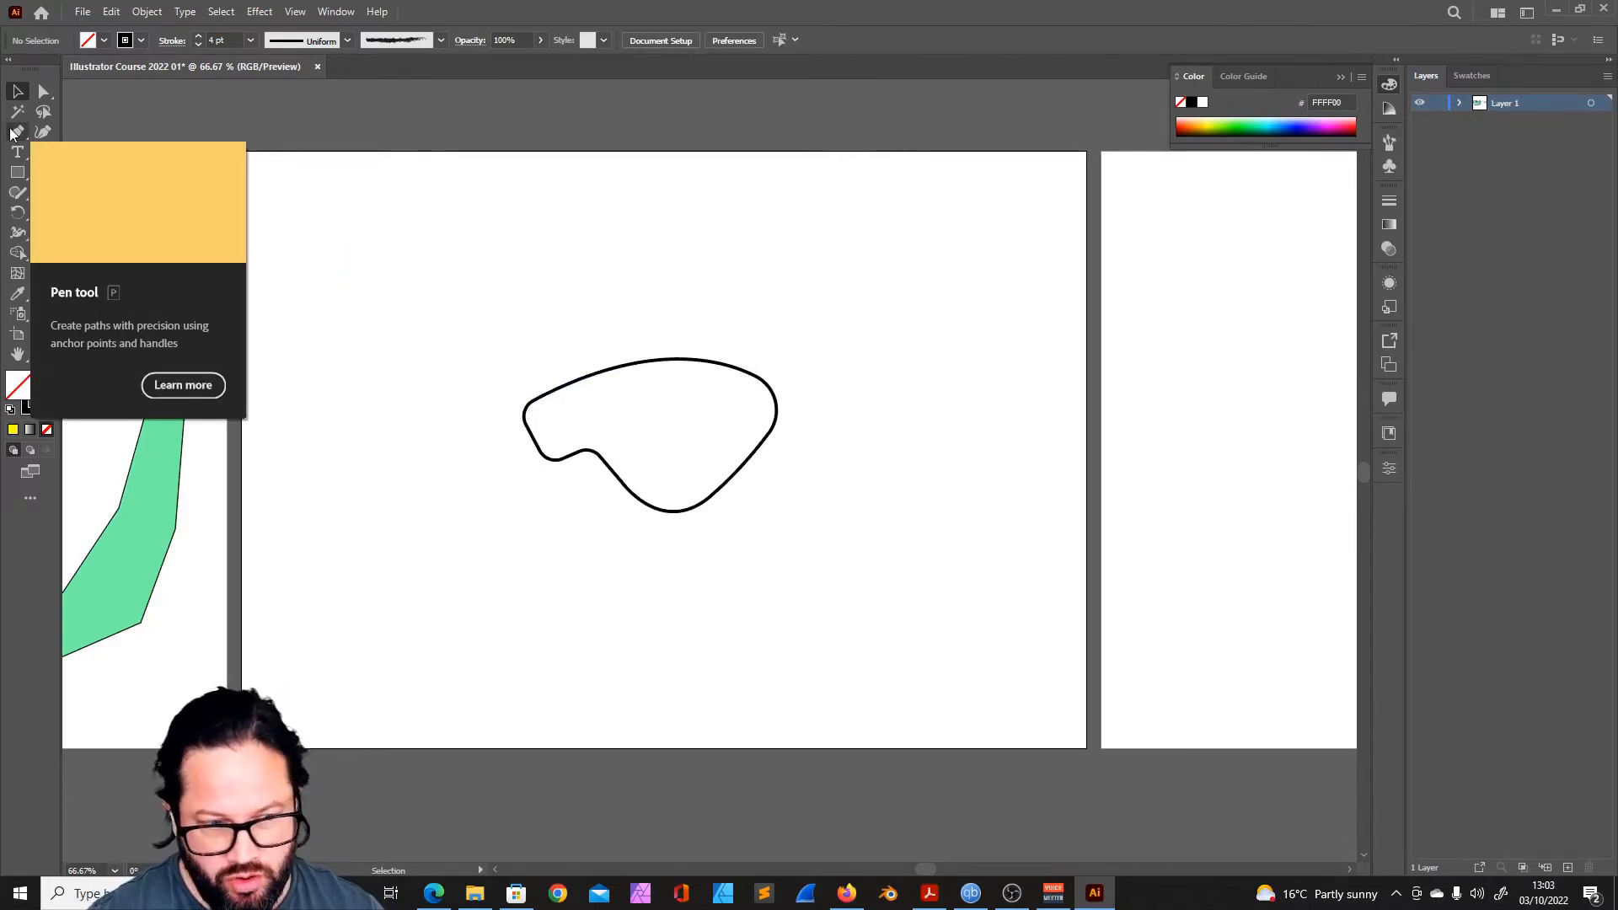
- Draw a straight two-point path about 60 × 40 mm near the artboard's upper-left corner with the Curvature tool, ending it as an open path
{"action": "left_click", "coordinate": [18, 132]}
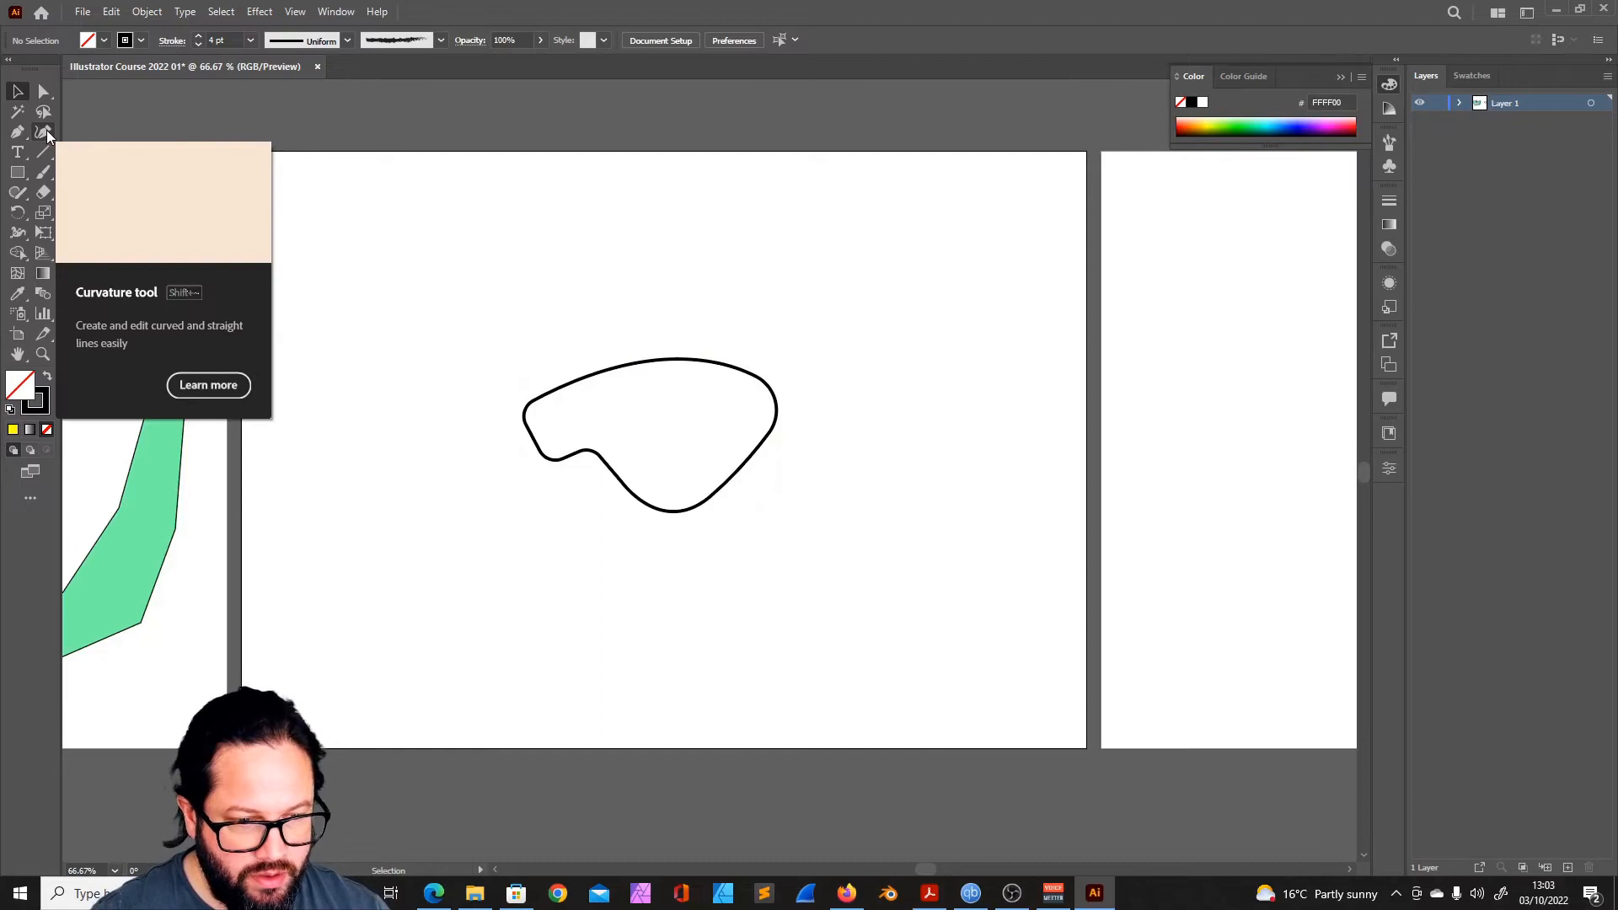
{"action": "left_click", "coordinate": [44, 132]}
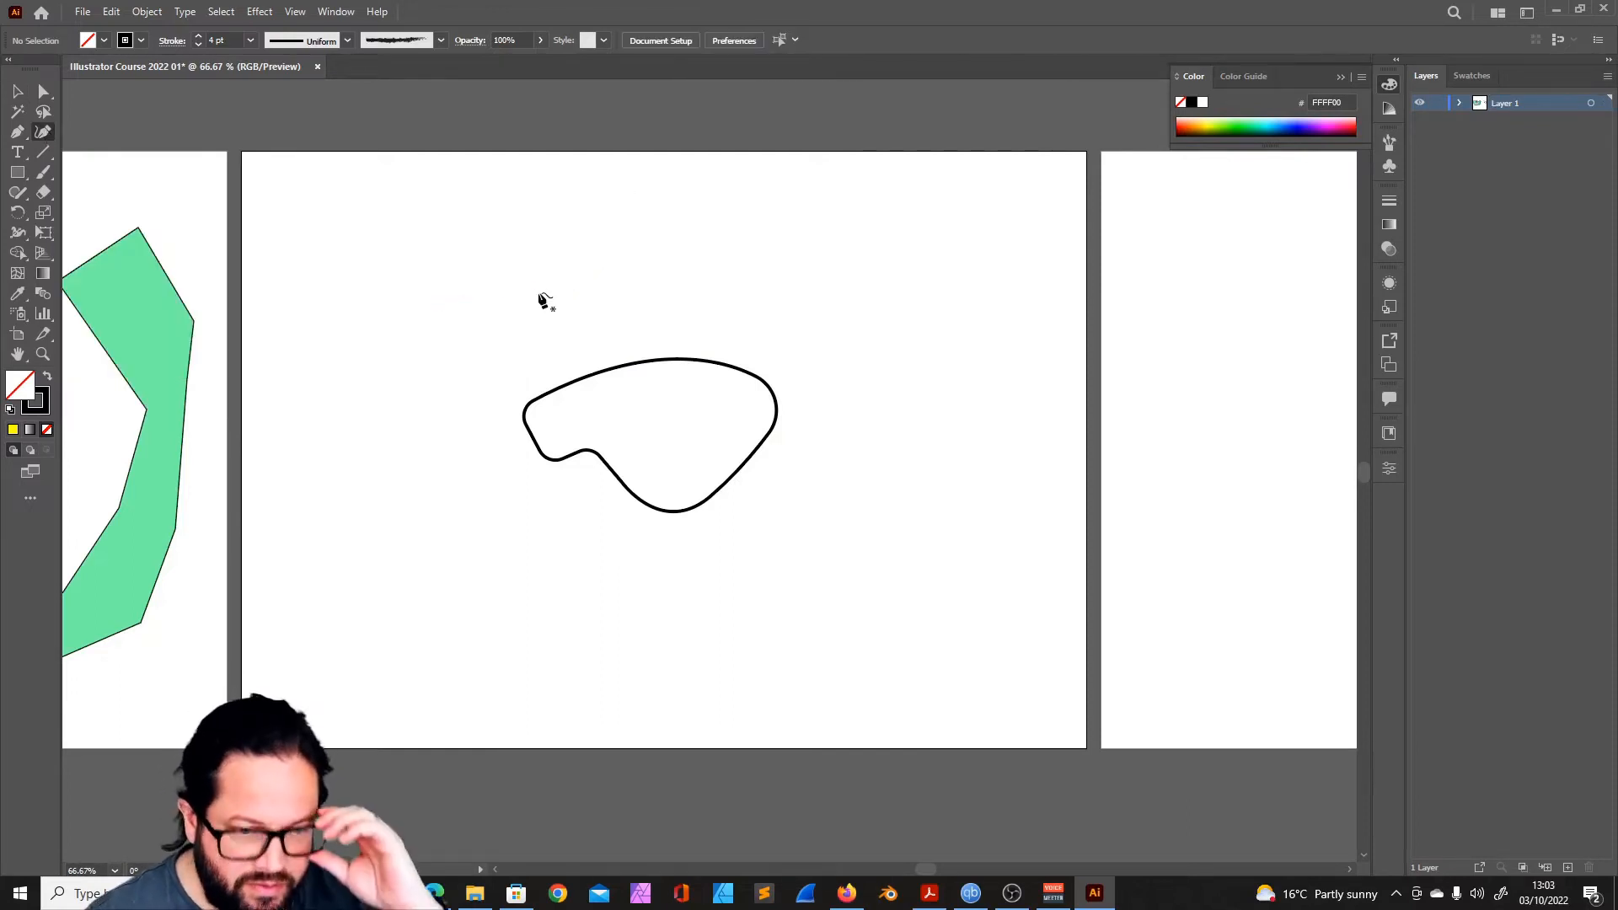
{"action": "left_click", "coordinate": [355, 346]}
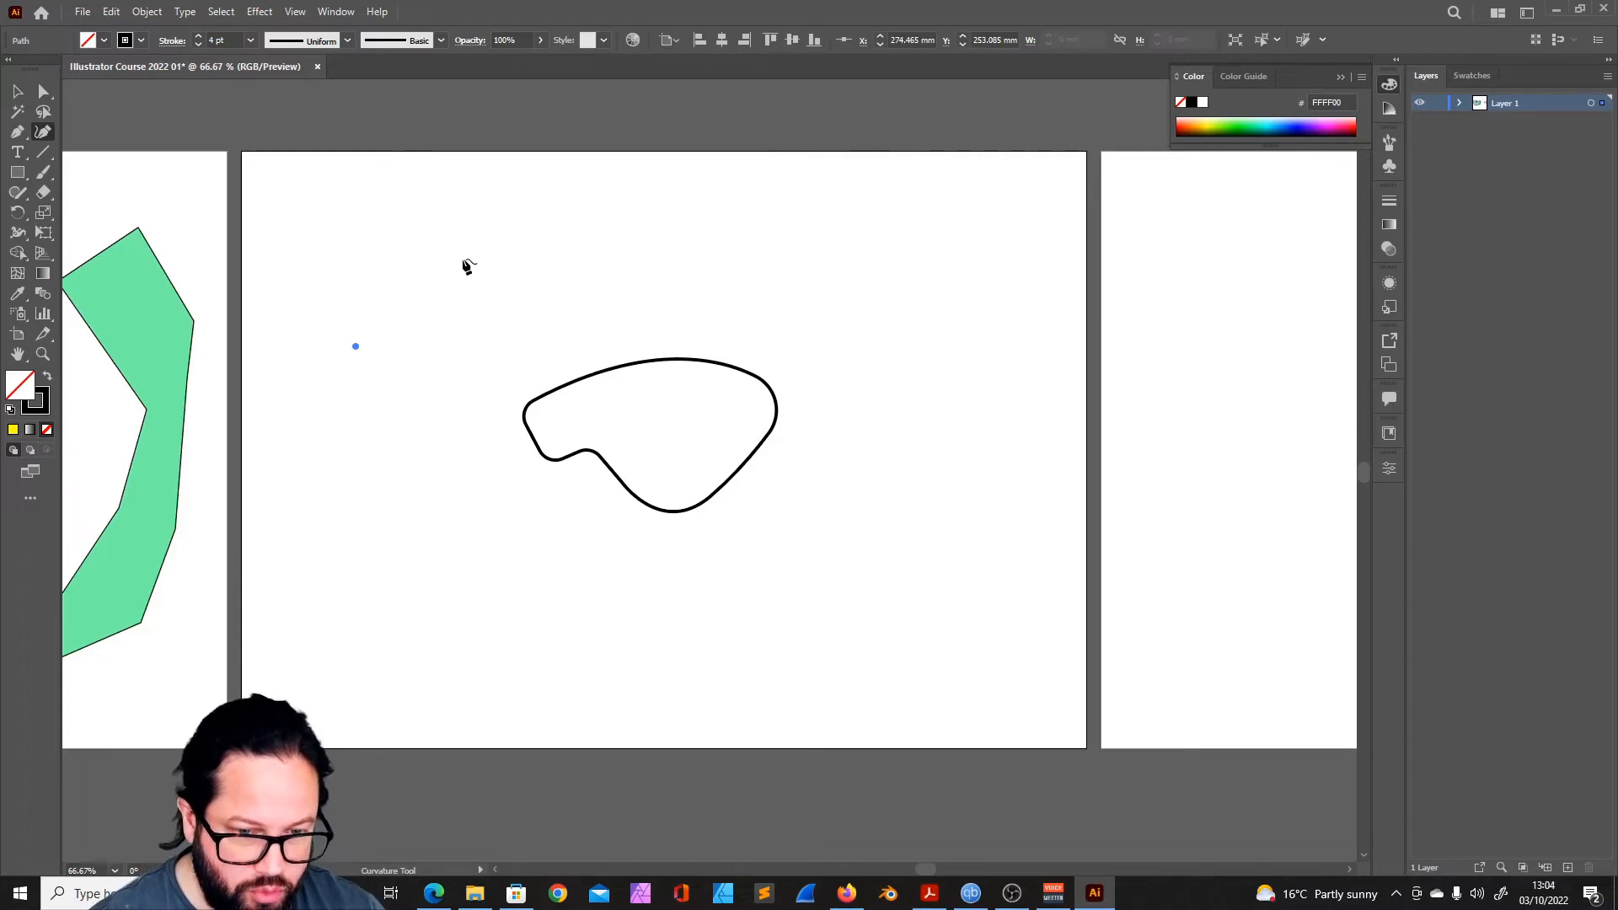
{"action": "left_click", "coordinate": [462, 259]}
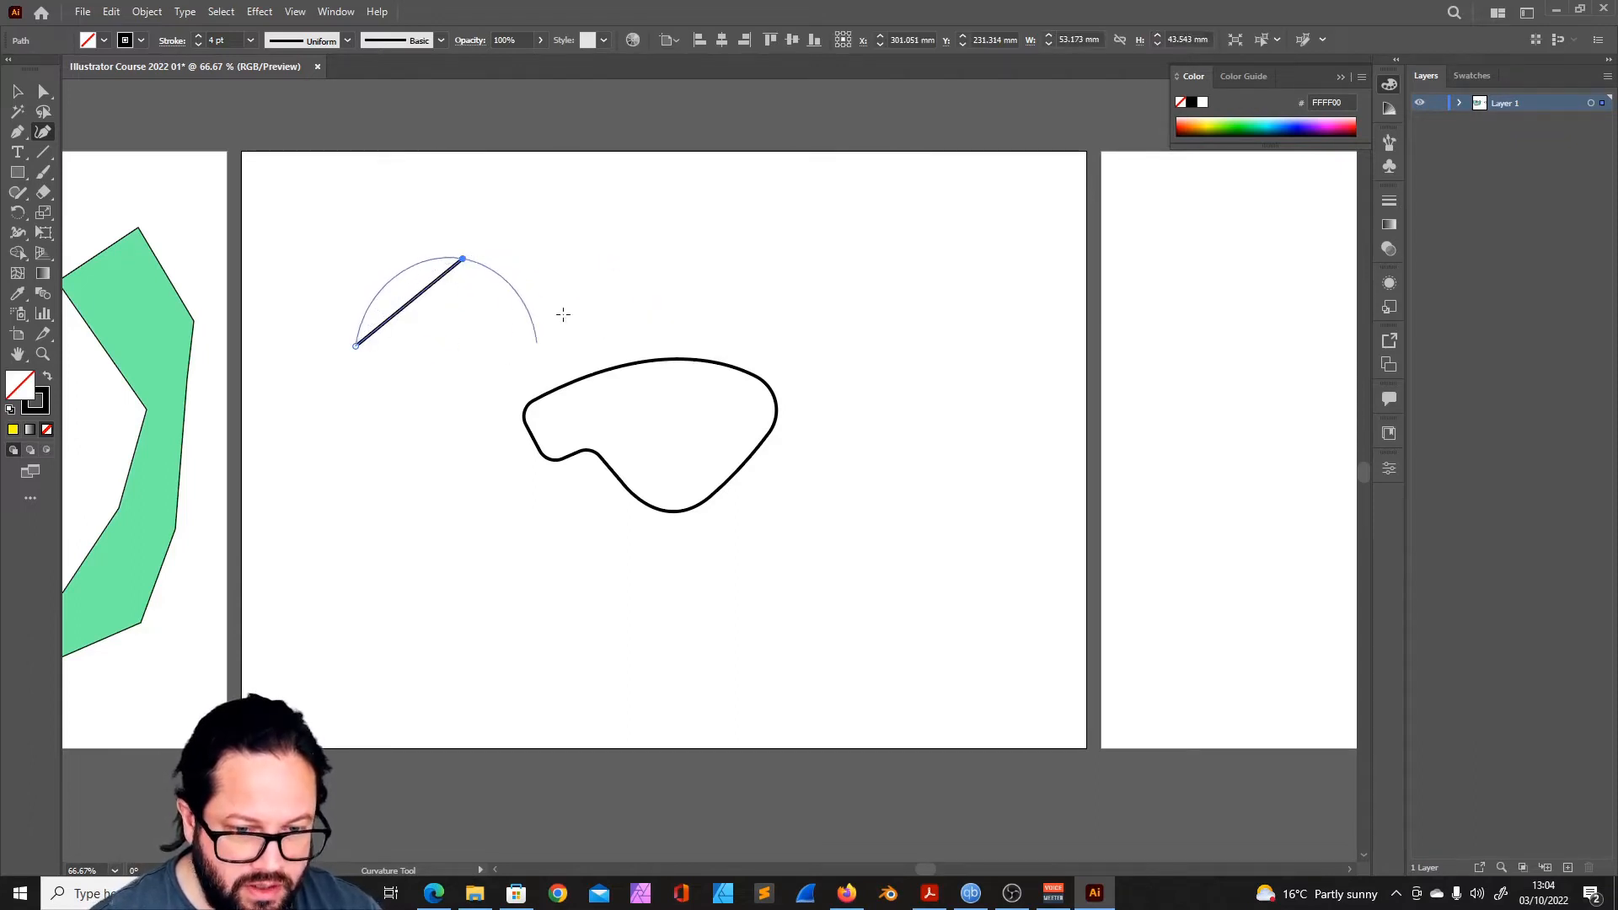
{"action": "key", "text": "Escape"}
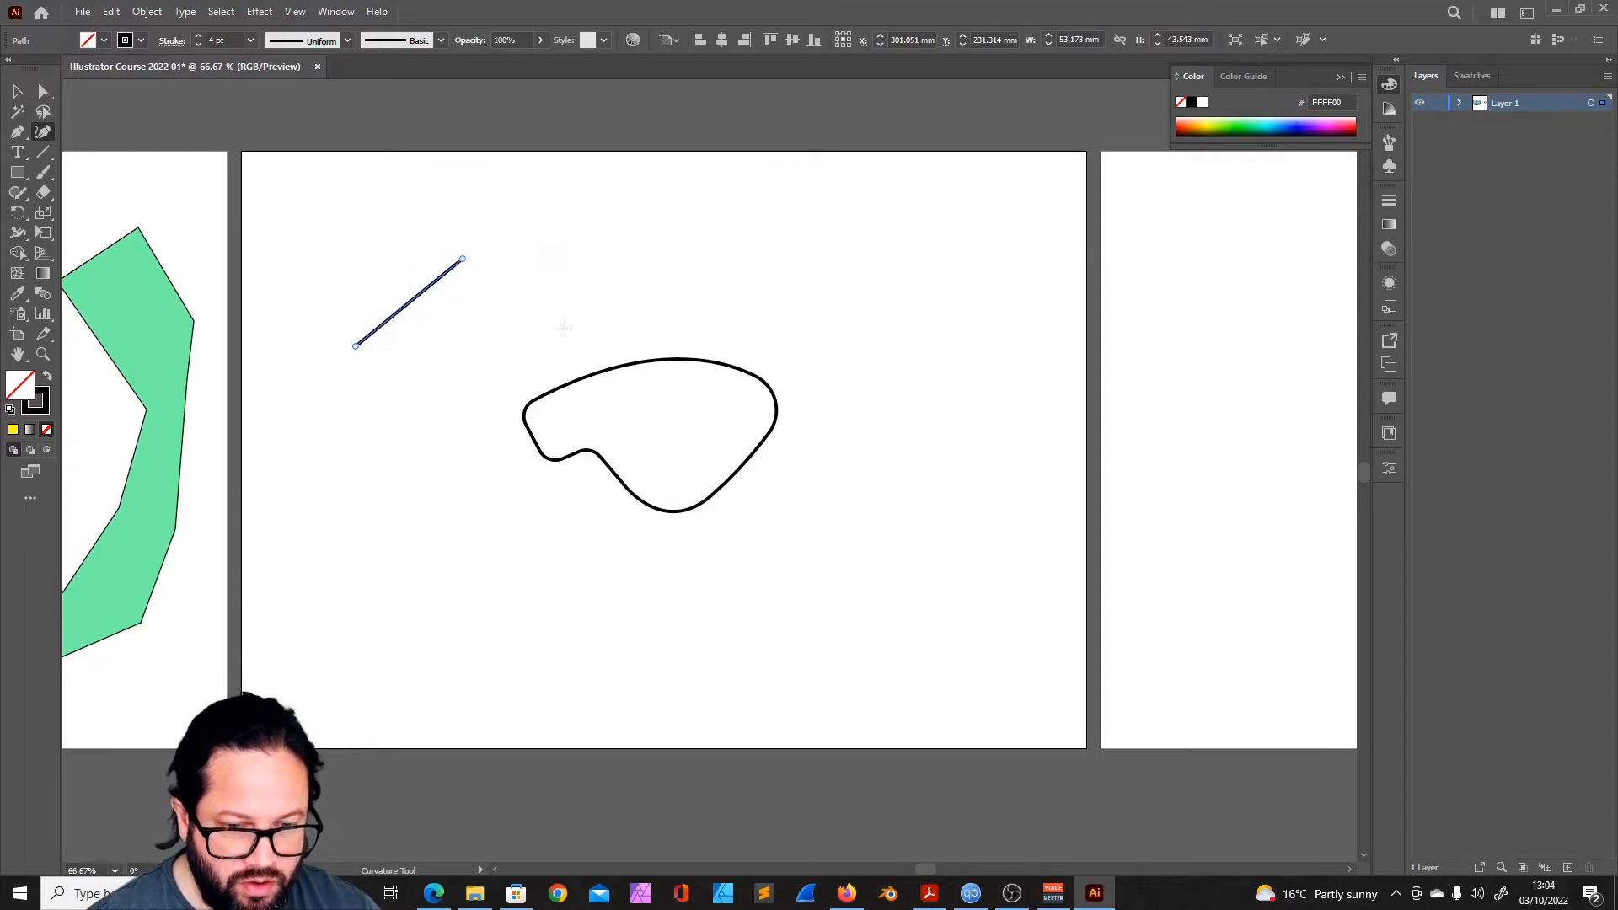
{"action": "left_click", "coordinate": [461, 260]}
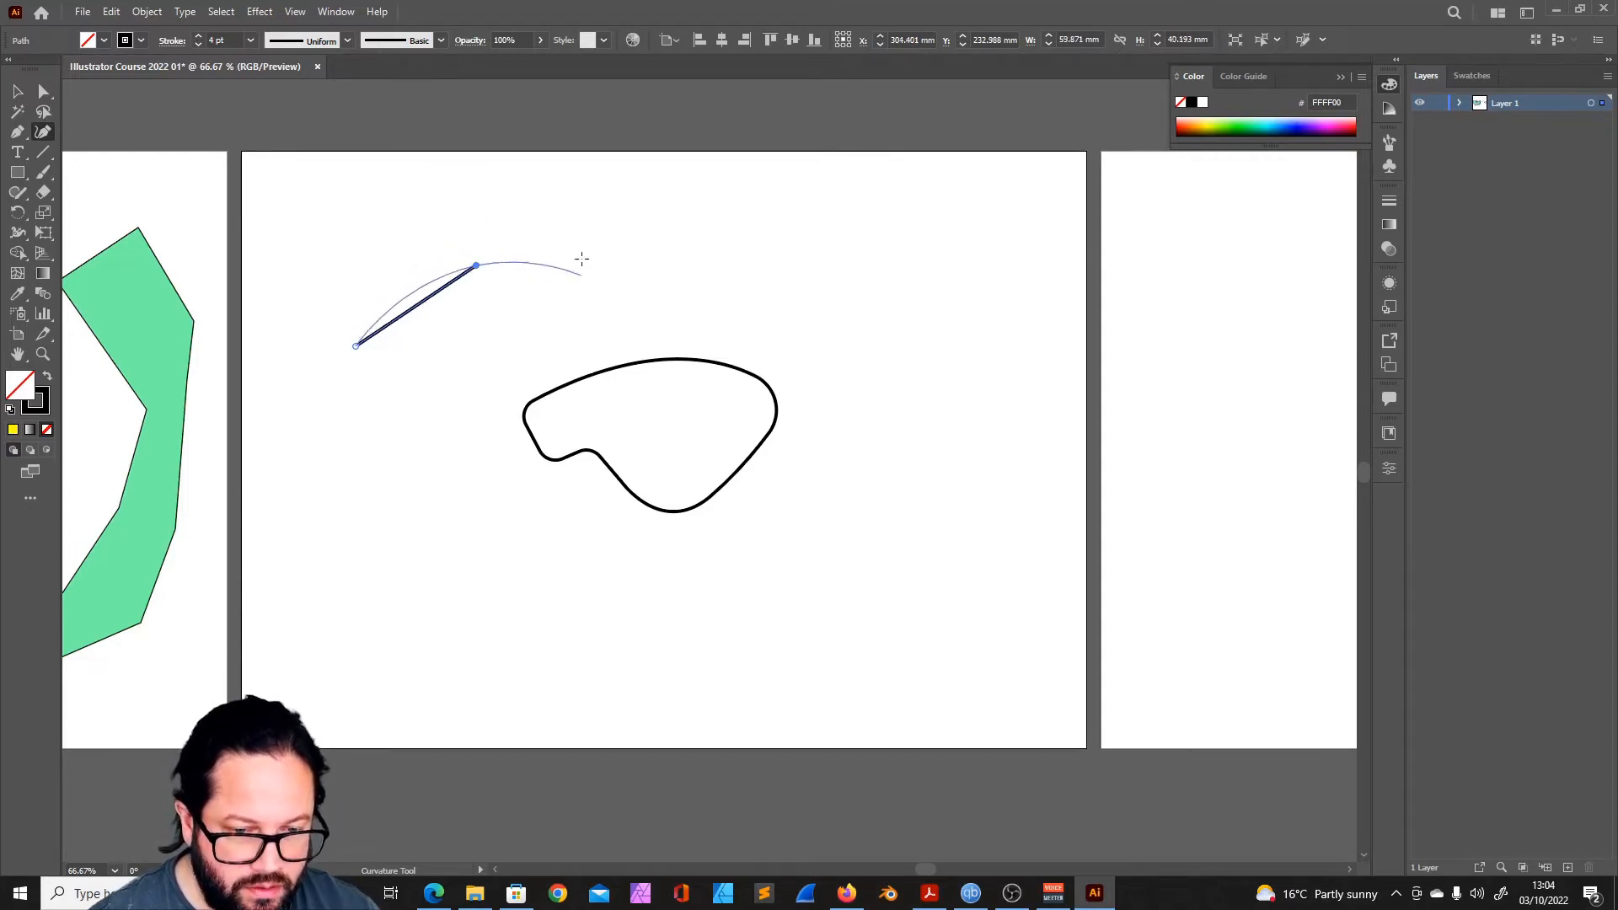
{"action": "key", "text": "Escape"}
{"action": "key", "text": "v"}
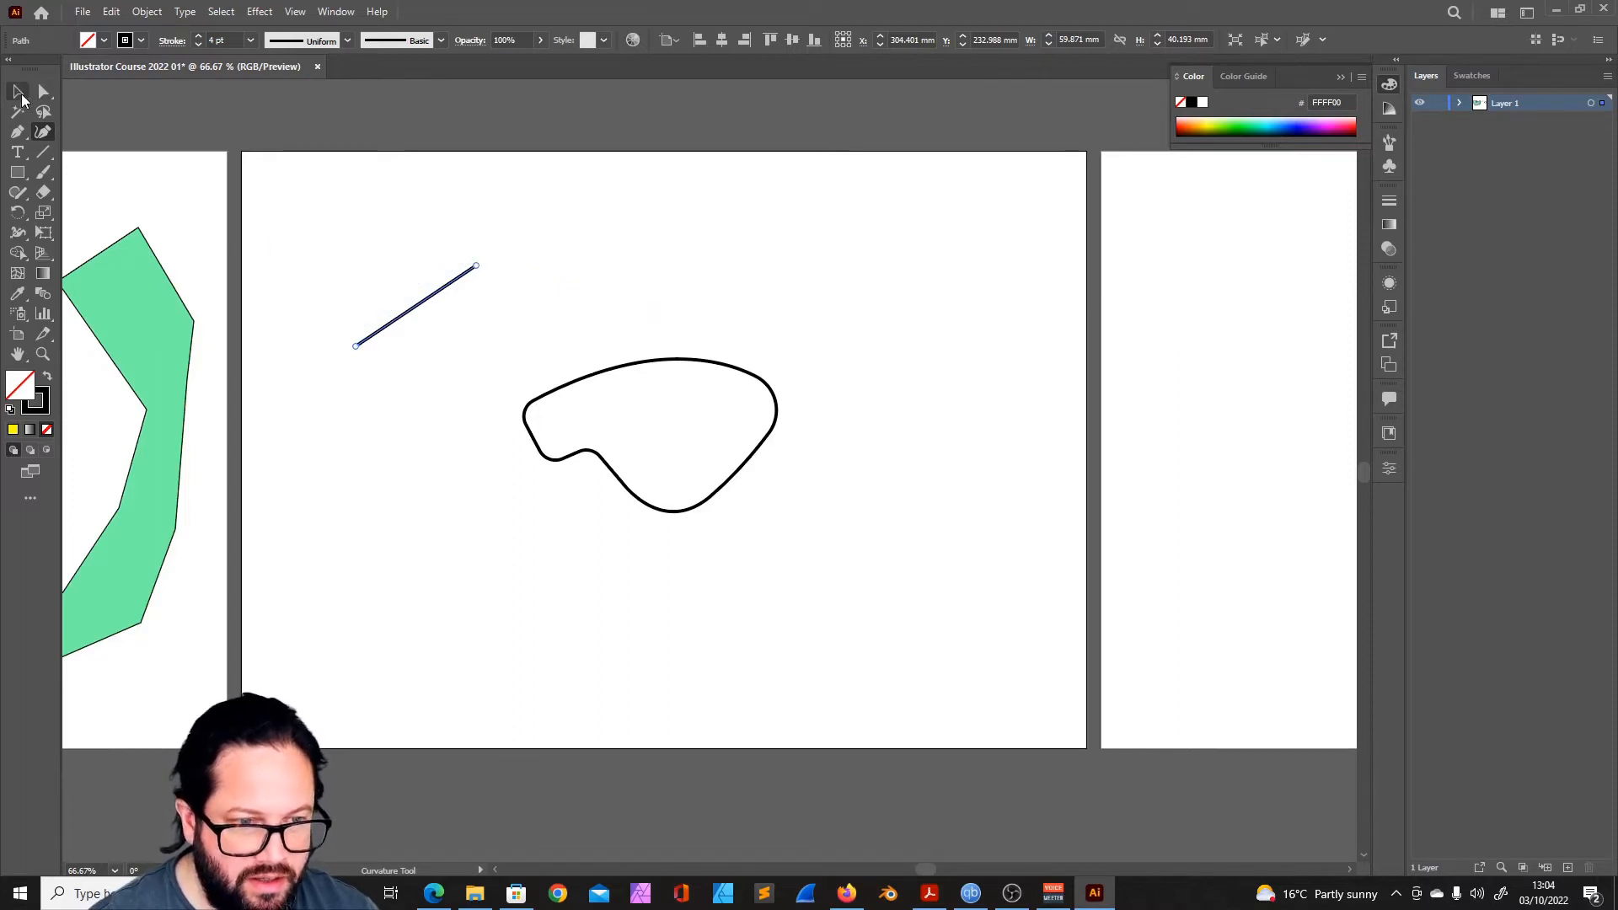
{"action": "left_click", "coordinate": [613, 240]}
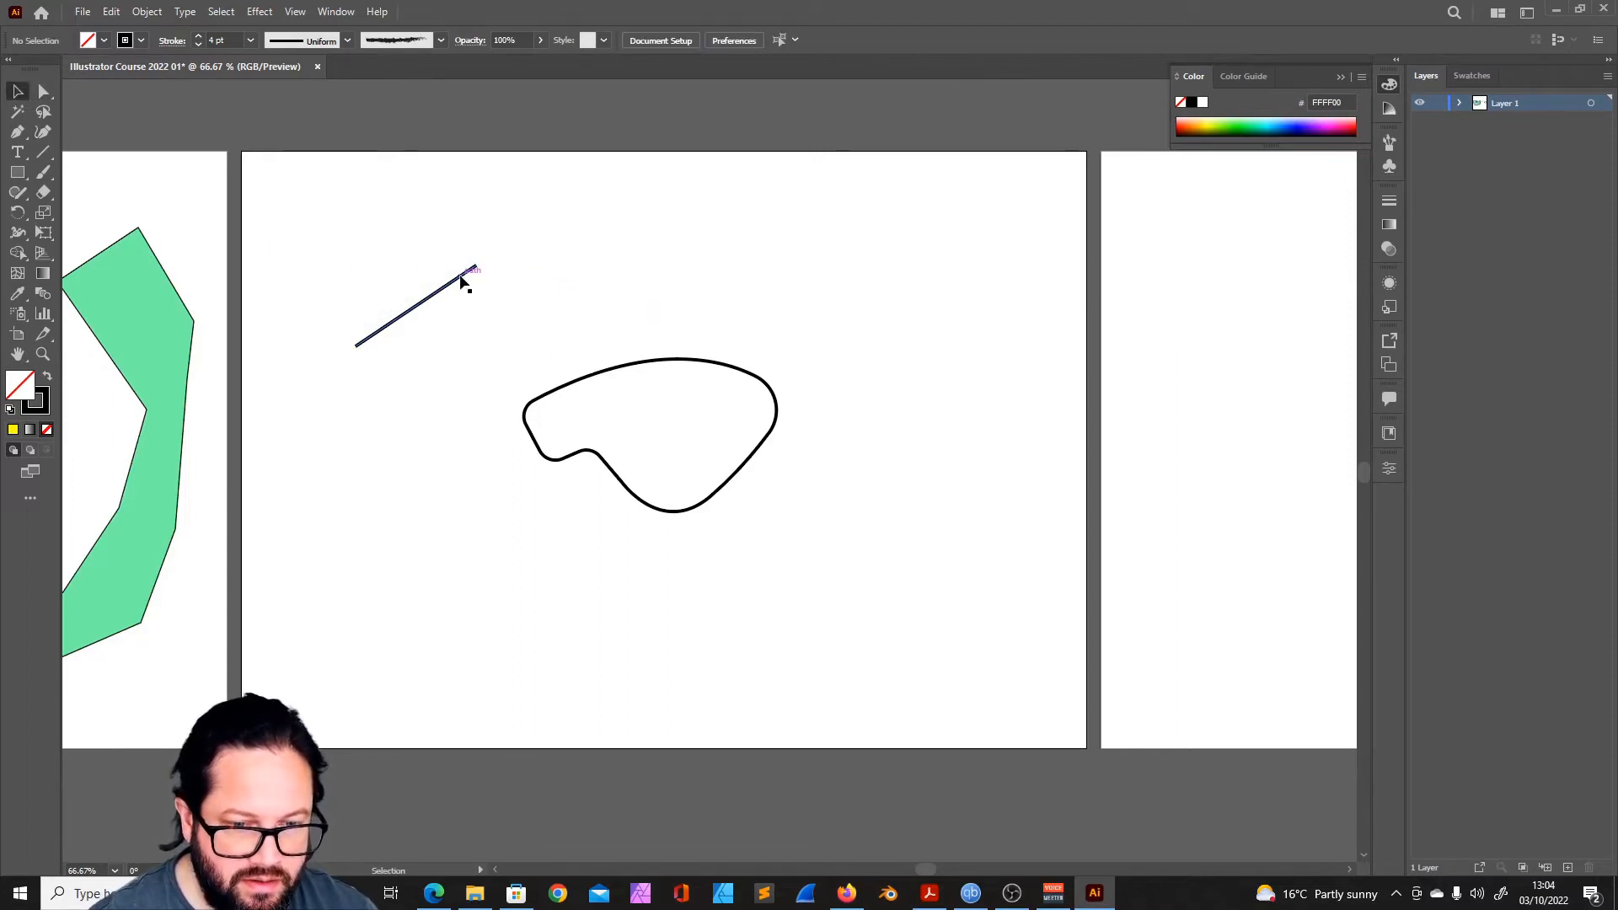
- Continue the open path with the Curvature tool into a closed wavy outline about 295 × 222 mm surrounding the small rounded shape
{"action": "left_click", "coordinate": [42, 134]}
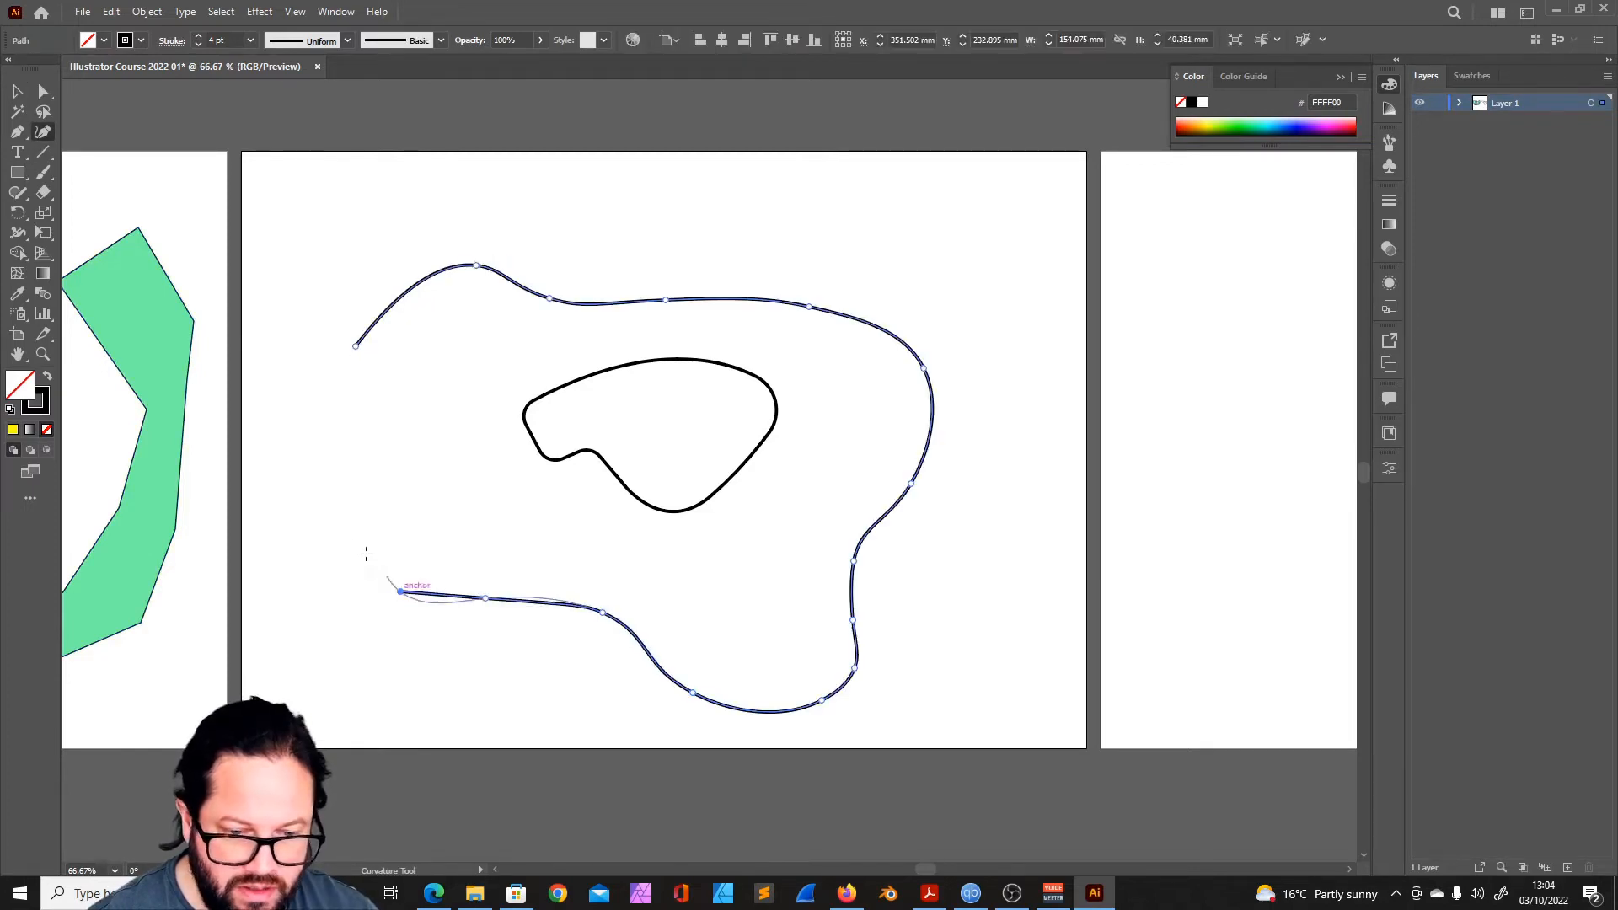
{"action": "left_click", "coordinate": [339, 503]}
{"action": "left_click", "coordinate": [354, 410]}
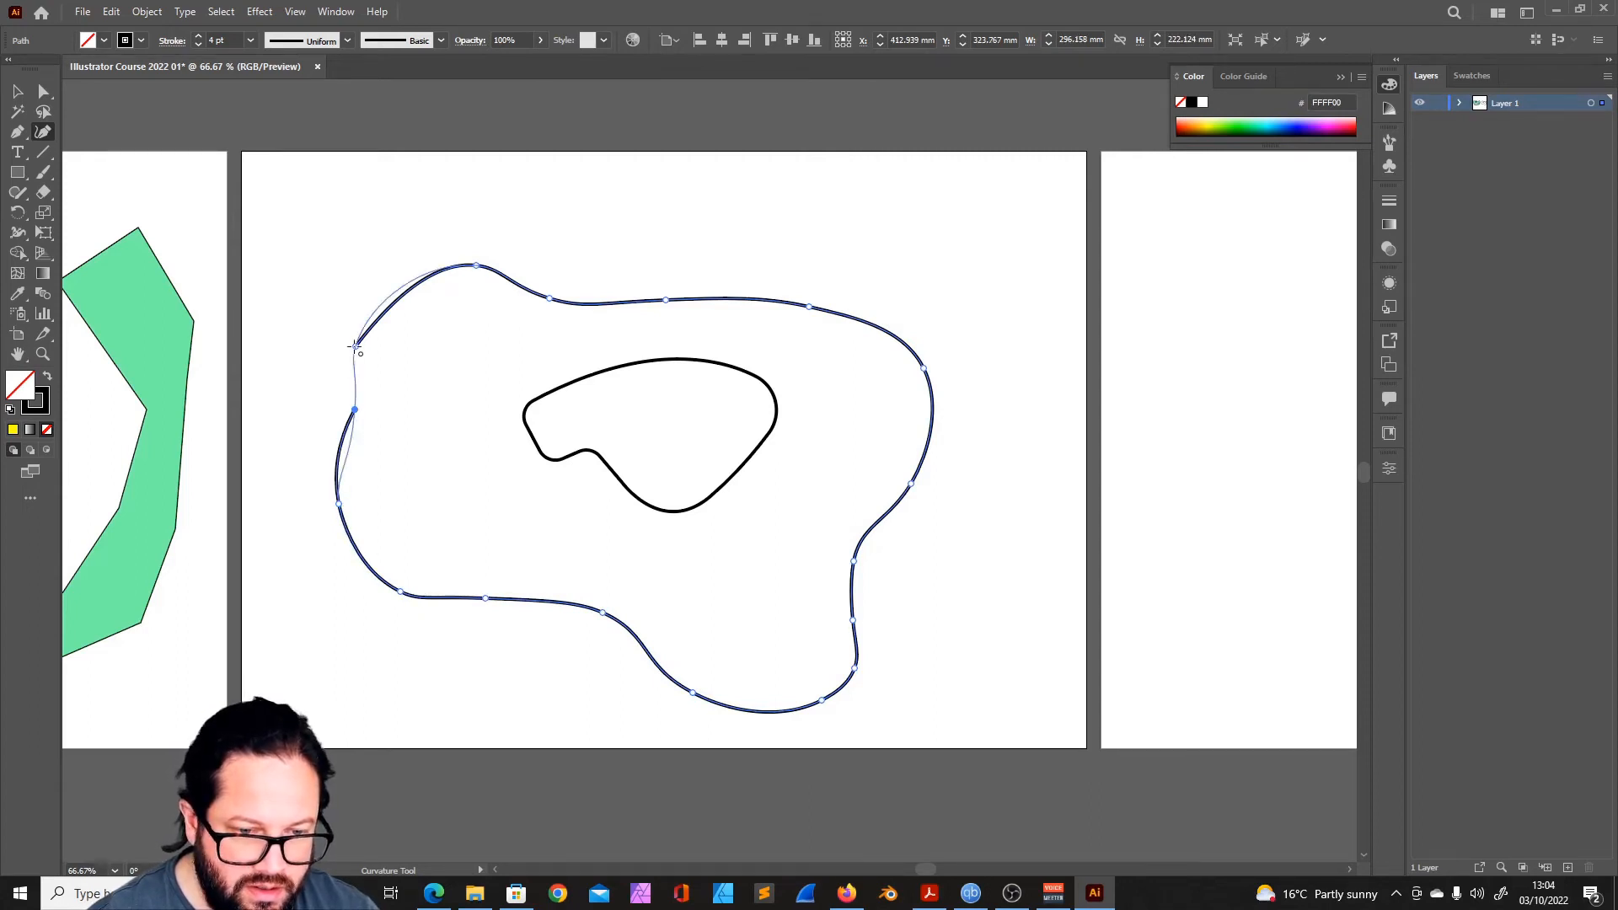
{"action": "left_click", "coordinate": [354, 346]}
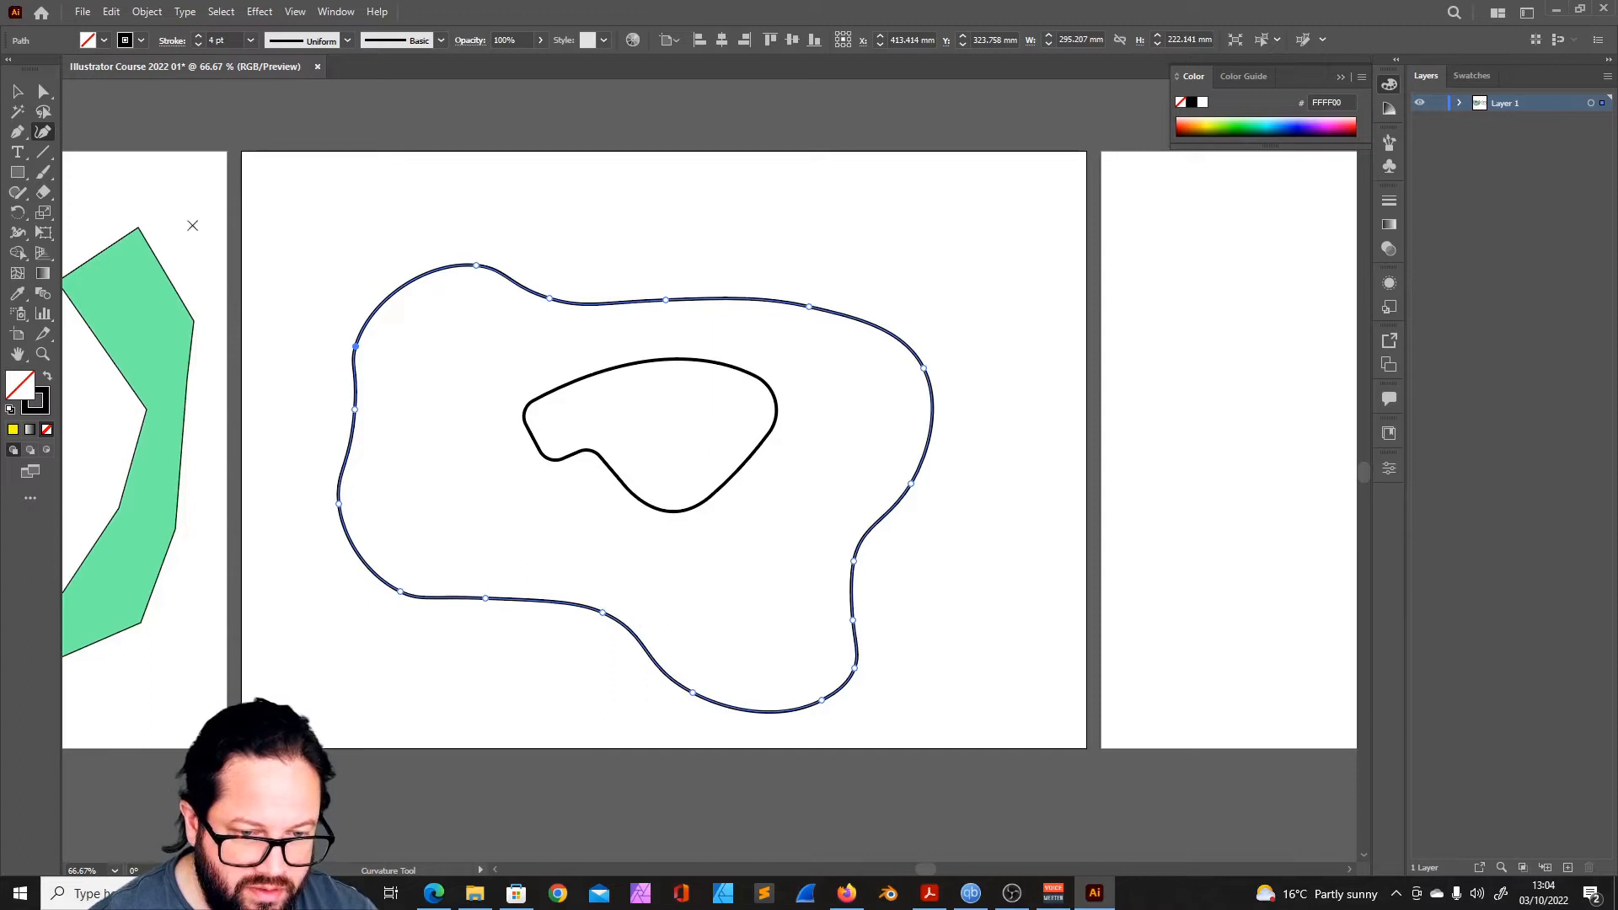
- Shift the large outline slightly down and reshape its curves by repositioning points along its right and lower sides with the Curvature tool
{"action": "left_click", "coordinate": [14, 91]}
{"action": "left_click", "coordinate": [44, 91]}
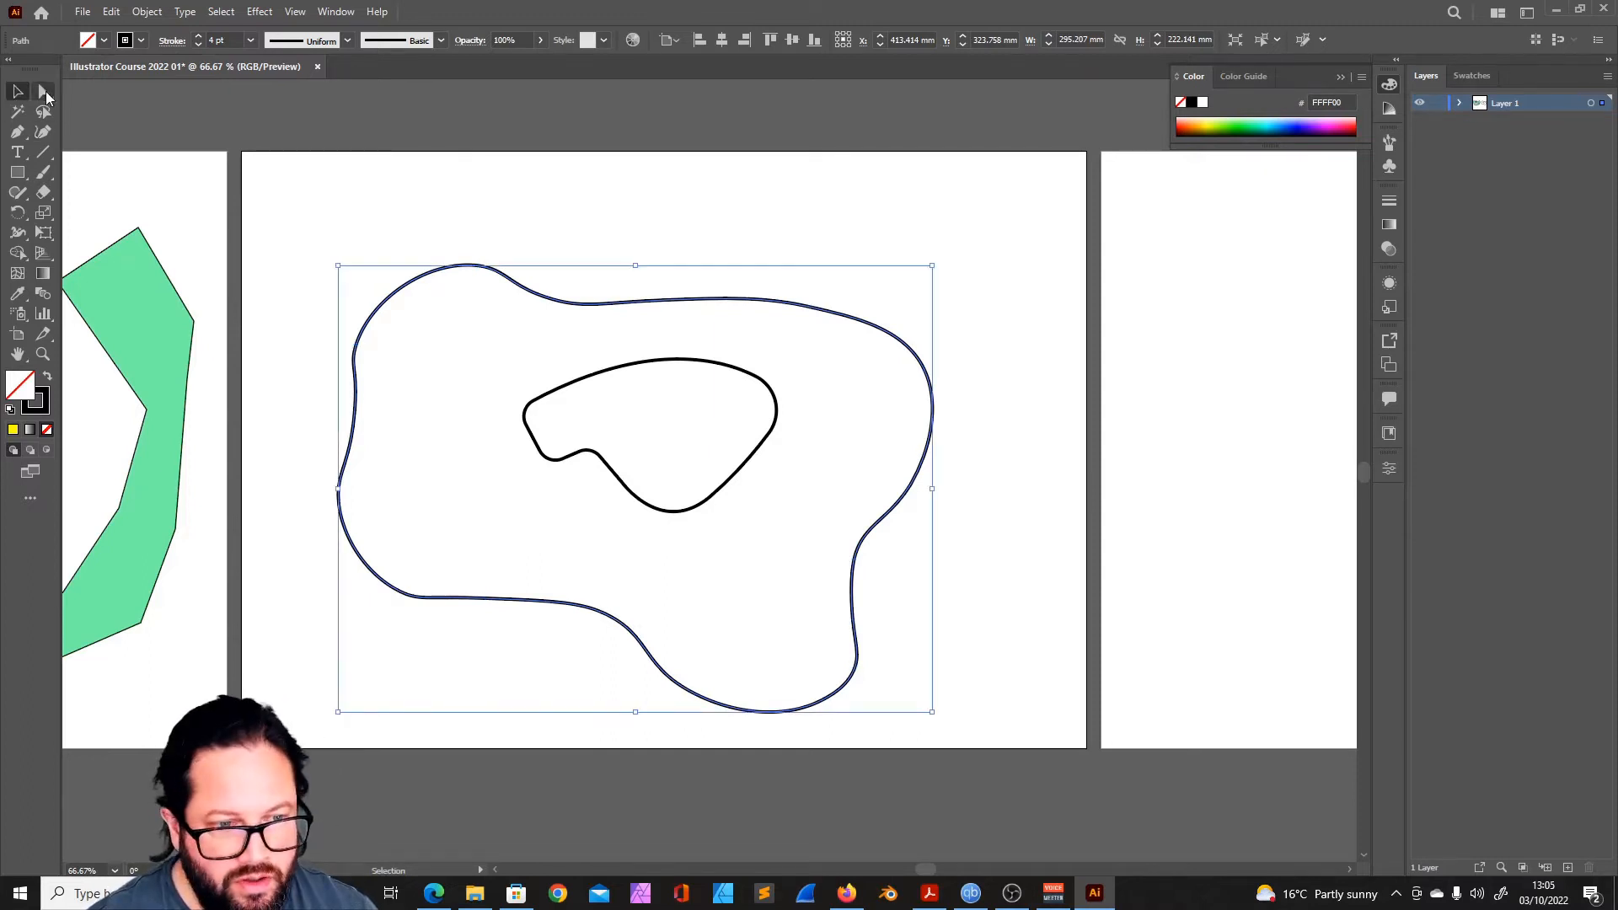
{"action": "mouse_move", "coordinate": [814, 306]}
{"action": "left_mouse_down"}
{"action": "mouse_move", "coordinate": [823, 284]}
{"action": "mouse_move", "coordinate": [812, 302]}
{"action": "left_mouse_up"}
{"action": "left_click", "coordinate": [42, 133]}
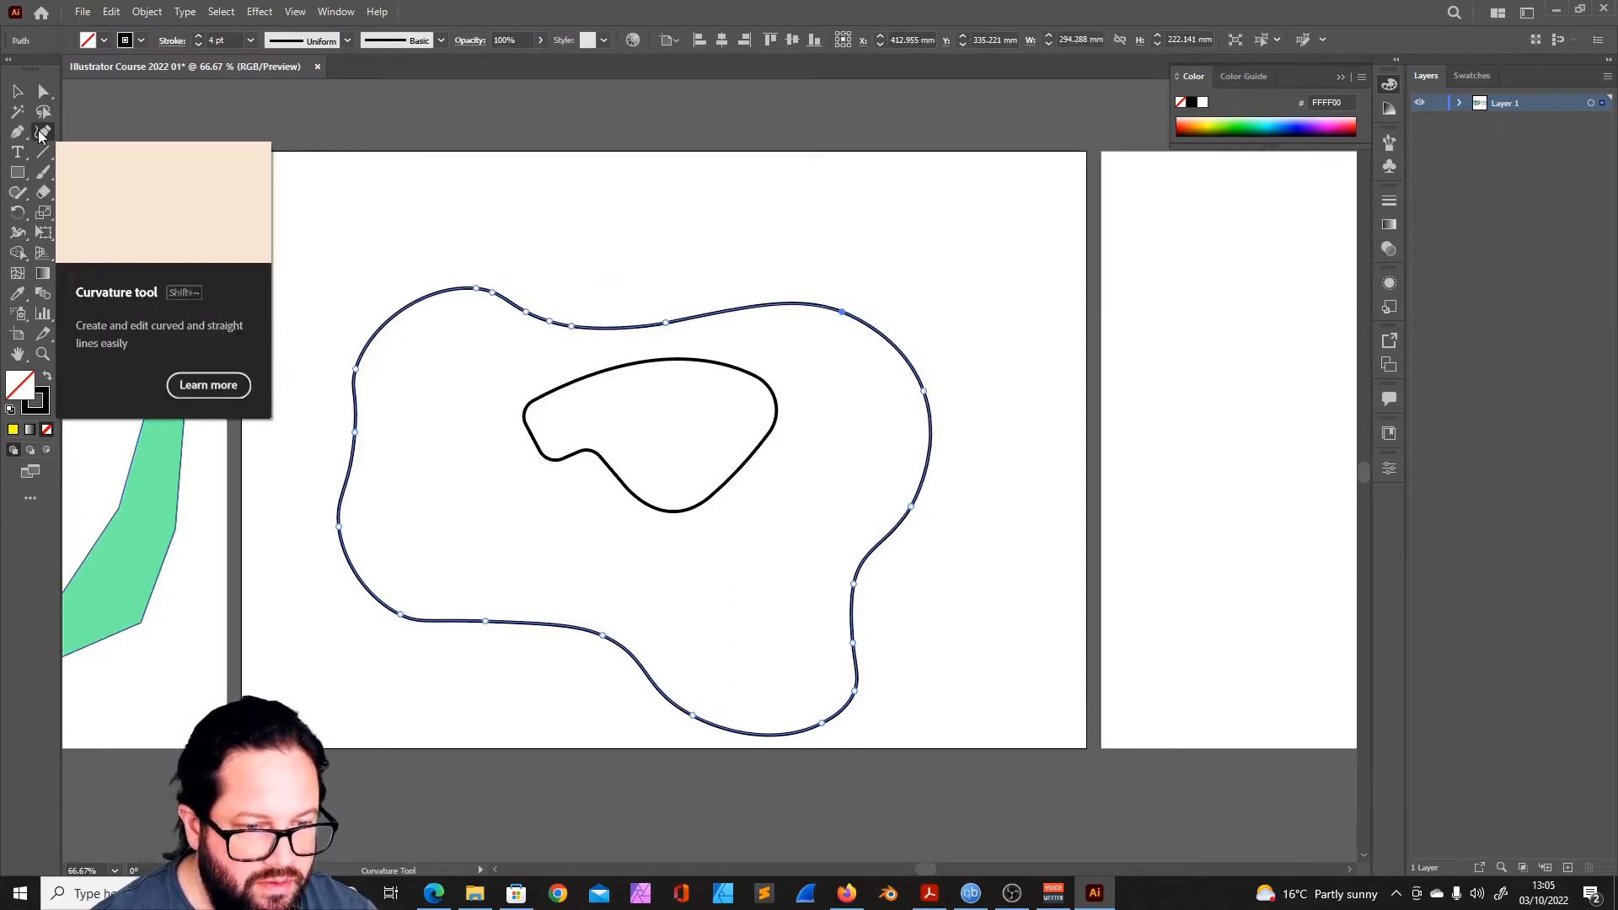
{"action": "left_click_drag", "start_coordinate": [923, 391], "coordinate": [966, 399]}
{"action": "left_click_drag", "start_coordinate": [864, 425], "coordinate": [954, 411]}
{"action": "mouse_move", "coordinate": [922, 501]}
{"action": "left_mouse_down"}
{"action": "mouse_move", "coordinate": [942, 538]}
{"action": "mouse_move", "coordinate": [892, 473]}
{"action": "mouse_move", "coordinate": [928, 516]}
{"action": "left_mouse_up"}
{"action": "left_click_drag", "start_coordinate": [854, 584], "coordinate": [851, 564]}
{"action": "left_click_drag", "start_coordinate": [855, 691], "coordinate": [873, 708]}
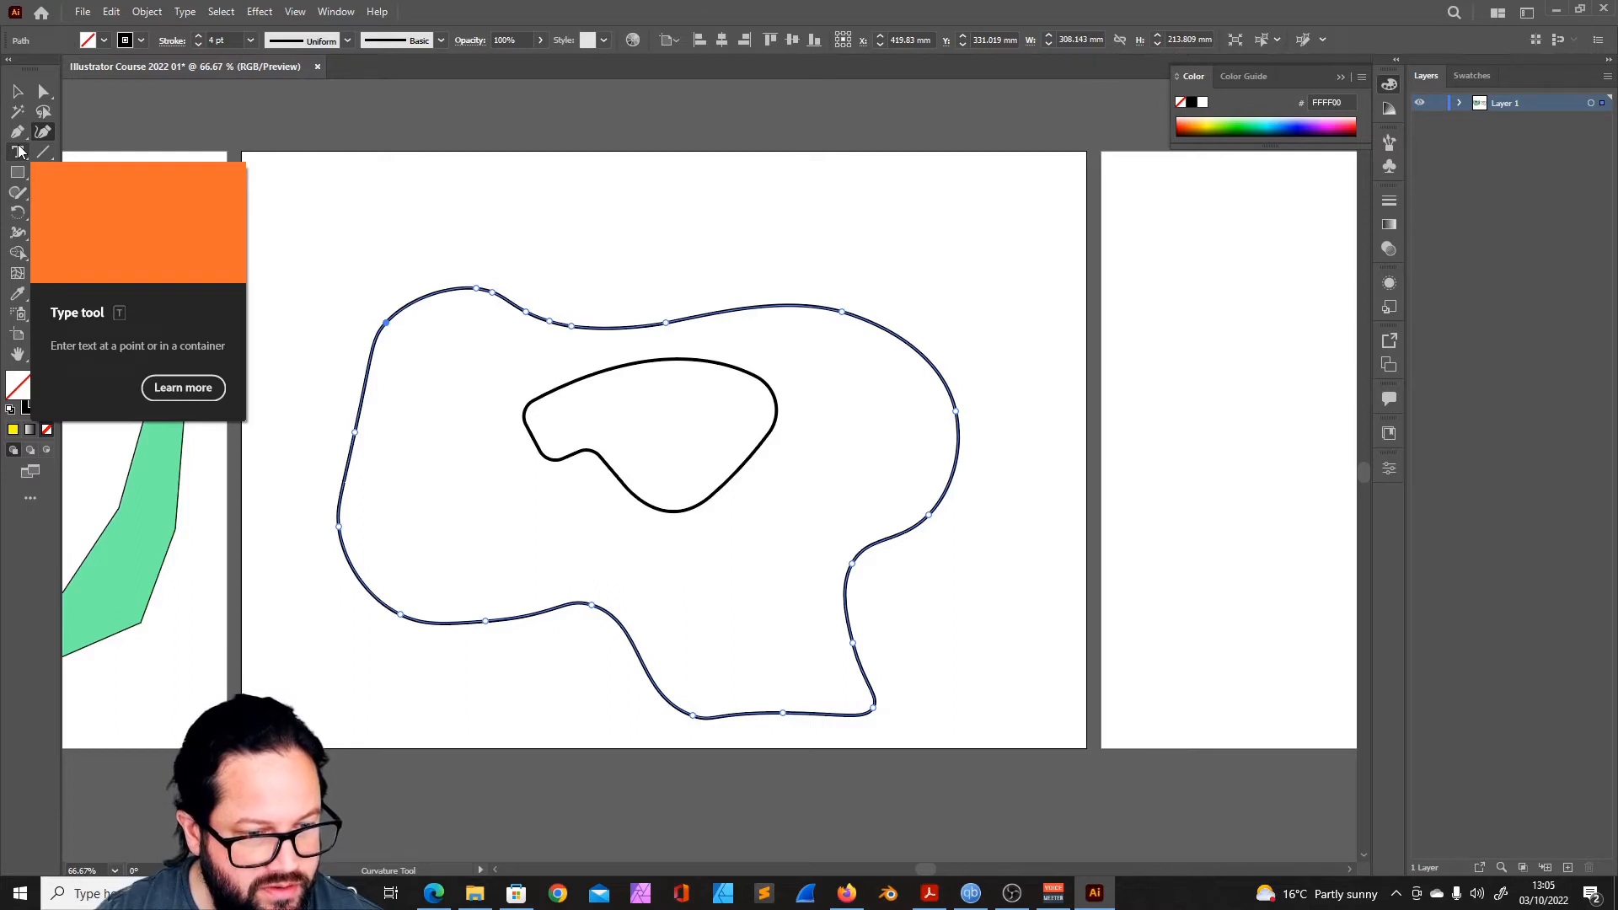
- Create an area text frame above the large outline and replace its placeholder text with "course text"
{"action": "left_click", "coordinate": [19, 150]}
{"action": "left_click_drag", "start_coordinate": [513, 195], "coordinate": [801, 250]}
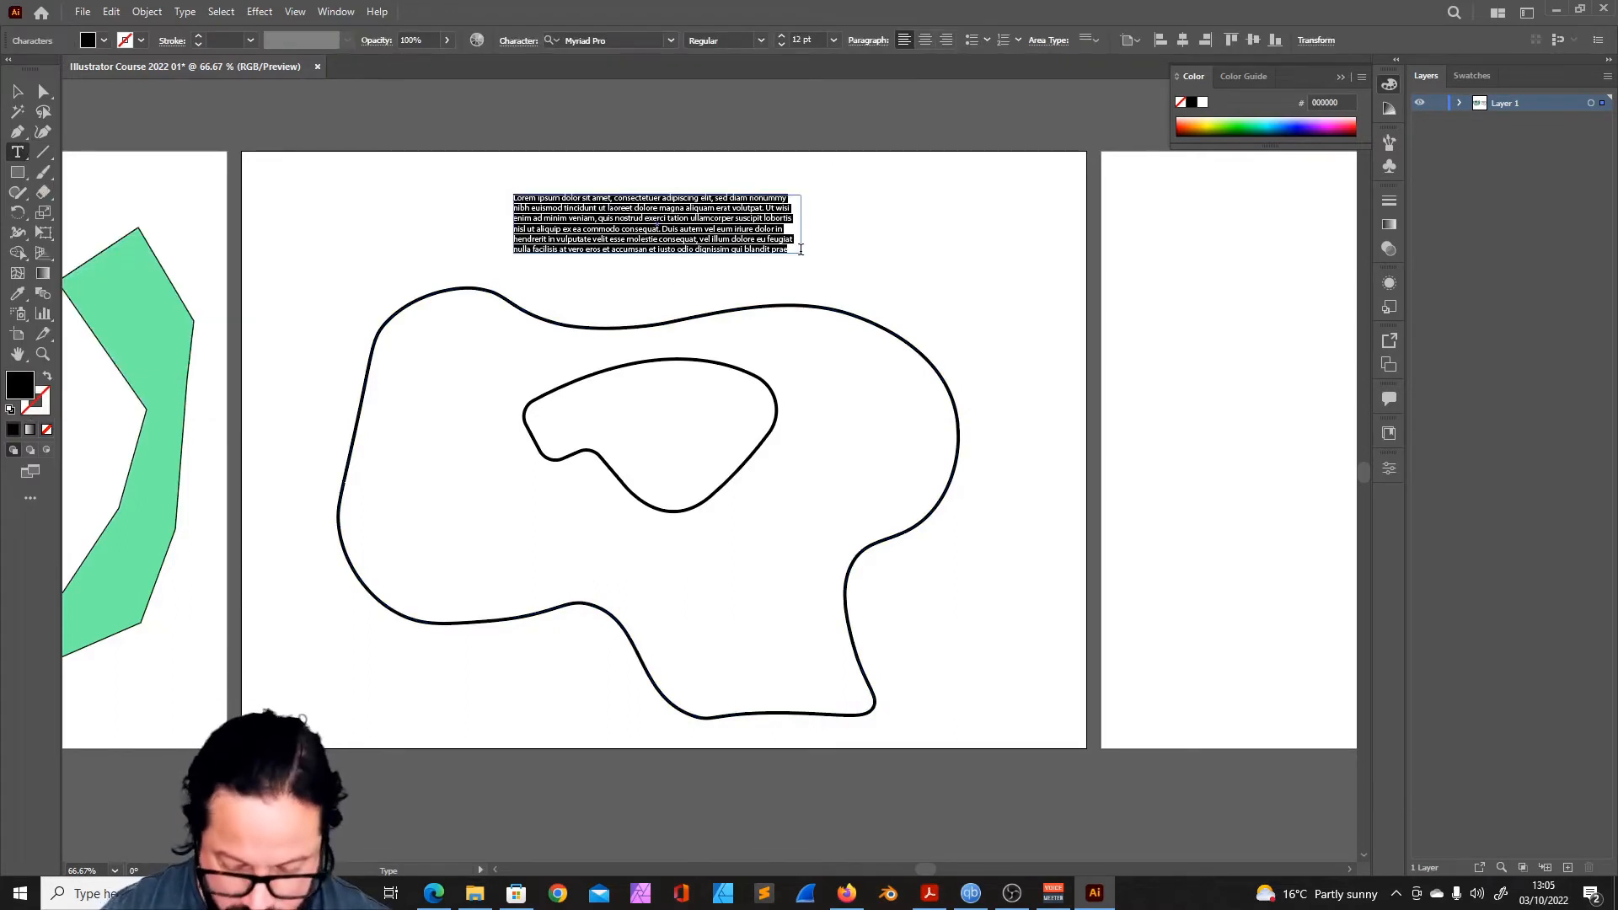
{"action": "key", "text": "BackSpace"}
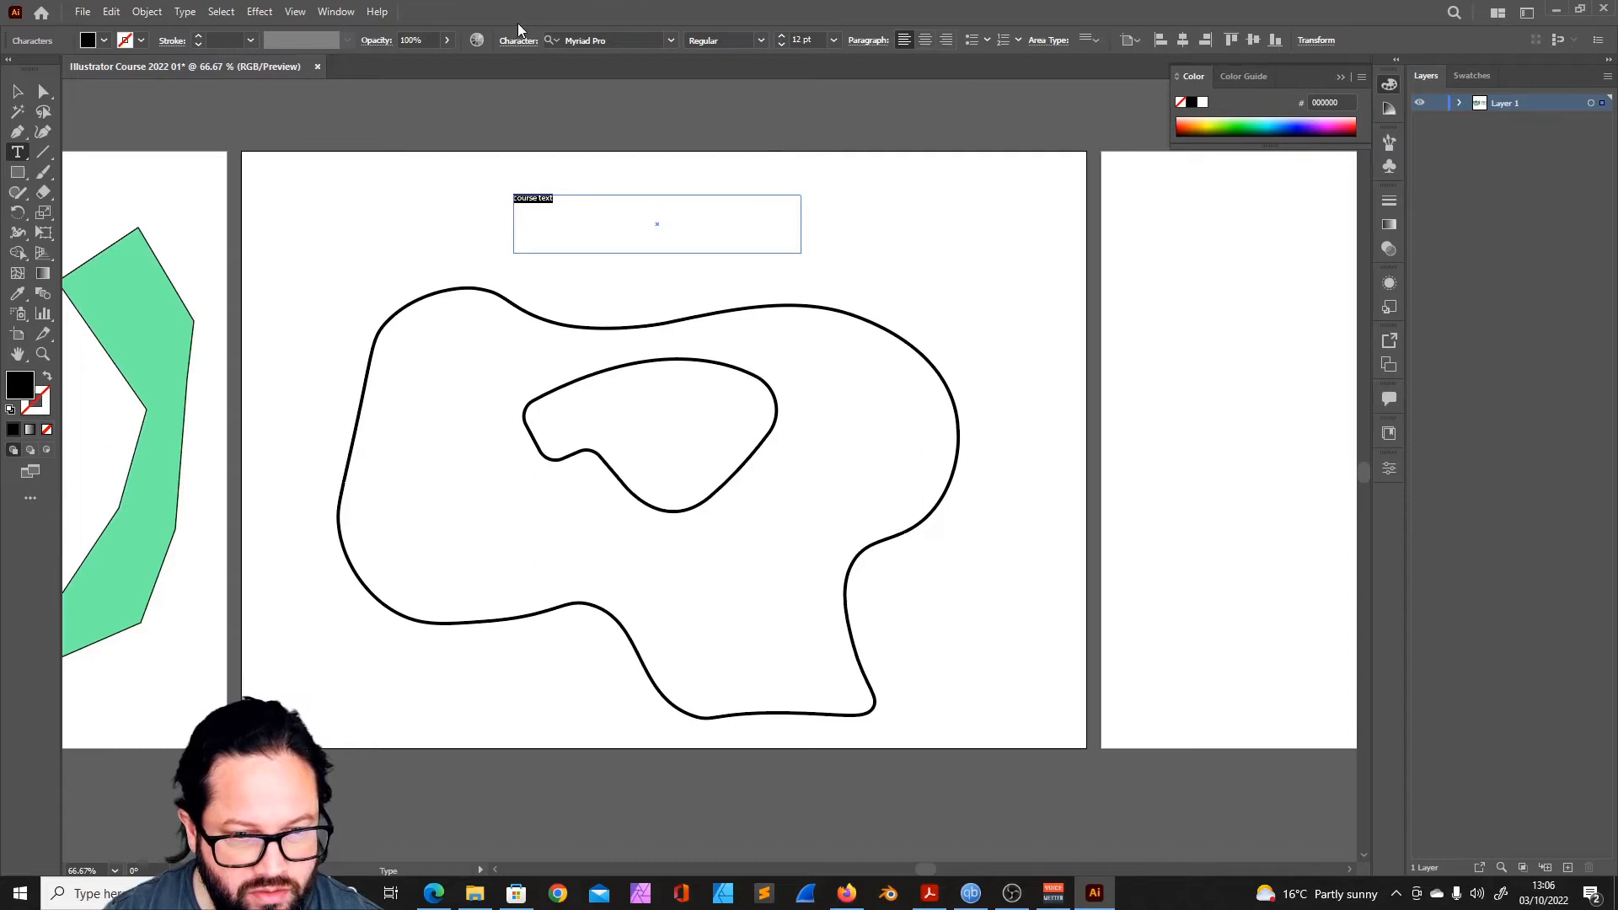
{"action": "left_click", "coordinate": [196, 44]}
{"action": "left_click", "coordinate": [197, 45]}
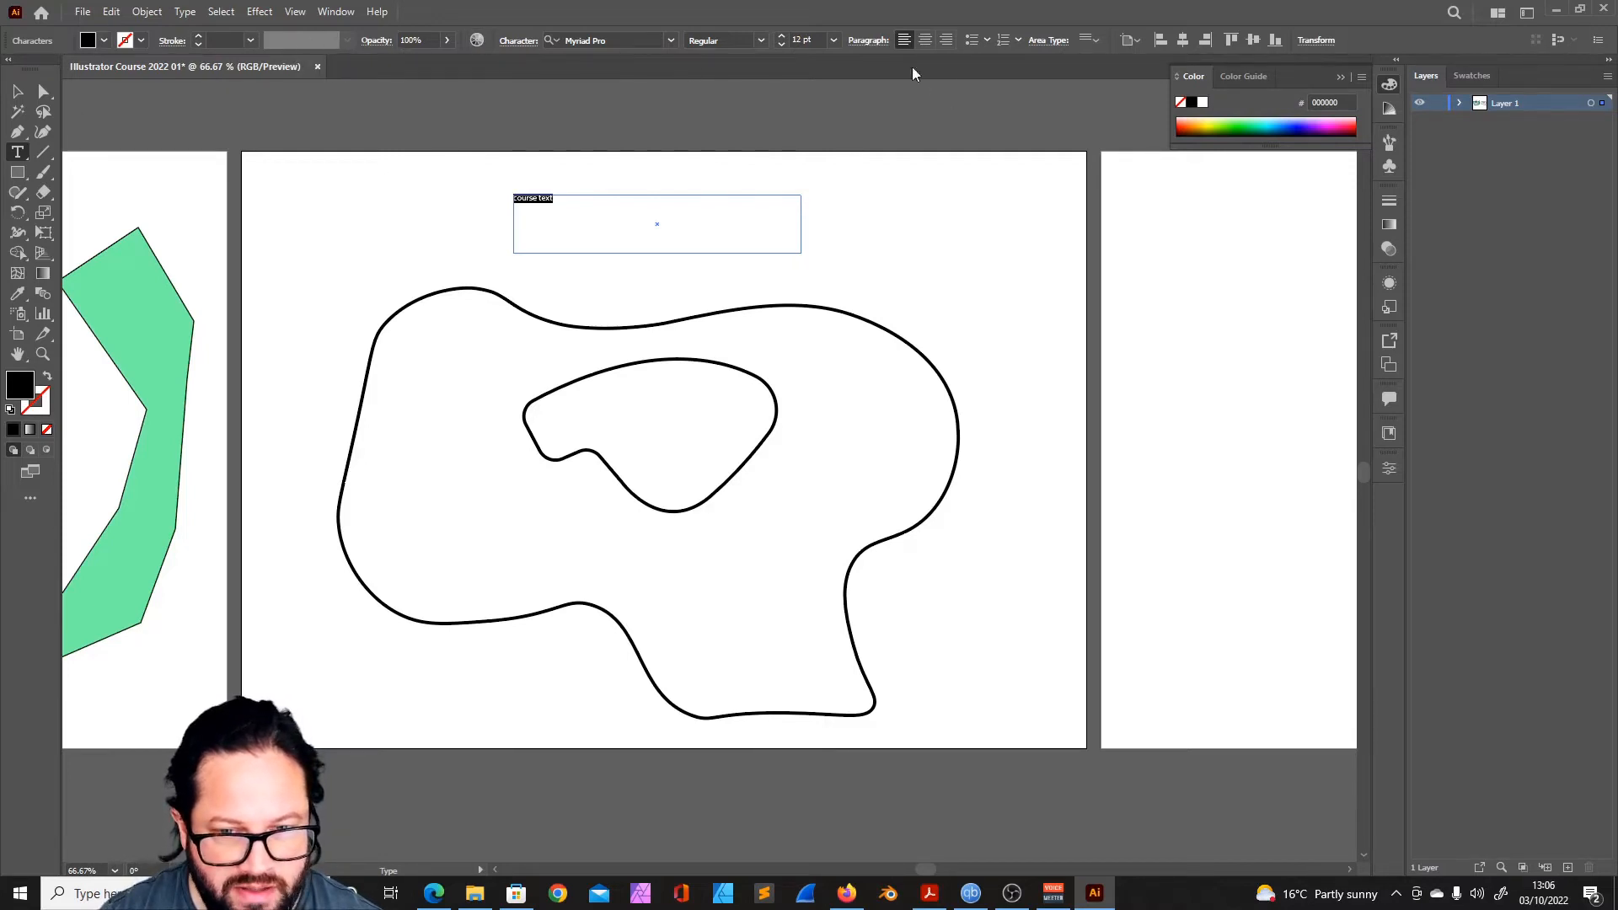
{"action": "key", "text": "Escape"}
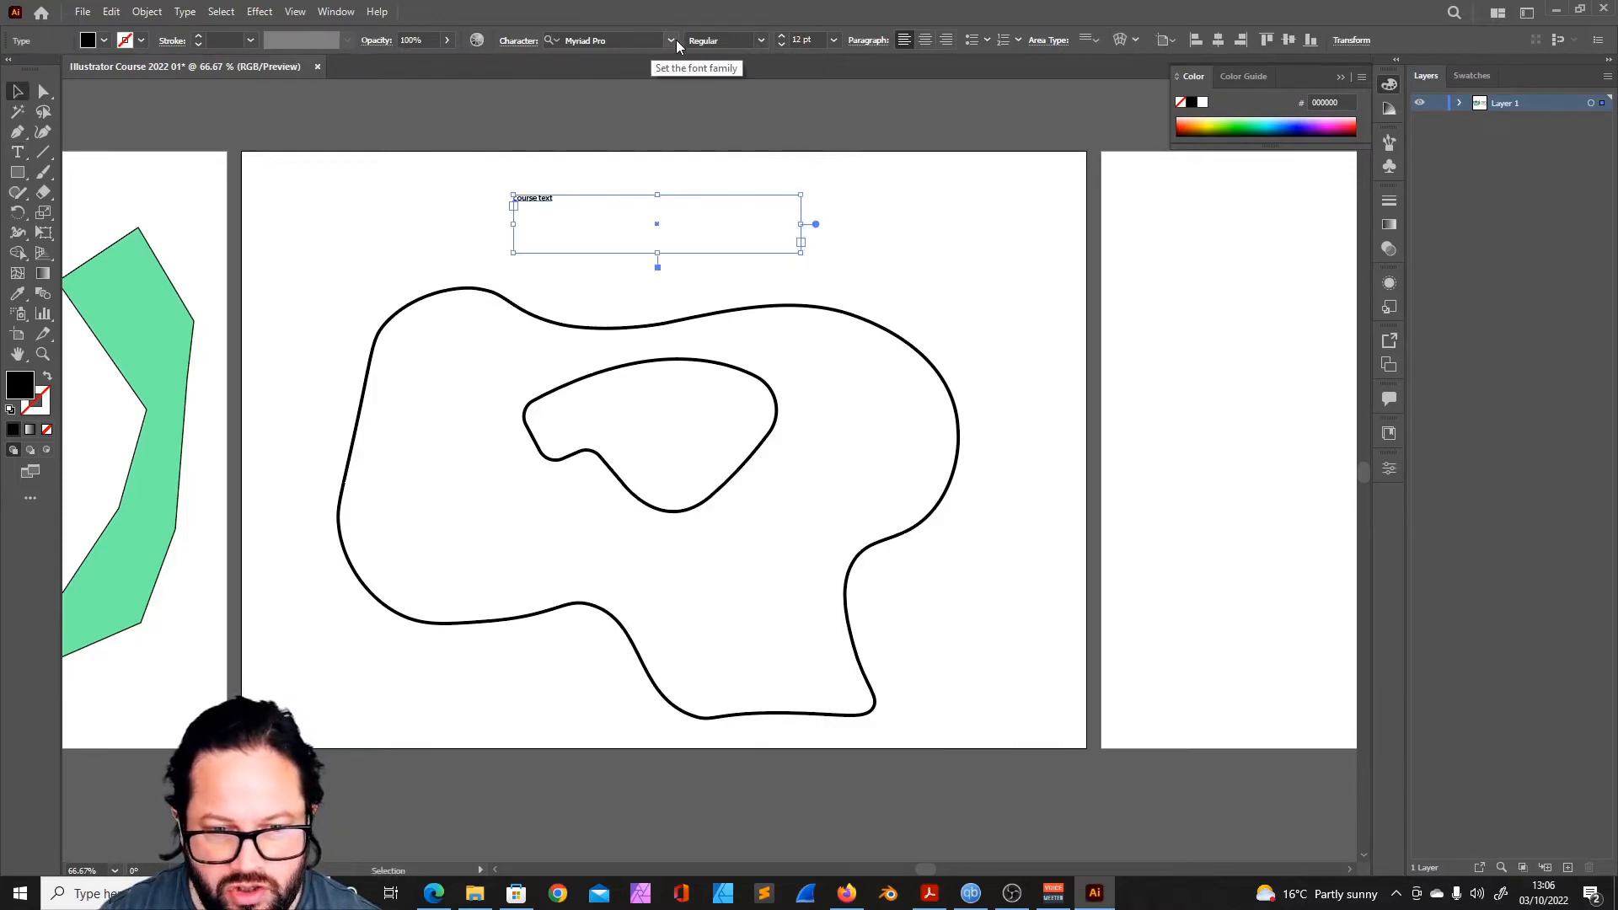
- Format the words "course text" in Signa Bold Normal at 34 pt and centre them in their frame
{"action": "left_click", "coordinate": [674, 42]}
{"action": "scroll", "coordinate": [792, 289], "scroll_direction": "down", "scroll_amount": 5}
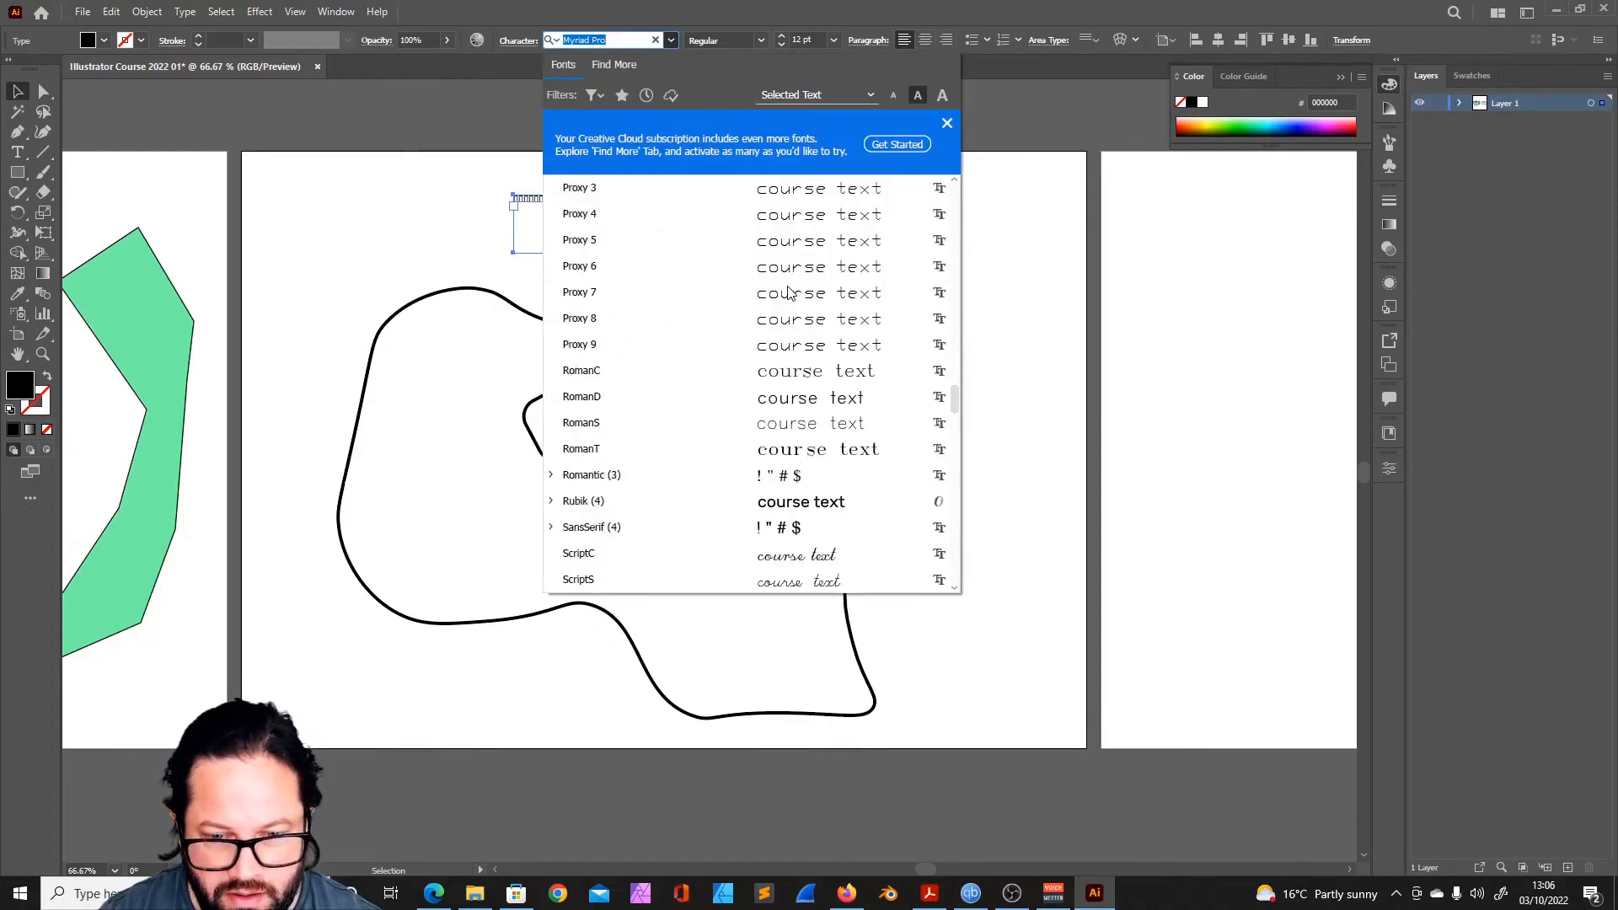
{"action": "left_click", "coordinate": [791, 293]}
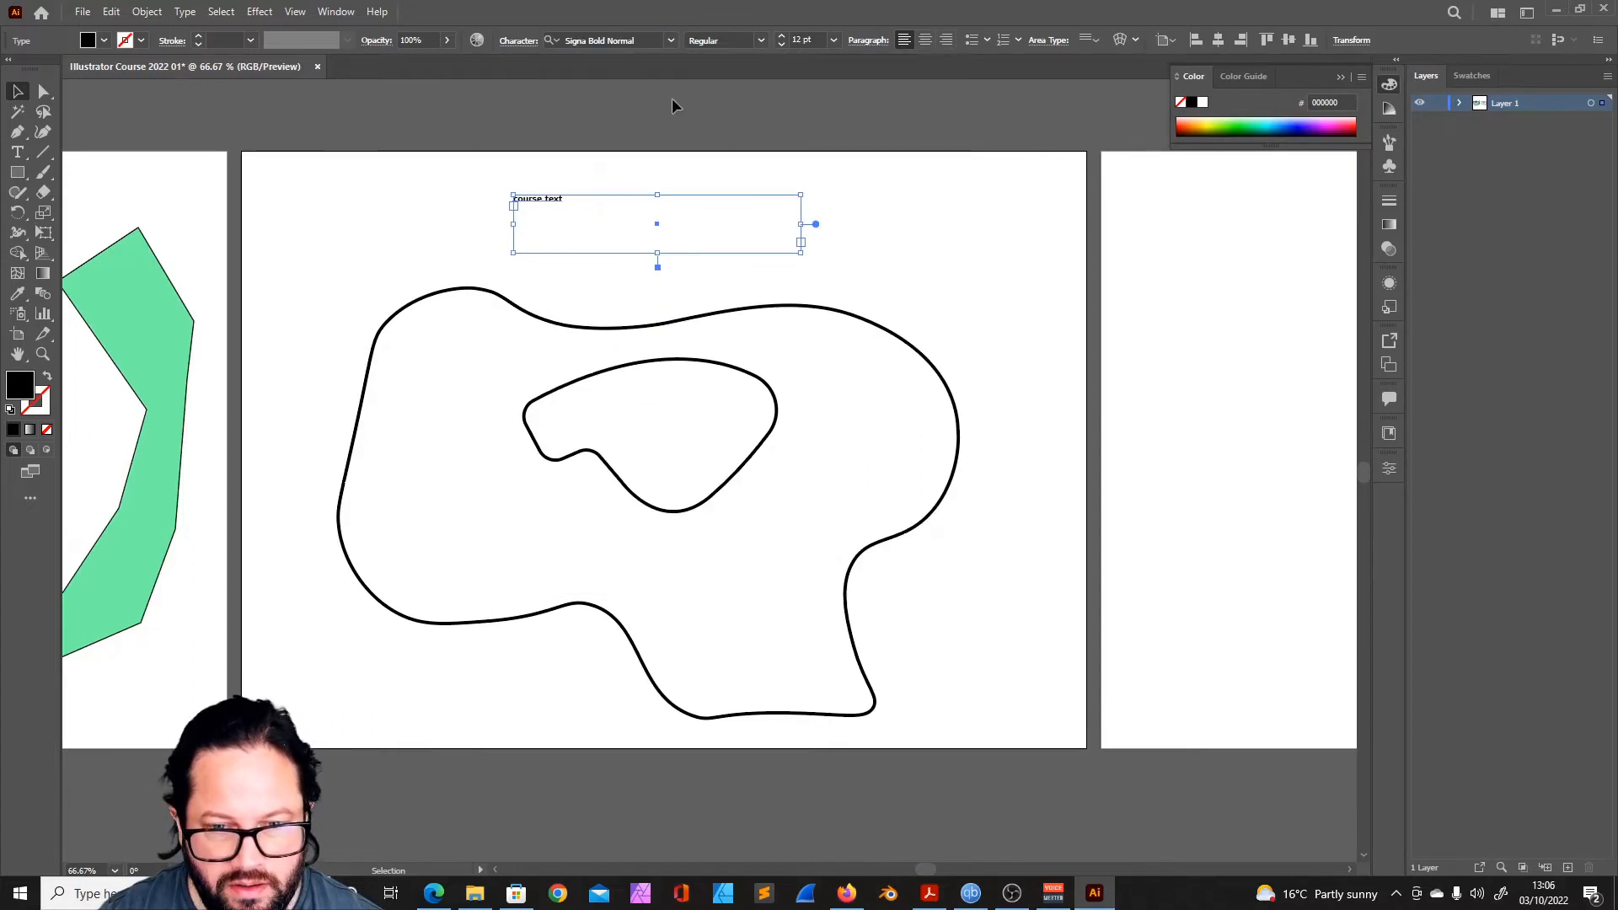
{"action": "key", "text": "t"}
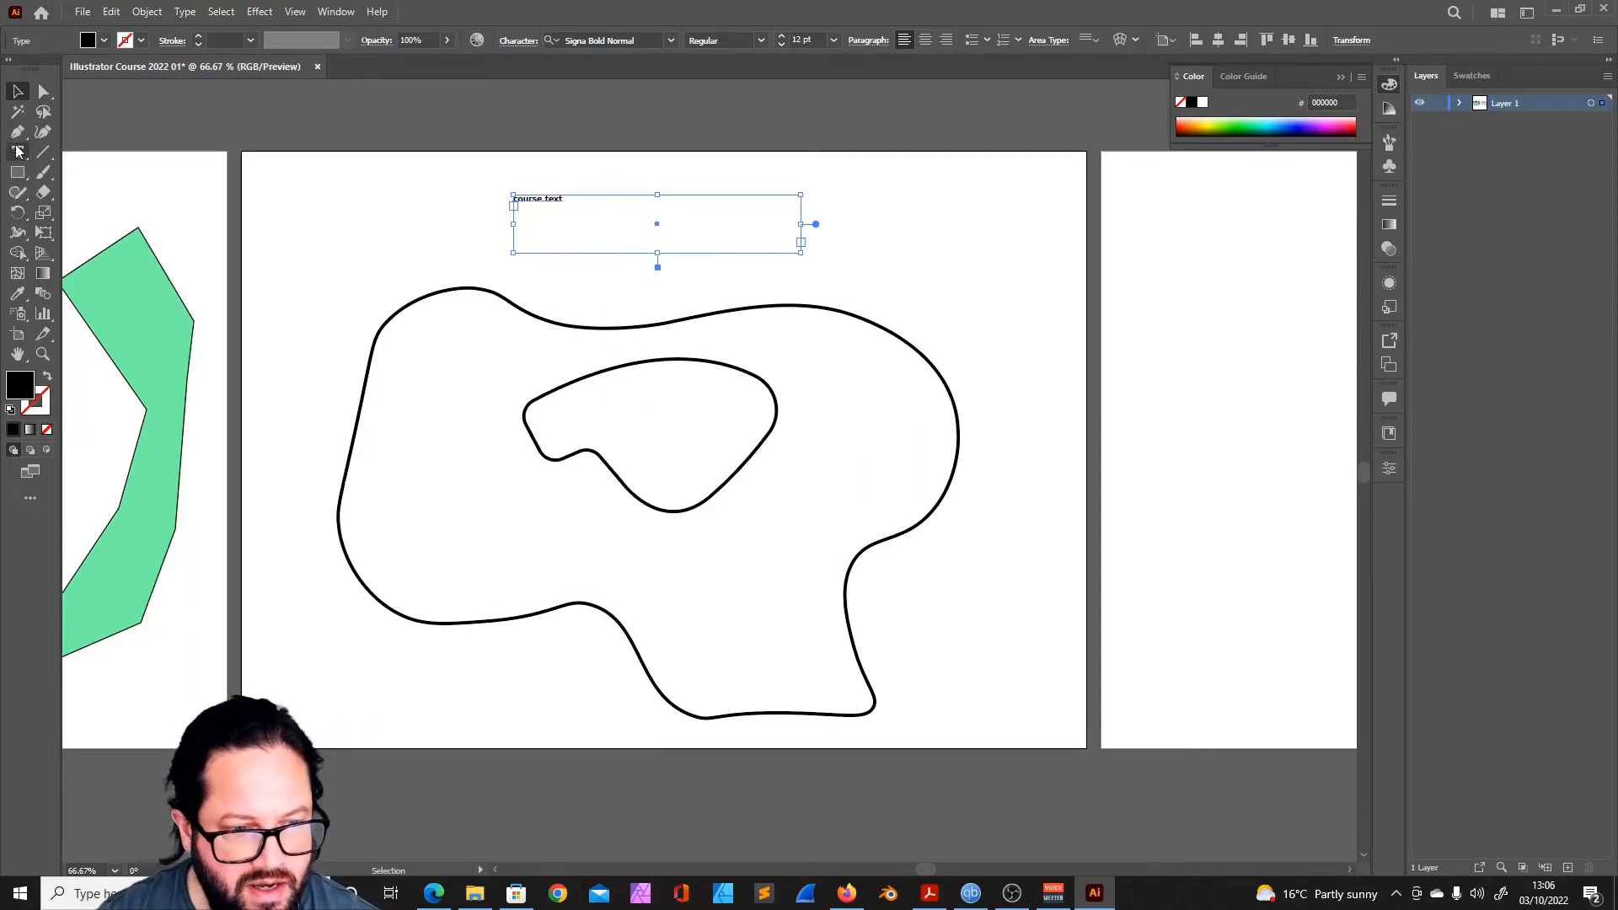
{"action": "left_click_drag", "start_coordinate": [565, 200], "coordinate": [500, 204]}
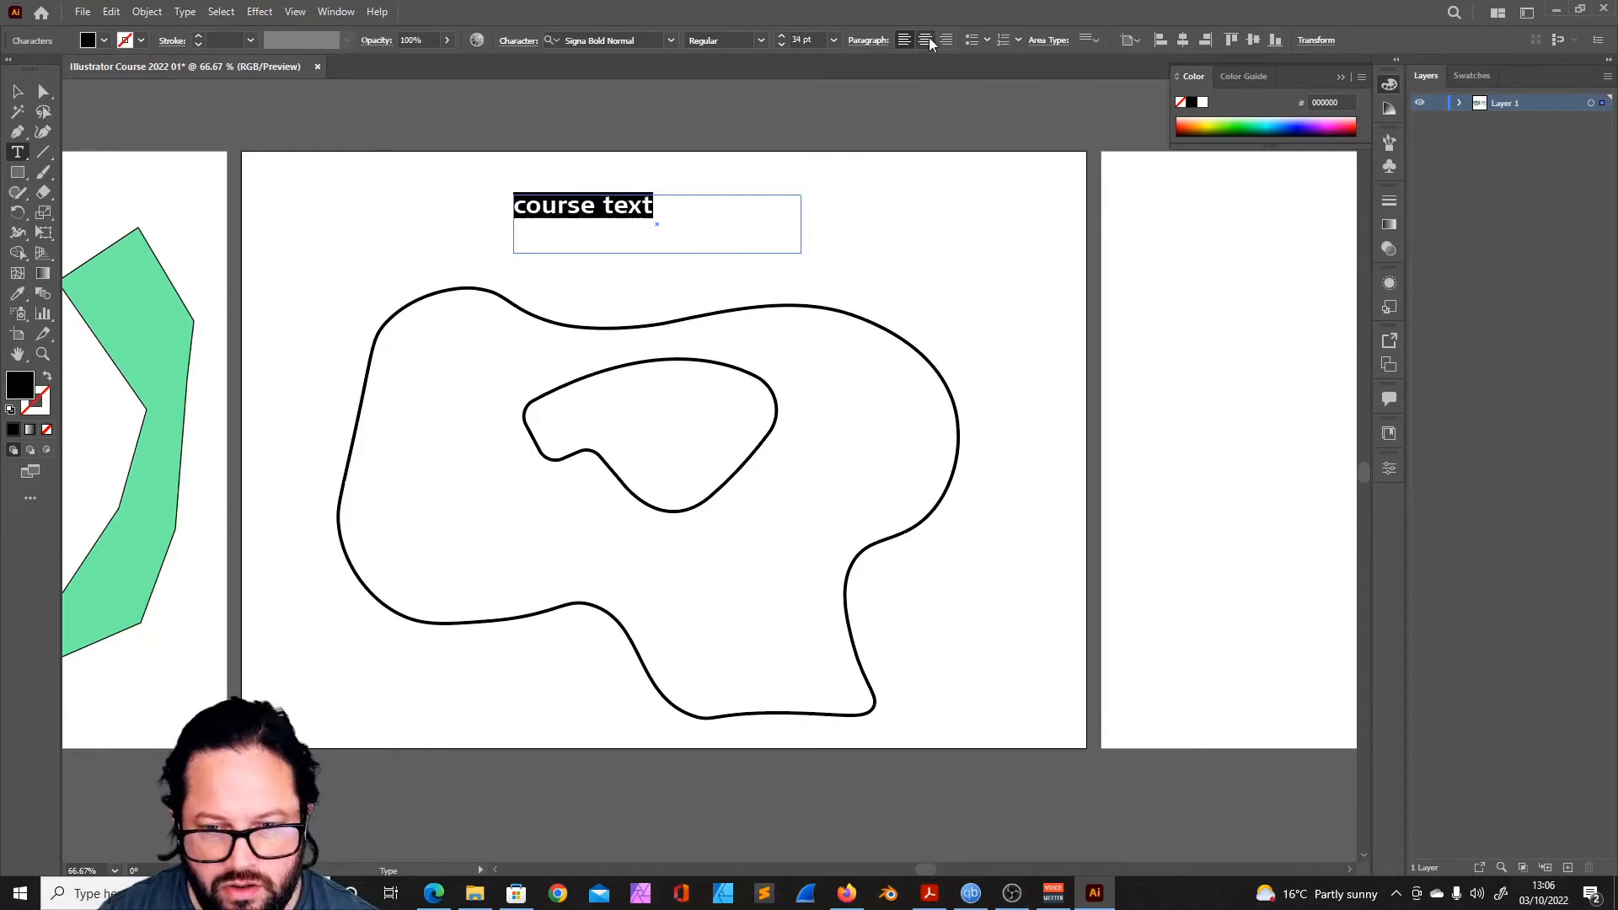
{"action": "left_click", "coordinate": [926, 39]}
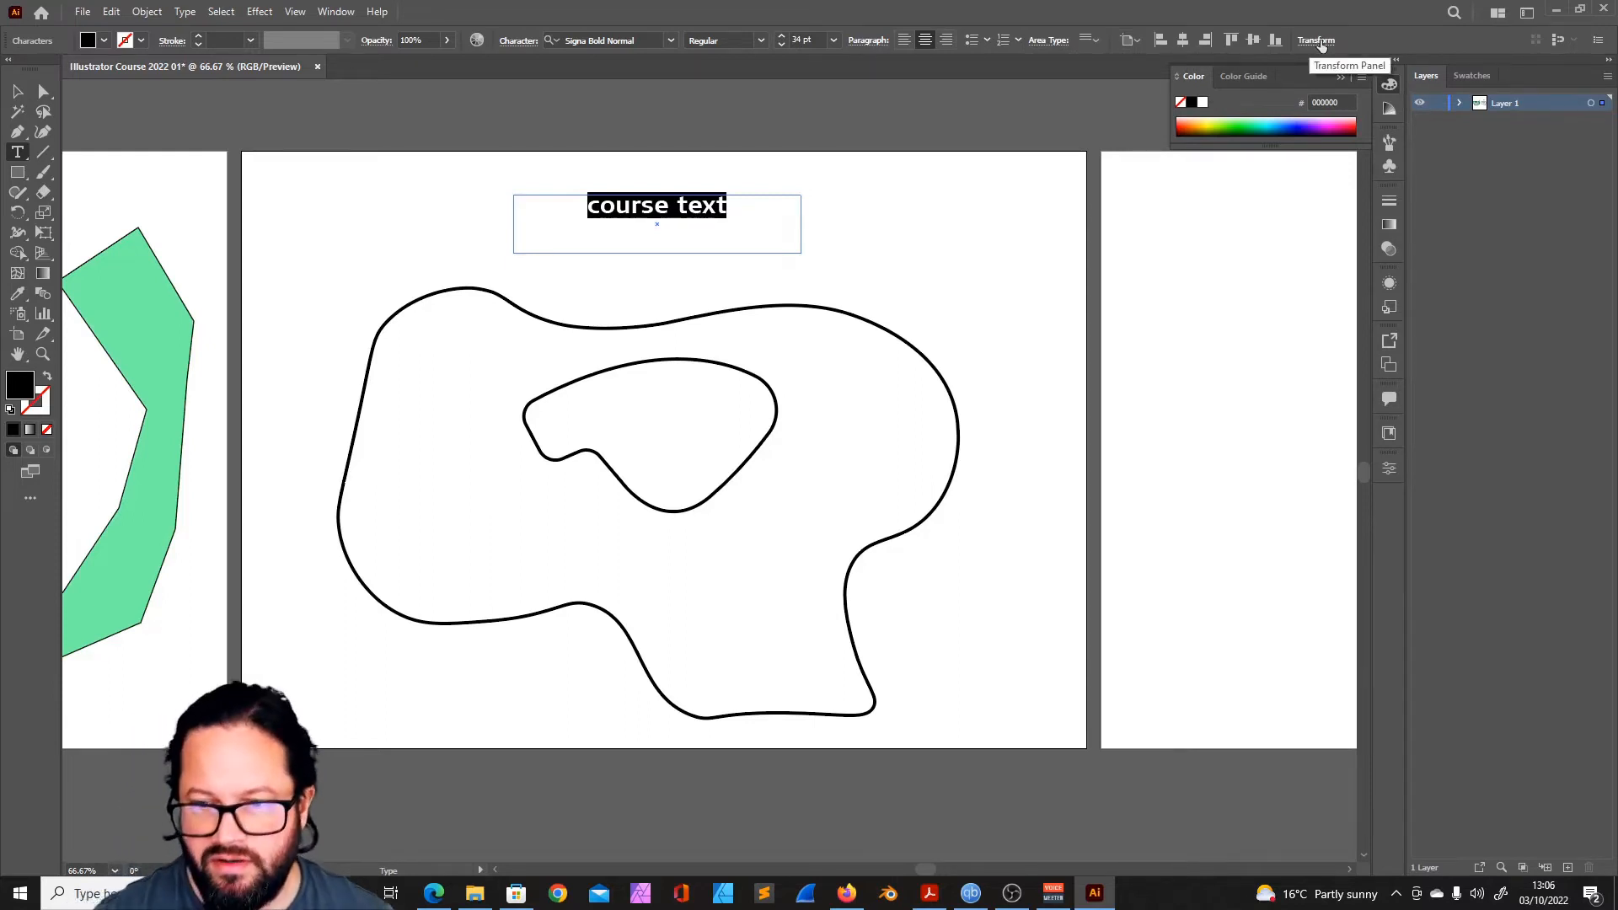
- Place vertical type along the large outline's path, reading "tHIS IS A TEST FOR THE iLLUSTRATOR COURSE"
{"action": "left_click", "coordinate": [16, 155]}
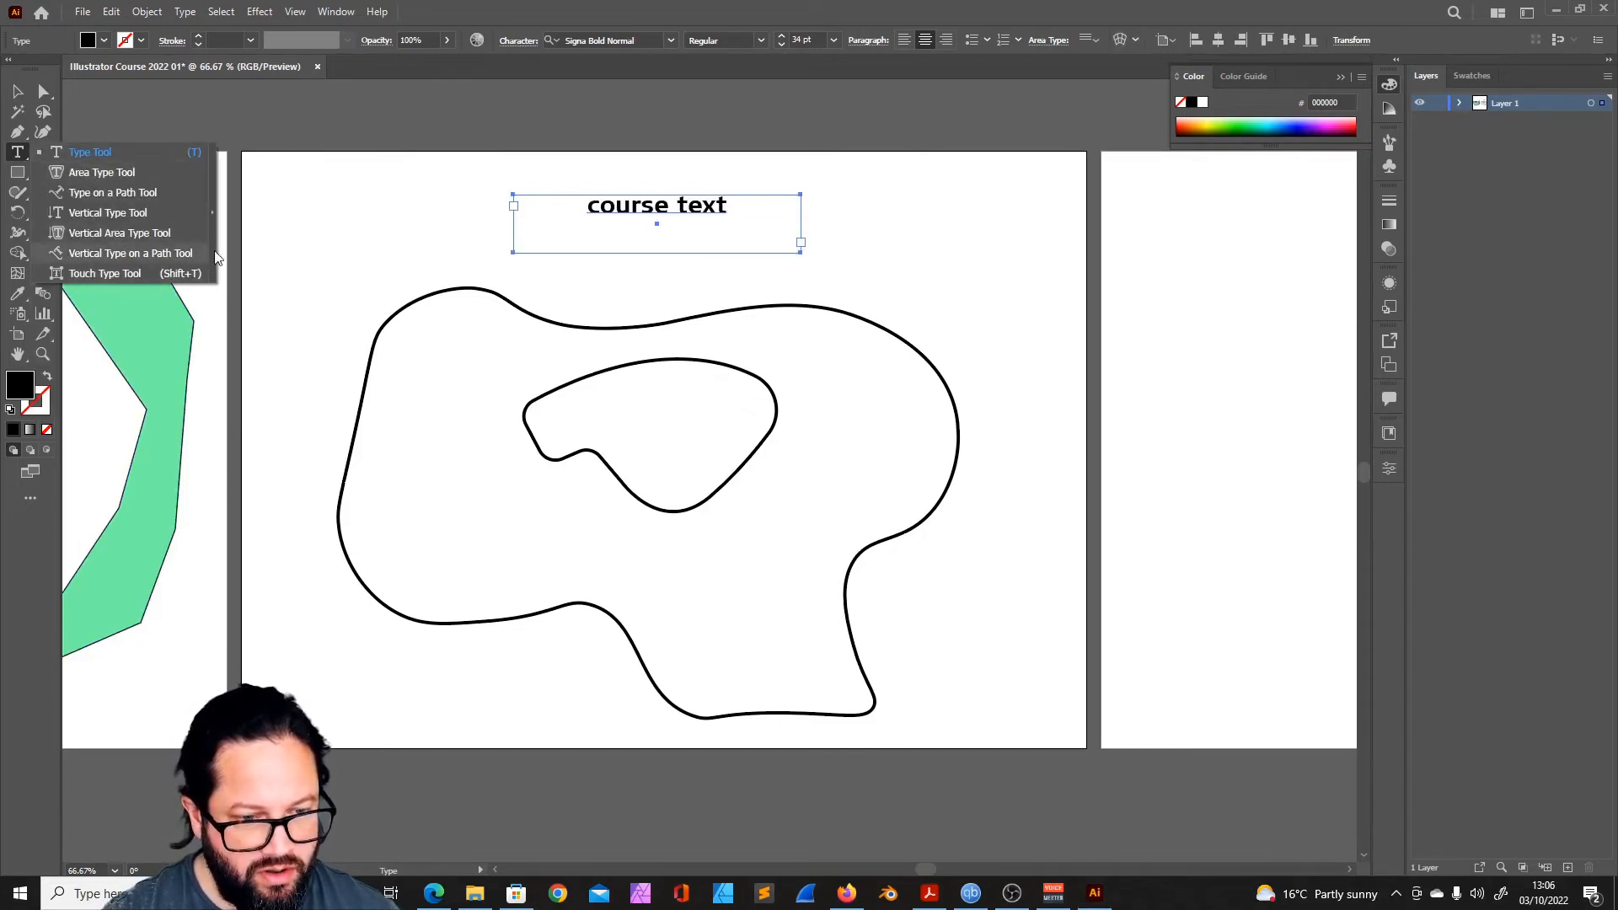
{"action": "left_click", "coordinate": [131, 252]}
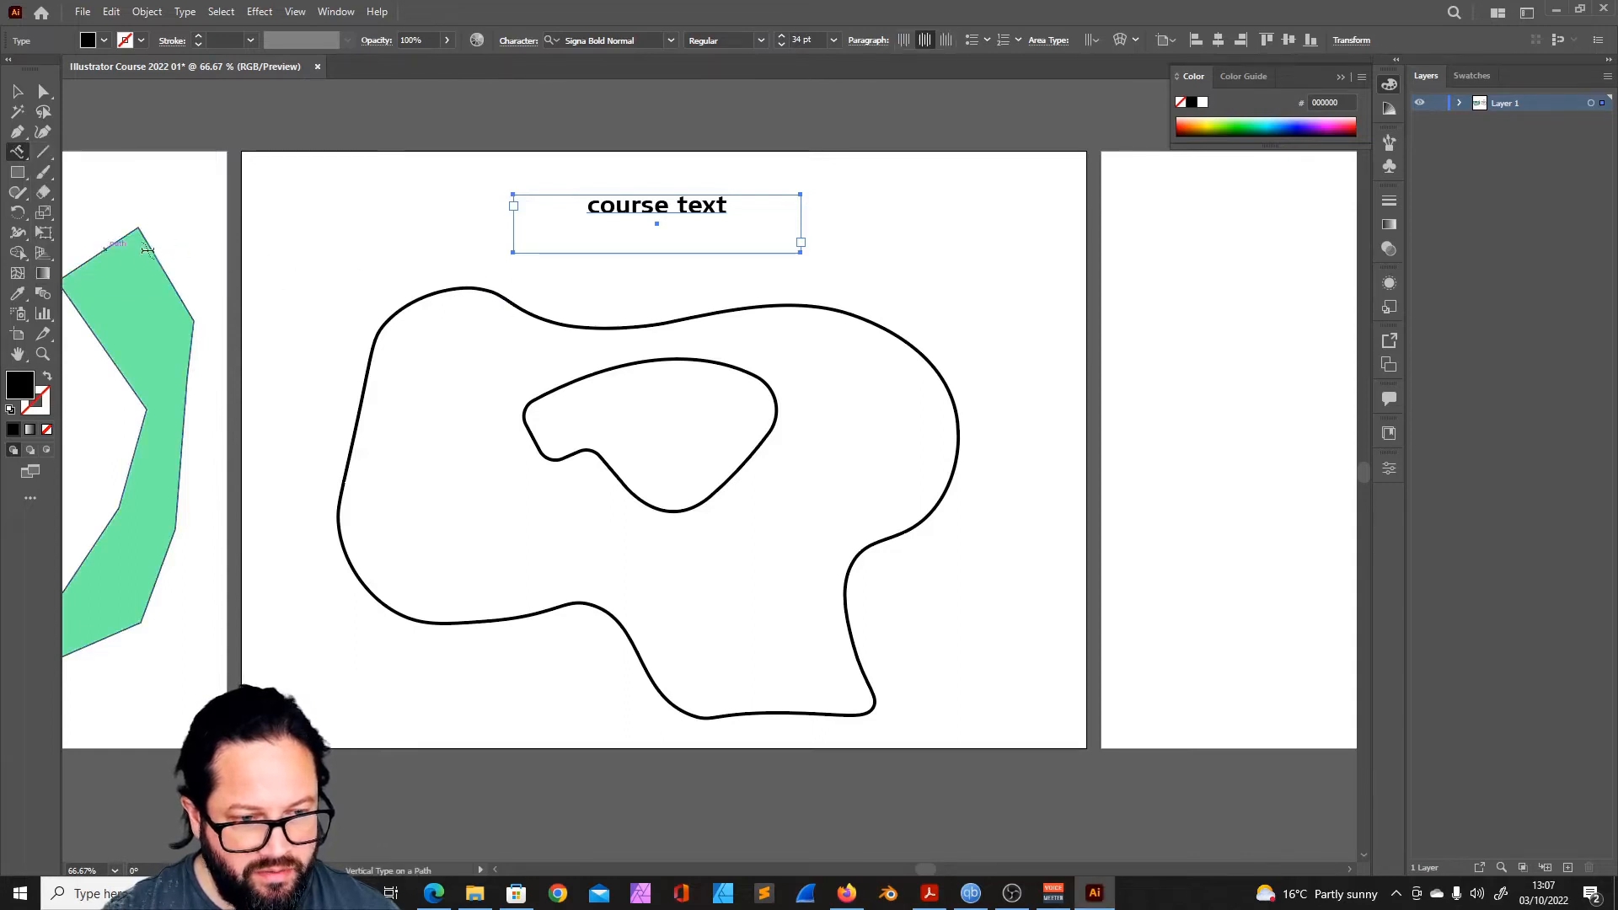
{"action": "left_click", "coordinate": [501, 296]}
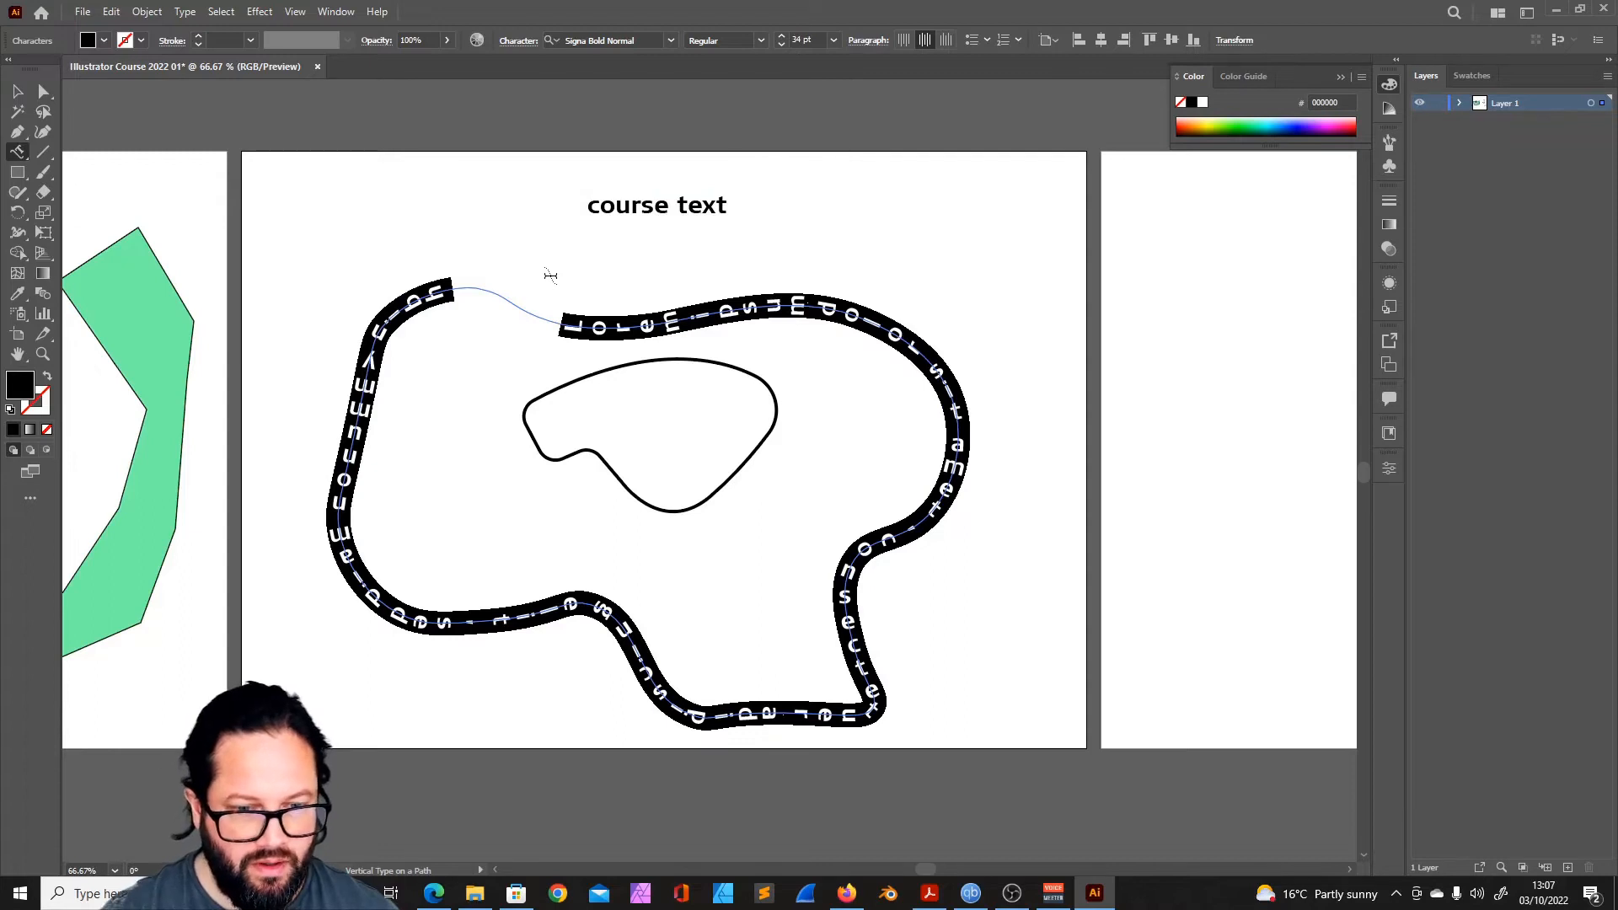
{"action": "type", "text": "TE"}
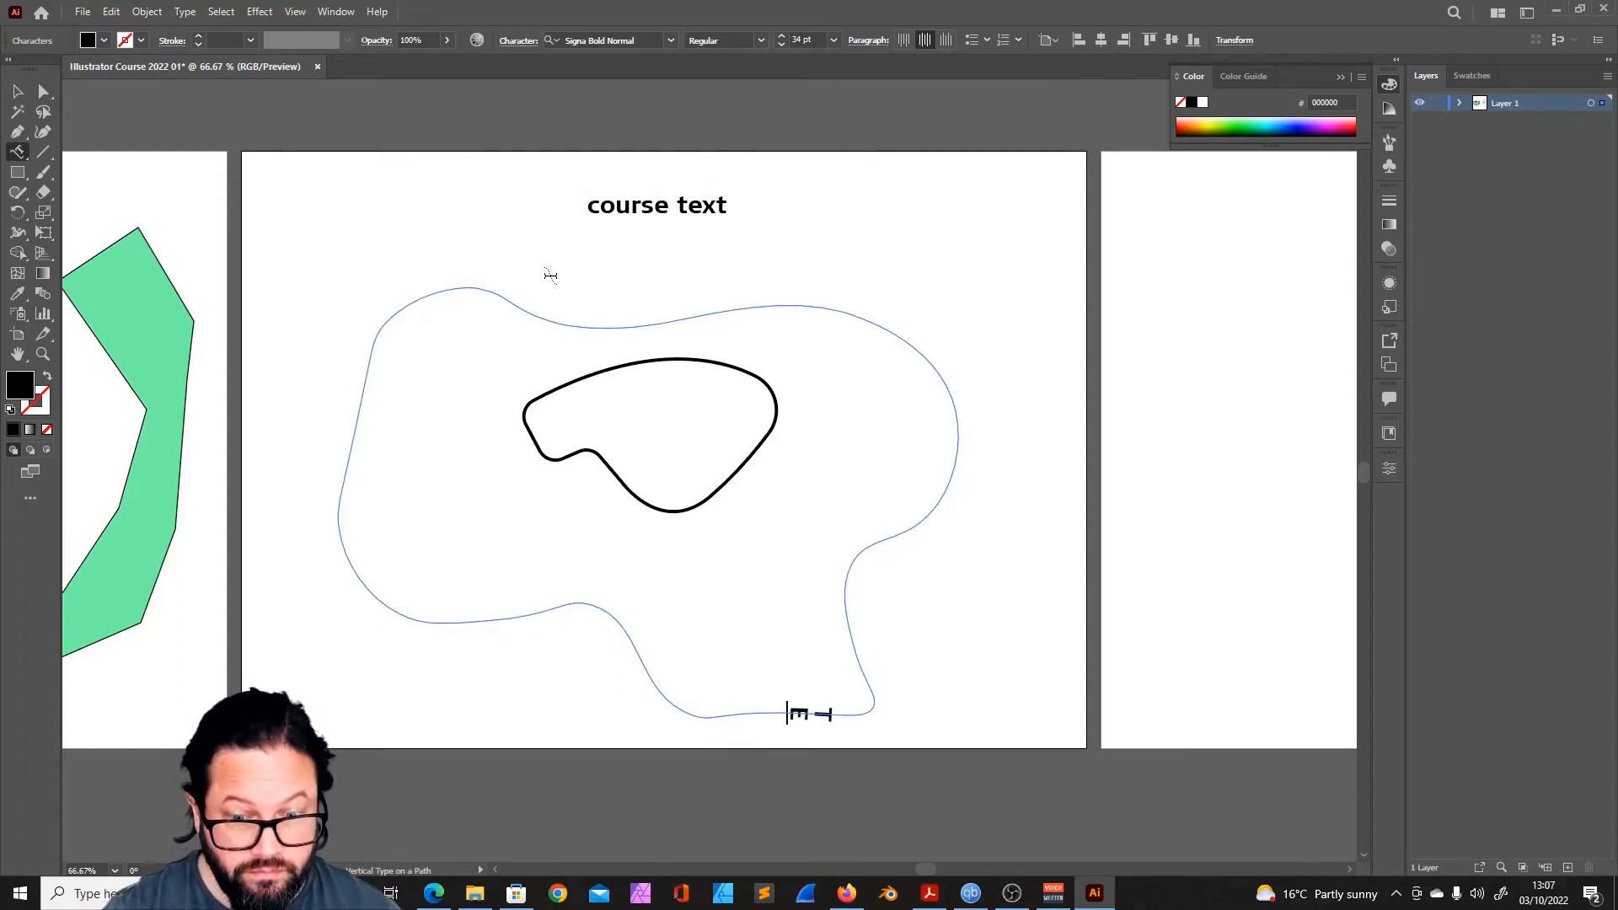
{"action": "type", "text": "ST"}
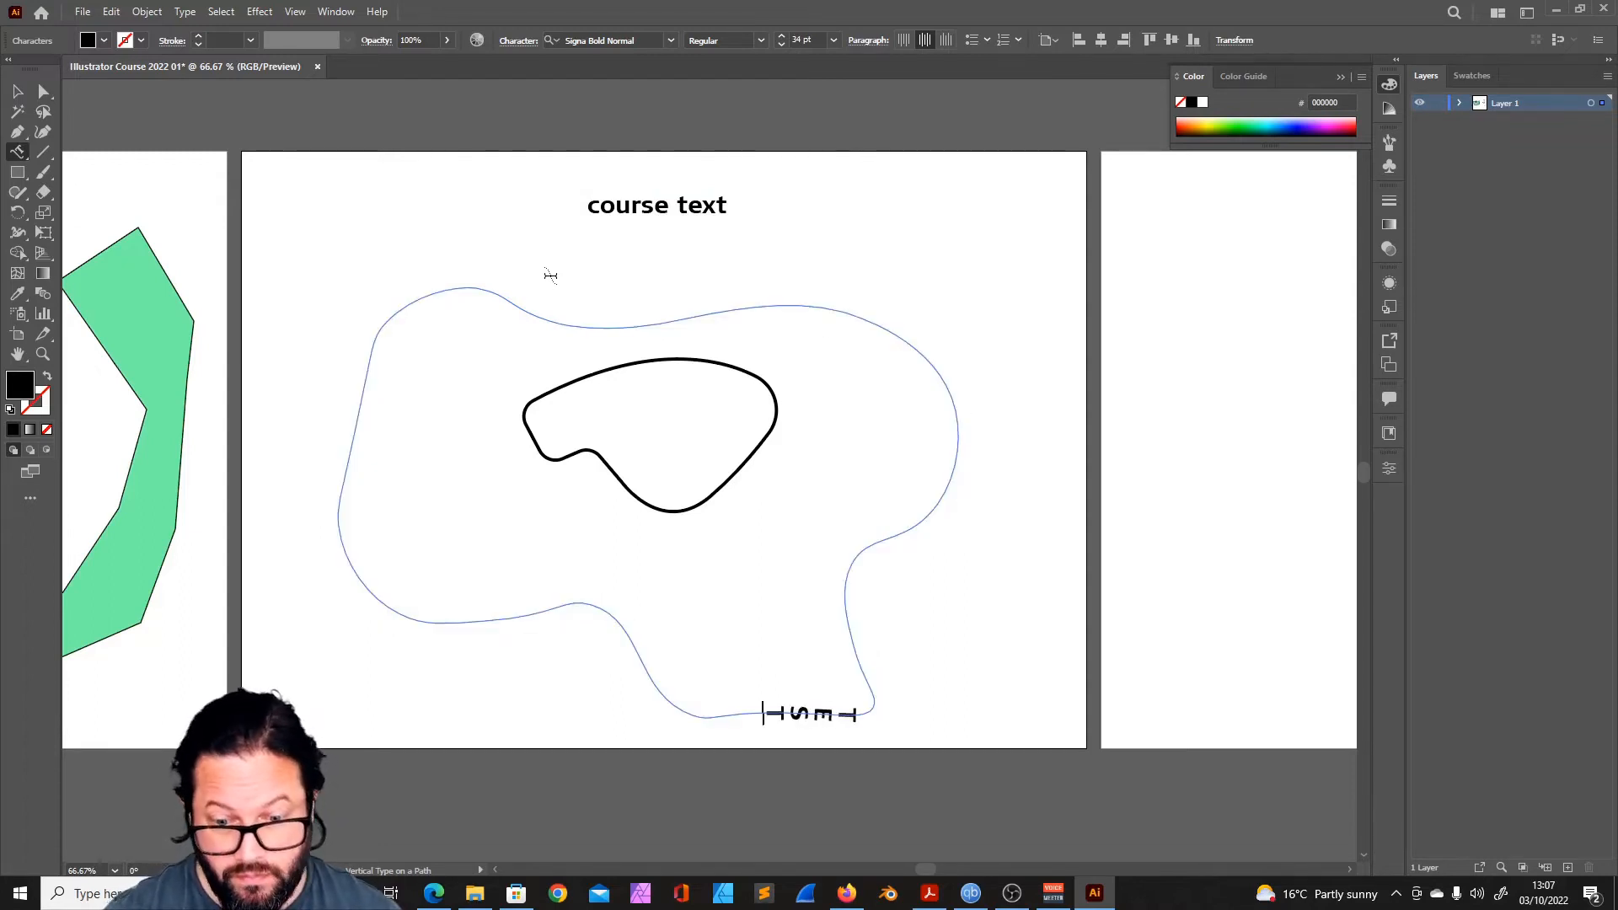
{"action": "key", "text": "BackSpace"}
{"action": "key", "text": "BackSpace"}
{"action": "key", "text": "BackSpace"}
{"action": "key", "text": "BackSpace"}
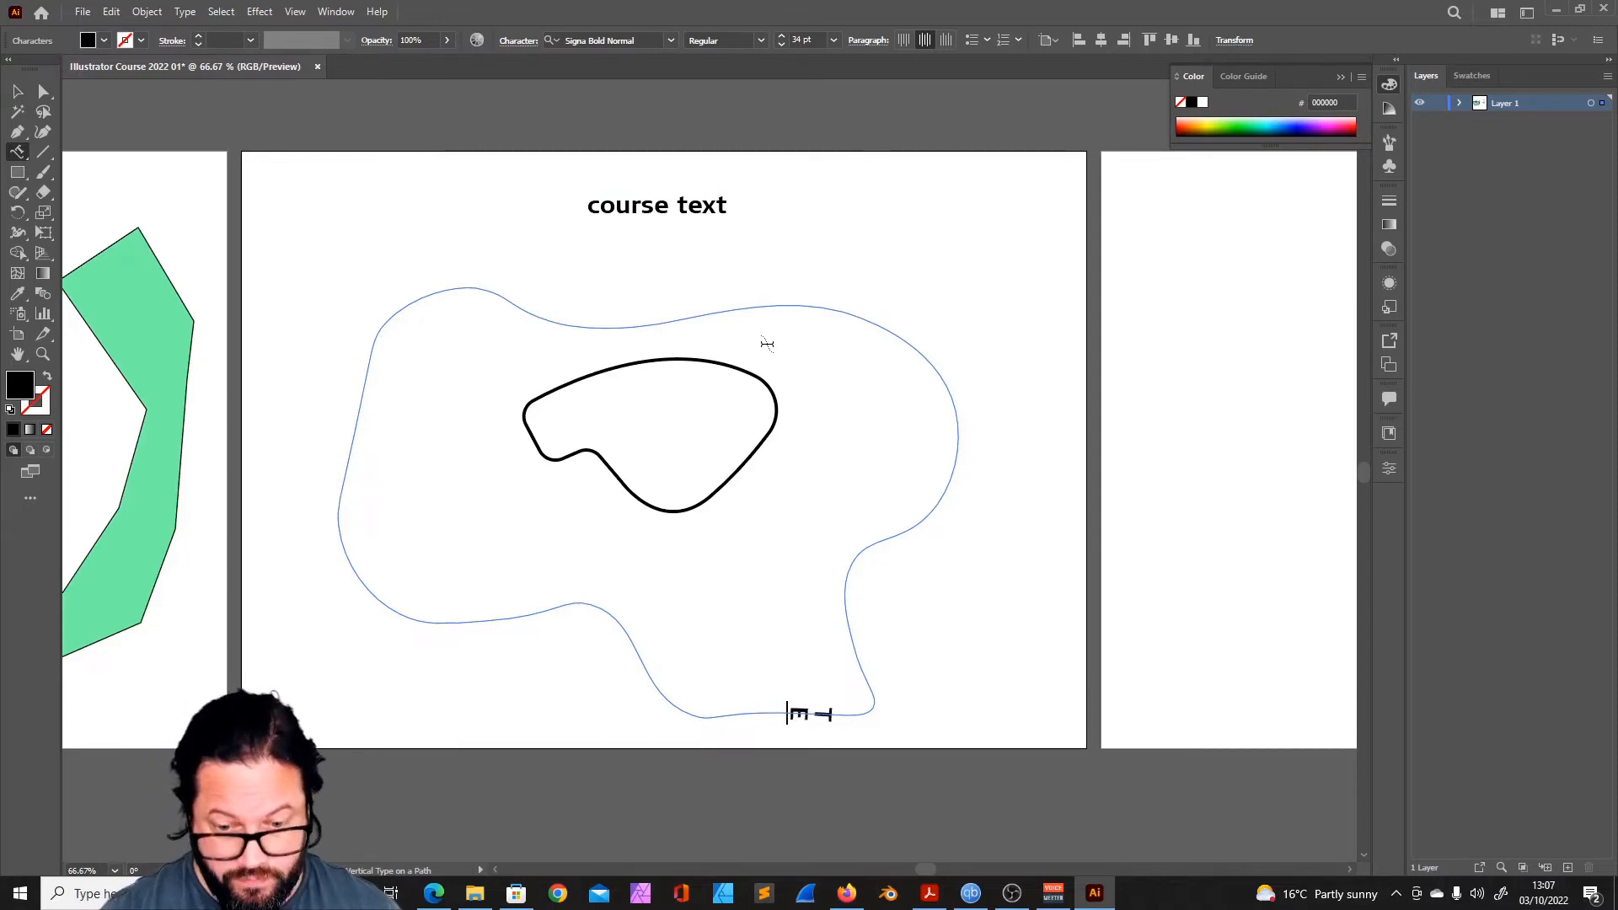
{"action": "type", "text": "tHIS IS A TEST FOR THE ILLUSTRATOR COURSE"}
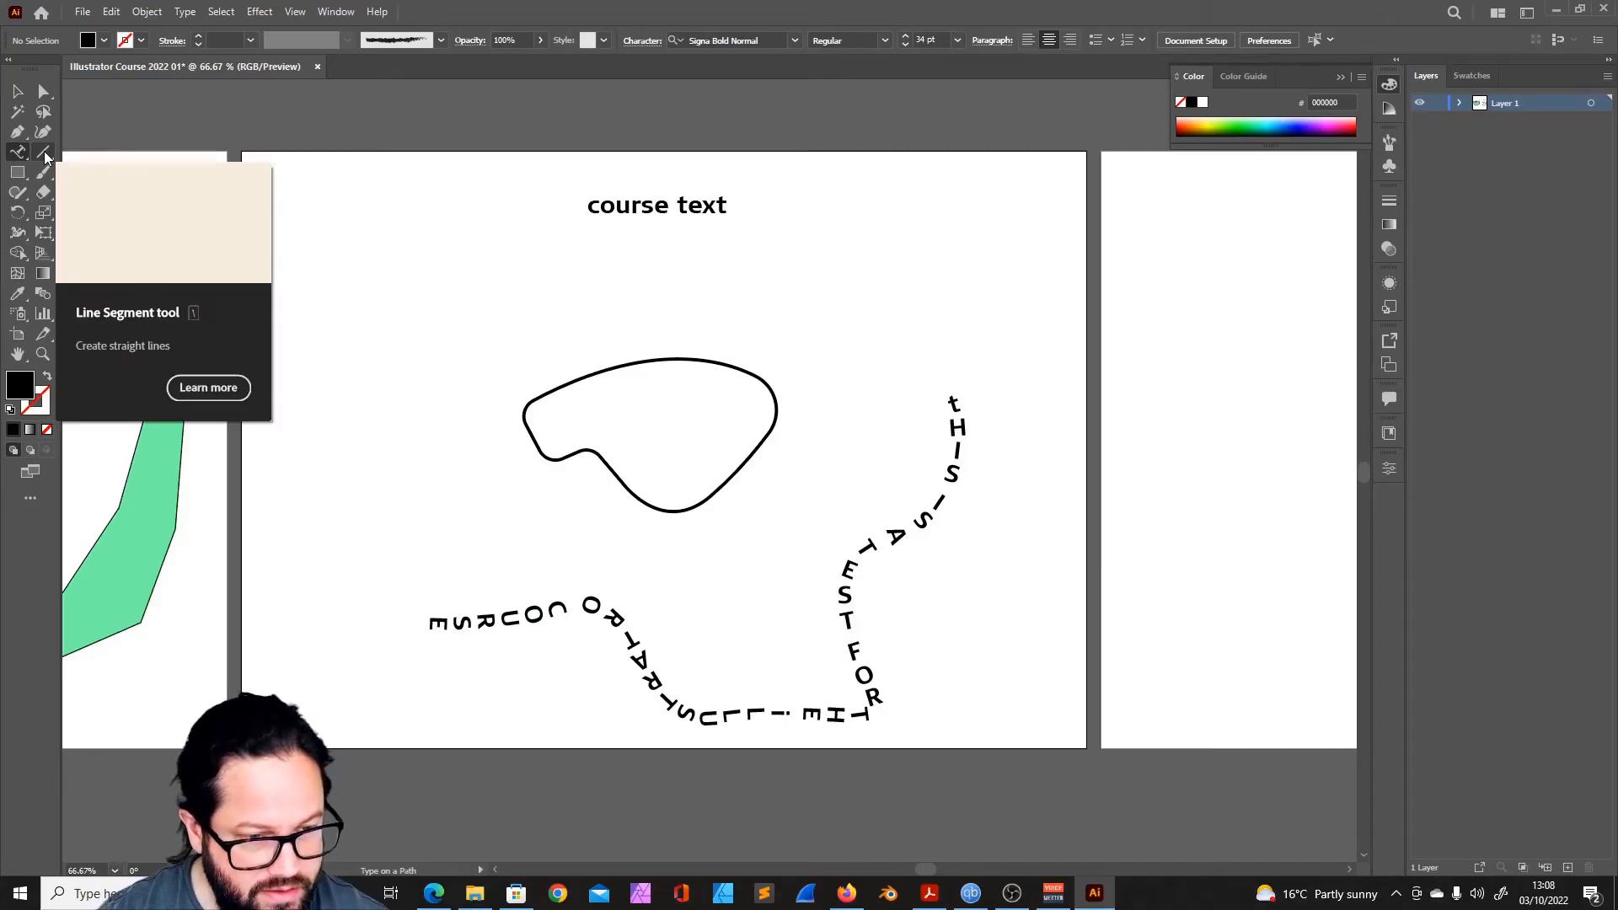
- Draw a line segment about 117 mm long below the heading and another spanning about 104 × 60 mm outward from its centre
{"action": "left_click", "coordinate": [18, 152]}
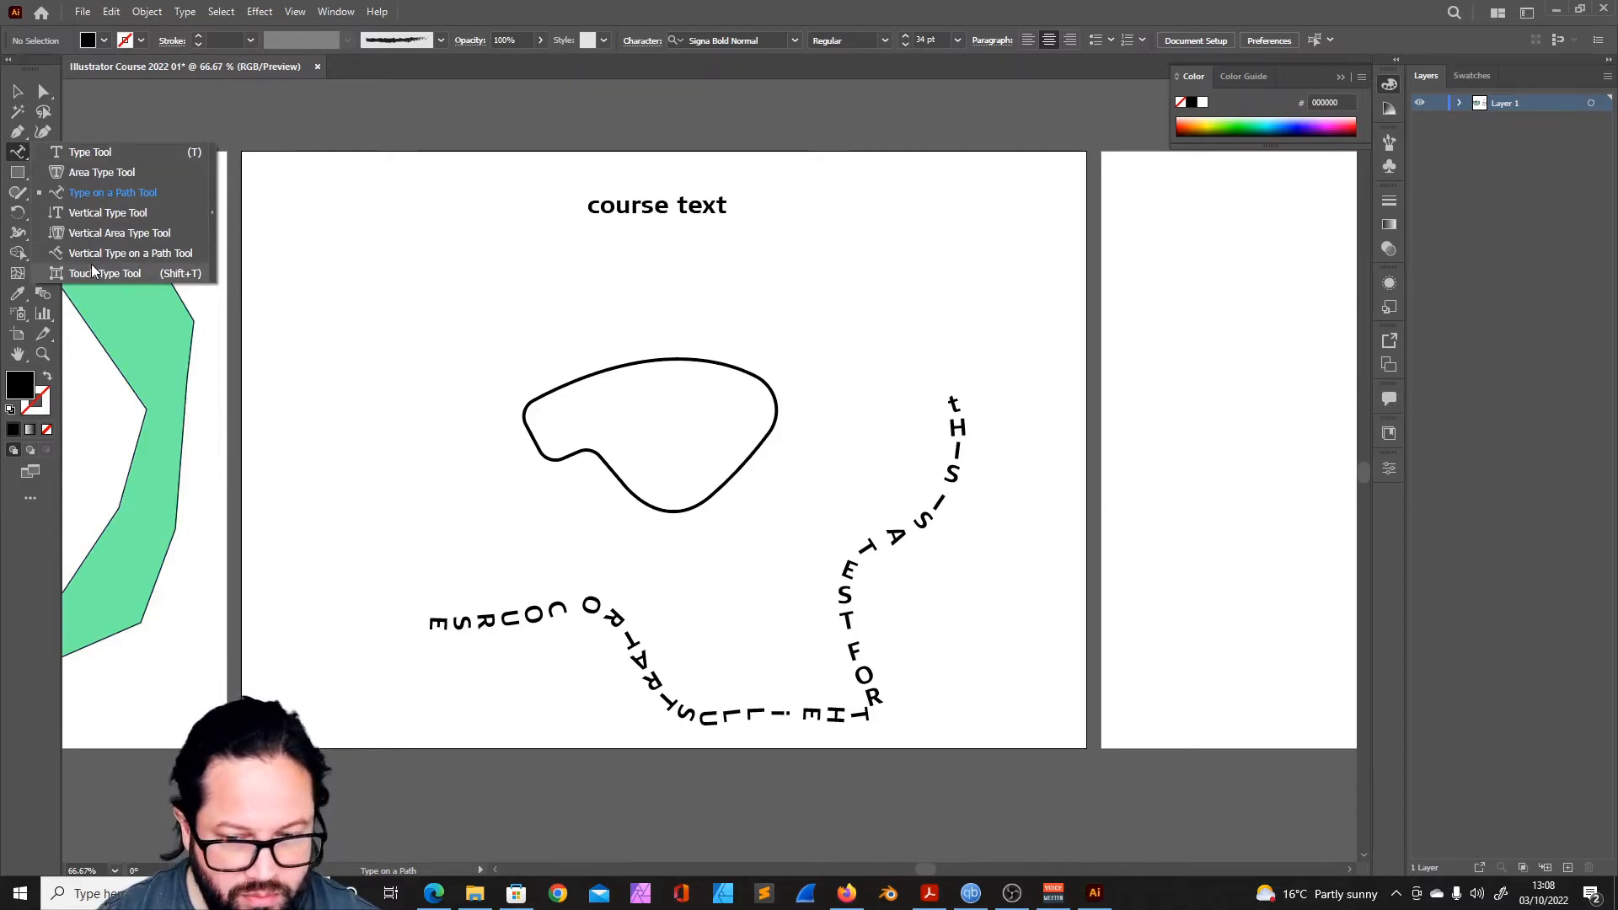
{"action": "key", "text": "backslash"}
{"action": "left_click_drag", "start_coordinate": [465, 270], "coordinate": [696, 301]}
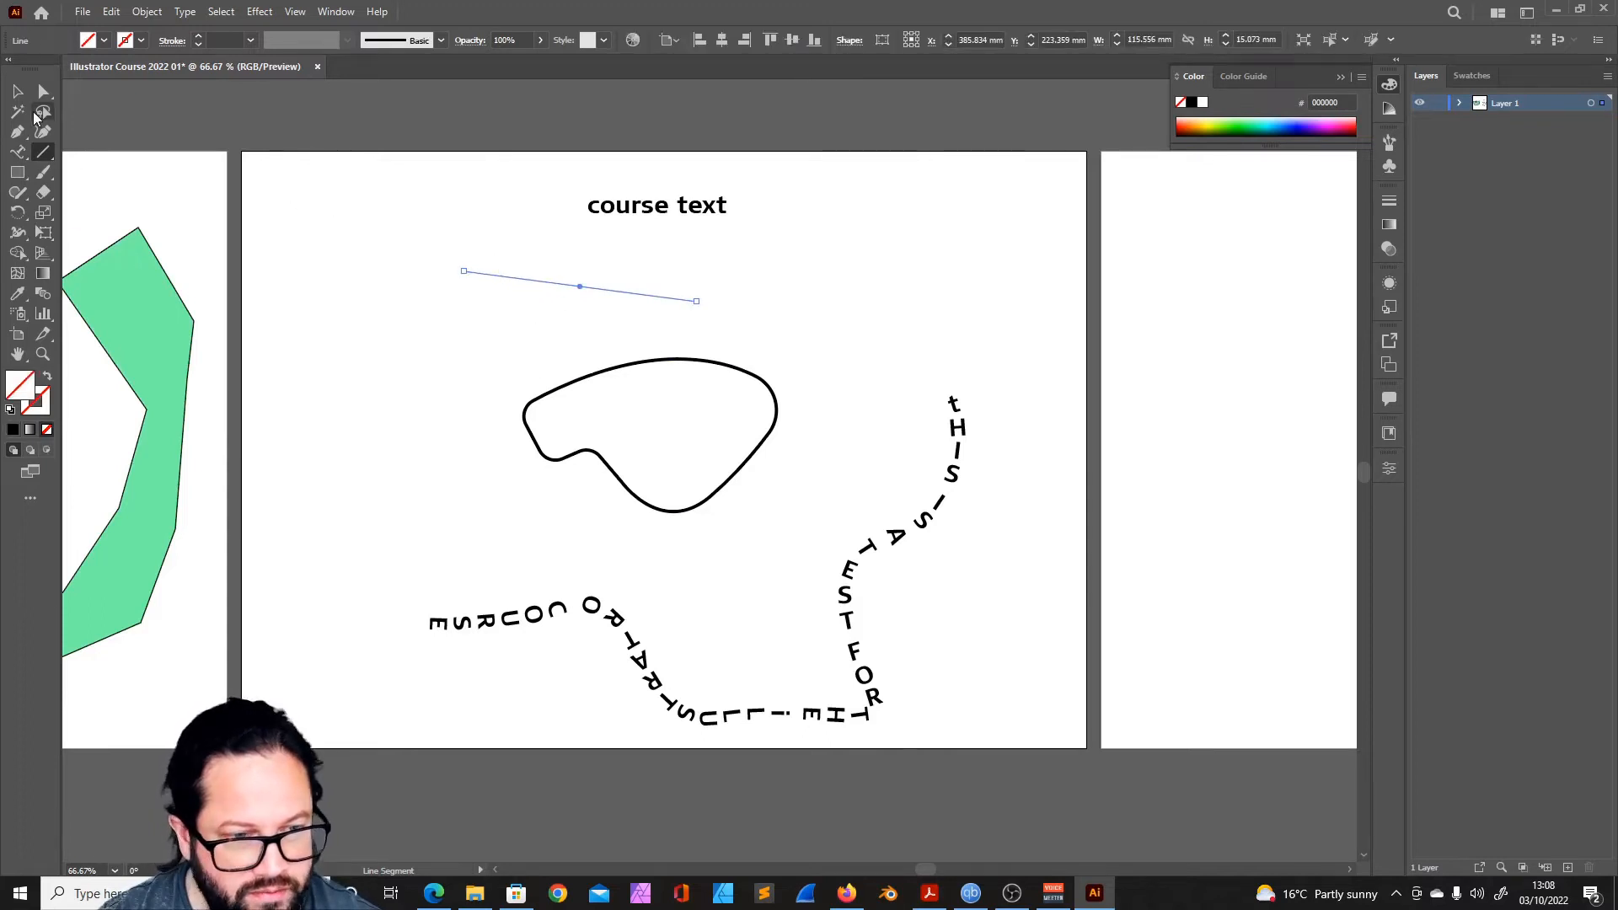
{"action": "left_click", "coordinate": [823, 292]}
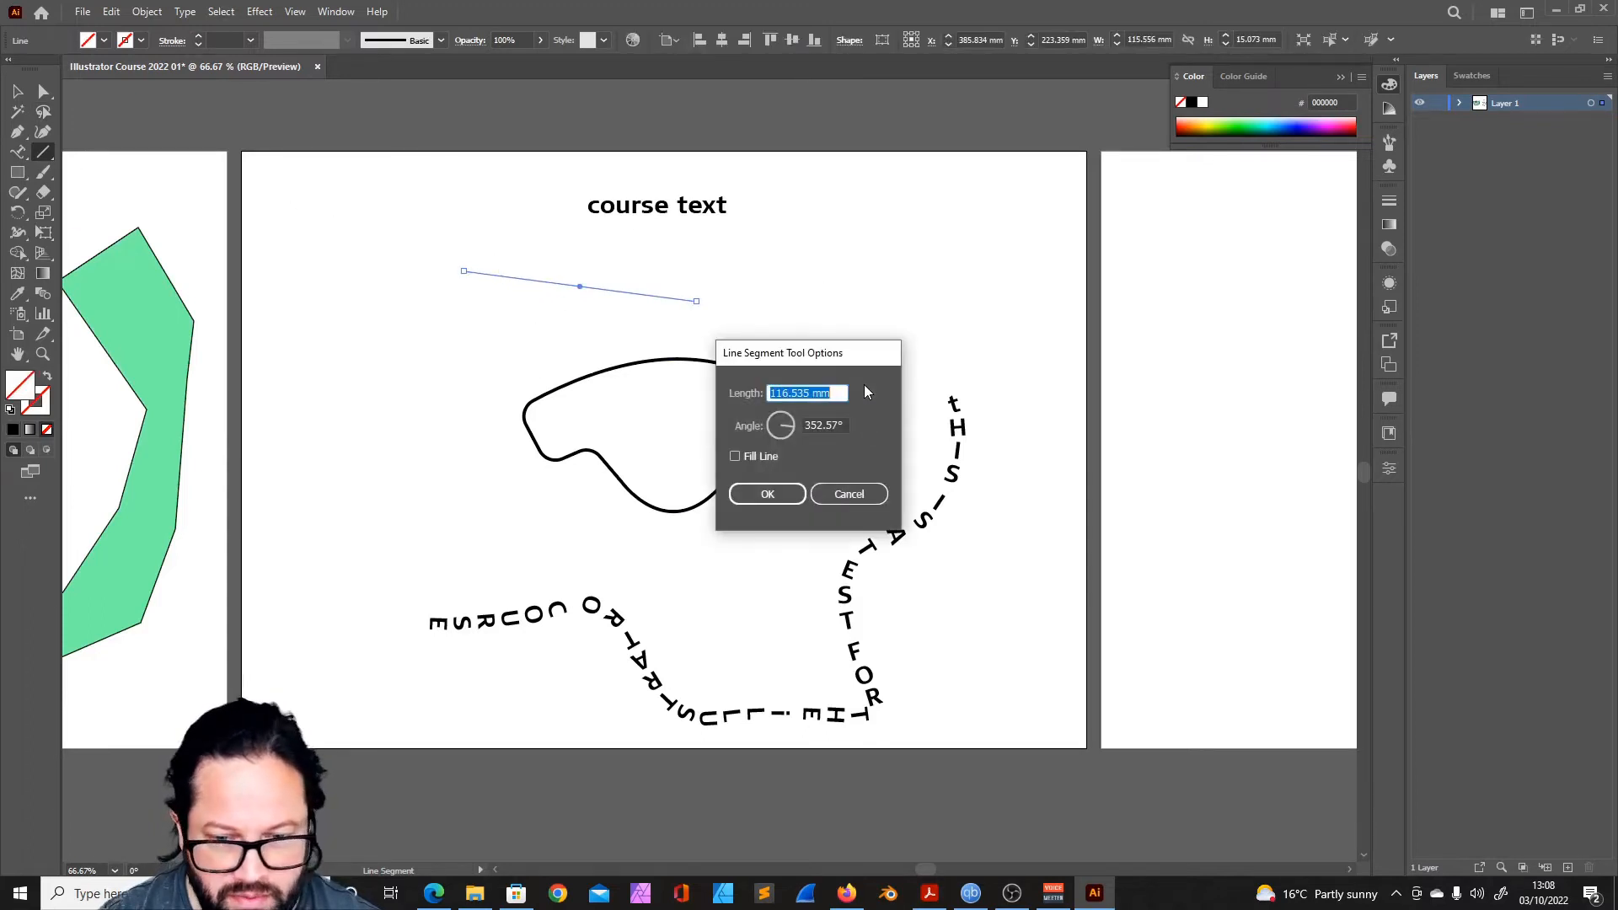
{"action": "left_click", "coordinate": [862, 494]}
{"action": "left_click_drag", "start_coordinate": [446, 322], "coordinate": [551, 262]}
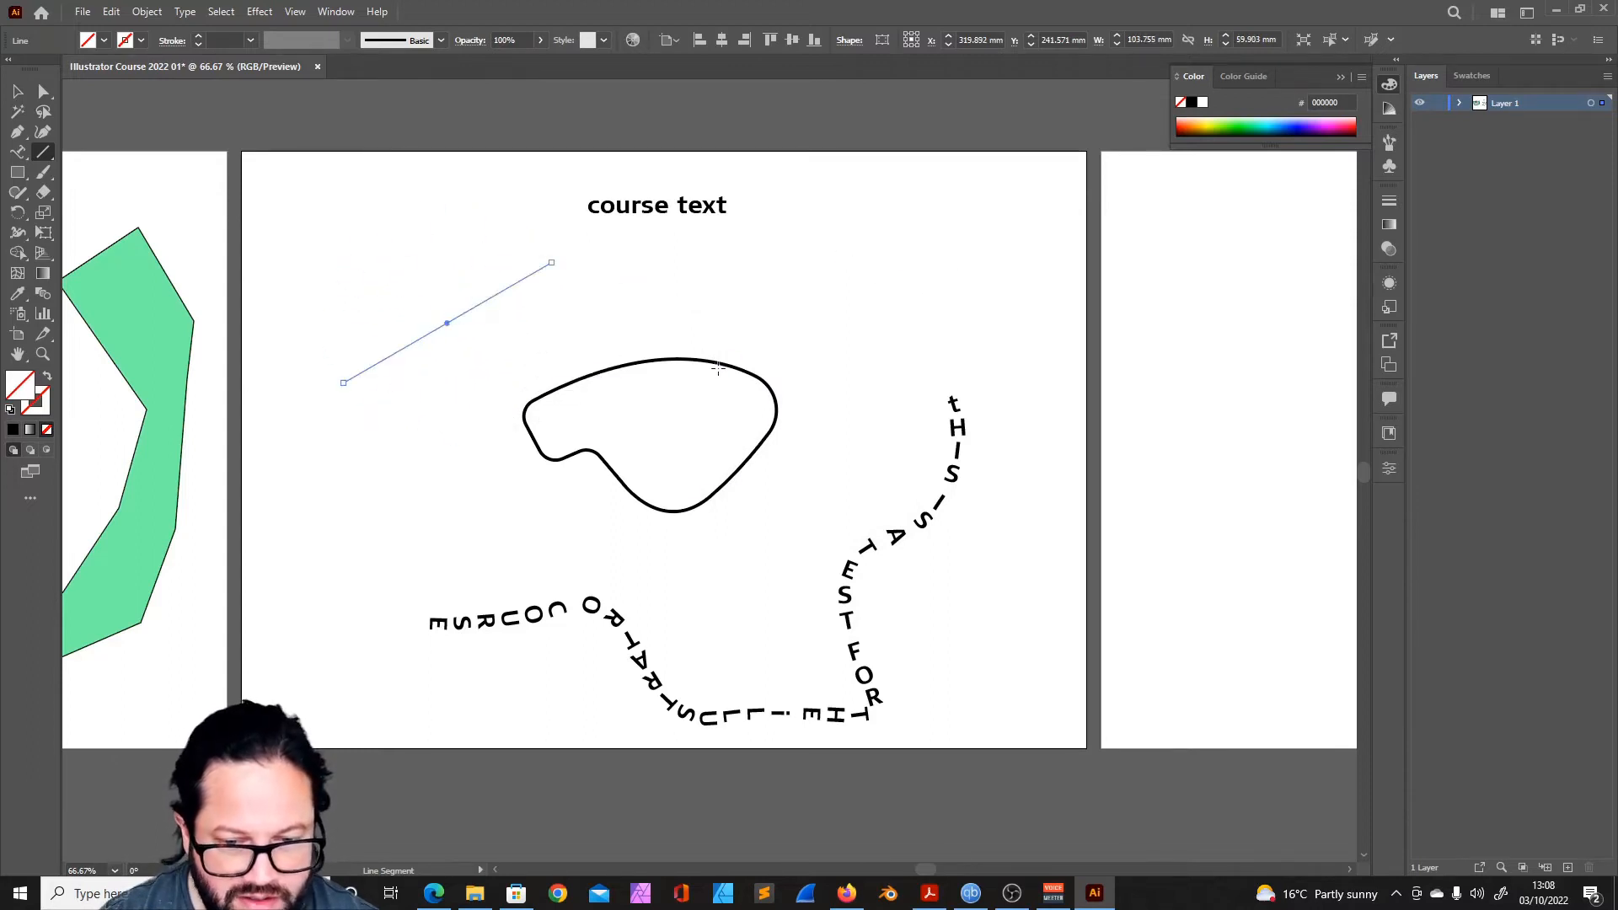
- Select the small rounded shape and rotate it slightly clockwise
{"action": "left_click", "coordinate": [18, 91]}
{"action": "left_click", "coordinate": [732, 368]}
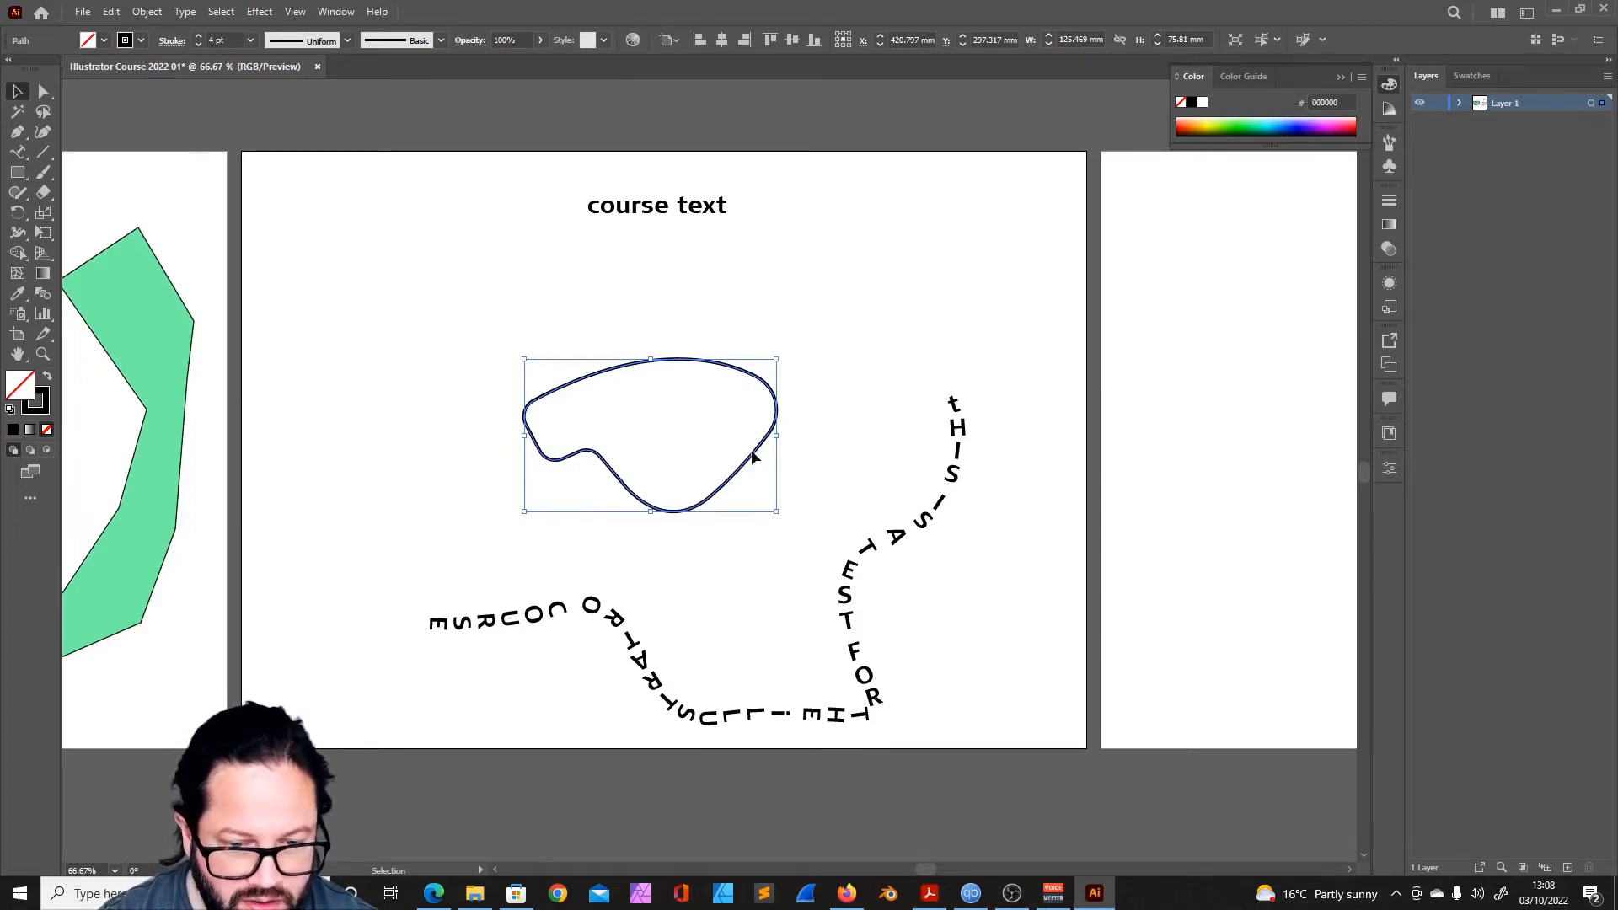
{"action": "left_click_drag", "start_coordinate": [789, 436], "coordinate": [792, 472]}
- Draw a rounded rectangle about 76 × 67 mm beside the heading and set its corner radius to 9 mm
{"action": "left_click_drag", "start_coordinate": [18, 172], "coordinate": [110, 172]}
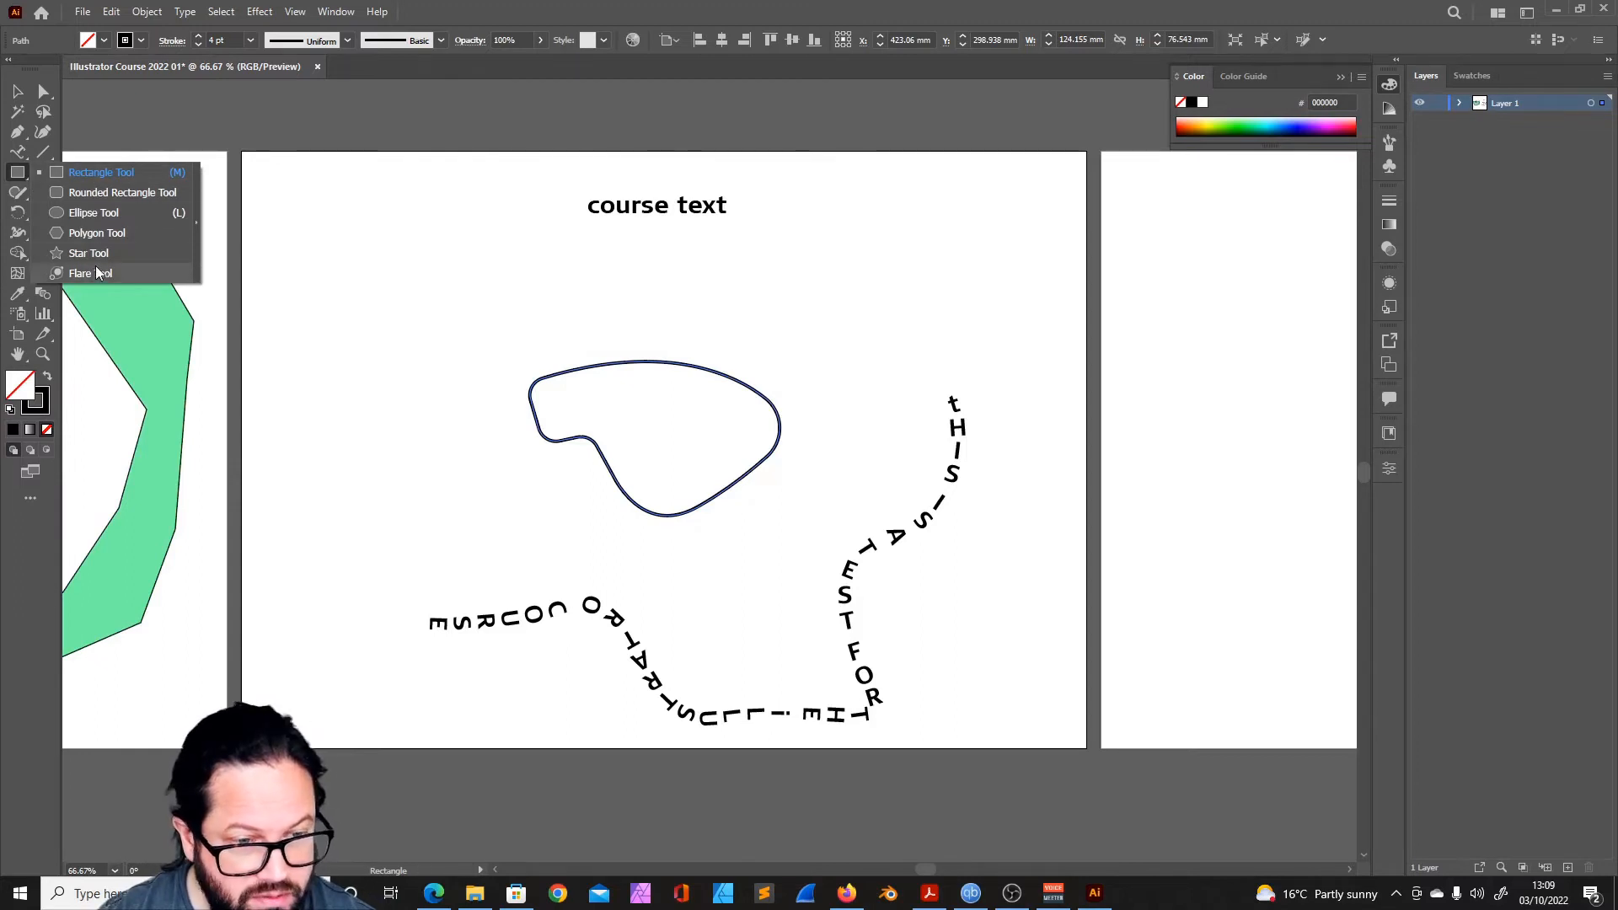
{"action": "left_click", "coordinate": [81, 194]}
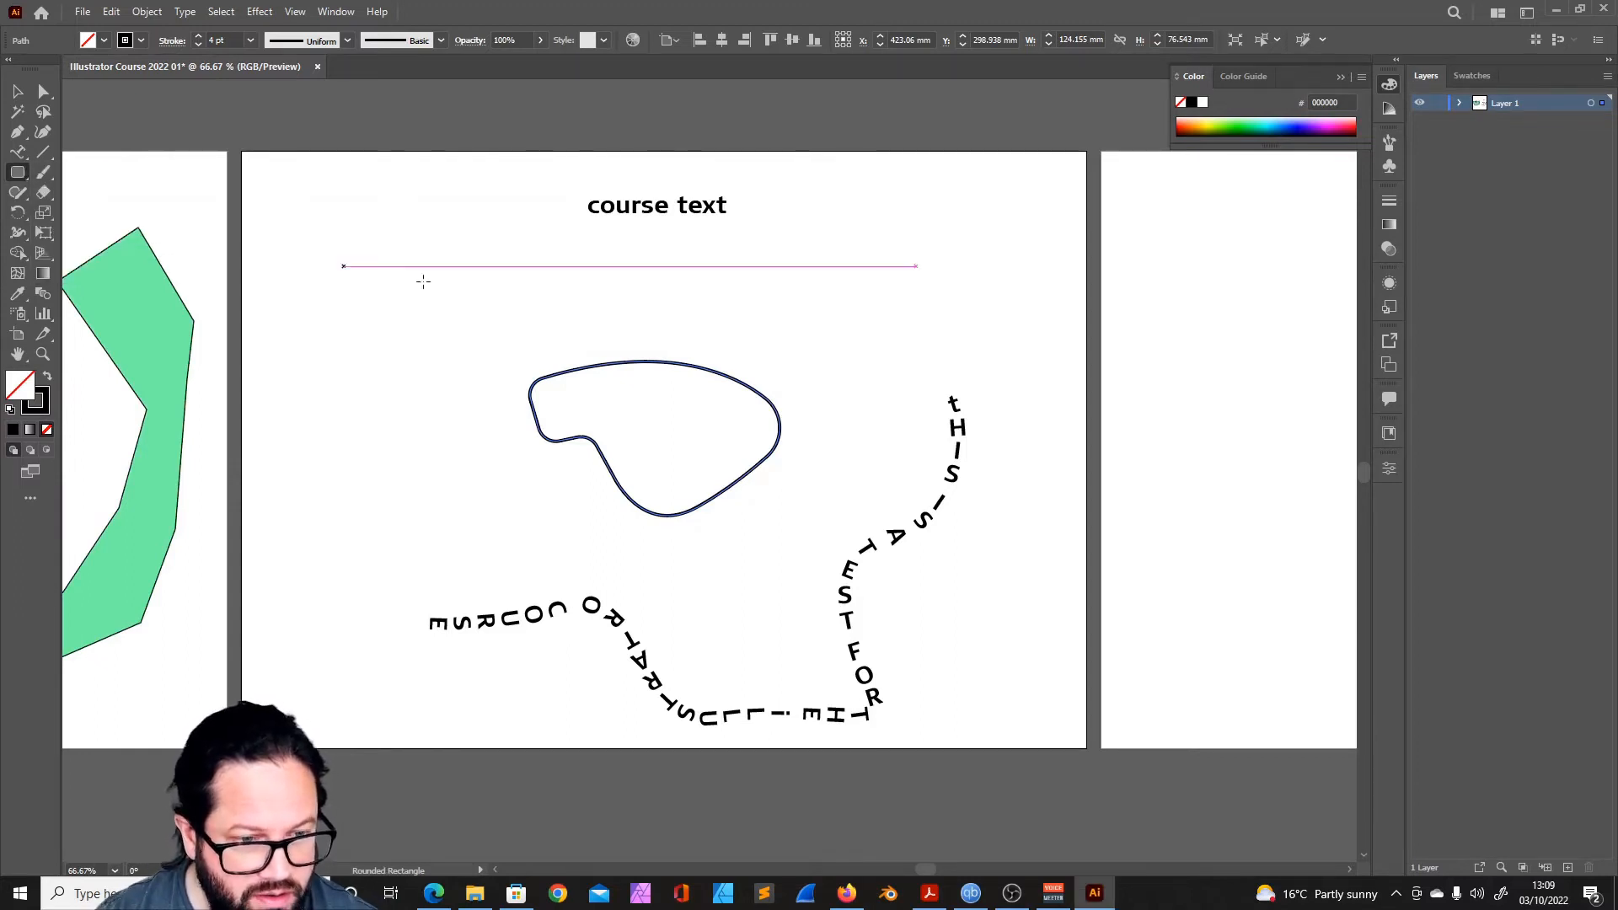
{"action": "left_click_drag", "start_coordinate": [360, 227], "coordinate": [514, 361]}
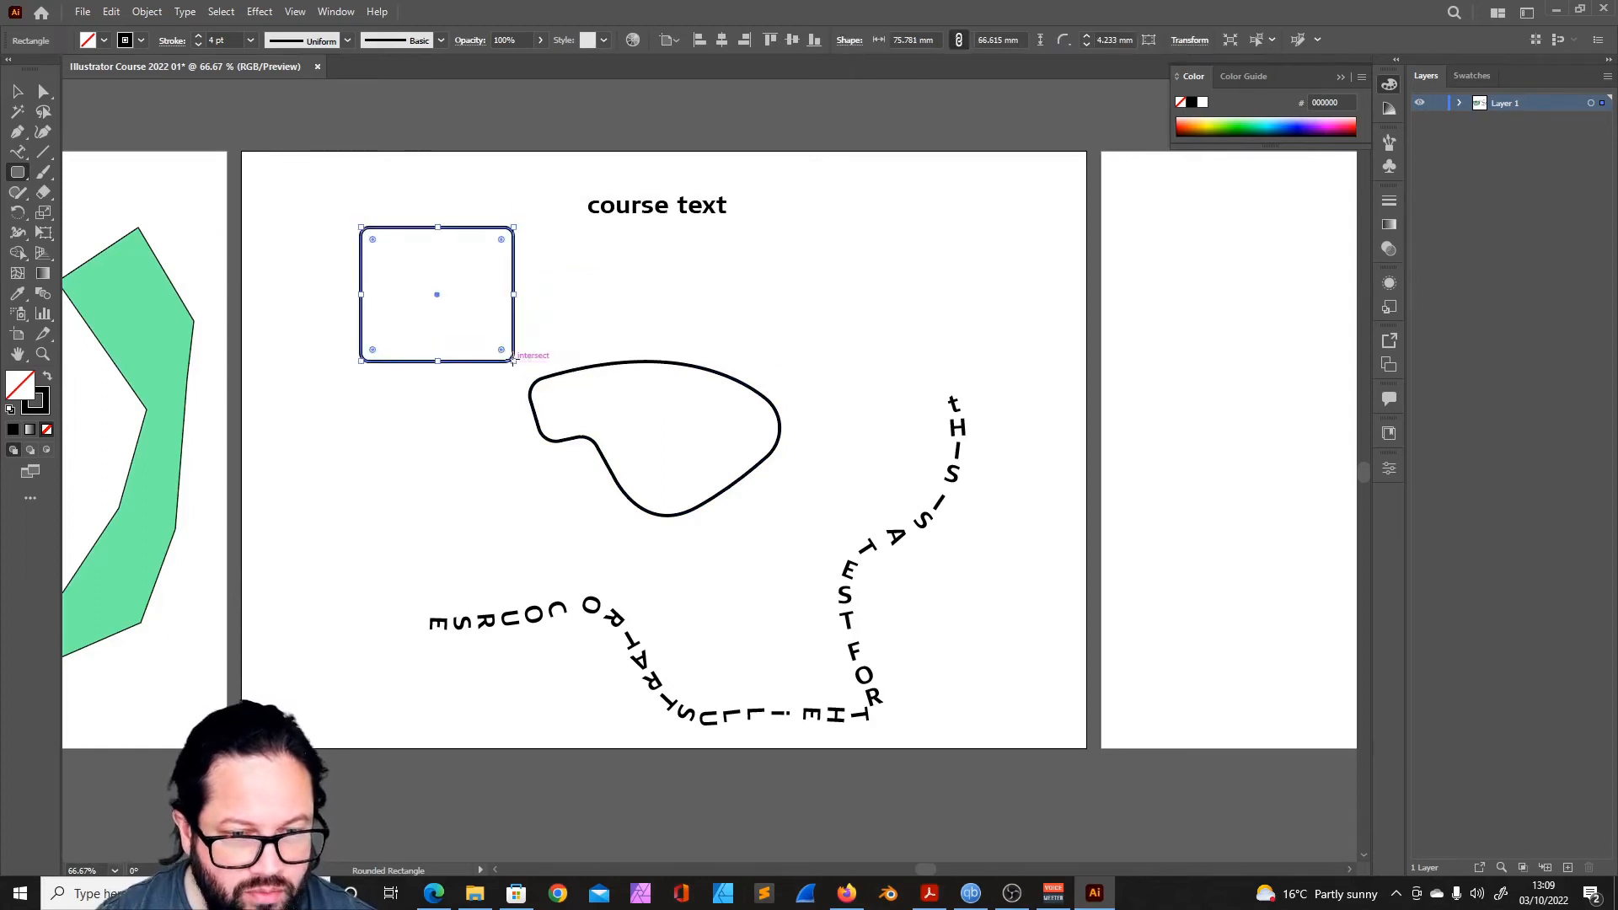
{"action": "left_click", "coordinate": [1085, 36]}
{"action": "left_click", "coordinate": [1086, 44]}
{"action": "left_click", "coordinate": [1085, 44]}
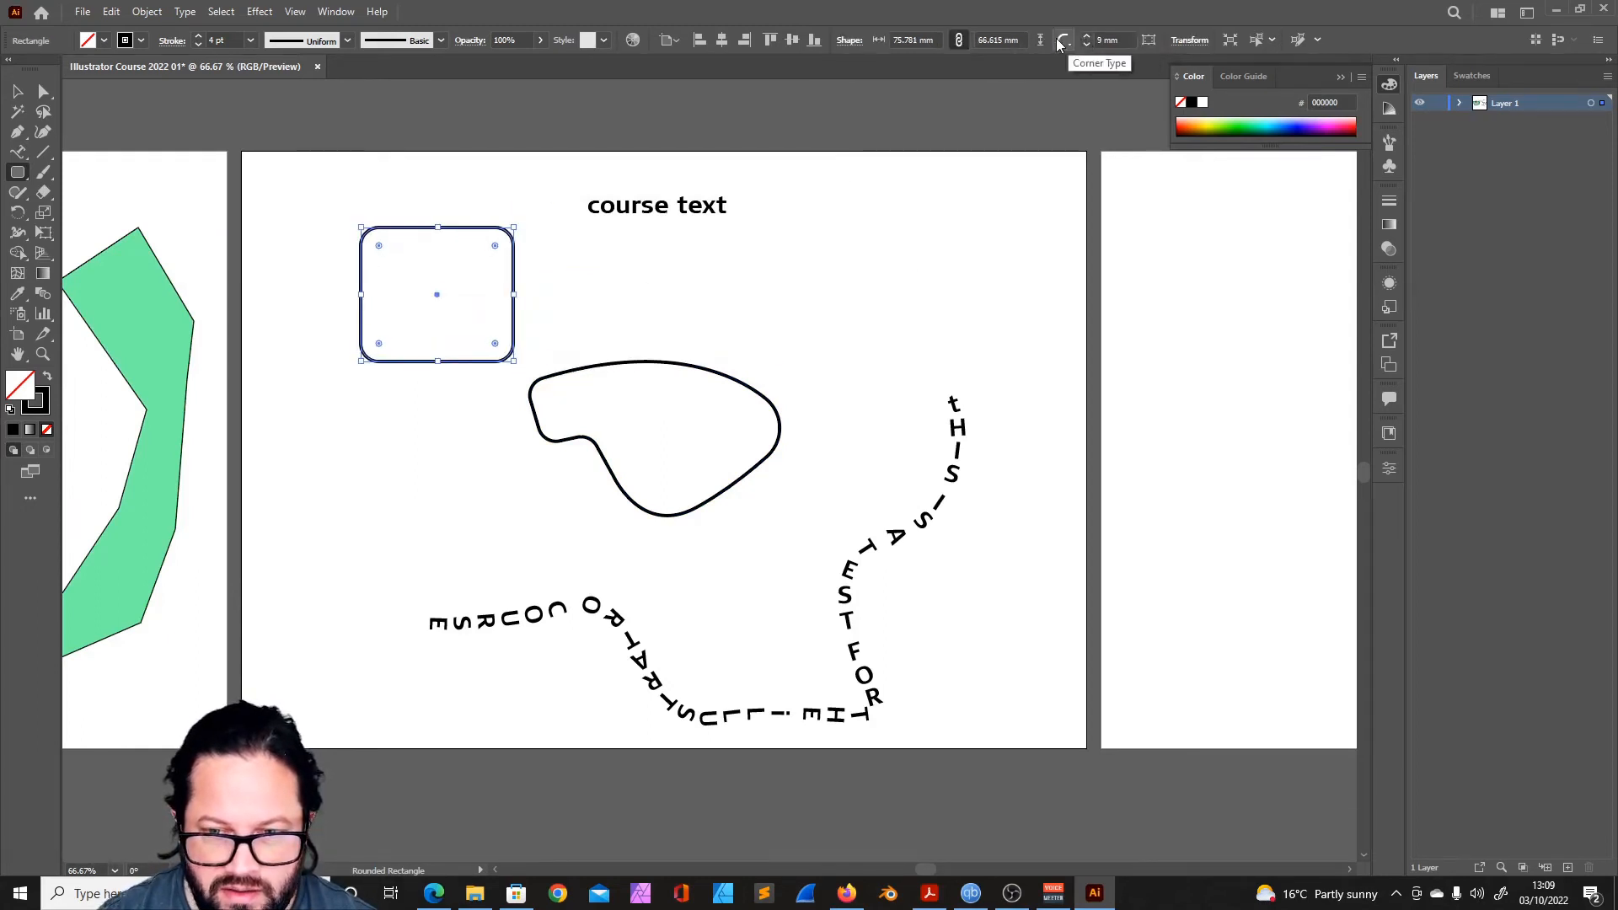
- Compare the Inverted Round and Chamfer corner types on the rectangle and keep Inverted Round corners
{"action": "left_click", "coordinate": [1065, 40]}
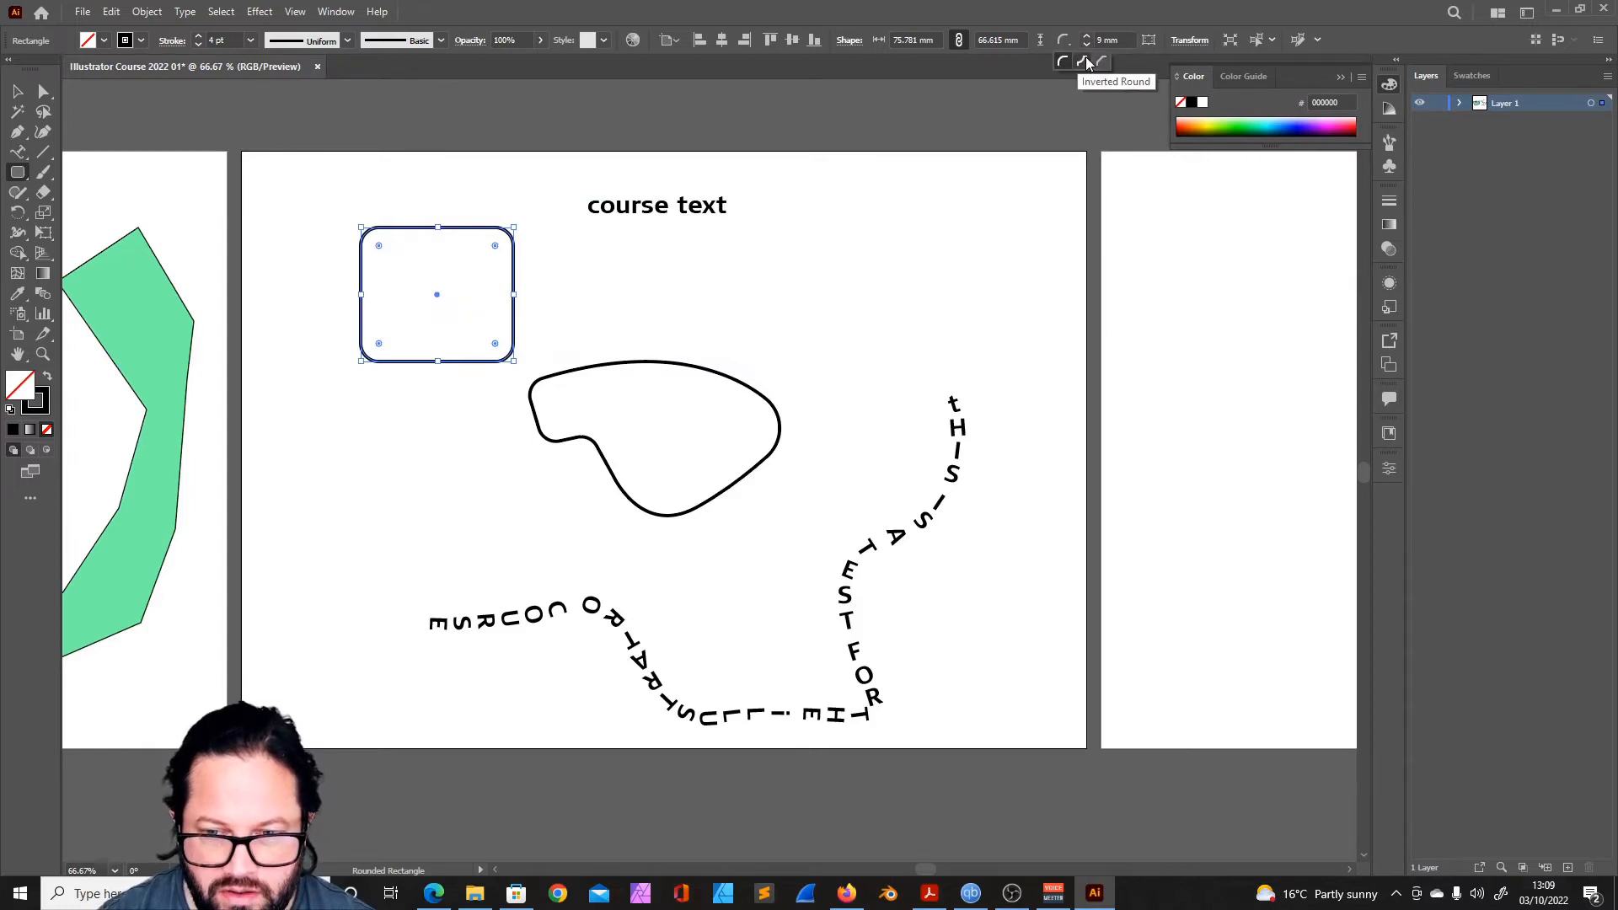
{"action": "left_click", "coordinate": [1085, 57]}
{"action": "left_click", "coordinate": [1065, 40]}
{"action": "left_click", "coordinate": [1099, 61]}
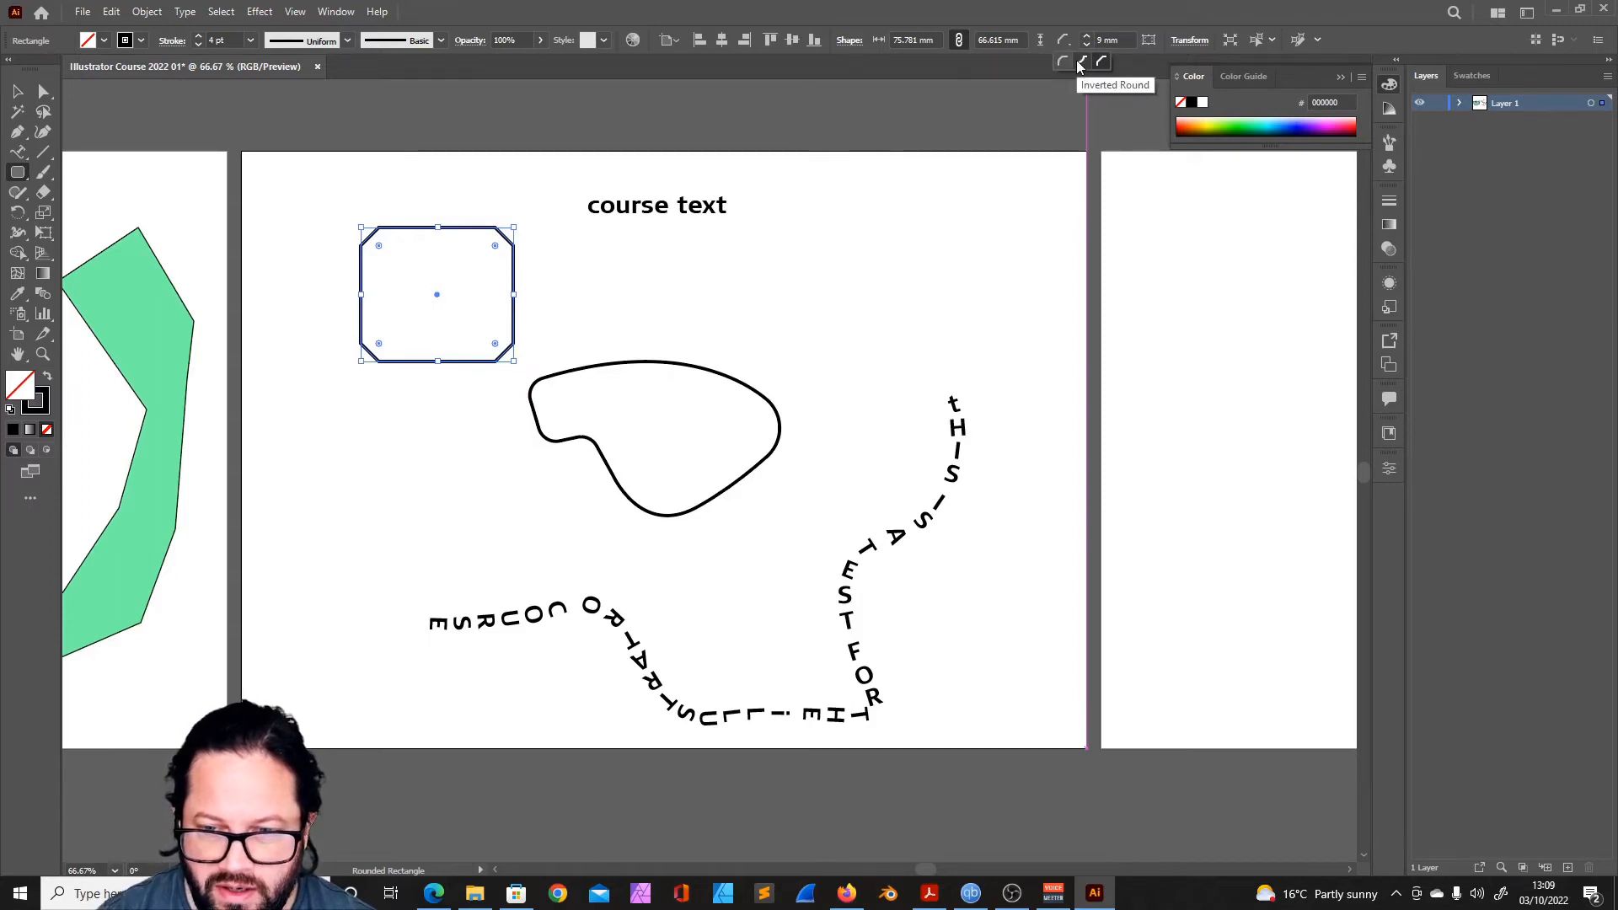
{"action": "left_click", "coordinate": [1075, 61]}
{"action": "left_click", "coordinate": [1087, 36]}
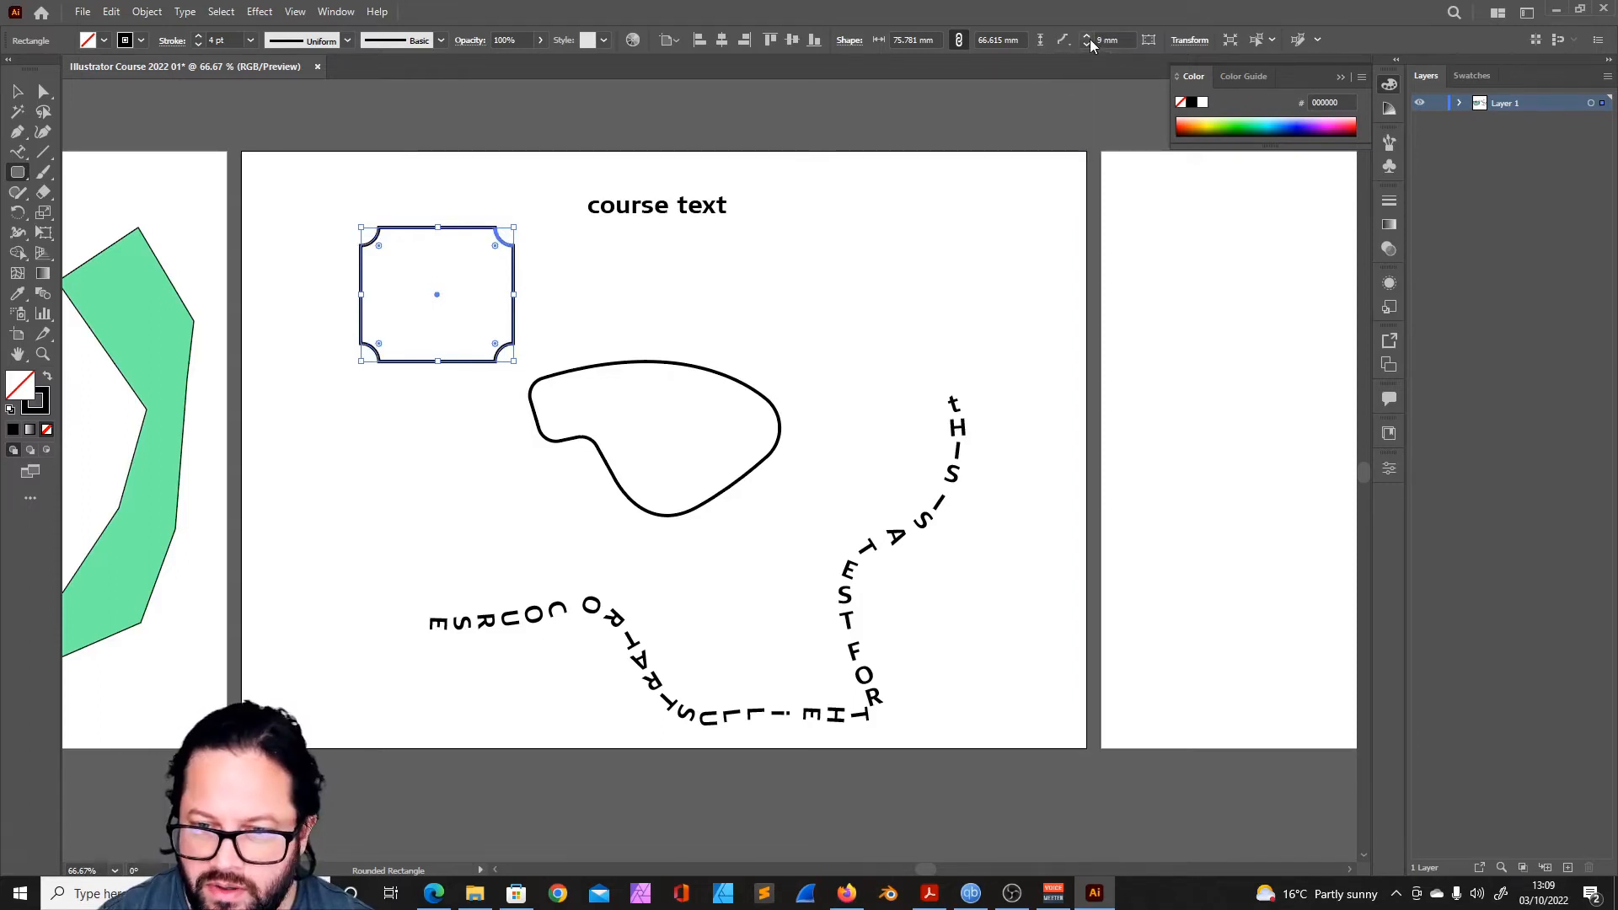
{"action": "left_click", "coordinate": [1086, 37]}
{"action": "left_click_drag", "start_coordinate": [482, 266], "coordinate": [516, 250]}
- Draw a large hexagon, a small octagon, a pentagon and a triangle around the curved shape with the Polygon tool
{"action": "left_click_drag", "start_coordinate": [18, 172], "coordinate": [97, 219]}
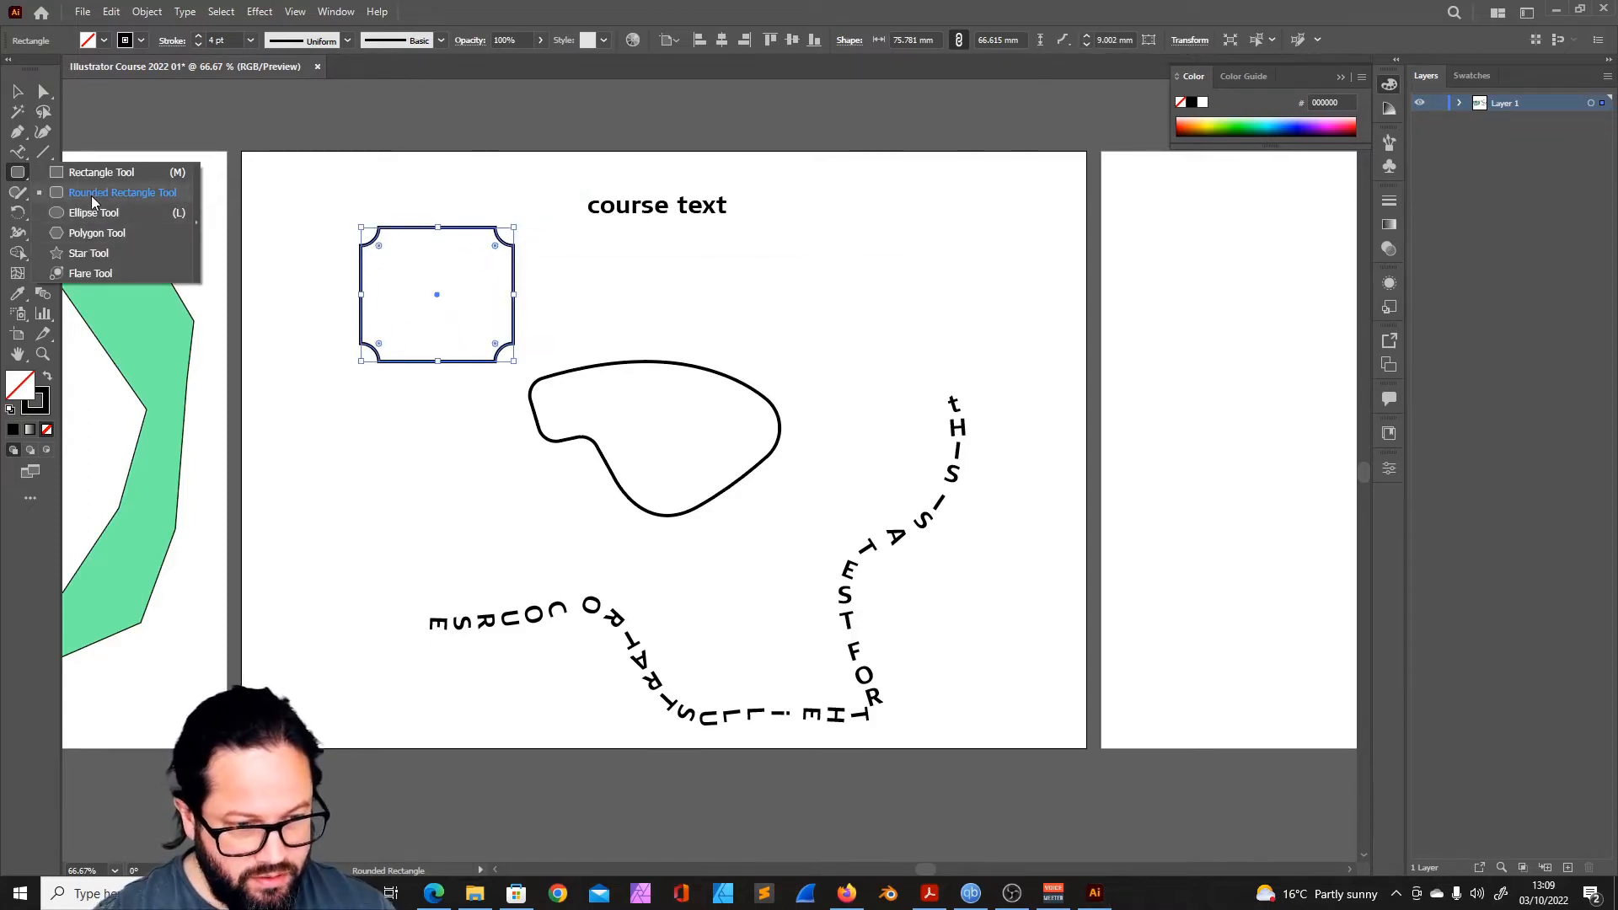
{"action": "left_click_drag", "start_coordinate": [96, 236], "coordinate": [96, 234]}
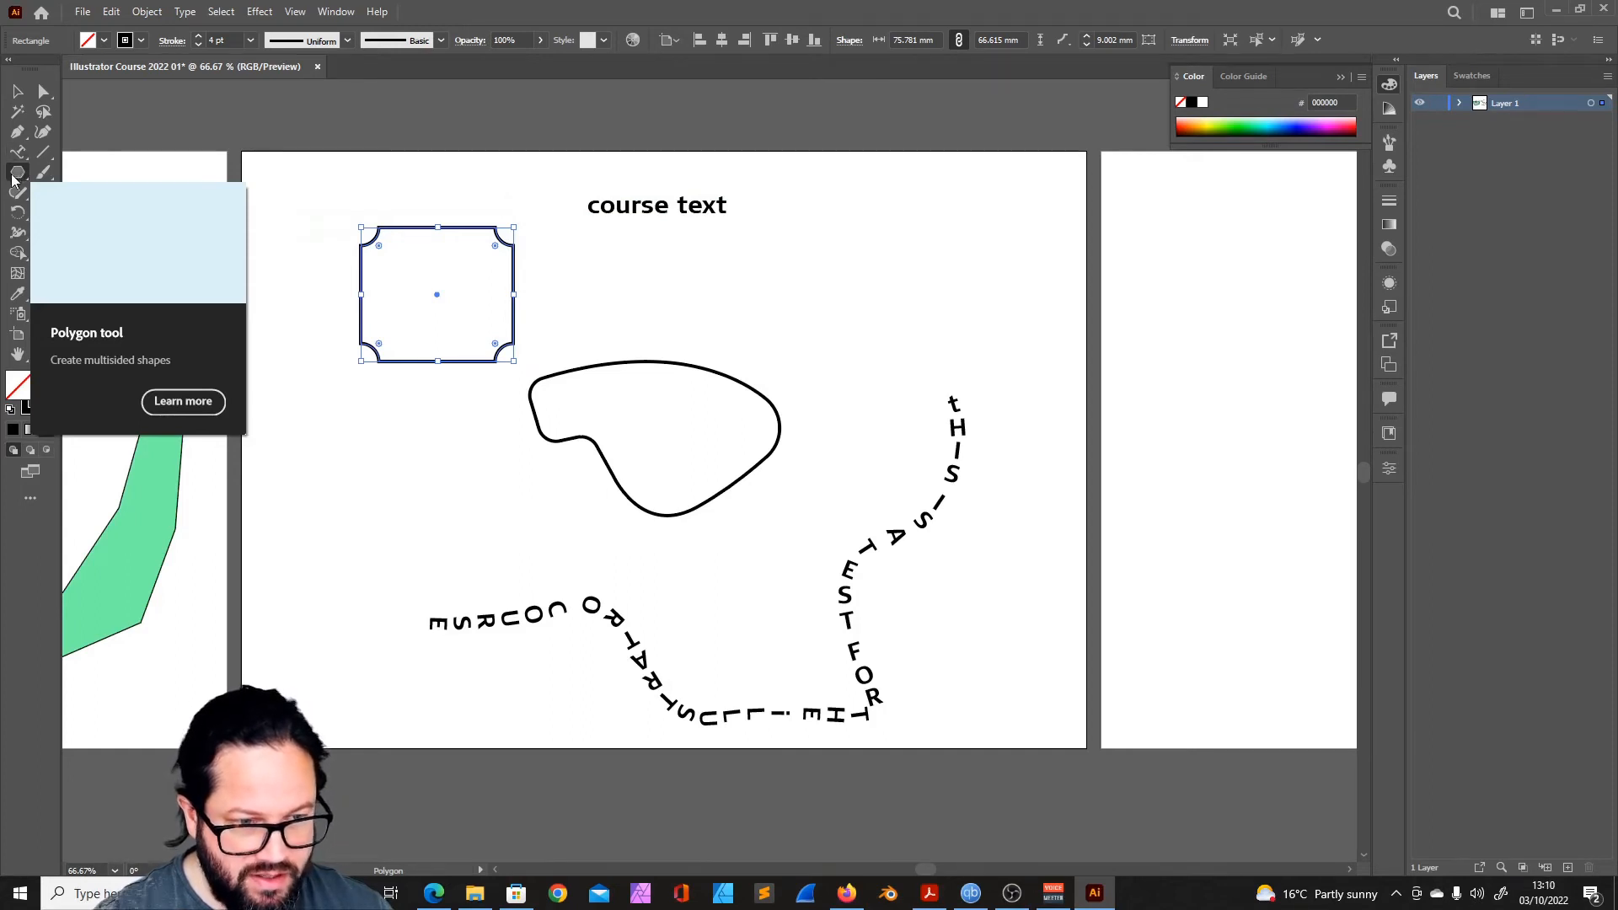
{"action": "left_click", "coordinate": [18, 172]}
{"action": "left_click_drag", "start_coordinate": [800, 301], "coordinate": [881, 305]}
{"action": "key", "text": "Down"}
{"action": "key", "text": "Down"}
{"action": "key", "text": "Up"}
{"action": "key", "text": "Up"}
{"action": "key", "text": "Up"}
{"action": "key", "text": "Up"}
{"action": "key", "text": "Up"}
{"action": "key", "text": "Down"}
{"action": "key", "text": "Down"}
{"action": "key", "text": "Down"}
{"action": "key", "text": "Down"}
{"action": "key", "text": "Down"}
{"action": "key", "text": "Up"}
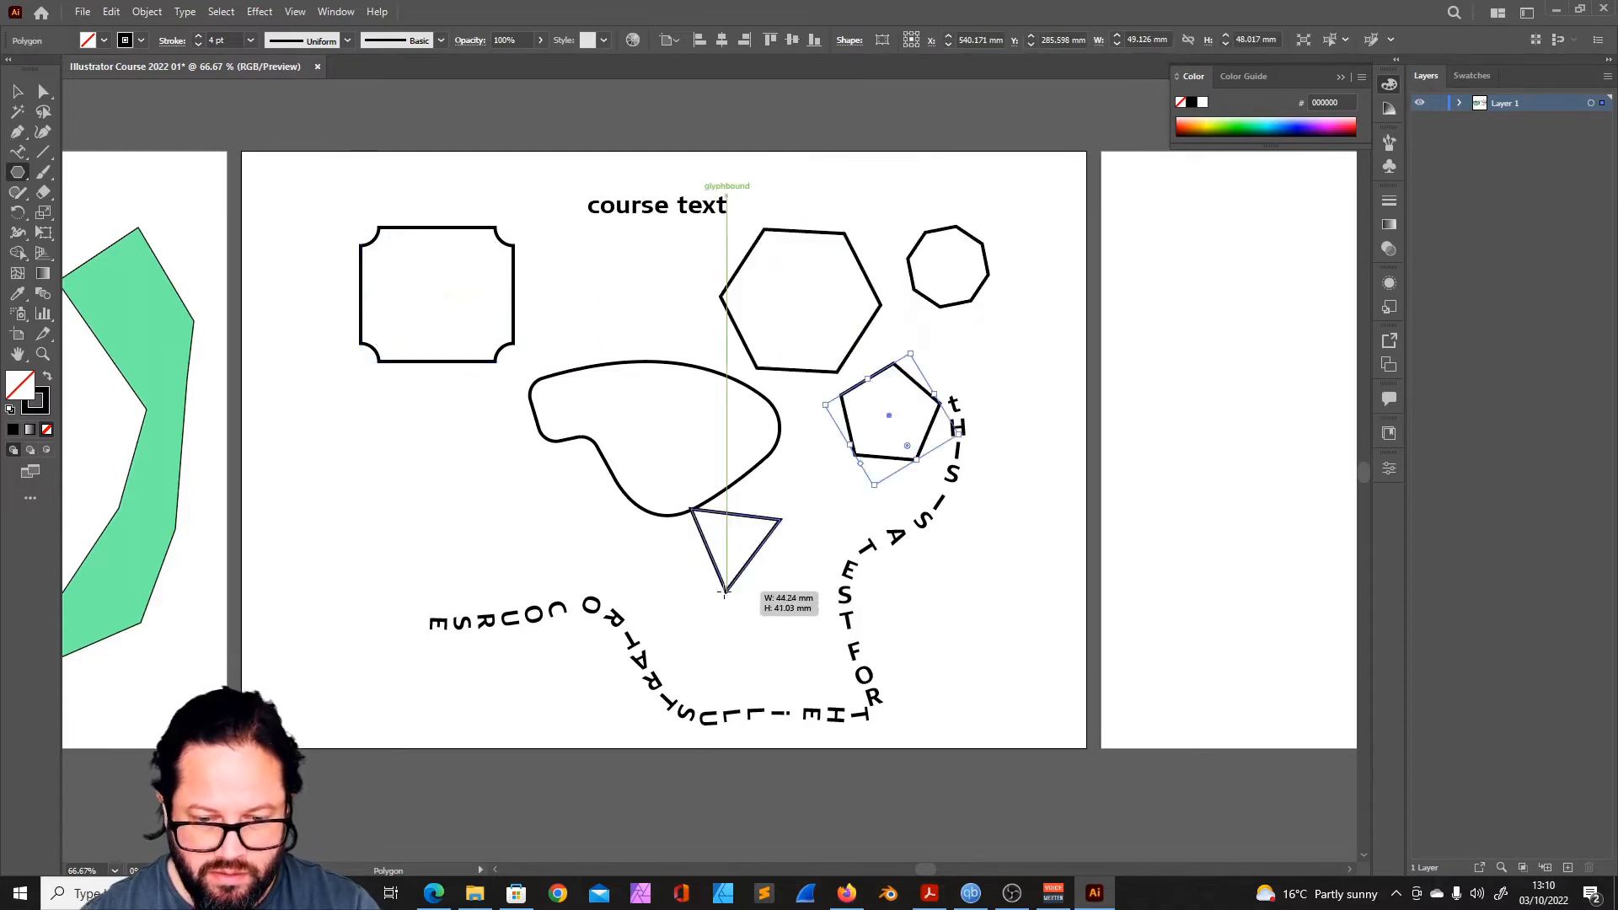
{"action": "mouse_move", "coordinate": [763, 611]}
{"action": "left_mouse_down"}
{"action": "mouse_move", "coordinate": [801, 597]}
{"action": "mouse_move", "coordinate": [768, 581]}
{"action": "left_mouse_up"}
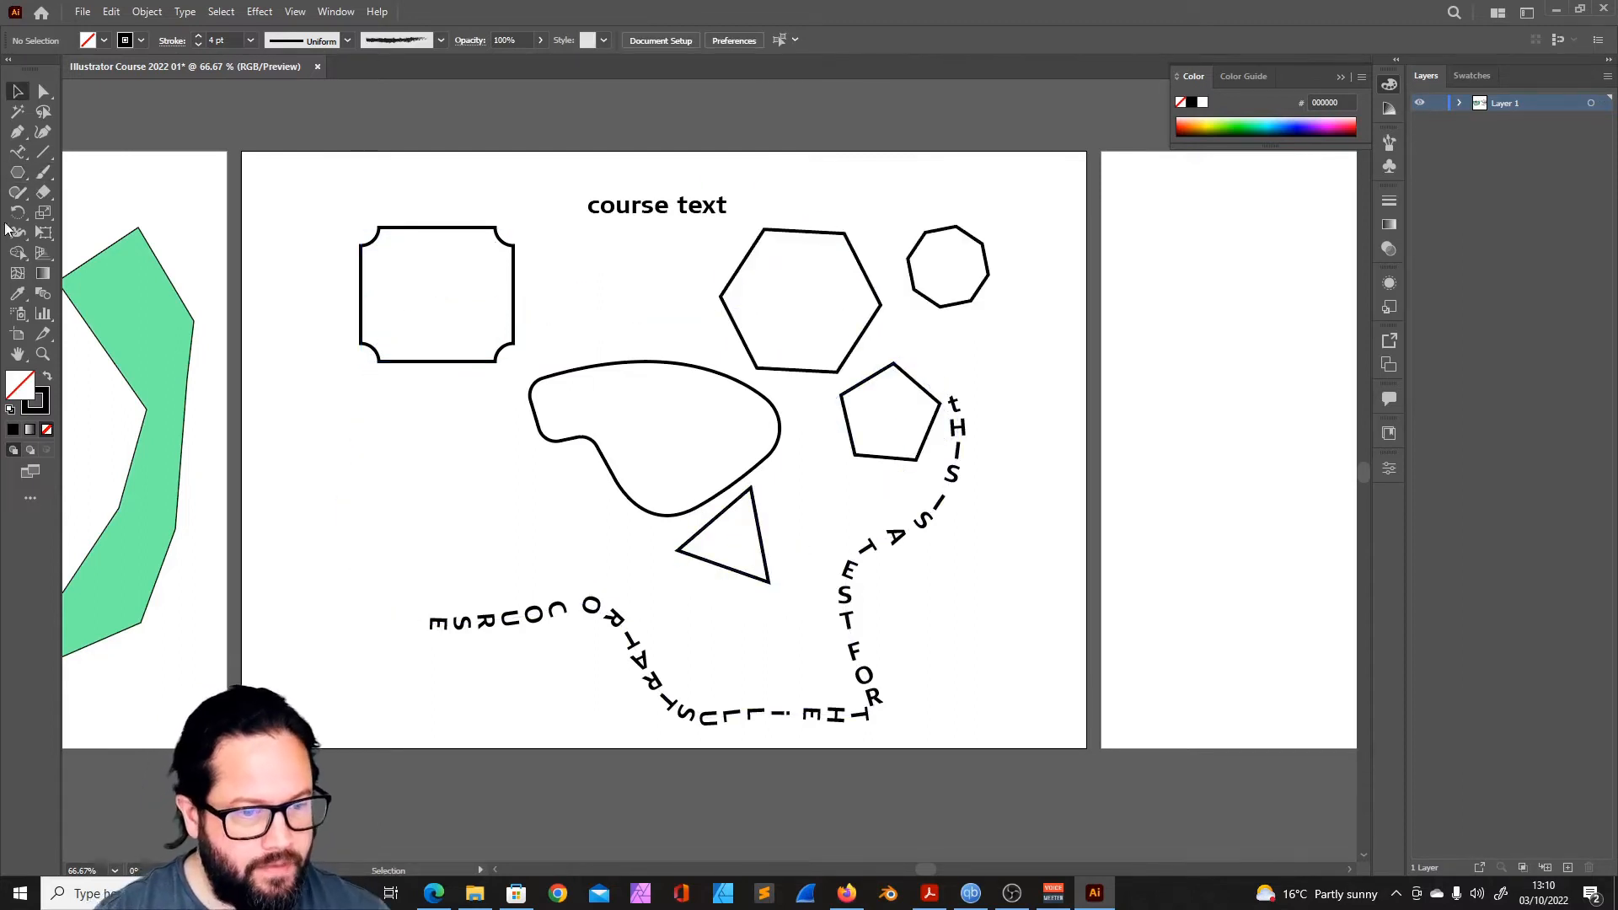
- Draw a five-point star about 76 mm across below the inverted-corner rectangle
{"action": "left_click_drag", "start_coordinate": [18, 172], "coordinate": [69, 235]}
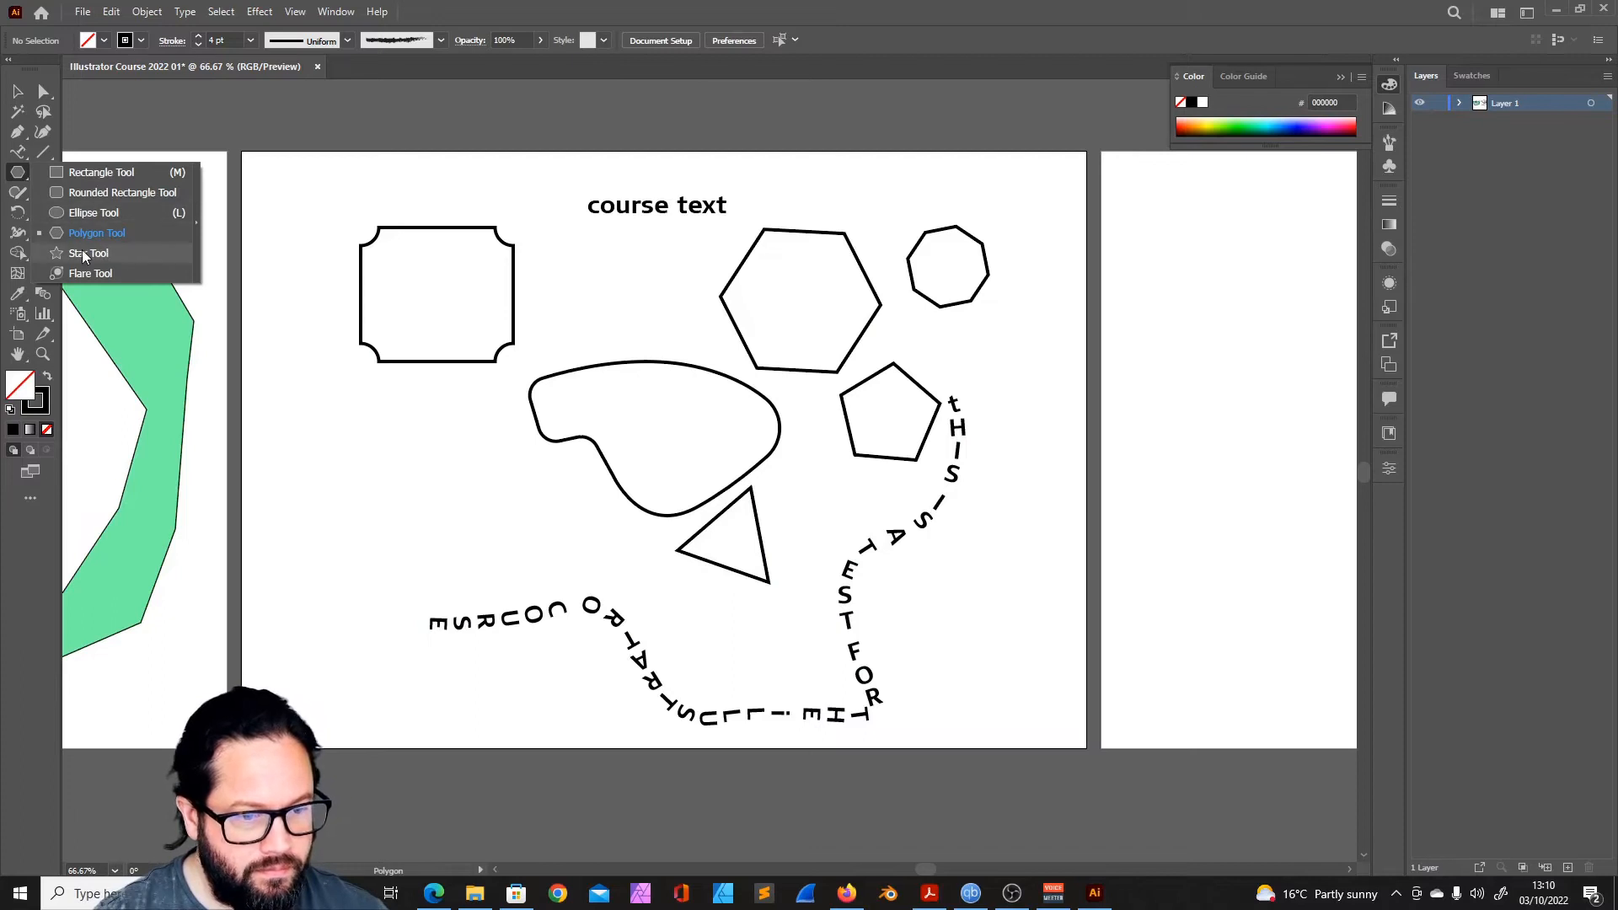
{"action": "left_click", "coordinate": [83, 253]}
{"action": "left_click_drag", "start_coordinate": [389, 469], "coordinate": [439, 509]}
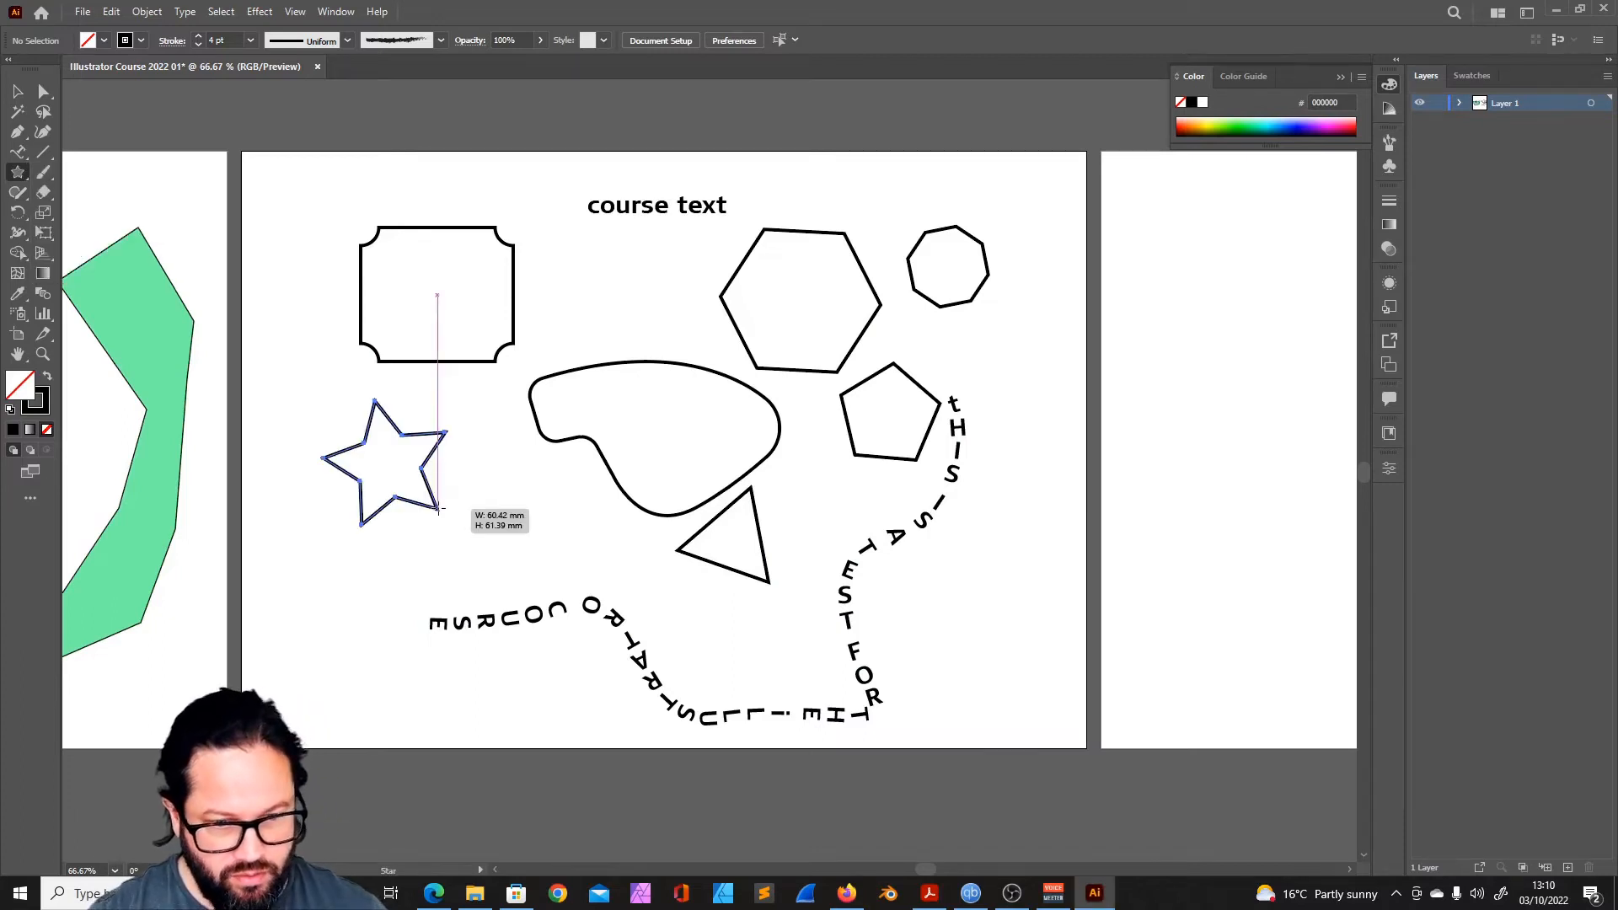
{"action": "left_click_drag", "start_coordinate": [438, 508], "coordinate": [448, 521]}
- Create a five-point star by exact values, with Radius 1 of 10 mm, over the green shape's upper end
{"action": "left_click", "coordinate": [17, 172]}
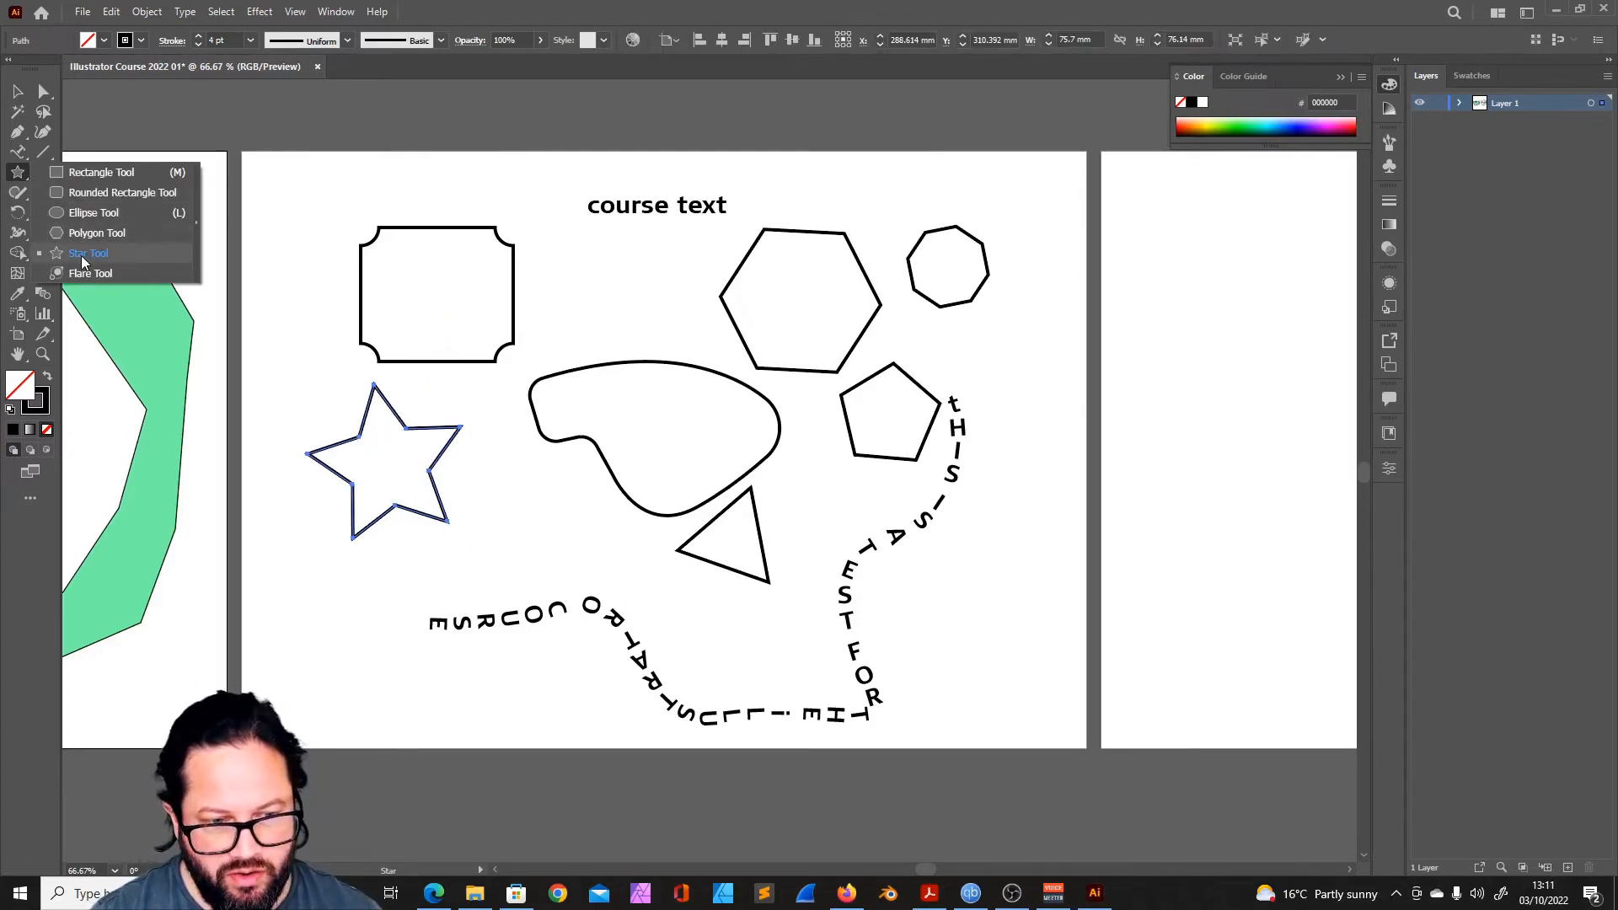
{"action": "left_click", "coordinate": [83, 253]}
{"action": "left_click", "coordinate": [81, 255]}
{"action": "left_click_drag", "start_coordinate": [880, 290], "coordinate": [632, 337]}
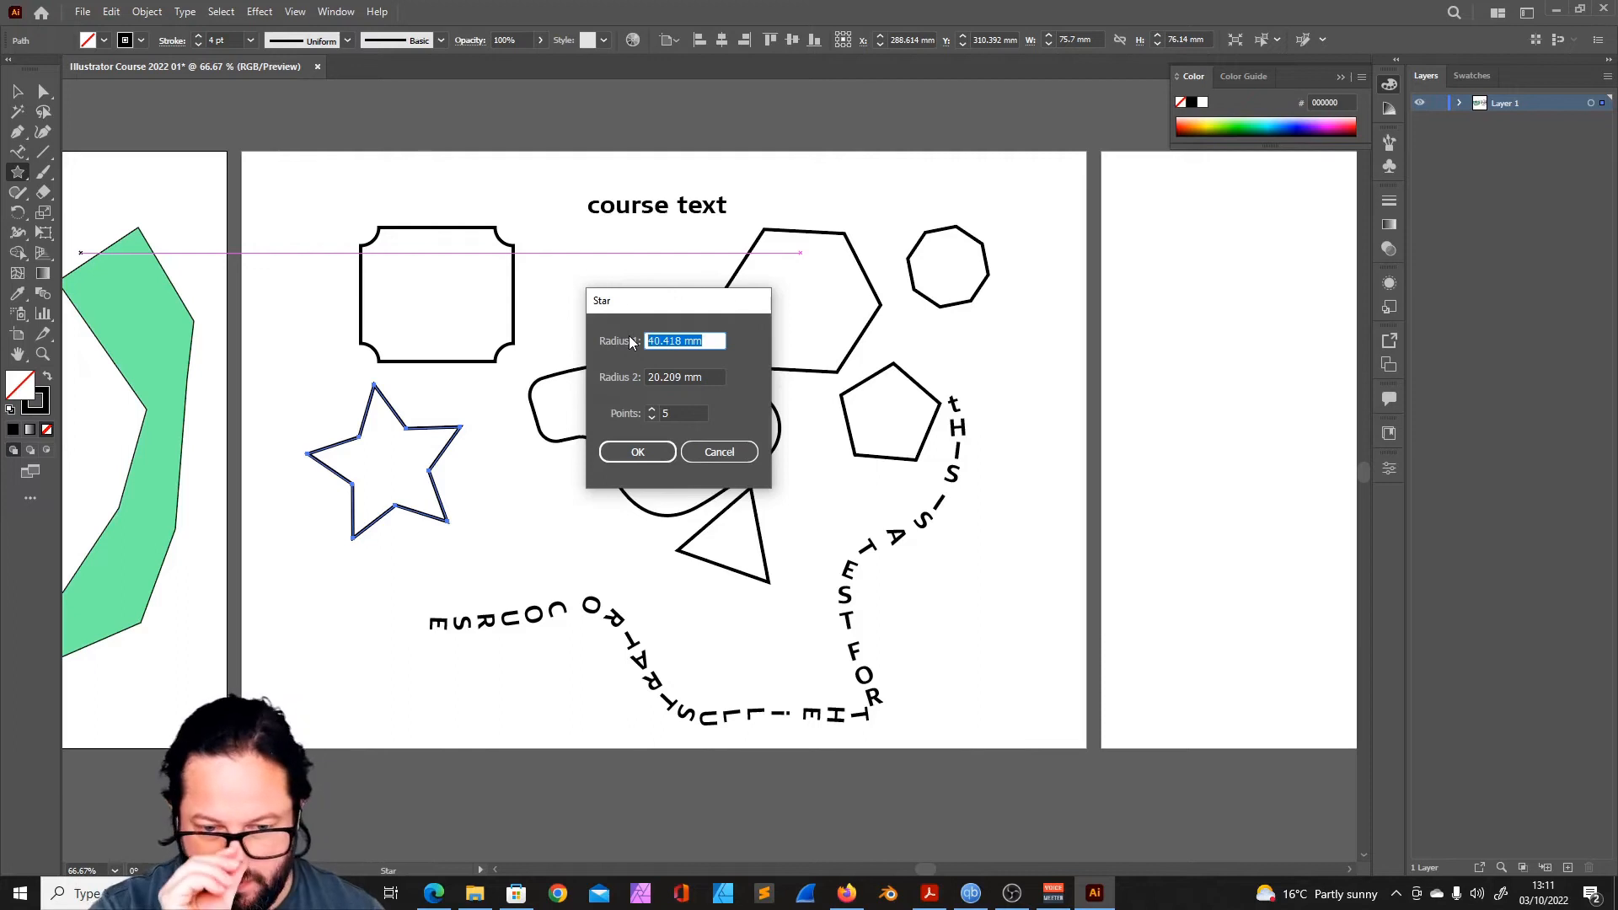
{"action": "type", "text": "10"}
{"action": "key", "text": "Return"}
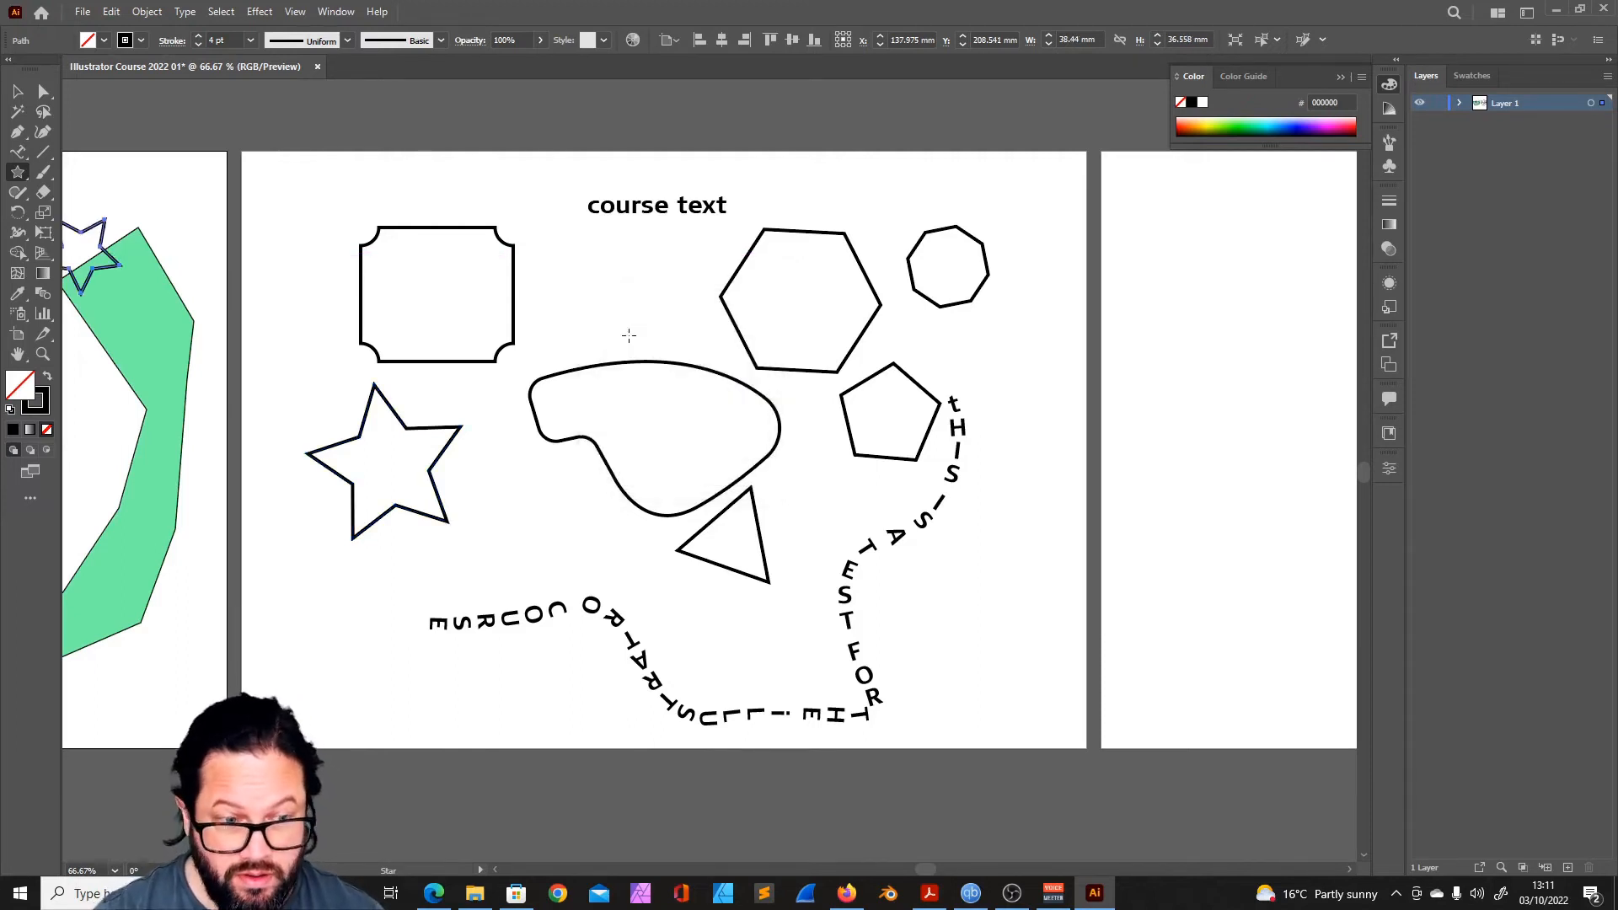
- Round the corners of the large five-point star and add a slender five-point star overlapping it
{"action": "left_click_drag", "start_coordinate": [433, 350], "coordinate": [552, 462]}
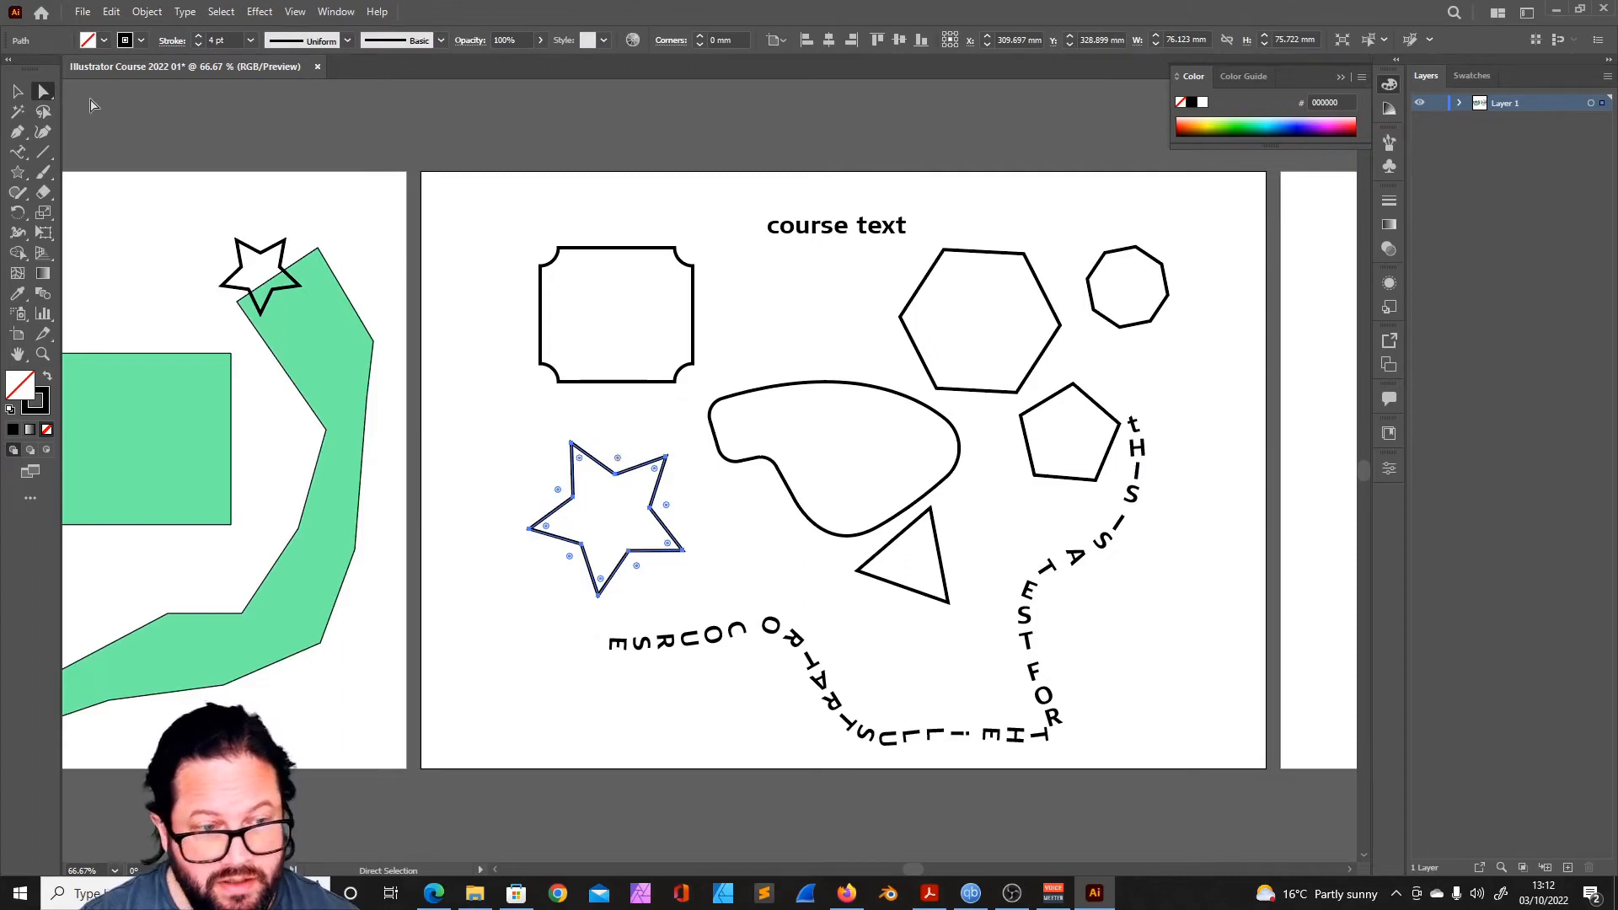
{"action": "left_click_drag", "start_coordinate": [620, 464], "coordinate": [631, 474]}
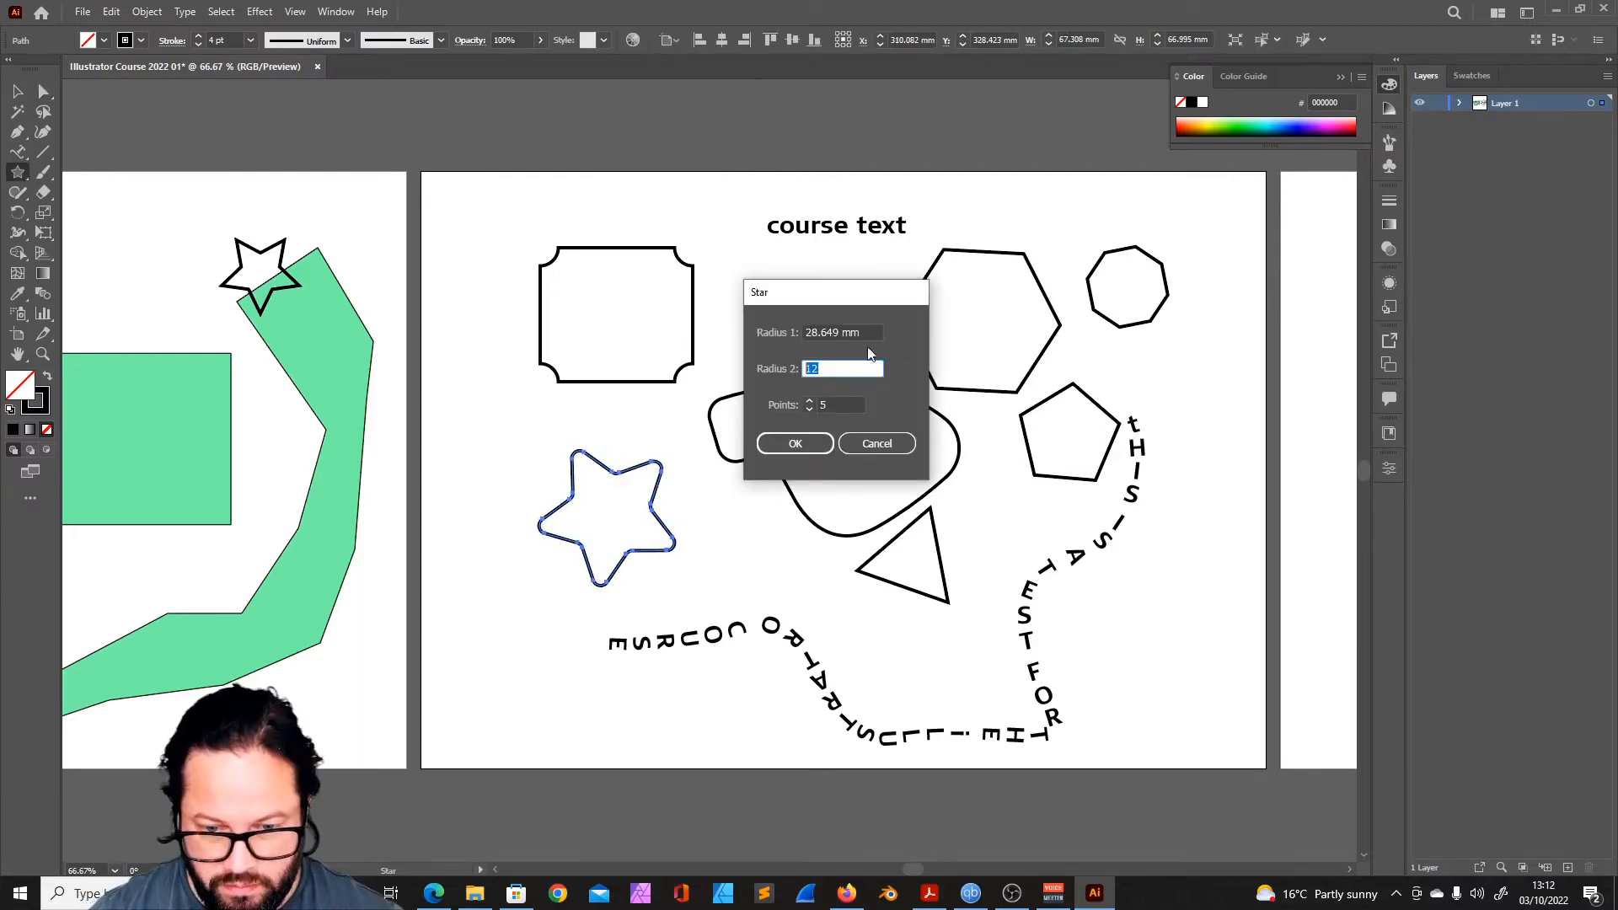
{"action": "left_click_drag", "start_coordinate": [797, 290], "coordinate": [767, 324]}
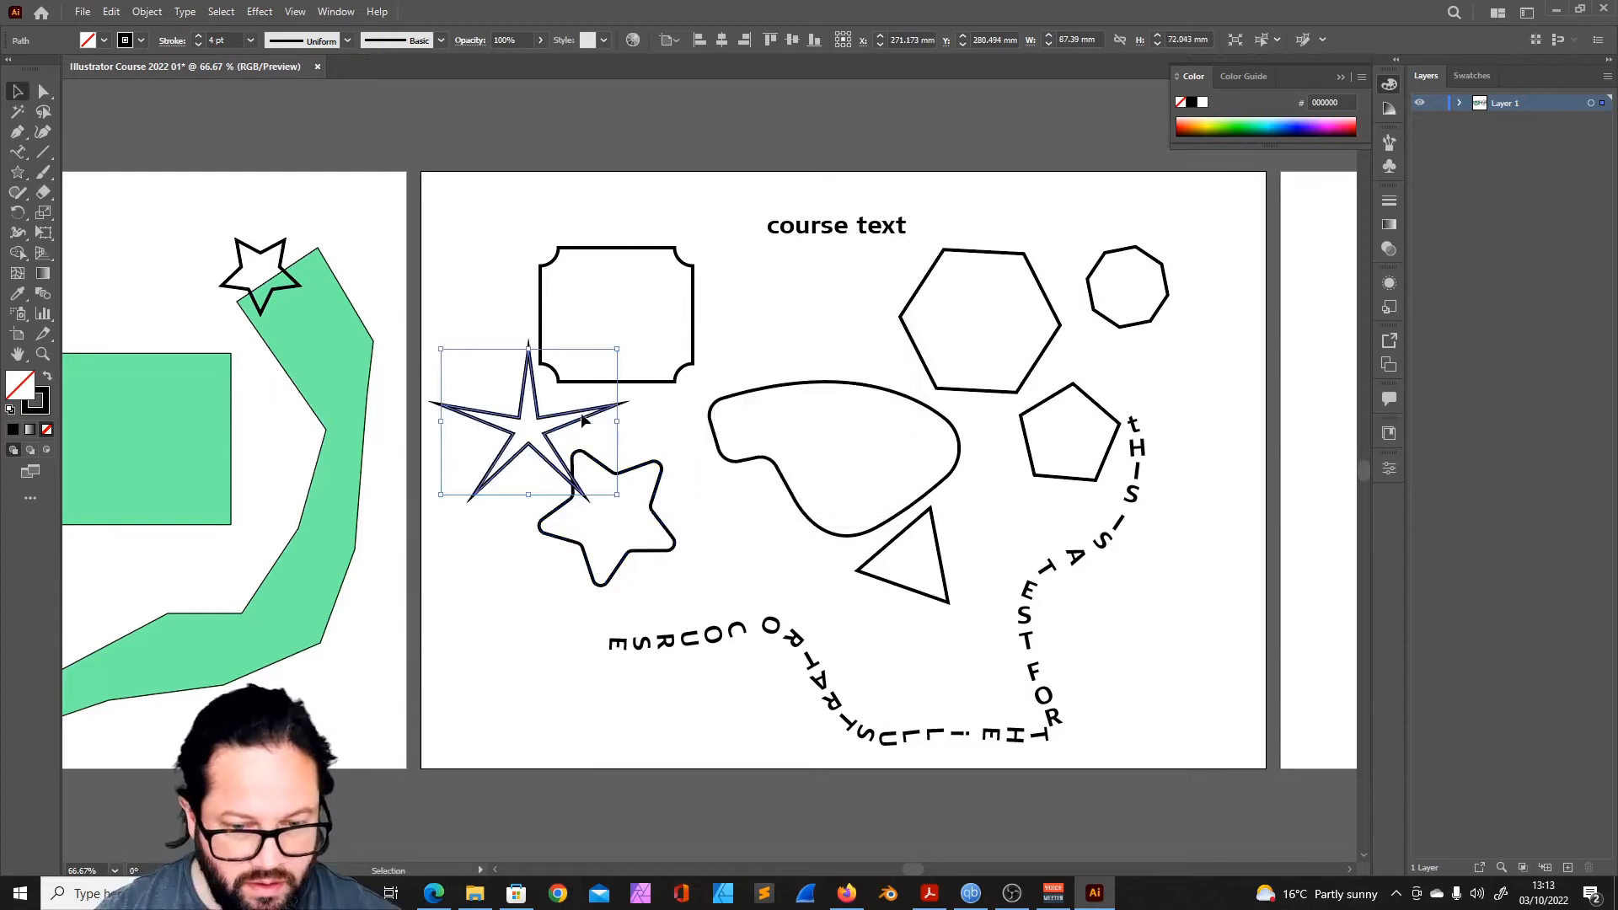
- Create a six-point star with a Radius 2 of 5 mm and place it beside the curved text
{"action": "left_click", "coordinate": [13, 177]}
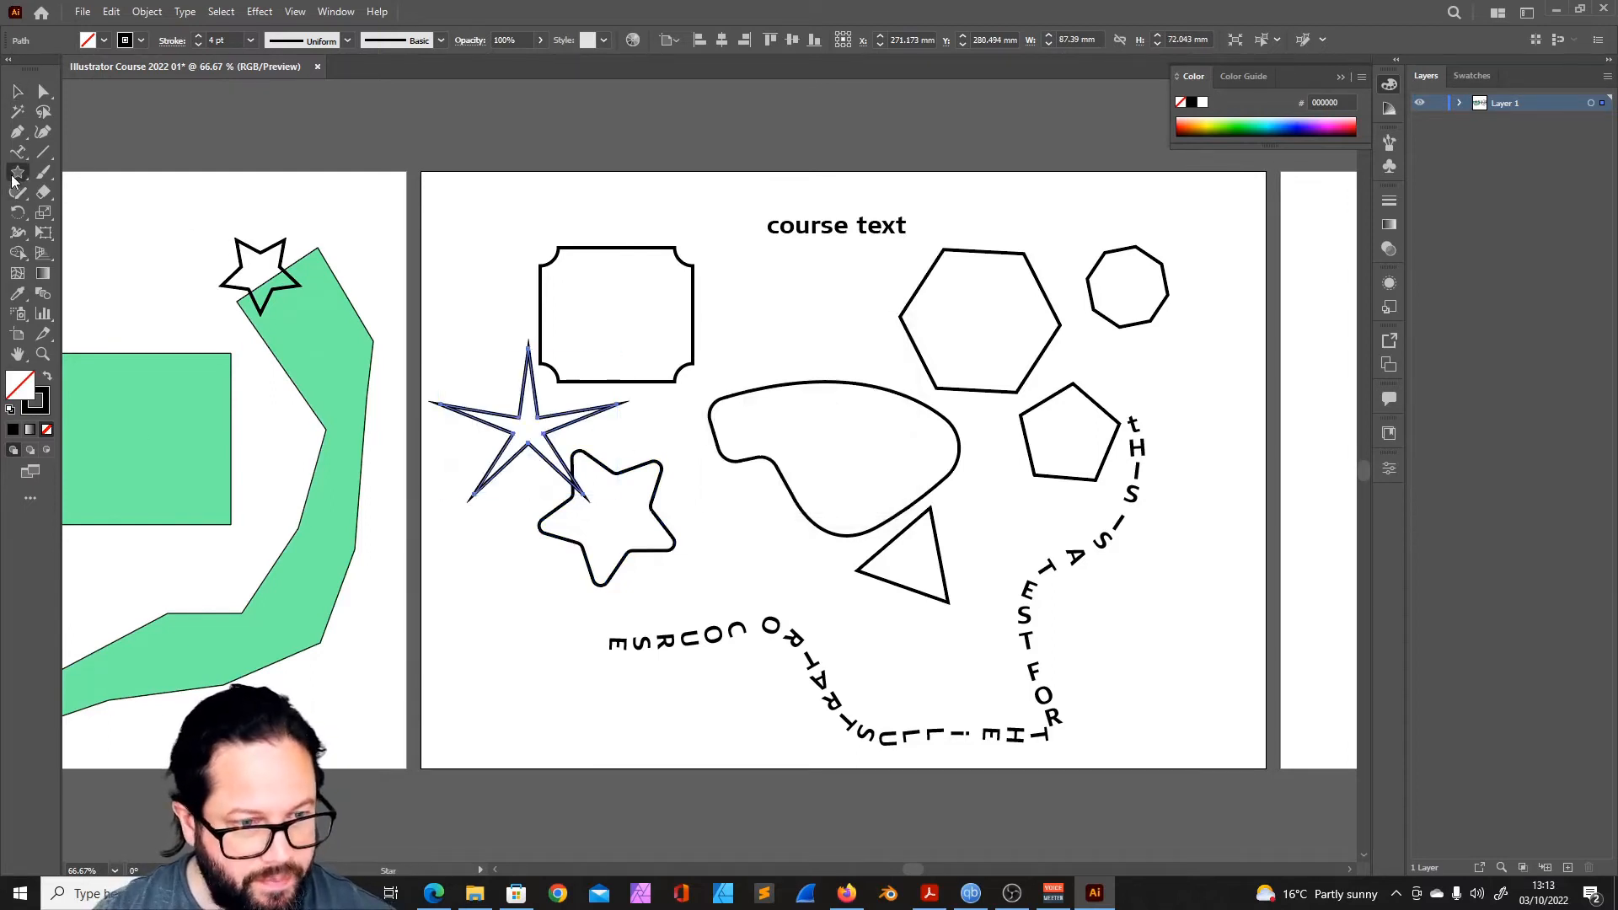
{"action": "left_click", "coordinate": [13, 177]}
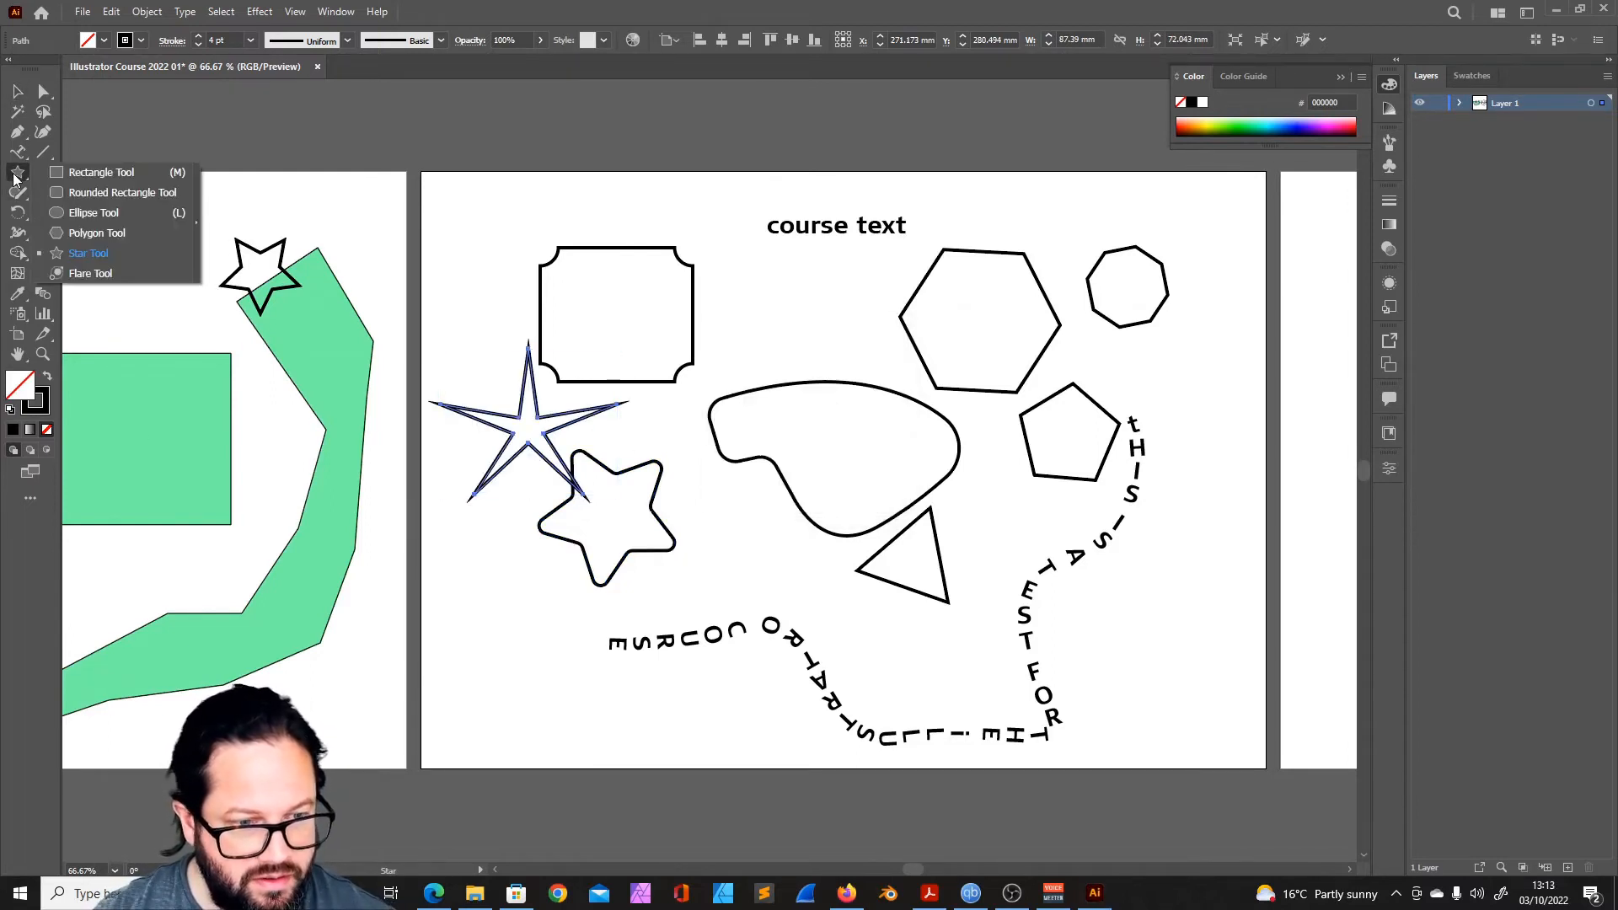
{"action": "left_click", "coordinate": [96, 254]}
{"action": "left_click", "coordinate": [775, 443]}
{"action": "type", "text": "6"}
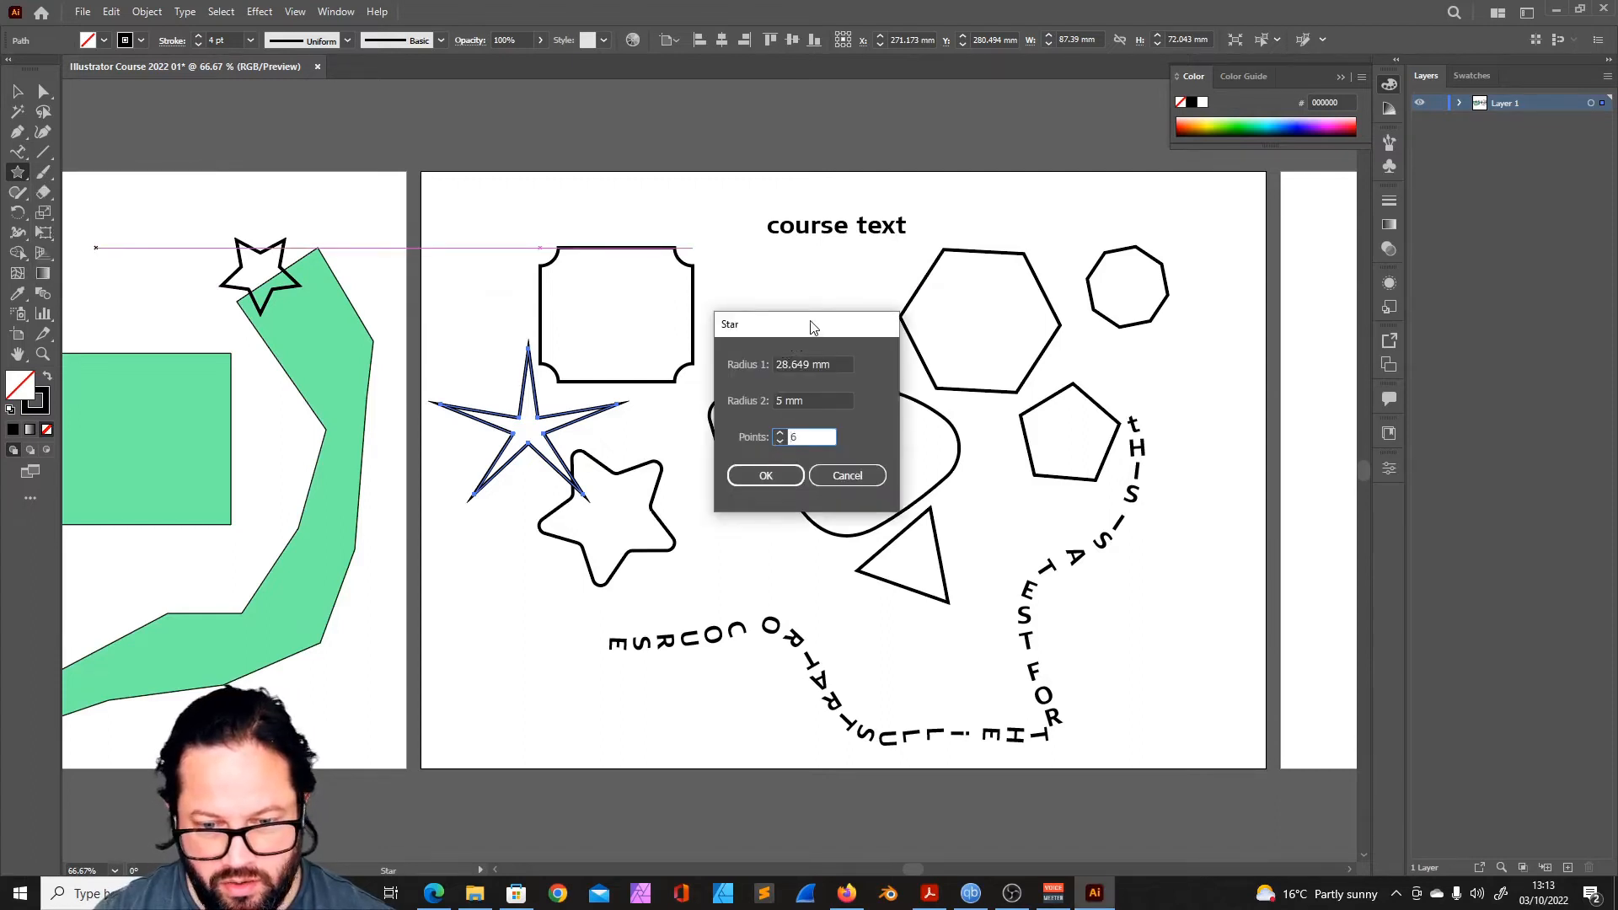
{"action": "left_click_drag", "start_coordinate": [791, 337], "coordinate": [856, 335]}
{"action": "left_click", "coordinate": [842, 363]}
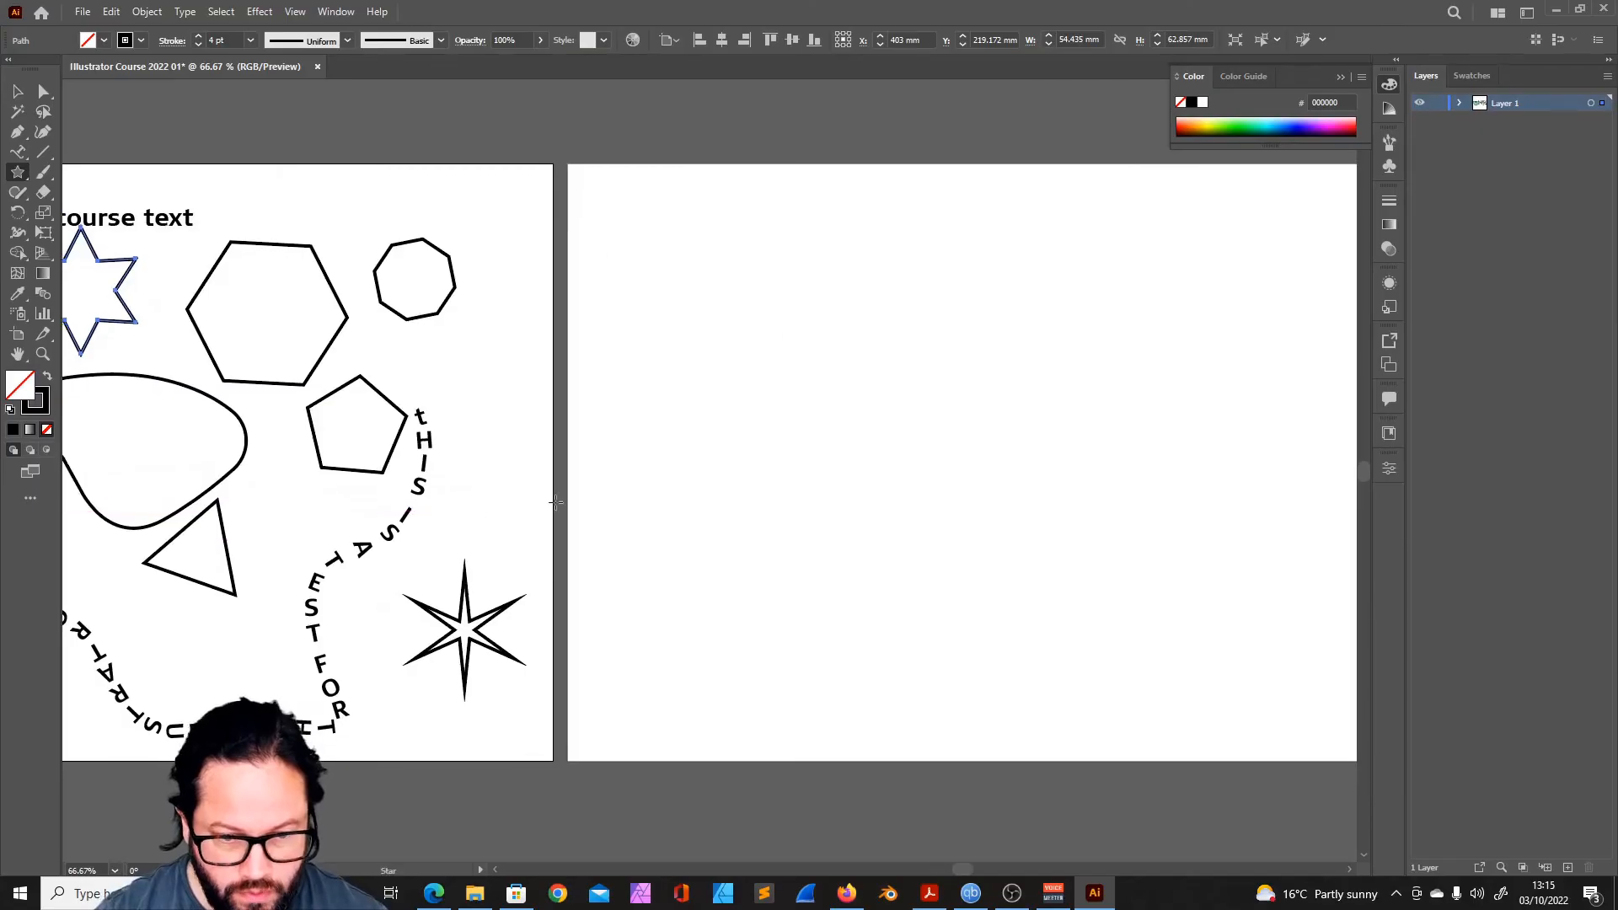
- Draw an eight-point star about 121 mm across on the empty artboard, adjusting its number of points and inner radius
{"action": "scroll", "coordinate": [469, 480], "scroll_direction": "right", "scroll_amount": 3}
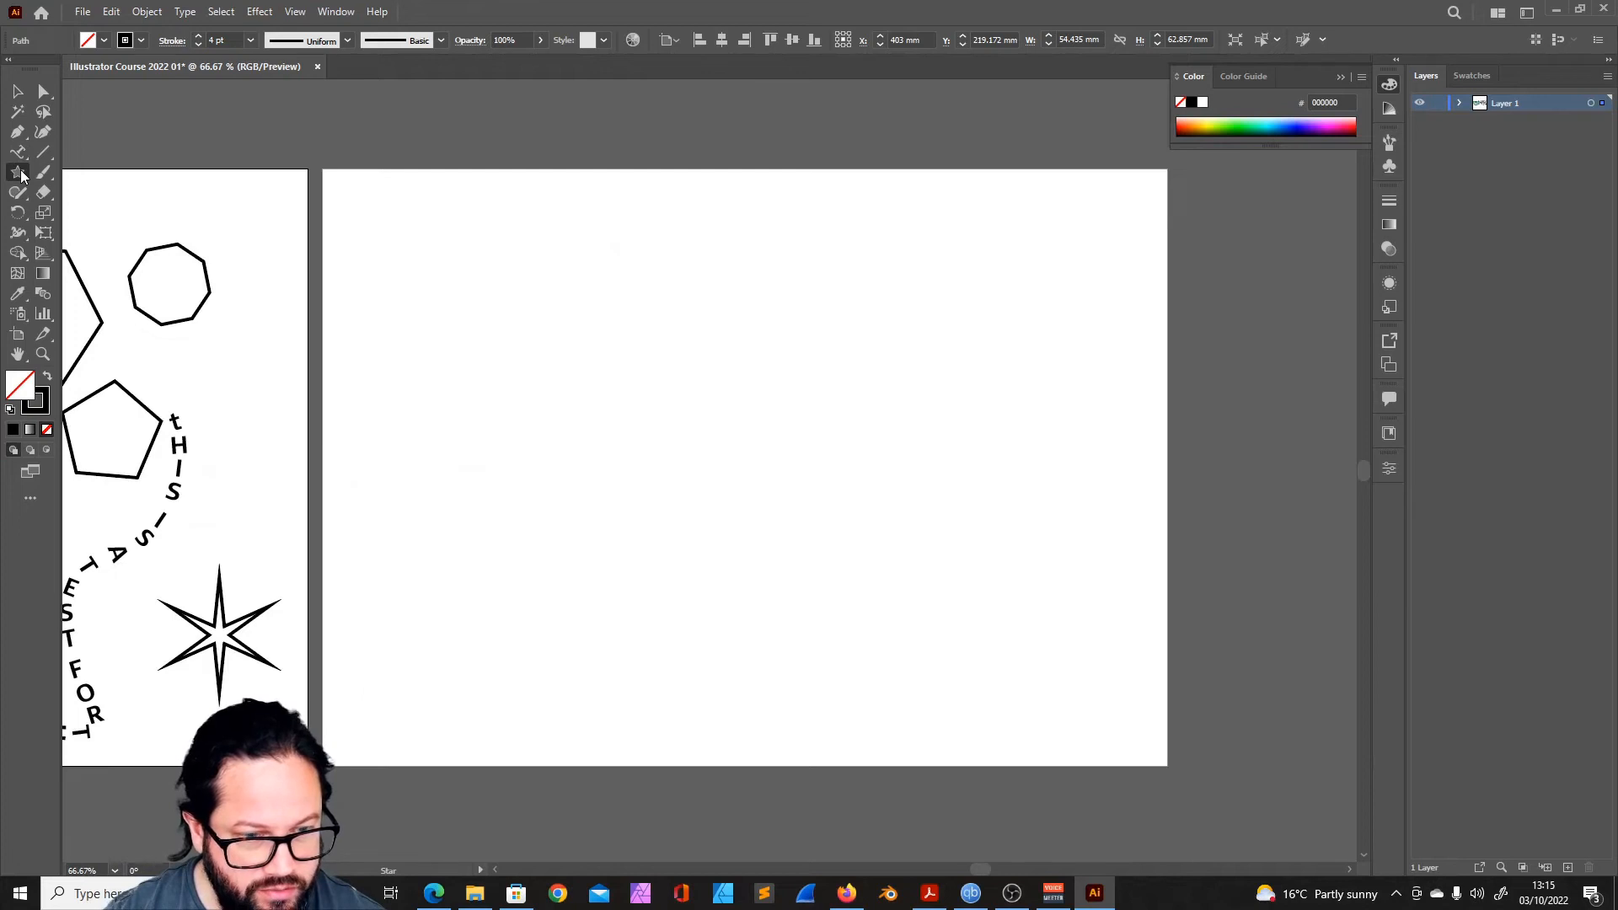
{"action": "left_click_drag", "start_coordinate": [418, 374], "coordinate": [538, 375]}
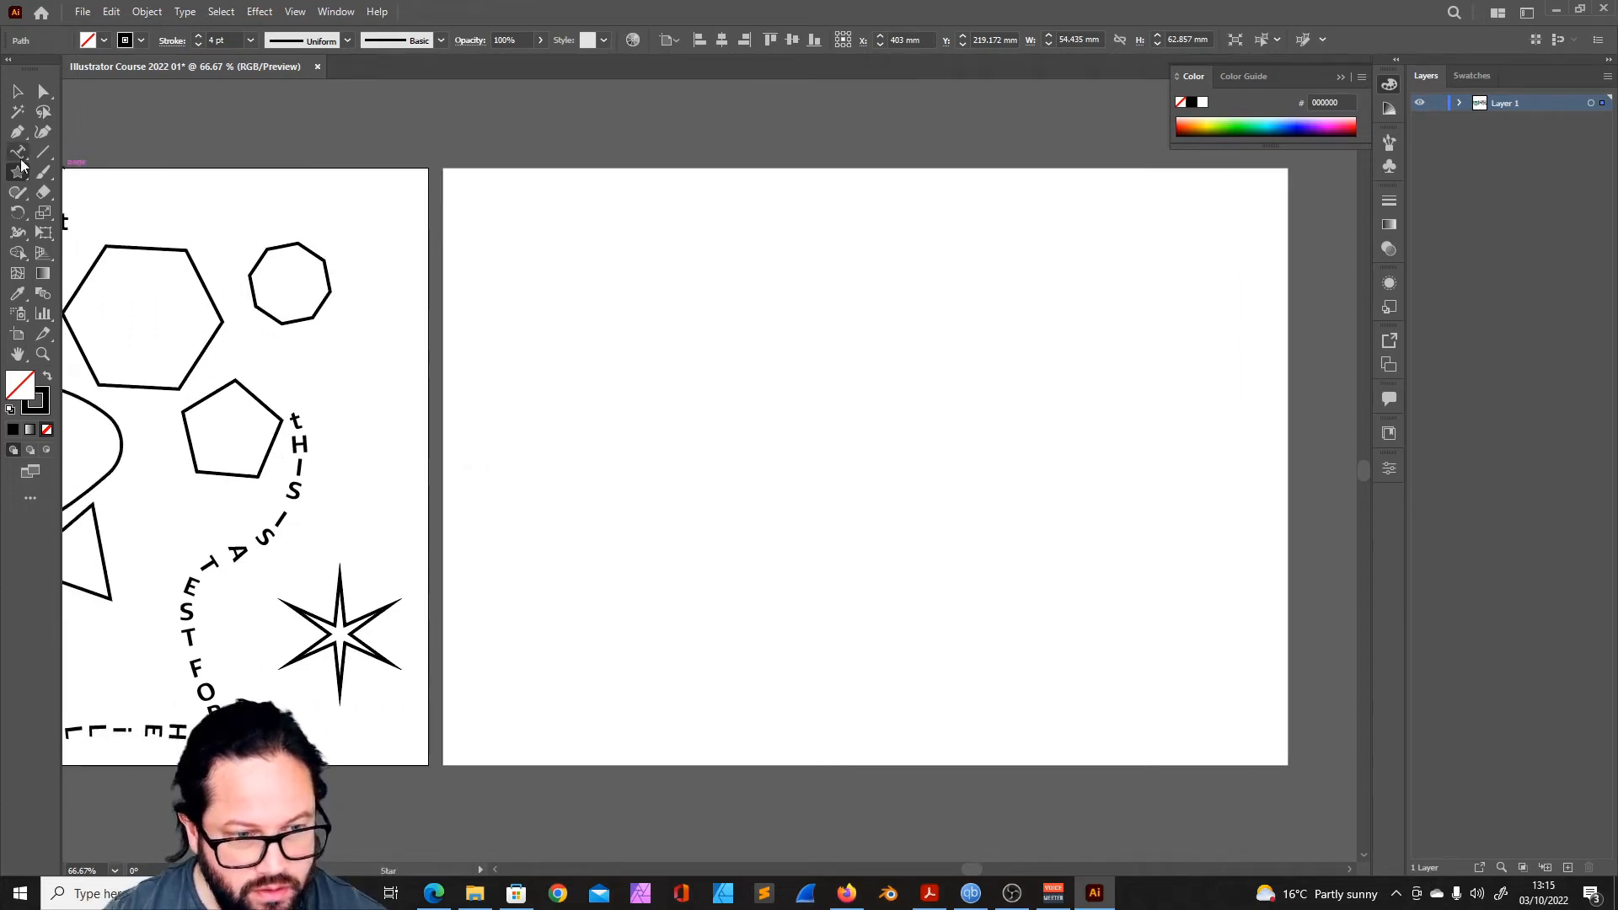
{"action": "left_click_drag", "start_coordinate": [725, 345], "coordinate": [804, 340]}
{"action": "key", "text": "Up"}
{"action": "key", "text": "Up"}
{"action": "key", "text": "Up"}
{"action": "key", "text": "Up"}
{"action": "key", "text": "Up"}
{"action": "key", "text": "Down"}
{"action": "key", "text": "Down"}
{"action": "key", "text": "Down"}
{"action": "key", "text": "Down"}
{"action": "key", "text": "Down"}
{"action": "key", "text": "Down"}
{"action": "key", "text": "Down"}
{"action": "key", "text": "Down"}
{"action": "key", "text": "Up"}
{"action": "key", "text": "Up"}
{"action": "key", "text": "Up"}
{"action": "key", "text": "Up"}
{"action": "key", "text": "Up"}
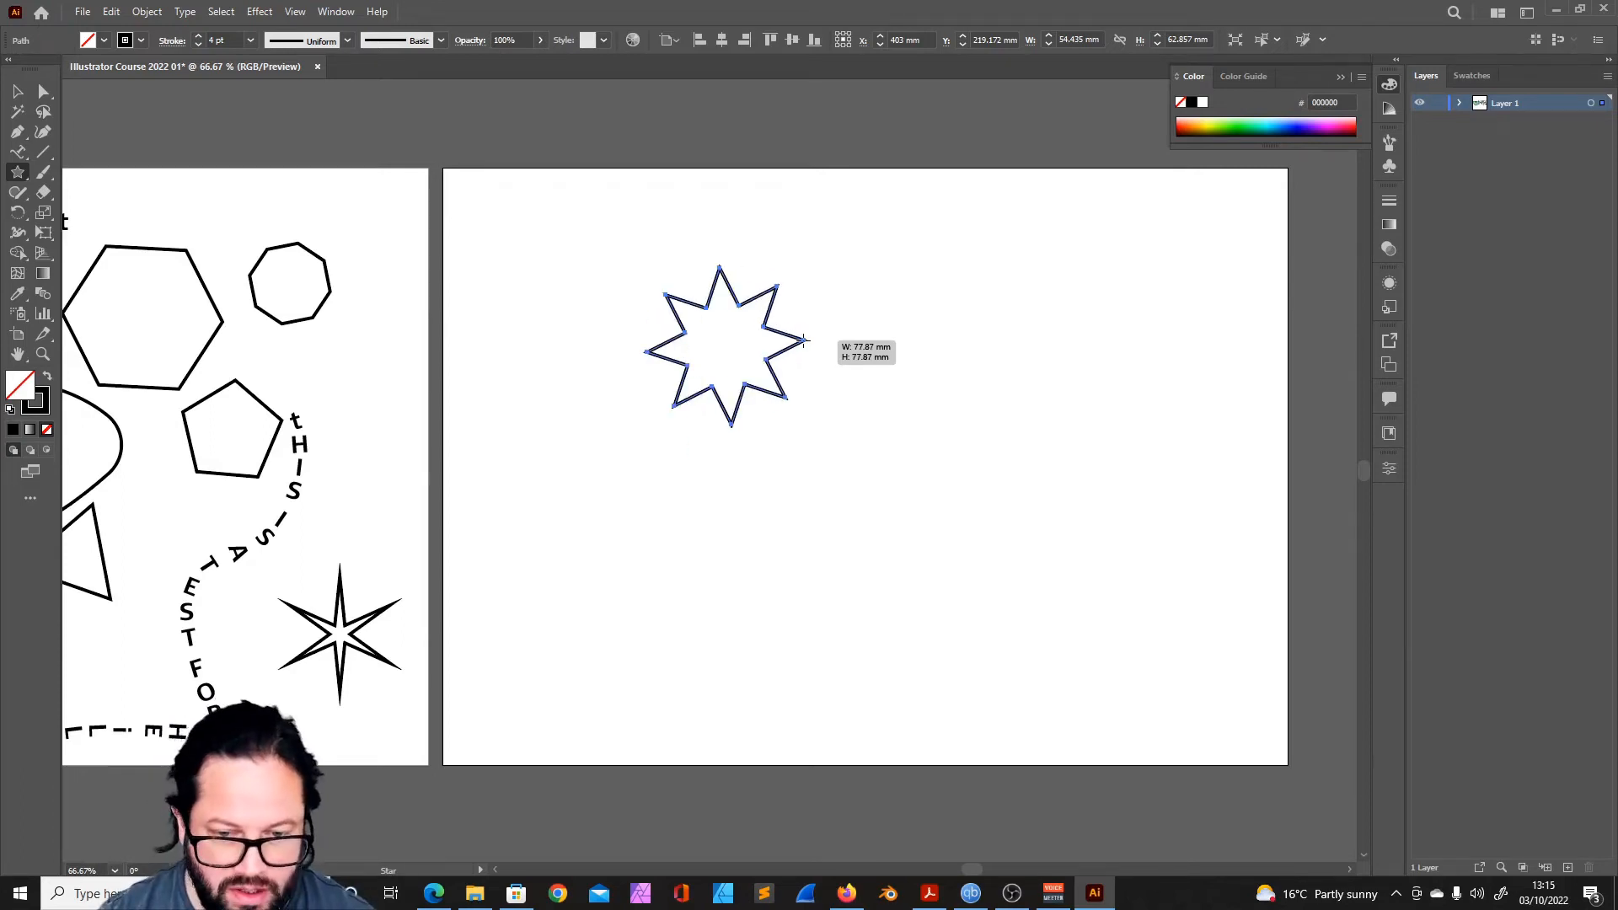
{"action": "mouse_move", "coordinate": [804, 340]}
{"action": "left_mouse_down"}
{"action": "mouse_move", "coordinate": [779, 367]}
{"action": "mouse_move", "coordinate": [851, 411]}
{"action": "mouse_move", "coordinate": [733, 352]}
{"action": "mouse_move", "coordinate": [836, 404]}
{"action": "mouse_move", "coordinate": [840, 388]}
{"action": "left_mouse_up"}
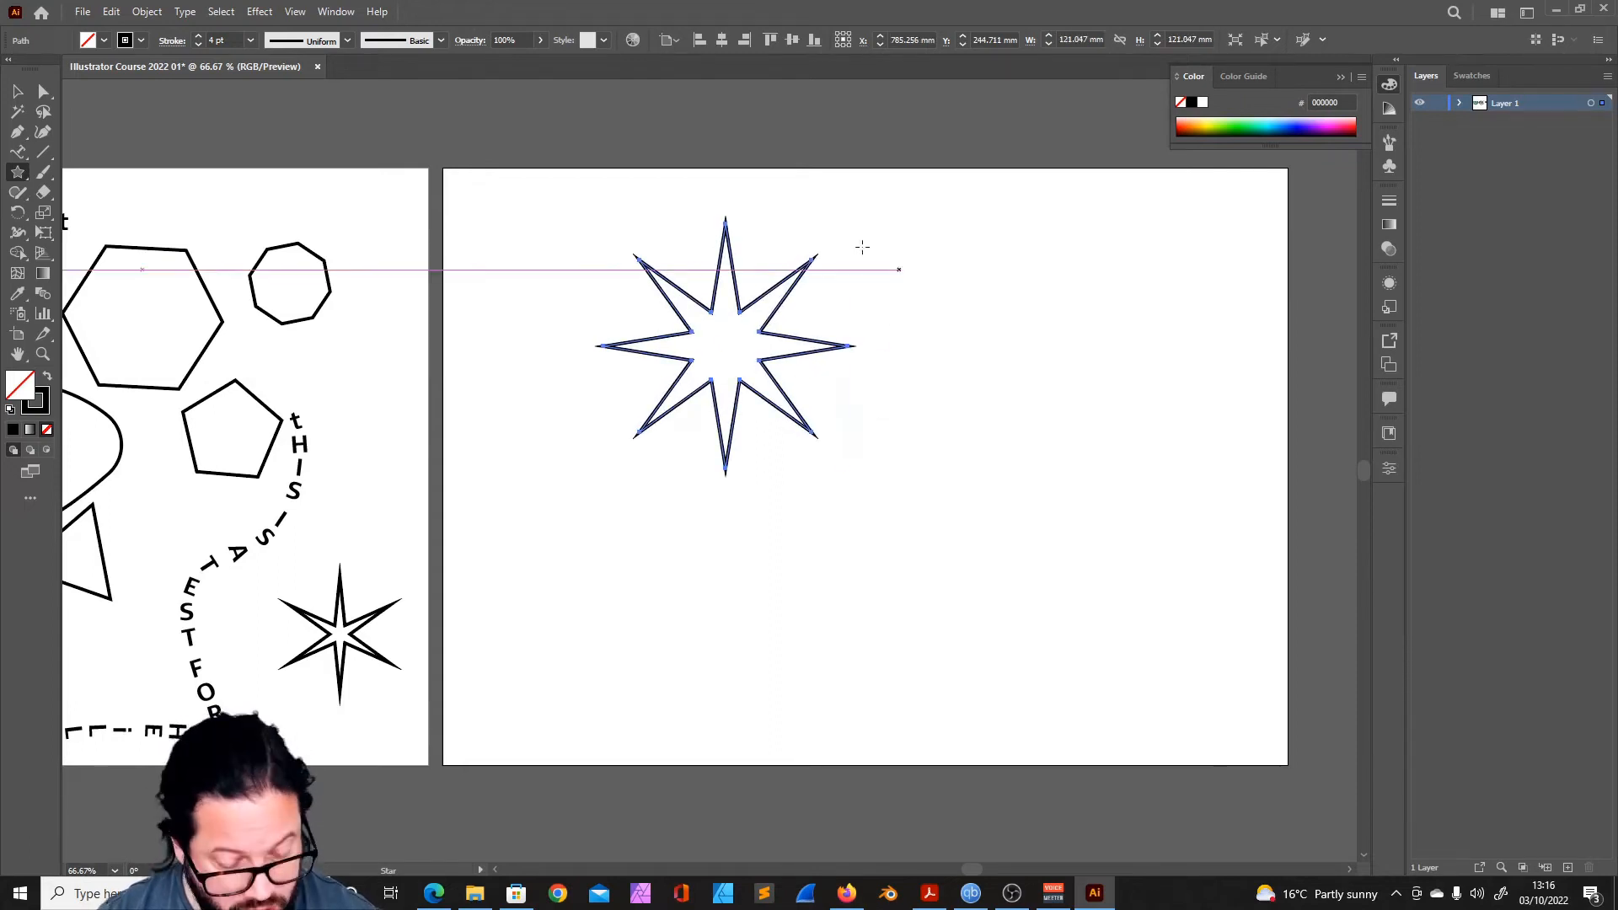
- Rotate the eight-point star slightly and round its inner corners, keeping the tips sharp
{"action": "left_click", "coordinate": [15, 93]}
{"action": "left_click_drag", "start_coordinate": [845, 230], "coordinate": [842, 236]}
{"action": "left_click", "coordinate": [18, 172]}
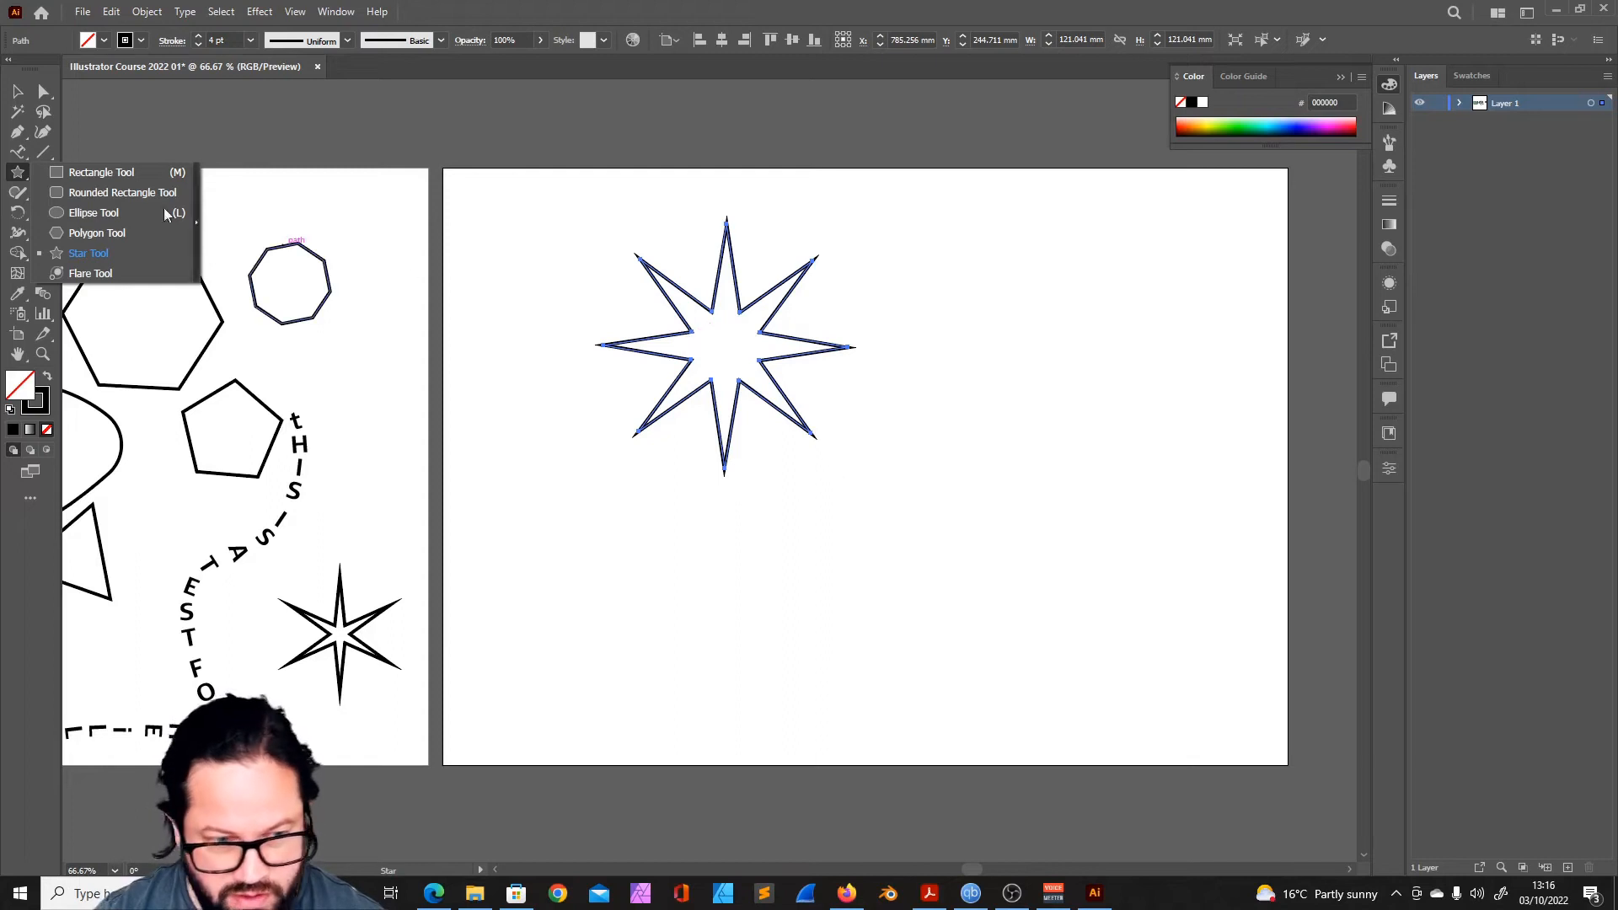
{"action": "key", "text": "a"}
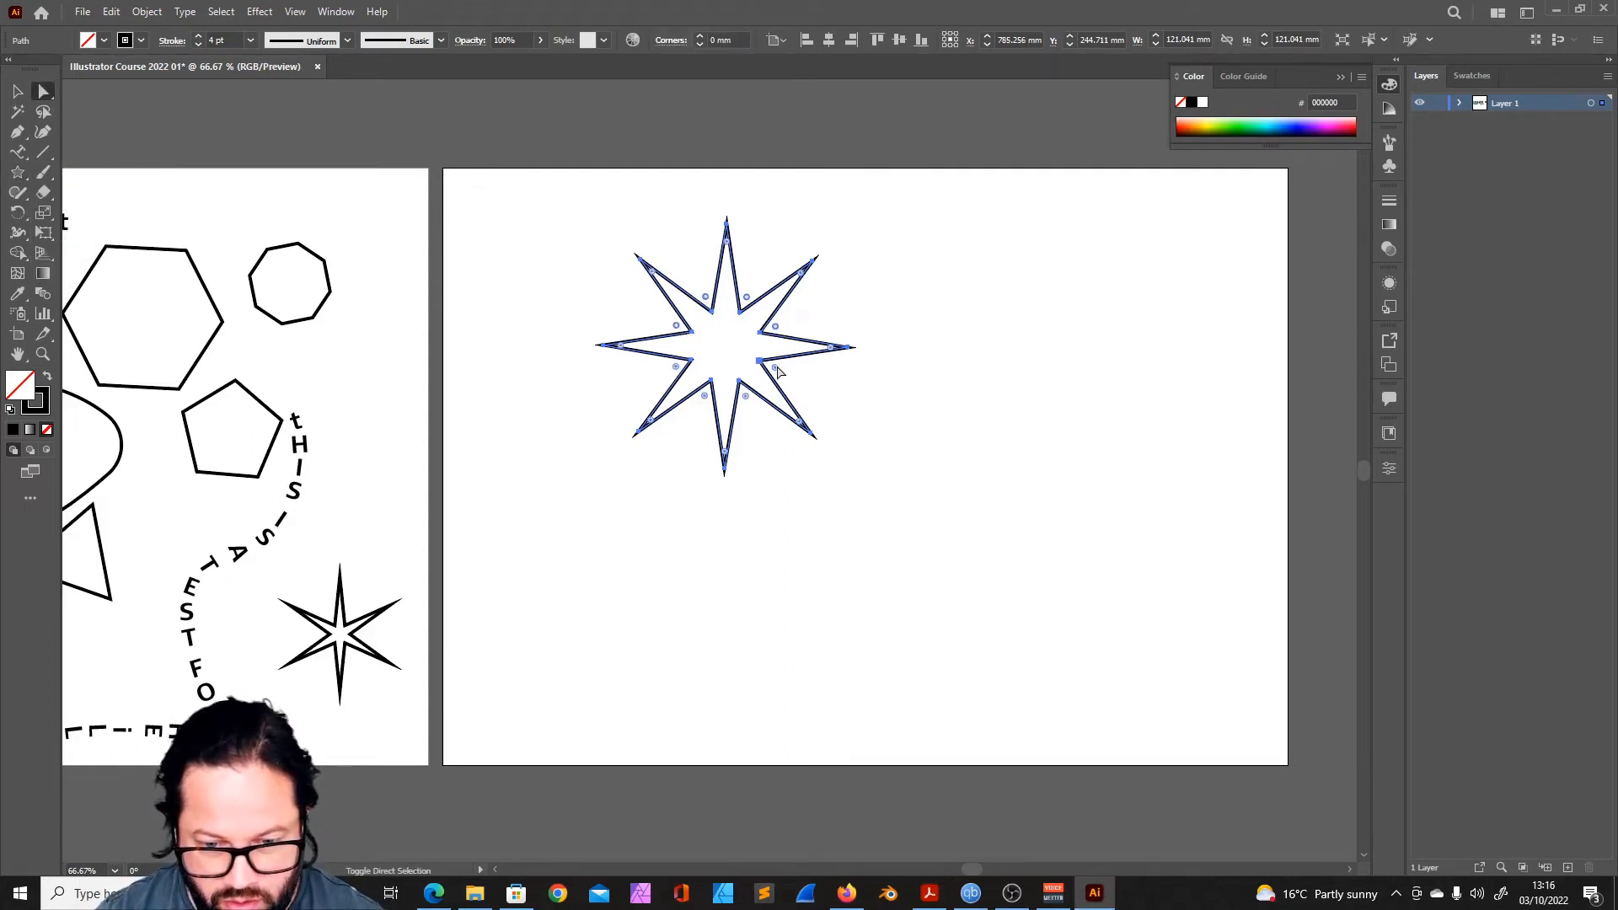
{"action": "left_click_drag", "start_coordinate": [747, 406], "coordinate": [642, 364]}
{"action": "left_click", "coordinate": [17, 92]}
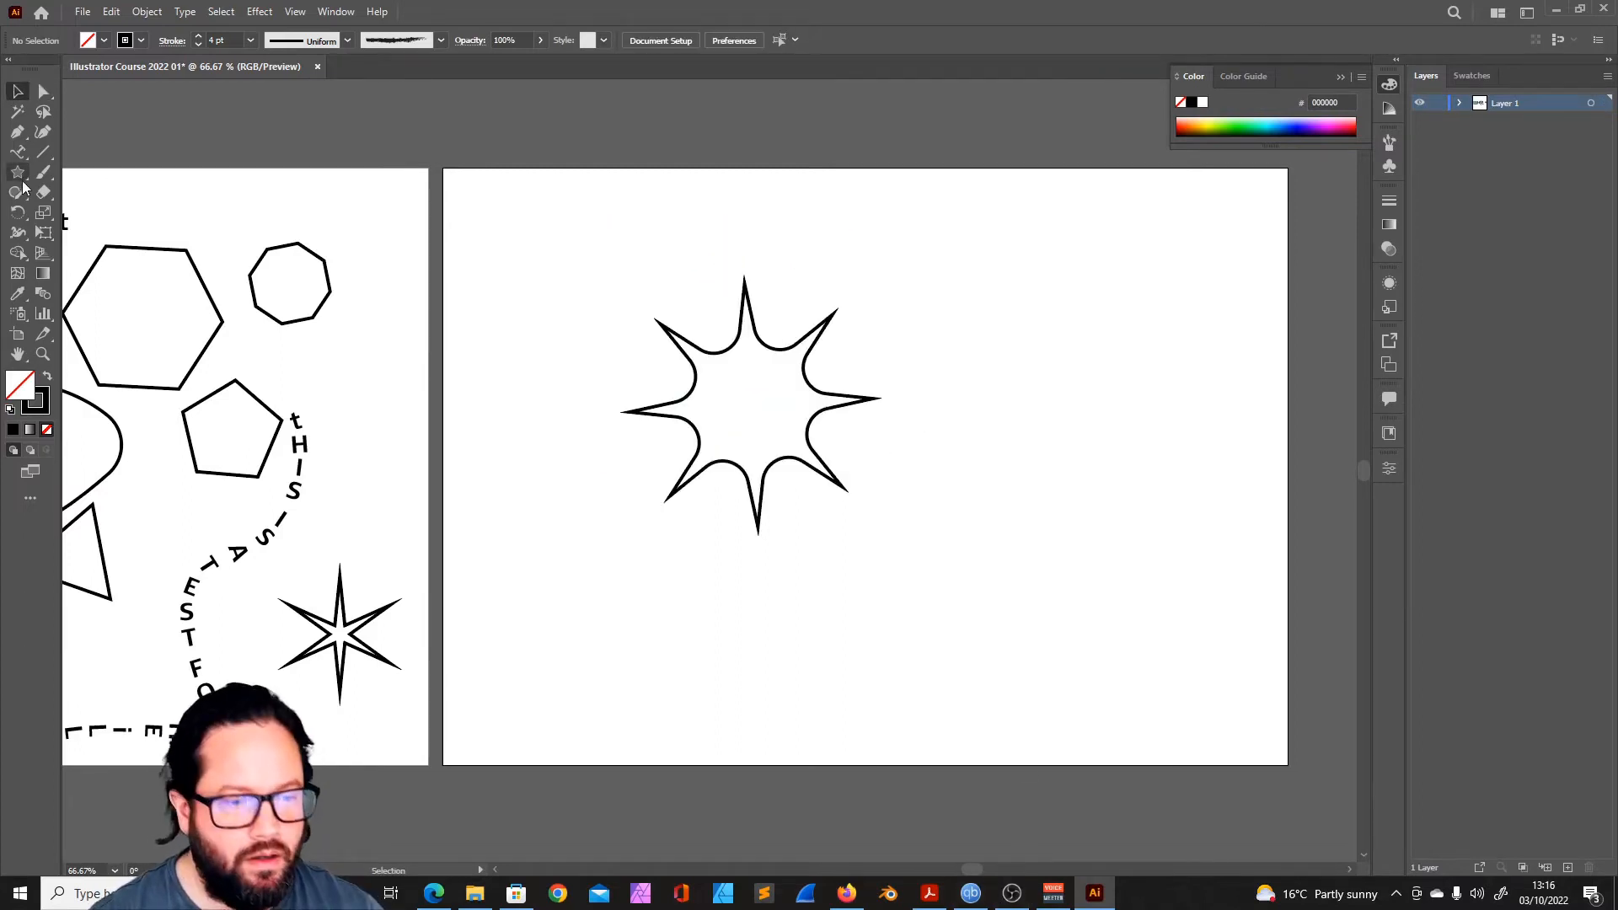
- Draw a square, a rounded-corner square and a hexagon about 59 mm wide beside the star with the Polygon tool
{"action": "left_click", "coordinate": [20, 179]}
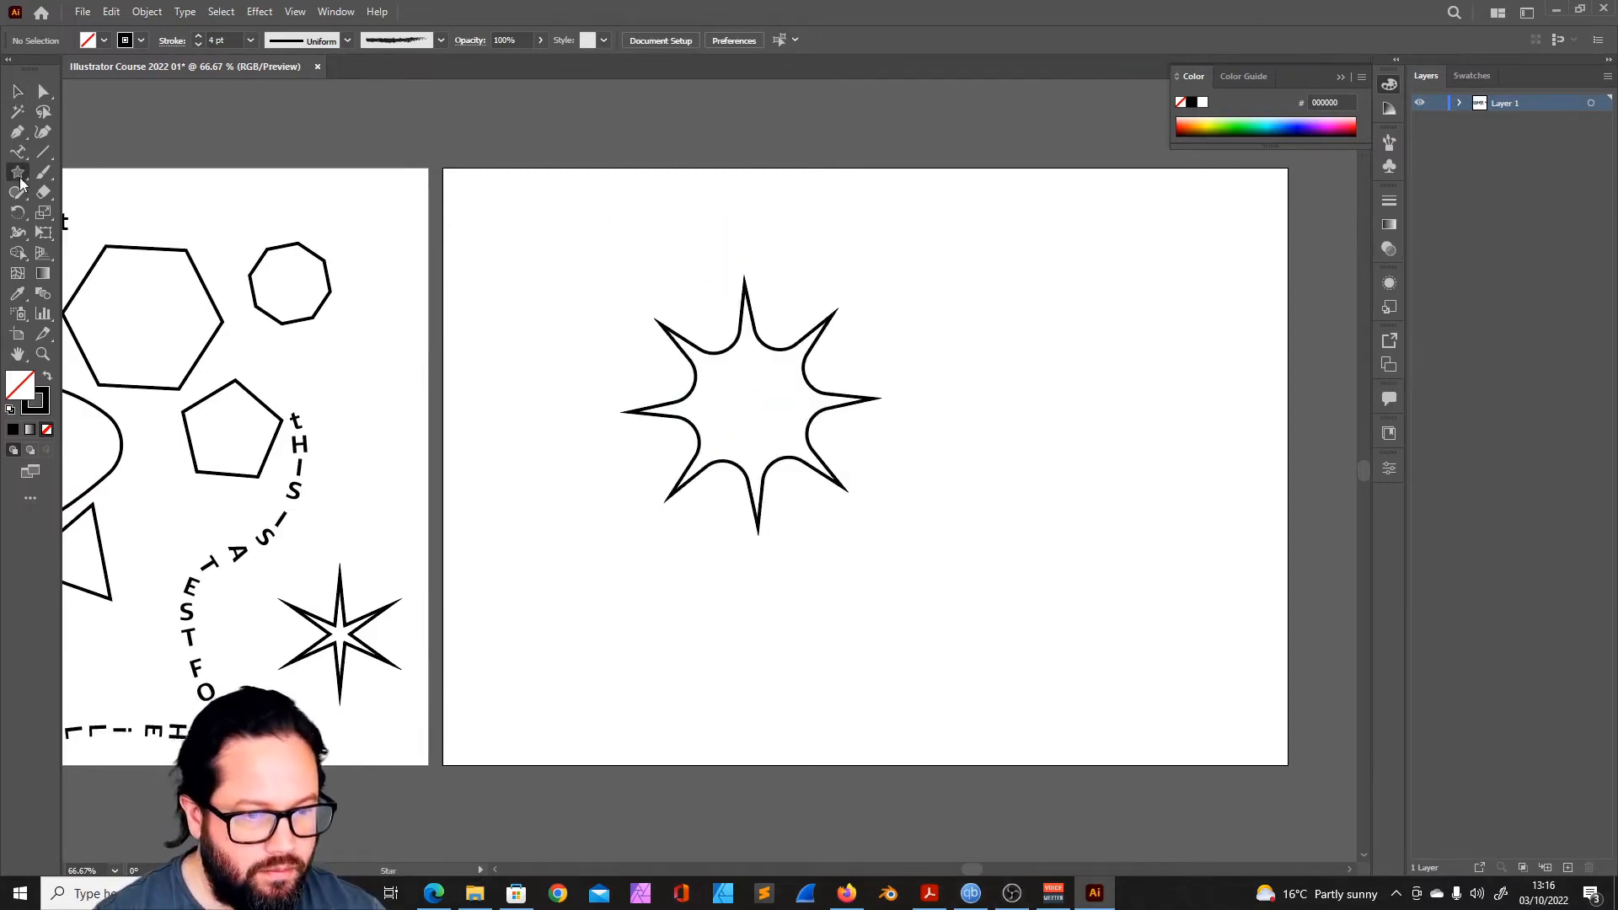
{"action": "left_click", "coordinate": [20, 179]}
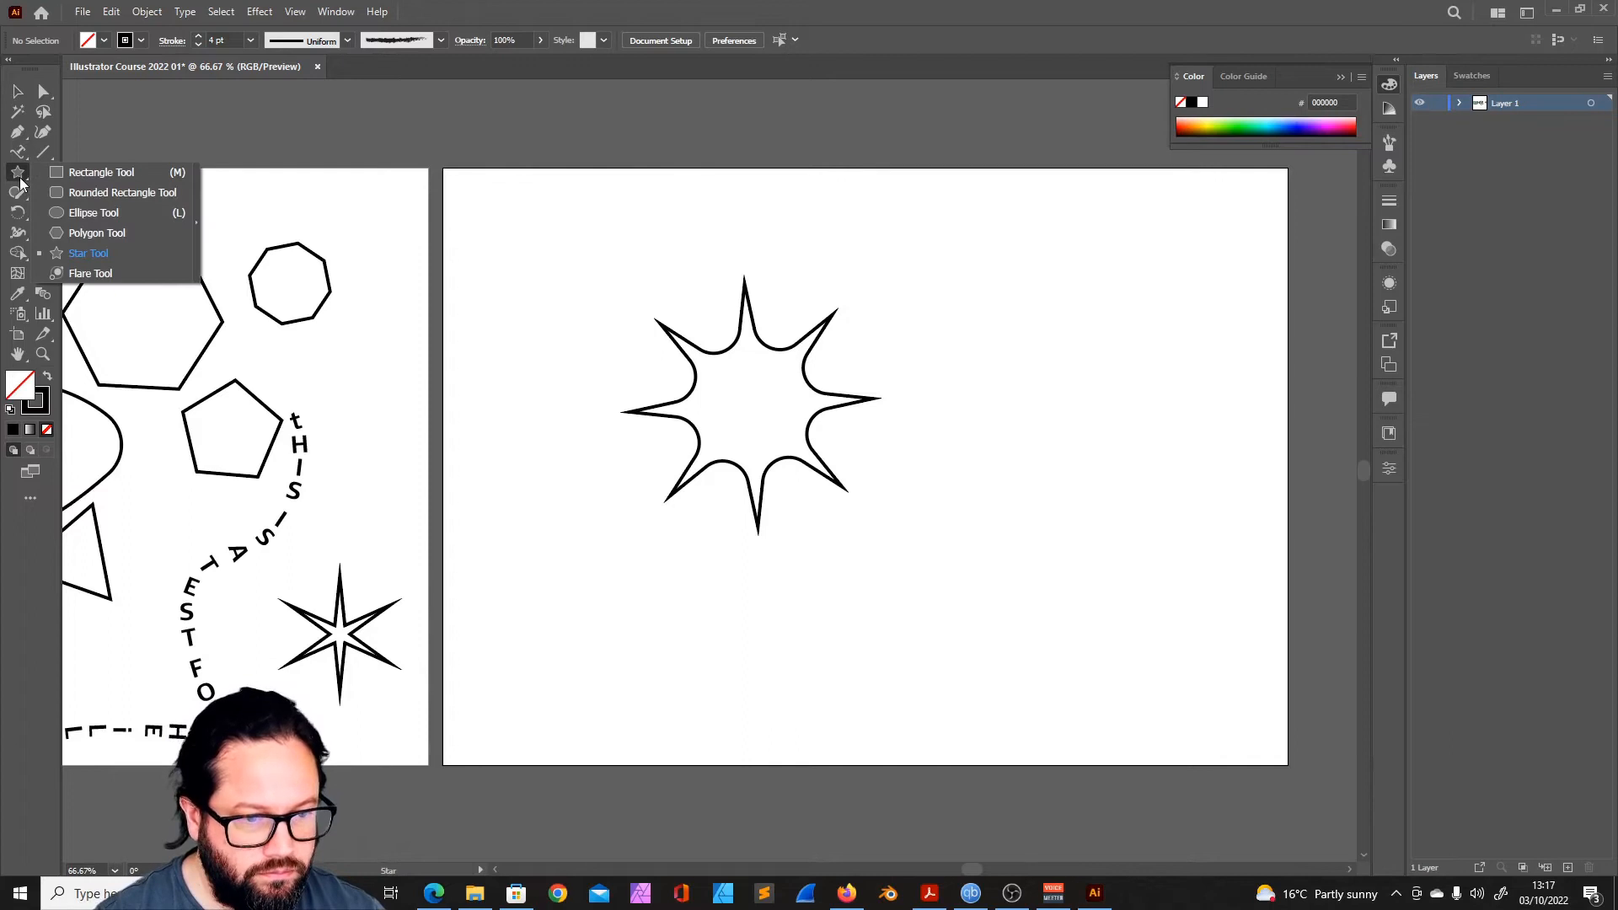
{"action": "left_click", "coordinate": [103, 234]}
{"action": "mouse_move", "coordinate": [990, 359]}
{"action": "left_mouse_down"}
{"action": "mouse_move", "coordinate": [1054, 404]}
{"action": "mouse_move", "coordinate": [1048, 372]}
{"action": "mouse_move", "coordinate": [1061, 384]}
{"action": "left_mouse_up"}
{"action": "key", "text": "Up"}
{"action": "key", "text": "Up"}
{"action": "key", "text": "Up"}
{"action": "key", "text": "Up"}
{"action": "key", "text": "Up"}
{"action": "key", "text": "Down"}
{"action": "key", "text": "Down"}
{"action": "key", "text": "Down"}
{"action": "key", "text": "Down"}
{"action": "key", "text": "Down"}
{"action": "mouse_move", "coordinate": [1060, 384]}
{"action": "left_mouse_down"}
{"action": "mouse_move", "coordinate": [1084, 444]}
{"action": "mouse_move", "coordinate": [1069, 303]}
{"action": "mouse_move", "coordinate": [1094, 397]}
{"action": "mouse_move", "coordinate": [1091, 379]}
{"action": "left_mouse_up"}
{"action": "key", "text": "Up"}
{"action": "left_click_drag", "start_coordinate": [987, 544], "coordinate": [1051, 480]}
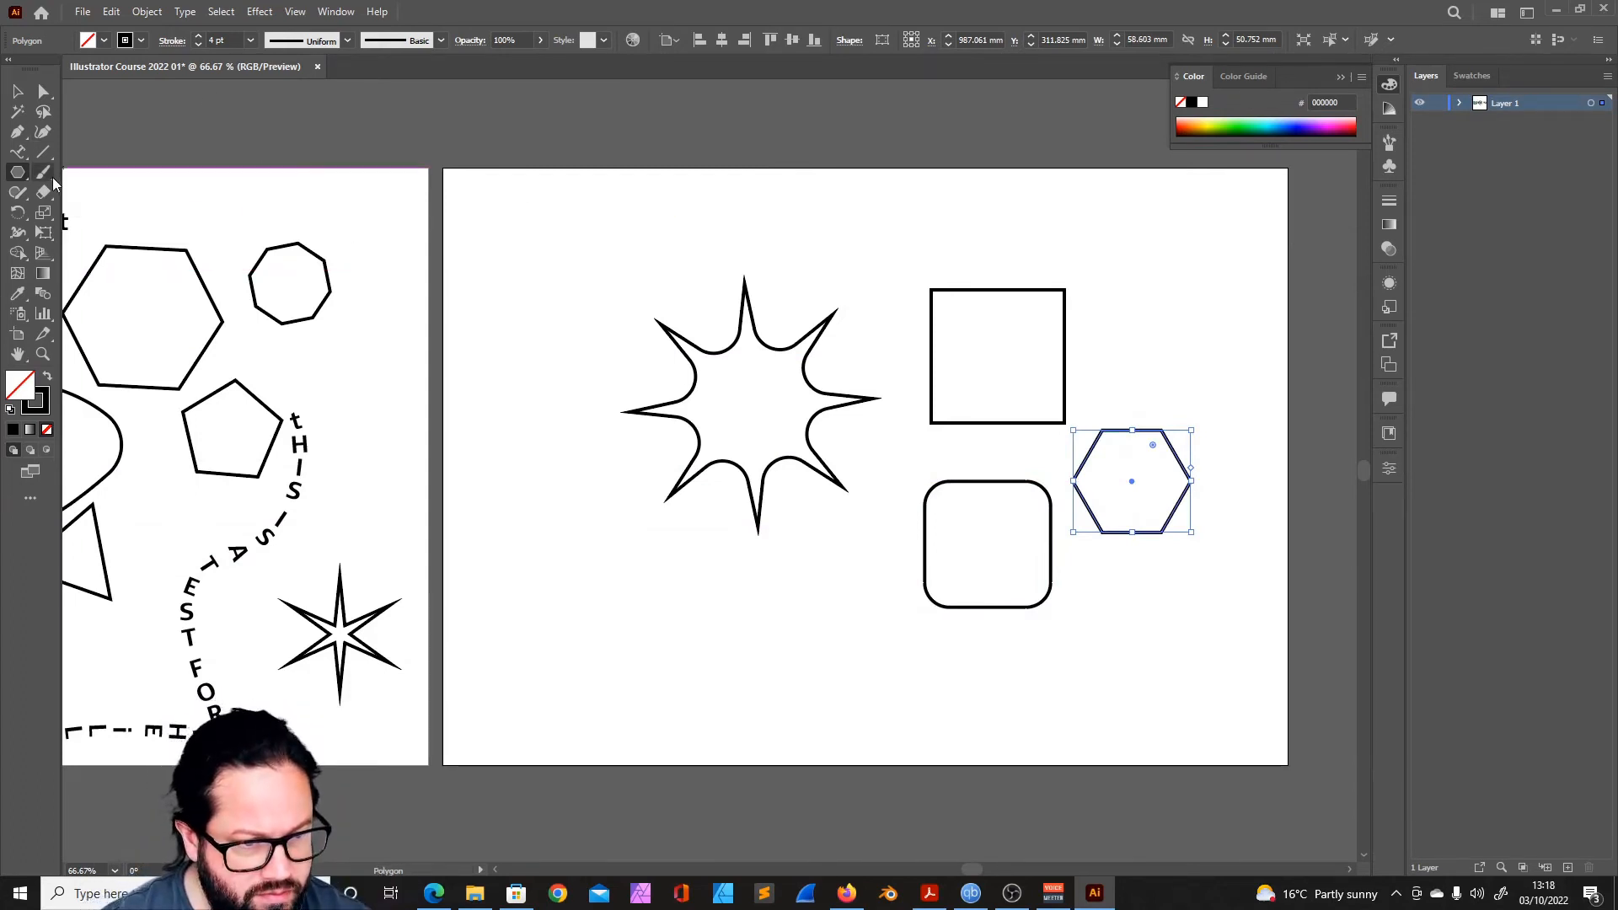
- Paint three curved freehand 1 pt strokes around the eight-point star with the Paintbrush tool
{"action": "left_click_drag", "start_coordinate": [43, 177], "coordinate": [152, 184]}
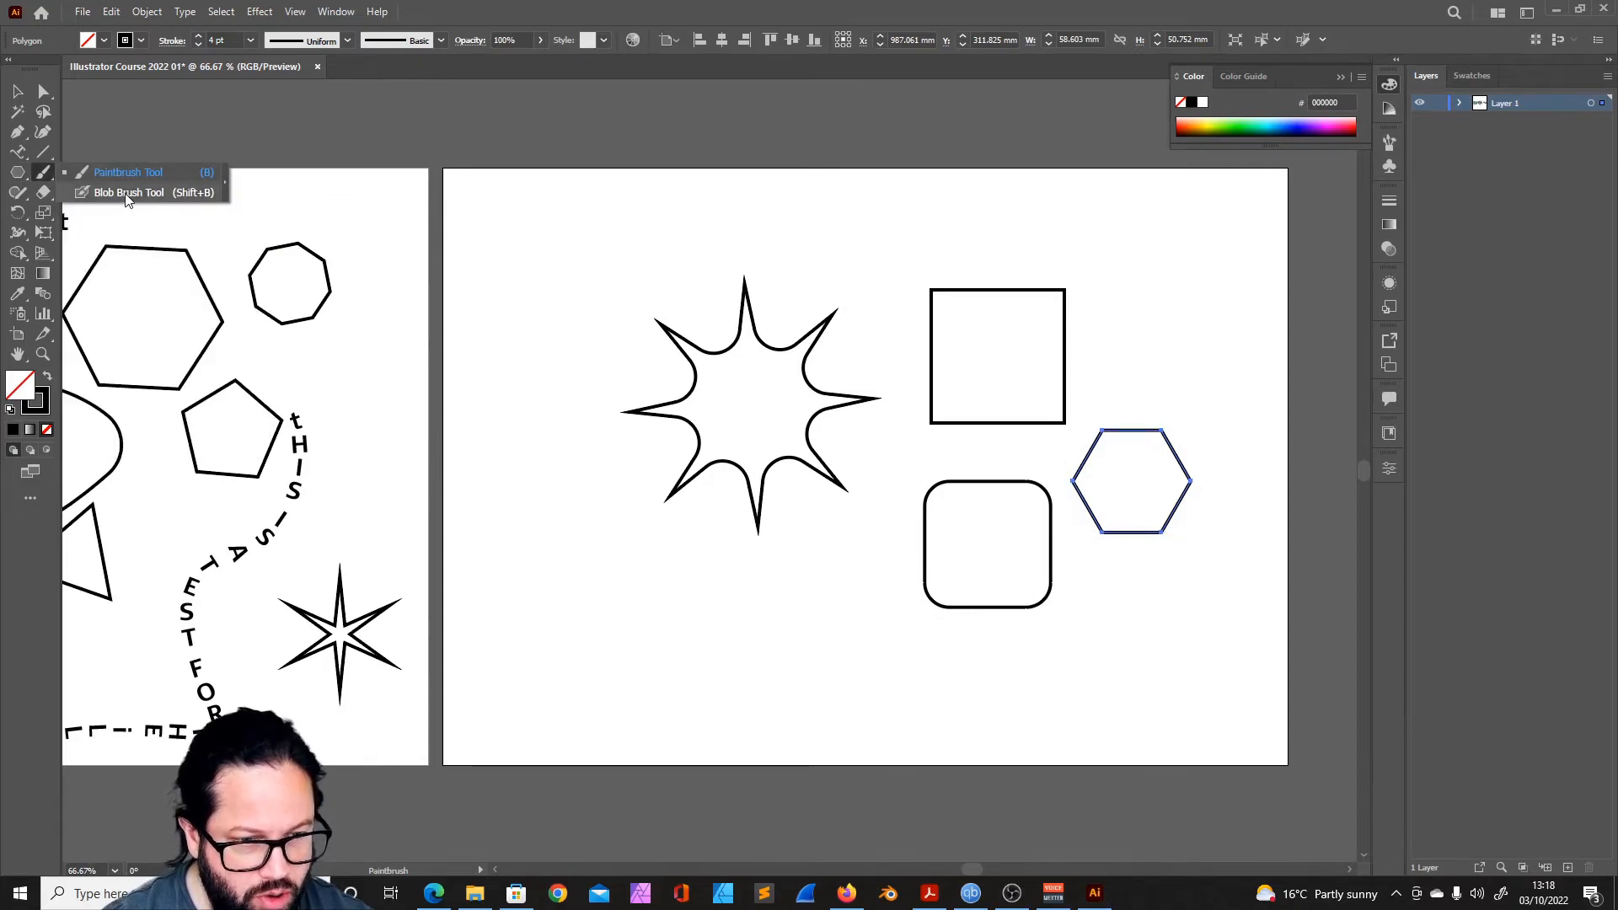
{"action": "left_click", "coordinate": [129, 171]}
{"action": "left_click_drag", "start_coordinate": [551, 570], "coordinate": [610, 271]}
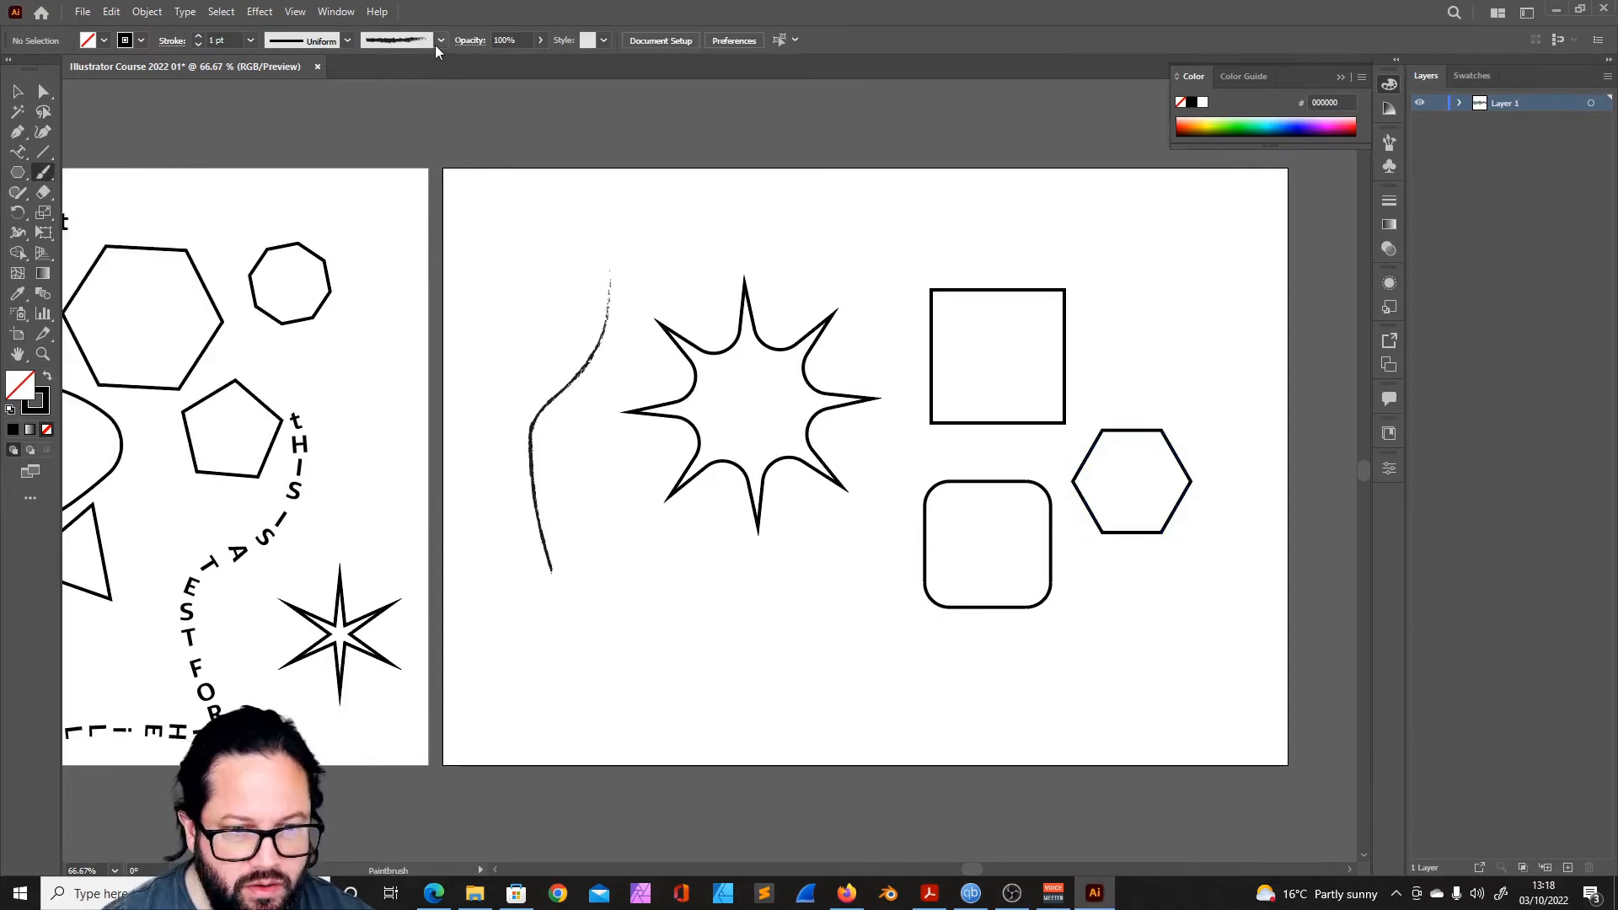
{"action": "left_click_drag", "start_coordinate": [601, 503], "coordinate": [798, 671]}
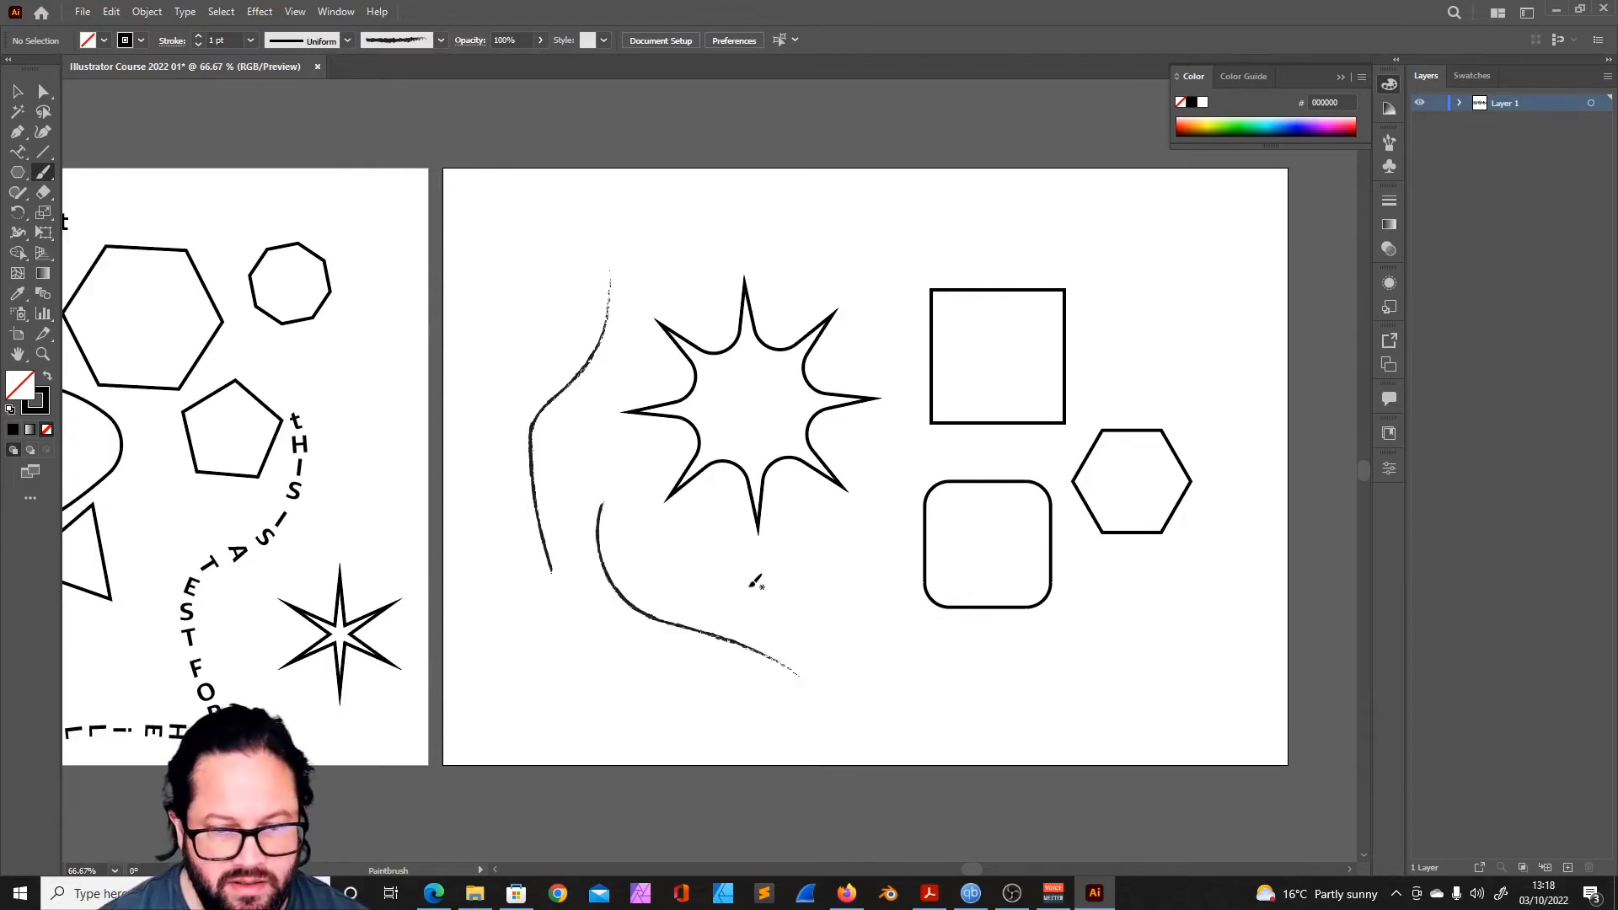
{"action": "left_click_drag", "start_coordinate": [1098, 661], "coordinate": [1095, 665]}
- Paint a wavy 10 pt Round brush stroke above the star and two blue-grey banded brush strokes around the square and hexagon
{"action": "left_click", "coordinate": [347, 41]}
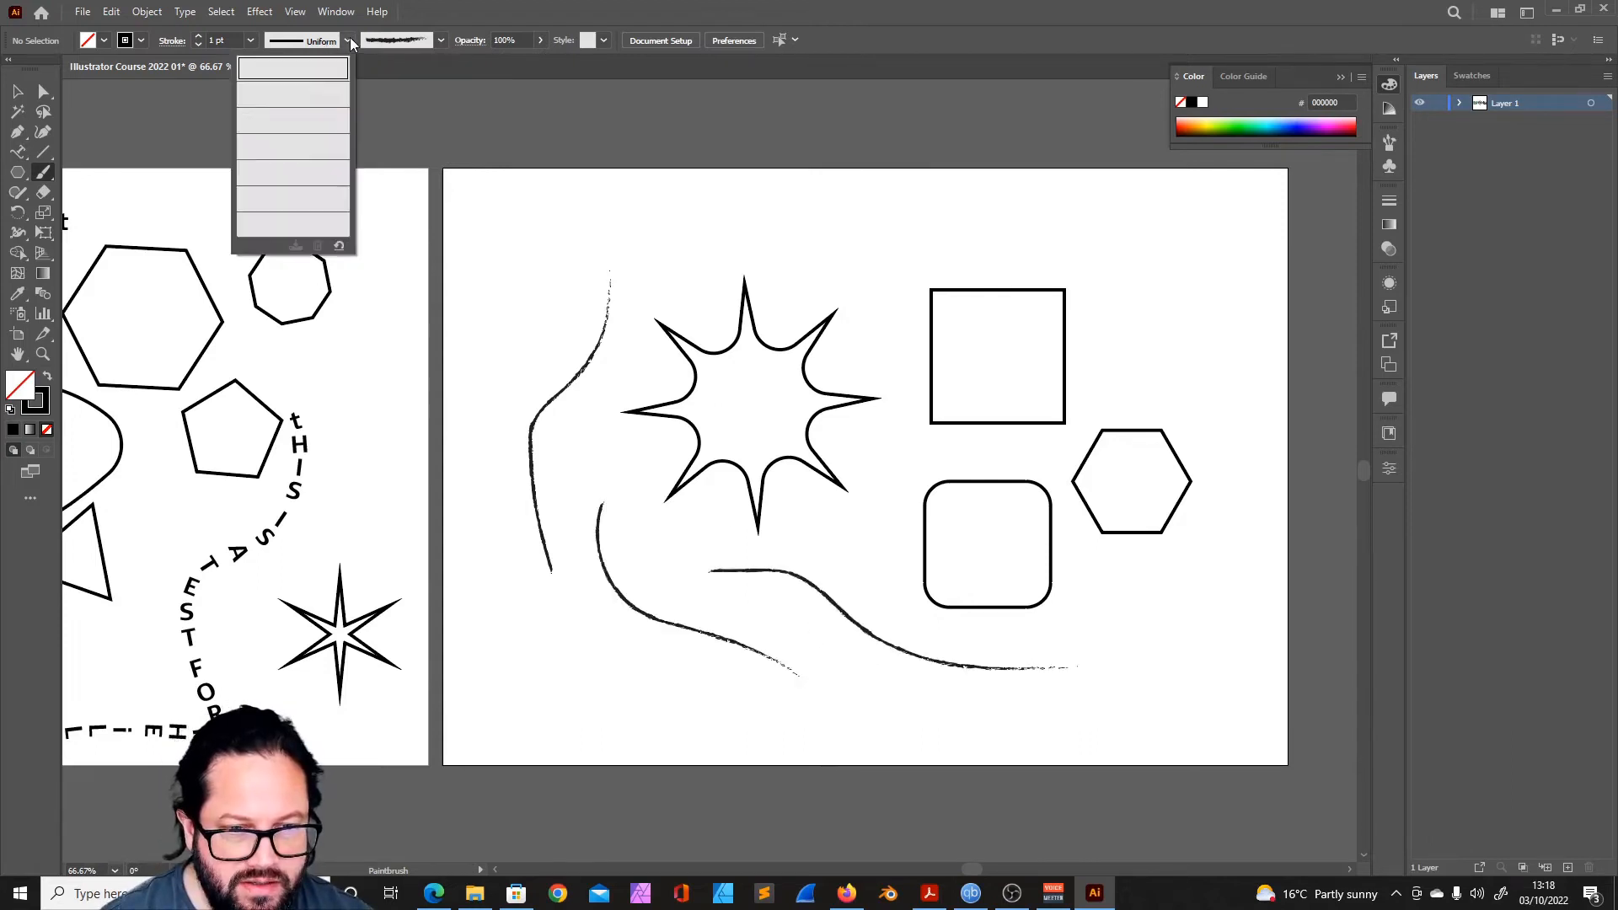
{"action": "left_click", "coordinate": [438, 40]}
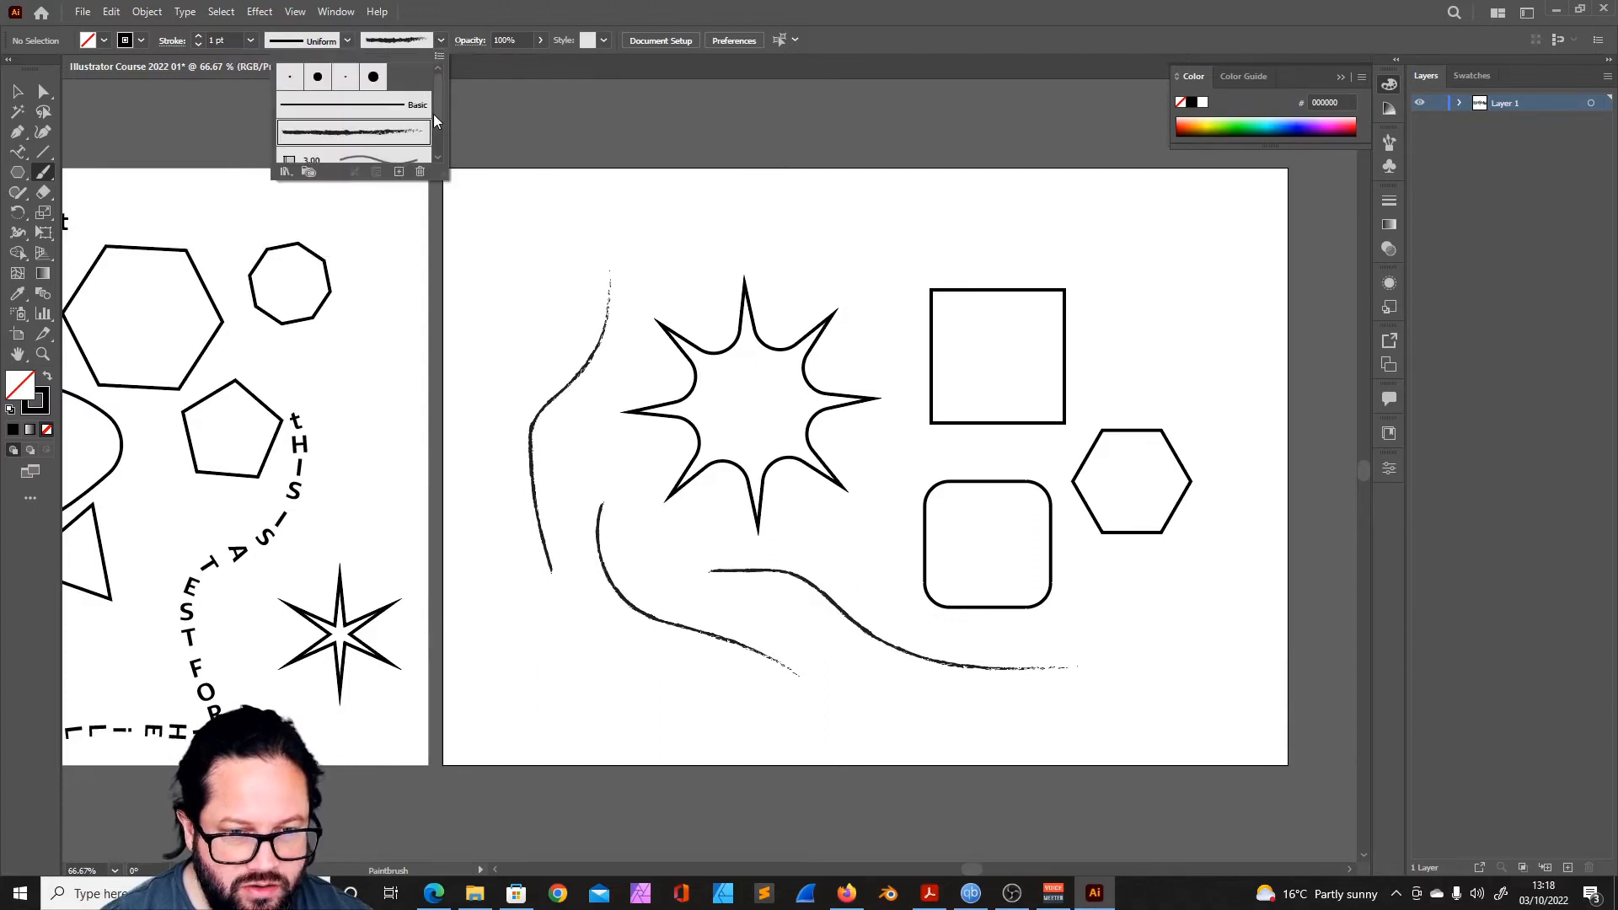
{"action": "mouse_move", "coordinate": [440, 96]}
{"action": "left_mouse_down"}
{"action": "mouse_move", "coordinate": [433, 145]}
{"action": "mouse_move", "coordinate": [424, 65]}
{"action": "left_mouse_up"}
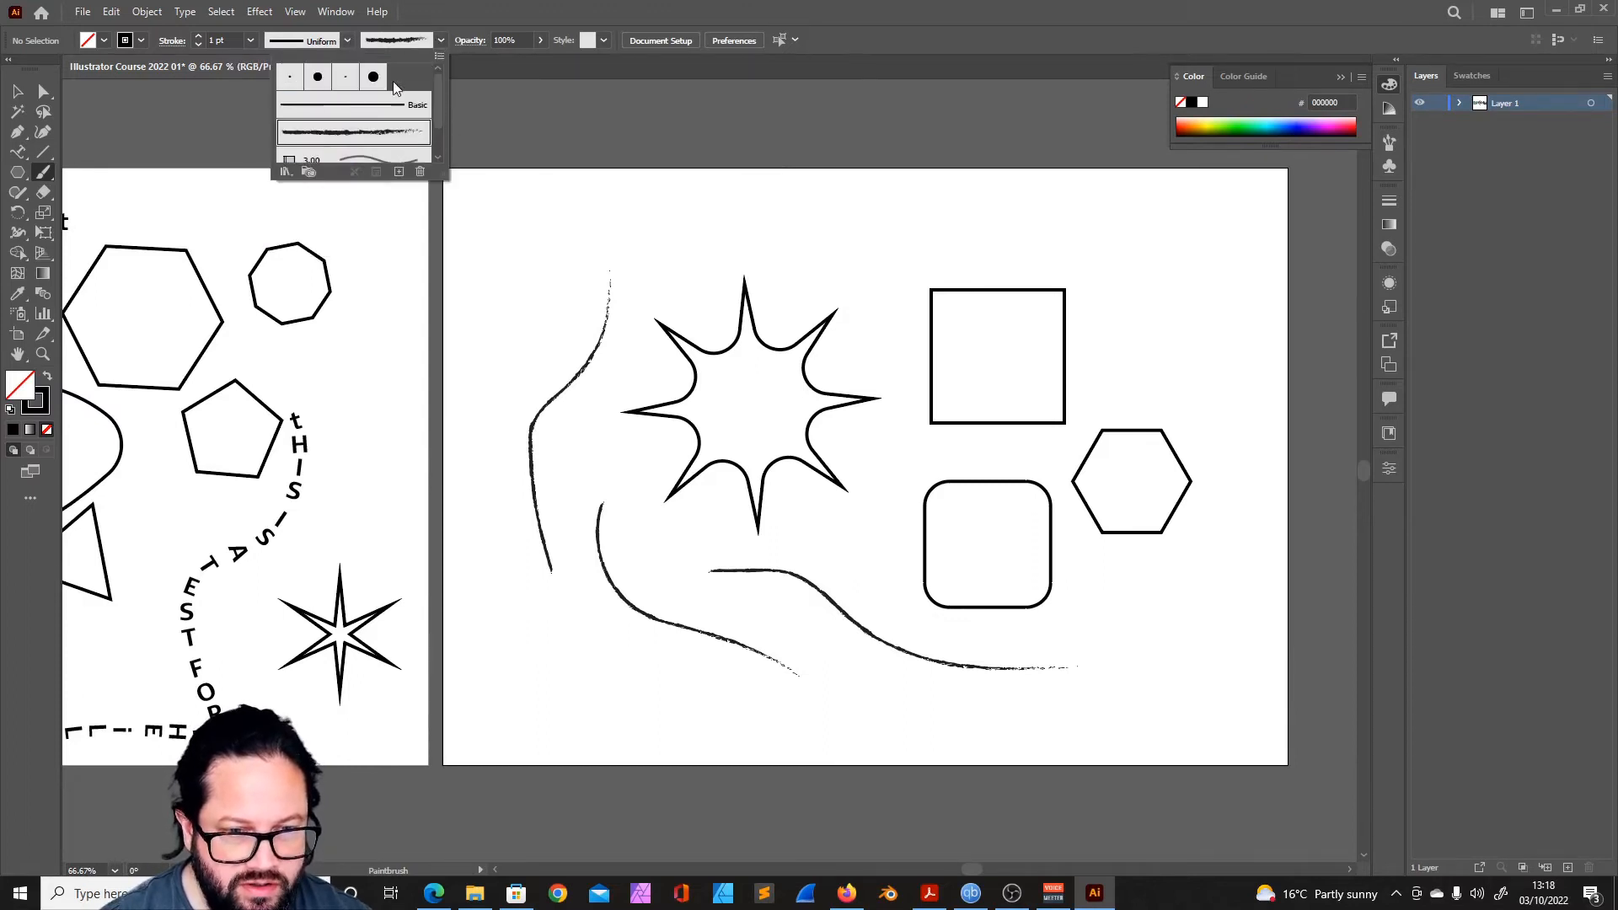
{"action": "left_click", "coordinate": [318, 77]}
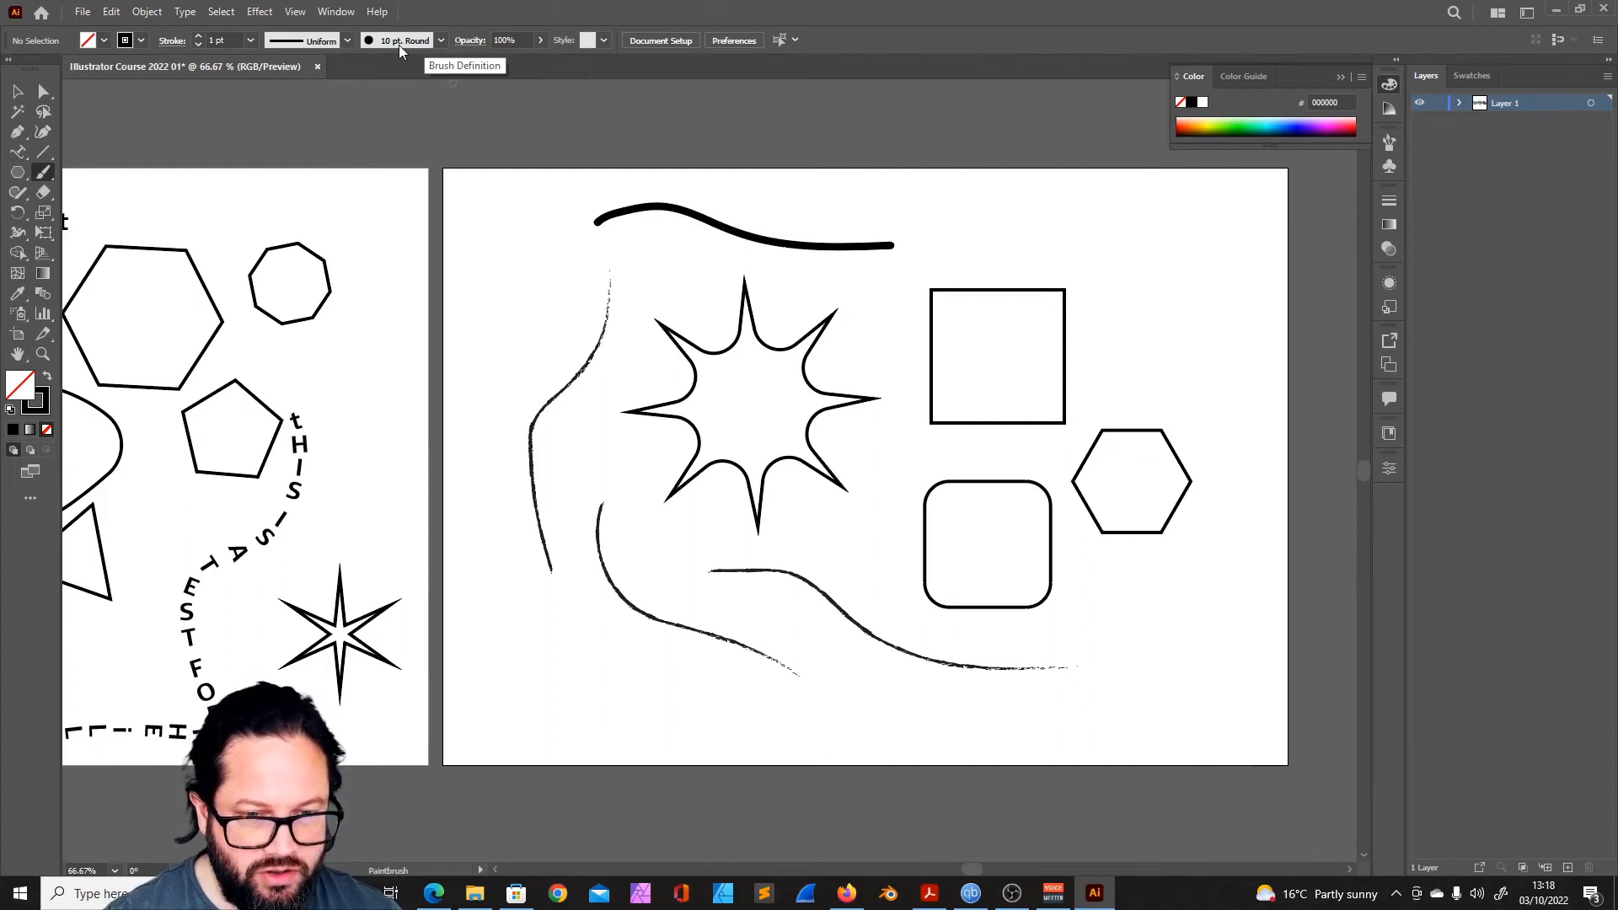
{"action": "left_click", "coordinate": [397, 44]}
{"action": "left_click", "coordinate": [994, 229]}
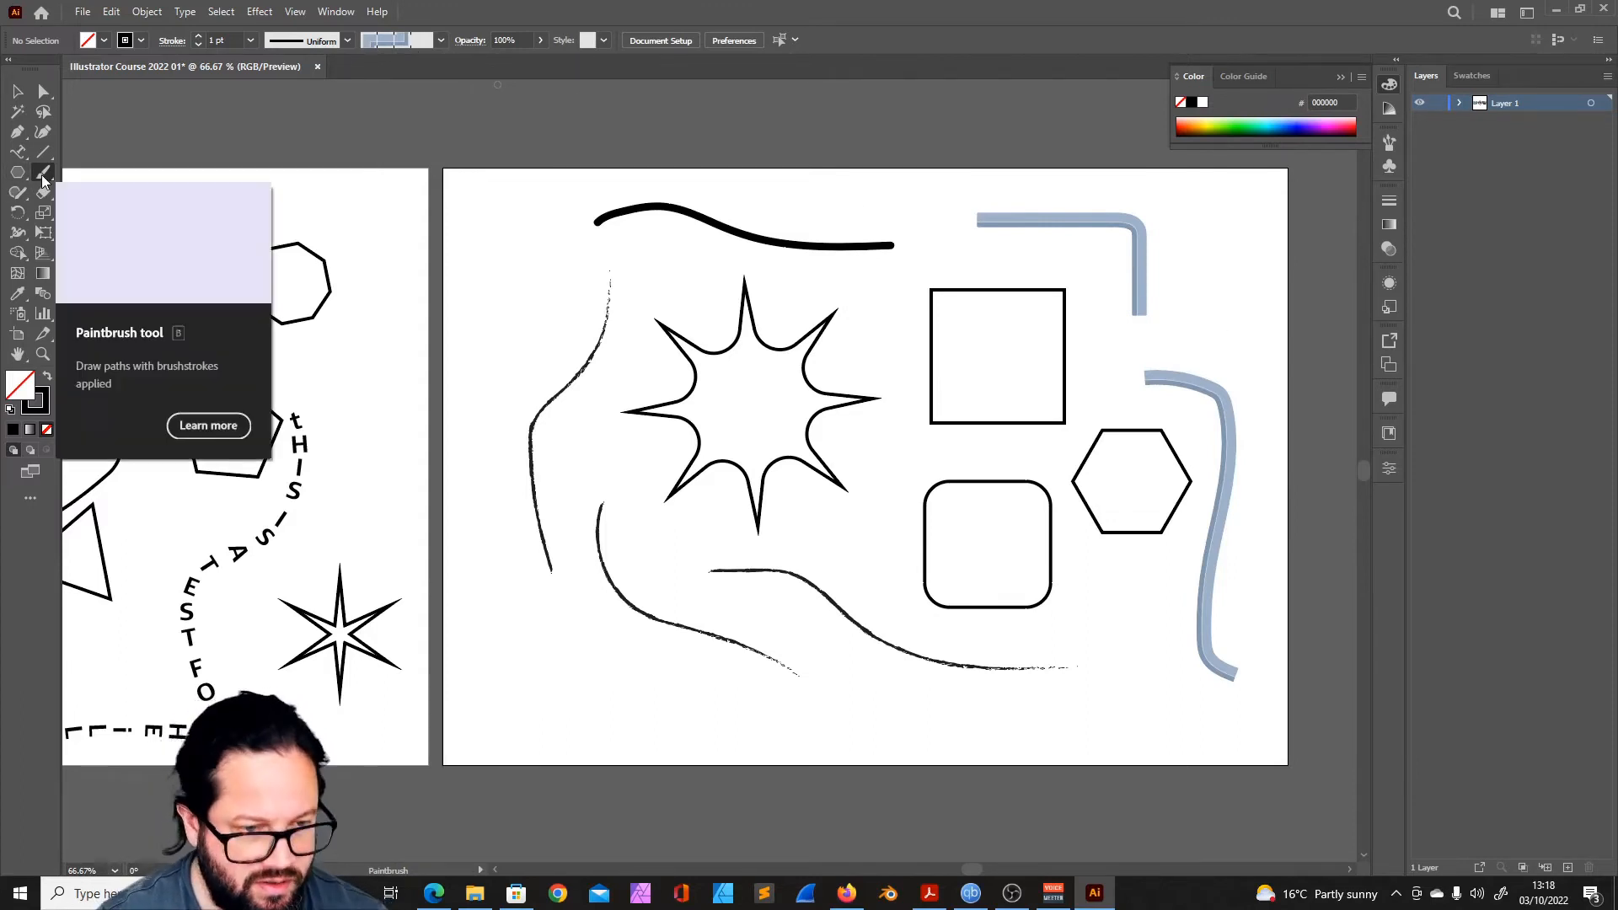
- Draw a thick closed D-shaped loop about 37 mm wide with the Blob Brush, and try swapping its fill and stroke
{"action": "left_click_drag", "start_coordinate": [43, 178], "coordinate": [128, 190]}
{"action": "mouse_move", "coordinate": [534, 266]}
{"action": "left_mouse_down"}
{"action": "mouse_move", "coordinate": [516, 313]}
{"action": "mouse_move", "coordinate": [540, 328]}
{"action": "mouse_move", "coordinate": [579, 313]}
{"action": "mouse_move", "coordinate": [576, 277]}
{"action": "mouse_move", "coordinate": [522, 304]}
{"action": "left_mouse_up"}
{"action": "left_click_drag", "start_coordinate": [528, 326], "coordinate": [540, 321]}
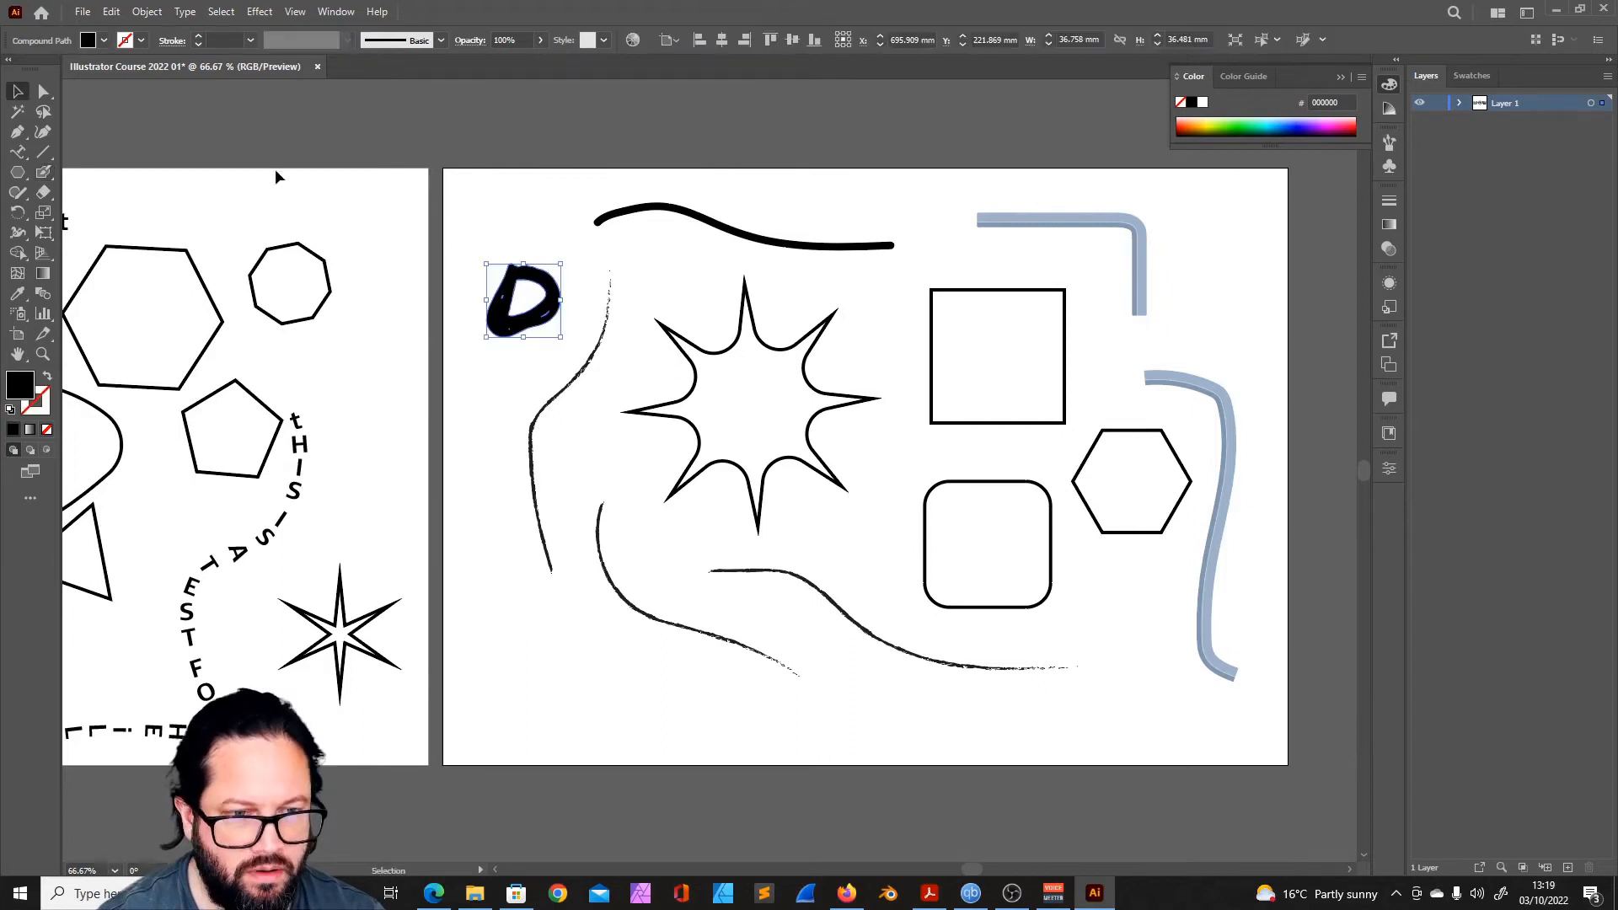
{"action": "left_click", "coordinate": [48, 378]}
{"action": "key", "text": "shift+x"}
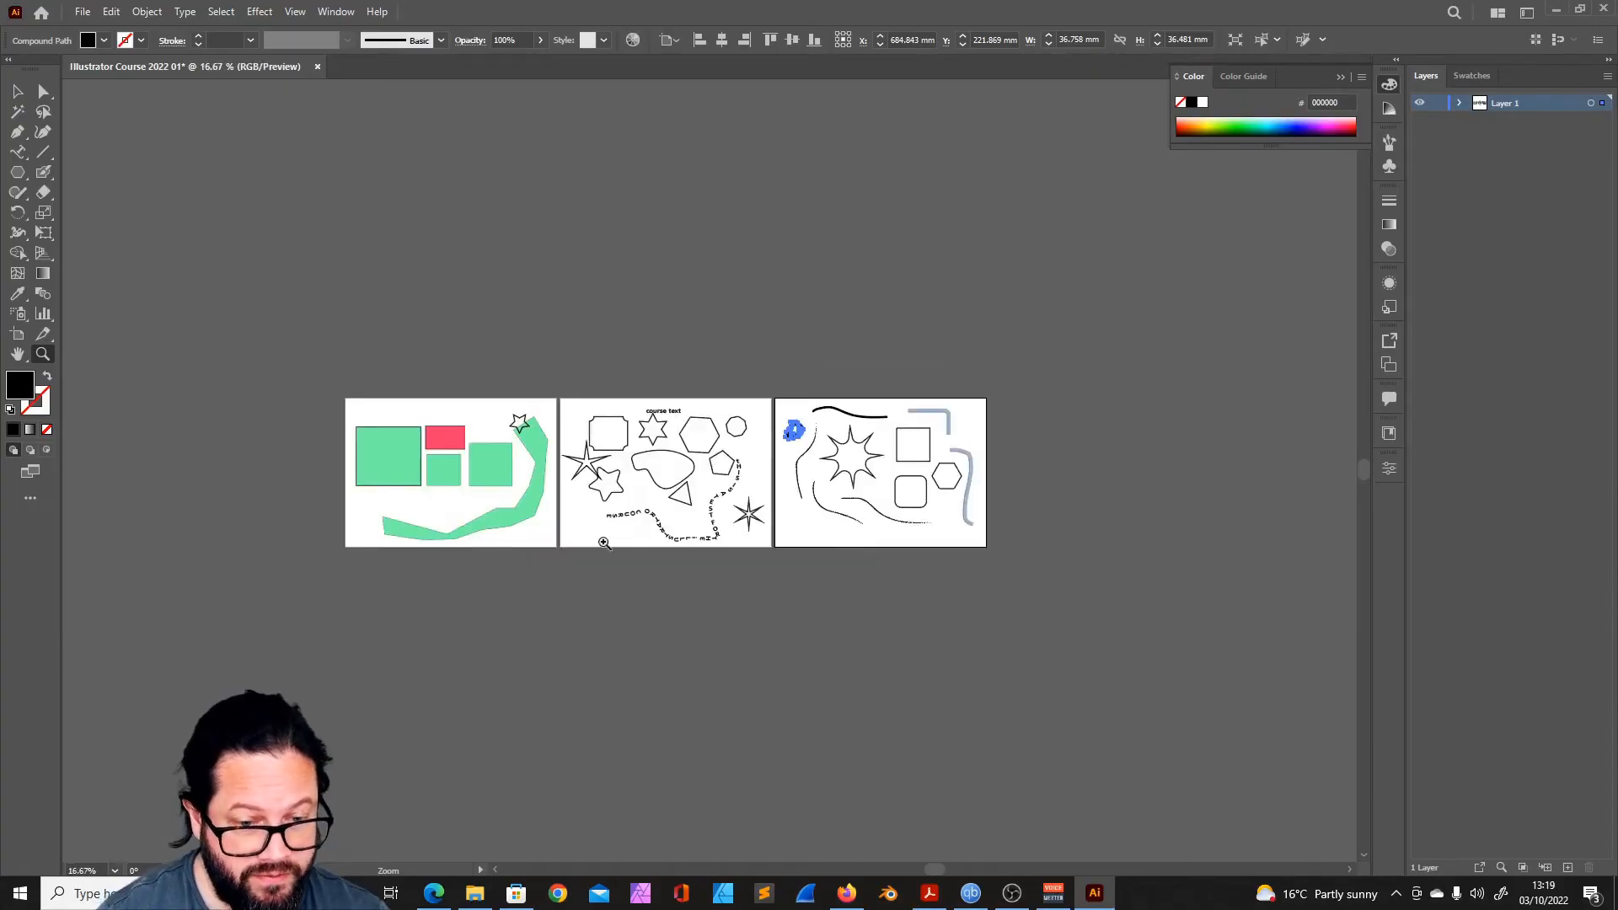
- Duplicate Artboards 1, 2 and 3 as a second row directly below, and clear the copied artwork from the new artboards
{"action": "left_click", "coordinate": [604, 542]}
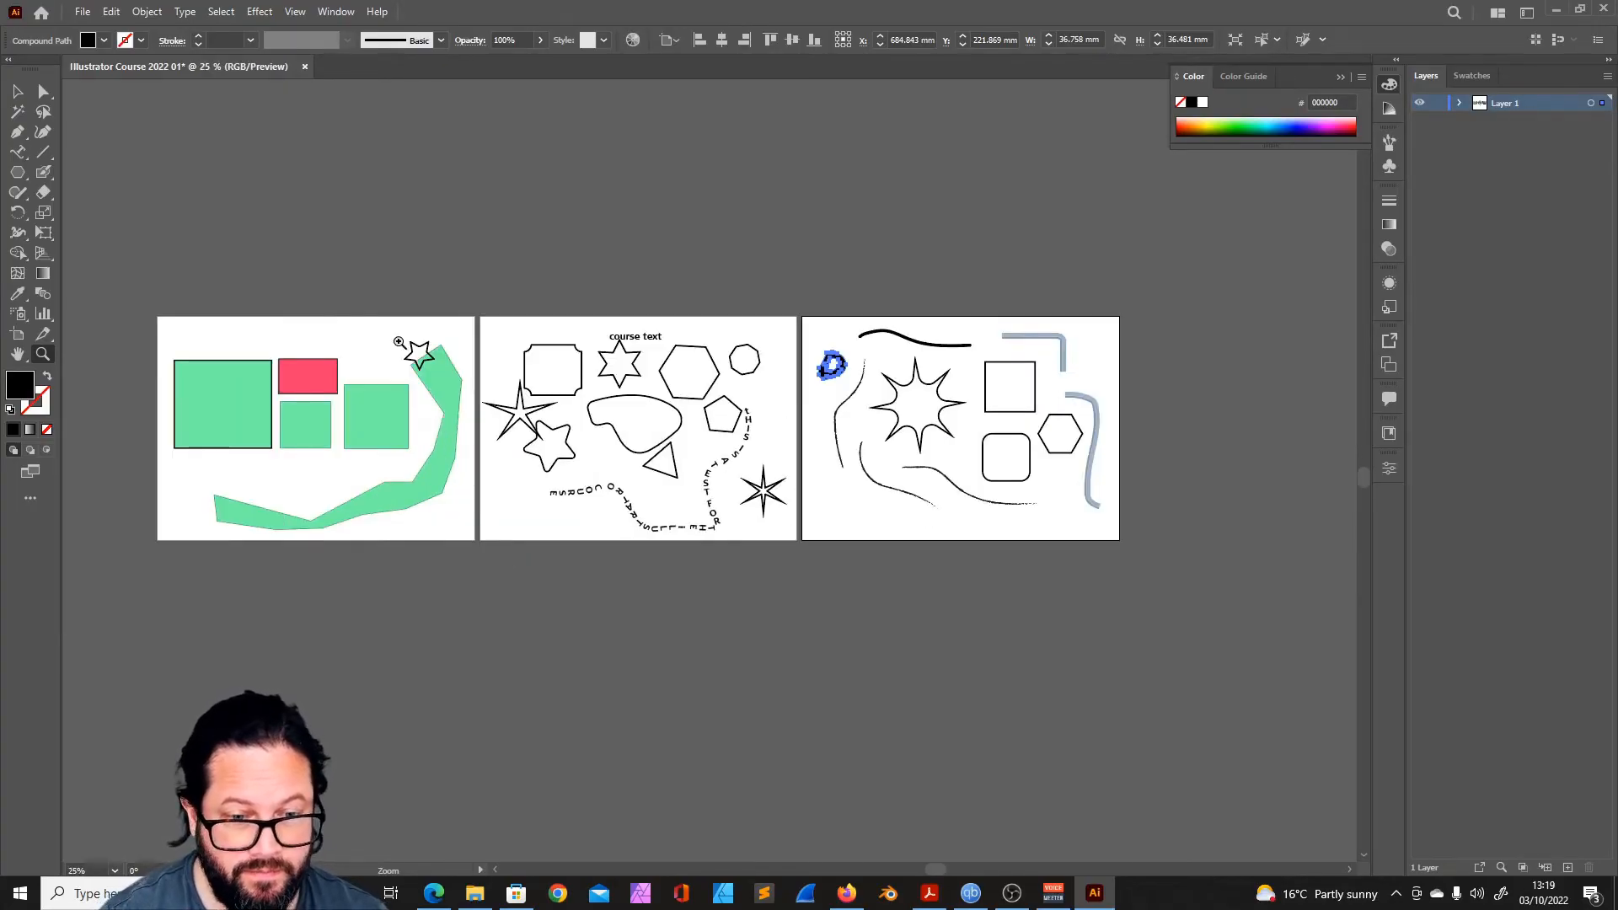
{"action": "left_click", "coordinate": [17, 336]}
{"action": "left_click", "coordinate": [182, 326]}
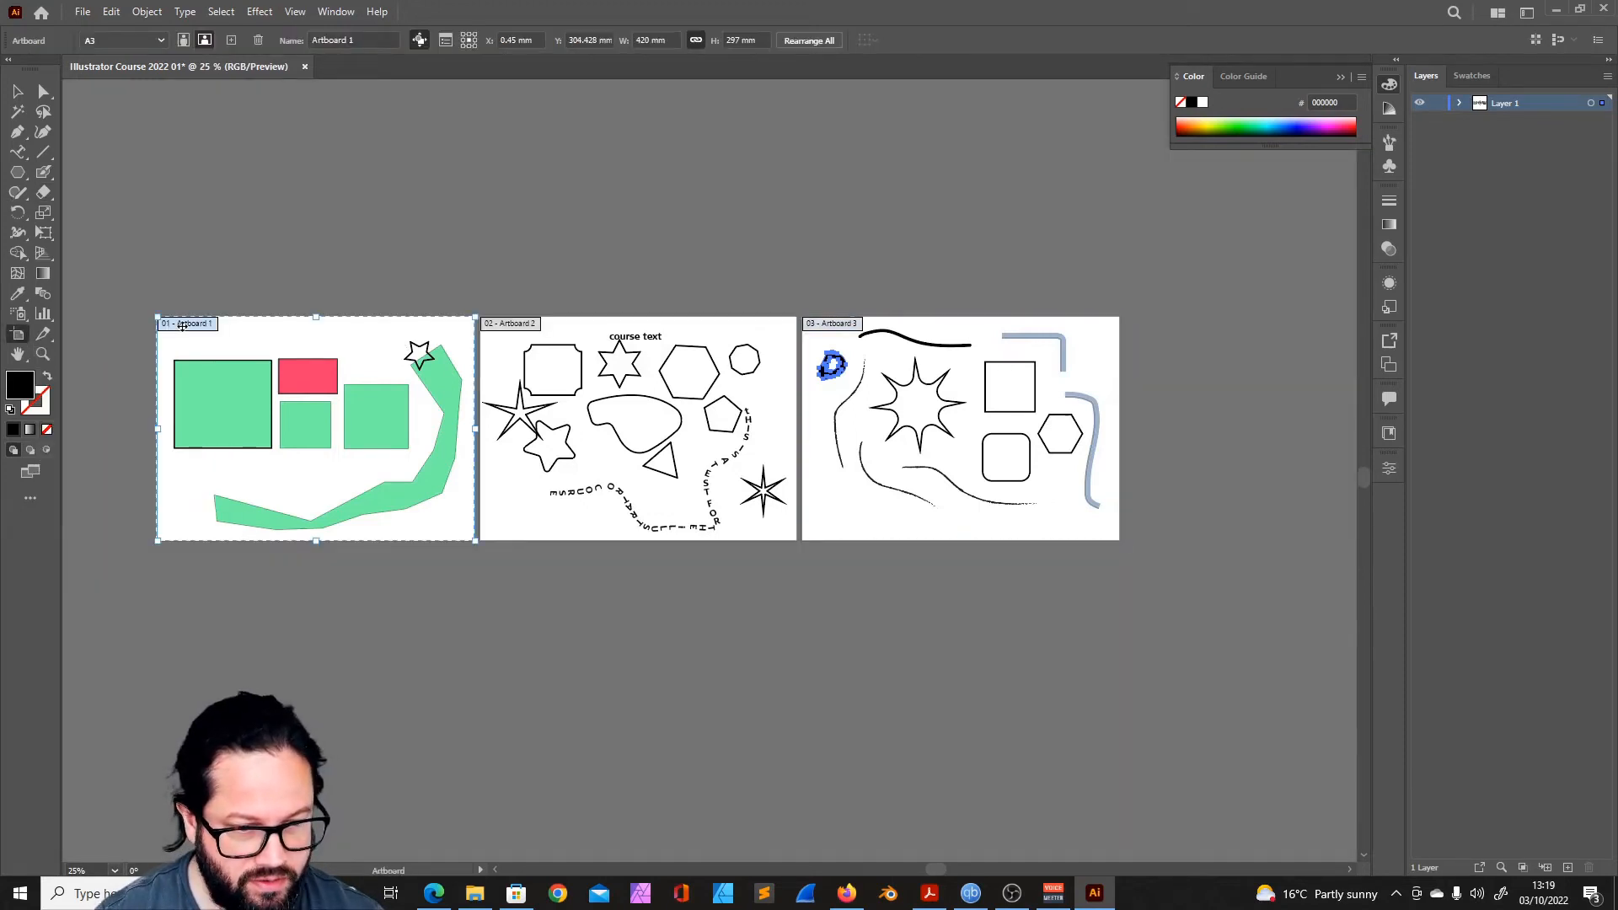
{"action": "left_click", "coordinate": [523, 330], "text": "shift"}
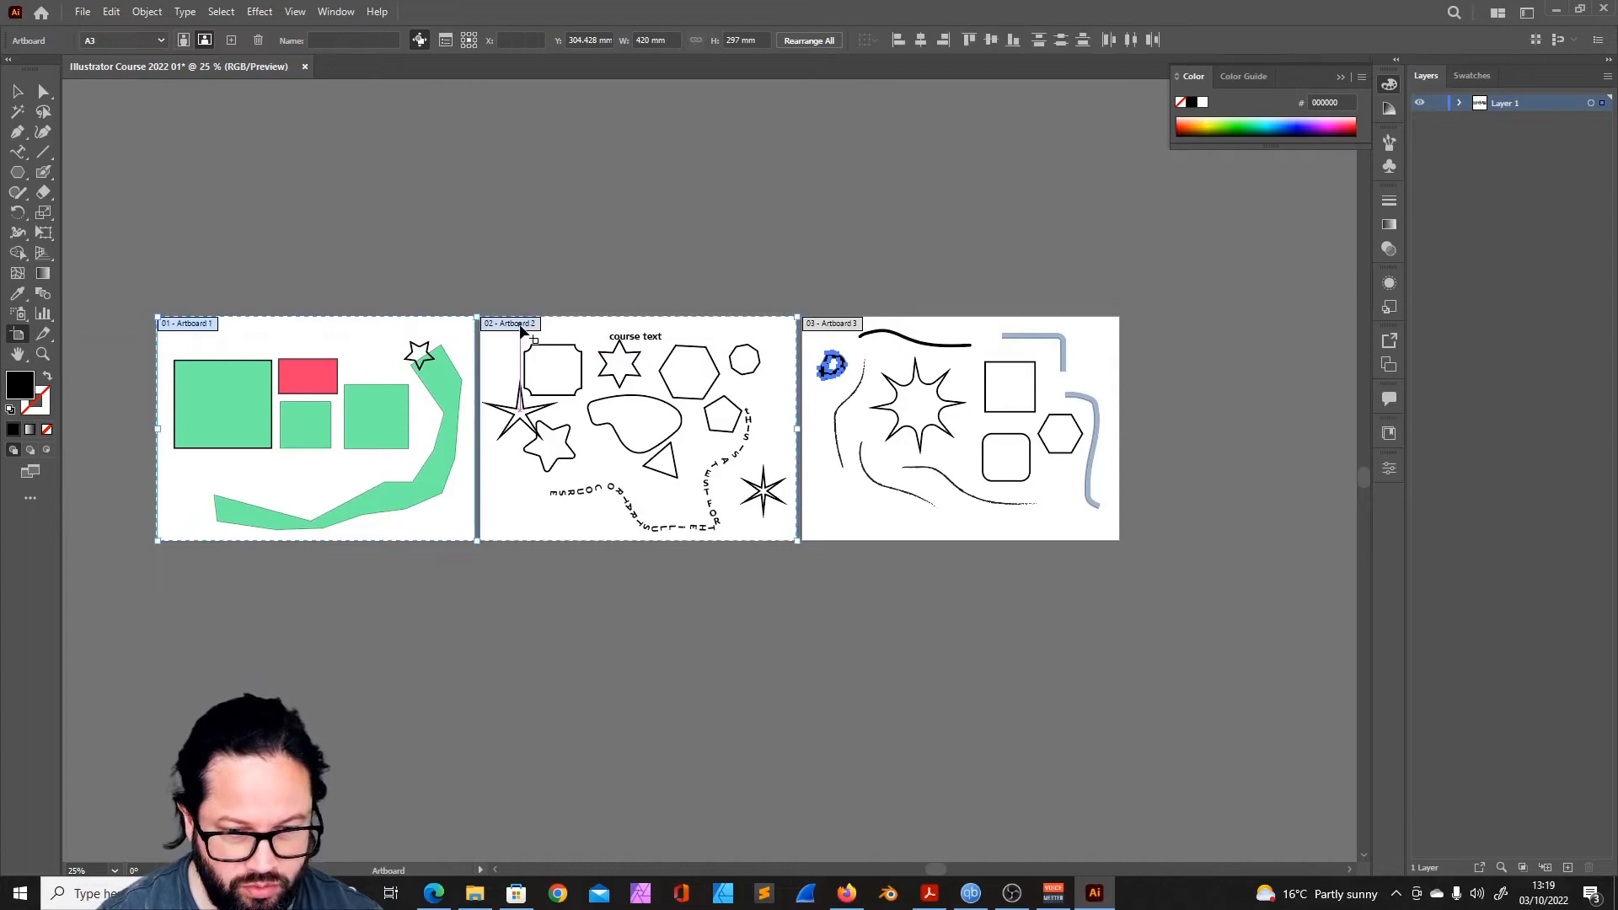
{"action": "left_click", "coordinate": [834, 331], "text": "shift"}
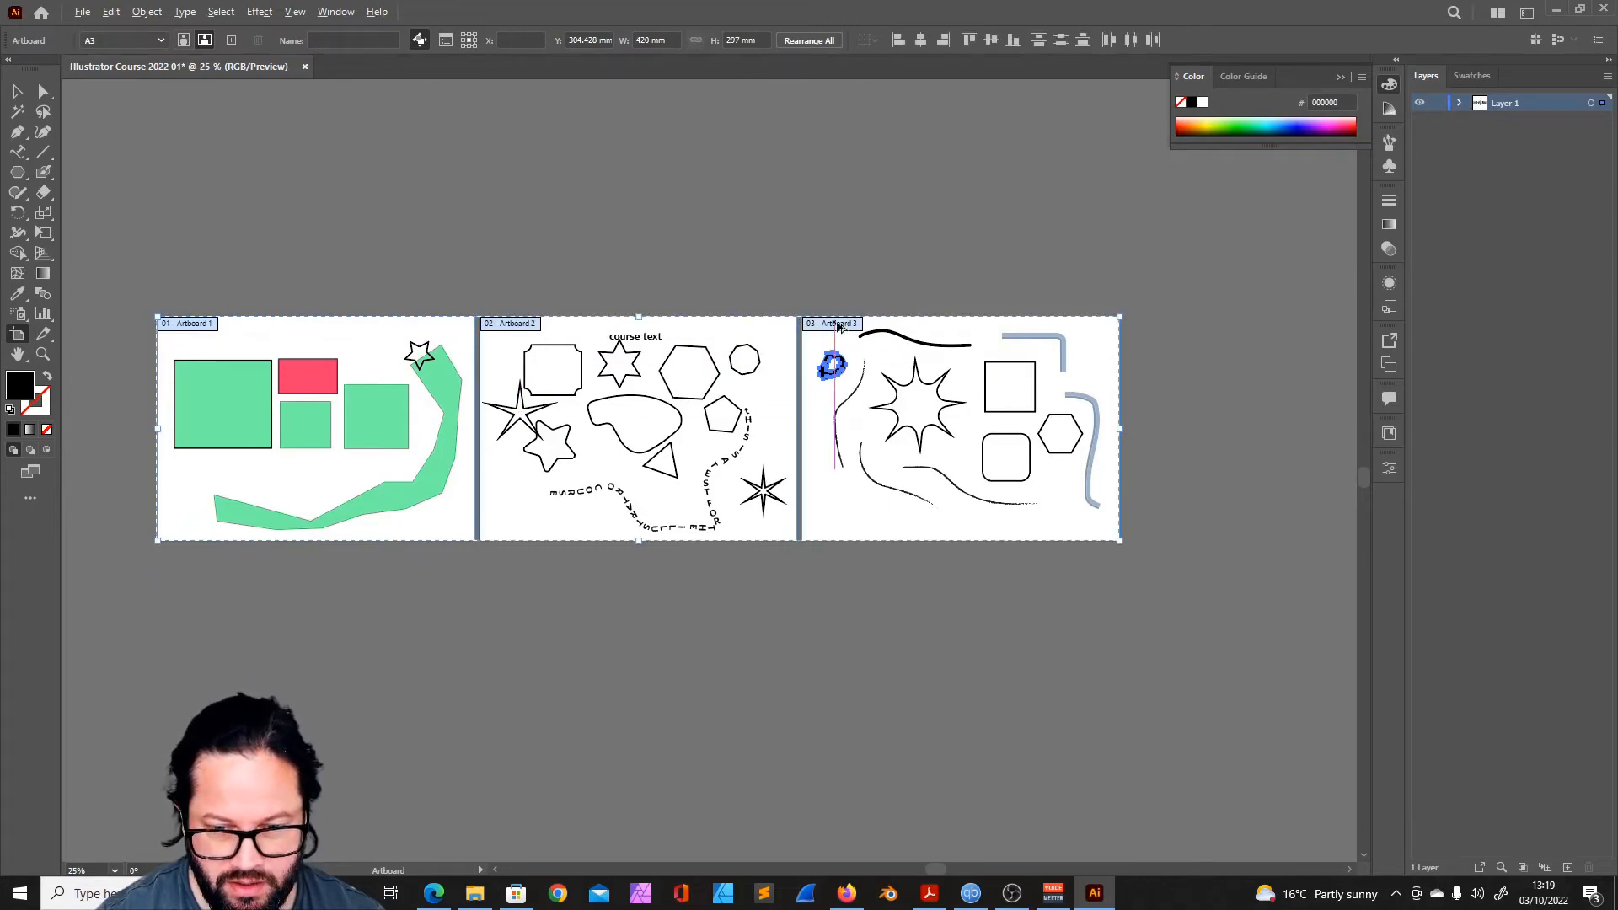
{"action": "left_click_drag", "start_coordinate": [837, 327], "coordinate": [847, 565]}
{"action": "scroll", "coordinate": [415, 305], "scroll_direction": "down", "scroll_amount": 5}
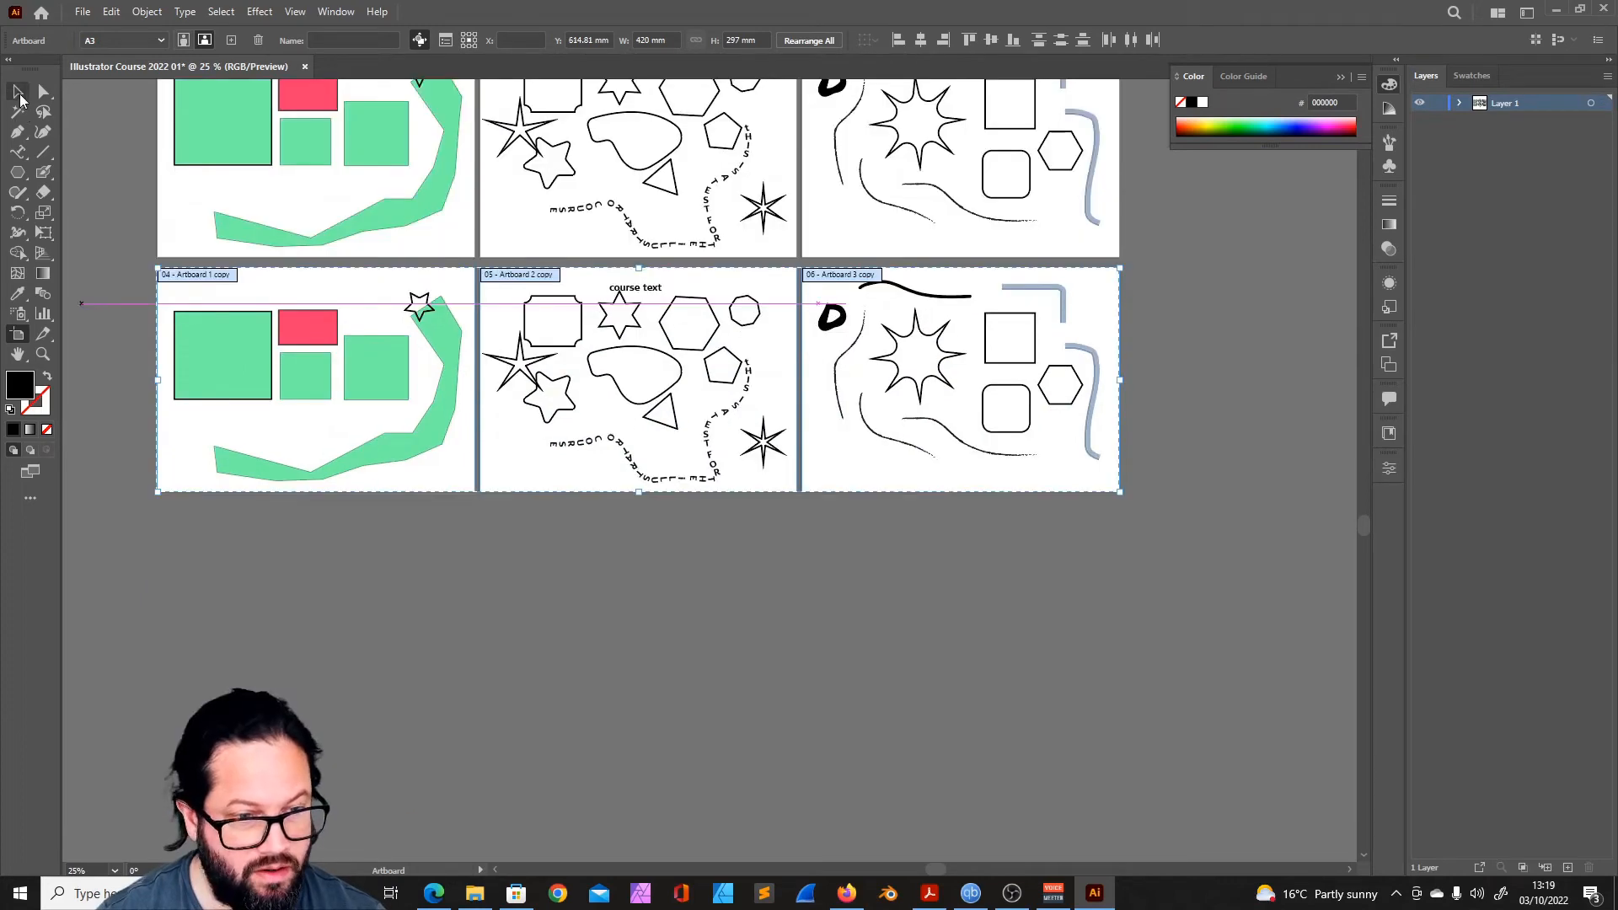
{"action": "key", "text": "v"}
{"action": "left_click_drag", "start_coordinate": [468, 281], "coordinate": [171, 489]}
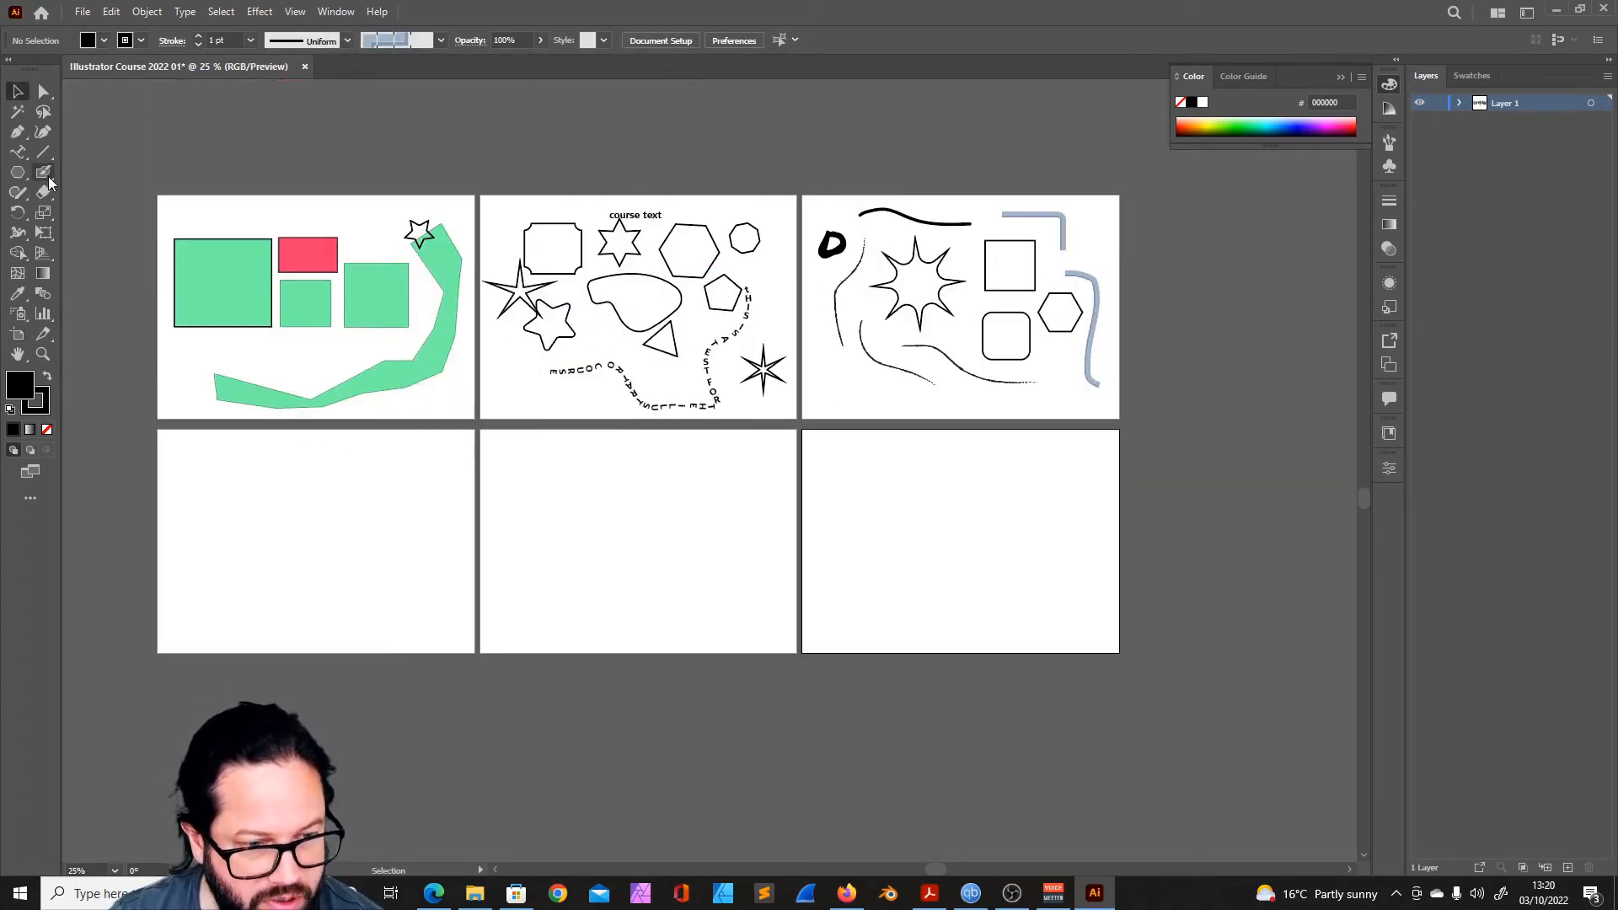
- Draw a circle and a square about 95 mm wide with the Shaper tool on the first empty artboard, and overlap them
{"action": "left_click", "coordinate": [44, 174]}
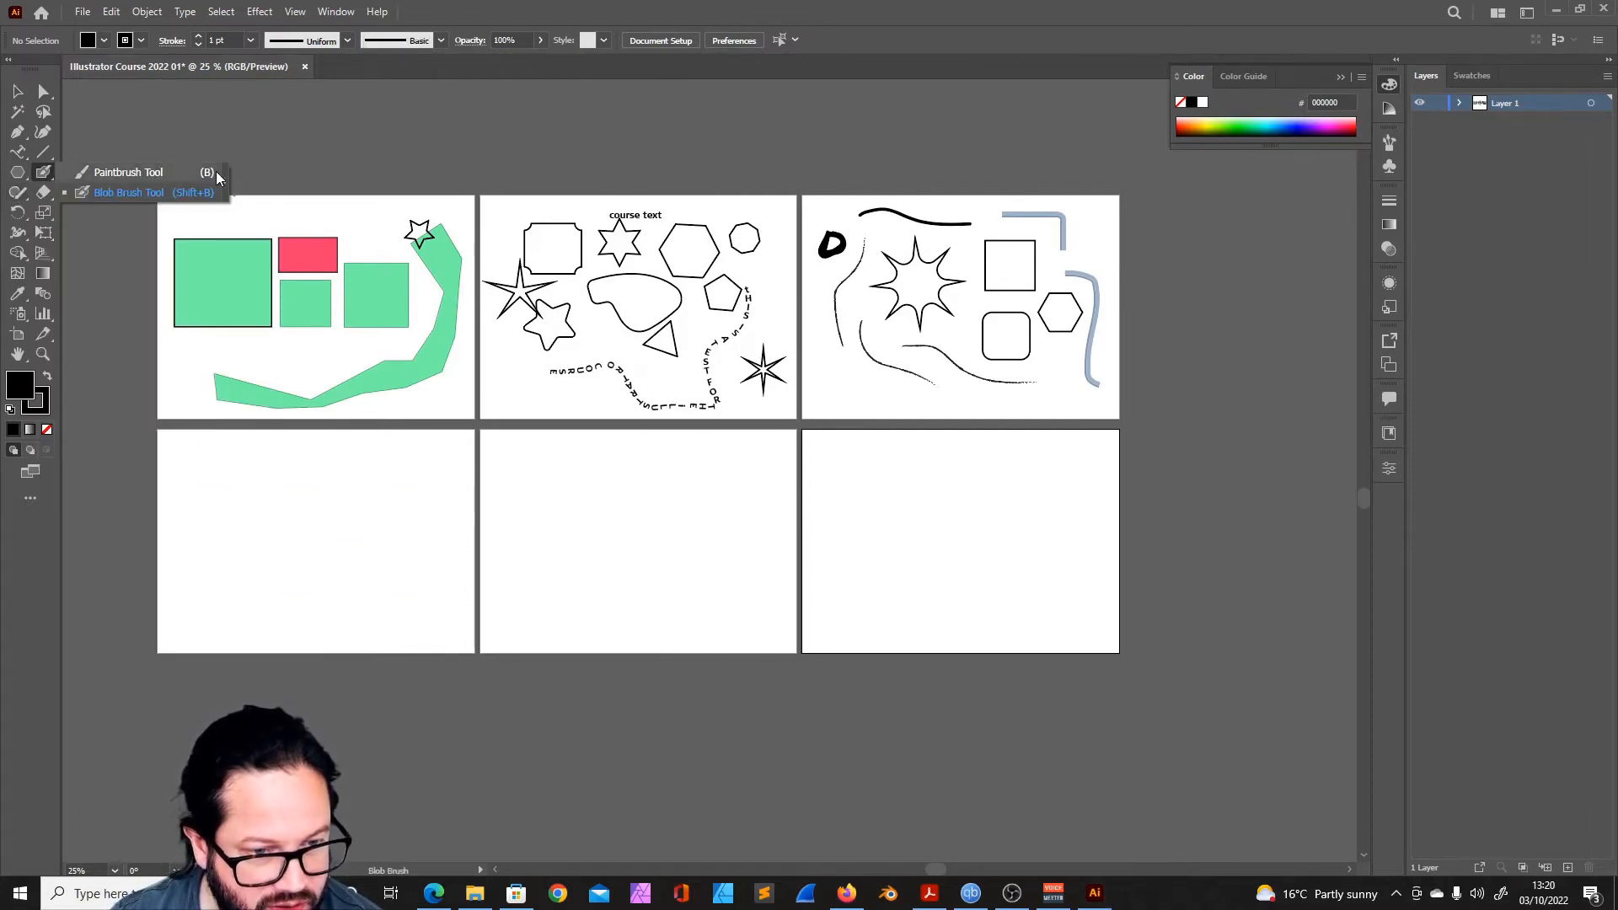
{"action": "left_click", "coordinate": [16, 195]}
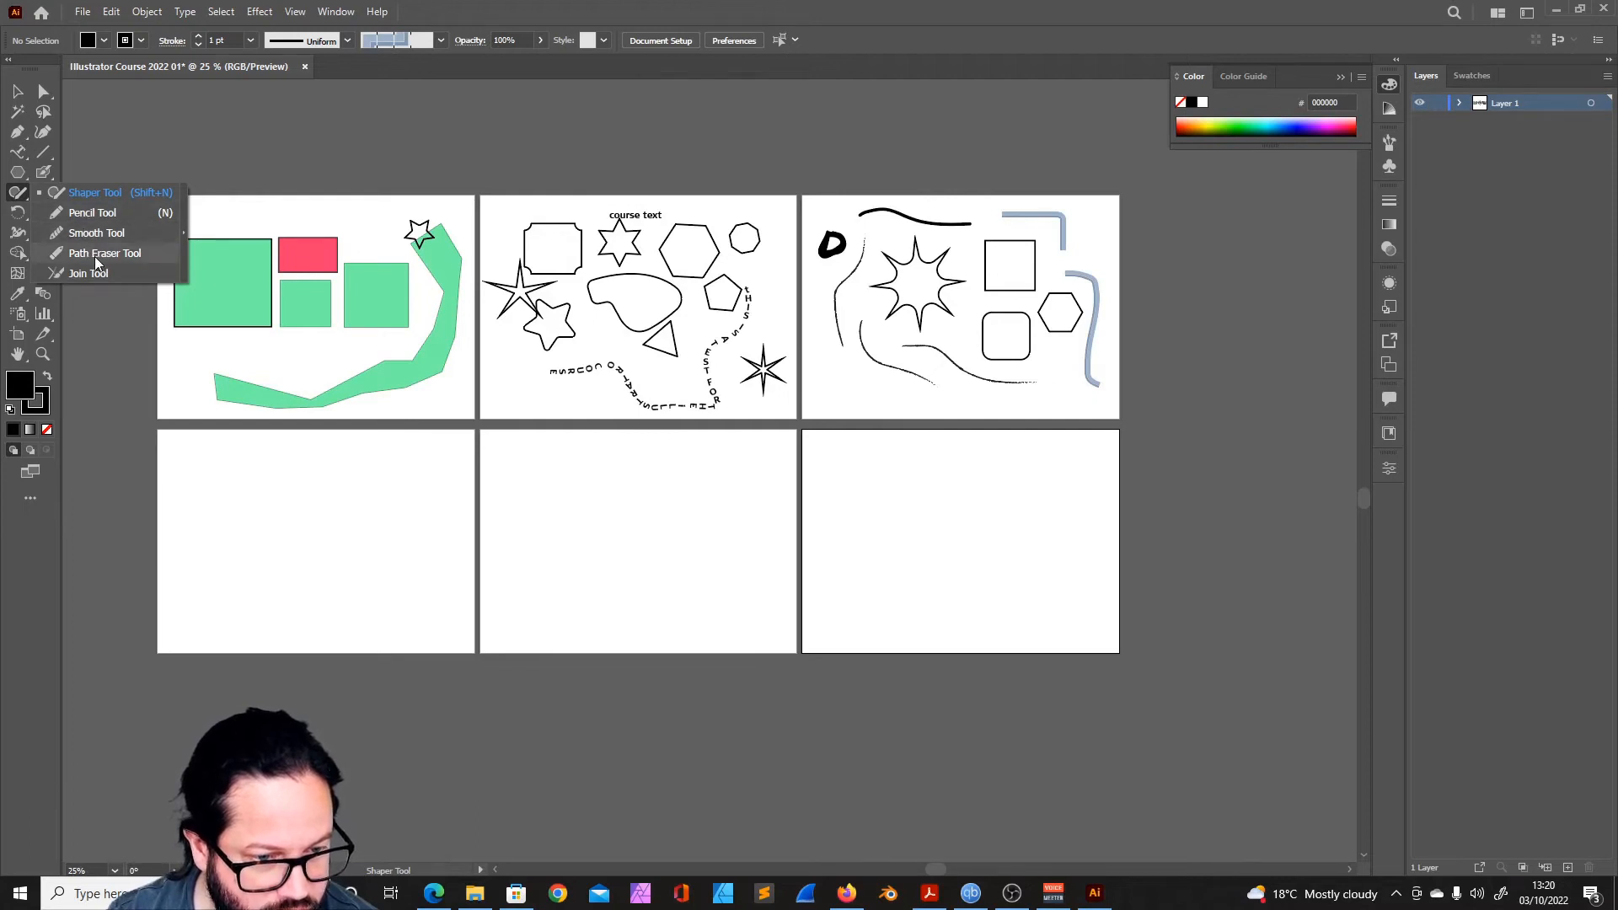
{"action": "left_click", "coordinate": [93, 192]}
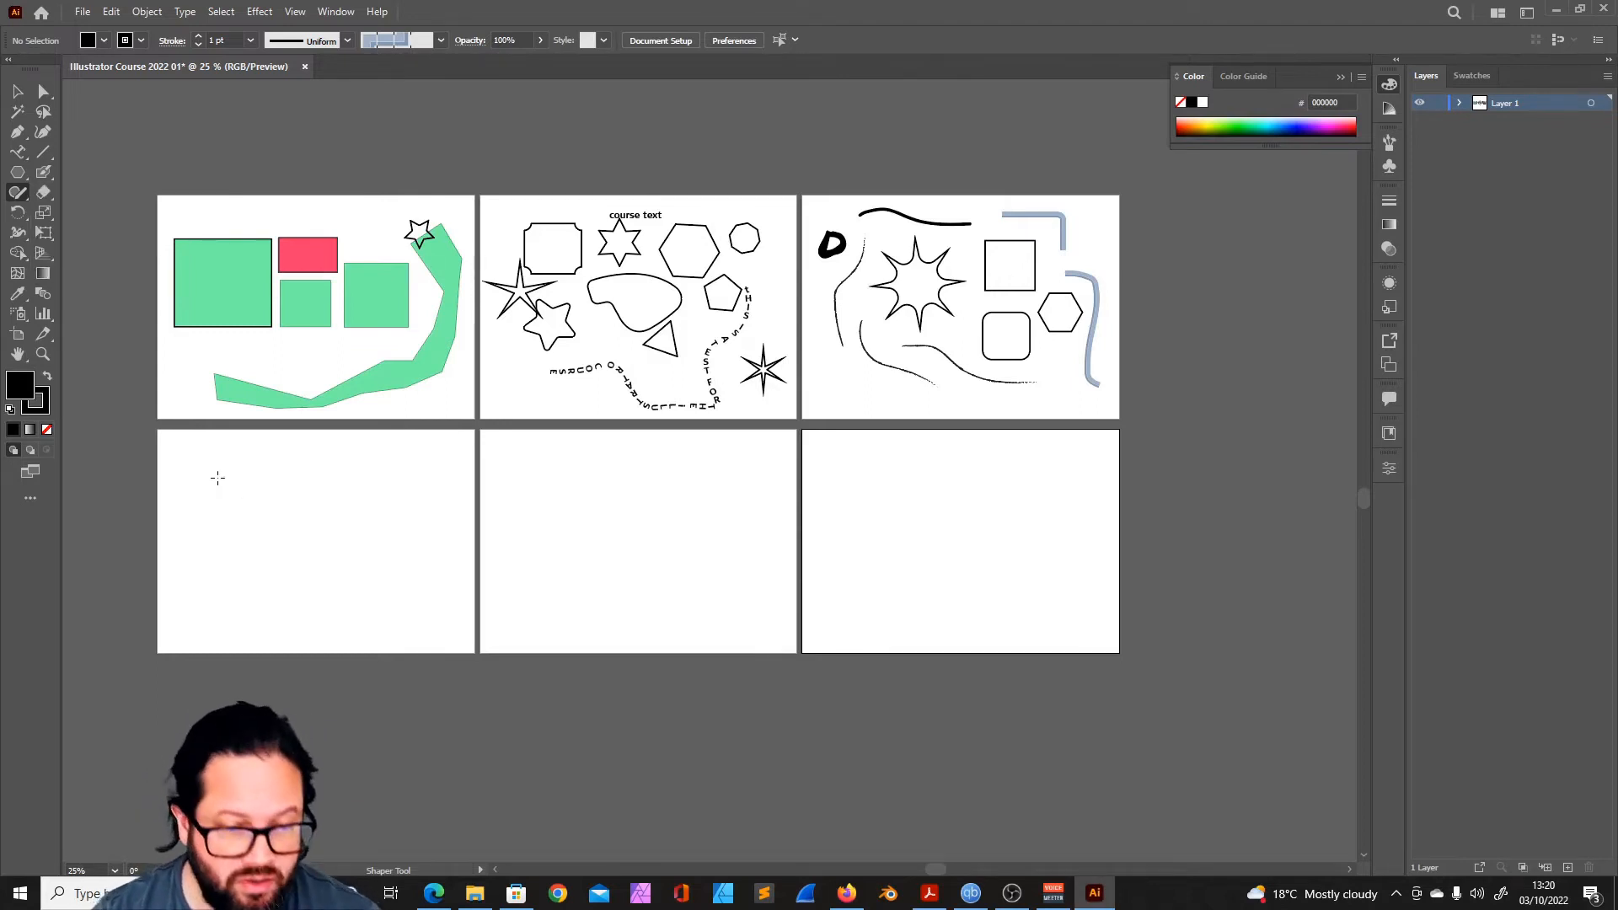
{"action": "mouse_move", "coordinate": [274, 497]}
{"action": "left_mouse_down"}
{"action": "mouse_move", "coordinate": [243, 551]}
{"action": "mouse_move", "coordinate": [306, 570]}
{"action": "mouse_move", "coordinate": [314, 518]}
{"action": "left_mouse_up"}
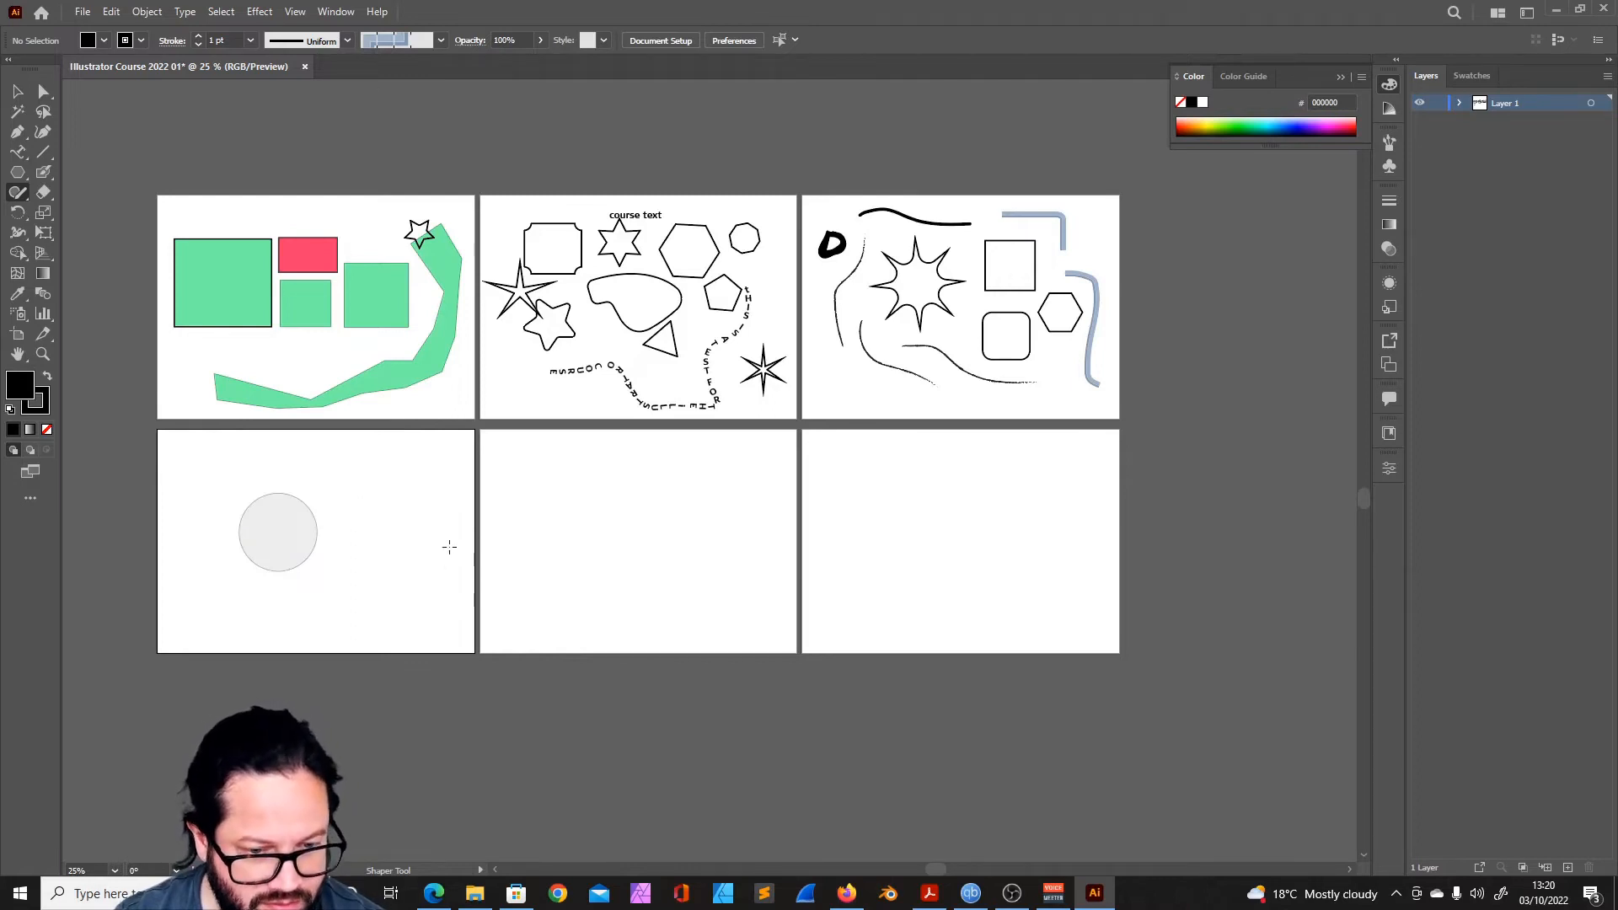
{"action": "mouse_move", "coordinate": [388, 541]}
{"action": "left_mouse_down"}
{"action": "mouse_move", "coordinate": [420, 469]}
{"action": "mouse_move", "coordinate": [355, 476]}
{"action": "left_mouse_up"}
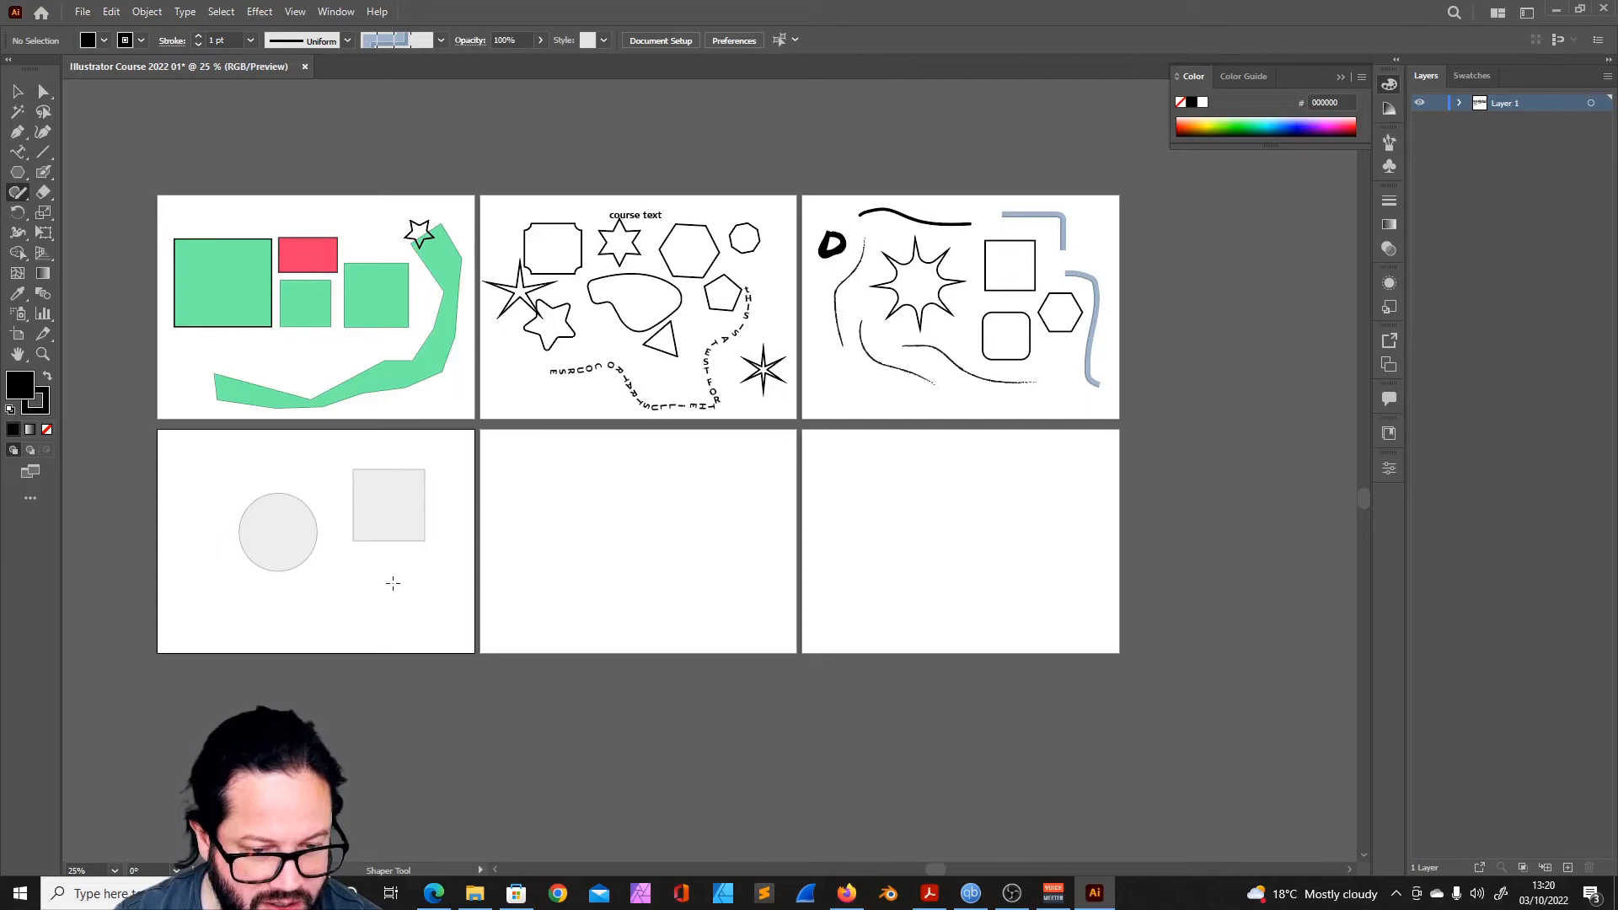
{"action": "left_click", "coordinate": [17, 91]}
{"action": "left_click_drag", "start_coordinate": [389, 514], "coordinate": [328, 514]}
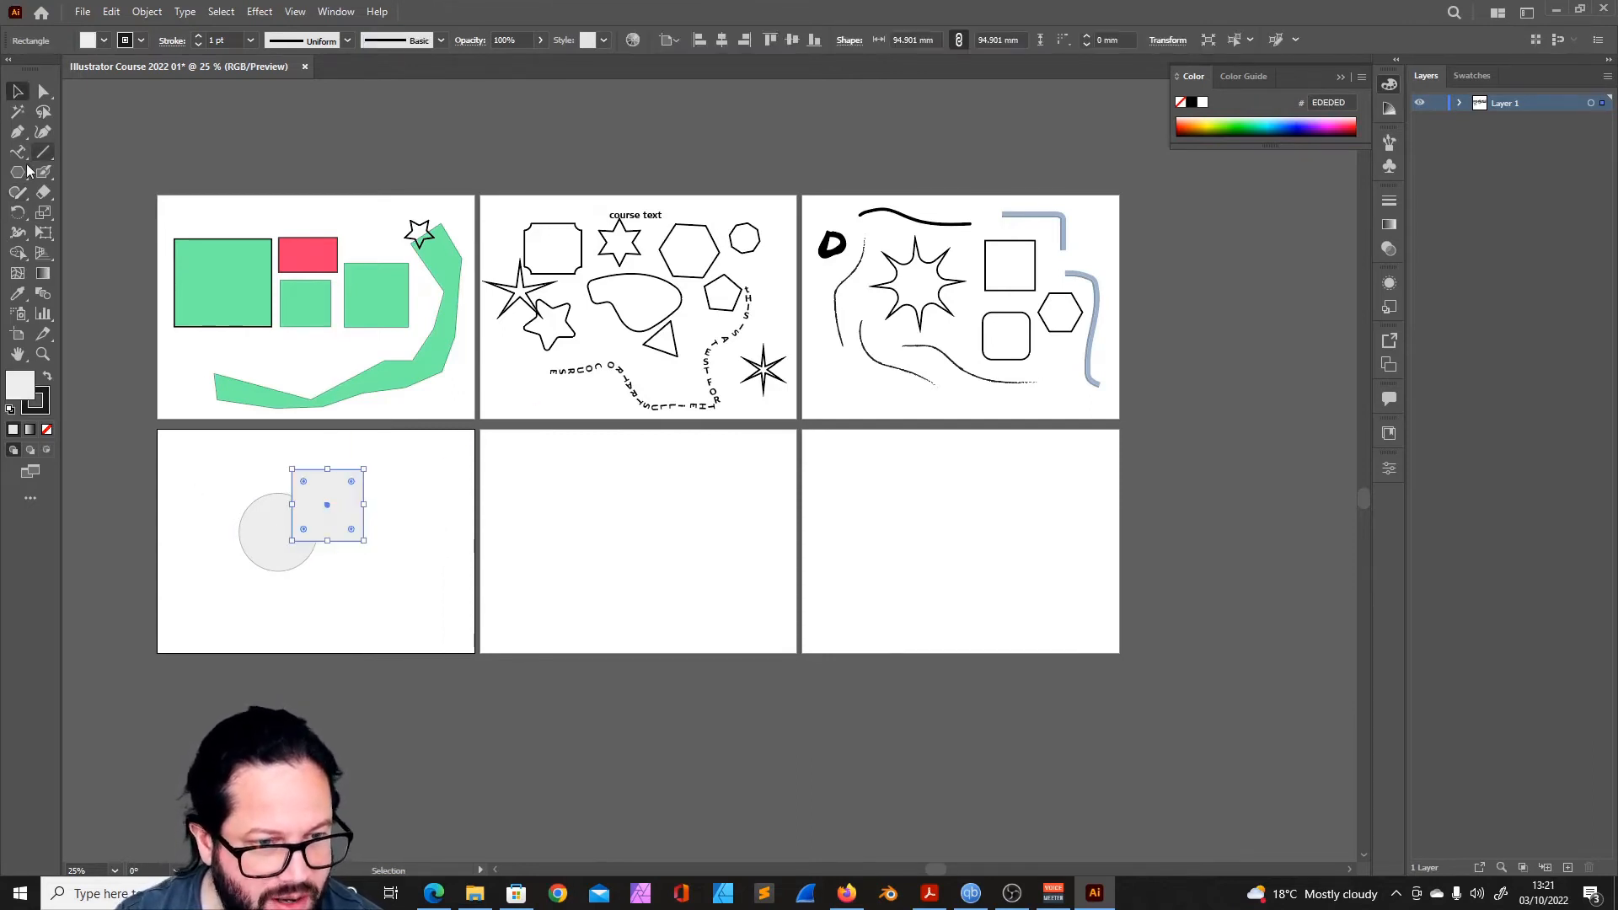
- Scribble away the square with the Shaper tool, redraw it about 103 mm wide over the circle and merge the two
{"action": "left_click", "coordinate": [17, 193]}
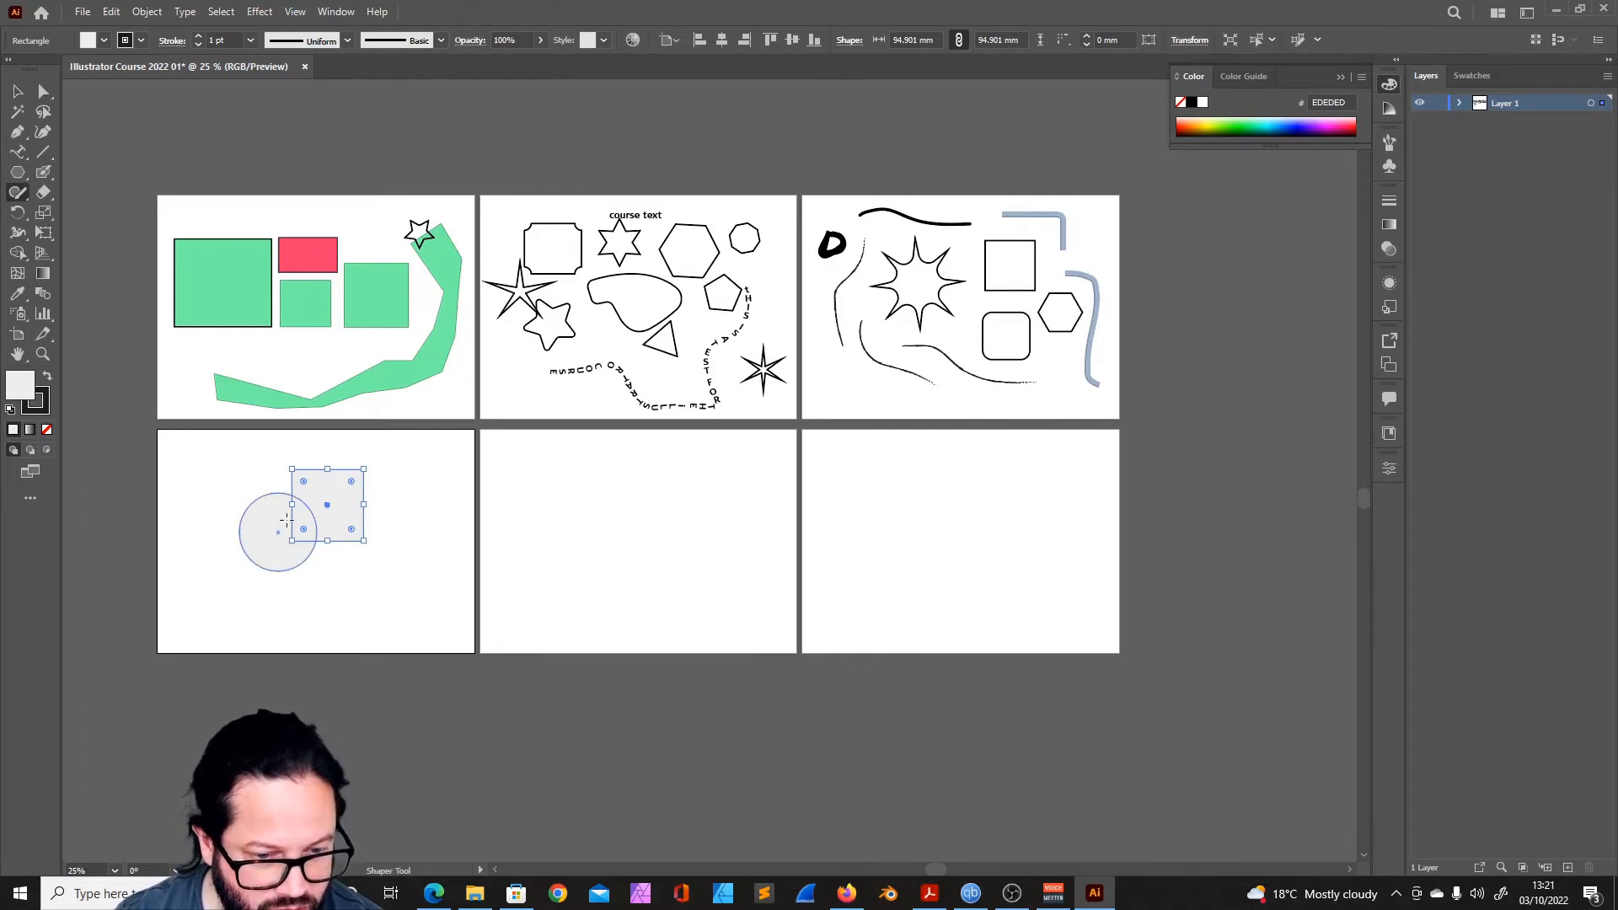
{"action": "mouse_move", "coordinate": [282, 522]}
{"action": "left_mouse_down"}
{"action": "mouse_move", "coordinate": [300, 517]}
{"action": "mouse_move", "coordinate": [295, 531]}
{"action": "left_mouse_up"}
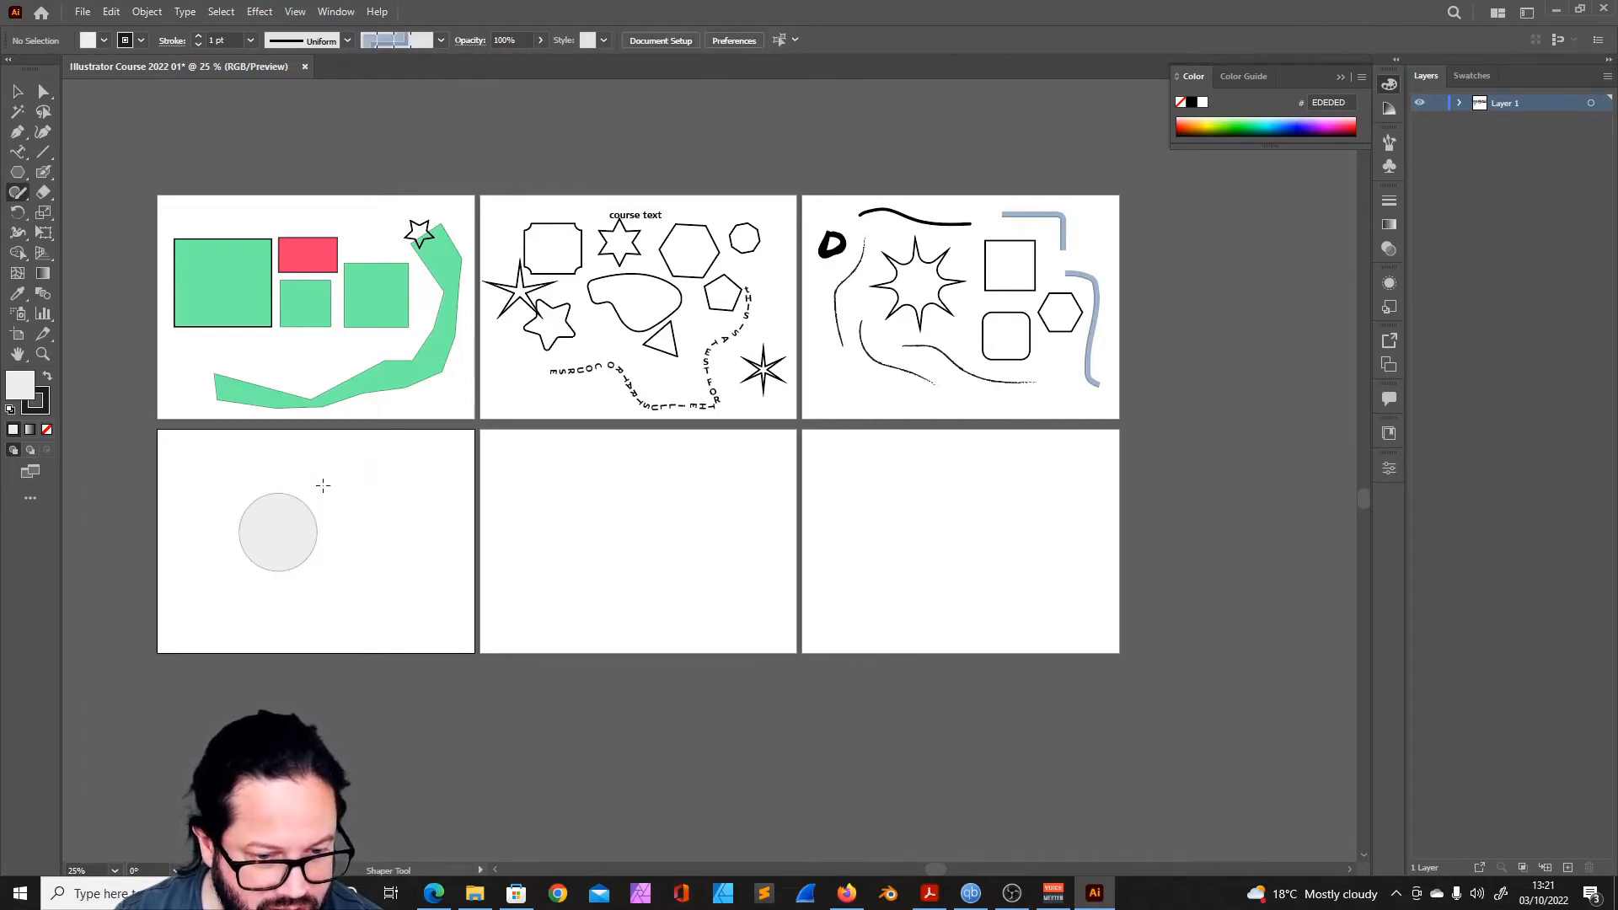
{"action": "mouse_move", "coordinate": [301, 462]}
{"action": "left_mouse_down"}
{"action": "mouse_move", "coordinate": [287, 534]}
{"action": "mouse_move", "coordinate": [330, 537]}
{"action": "mouse_move", "coordinate": [363, 505]}
{"action": "mouse_move", "coordinate": [364, 462]}
{"action": "left_mouse_up"}
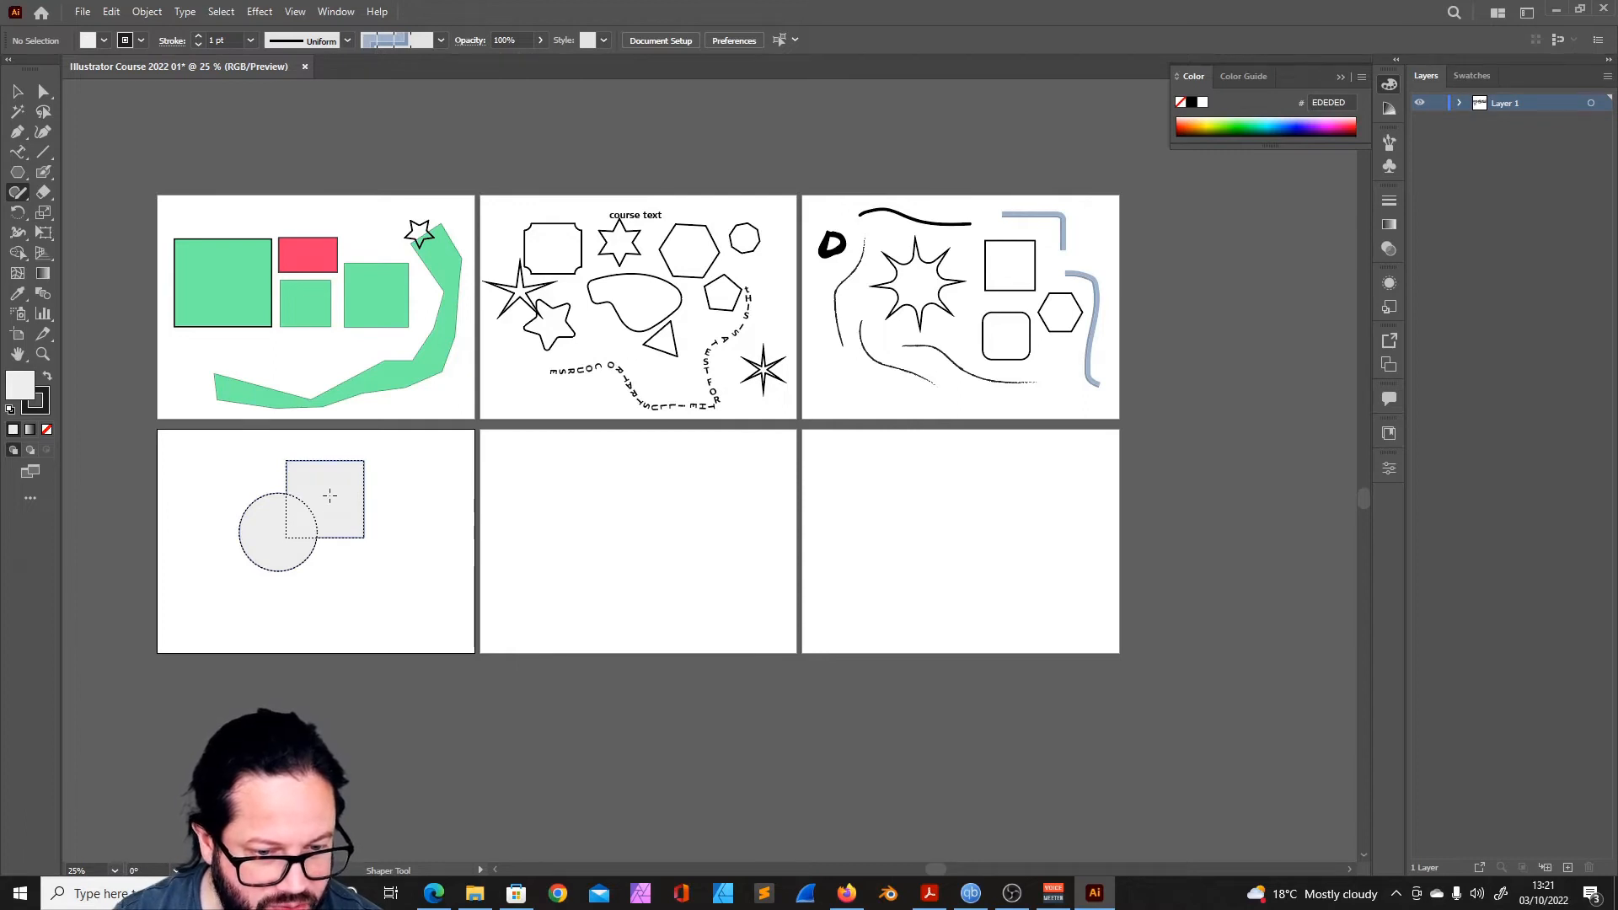
{"action": "left_click_drag", "start_coordinate": [290, 491], "coordinate": [340, 539]}
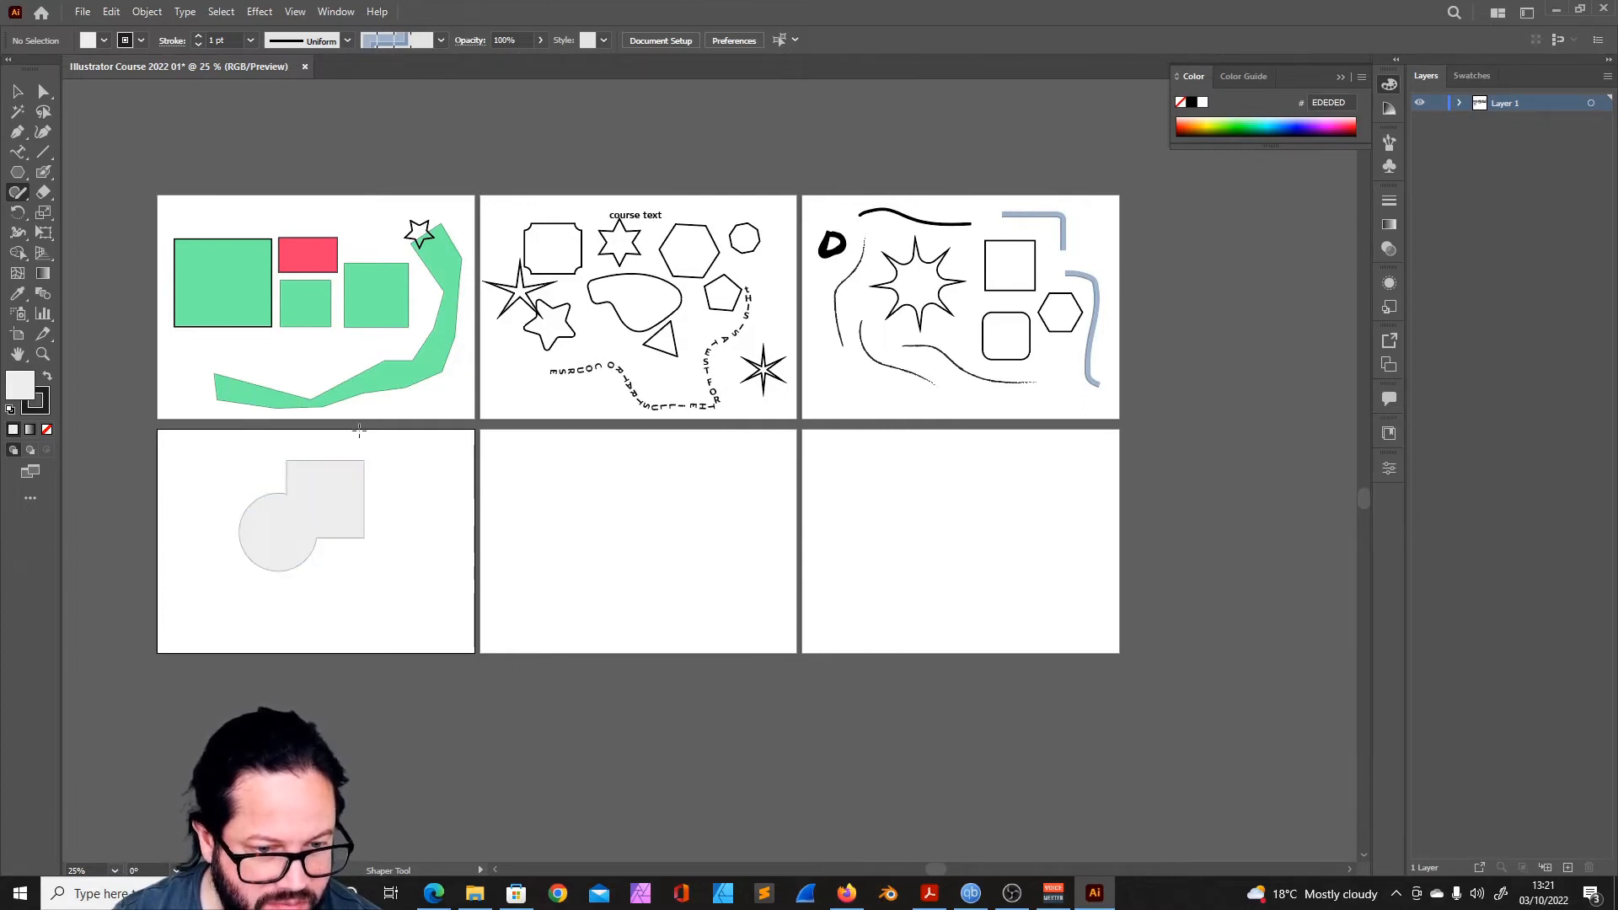
- Reposition the square and circle individually inside the merged shape so the circle overlaps the square's lower-right corner
{"action": "left_click", "coordinate": [17, 91]}
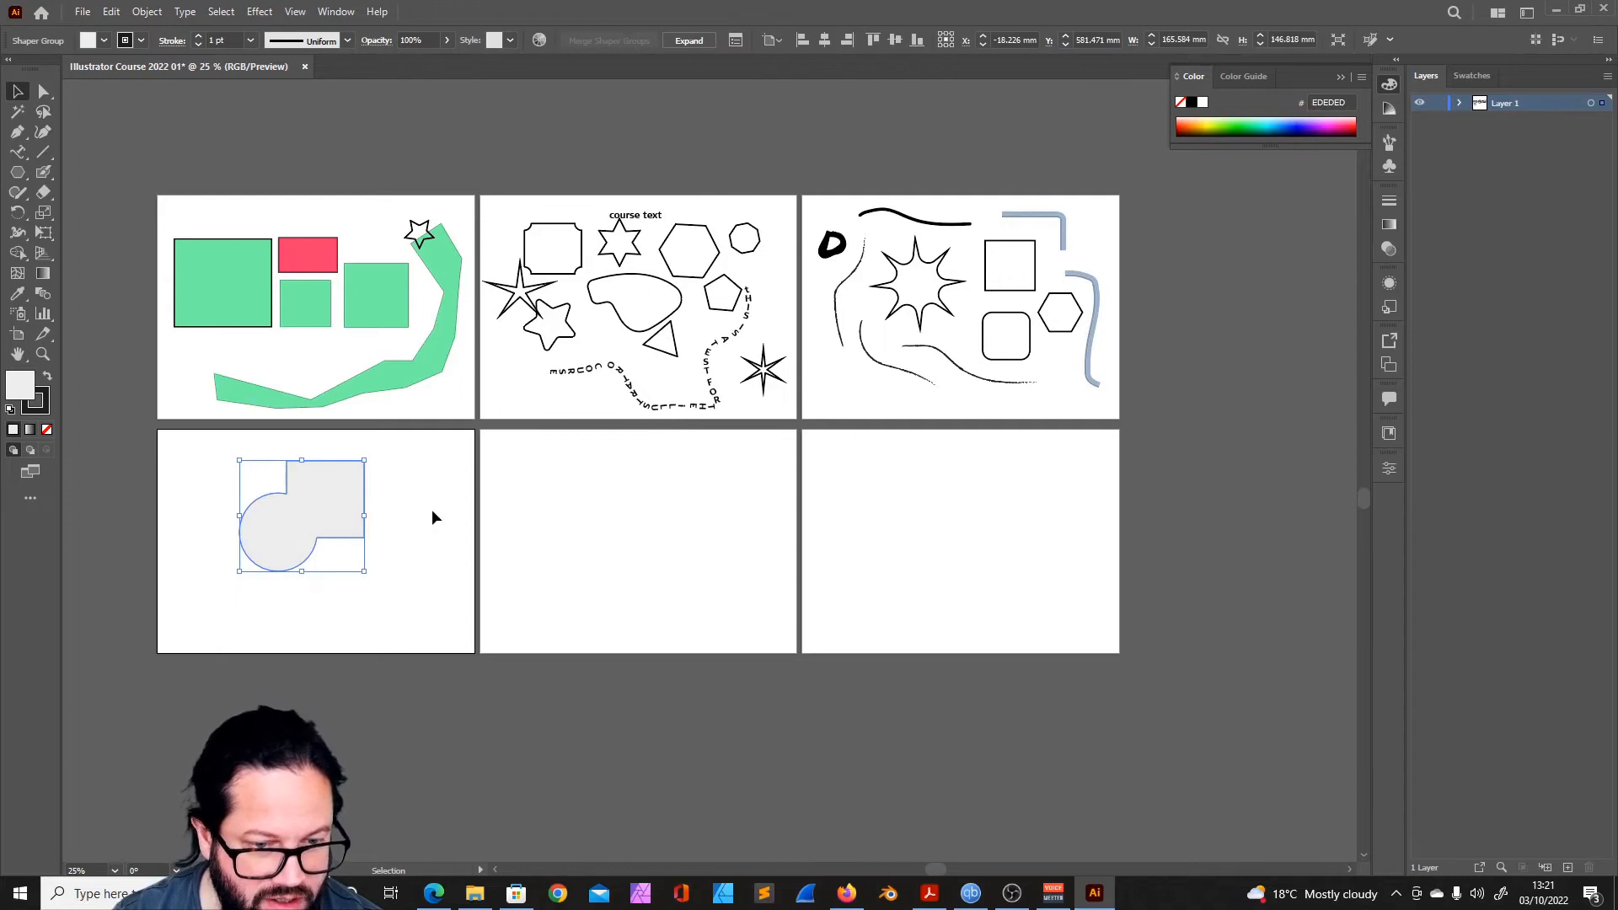
{"action": "left_click", "coordinate": [392, 550]}
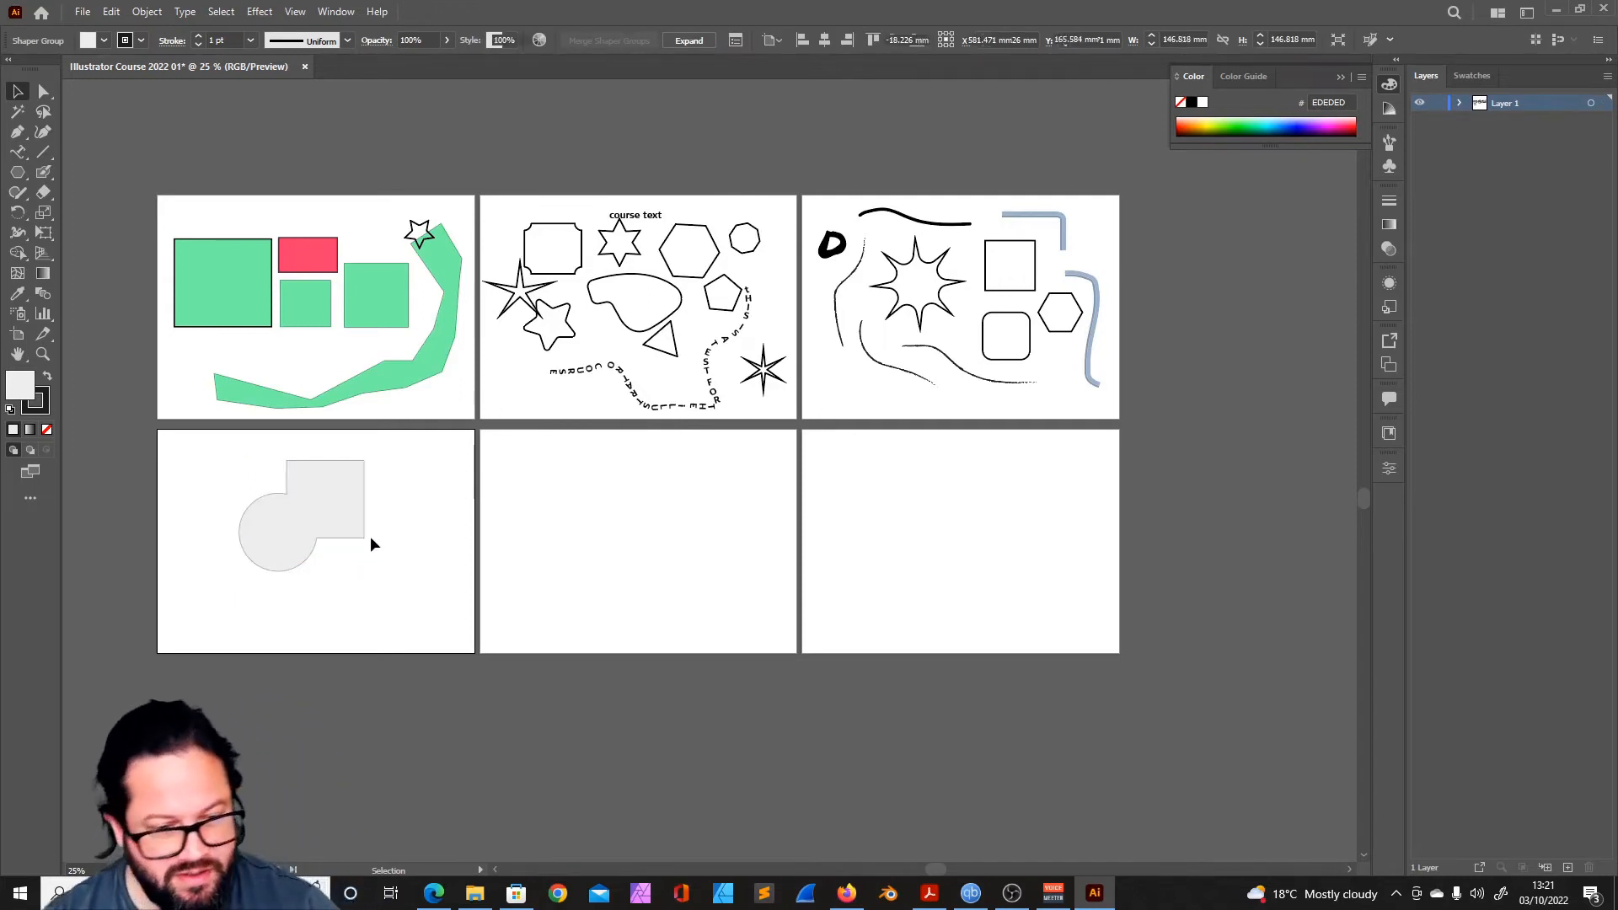
{"action": "left_click", "coordinate": [347, 510]}
{"action": "key", "text": "a"}
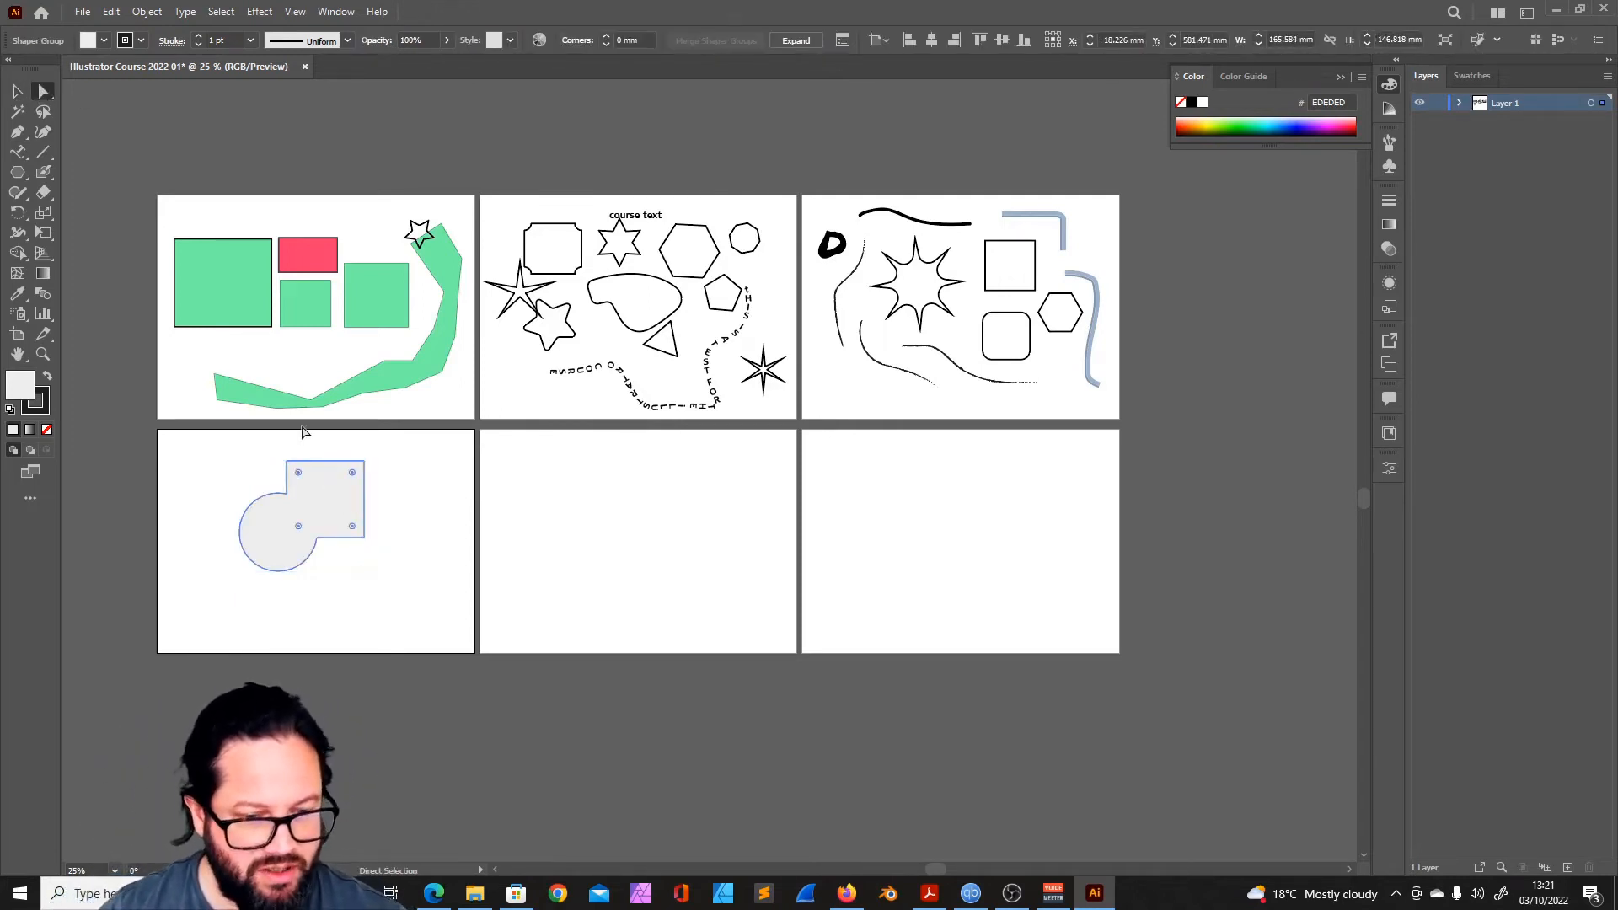
{"action": "left_click", "coordinate": [416, 501]}
{"action": "left_click", "coordinate": [337, 495]}
{"action": "mouse_move", "coordinate": [336, 489]}
{"action": "left_mouse_down"}
{"action": "mouse_move", "coordinate": [228, 505]}
{"action": "mouse_move", "coordinate": [231, 470]}
{"action": "mouse_move", "coordinate": [336, 486]}
{"action": "mouse_move", "coordinate": [337, 467]}
{"action": "mouse_move", "coordinate": [341, 481]}
{"action": "left_mouse_up"}
{"action": "left_click", "coordinate": [271, 531]}
{"action": "left_click", "coordinate": [147, 11]}
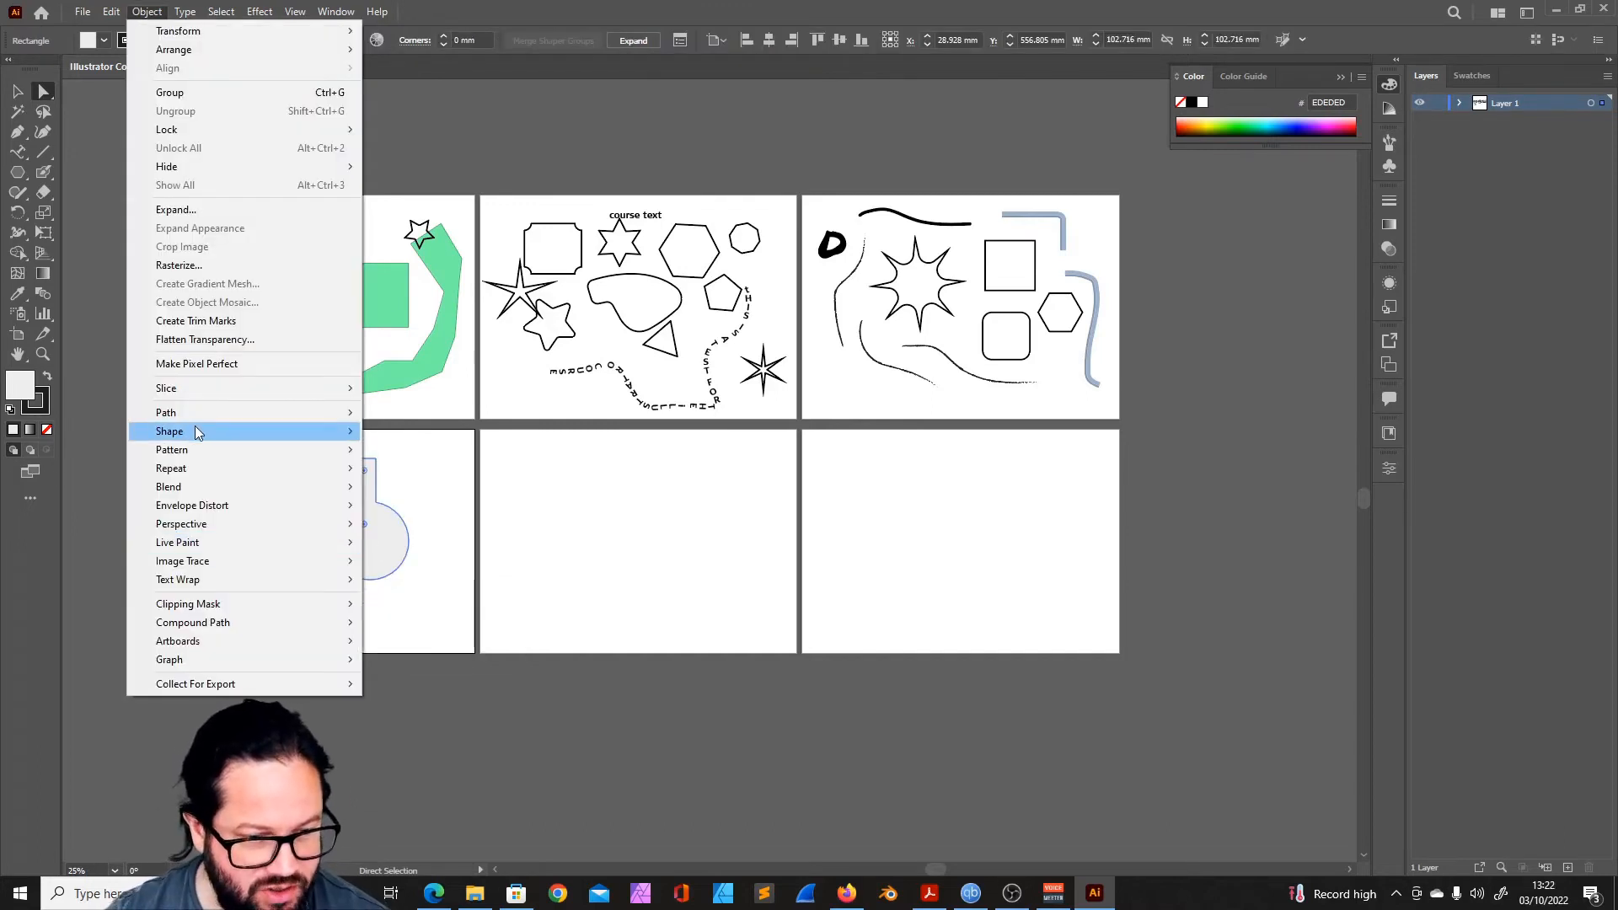
{"action": "left_click", "coordinate": [636, 552]}
{"action": "left_click", "coordinate": [357, 490]}
{"action": "left_click", "coordinate": [426, 492]}
{"action": "left_click", "coordinate": [352, 492]}
{"action": "left_click", "coordinate": [383, 553]}
{"action": "left_click", "coordinate": [346, 487]}
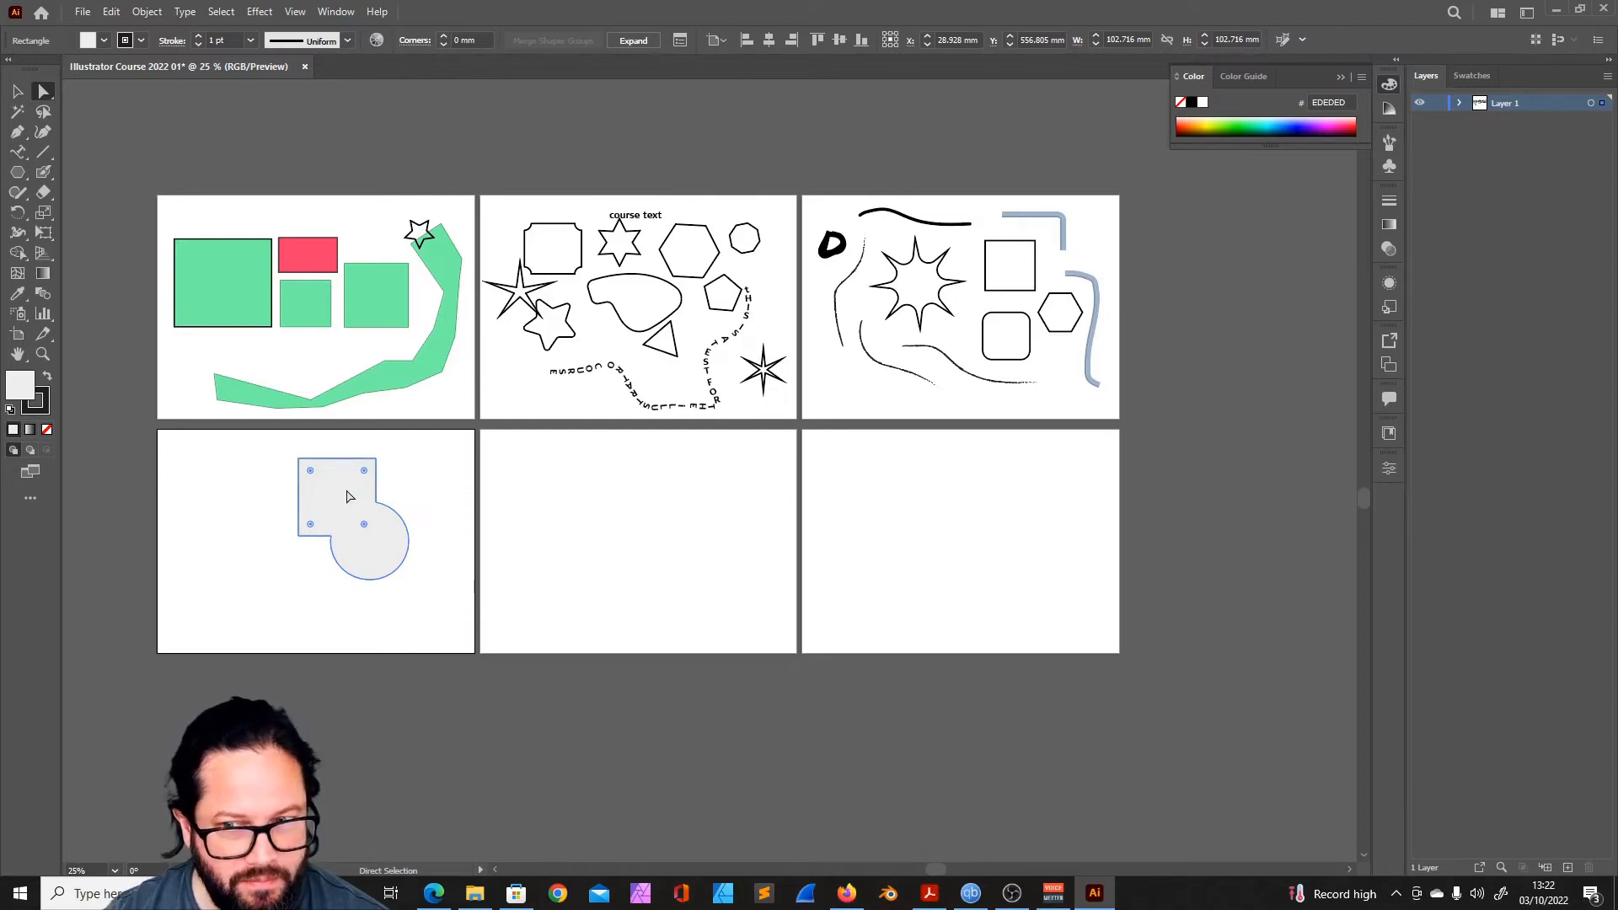
- Apply Expand Shape to the square in the merged shape and round its corners to a radius of about 10.7 mm
{"action": "left_click", "coordinate": [146, 12]}
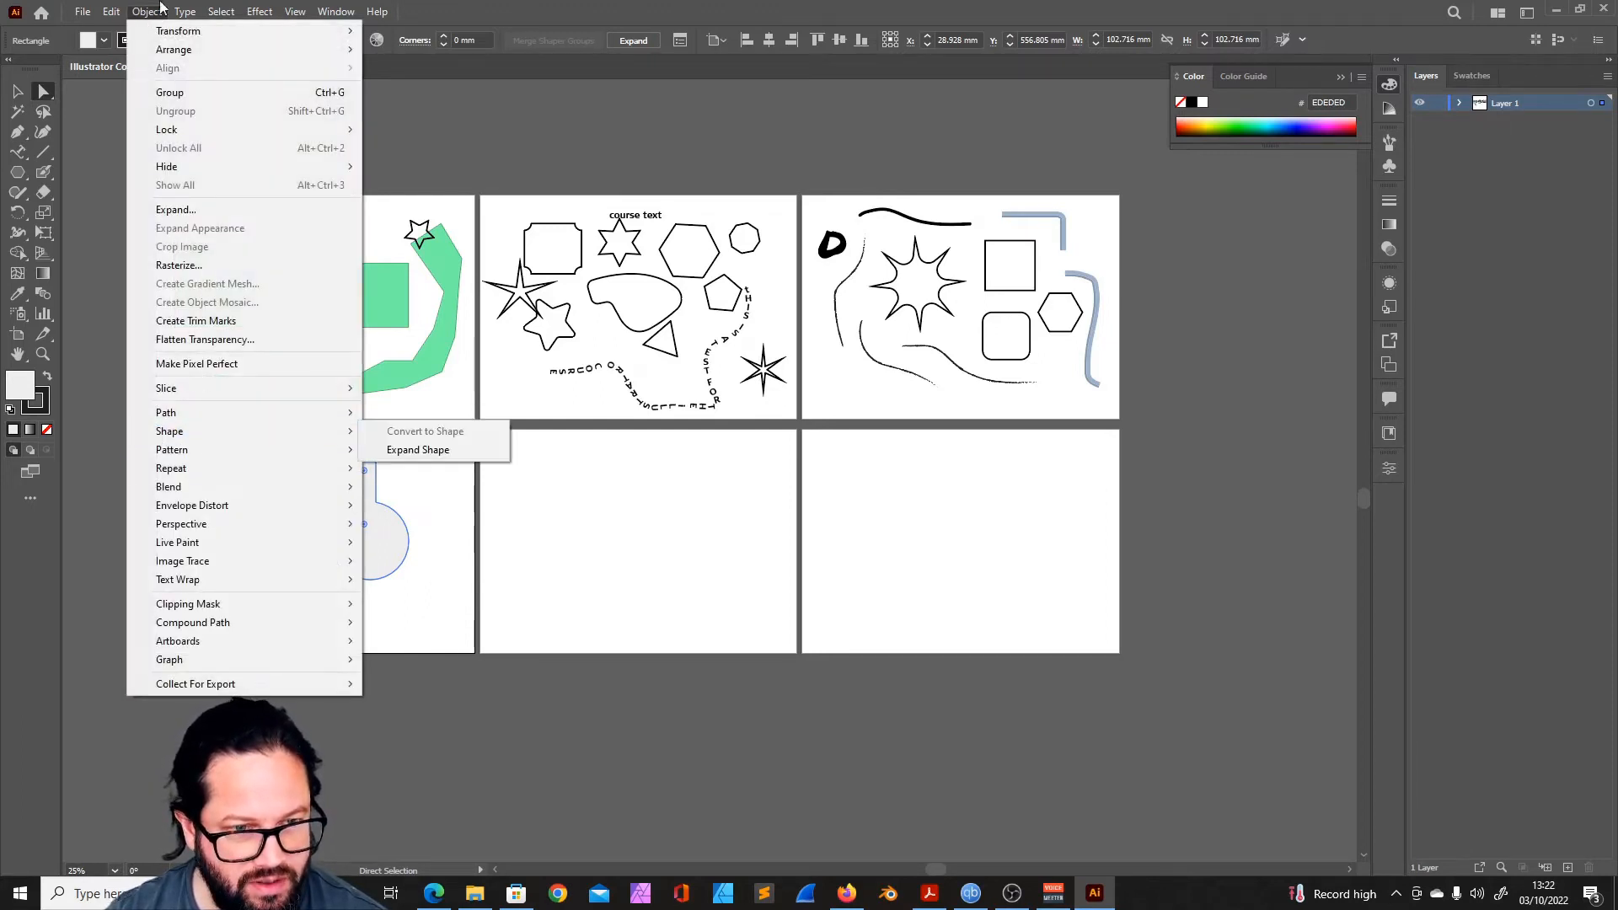
{"action": "mouse_move", "coordinate": [229, 432]}
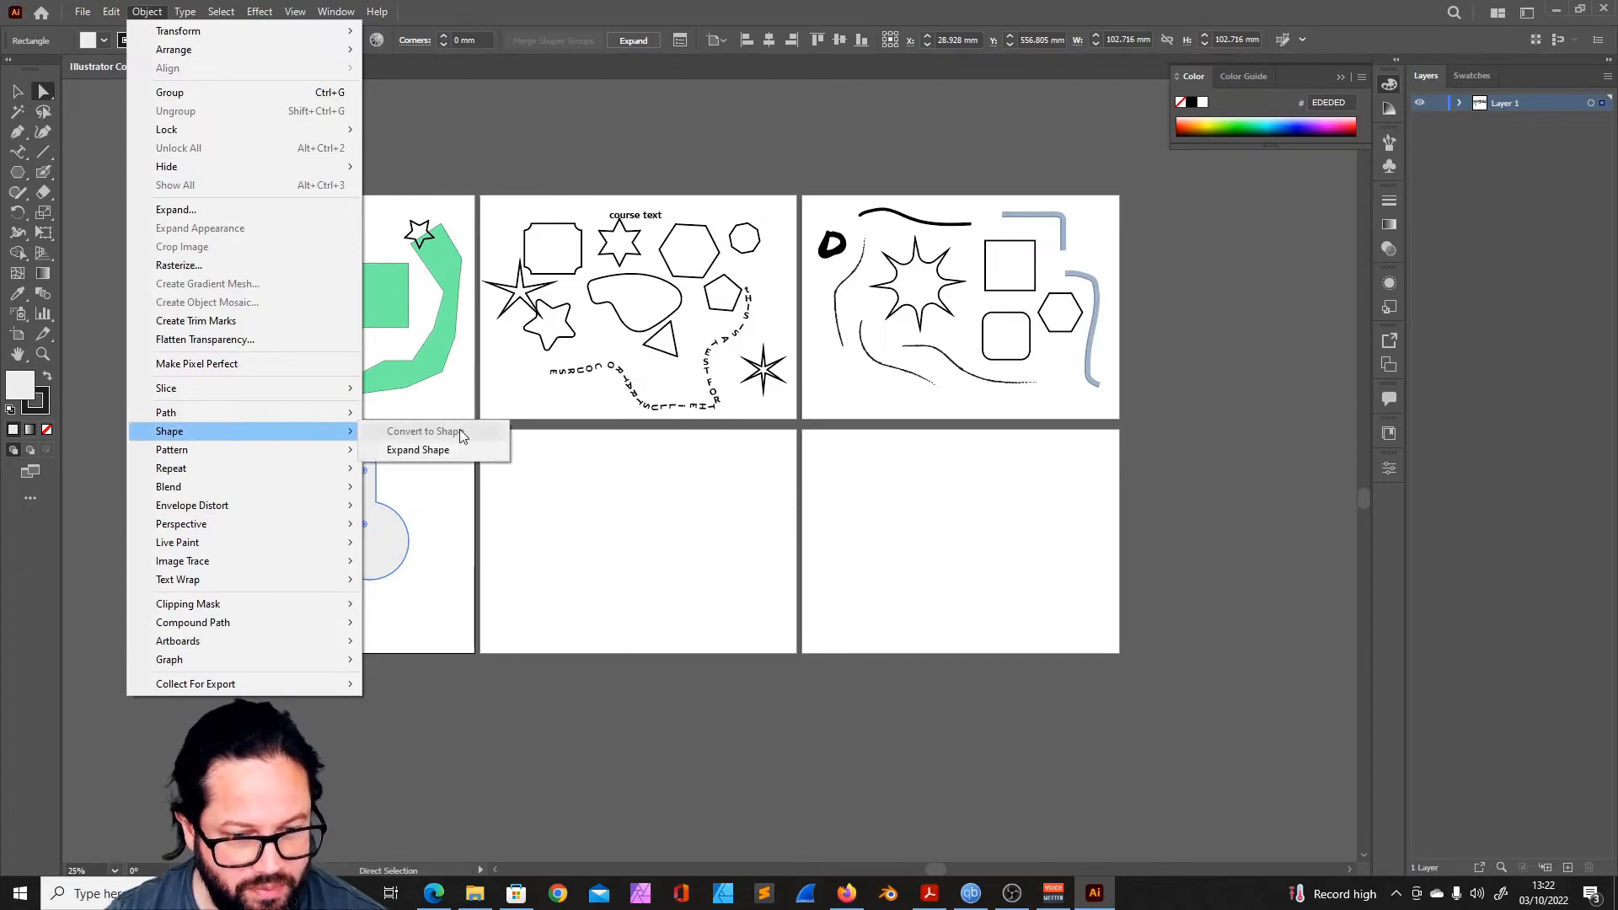
{"action": "left_click", "coordinate": [433, 452]}
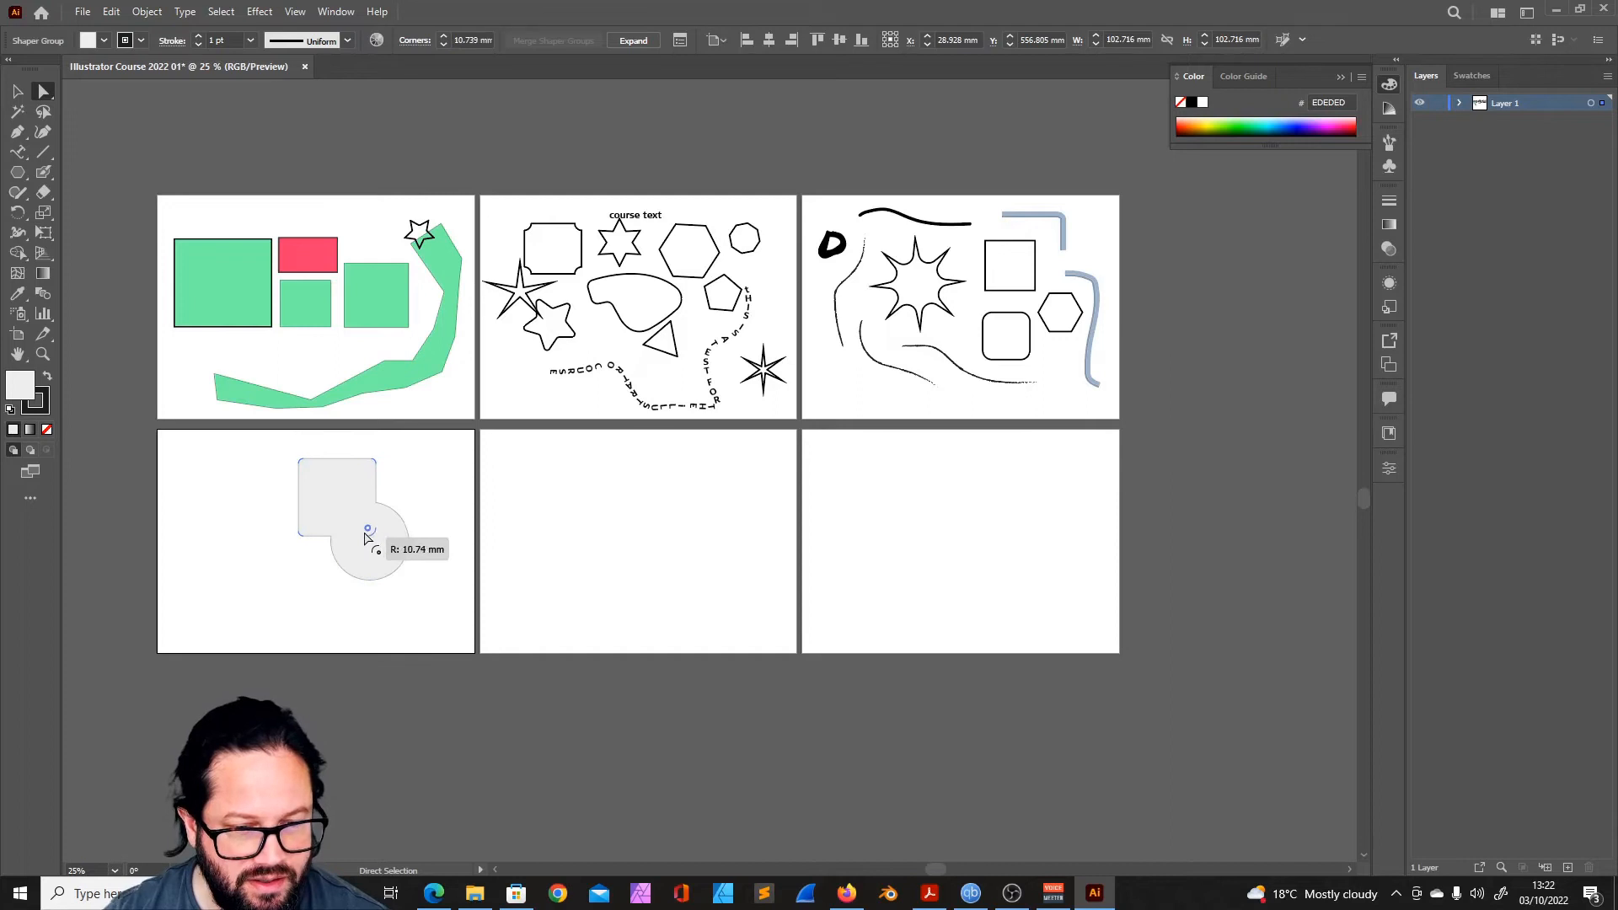
{"action": "left_click", "coordinate": [197, 426]}
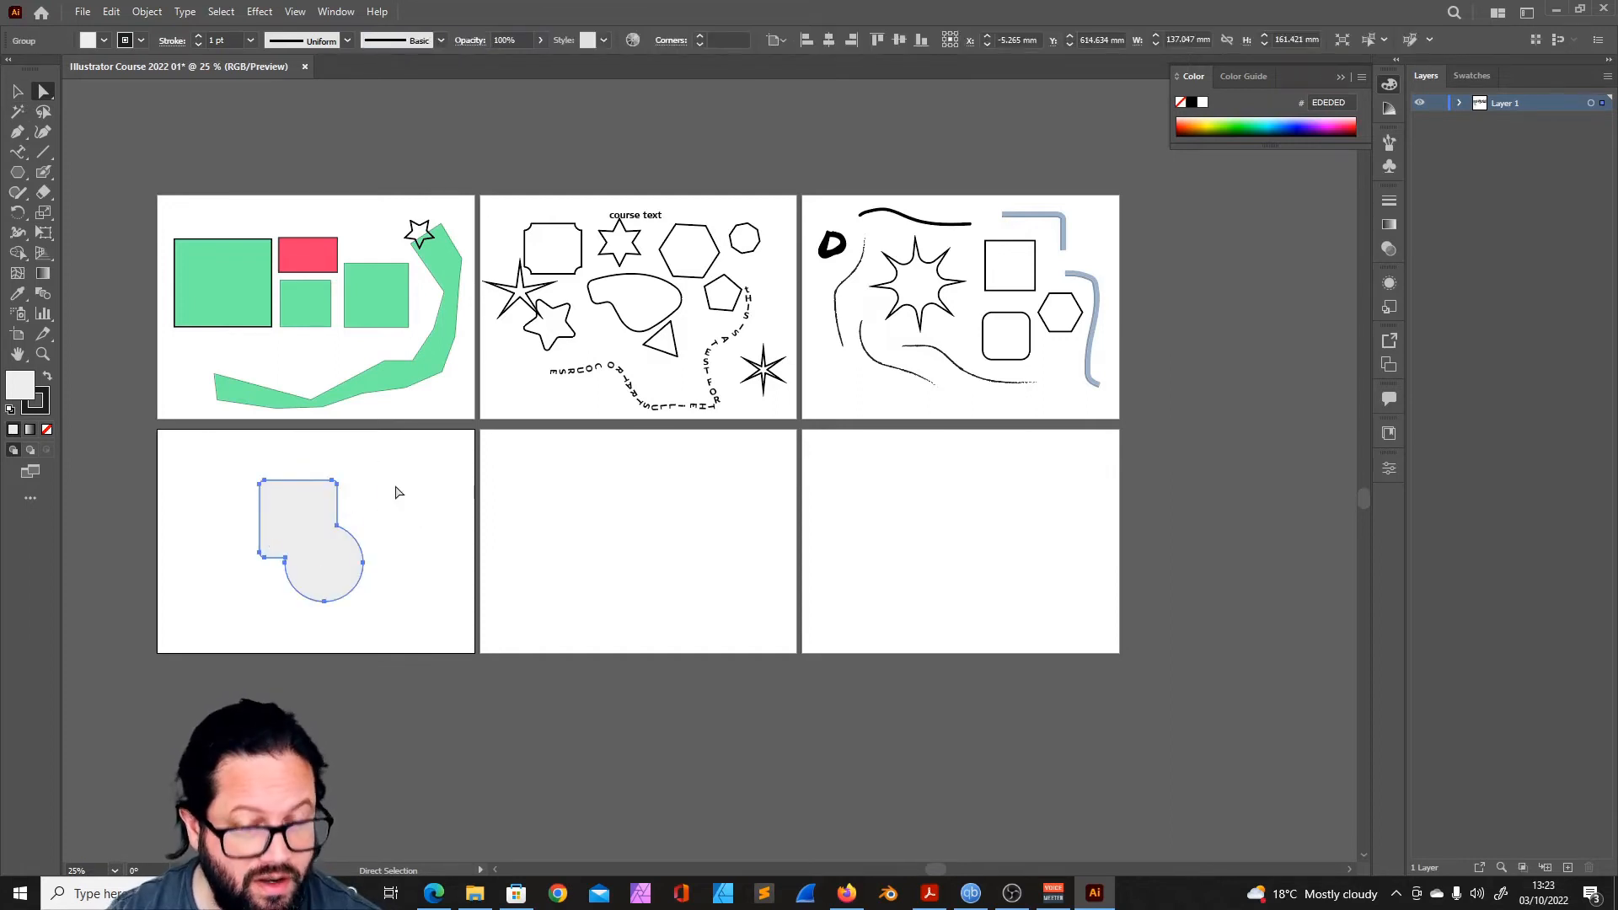
{"action": "left_click", "coordinate": [396, 488]}
{"action": "key", "text": "ctrl+z"}
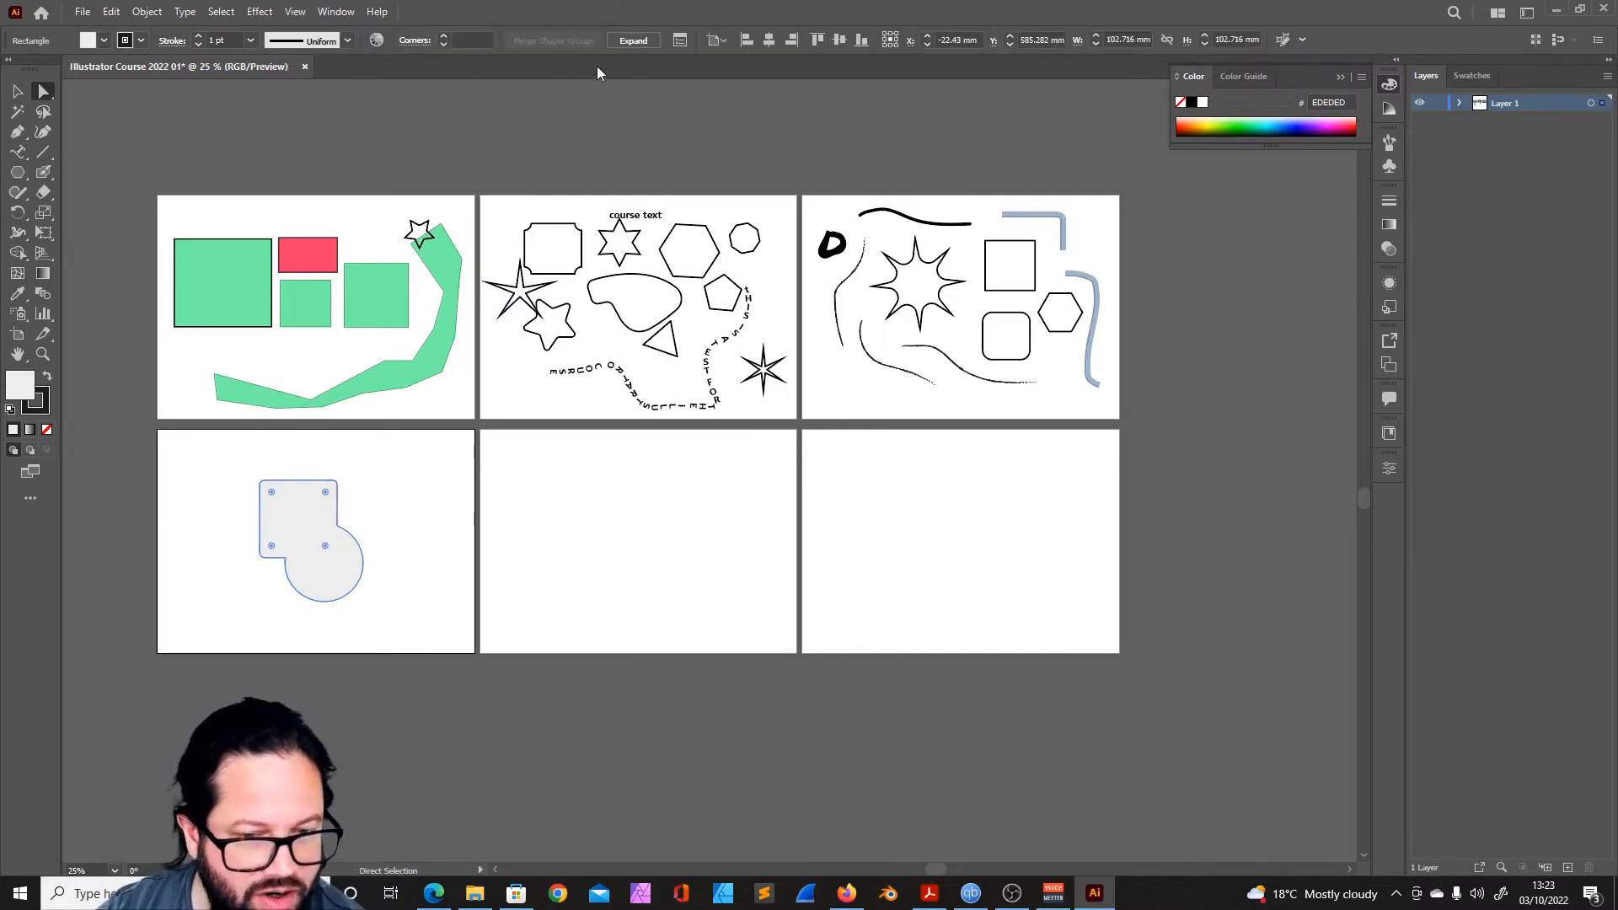
{"action": "left_click", "coordinate": [1527, 13]}
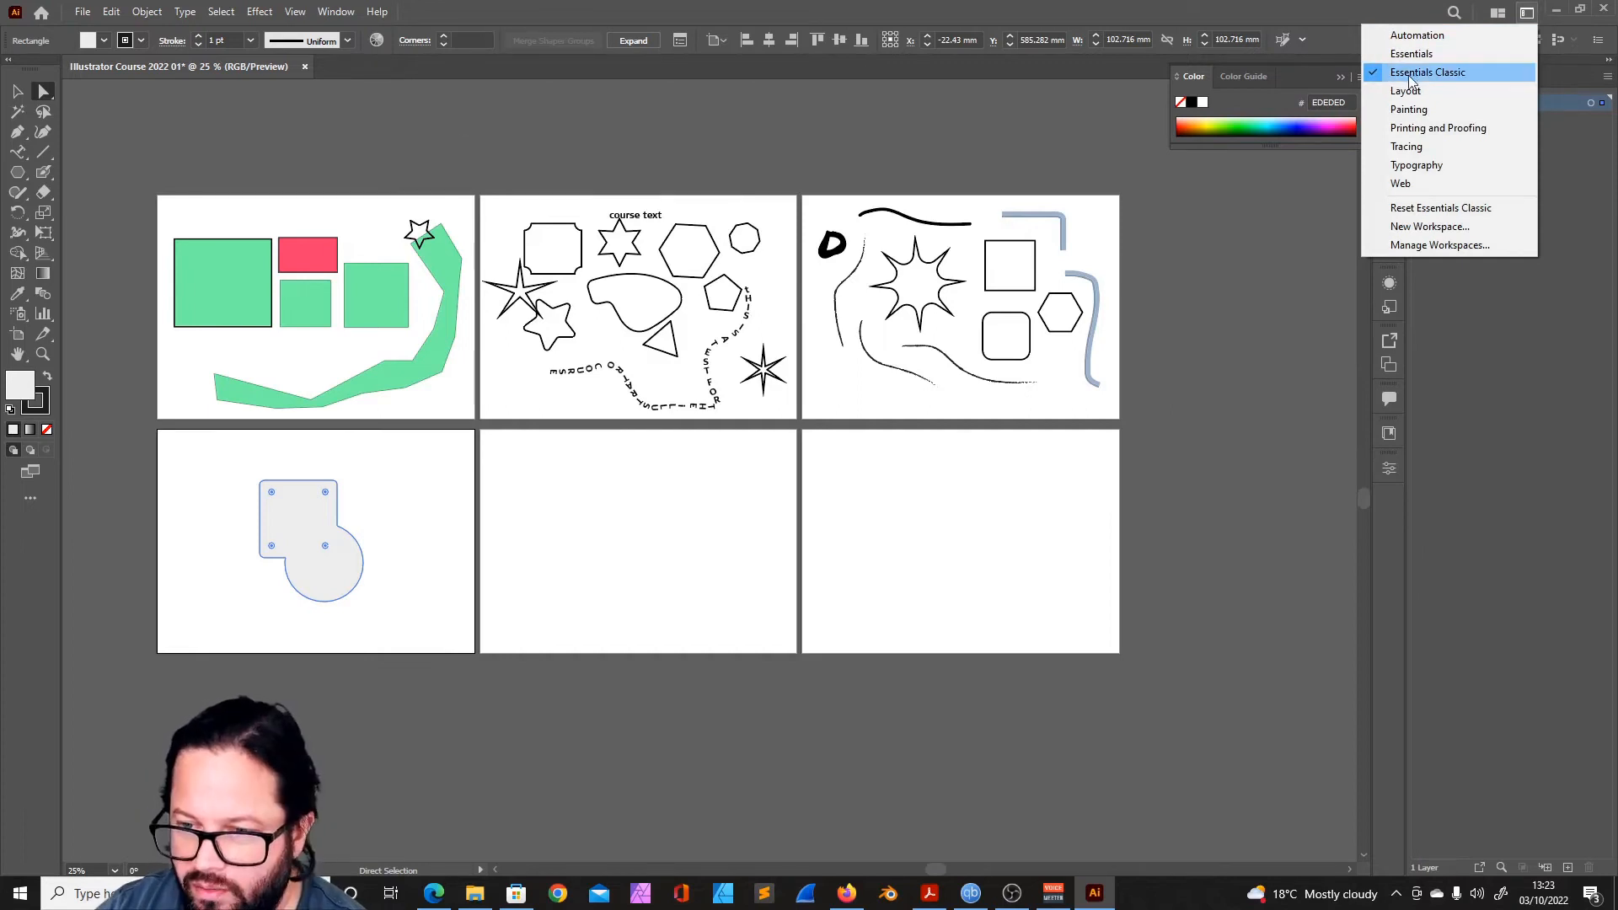
{"action": "left_click", "coordinate": [402, 498]}
- Expand the merged square-and-circle group and shift its artwork slightly on the artboard
{"action": "left_click_drag", "start_coordinate": [305, 501], "coordinate": [299, 504]}
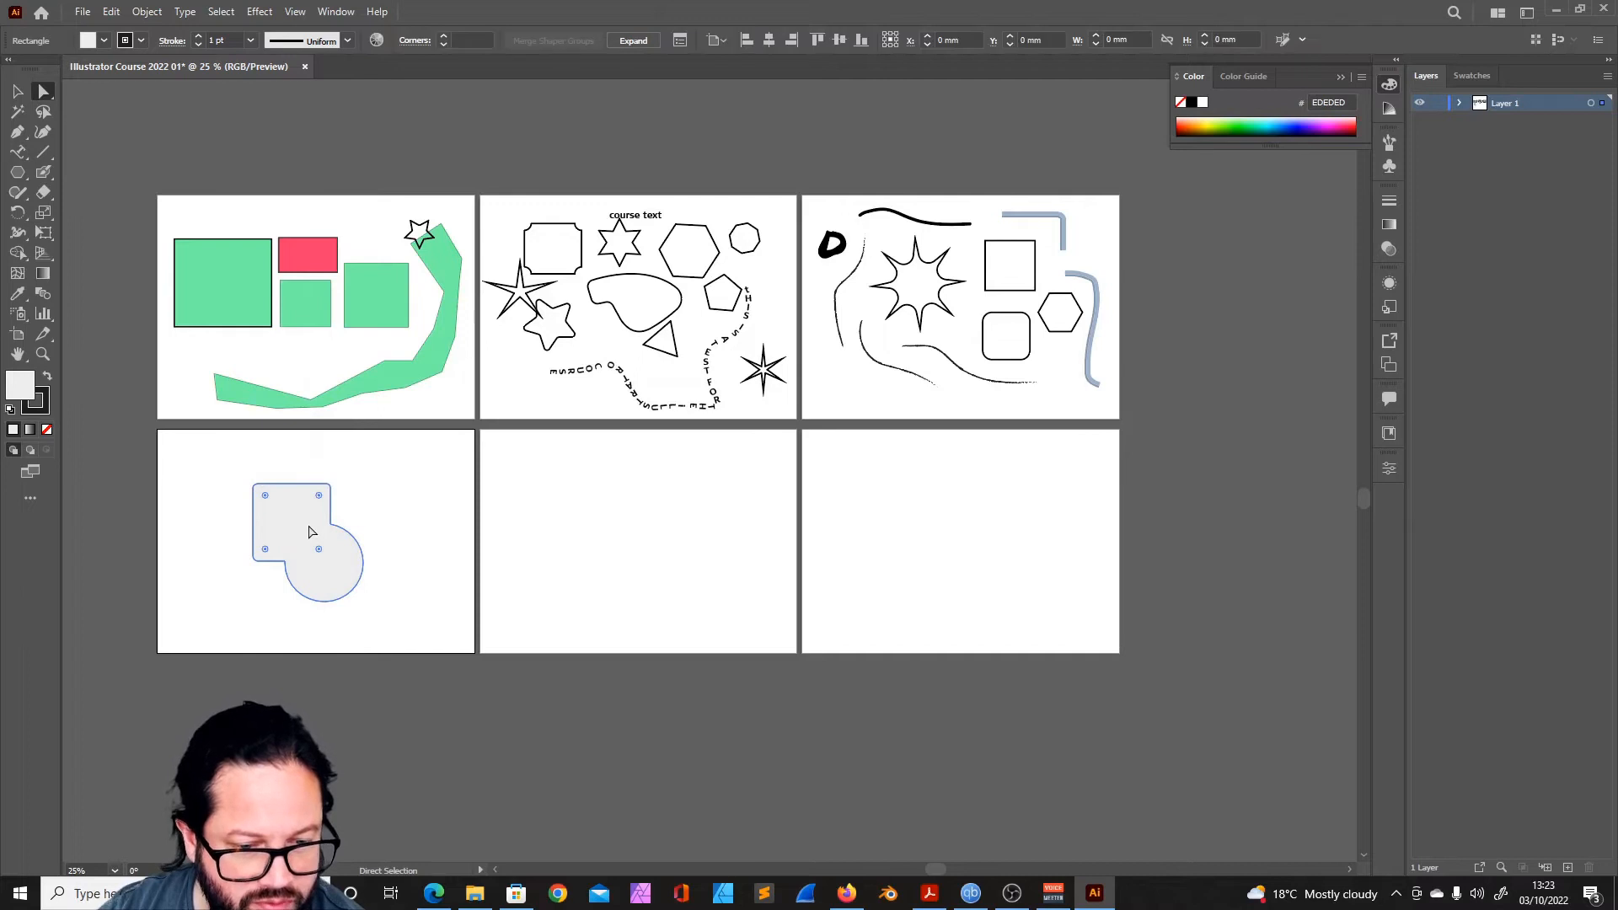
{"action": "left_click", "coordinate": [634, 41]}
{"action": "left_click", "coordinate": [310, 510]}
{"action": "mouse_move", "coordinate": [310, 511]}
{"action": "left_mouse_down"}
{"action": "mouse_move", "coordinate": [396, 498]}
{"action": "mouse_move", "coordinate": [315, 484]}
{"action": "left_mouse_up"}
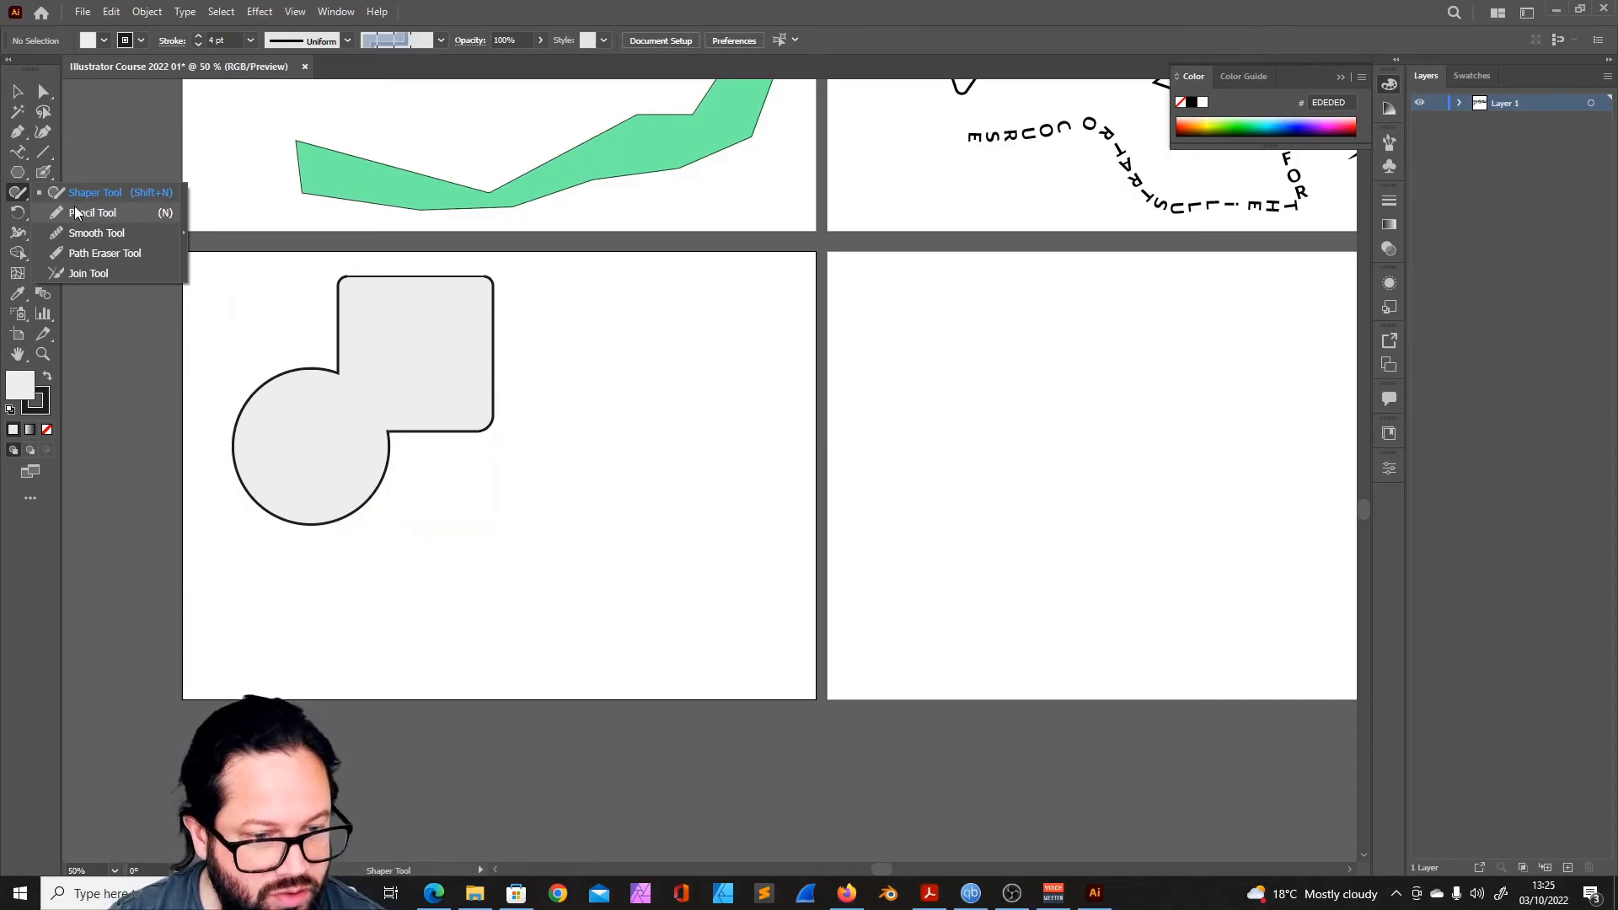
- Draw a freehand Pencil curve beside the merged shape and extend it with the Curvature tool into a closed path about 177 mm wide
{"action": "left_click", "coordinate": [76, 212]}
{"action": "mouse_move", "coordinate": [505, 573]}
{"action": "left_mouse_down"}
{"action": "mouse_move", "coordinate": [611, 495]}
{"action": "mouse_move", "coordinate": [650, 385]}
{"action": "left_mouse_up"}
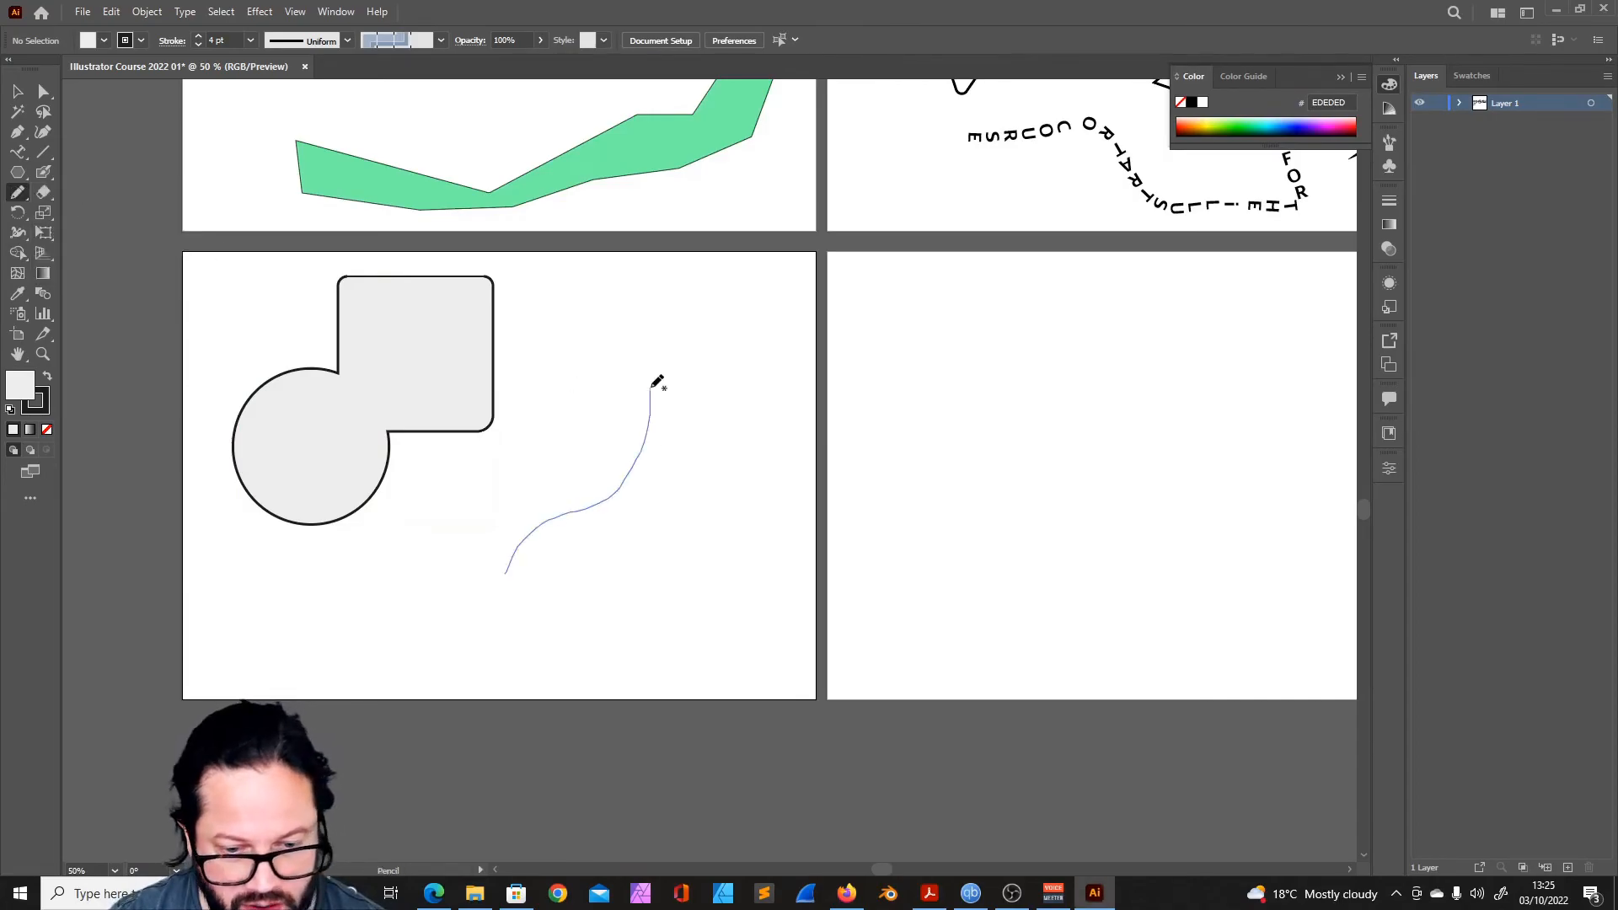
{"action": "left_click", "coordinate": [38, 137]}
{"action": "left_click", "coordinate": [637, 592]}
{"action": "left_click", "coordinate": [744, 517]}
{"action": "left_click", "coordinate": [756, 368]}
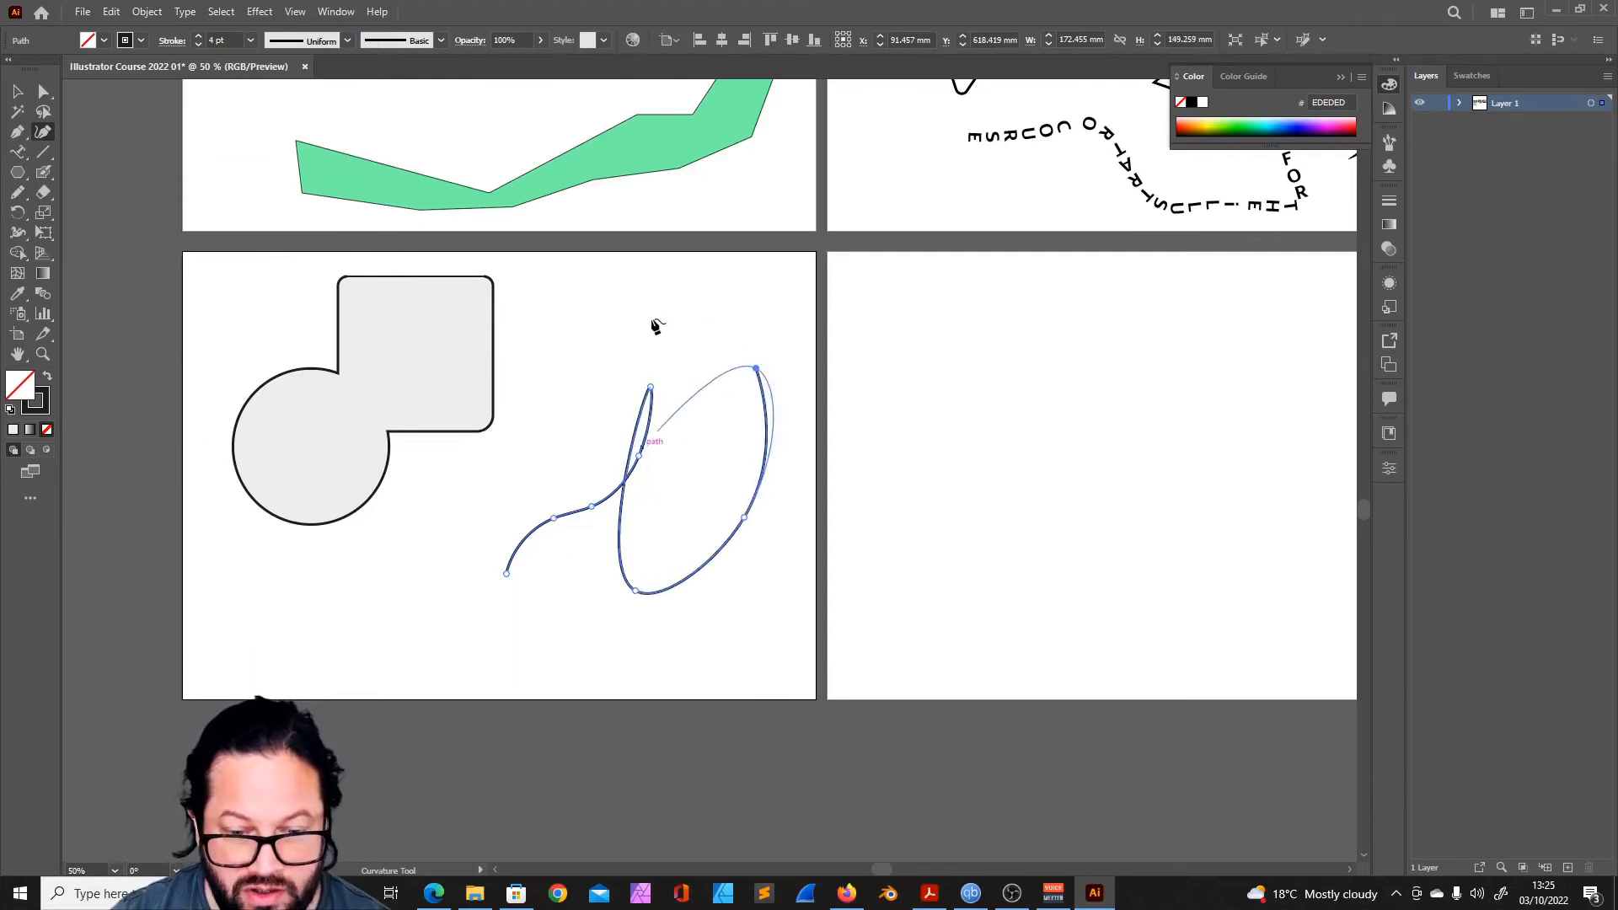
{"action": "left_click", "coordinate": [506, 573]}
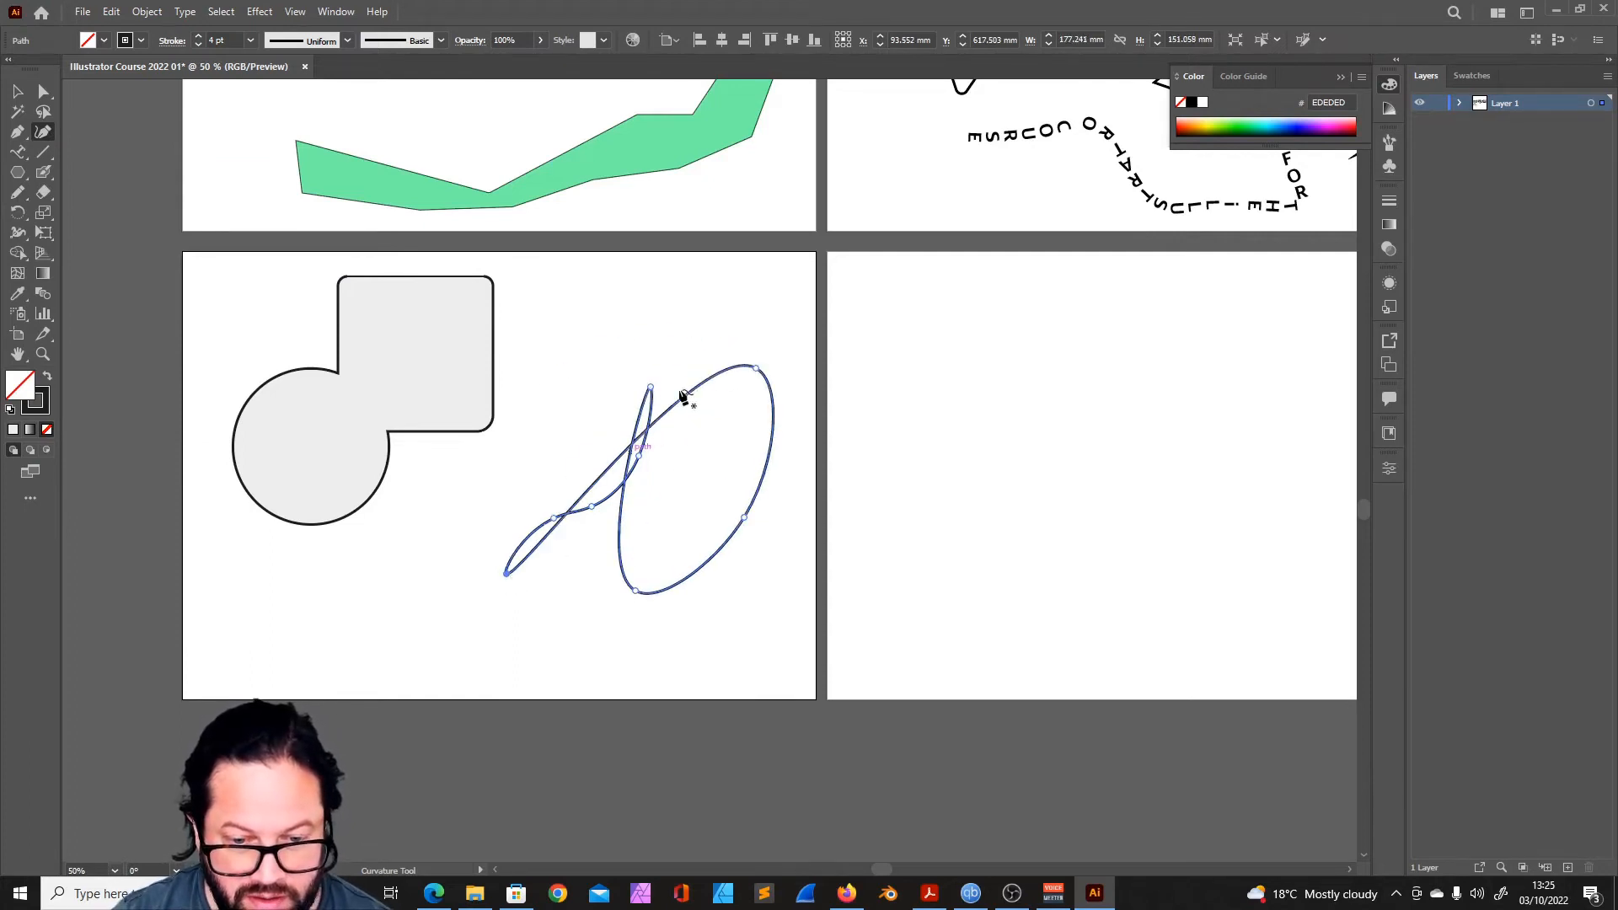
- Delete the closed curve and draw two open Pencil paths, about 169 mm wide beside the merged shape and 156 mm wide on the adjacent artboard
{"action": "left_click", "coordinate": [17, 91]}
{"action": "key", "text": "Delete"}
{"action": "key", "text": "n"}
{"action": "mouse_move", "coordinate": [680, 341]}
{"action": "left_mouse_down"}
{"action": "mouse_move", "coordinate": [625, 441]}
{"action": "mouse_move", "coordinate": [480, 525]}
{"action": "mouse_move", "coordinate": [692, 501]}
{"action": "mouse_move", "coordinate": [730, 387]}
{"action": "left_mouse_up"}
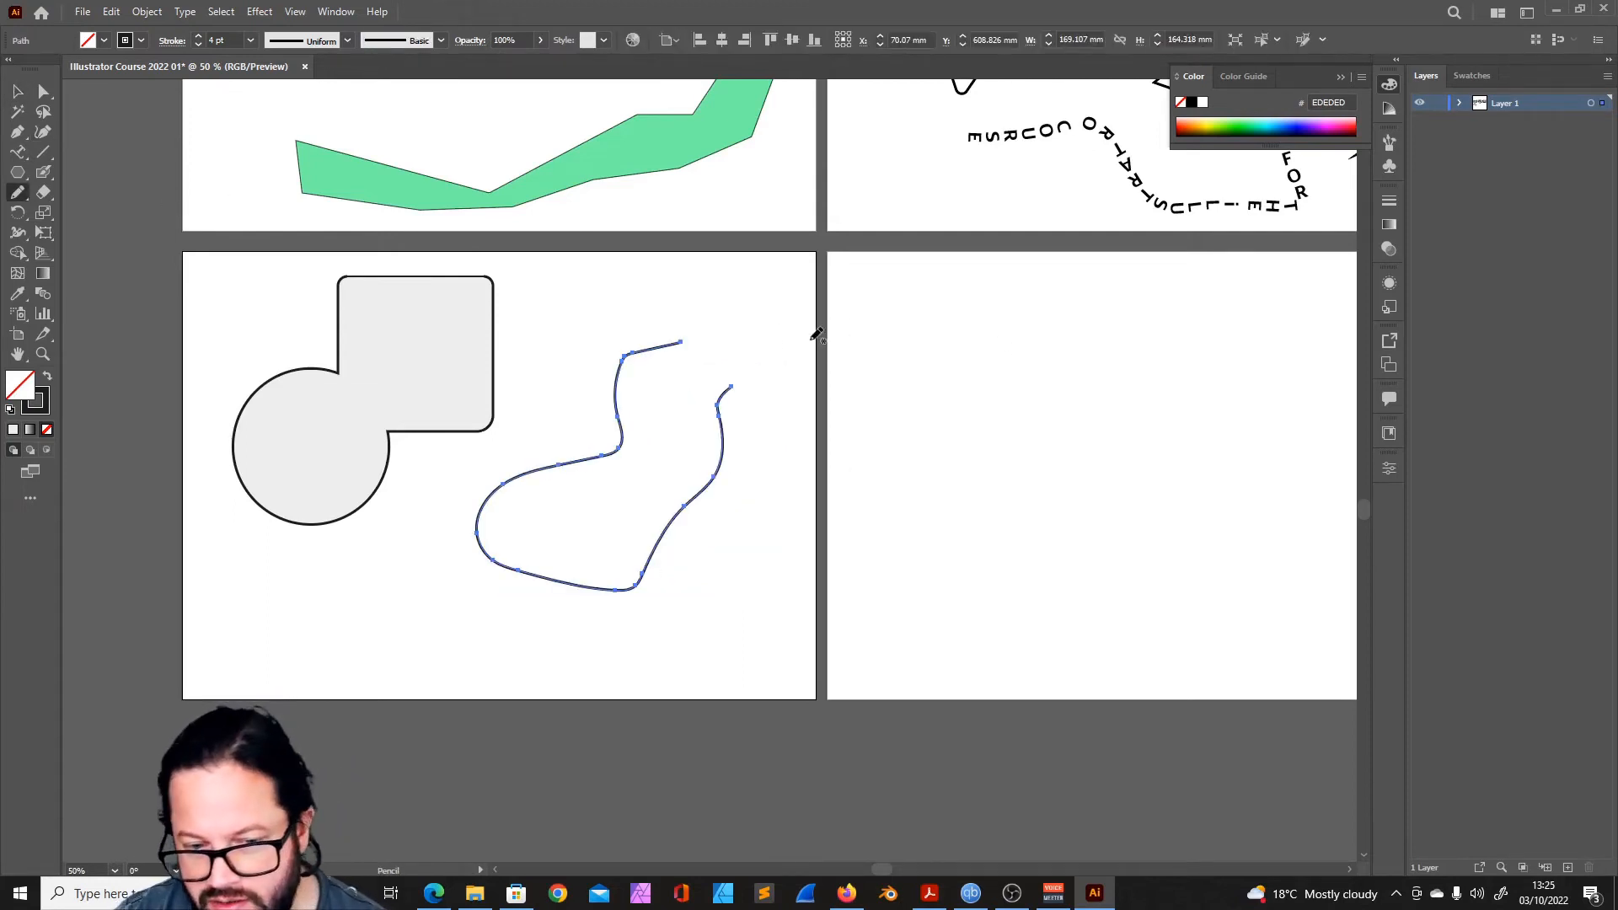
{"action": "mouse_move", "coordinate": [1090, 340]}
{"action": "left_mouse_down"}
{"action": "mouse_move", "coordinate": [997, 481]}
{"action": "mouse_move", "coordinate": [1020, 570]}
{"action": "mouse_move", "coordinate": [1214, 457]}
{"action": "mouse_move", "coordinate": [1225, 408]}
{"action": "mouse_move", "coordinate": [1188, 305]}
{"action": "left_mouse_up"}
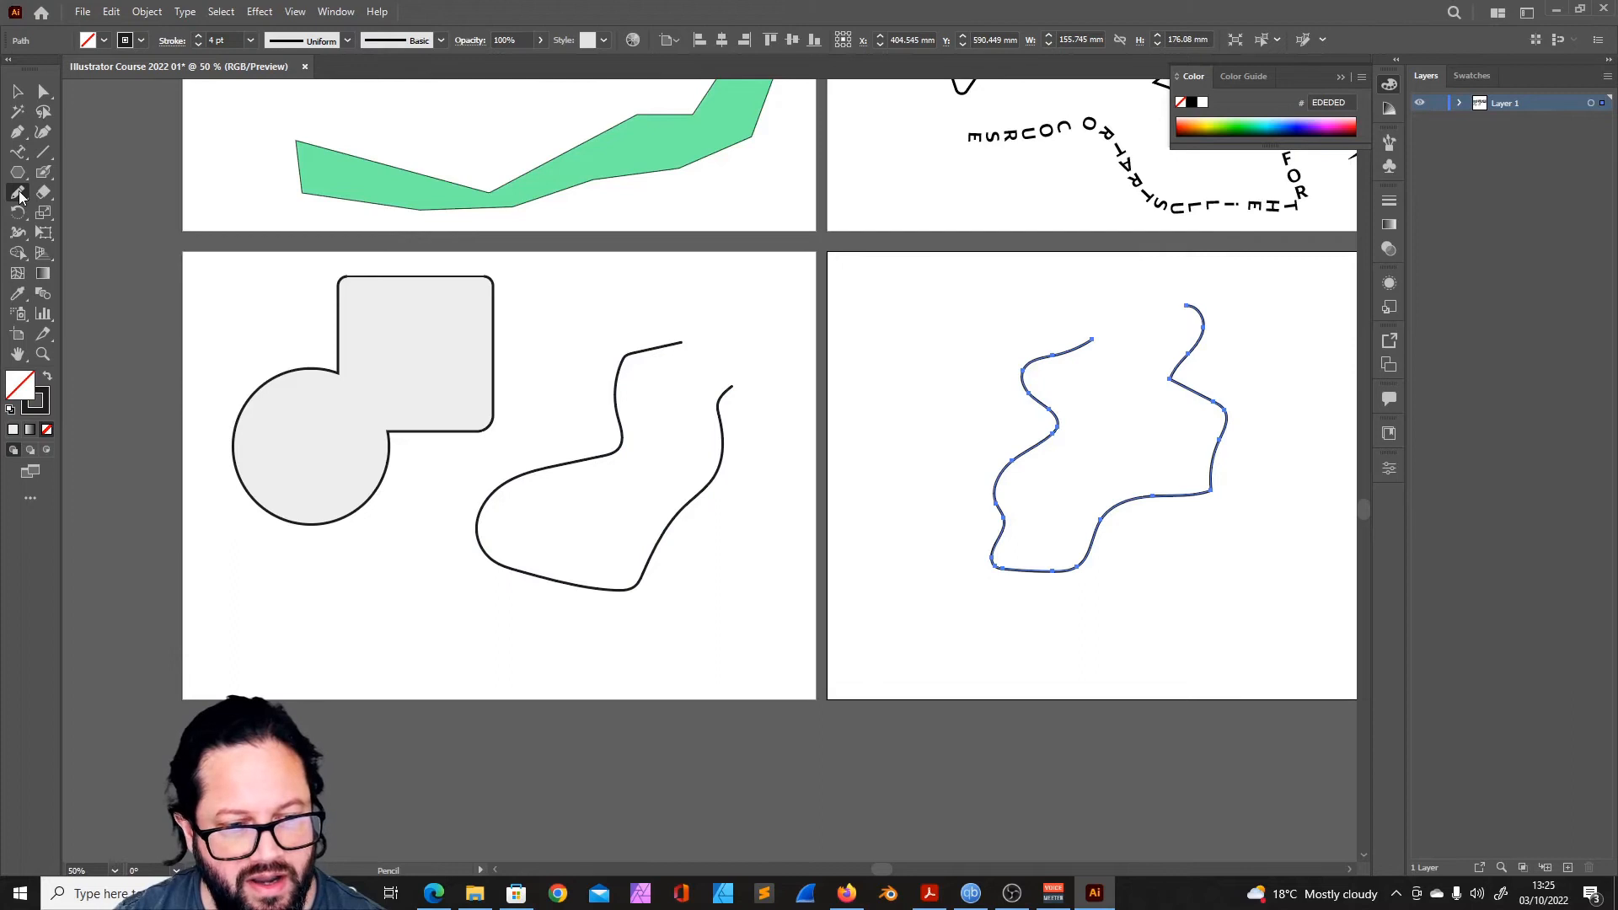
- Set the Pencil tool's Fidelity fully to Smooth and draw a short wavy line about 36 mm wide beside the path on the adjacent artboard
{"action": "left_click_drag", "start_coordinate": [20, 196], "coordinate": [102, 208]}
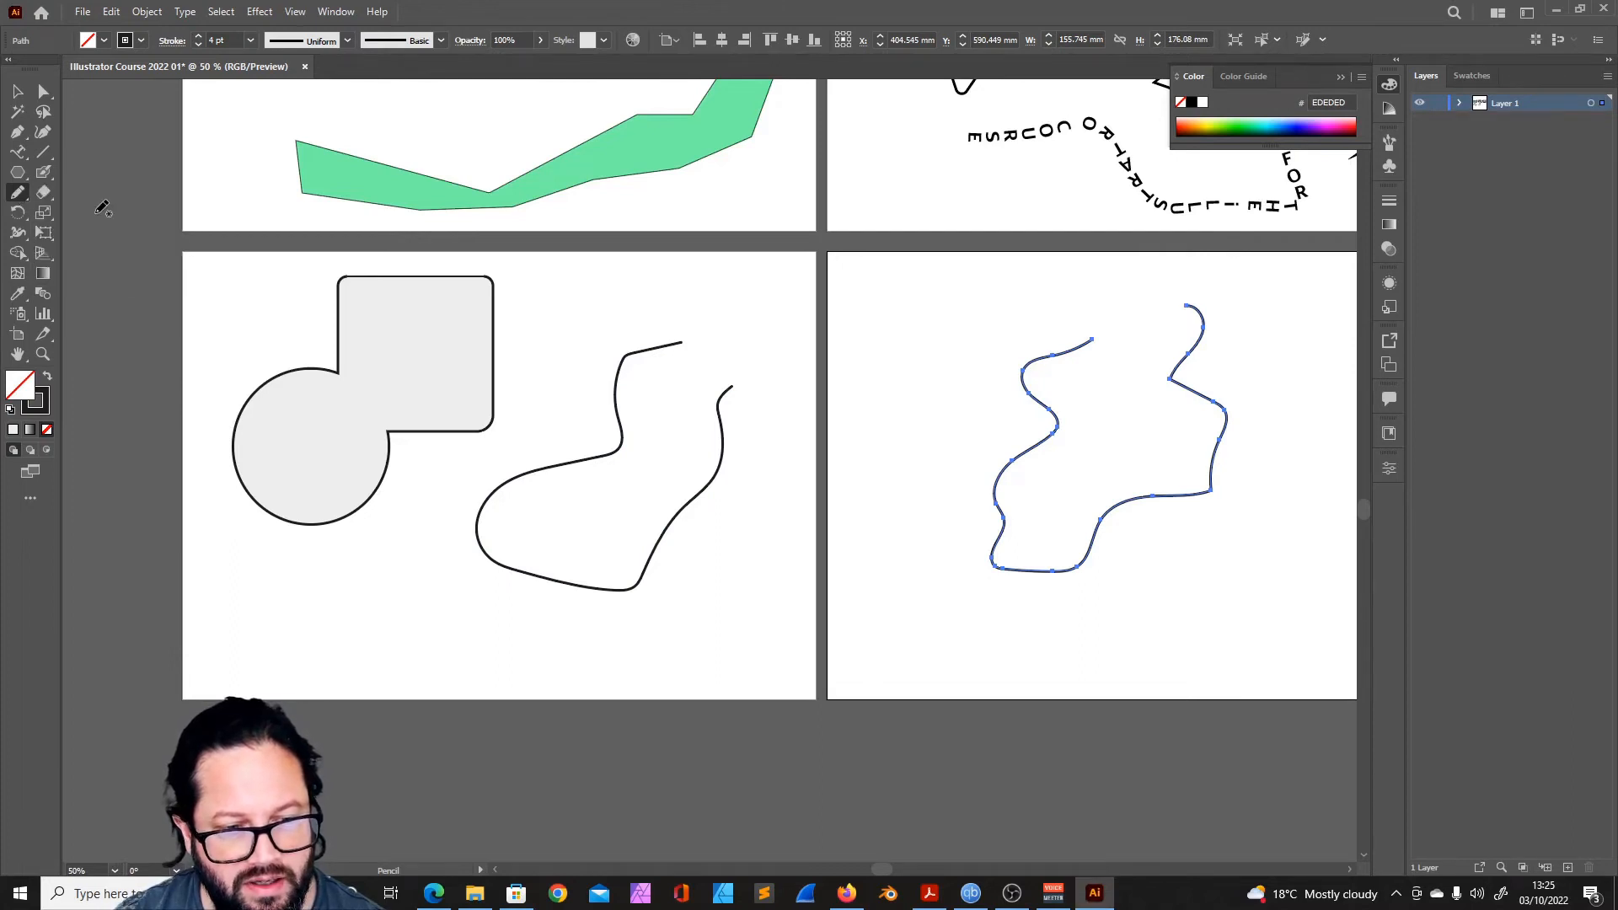
{"action": "double_click", "coordinate": [13, 190]}
{"action": "mouse_move", "coordinate": [825, 286]}
{"action": "left_mouse_down"}
{"action": "mouse_move", "coordinate": [668, 269]}
{"action": "mouse_move", "coordinate": [842, 286]}
{"action": "mouse_move", "coordinate": [740, 254]}
{"action": "mouse_move", "coordinate": [713, 300]}
{"action": "left_mouse_up"}
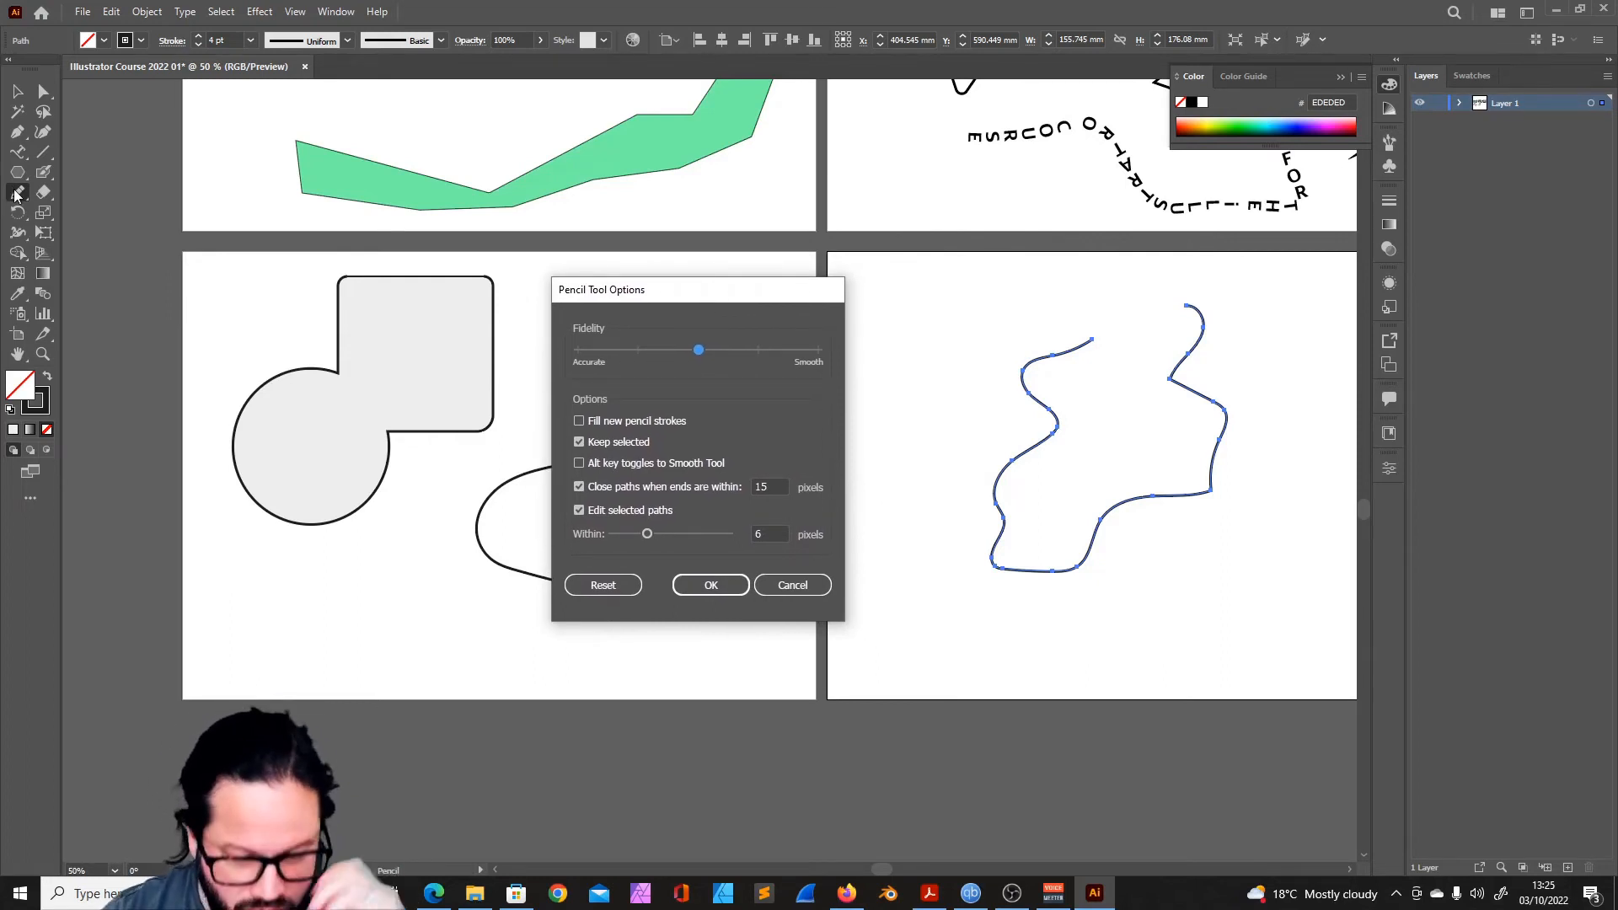
{"action": "mouse_move", "coordinate": [723, 313]}
{"action": "left_mouse_down"}
{"action": "mouse_move", "coordinate": [807, 275]}
{"action": "mouse_move", "coordinate": [742, 296]}
{"action": "mouse_move", "coordinate": [671, 292]}
{"action": "left_mouse_up"}
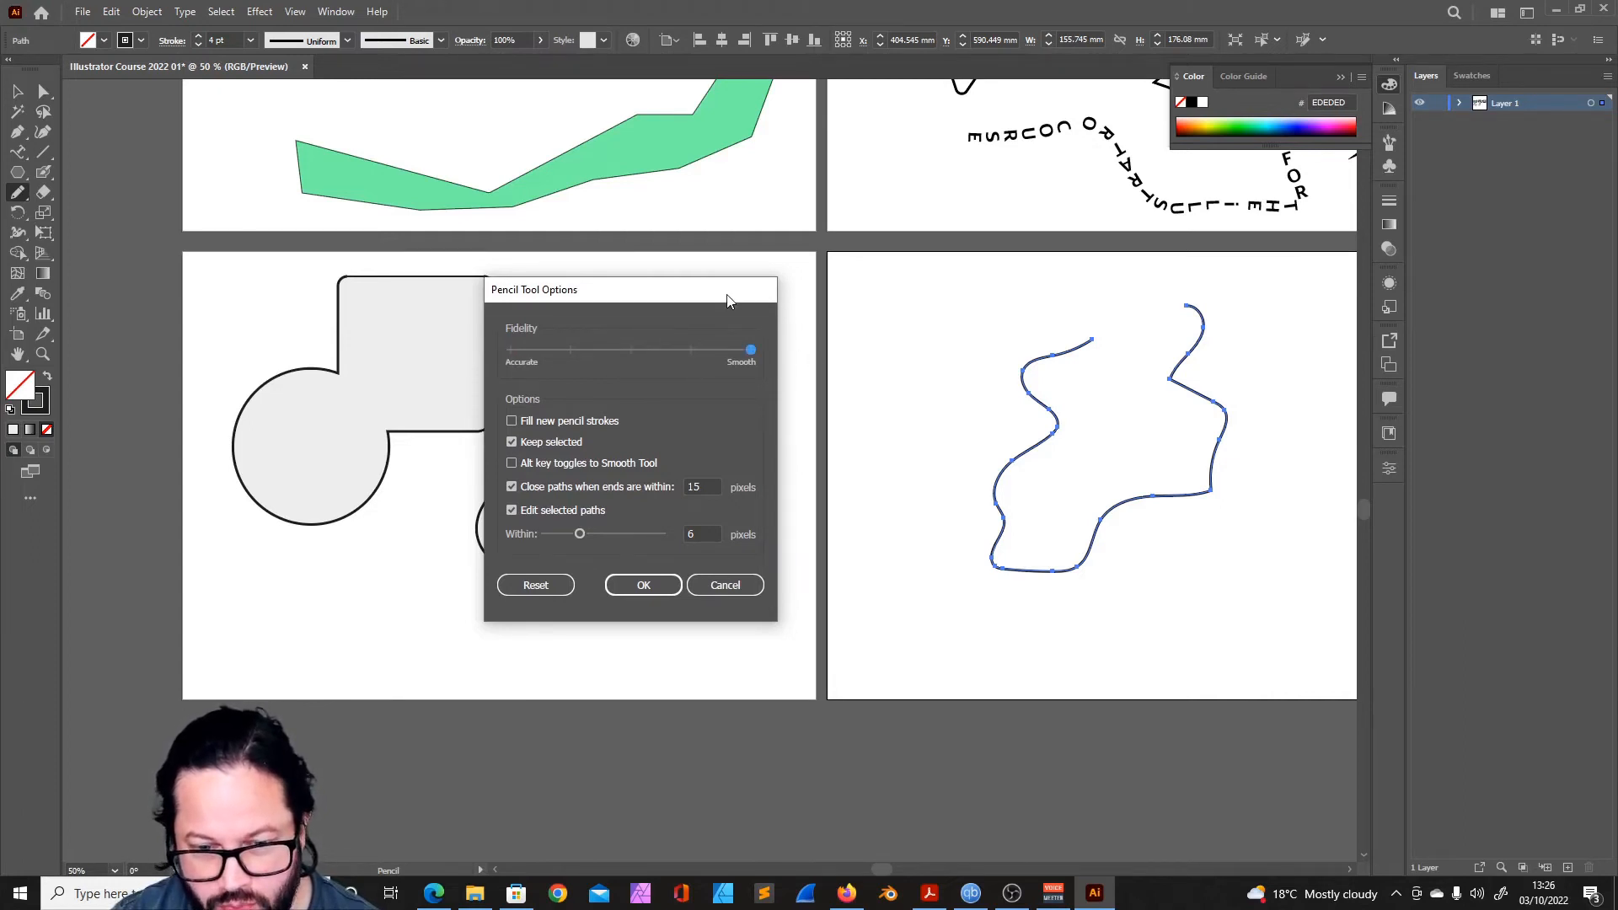
{"action": "key", "text": "Return"}
{"action": "mouse_move", "coordinate": [970, 305]}
{"action": "left_mouse_down"}
{"action": "mouse_move", "coordinate": [935, 342]}
{"action": "mouse_move", "coordinate": [952, 395]}
{"action": "mouse_move", "coordinate": [927, 443]}
{"action": "left_mouse_up"}
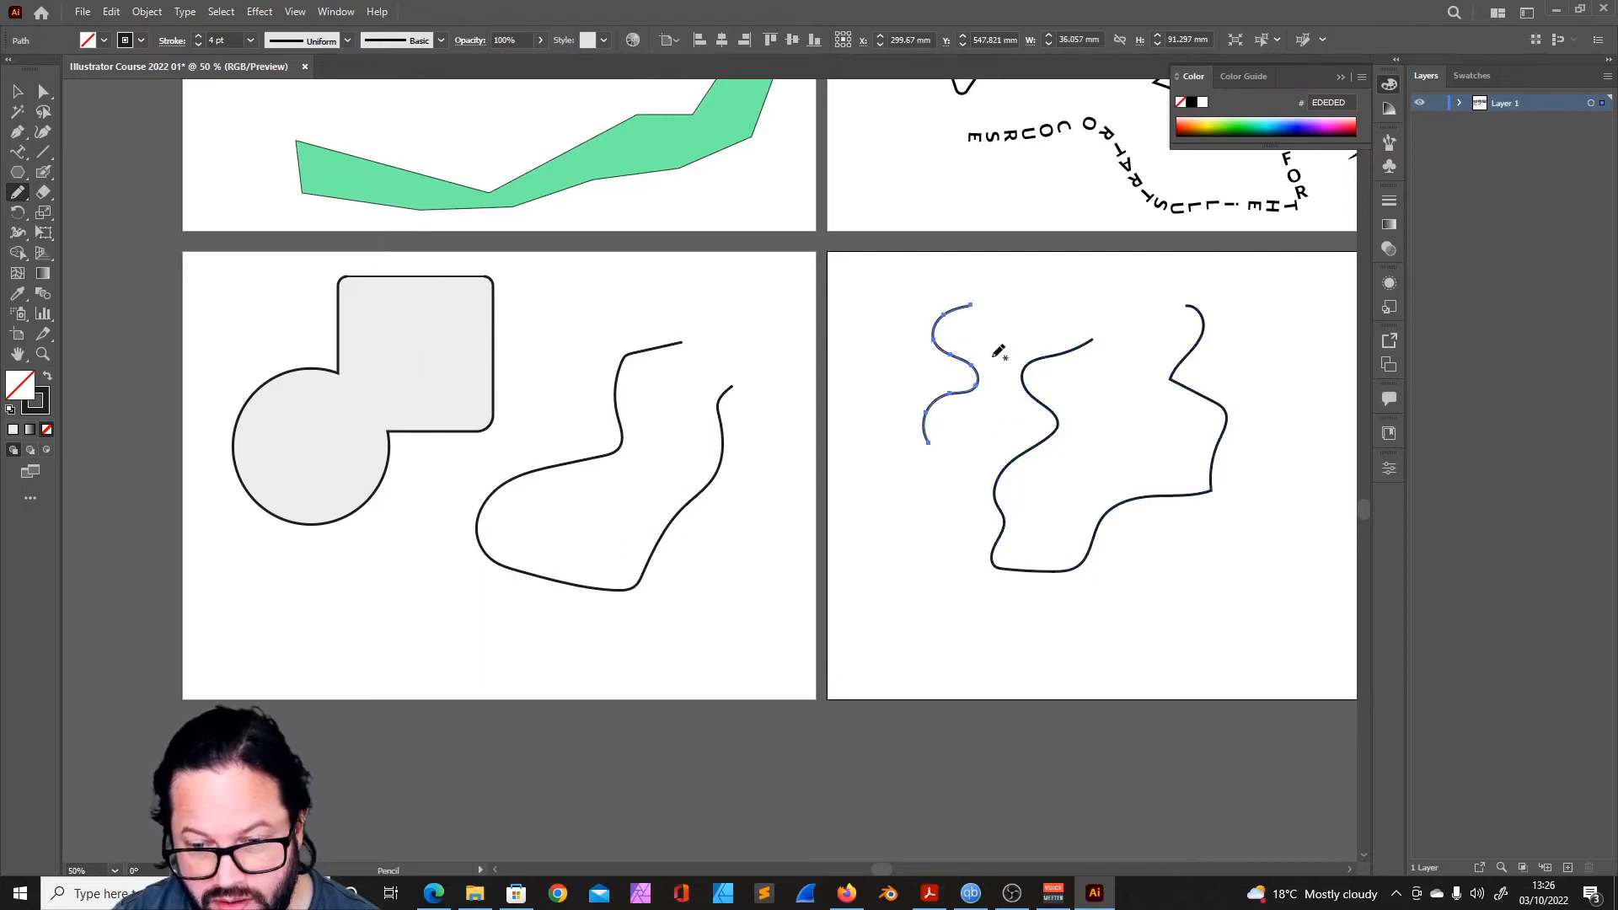
- Try the Pencil tool with Accurate fidelity on a jagged line about 30 mm wide below the wavy line, and reset its options
{"action": "double_click", "coordinate": [17, 194]}
{"action": "left_click_drag", "start_coordinate": [637, 361], "coordinate": [354, 360]}
{"action": "key", "text": "Return"}
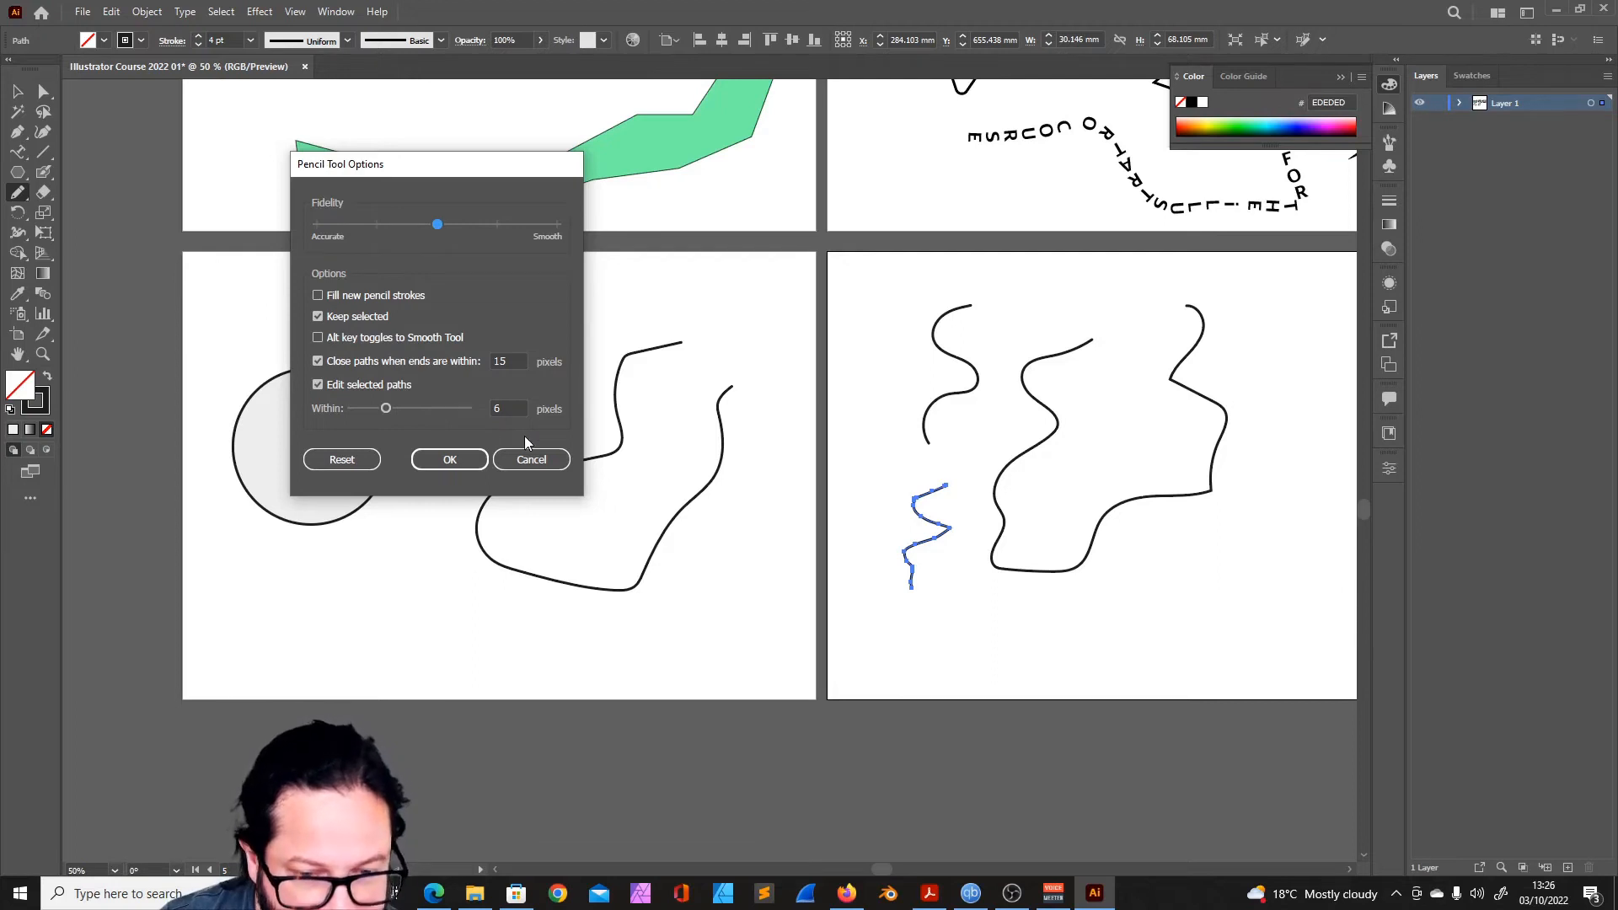
{"action": "left_click", "coordinate": [342, 460]}
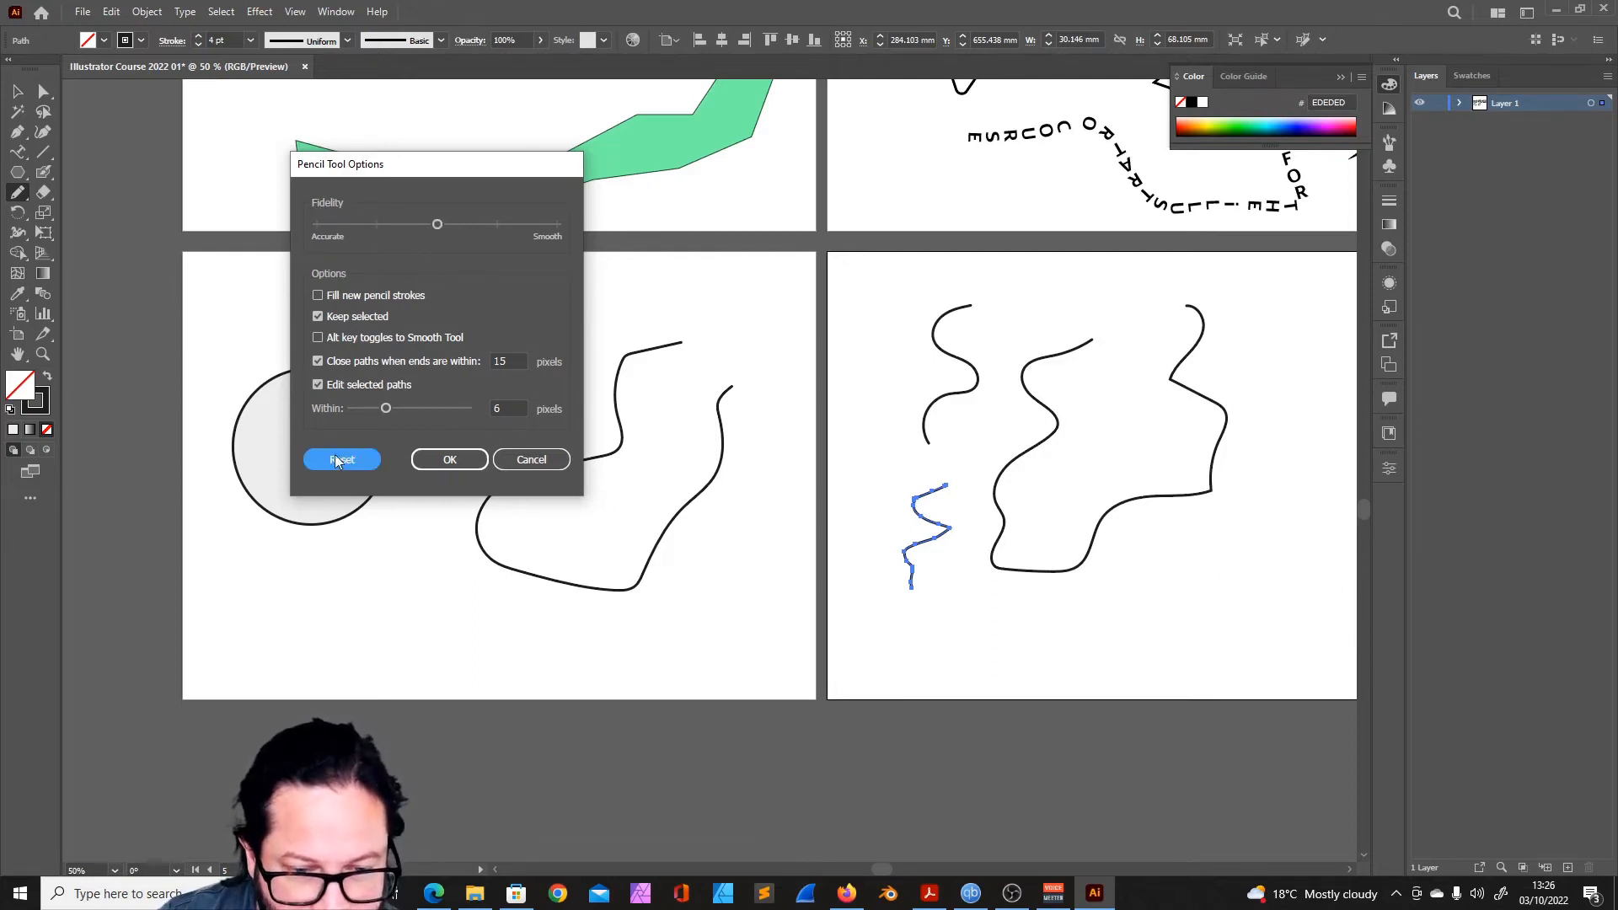
{"action": "left_click", "coordinate": [532, 460]}
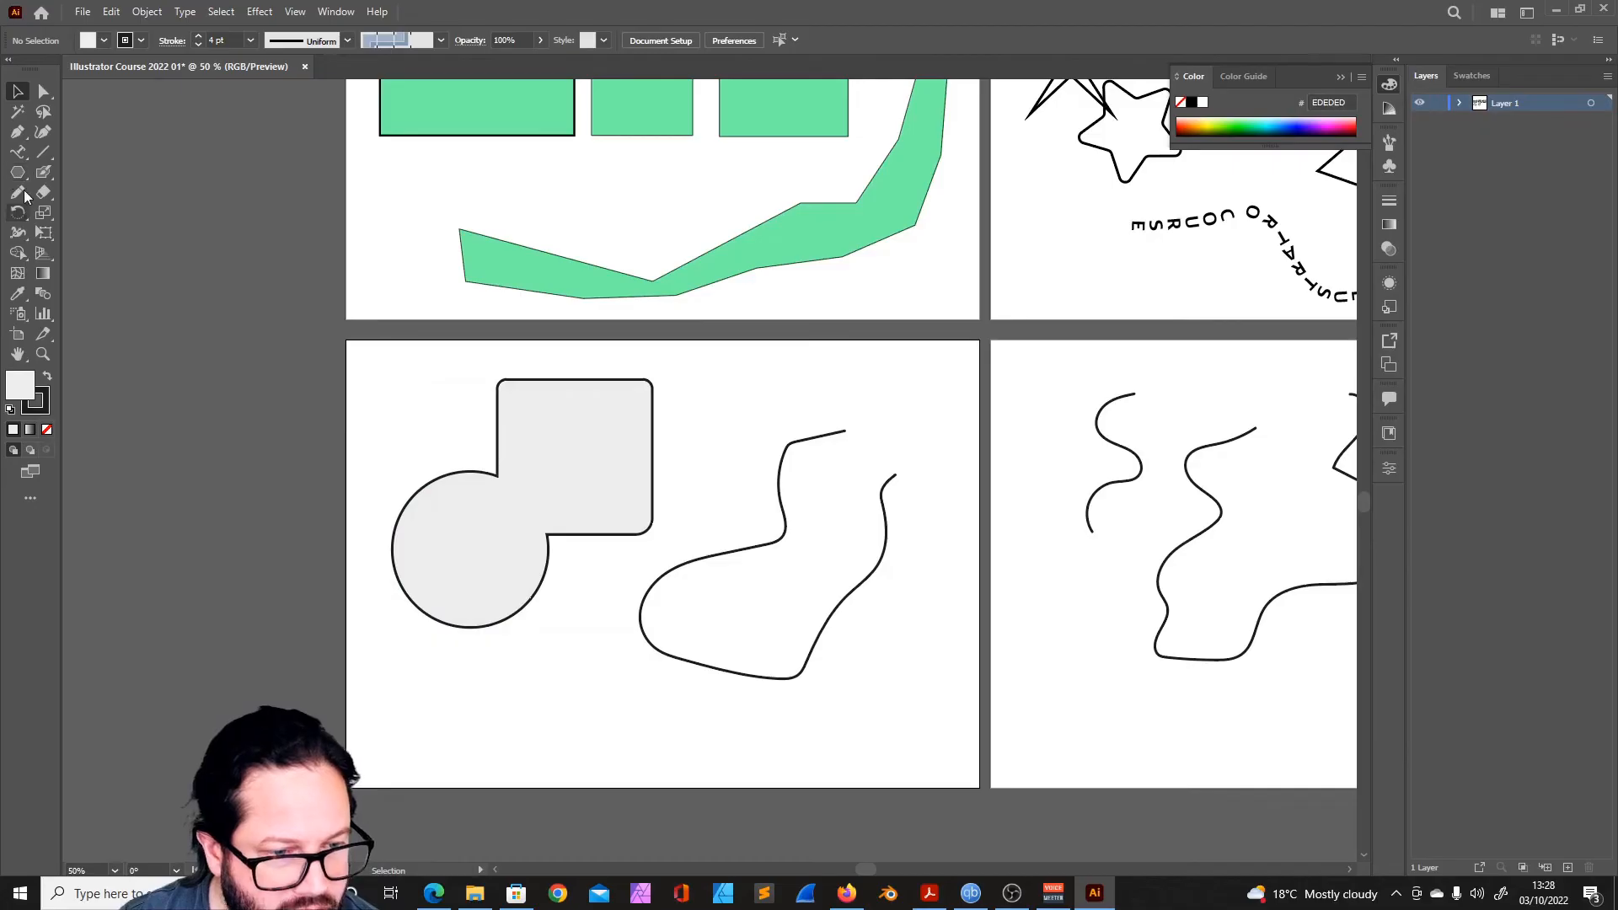
- Select the sock-shaped Pencil path beside the merged shape and smooth its upper arms with the Smooth tool
{"action": "left_click", "coordinate": [24, 194]}
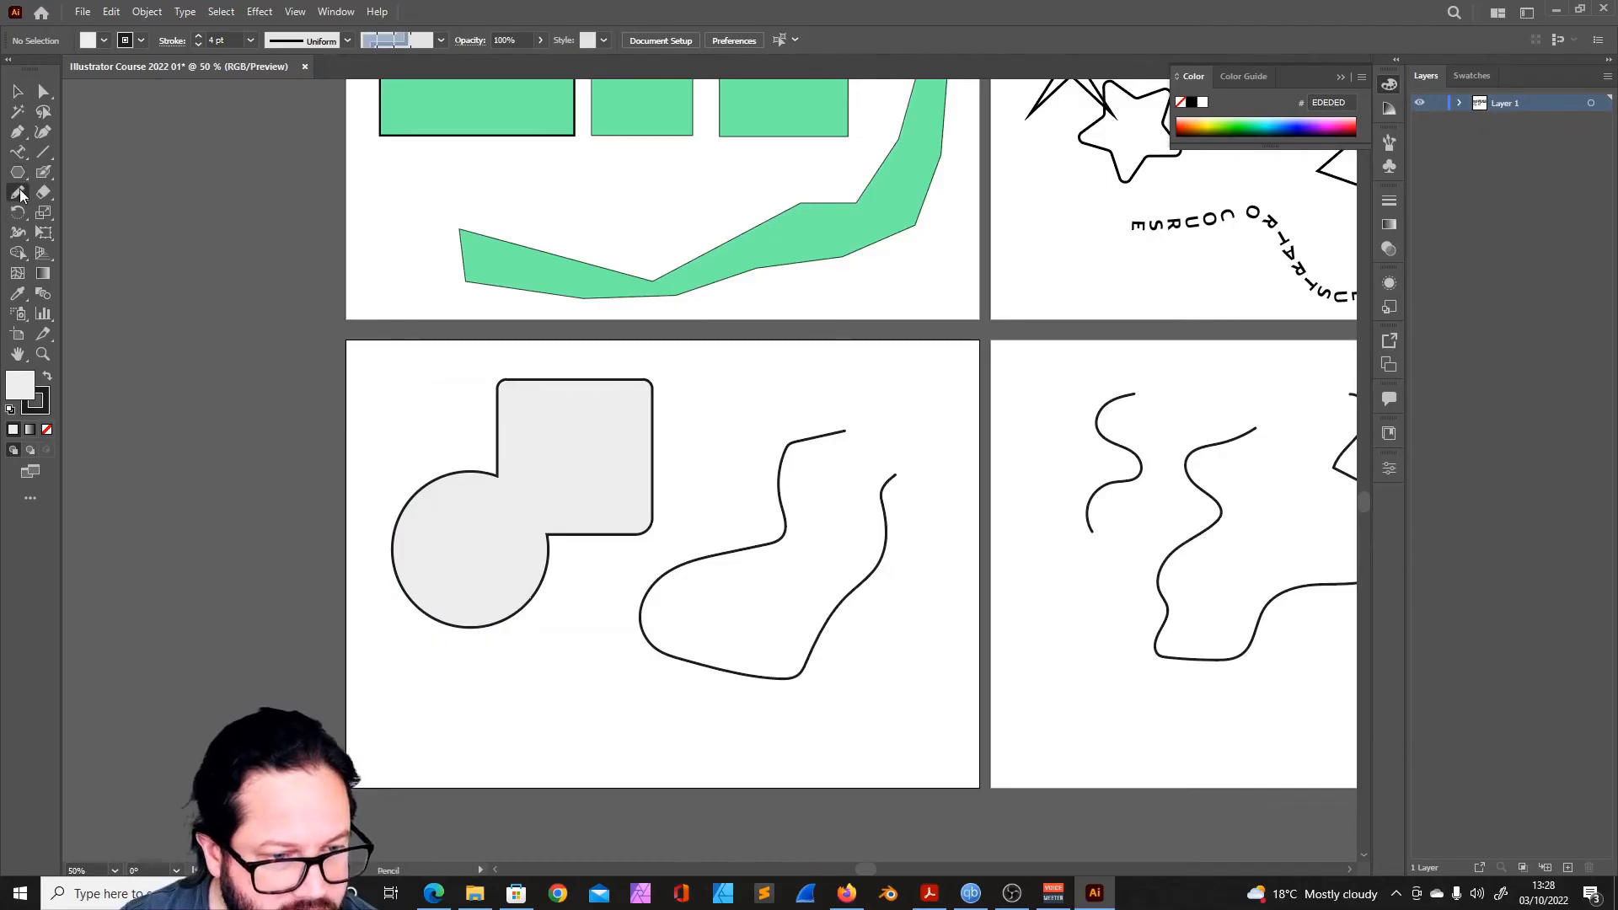
{"action": "left_click", "coordinate": [82, 232]}
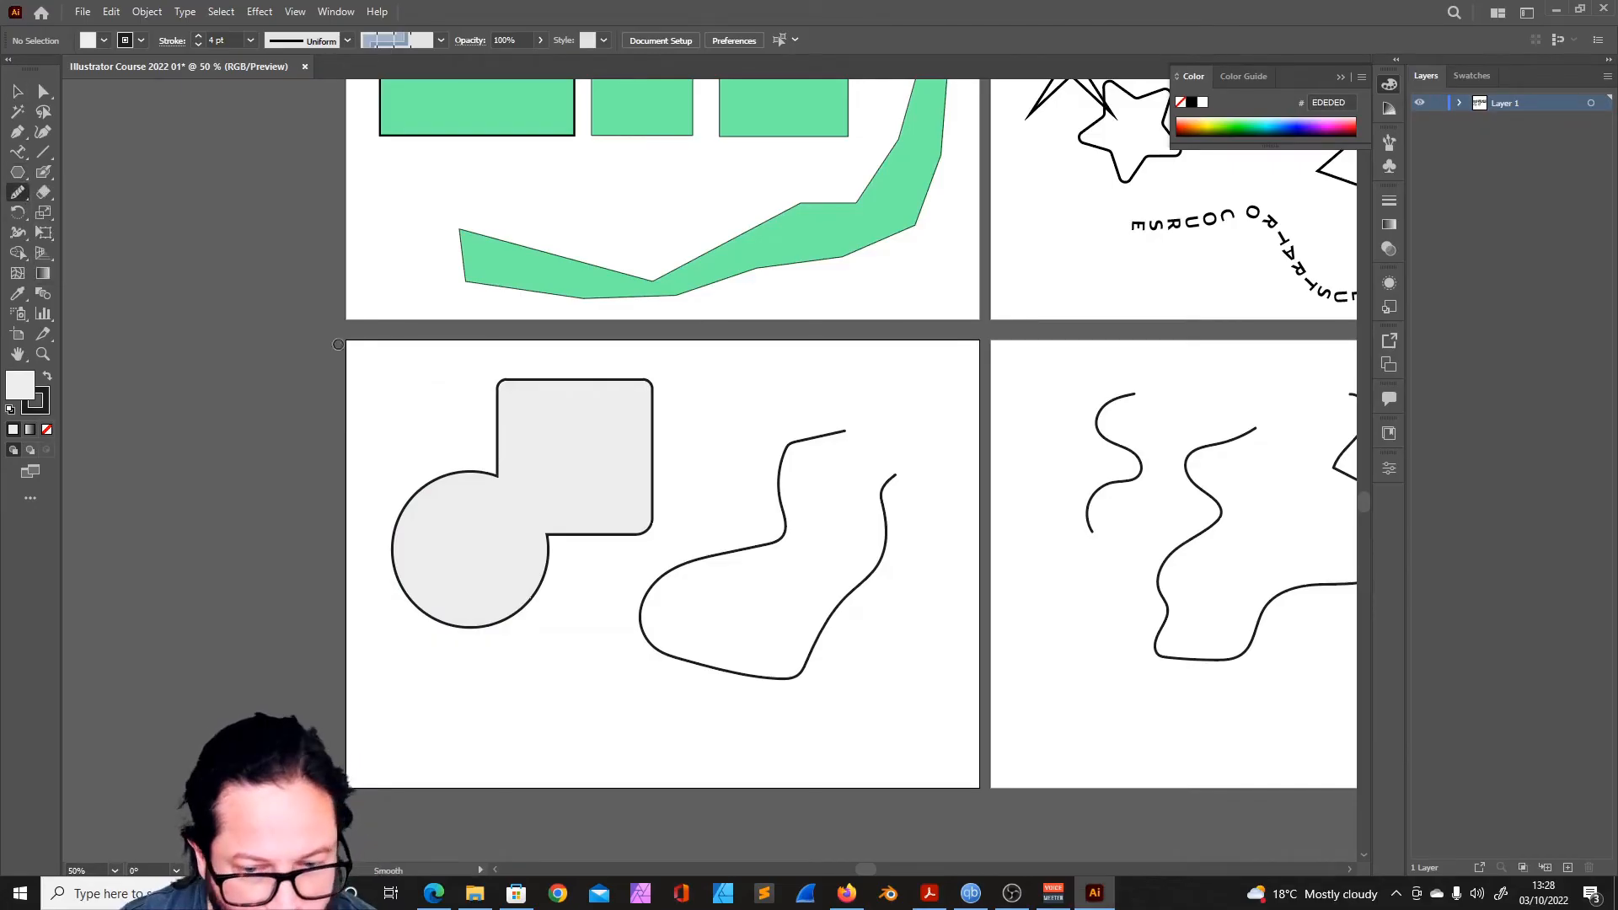
{"action": "left_click", "coordinate": [883, 514], "text": "ctrl"}
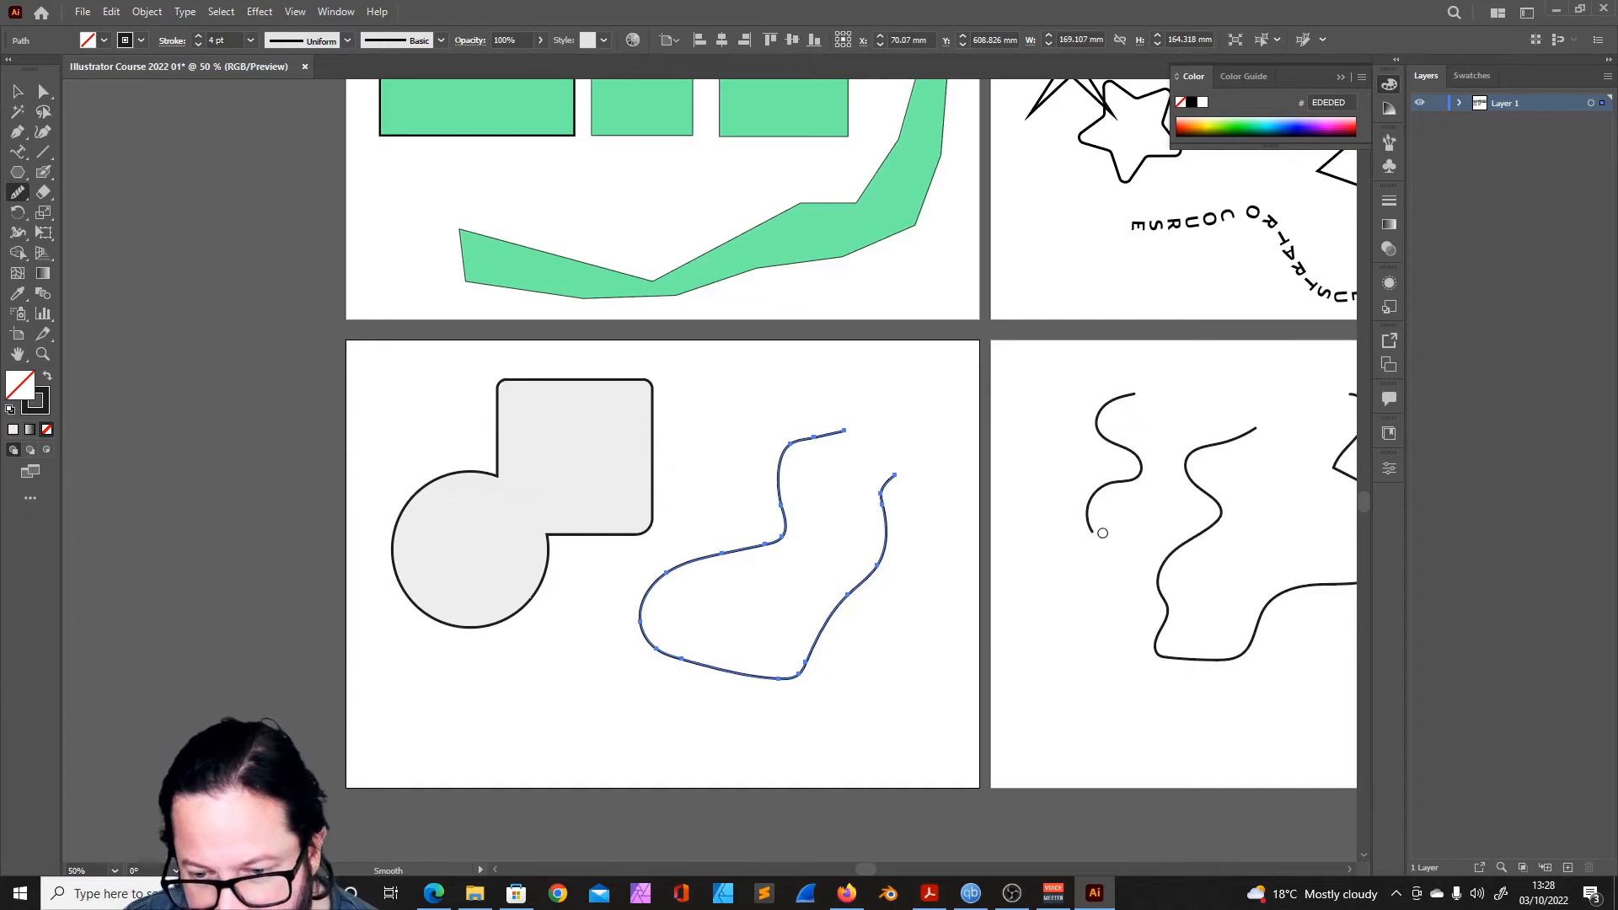
{"action": "mouse_move", "coordinate": [786, 503]}
{"action": "left_mouse_down"}
{"action": "mouse_move", "coordinate": [886, 482]}
{"action": "mouse_move", "coordinate": [872, 547]}
{"action": "mouse_move", "coordinate": [810, 581]}
{"action": "left_mouse_up"}
- Review the Smooth tool's Fidelity option and accept the dialog
{"action": "double_click", "coordinate": [19, 192]}
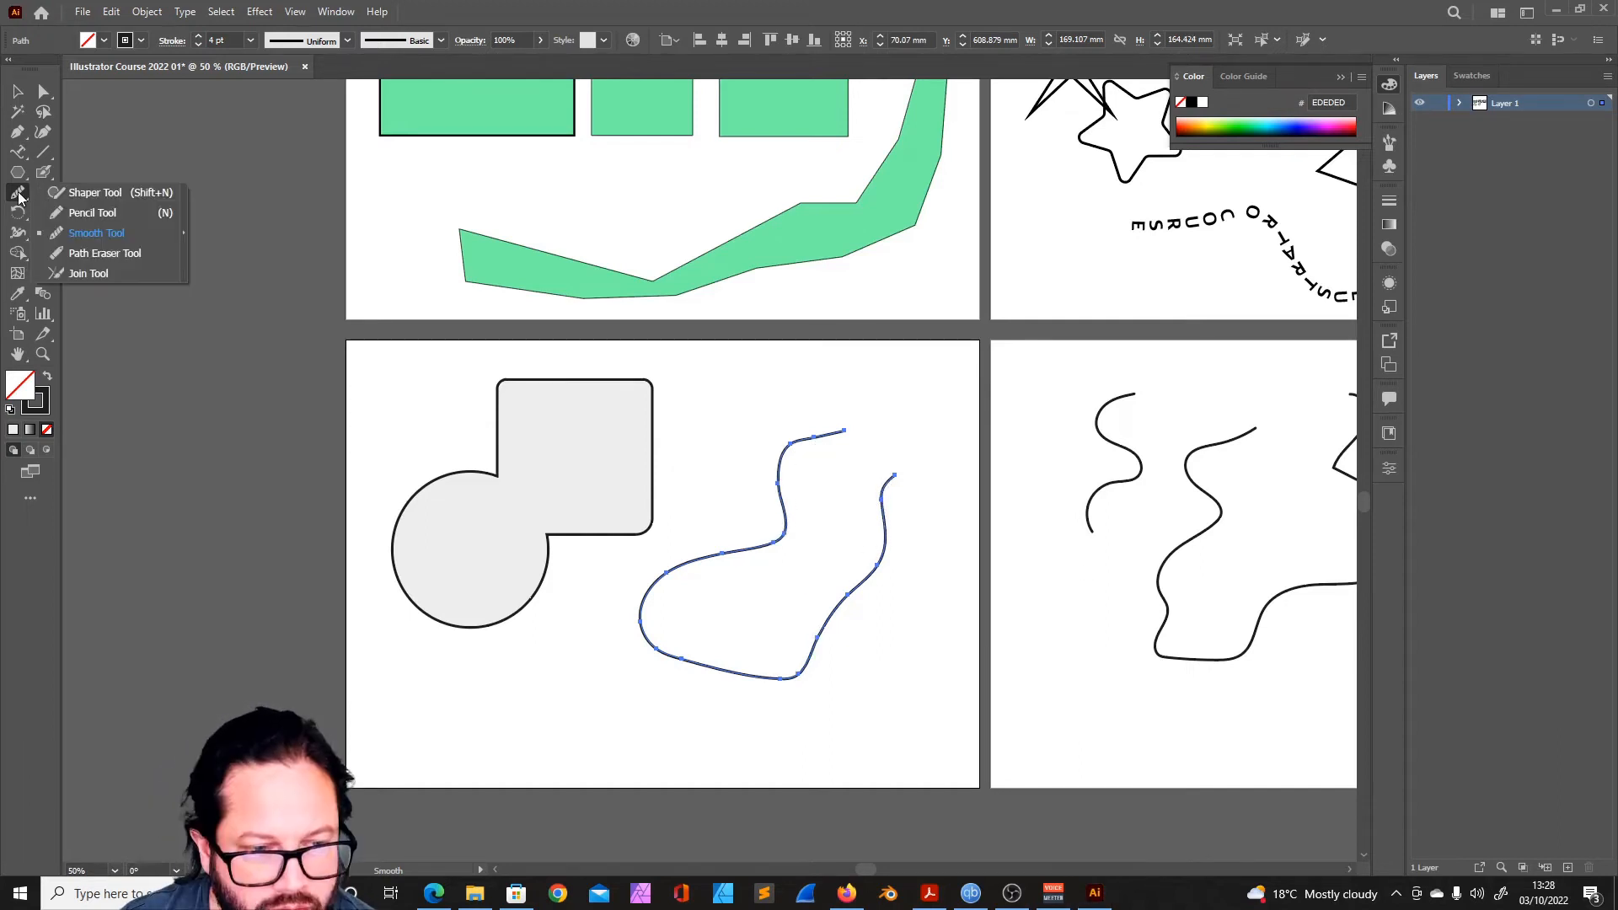
{"action": "left_click_drag", "start_coordinate": [803, 365], "coordinate": [772, 380]}
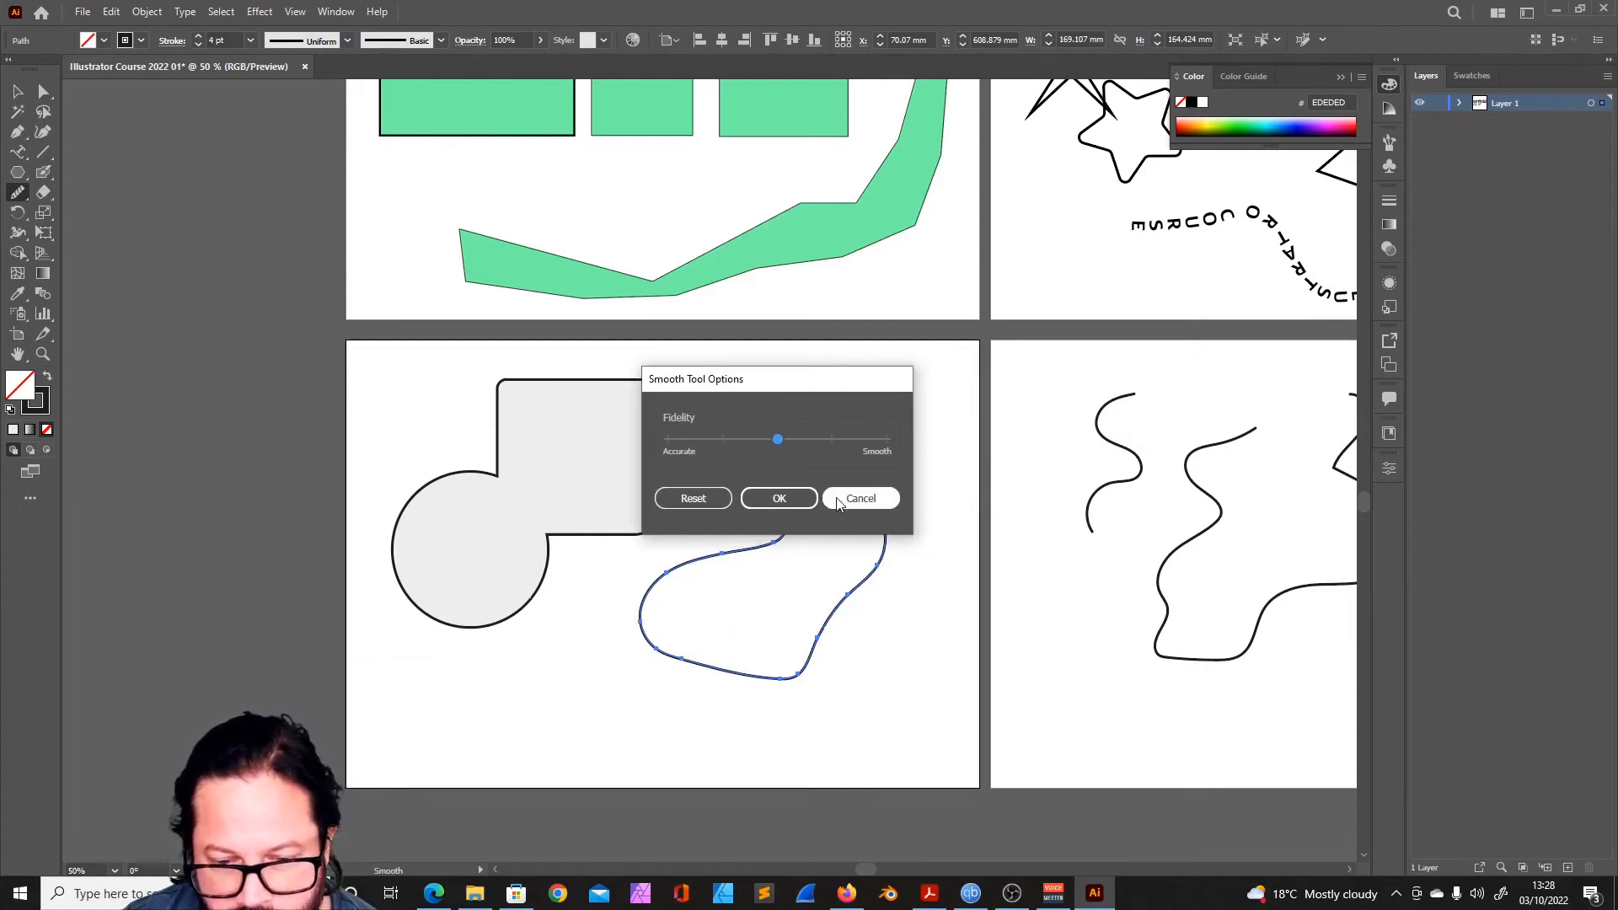
{"action": "left_click", "coordinate": [778, 498]}
{"action": "left_click", "coordinate": [19, 193]}
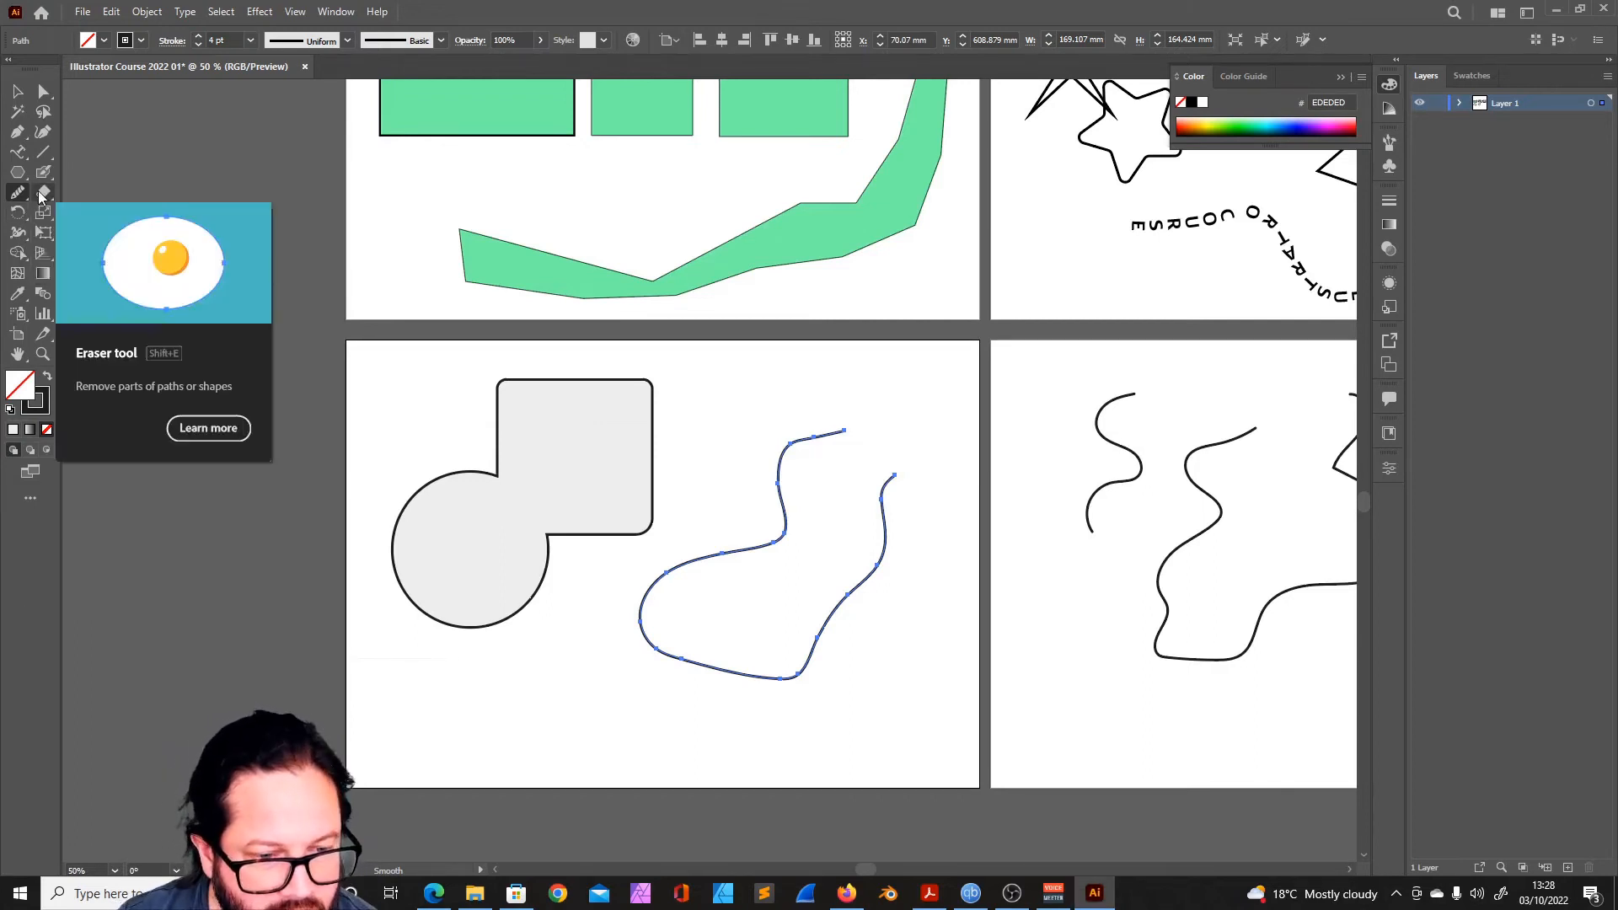
- Erase both upper arms of the sock-shaped path with the Eraser tool, reducing it to about 114 by 88 mm
{"action": "left_click", "coordinate": [40, 197]}
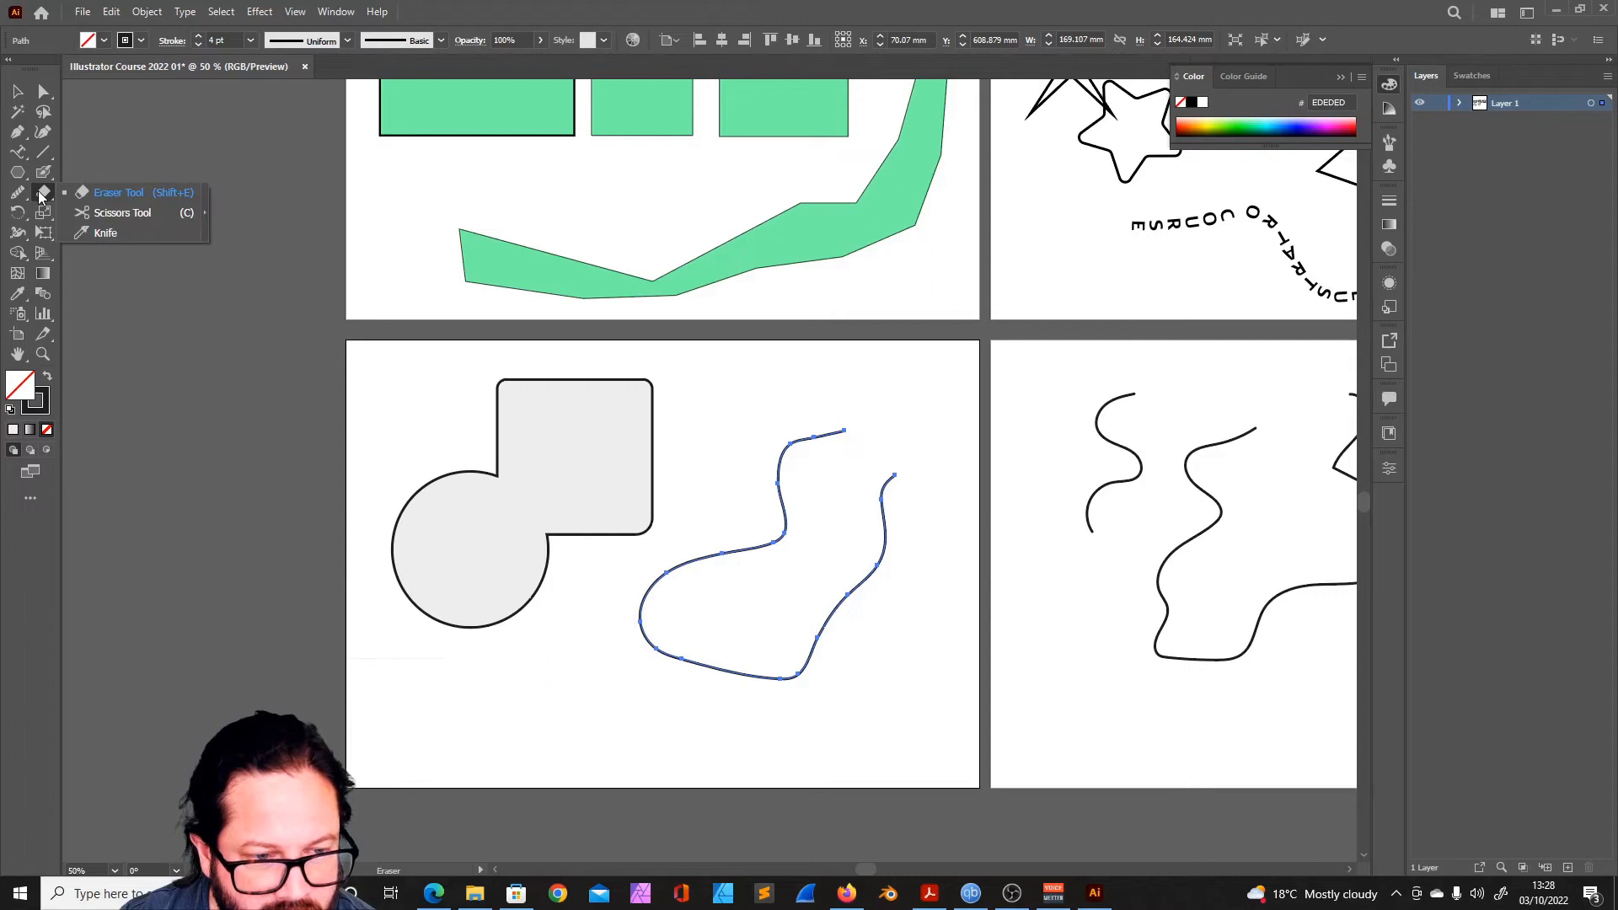
{"action": "left_click", "coordinate": [119, 193]}
{"action": "left_click_drag", "start_coordinate": [837, 426], "coordinate": [840, 459]}
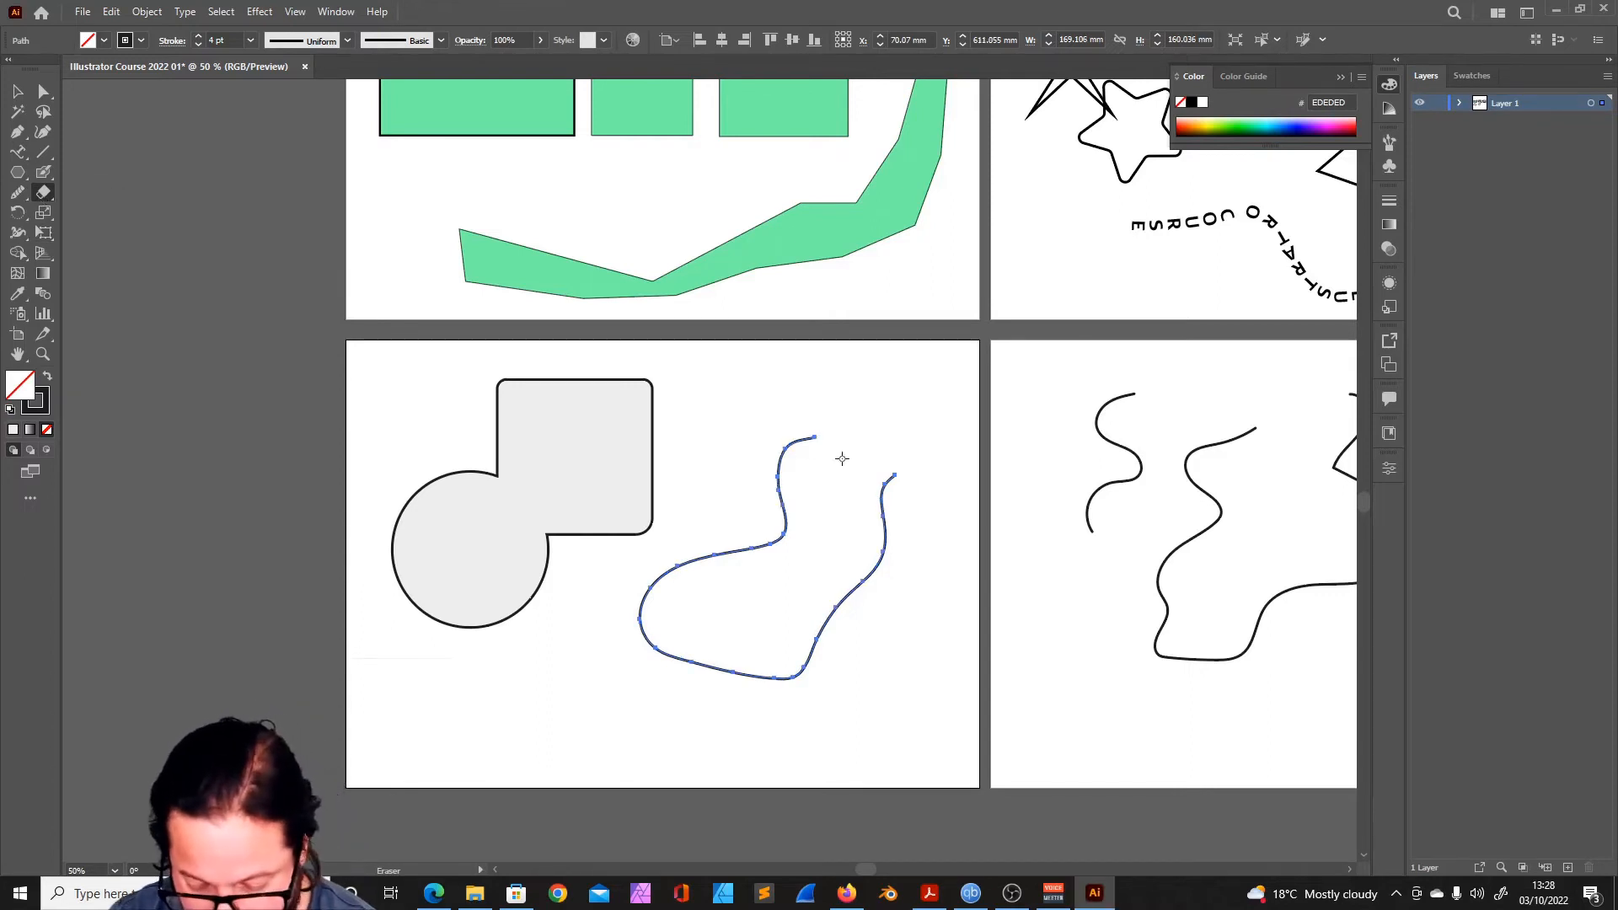
{"action": "left_click_drag", "start_coordinate": [827, 437], "coordinate": [778, 541]}
{"action": "mouse_move", "coordinate": [733, 225]}
{"action": "left_mouse_down"}
{"action": "mouse_move", "coordinate": [796, 250]}
{"action": "mouse_move", "coordinate": [724, 244]}
{"action": "left_mouse_up"}
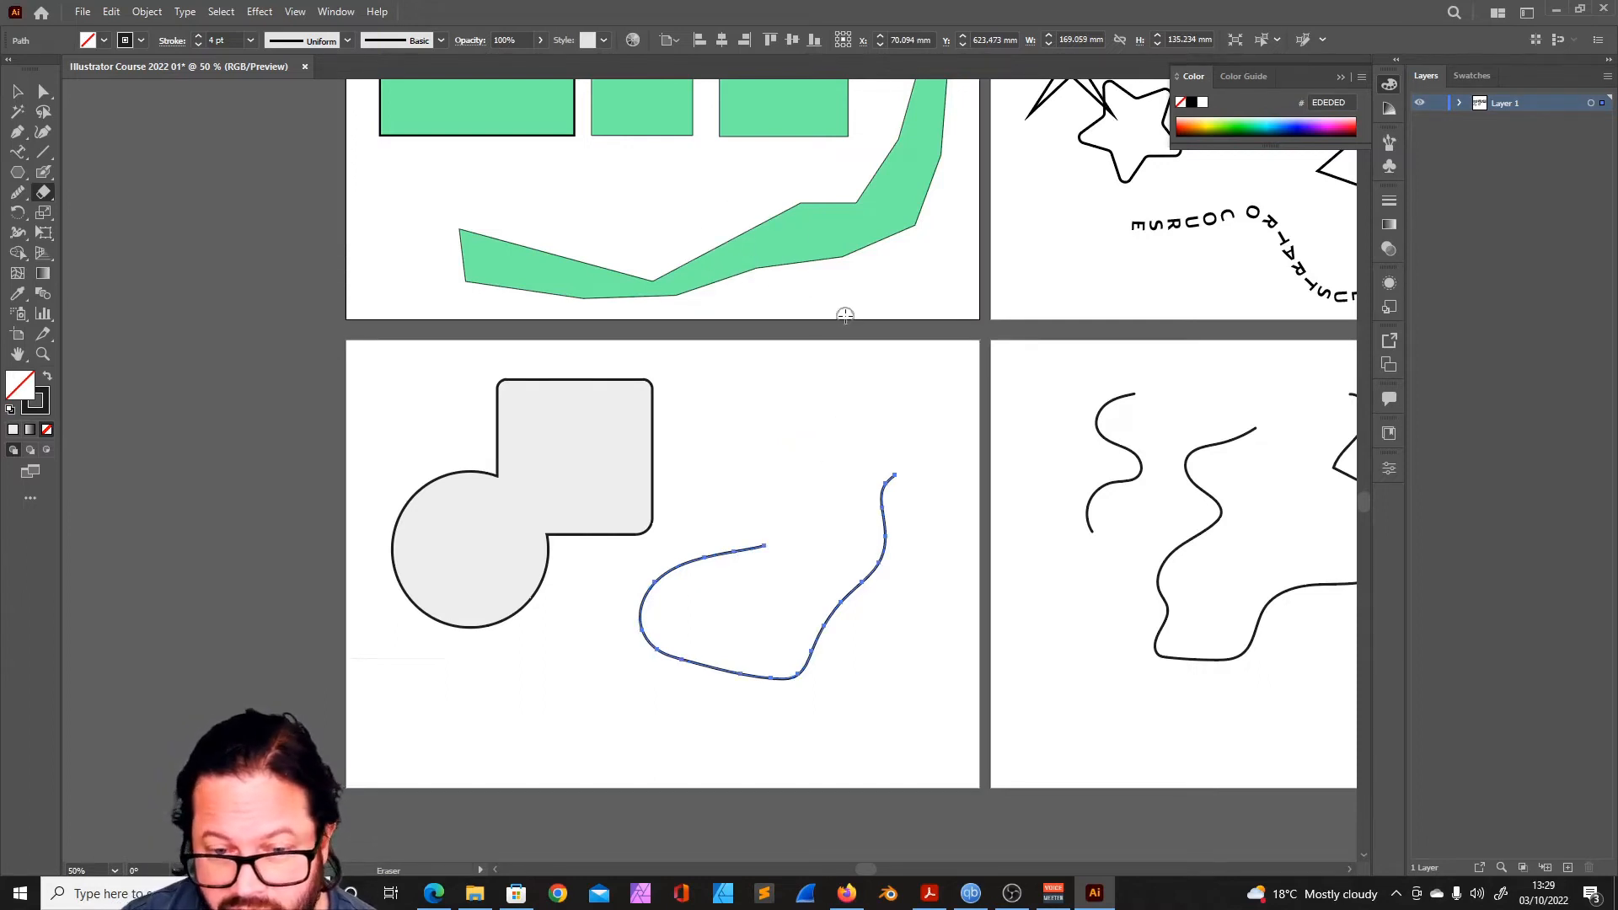
{"action": "mouse_move", "coordinate": [888, 498]}
{"action": "left_mouse_down"}
{"action": "mouse_move", "coordinate": [888, 544]}
{"action": "mouse_move", "coordinate": [834, 594]}
{"action": "mouse_move", "coordinate": [816, 642]}
{"action": "left_mouse_up"}
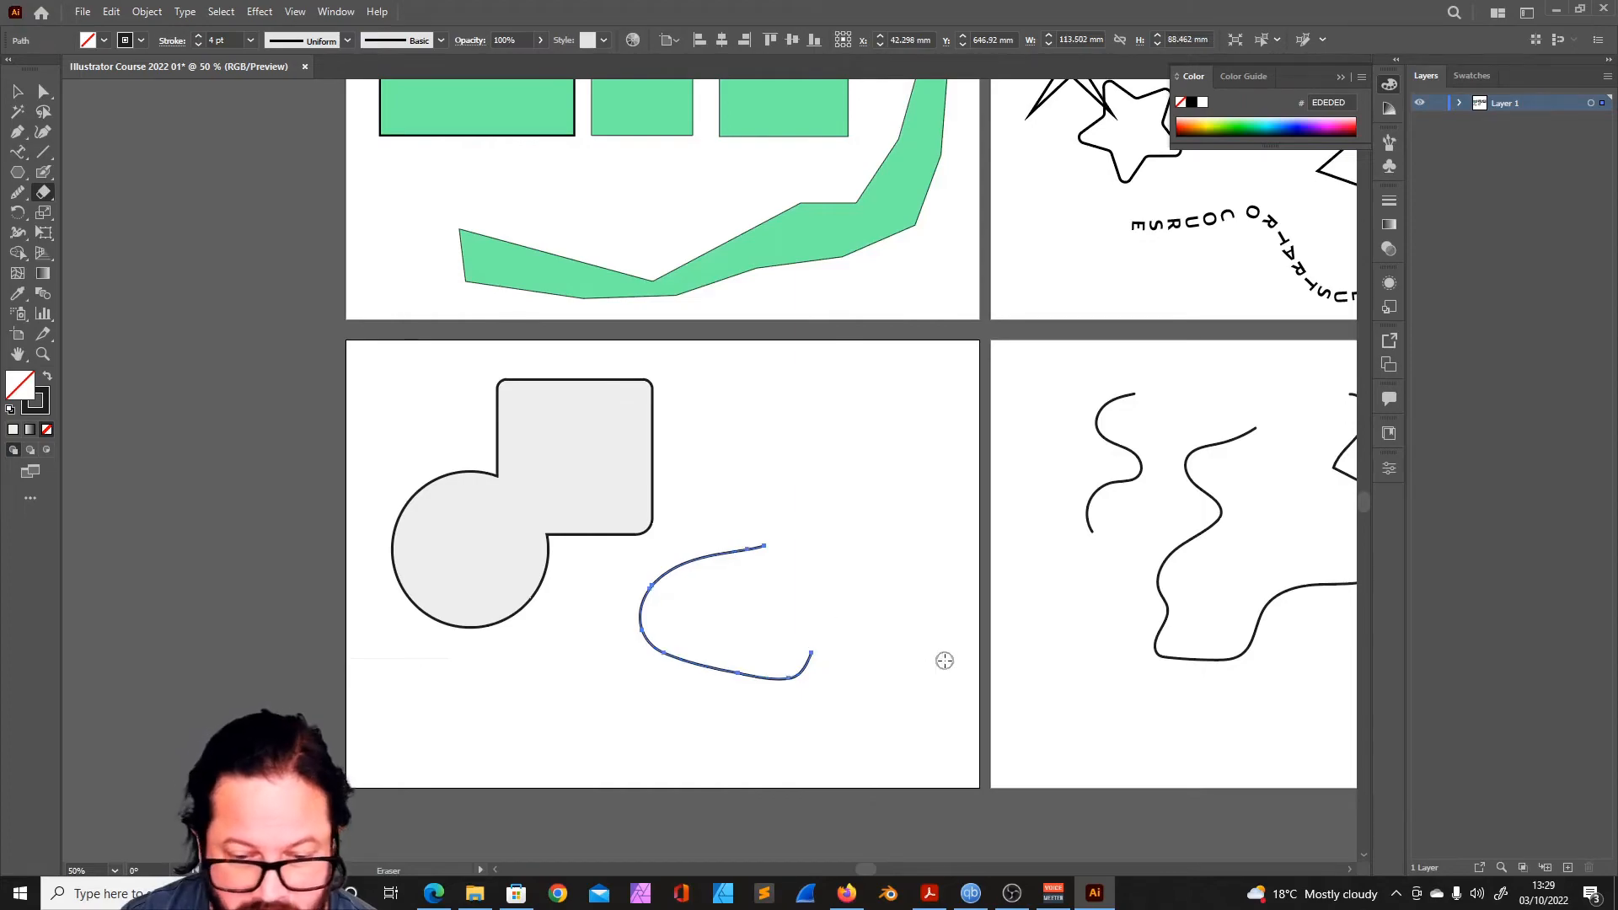
- Cut the remaining curve at one point on its upper stretch and one on its lower stretch with the Scissors tool
{"action": "left_click", "coordinate": [43, 192]}
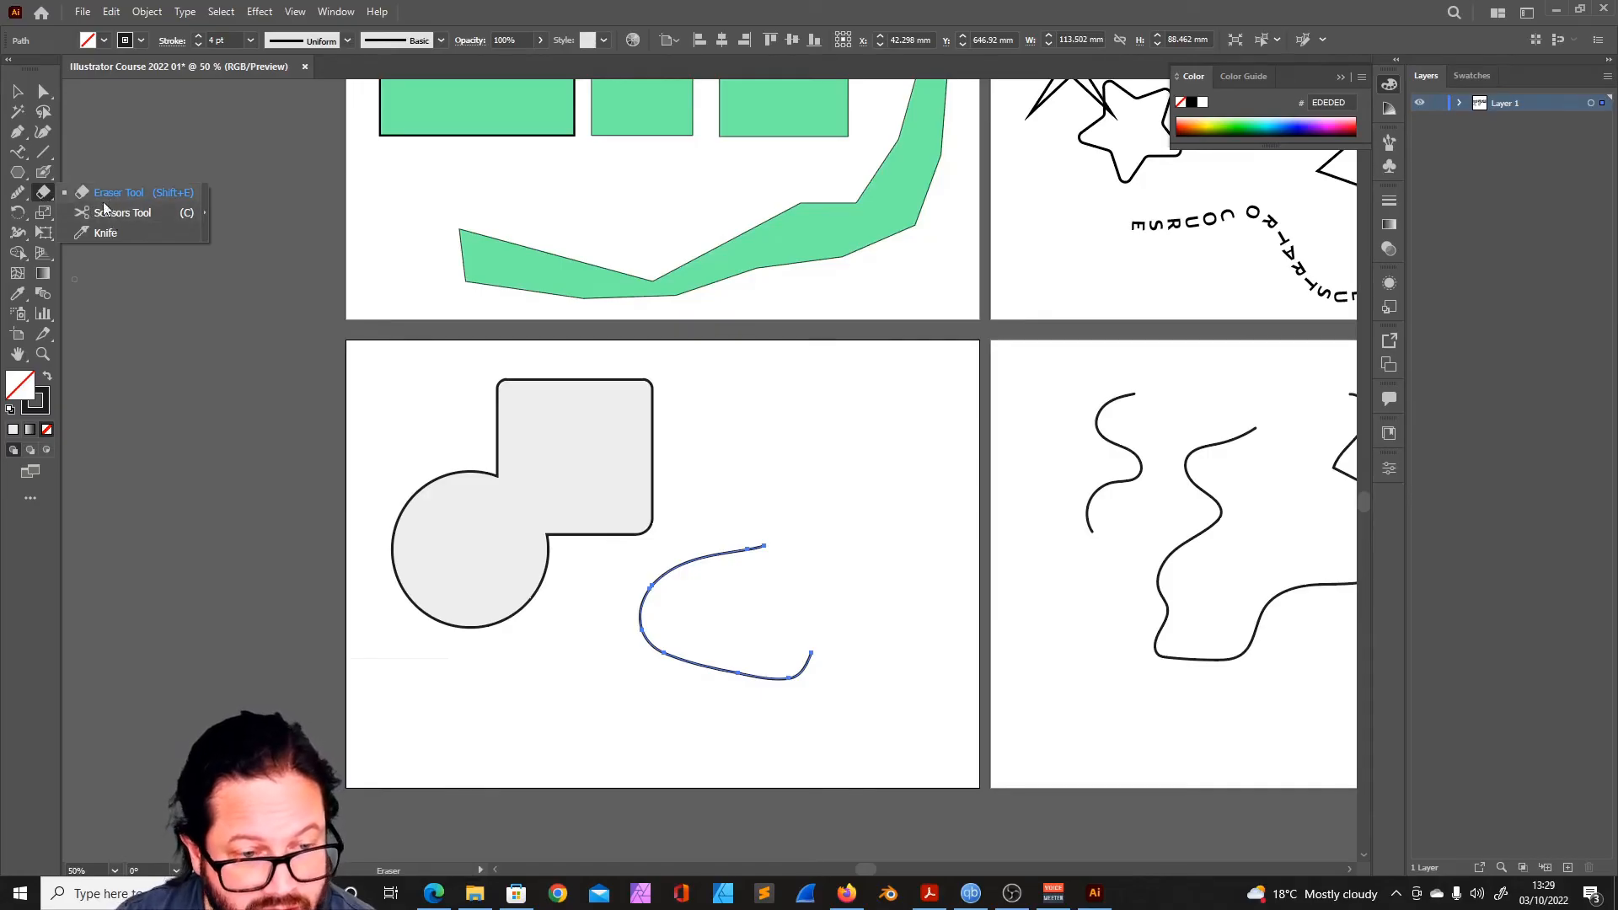
{"action": "left_click", "coordinate": [113, 214]}
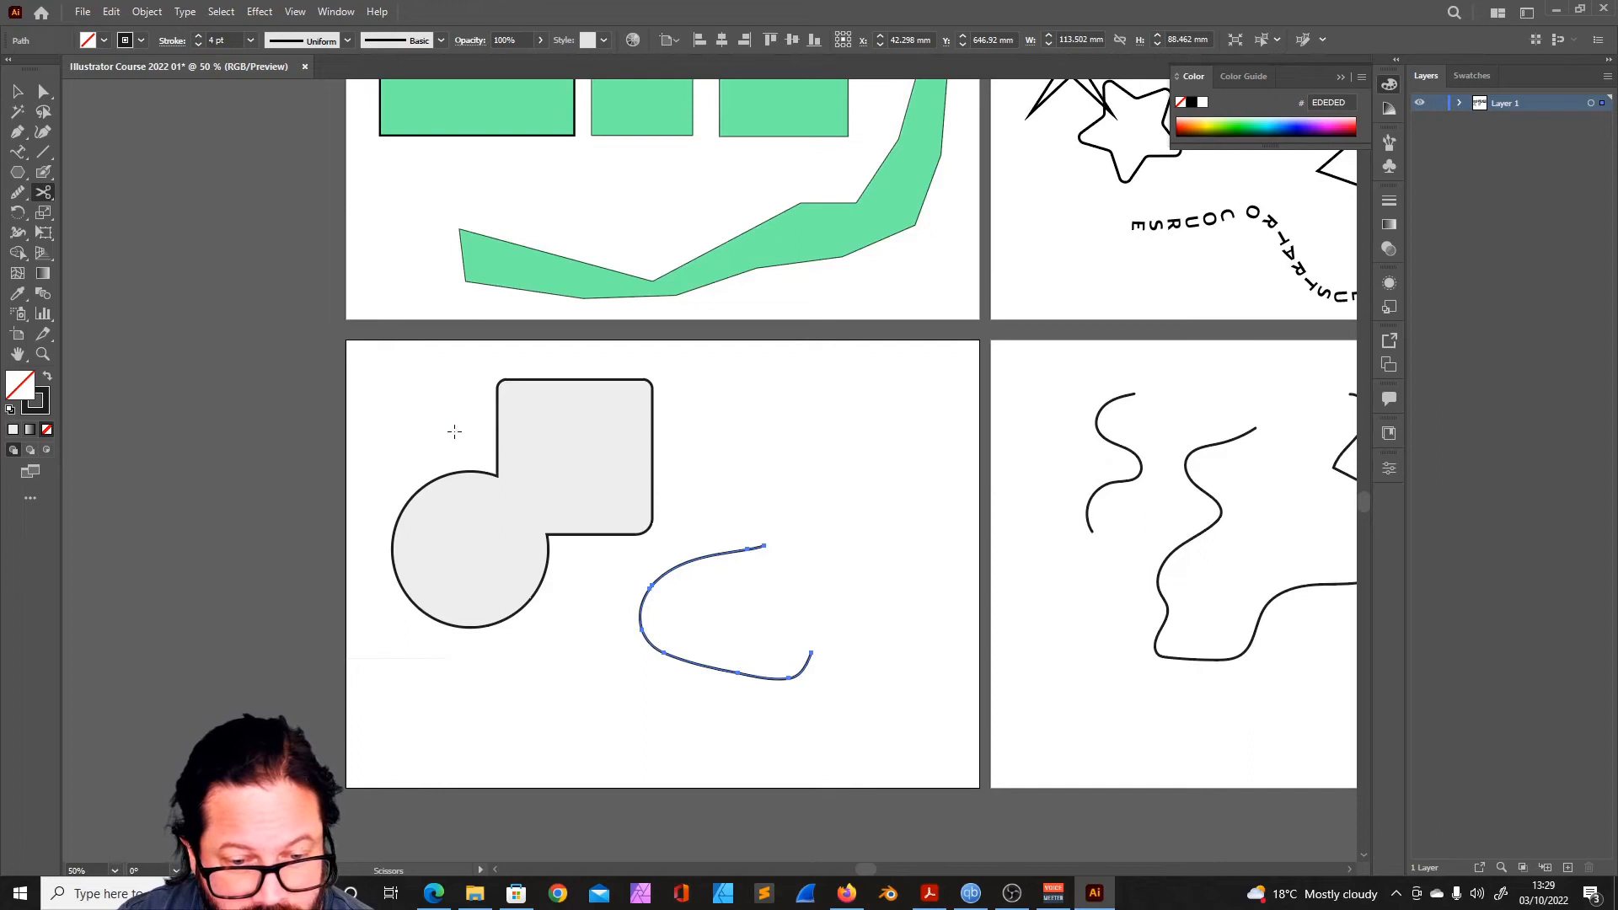
{"action": "left_click", "coordinate": [686, 563]}
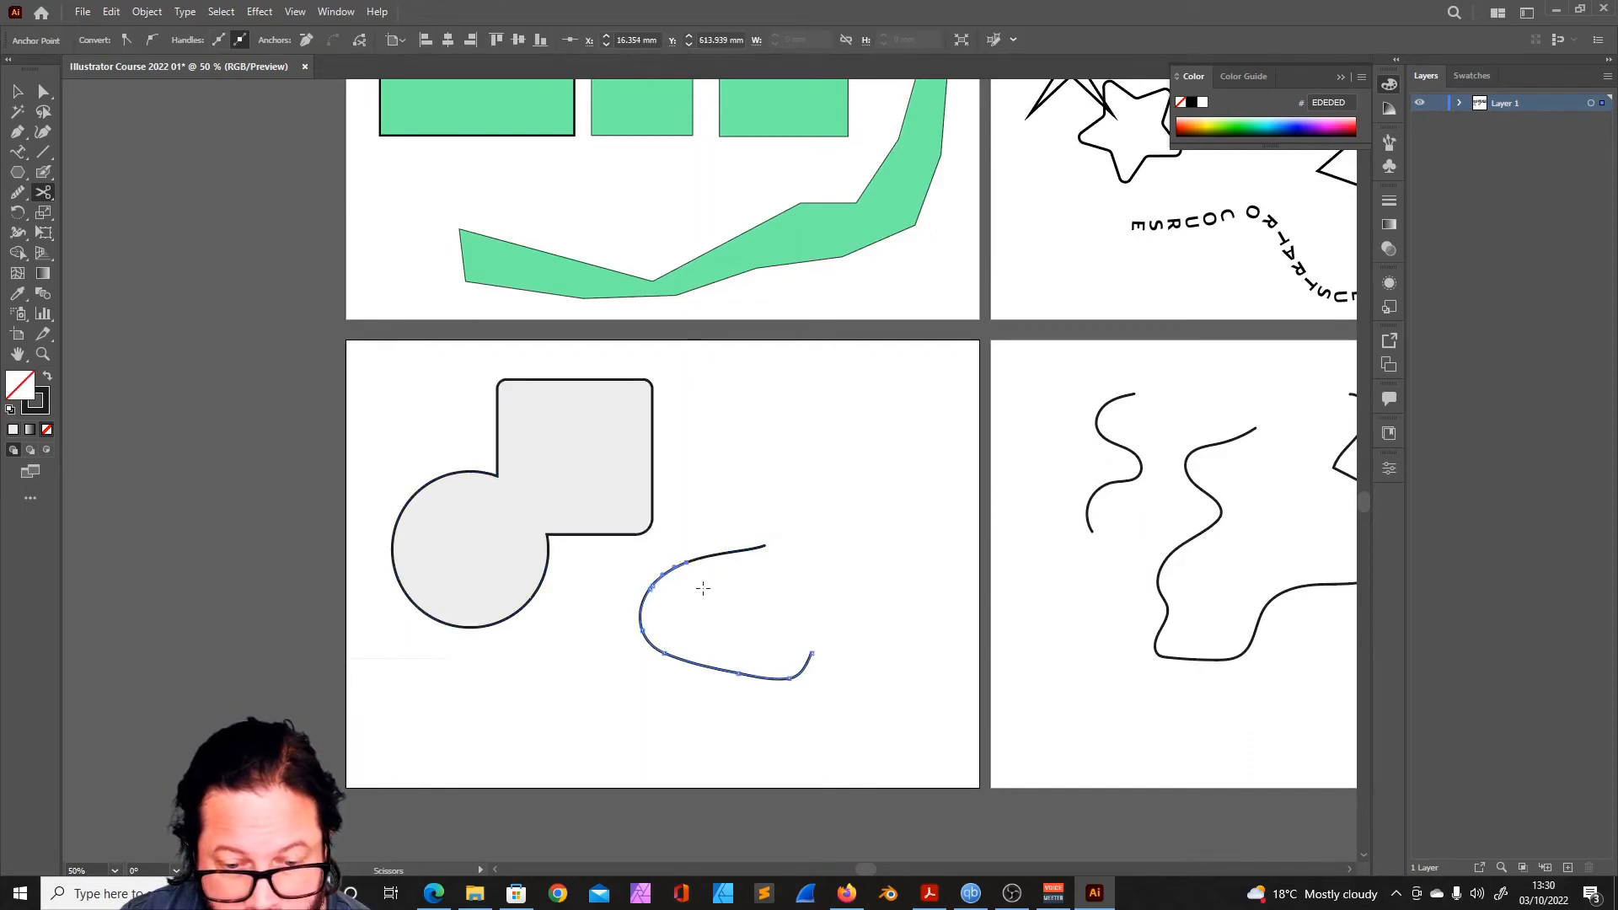
{"action": "left_click", "coordinate": [710, 667]}
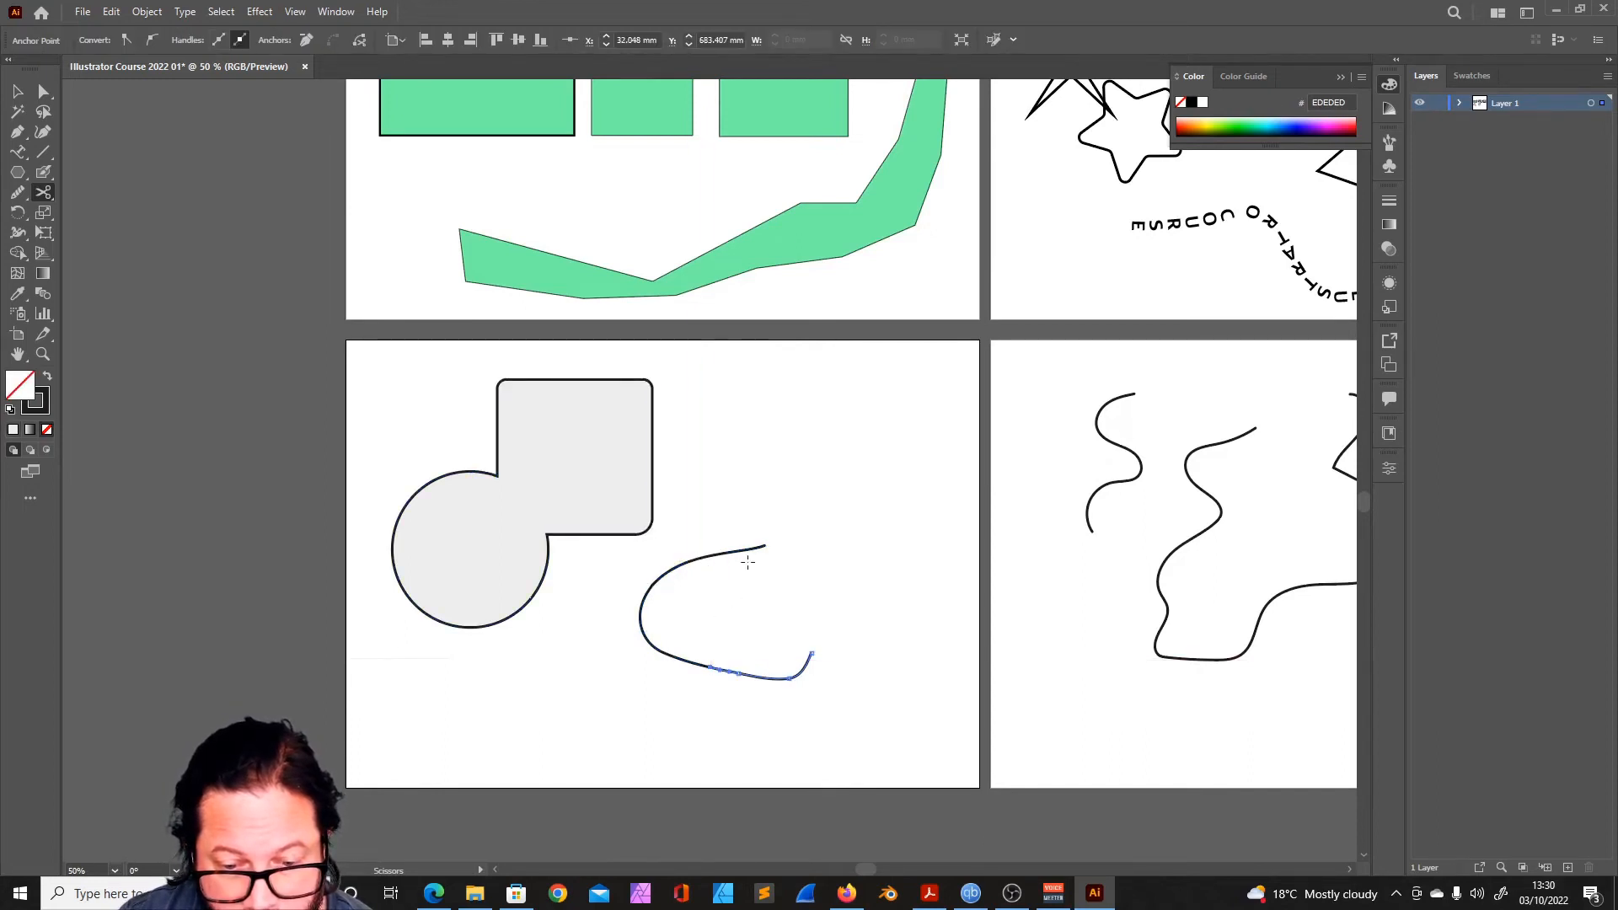
- Move the three cut pieces of the curve apart so that each stands separately
{"action": "key", "text": "v"}
{"action": "left_click_drag", "start_coordinate": [767, 681], "coordinate": [845, 608]}
{"action": "left_click_drag", "start_coordinate": [718, 552], "coordinate": [812, 447]}
{"action": "left_click_drag", "start_coordinate": [659, 588], "coordinate": [764, 559]}
{"action": "left_click", "coordinate": [645, 612]}
- Slice the square part of the merged shape with a curved Knife cut and pull its L-shaped outer piece away
{"action": "left_click", "coordinate": [40, 197]}
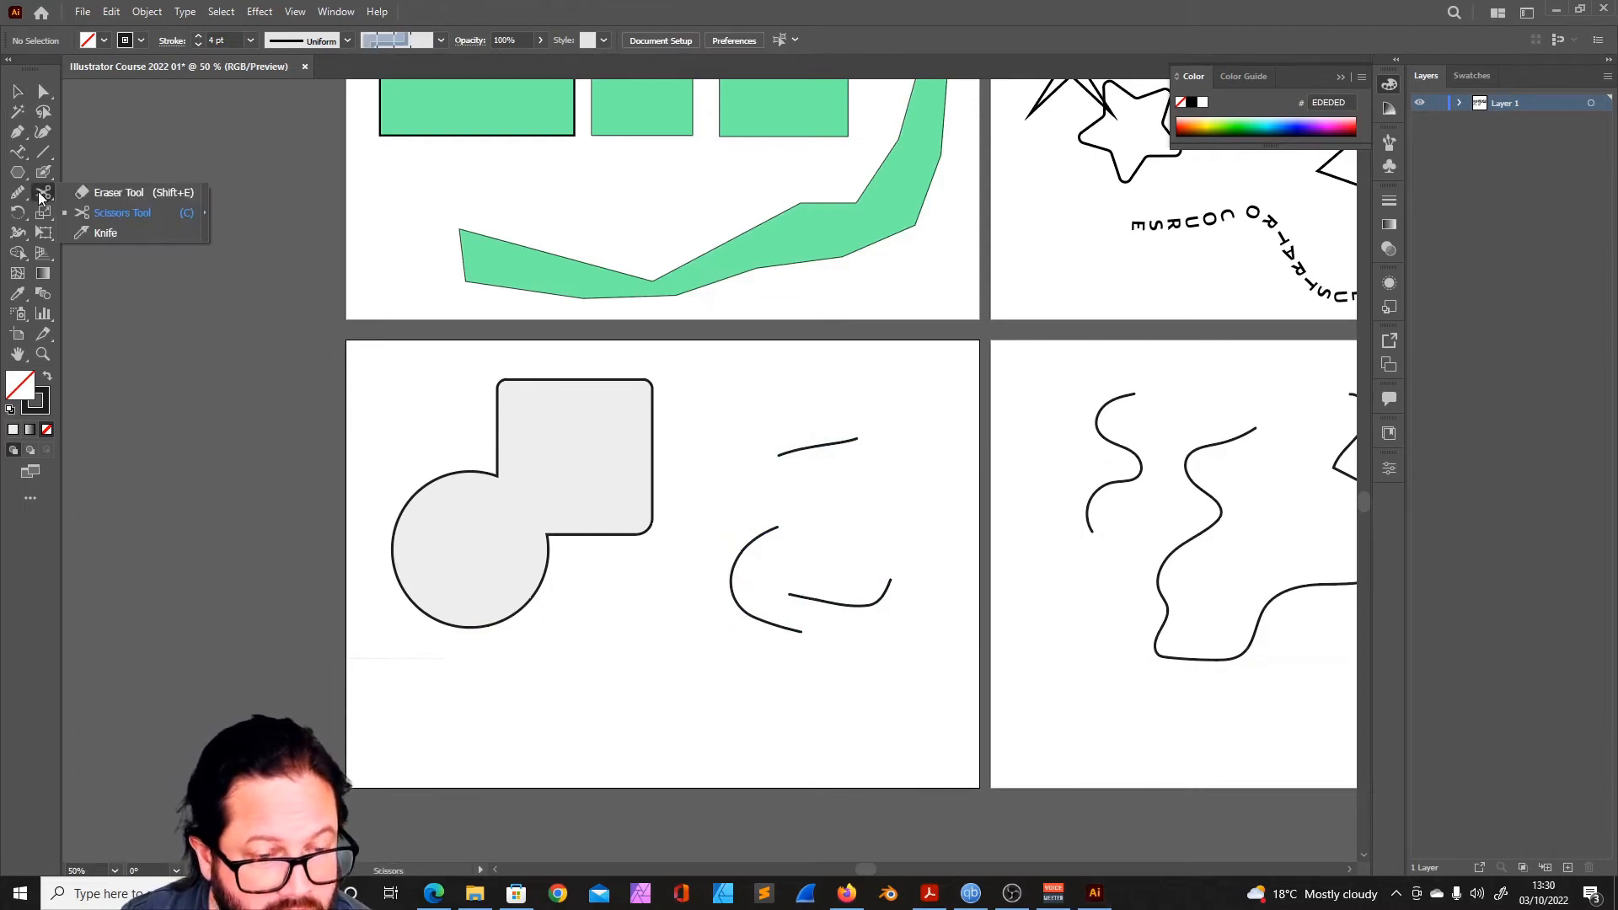
{"action": "left_click", "coordinate": [102, 234]}
{"action": "mouse_move", "coordinate": [471, 415]}
{"action": "left_mouse_down"}
{"action": "mouse_move", "coordinate": [560, 415]}
{"action": "mouse_move", "coordinate": [590, 432]}
{"action": "mouse_move", "coordinate": [600, 566]}
{"action": "left_mouse_up"}
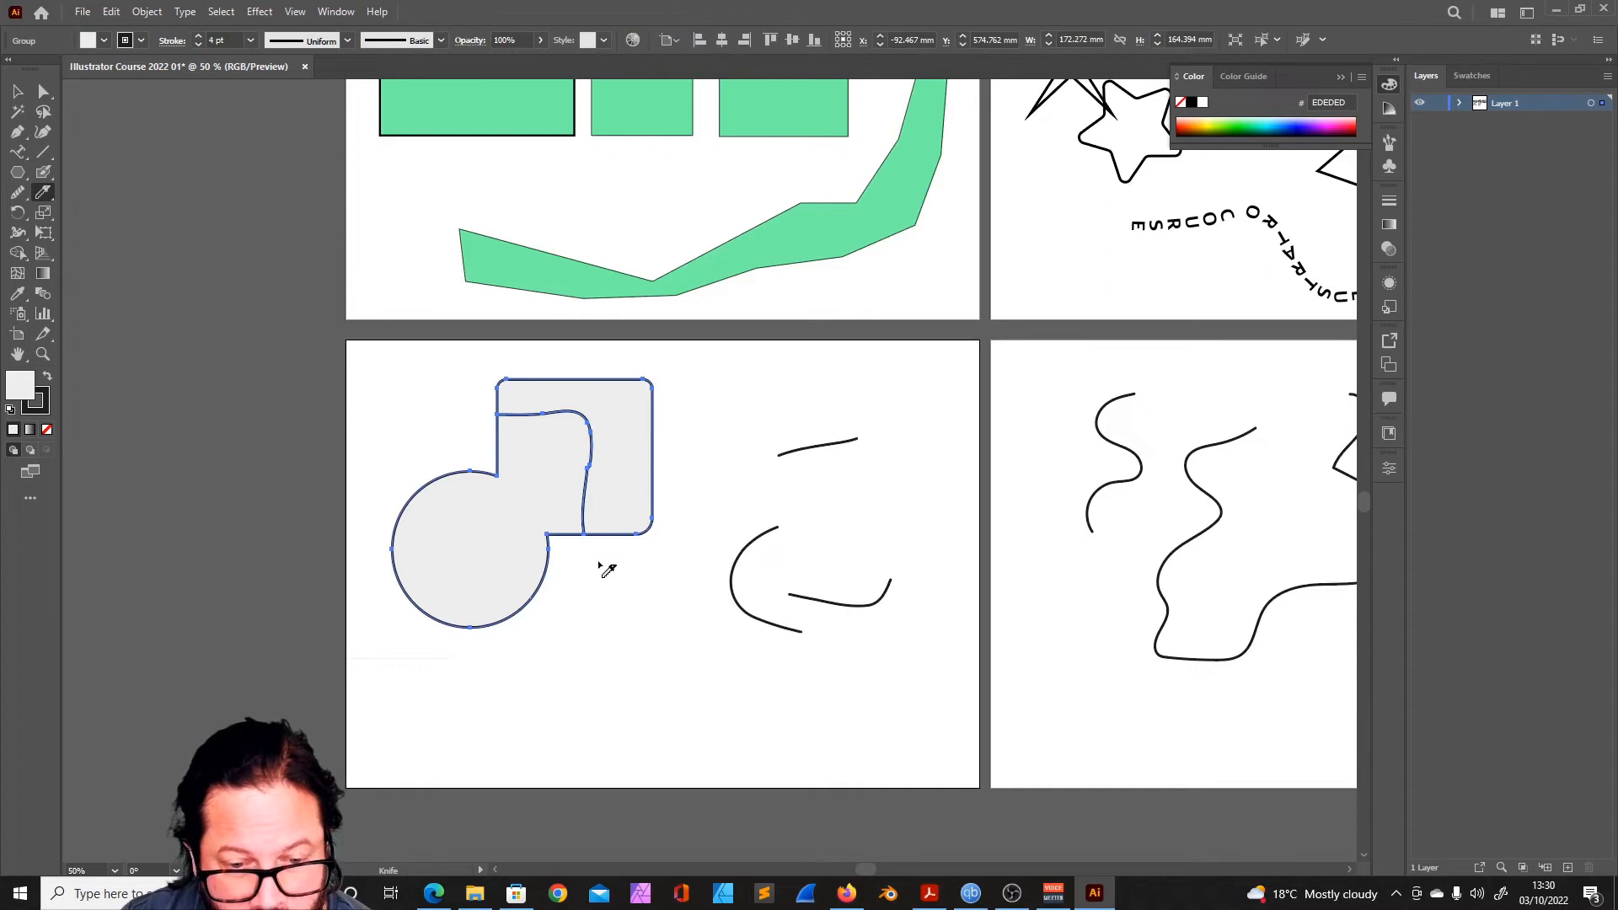
{"action": "key", "text": "a"}
{"action": "left_click", "coordinate": [640, 430]}
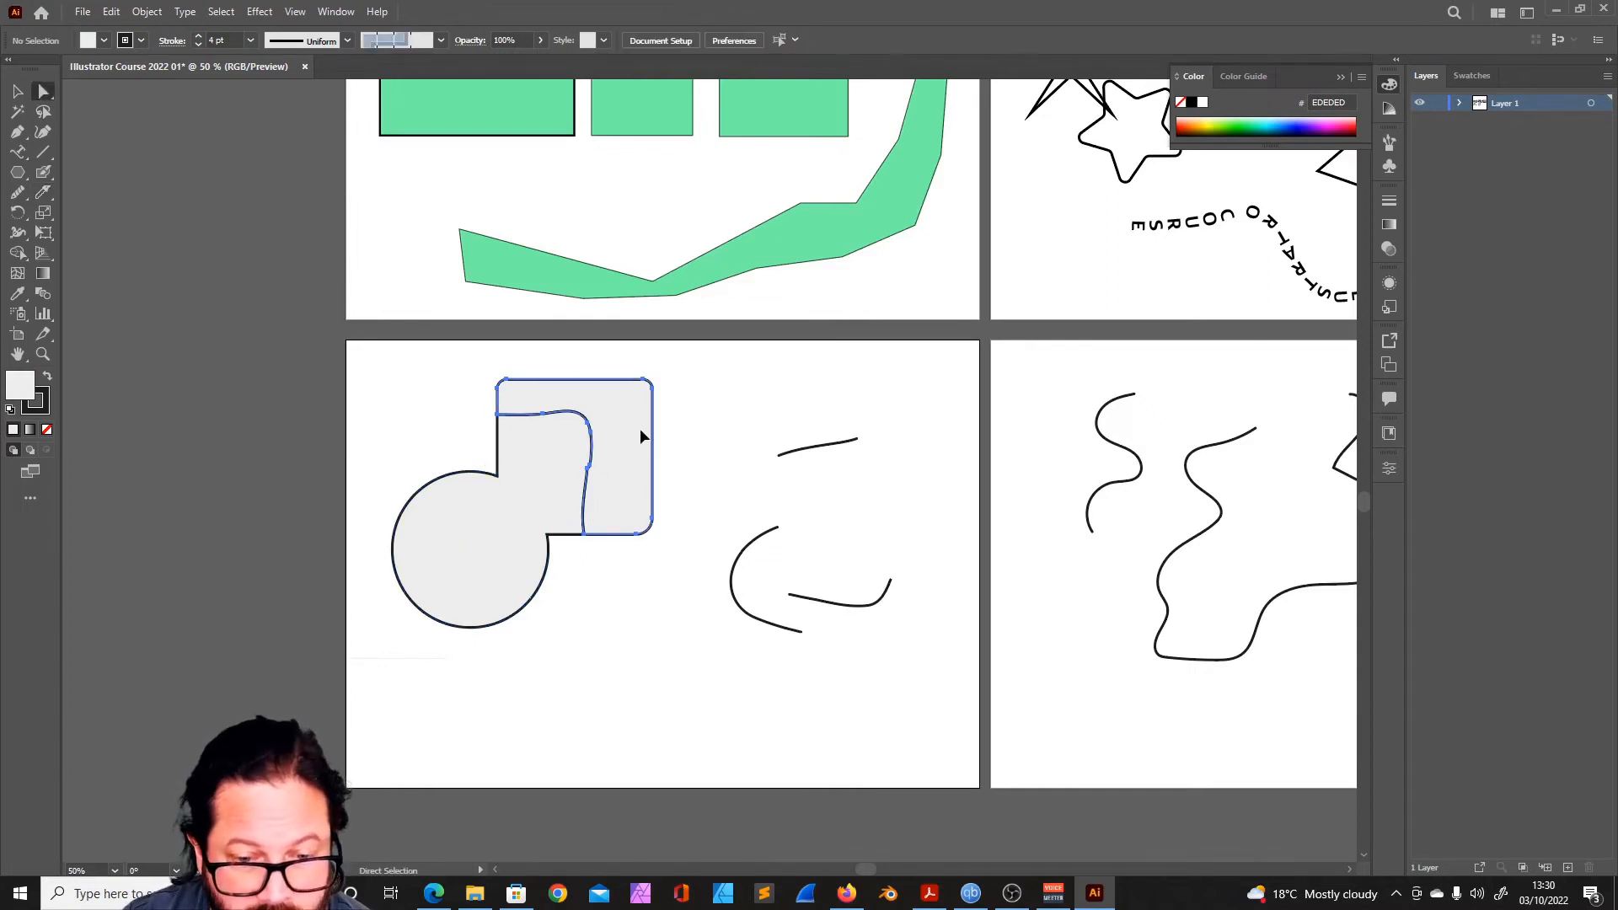
{"action": "left_click_drag", "start_coordinate": [636, 445], "coordinate": [703, 426]}
{"action": "key", "text": "v"}
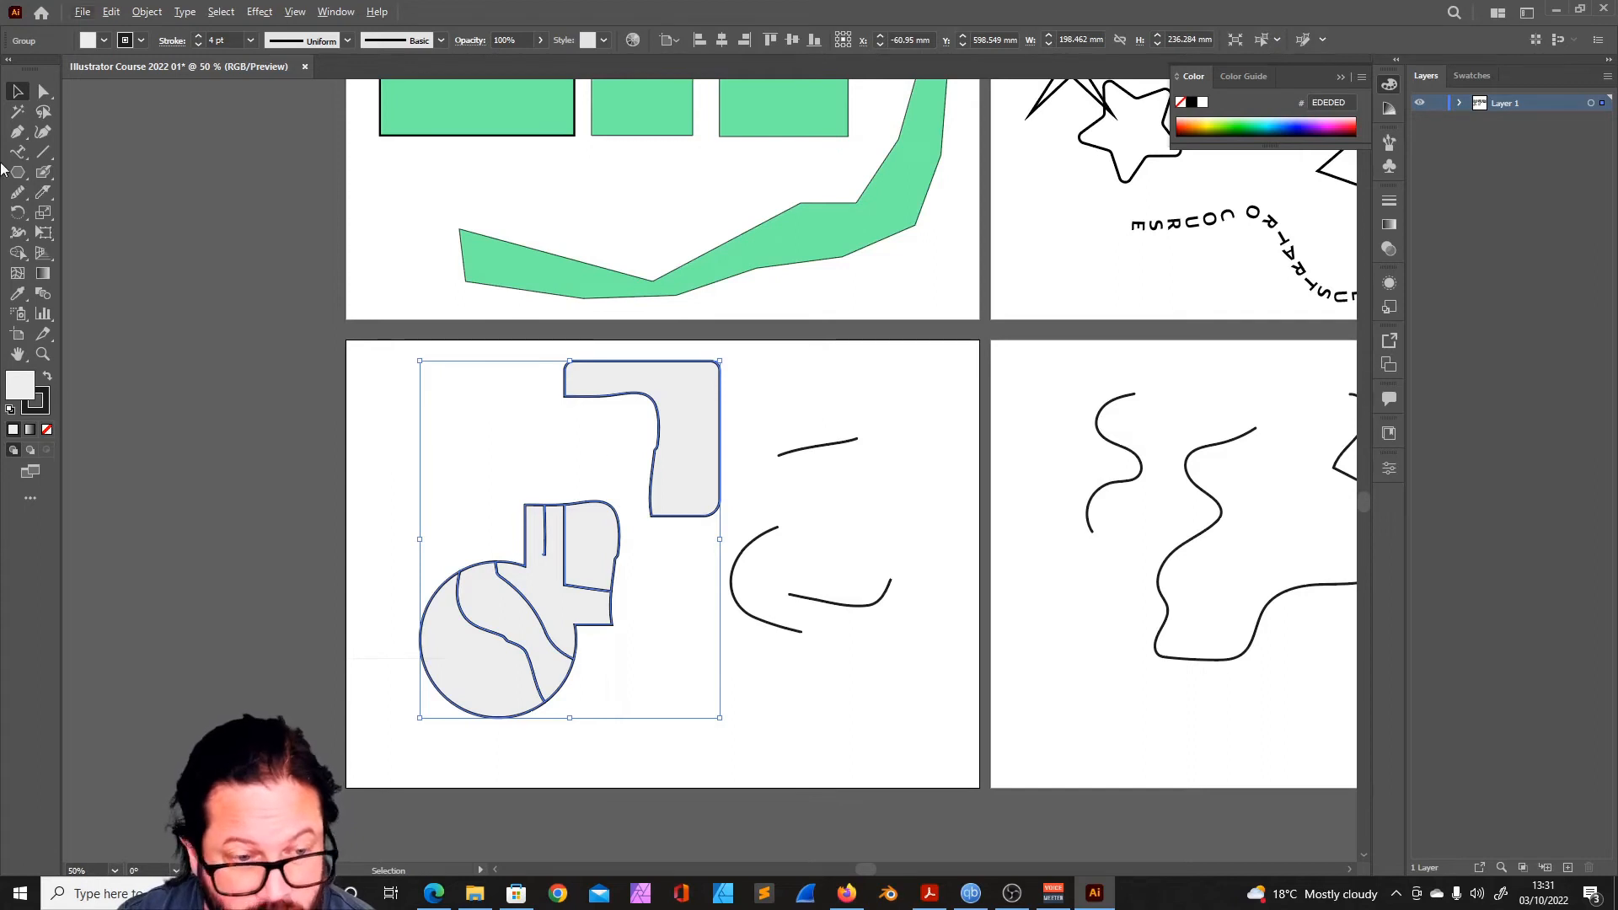
- Slice the L-shaped piece across into several segments with the Knife and move its corner segment outward
{"action": "left_click", "coordinate": [42, 192]}
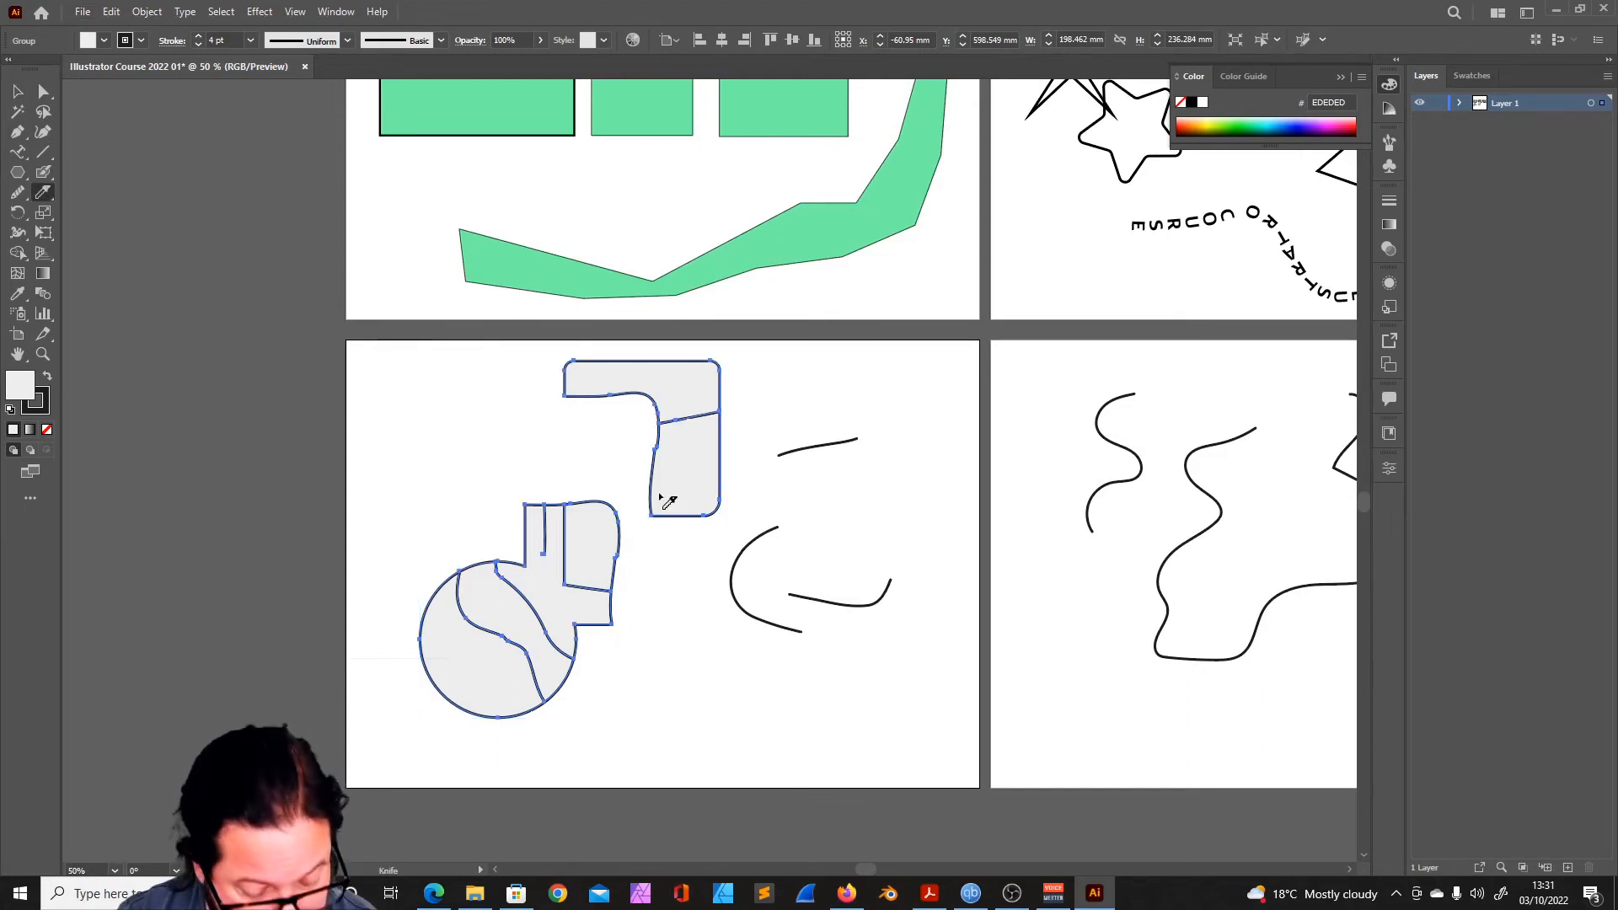
{"action": "left_click_drag", "start_coordinate": [658, 473], "coordinate": [624, 461]}
{"action": "left_click_drag", "start_coordinate": [629, 351], "coordinate": [612, 417]}
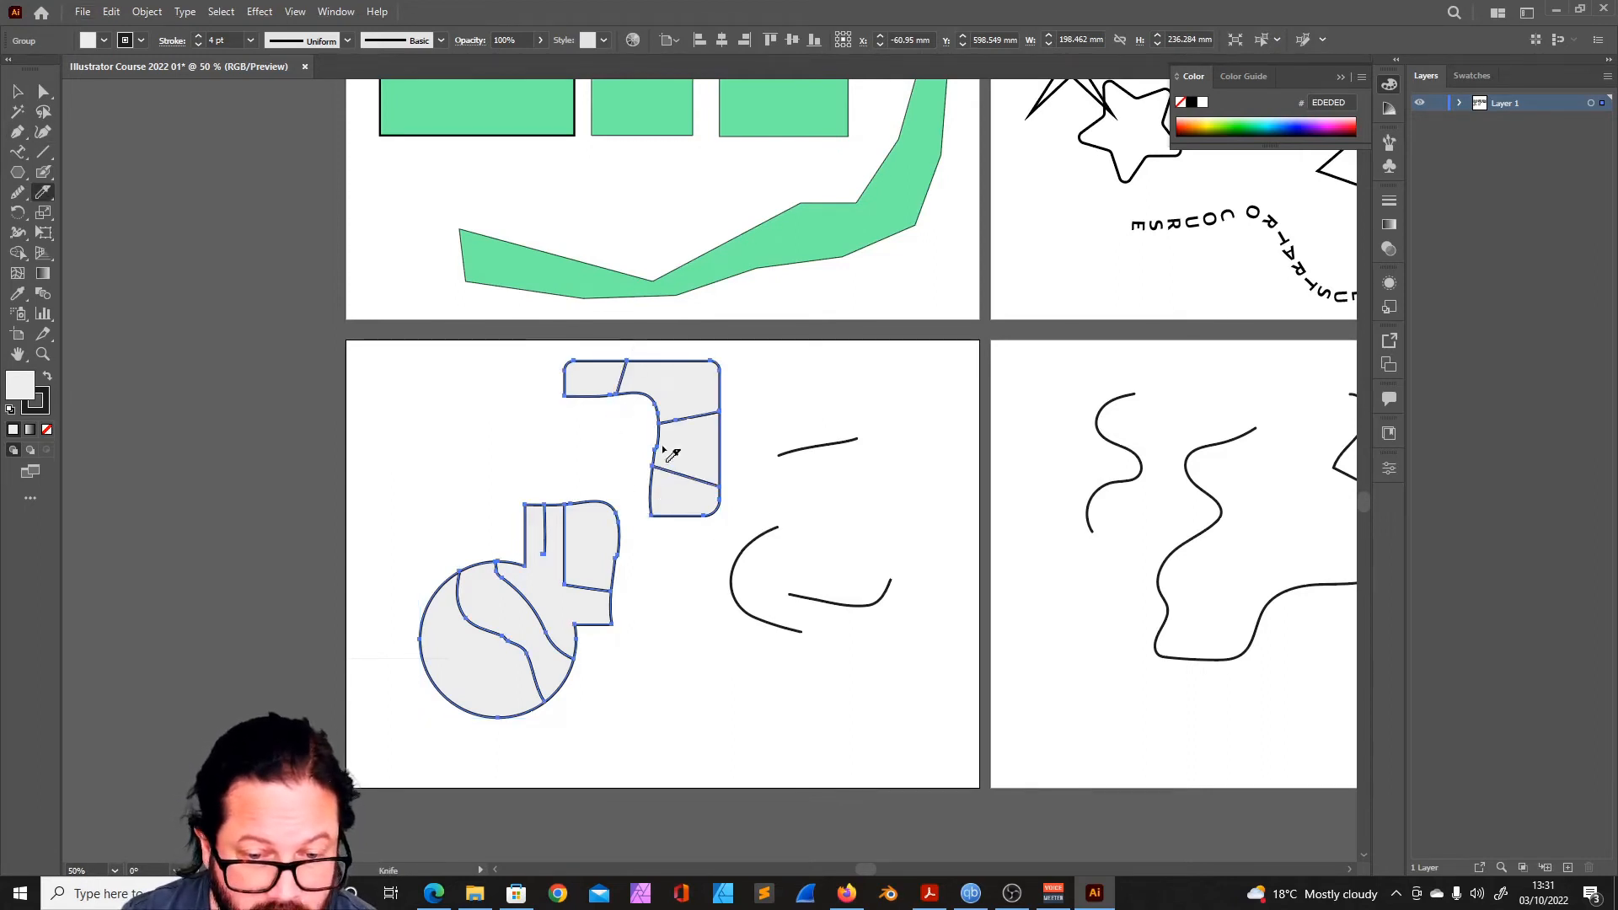
{"action": "key", "text": "a"}
{"action": "left_click", "coordinate": [686, 385]}
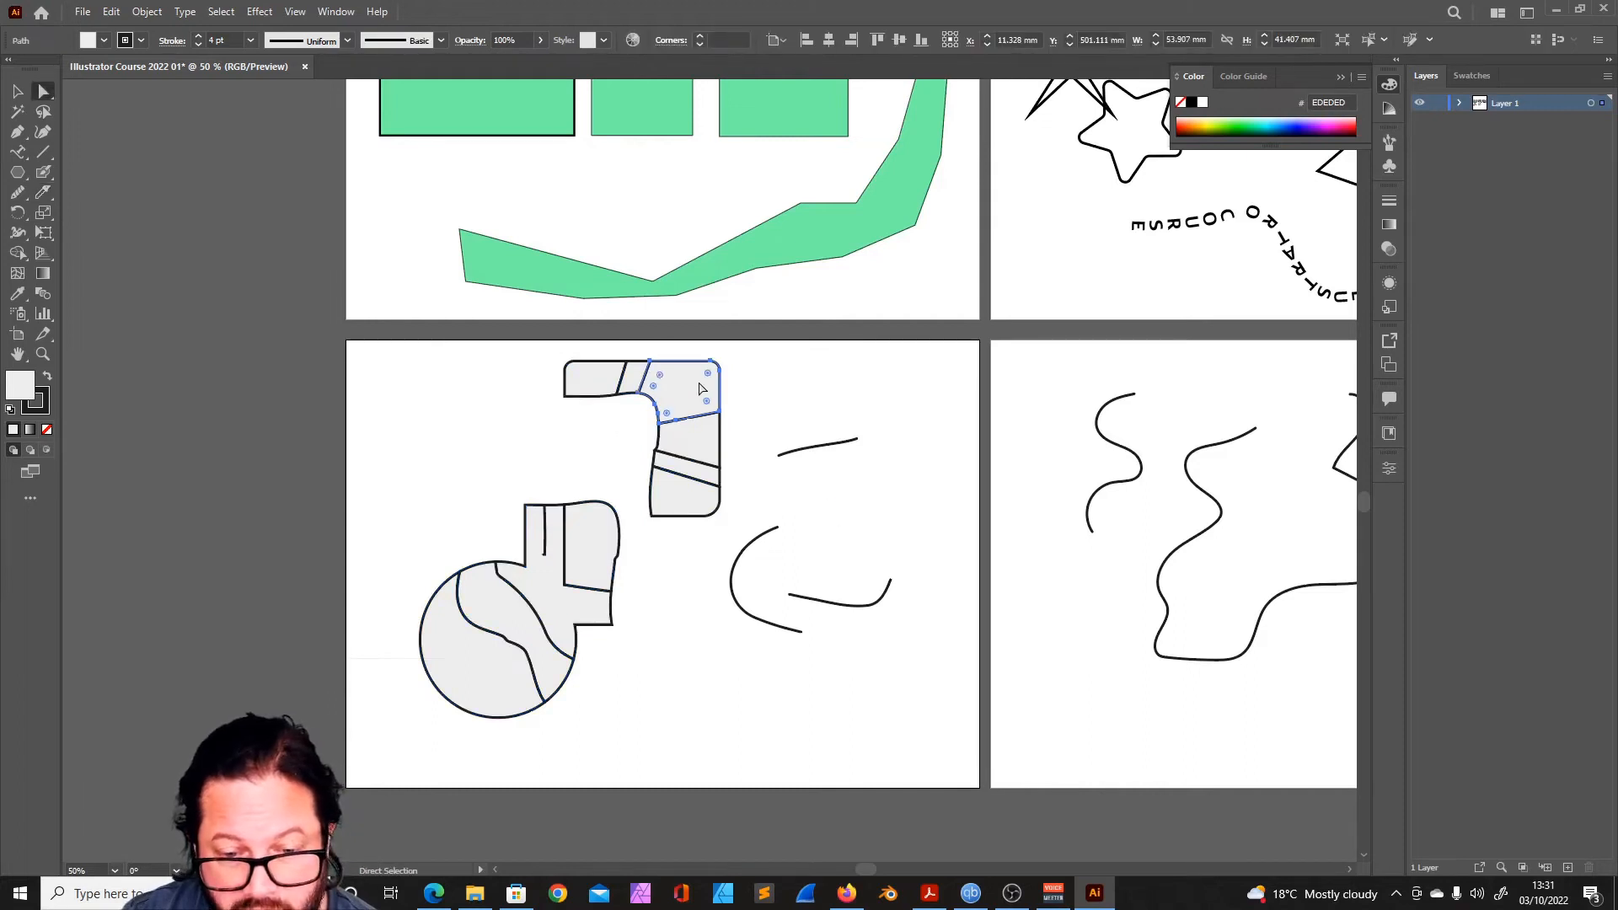
{"action": "left_click_drag", "start_coordinate": [686, 386], "coordinate": [747, 375]}
- Shift the whole sliced group slightly, and enter and exit its isolation mode
{"action": "key", "text": "v"}
{"action": "left_click_drag", "start_coordinate": [594, 372], "coordinate": [576, 379]}
{"action": "double_click", "coordinate": [742, 385]}
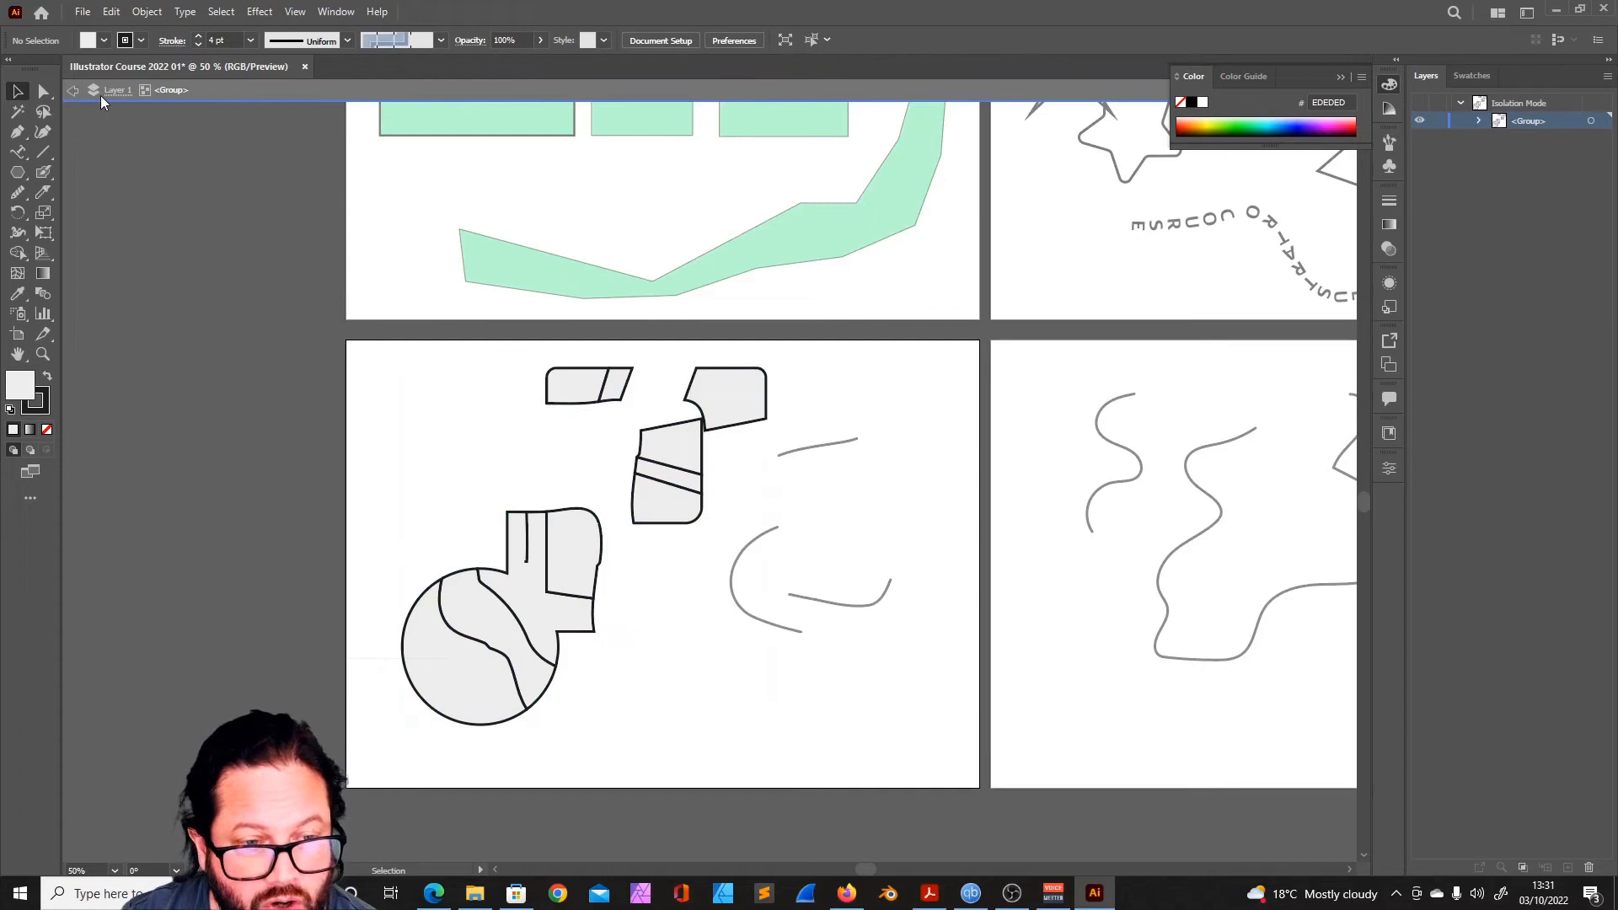
{"action": "left_click", "coordinate": [73, 90]}
{"action": "mouse_move", "coordinate": [583, 379]}
{"action": "left_mouse_down"}
{"action": "mouse_move", "coordinate": [552, 398]}
{"action": "mouse_move", "coordinate": [581, 379]}
{"action": "left_mouse_up"}
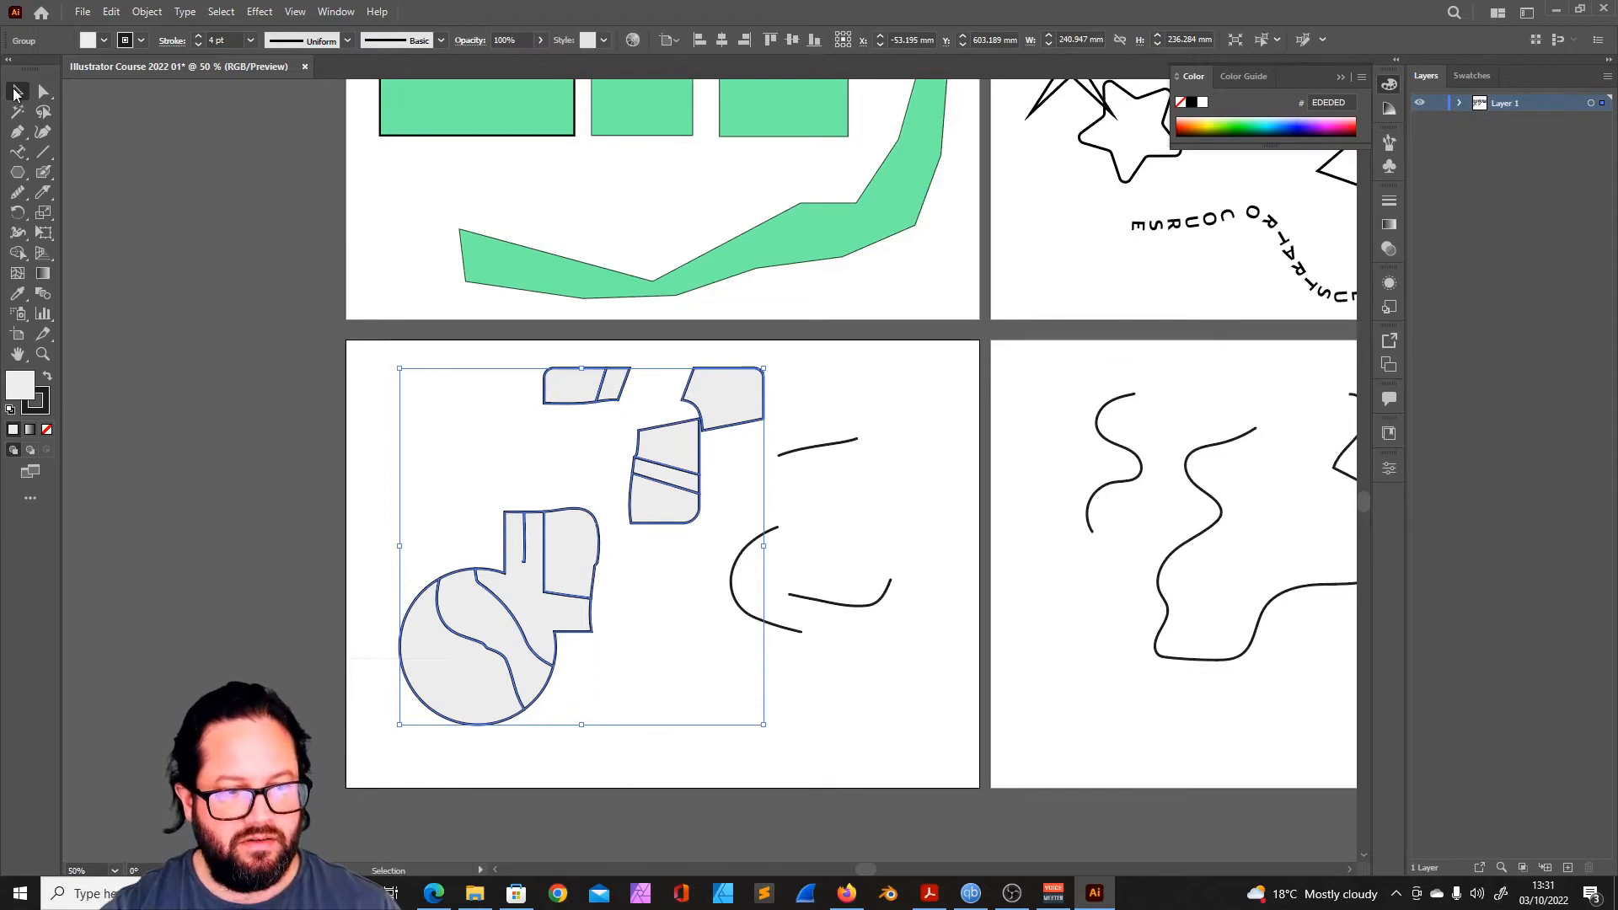
- Isolate the sliced group and move its corner segment slightly up and outward
{"action": "double_click", "coordinate": [723, 396]}
{"action": "mouse_move", "coordinate": [723, 396]}
{"action": "left_mouse_down"}
{"action": "mouse_move", "coordinate": [781, 376]}
{"action": "mouse_move", "coordinate": [765, 398]}
{"action": "mouse_move", "coordinate": [740, 386]}
{"action": "left_mouse_up"}
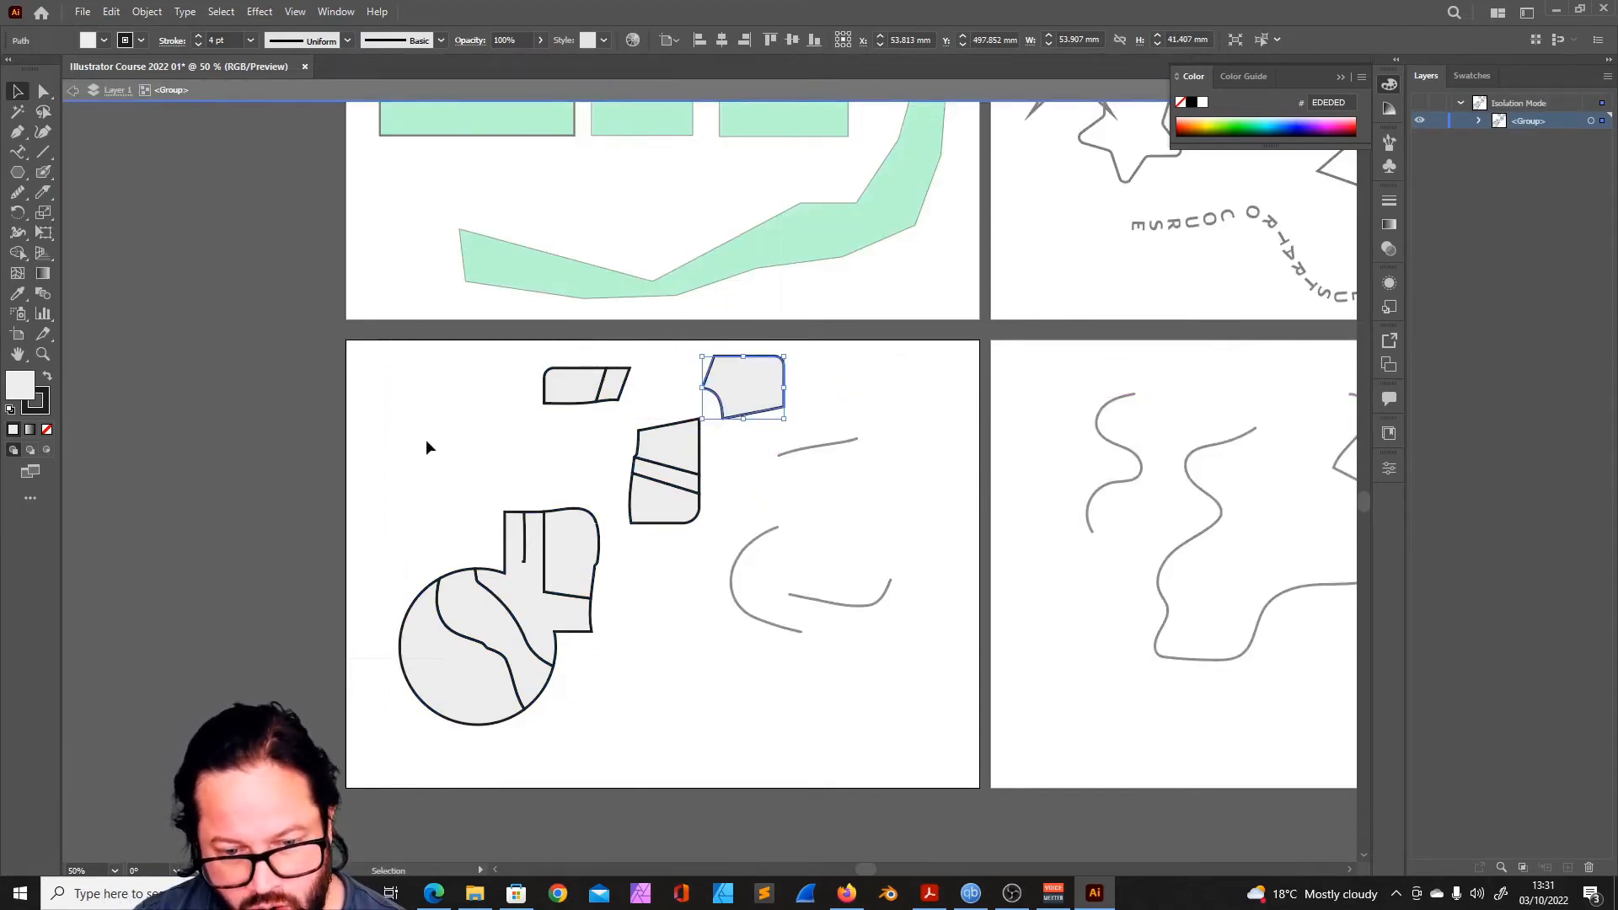
- Spread the remaining sliced segments apart inside the isolated group and leave isolation mode
{"action": "left_click_drag", "start_coordinate": [679, 444], "coordinate": [468, 447]}
{"action": "left_click_drag", "start_coordinate": [653, 502], "coordinate": [645, 561]}
{"action": "left_click_drag", "start_coordinate": [569, 392], "coordinate": [618, 379]}
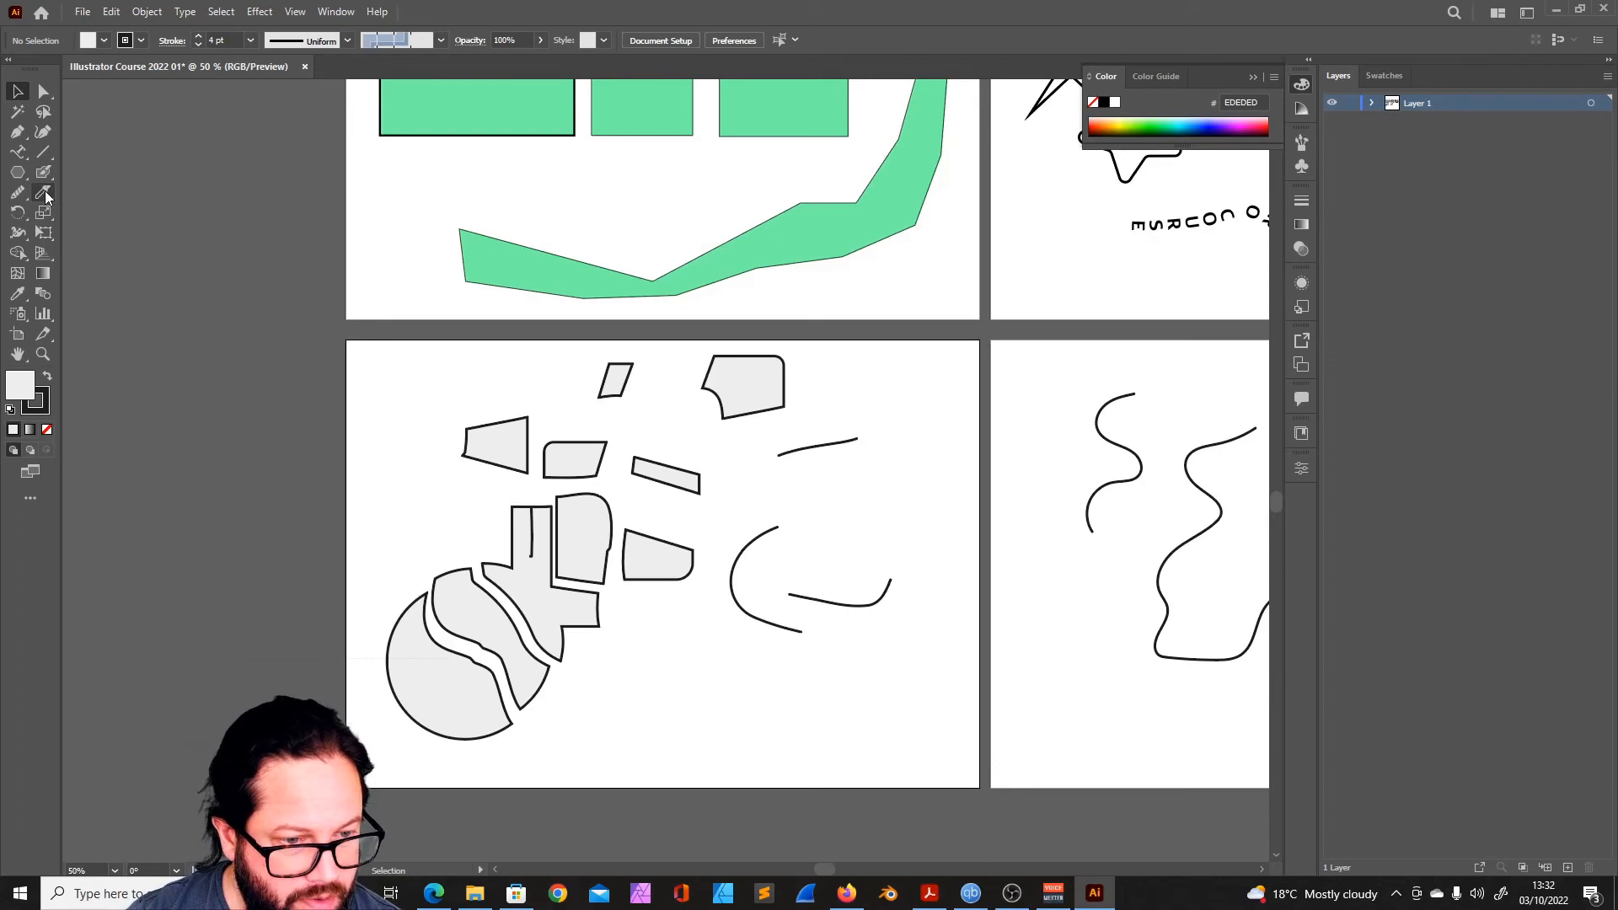
{"action": "left_click", "coordinate": [17, 194]}
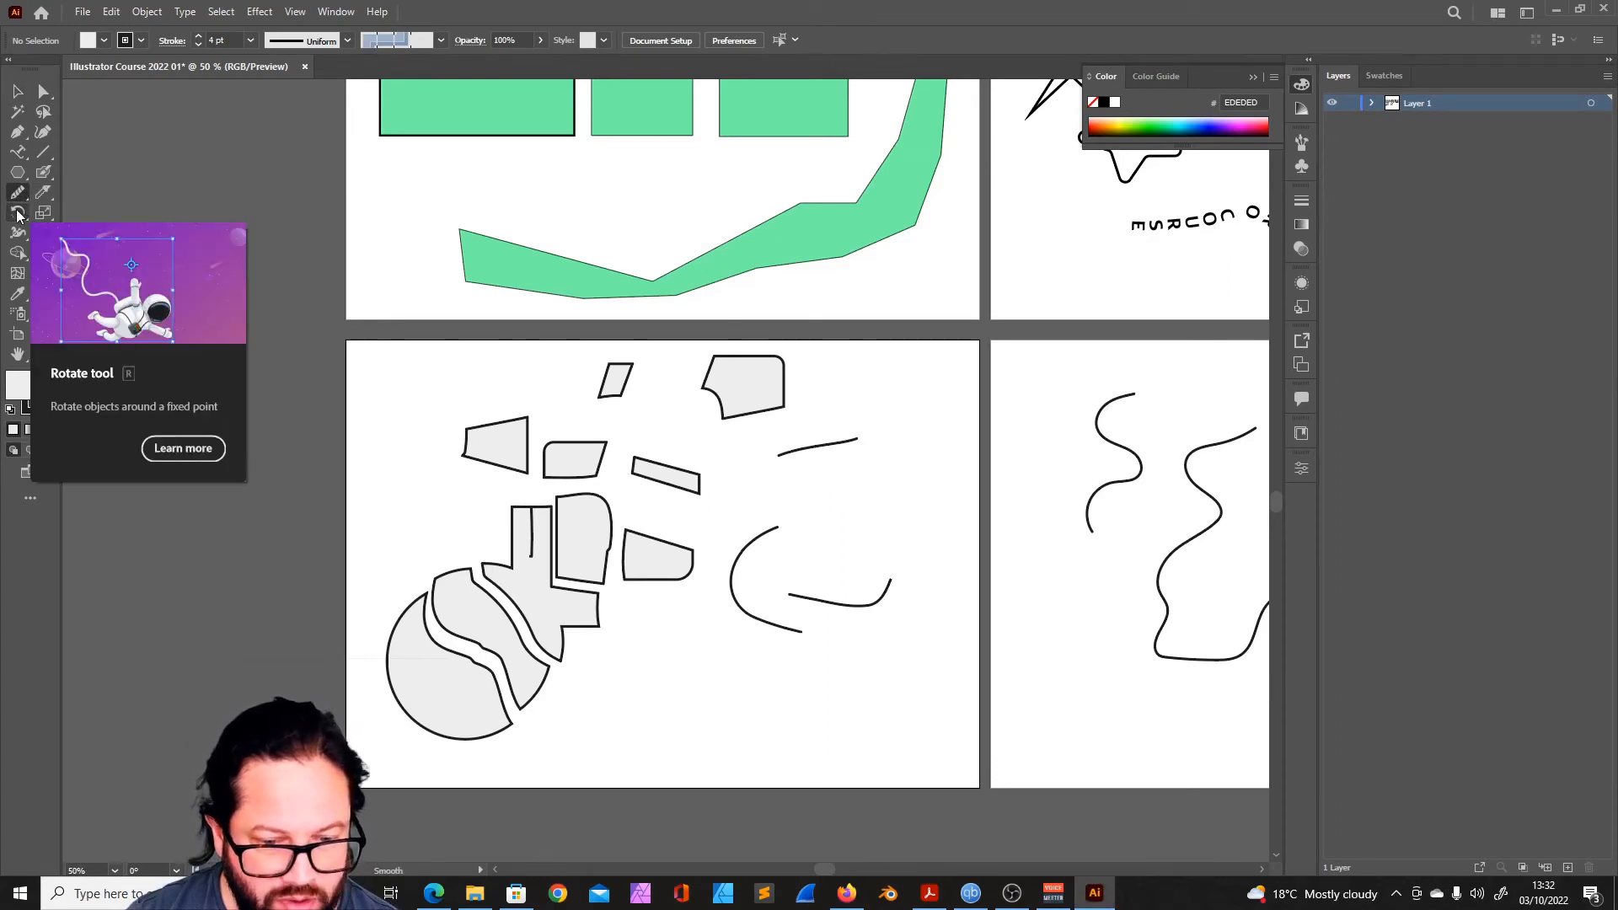
{"action": "double_click", "coordinate": [18, 213]}
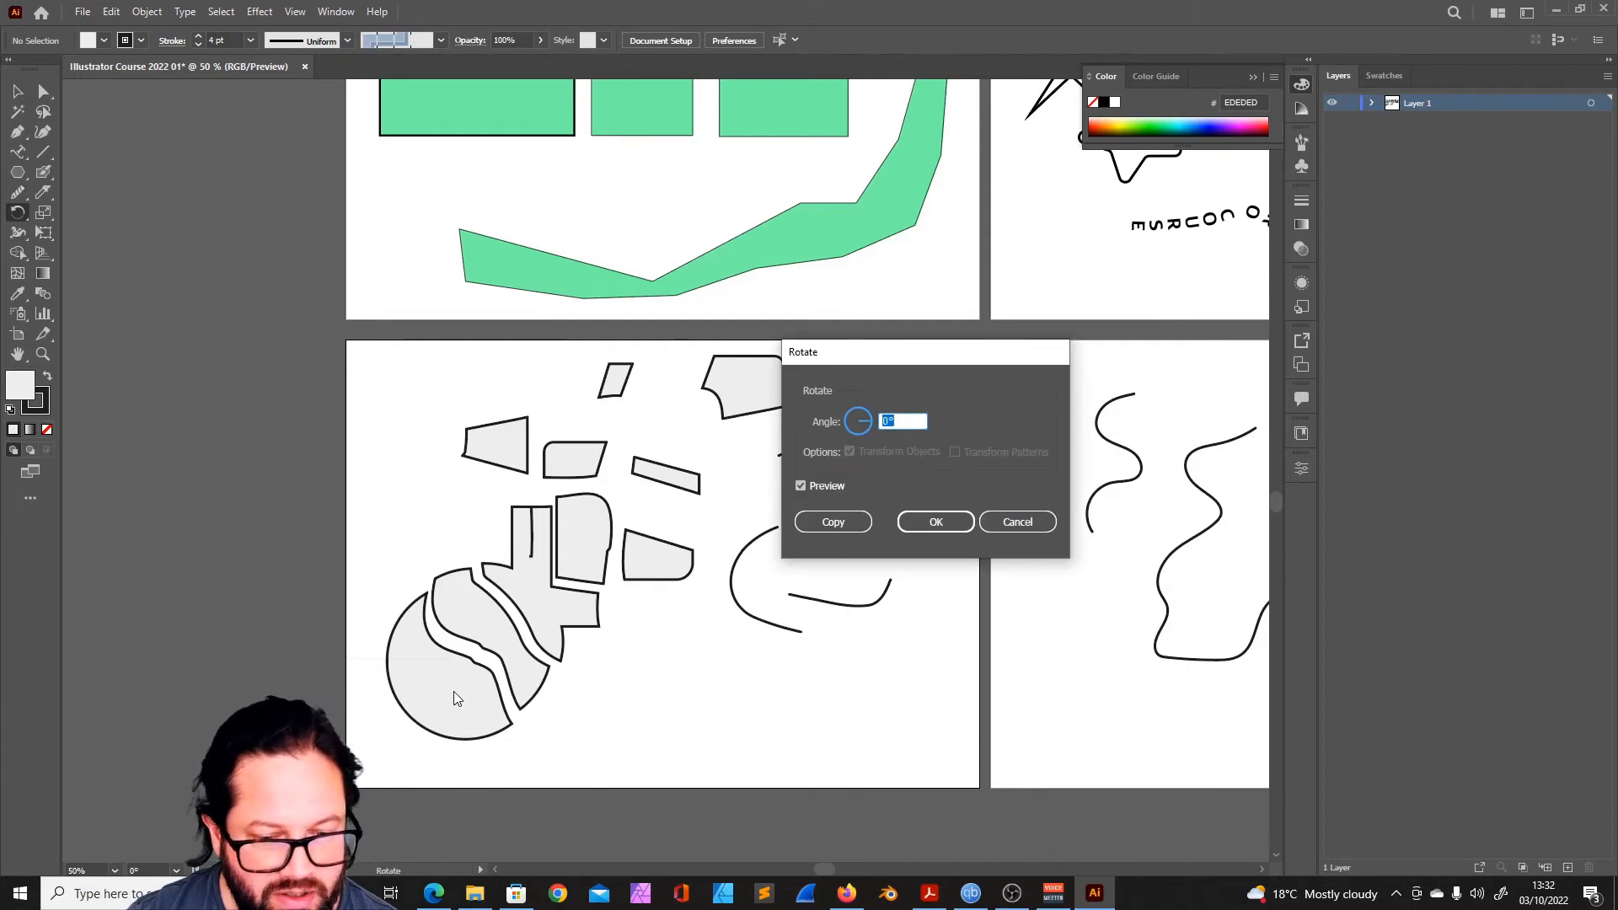
{"action": "left_click", "coordinate": [1017, 522]}
{"action": "left_click", "coordinate": [18, 91]}
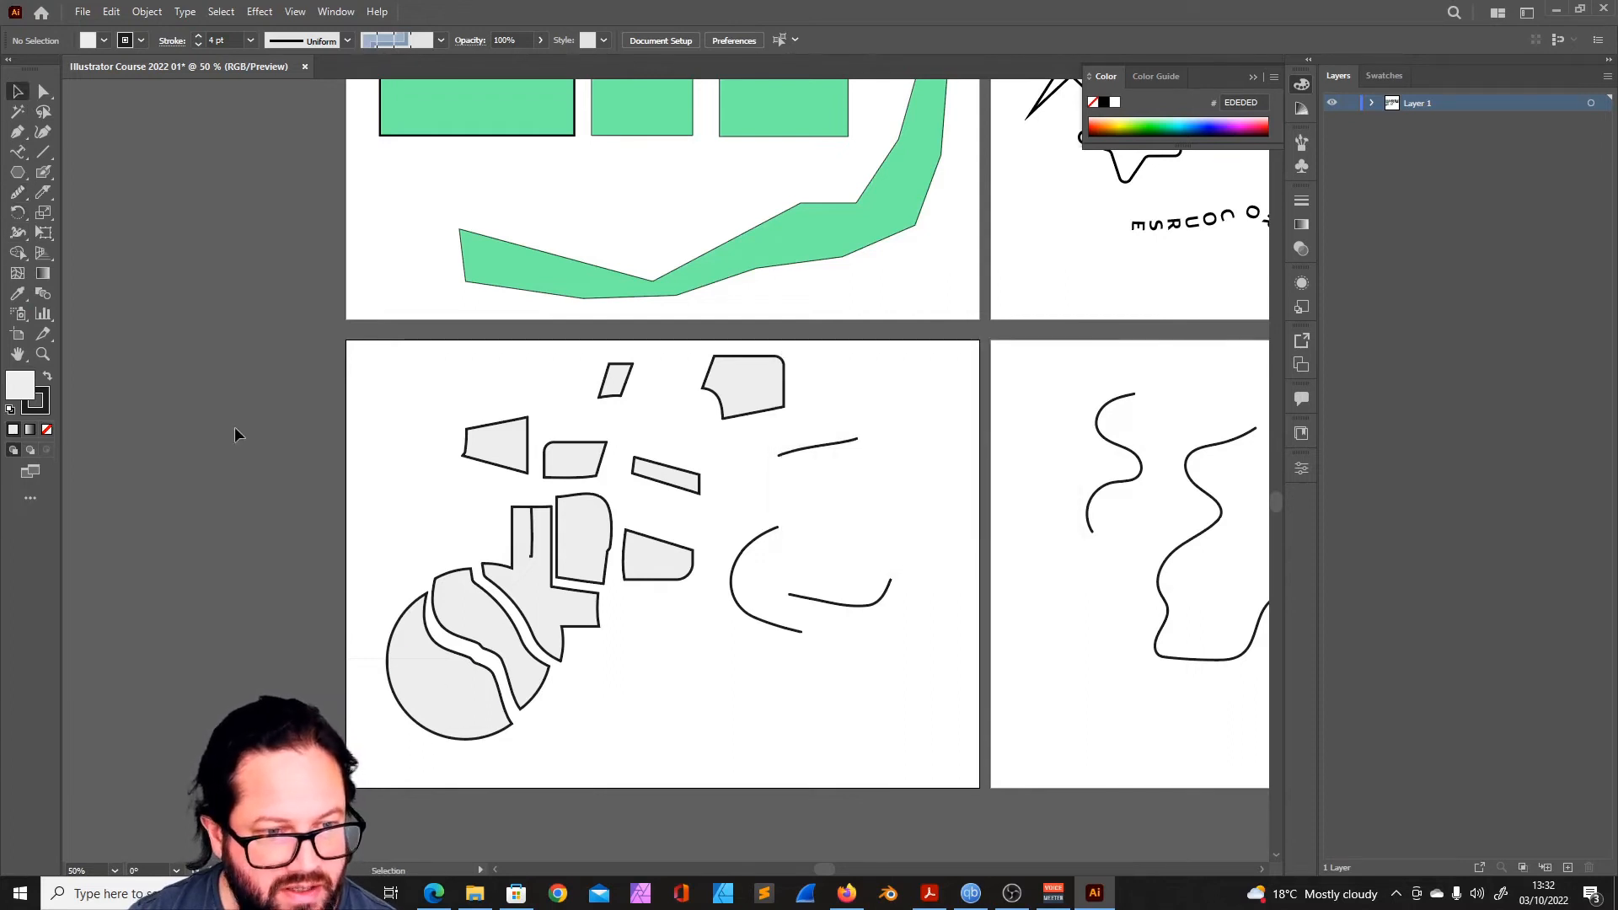
- Try rotating the sliced group with the Rotate tool, previewing angles such as 318° and 13°
{"action": "left_click", "coordinate": [431, 735]}
{"action": "key", "text": "r"}
{"action": "key", "text": "Return"}
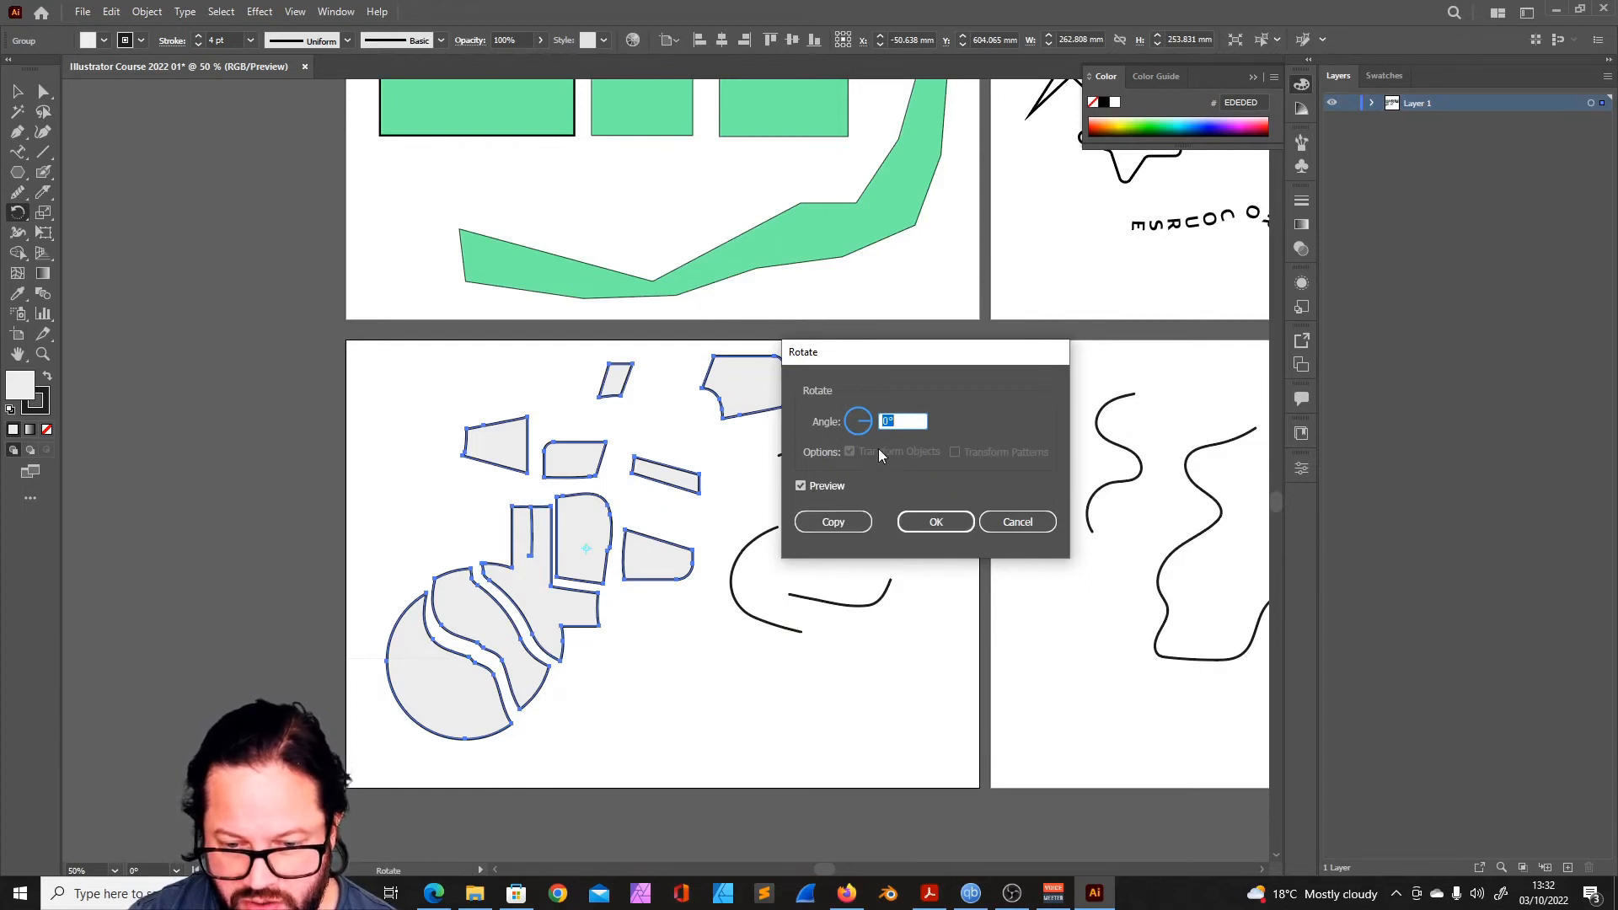
{"action": "type", "text": "318"}
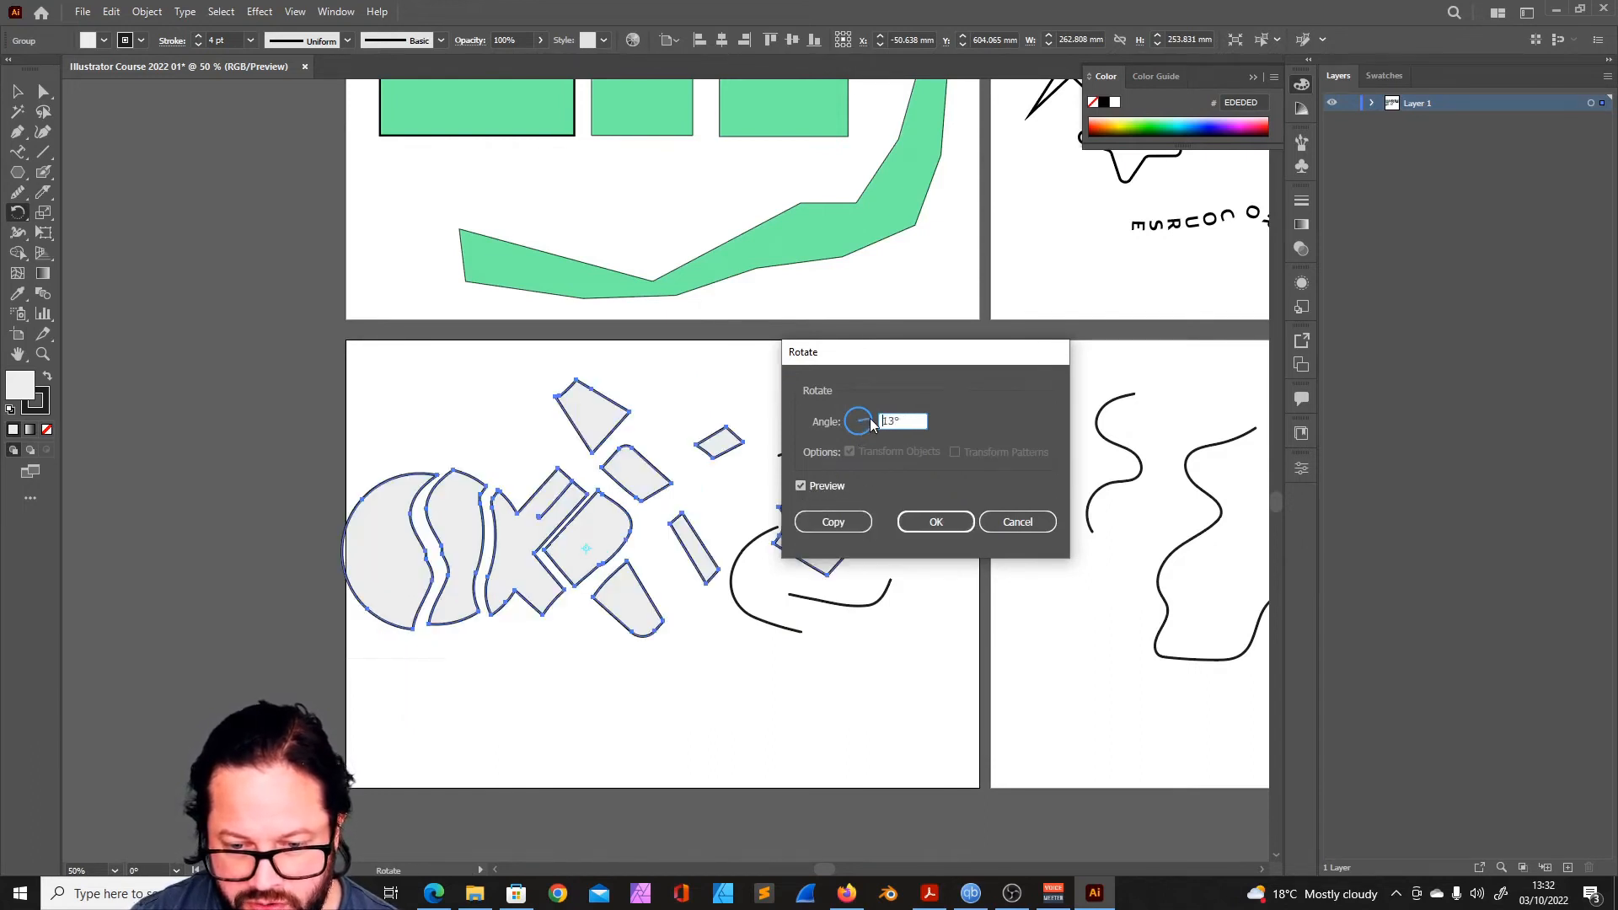
{"action": "left_click_drag", "start_coordinate": [871, 423], "coordinate": [872, 419]}
{"action": "left_click", "coordinate": [1014, 523]}
{"action": "left_click_drag", "start_coordinate": [18, 212], "coordinate": [95, 244]}
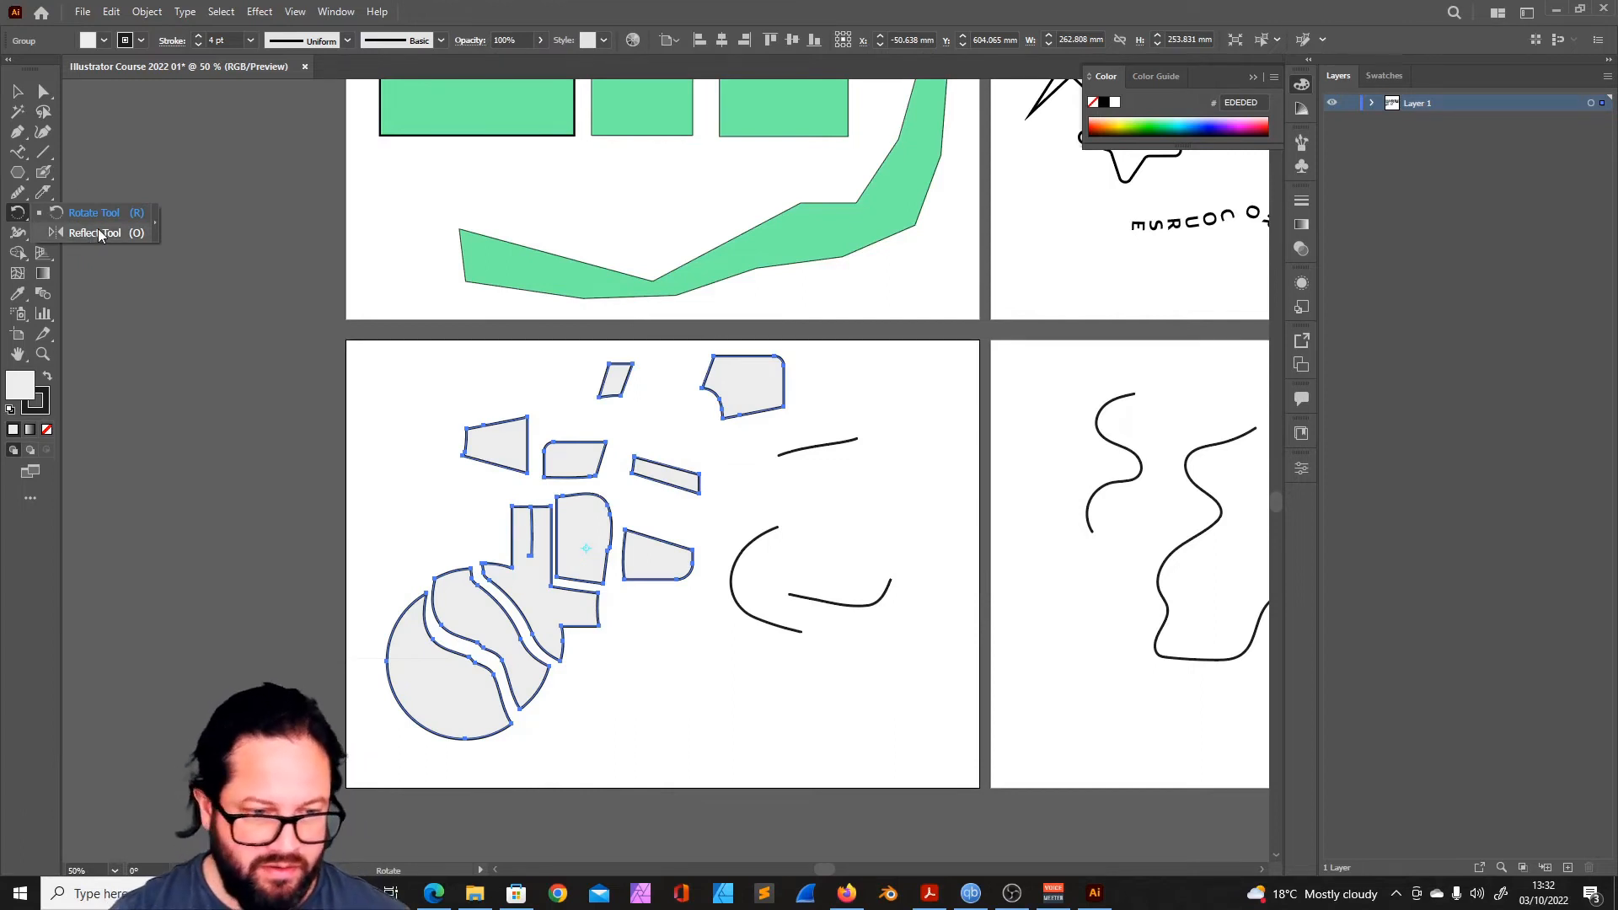
{"action": "key", "text": "Return"}
{"action": "left_click_drag", "start_coordinate": [882, 357], "coordinate": [767, 445]}
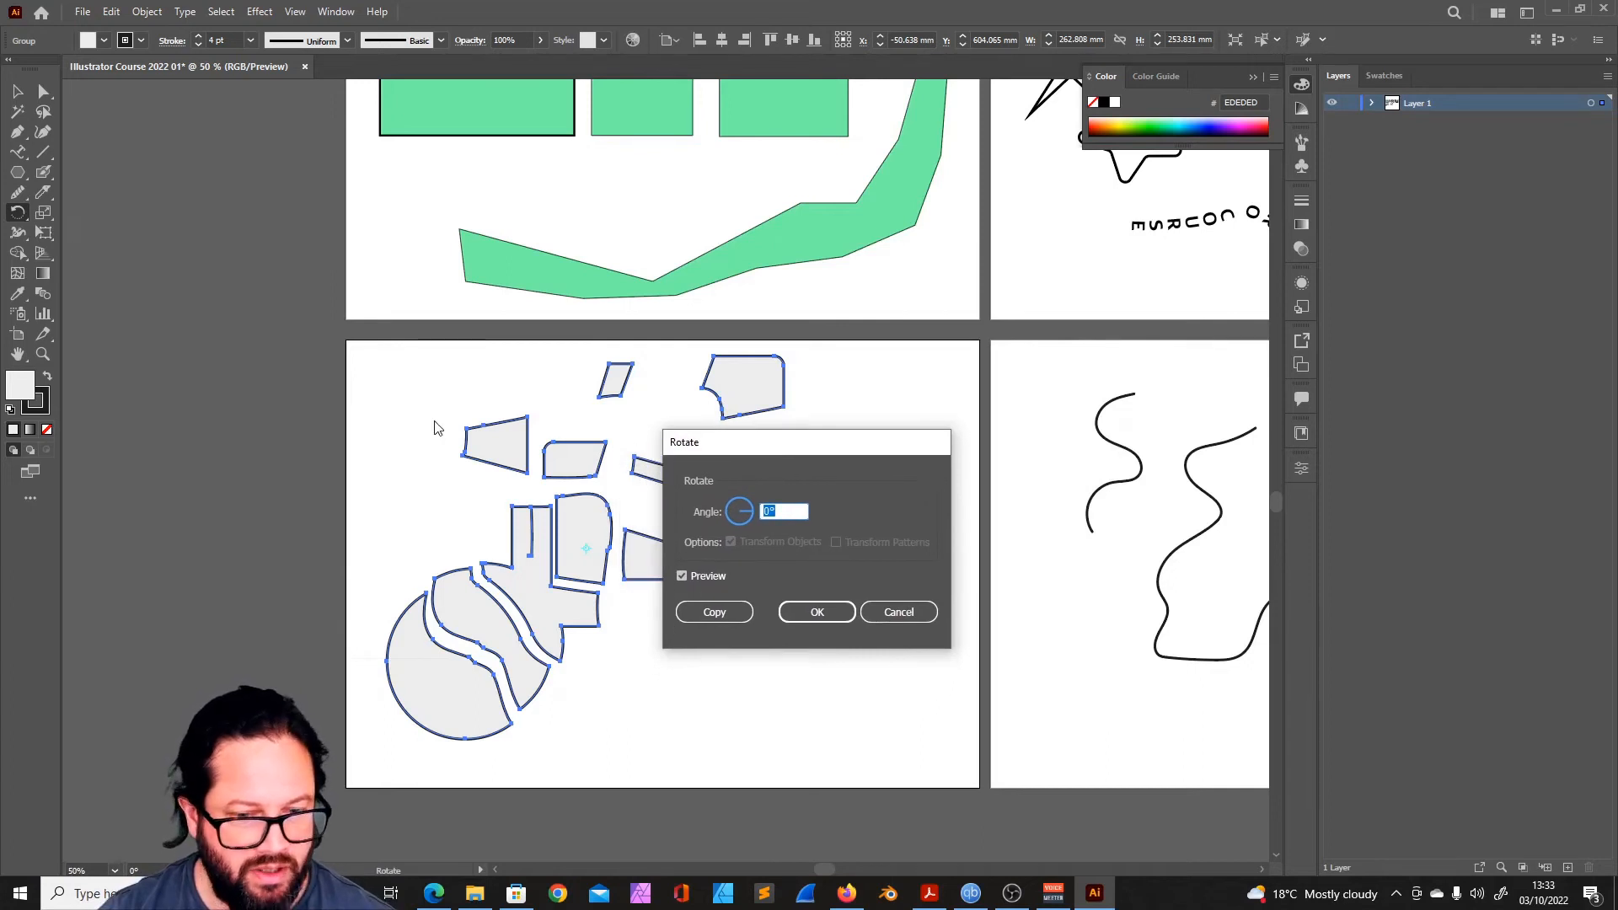
{"action": "key", "text": "Escape"}
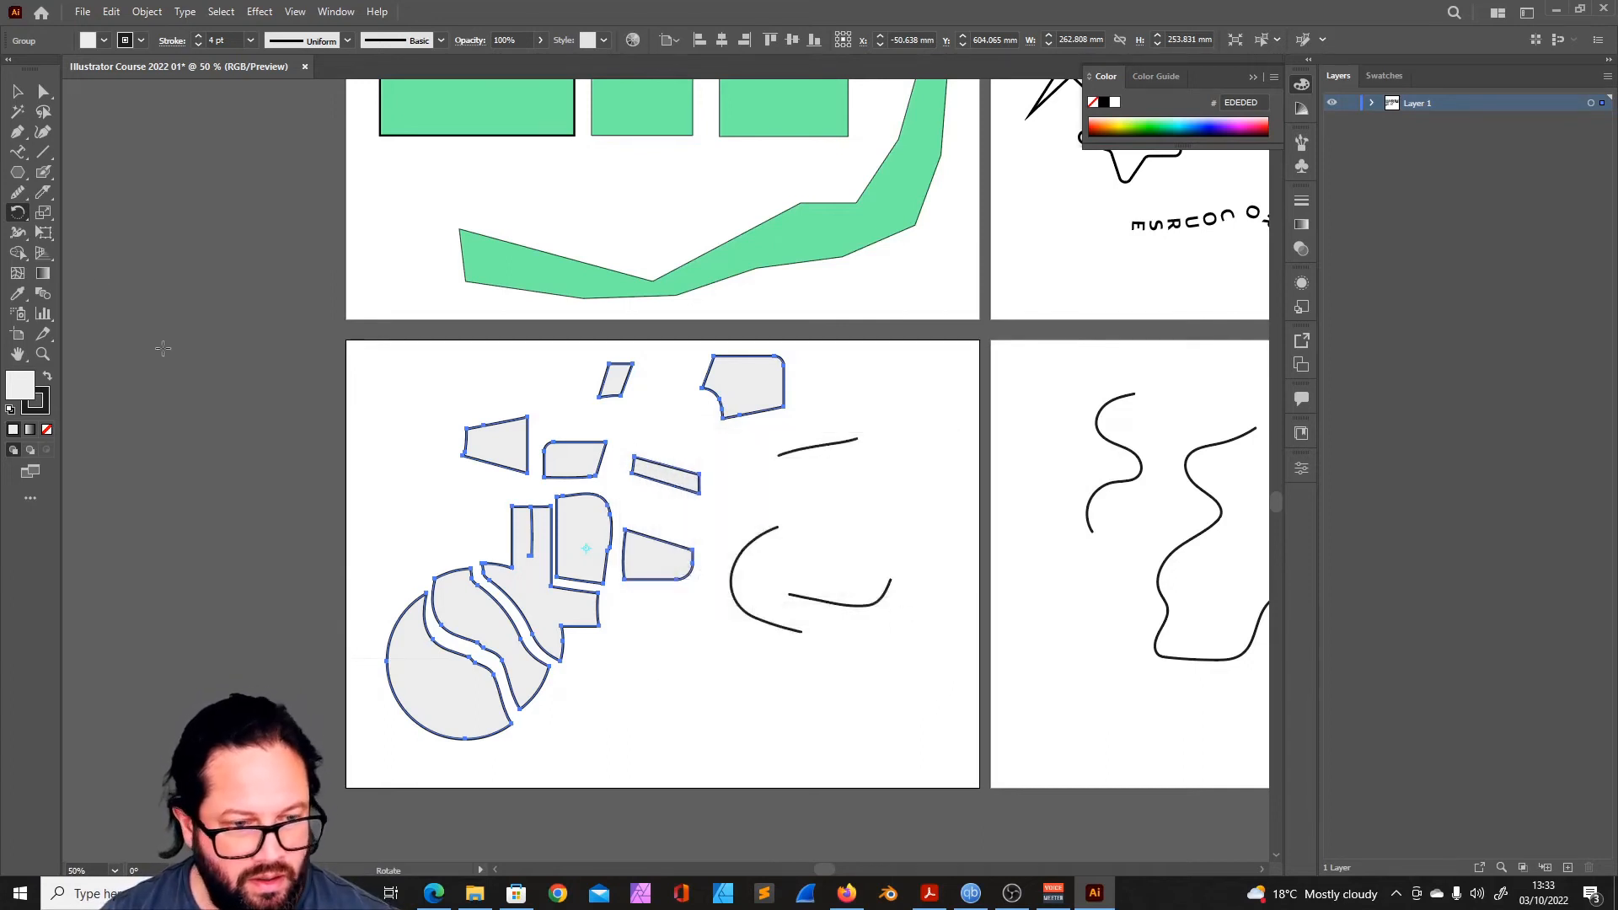
{"action": "left_click", "coordinate": [48, 214]}
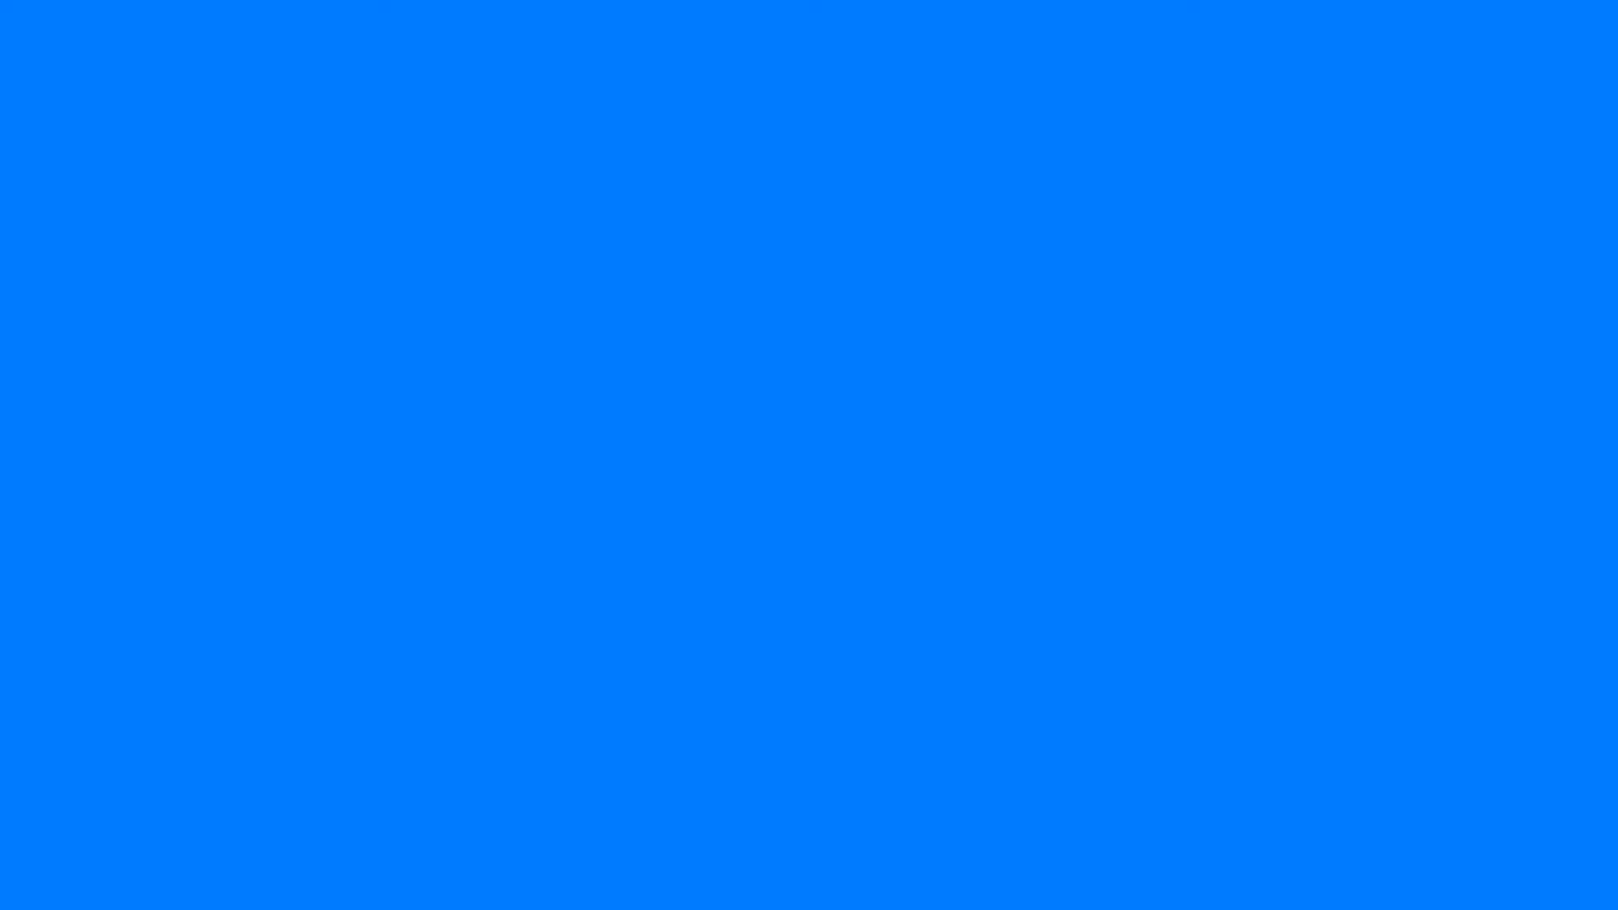
- Thicken the middle of the C-shaped curve and several edges of the sliced segments with the Width tool
{"action": "left_click", "coordinate": [19, 235]}
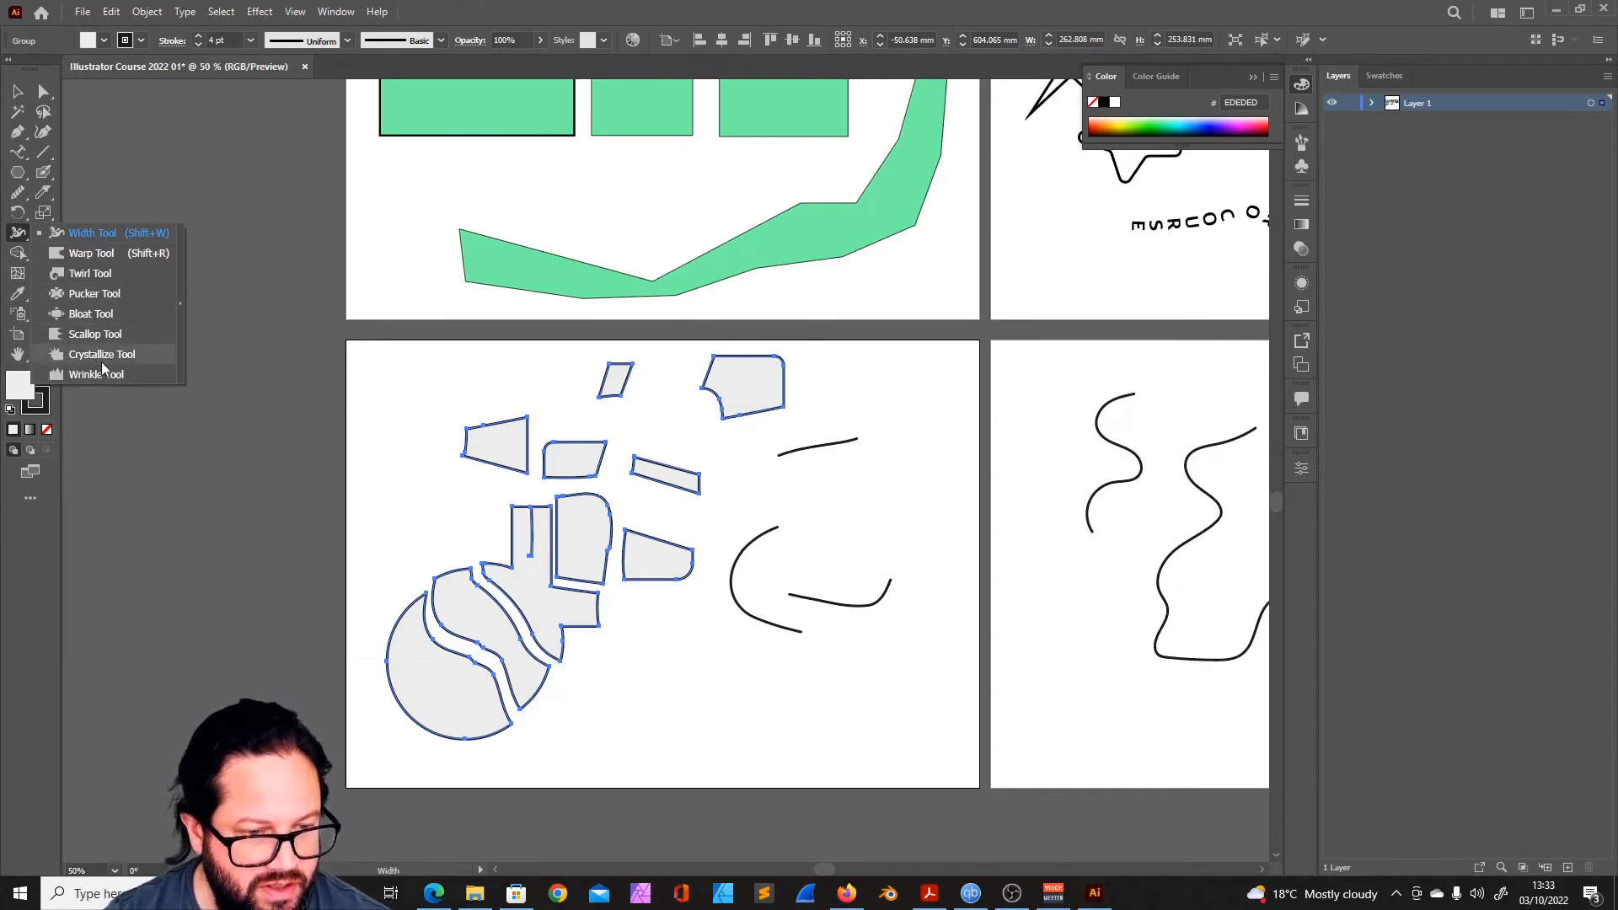
{"action": "left_click", "coordinate": [93, 232]}
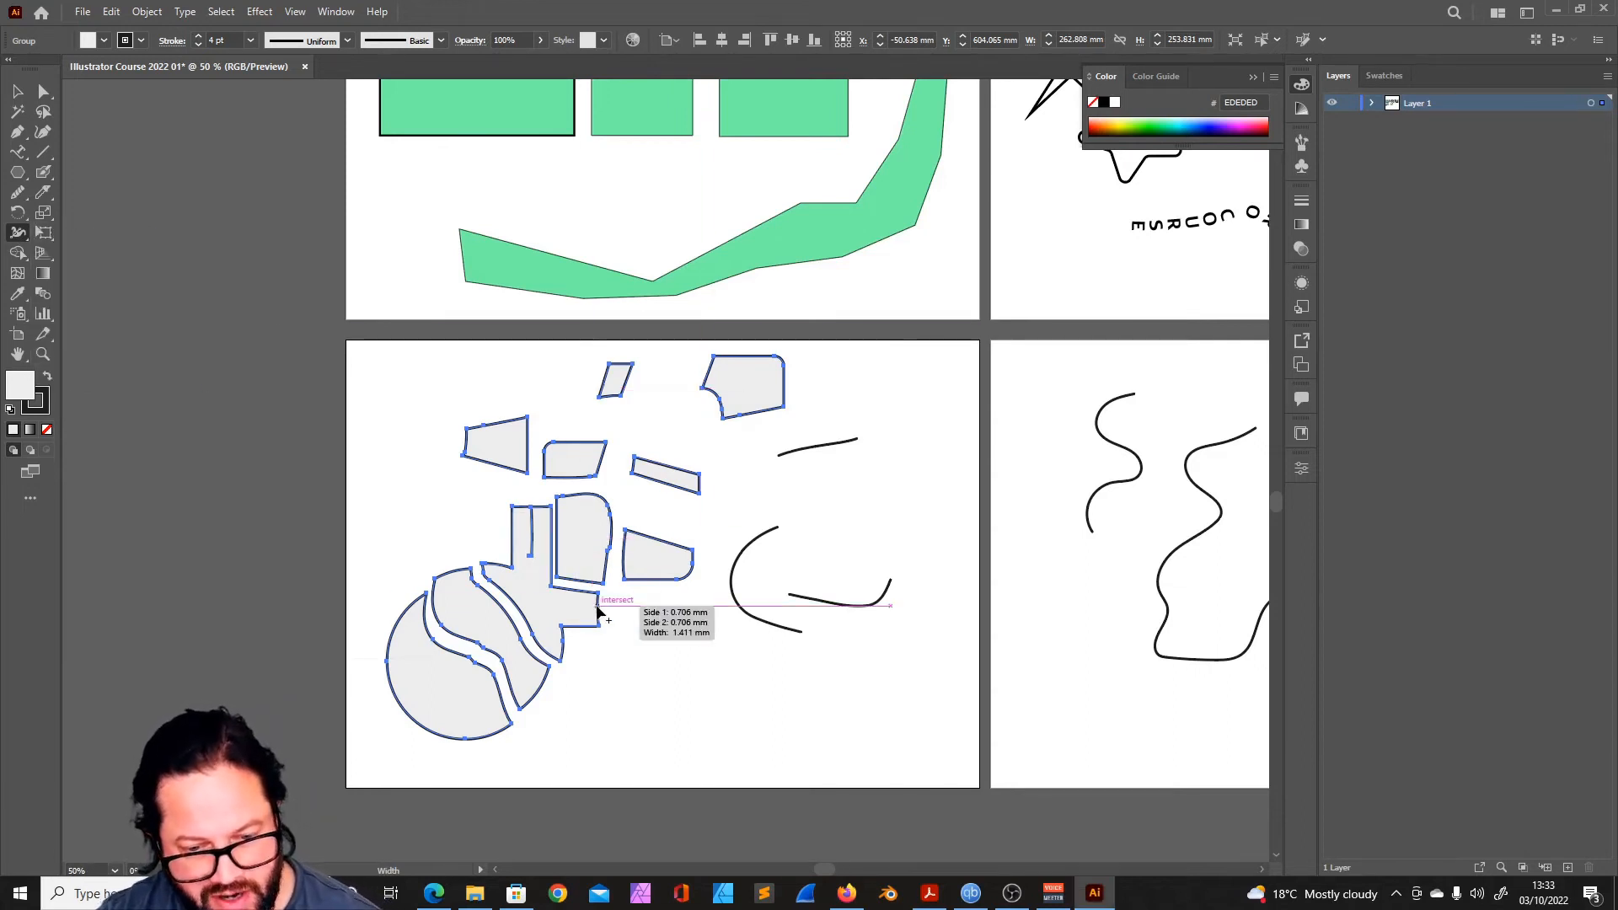
{"action": "left_click_drag", "start_coordinate": [732, 582], "coordinate": [754, 582]}
{"action": "mouse_move", "coordinate": [484, 425]}
{"action": "left_mouse_down"}
{"action": "mouse_move", "coordinate": [486, 412]}
{"action": "mouse_move", "coordinate": [497, 491]}
{"action": "mouse_move", "coordinate": [505, 459]}
{"action": "left_mouse_up"}
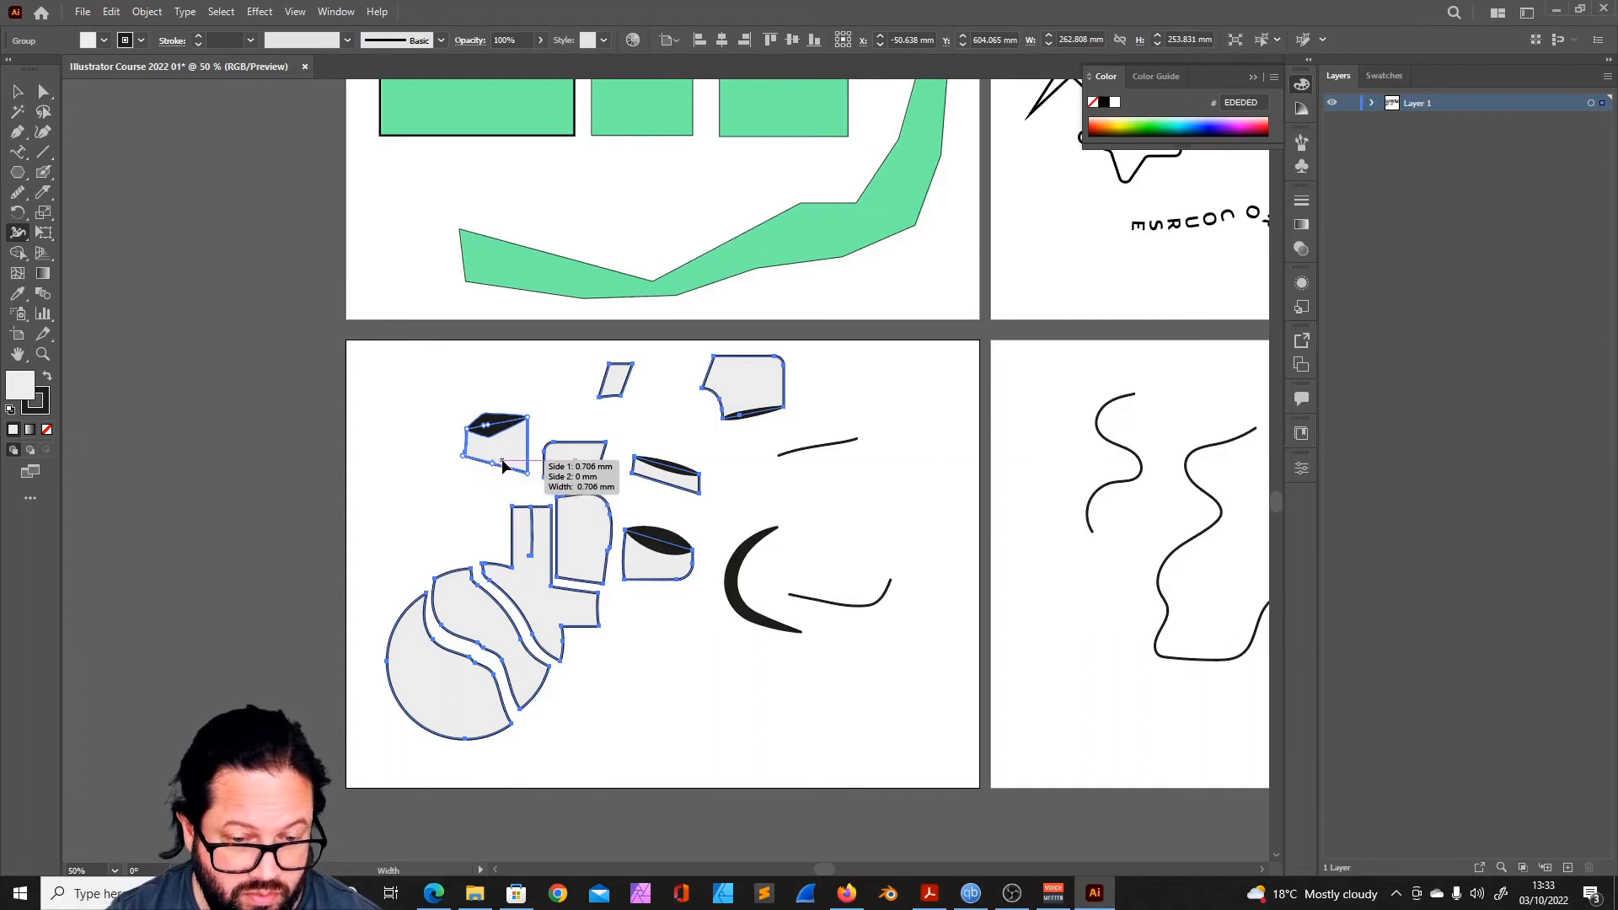
- Warp the central and upper pieces of the sliced group into flowing shapes, keeping the group selected
{"action": "left_click_drag", "start_coordinate": [18, 232], "coordinate": [76, 249]}
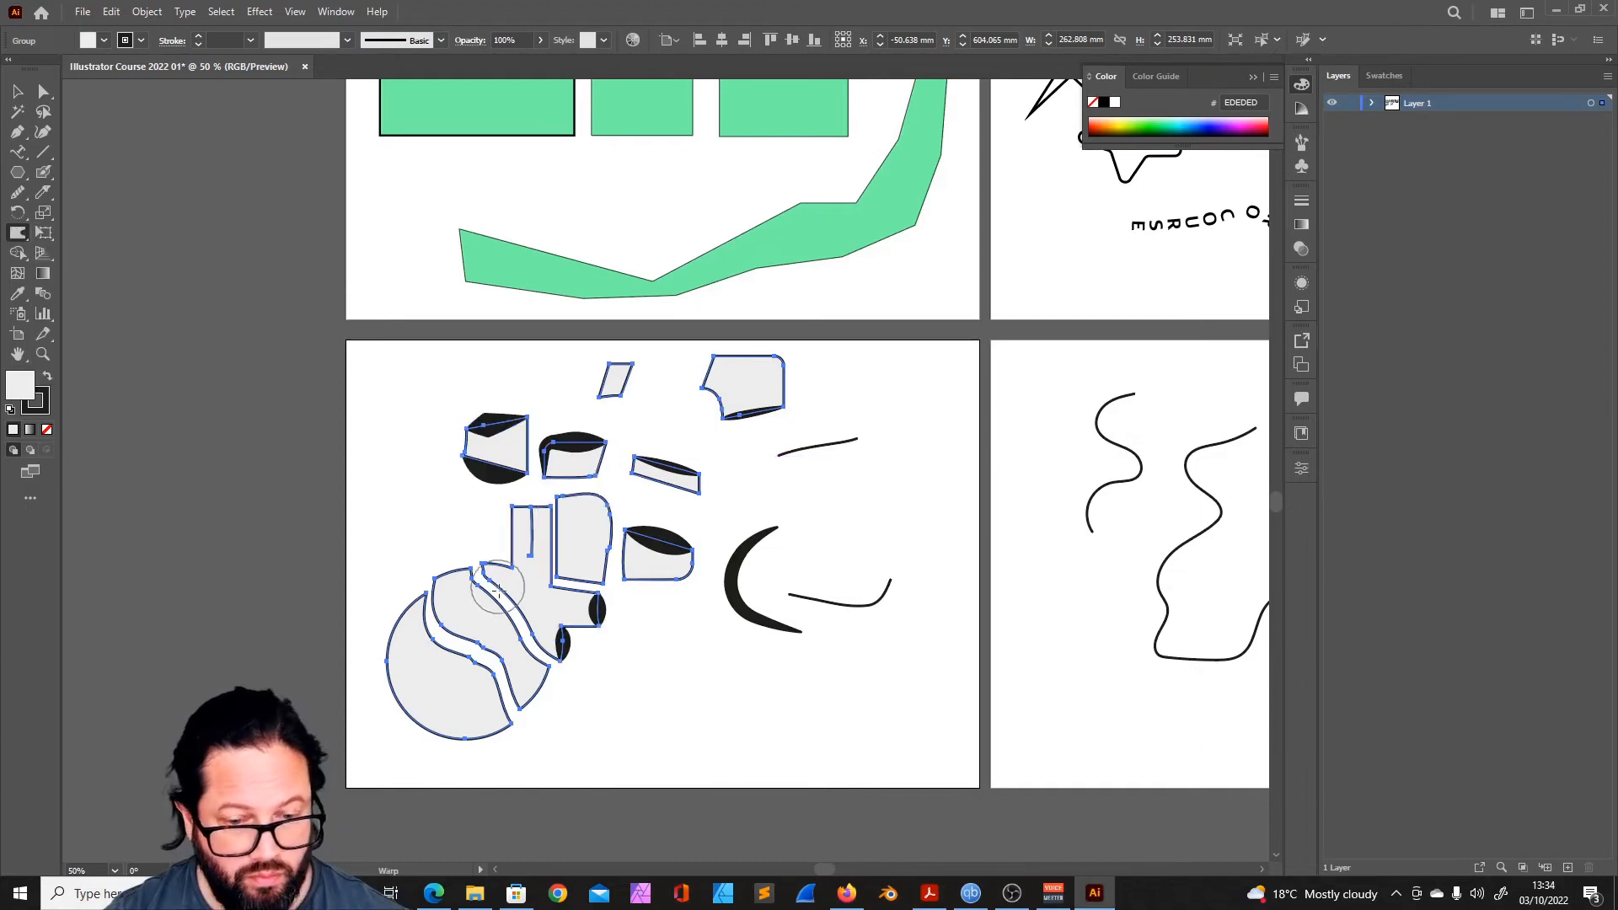
{"action": "mouse_move", "coordinate": [478, 579]}
{"action": "left_mouse_down"}
{"action": "mouse_move", "coordinate": [492, 566]}
{"action": "mouse_move", "coordinate": [470, 522]}
{"action": "mouse_move", "coordinate": [668, 643]}
{"action": "left_mouse_up"}
{"action": "left_click", "coordinate": [18, 91]}
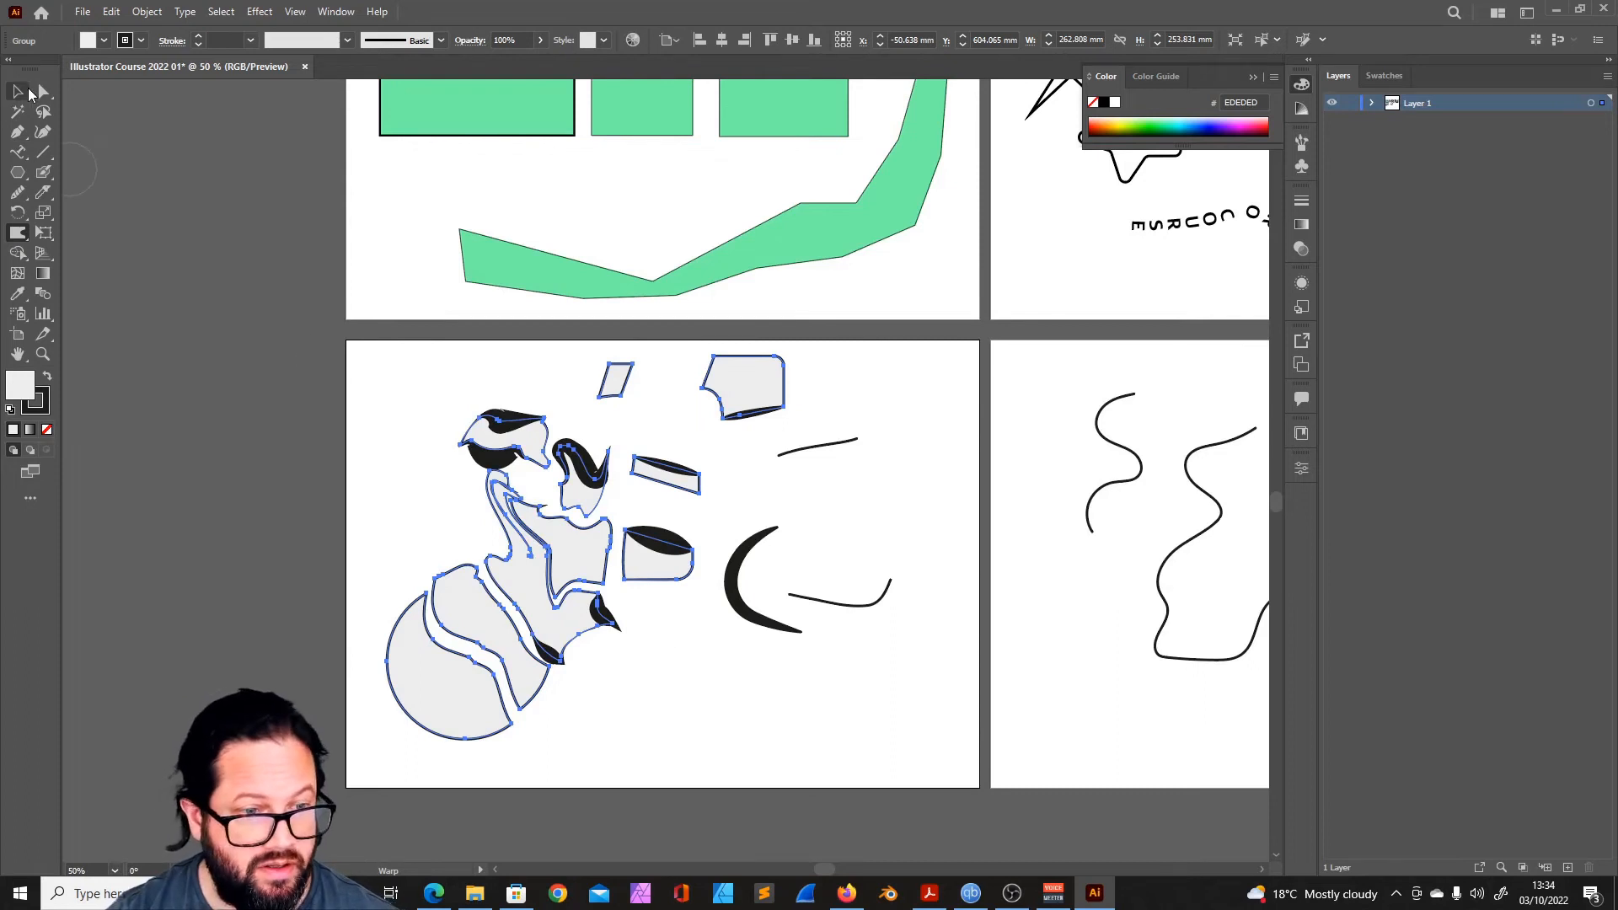
{"action": "left_click", "coordinate": [830, 738]}
{"action": "left_click", "coordinate": [556, 581]}
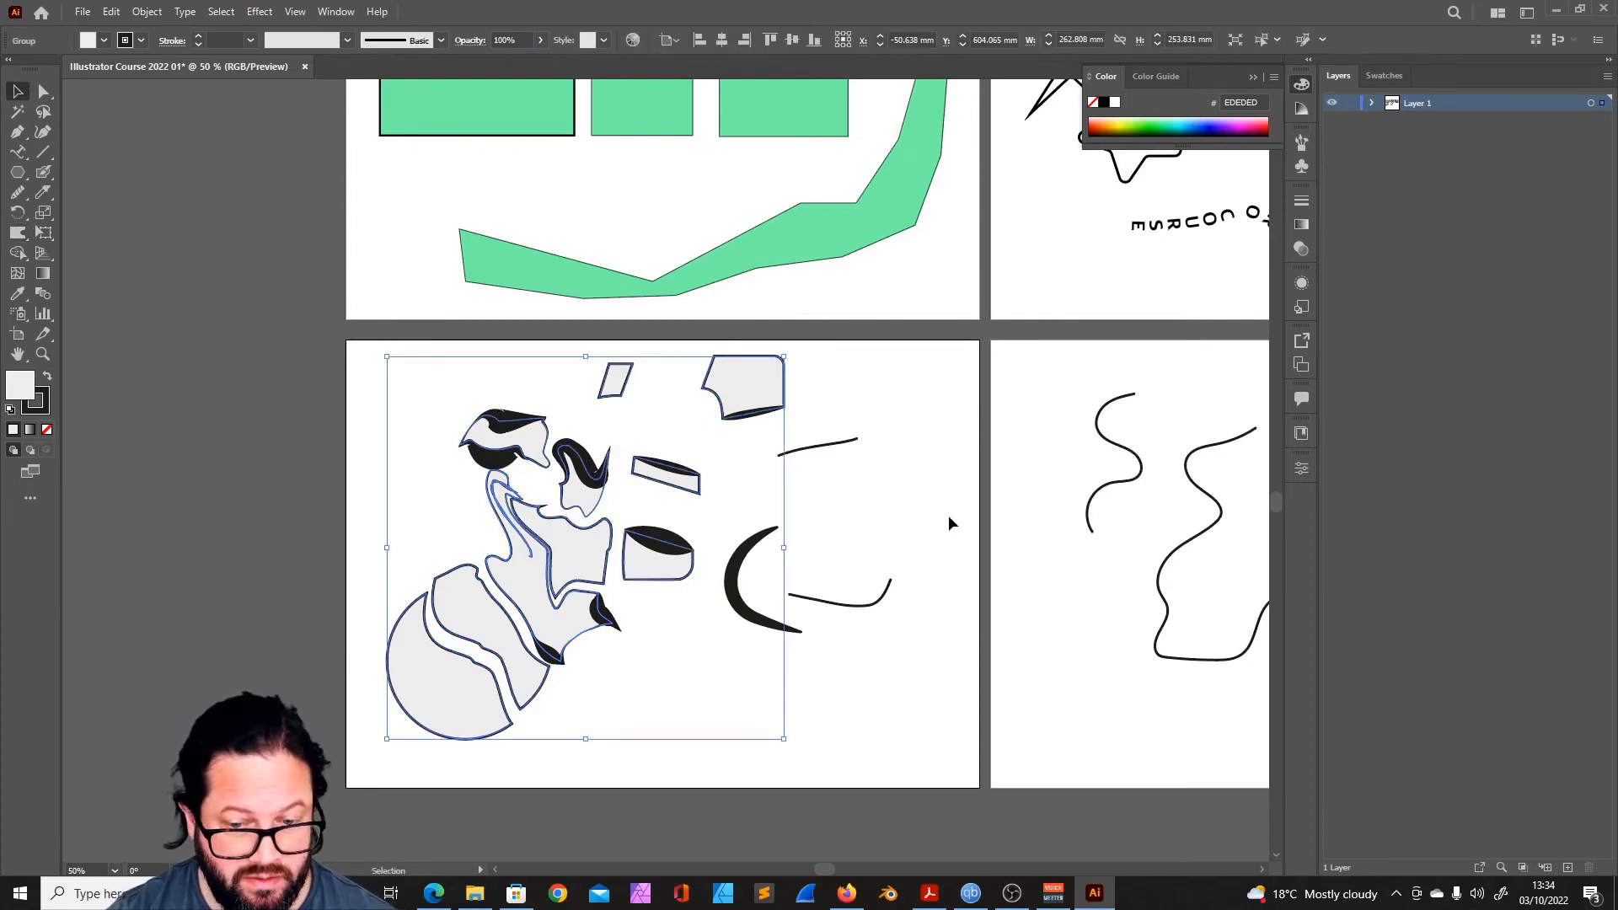
- Twirl spirals into the group's central piece and both ends of the curved cut in the large circle
{"action": "left_click", "coordinate": [18, 234]}
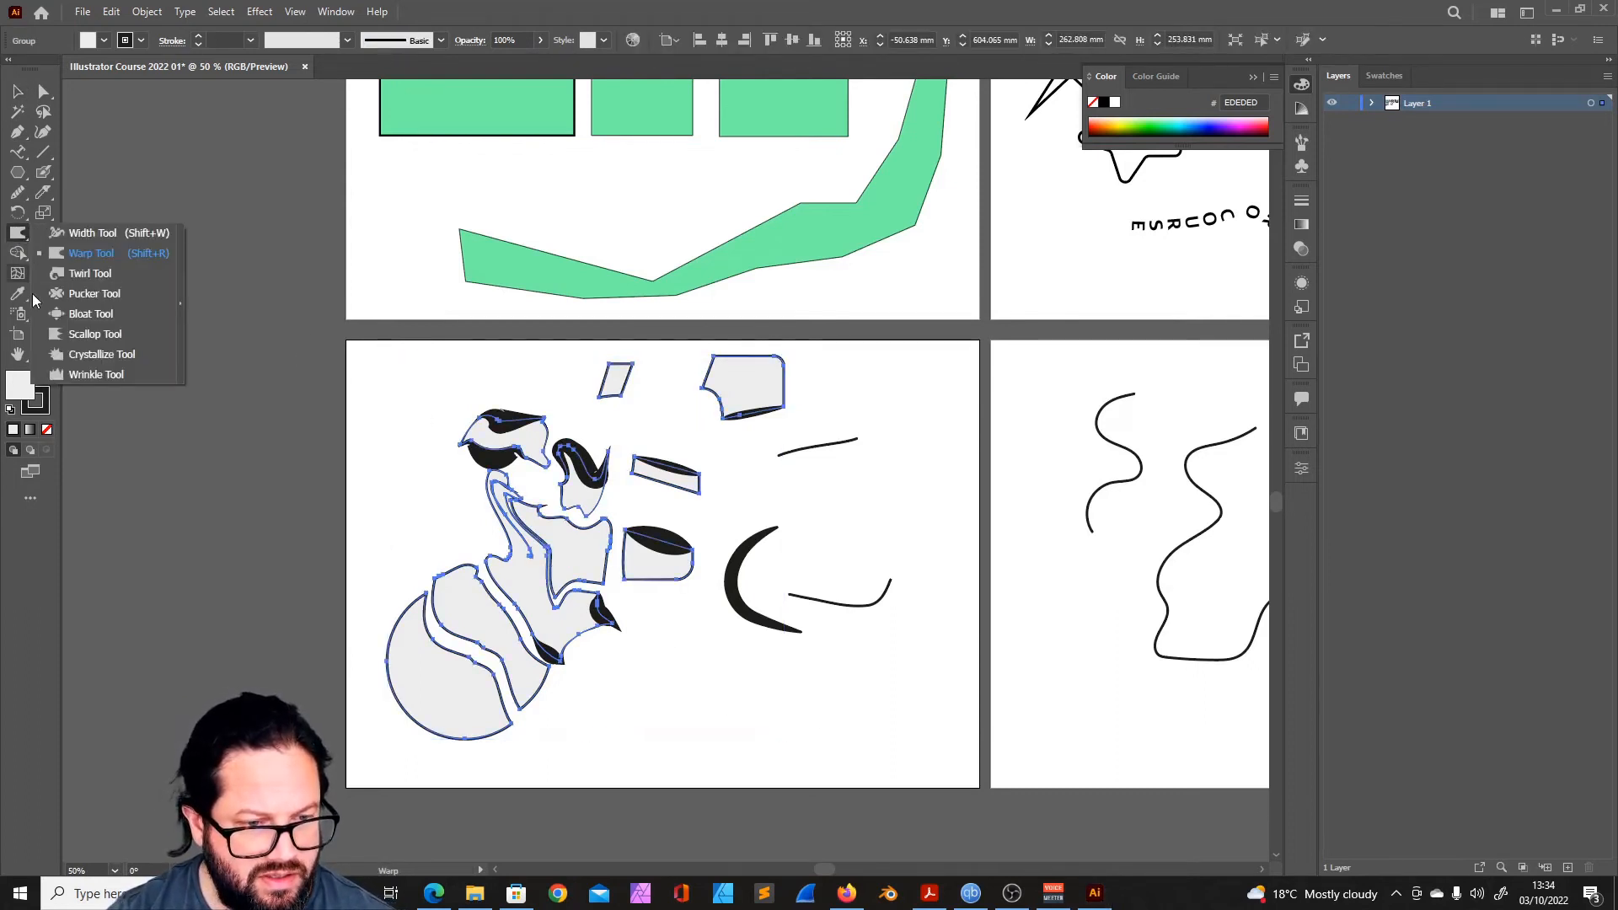
{"action": "left_click", "coordinate": [89, 273]}
{"action": "left_click_drag", "start_coordinate": [582, 568], "coordinate": [558, 677]}
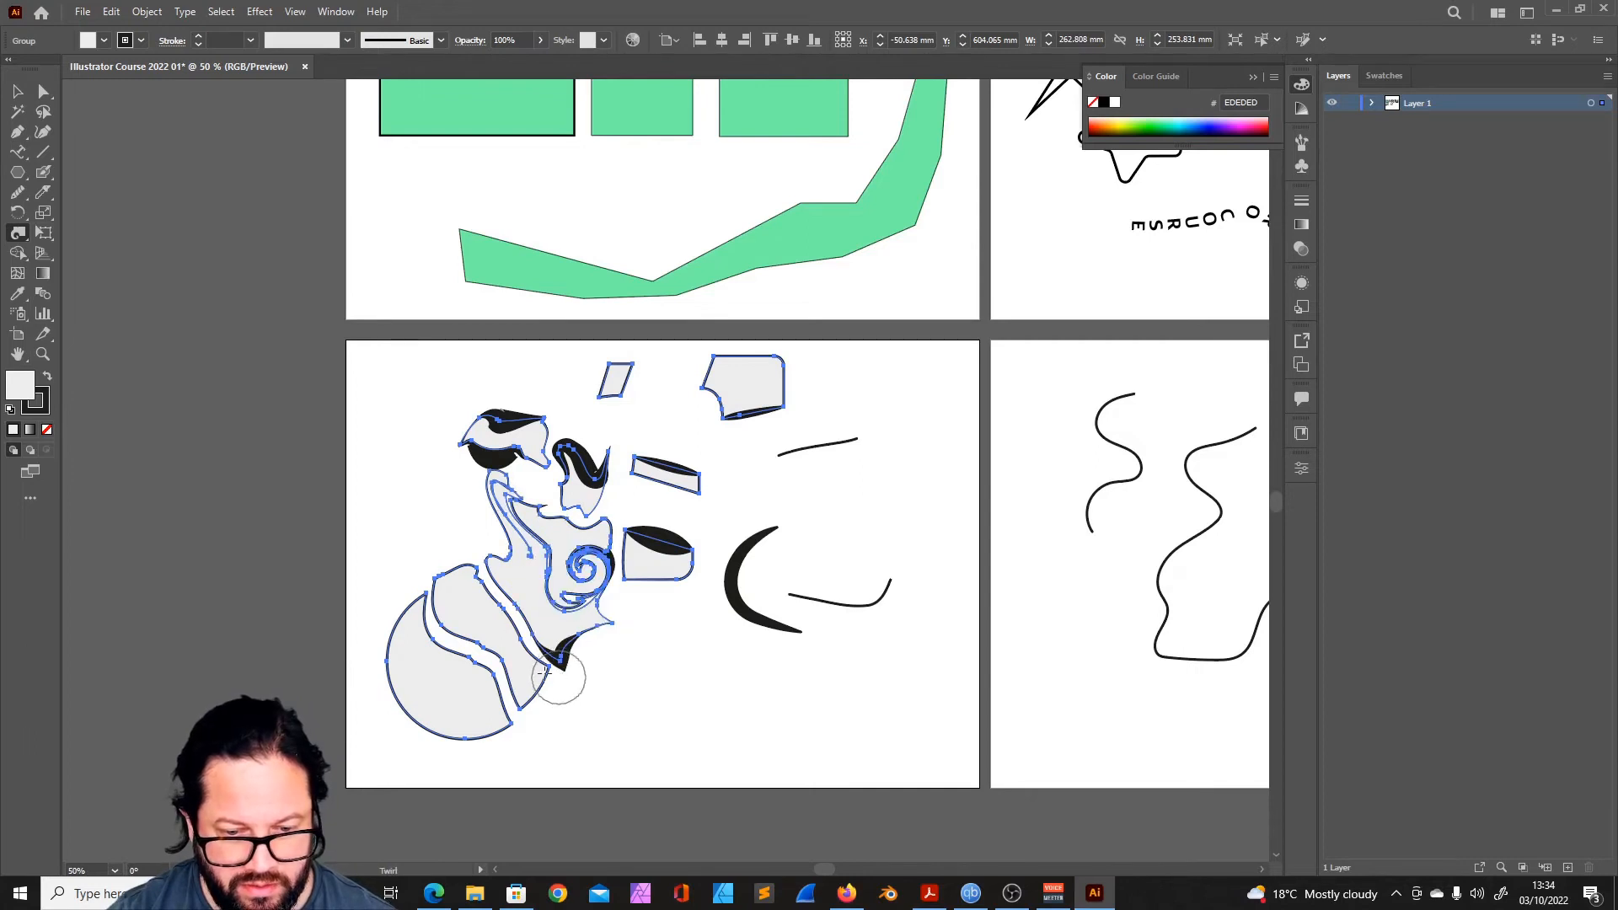
{"action": "left_click", "coordinate": [425, 626]}
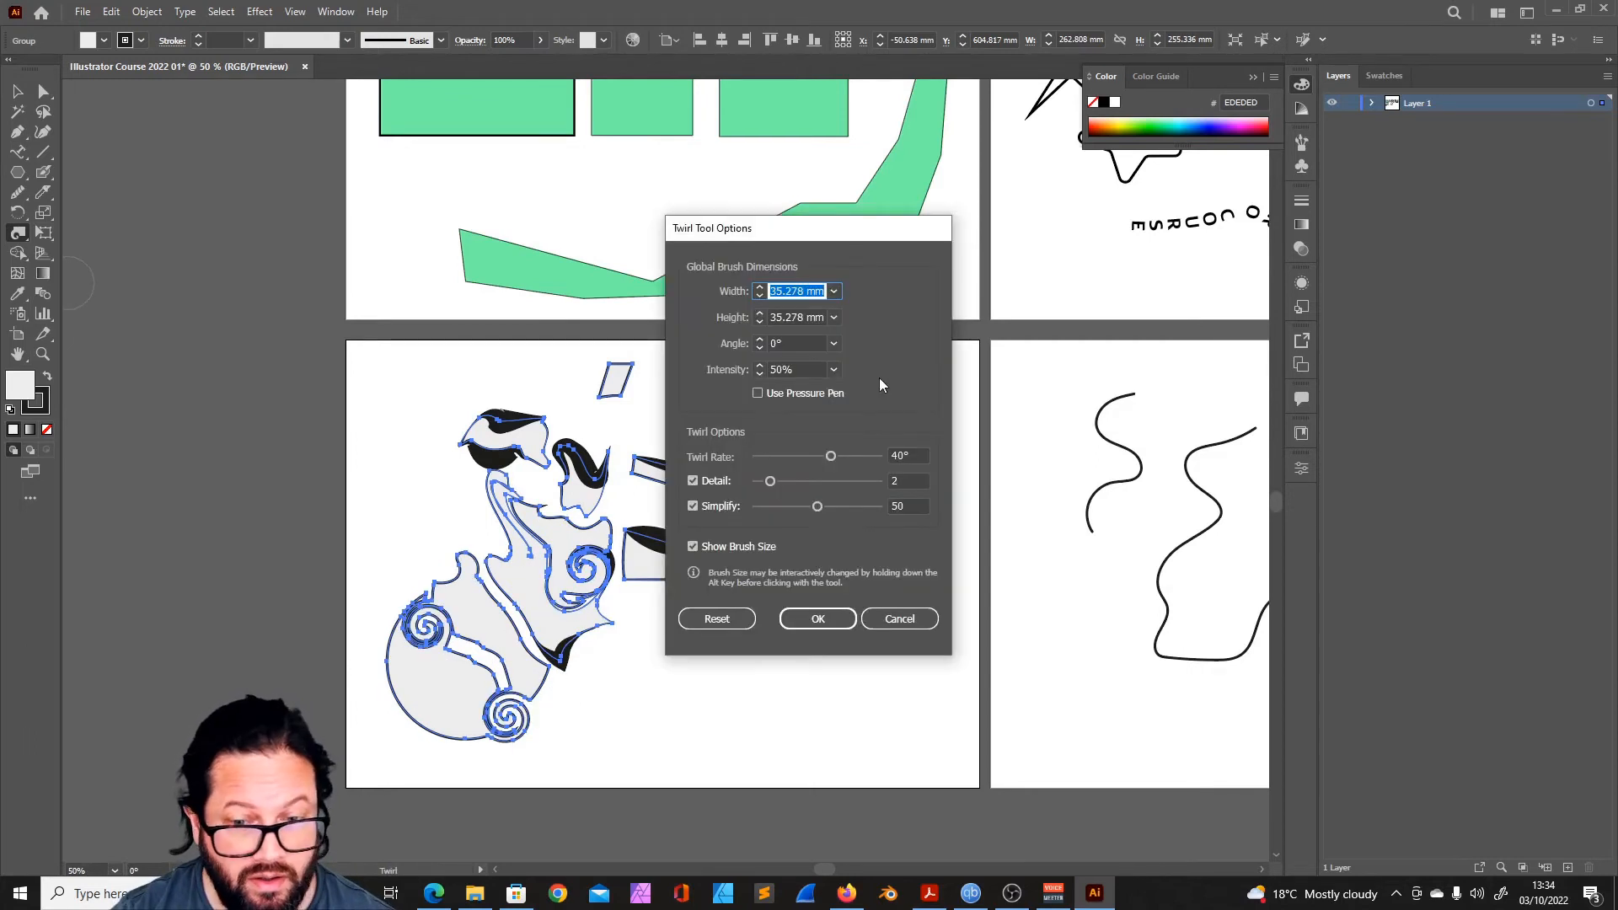
- Set the Twirl options to a 25° rate, detail 2 and simplify 49, and twirl the lower corner of the notched piece
{"action": "left_click_drag", "start_coordinate": [832, 232], "coordinate": [909, 253]}
{"action": "left_click_drag", "start_coordinate": [904, 474], "coordinate": [860, 503]}
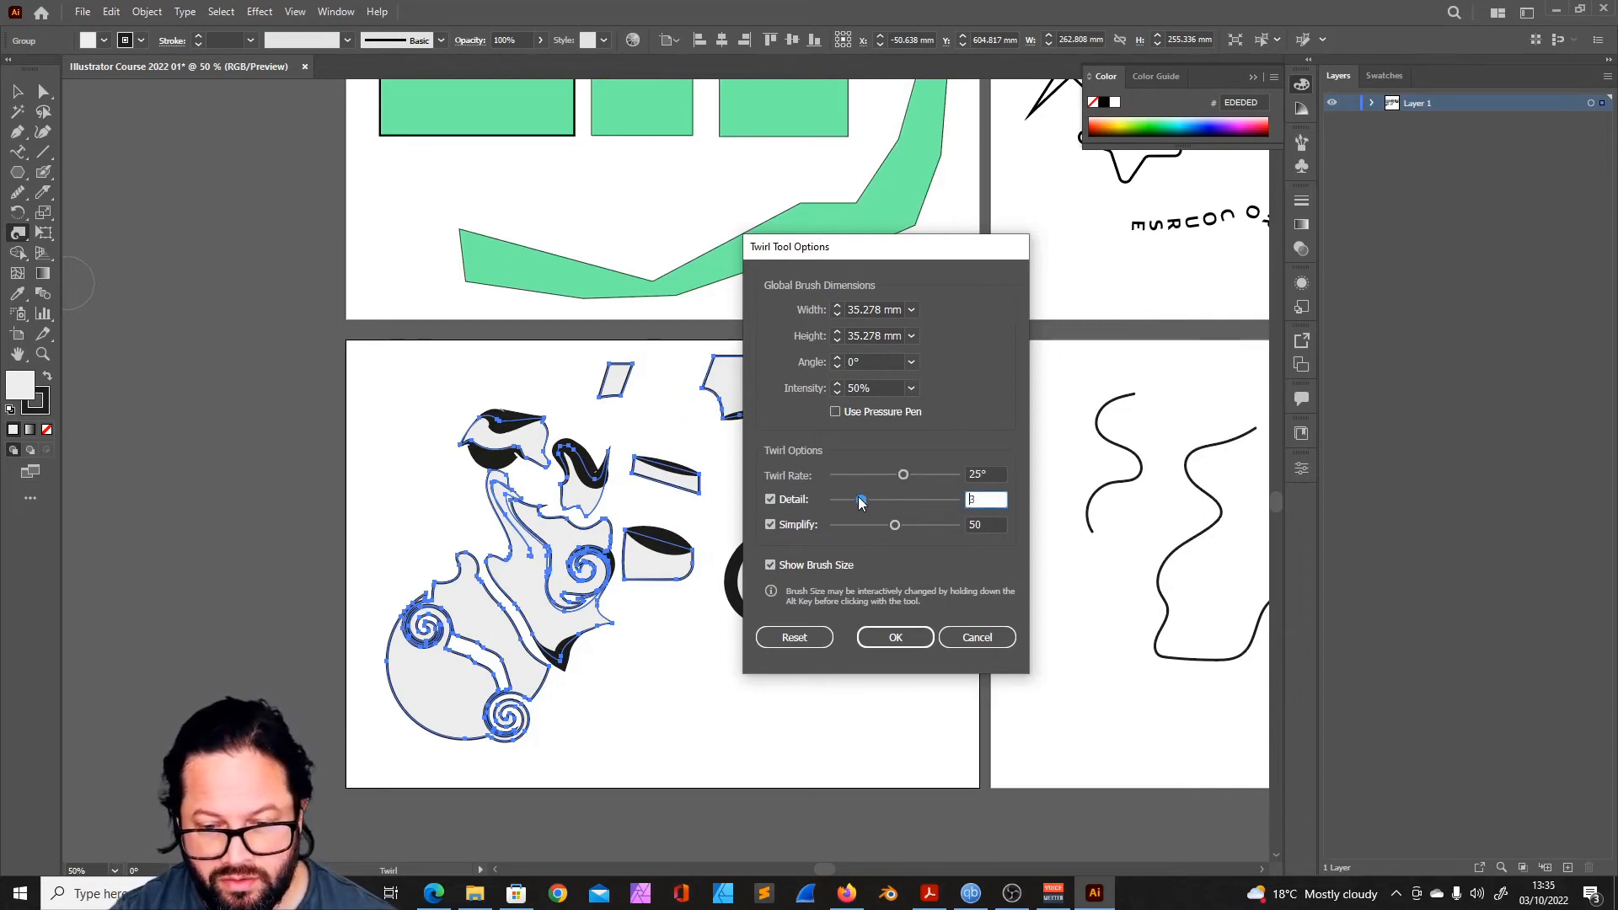
{"action": "left_click", "coordinate": [893, 525]}
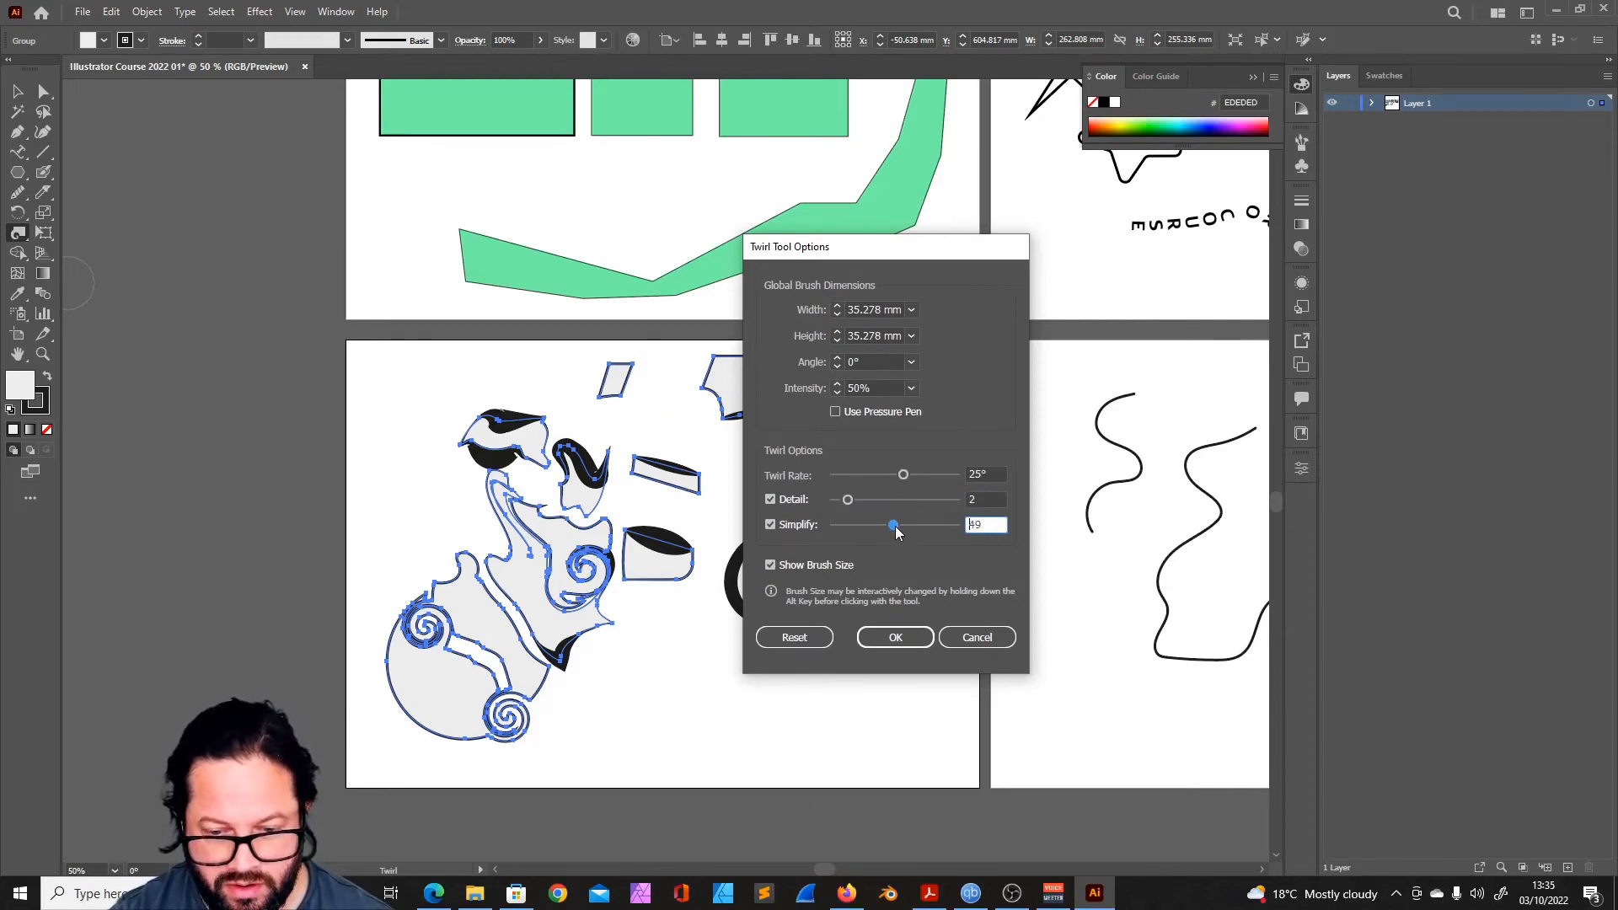
{"action": "key", "text": "Return"}
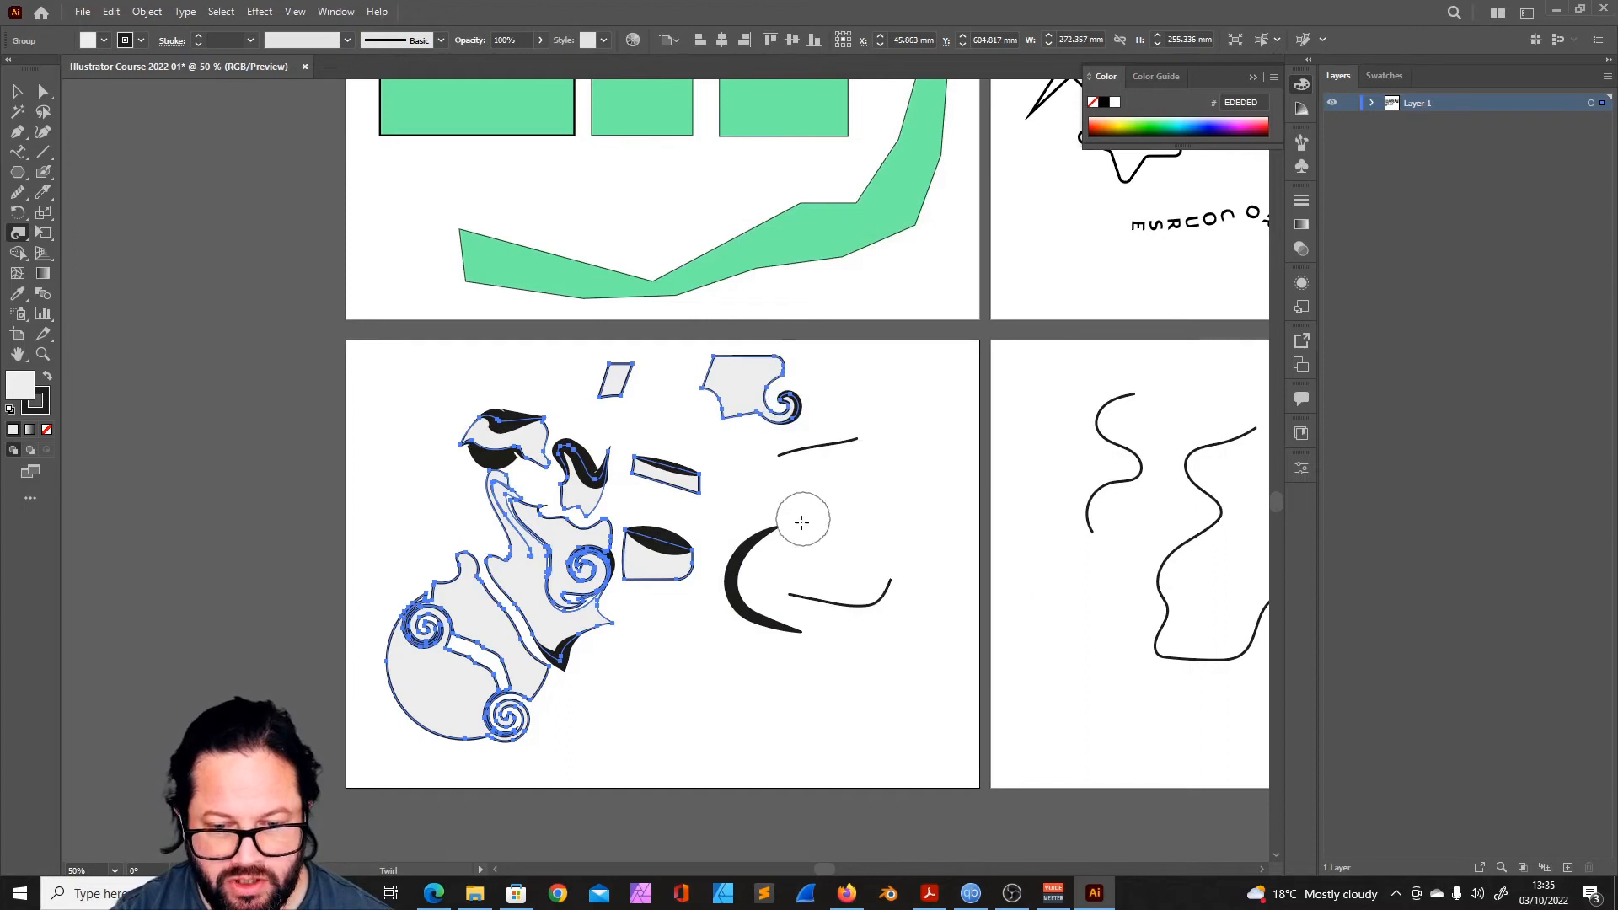
- Pucker the group's small segments, the green band's outline and the star on the neighbouring artboard
{"action": "left_click", "coordinate": [17, 91]}
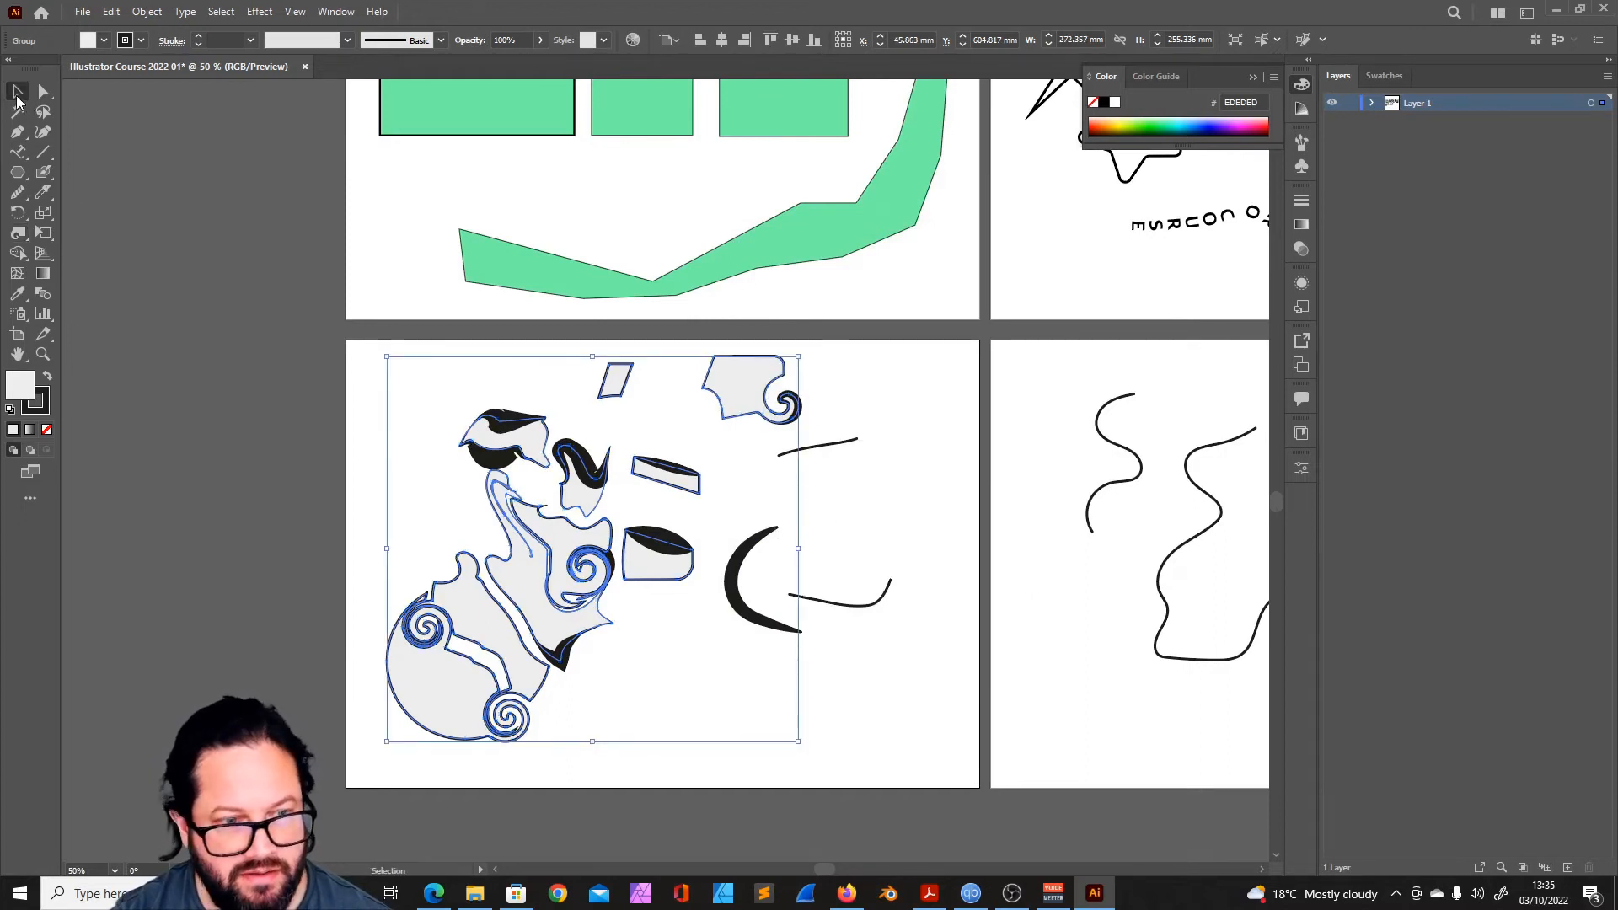
{"action": "left_click", "coordinate": [883, 510]}
{"action": "scroll", "coordinate": [883, 509], "scroll_direction": "down", "scroll_amount": 1}
{"action": "mouse_move", "coordinate": [745, 373]}
{"action": "left_mouse_down"}
{"action": "mouse_move", "coordinate": [790, 471]}
{"action": "mouse_move", "coordinate": [769, 366]}
{"action": "mouse_move", "coordinate": [751, 380]}
{"action": "left_mouse_up"}
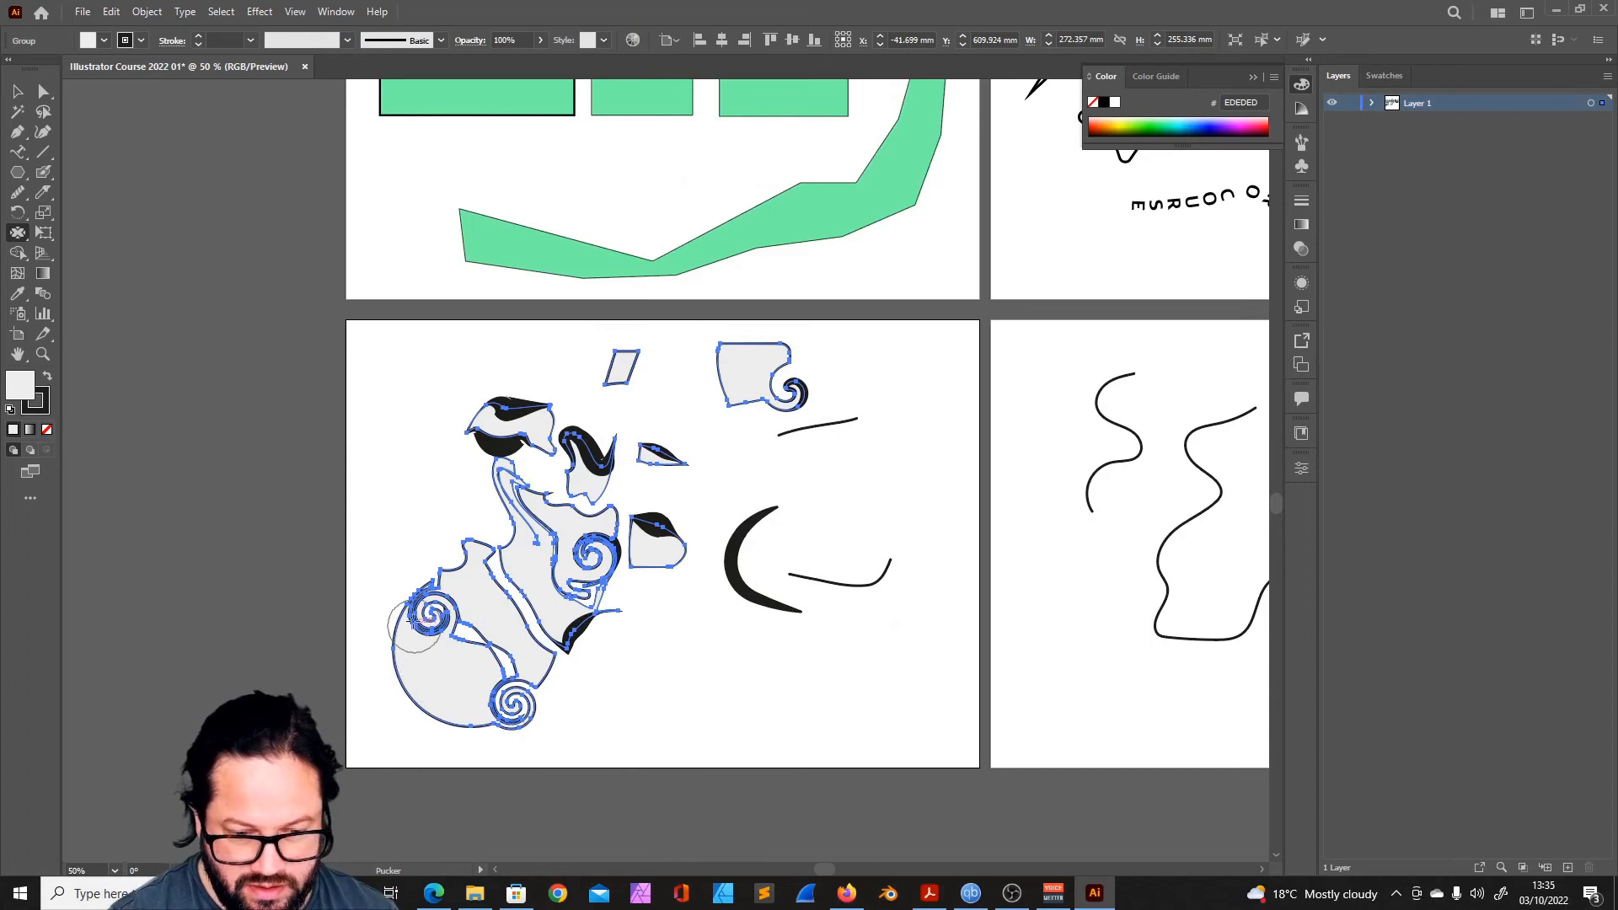
{"action": "left_click_drag", "start_coordinate": [418, 648], "coordinate": [428, 613]}
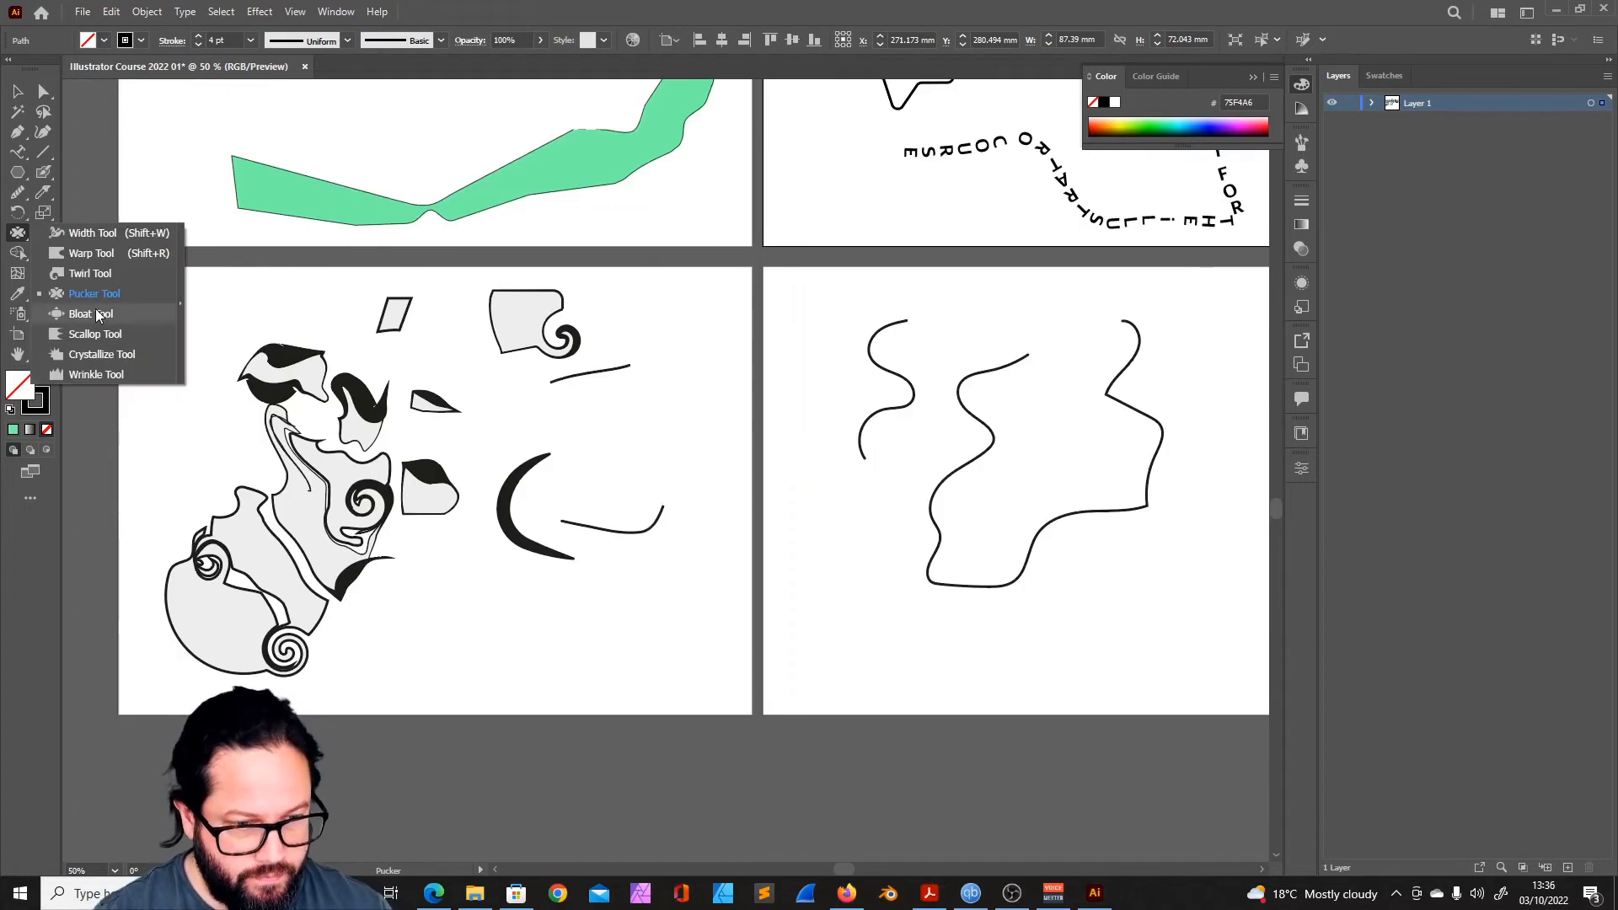
- Bloat the rounded segment, the body of the notched piece and the central spiral area of the distorted group
{"action": "left_click", "coordinate": [152, 315]}
{"action": "left_click", "coordinate": [430, 487]}
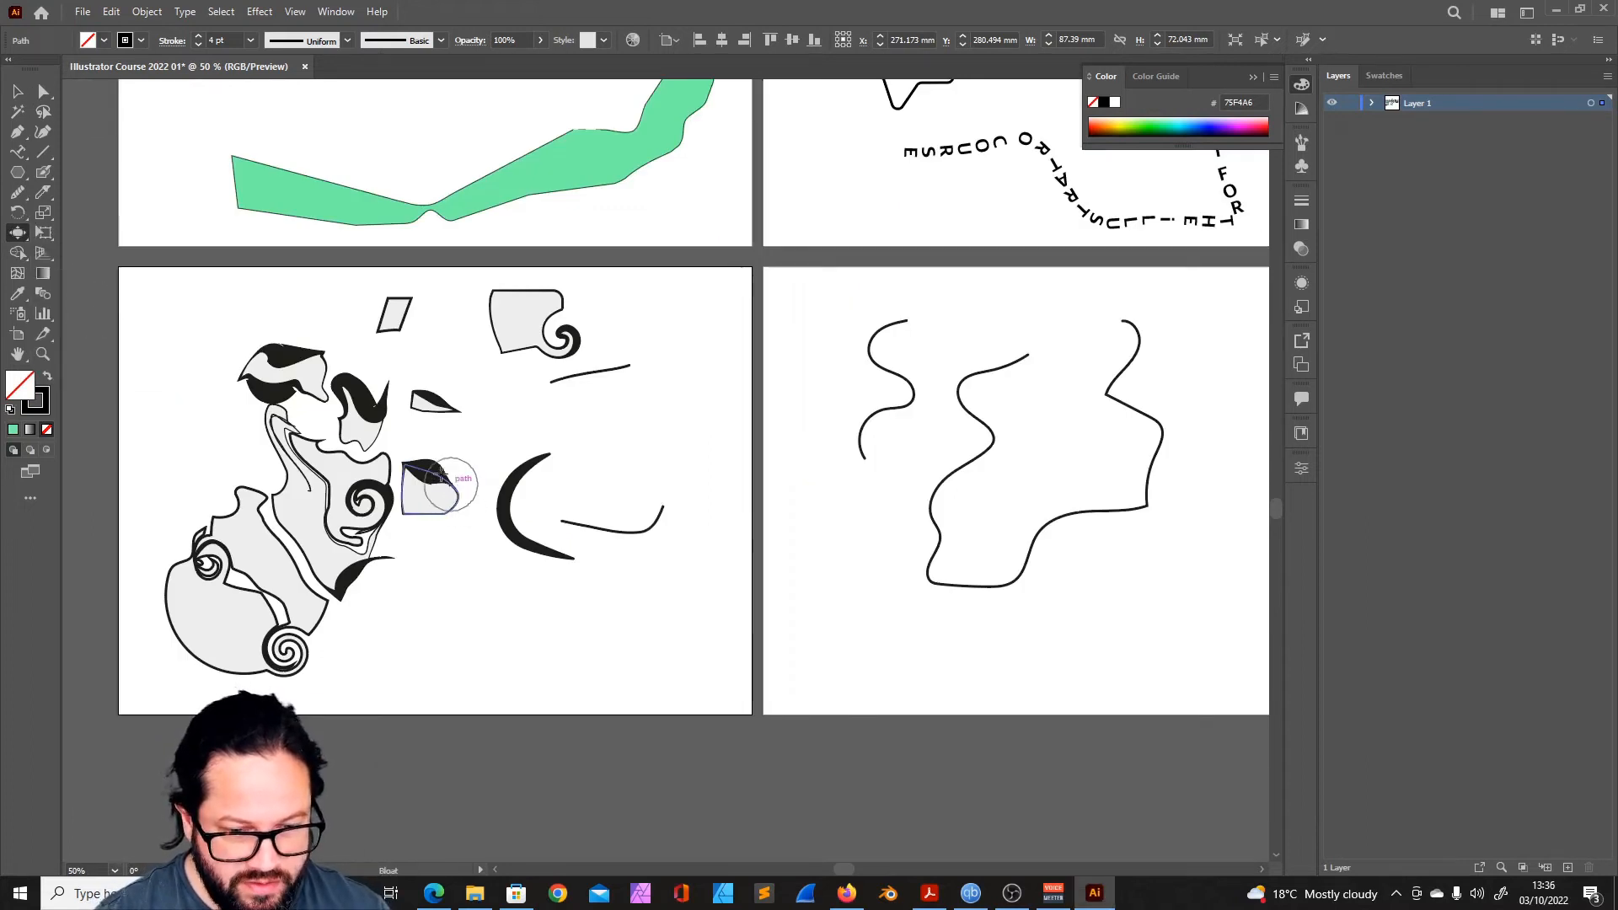
{"action": "key", "text": "v"}
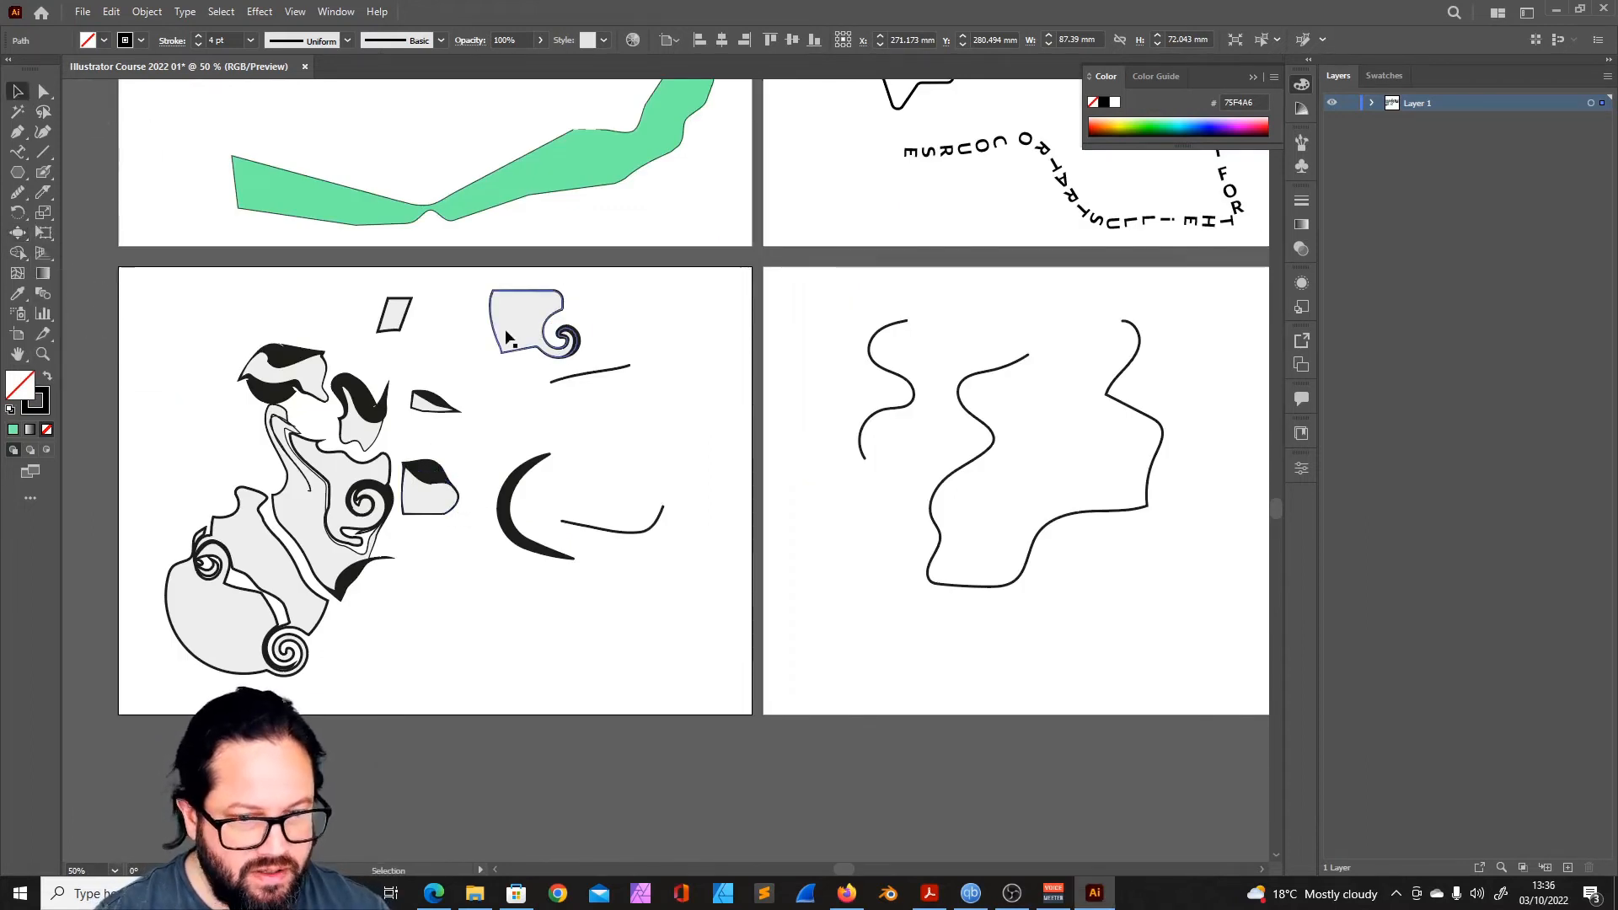
{"action": "left_click", "coordinate": [500, 335]}
{"action": "left_click", "coordinate": [17, 232]}
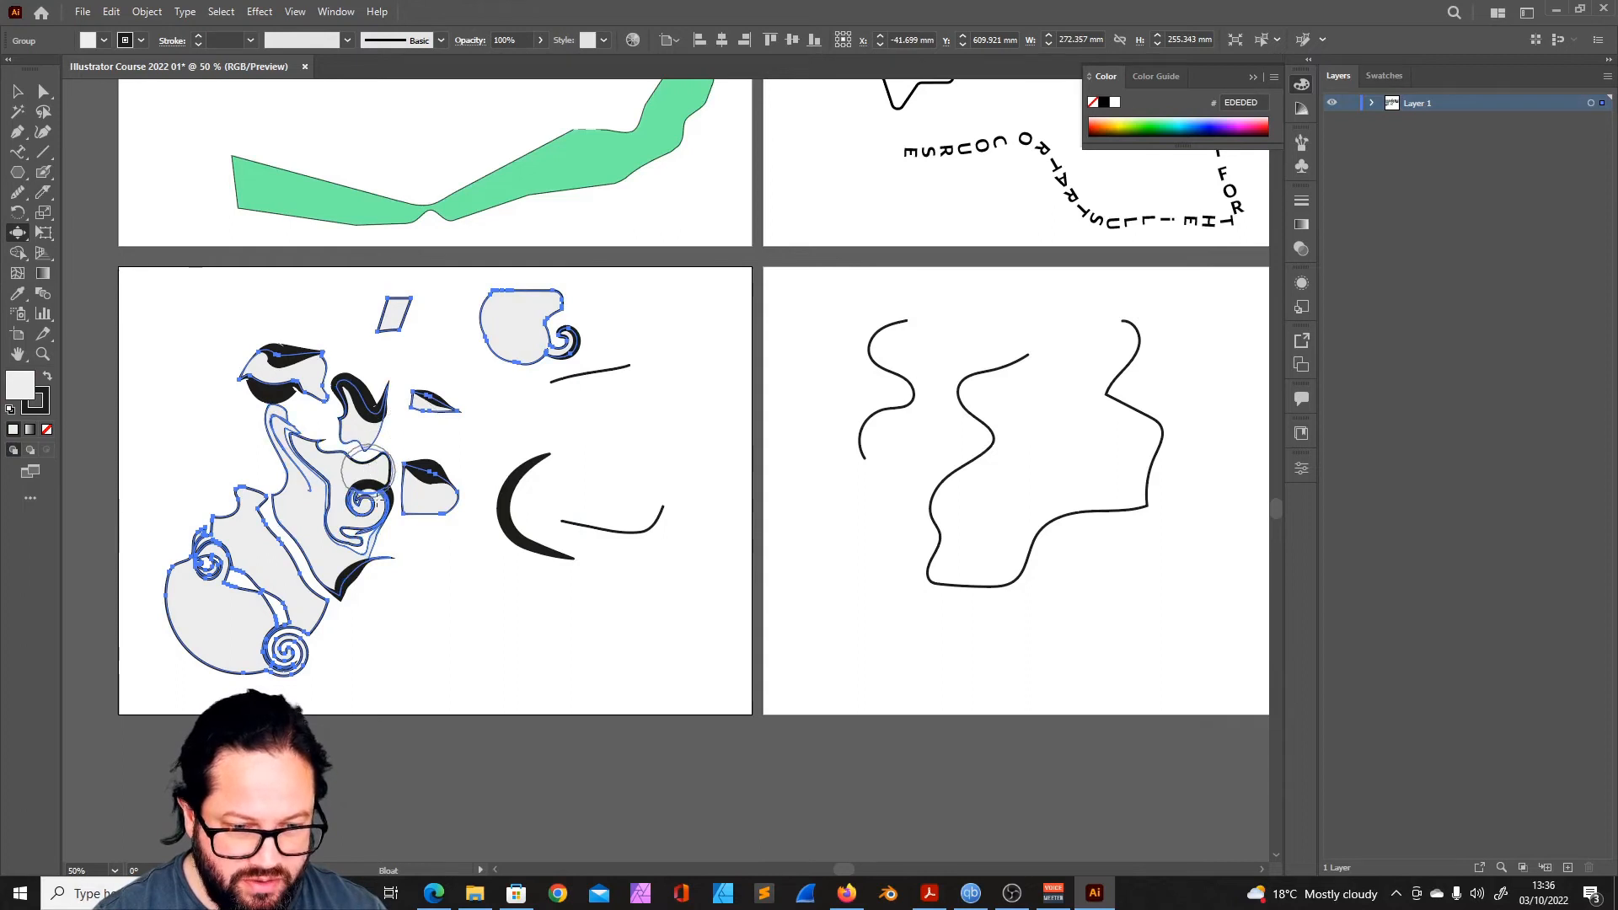
{"action": "left_click", "coordinate": [367, 472]}
- Crystallize the group's central bulge and several spots along the long wavy path on the neighbouring artboard into spikes
{"action": "left_click", "coordinate": [17, 232]}
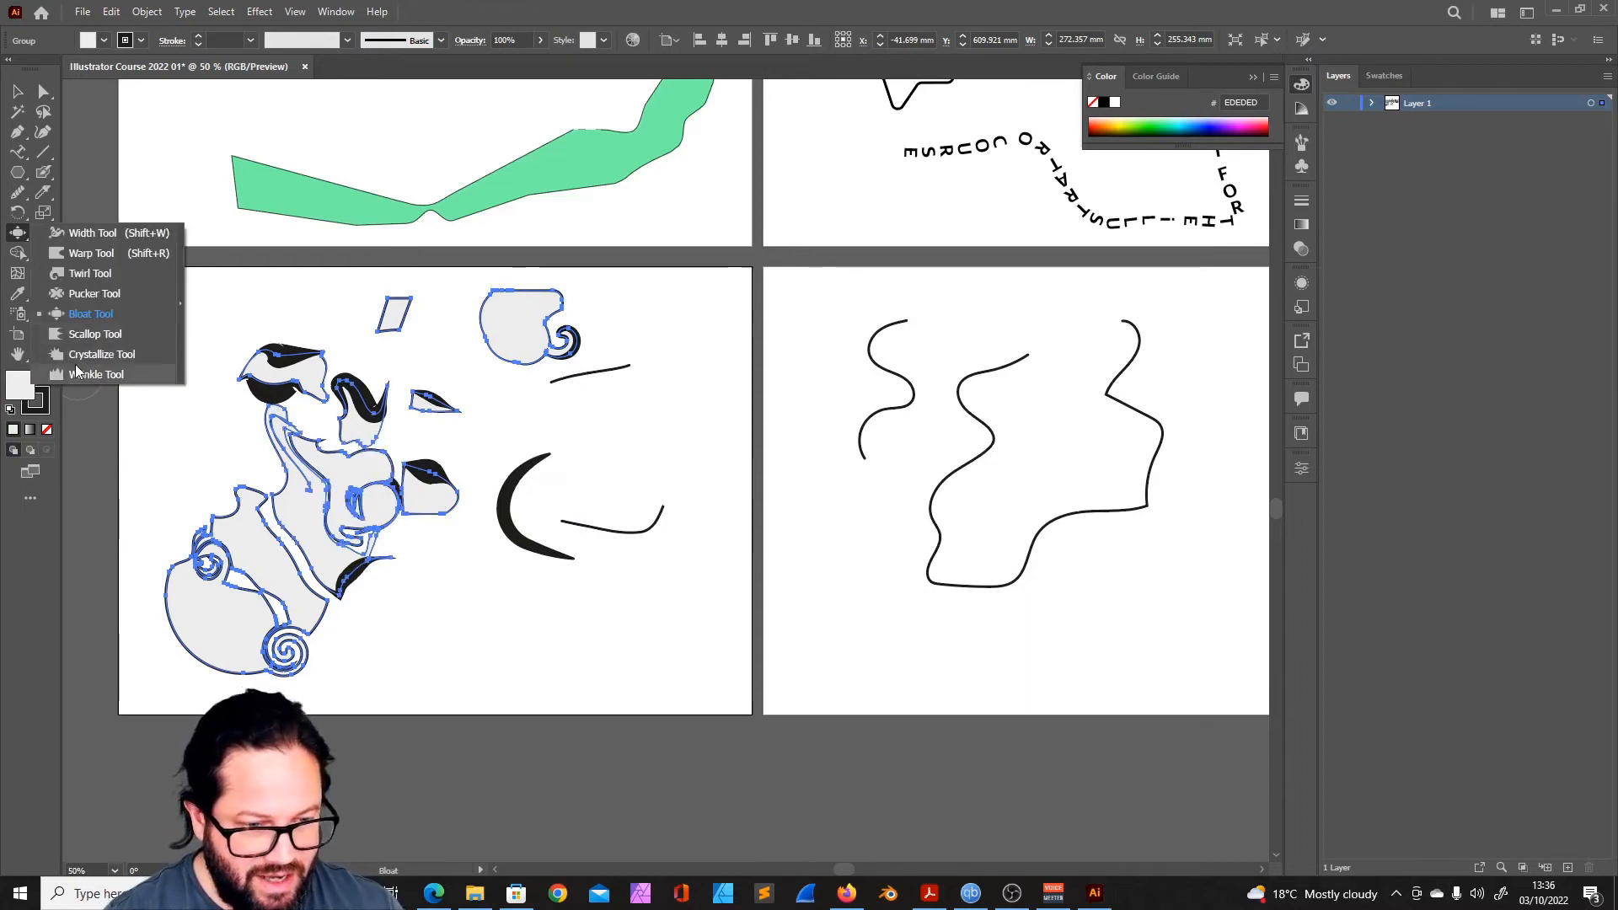
{"action": "left_click", "coordinate": [98, 353]}
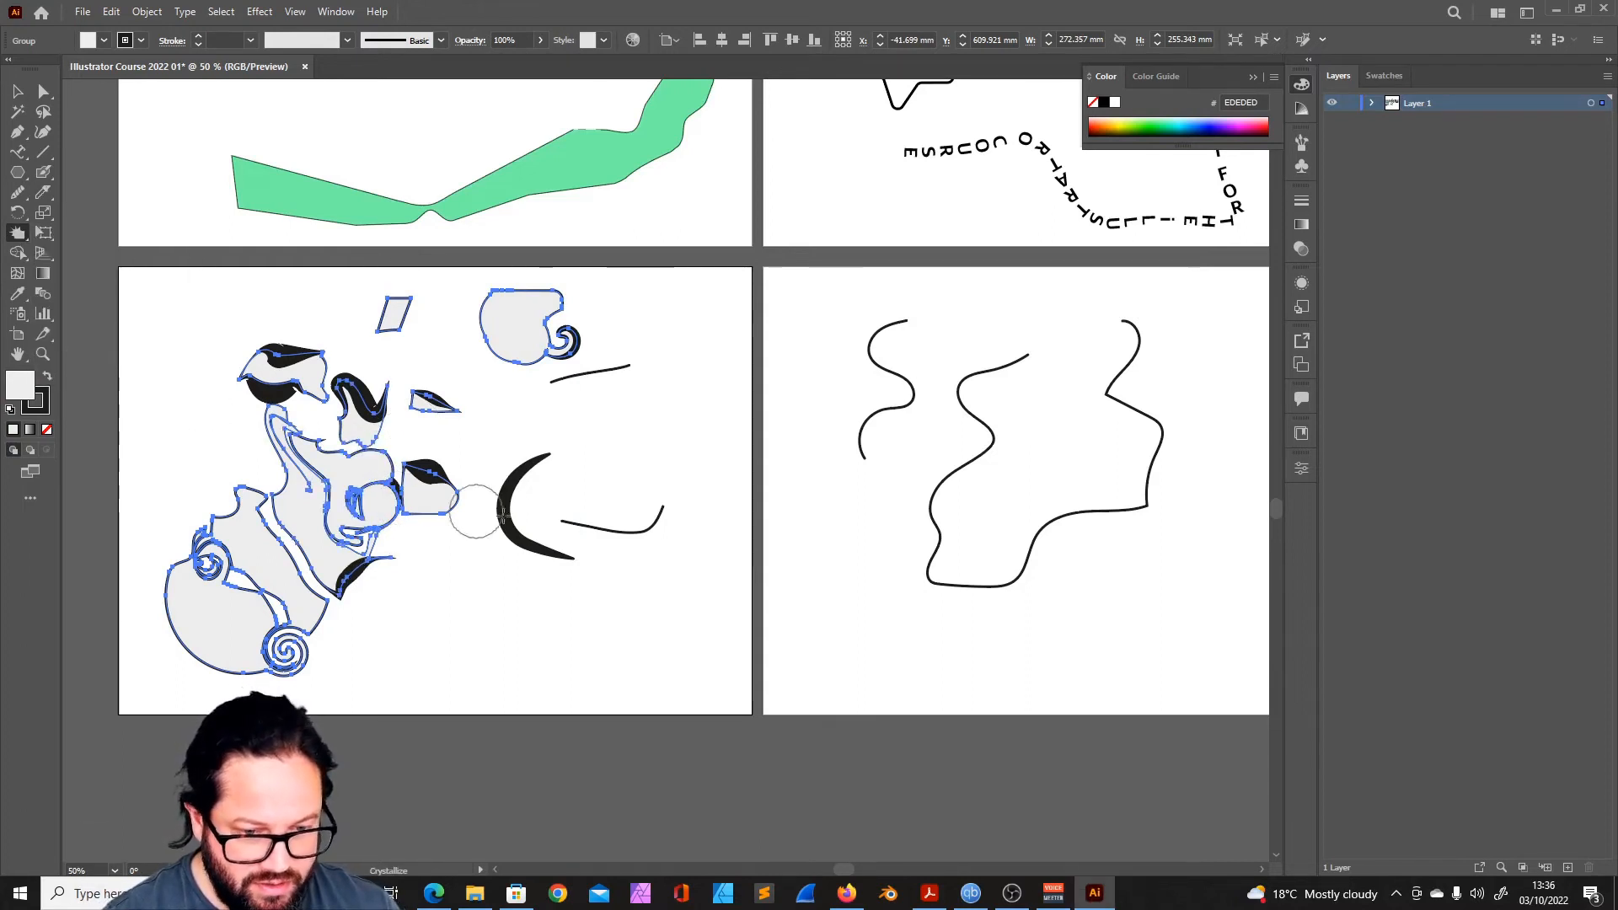
{"action": "left_click", "coordinate": [368, 477]}
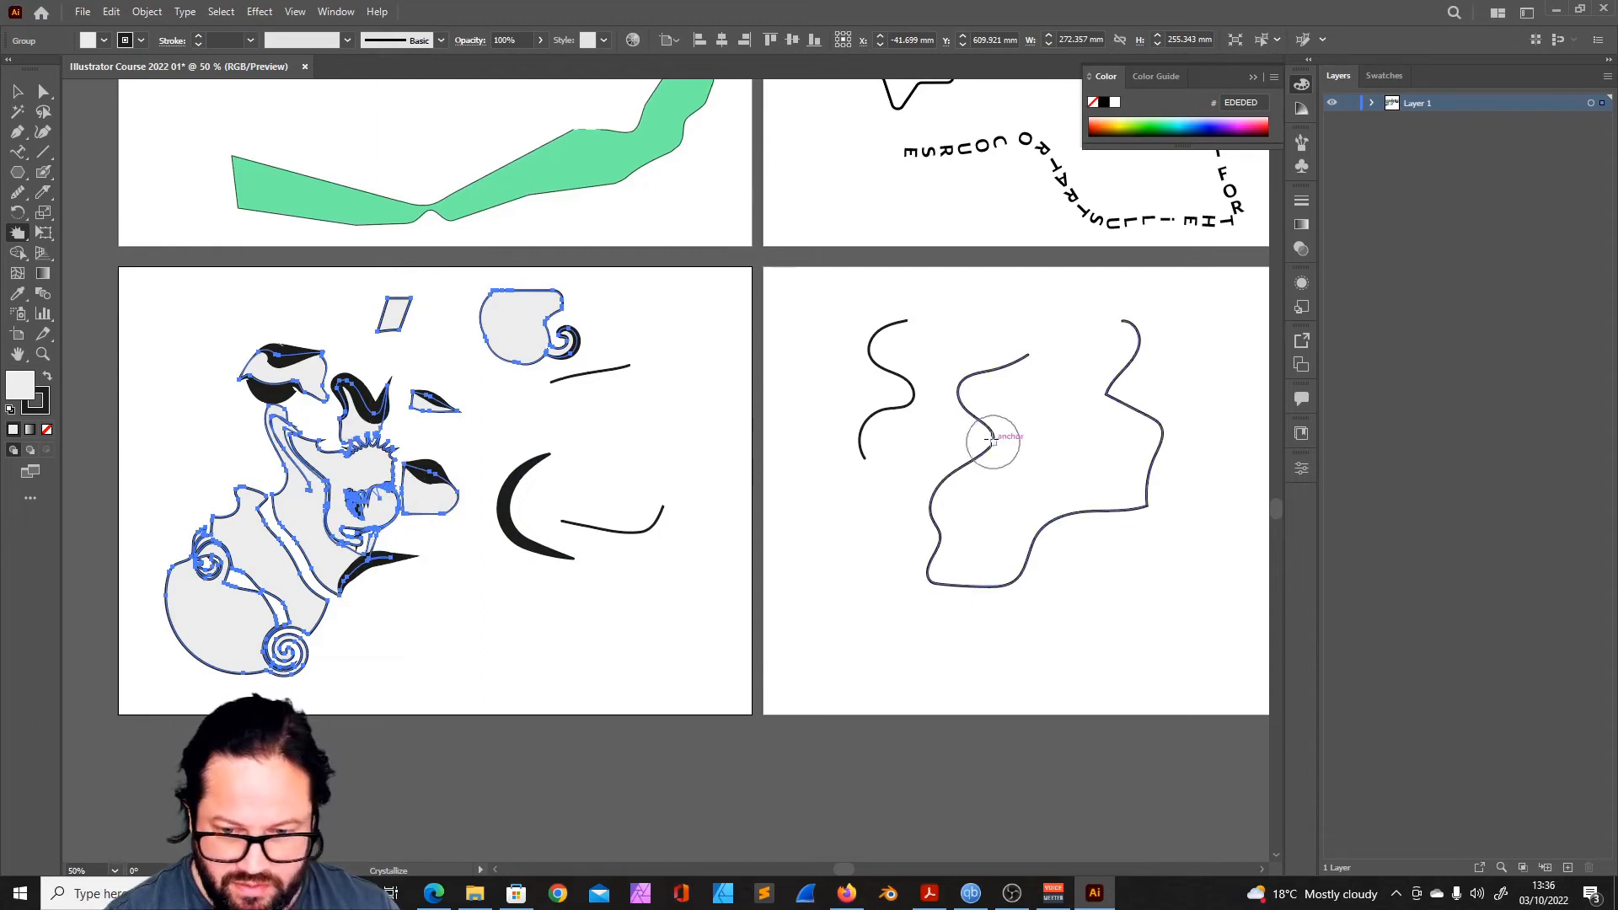
{"action": "left_click", "coordinate": [17, 90]}
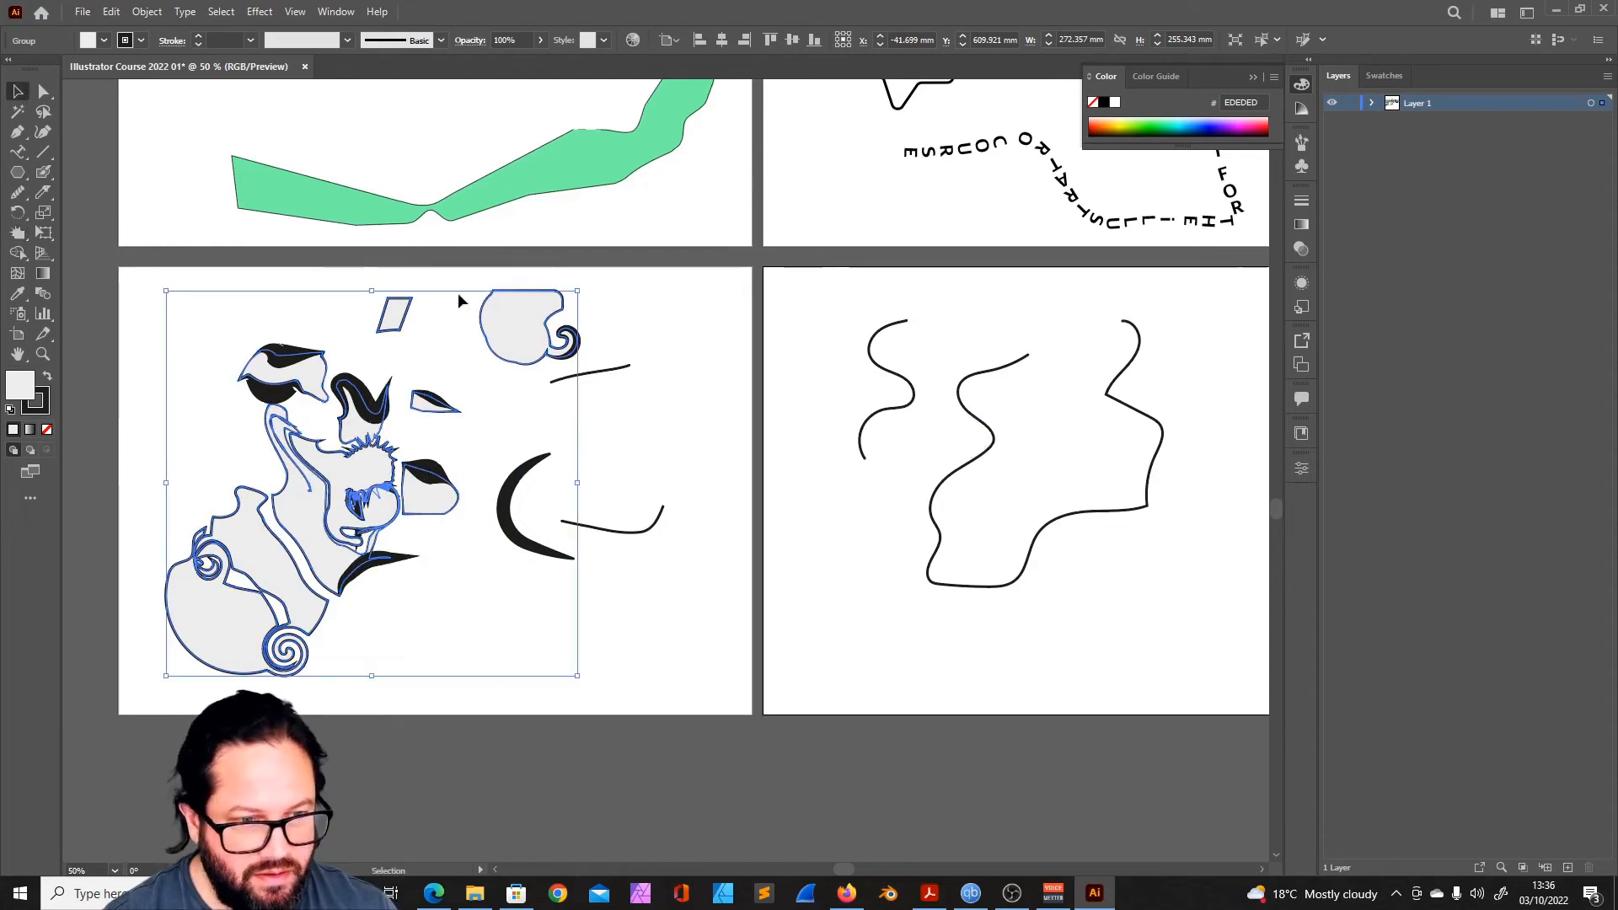
{"action": "left_click", "coordinate": [968, 464]}
- Wrinkle the curved cut edges and lower spiral of the group's large circular pieces
{"action": "left_click", "coordinate": [18, 233]}
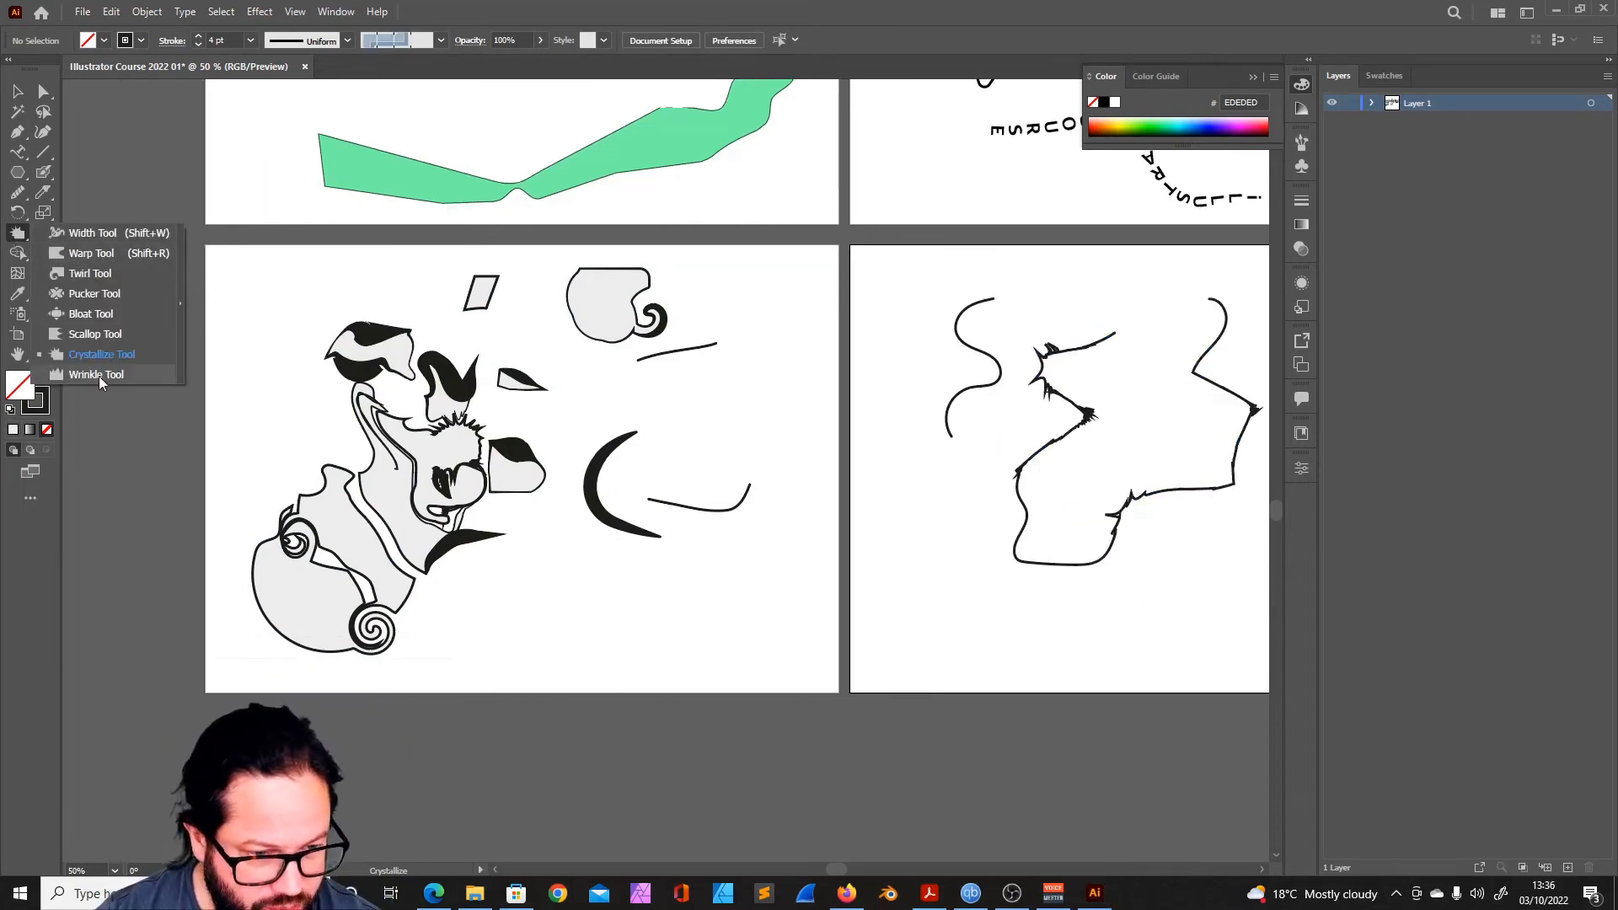
{"action": "left_click", "coordinate": [99, 376]}
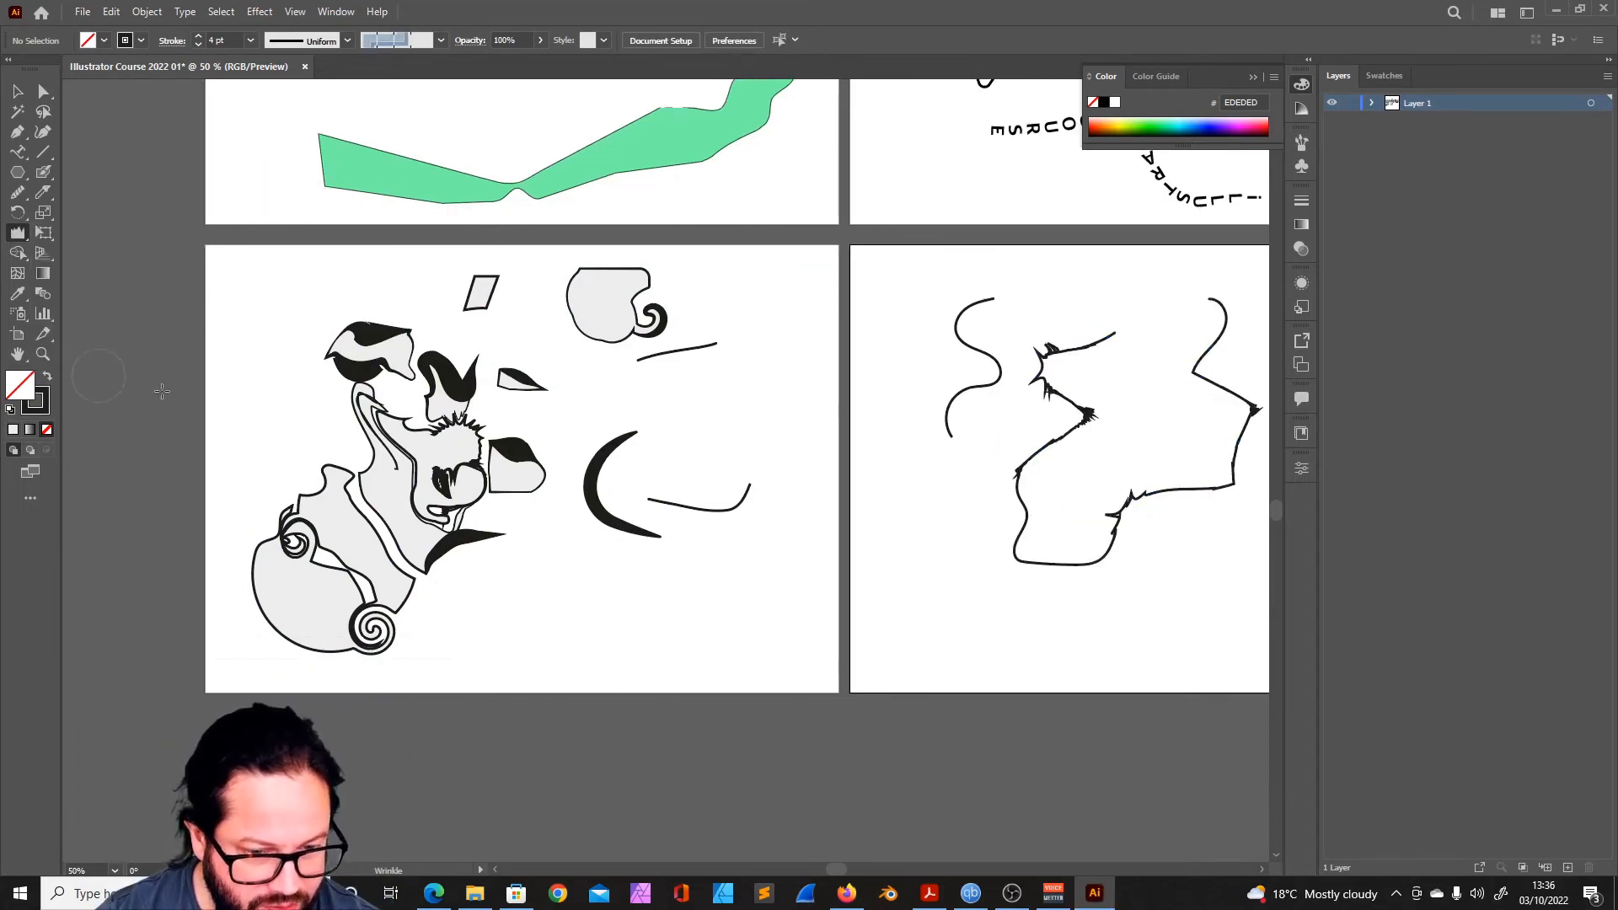
{"action": "mouse_move", "coordinate": [373, 528]}
{"action": "left_mouse_down"}
{"action": "mouse_move", "coordinate": [407, 564]}
{"action": "mouse_move", "coordinate": [340, 483]}
{"action": "mouse_move", "coordinate": [375, 534]}
{"action": "mouse_move", "coordinate": [324, 581]}
{"action": "mouse_move", "coordinate": [373, 615]}
{"action": "left_mouse_up"}
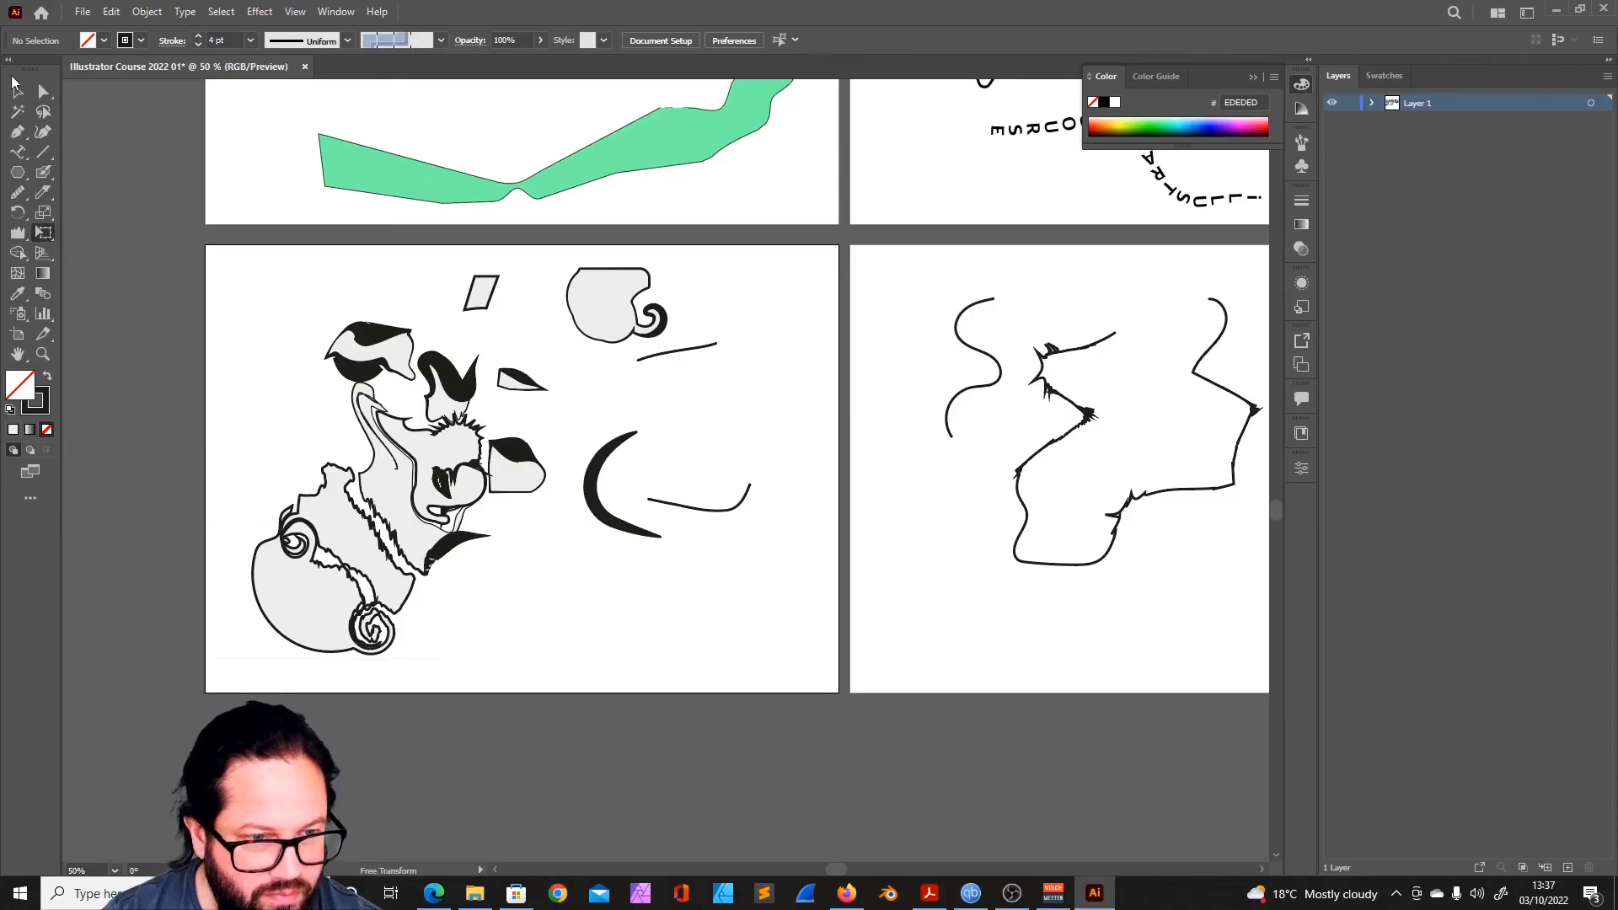
- Select the distorted group and scale it down to about 209 × 197 mm with Free Transform
{"action": "left_click", "coordinate": [17, 90]}
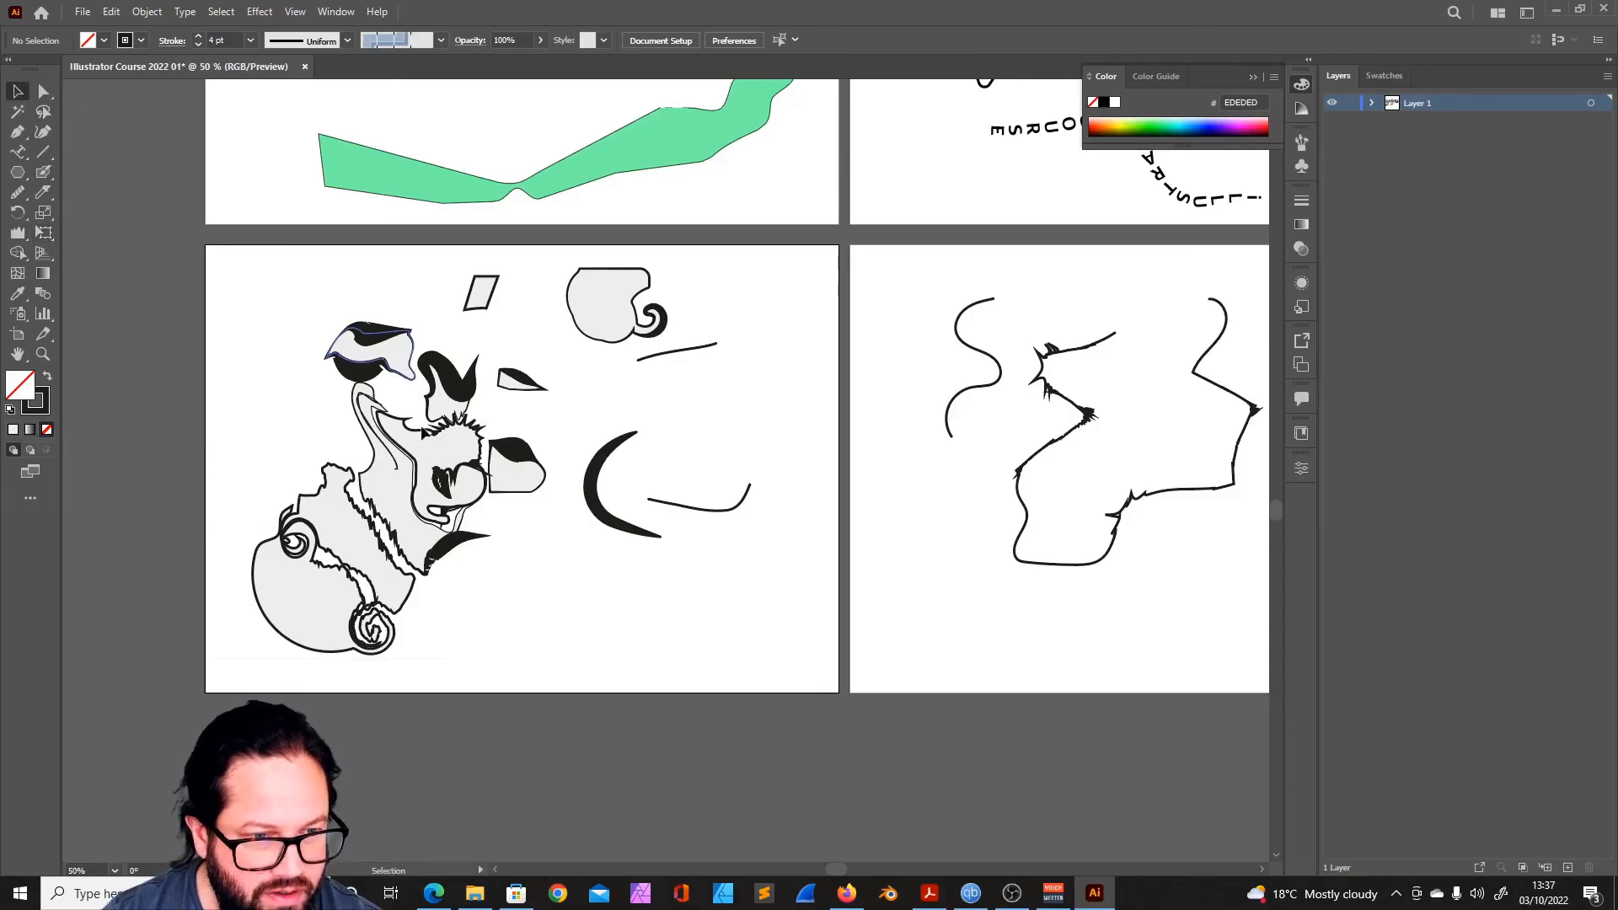
{"action": "left_click", "coordinate": [508, 459]}
{"action": "left_click", "coordinate": [45, 233]}
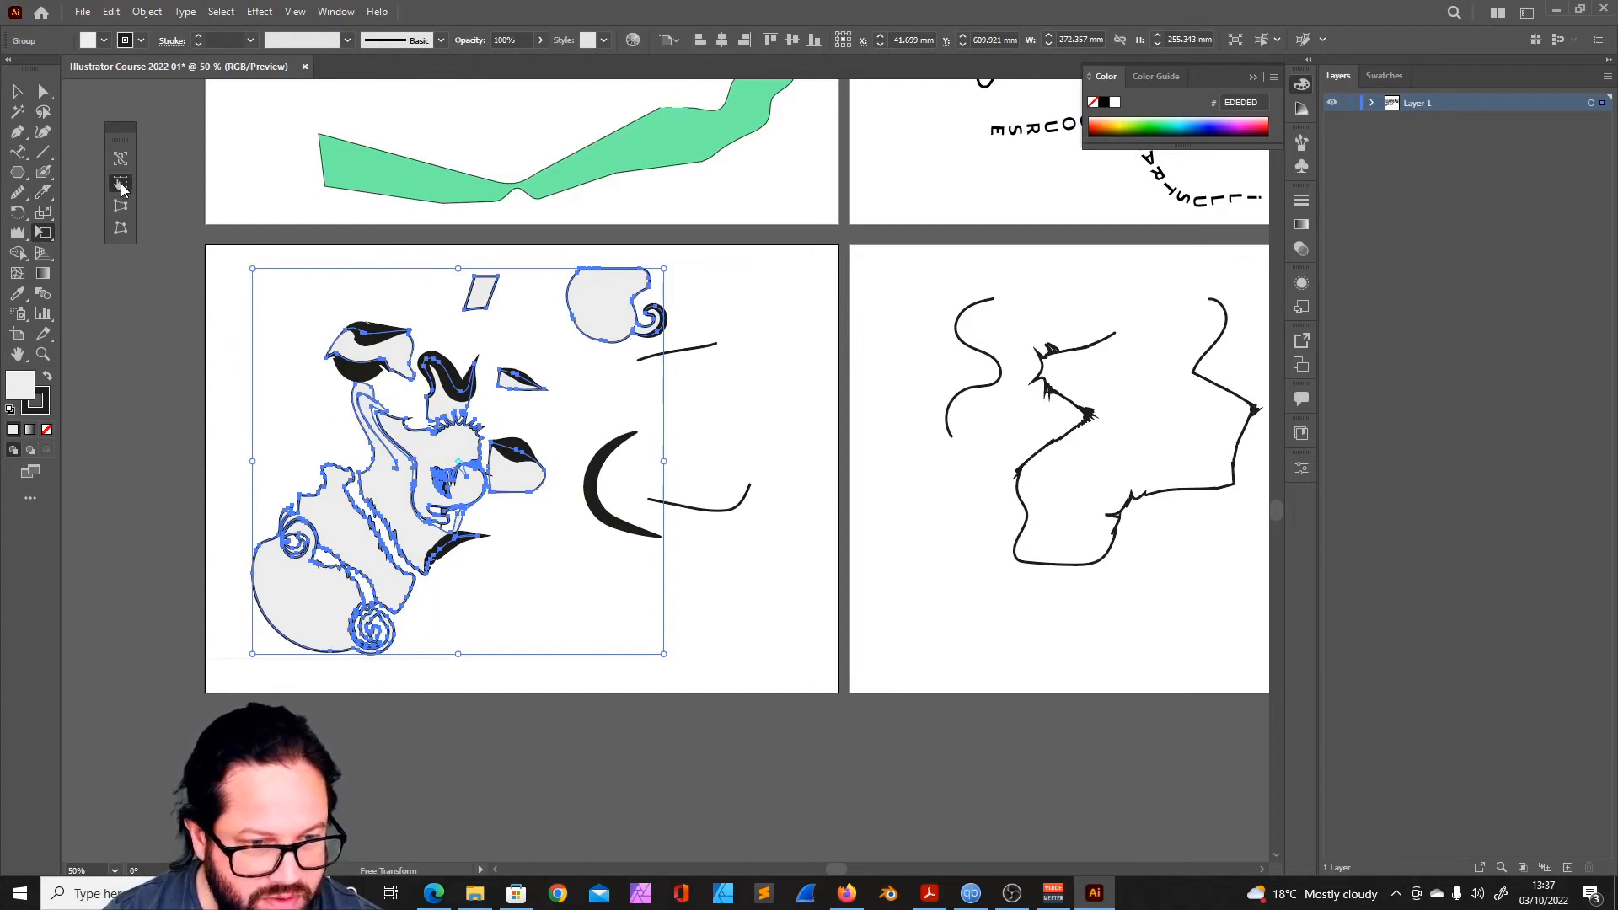
{"action": "mouse_move", "coordinate": [662, 269]}
{"action": "left_mouse_down"}
{"action": "mouse_move", "coordinate": [718, 296]}
{"action": "mouse_move", "coordinate": [665, 278]}
{"action": "left_mouse_up"}
{"action": "left_click_drag", "start_coordinate": [659, 658], "coordinate": [568, 562]}
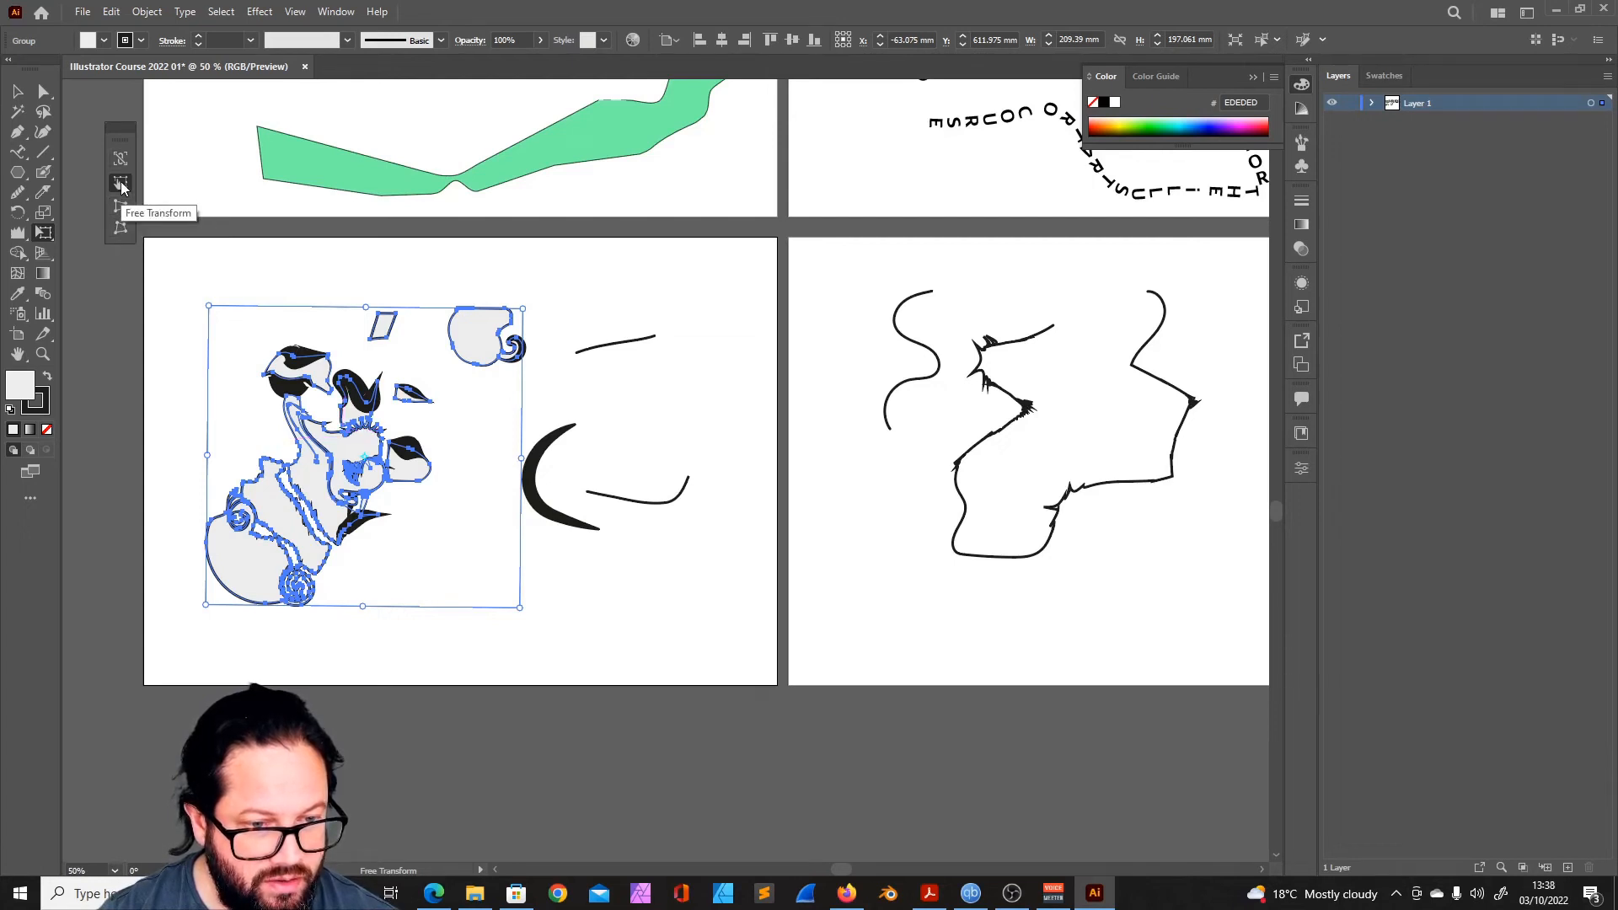
- Free Distort the group's corners with Free Transform to about 188 × 189 mm and move it slightly up and left
{"action": "left_click", "coordinate": [120, 206]}
{"action": "left_click_drag", "start_coordinate": [522, 309], "coordinate": [489, 327]}
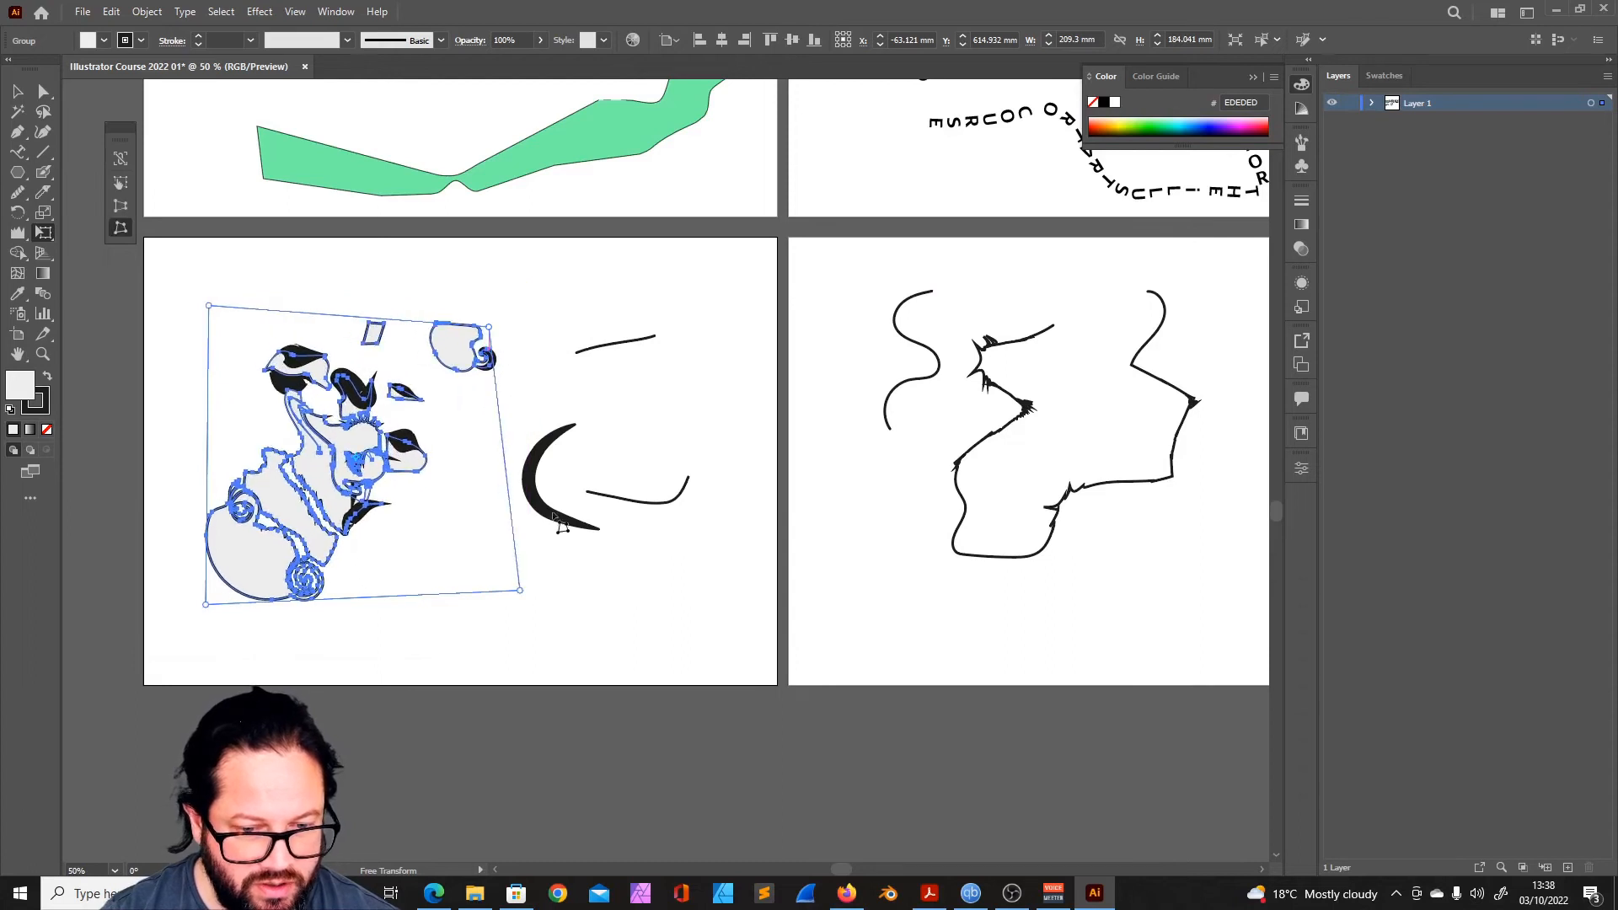
{"action": "left_click_drag", "start_coordinate": [518, 591], "coordinate": [514, 621]}
{"action": "mouse_move", "coordinate": [205, 604]}
{"action": "left_mouse_down"}
{"action": "mouse_move", "coordinate": [210, 623]}
{"action": "mouse_move", "coordinate": [206, 603]}
{"action": "left_mouse_up"}
{"action": "left_click_drag", "start_coordinate": [372, 348], "coordinate": [368, 340]}
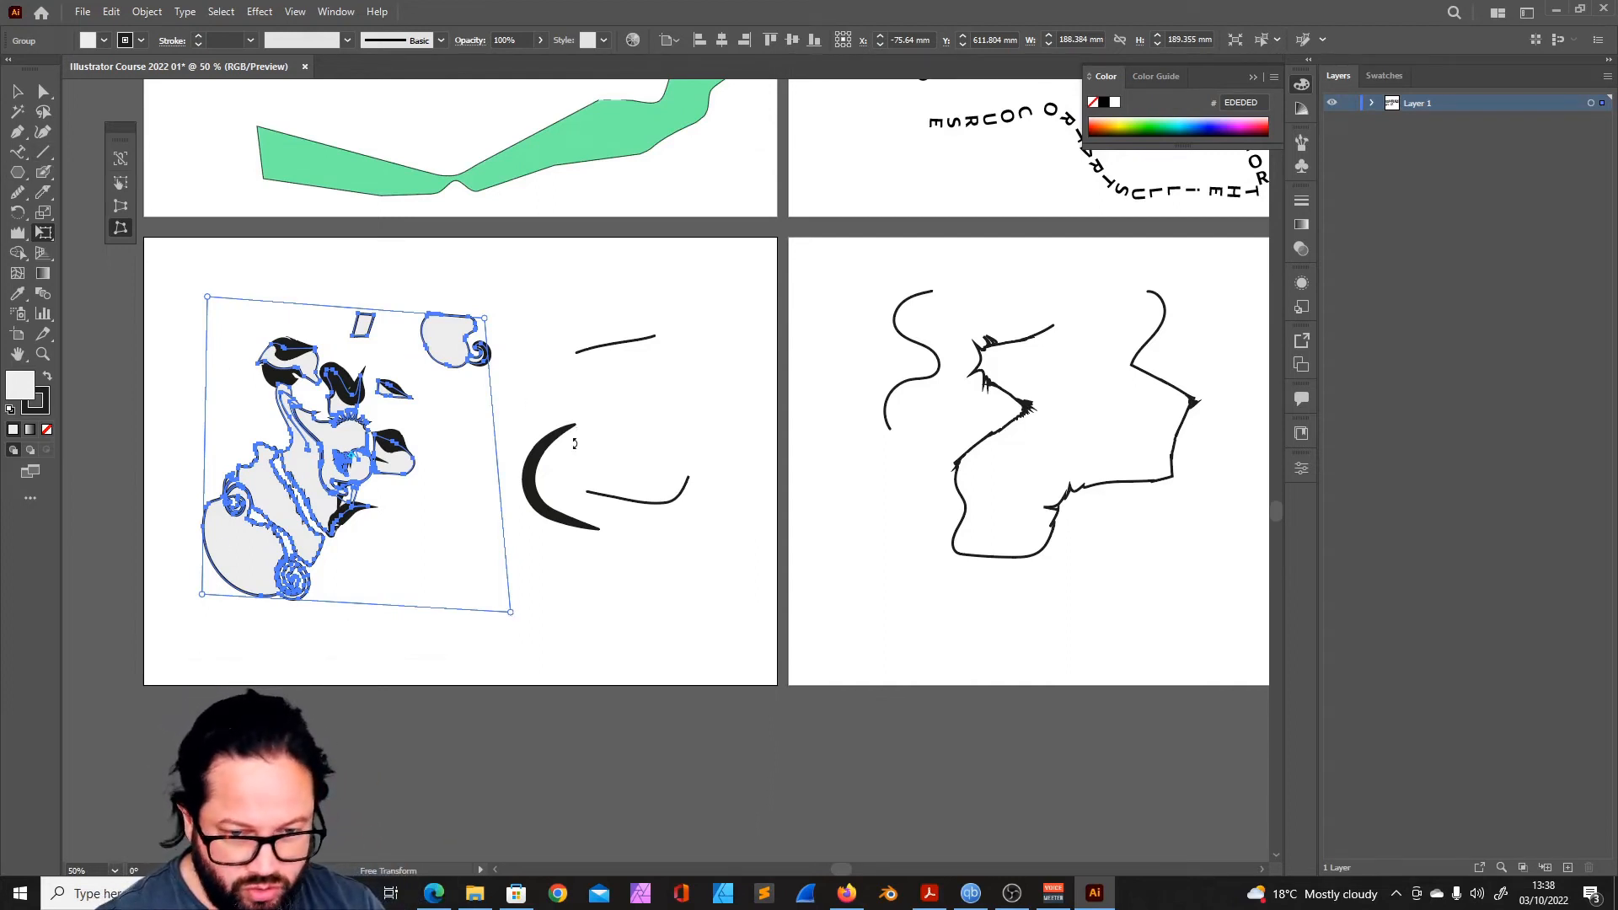
- Move the thin six-pointed star and the rounded square onto the empty artboard below
{"action": "scroll", "coordinate": [916, 571], "scroll_direction": "right", "scroll_amount": 10}
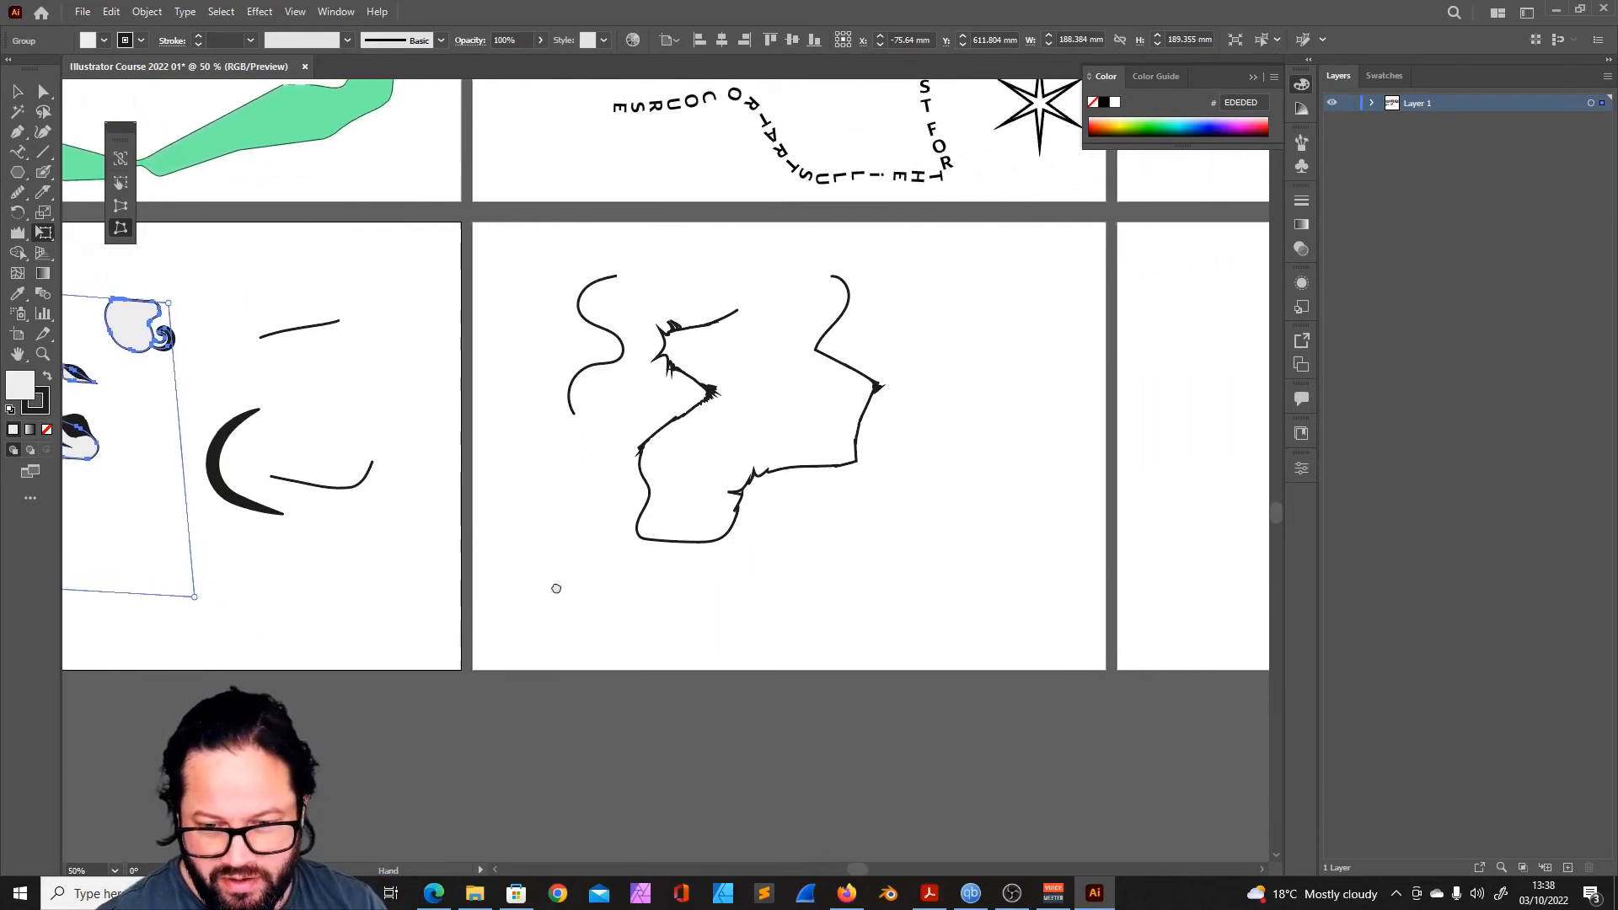
{"action": "scroll", "coordinate": [366, 187], "scroll_direction": "up", "scroll_amount": 3}
{"action": "scroll", "coordinate": [365, 187], "scroll_direction": "left", "scroll_amount": 1}
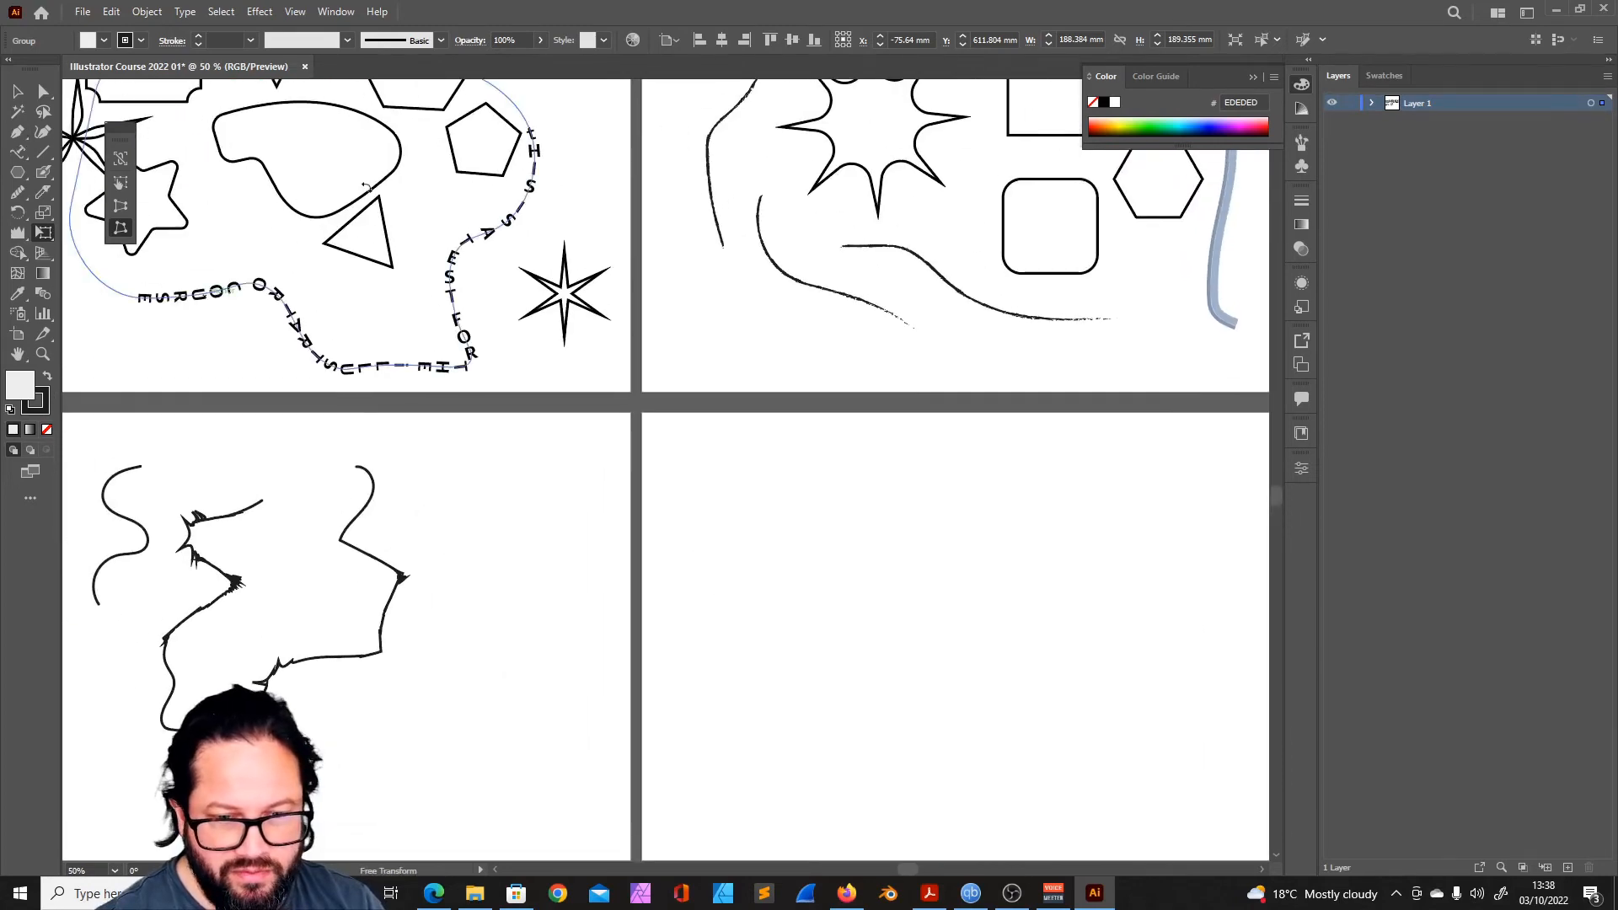
{"action": "left_click", "coordinate": [19, 95]}
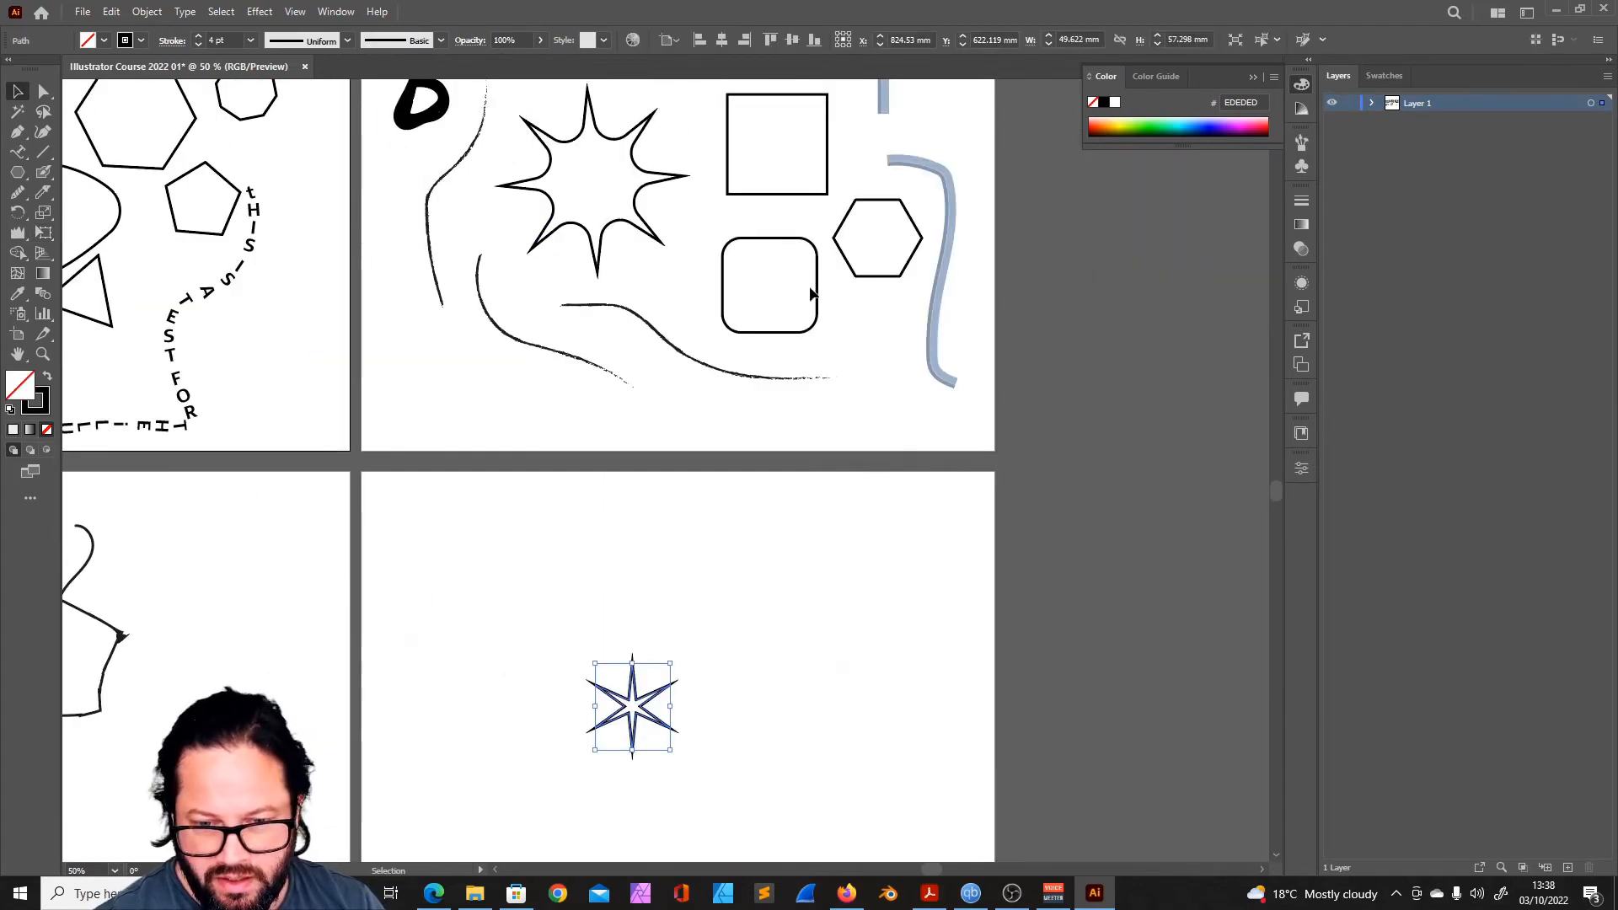
{"action": "left_click_drag", "start_coordinate": [818, 279], "coordinate": [851, 678]}
{"action": "left_click_drag", "start_coordinate": [673, 645], "coordinate": [768, 449]}
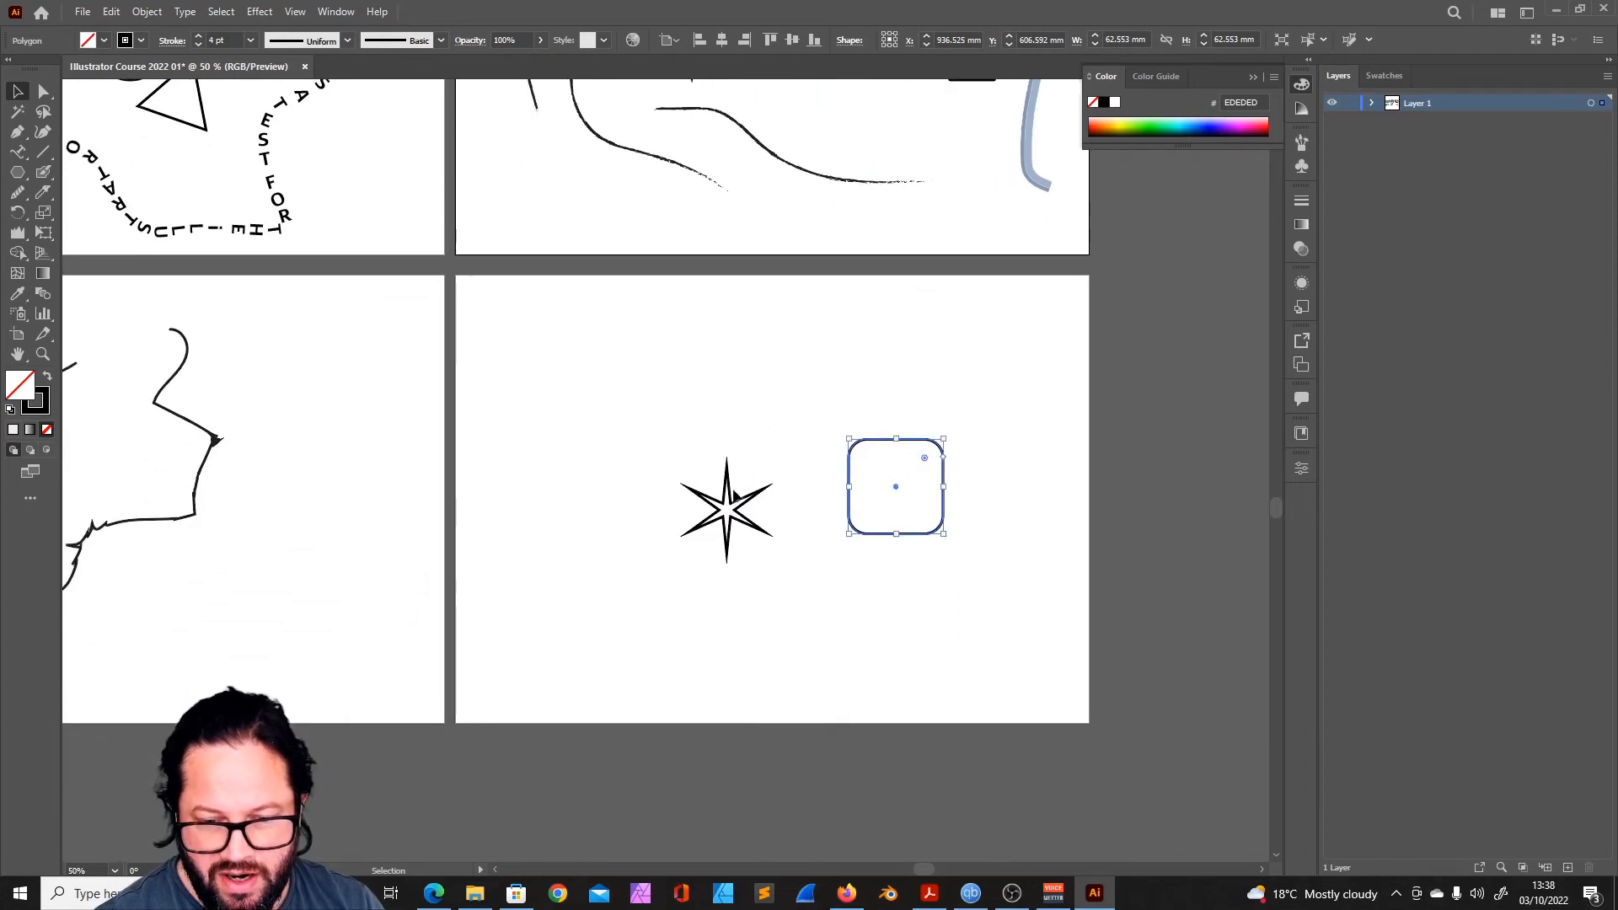
- Move the six-pointed star and the rounded square further left on their artboard
{"action": "left_click", "coordinate": [732, 488]}
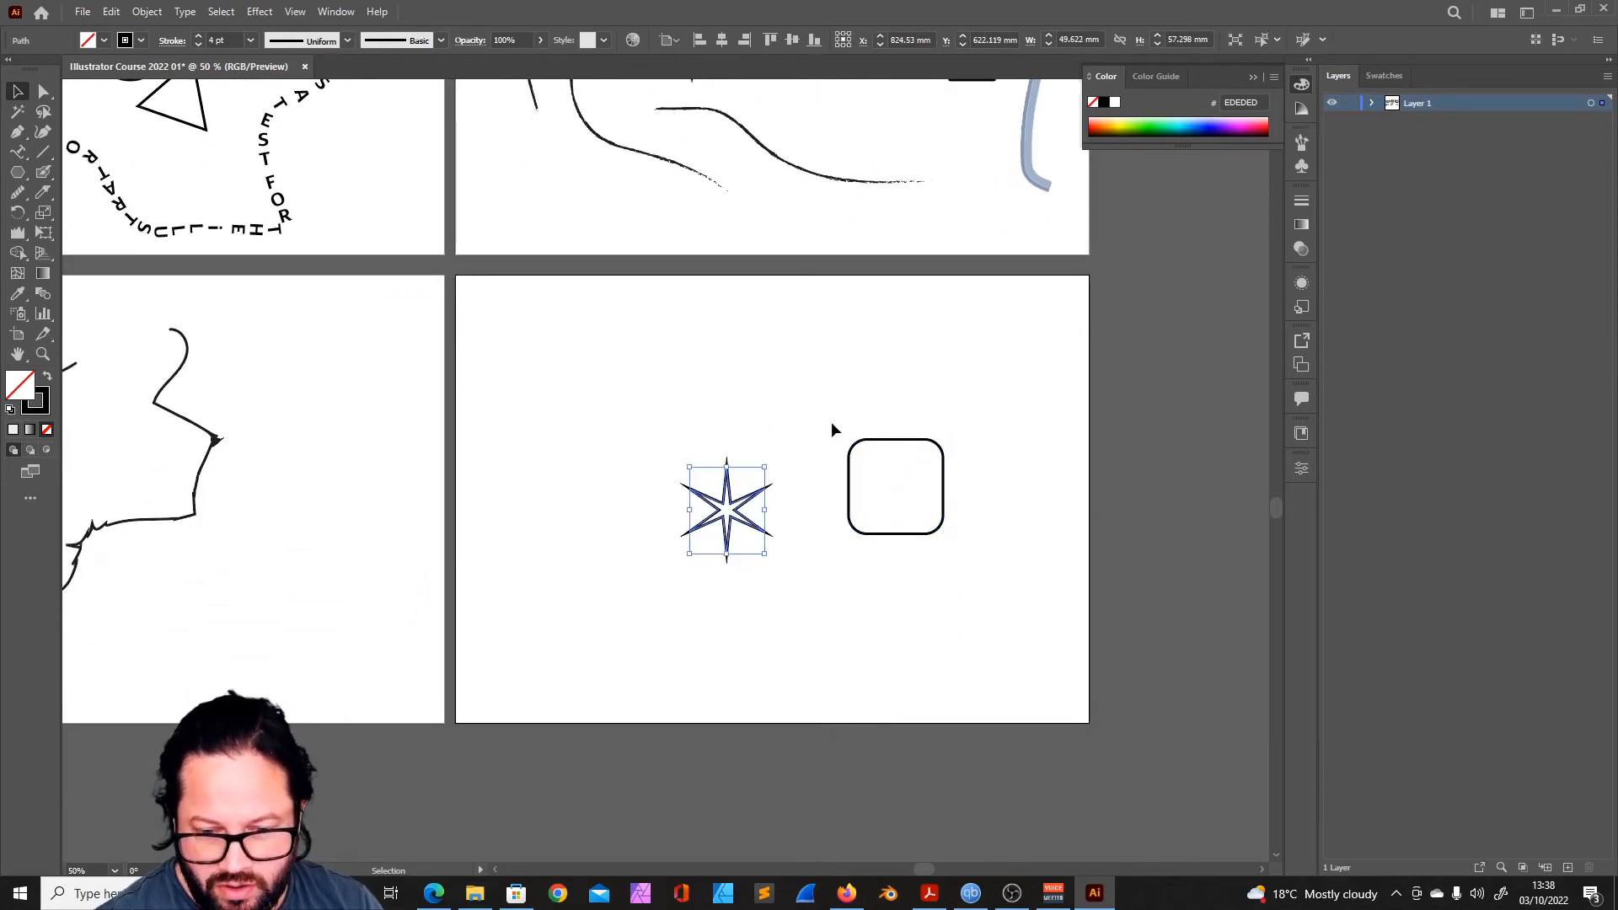
{"action": "left_click_drag", "start_coordinate": [806, 509], "coordinate": [774, 401]}
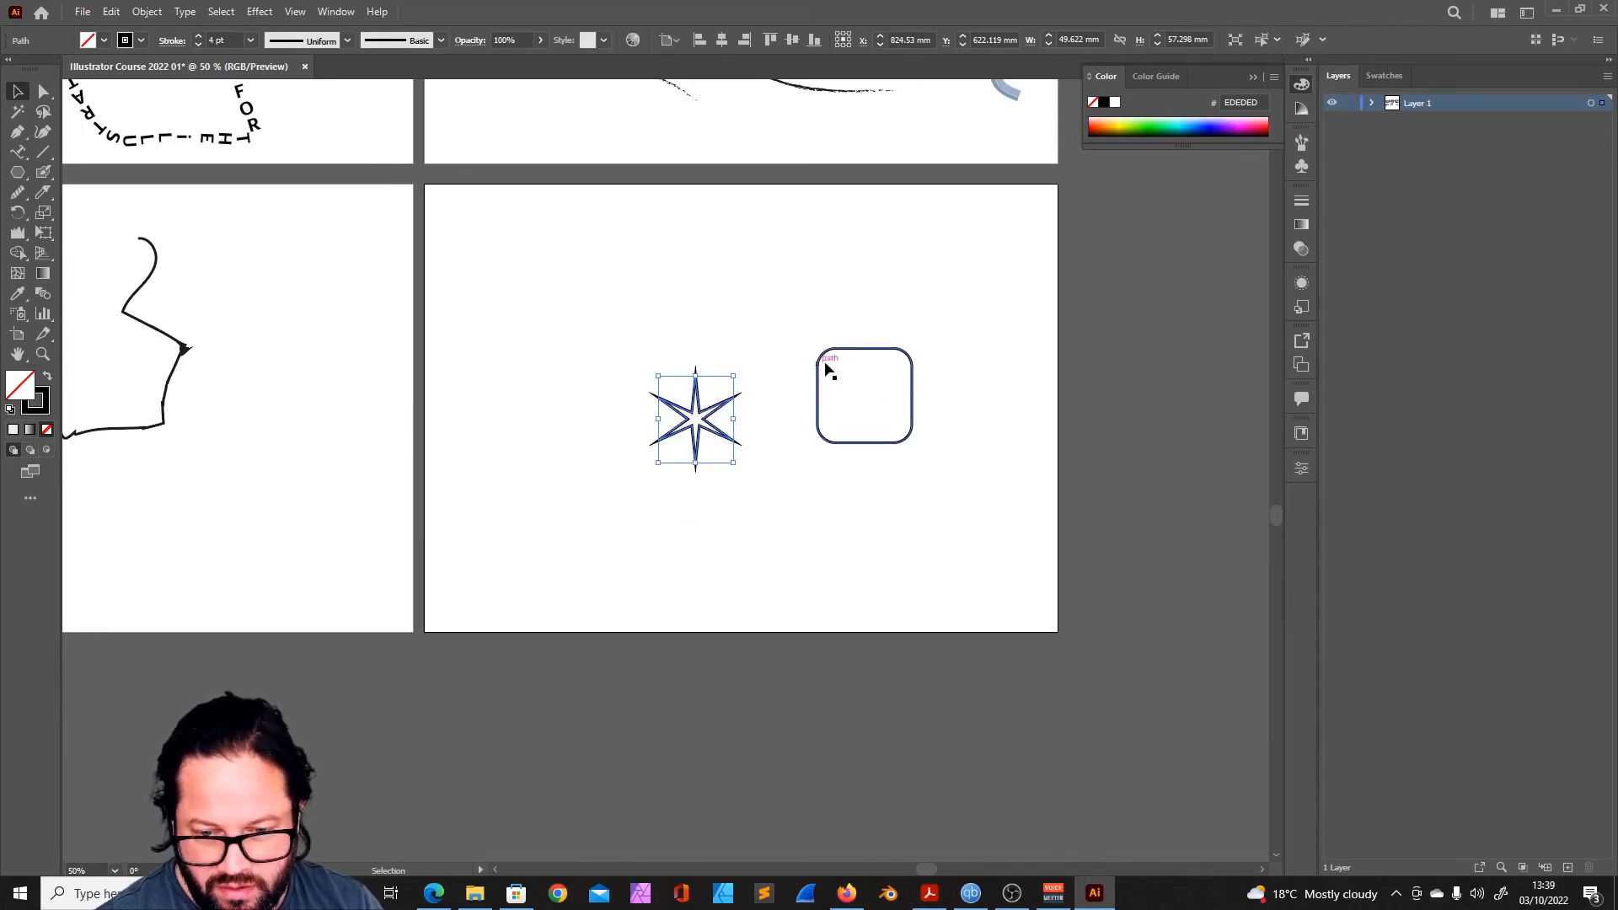
{"action": "left_click", "coordinate": [863, 350]}
{"action": "left_click_drag", "start_coordinate": [722, 468], "coordinate": [671, 538]}
{"action": "left_click", "coordinate": [660, 486]}
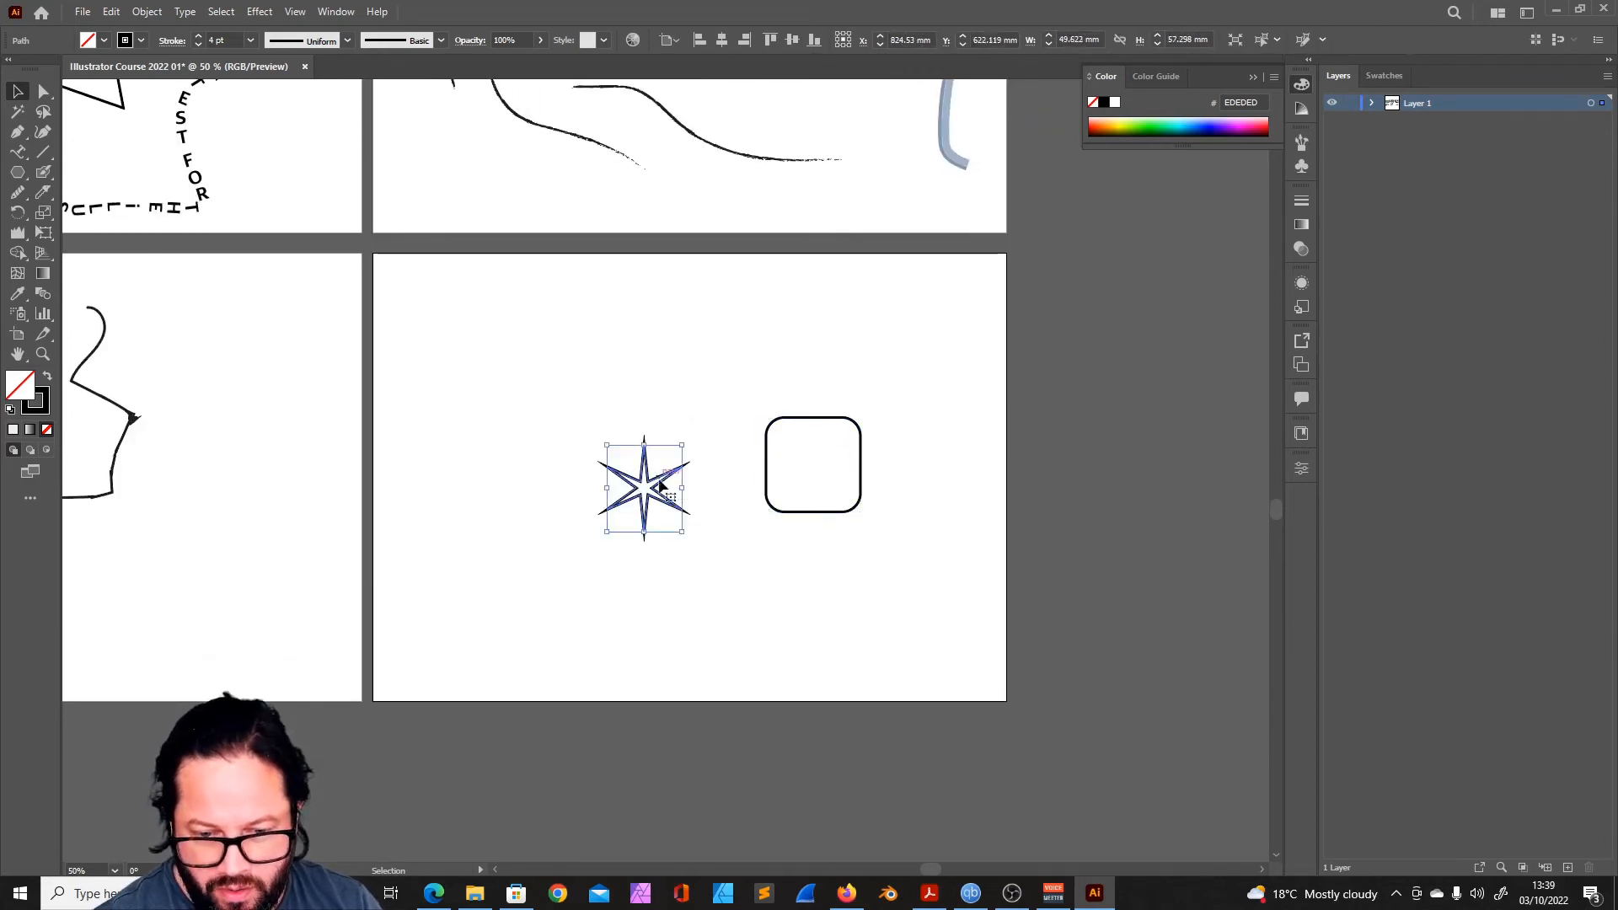
{"action": "left_click_drag", "start_coordinate": [647, 487], "coordinate": [586, 468]}
{"action": "left_click", "coordinate": [767, 452]}
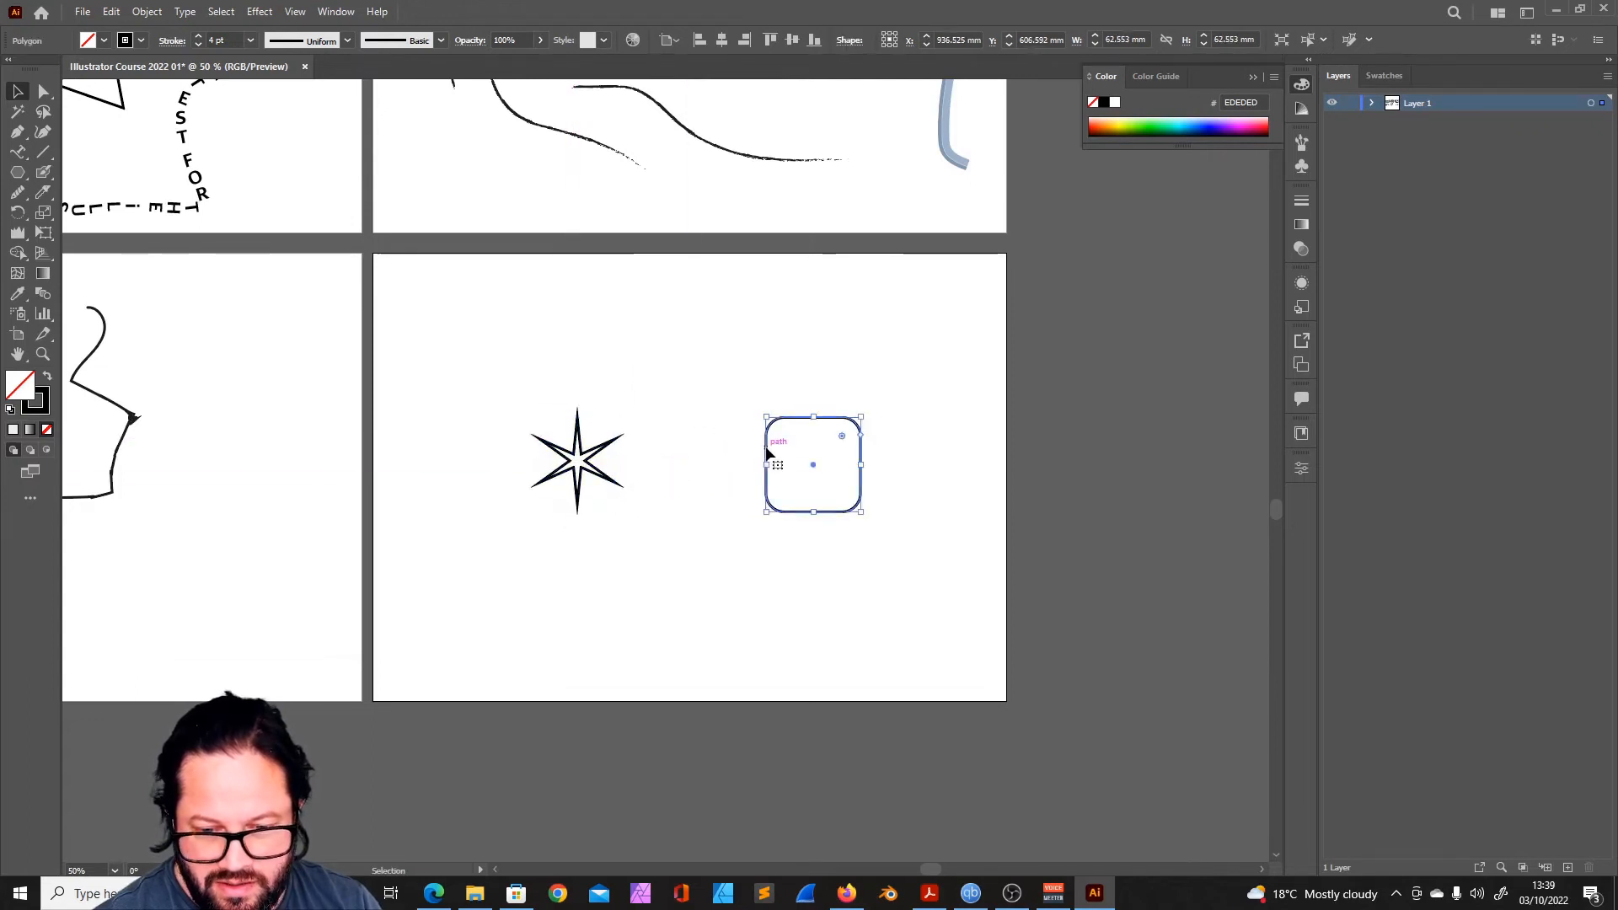
{"action": "key", "text": "ctrl+z"}
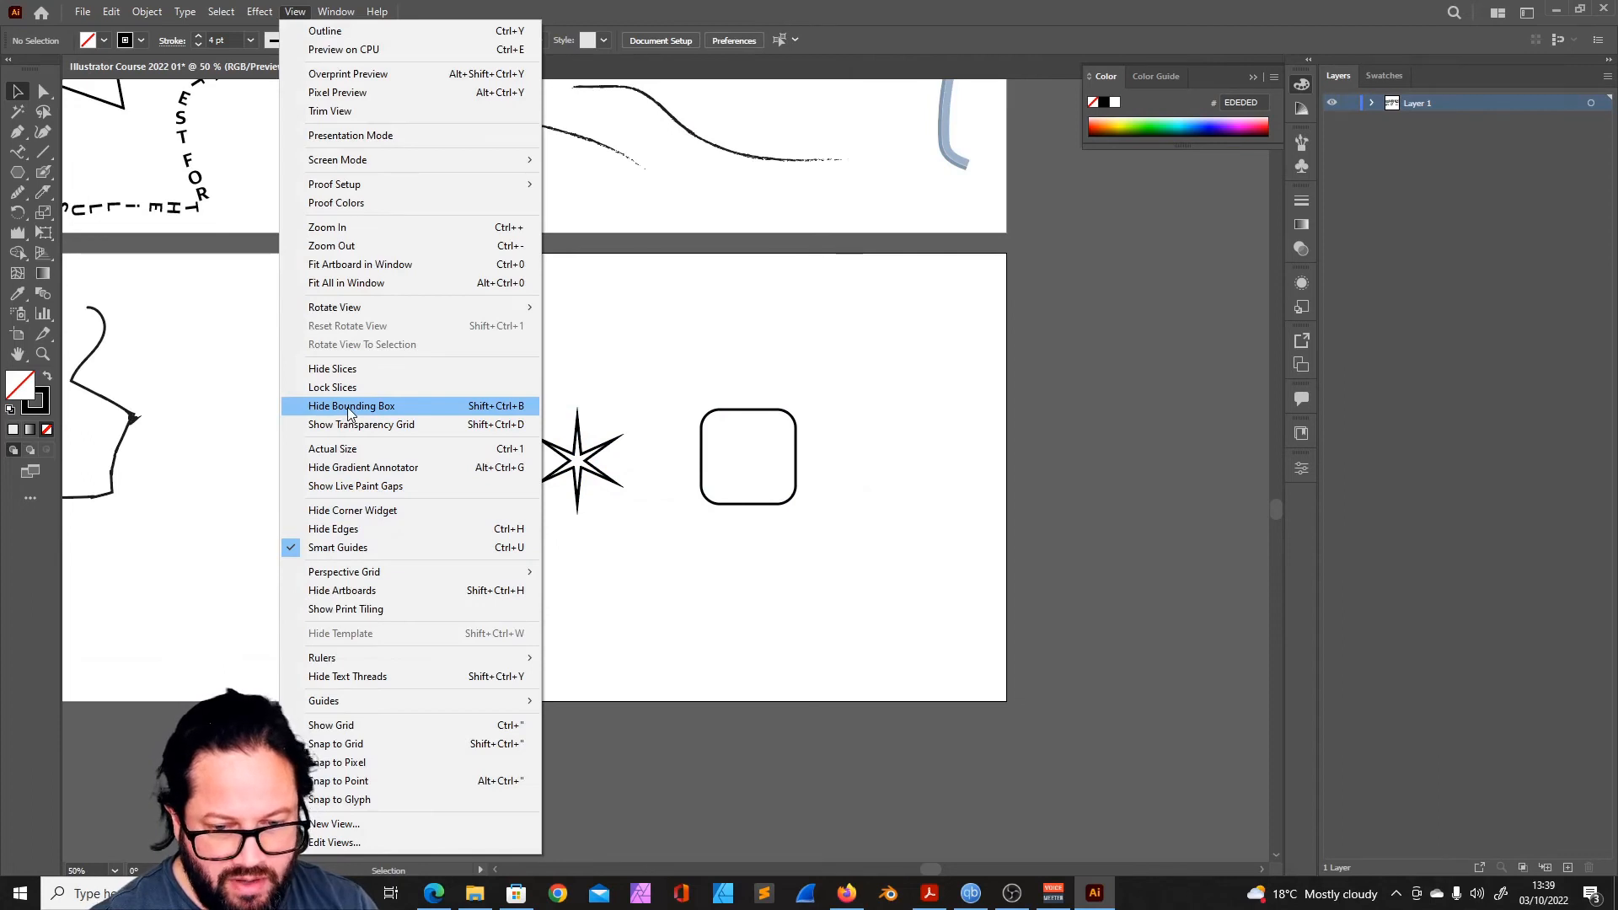
- Hide the bounding box and move the six-pointed star slightly down and left
{"action": "left_click", "coordinate": [348, 406]}
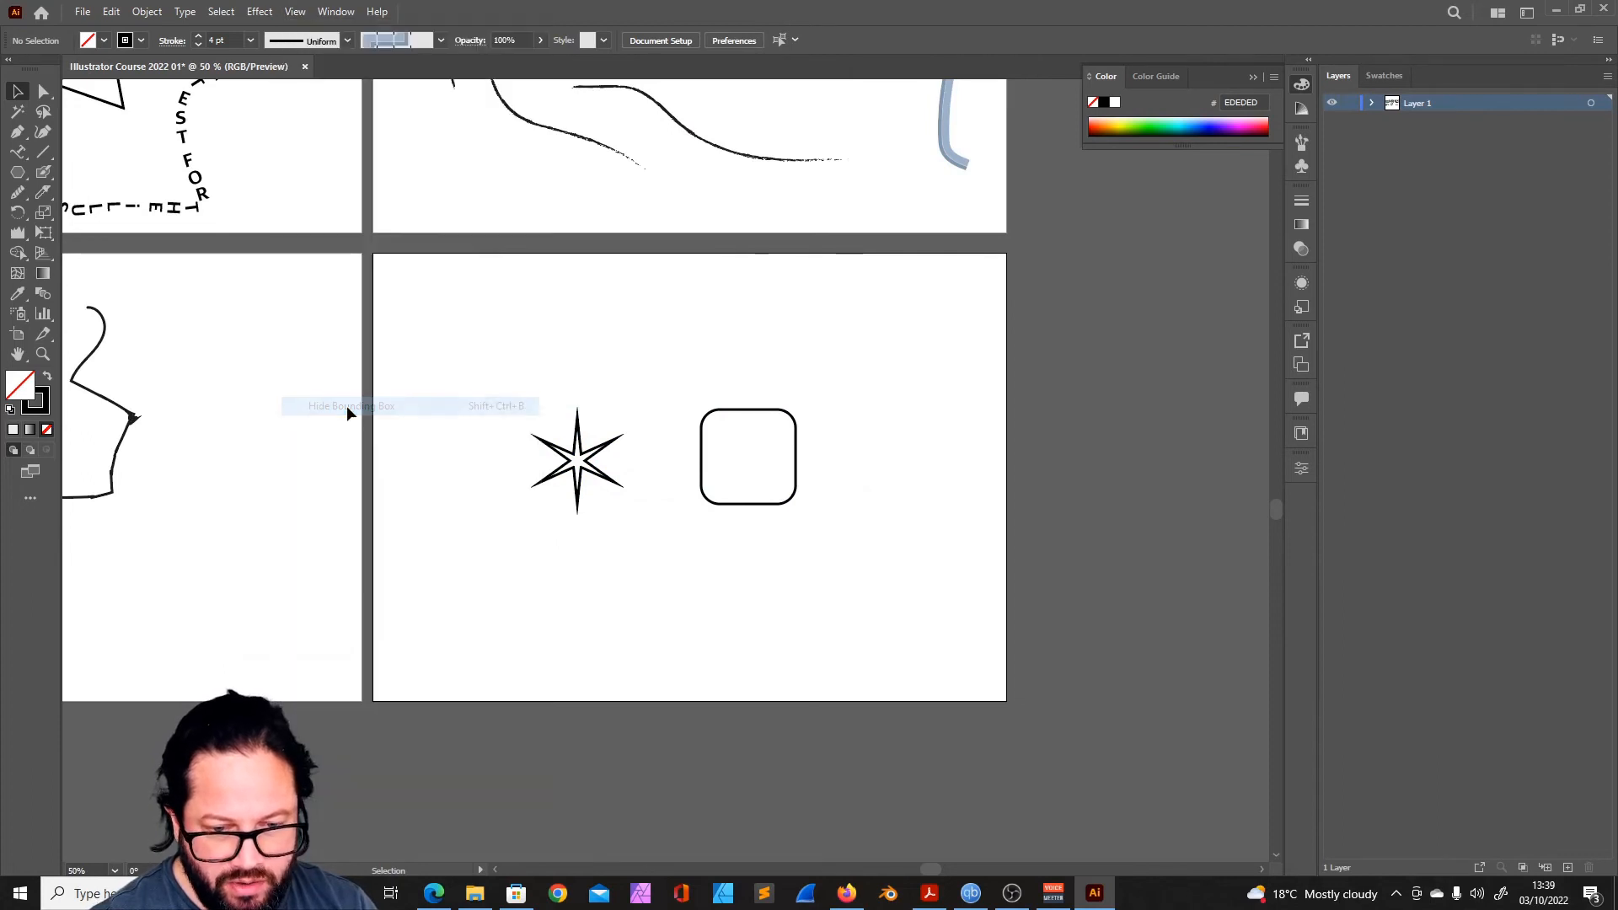
{"action": "left_click", "coordinate": [579, 466]}
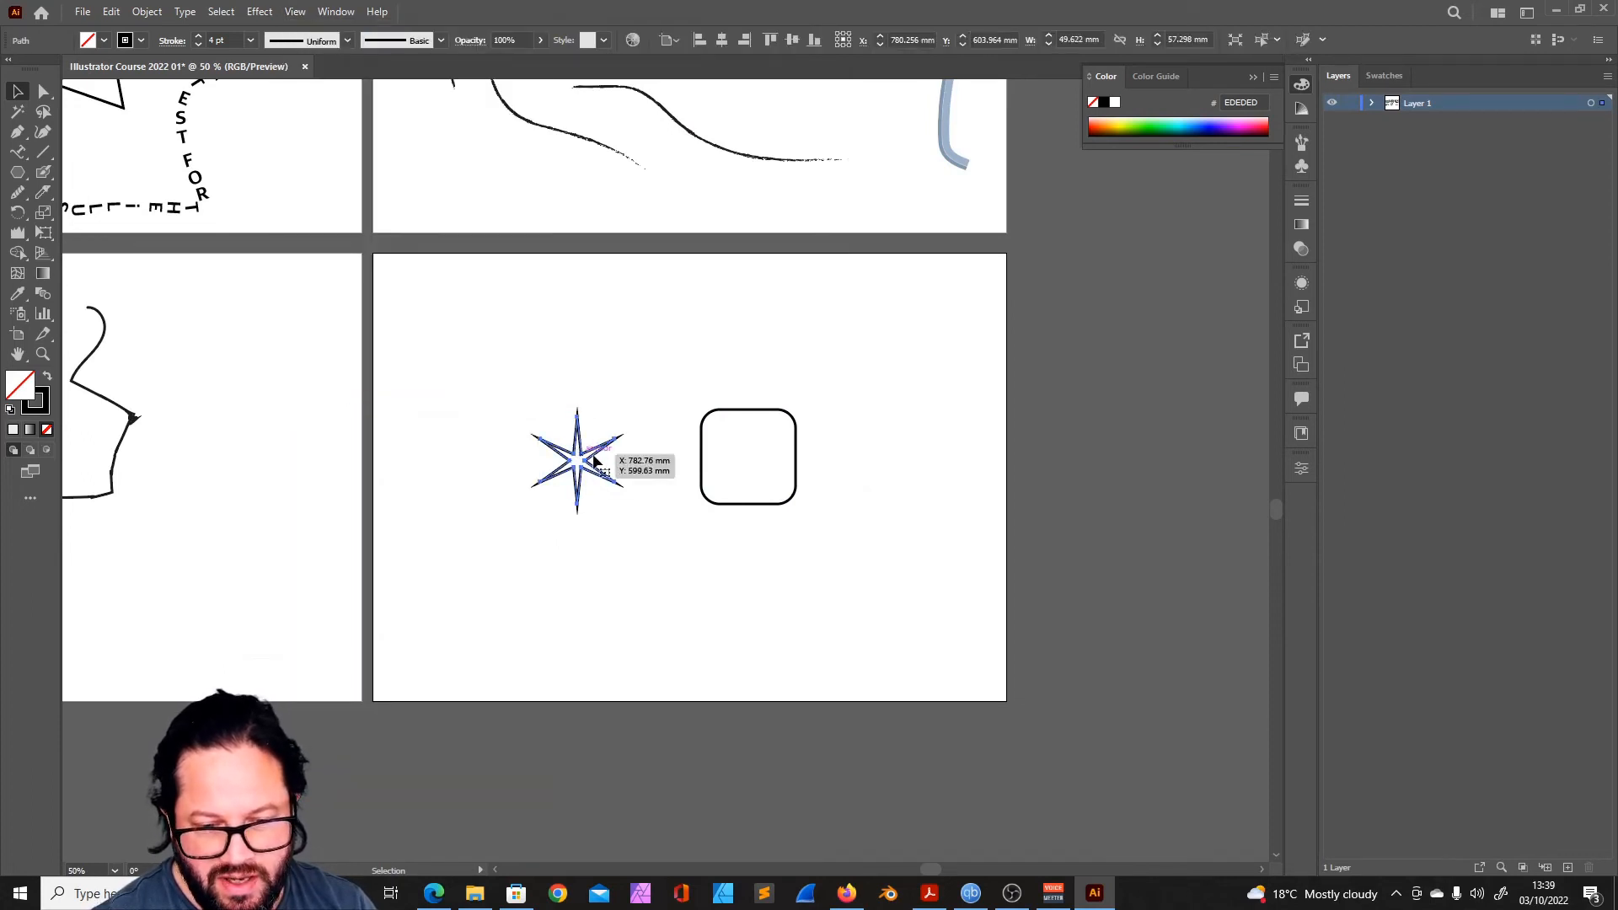
{"action": "mouse_move", "coordinate": [579, 466]}
{"action": "left_mouse_down"}
{"action": "mouse_move", "coordinate": [634, 446]}
{"action": "mouse_move", "coordinate": [564, 478]}
{"action": "left_mouse_up"}
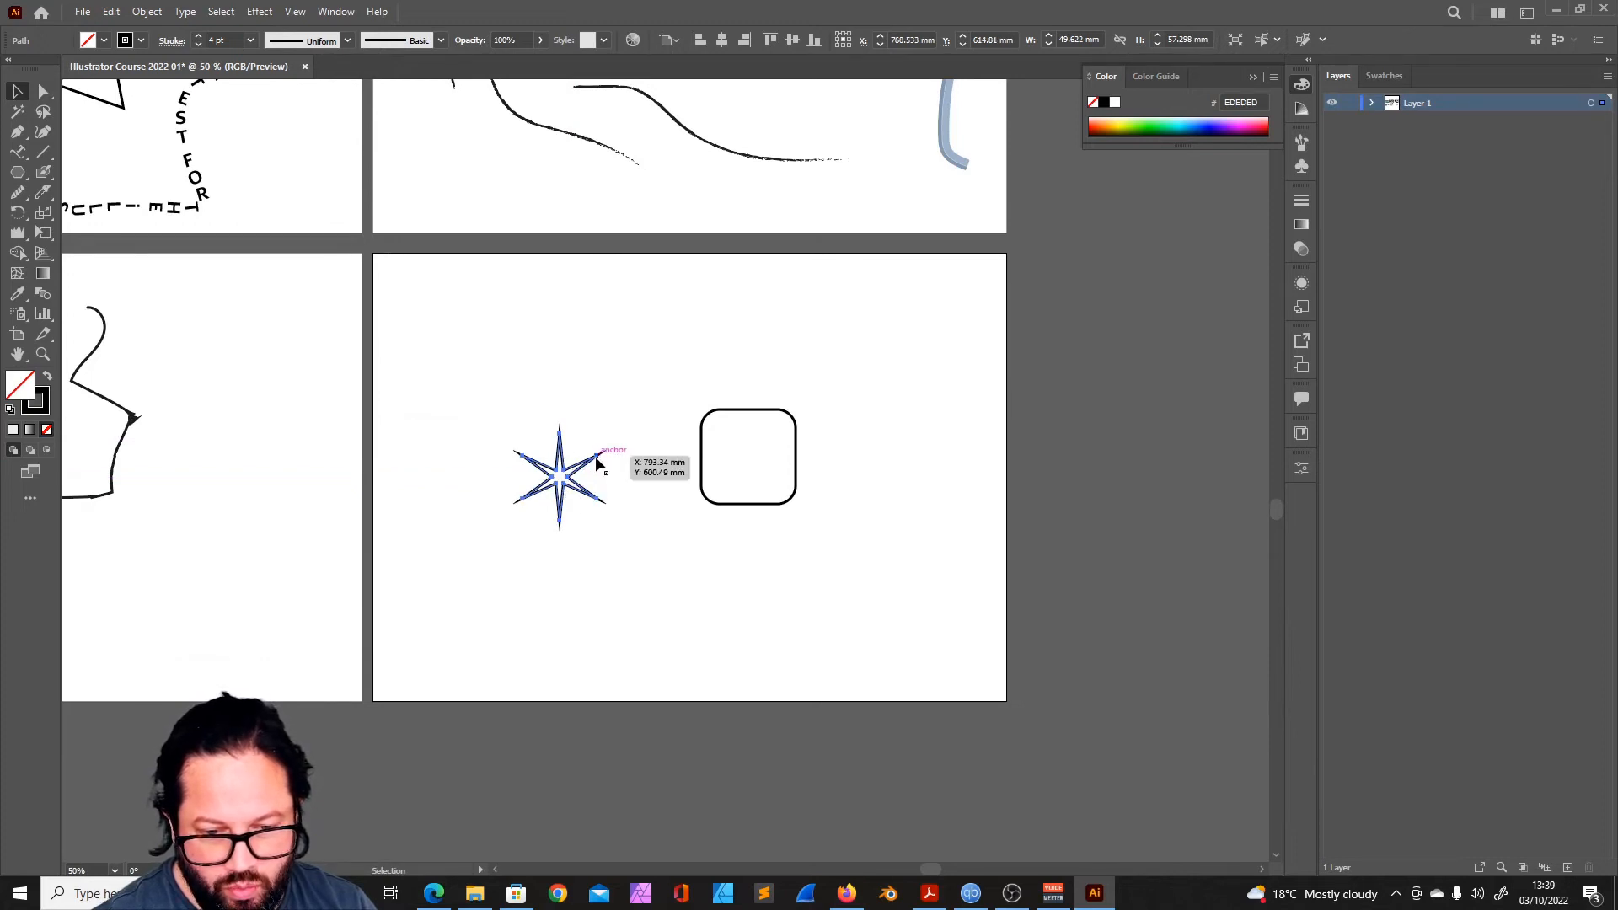
- Move the star so its upper-right tip meets the rounded square's left edge, and show the bounding box again
{"action": "left_click_drag", "start_coordinate": [599, 460], "coordinate": [701, 495]}
{"action": "left_click", "coordinate": [781, 563]}
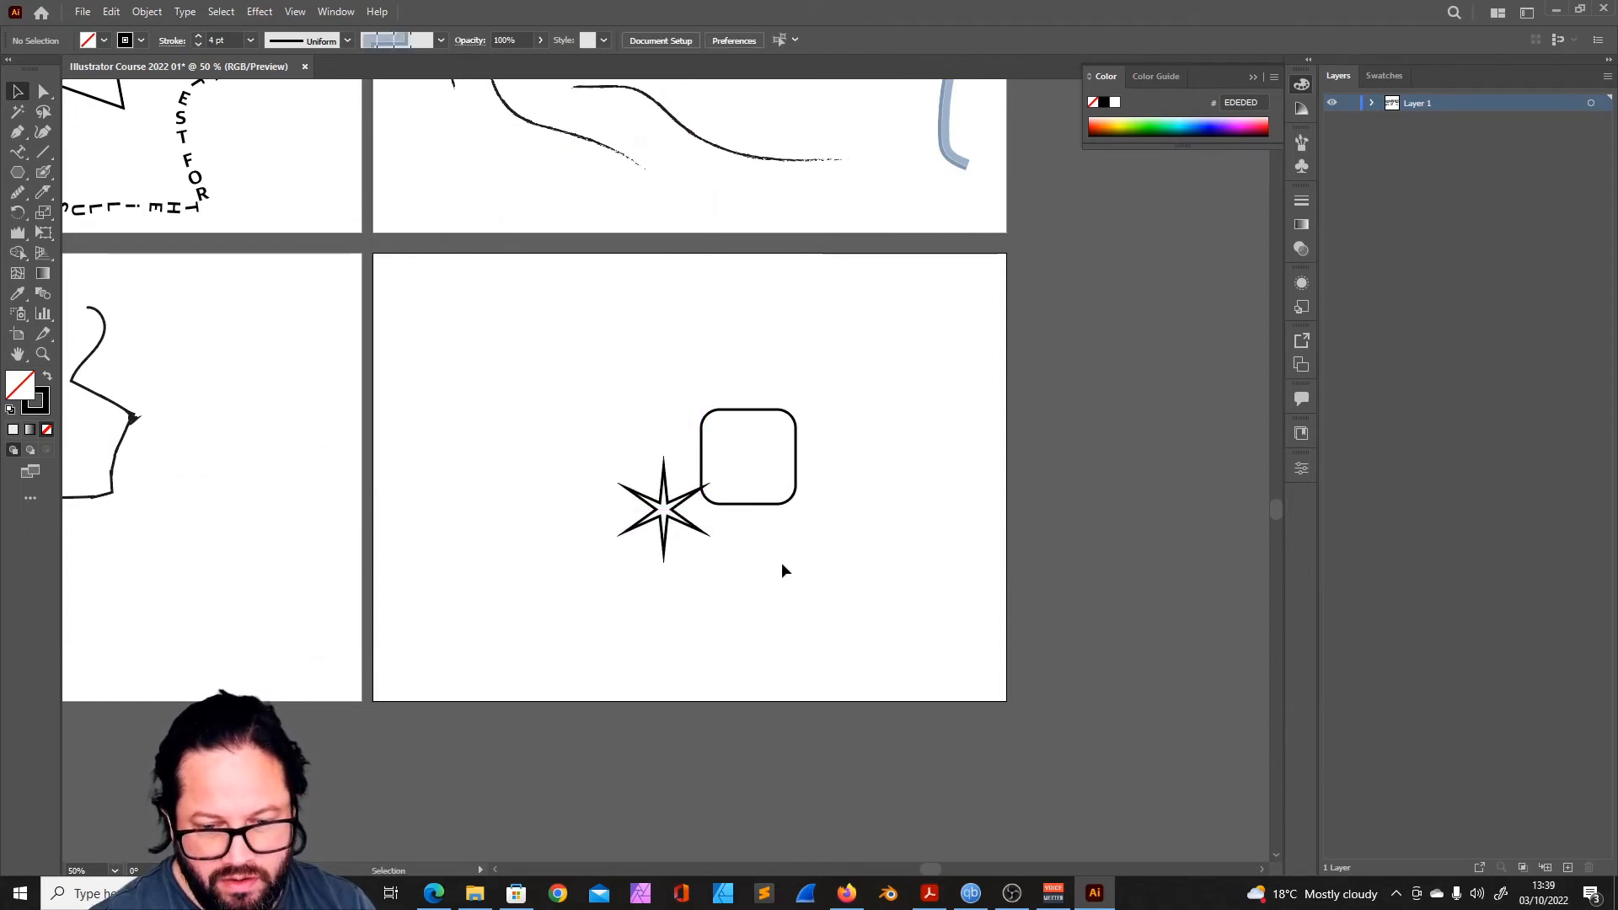
{"action": "left_click", "coordinate": [296, 12]}
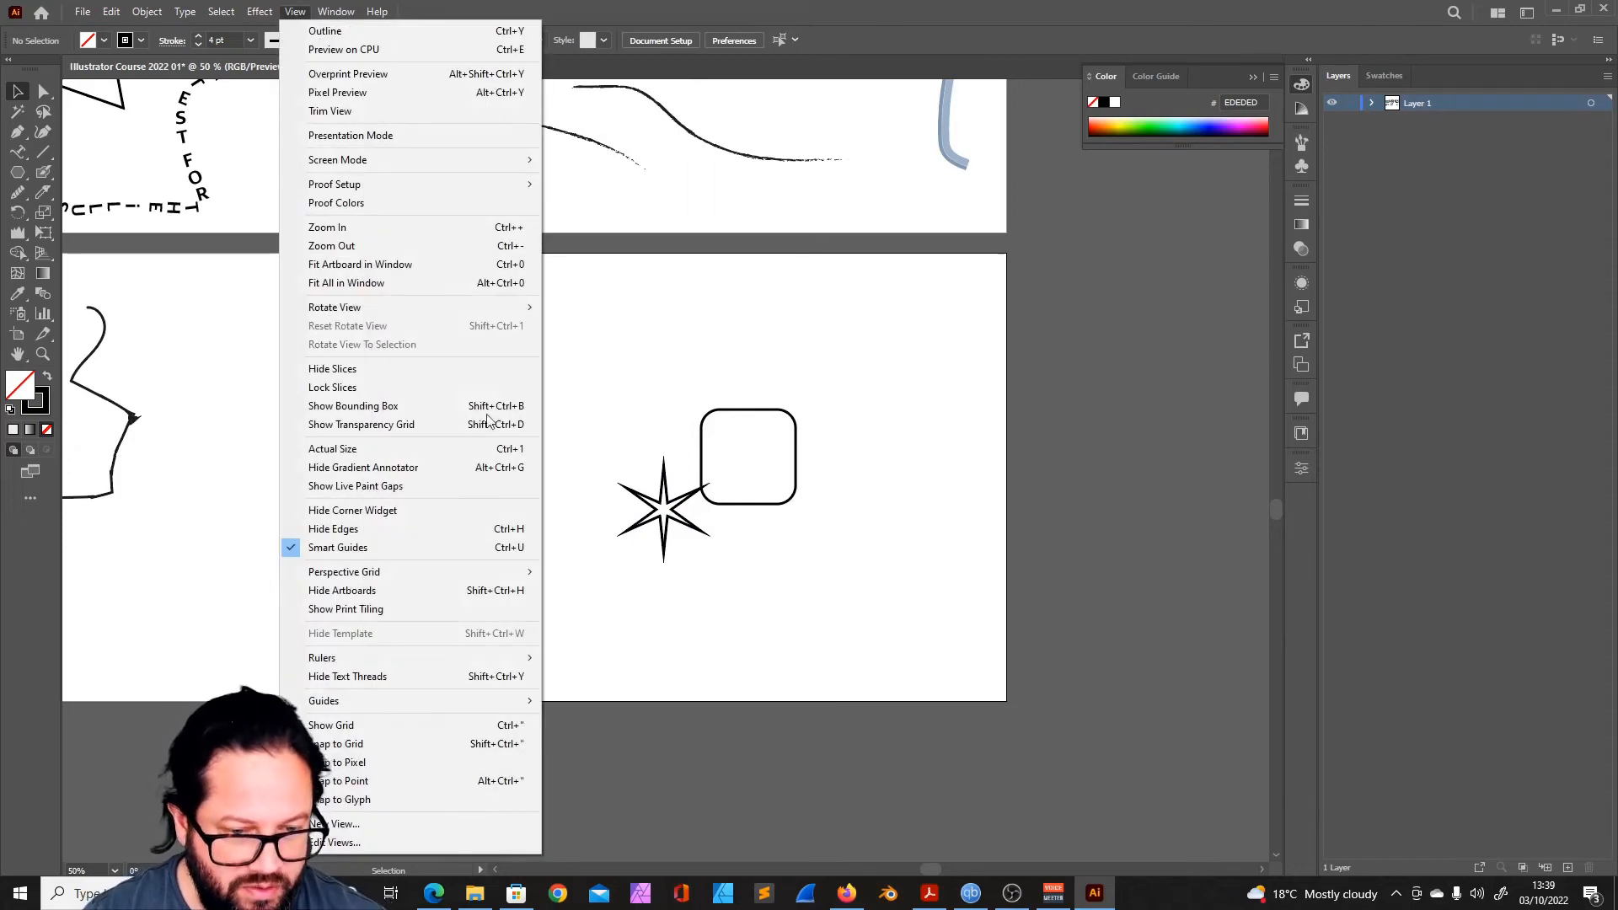
{"action": "left_click", "coordinate": [359, 407]}
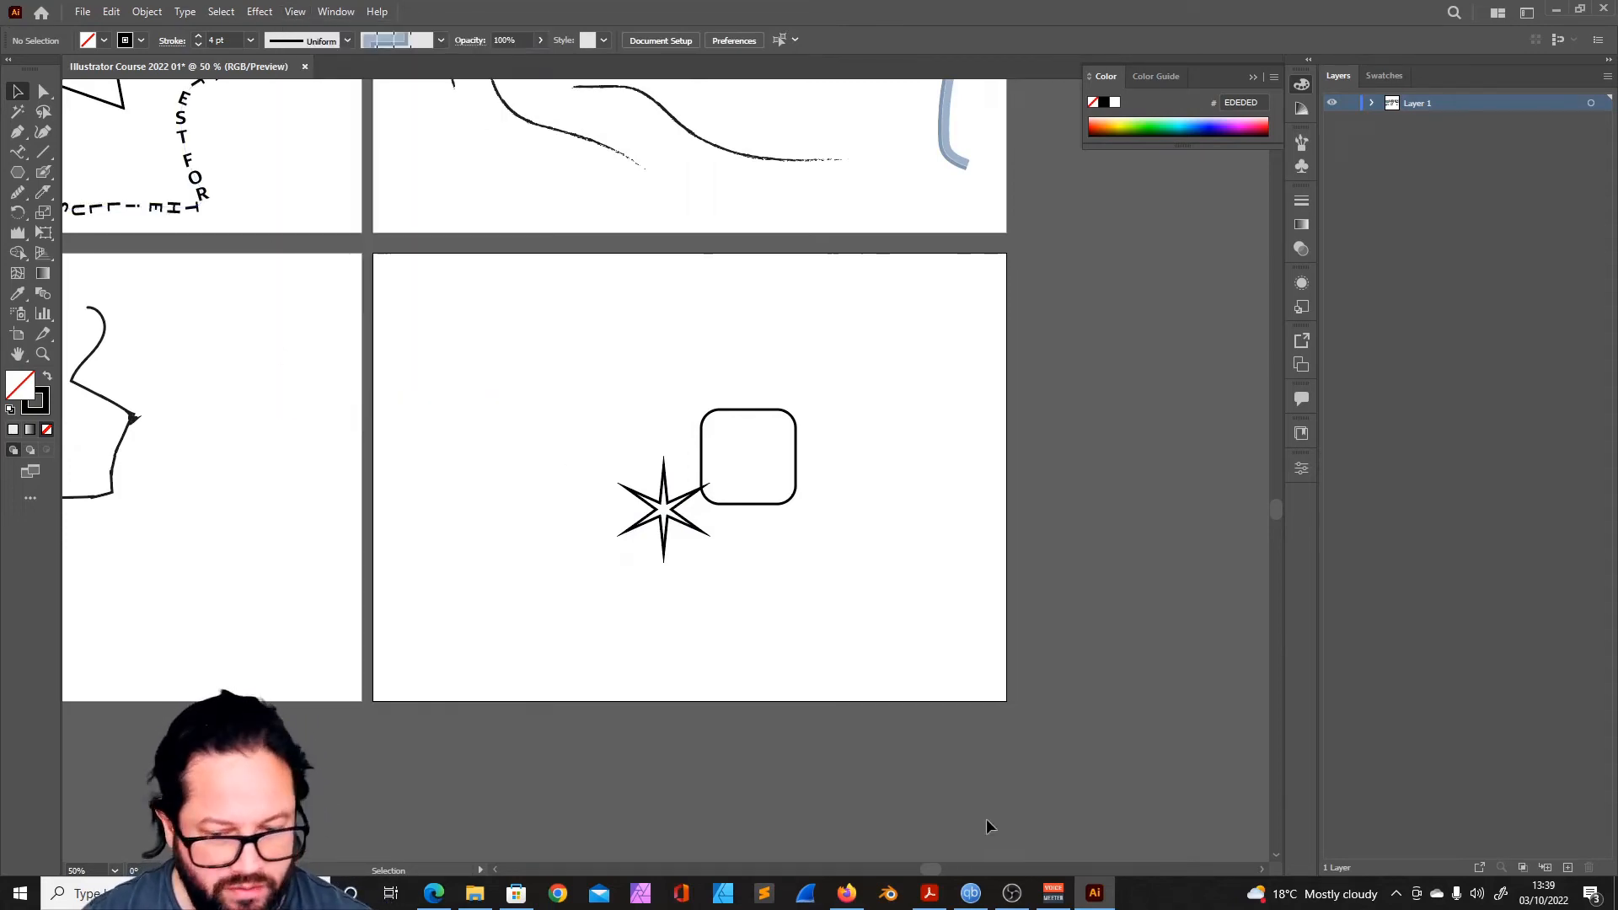
- Fill the large green rectangle on the first artboard with a linear white-to-black gradient
{"action": "left_click_drag", "start_coordinate": [938, 871], "coordinate": [853, 871]}
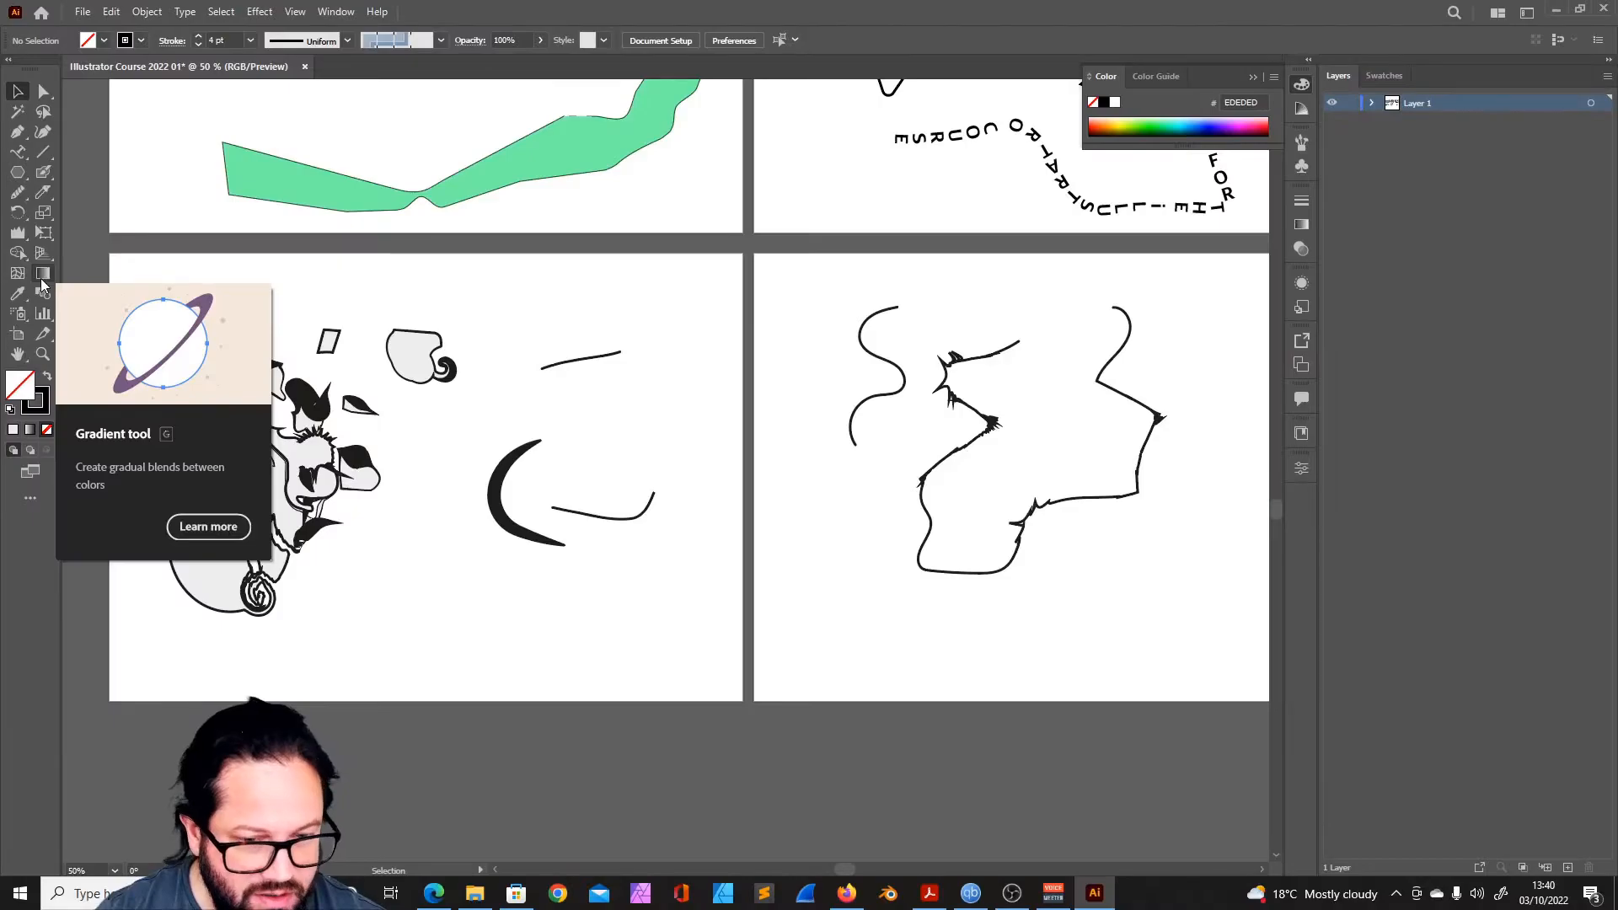
{"action": "scroll", "coordinate": [558, 376], "scroll_direction": "up", "scroll_amount": 5}
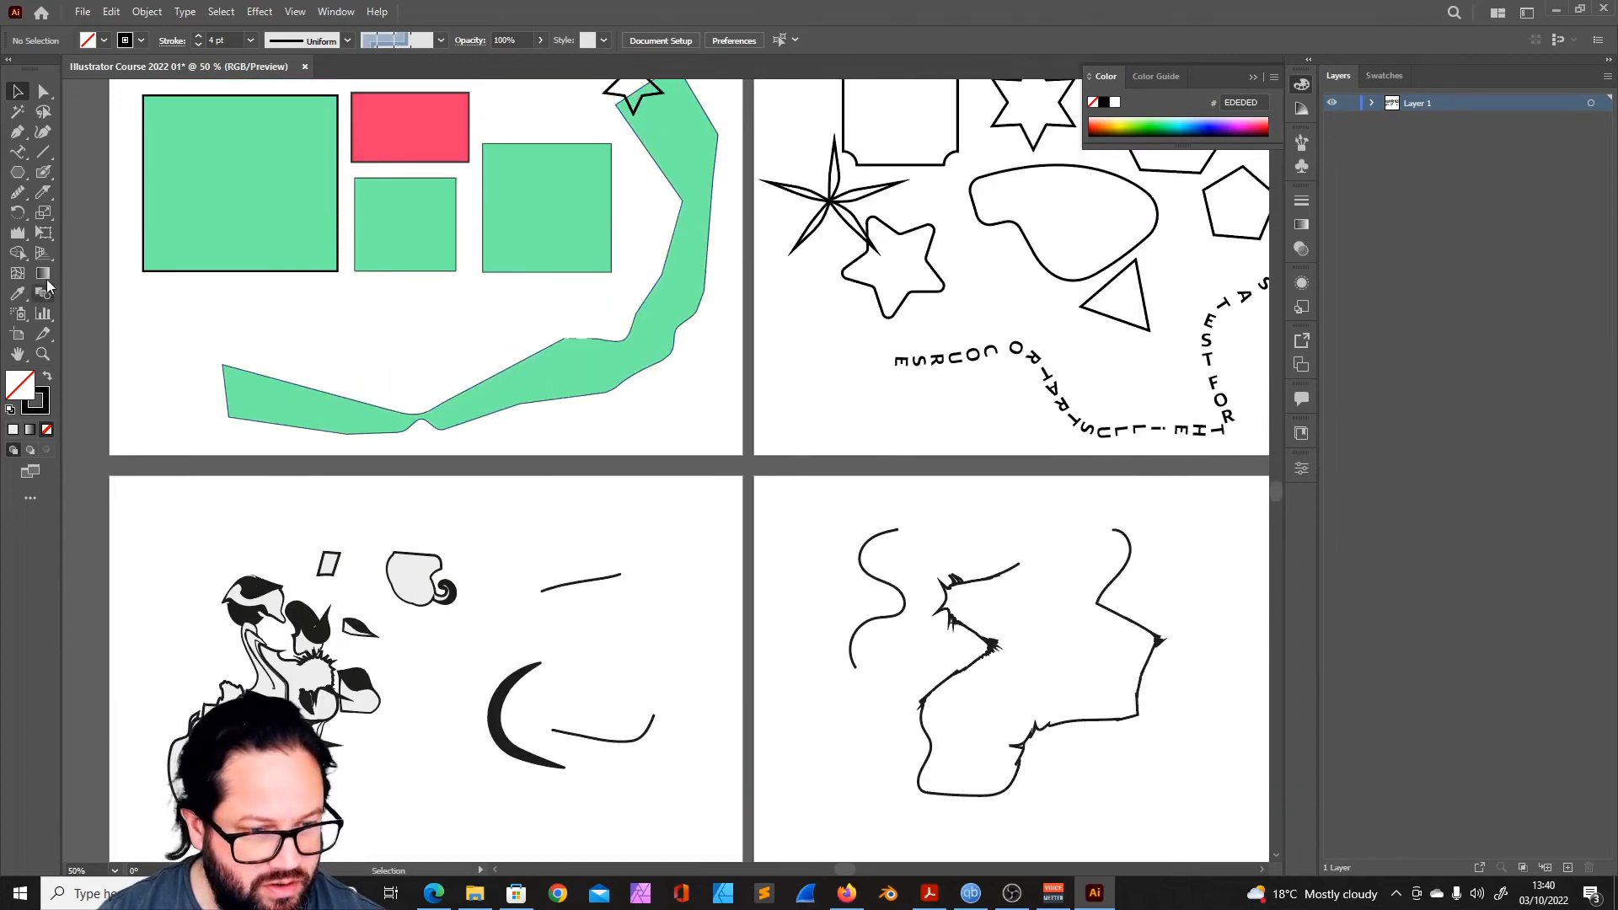
{"action": "left_click", "coordinate": [43, 275]}
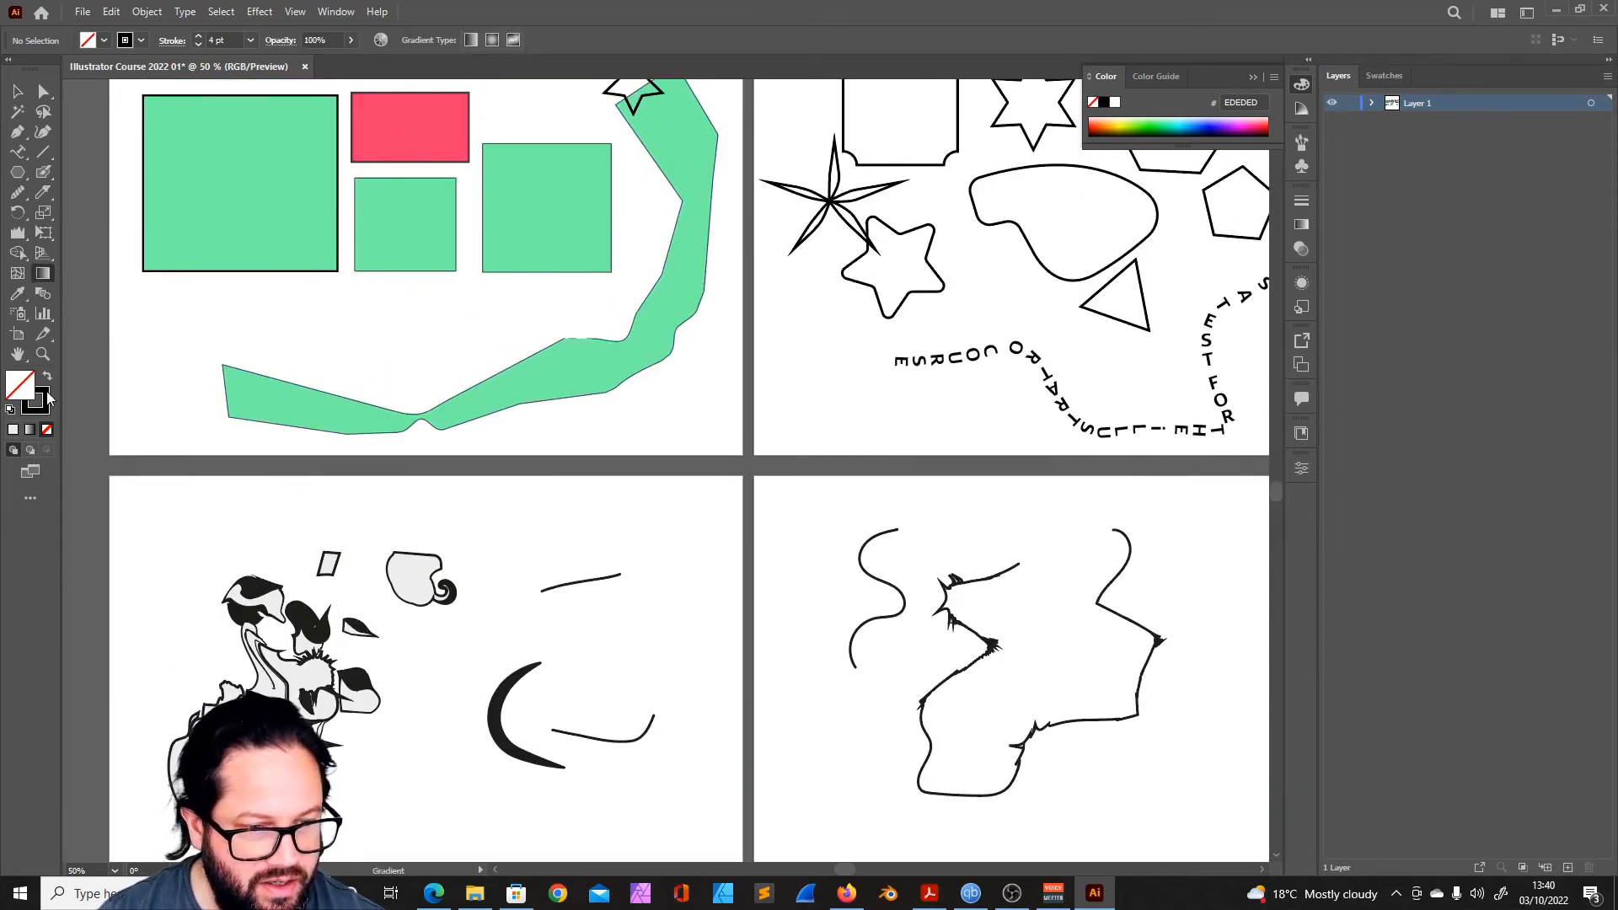
{"action": "double_click", "coordinate": [21, 383]}
{"action": "key", "text": "Escape"}
{"action": "scroll", "coordinate": [529, 418], "scroll_direction": "up", "scroll_amount": 2}
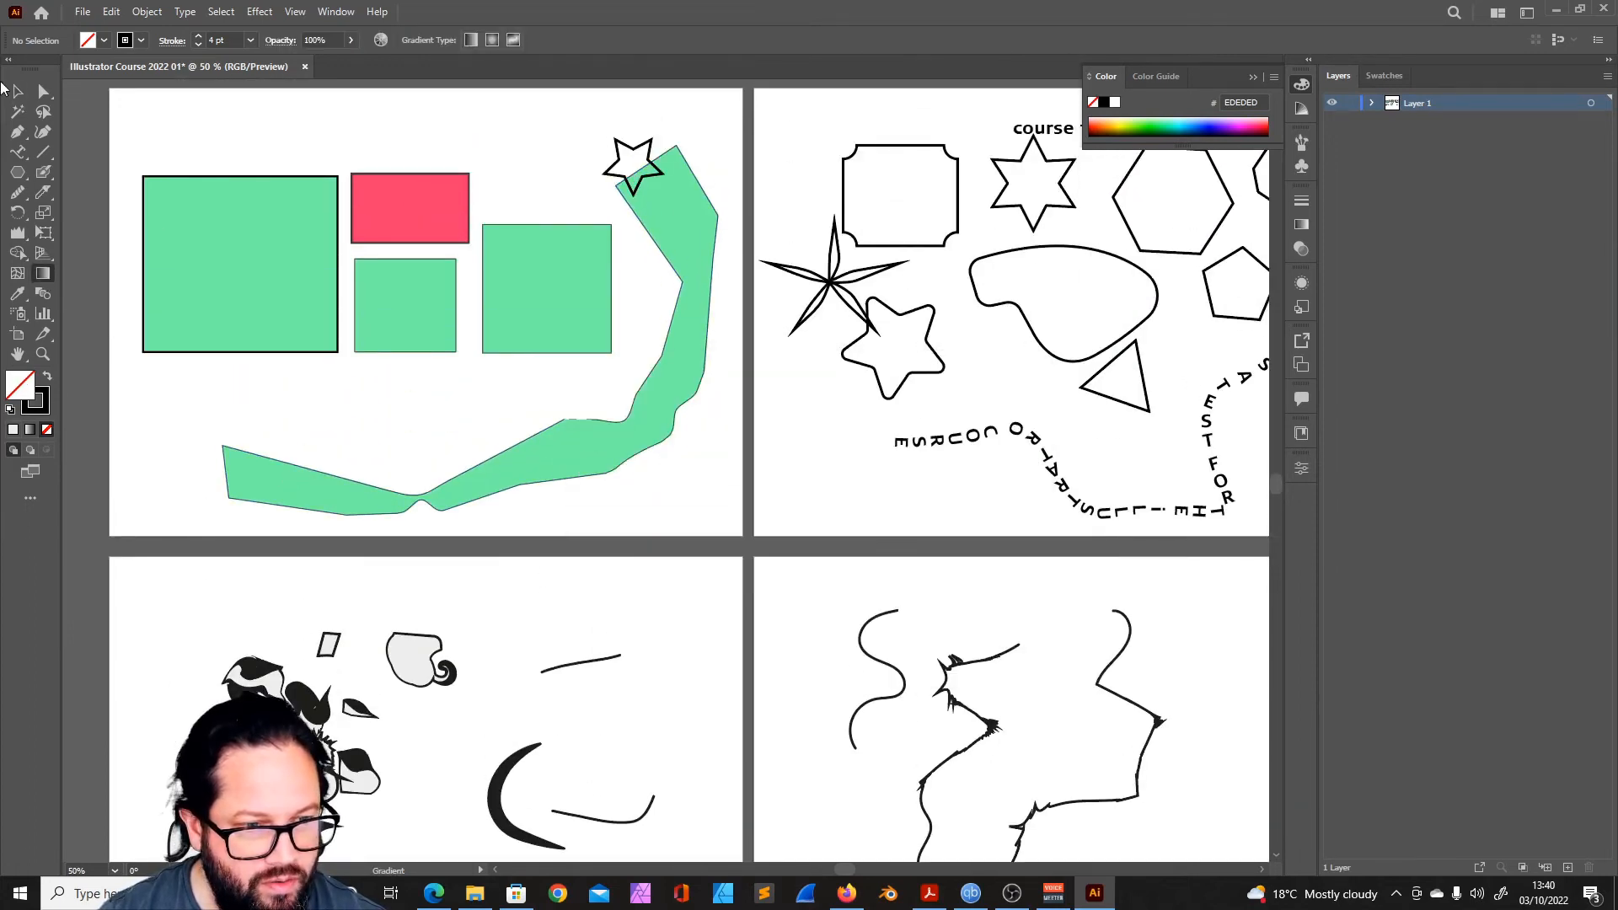
{"action": "left_click", "coordinate": [17, 91]}
{"action": "left_click", "coordinate": [217, 244]}
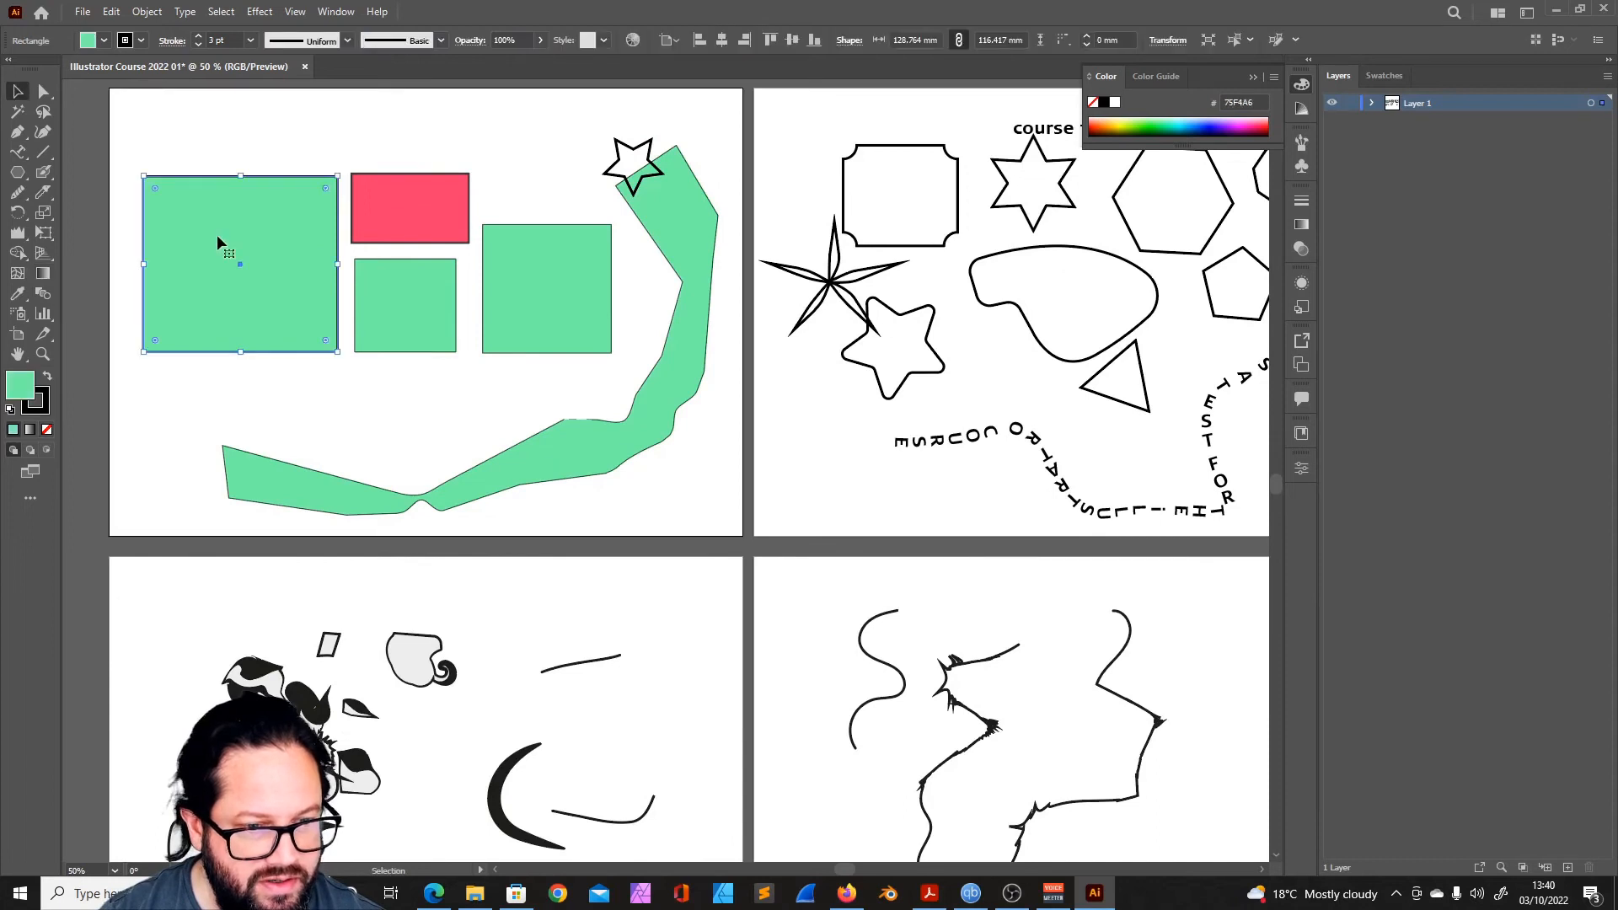
{"action": "left_click", "coordinate": [43, 278]}
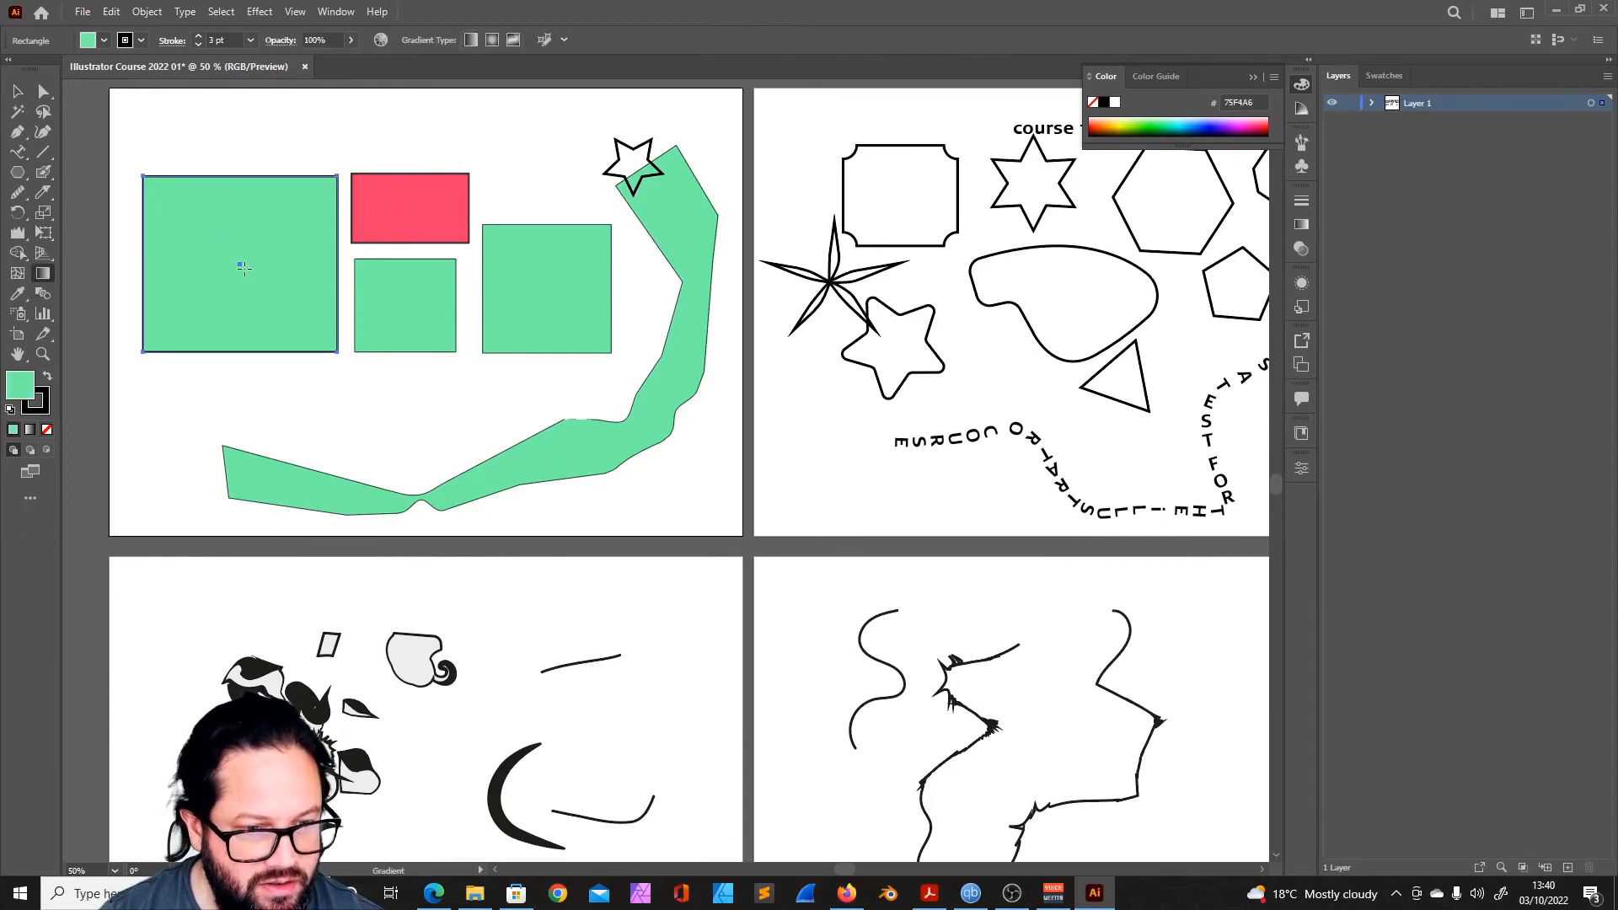
{"action": "left_click", "coordinate": [241, 289]}
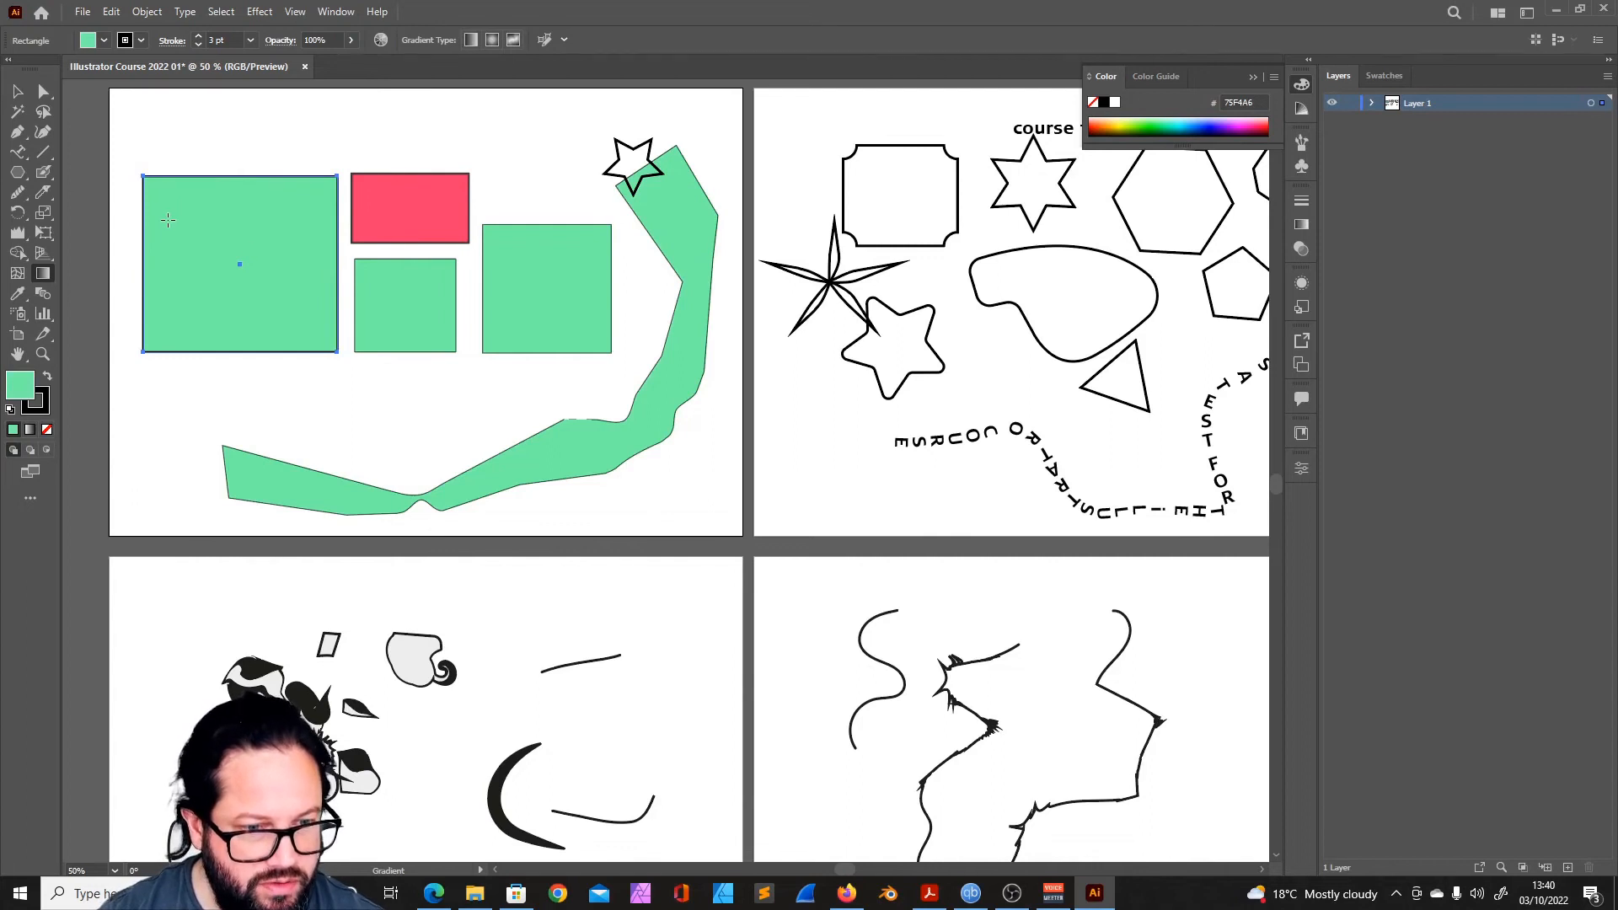
{"action": "left_click", "coordinate": [326, 302]}
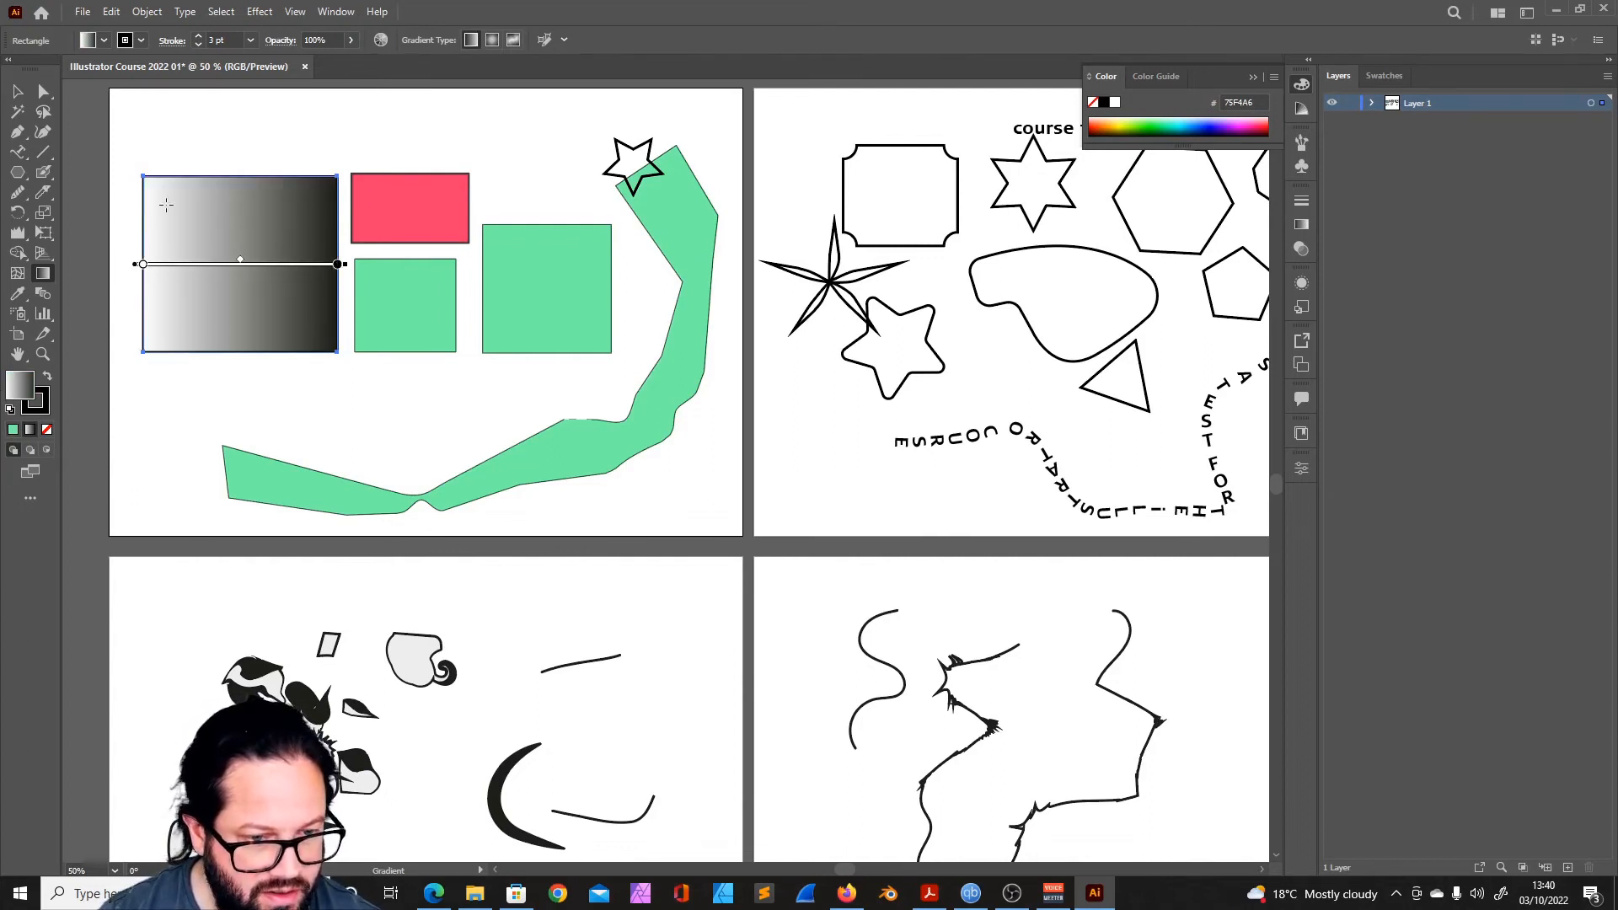
- Try a radial and a freeform gradient on the large rectangle
{"action": "left_click", "coordinate": [104, 40]}
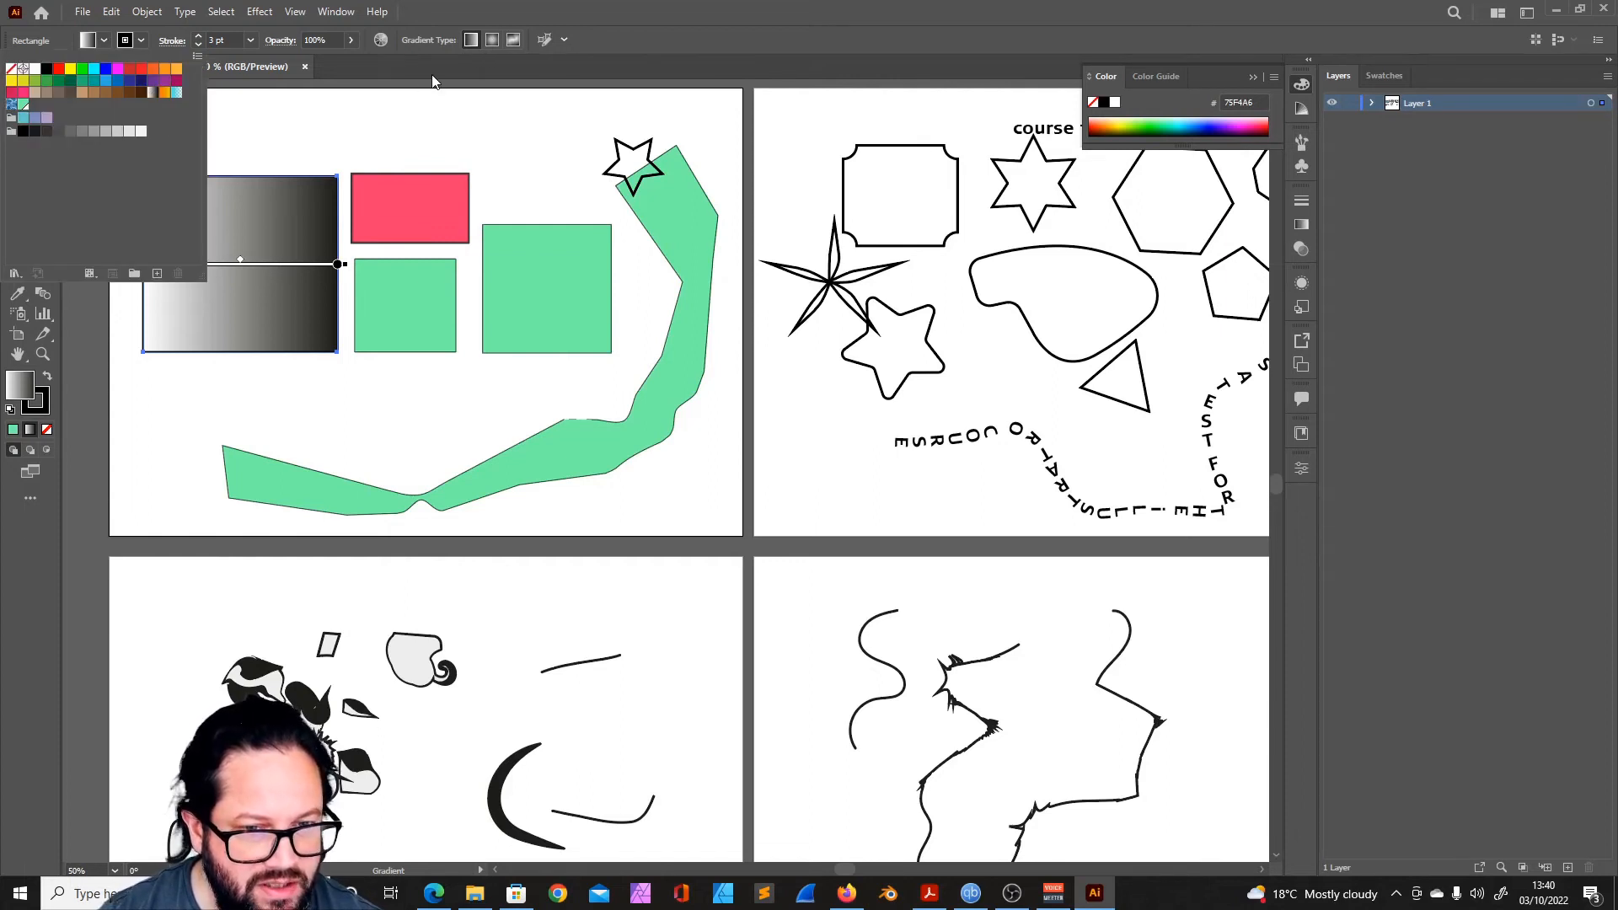
{"action": "left_click", "coordinate": [532, 121]}
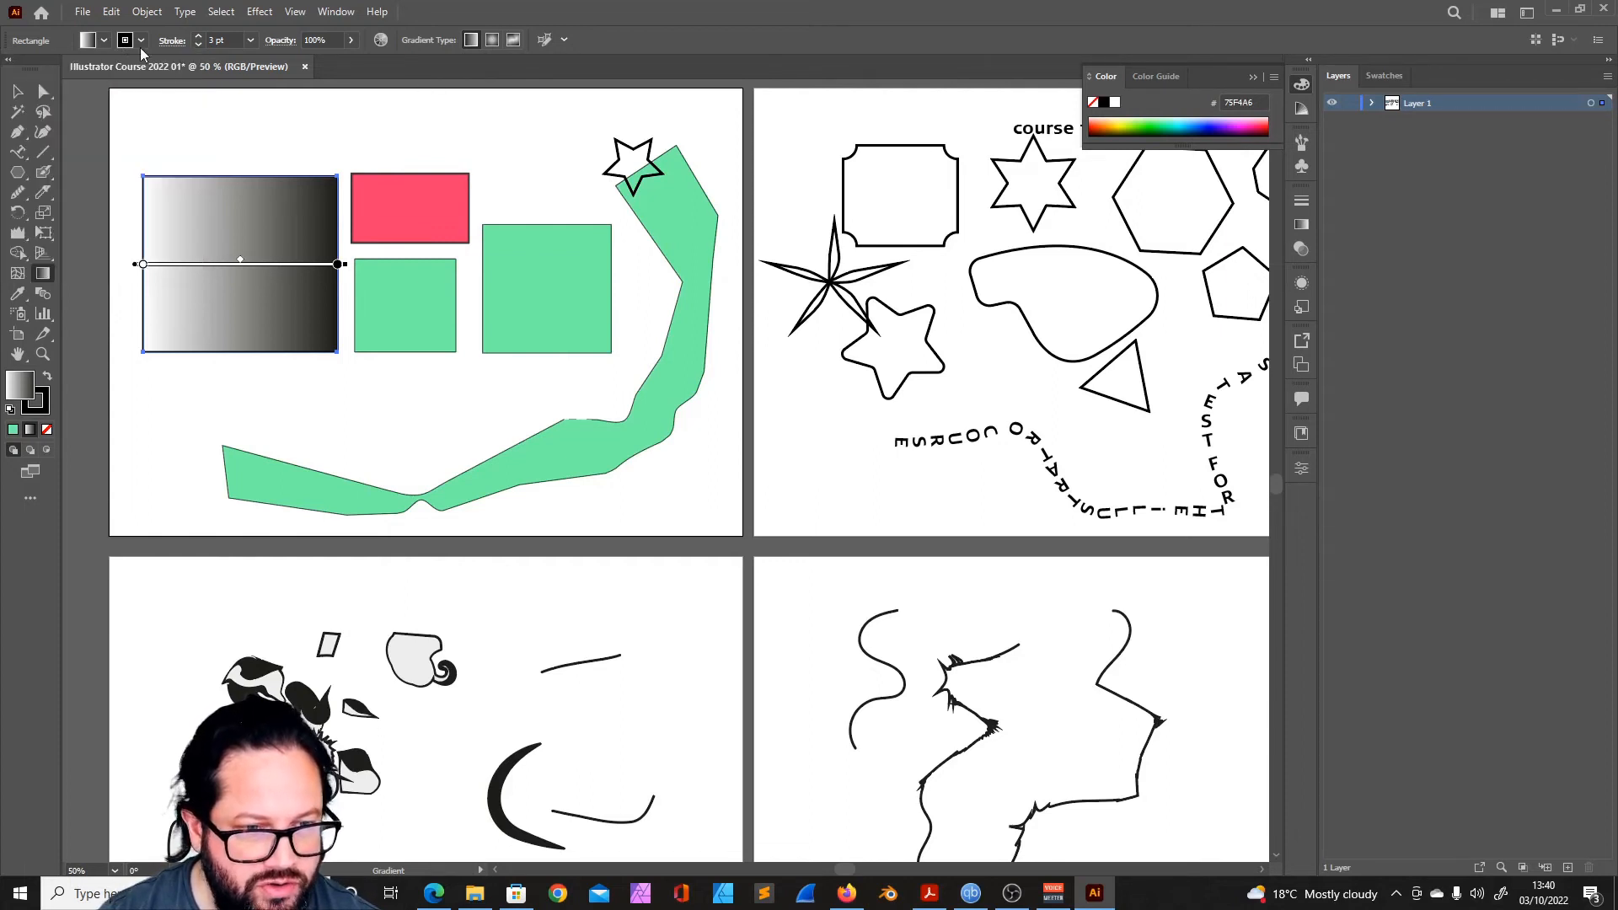
{"action": "left_click", "coordinate": [492, 46]}
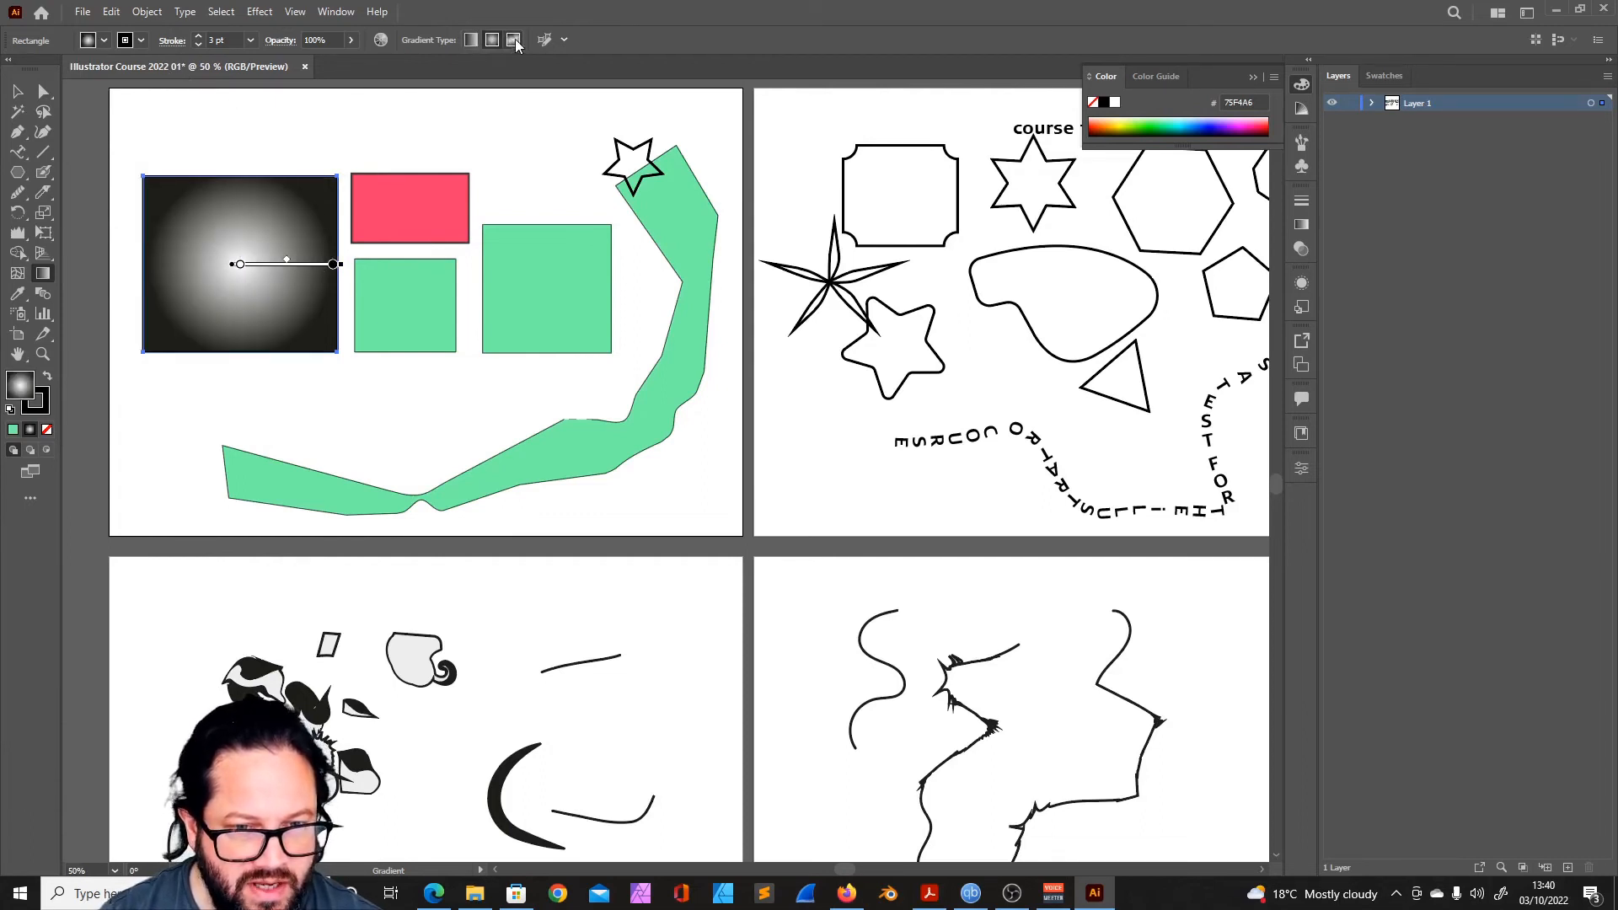
{"action": "left_click", "coordinate": [514, 41]}
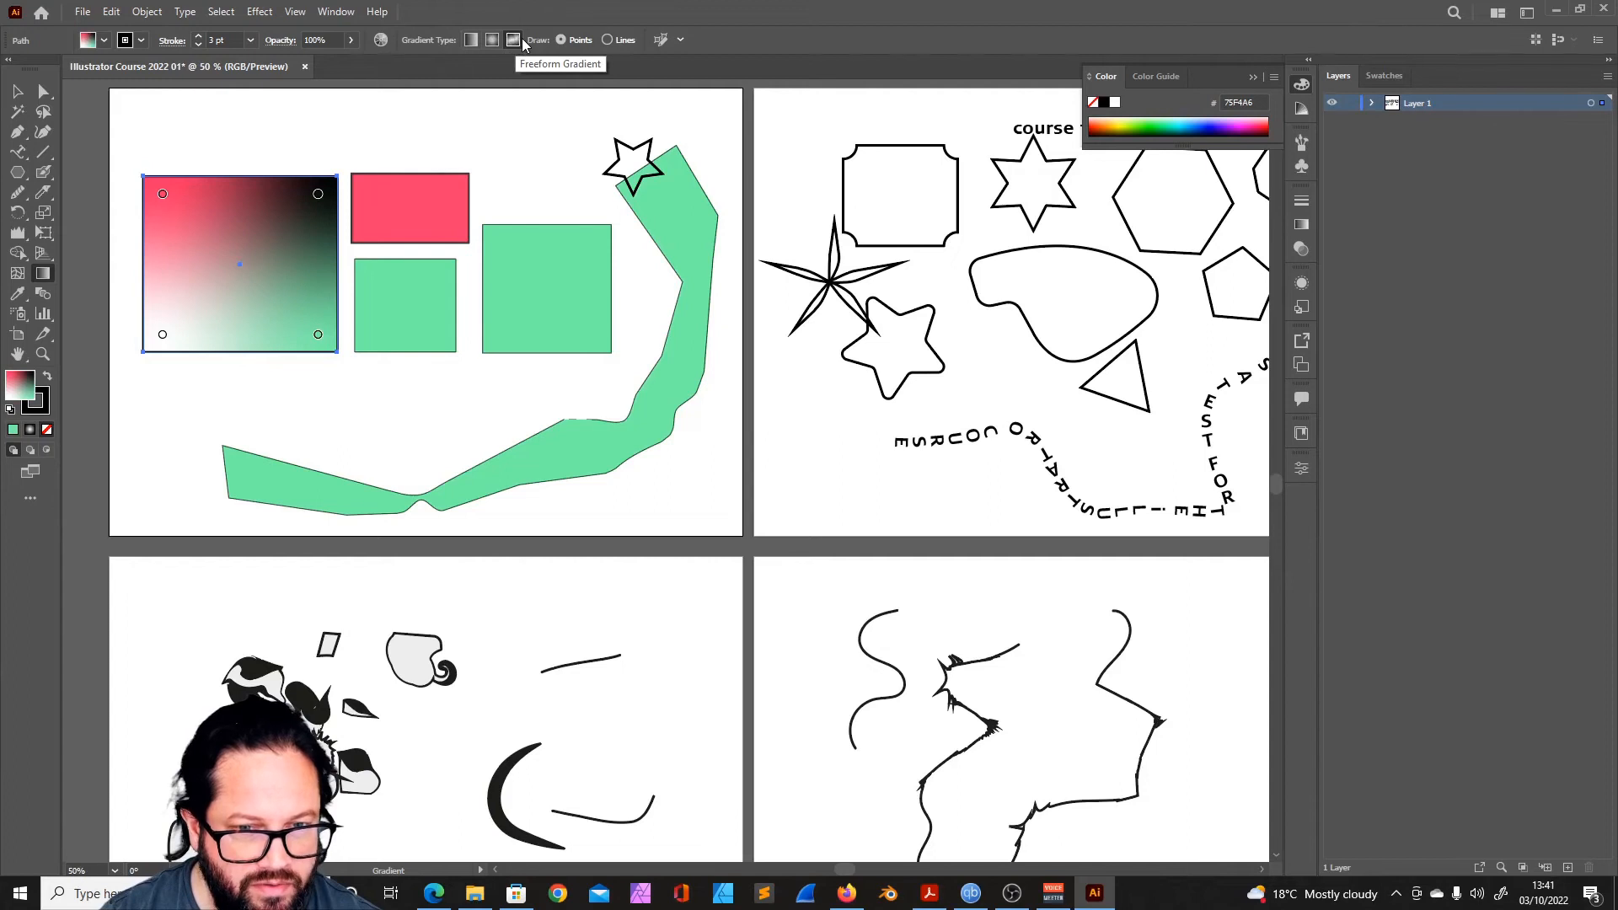
- Set the large rectangle's gradient to linear and angle it diagonally from lower left to upper right
{"action": "left_click", "coordinate": [471, 40]}
{"action": "mouse_move", "coordinate": [138, 264]}
{"action": "left_mouse_down"}
{"action": "mouse_move", "coordinate": [188, 263]}
{"action": "mouse_move", "coordinate": [169, 264]}
{"action": "left_mouse_up"}
{"action": "left_click_drag", "start_coordinate": [338, 264], "coordinate": [337, 162]}
- Change the gradient's black colour stop to the yellow swatch (FFFF00)
{"action": "double_click", "coordinate": [286, 229]}
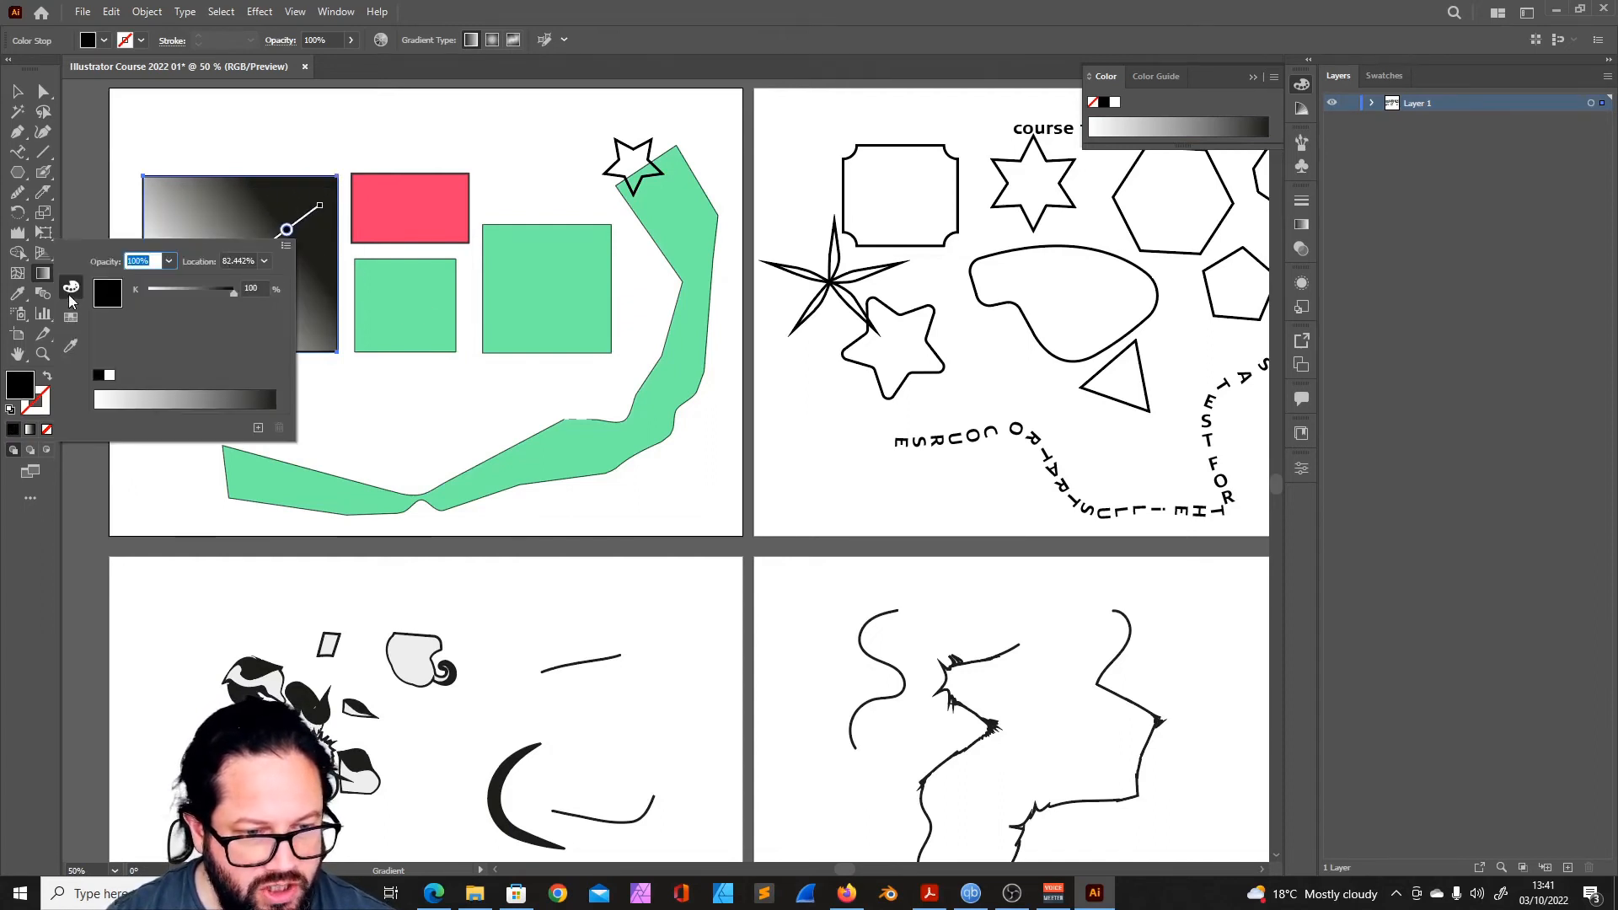
{"action": "left_click", "coordinate": [70, 317]}
{"action": "left_click", "coordinate": [130, 280]}
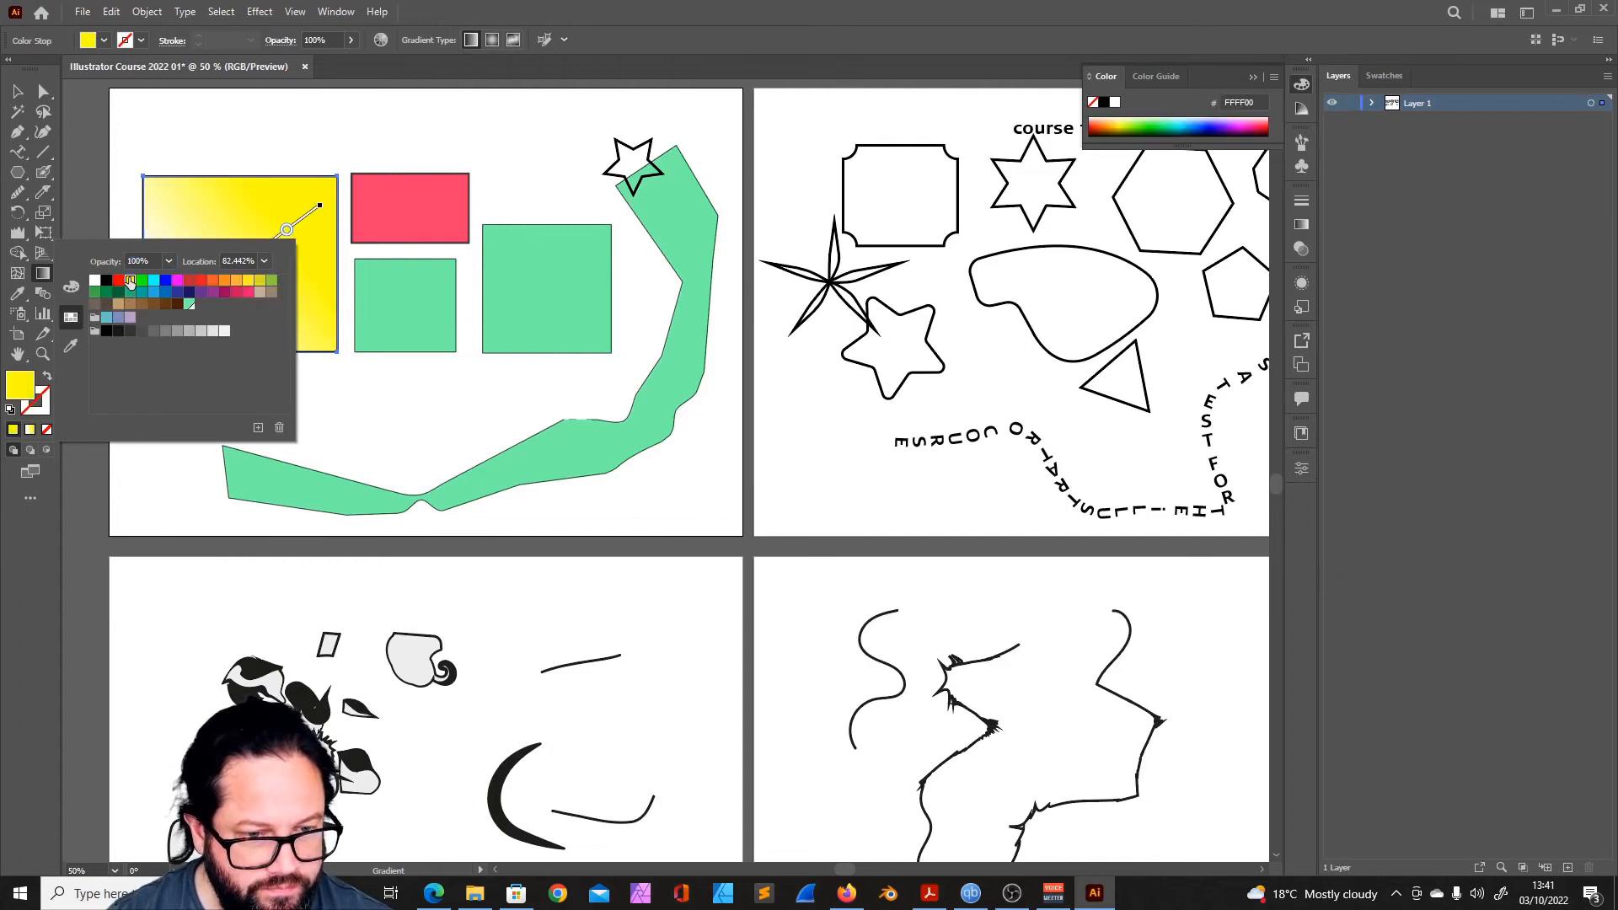
{"action": "left_click", "coordinate": [367, 398]}
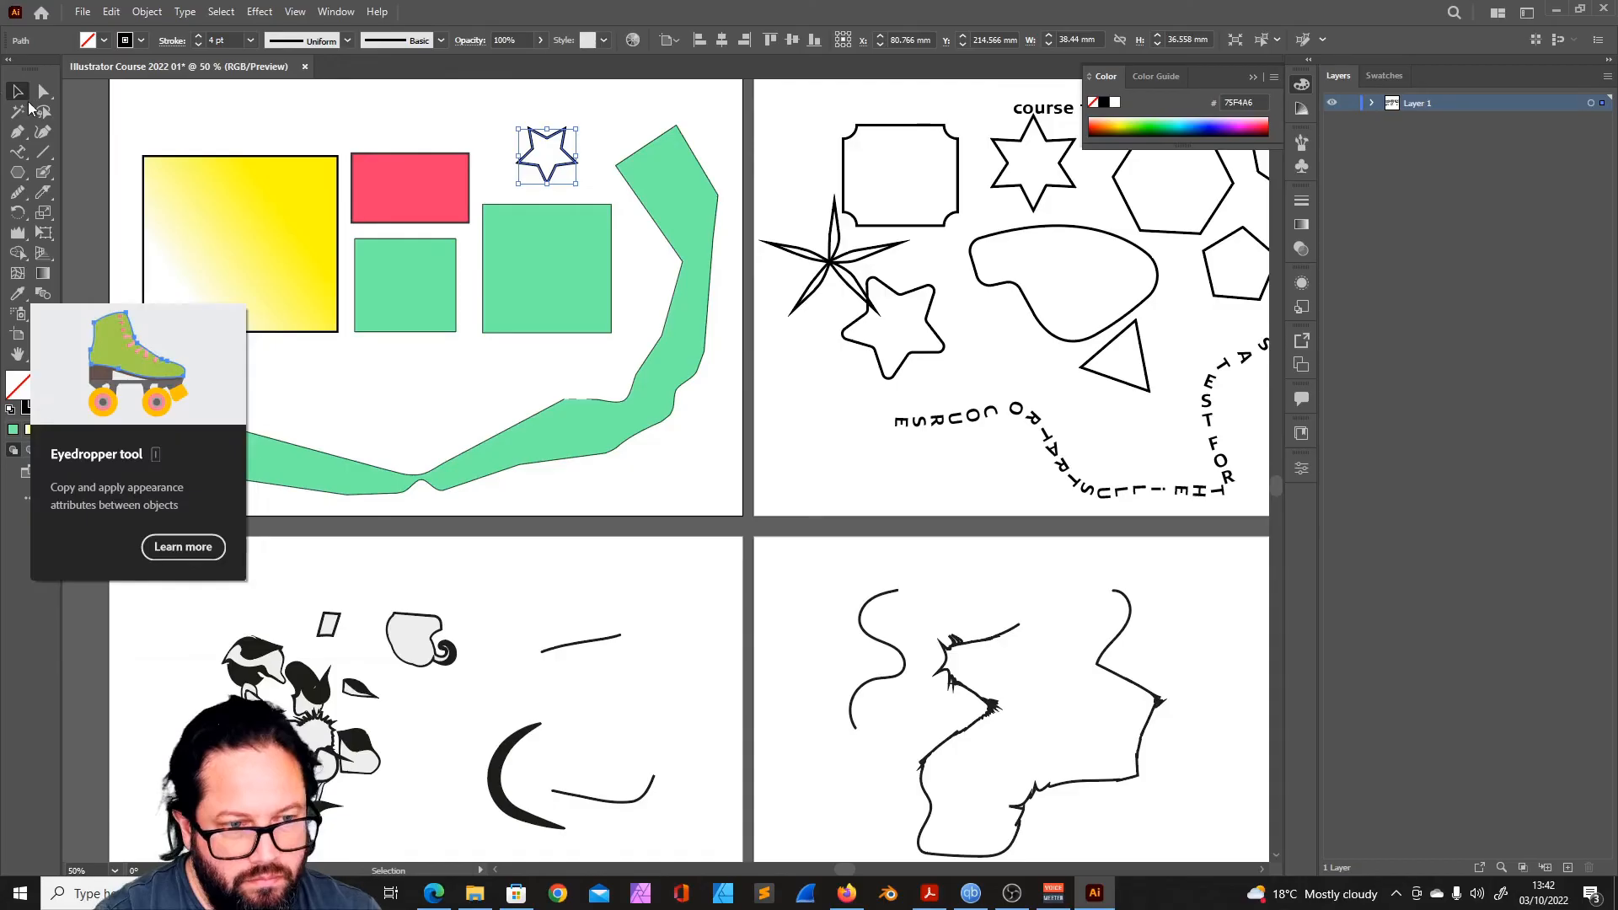
- Copy the large rectangle's yellow gradient and outline to the small green square with the Eyedropper
{"action": "left_click", "coordinate": [17, 91]}
{"action": "left_click", "coordinate": [405, 396]}
{"action": "left_click", "coordinate": [405, 290]}
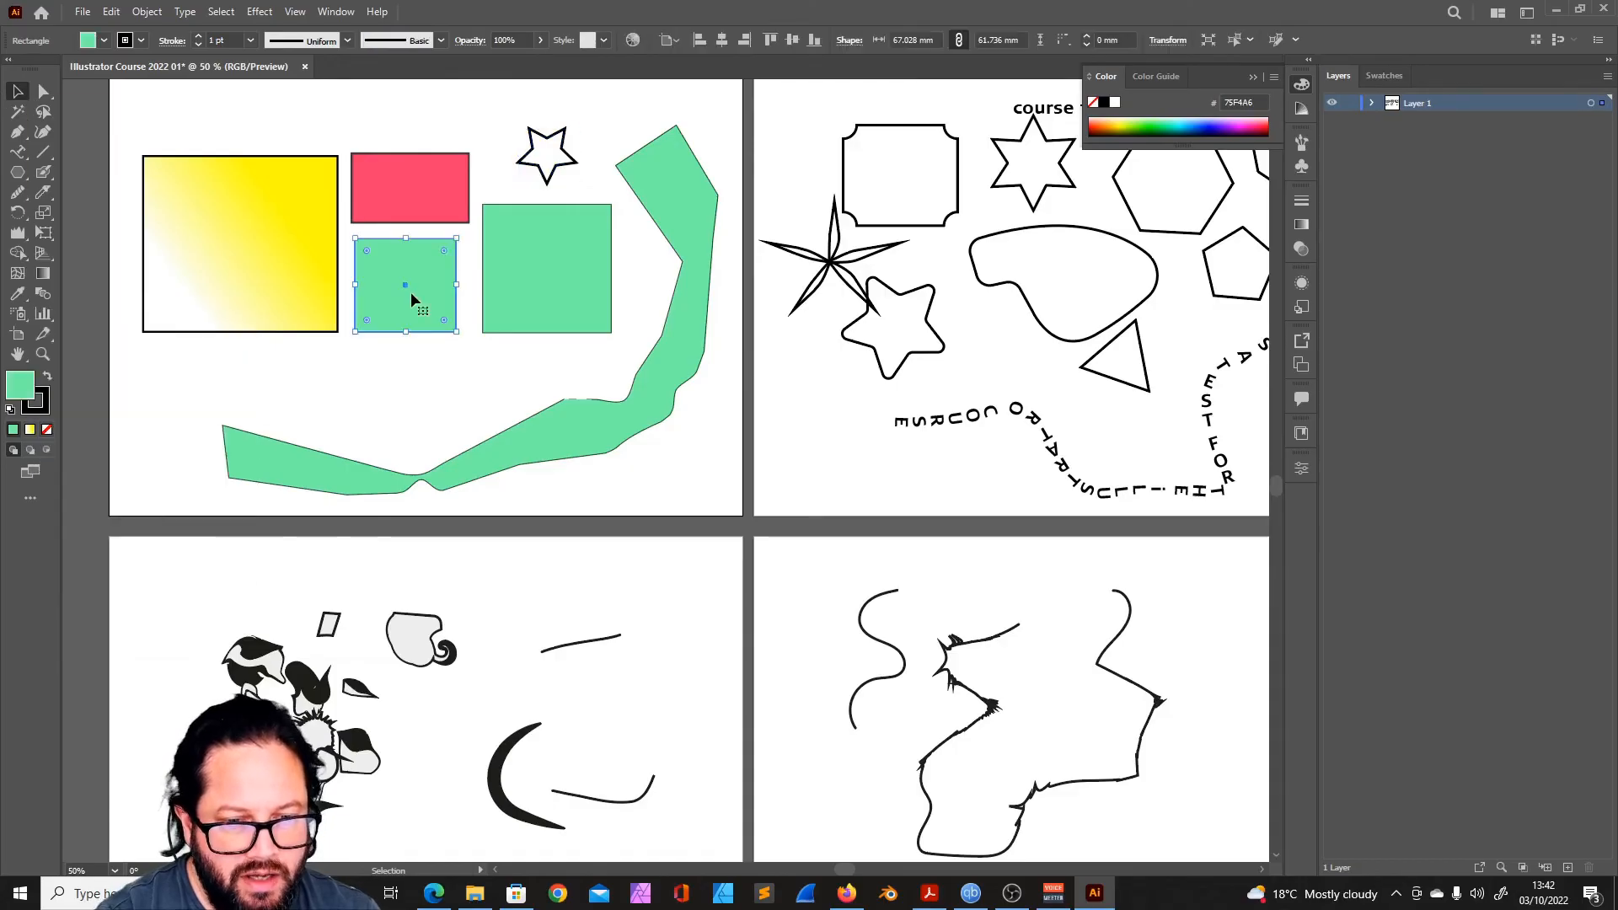
{"action": "left_click", "coordinate": [17, 293]}
{"action": "left_click", "coordinate": [187, 268]}
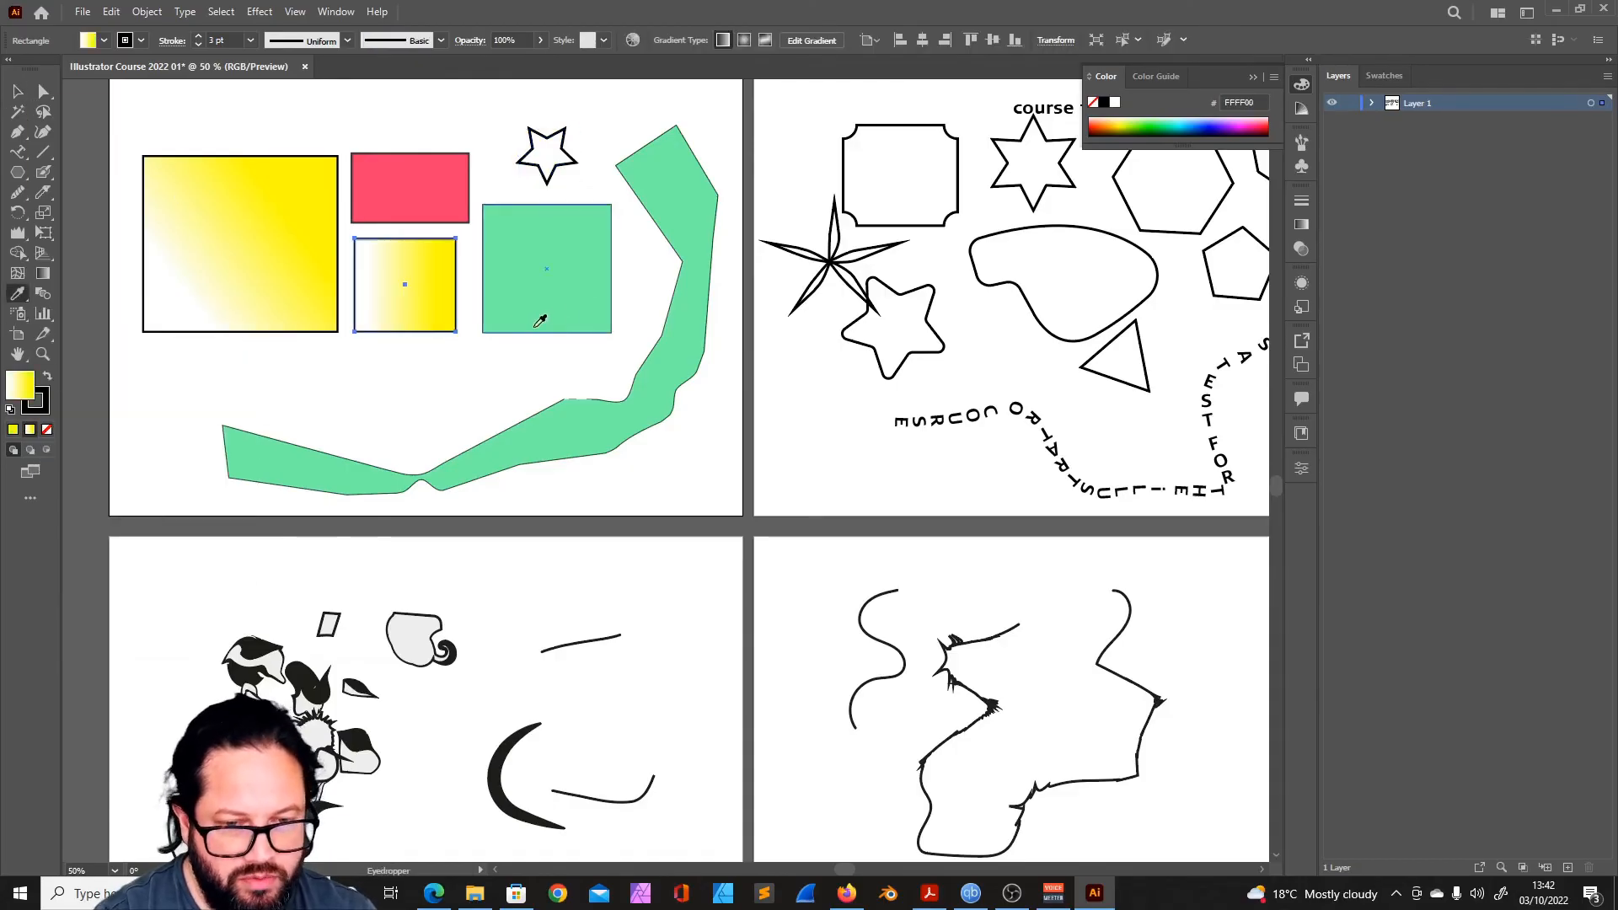
- Apply the small square's yellow gradient to the distorted group on the artboard below with the Eyedropper, and deselect it
{"action": "key", "text": "v"}
{"action": "left_click", "coordinate": [592, 271]}
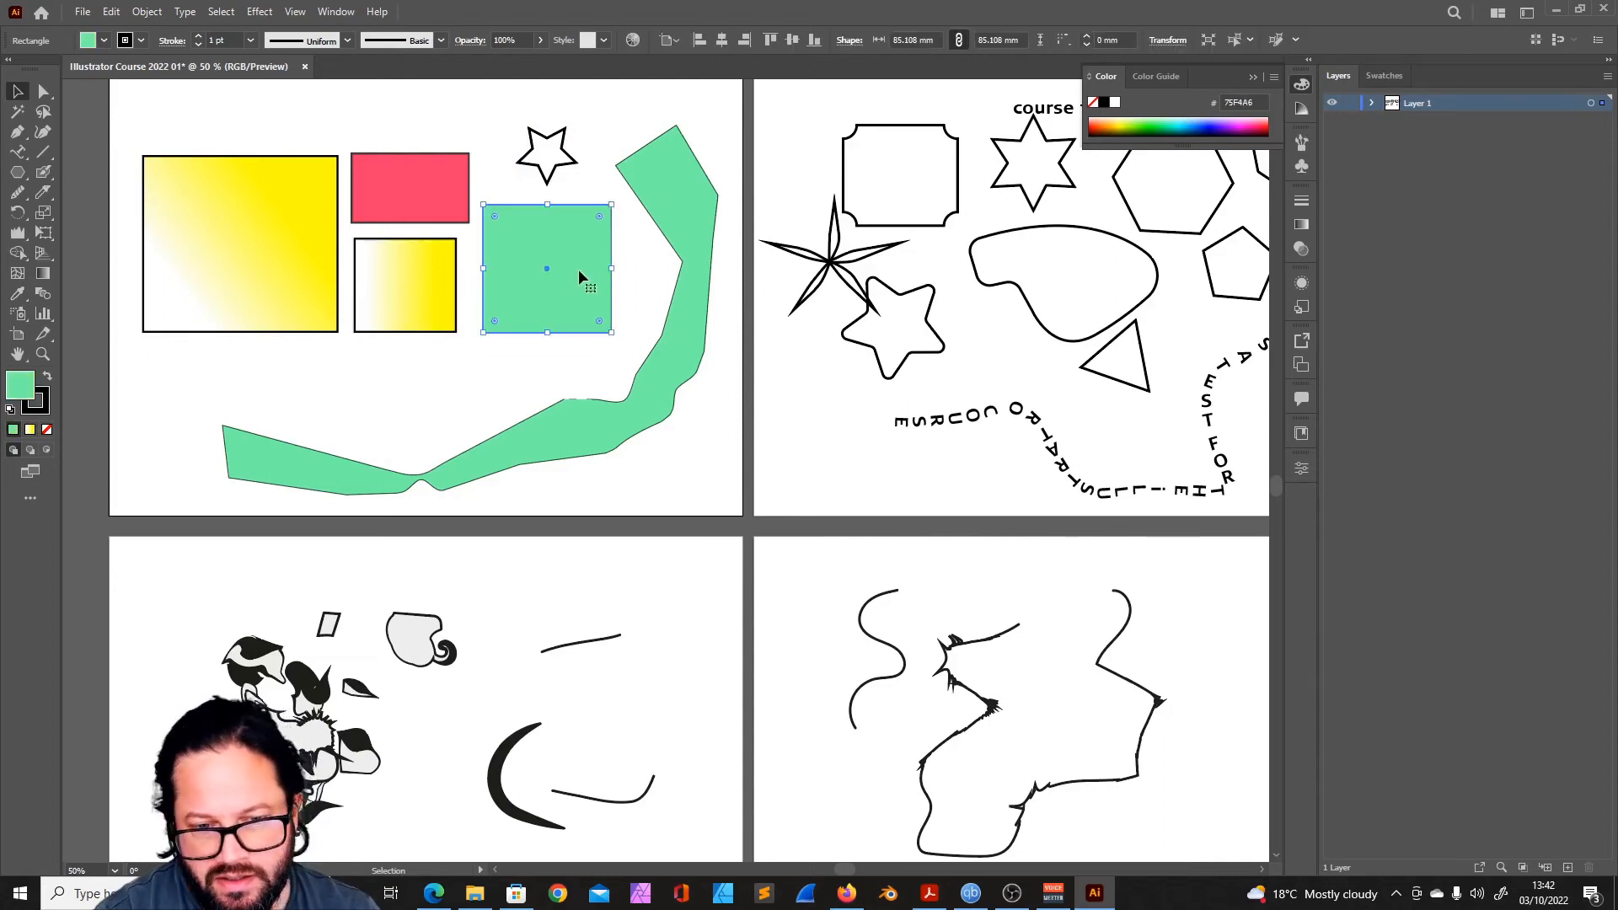
{"action": "scroll", "coordinate": [802, 502], "scroll_direction": "up", "scroll_amount": 3}
{"action": "scroll", "coordinate": [915, 518], "scroll_direction": "right", "scroll_amount": 4}
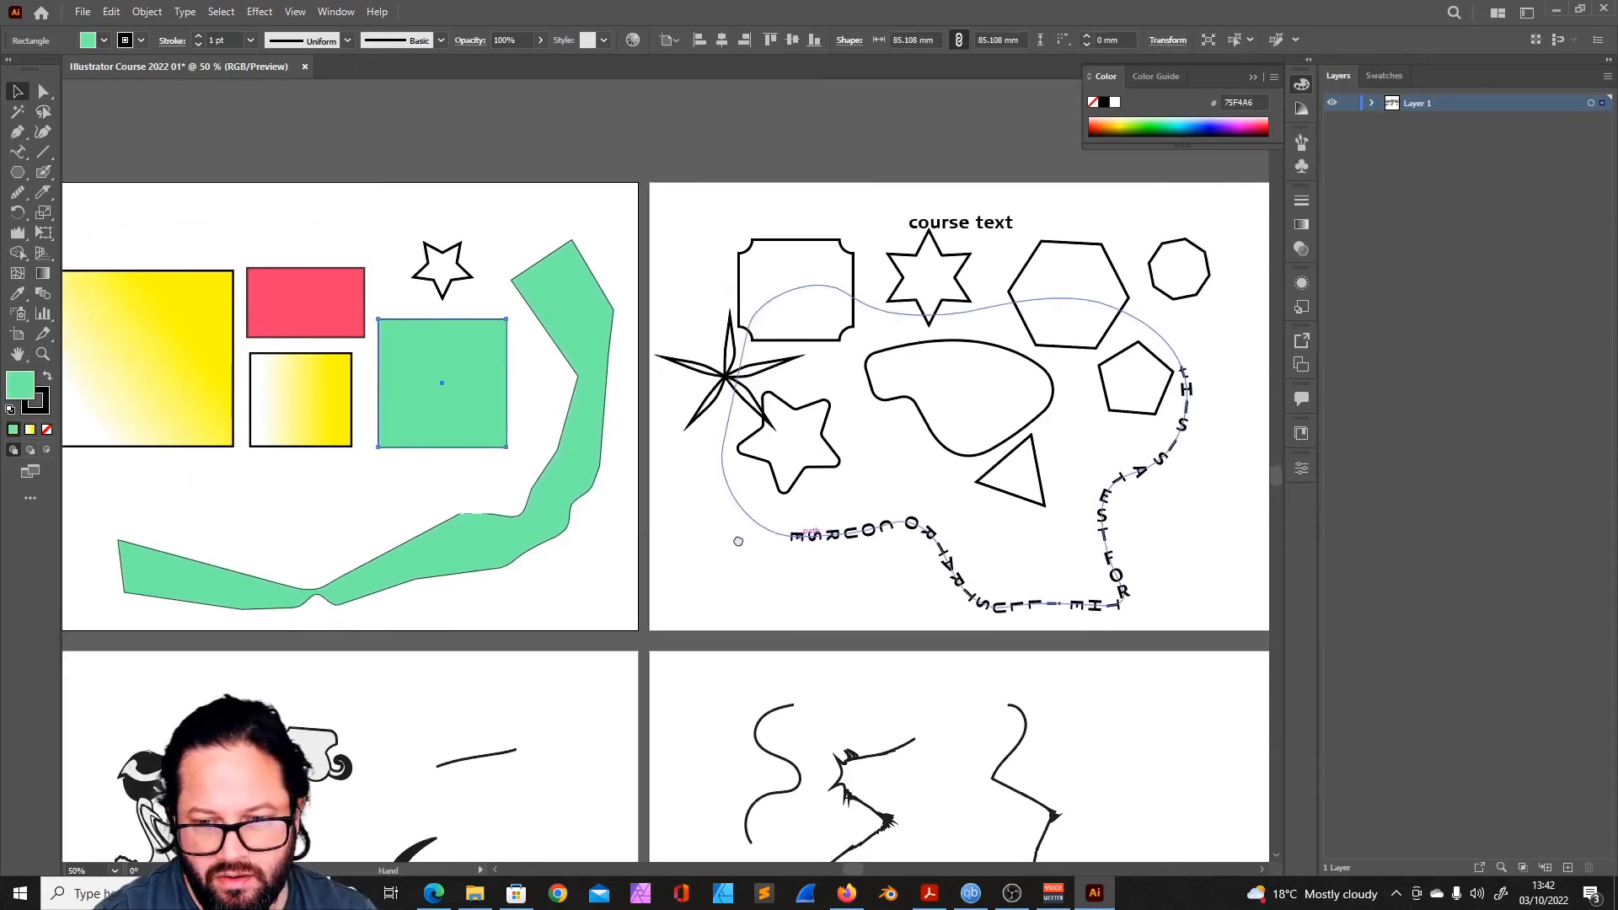
{"action": "scroll", "coordinate": [638, 376], "scroll_direction": "left", "scroll_amount": 3}
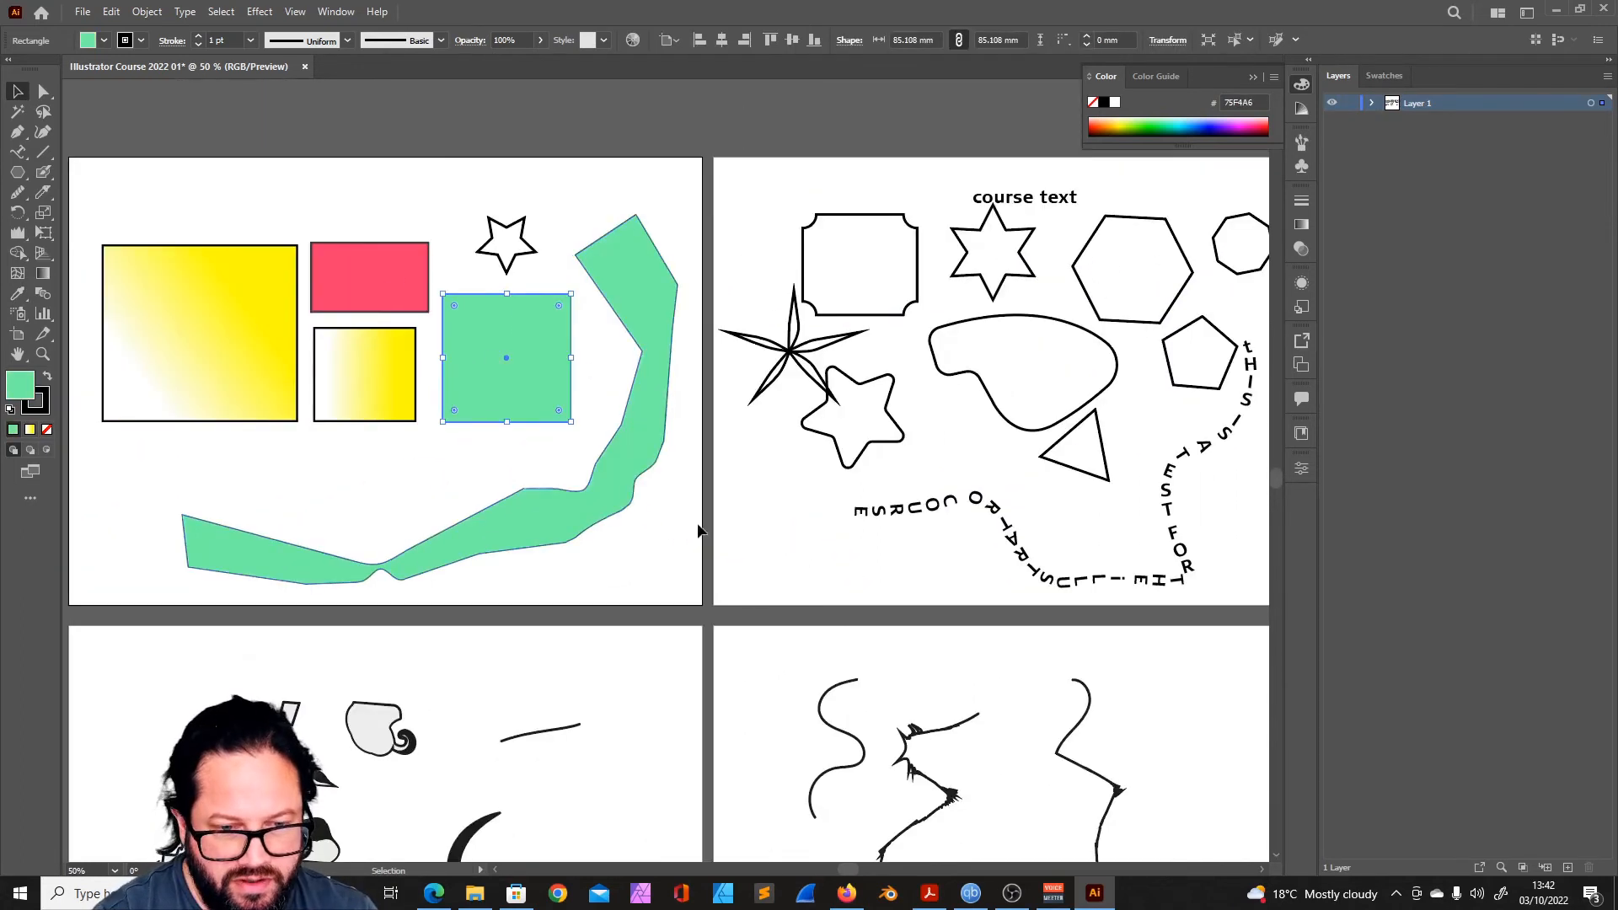
{"action": "scroll", "coordinate": [582, 509], "scroll_direction": "down", "scroll_amount": 3}
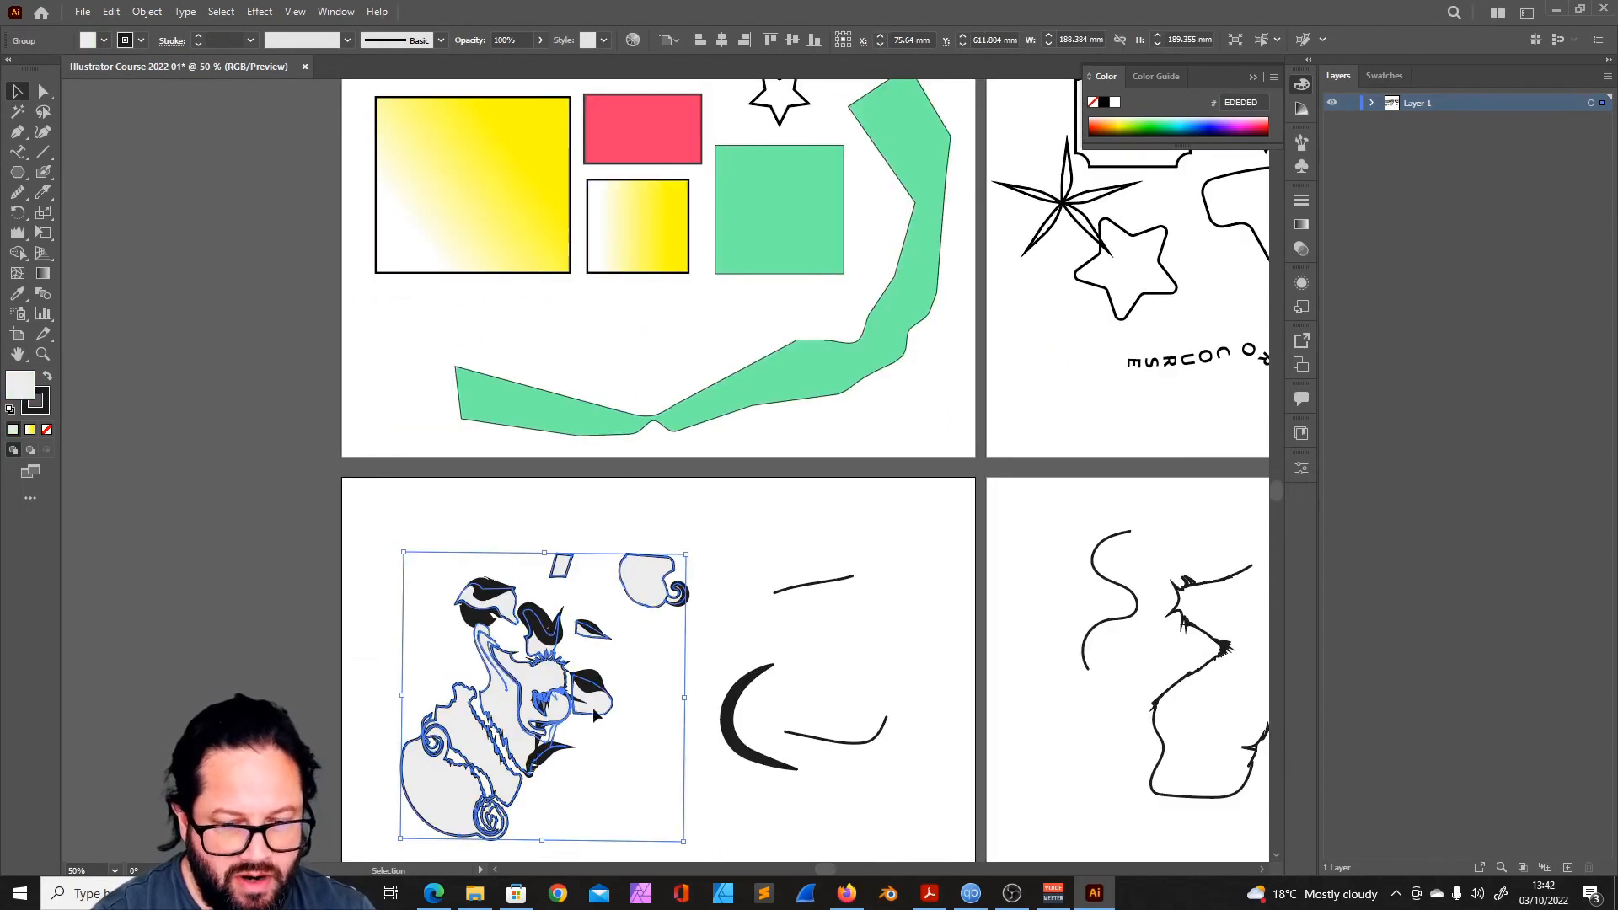
{"action": "scroll", "coordinate": [678, 649], "scroll_direction": "right", "scroll_amount": 5}
{"action": "scroll", "coordinate": [677, 649], "scroll_direction": "down", "scroll_amount": 1}
{"action": "left_click", "coordinate": [18, 293]}
{"action": "left_click", "coordinate": [476, 175]}
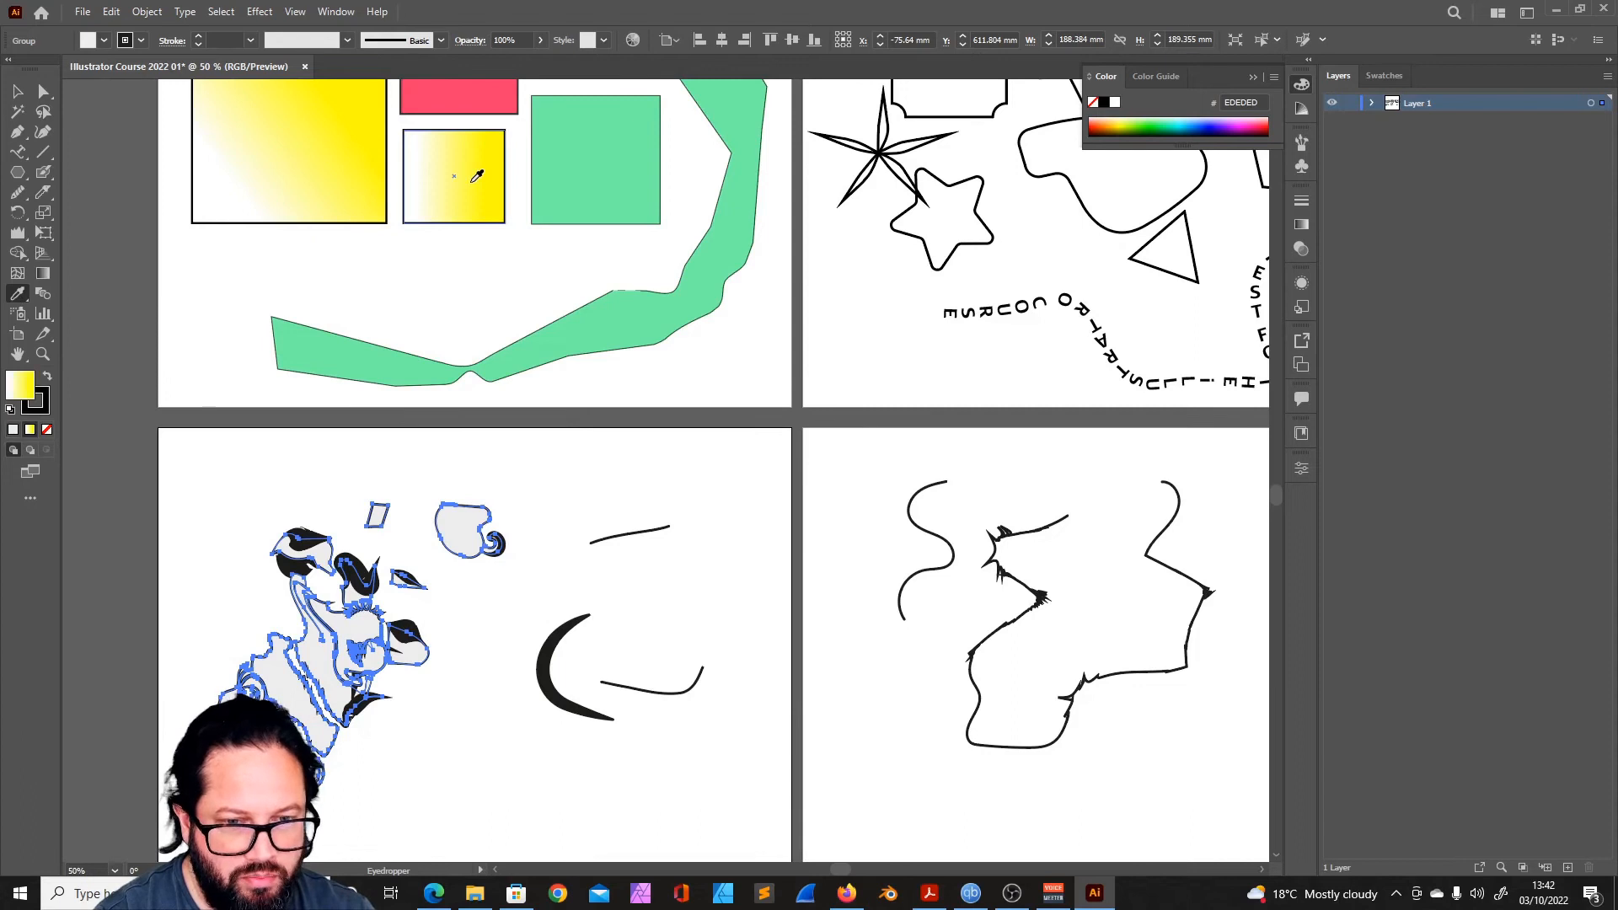
{"action": "left_click", "coordinate": [16, 88]}
{"action": "left_click", "coordinate": [514, 588]}
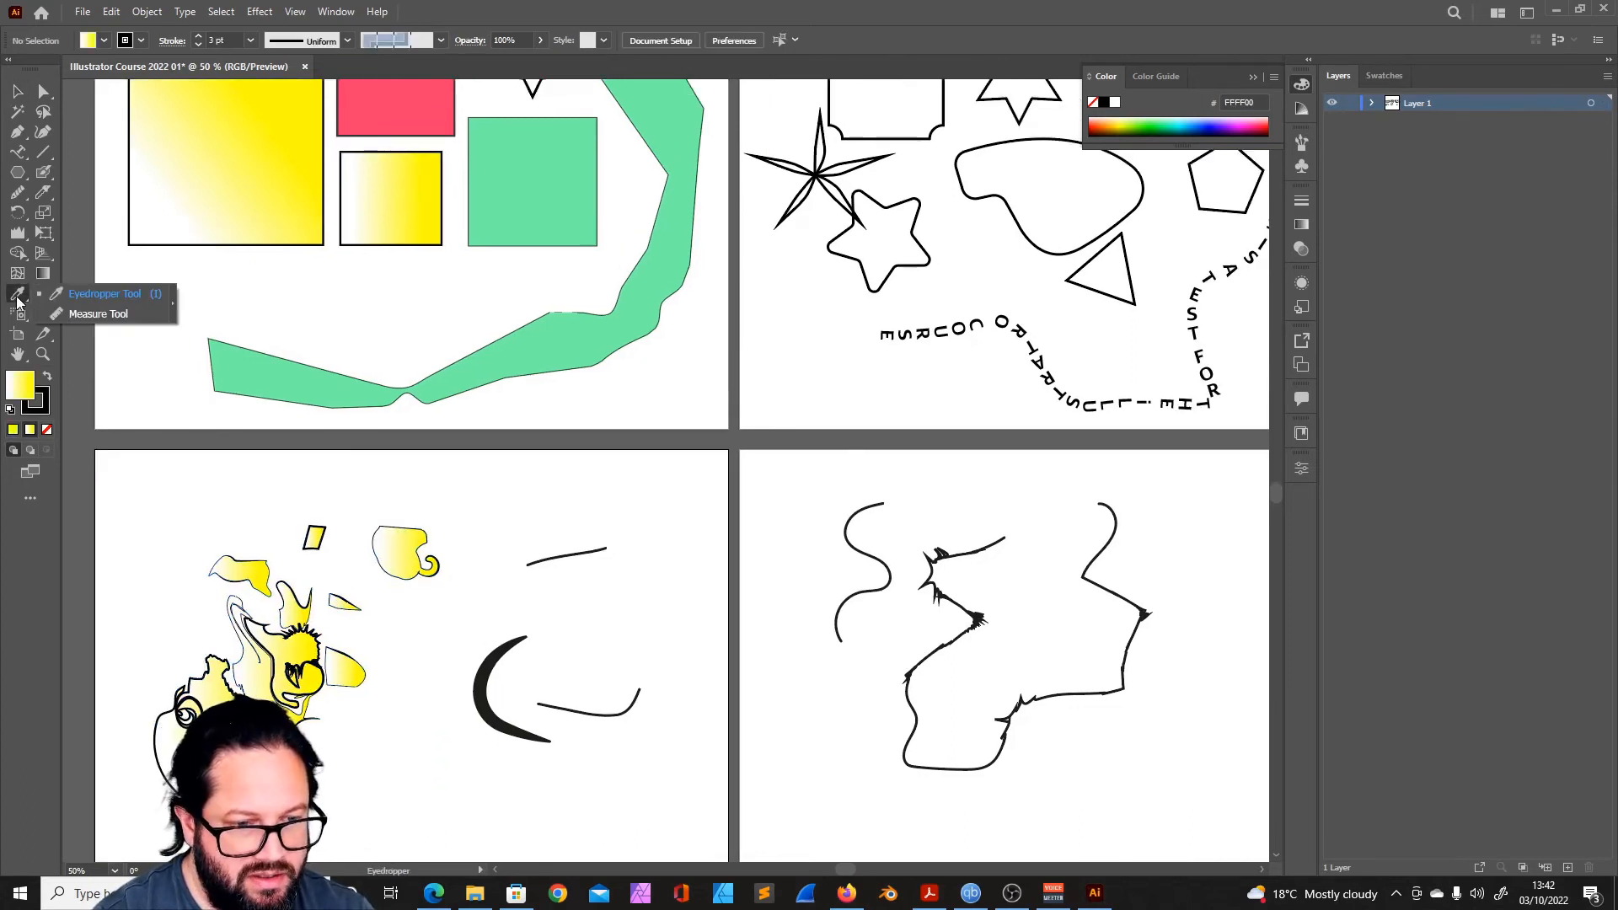
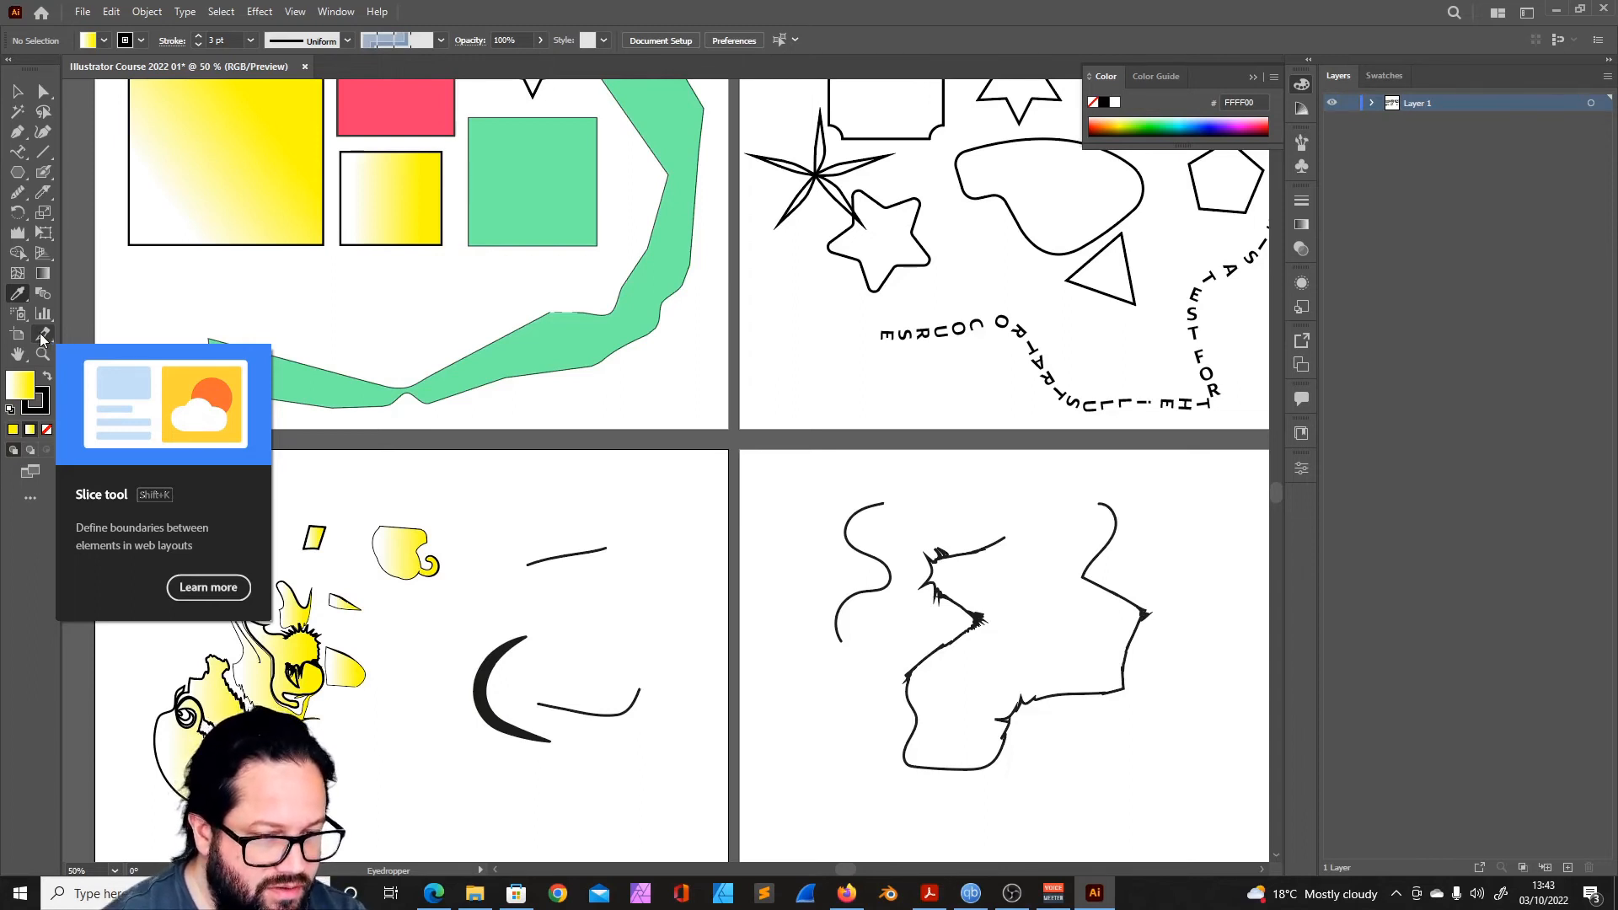
- Explore the artboards with the Hand and Zoom tools, and fit the distorted yellow figure's artboard to the window
{"action": "left_click", "coordinate": [18, 354]}
{"action": "left_click_drag", "start_coordinate": [367, 556], "coordinate": [435, 553]}
{"action": "left_click_drag", "start_coordinate": [543, 572], "coordinate": [566, 499]}
{"action": "left_click", "coordinate": [42, 354]}
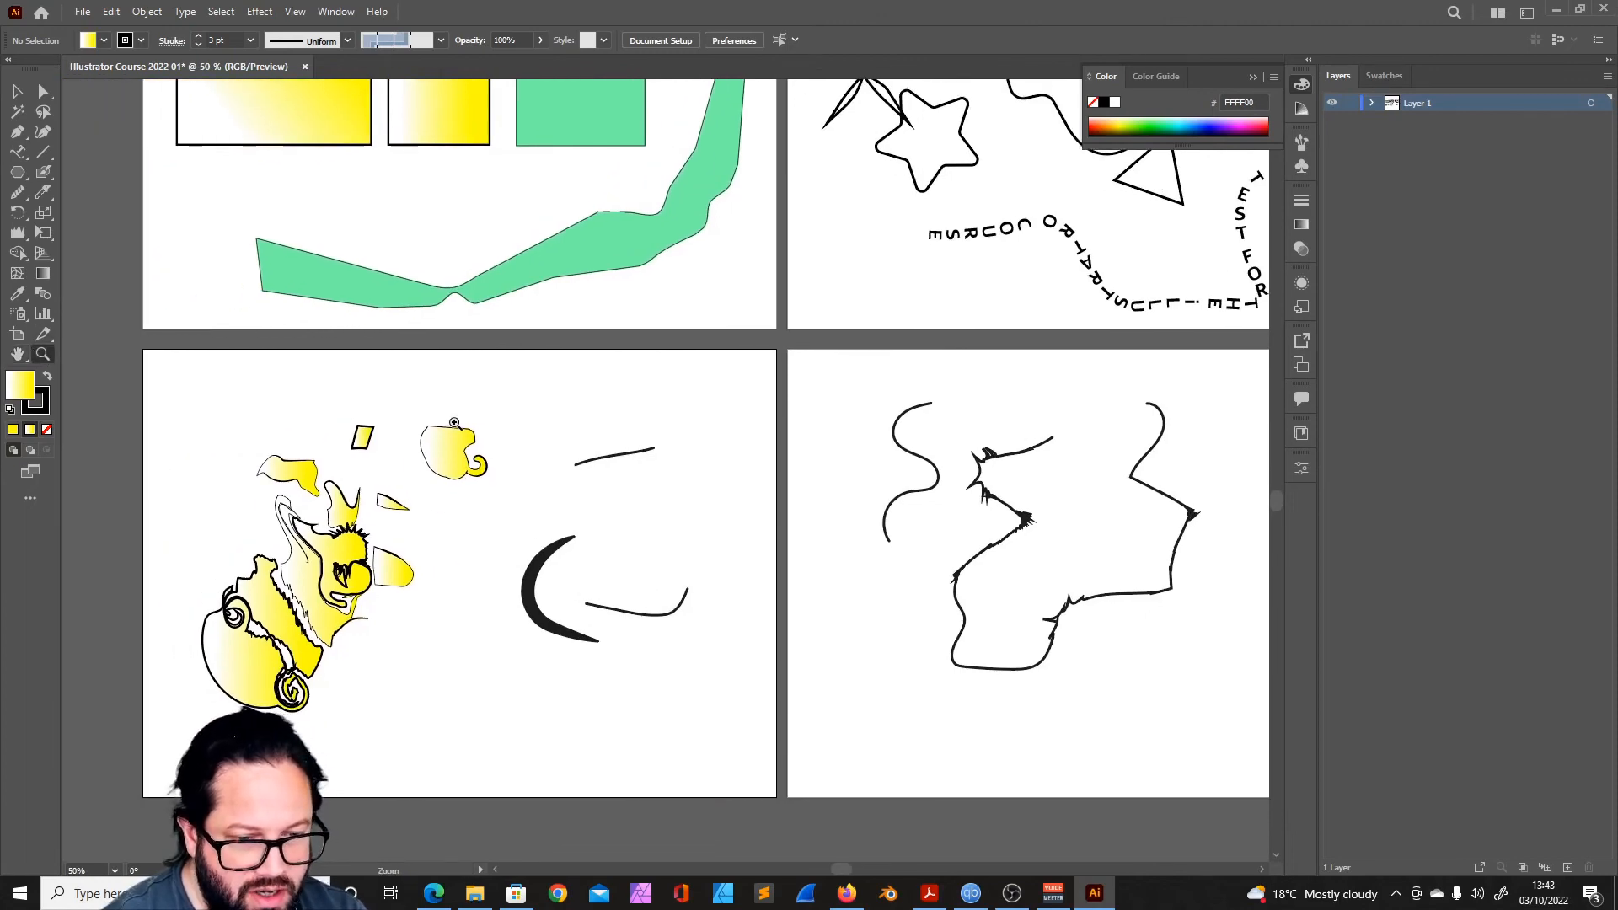
{"action": "left_click_drag", "start_coordinate": [516, 455], "coordinate": [1014, 851]}
{"action": "left_click_drag", "start_coordinate": [638, 455], "coordinate": [423, 470]}
{"action": "left_click_drag", "start_coordinate": [719, 541], "coordinate": [981, 639]}
{"action": "left_click_drag", "start_coordinate": [730, 577], "coordinate": [734, 544]}
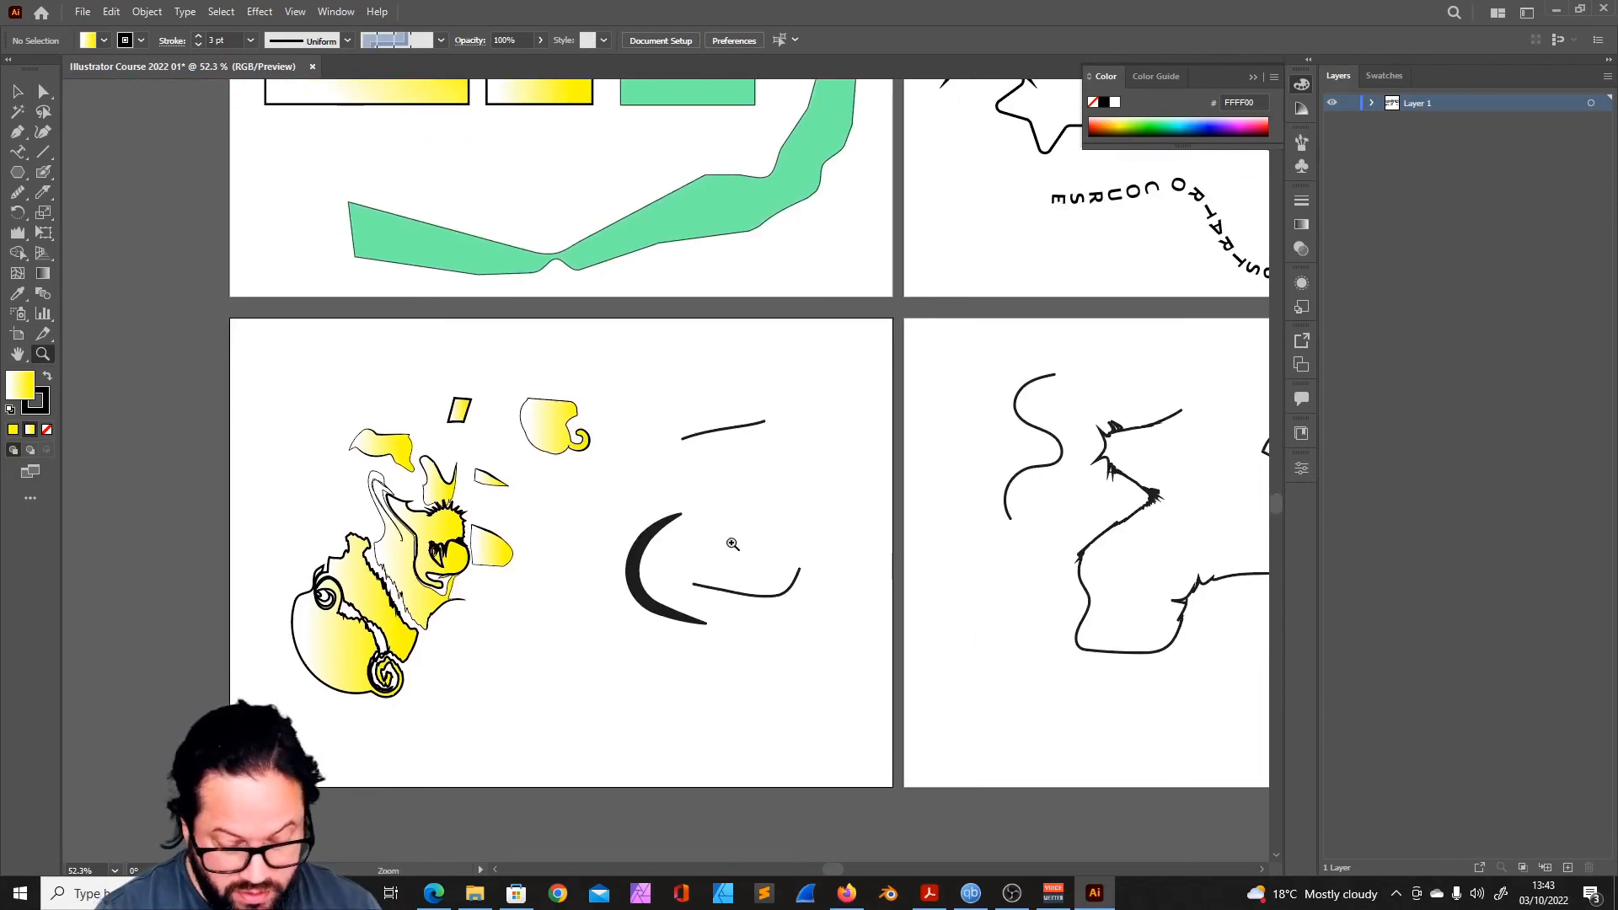
{"action": "key", "text": "ctrl+0"}
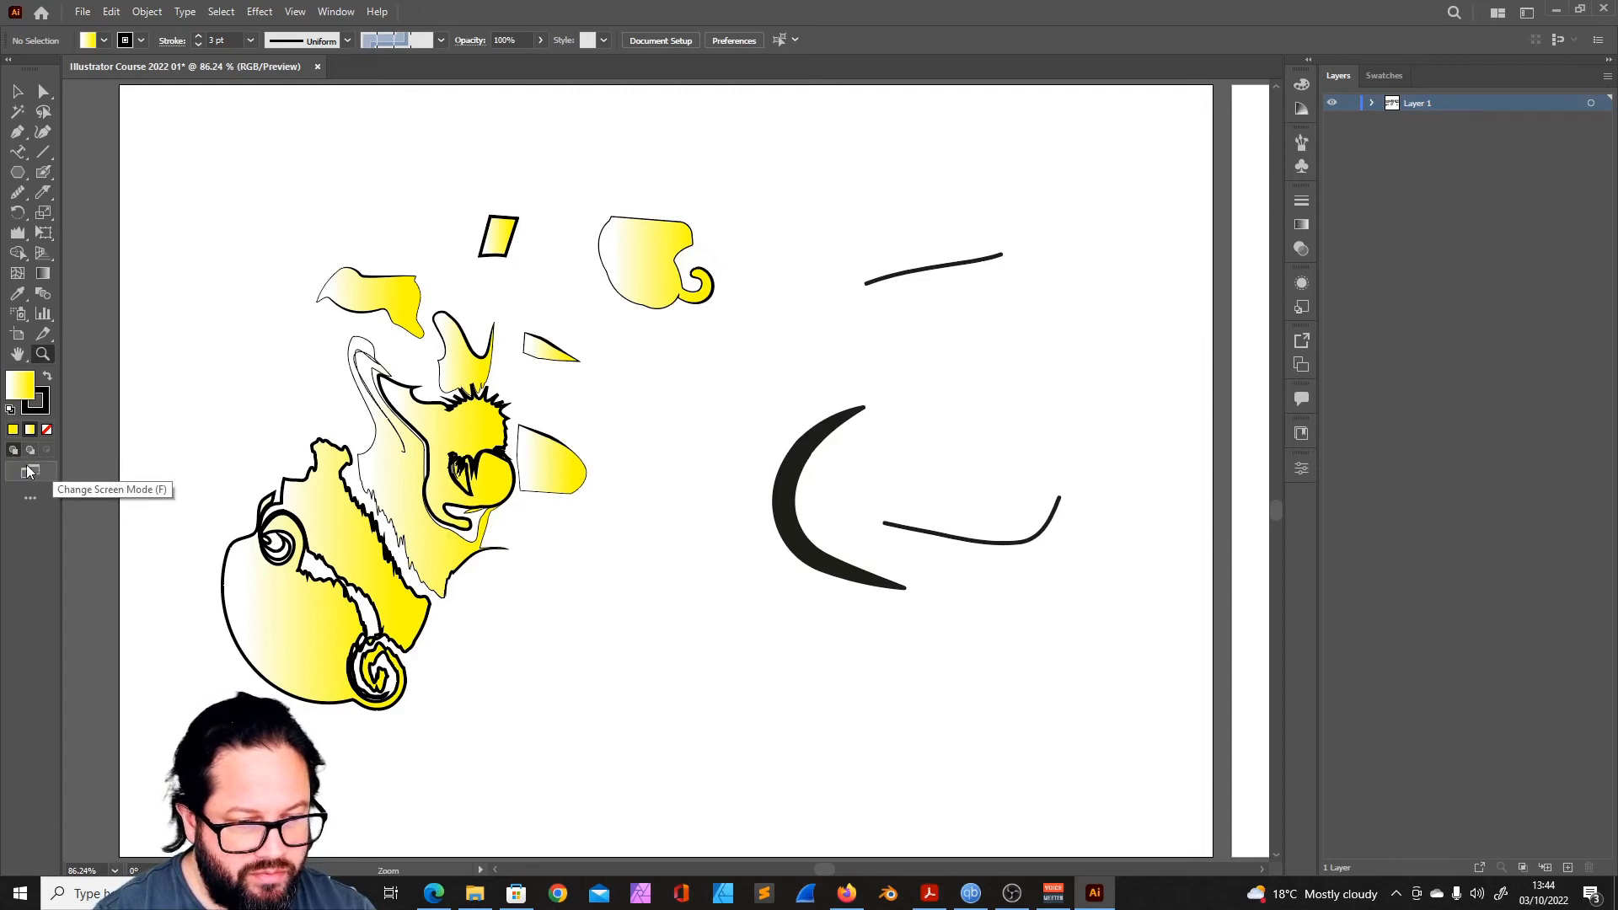
- Preview the artwork in Presentation Mode, return to the normal view and review the other screen modes
{"action": "left_click", "coordinate": [31, 474]}
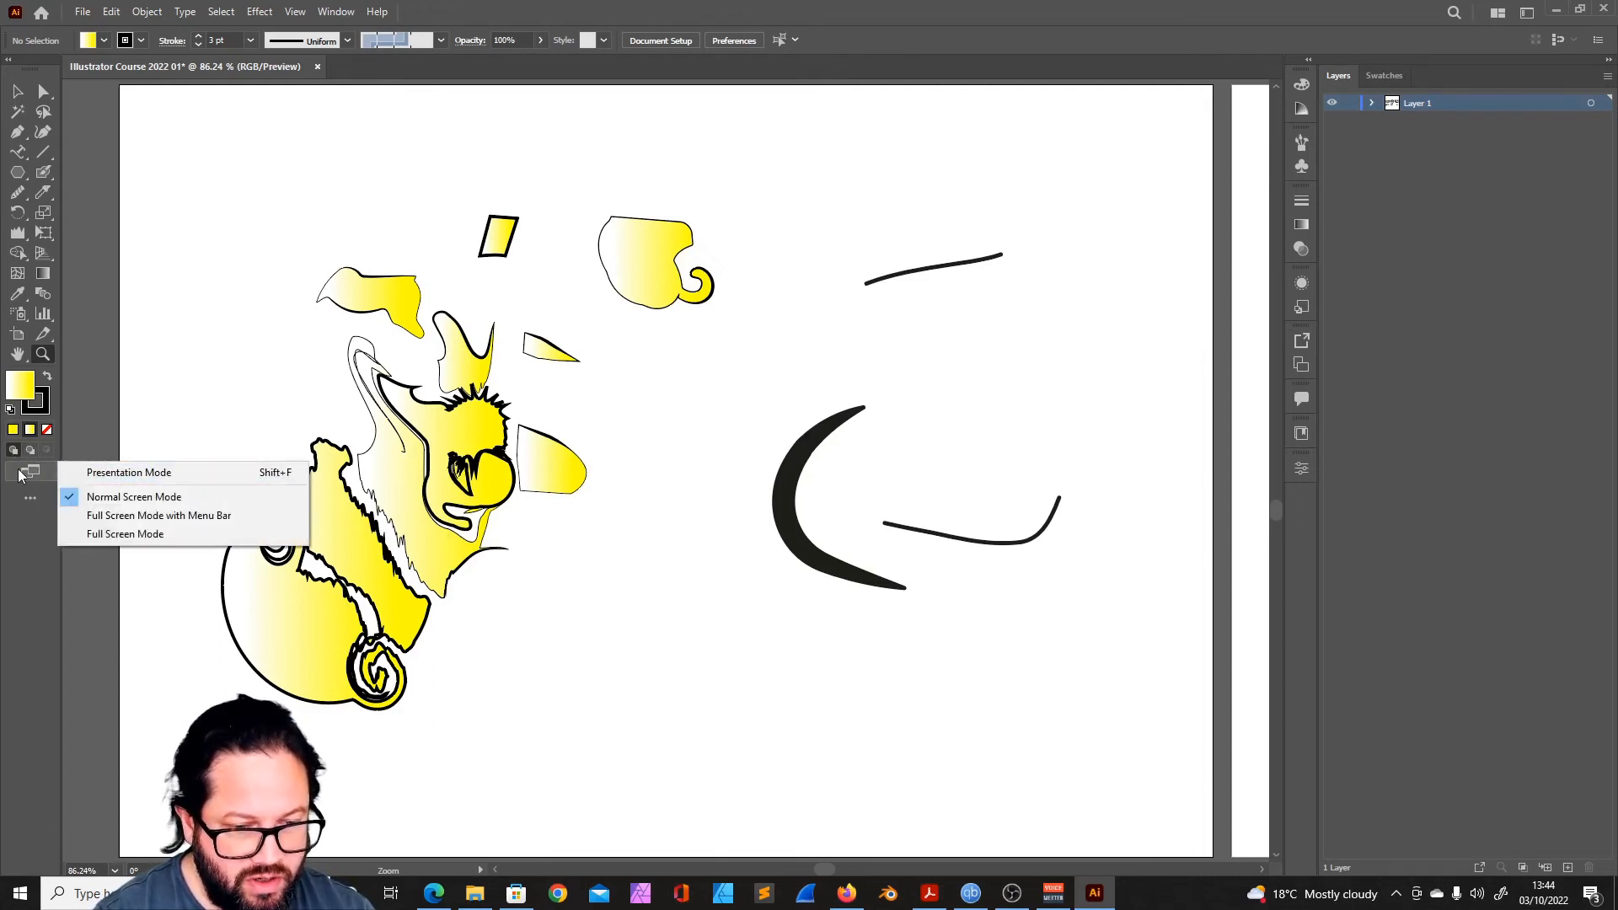
{"action": "left_click", "coordinate": [109, 474]}
{"action": "key", "text": "Escape"}
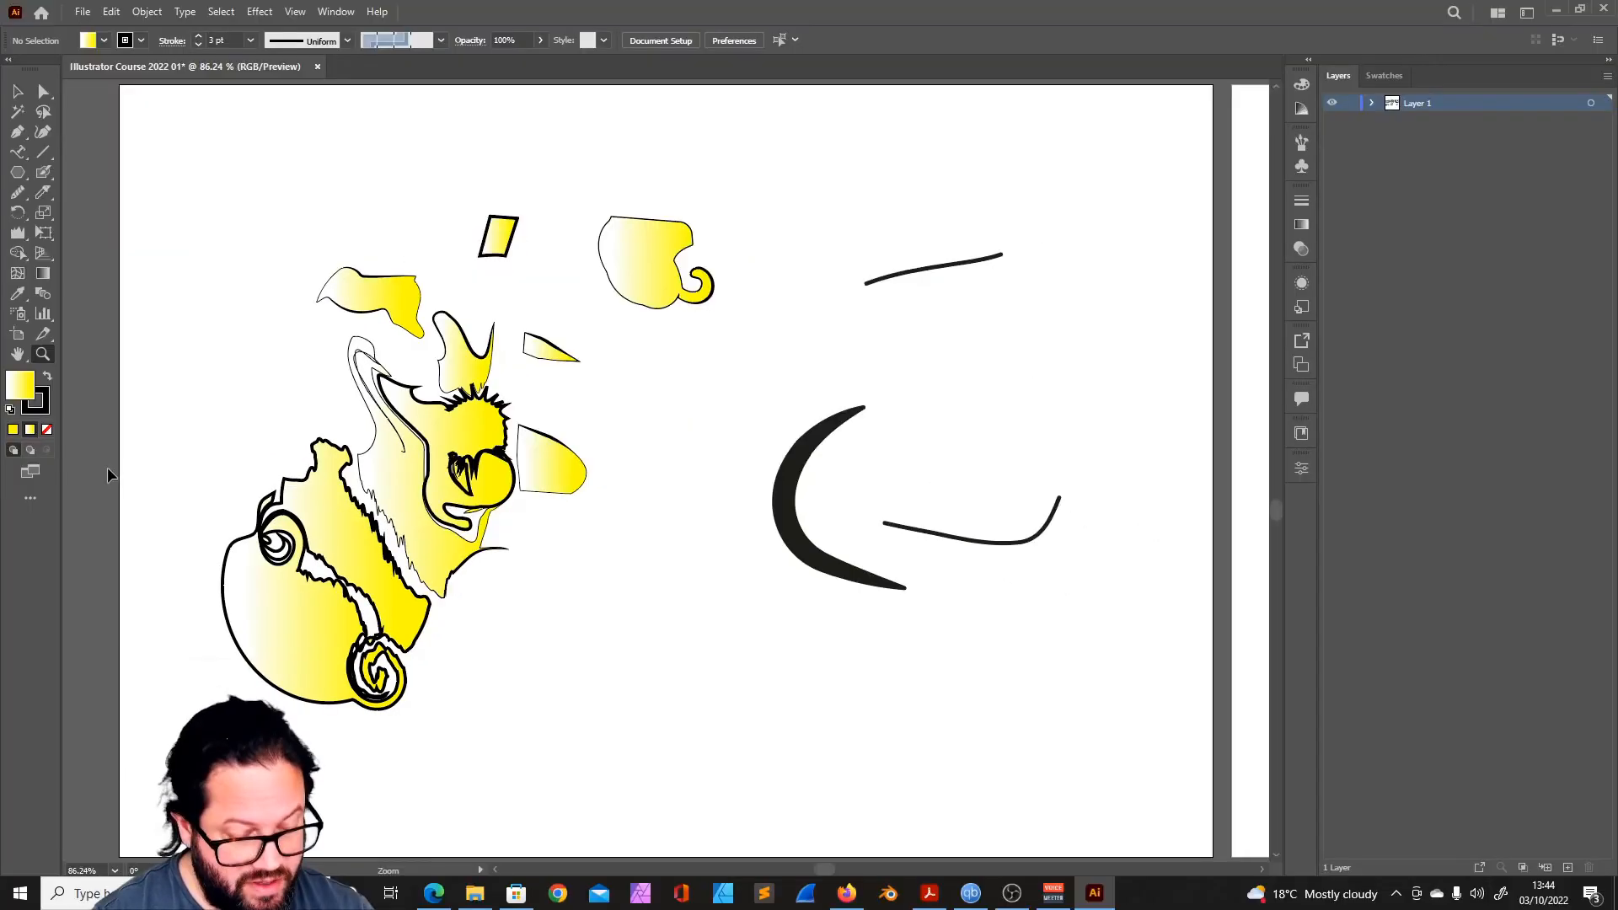
{"action": "left_click", "coordinate": [30, 472]}
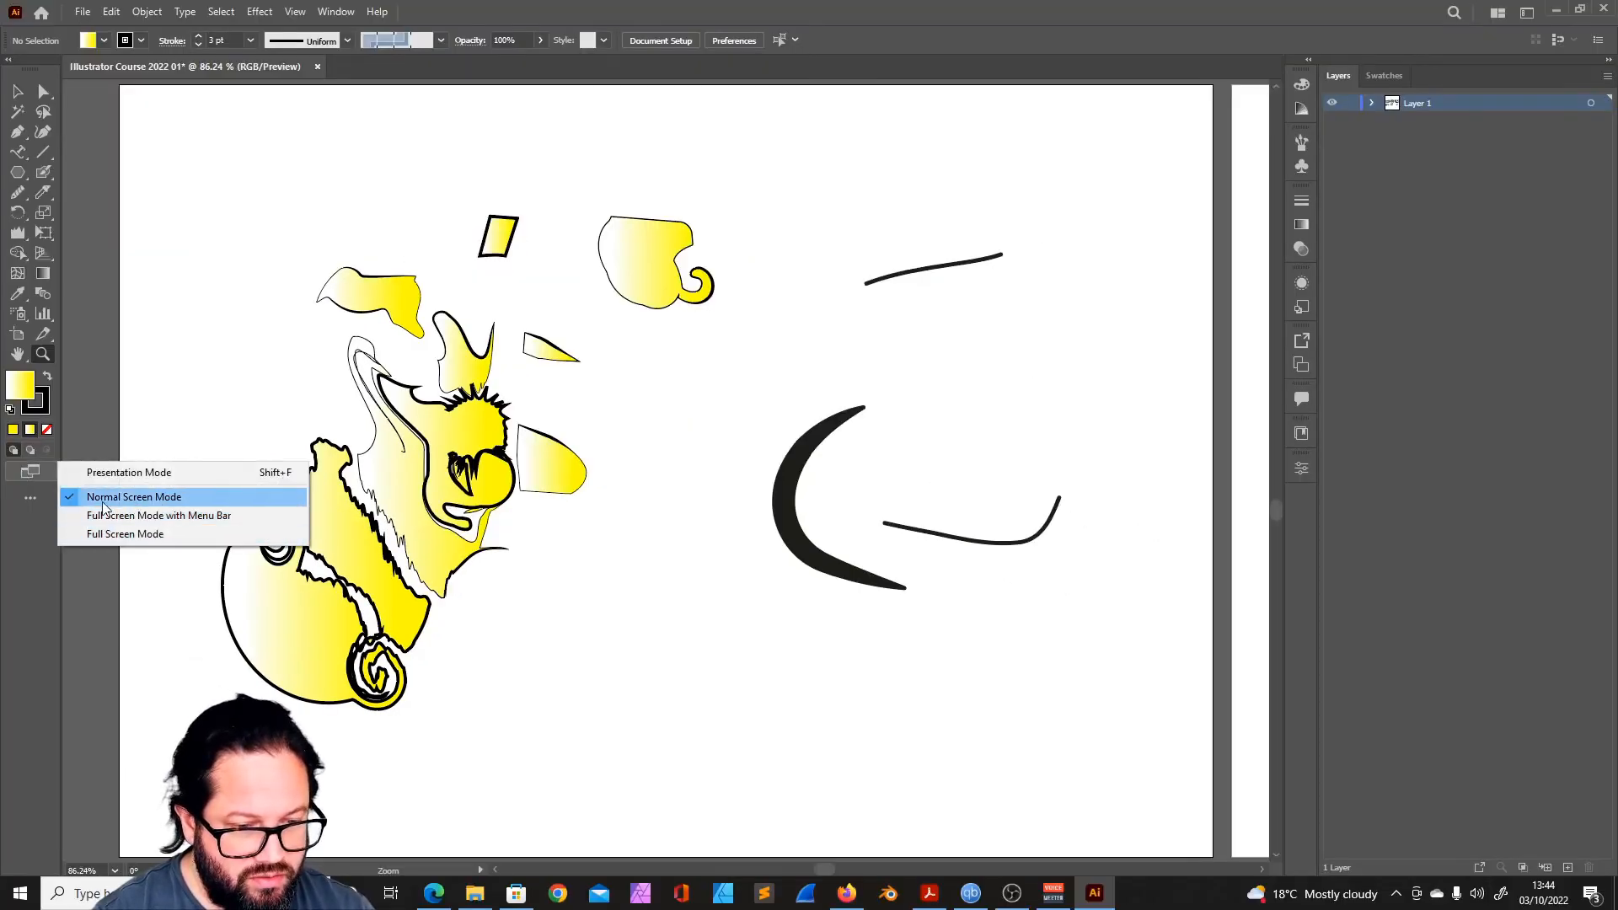
{"action": "left_click", "coordinate": [20, 523]}
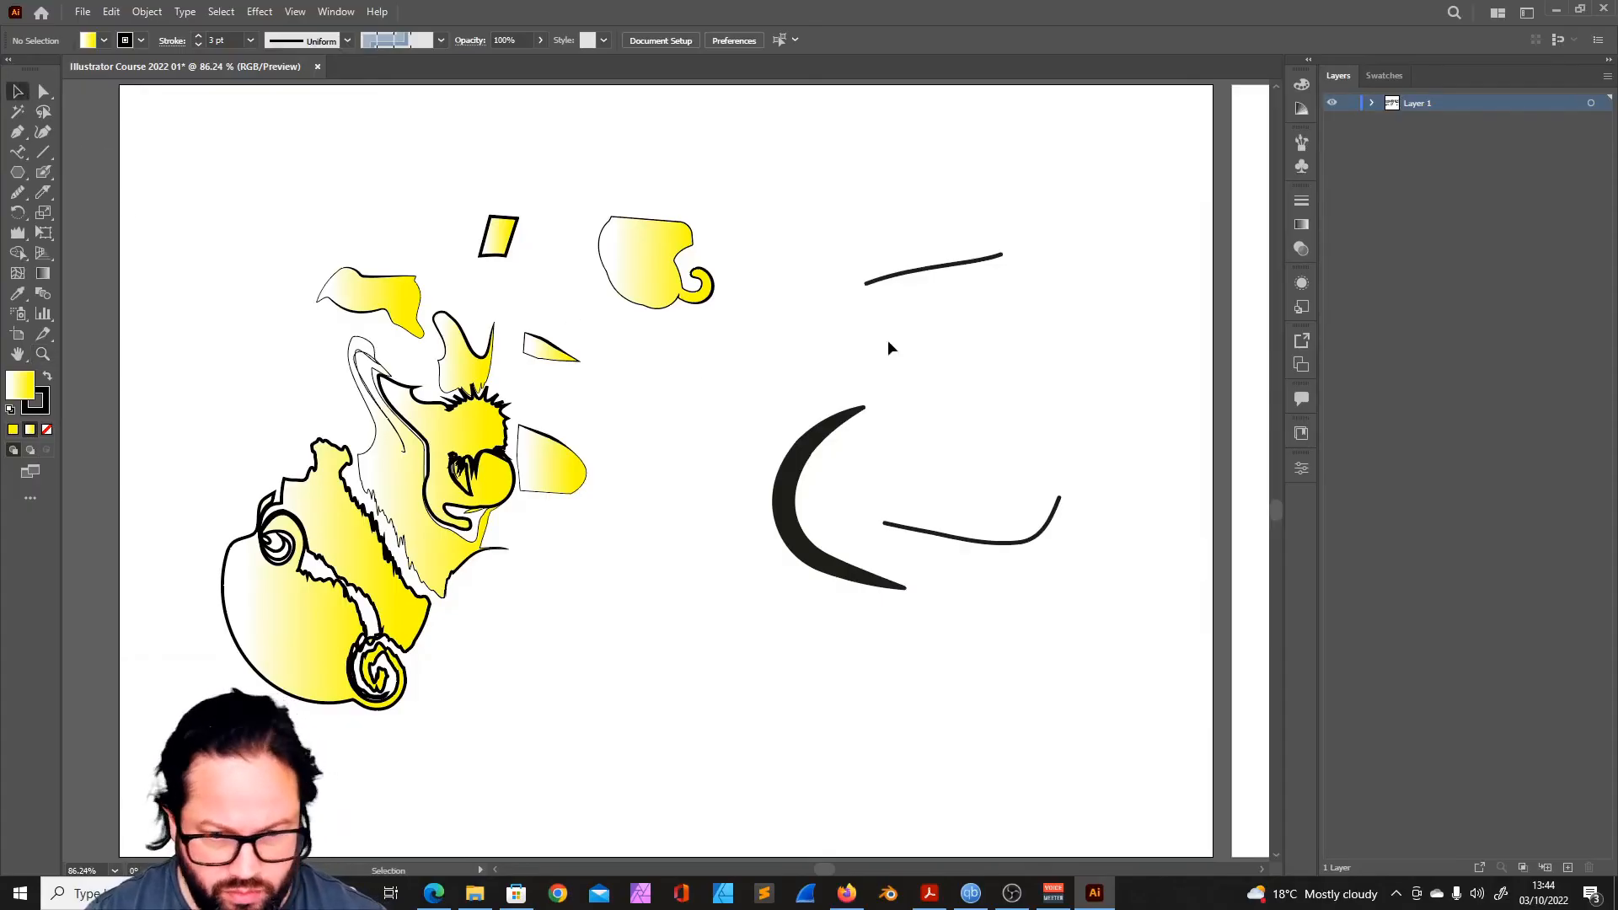
{"action": "left_click_drag", "start_coordinate": [683, 434], "coordinate": [721, 394]}
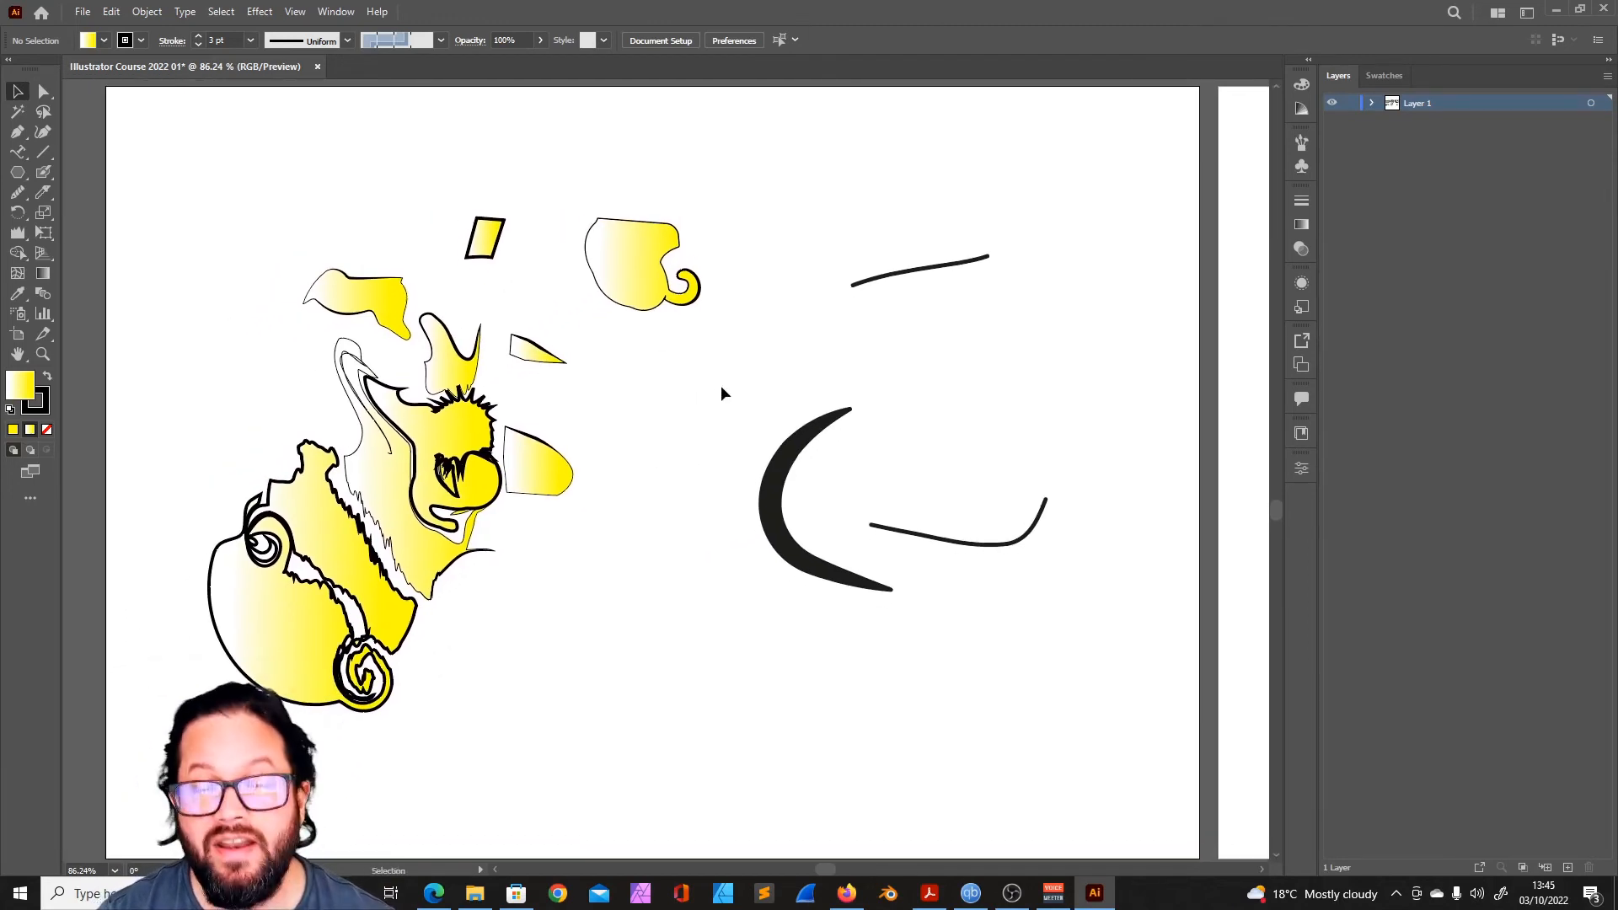
- Select all objects matching the rounded square's appearance with the Magic Wand and check them among Layer 1's objects
{"action": "left_click", "coordinate": [1372, 102]}
{"action": "left_click", "coordinate": [1372, 103]}
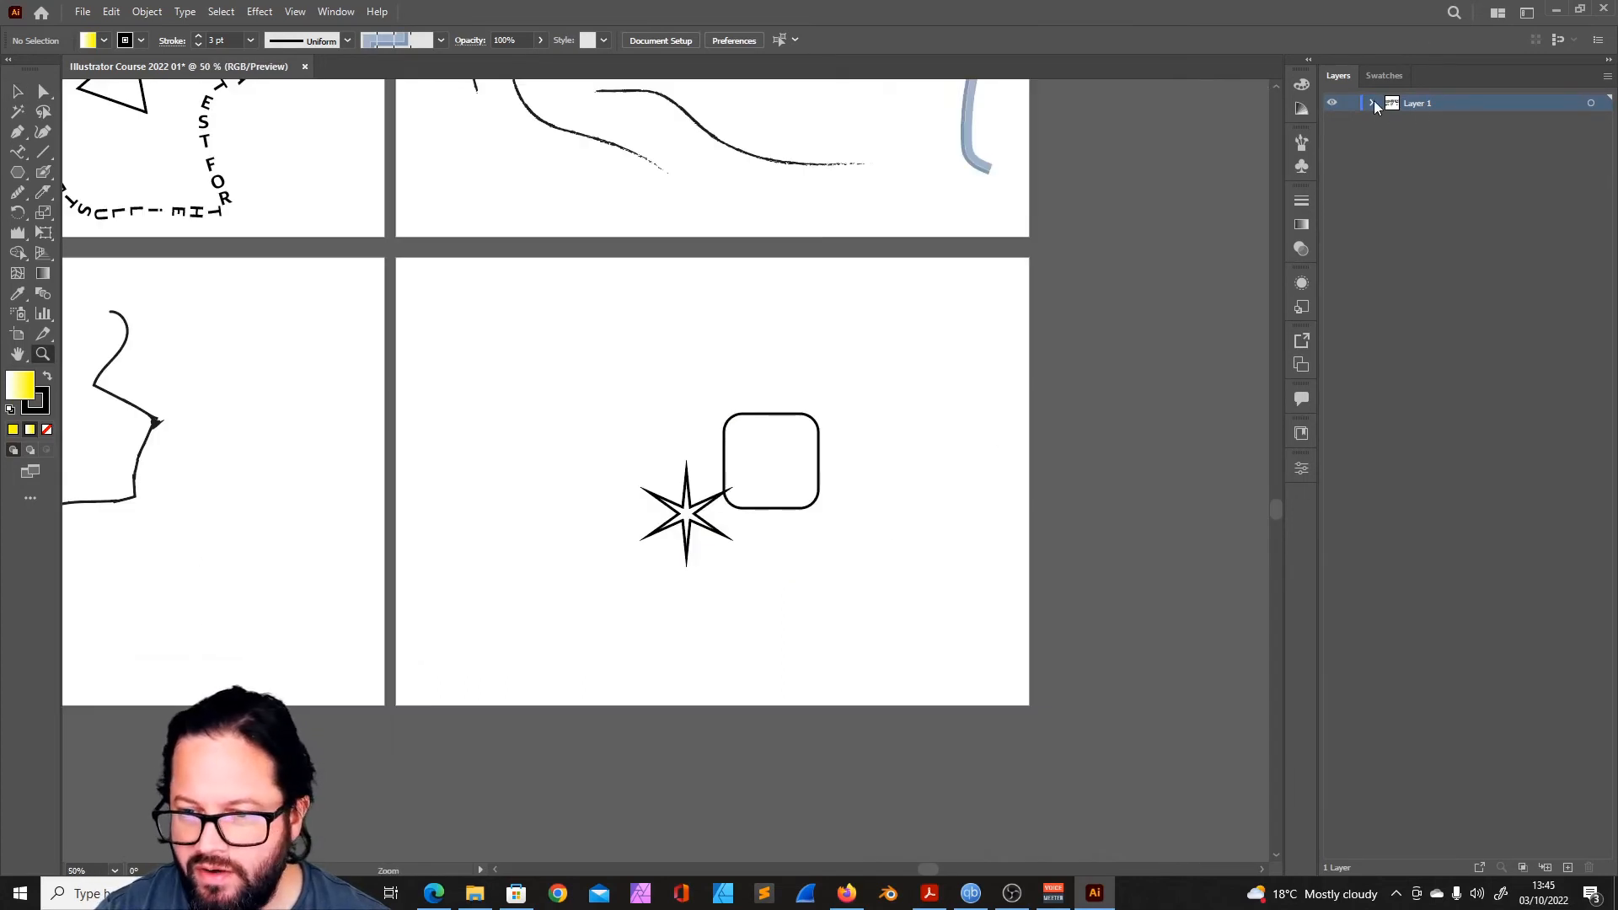
{"action": "left_click", "coordinate": [1372, 102]}
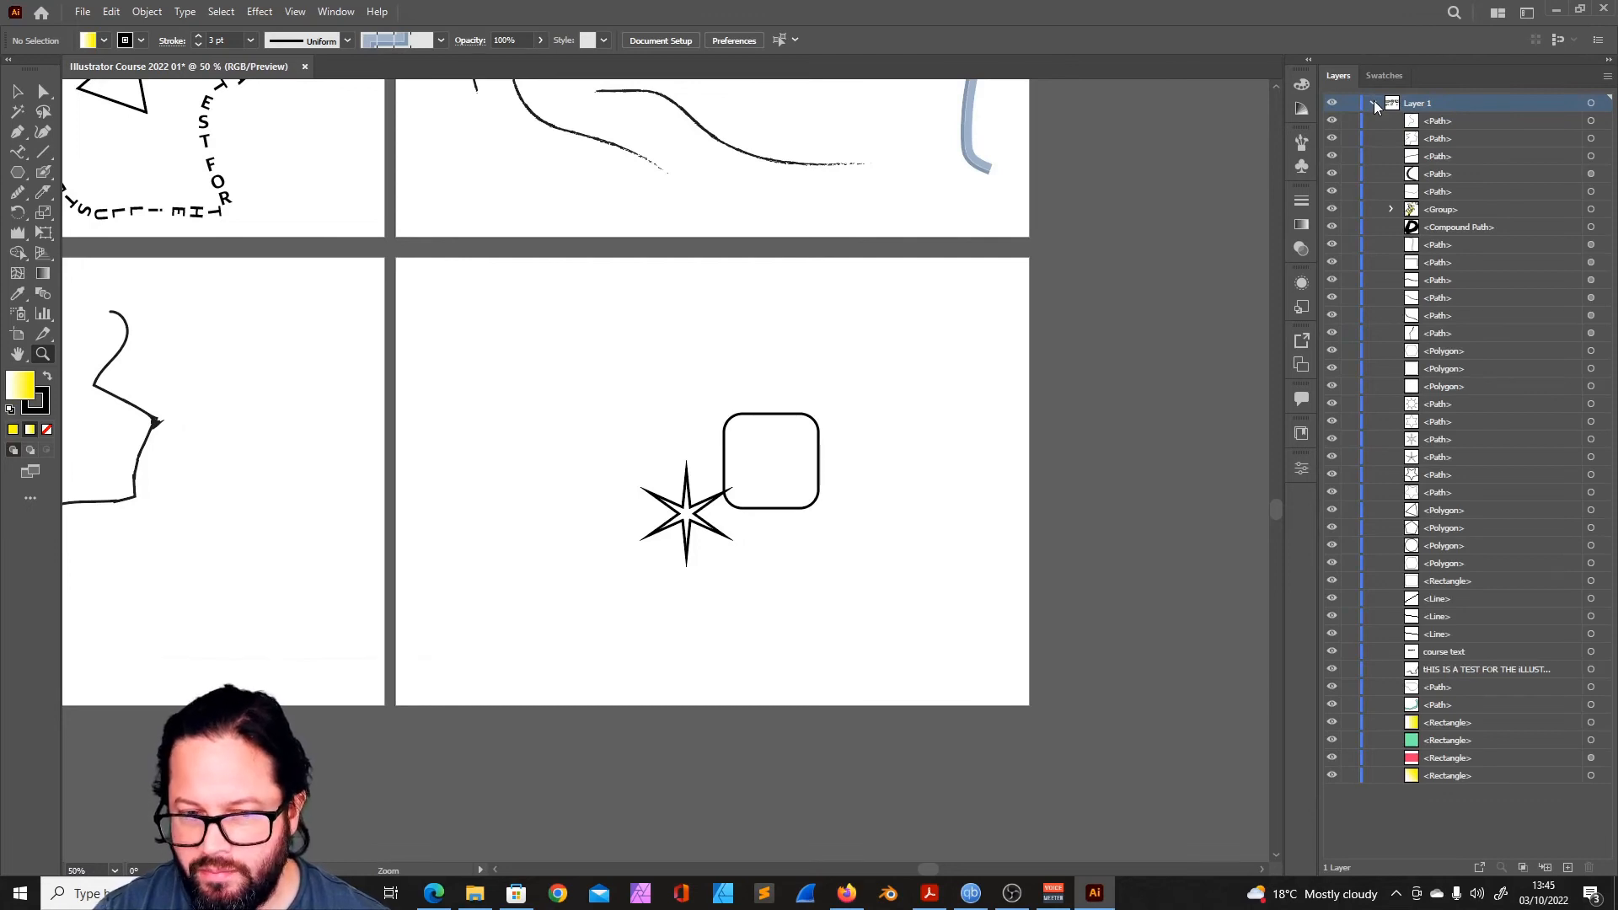
{"action": "left_click", "coordinate": [17, 110]}
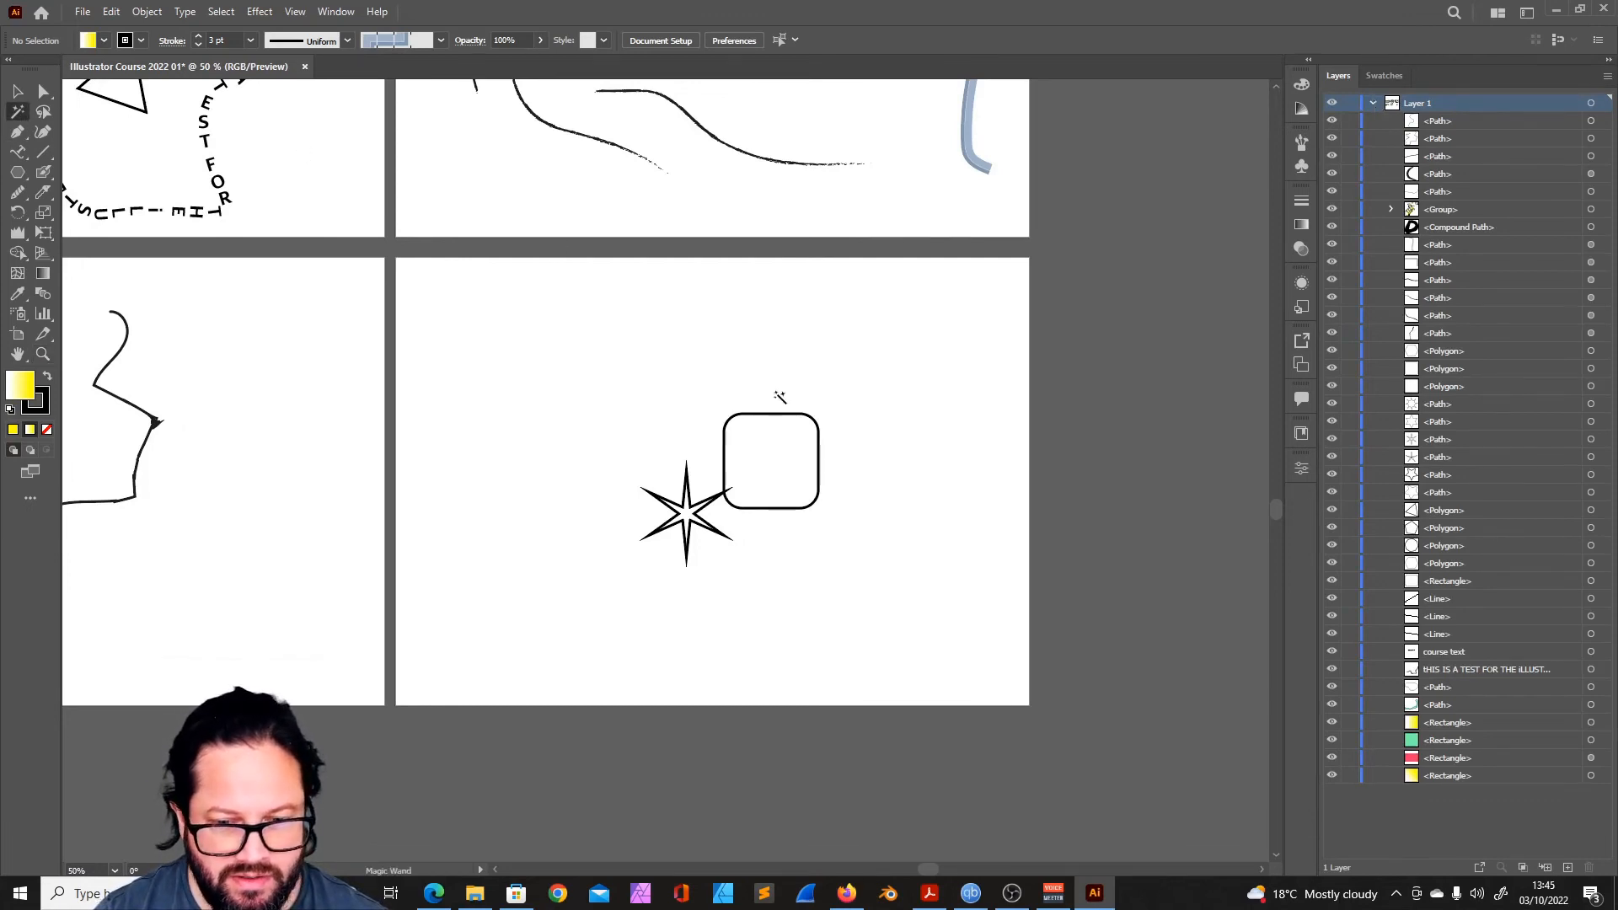
{"action": "left_click", "coordinate": [775, 413]}
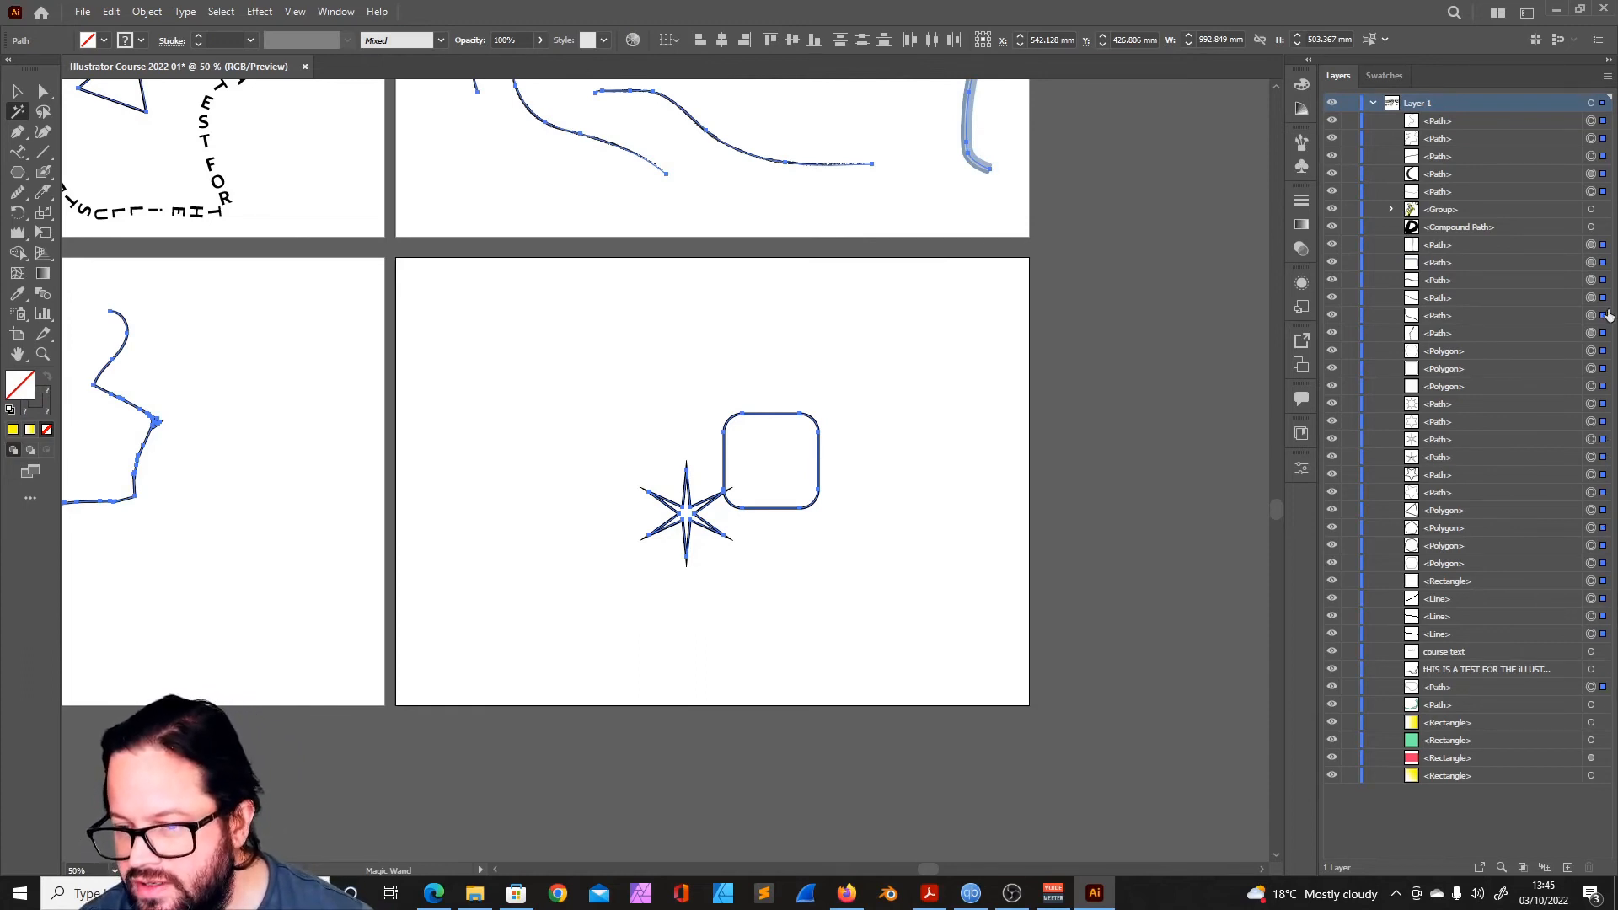
{"action": "left_click", "coordinate": [1372, 103]}
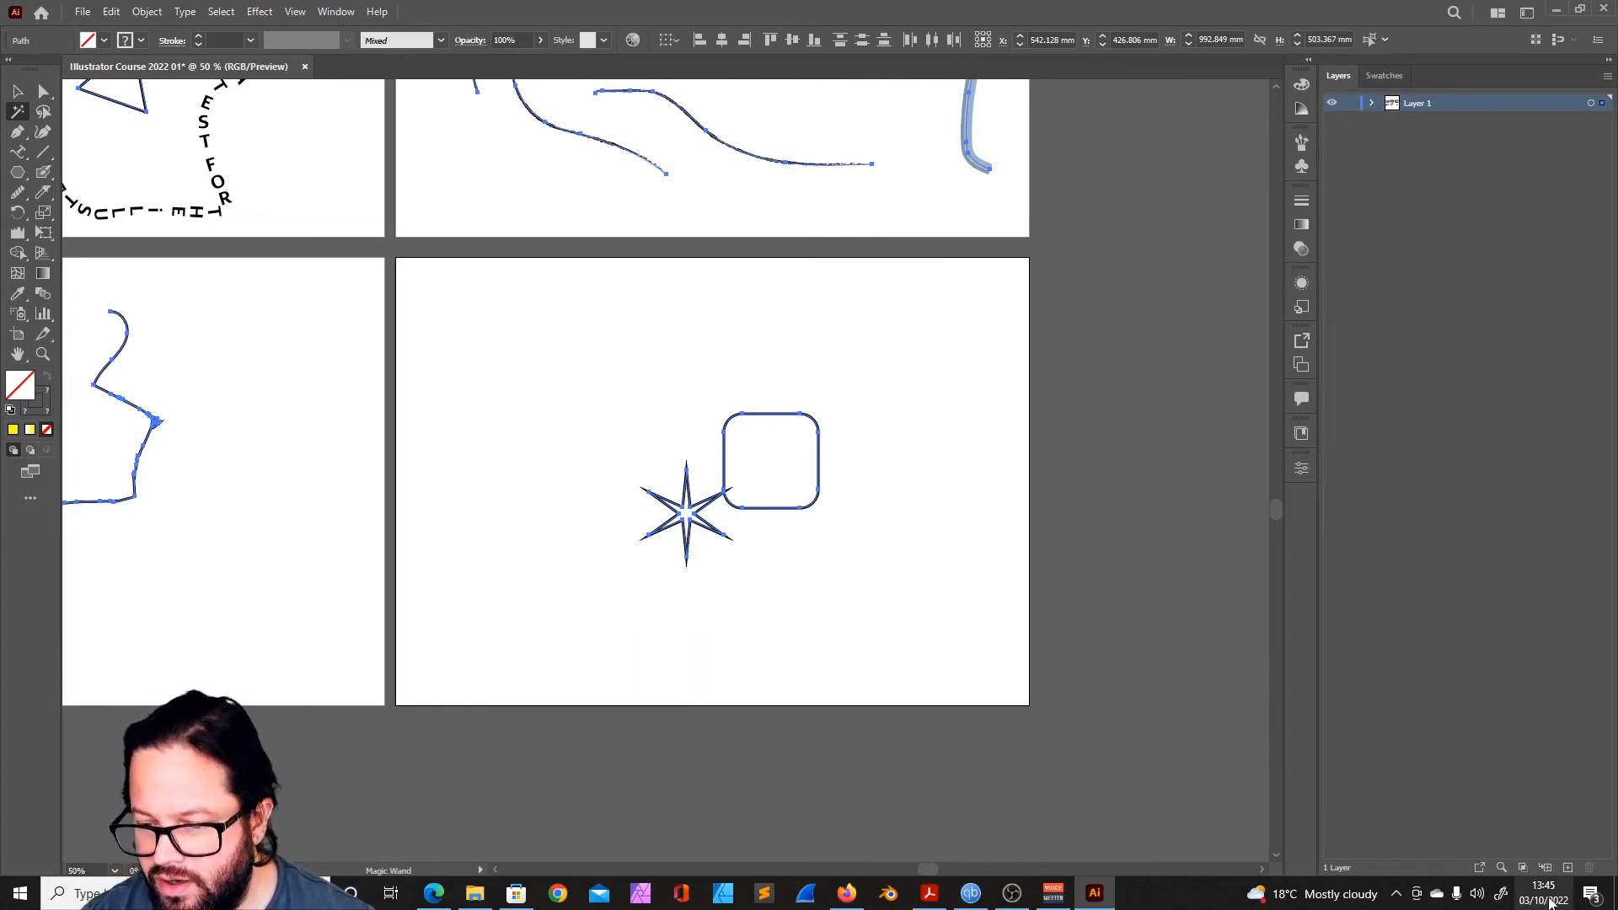
- Create a new layer above Layer 1, move the selected objects onto it and list Layer 1's remaining contents
{"action": "left_click", "coordinate": [1568, 867]}
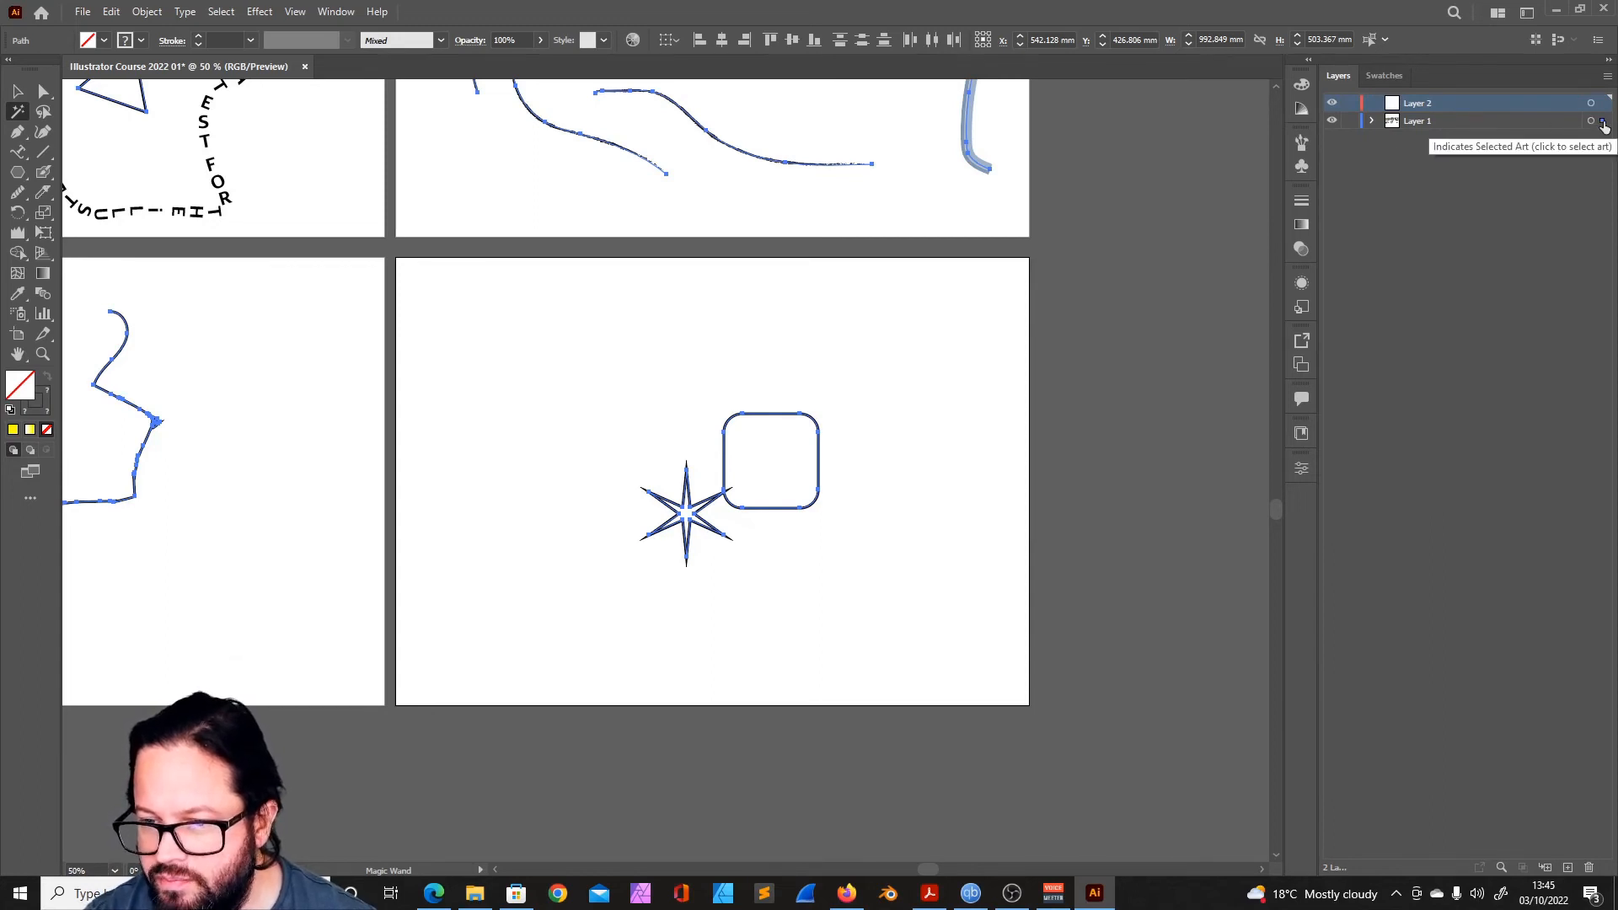
{"action": "left_click_drag", "start_coordinate": [1603, 123], "coordinate": [1603, 102]}
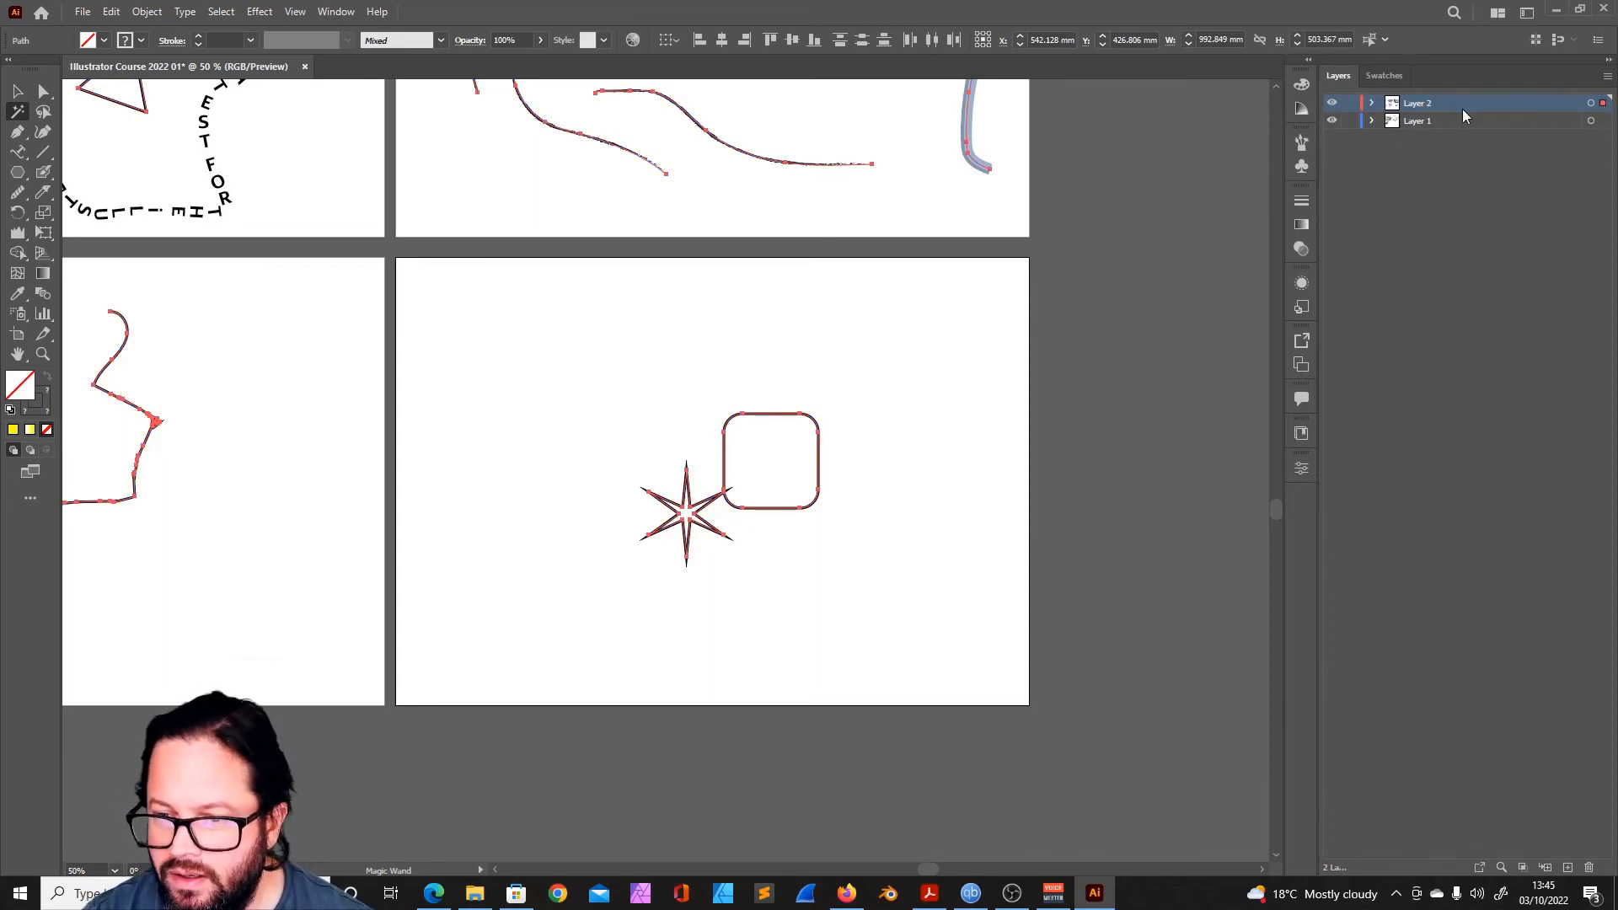
{"action": "left_click", "coordinate": [1370, 122]}
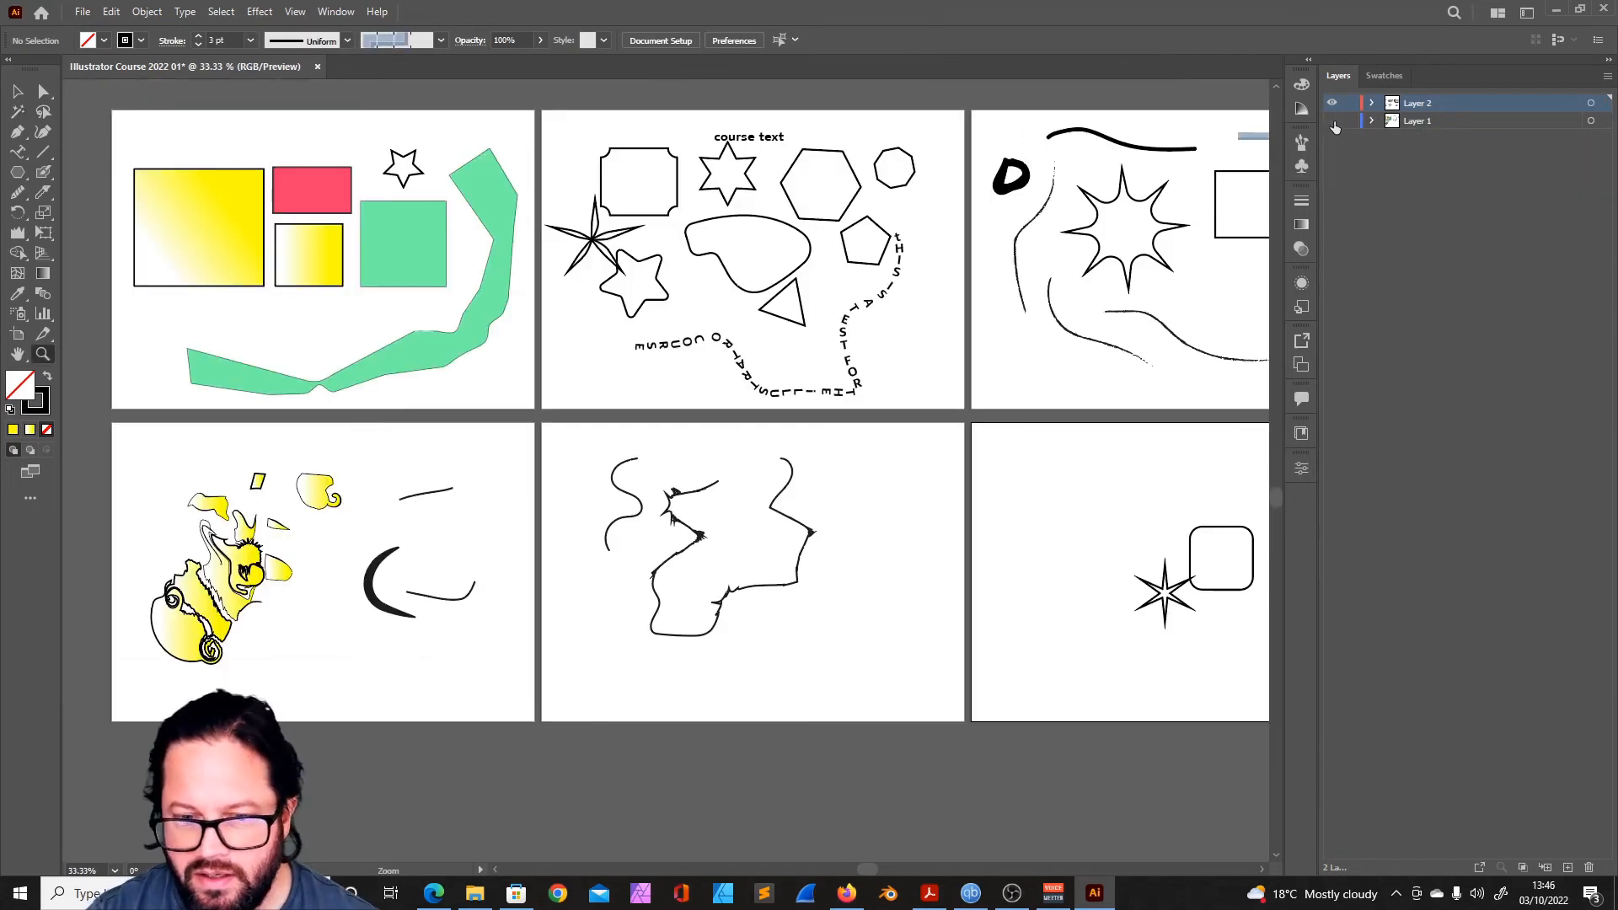
- Check the visibility switches of Layer 1 and Layer 2 by hiding both layers and showing them again
{"action": "left_click", "coordinate": [1333, 121]}
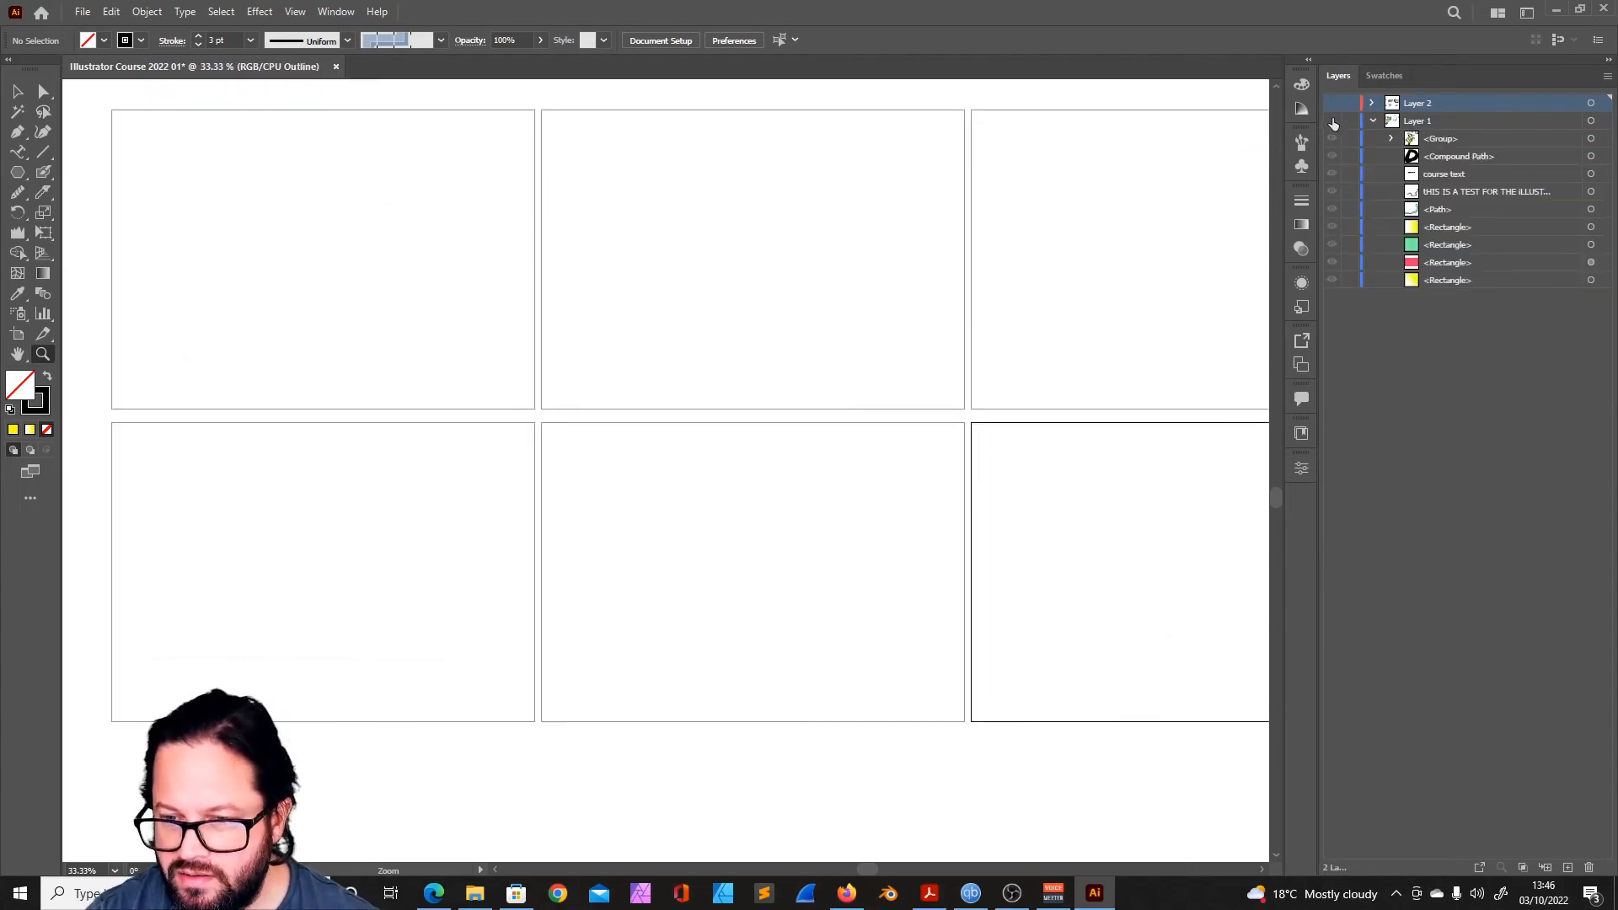
{"action": "left_click", "coordinate": [1332, 121]}
{"action": "left_click", "coordinate": [1332, 103]}
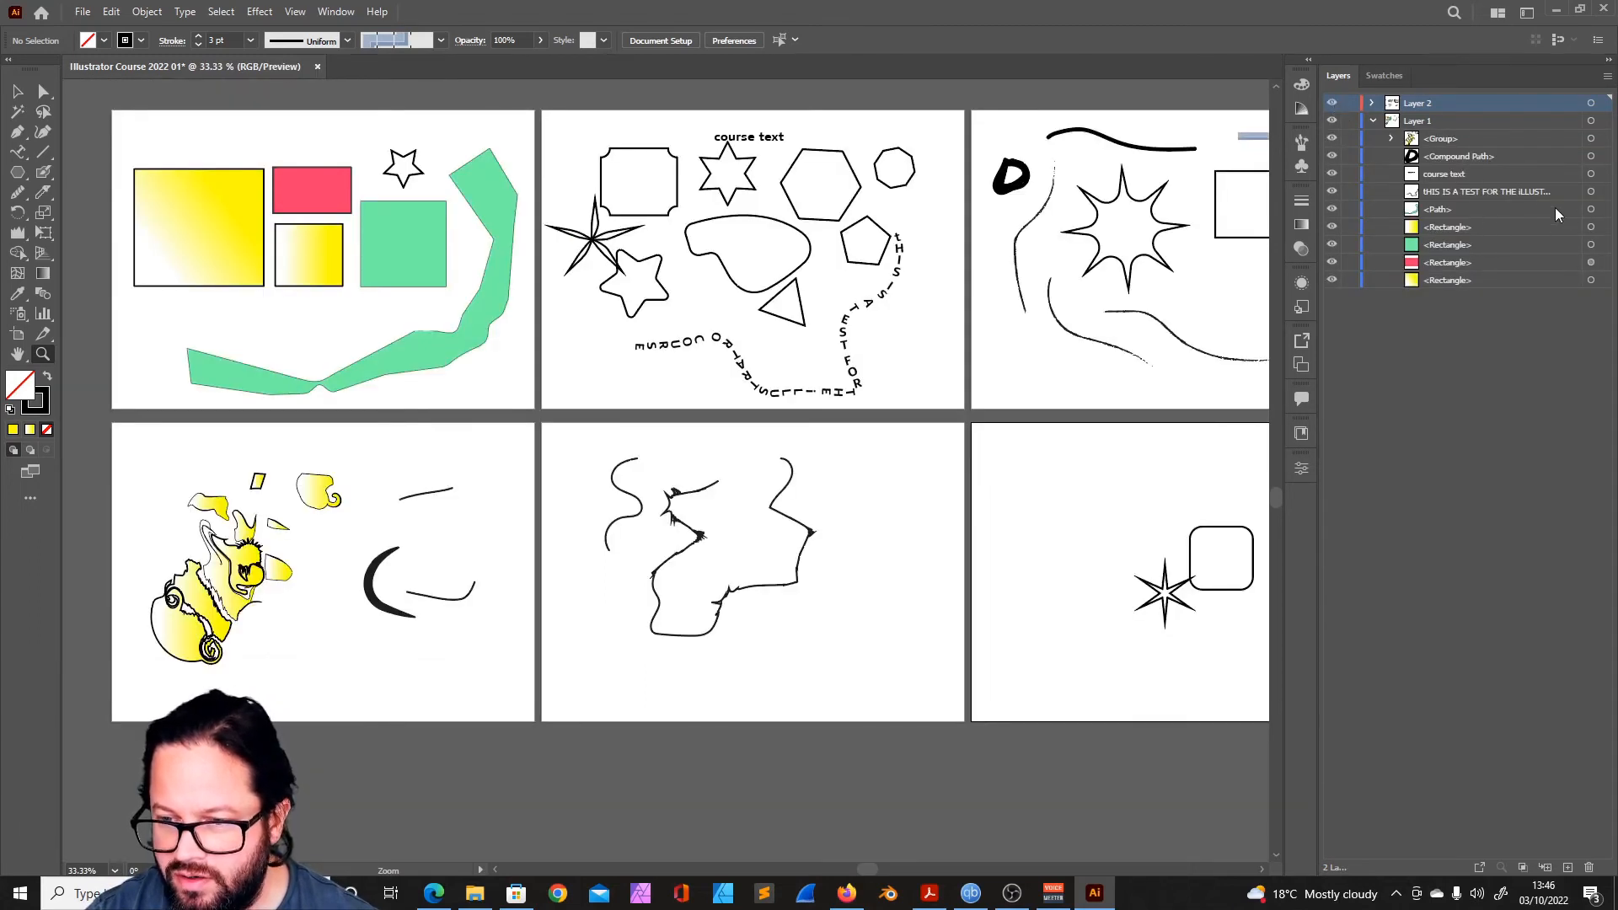
- Select the large yellow gradient rectangle and move it from Layer 1 onto Layer 2
{"action": "left_click", "coordinate": [1491, 208]}
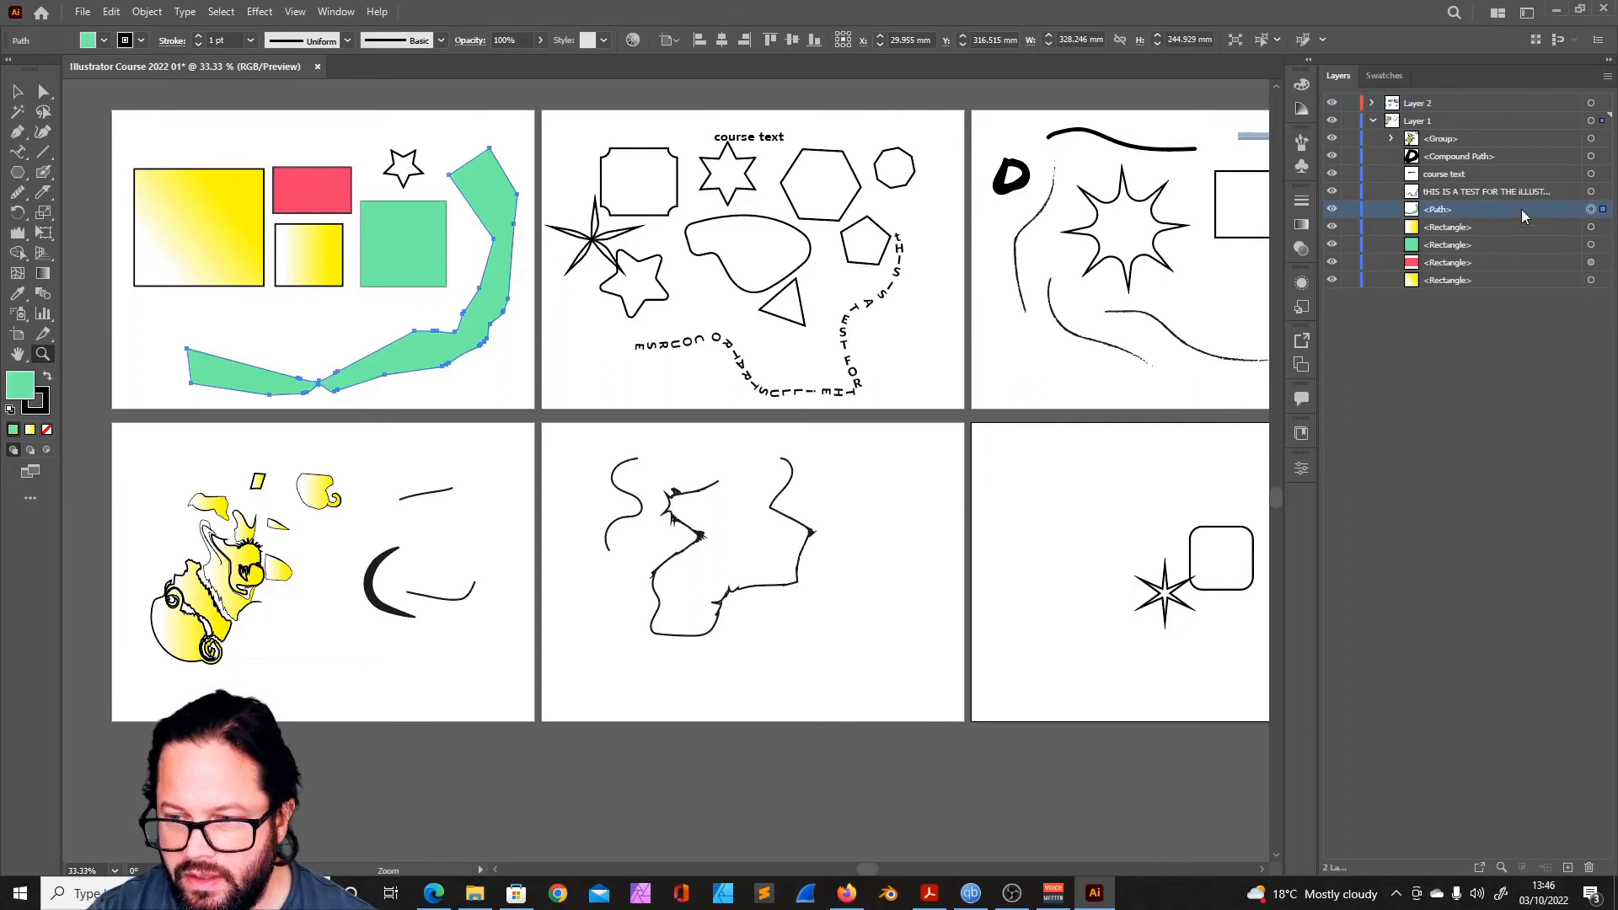
{"action": "left_click", "coordinate": [17, 92]}
{"action": "left_click", "coordinate": [518, 458]}
{"action": "left_click", "coordinate": [318, 495]}
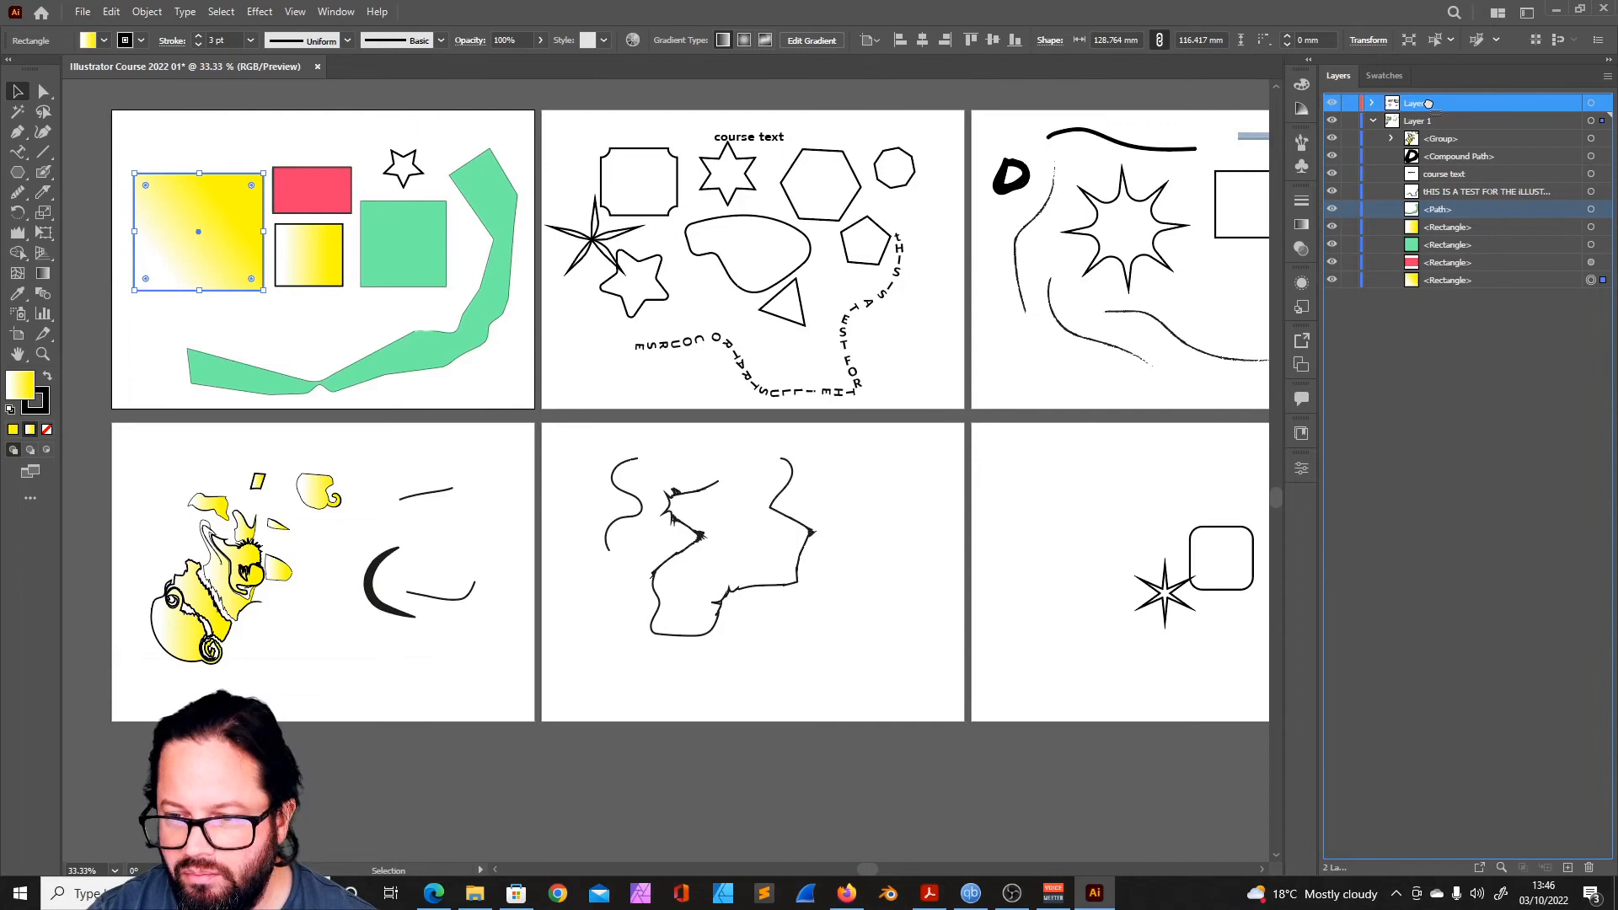
{"action": "left_click_drag", "start_coordinate": [1428, 103], "coordinate": [1431, 107]}
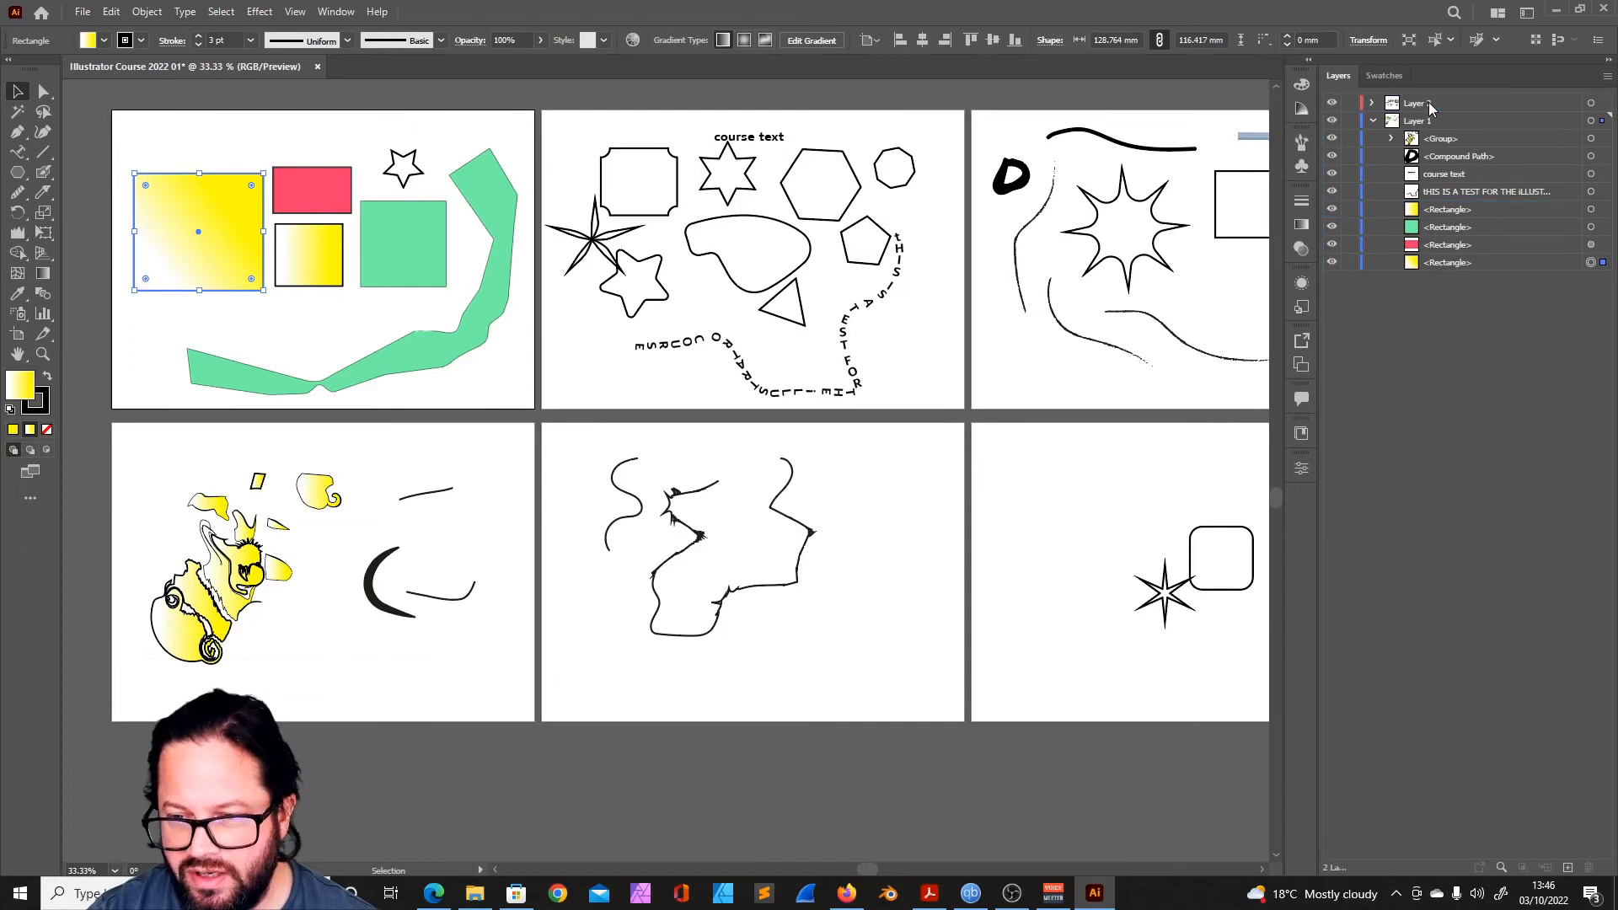
{"action": "key", "text": "ctrl+z"}
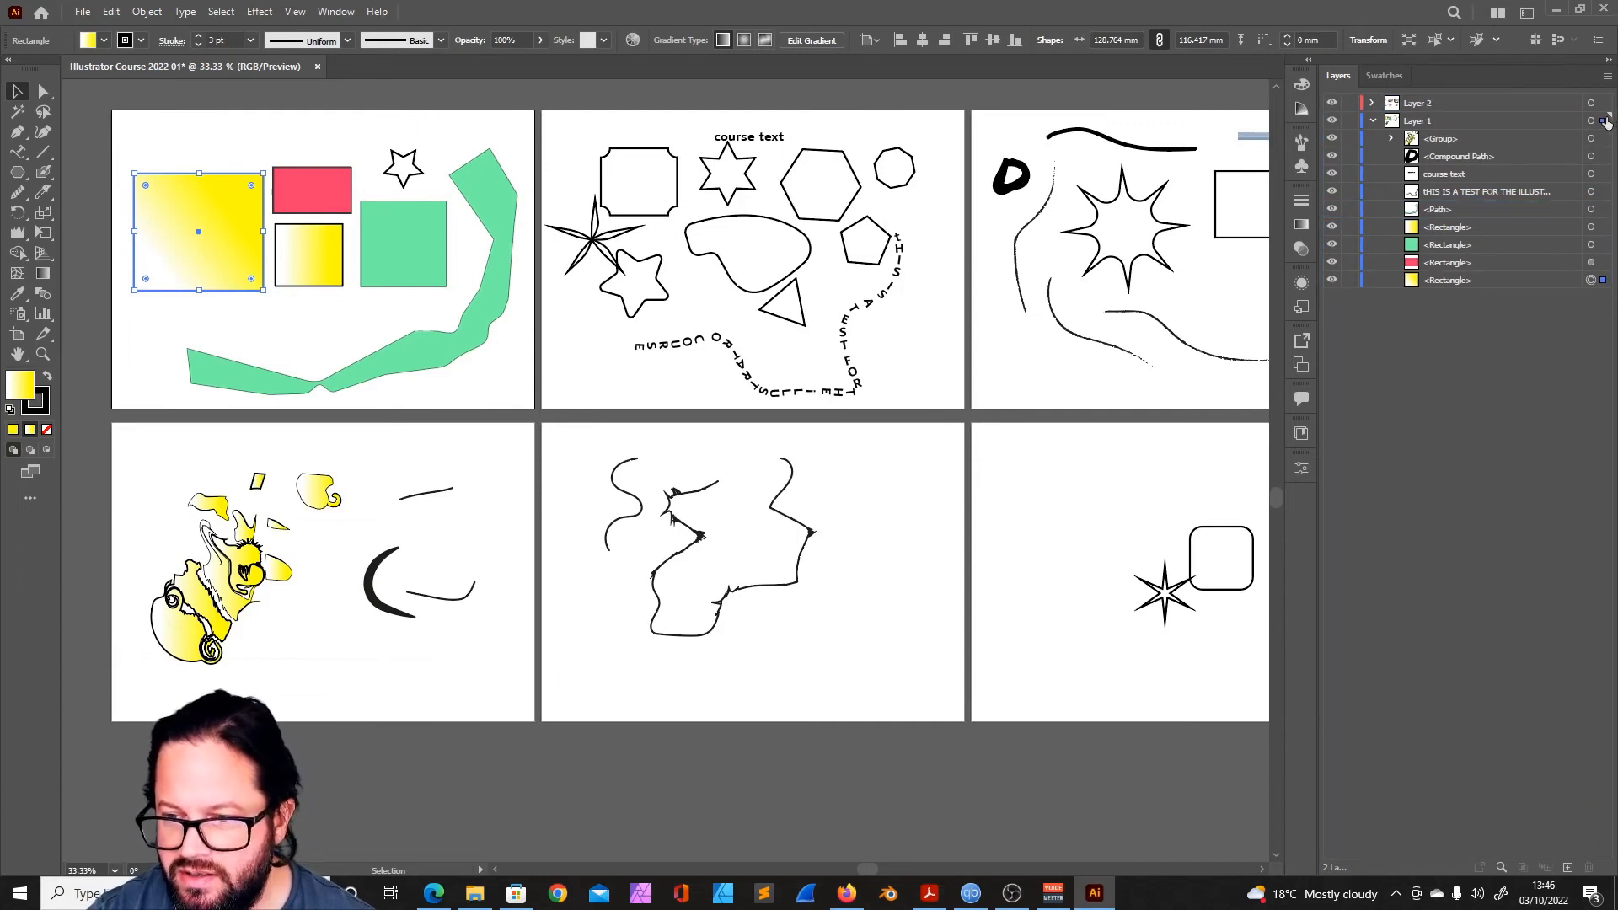
{"action": "left_click_drag", "start_coordinate": [1604, 123], "coordinate": [1603, 103]}
{"action": "left_click", "coordinate": [1372, 121]}
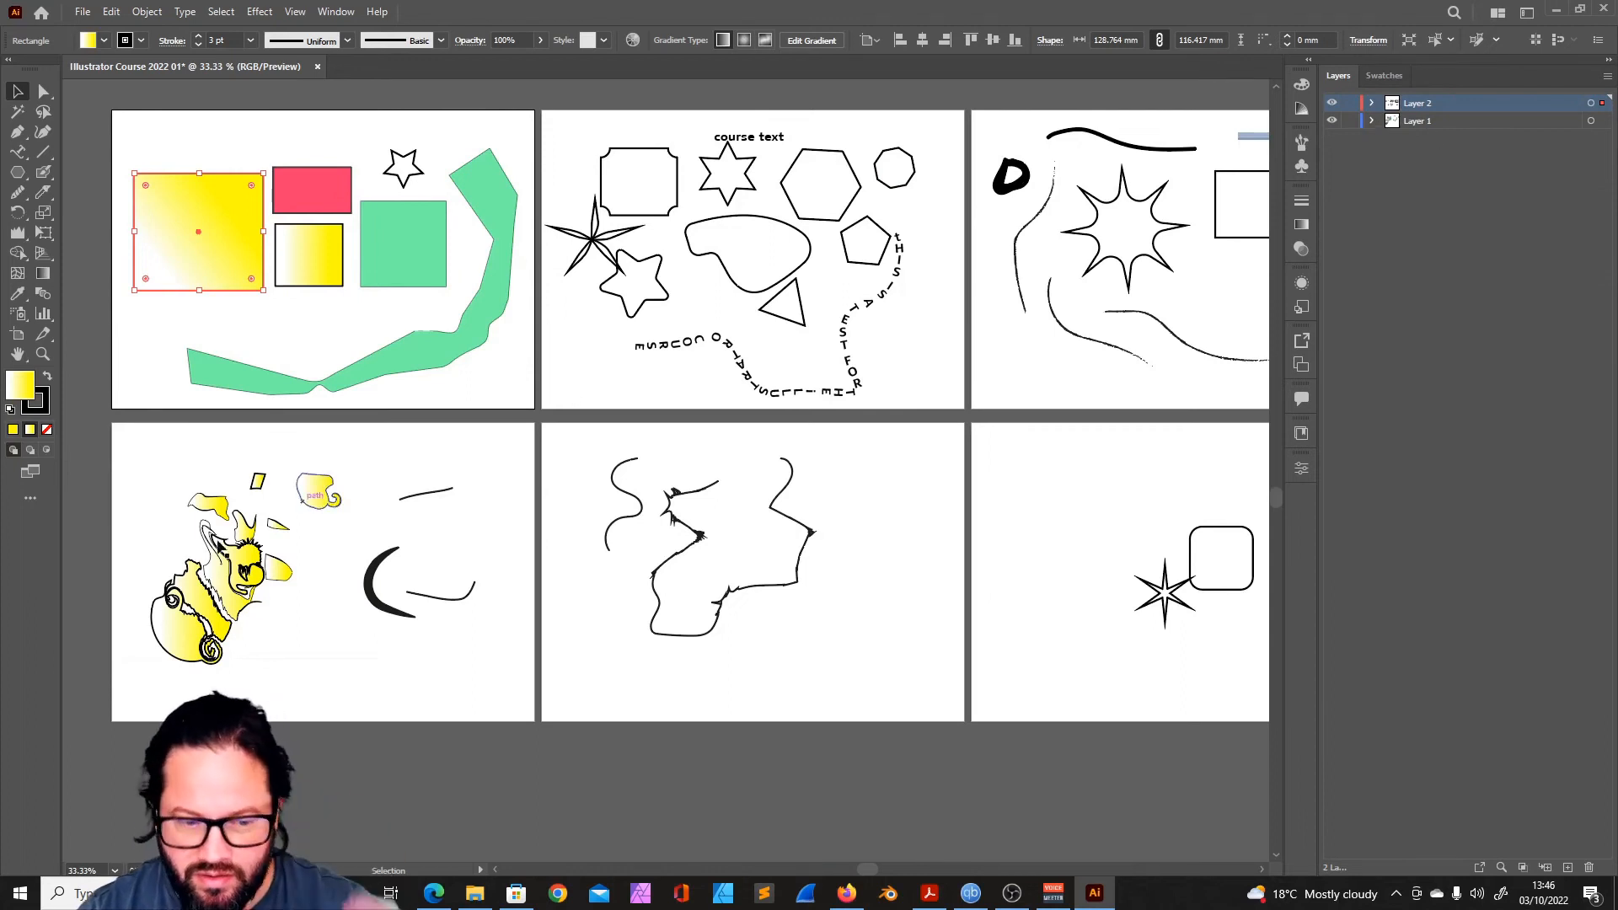
- Examine the individual objects listed under Layer 1 and Layer 2, and collapse both layers
{"action": "left_click", "coordinate": [1371, 122]}
{"action": "left_click", "coordinate": [1371, 103]}
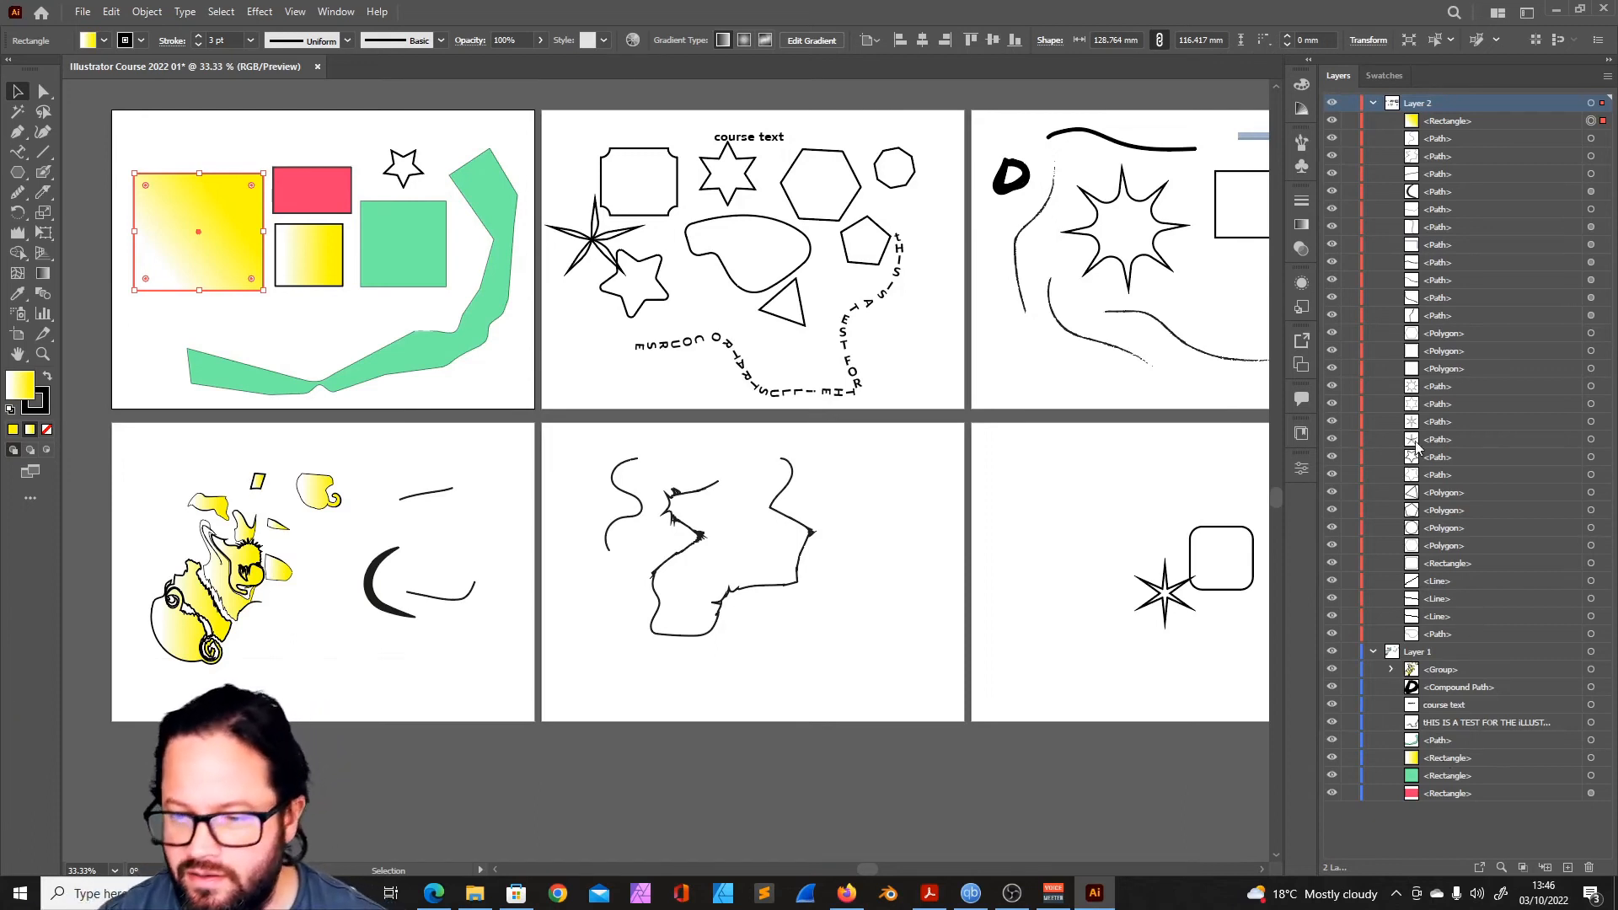
{"action": "left_click", "coordinate": [1453, 476]}
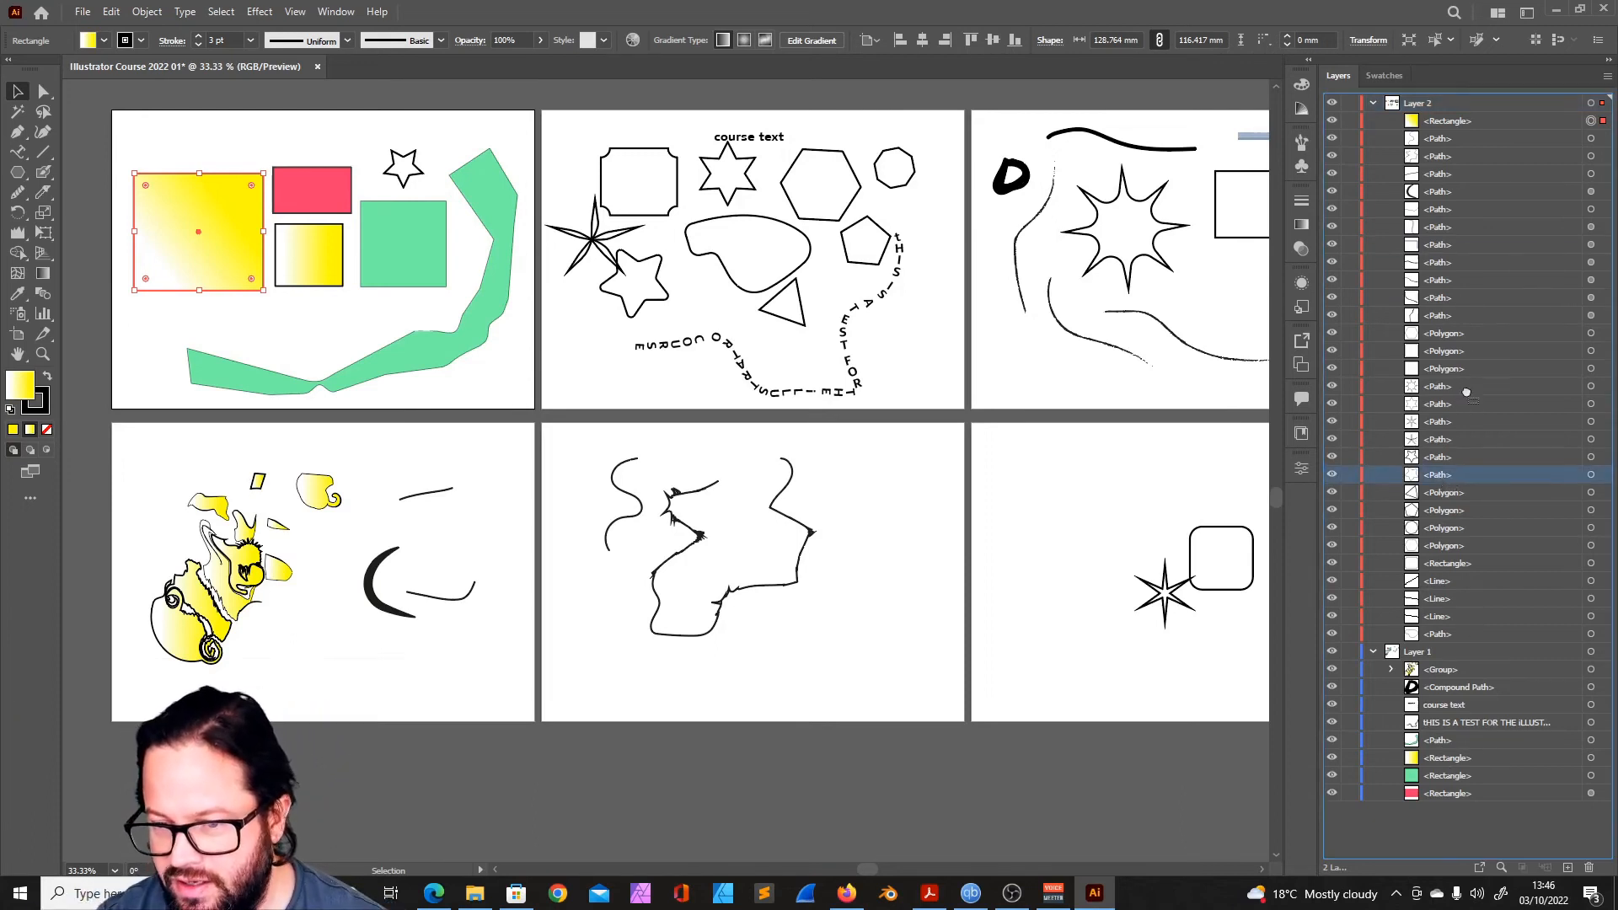
{"action": "left_click", "coordinate": [1373, 102]}
{"action": "left_click", "coordinate": [1371, 121]}
- Create a new layer between Layer 1 and Layer 2 and move the black D-shaped compound path onto it
{"action": "left_click", "coordinate": [1011, 177]}
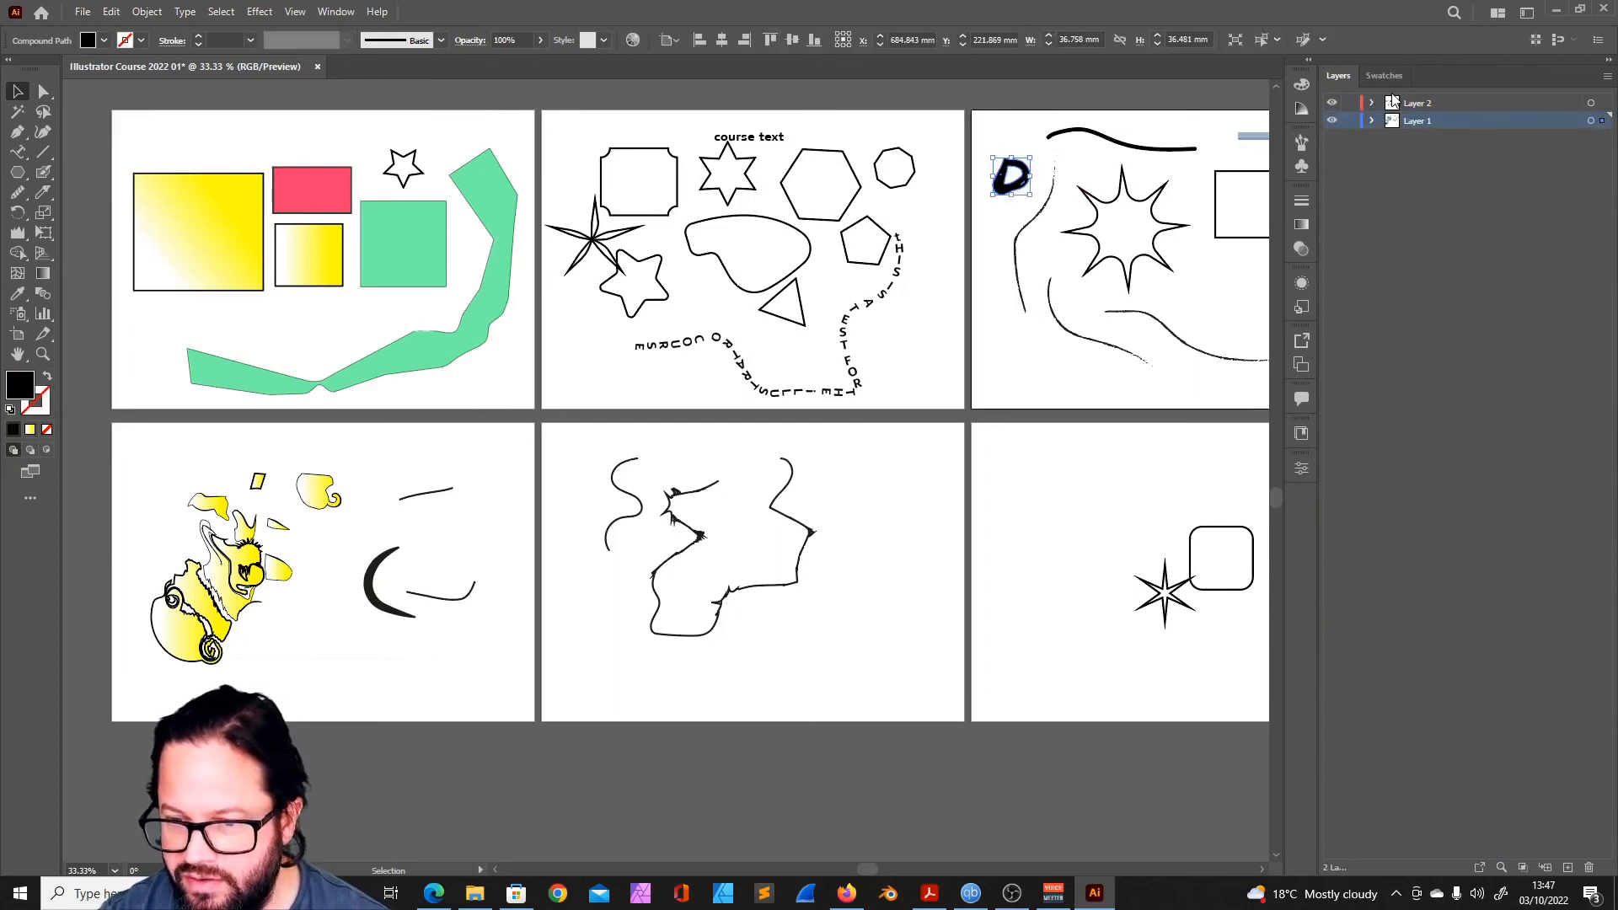
{"action": "left_click", "coordinate": [1567, 867]}
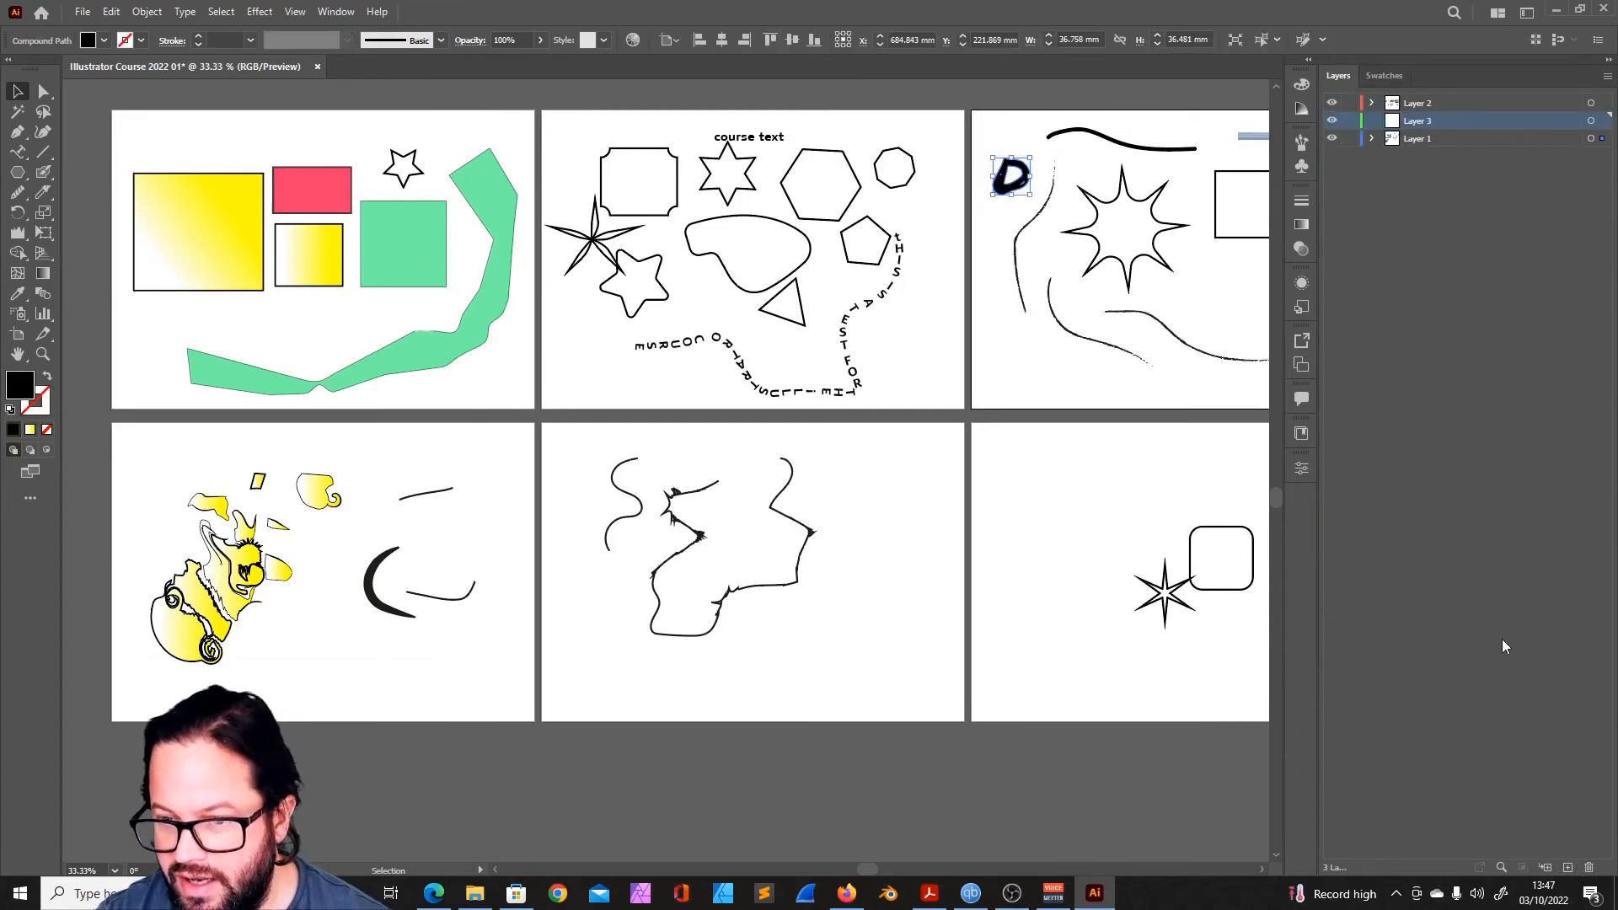
{"action": "left_click_drag", "start_coordinate": [1600, 128], "coordinate": [1602, 122]}
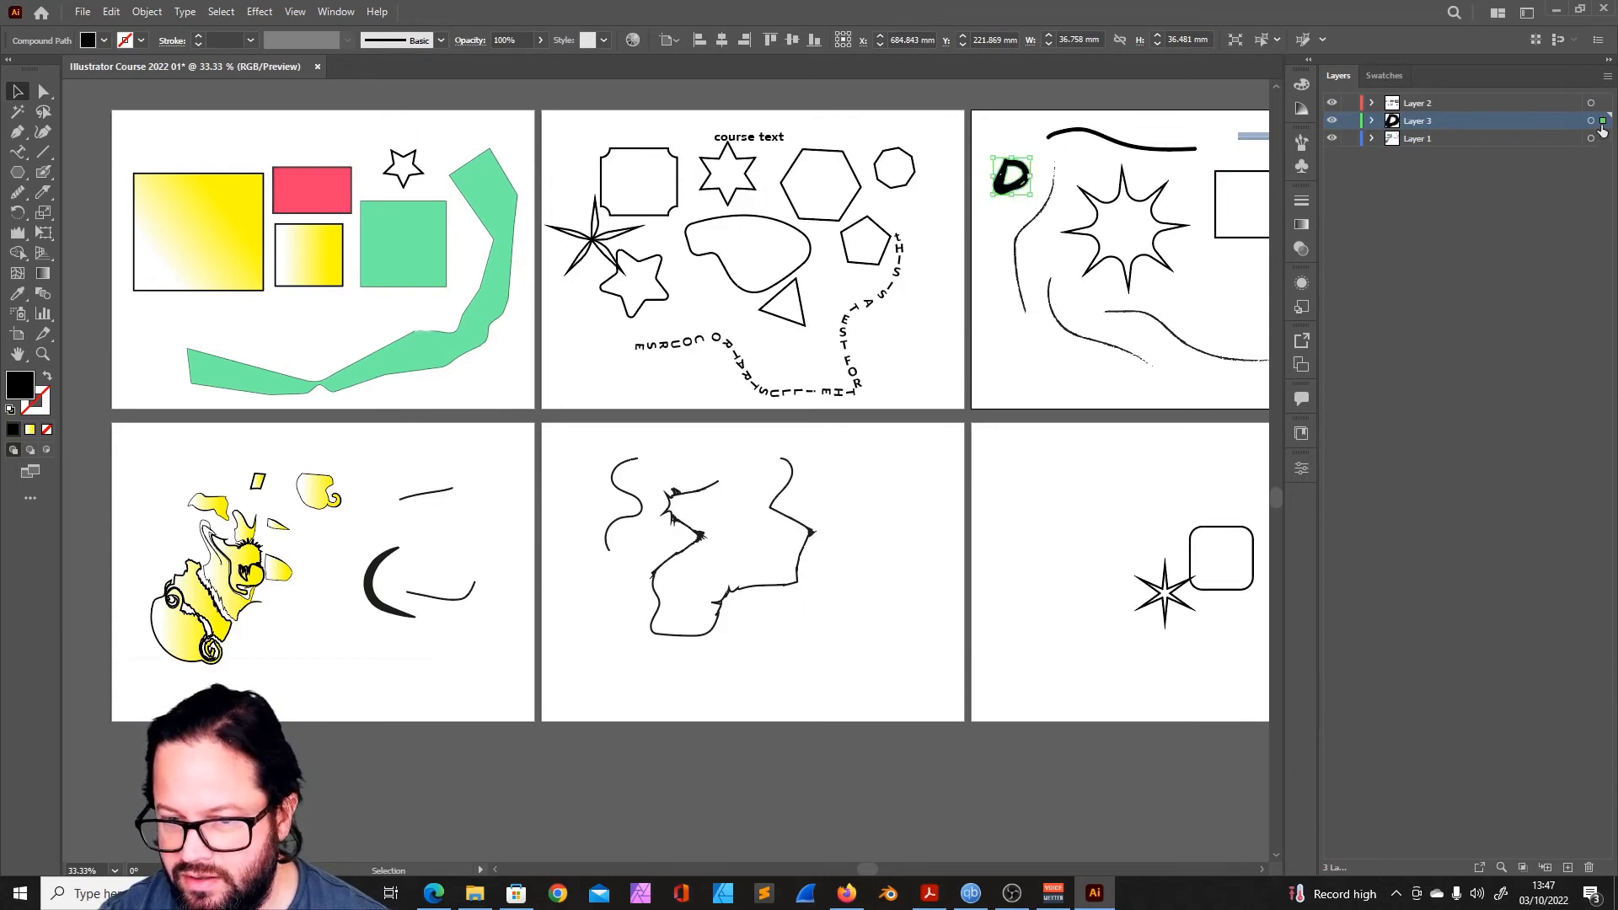
- Hide Layer 1 and Layer 2 to isolate the D-shaped path, and review all six artboards together
{"action": "left_click", "coordinate": [1331, 138]}
{"action": "left_click", "coordinate": [1331, 103]}
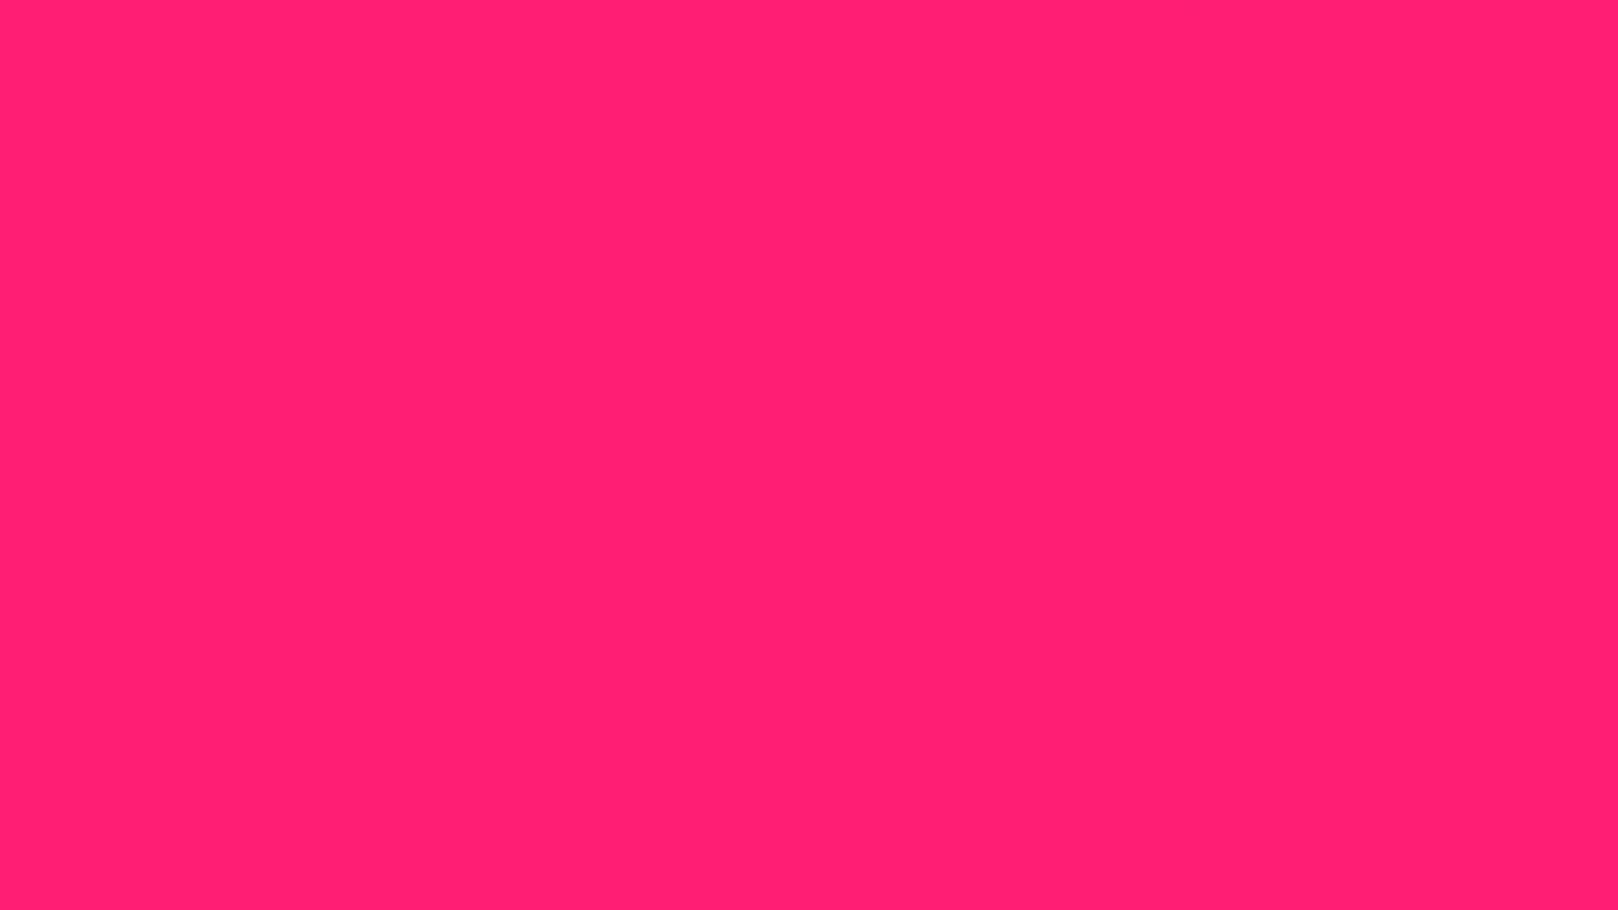
{"action": "key", "text": "ctrl+minus"}
{"action": "scroll", "coordinate": [728, 425], "scroll_direction": "up", "scroll_amount": 1}
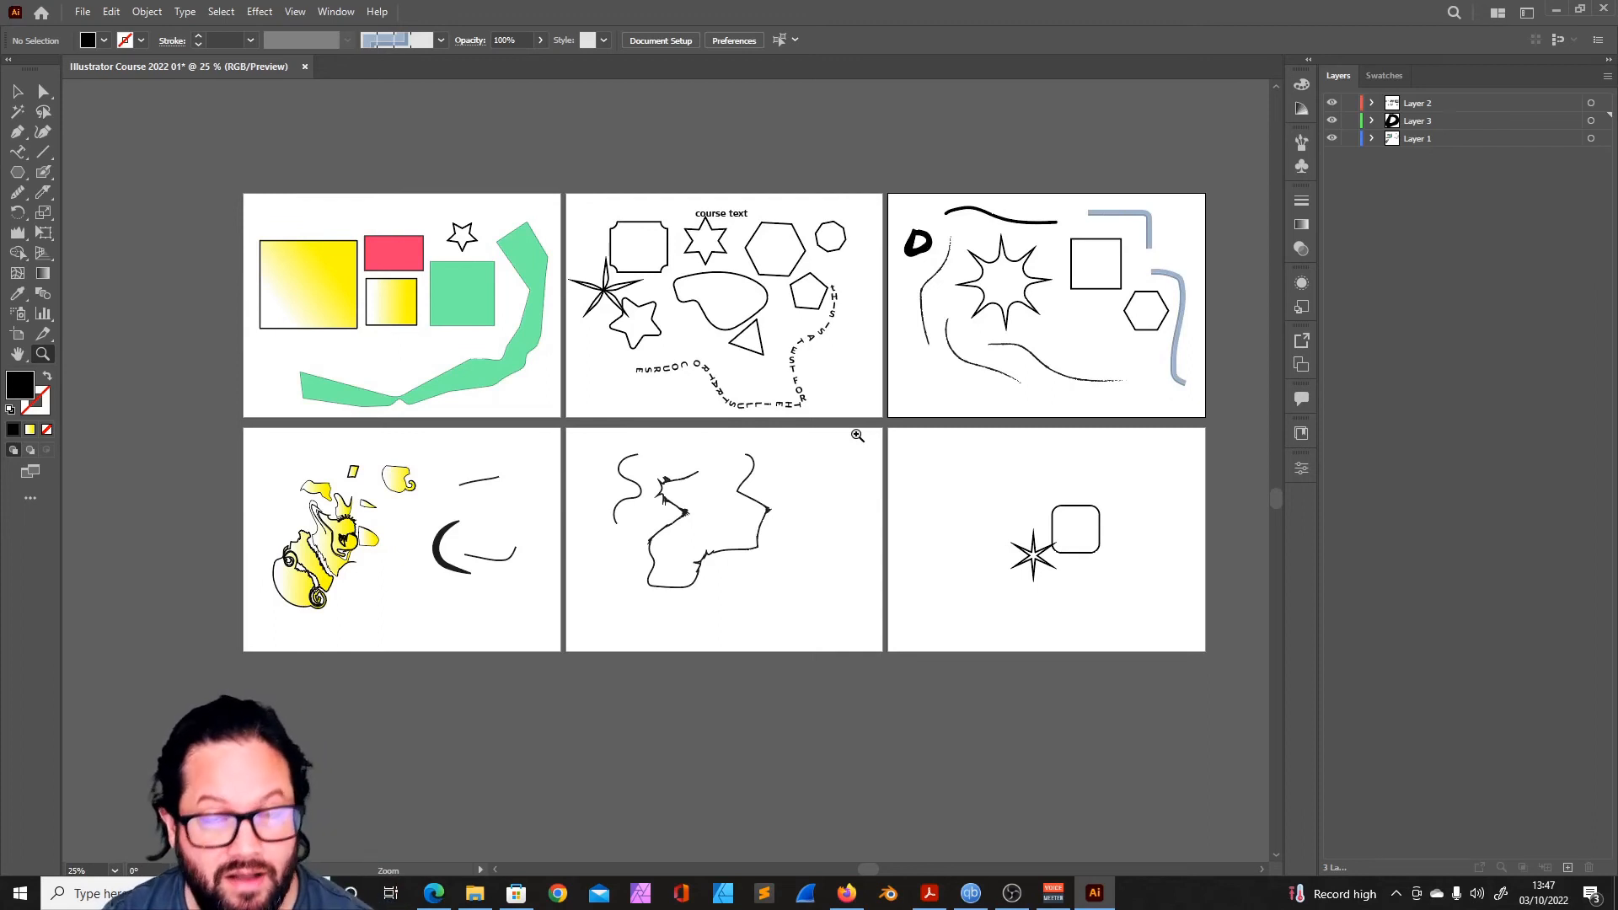
- Create a new document from the A3 Art & Illustration preset in landscape orientation, 420 x 297 mm, with one artboard
{"action": "left_click", "coordinate": [18, 91]}
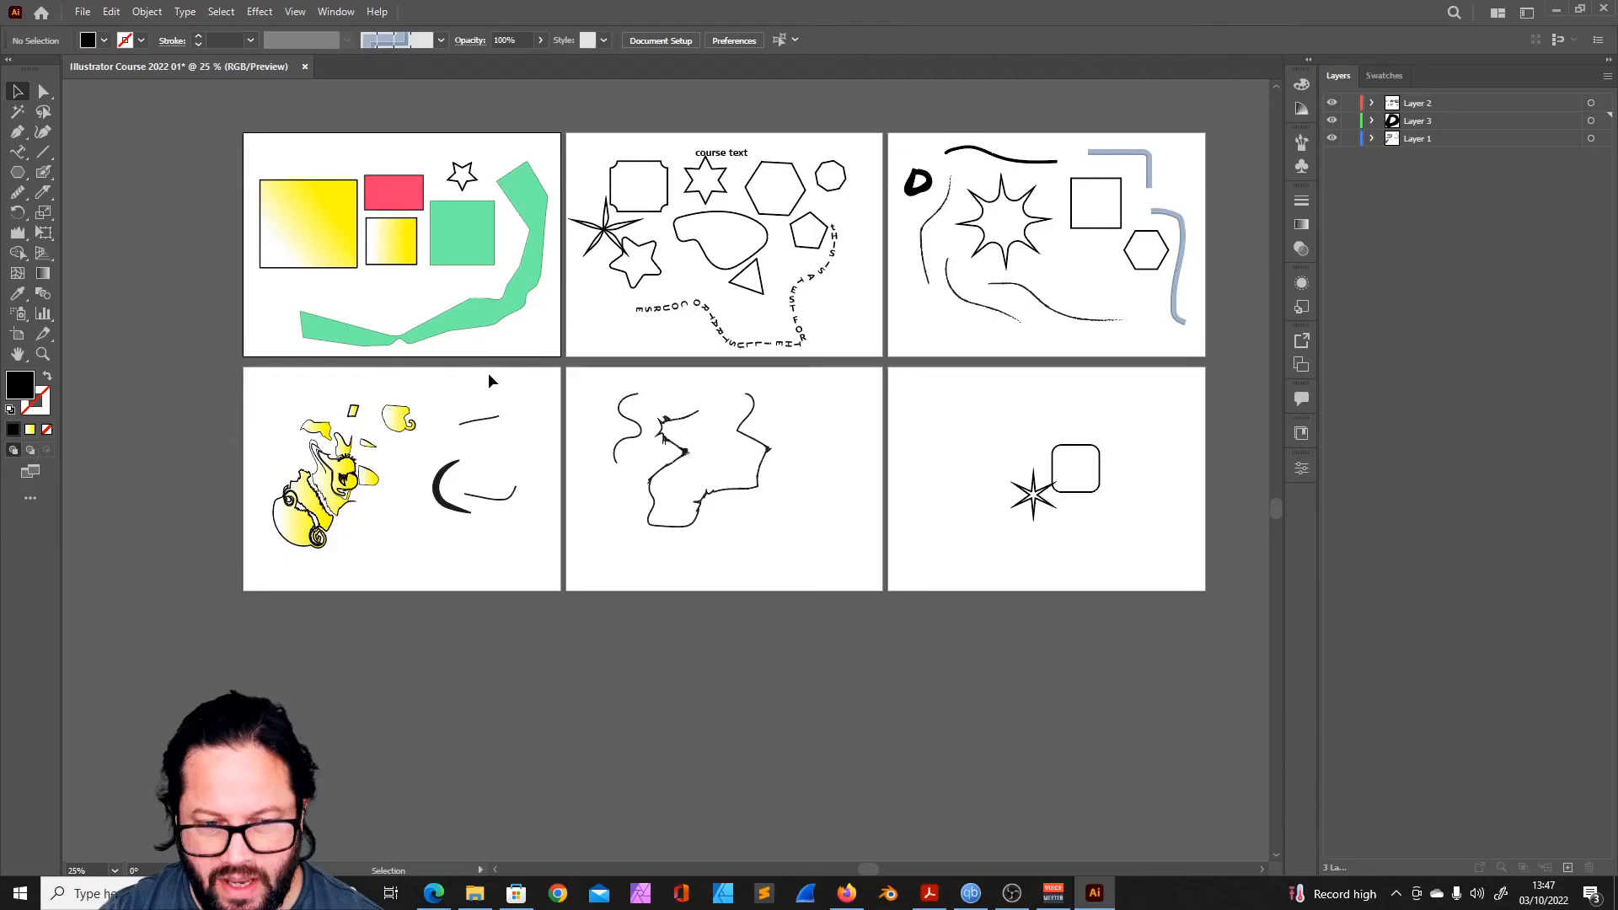
{"action": "left_click", "coordinate": [82, 11]}
{"action": "left_click", "coordinate": [110, 31]}
{"action": "left_click", "coordinate": [872, 426]}
{"action": "left_click", "coordinate": [1117, 318]}
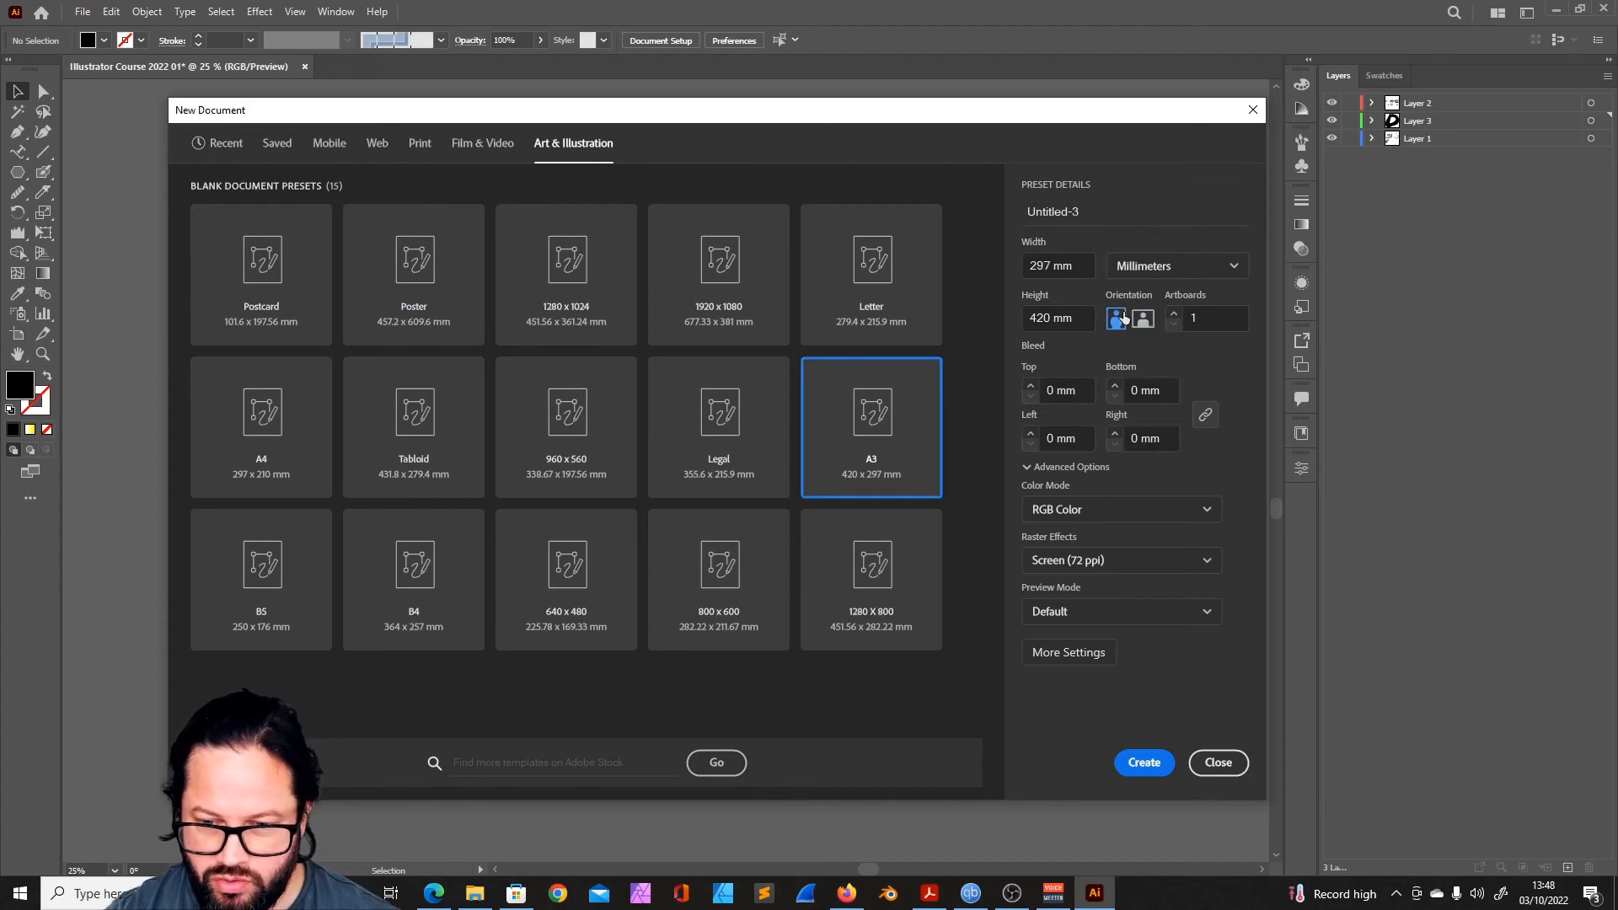
{"action": "left_click", "coordinate": [1143, 318]}
{"action": "left_click", "coordinate": [1144, 761]}
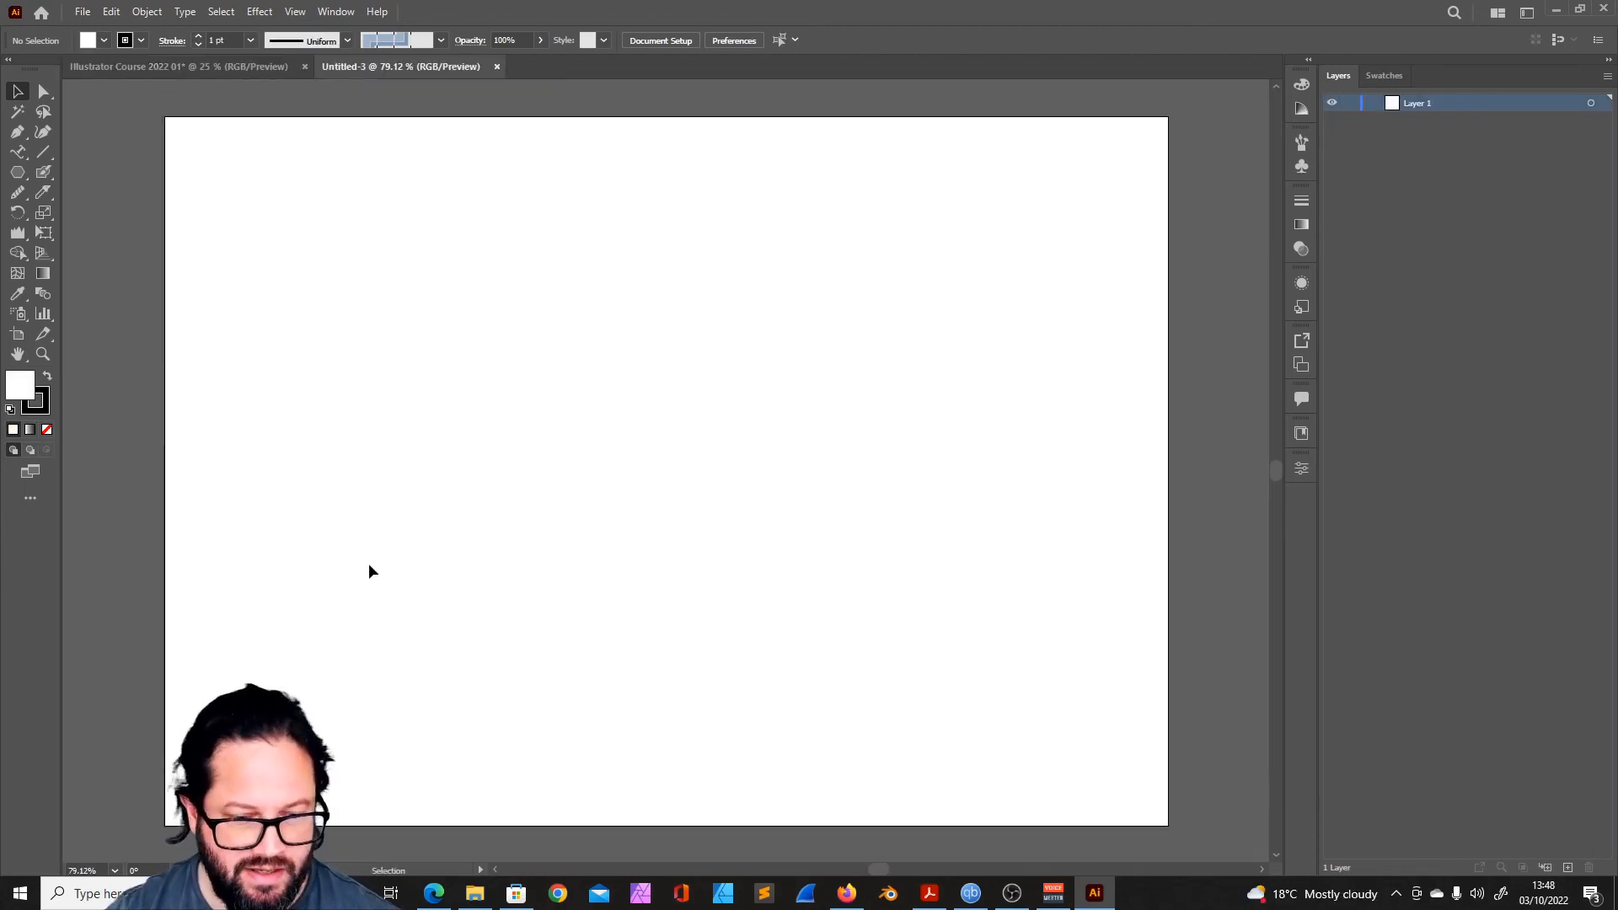
- Edit the artboards from Document Setup to change Artboard 1 to portrait orientation, and leave artboard editing
{"action": "scroll", "coordinate": [369, 565], "scroll_direction": "down", "scroll_amount": 3}
{"action": "scroll", "coordinate": [373, 562], "scroll_direction": "up", "scroll_amount": 4}
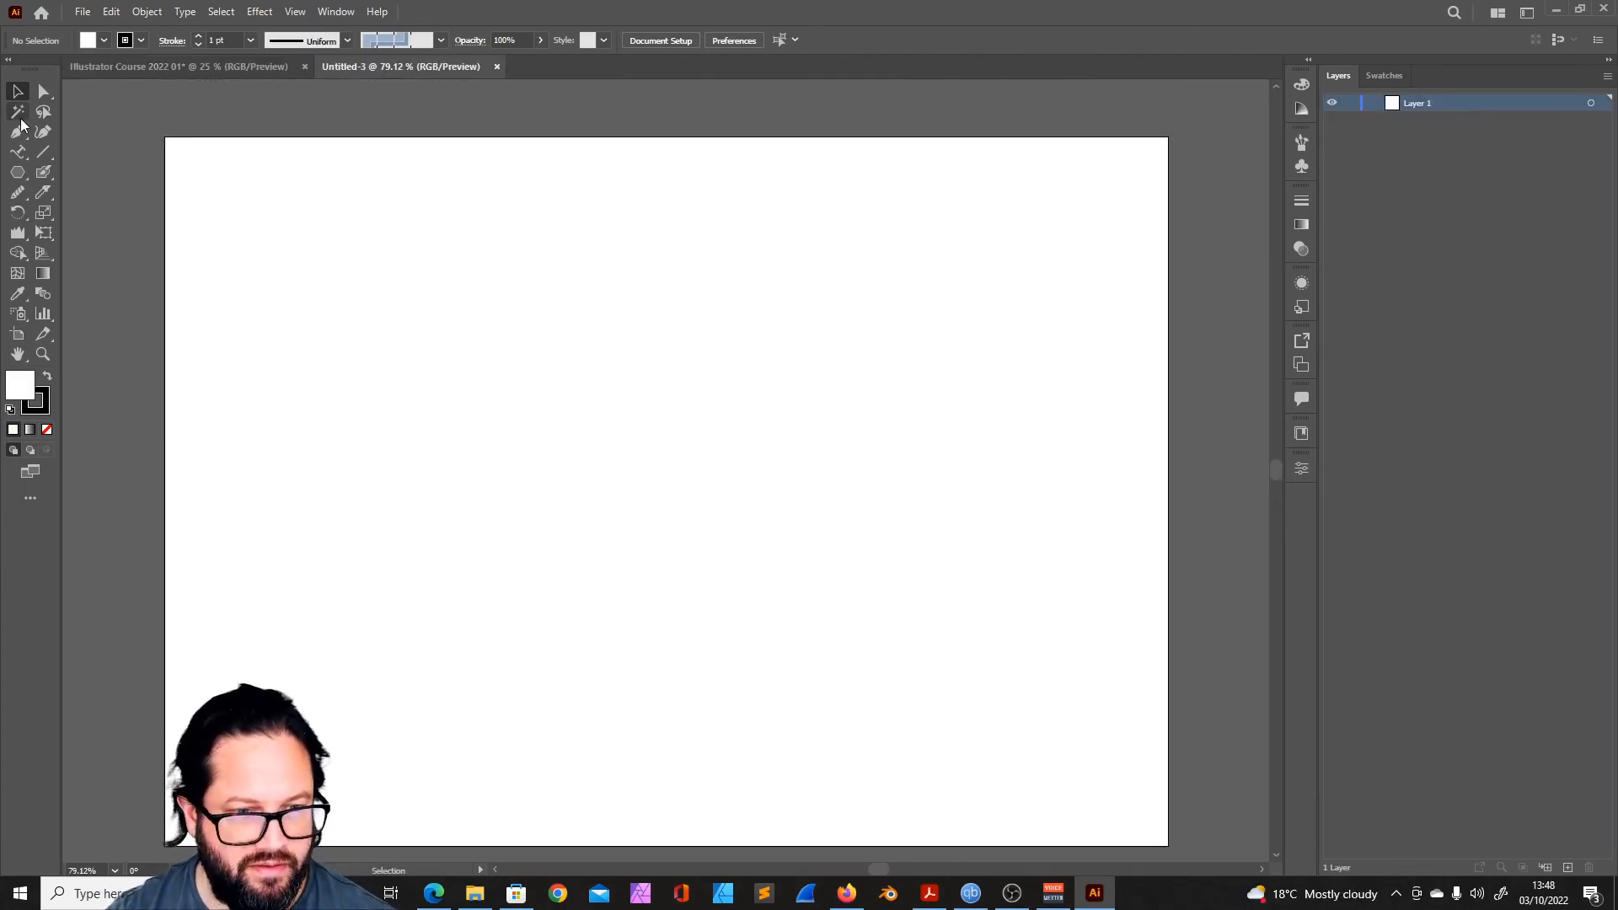
{"action": "key", "text": "ctrl+alt+p"}
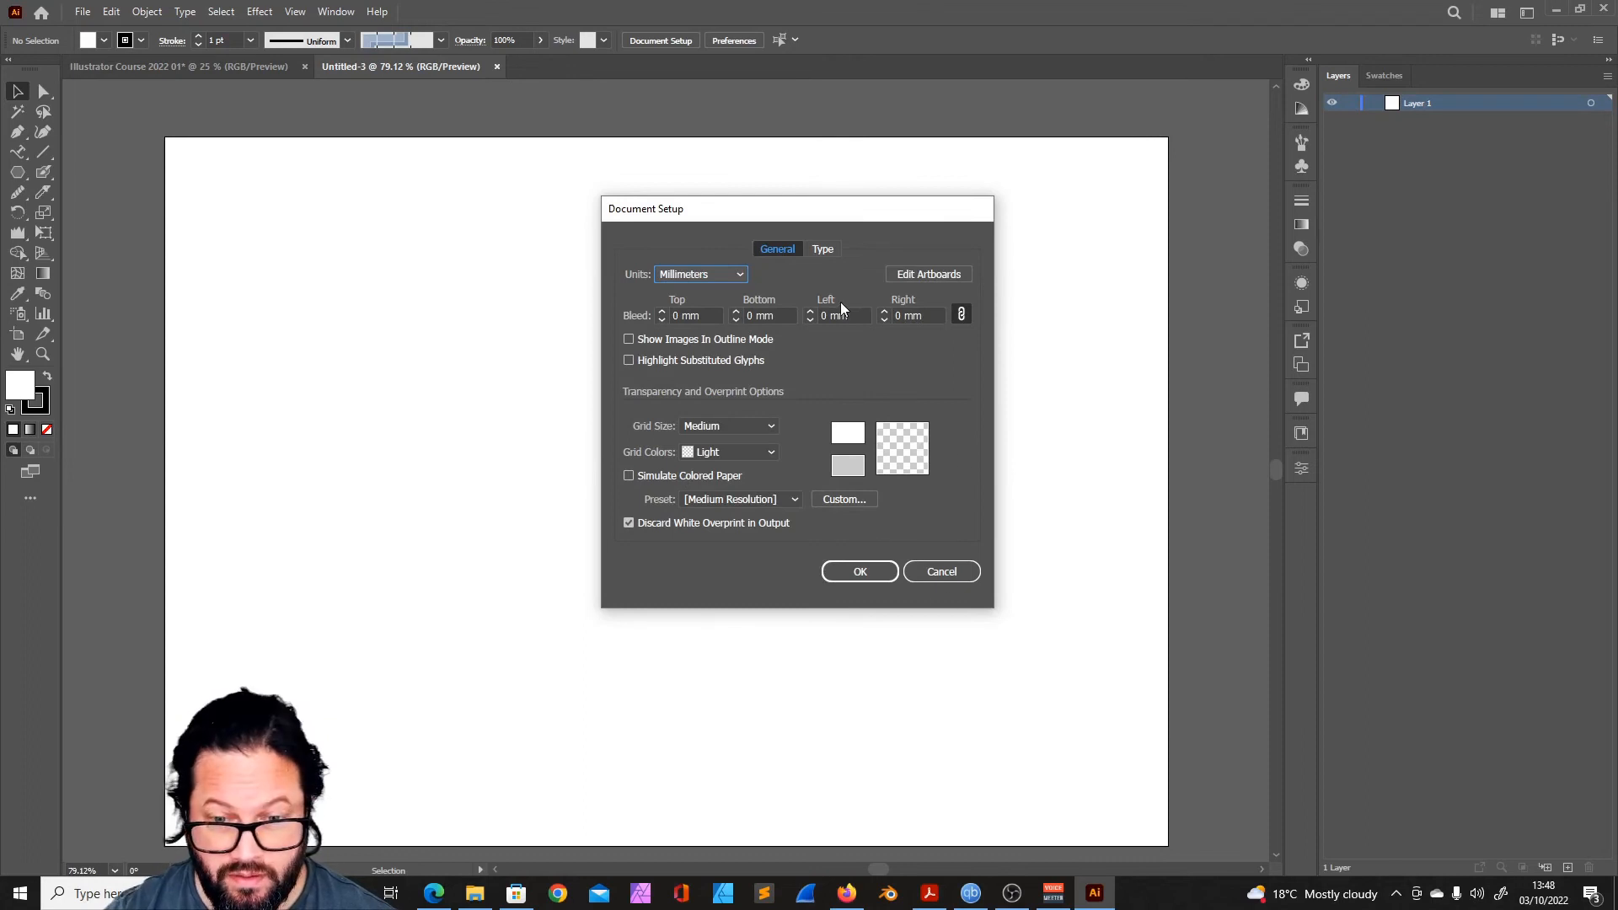
{"action": "left_click", "coordinate": [928, 274]}
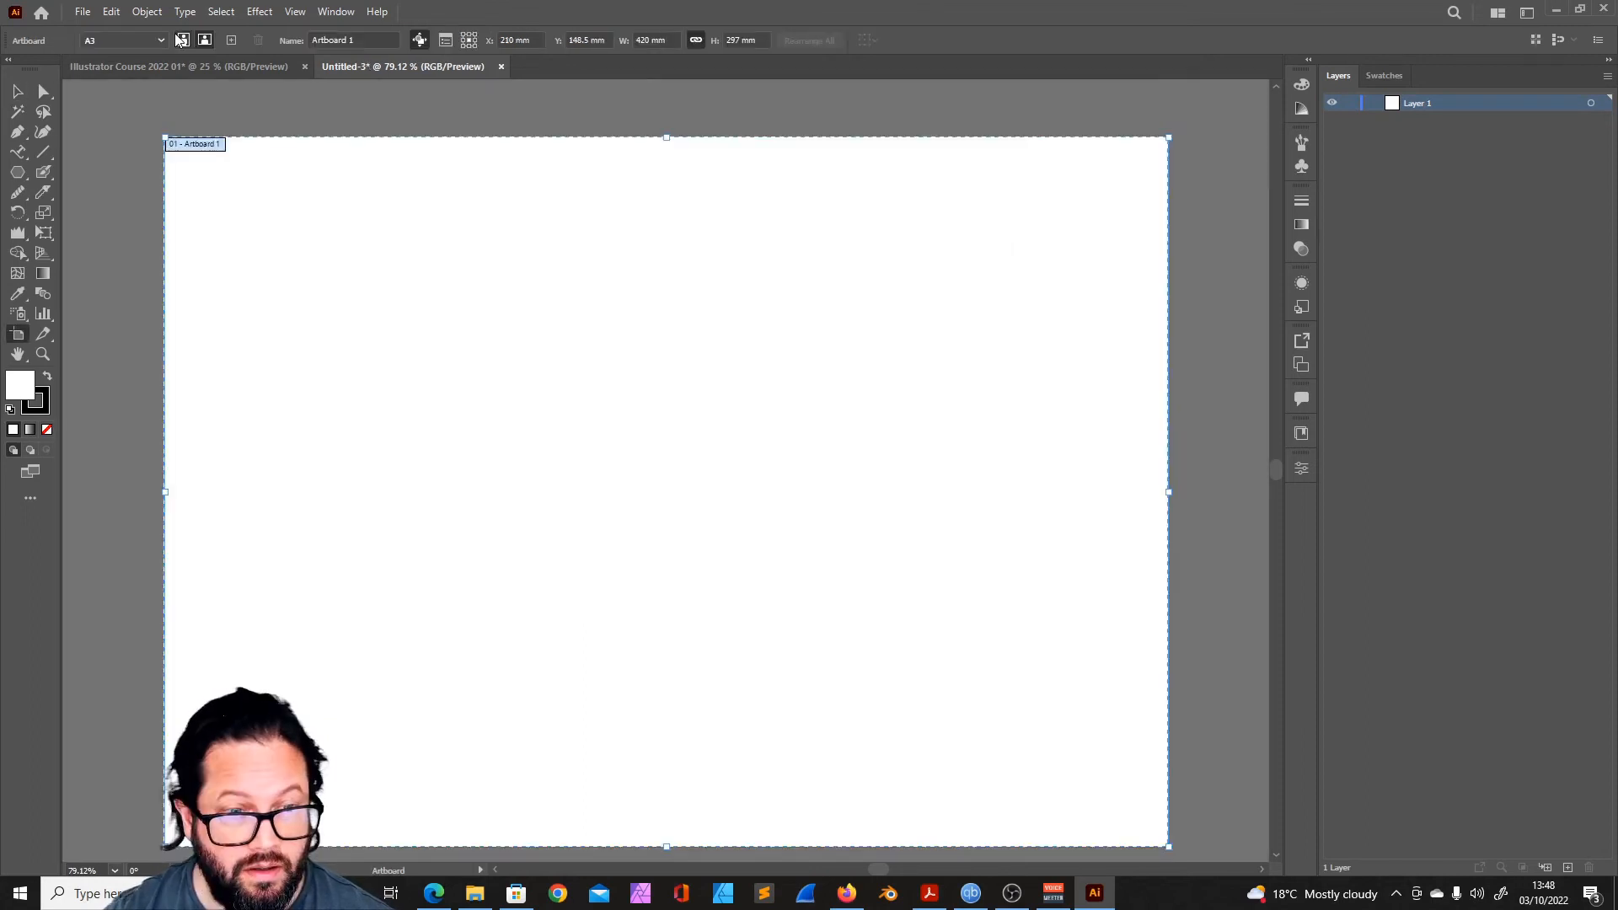
{"action": "left_click", "coordinate": [183, 41]}
{"action": "key", "text": "Escape"}
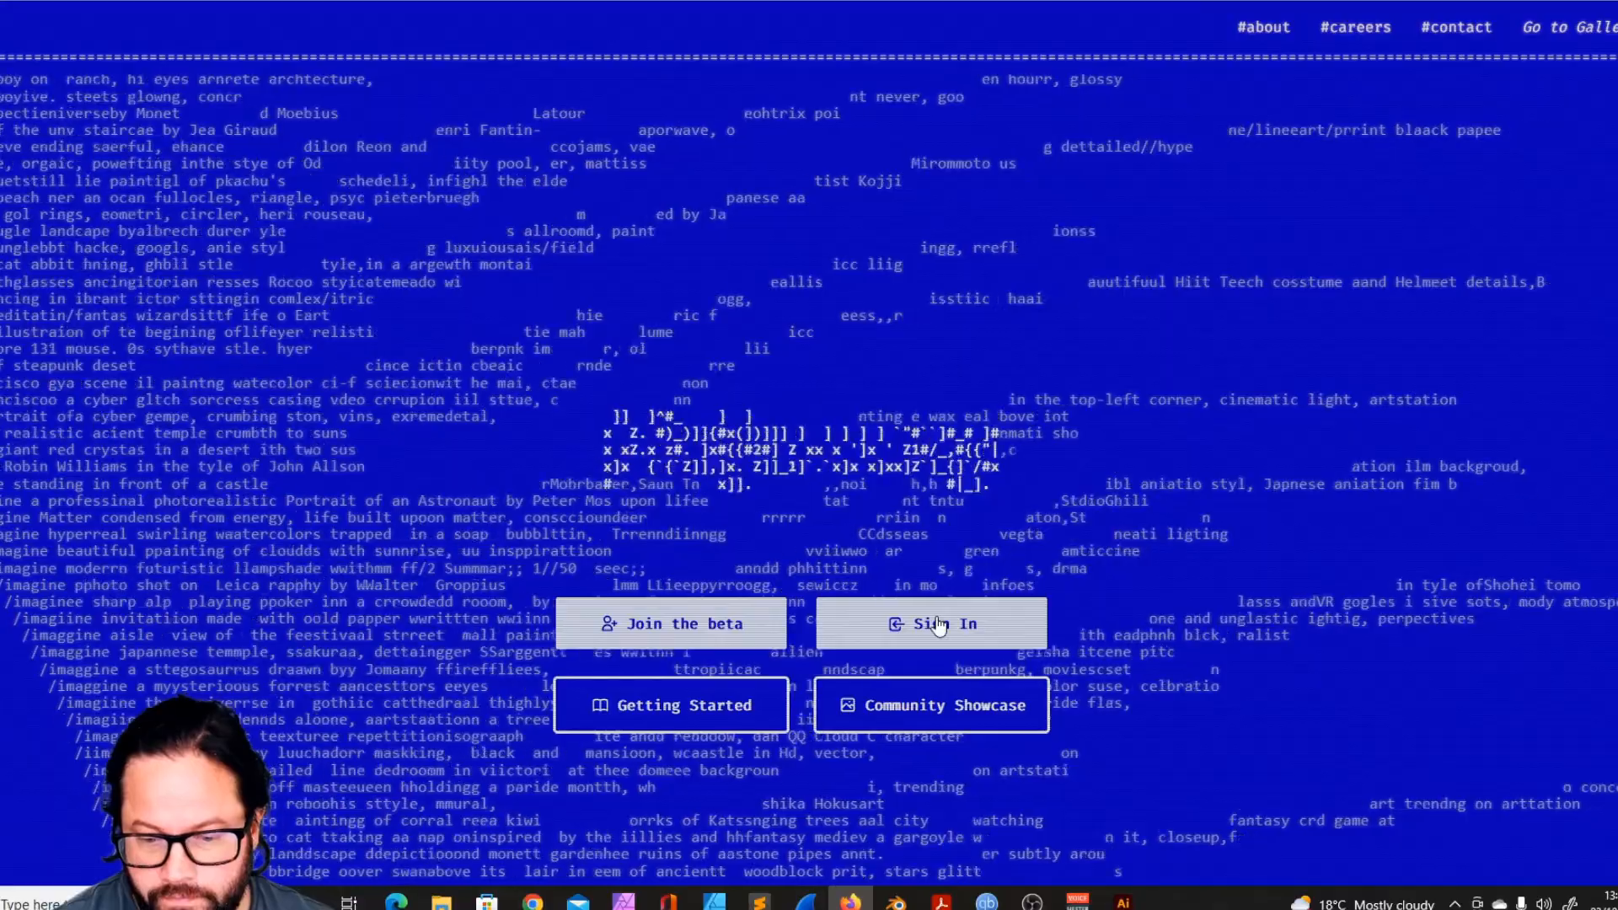
- Switch to the Midjourney site in the browser and look through the account's own gallery of generated images
{"action": "left_click", "coordinate": [928, 639]}
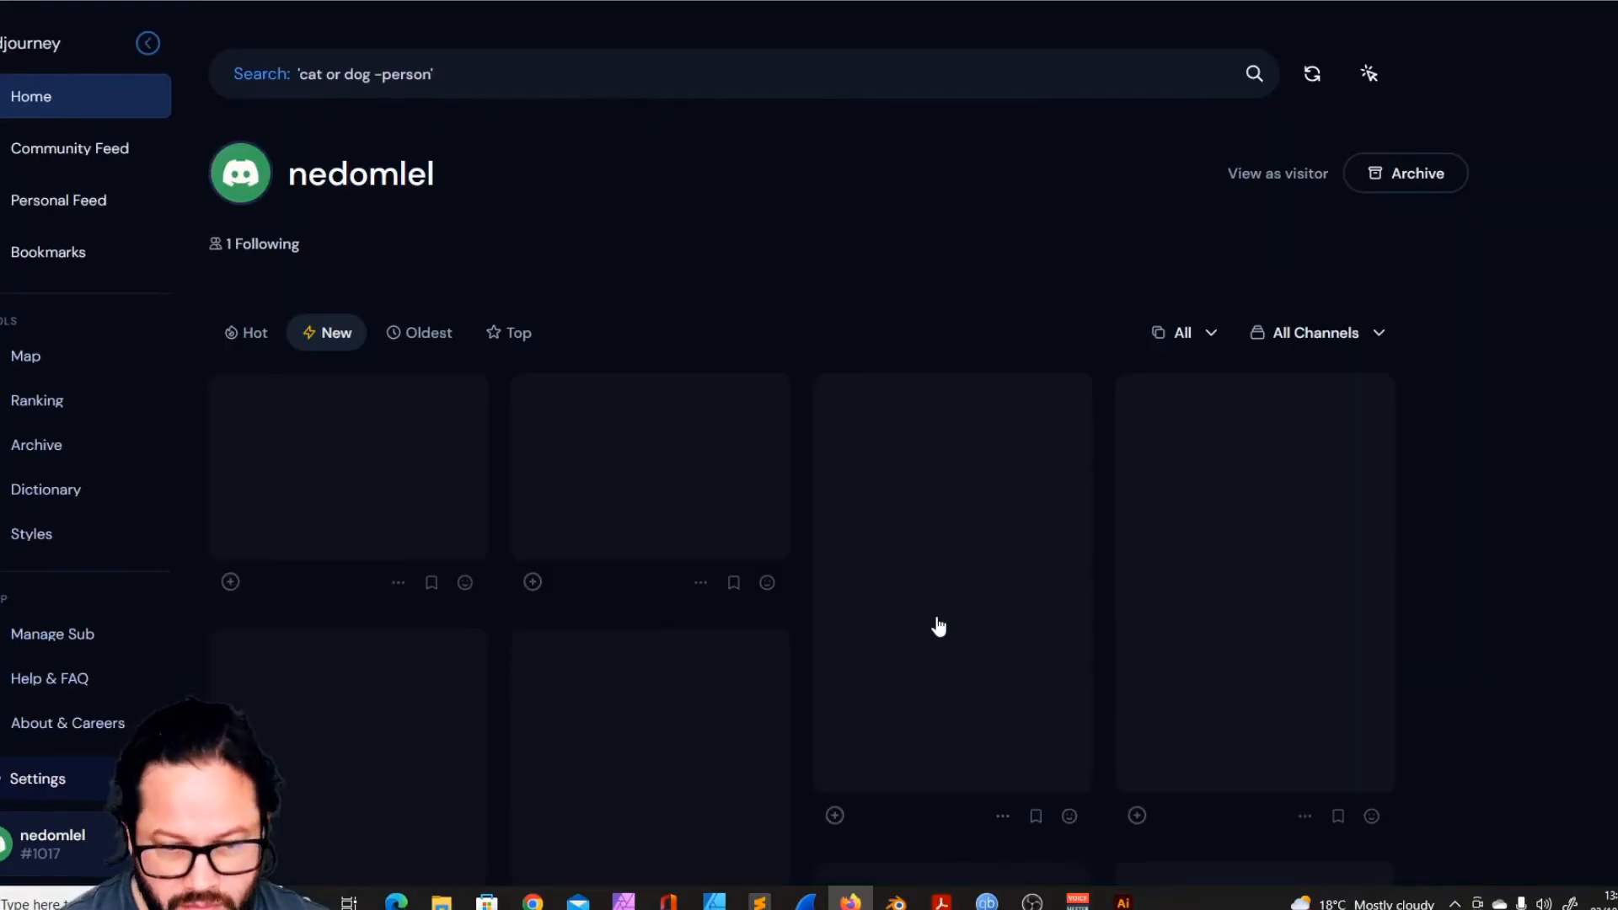
{"action": "scroll", "coordinate": [975, 509], "scroll_direction": "down", "scroll_amount": 15}
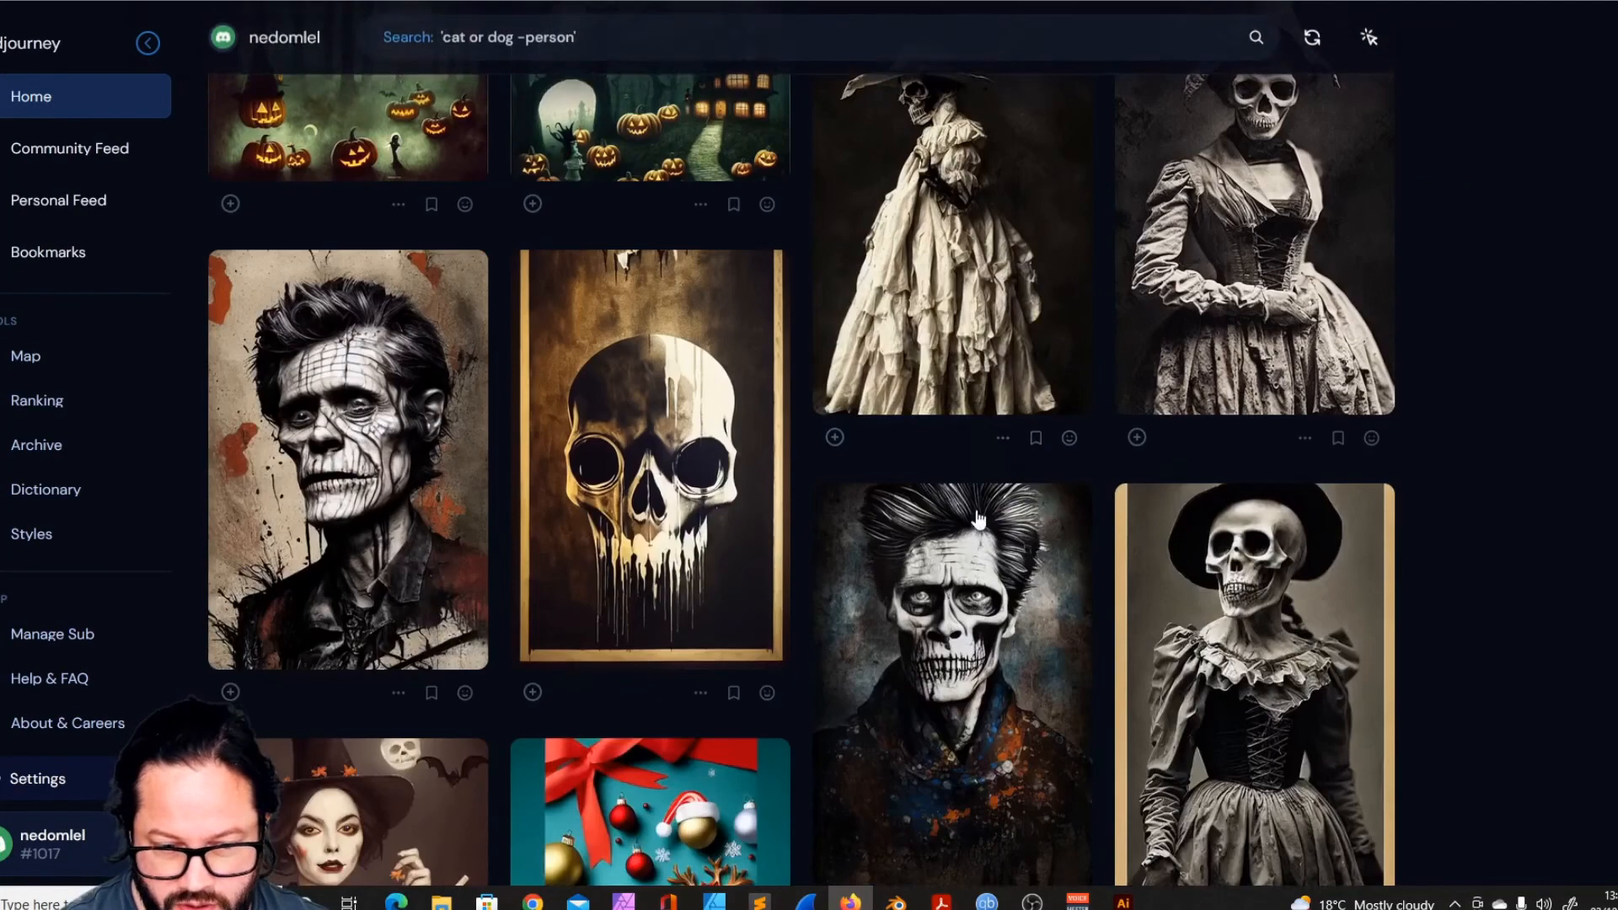
{"action": "scroll", "coordinate": [977, 518], "scroll_direction": "down", "scroll_amount": 3}
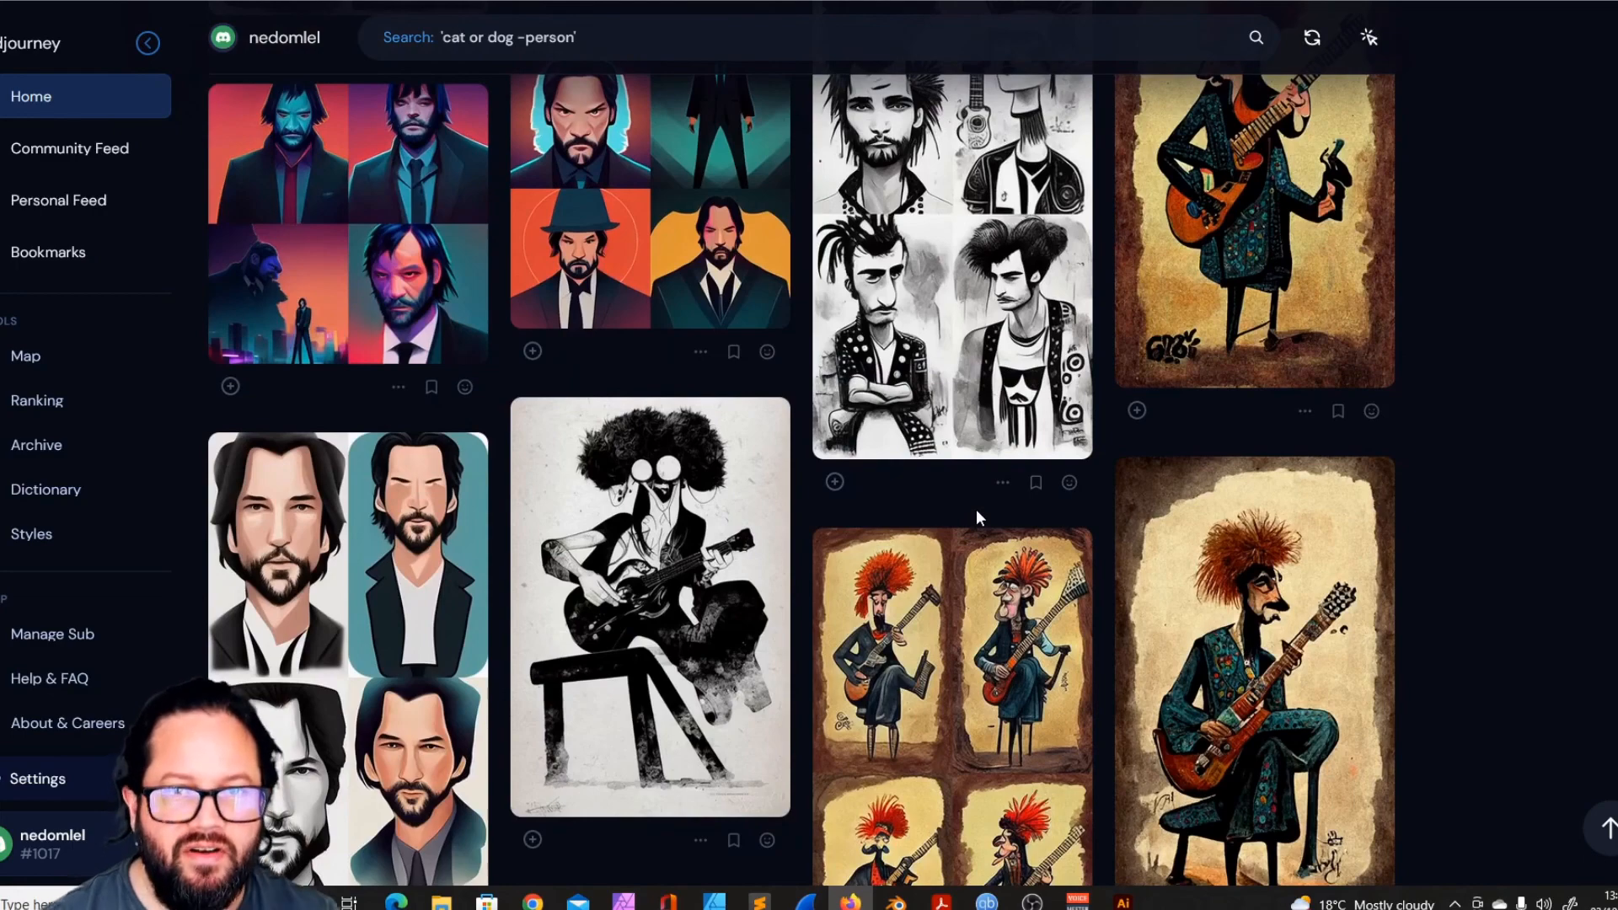
{"action": "scroll", "coordinate": [766, 567], "scroll_direction": "down", "scroll_amount": 7}
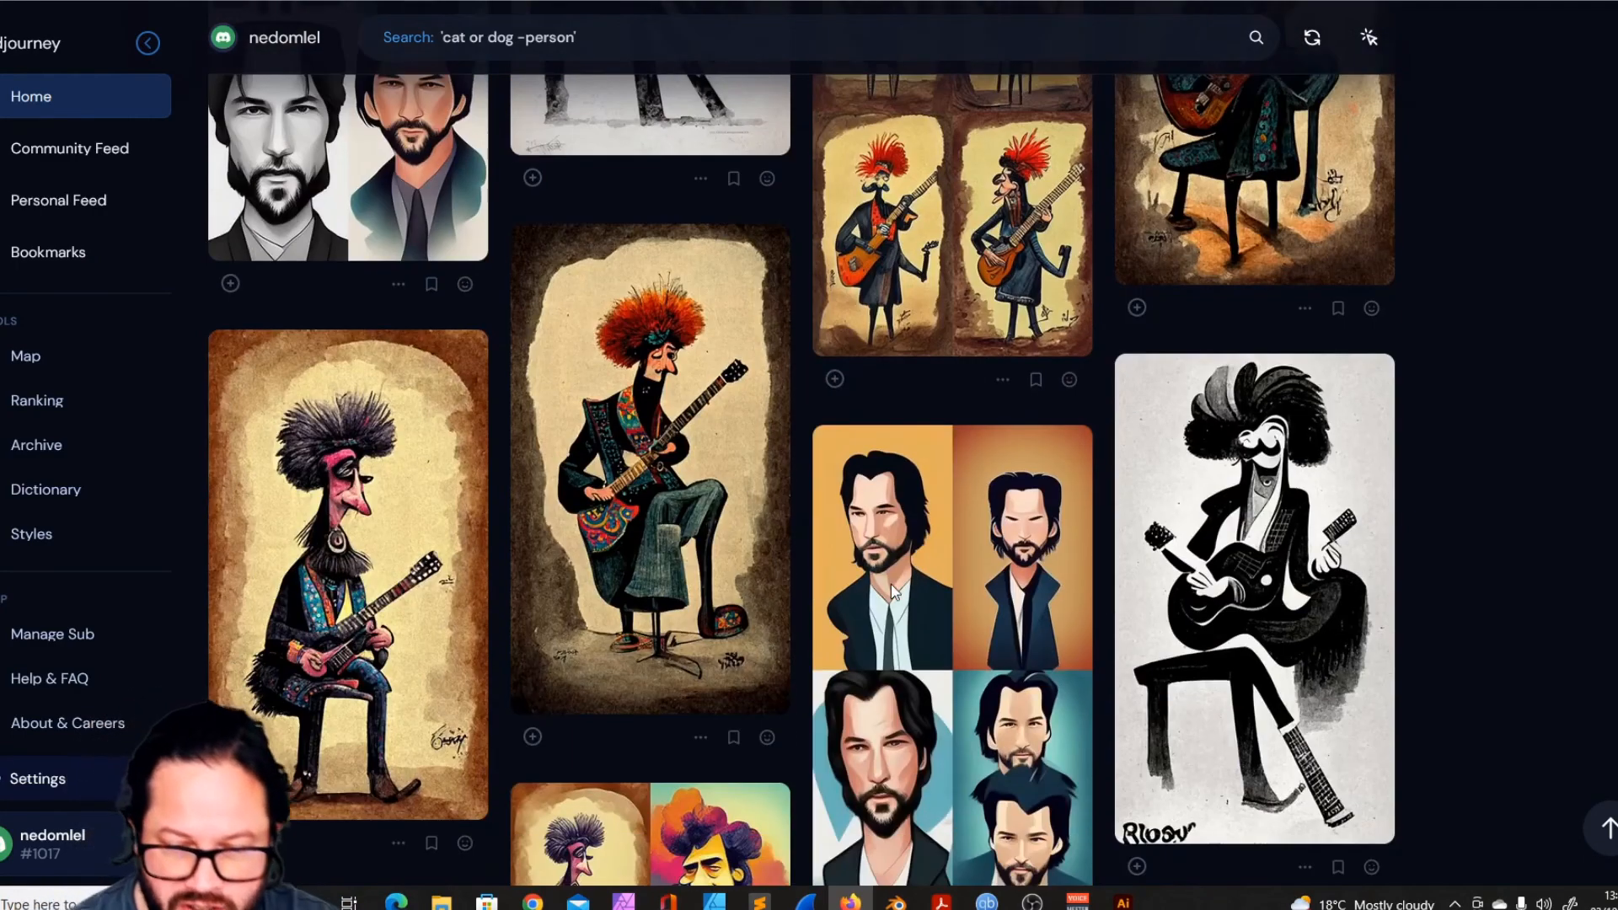
{"action": "scroll", "coordinate": [892, 590], "scroll_direction": "down", "scroll_amount": 7}
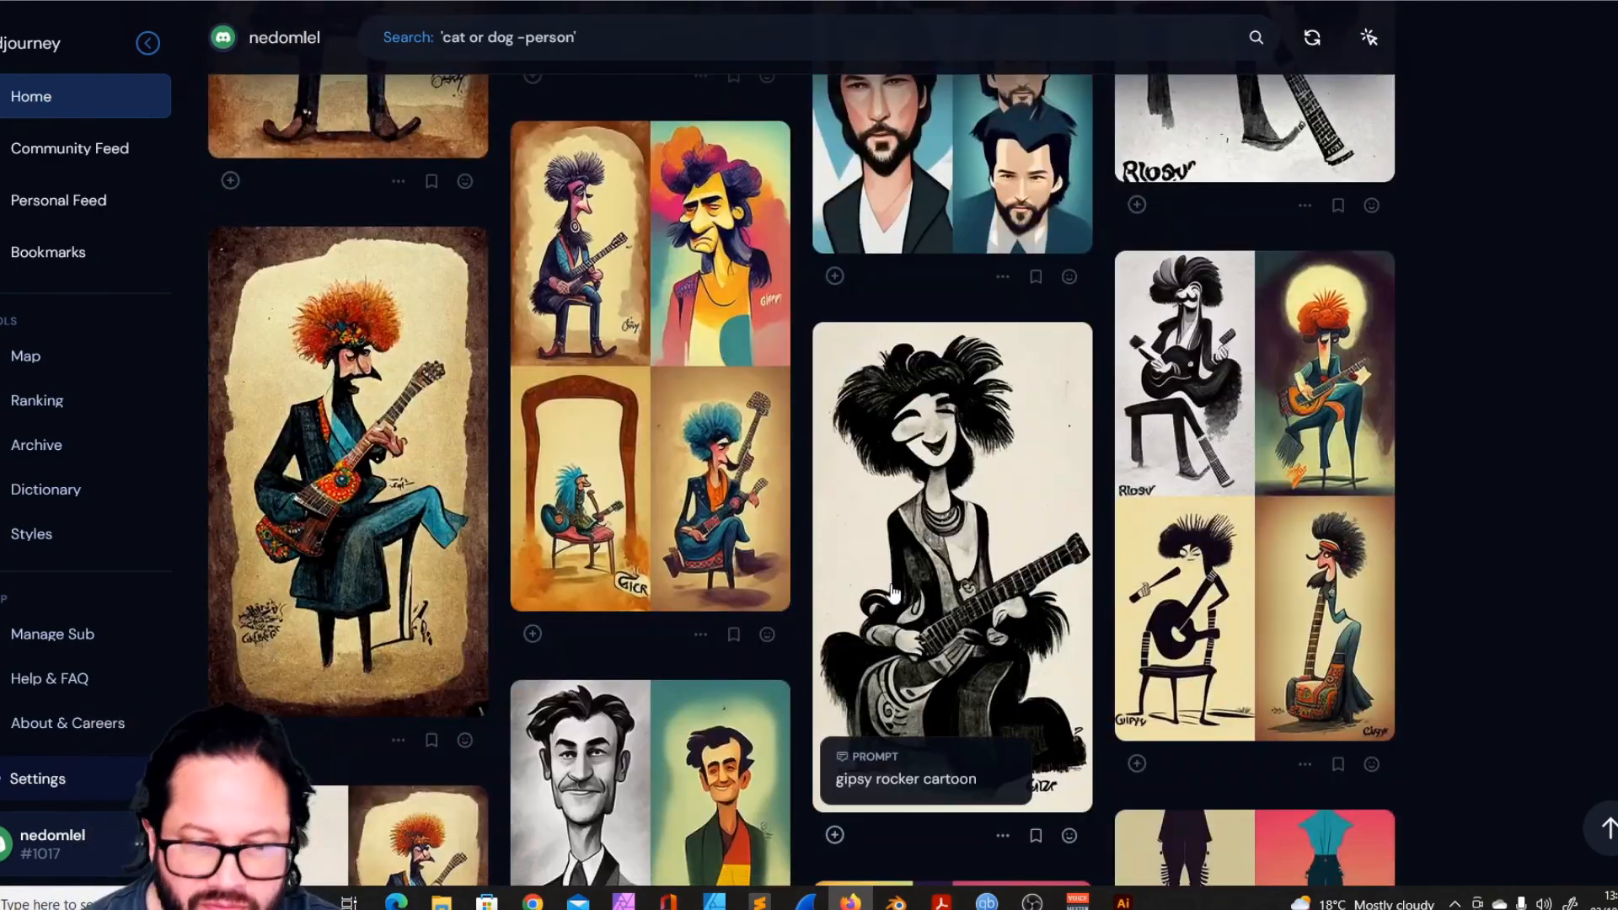
{"action": "scroll", "coordinate": [893, 591], "scroll_direction": "down", "scroll_amount": 8}
{"action": "scroll", "coordinate": [892, 591], "scroll_direction": "up", "scroll_amount": 3}
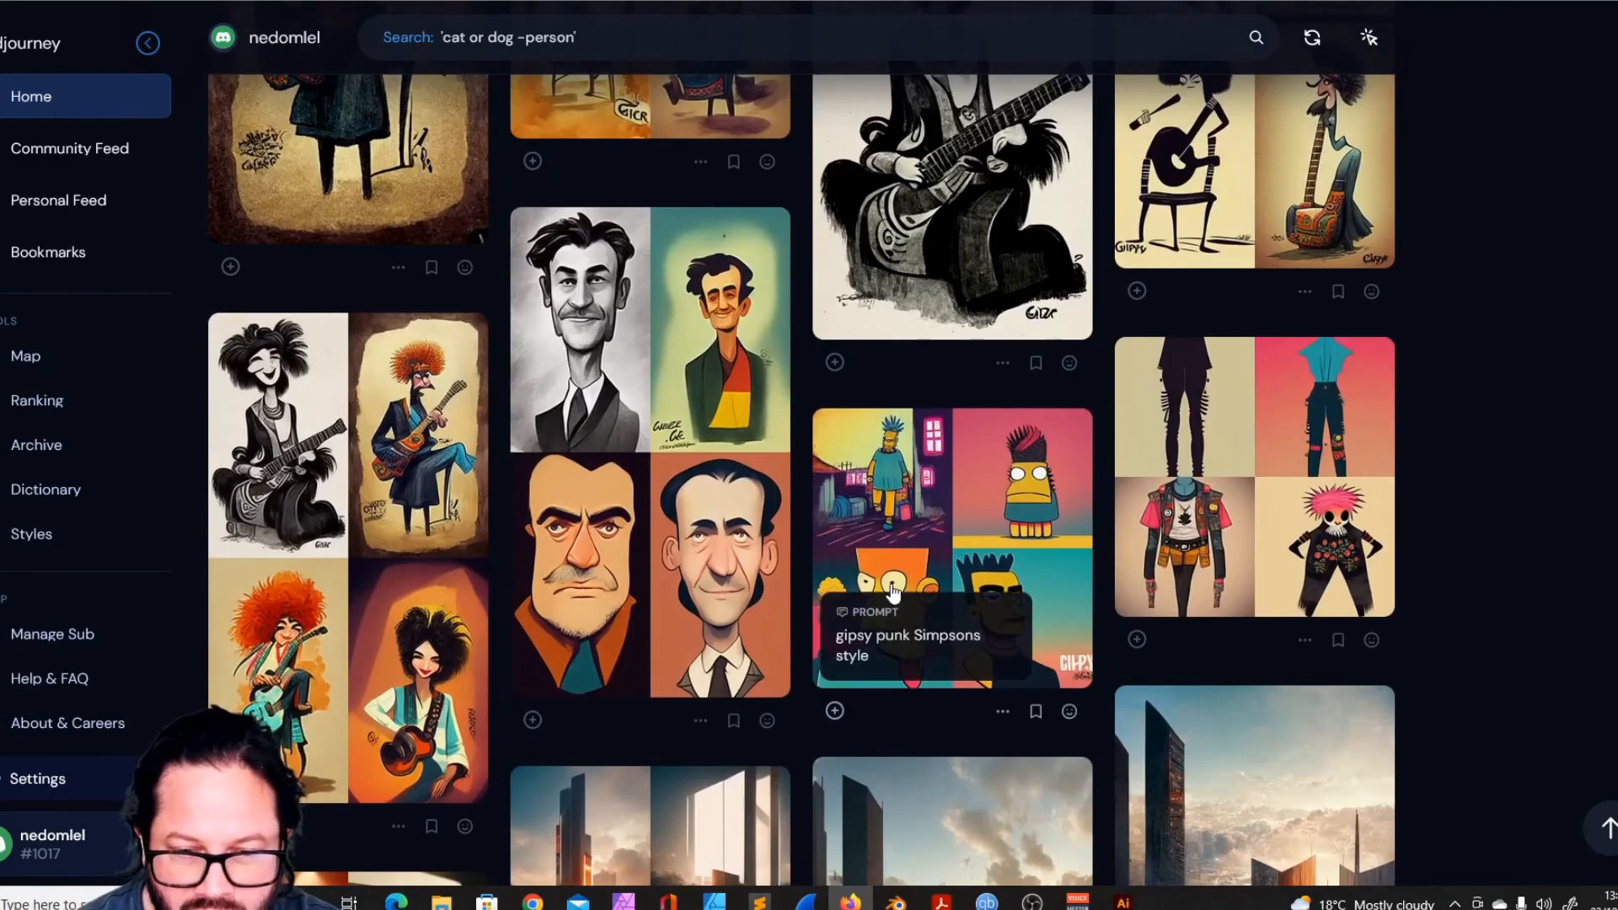
{"action": "scroll", "coordinate": [892, 590], "scroll_direction": "down", "scroll_amount": 11}
{"action": "scroll", "coordinate": [892, 591], "scroll_direction": "up", "scroll_amount": 5}
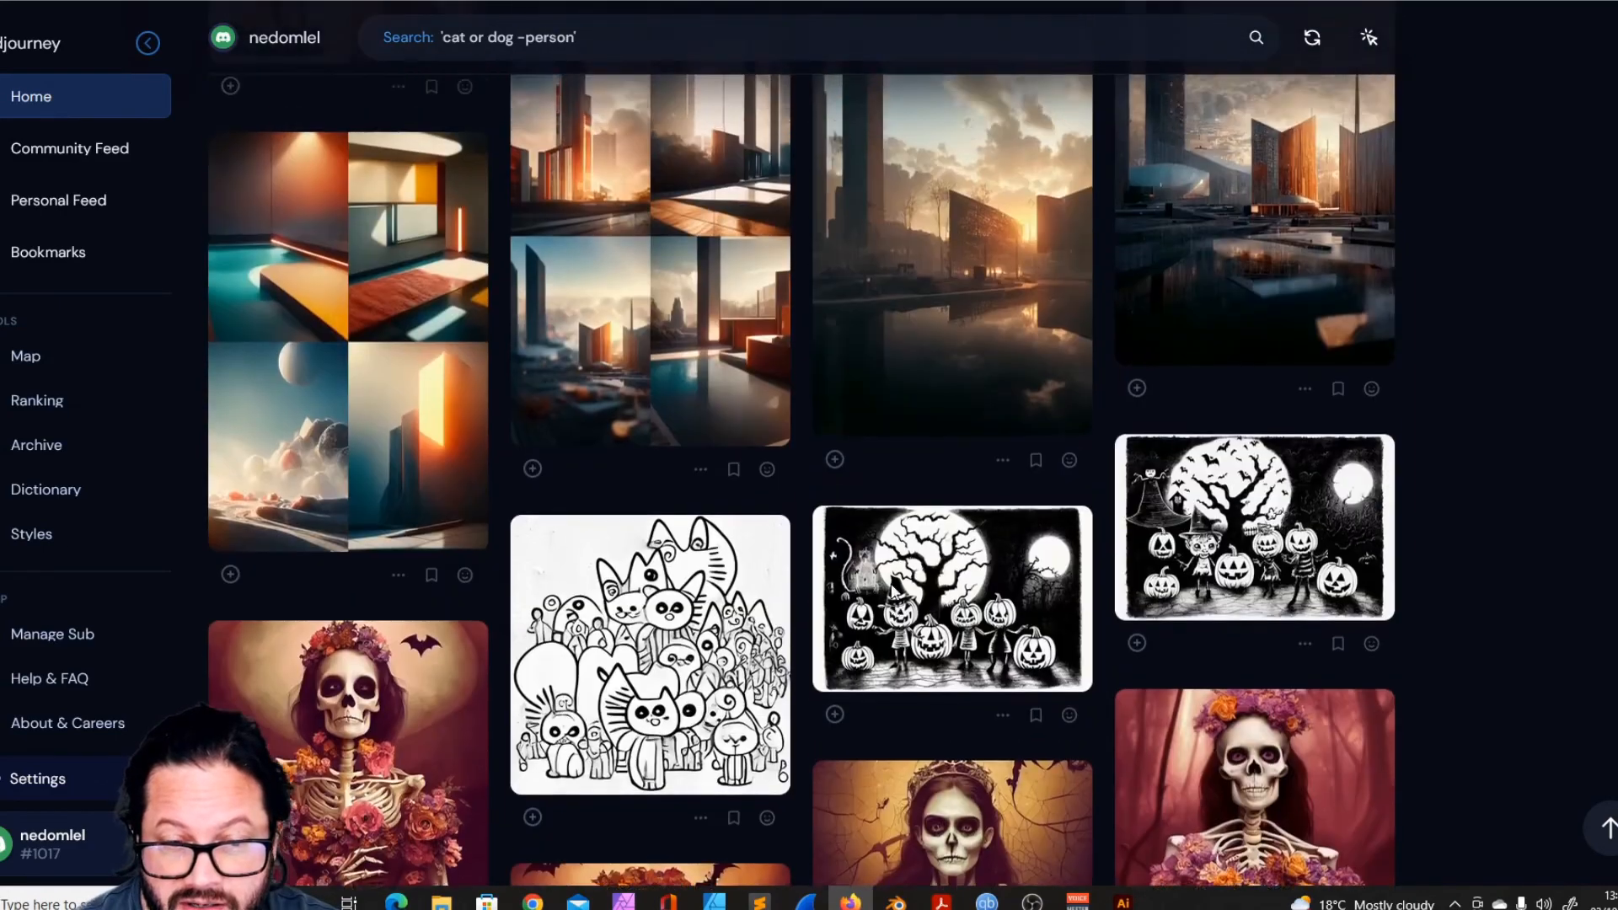
{"action": "scroll", "coordinate": [892, 583], "scroll_direction": "up", "scroll_amount": 14}
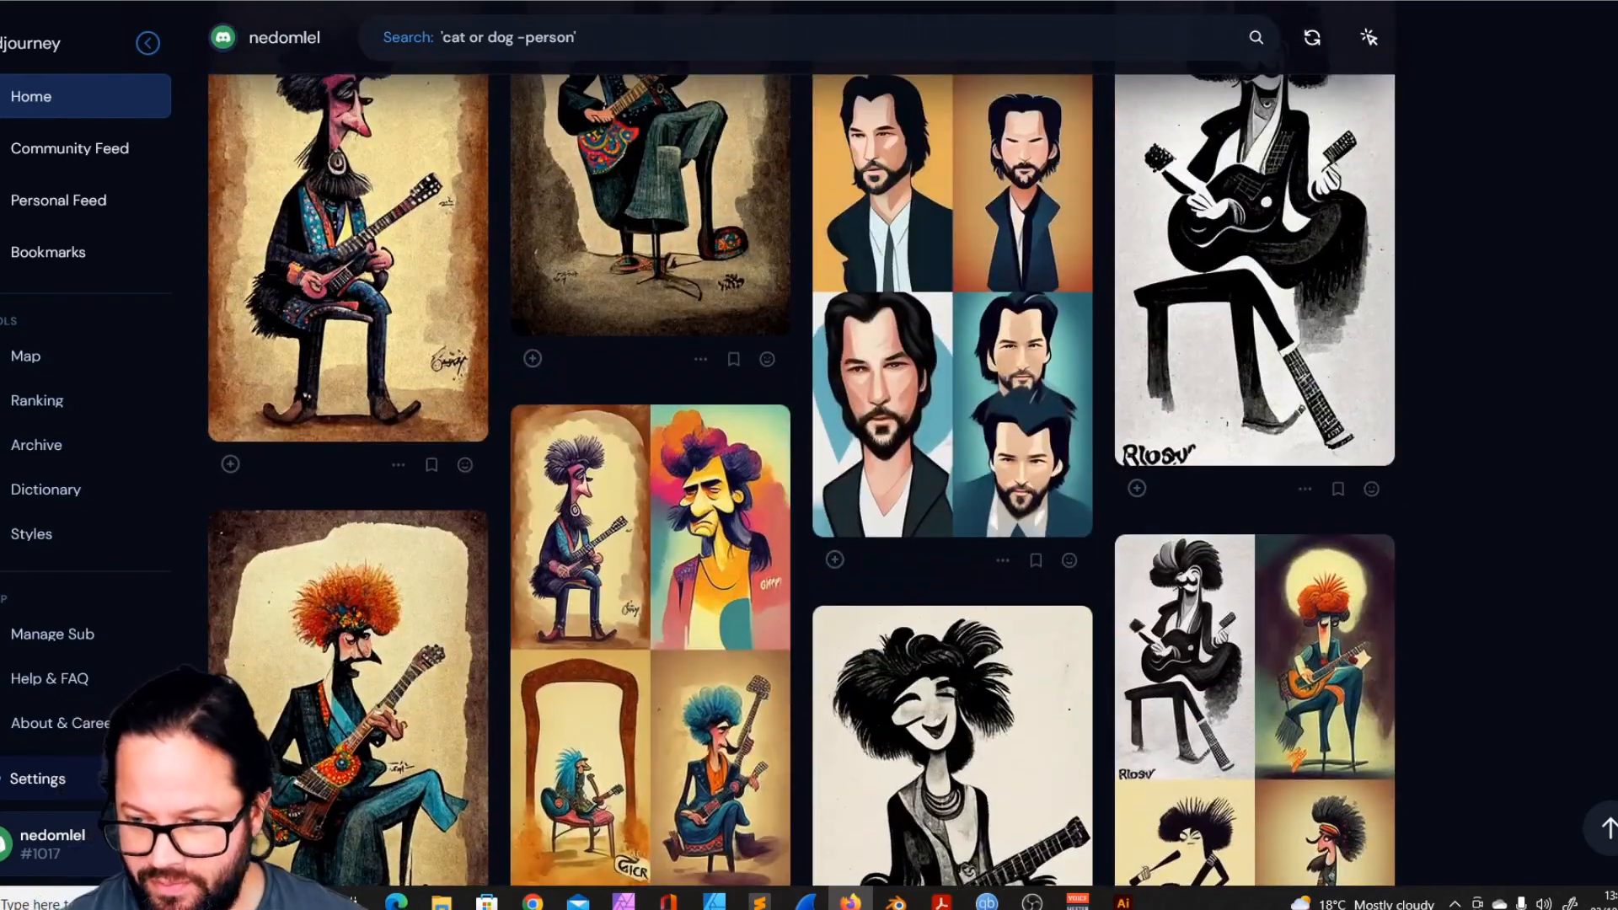
{"action": "scroll", "coordinate": [892, 583], "scroll_direction": "down", "scroll_amount": 10}
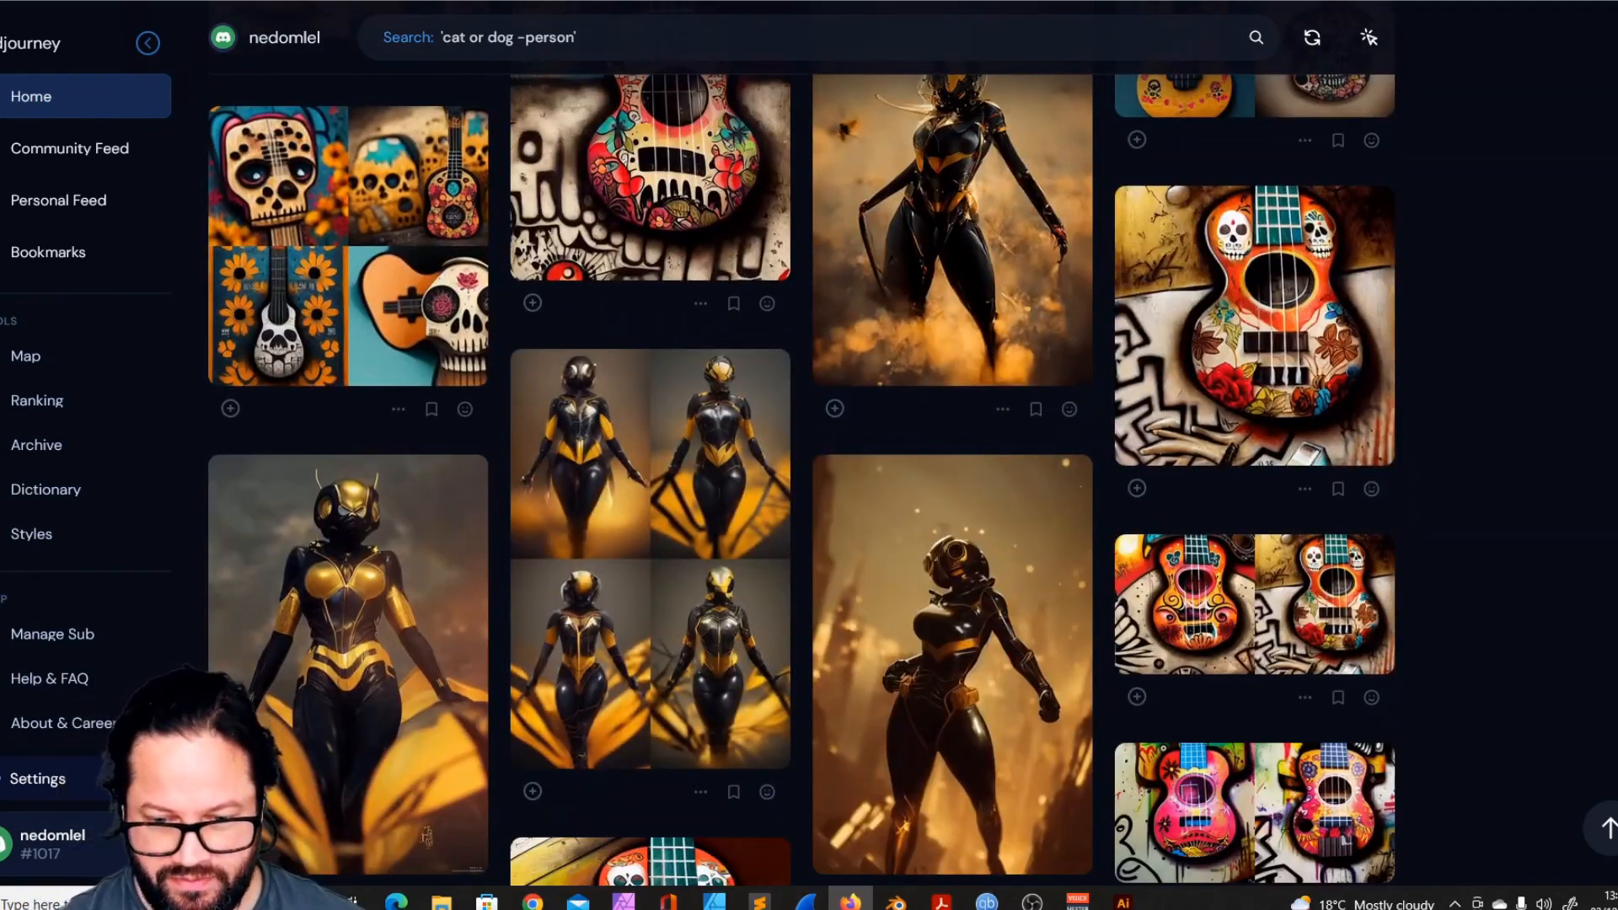
{"action": "scroll", "coordinate": [891, 583], "scroll_direction": "down", "scroll_amount": 10}
{"action": "scroll", "coordinate": [1102, 549], "scroll_direction": "down", "scroll_amount": 10}
{"action": "scroll", "coordinate": [1102, 549], "scroll_direction": "down", "scroll_amount": 10}
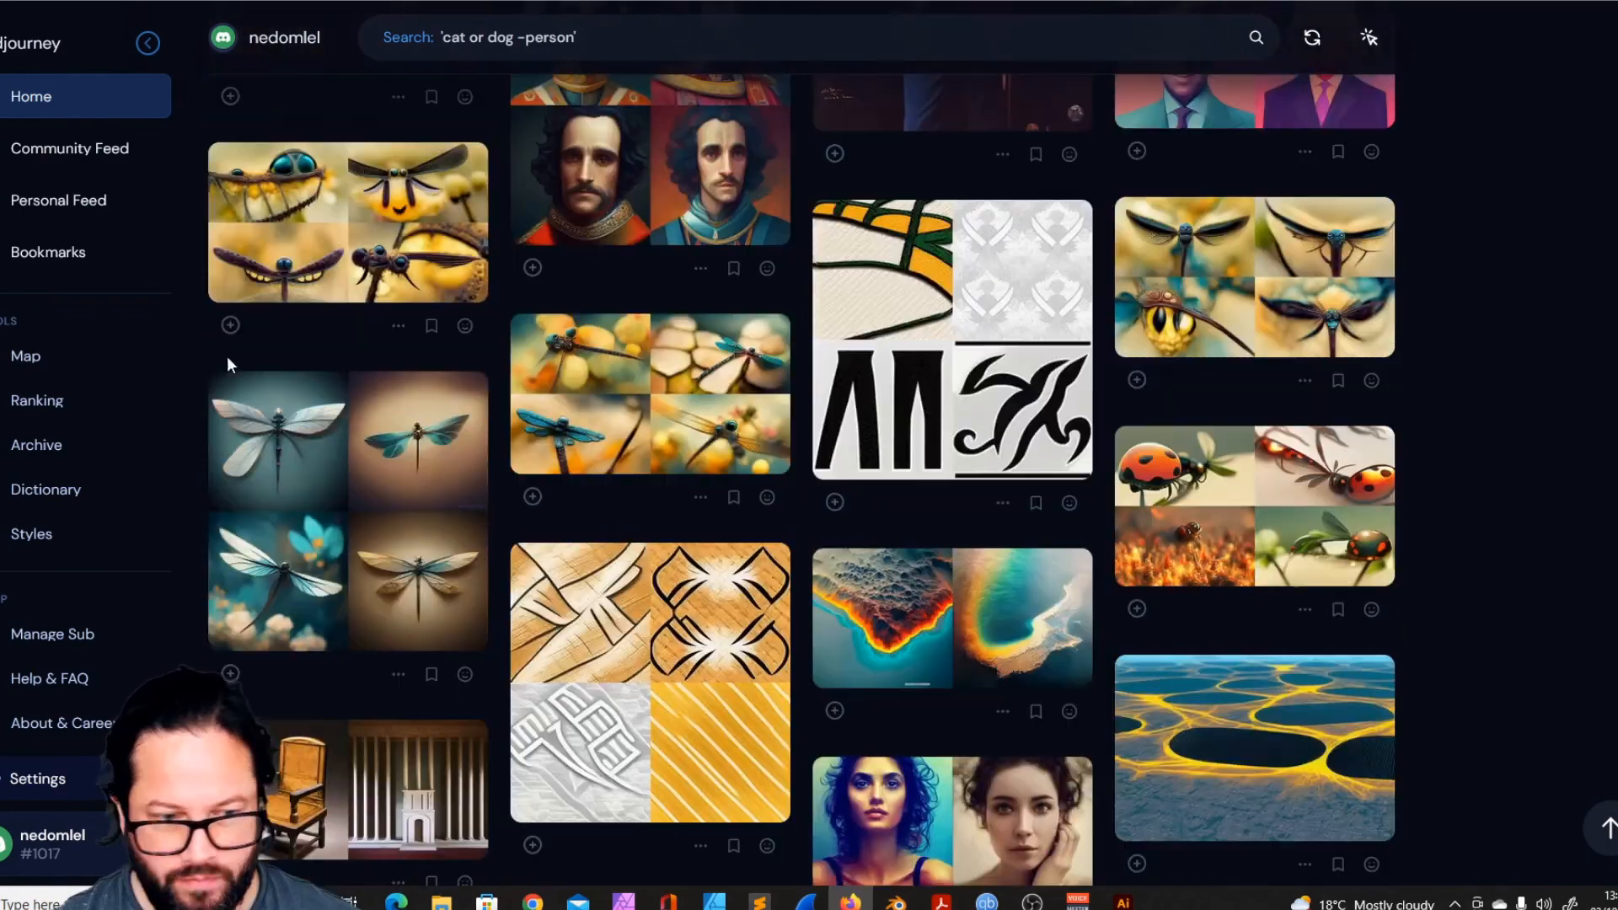
- Open Midjourney's Community Feed and enlarge the anime cyberpunk street image with Japanese letters to full size
{"action": "left_click", "coordinate": [51, 152]}
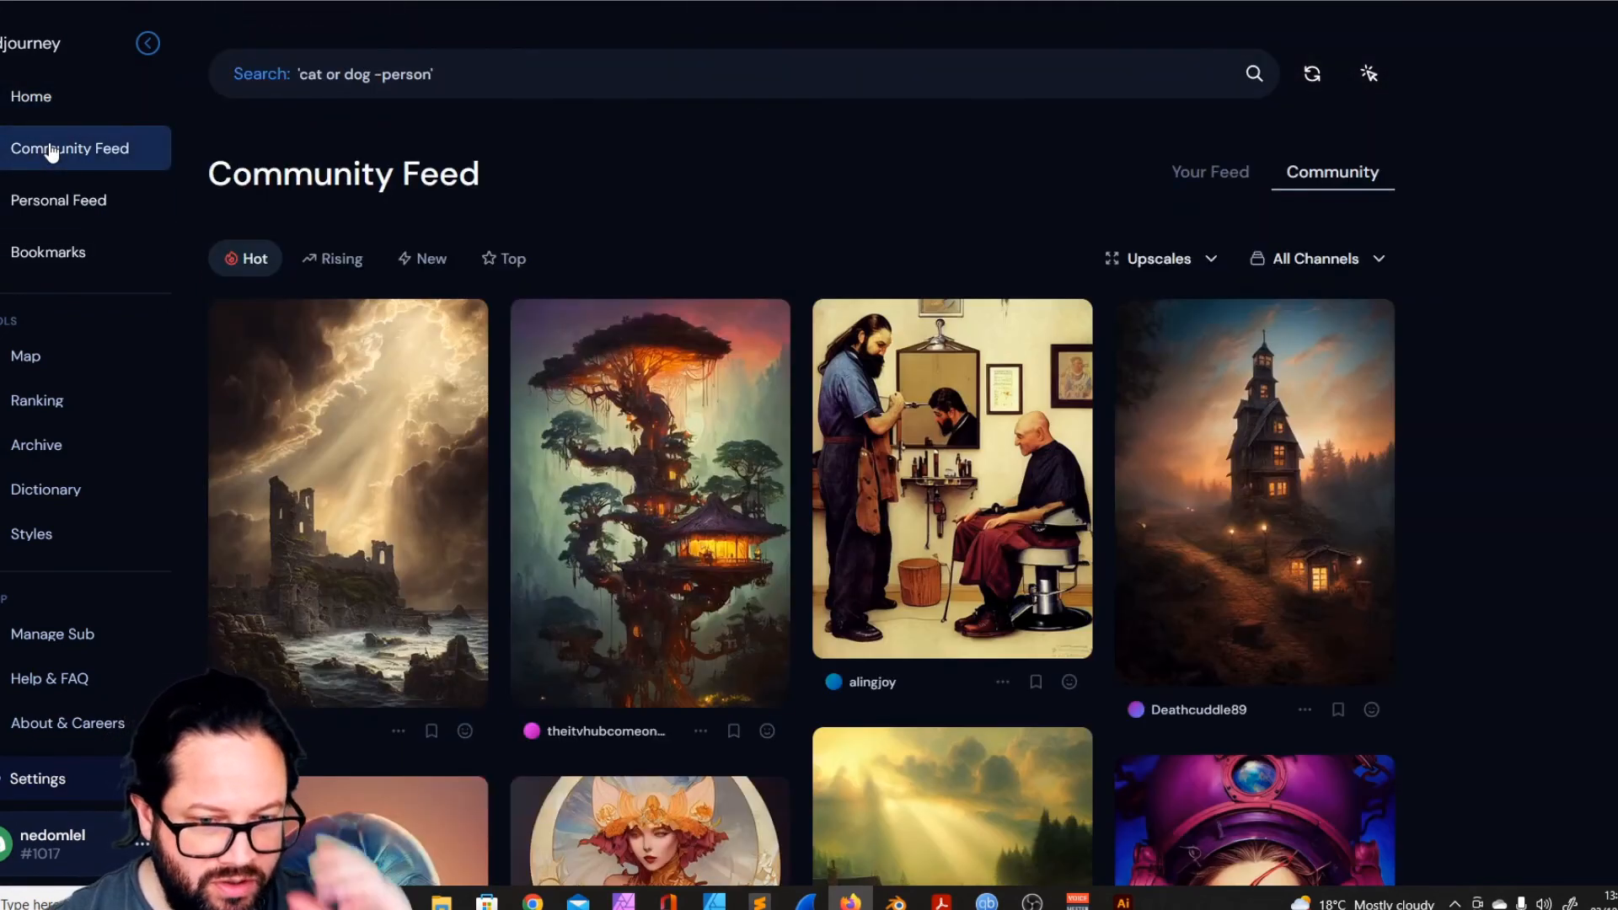
{"action": "scroll", "coordinate": [1298, 443], "scroll_direction": "down", "scroll_amount": 5}
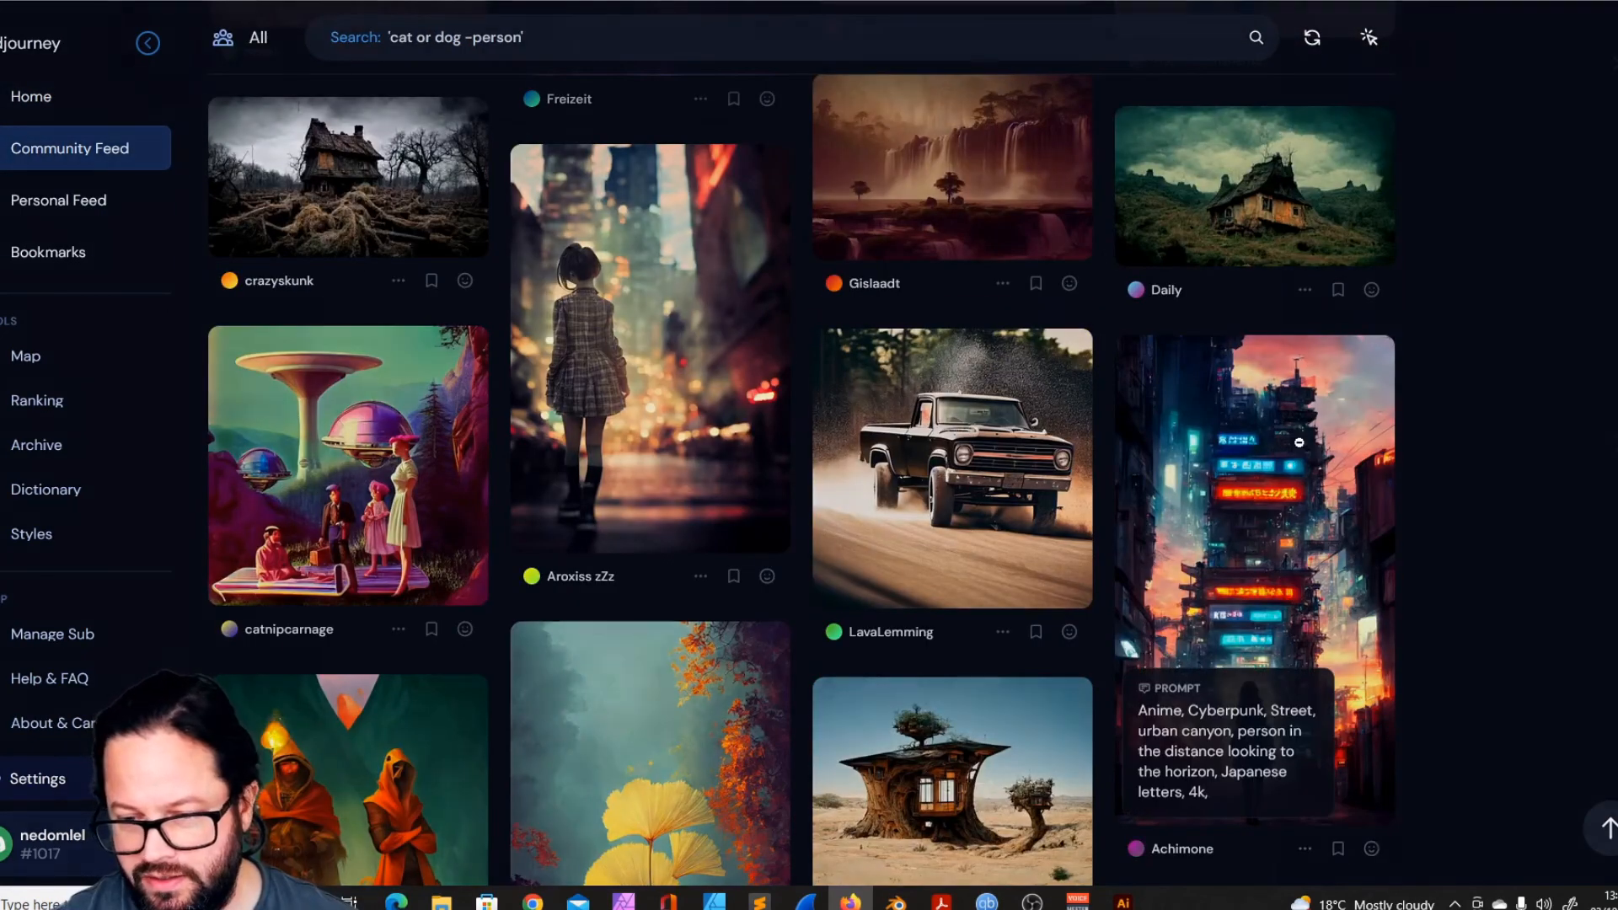
{"action": "left_click", "coordinate": [1299, 442]}
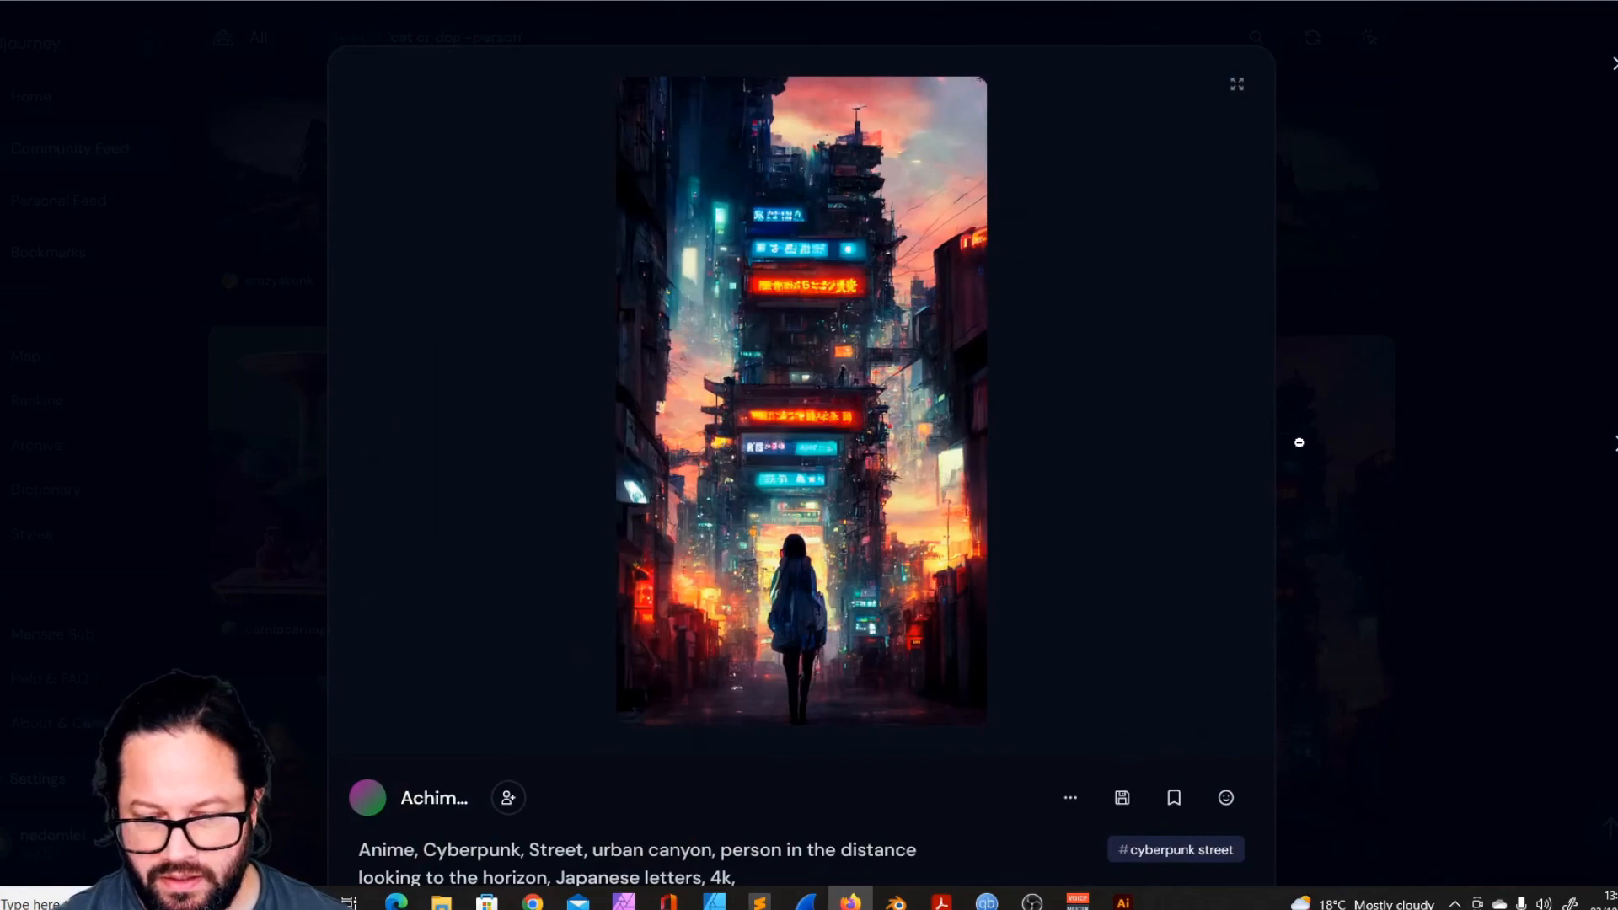
{"action": "left_click", "coordinate": [942, 433]}
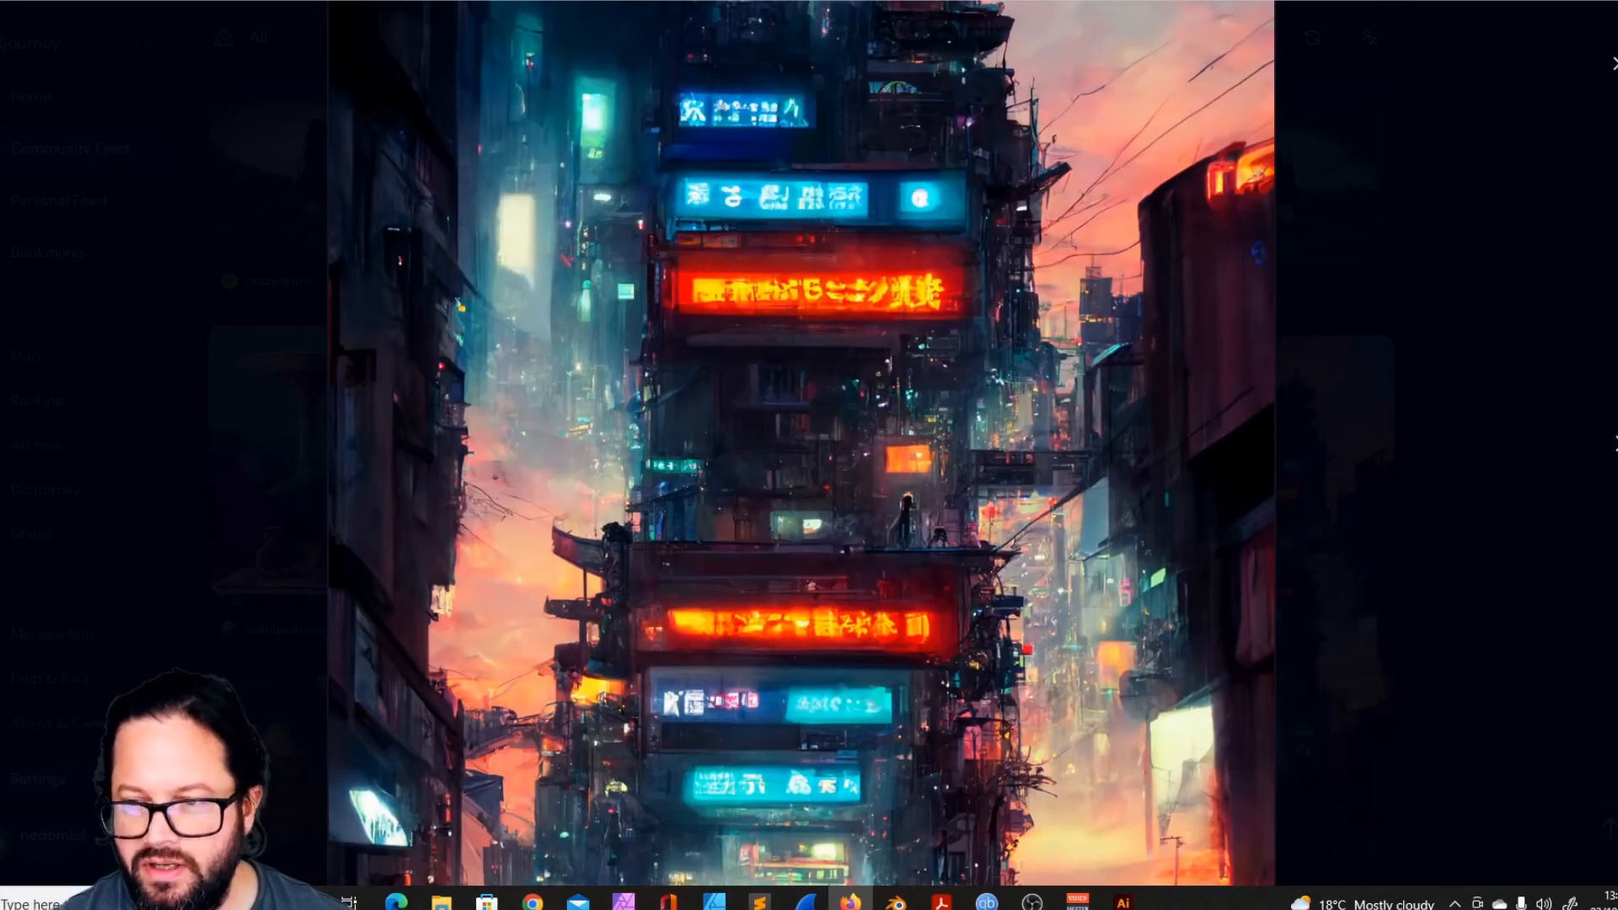
- Switch to Illustrator, paste the cyberpunk street image into the document, and delete the empty Artboard 1
{"action": "left_click", "coordinate": [1519, 10]}
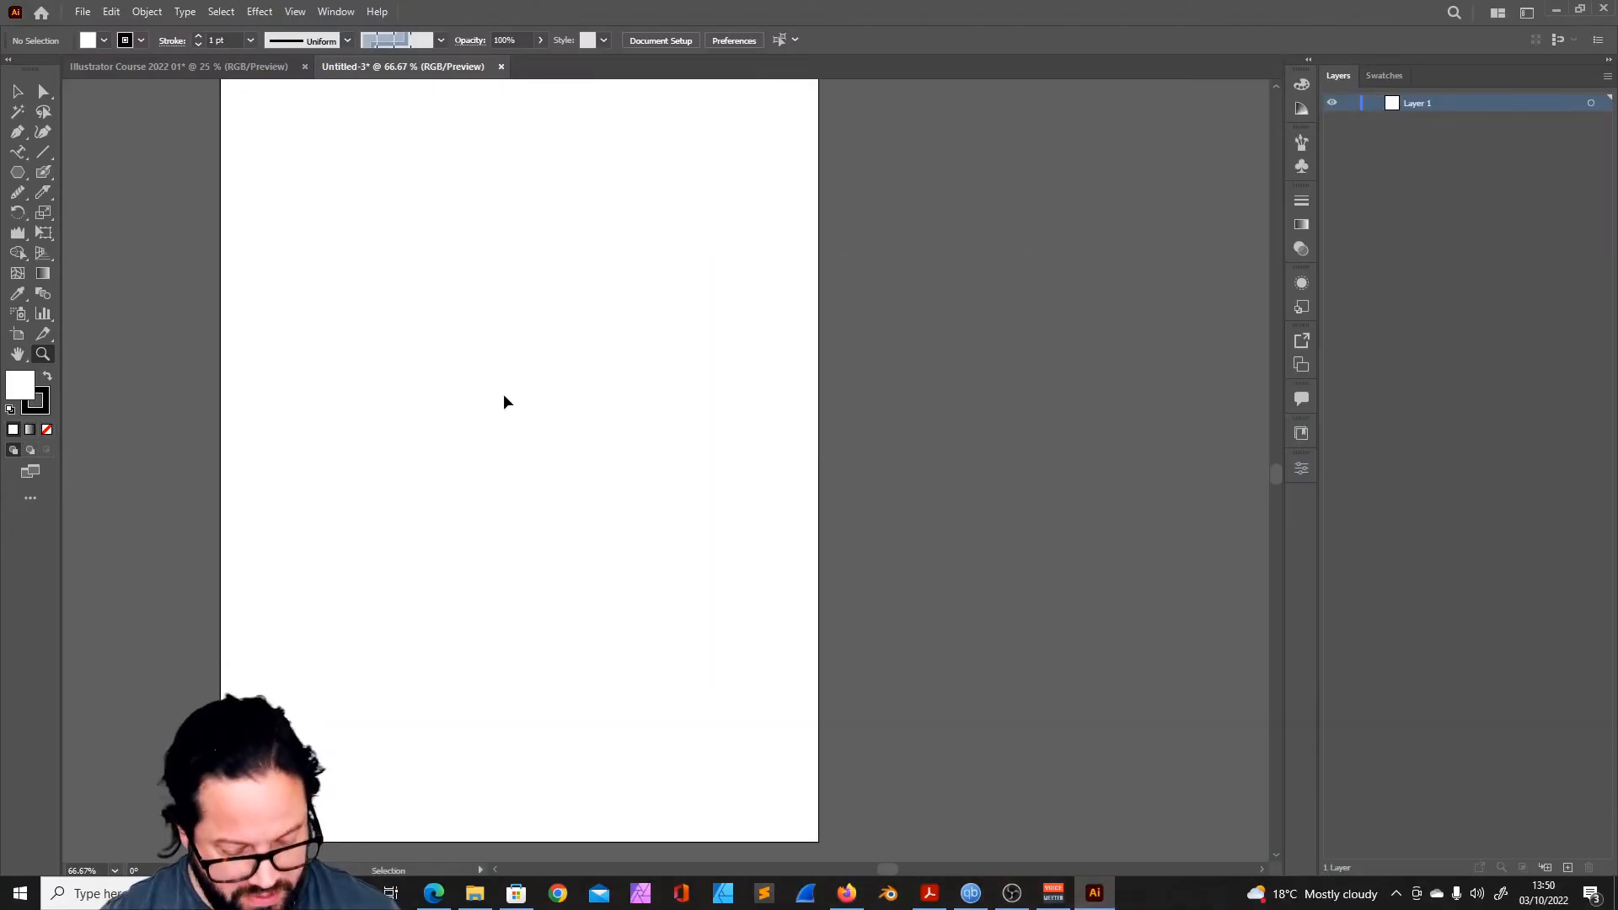
{"action": "key", "text": "ctrl+v"}
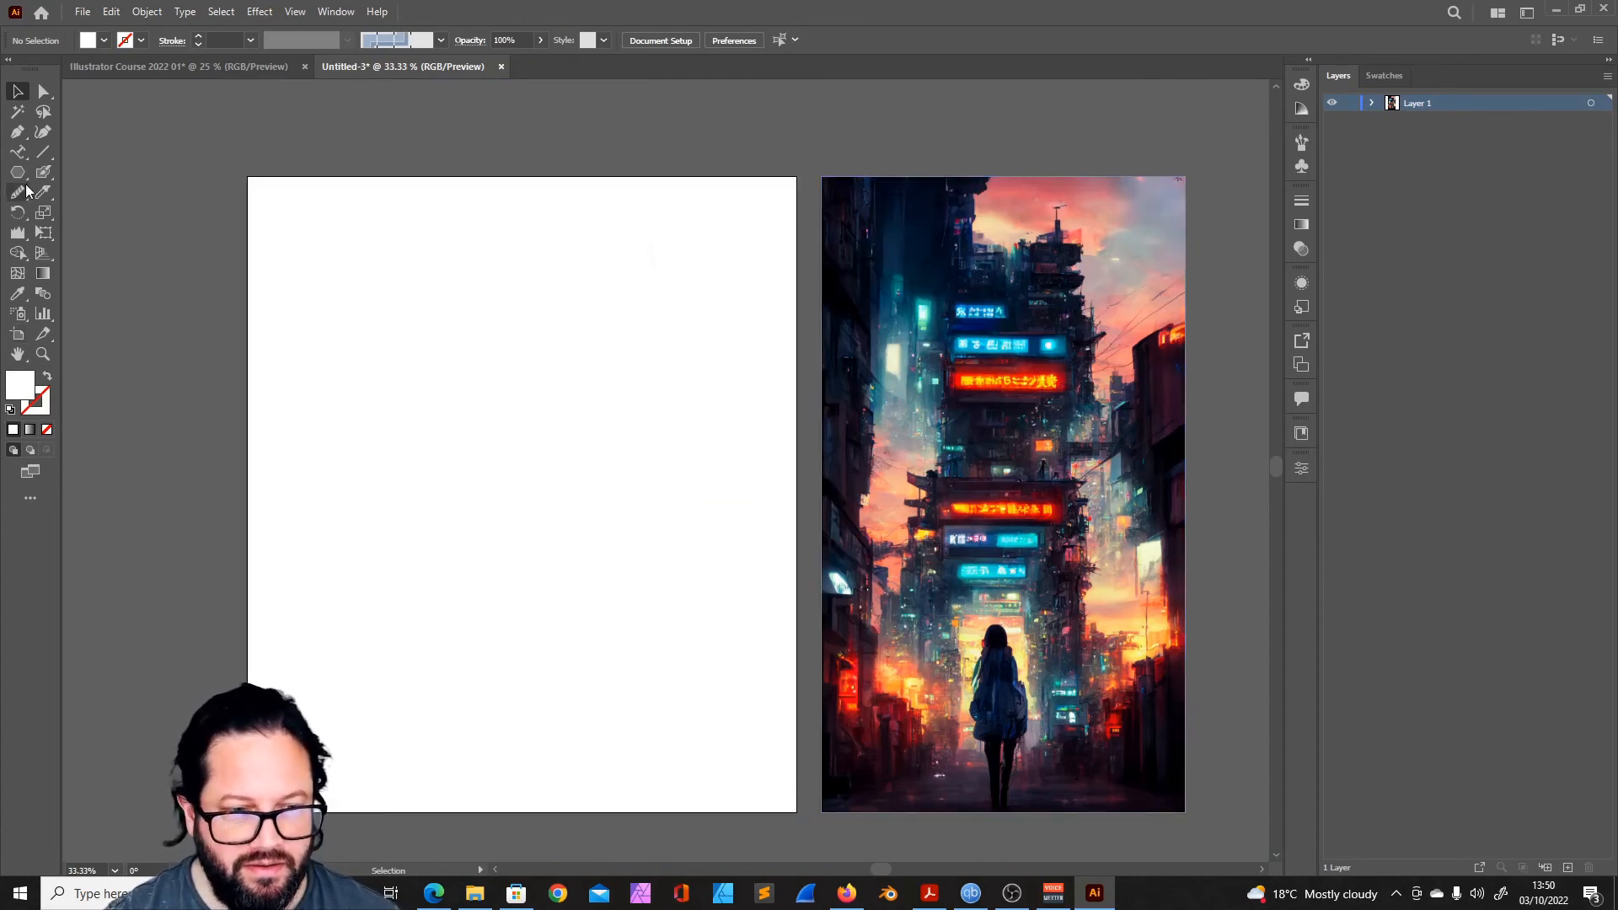
{"action": "left_click", "coordinate": [17, 334]}
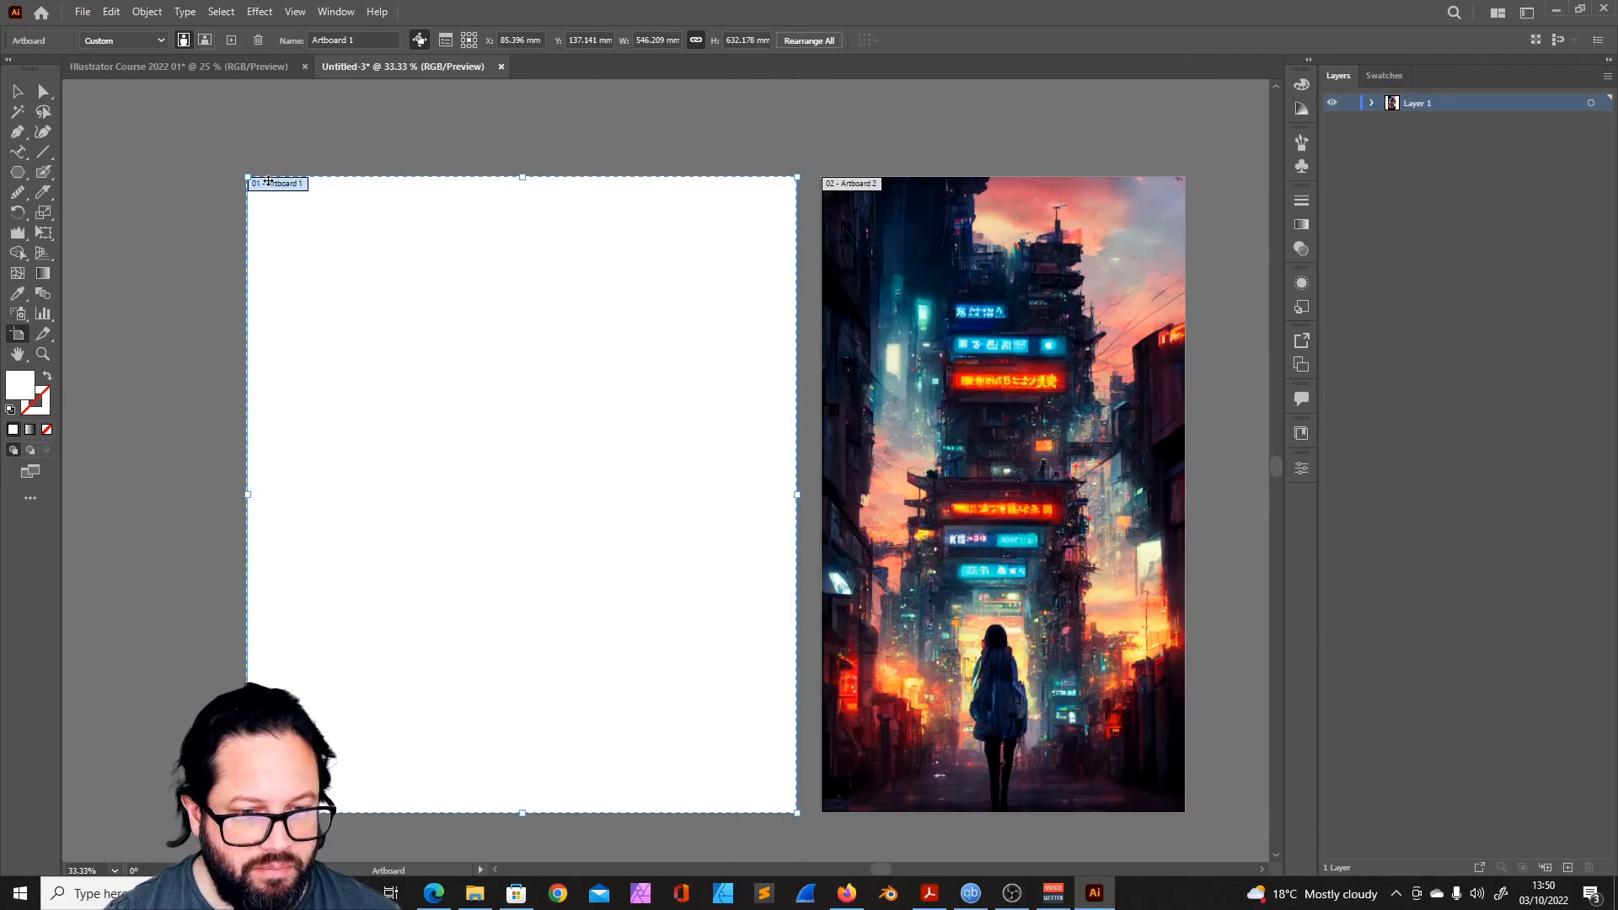
{"action": "key", "text": "Delete"}
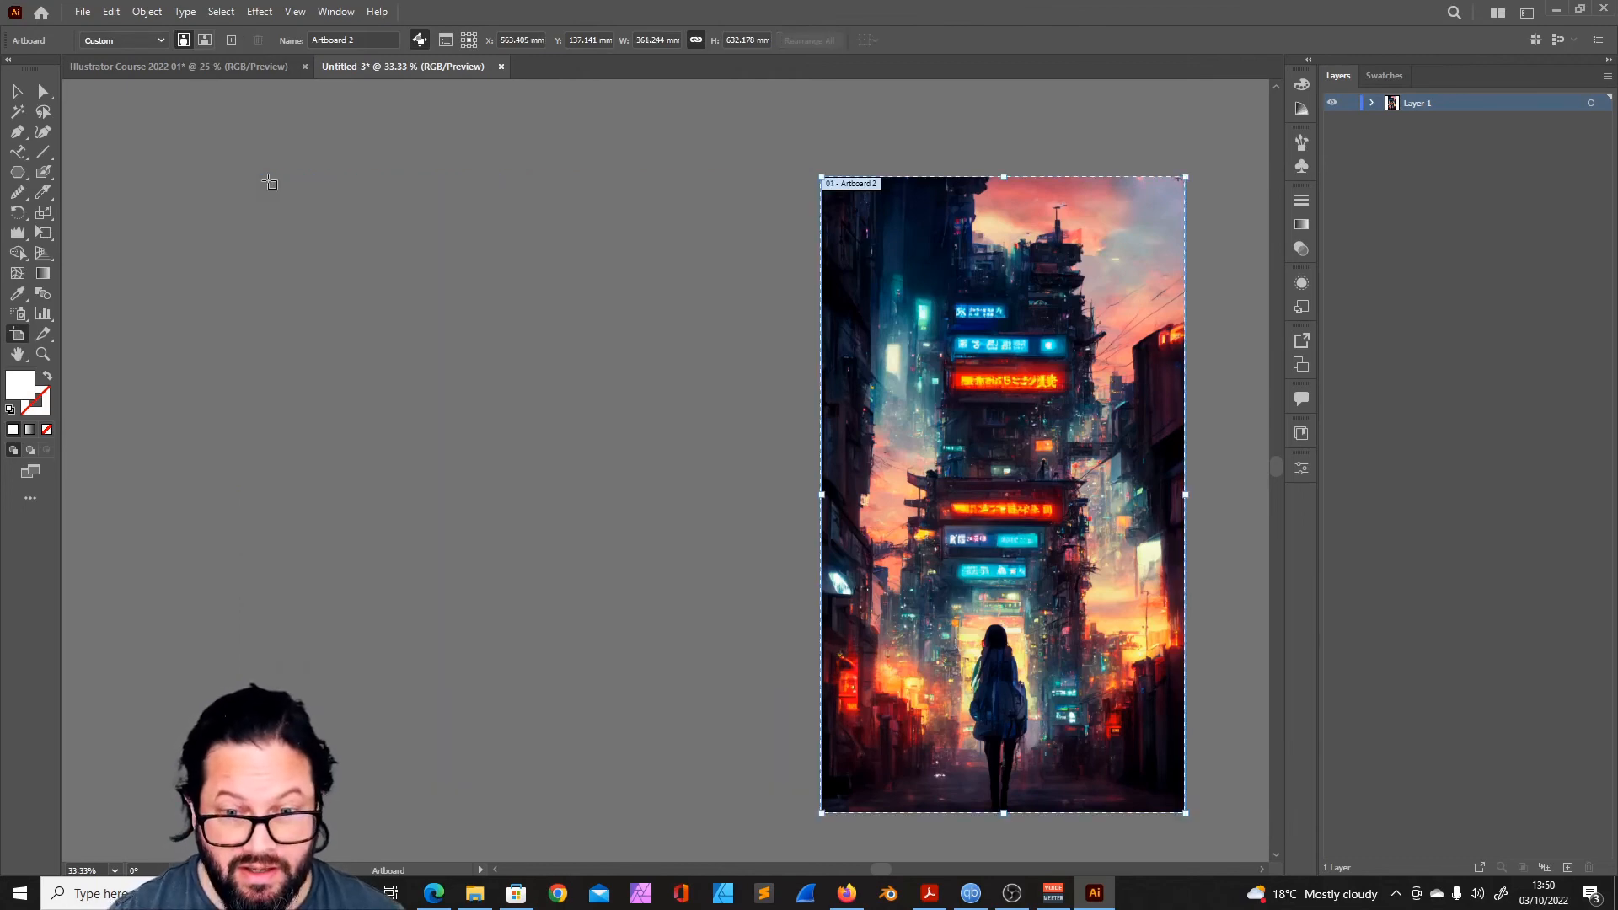
- Move the cyberpunk image off its artboard into the empty canvas area and undo the move
{"action": "key", "text": "v"}
{"action": "left_click_drag", "start_coordinate": [917, 277], "coordinate": [536, 310]}
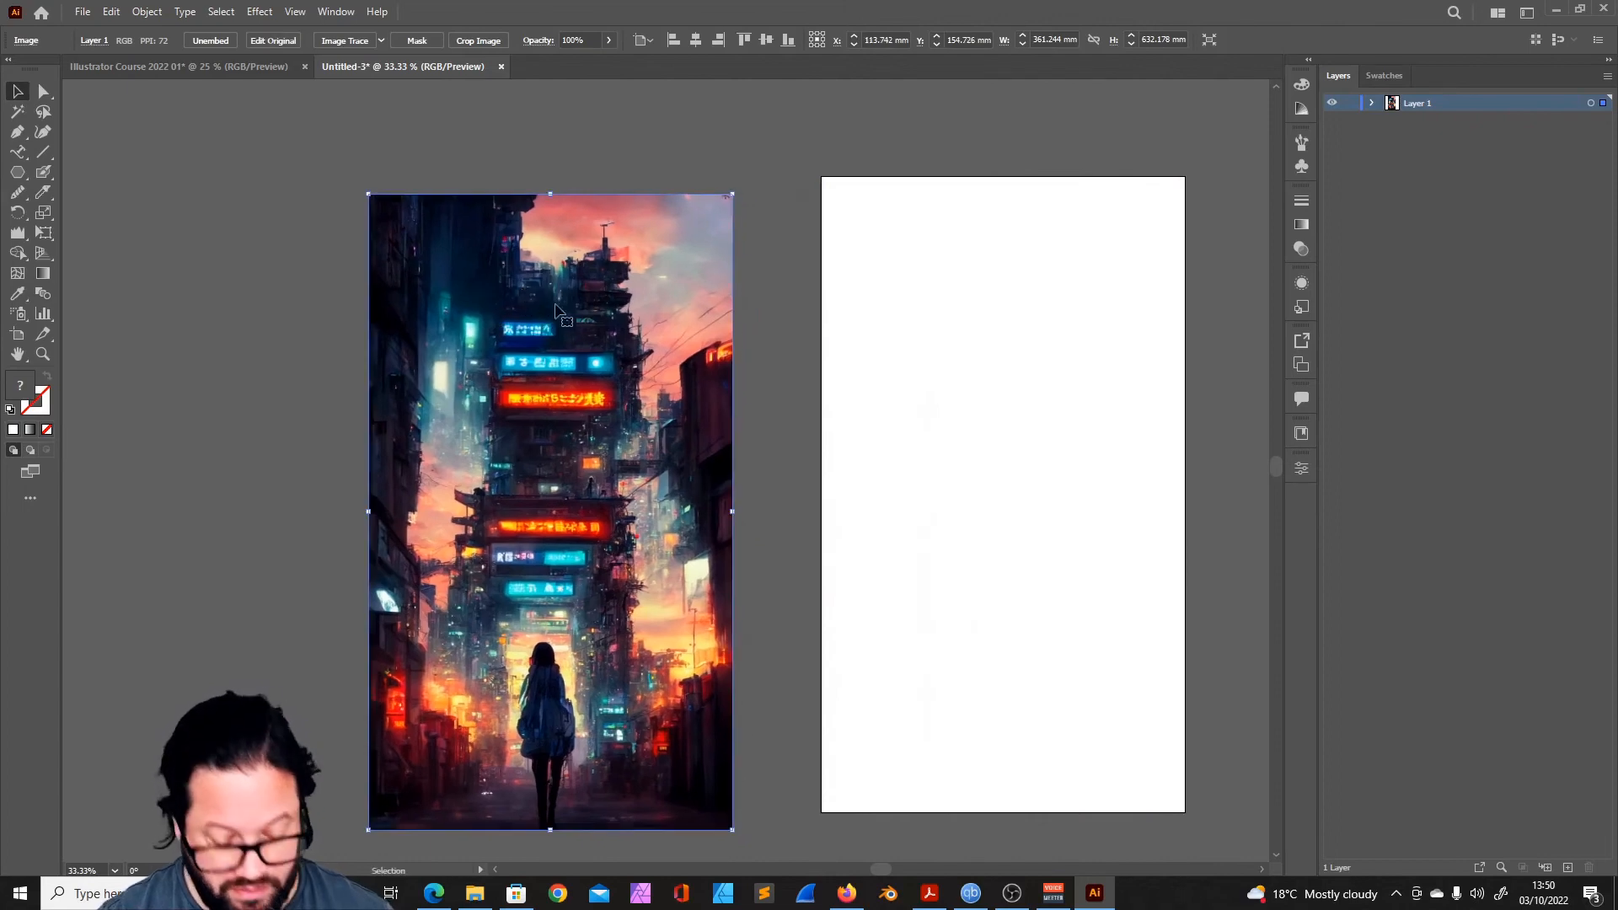
{"action": "key", "text": "ctrl+z"}
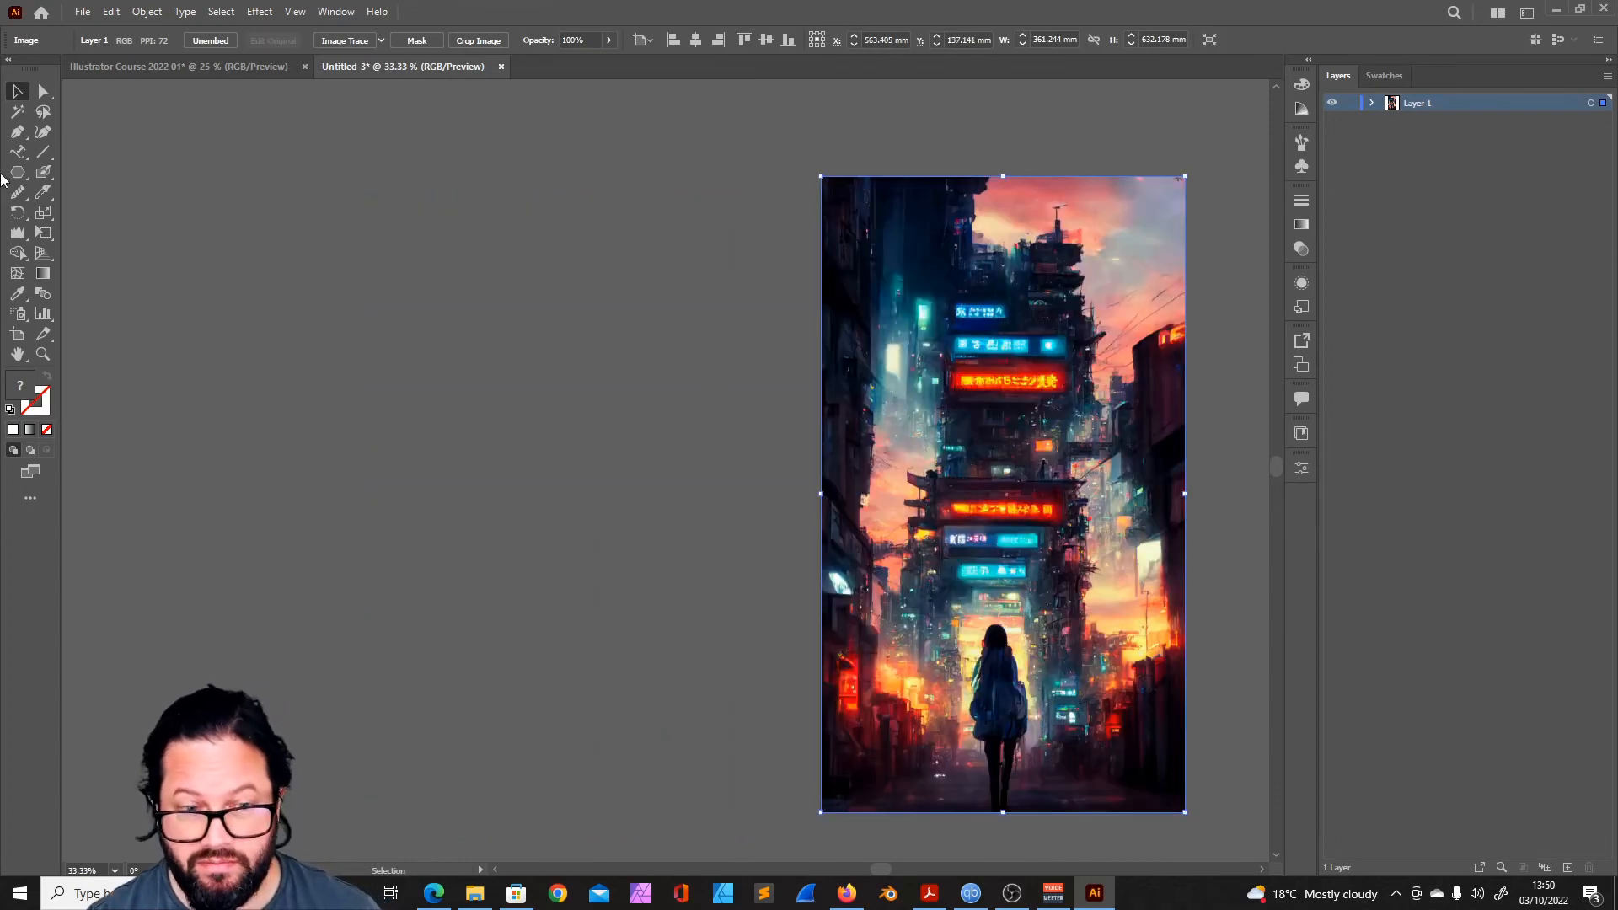
- Select the cyberpunk image and run Image Trace on it with the default preset
{"action": "double_click", "coordinate": [17, 354]}
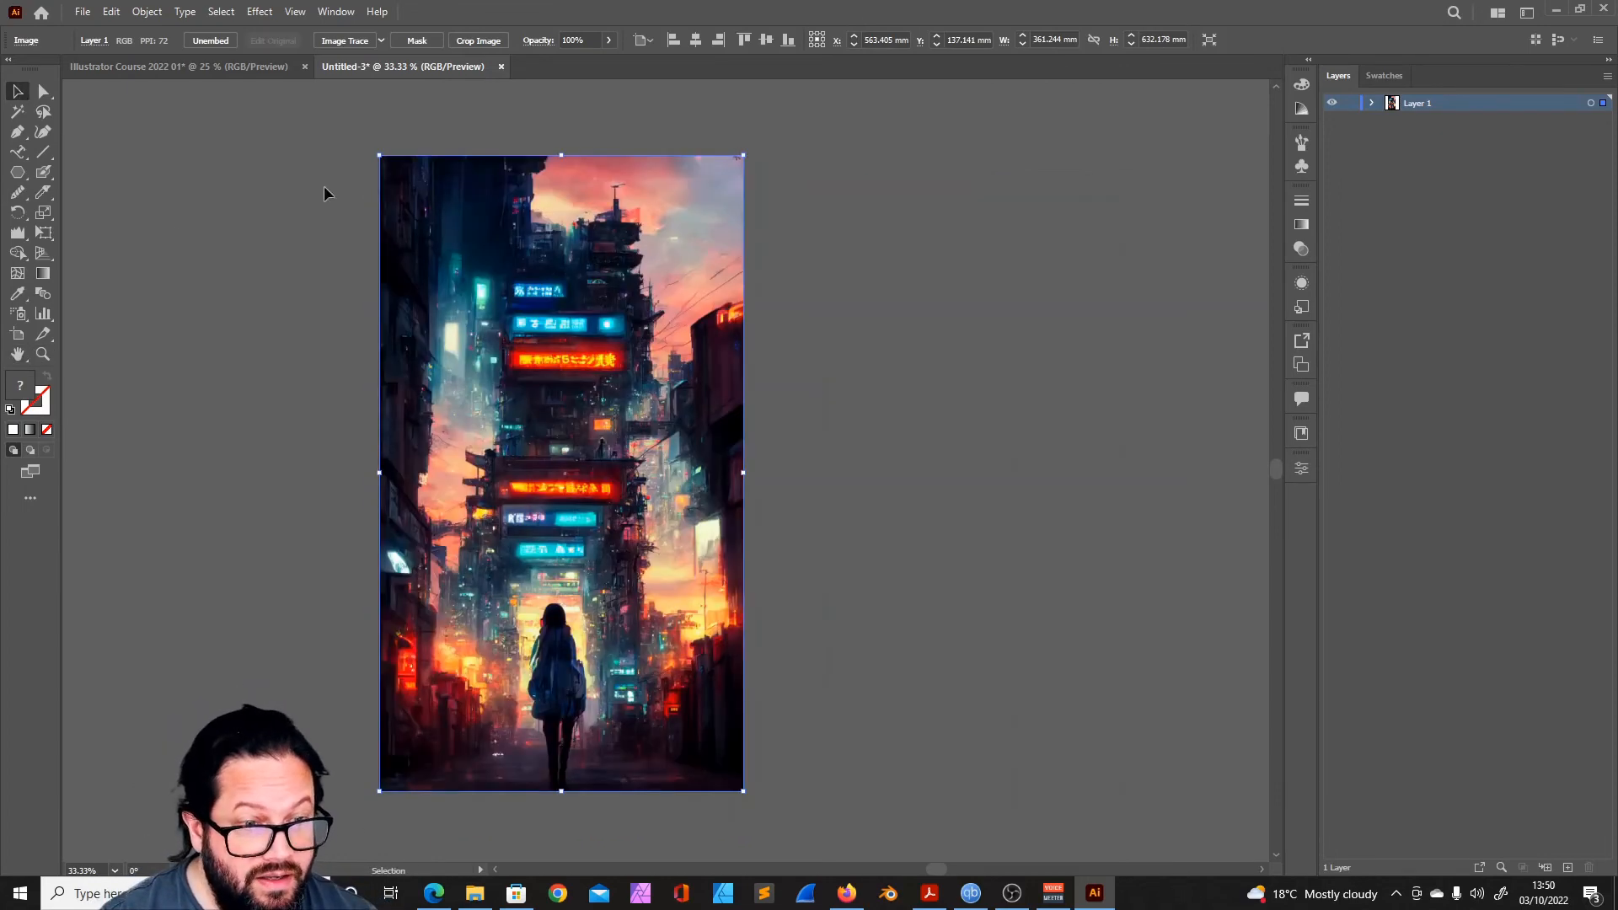
{"action": "left_click", "coordinate": [857, 285]}
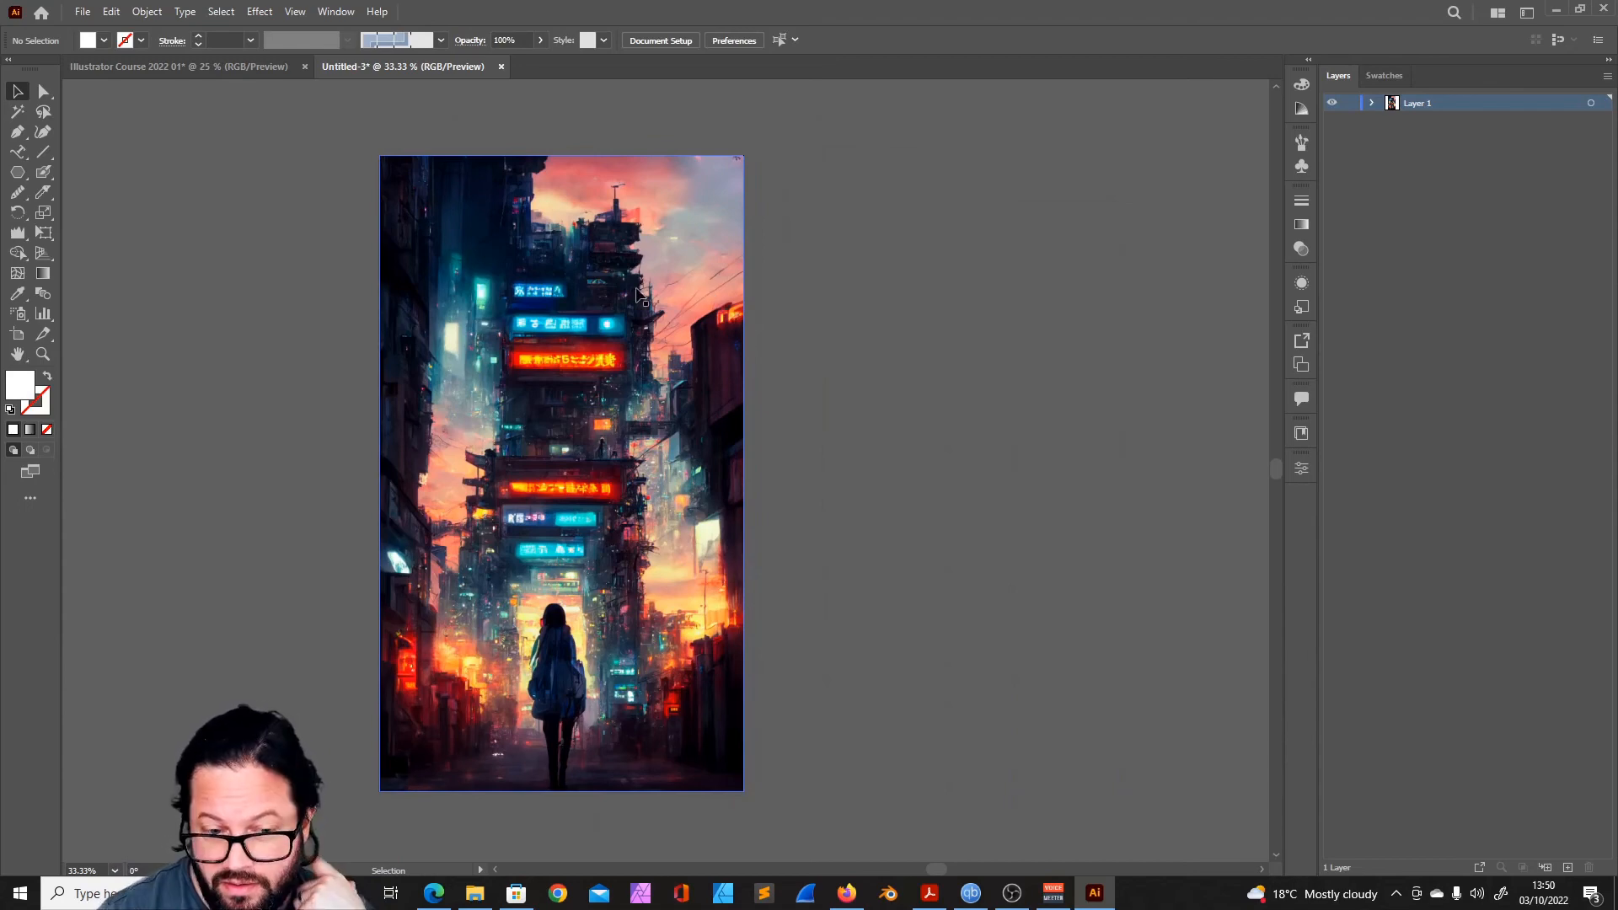
{"action": "left_click", "coordinate": [517, 240]}
{"action": "left_click", "coordinate": [800, 303]}
{"action": "left_click_drag", "start_coordinate": [413, 147], "coordinate": [475, 246]}
{"action": "left_click", "coordinate": [474, 247]}
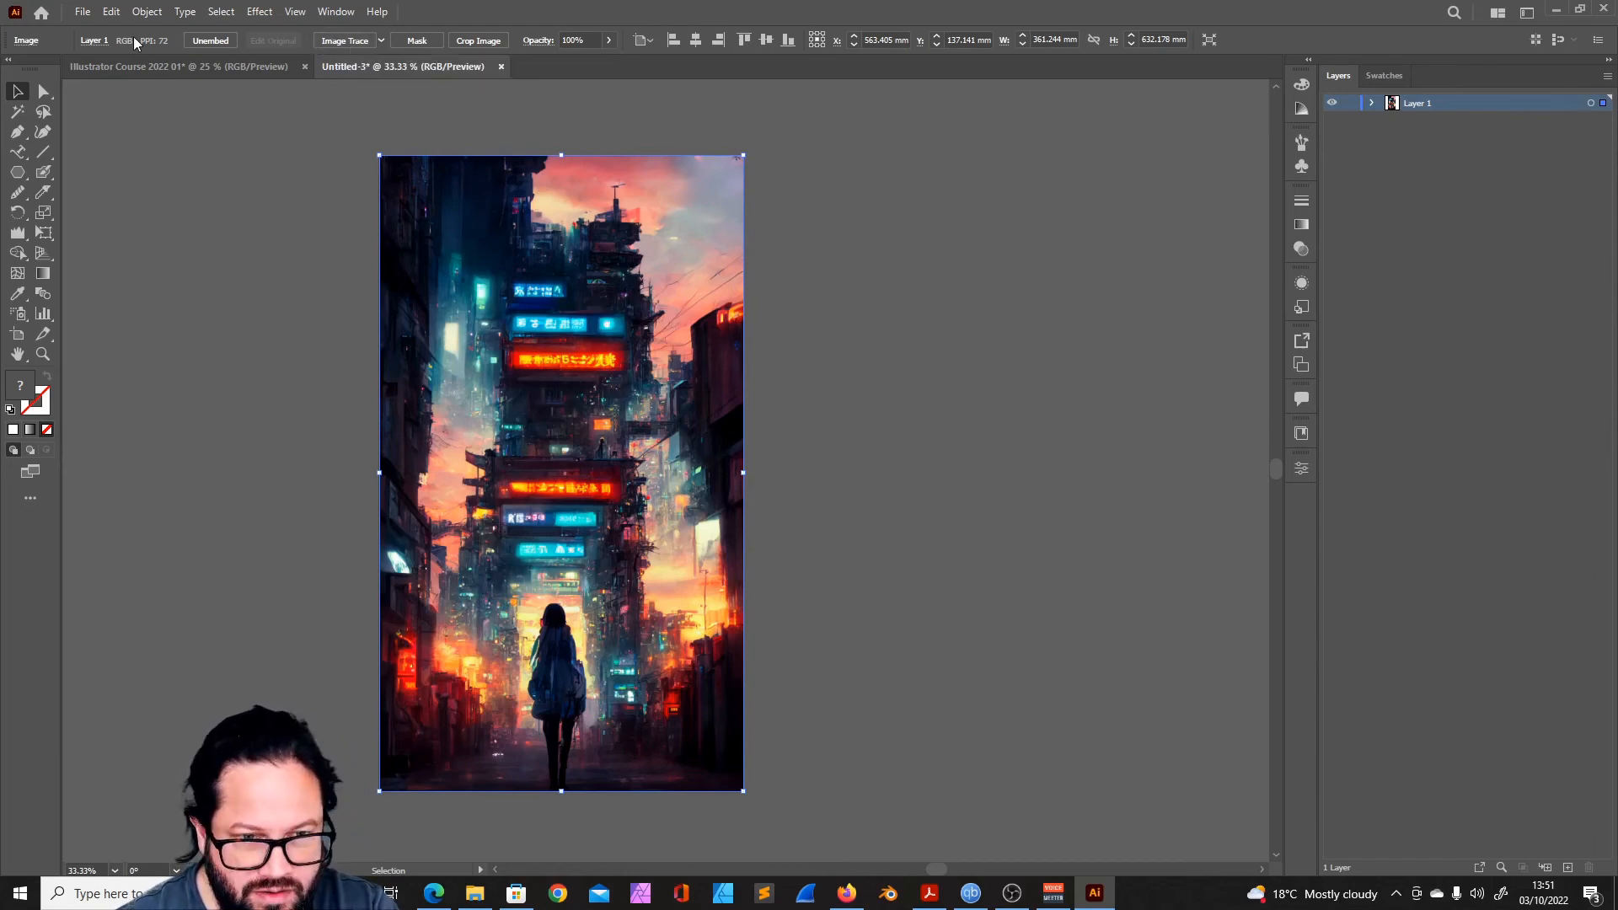
{"action": "left_click", "coordinate": [345, 40]}
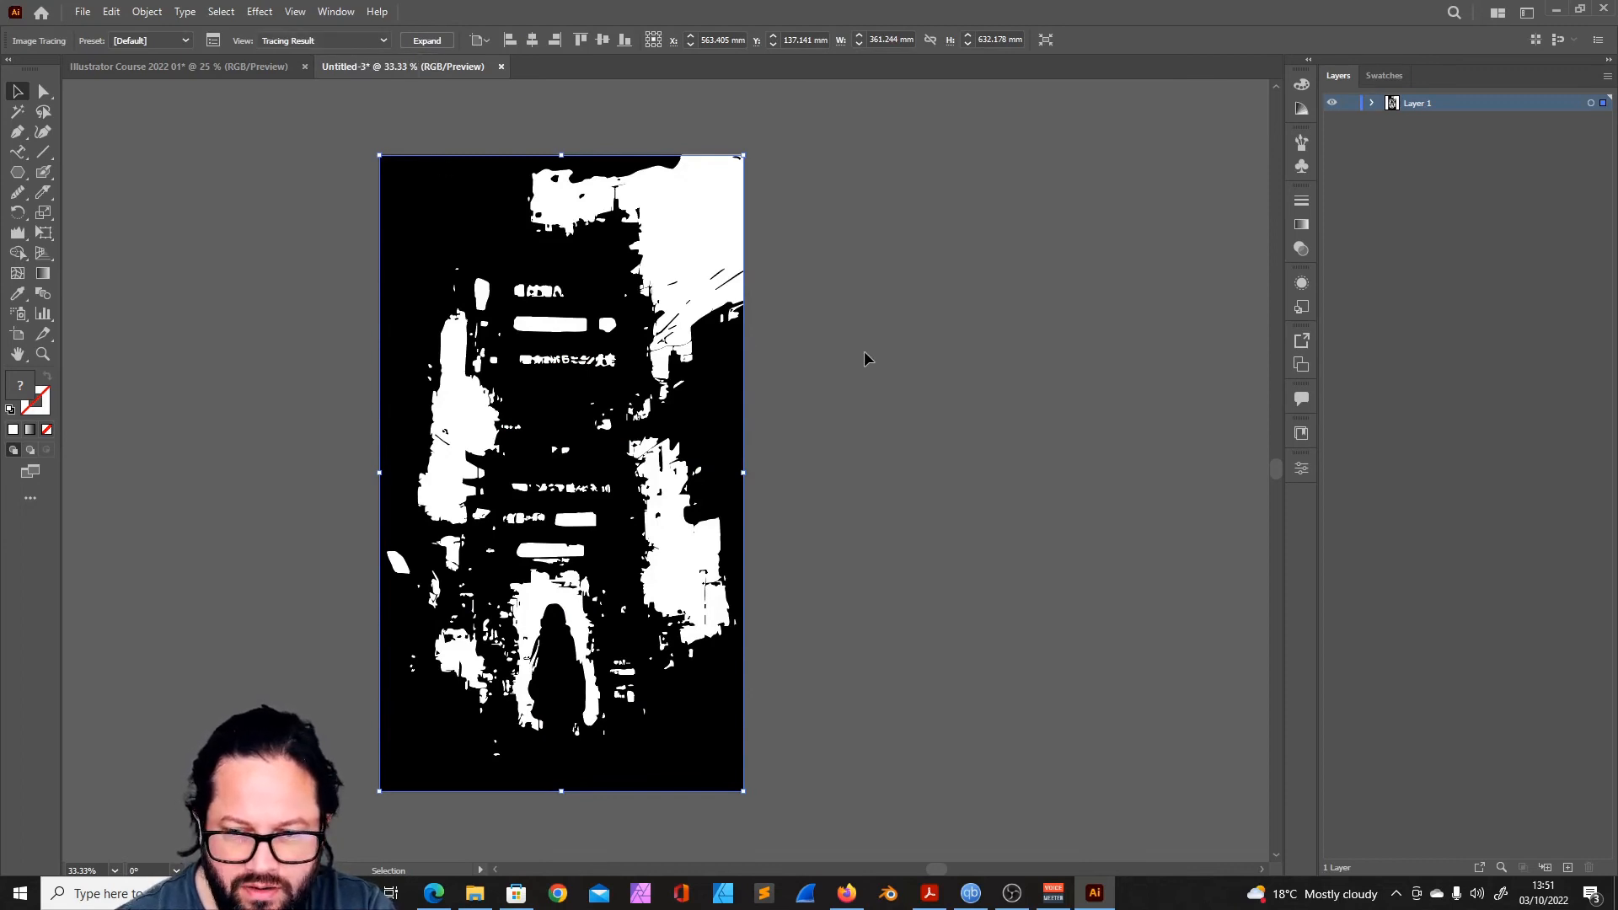
- Open the detailed Image Trace settings beside the artwork and apply the 16 Colors preset to the tracing
{"action": "left_click", "coordinate": [213, 41]}
{"action": "left_click_drag", "start_coordinate": [674, 193], "coordinate": [1033, 159]}
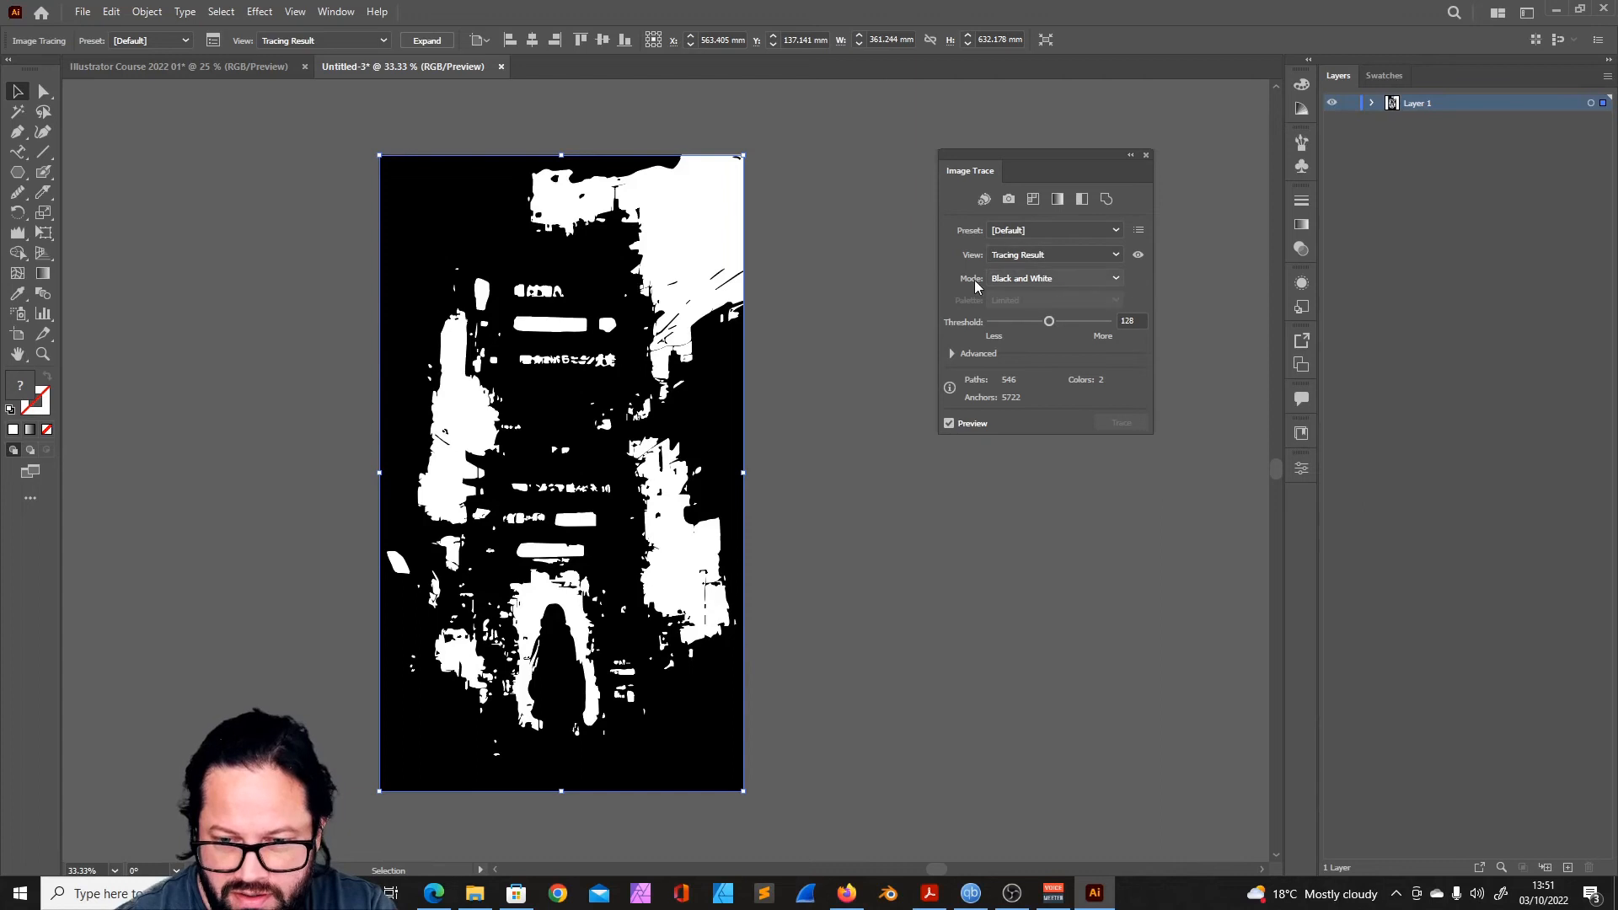
{"action": "left_click", "coordinate": [1115, 229]}
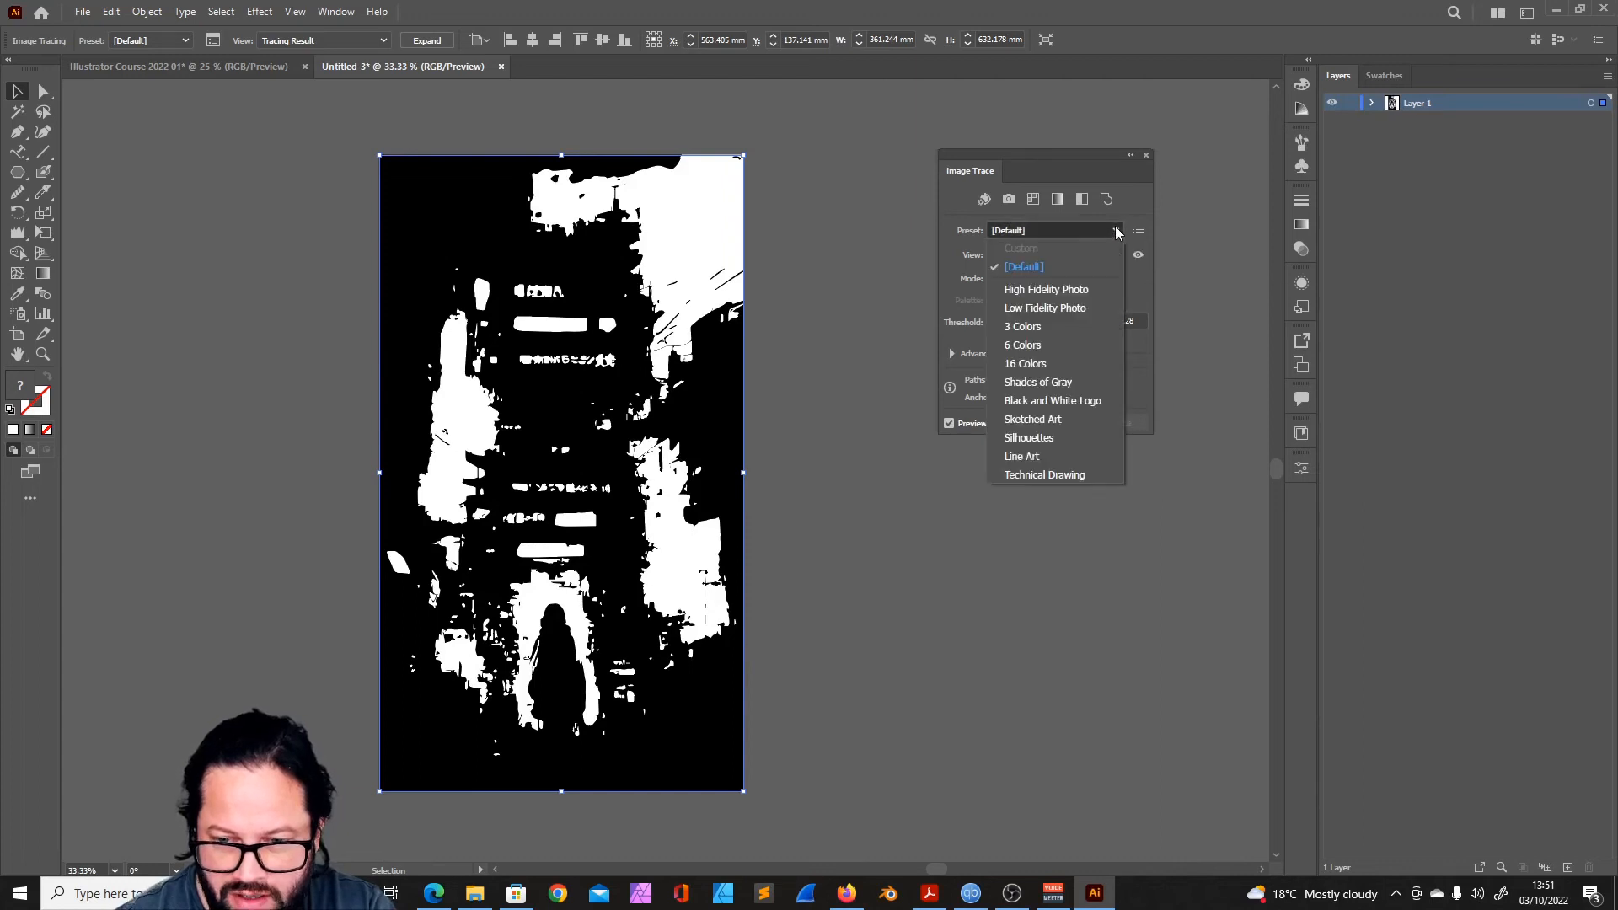
{"action": "left_click", "coordinate": [1040, 365]}
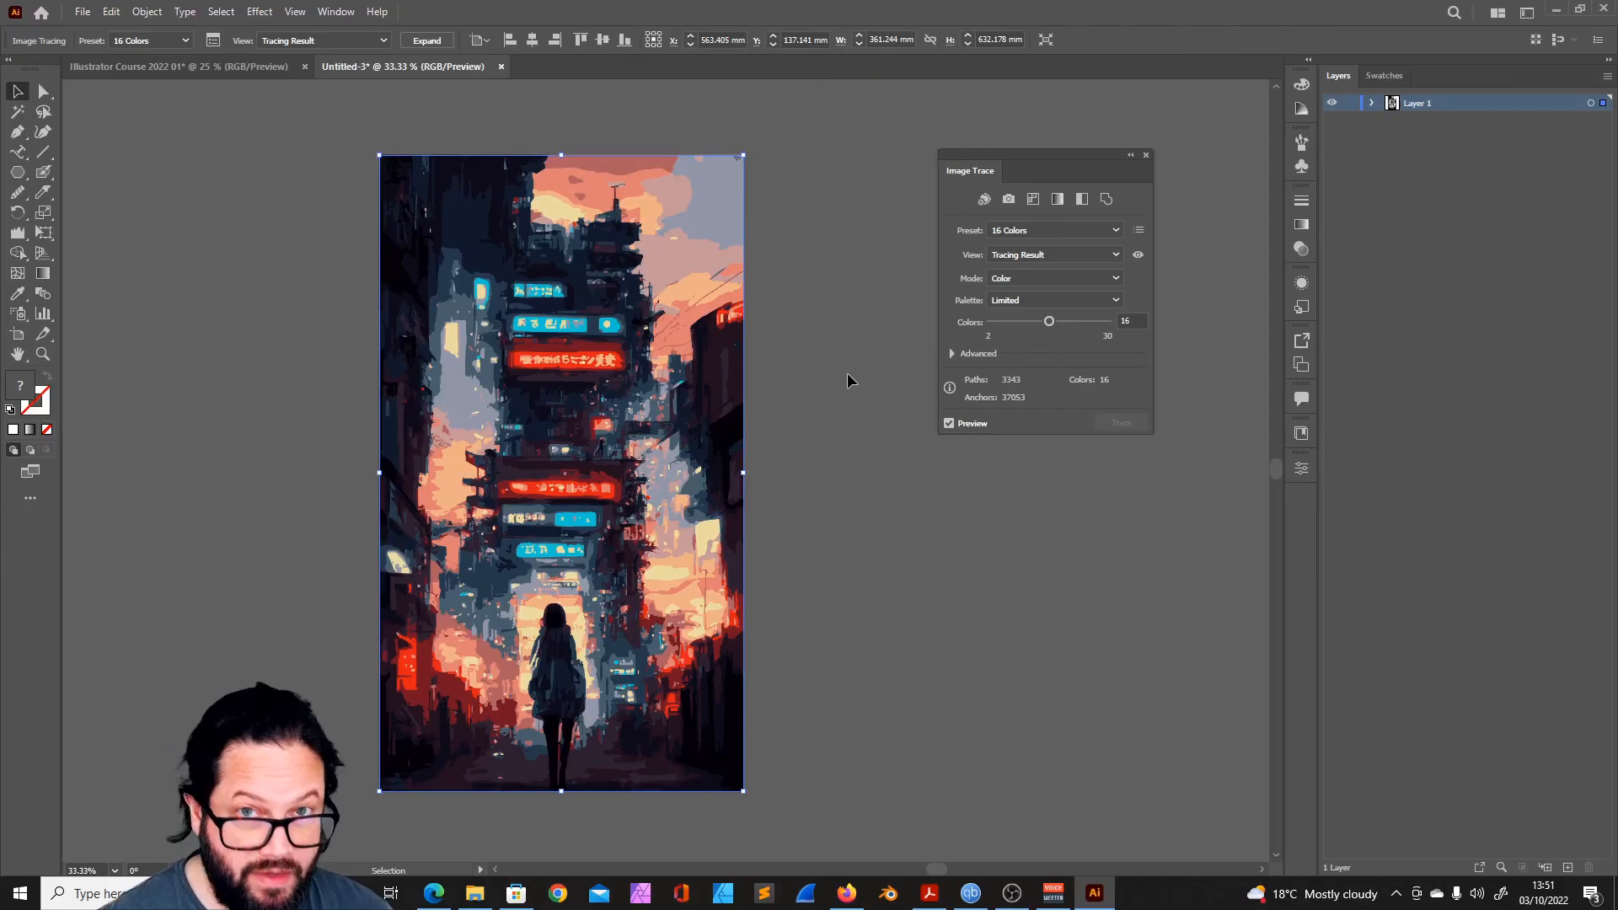
- Examine the Mode and Palette choices available for the image tracing without changing them
{"action": "scroll", "coordinate": [848, 380], "scroll_direction": "up", "scroll_amount": 1}
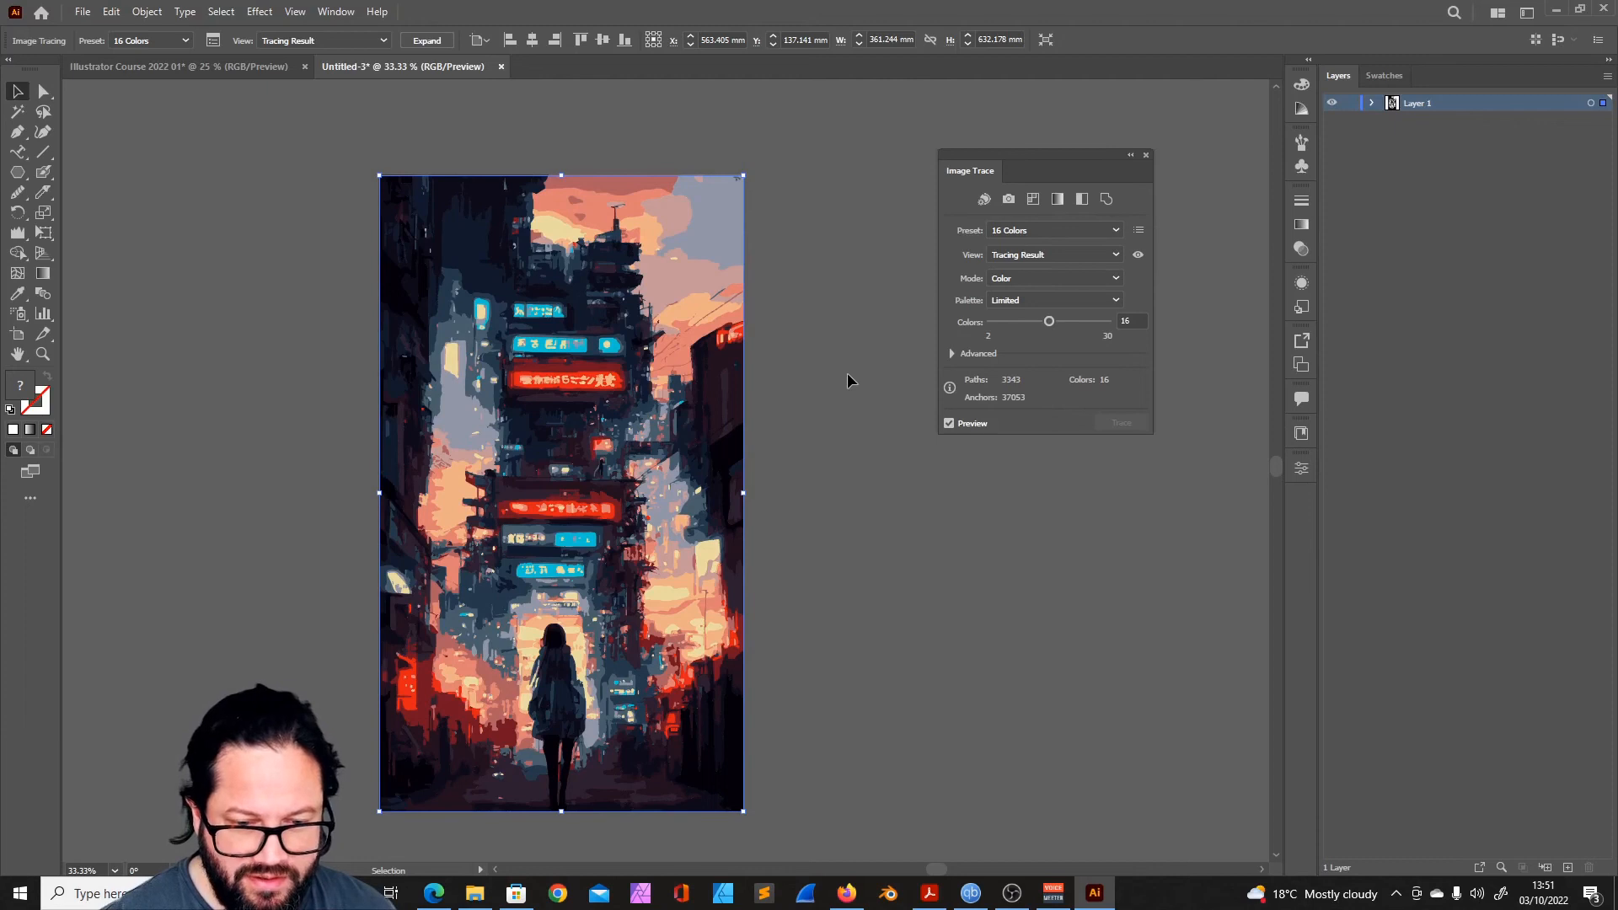
{"action": "left_click", "coordinate": [1113, 280]}
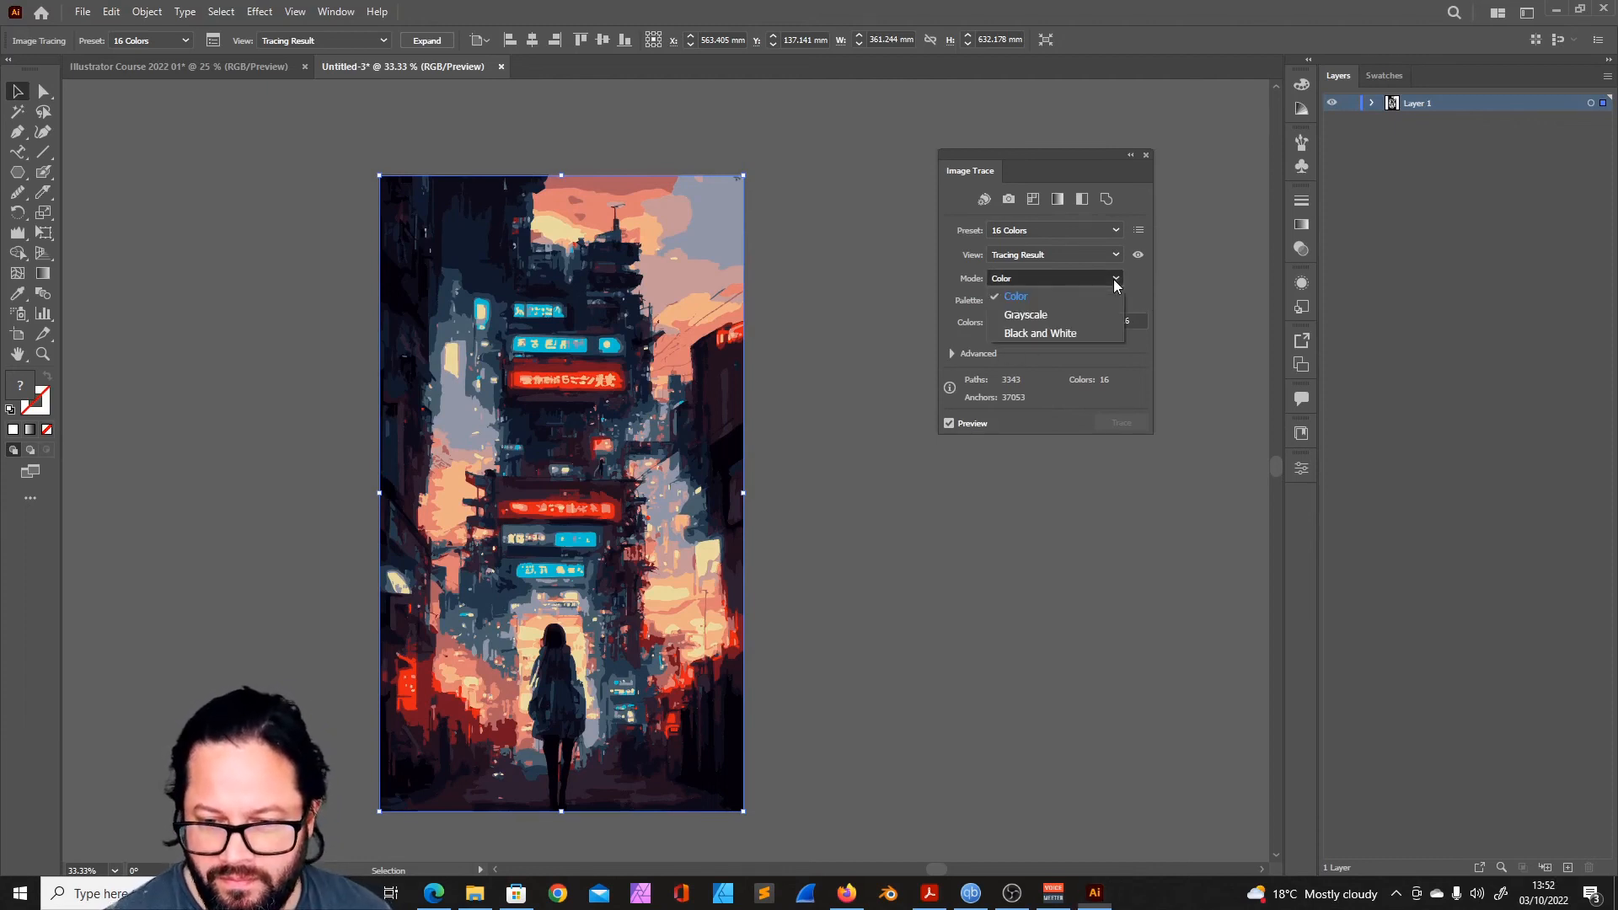
{"action": "left_click", "coordinate": [1060, 503]}
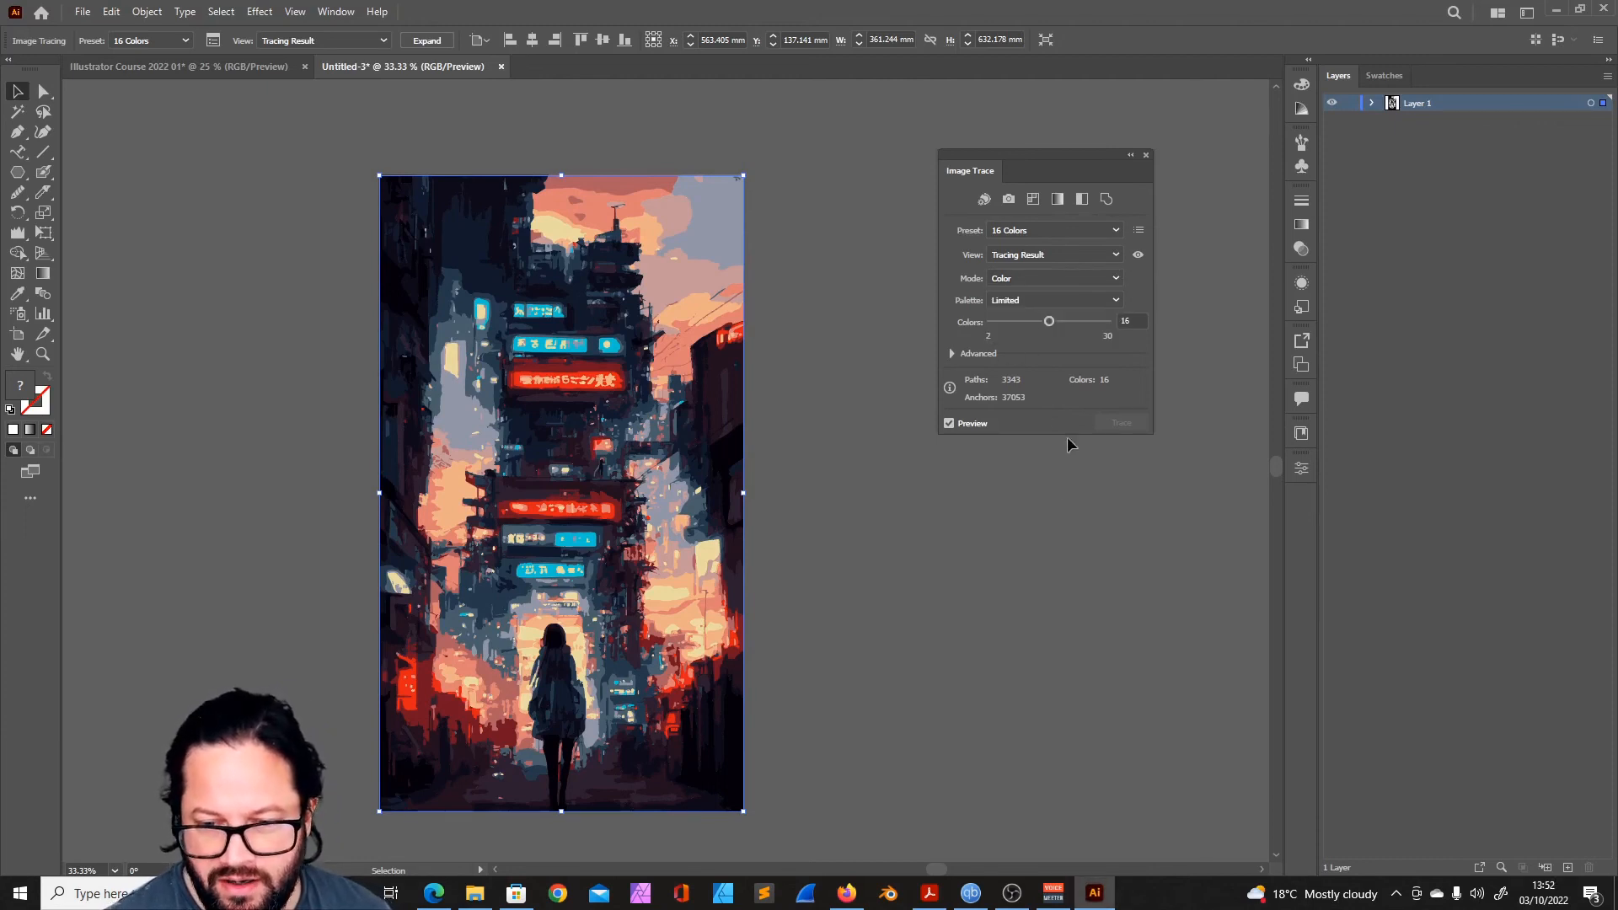
{"action": "left_click", "coordinate": [1114, 301]}
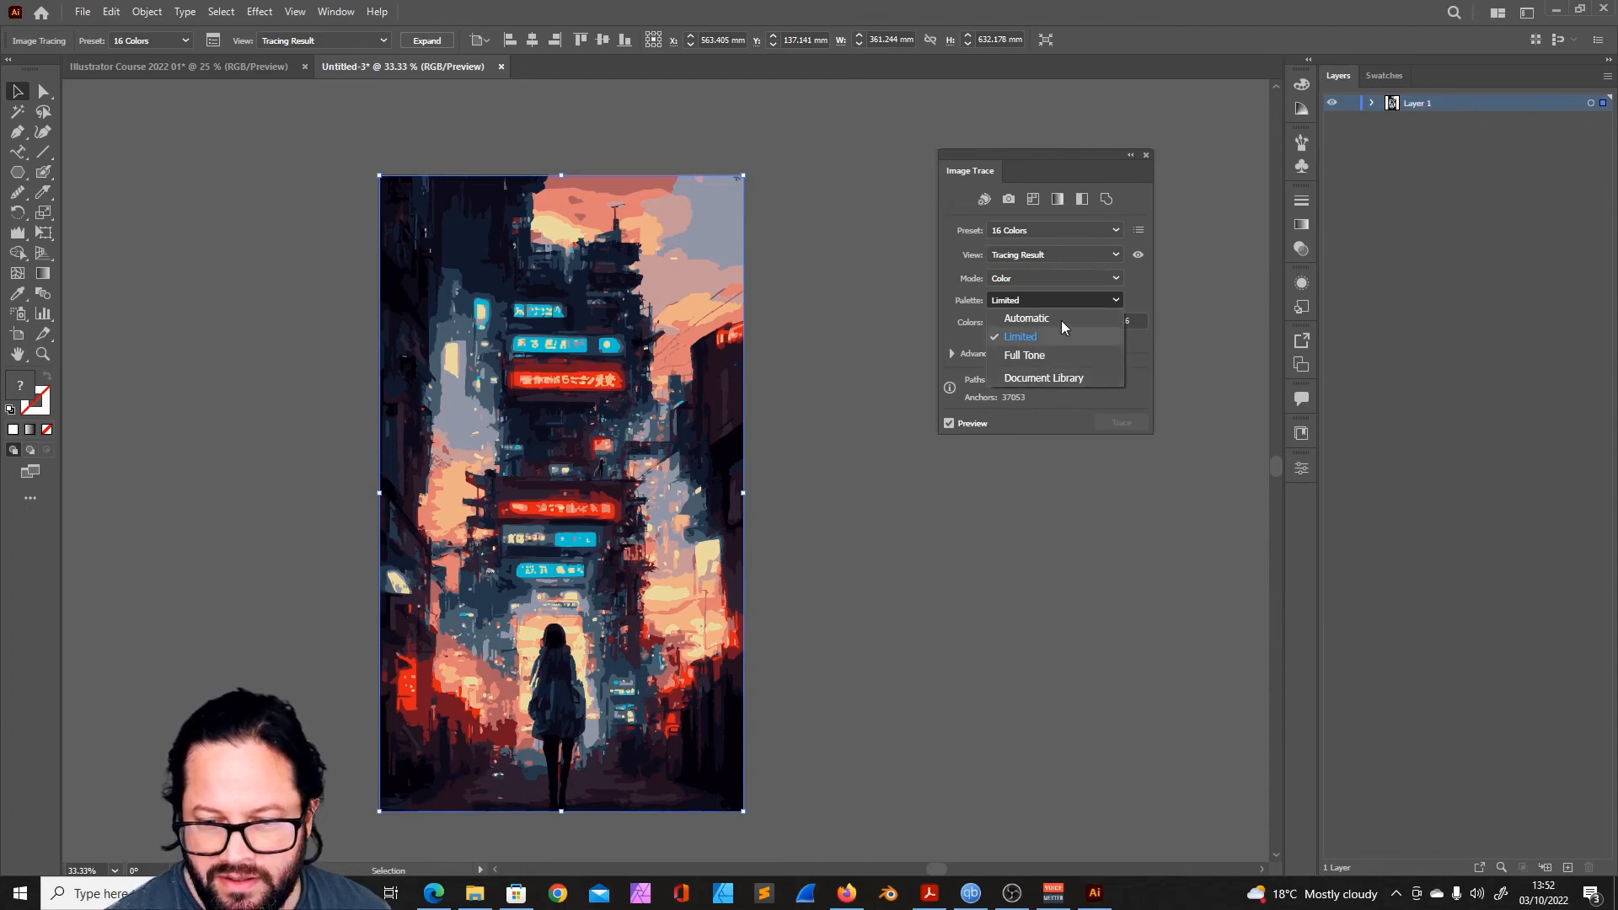
{"action": "left_click", "coordinate": [1112, 205]}
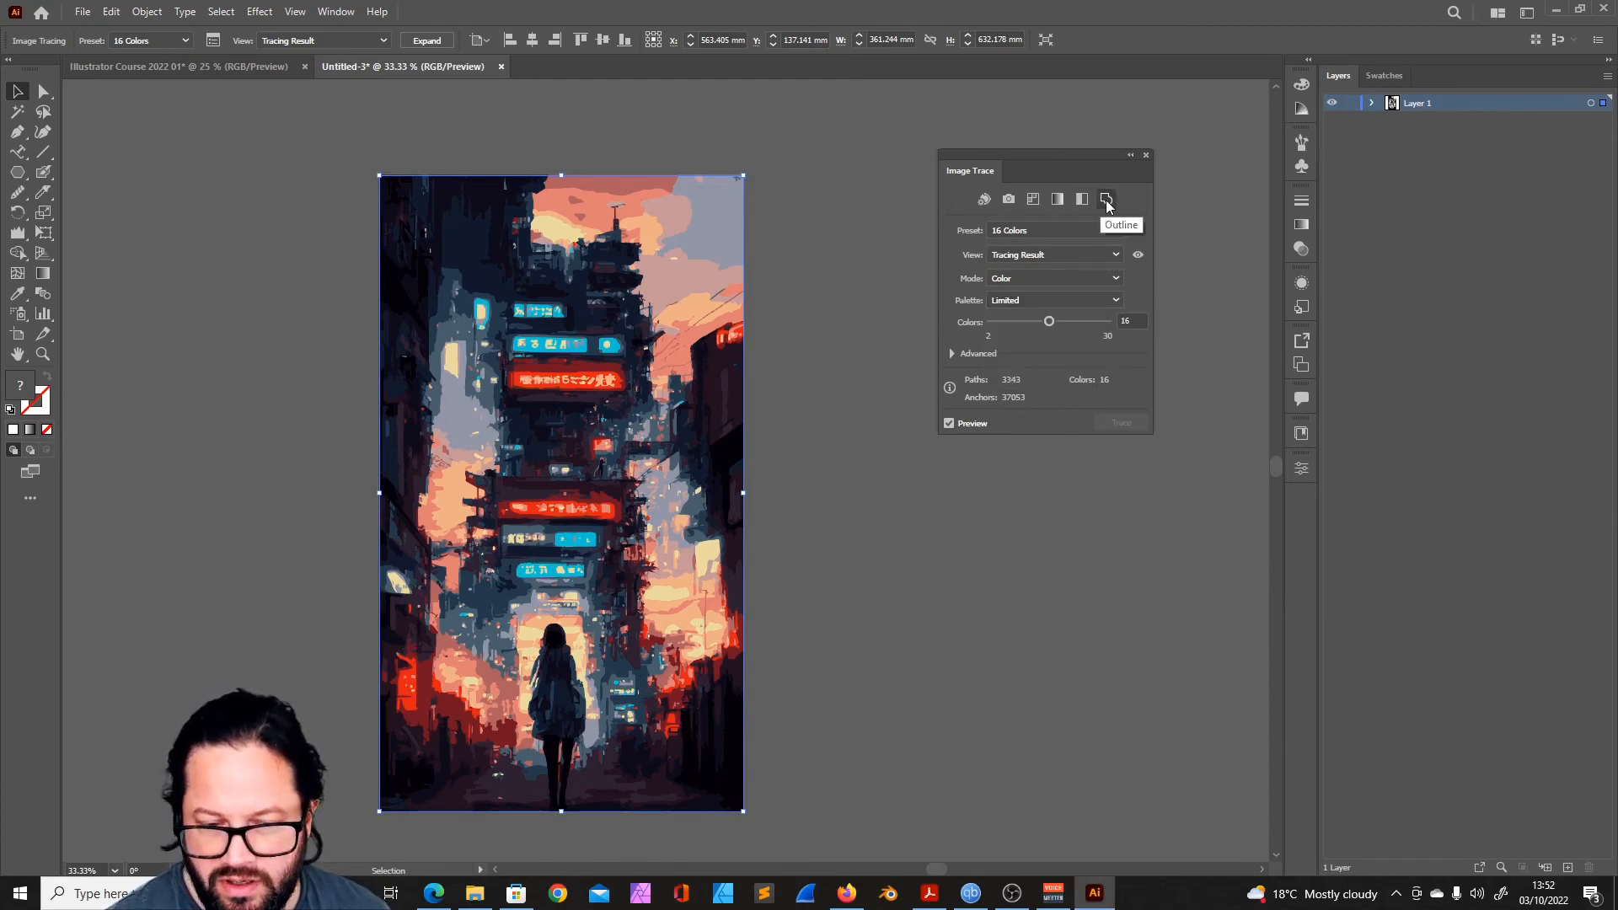
- Review the advanced Image Trace options for the tracing and close the Image Trace settings
{"action": "left_click", "coordinate": [1043, 552]}
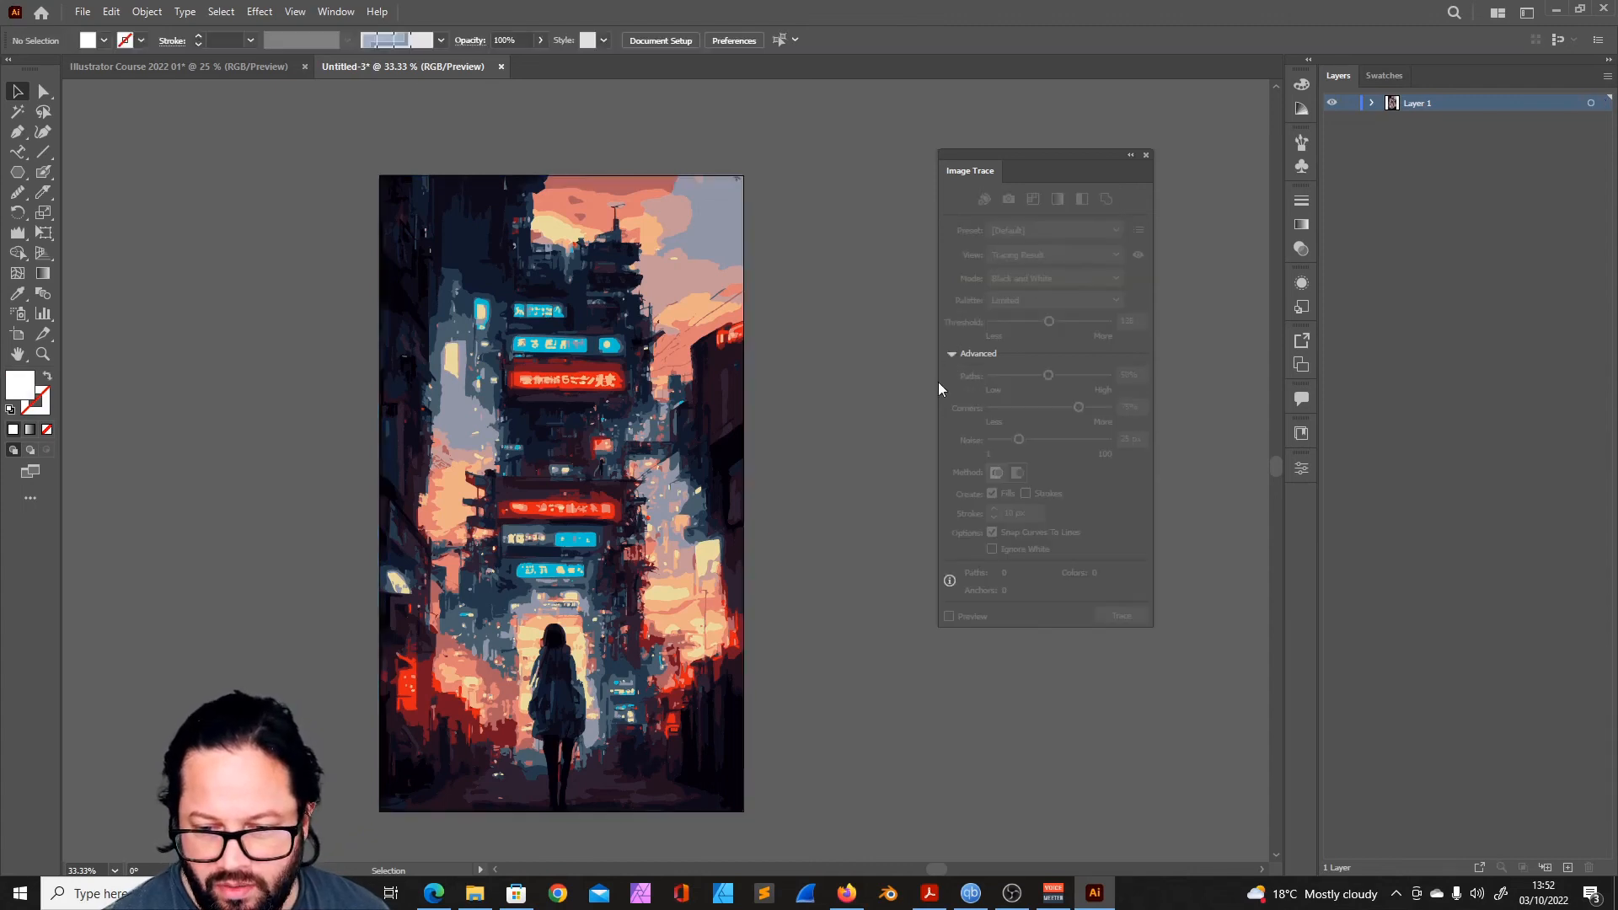
{"action": "left_click", "coordinate": [696, 293]}
{"action": "left_click", "coordinate": [874, 315]}
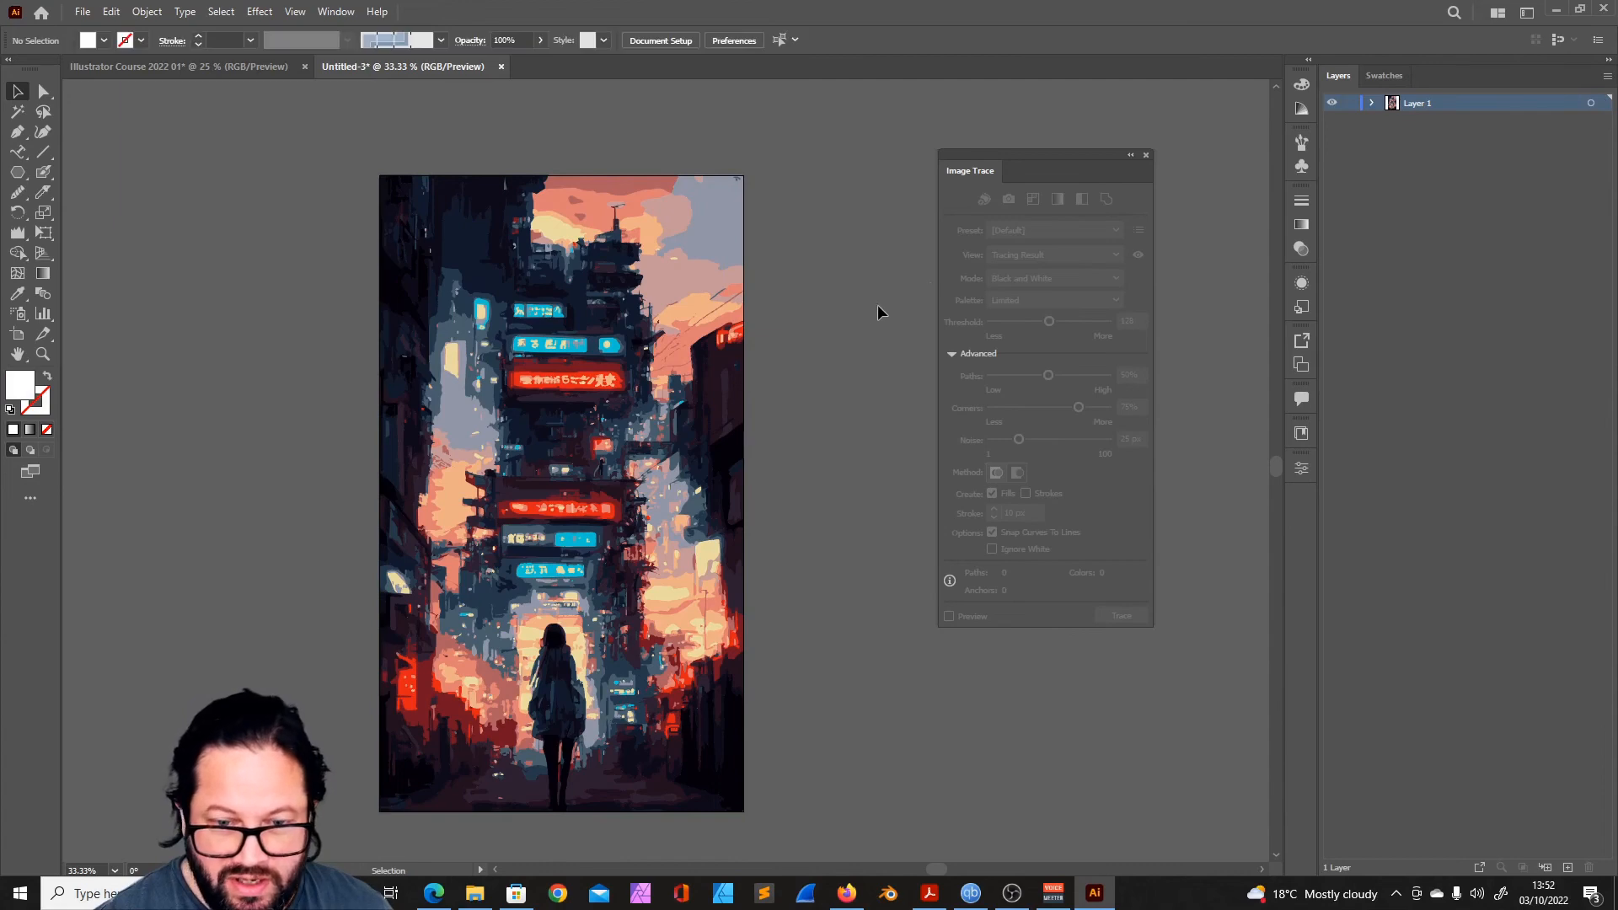
{"action": "left_click", "coordinate": [1146, 156]}
- Try to reach the individual shapes of the traced image in isolation mode, and exit isolation mode
{"action": "left_click", "coordinate": [636, 273]}
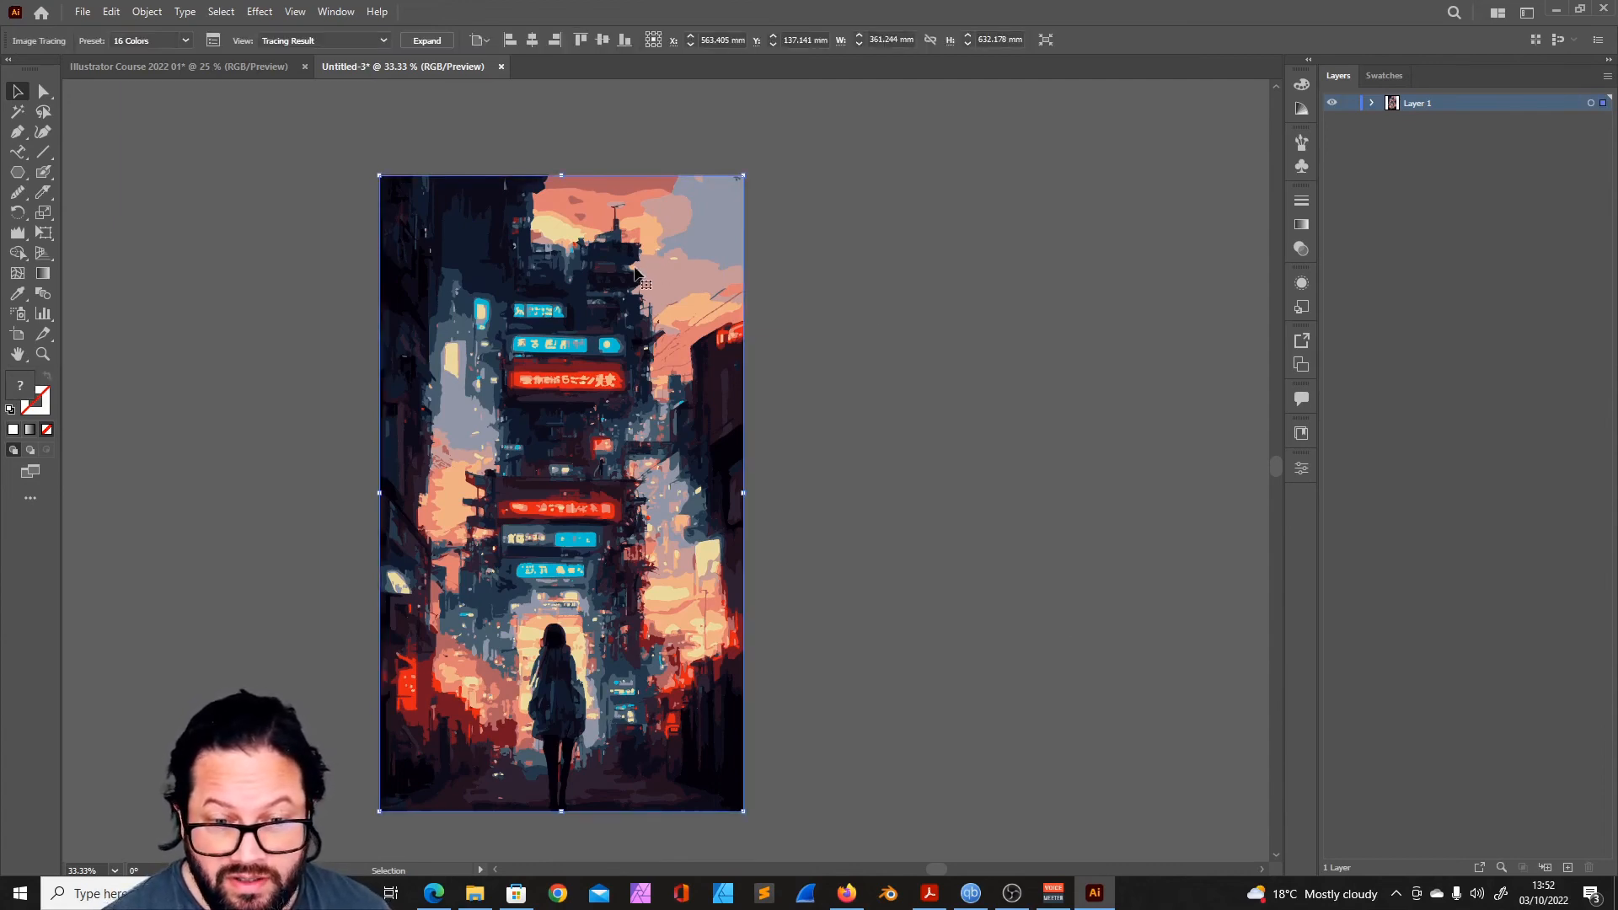
{"action": "mouse_move", "coordinate": [671, 295]}
{"action": "left_mouse_down"}
{"action": "mouse_move", "coordinate": [994, 286]}
{"action": "mouse_move", "coordinate": [669, 286]}
{"action": "left_mouse_up"}
{"action": "double_click", "coordinate": [669, 286]}
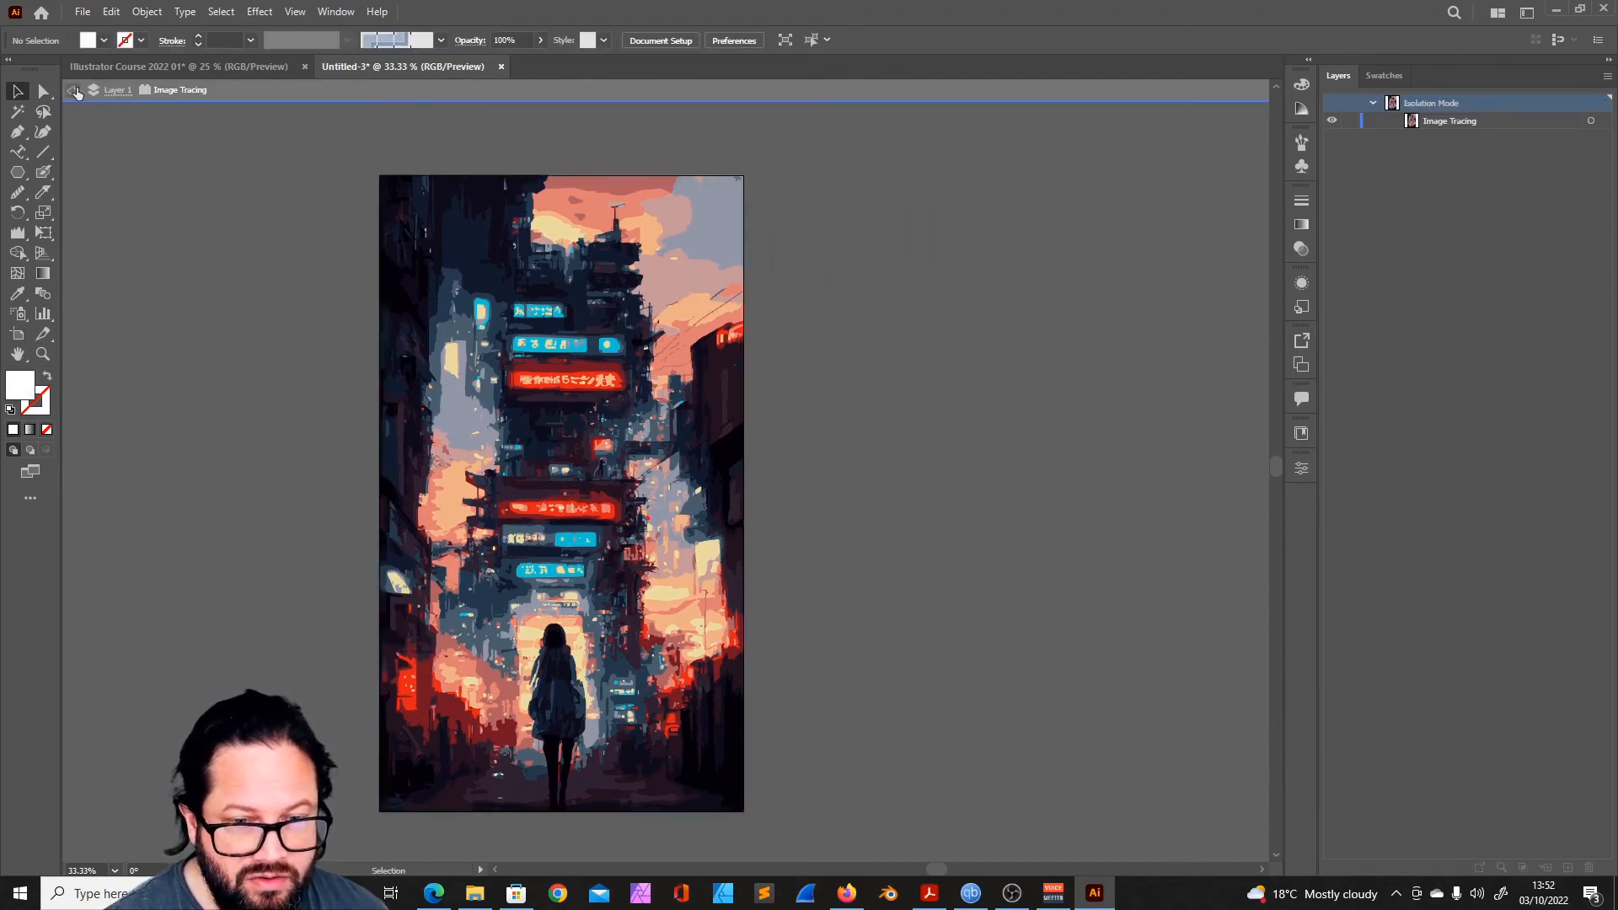
{"action": "left_click", "coordinate": [74, 91]}
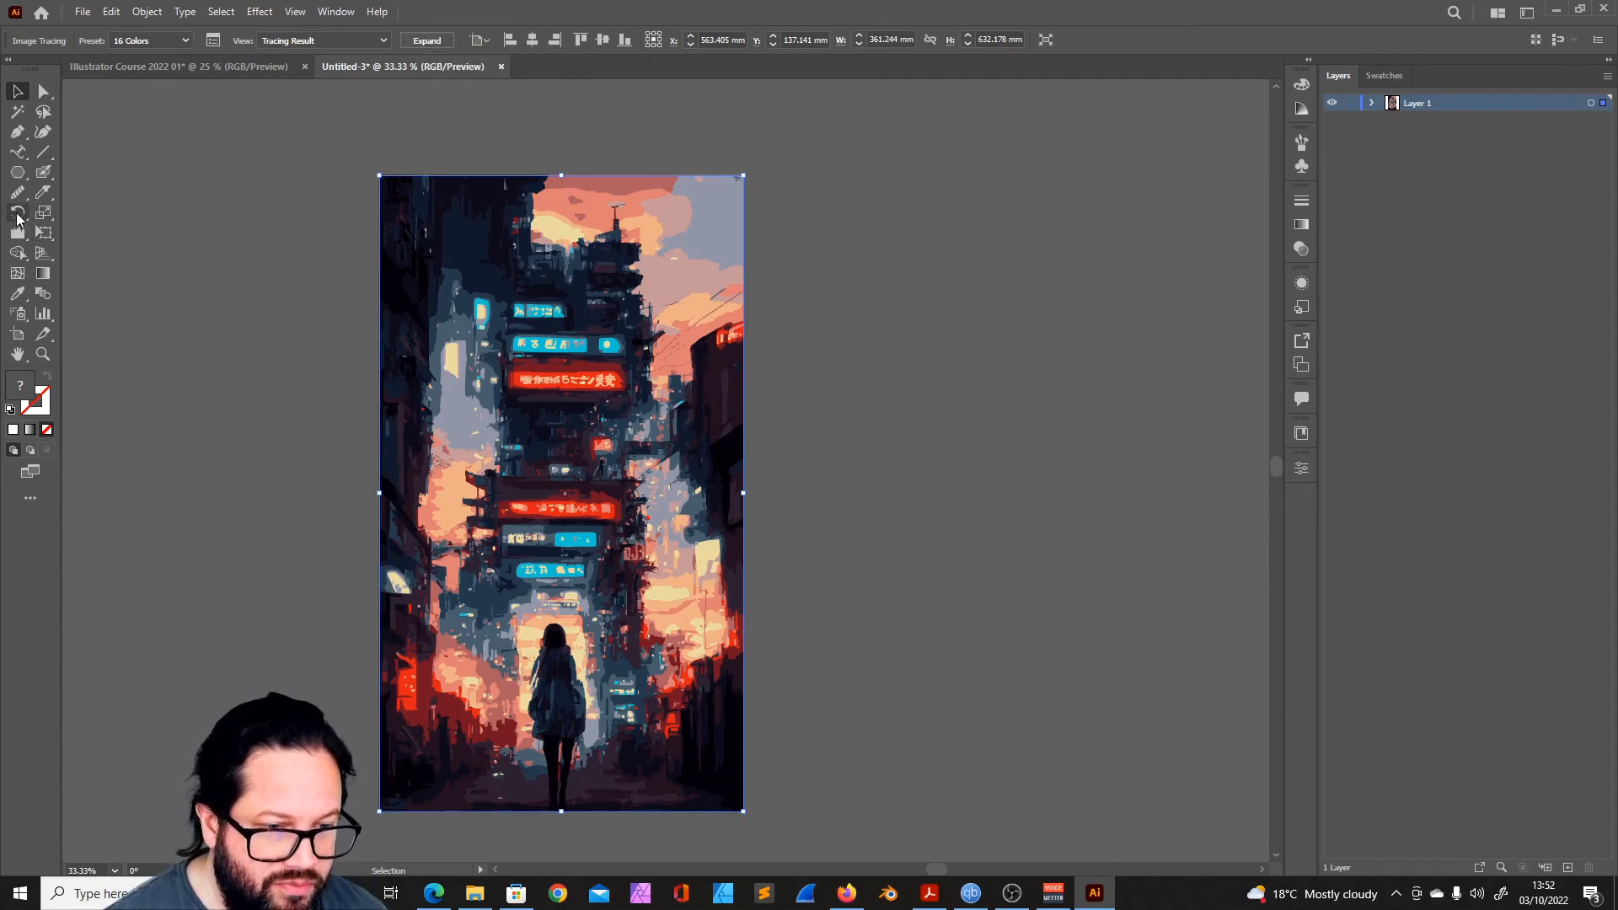
- Expand the 16-color tracing into paths and inspect the resulting outlines by selecting and deselecting the artwork
{"action": "left_click", "coordinate": [425, 41]}
{"action": "left_click", "coordinate": [941, 284]}
{"action": "left_click", "coordinate": [678, 304]}
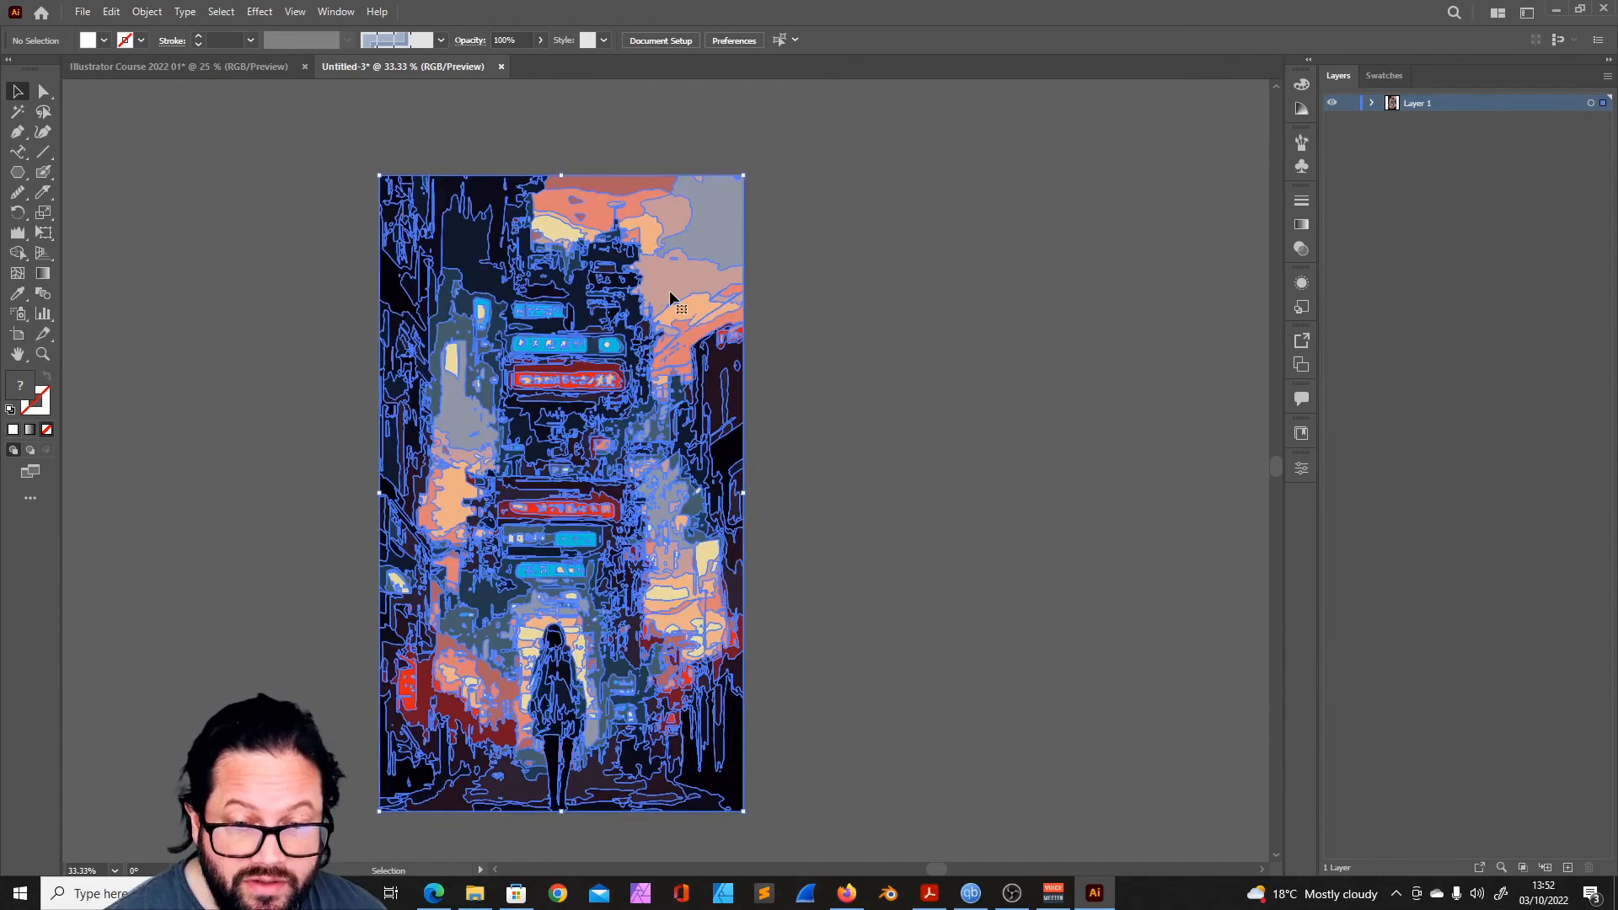
{"action": "left_click", "coordinate": [916, 455]}
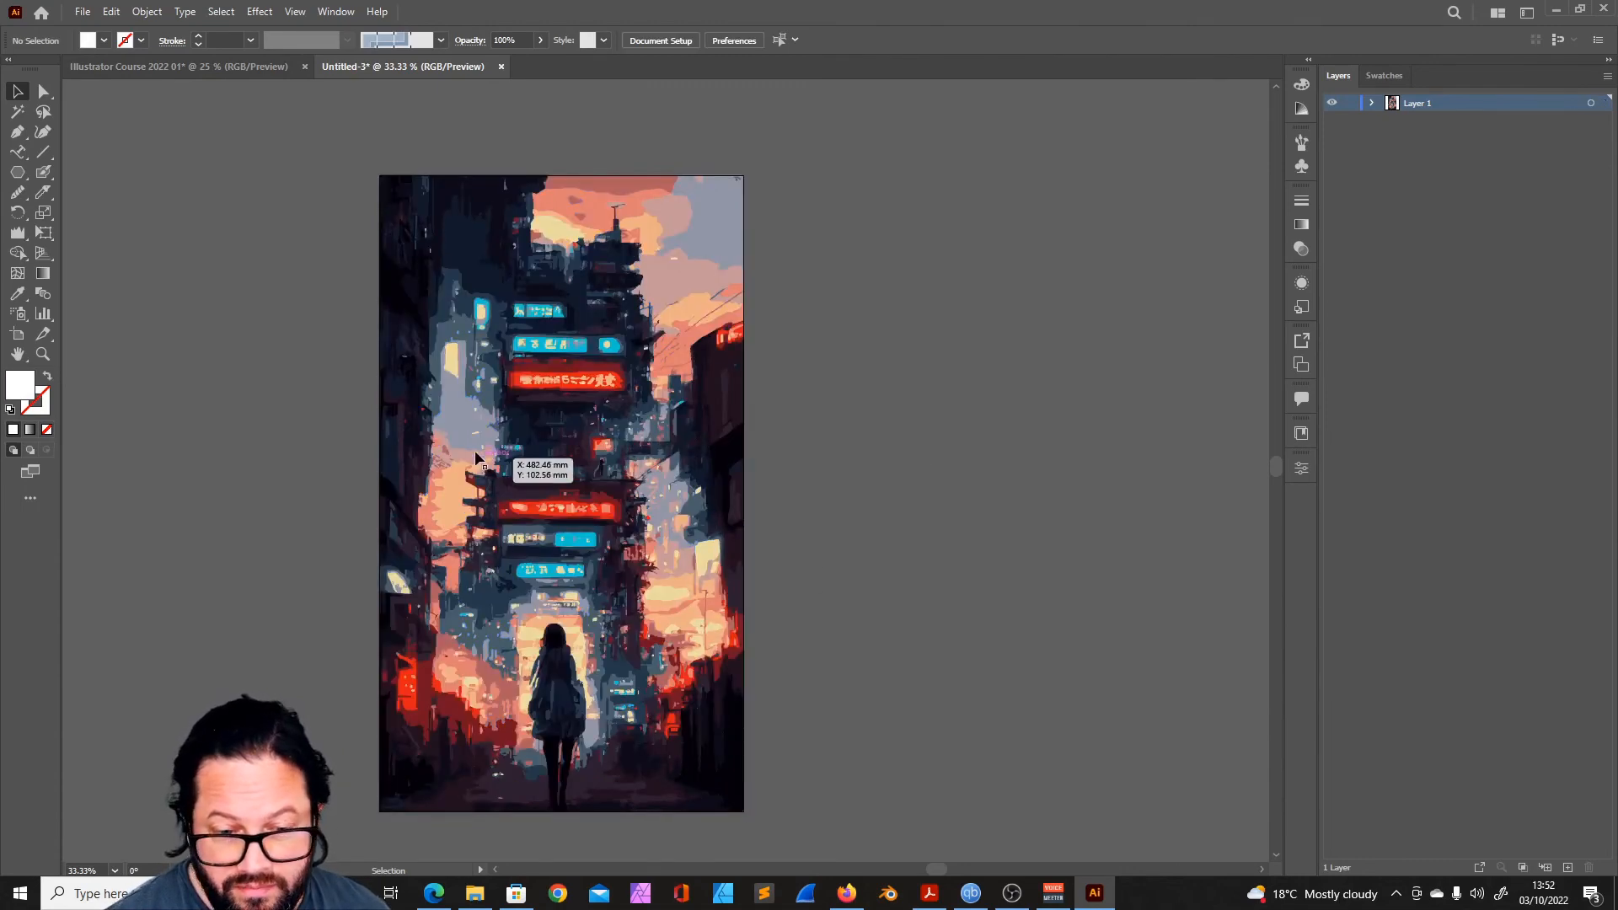
{"action": "left_click", "coordinate": [497, 447]}
{"action": "left_click", "coordinate": [837, 272]}
{"action": "left_click", "coordinate": [644, 330]}
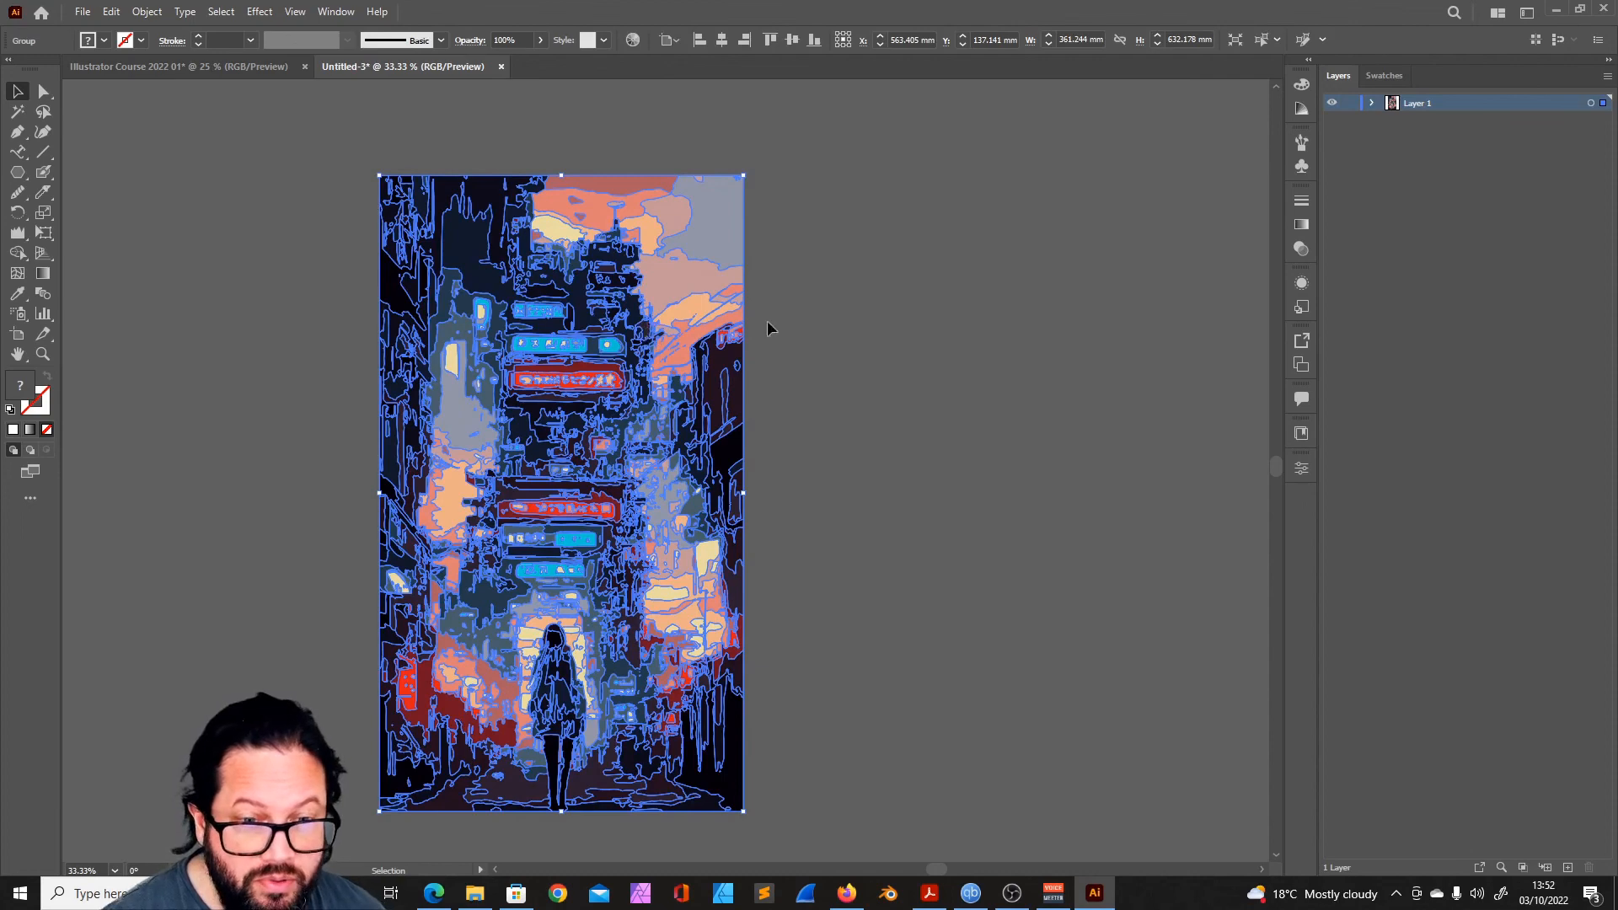
{"action": "left_click", "coordinate": [818, 325]}
- Duplicate the artboard with the expanded artwork beside the original, and undo back to the single unexpanded tracing
{"action": "left_click_drag", "start_coordinate": [891, 517], "coordinate": [637, 474]}
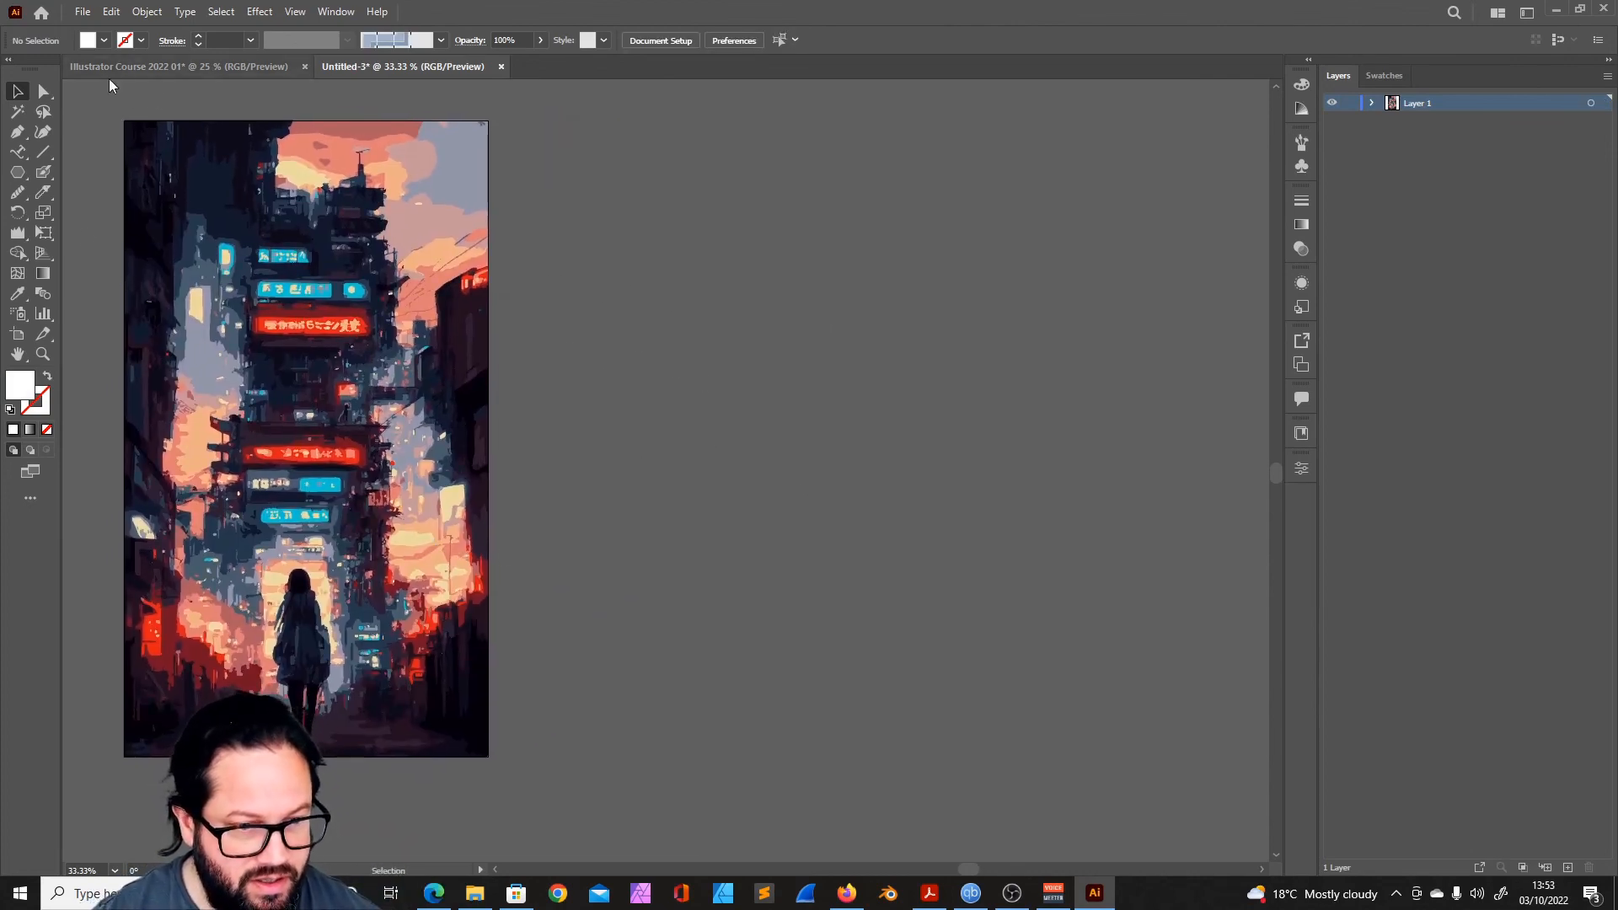
{"action": "left_click", "coordinate": [18, 334]}
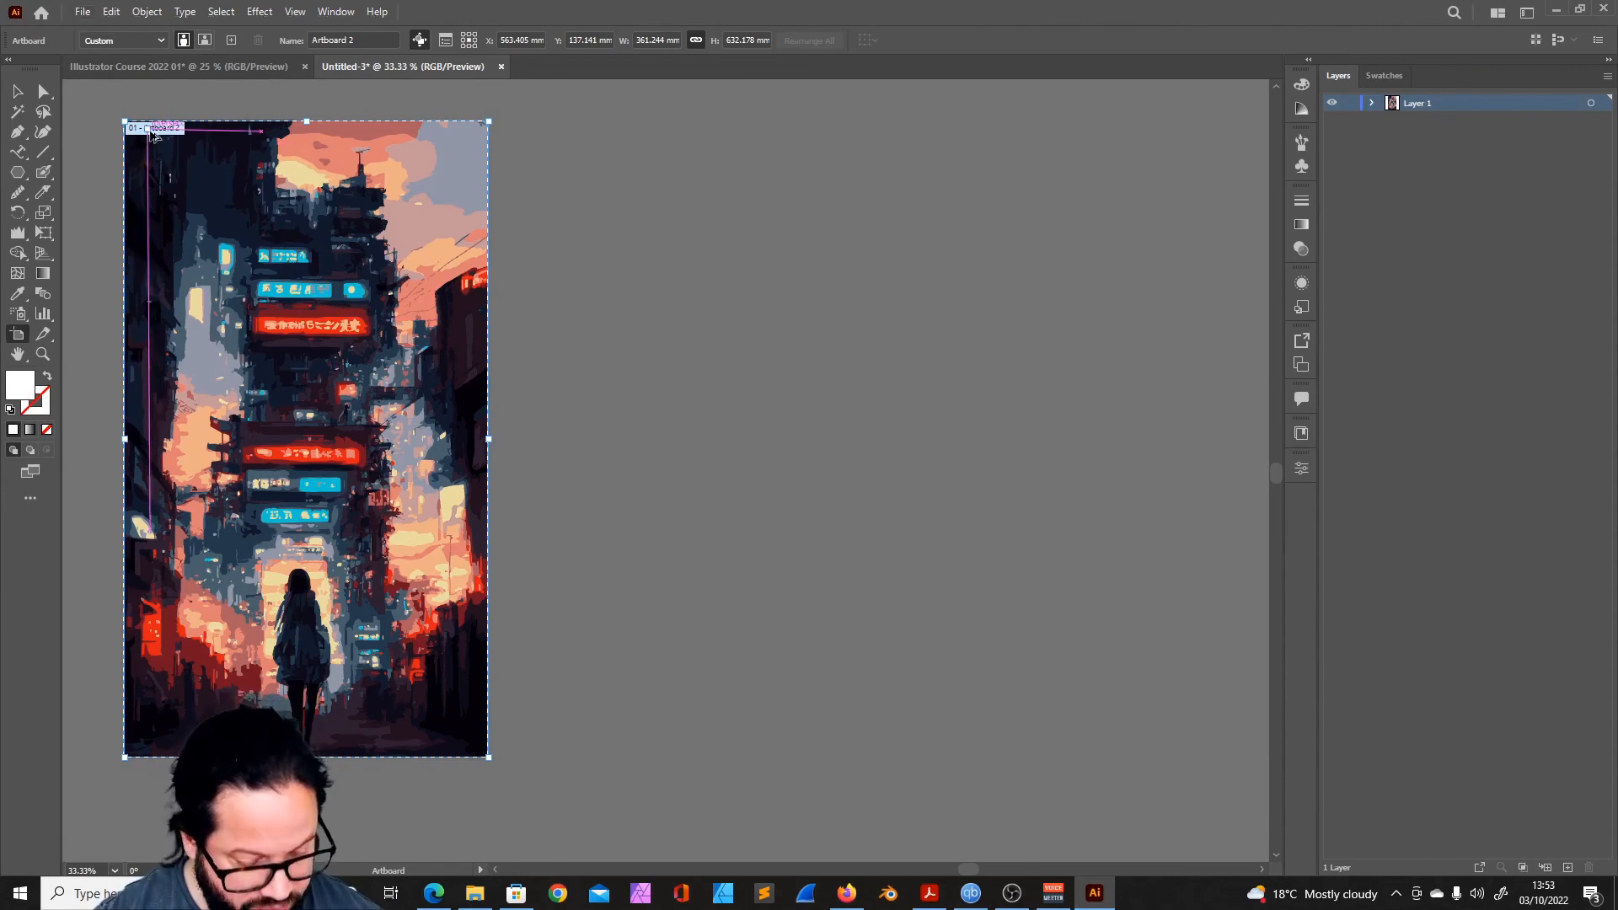
{"action": "left_click_drag", "start_coordinate": [154, 135], "coordinate": [549, 135]}
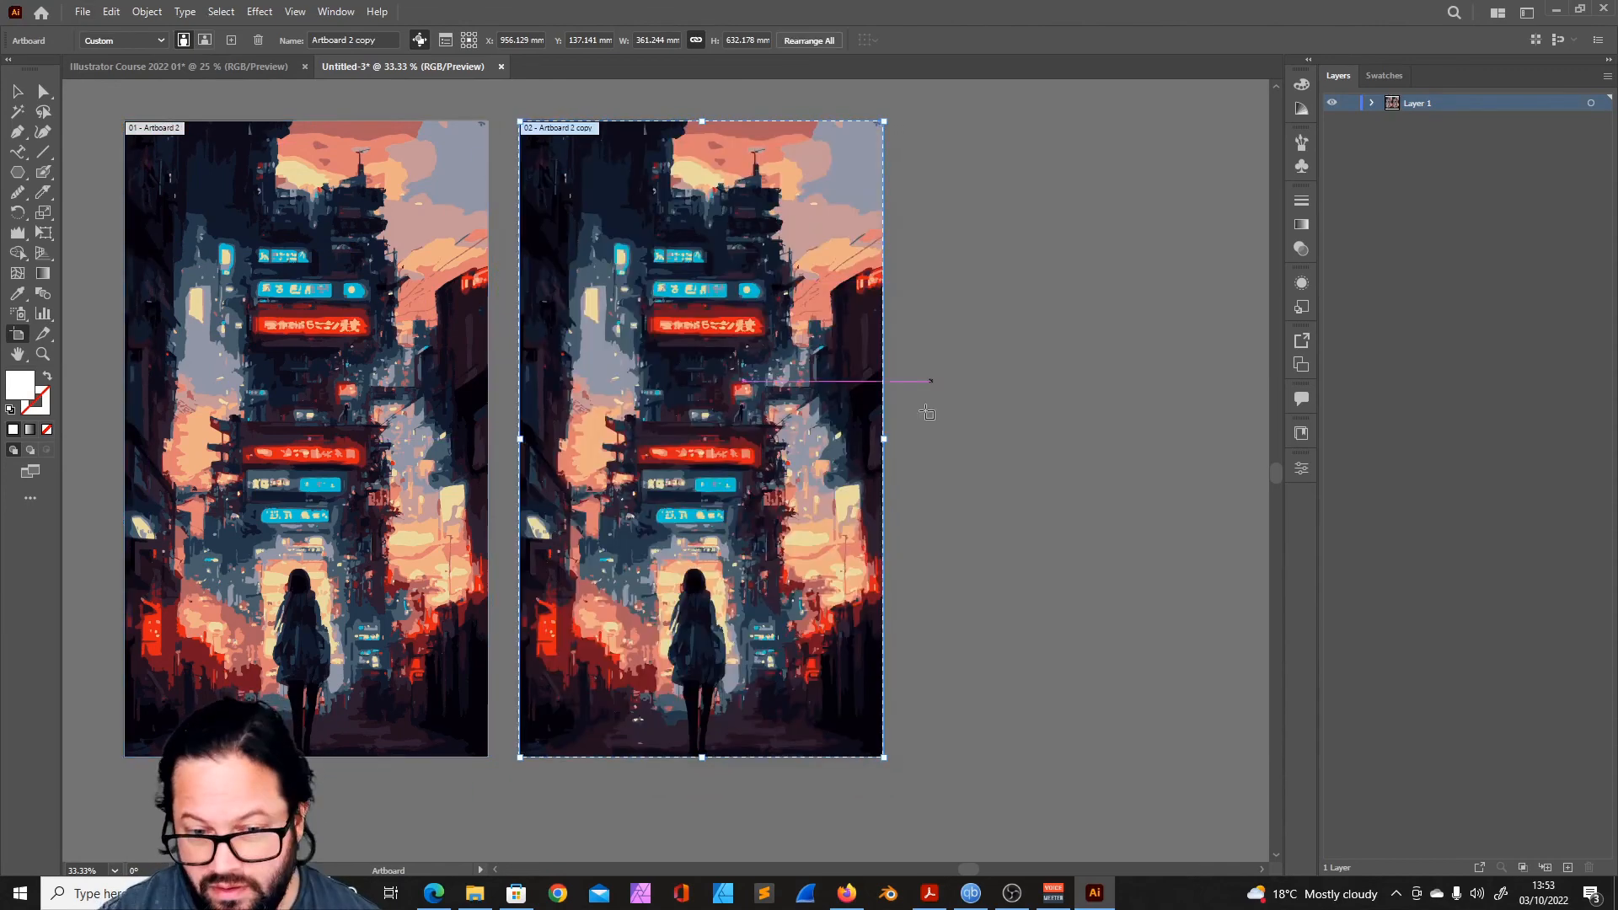
{"action": "left_click_drag", "start_coordinate": [926, 413], "coordinate": [758, 438]}
{"action": "left_click_drag", "start_coordinate": [412, 177], "coordinate": [830, 163]}
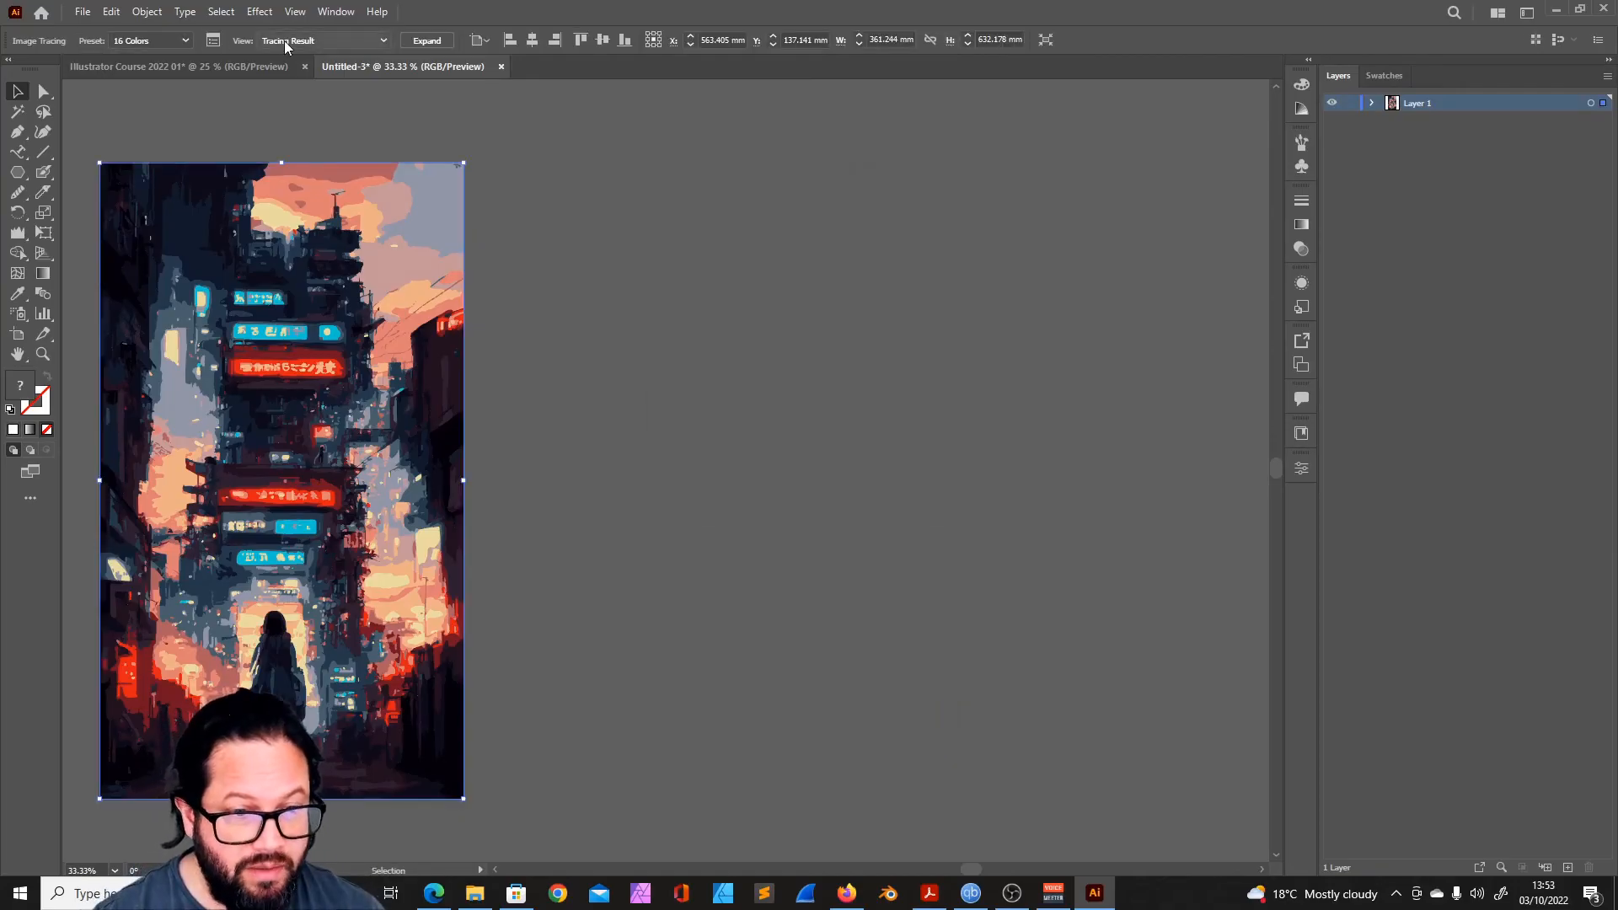
- Duplicate the artboard with its unexpanded 16-color tracing twice, placing the copies side by side in a row
{"action": "left_click", "coordinate": [18, 334]}
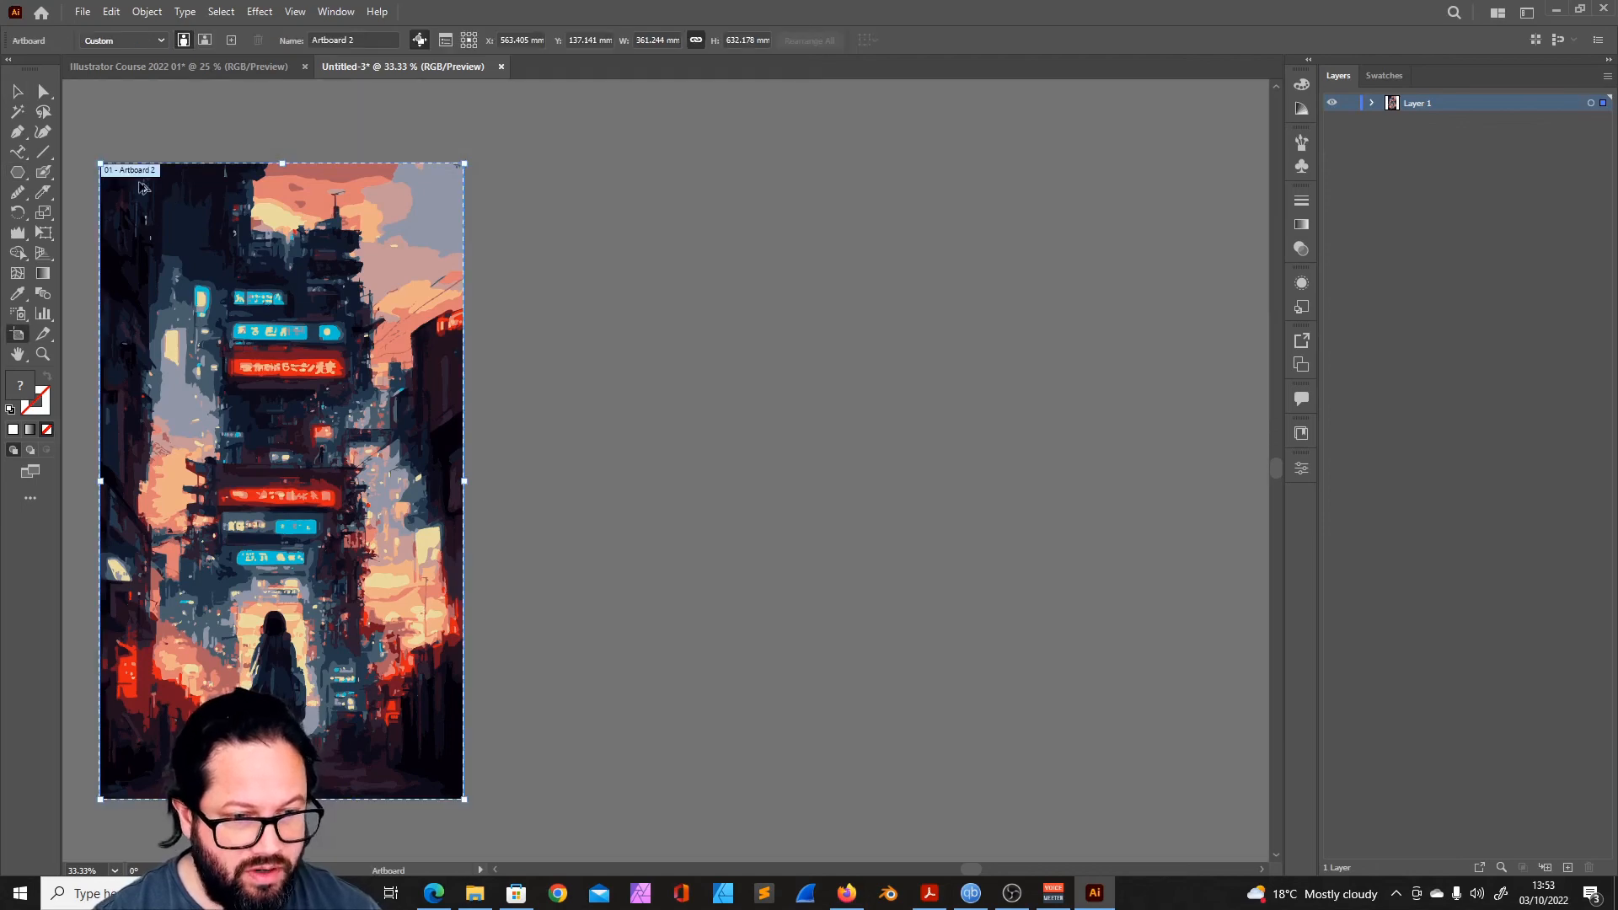
{"action": "left_click_drag", "start_coordinate": [126, 172], "coordinate": [612, 172]}
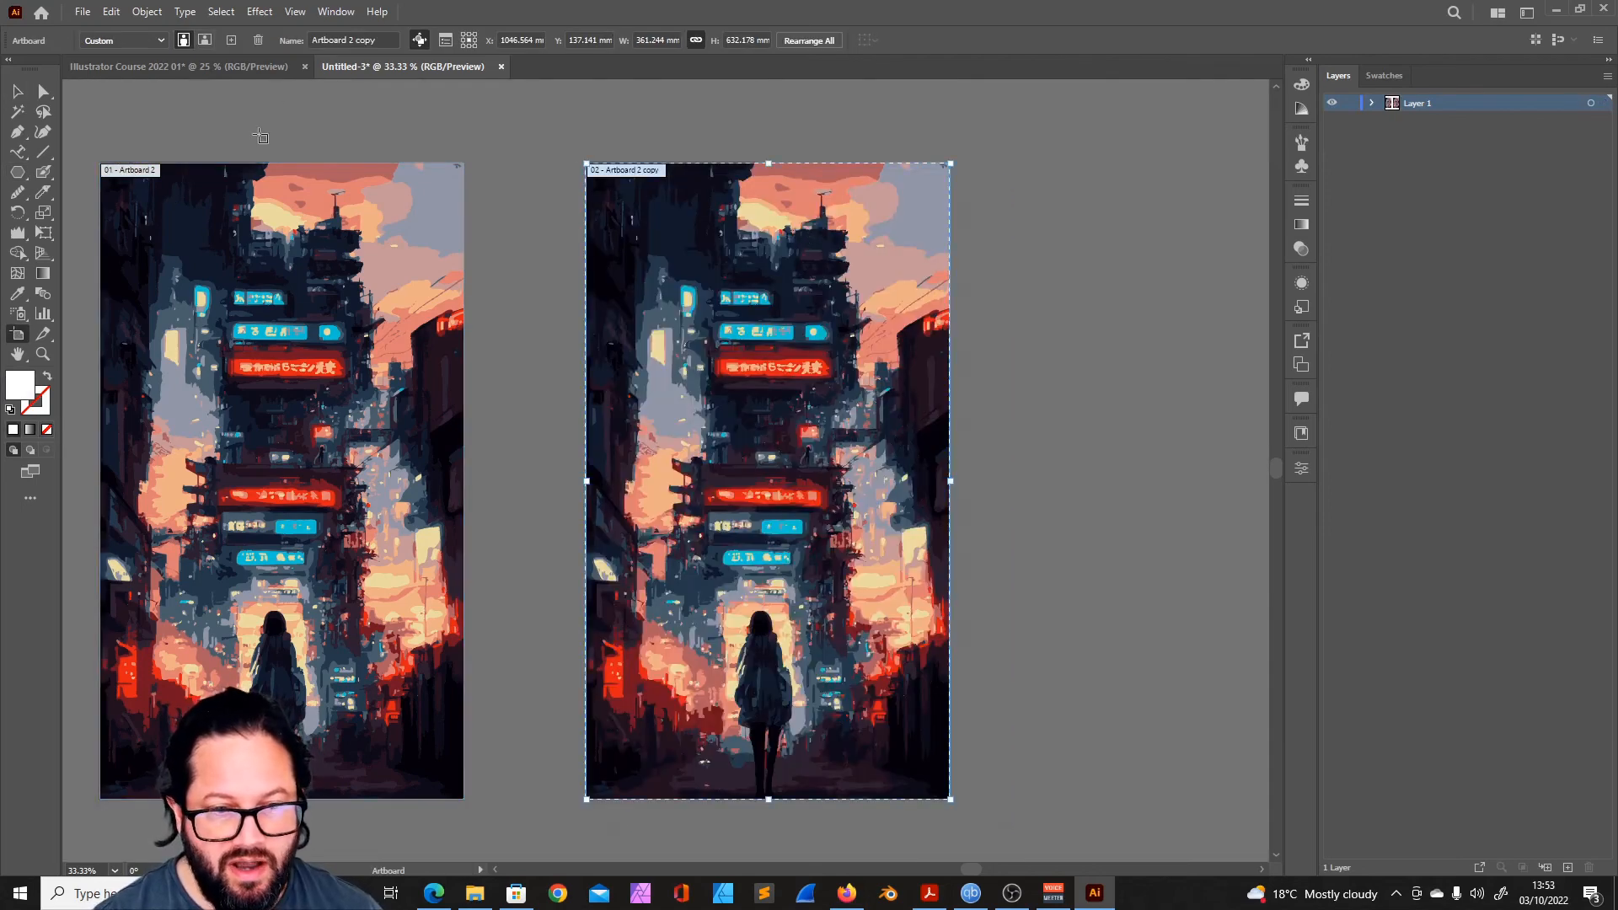
{"action": "left_click_drag", "start_coordinate": [604, 408], "coordinate": [688, 432]}
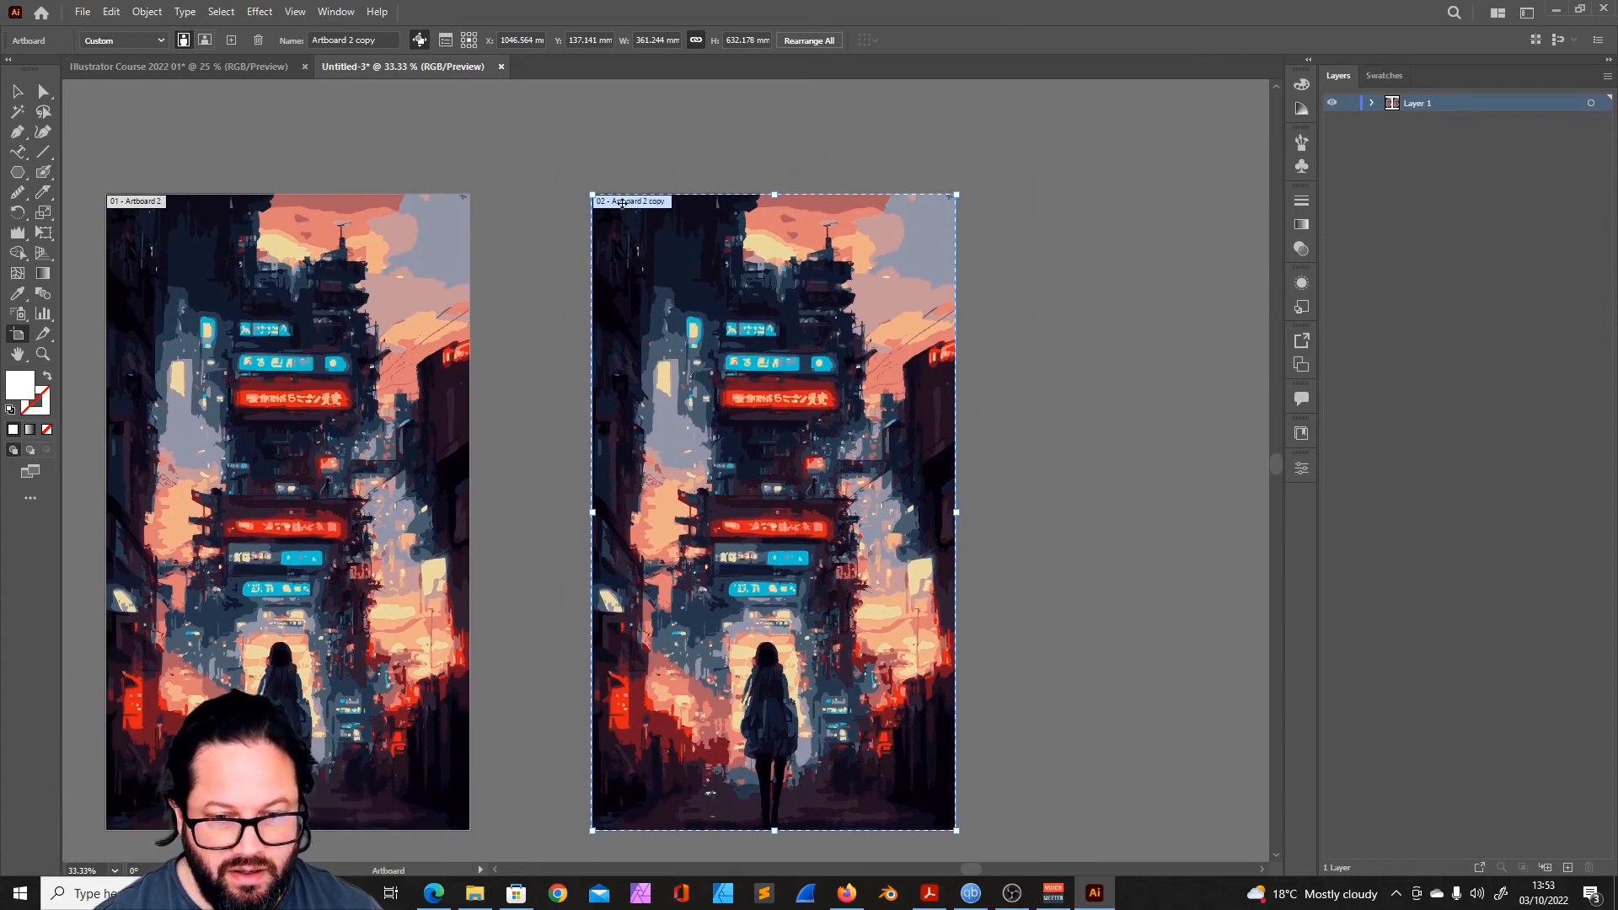
{"action": "left_click_drag", "start_coordinate": [631, 204], "coordinate": [1091, 204]}
{"action": "mouse_move", "coordinate": [990, 272]}
{"action": "left_mouse_down"}
{"action": "mouse_move", "coordinate": [821, 263]}
{"action": "mouse_move", "coordinate": [798, 238]}
{"action": "left_mouse_up"}
{"action": "left_click", "coordinate": [736, 240]}
- Open the detailed Image Trace settings clear of the artwork and apply the 6 Colors preset to the third artboard's tracing
{"action": "key", "text": "v"}
{"action": "left_click", "coordinate": [551, 216]}
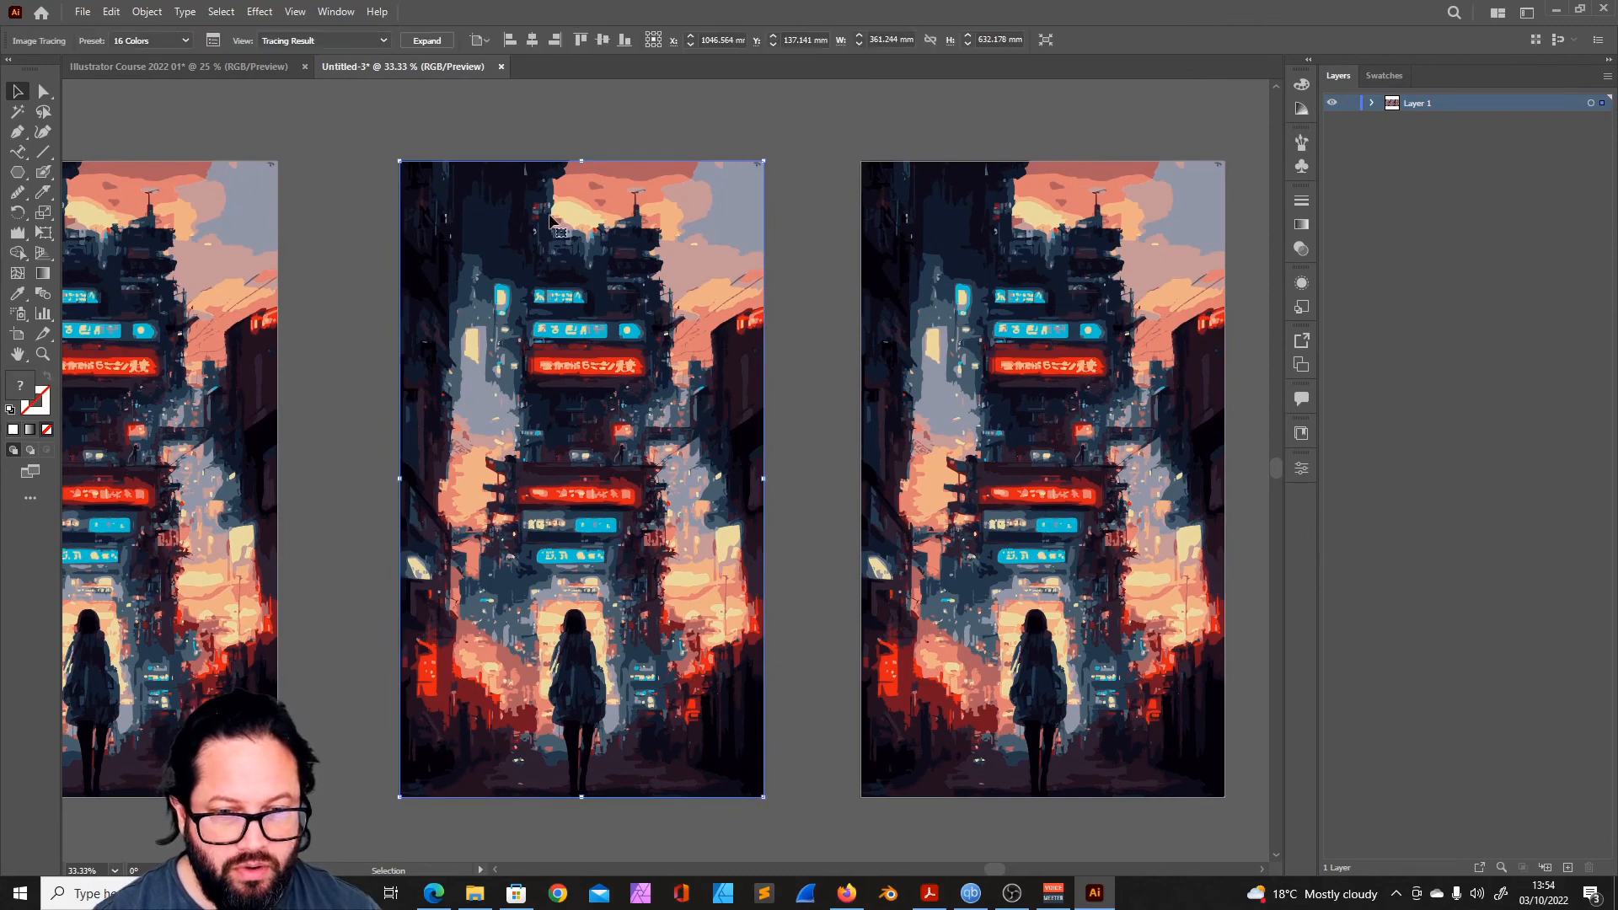
{"action": "left_click", "coordinate": [214, 39]}
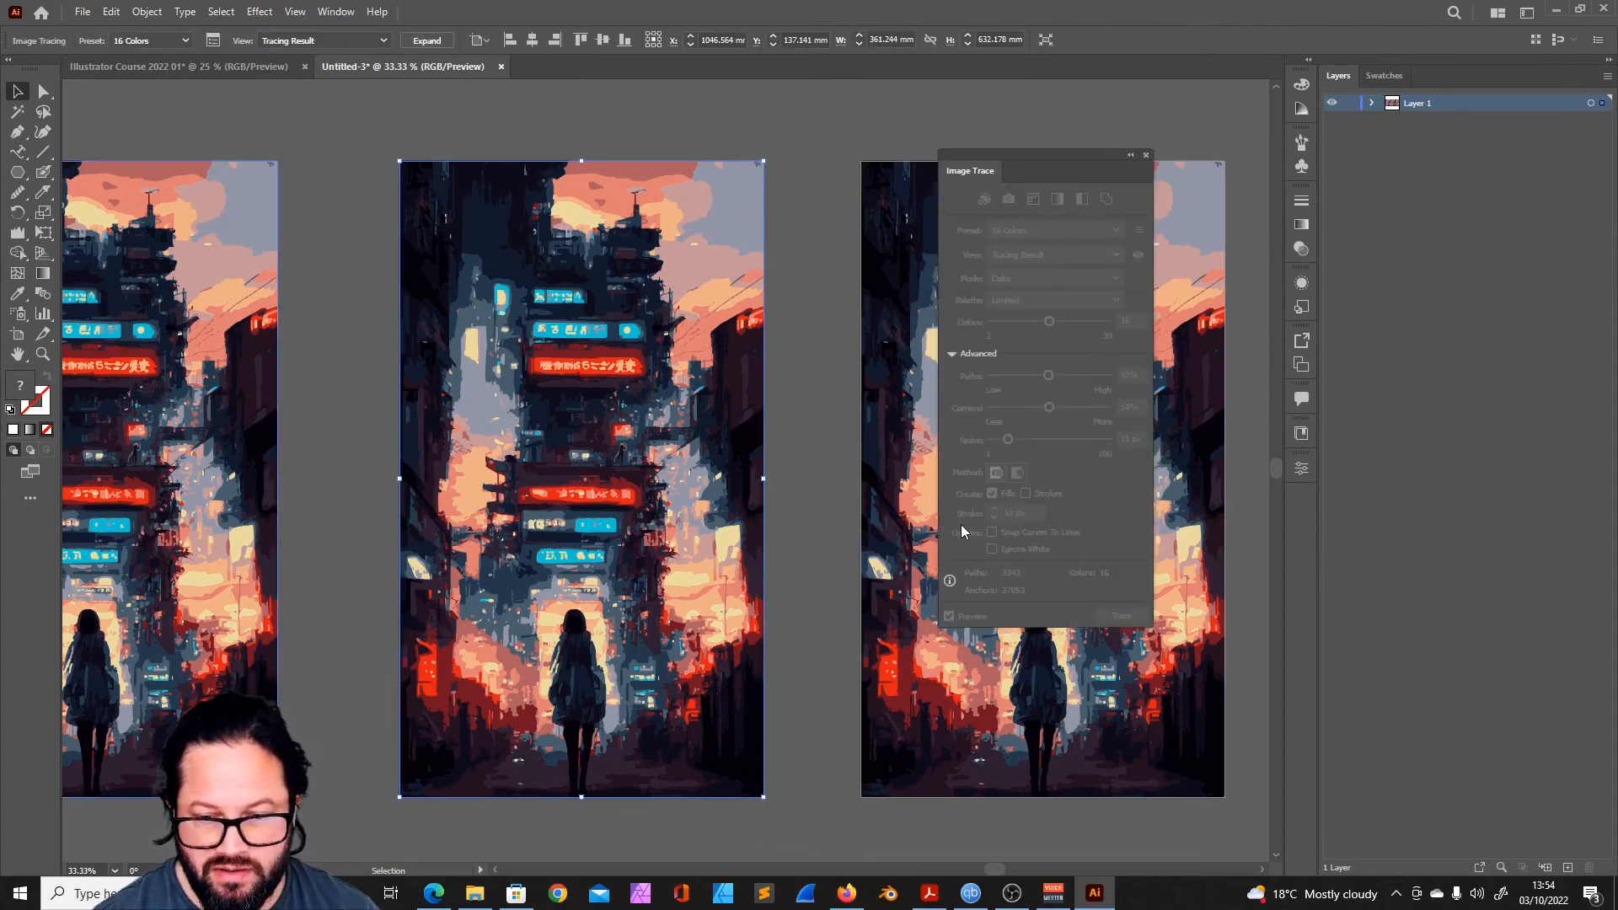
{"action": "left_click", "coordinate": [1204, 168]}
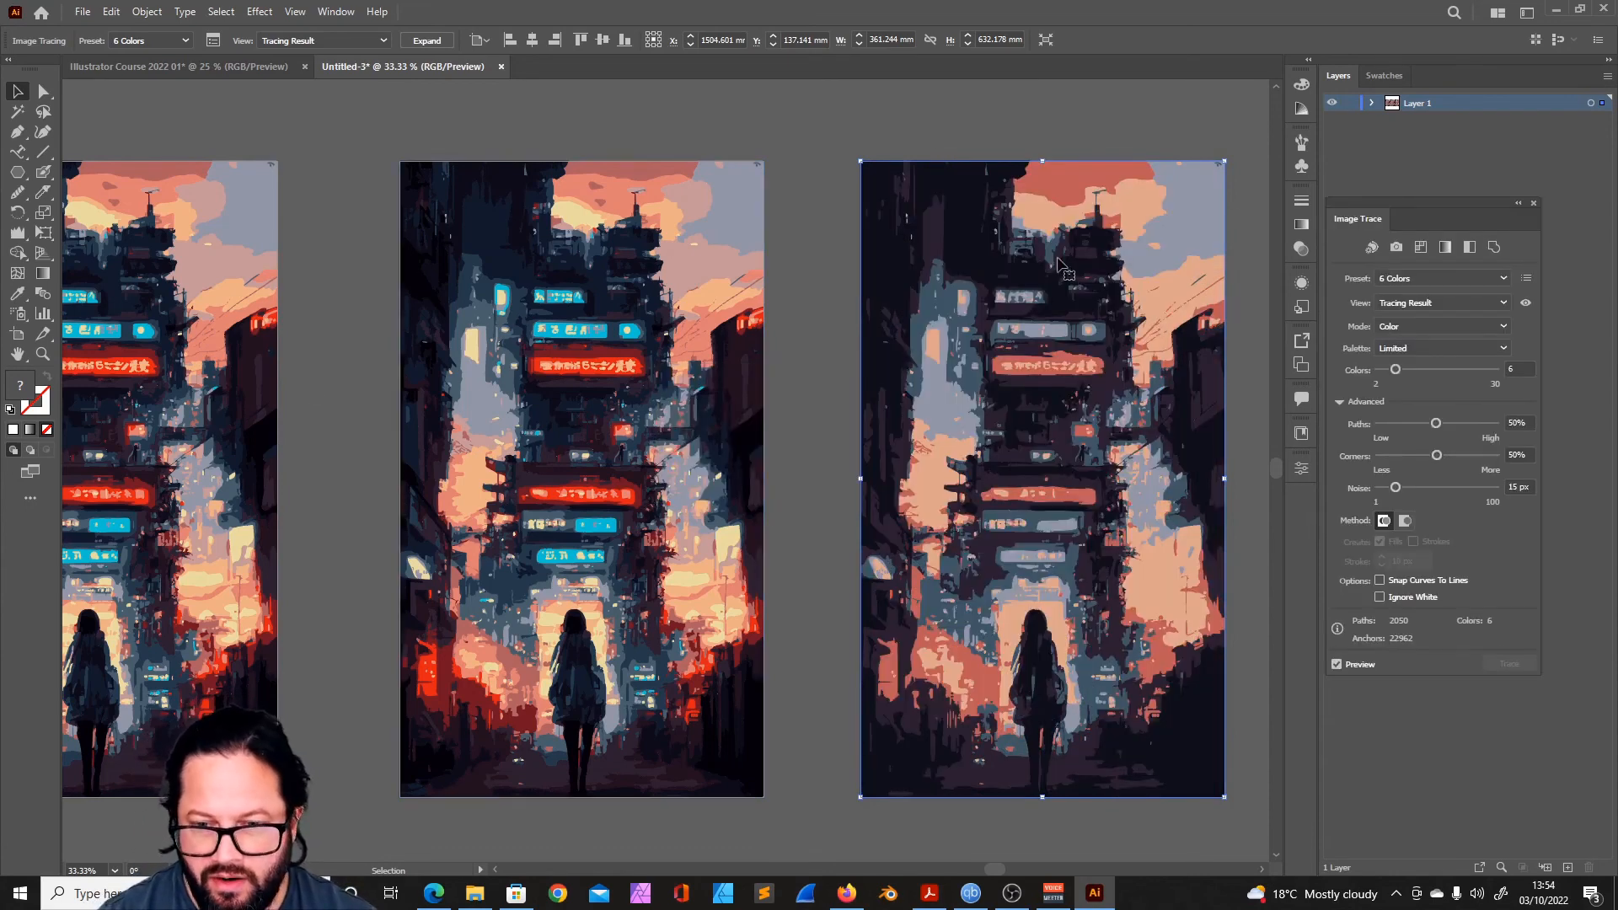
- Customize the middle tracing with 5 colors, 1% paths, 0% corners and 90 px noise
{"action": "left_click", "coordinate": [646, 263]}
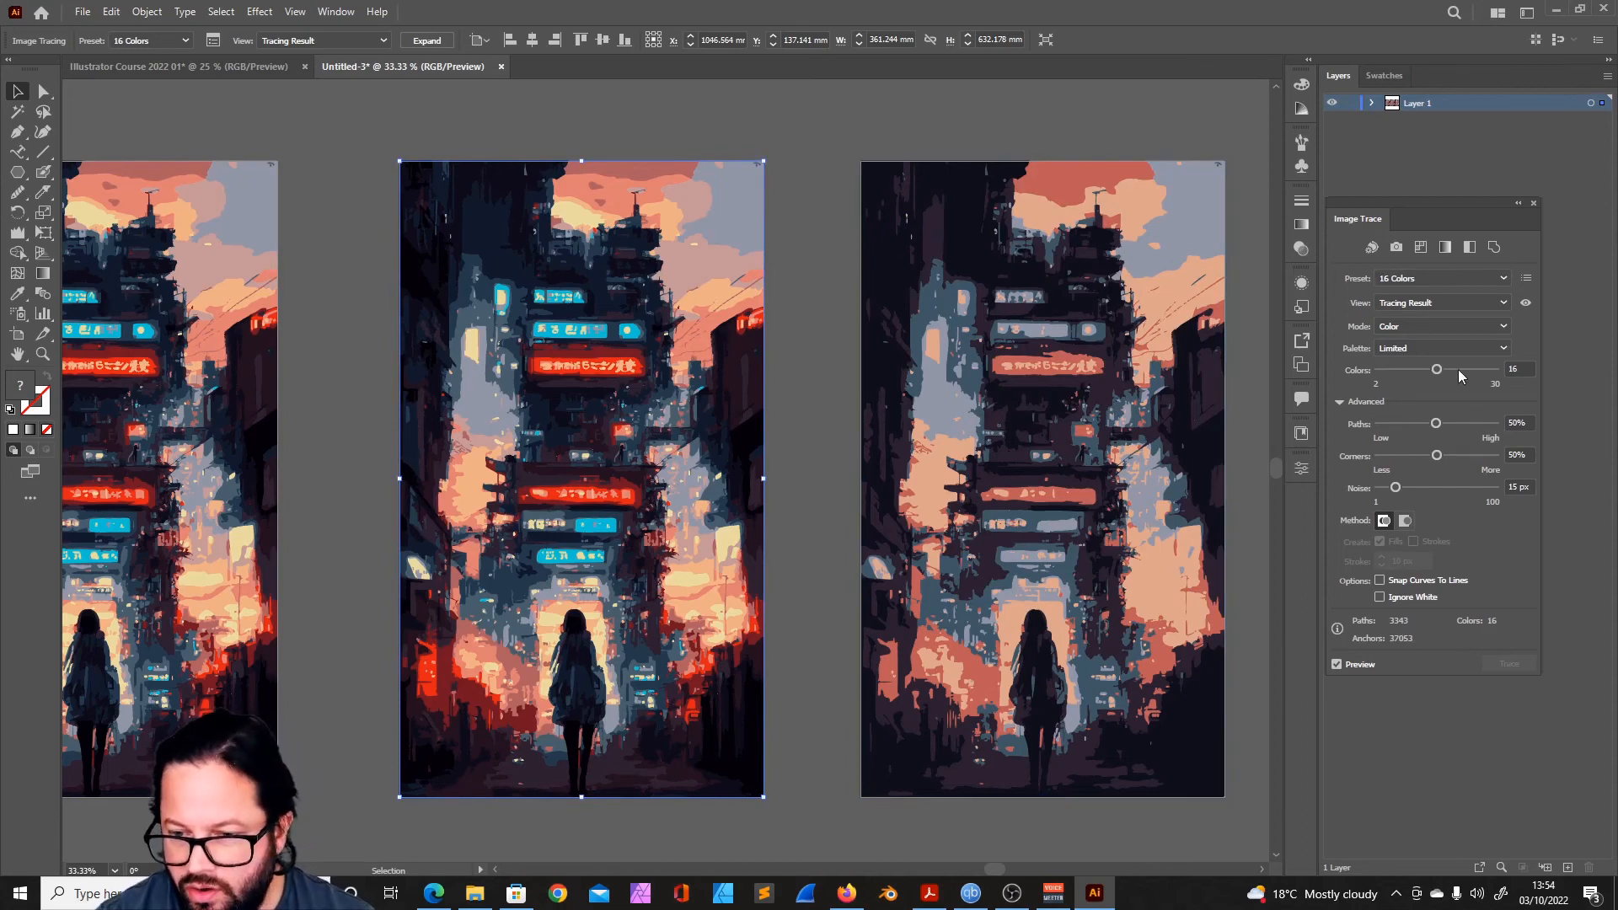
{"action": "left_click_drag", "start_coordinate": [1437, 377], "coordinate": [1371, 392]}
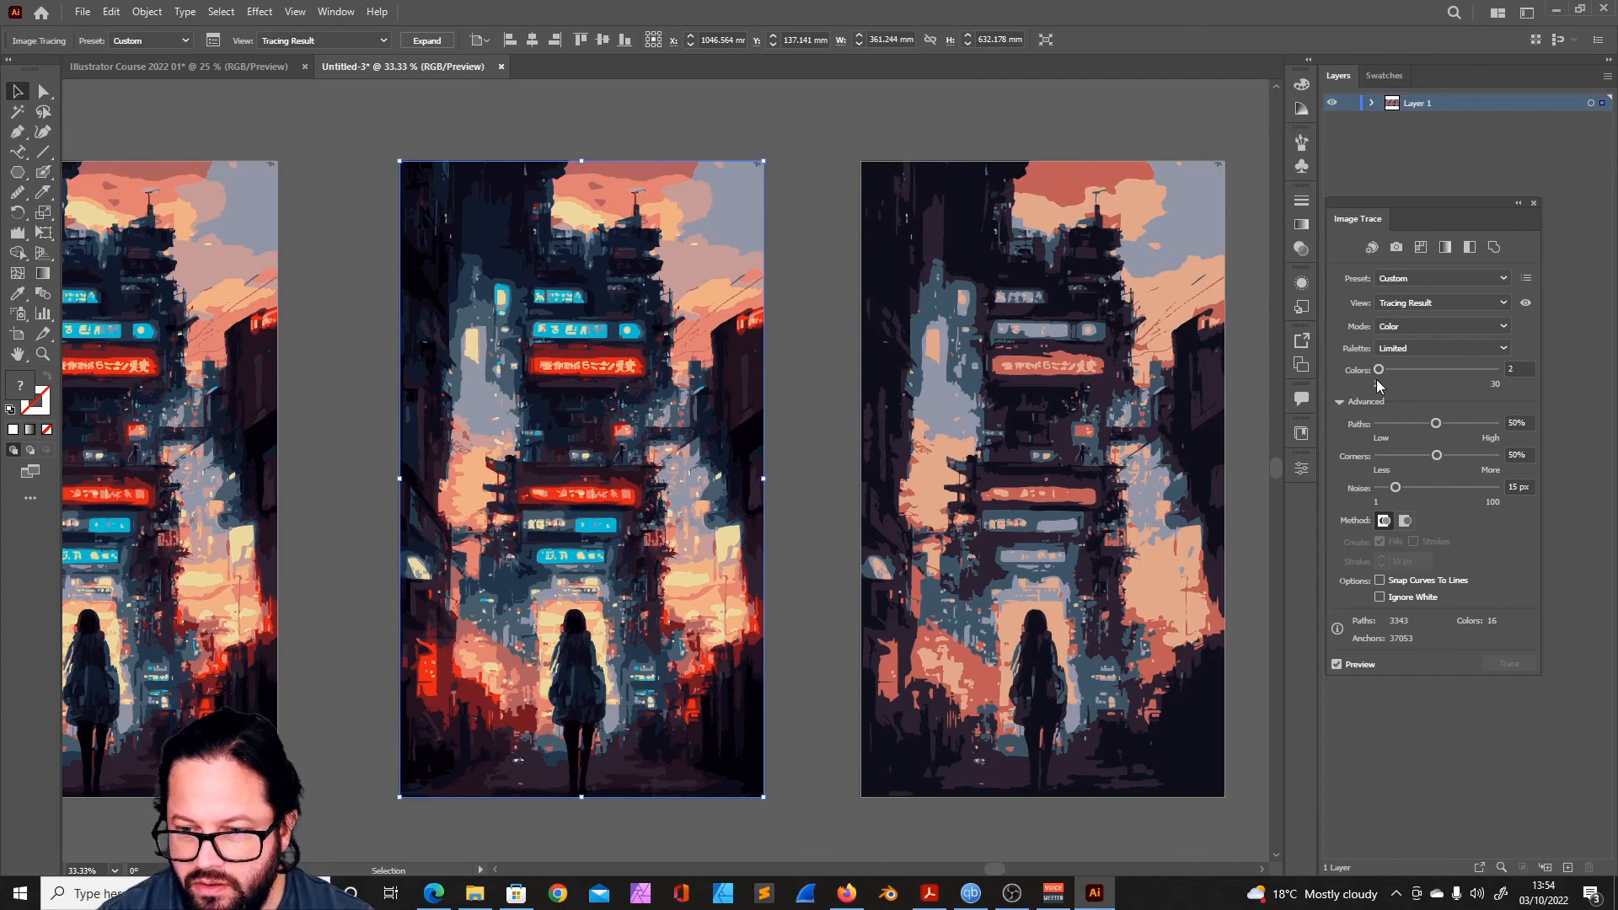
{"action": "left_click_drag", "start_coordinate": [1379, 370], "coordinate": [1388, 375]}
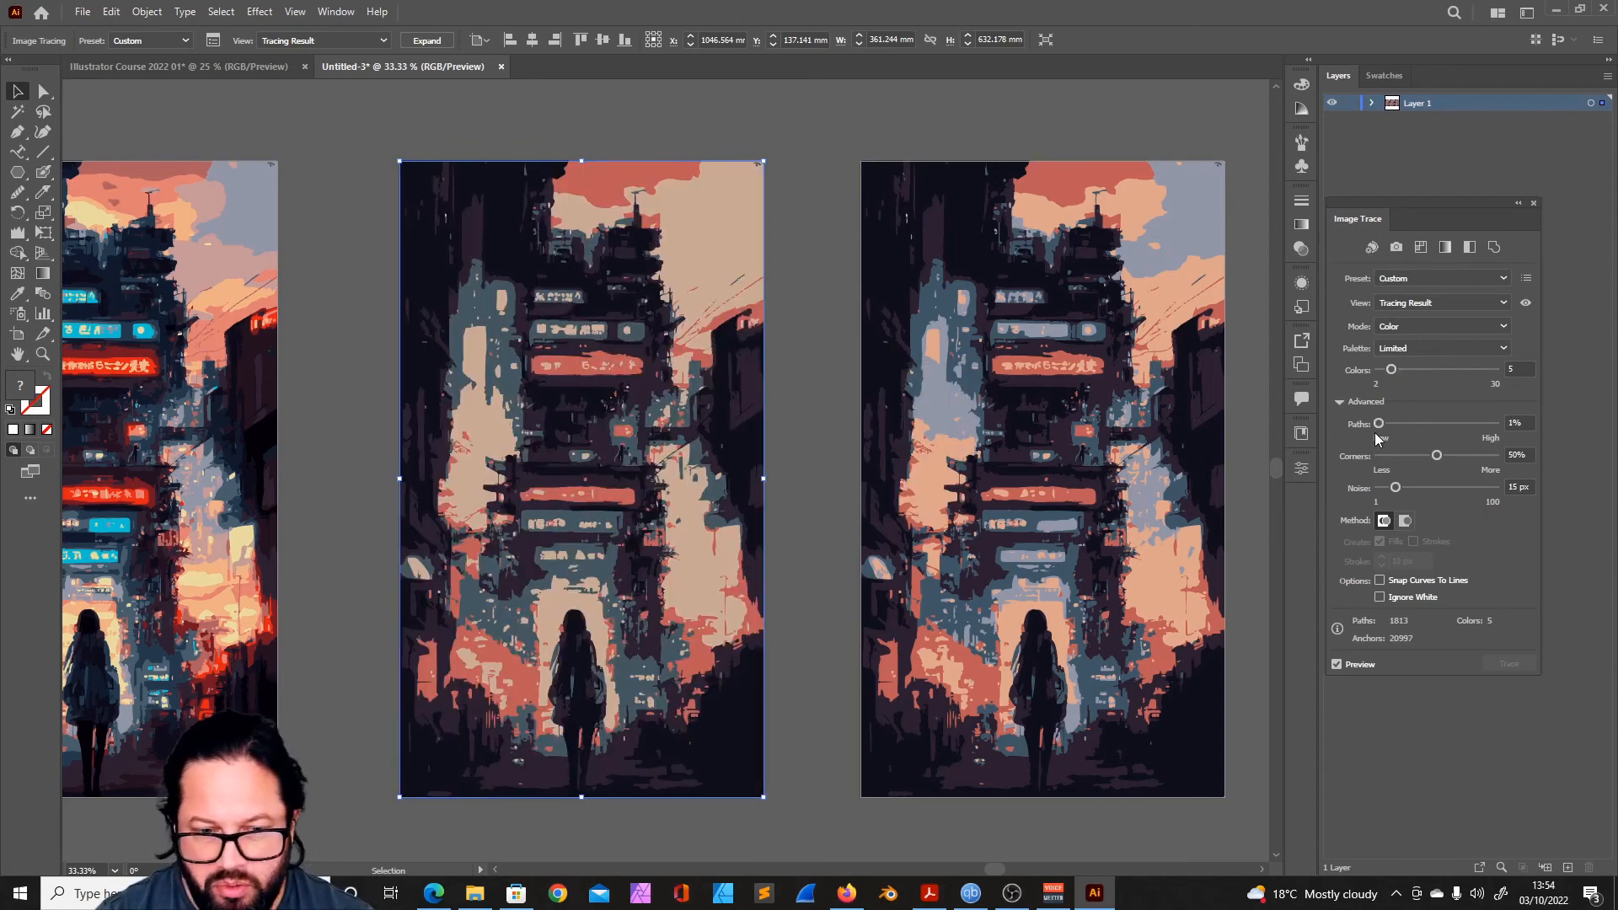
{"action": "left_click_drag", "start_coordinate": [1436, 455], "coordinate": [1375, 488]}
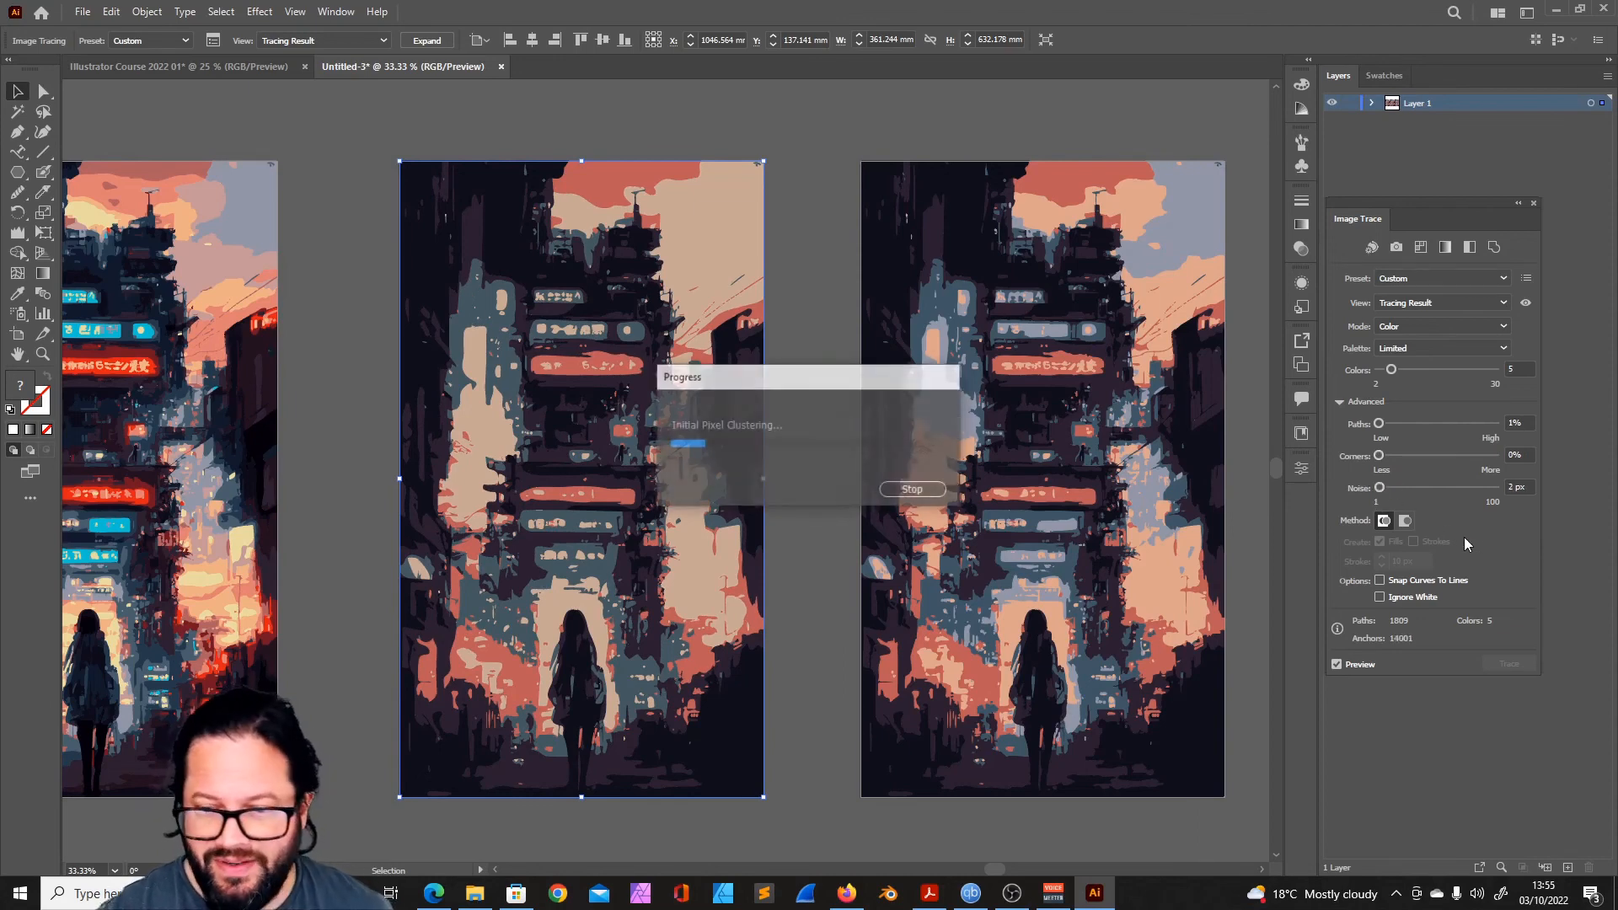
{"action": "left_click_drag", "start_coordinate": [1383, 487], "coordinate": [1386, 488]}
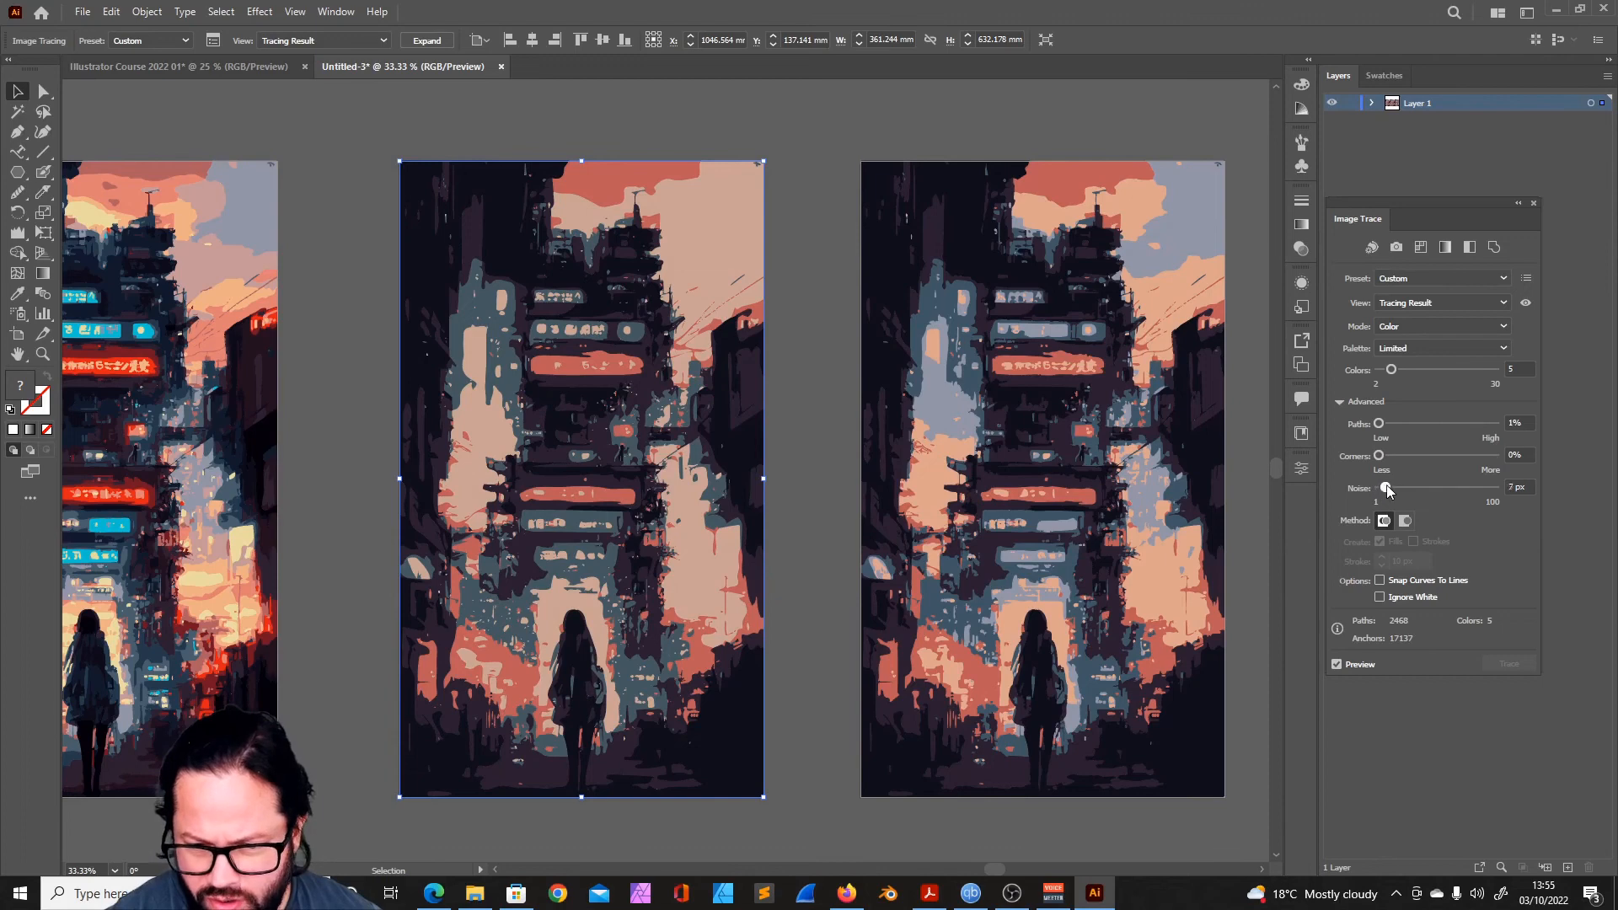
{"action": "left_click_drag", "start_coordinate": [1484, 489], "coordinate": [1482, 488]}
- Place the original untraced cyberpunk image on its own matching artboard beside the 16-color tracing
{"action": "left_click_drag", "start_coordinate": [753, 563], "coordinate": [1480, 568]}
{"action": "left_click_drag", "start_coordinate": [358, 266], "coordinate": [363, 266]}
{"action": "left_click_drag", "start_coordinate": [382, 341], "coordinate": [365, 353]}
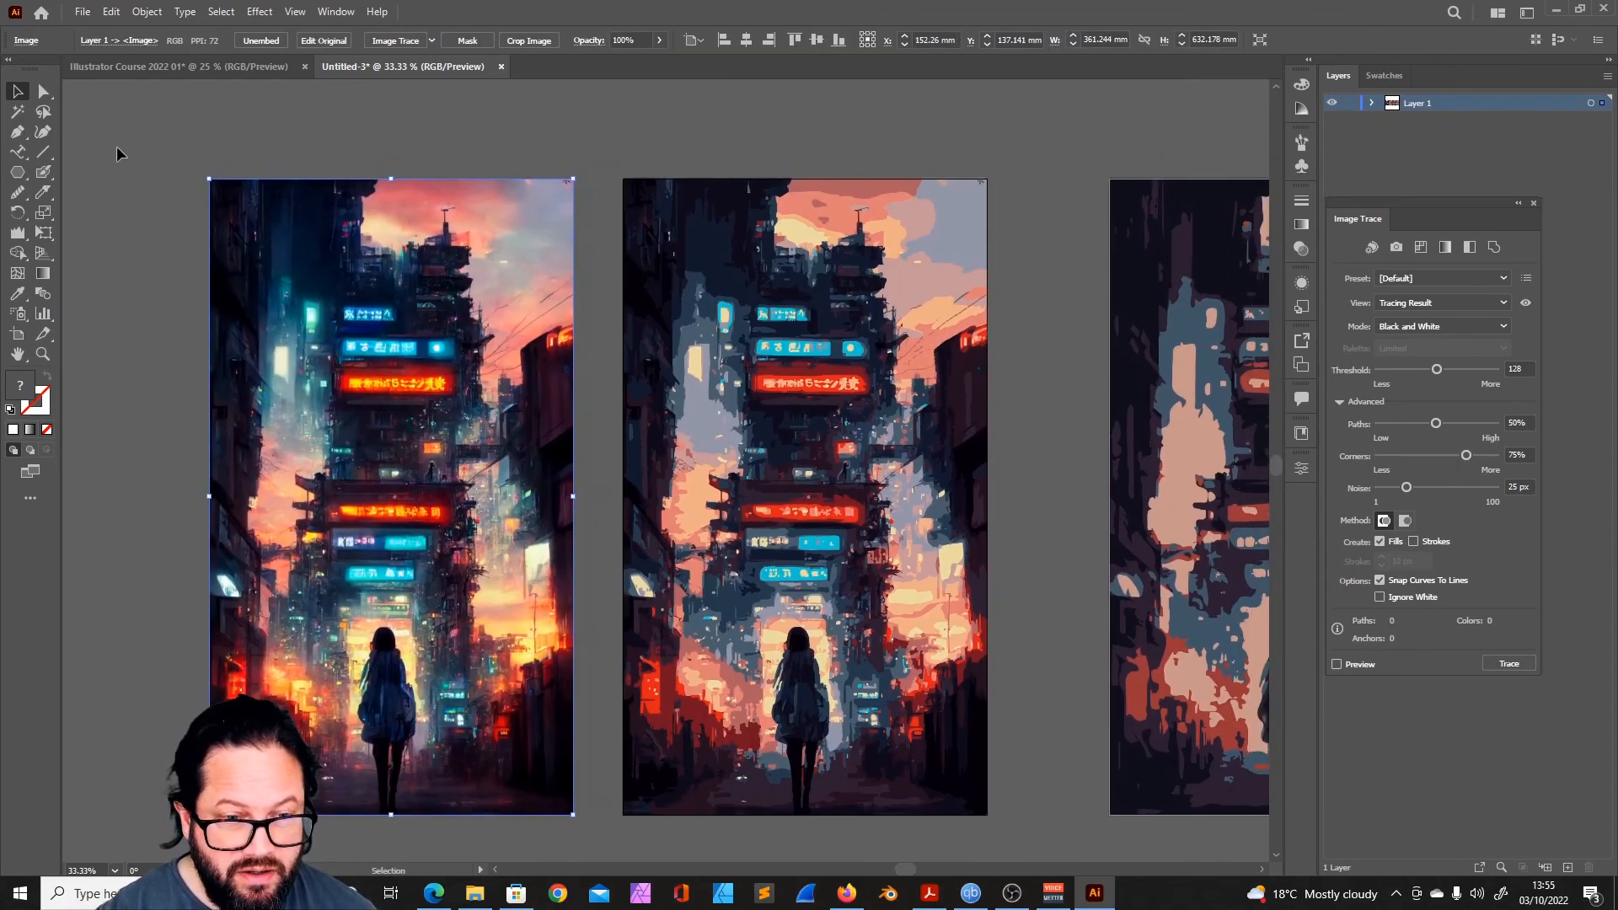
{"action": "key", "text": "shift+o"}
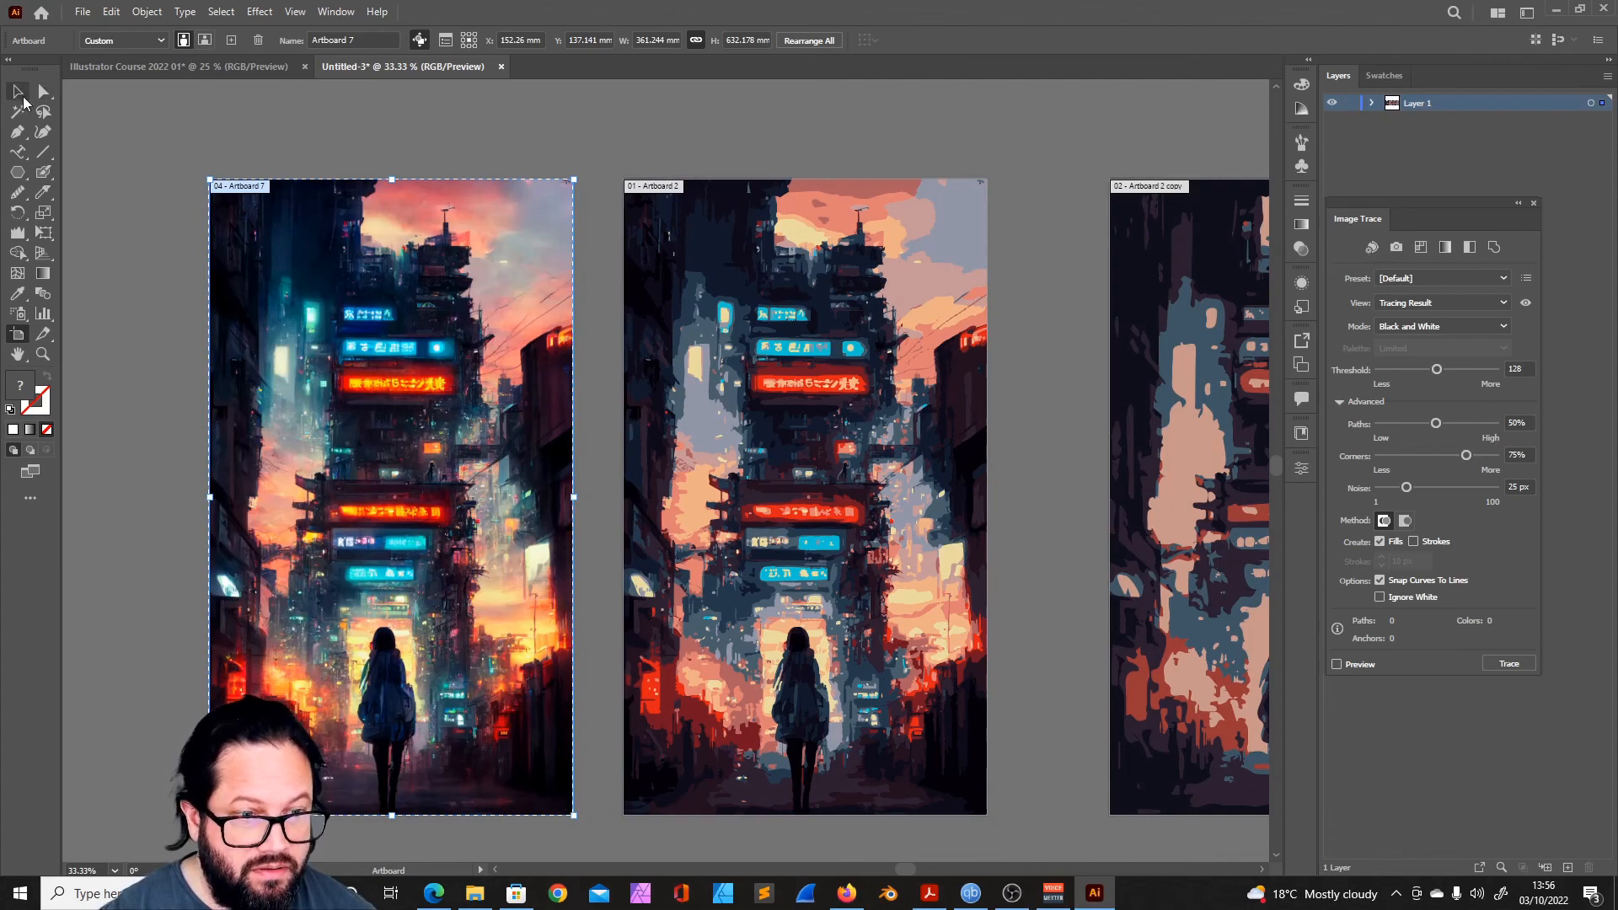
{"action": "left_click", "coordinate": [18, 92]}
{"action": "left_click", "coordinate": [278, 162]}
- Reorder the artboards so the 6-color tracing sits between the 16-color and 5-color versions
{"action": "left_click_drag", "start_coordinate": [653, 447], "coordinate": [497, 423]}
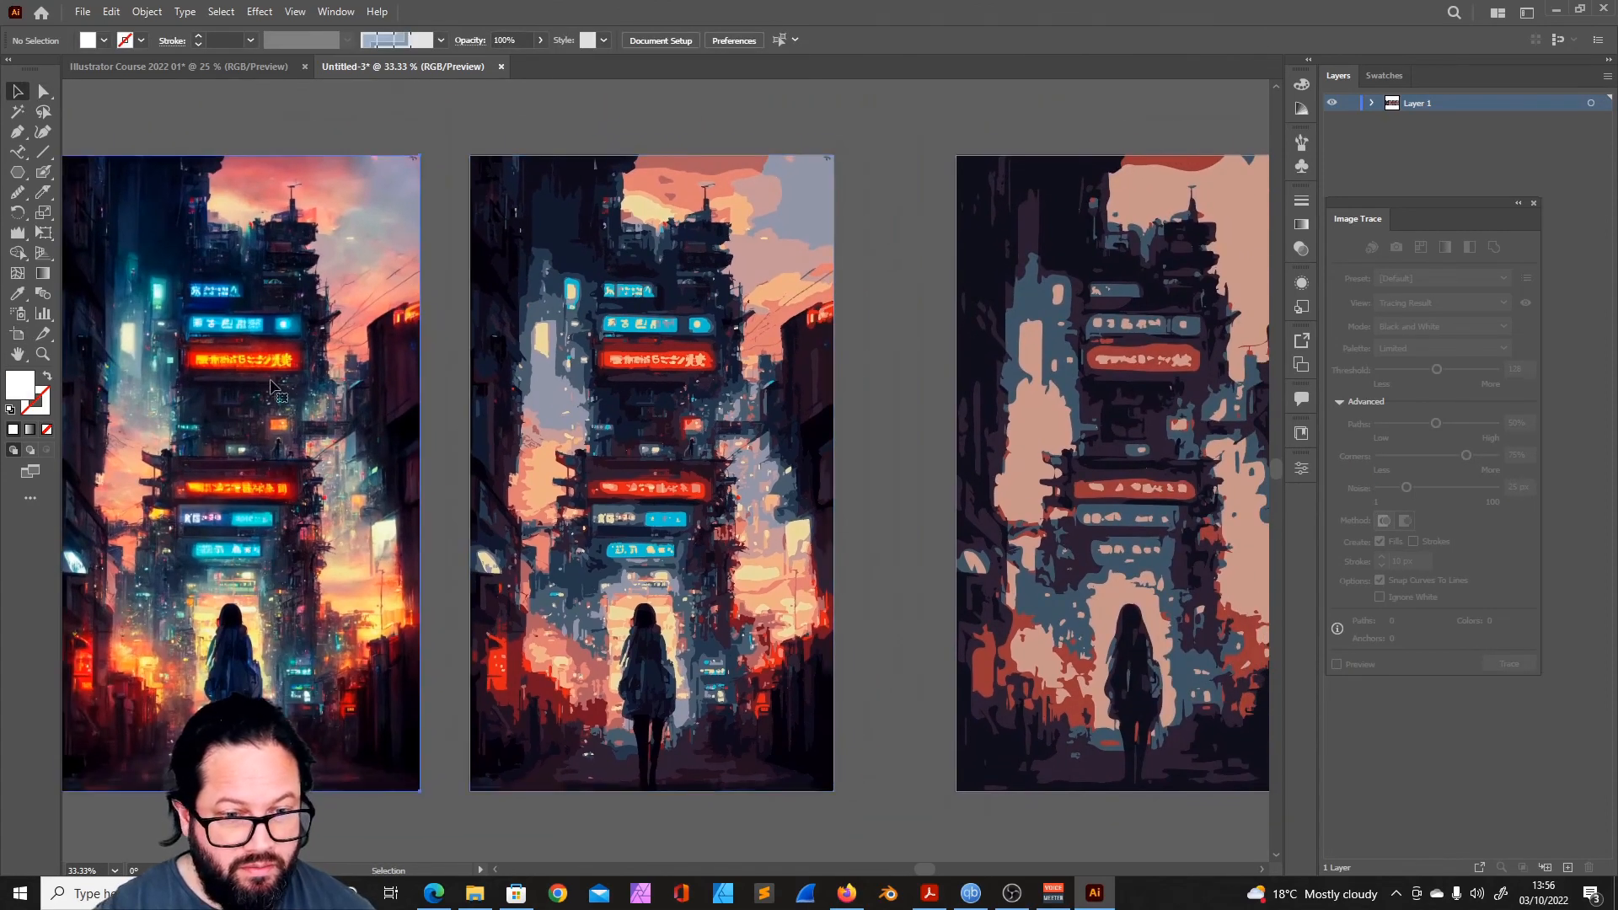
{"action": "left_click", "coordinate": [279, 394]}
{"action": "left_click", "coordinate": [646, 394]}
{"action": "left_click_drag", "start_coordinate": [704, 409], "coordinate": [495, 371]}
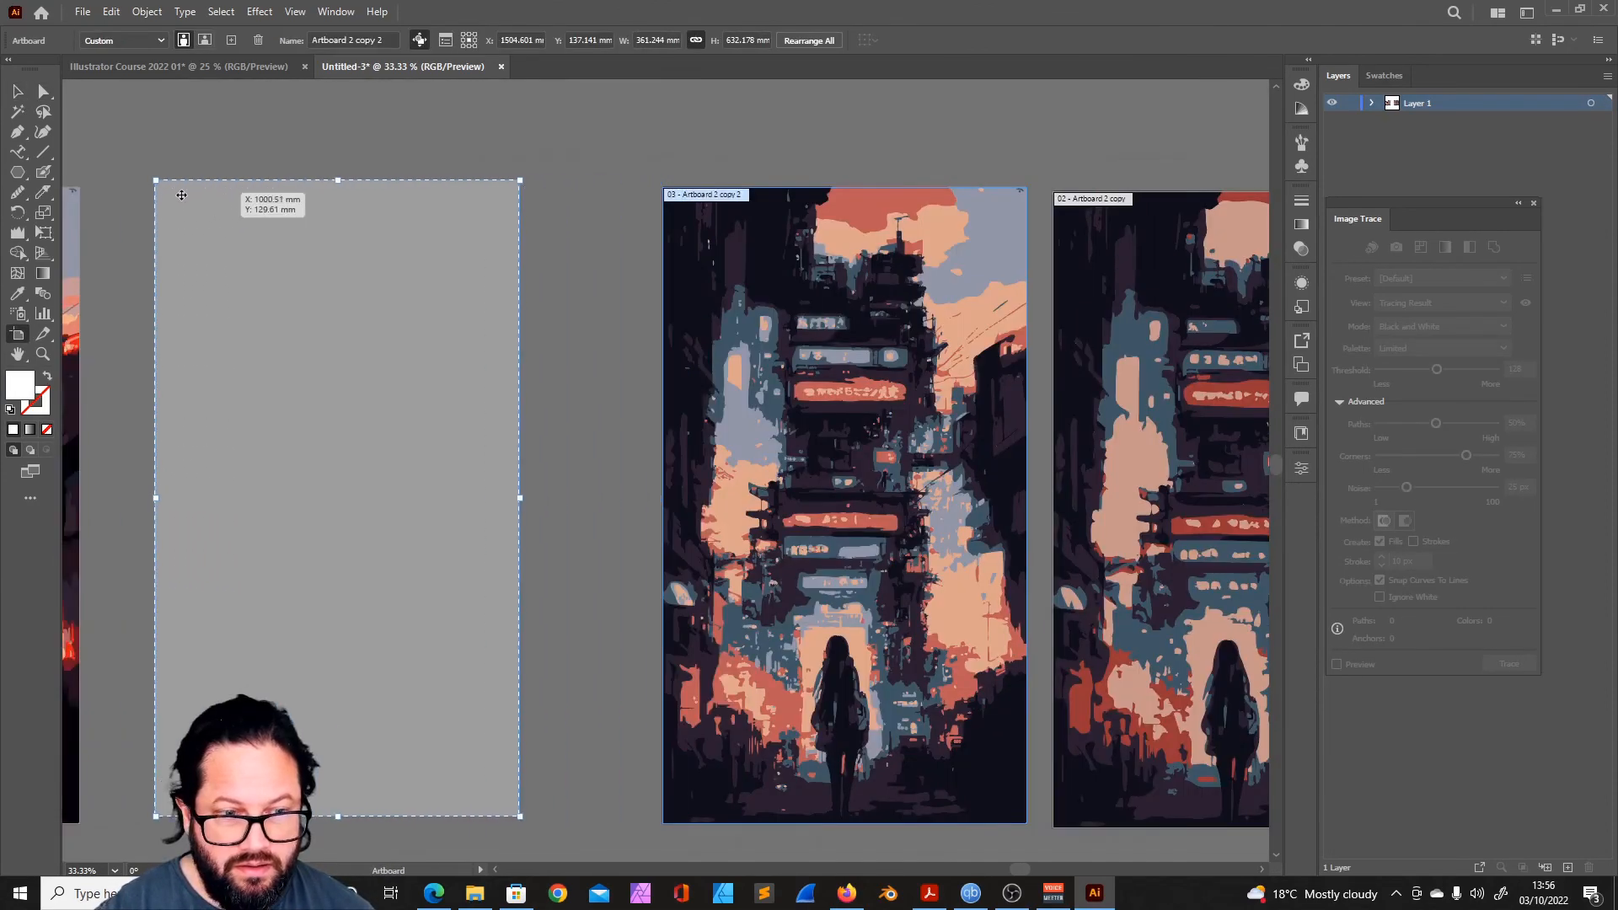
{"action": "left_click_drag", "start_coordinate": [482, 252], "coordinate": [442, 258]}
{"action": "left_click_drag", "start_coordinate": [1089, 221], "coordinate": [544, 221]}
{"action": "left_click_drag", "start_coordinate": [653, 315], "coordinate": [1040, 220]}
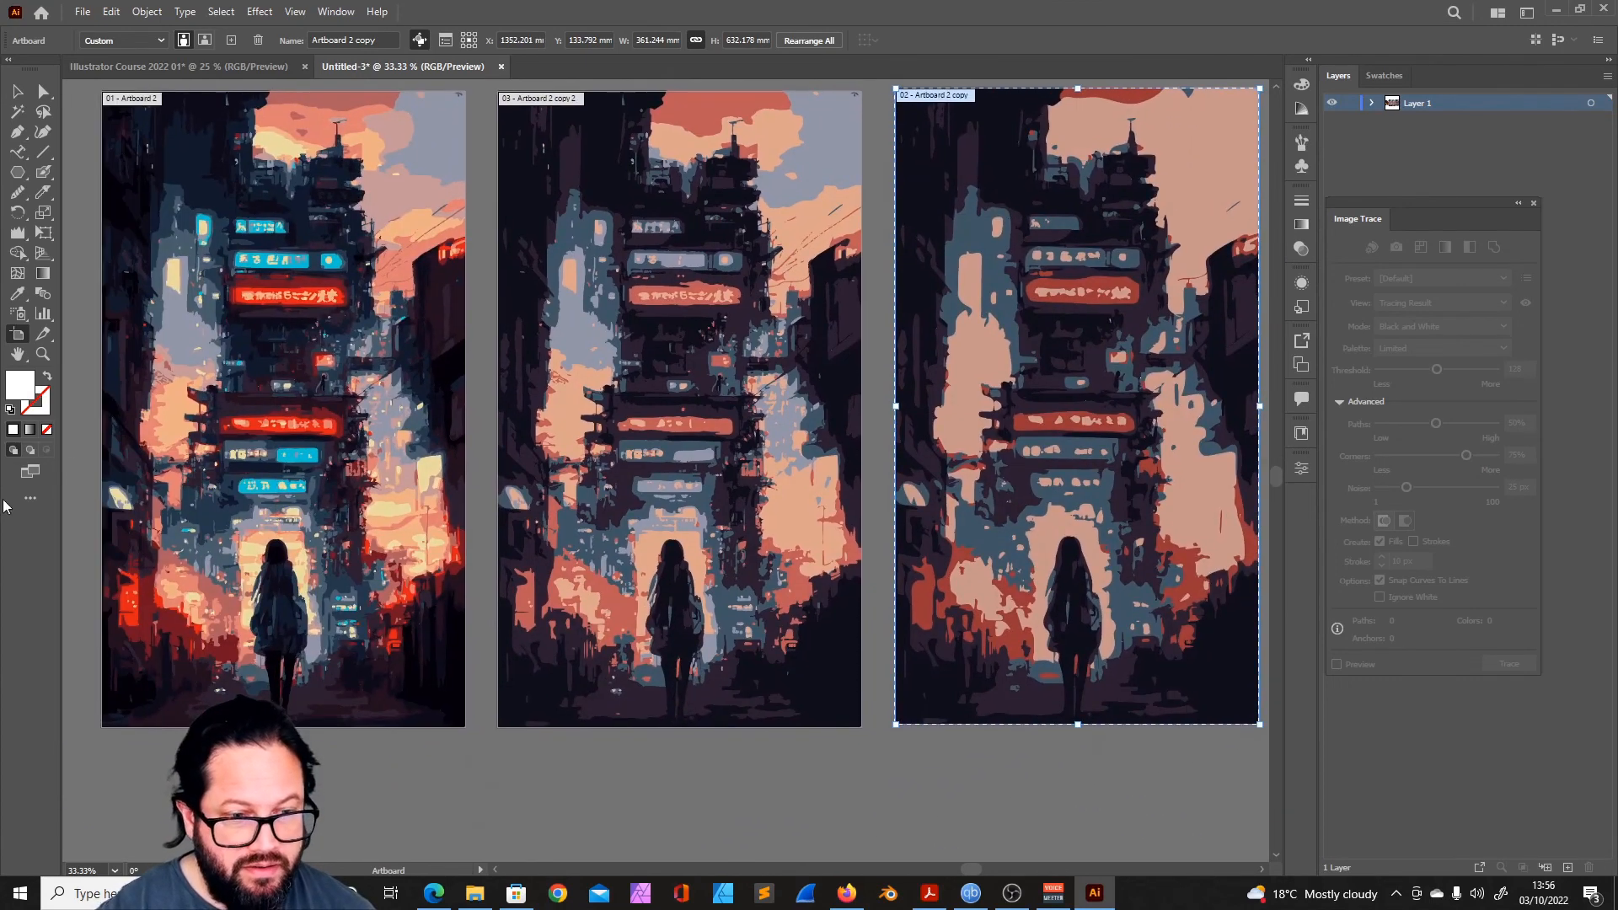
{"action": "left_click", "coordinate": [43, 354]}
{"action": "left_click", "coordinate": [532, 498], "text": "alt"}
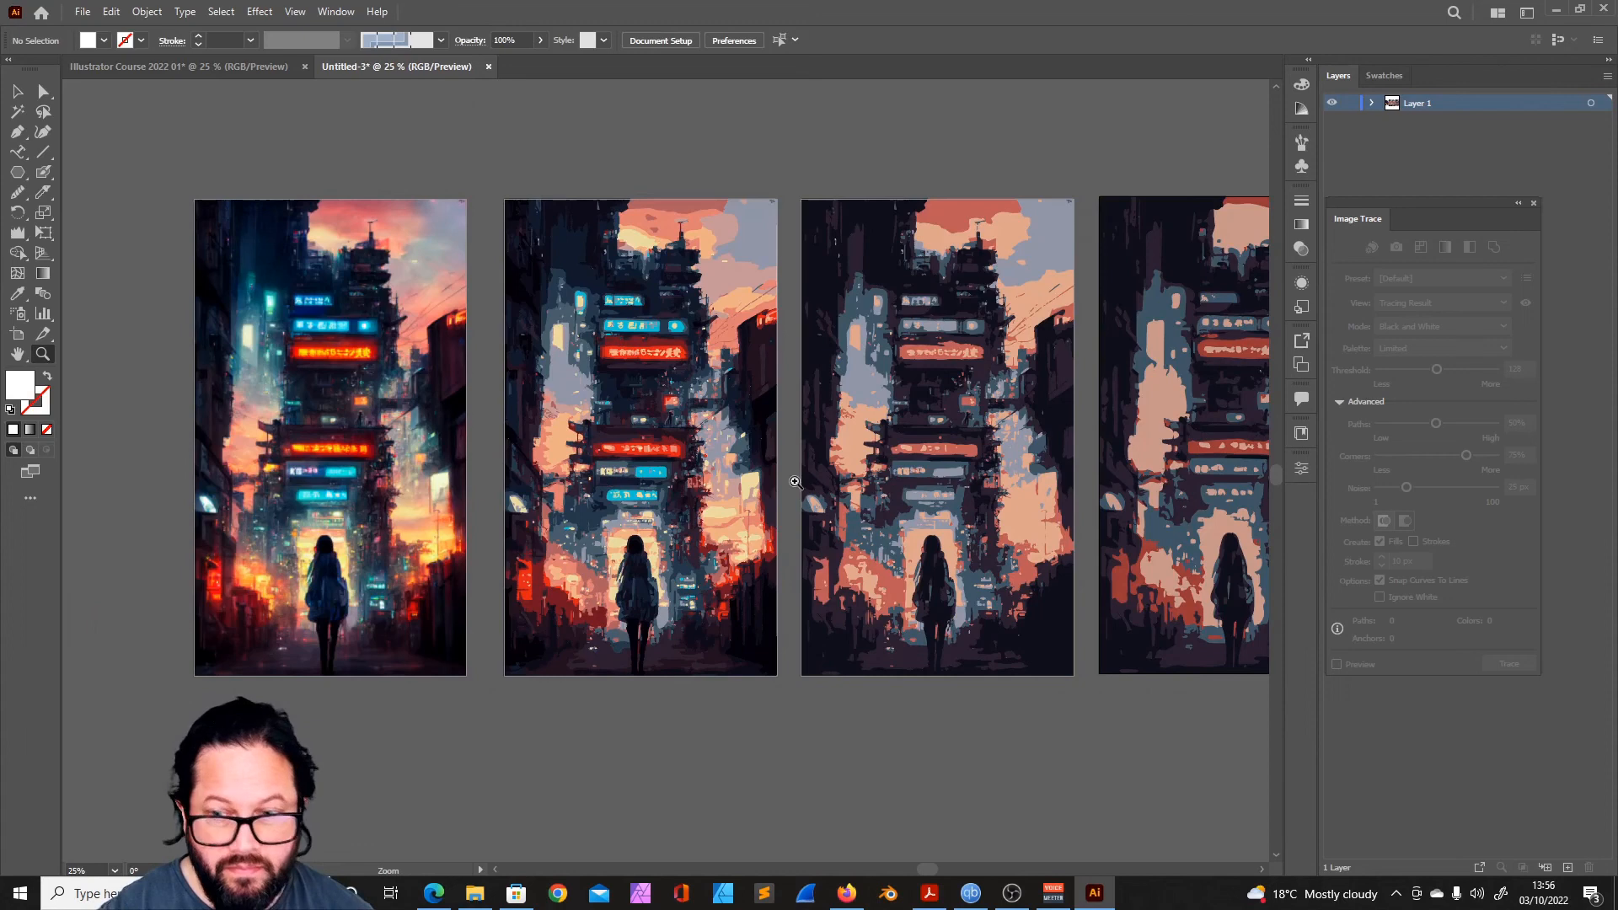
- Expand the 5-color tracing on the last artboard into editable vector paths and deselect it
{"action": "left_click", "coordinate": [18, 92]}
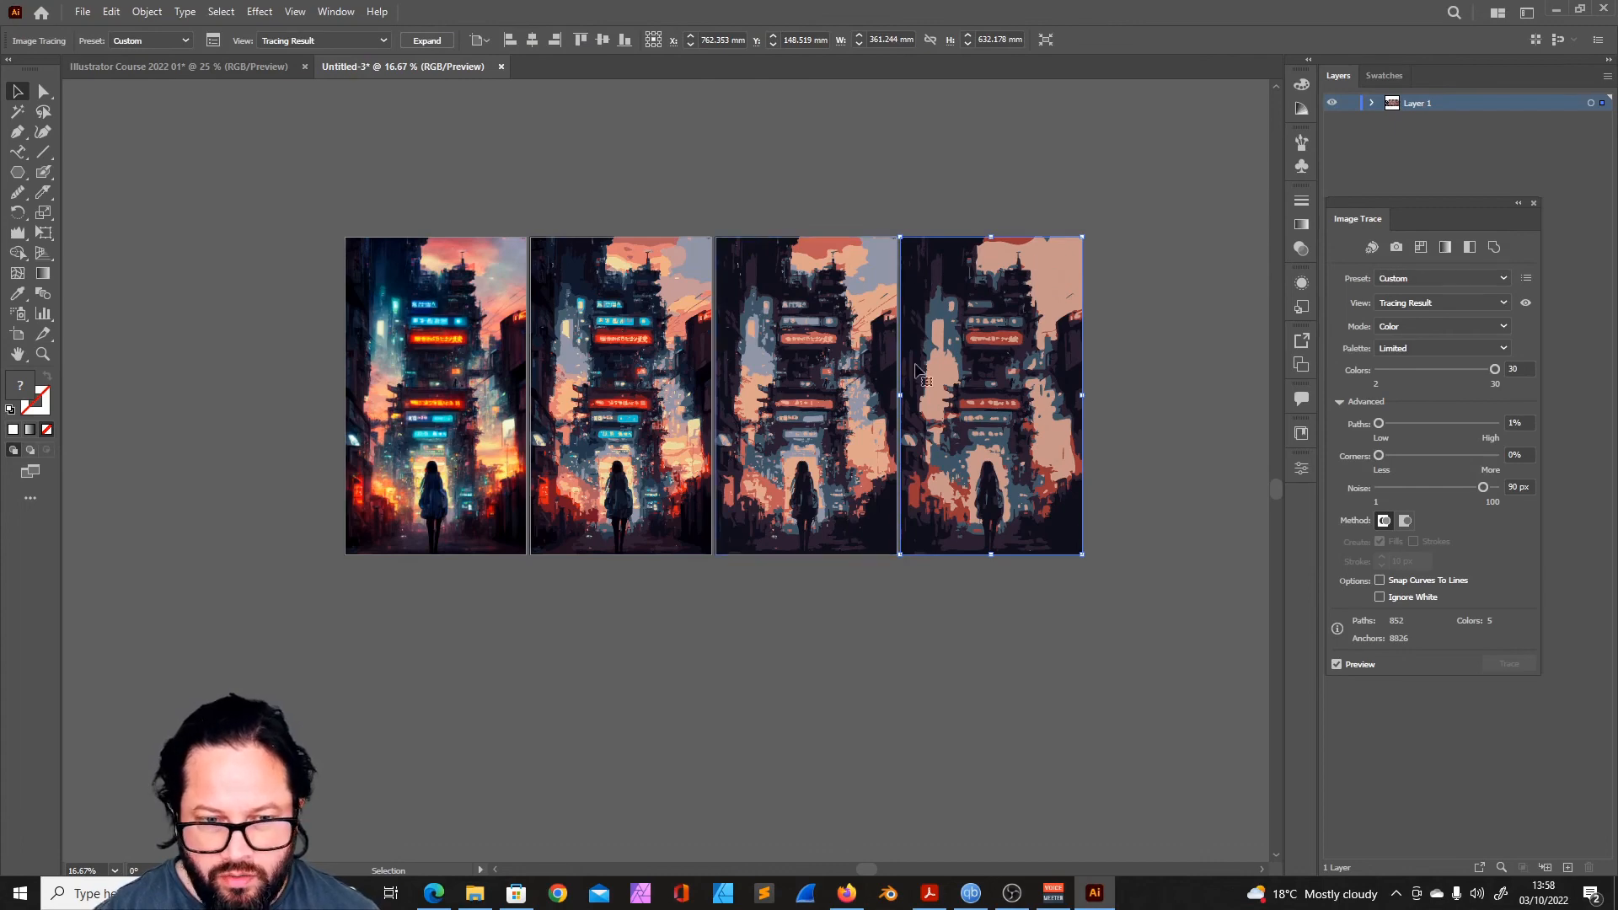
{"action": "left_click_drag", "start_coordinate": [918, 371], "coordinate": [705, 366]}
{"action": "left_click", "coordinate": [428, 41]}
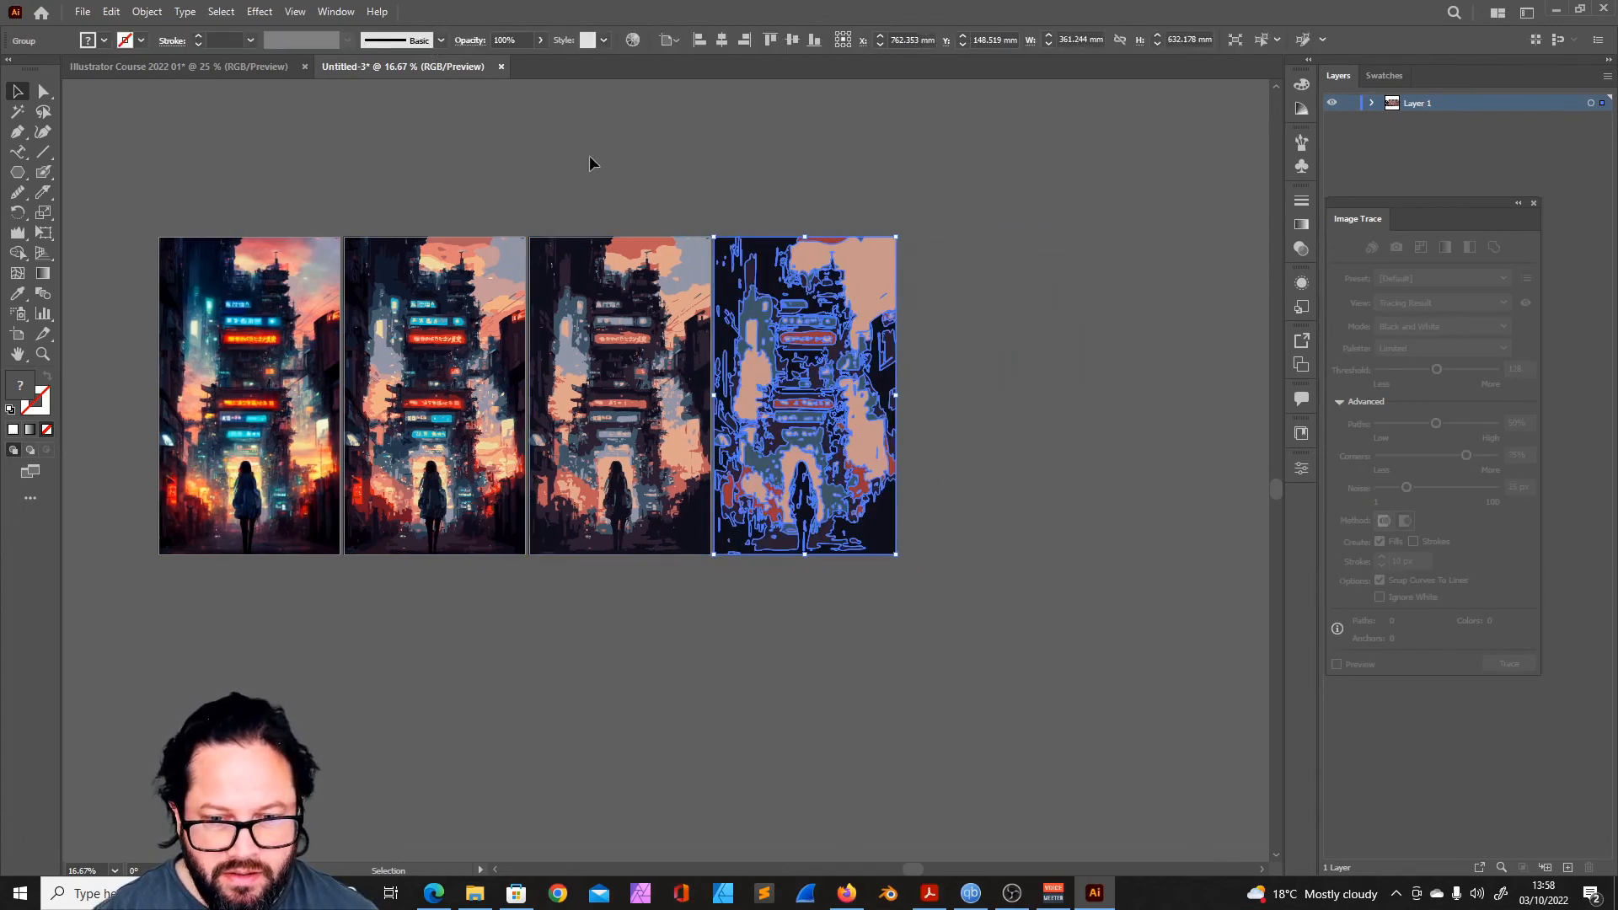
{"action": "key", "text": "ctrl+shift+a"}
- Duplicate the artboard with the expanded 5-color artwork into a new row below the original image
{"action": "left_click", "coordinate": [21, 340]}
{"action": "left_click_drag", "start_coordinate": [752, 256], "coordinate": [198, 590]}
{"action": "left_click_drag", "start_coordinate": [411, 657], "coordinate": [549, 557]}
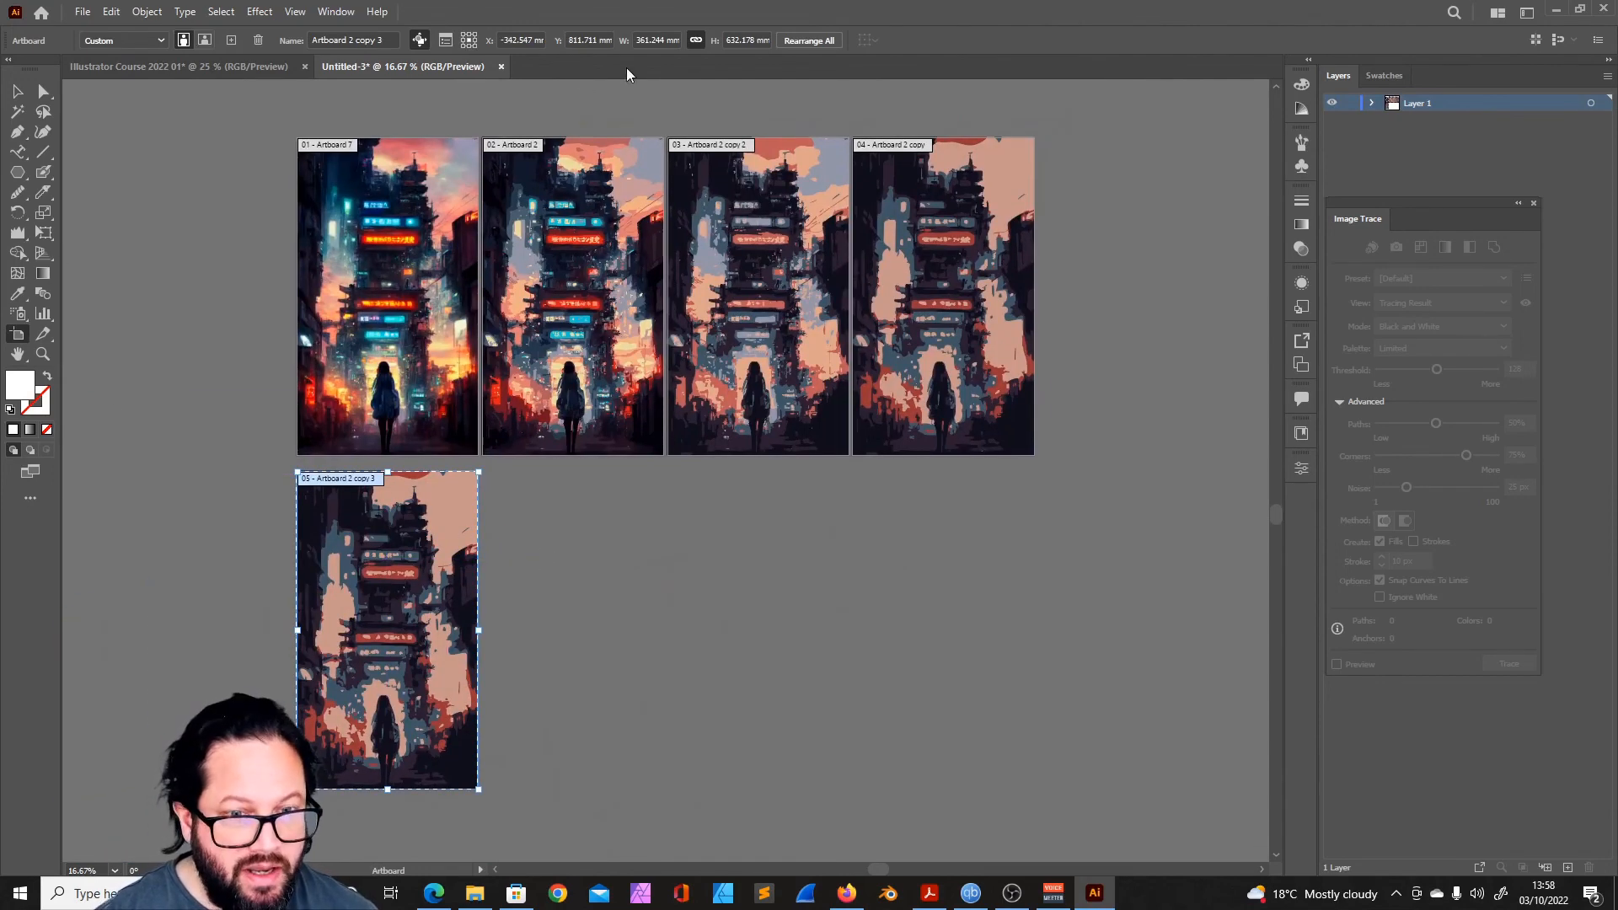
- Select the duplicated artwork on the lower artboard and open its recoloring controls
{"action": "left_click", "coordinate": [19, 94]}
{"action": "left_click", "coordinate": [456, 520]}
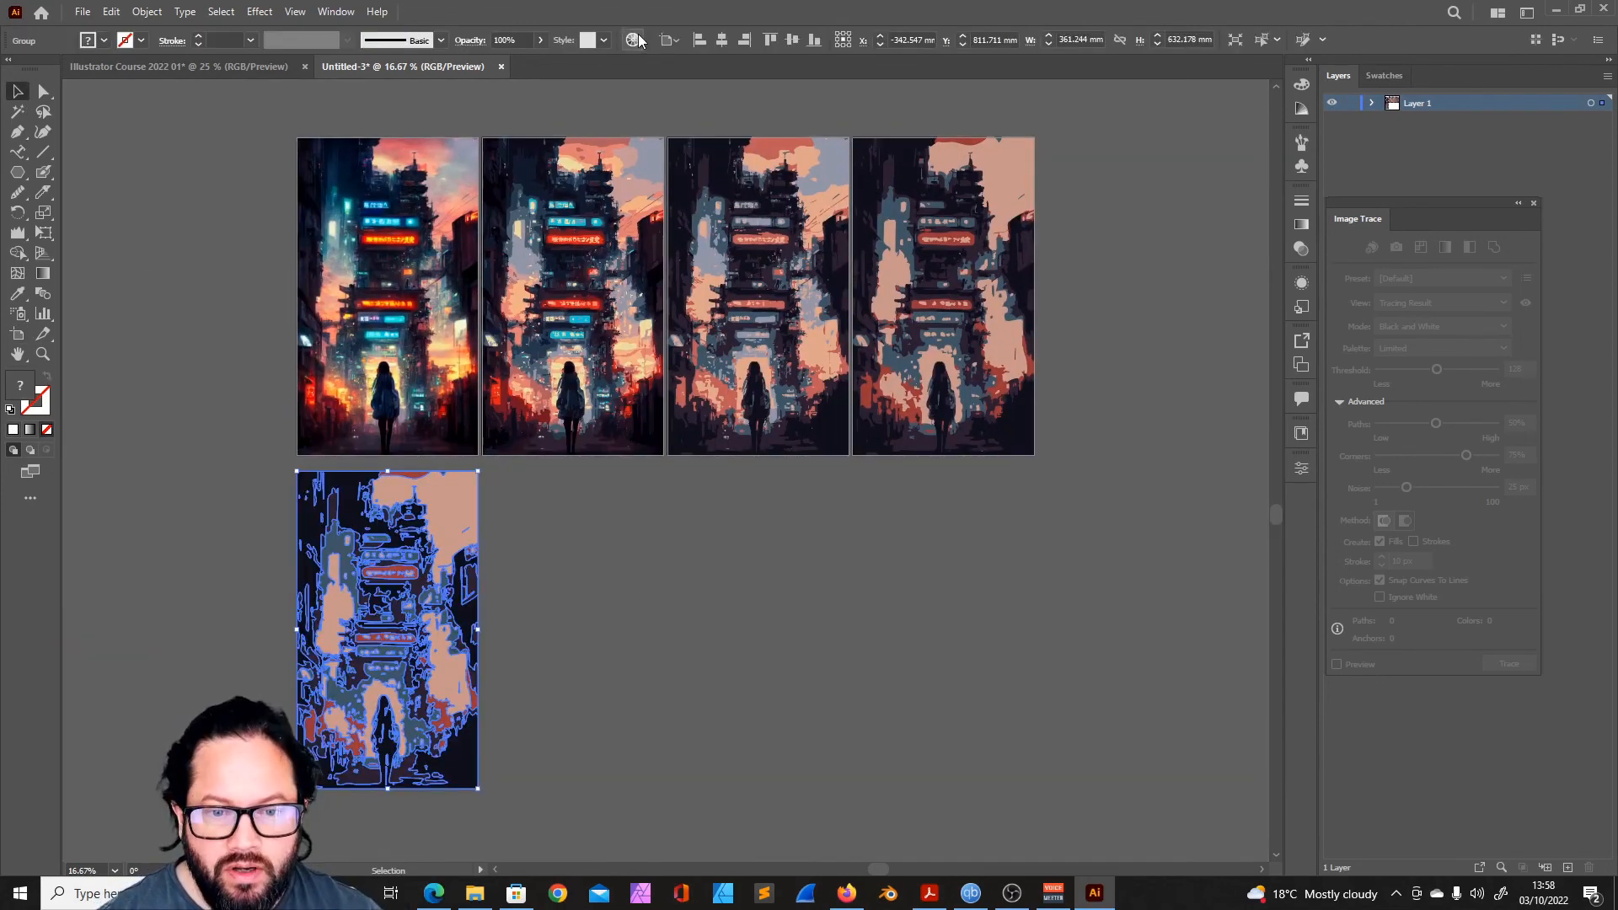
{"action": "left_click", "coordinate": [634, 41]}
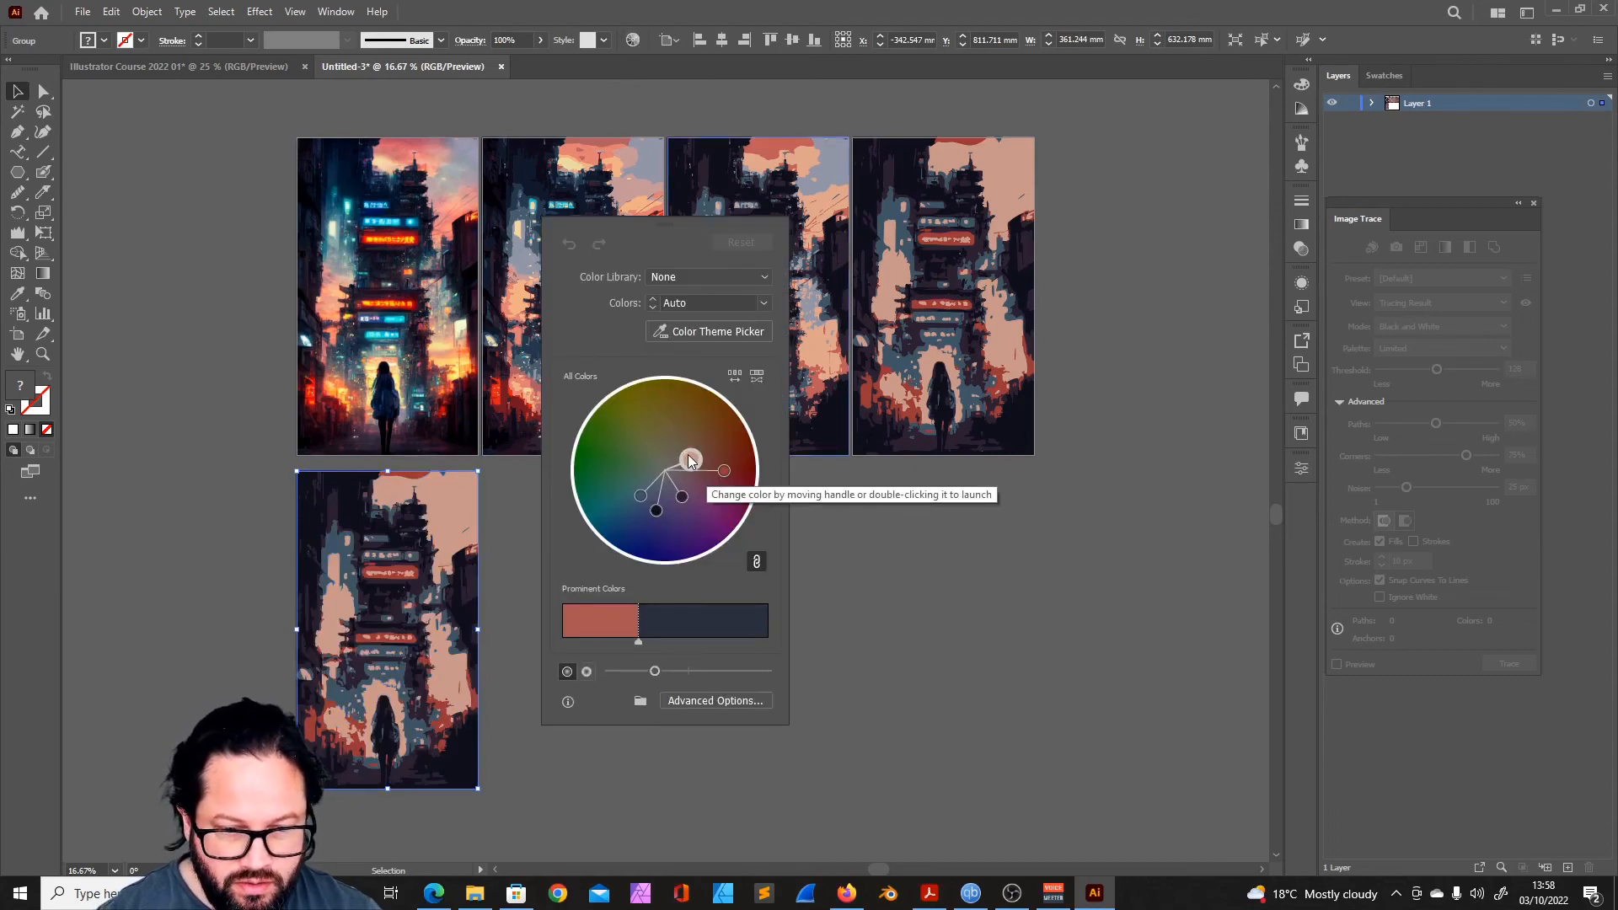
- Try shifting the linked colors around the color wheel and reducing the artwork to 2 colors, and reset the colors
{"action": "left_click_drag", "start_coordinate": [639, 496], "coordinate": [614, 488]}
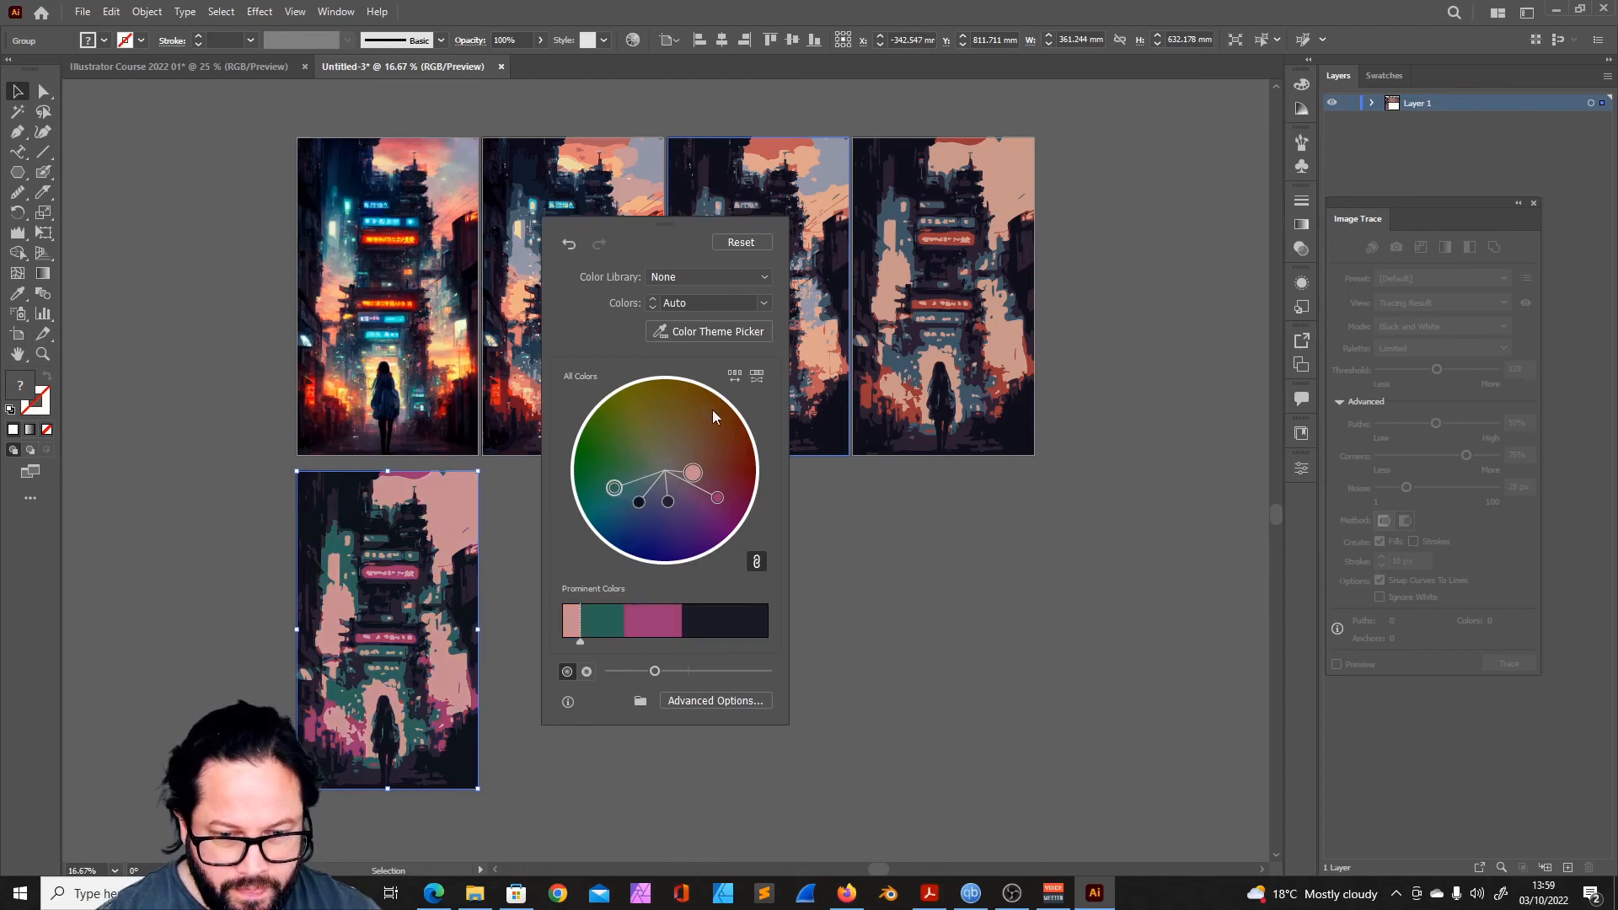
{"action": "left_click_drag", "start_coordinate": [667, 503], "coordinate": [669, 408]}
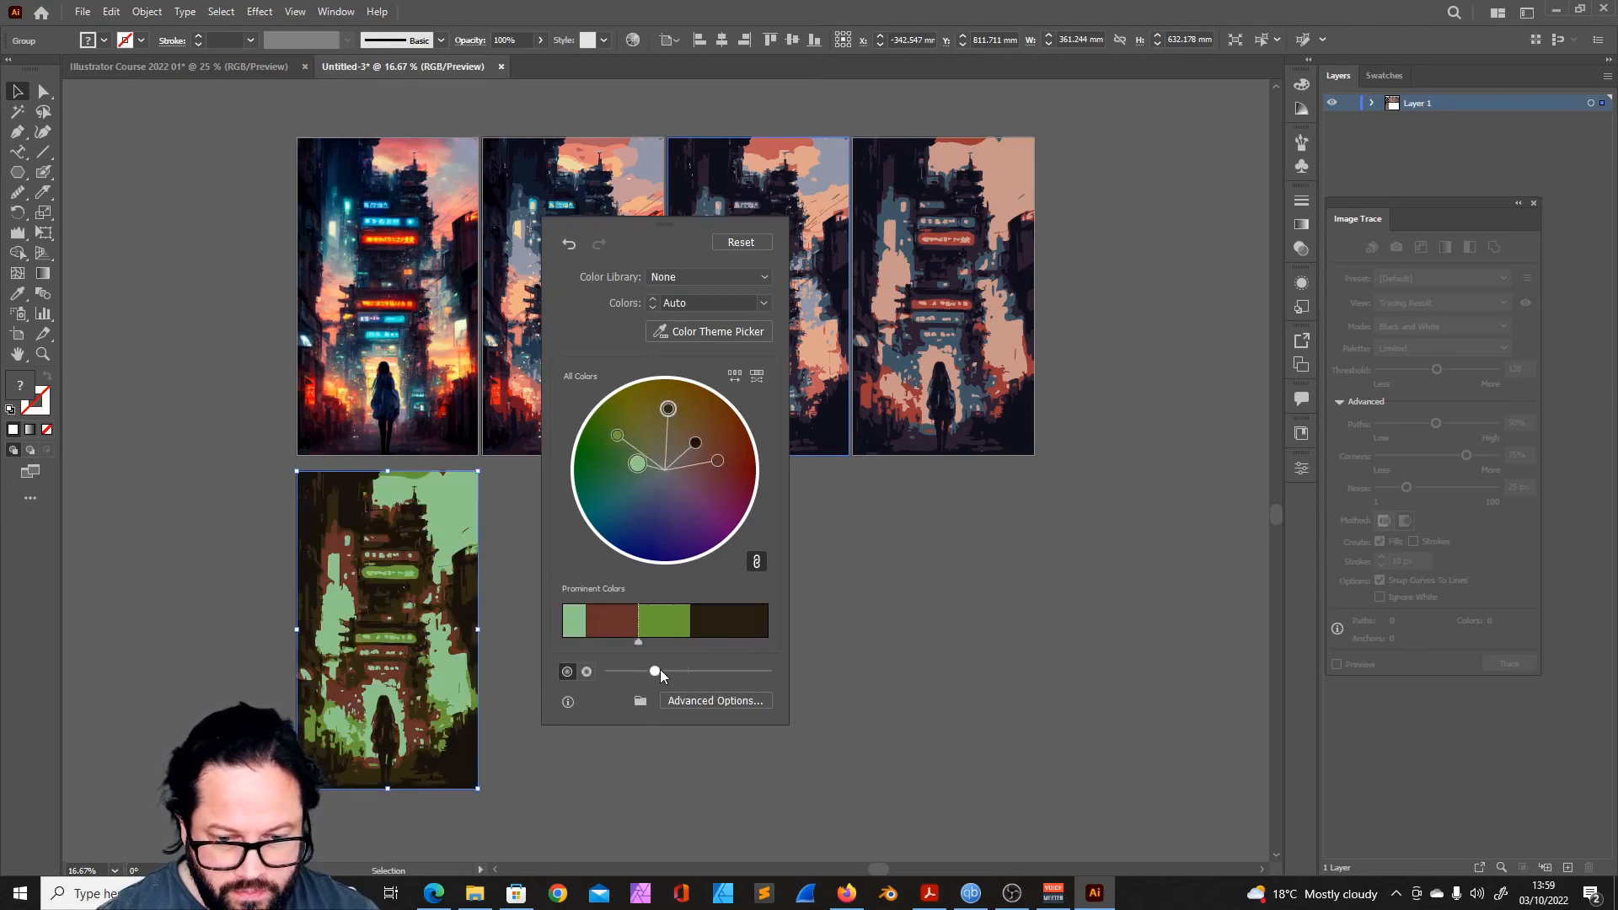
{"action": "left_click_drag", "start_coordinate": [669, 666], "coordinate": [716, 667]}
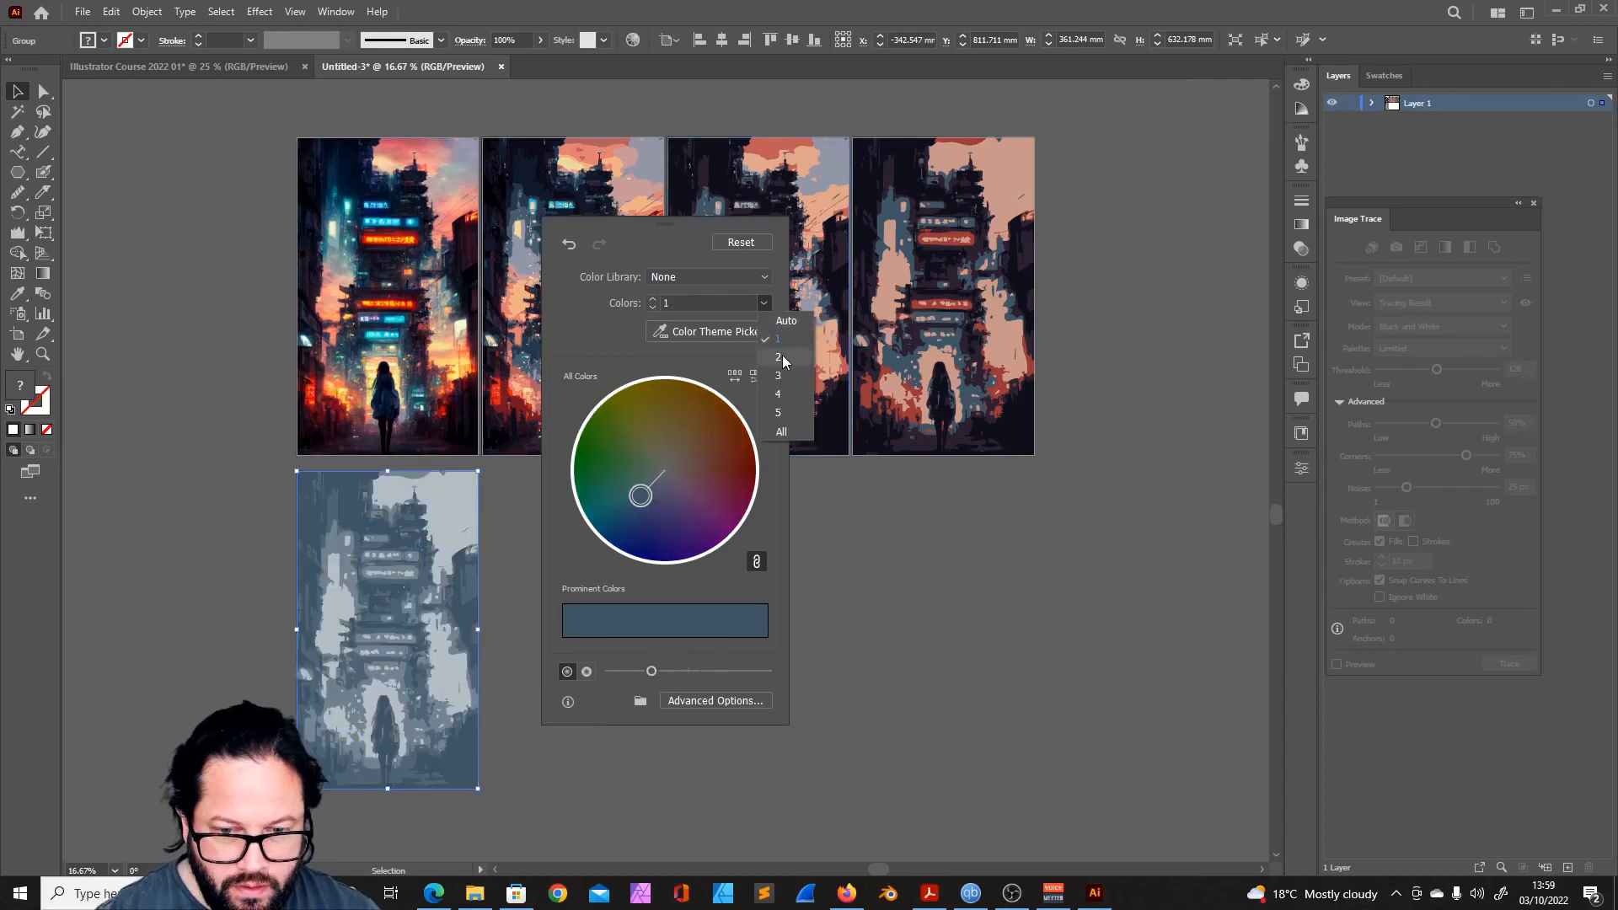
{"action": "left_click", "coordinate": [782, 357]}
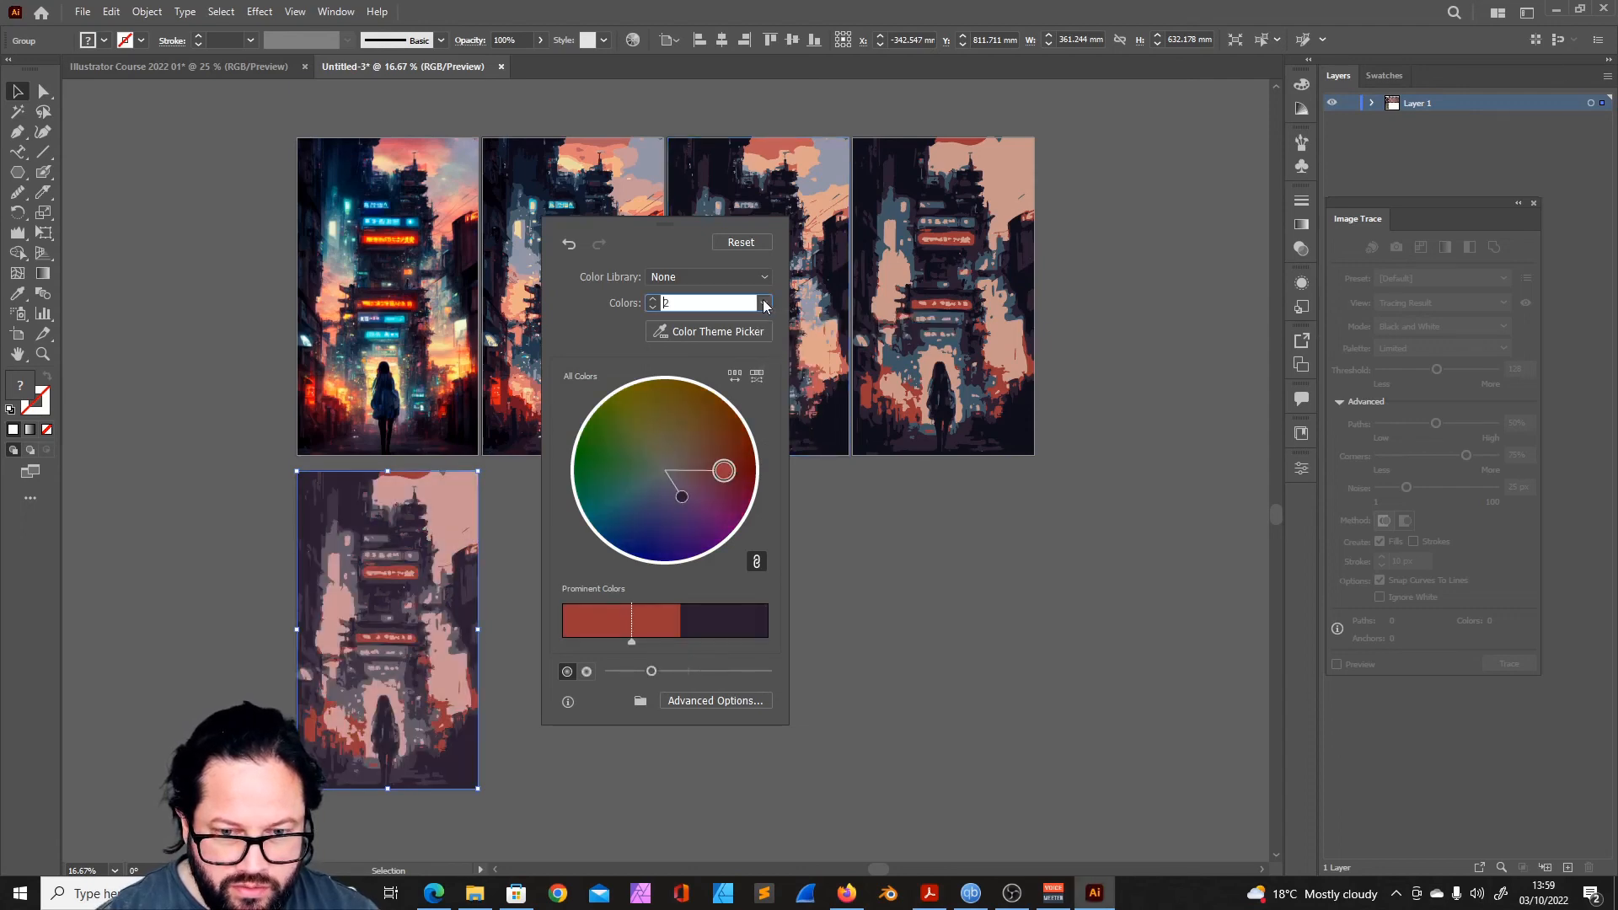
{"action": "left_click", "coordinate": [741, 243]}
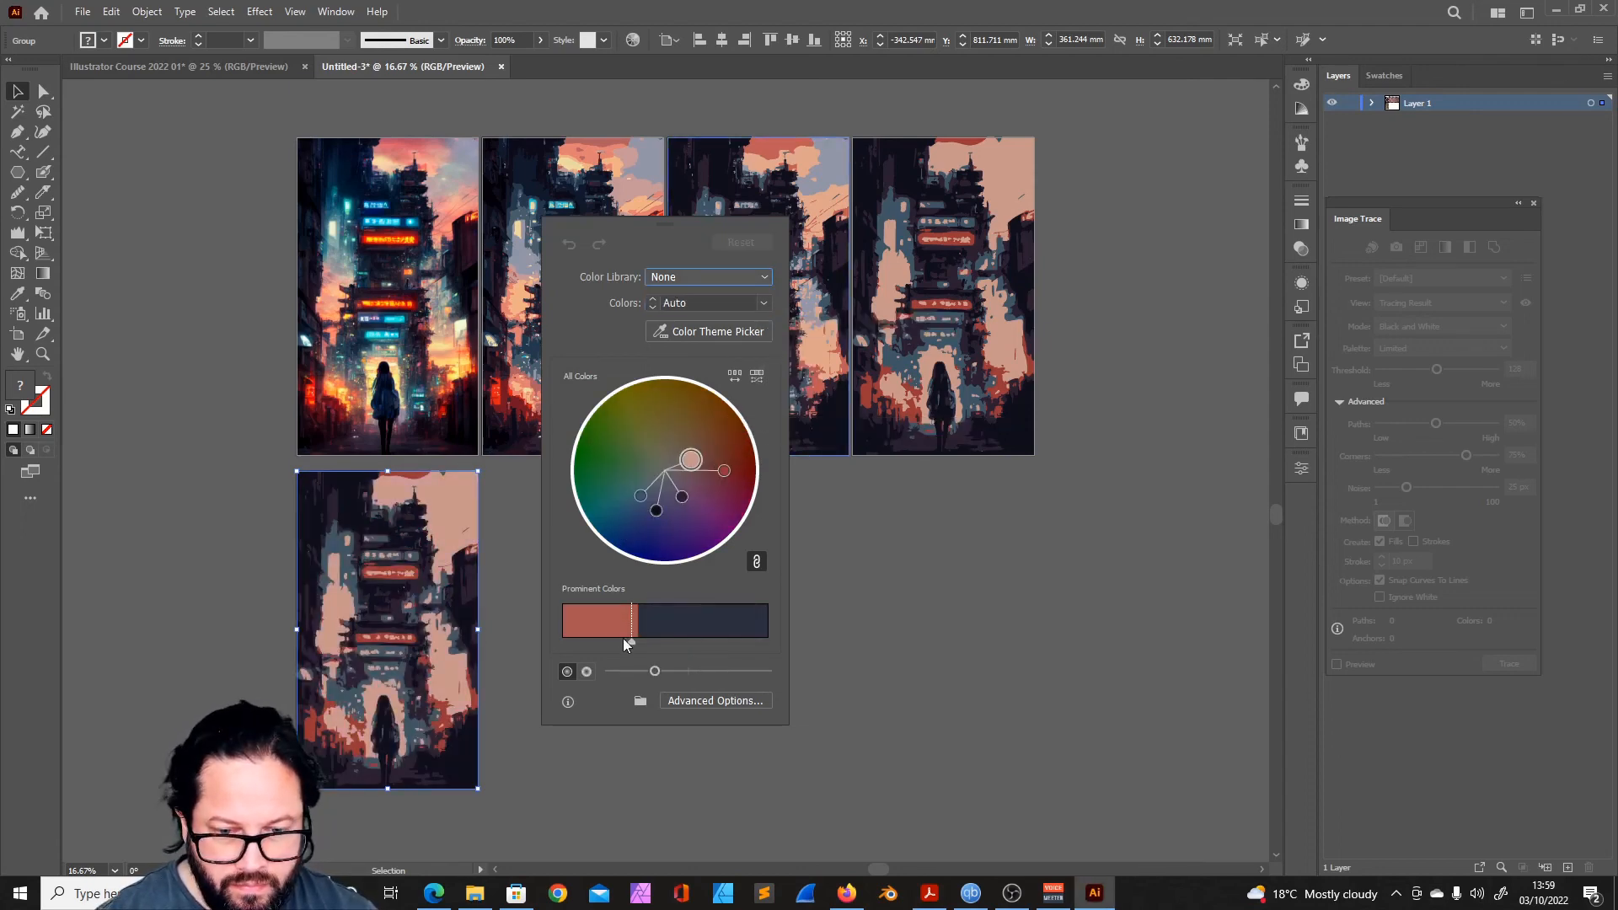
- In the advanced recolor options, change the peach color to green with hue 97 and raise its saturation
{"action": "left_click", "coordinate": [726, 702]}
{"action": "left_click_drag", "start_coordinate": [740, 187], "coordinate": [889, 205]}
{"action": "left_click", "coordinate": [860, 365]}
{"action": "left_click_drag", "start_coordinate": [750, 568], "coordinate": [770, 571]}
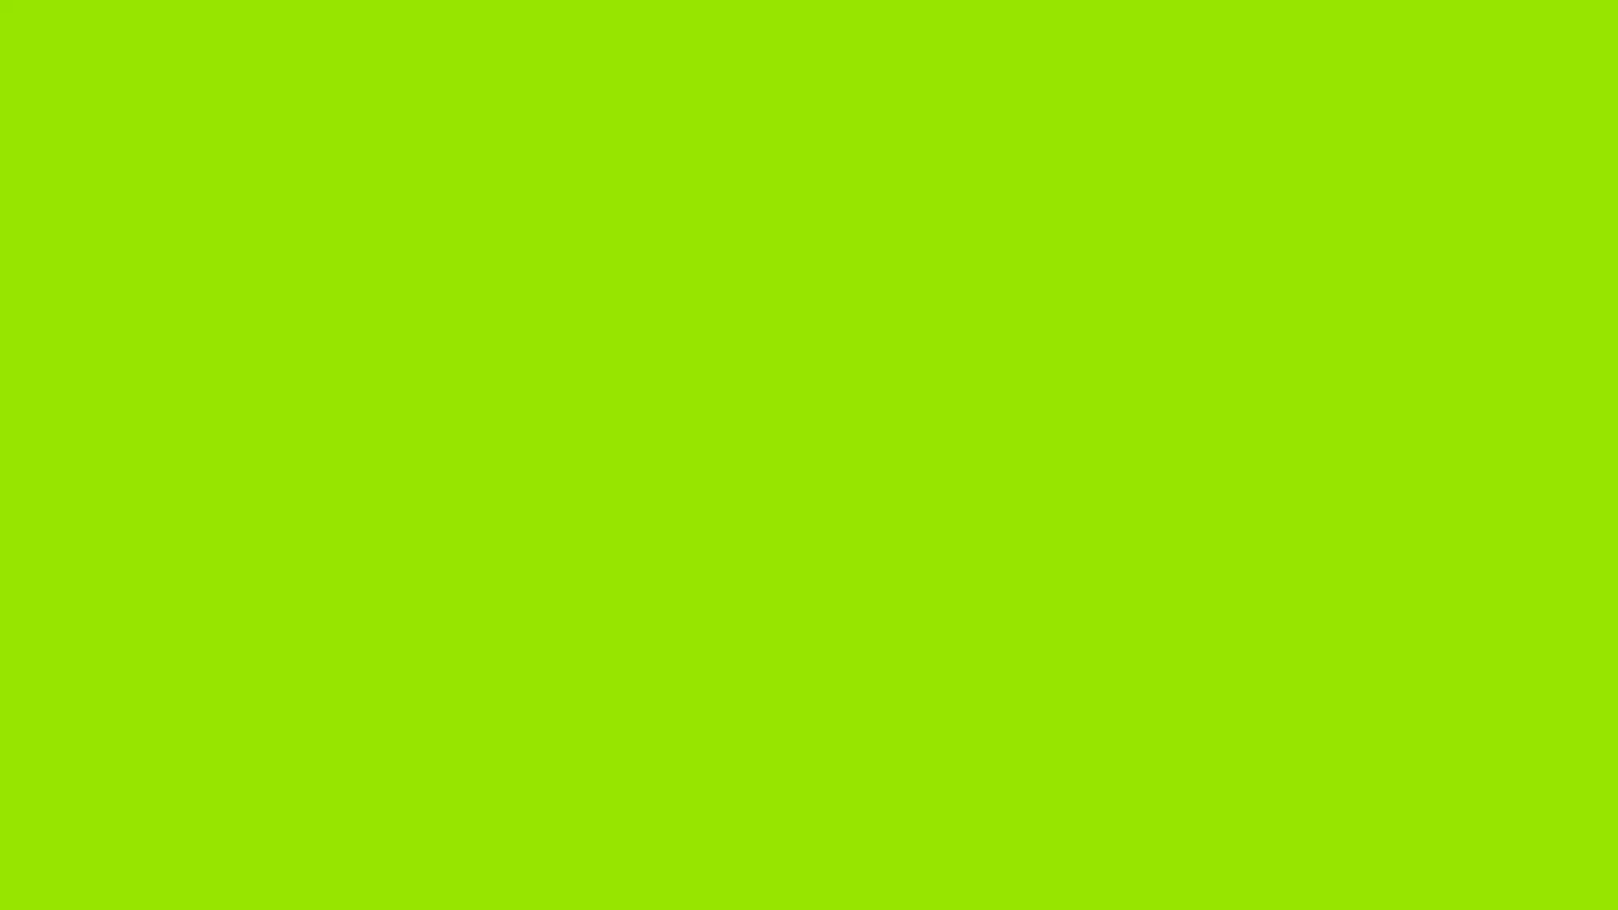
{"action": "left_click_drag", "start_coordinate": [771, 595], "coordinate": [804, 597]}
- Change the red color to orange with hue 13, saturation 82 and brightness 92, and the peach replacement to bright blue
{"action": "left_click", "coordinate": [821, 377]}
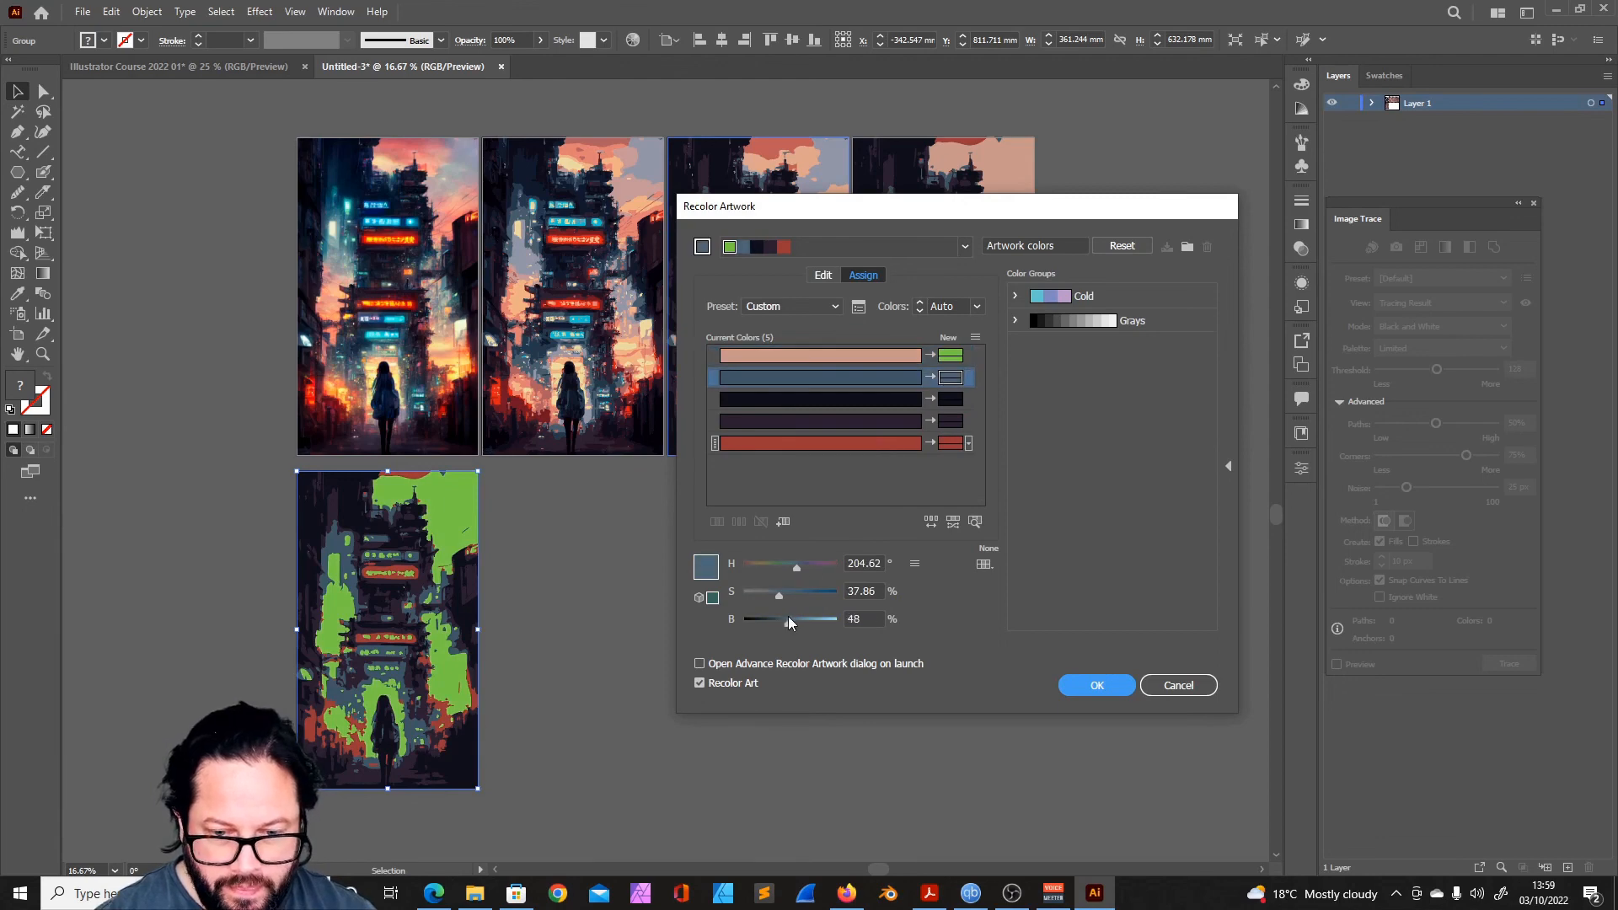
{"action": "left_click", "coordinate": [788, 399]}
{"action": "left_click", "coordinate": [944, 420]}
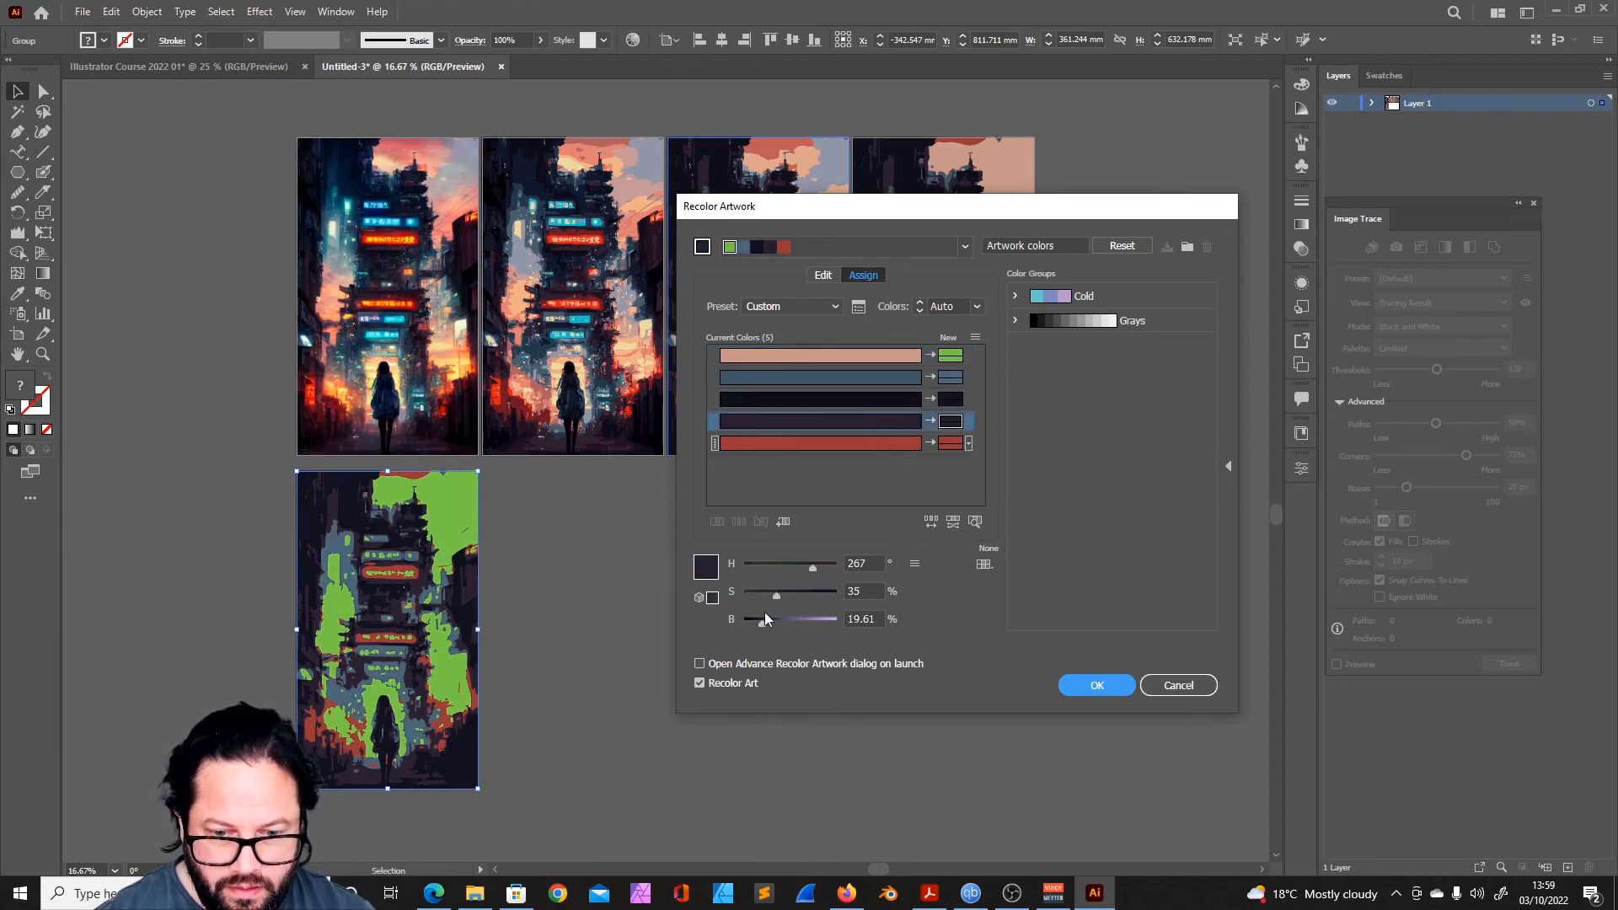
{"action": "left_click", "coordinate": [867, 443]}
{"action": "left_click_drag", "start_coordinate": [747, 566], "coordinate": [830, 622]}
{"action": "left_click", "coordinate": [948, 355]}
{"action": "left_click", "coordinate": [944, 443]}
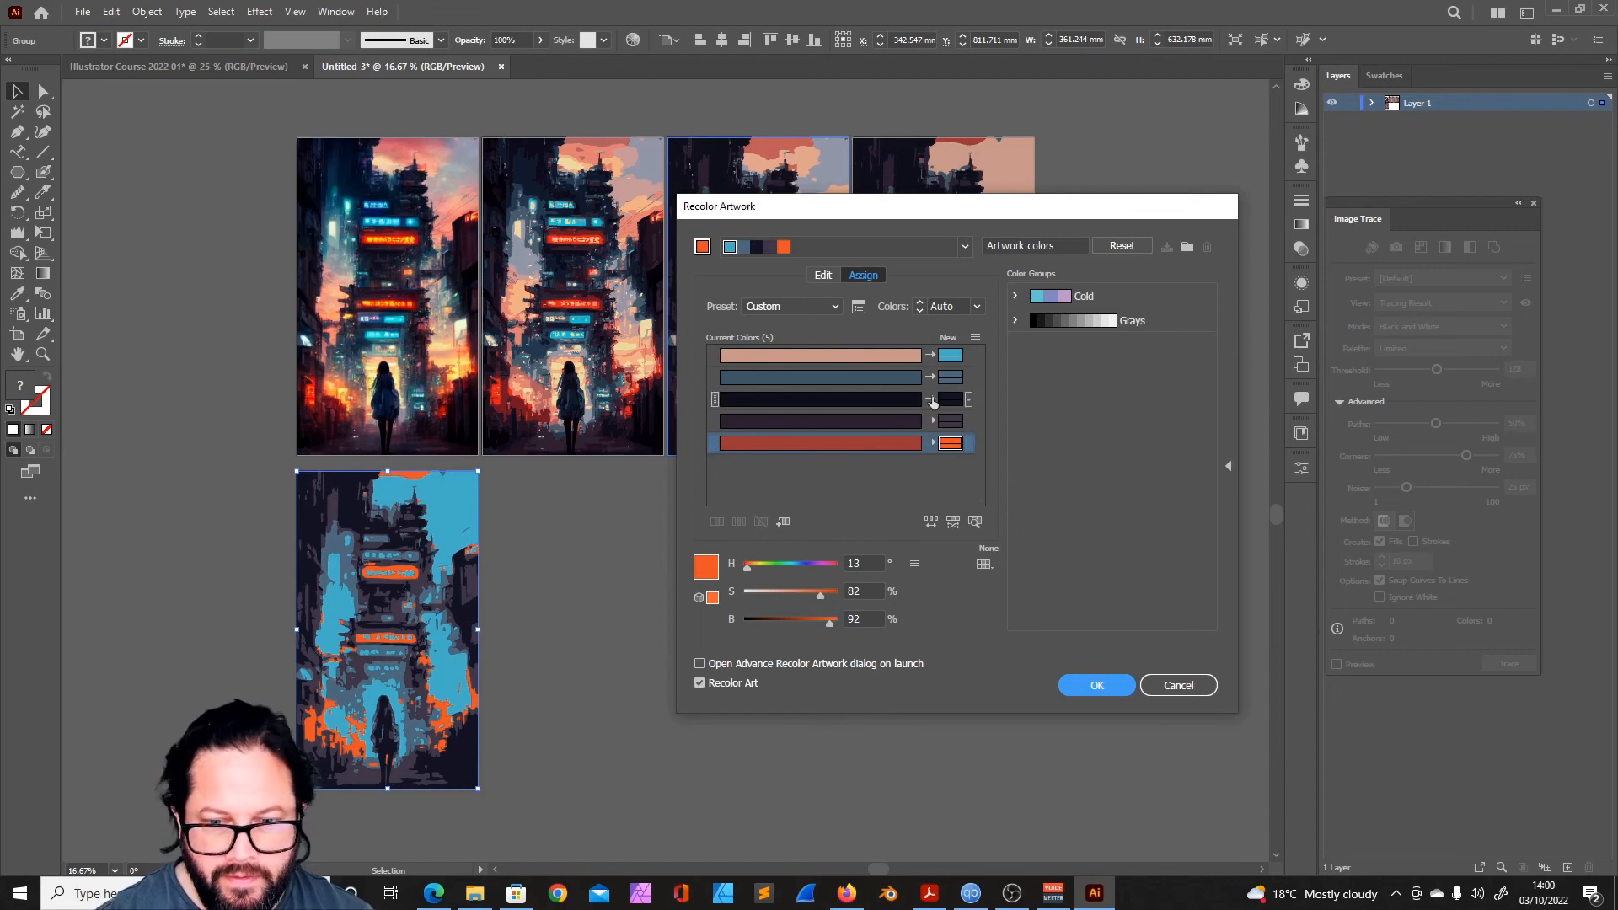
- Mute the peach replacement to a pale gray-green, brighten the red replacement, and shift the dark purple to a lighter indigo
{"action": "left_click", "coordinate": [948, 356]}
{"action": "mouse_move", "coordinate": [804, 594]}
{"action": "left_mouse_down"}
{"action": "mouse_move", "coordinate": [754, 593]}
{"action": "mouse_move", "coordinate": [811, 624]}
{"action": "left_mouse_up"}
{"action": "left_click", "coordinate": [951, 443]}
{"action": "mouse_move", "coordinate": [748, 567]}
{"action": "left_mouse_down"}
{"action": "mouse_move", "coordinate": [741, 581]}
{"action": "mouse_move", "coordinate": [749, 569]}
{"action": "left_mouse_up"}
{"action": "left_click_drag", "start_coordinate": [830, 623], "coordinate": [807, 575]}
{"action": "left_click", "coordinate": [936, 420]}
{"action": "left_click_drag", "start_coordinate": [770, 623], "coordinate": [774, 621]}
{"action": "left_click_drag", "start_coordinate": [767, 595], "coordinate": [787, 627]}
- Set the red replacement to hue 0, saturation 82 and brightness 95, and apply the recoloring
{"action": "left_click", "coordinate": [951, 376]}
{"action": "left_click", "coordinate": [951, 442]}
{"action": "left_click_drag", "start_coordinate": [748, 570], "coordinate": [745, 571]}
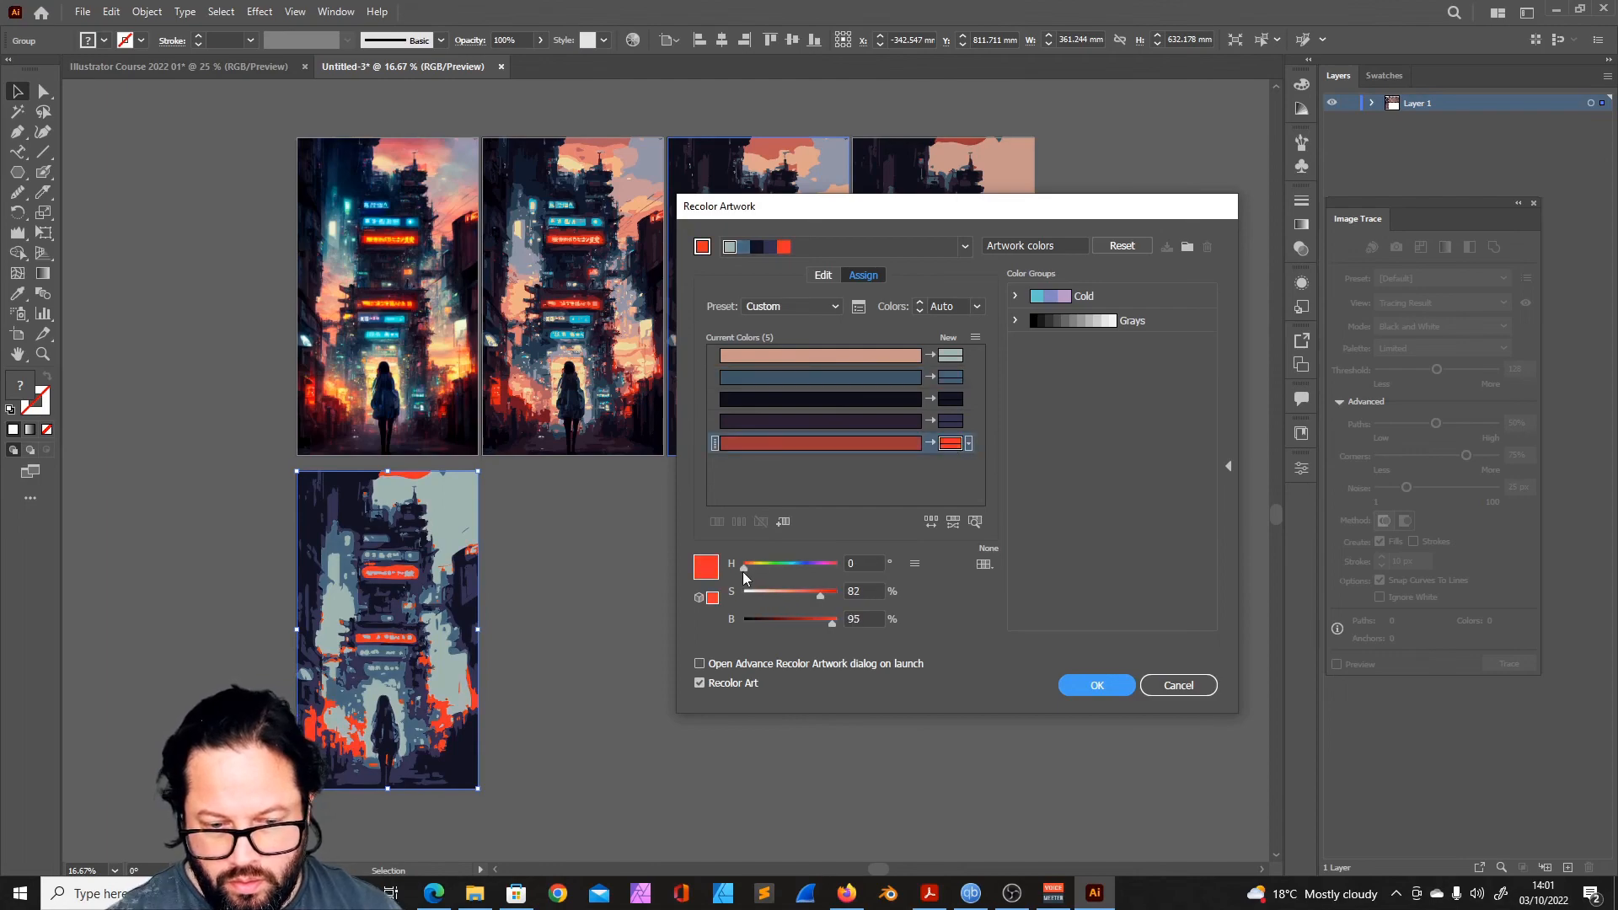
{"action": "left_click", "coordinate": [1087, 689]}
{"action": "left_click", "coordinate": [843, 674]}
- Add a white 0.5 pt stroke to all paths of the recolored artwork and deselect it
{"action": "scroll", "coordinate": [408, 659], "scroll_direction": "down", "scroll_amount": 3}
{"action": "left_click", "coordinate": [408, 659], "text": "ctrl"}
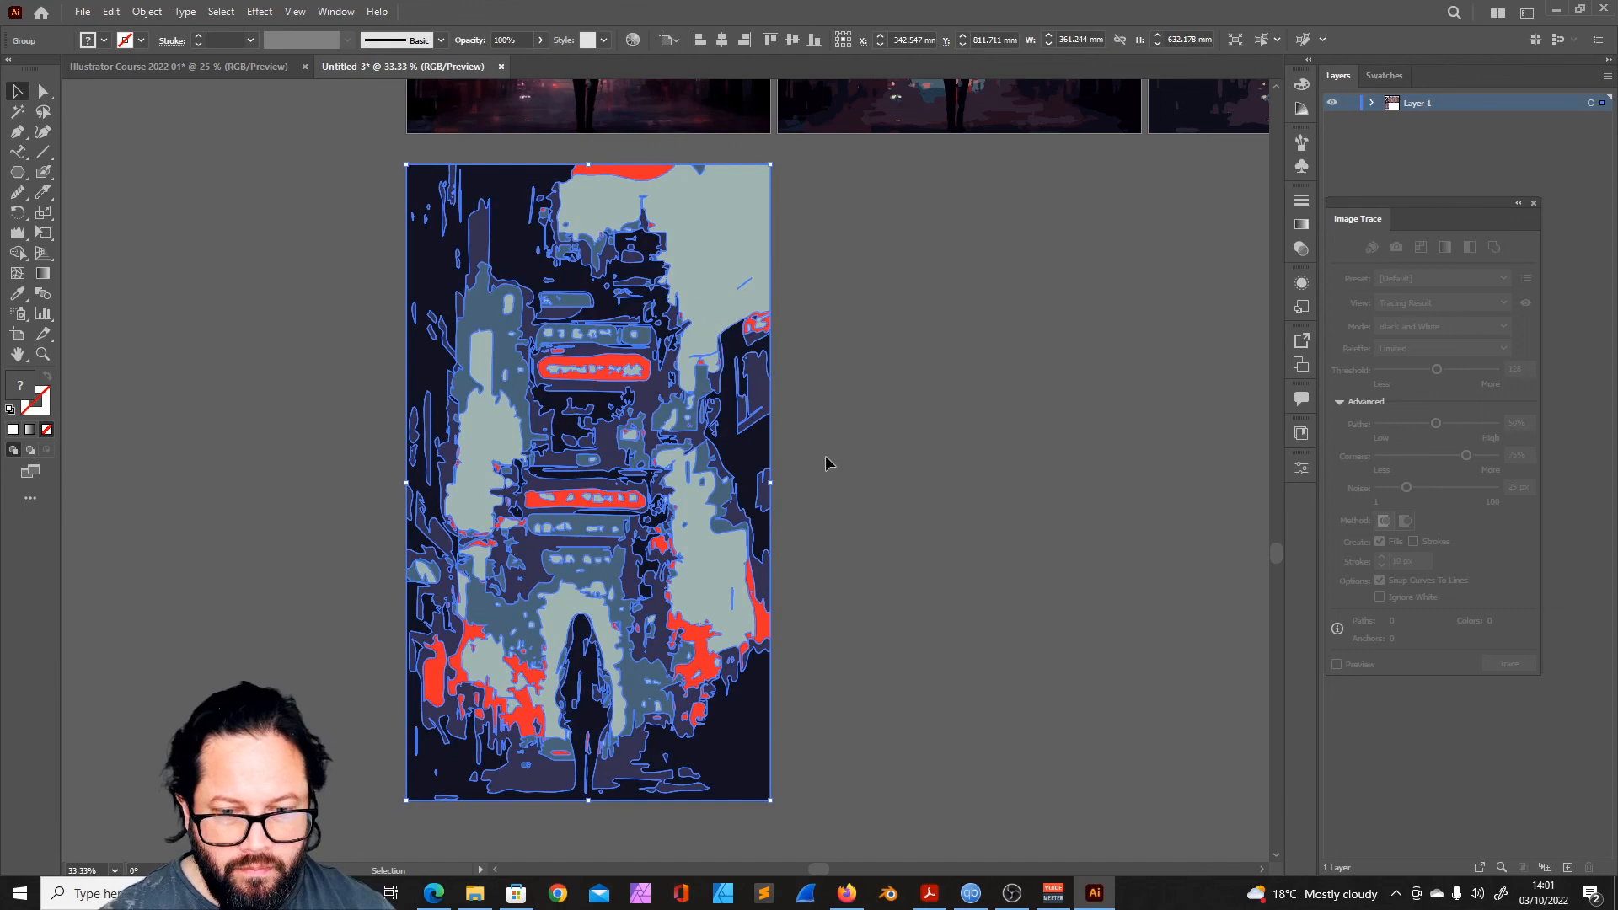
{"action": "left_click", "coordinate": [197, 36]}
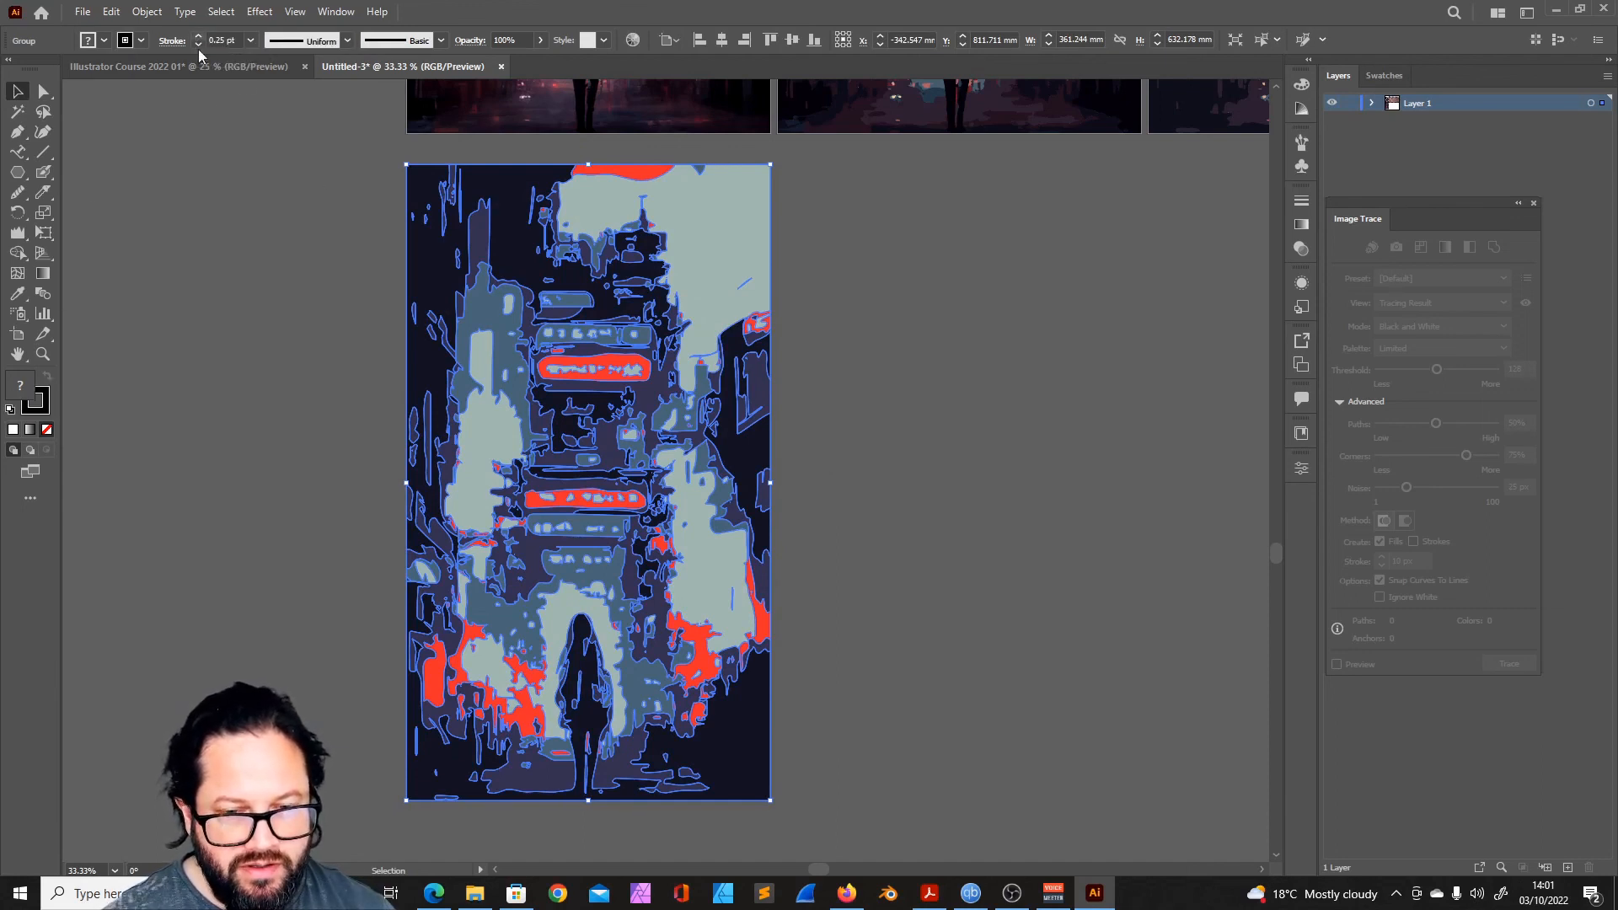
{"action": "left_click", "coordinate": [43, 408]}
{"action": "double_click", "coordinate": [35, 402]}
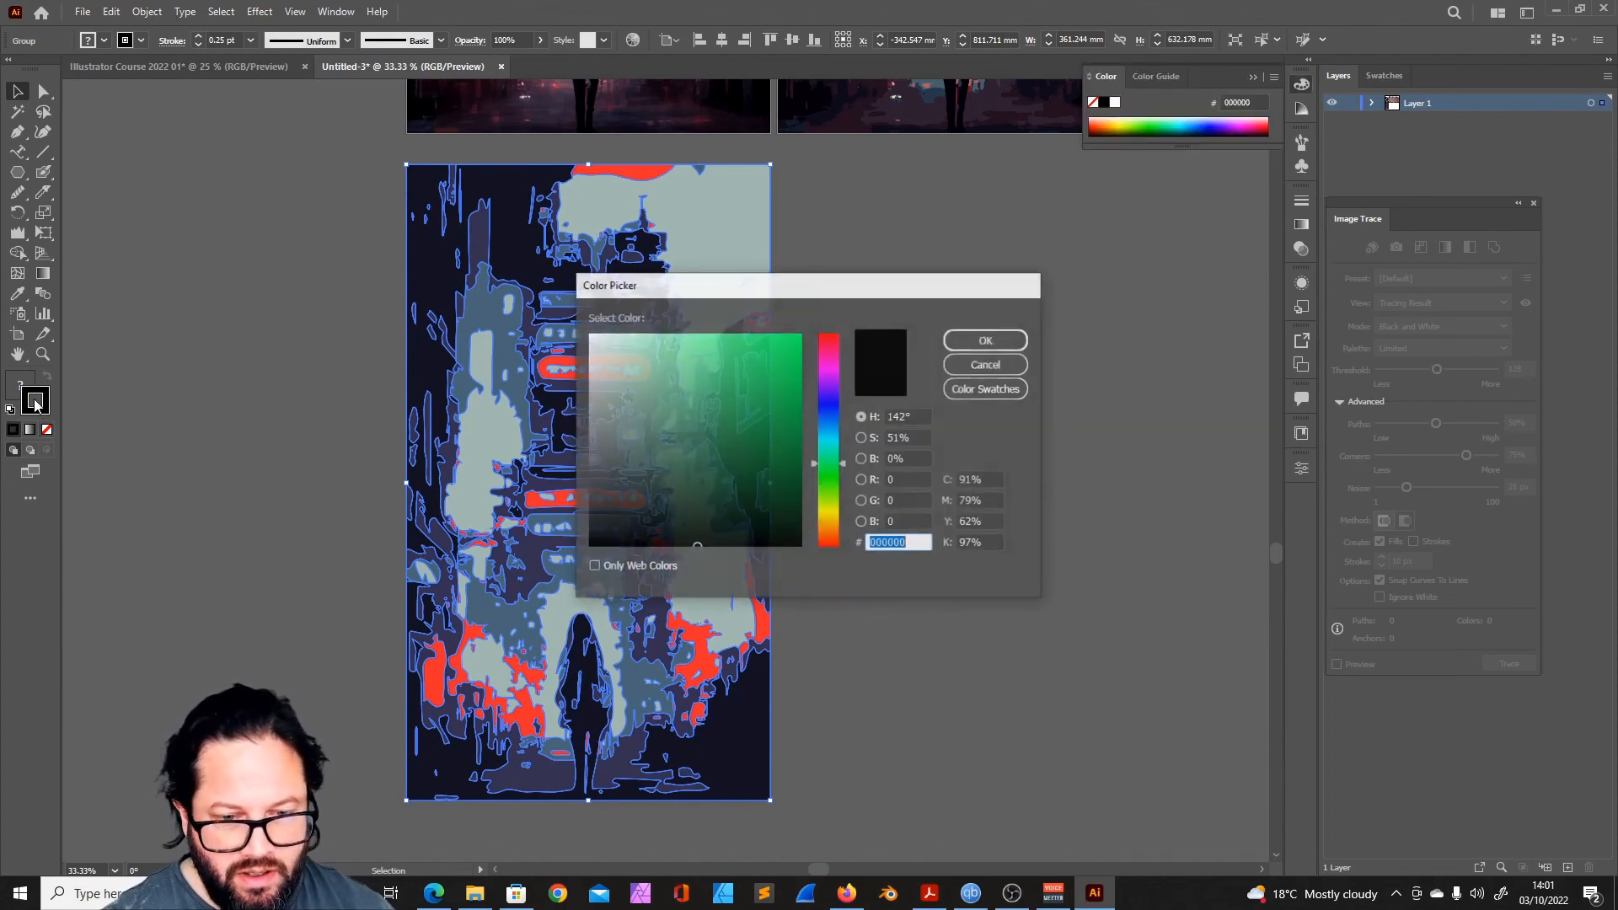
{"action": "left_click", "coordinate": [1021, 342]}
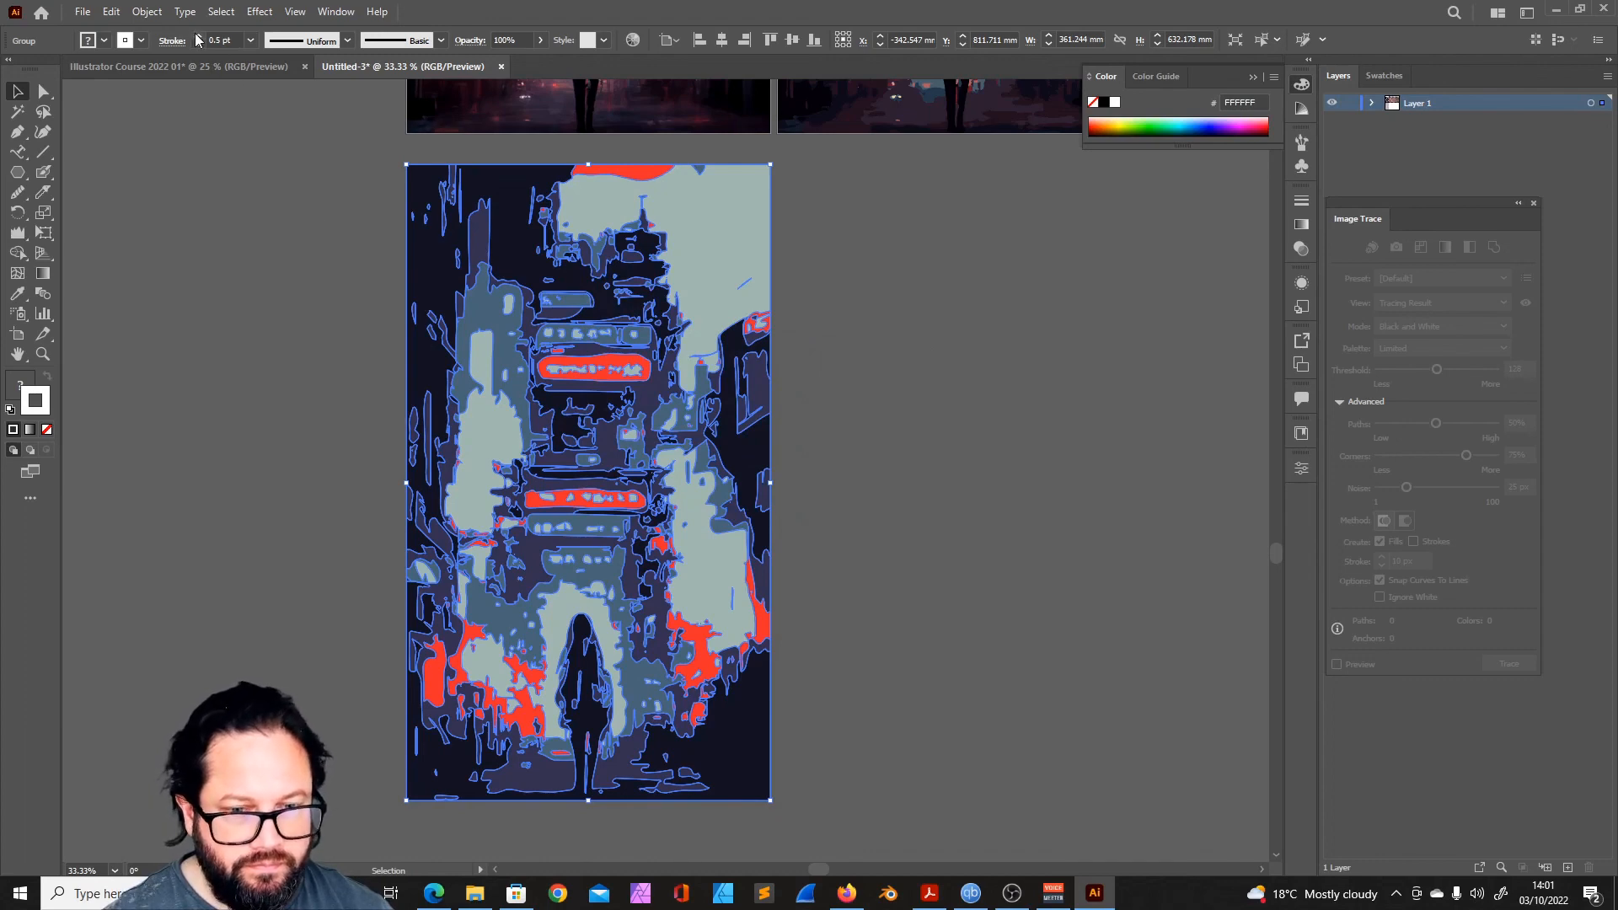
{"action": "left_click", "coordinate": [238, 173]}
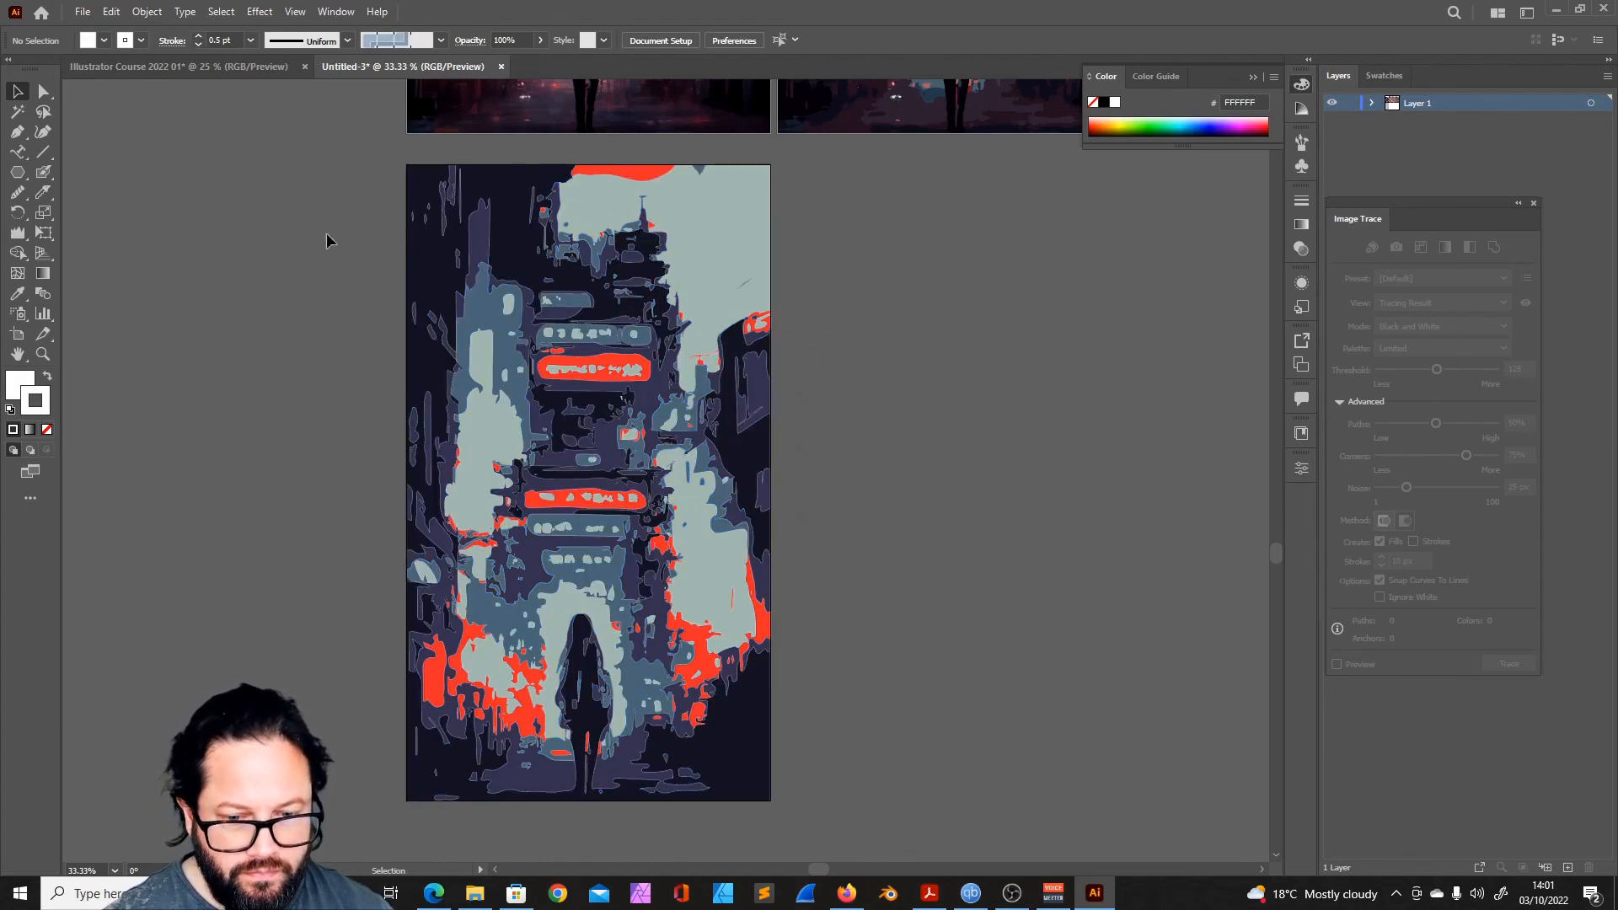
- Increase the artwork's stroke weight to 1 pt and deselect it
{"action": "left_click", "coordinate": [561, 324]}
{"action": "left_click", "coordinate": [198, 36]}
{"action": "left_click", "coordinate": [199, 40]}
{"action": "left_click", "coordinate": [815, 514]}
{"action": "scroll", "coordinate": [815, 514], "scroll_direction": "up", "scroll_amount": 1}
{"action": "scroll", "coordinate": [809, 539], "scroll_direction": "down", "scroll_amount": 3}
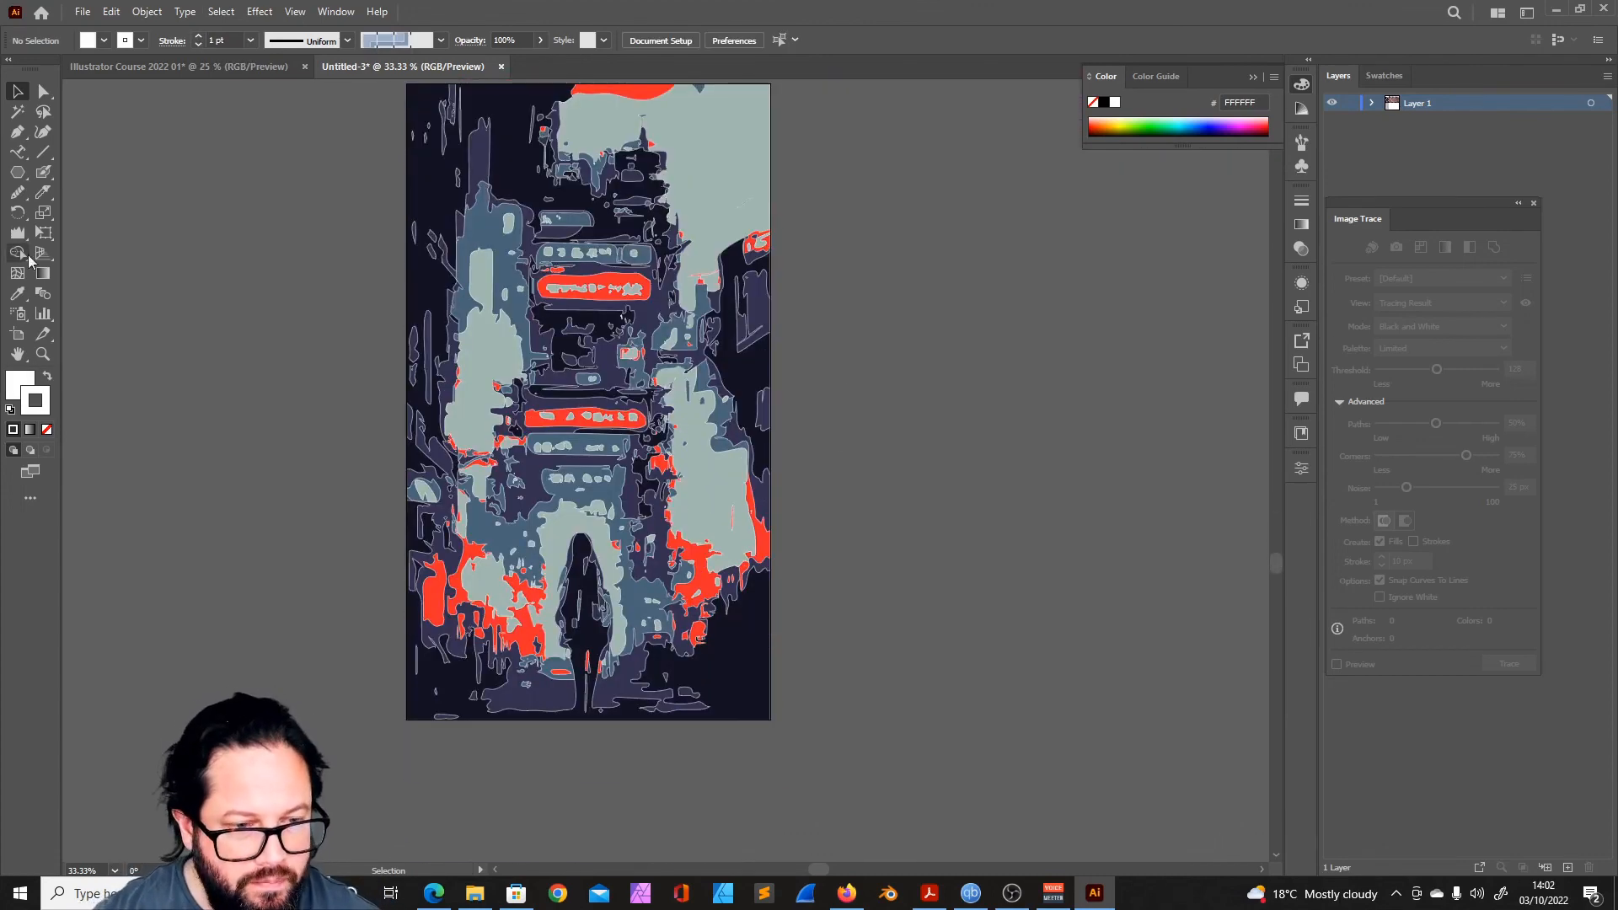
- Use the Smooth tool on the small blue path beside the pale area to the right of the tower
{"action": "mouse_move", "coordinate": [16, 192]}
{"action": "left_mouse_down"}
{"action": "mouse_move", "coordinate": [93, 334]}
{"action": "mouse_move", "coordinate": [93, 234]}
{"action": "left_mouse_up"}
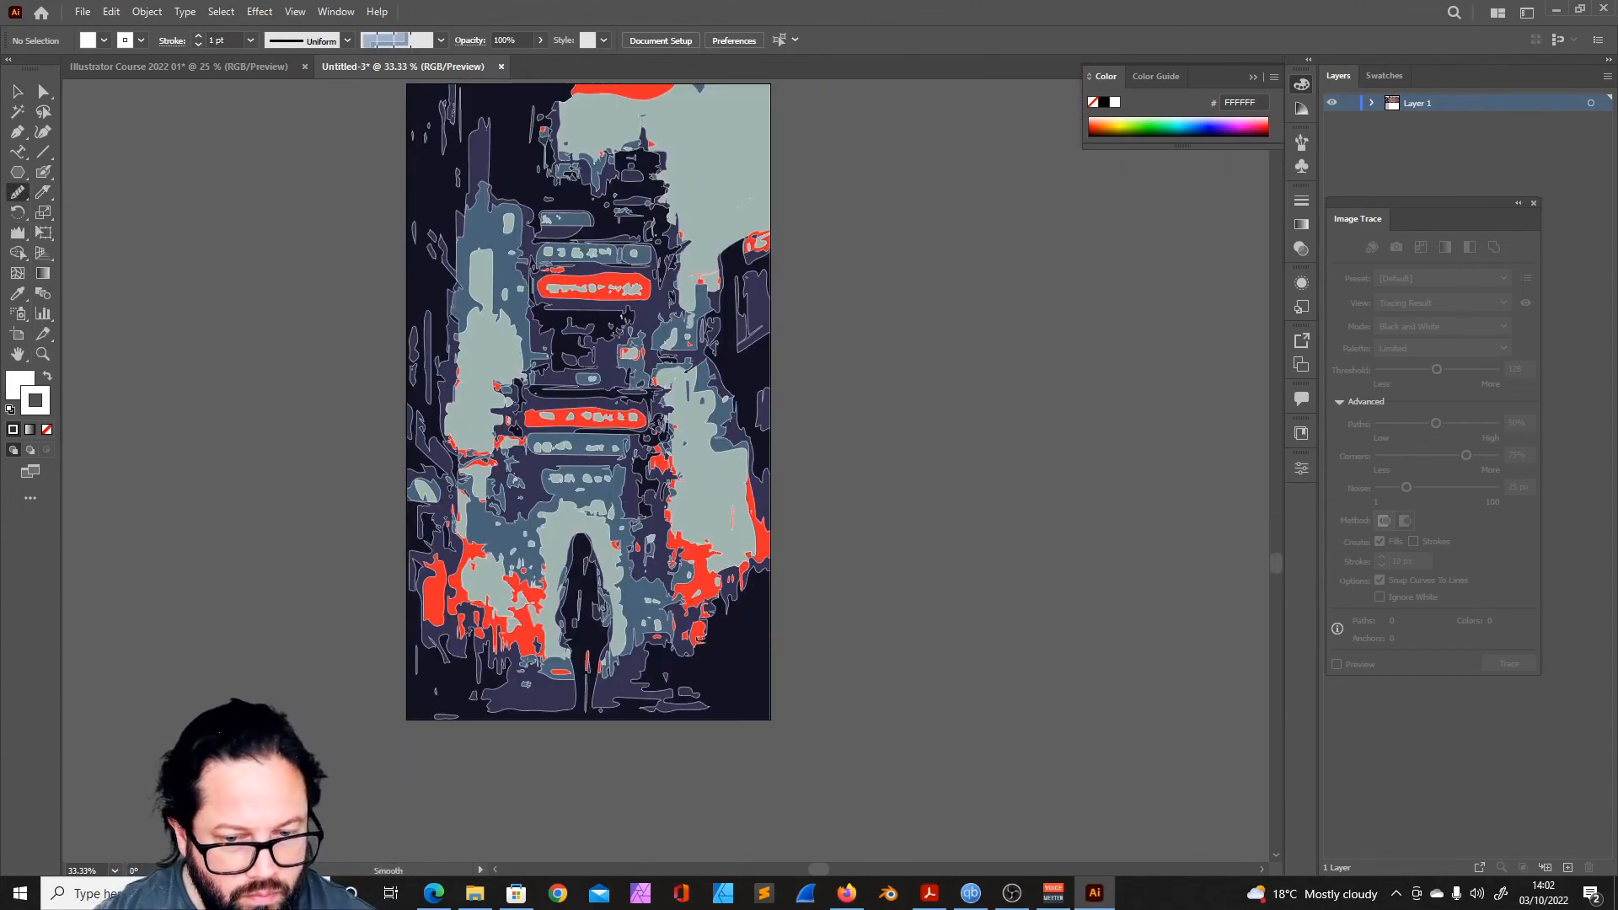
{"action": "left_click", "coordinate": [659, 432], "text": "ctrl"}
{"action": "left_click_drag", "start_coordinate": [672, 491], "coordinate": [709, 553]}
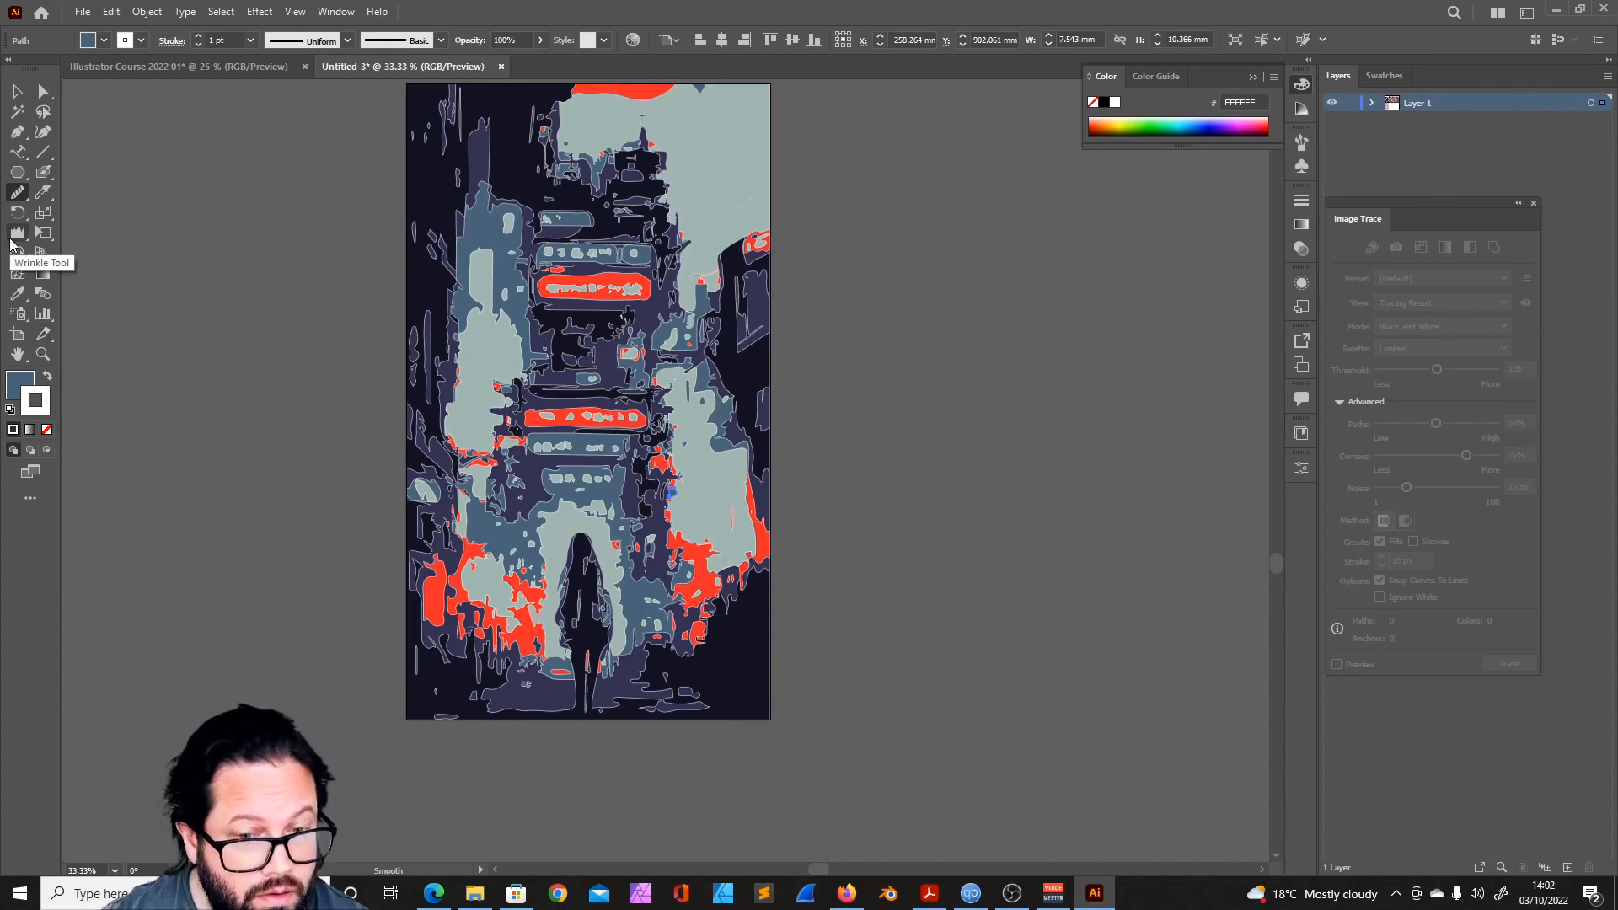
- Select the whole artwork and choose the Twirl tool with an adjusted brush size
{"action": "left_click", "coordinate": [17, 91]}
{"action": "left_click", "coordinate": [657, 387]}
{"action": "scroll", "coordinate": [849, 459], "scroll_direction": "up", "scroll_amount": 2}
{"action": "scroll", "coordinate": [849, 458], "scroll_direction": "down", "scroll_amount": 1}
{"action": "left_click_drag", "start_coordinate": [17, 234], "coordinate": [84, 274]}
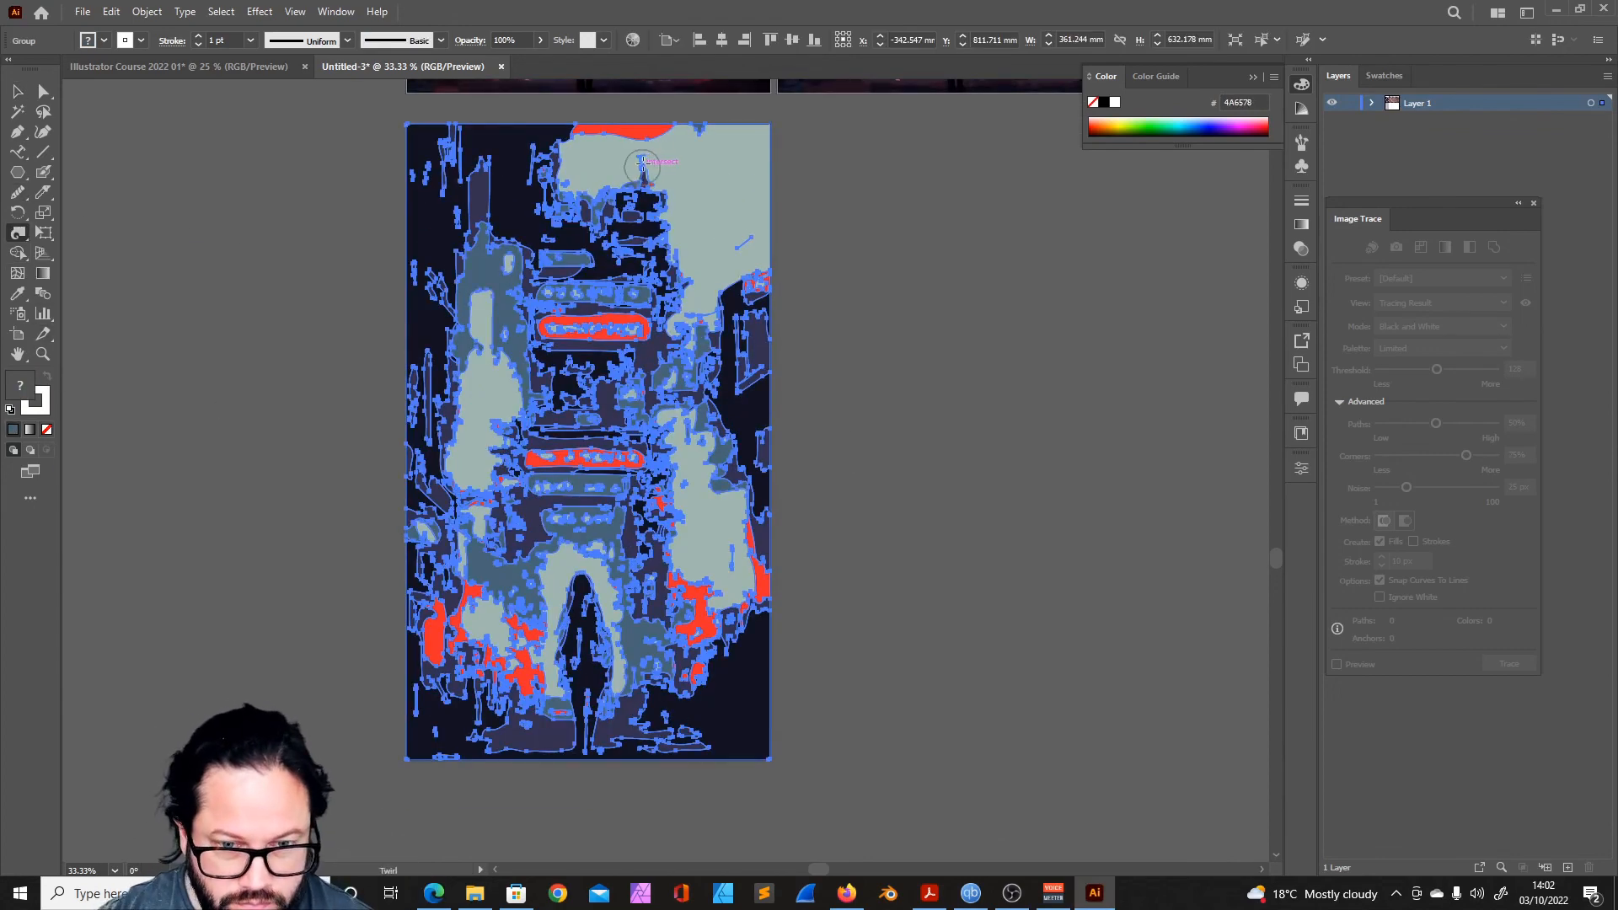
{"action": "double_click", "coordinate": [17, 234]}
{"action": "left_click_drag", "start_coordinate": [903, 474], "coordinate": [895, 475]}
{"action": "left_click", "coordinate": [911, 310]}
{"action": "left_click", "coordinate": [929, 554]}
{"action": "left_click", "coordinate": [898, 637]}
- Readjust the Twirl brush's width and height and twirl the red shape at the artwork's right edge
{"action": "double_click", "coordinate": [18, 234]}
{"action": "left_click", "coordinate": [910, 336]}
{"action": "left_click", "coordinate": [930, 488]}
{"action": "left_click", "coordinate": [910, 310]}
{"action": "left_click", "coordinate": [929, 461]}
{"action": "left_click", "coordinate": [897, 638]}
{"action": "double_click", "coordinate": [18, 233]}
{"action": "left_click", "coordinate": [911, 310]}
{"action": "left_click", "coordinate": [941, 556]}
{"action": "left_click", "coordinate": [910, 336]}
{"action": "left_click", "coordinate": [933, 581]}
{"action": "left_click", "coordinate": [895, 638]}
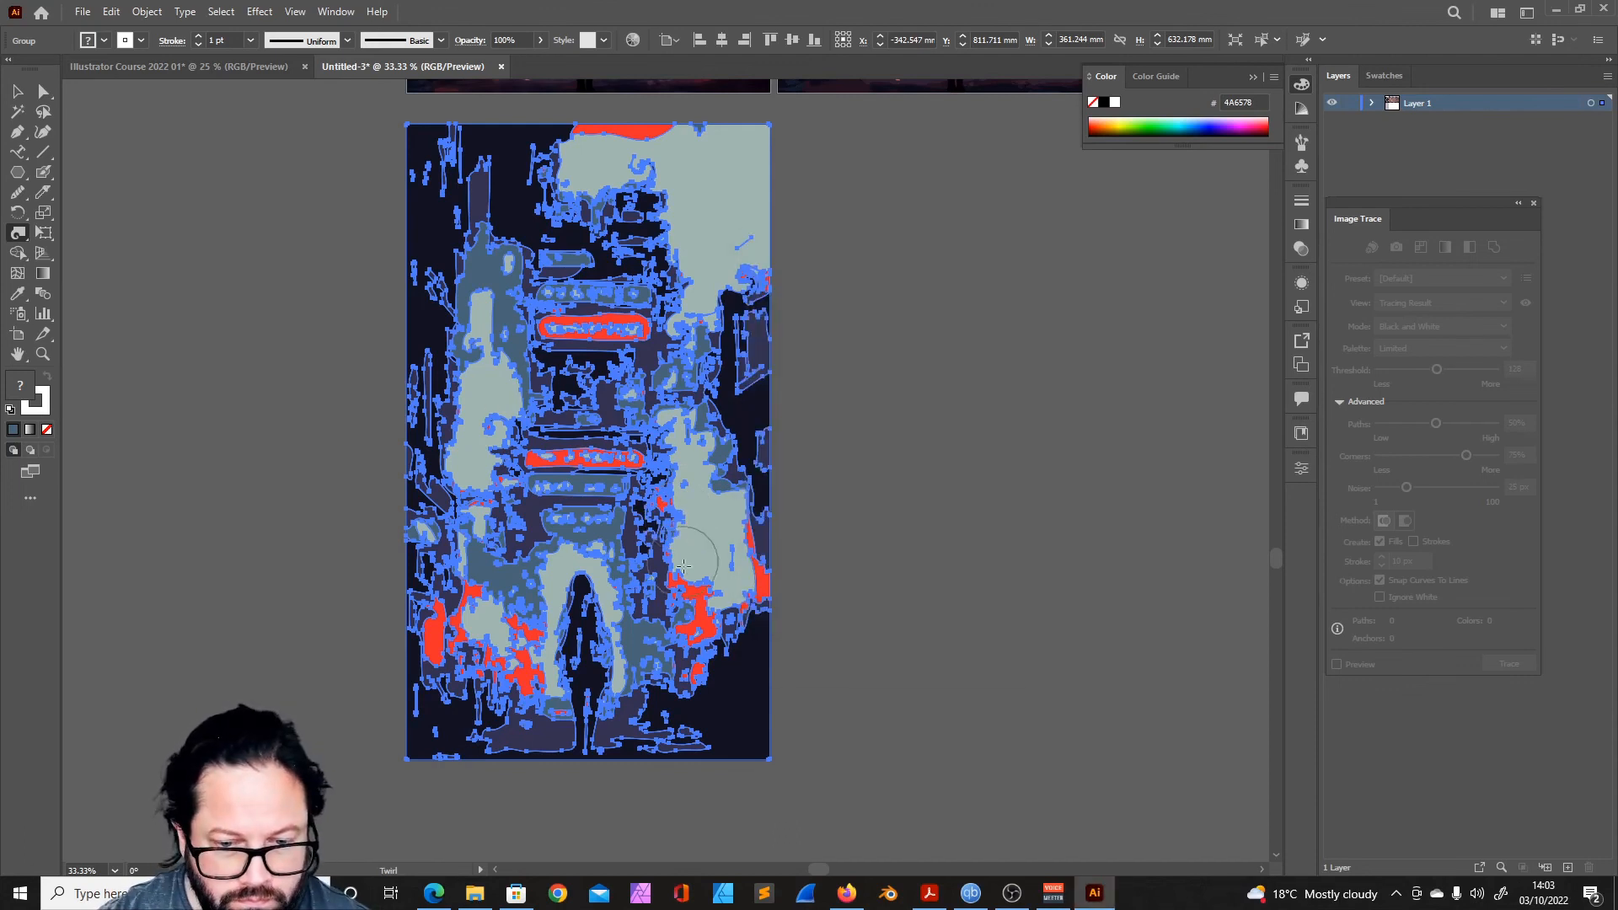
{"action": "left_click", "coordinate": [738, 280]}
- Give the Twirl brush a smaller size, add curls around the tower, and deselect the artwork
{"action": "double_click", "coordinate": [18, 233]}
{"action": "left_click", "coordinate": [911, 310]}
{"action": "left_click", "coordinate": [932, 458]}
{"action": "left_click", "coordinate": [910, 336]}
{"action": "left_click", "coordinate": [933, 521]}
{"action": "left_click", "coordinate": [910, 310]}
{"action": "left_click", "coordinate": [934, 480]}
{"action": "left_click", "coordinate": [896, 638]}
{"action": "left_click", "coordinate": [18, 91]}
{"action": "left_click", "coordinate": [278, 253]}
- Choose the Pucker tool and distort shapes at the tower's top, between its signs, and in the lower area around the figure
{"action": "left_click", "coordinate": [656, 271]}
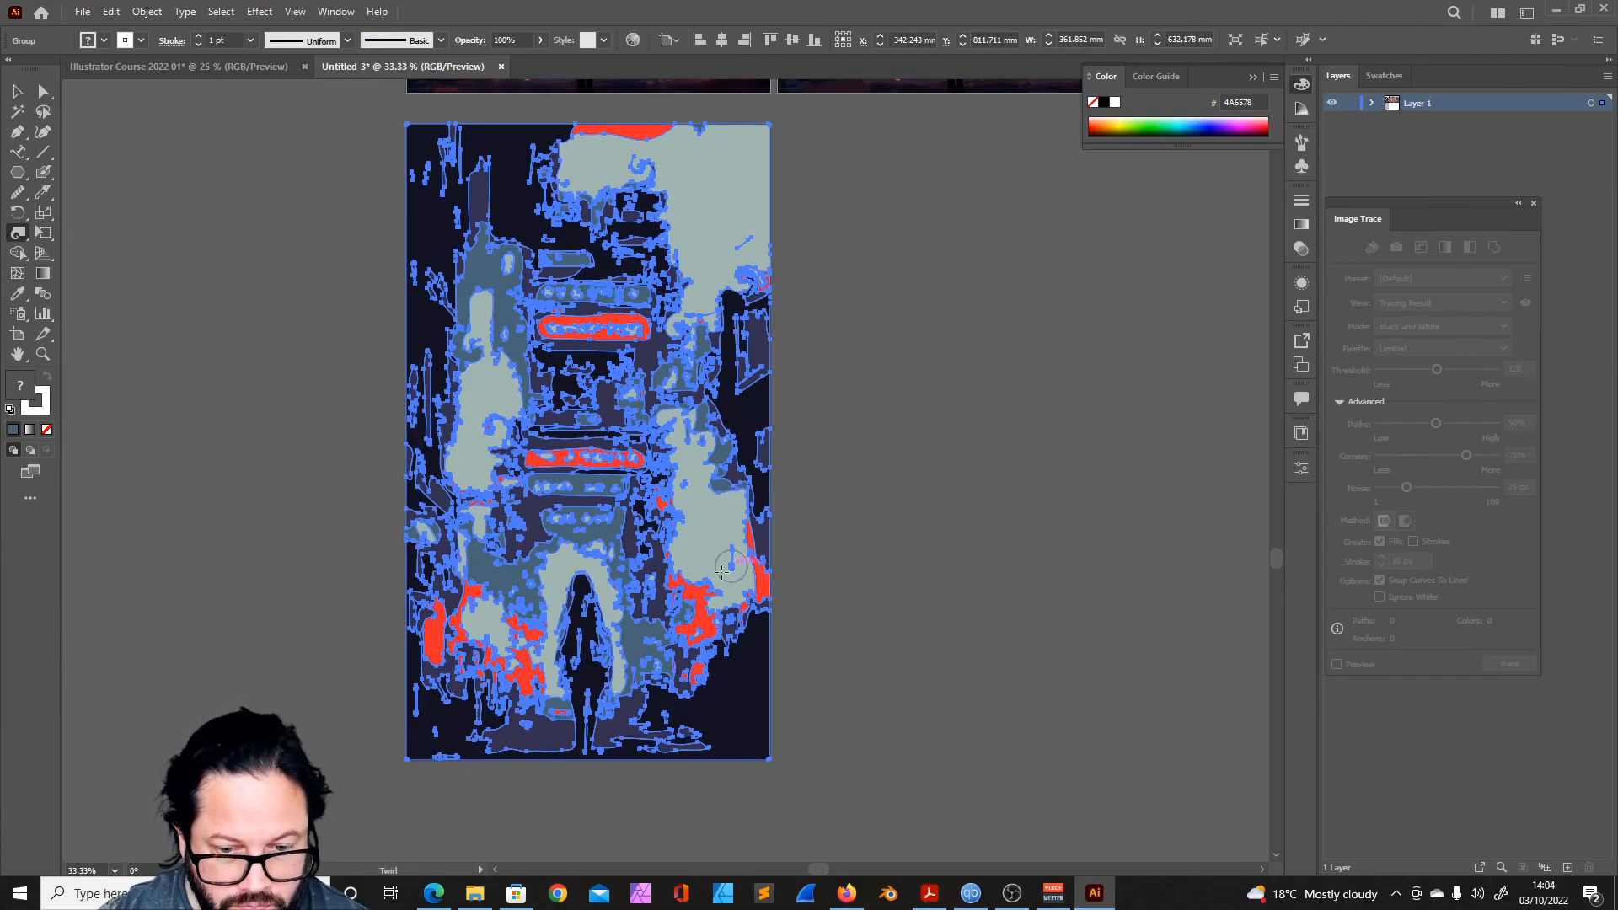
{"action": "left_click", "coordinate": [17, 233]}
{"action": "left_click", "coordinate": [72, 295]}
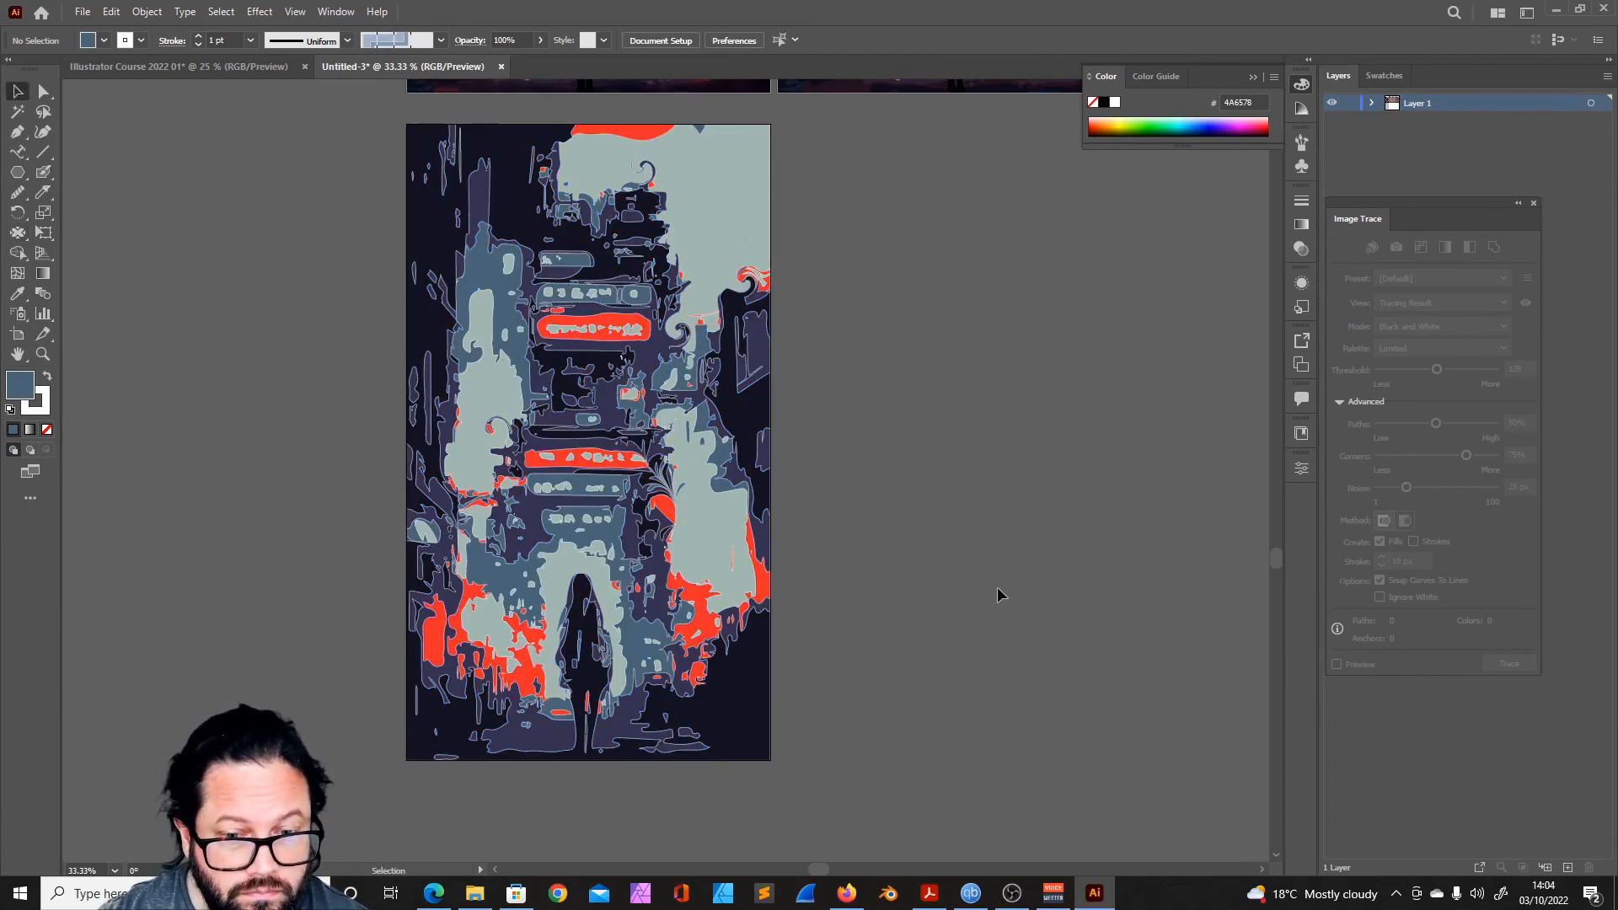
{"action": "left_click", "coordinate": [660, 687]}
{"action": "left_click", "coordinate": [609, 226]}
{"action": "left_click", "coordinate": [567, 404]}
{"action": "left_click", "coordinate": [514, 615]}
{"action": "mouse_move", "coordinate": [455, 619]}
{"action": "left_mouse_down"}
{"action": "mouse_move", "coordinate": [463, 670]}
{"action": "mouse_move", "coordinate": [507, 716]}
{"action": "mouse_move", "coordinate": [434, 640]}
{"action": "left_mouse_up"}
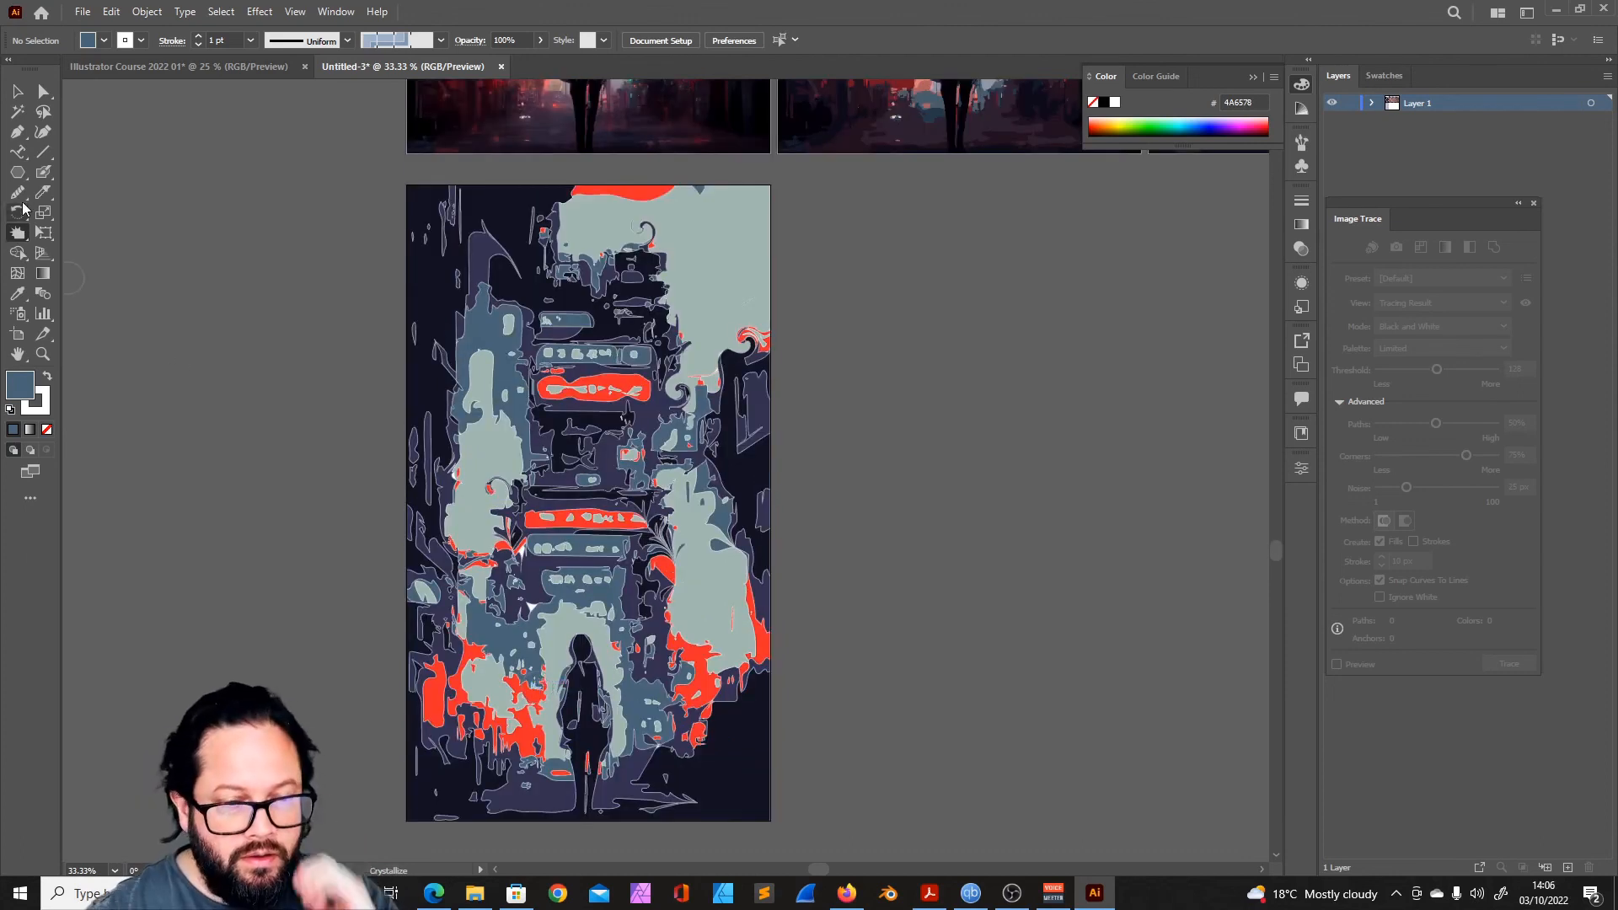
- Pucker the shapes around the tower's upper and lower signs, and undo the pucker made near the left edge
{"action": "left_click", "coordinate": [22, 236]}
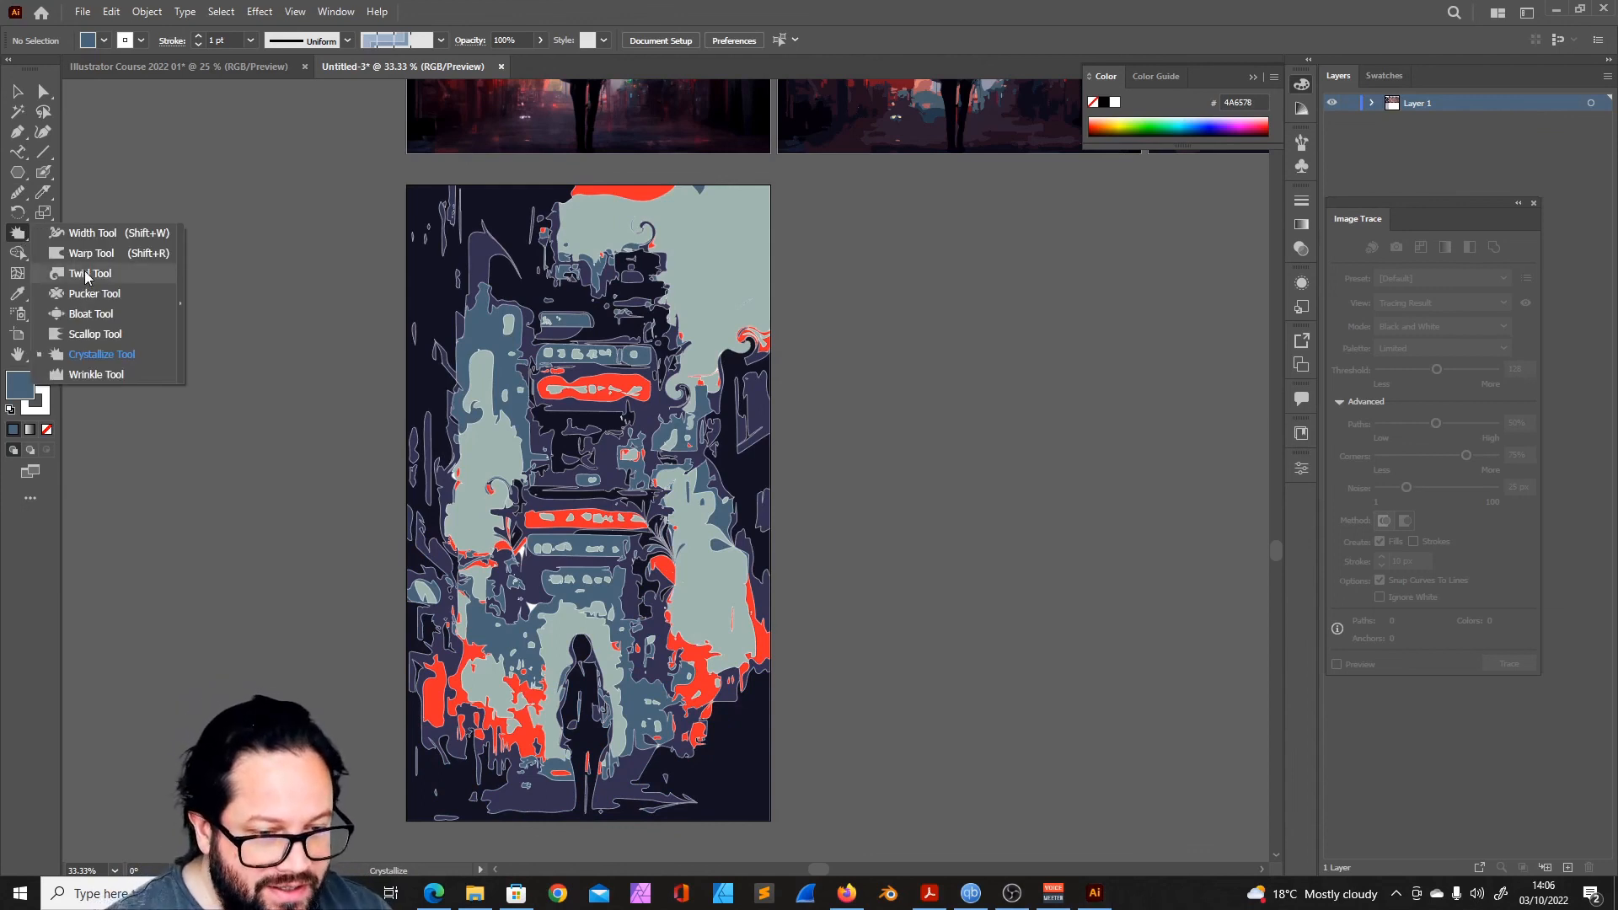
{"action": "left_click", "coordinate": [93, 293]}
{"action": "left_click", "coordinate": [589, 333]}
{"action": "left_click", "coordinate": [594, 548]}
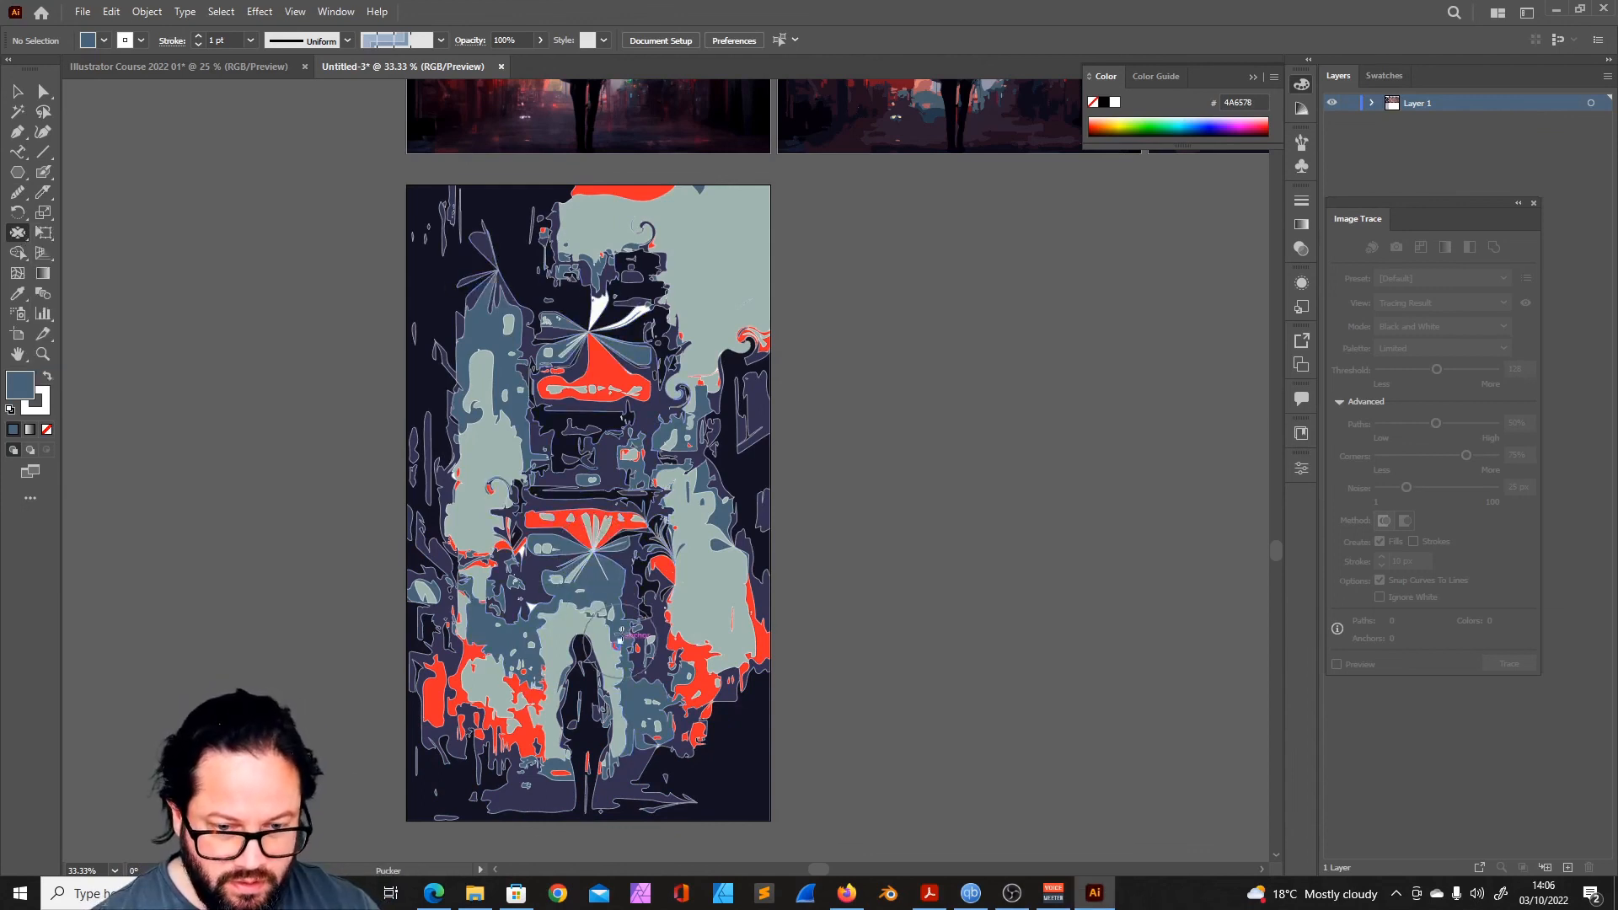
{"action": "left_click", "coordinate": [434, 299]}
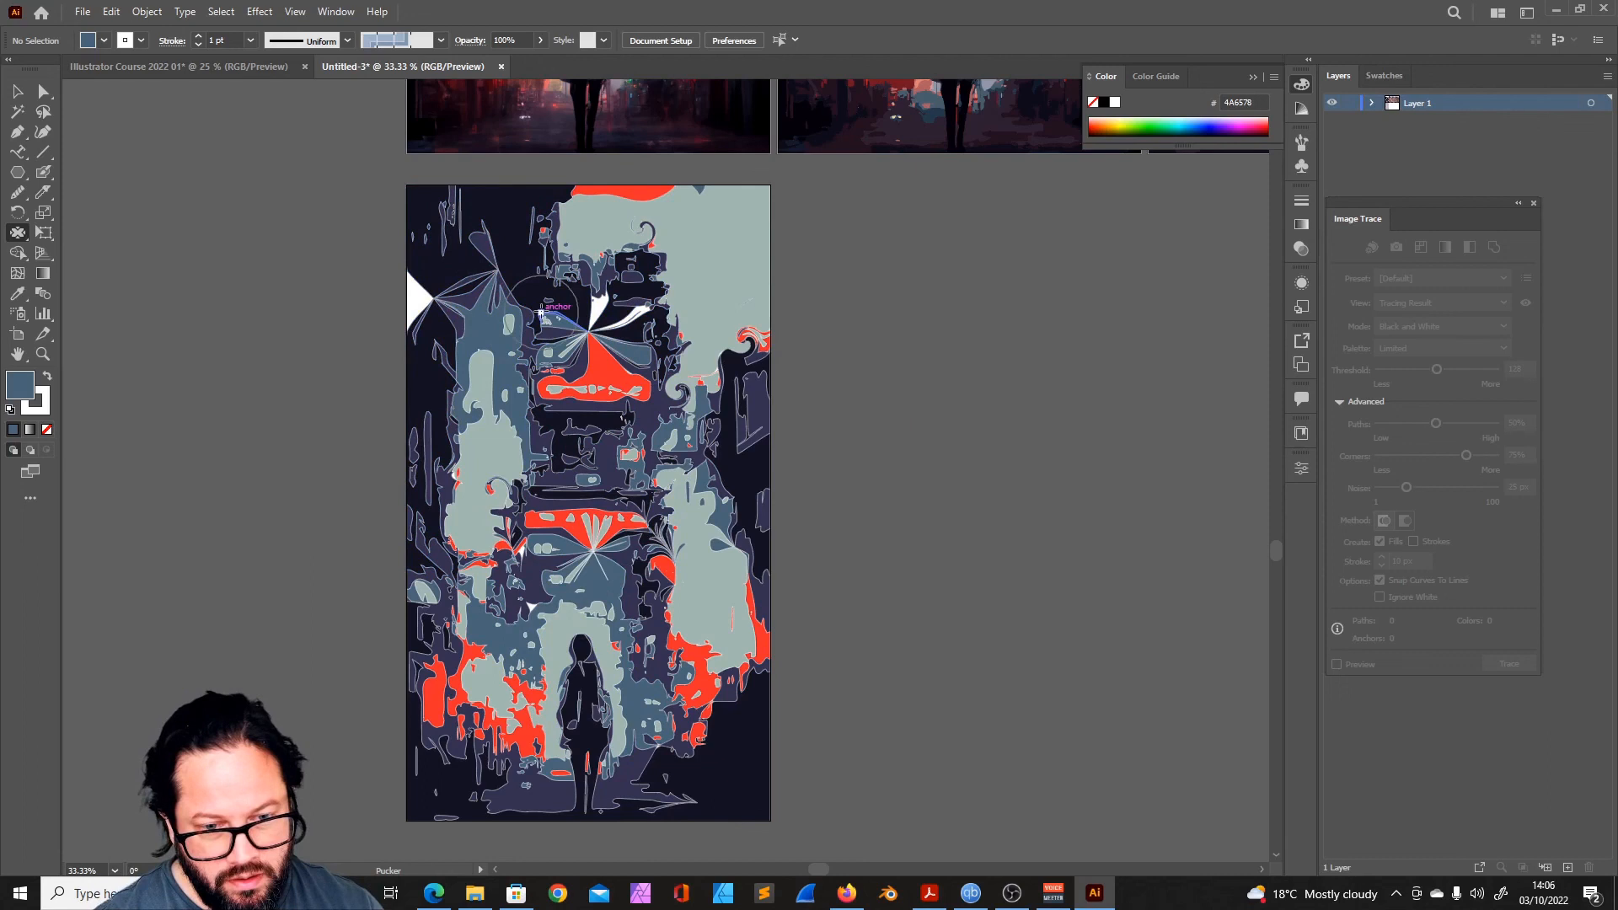
{"action": "key", "text": "ctrl+z"}
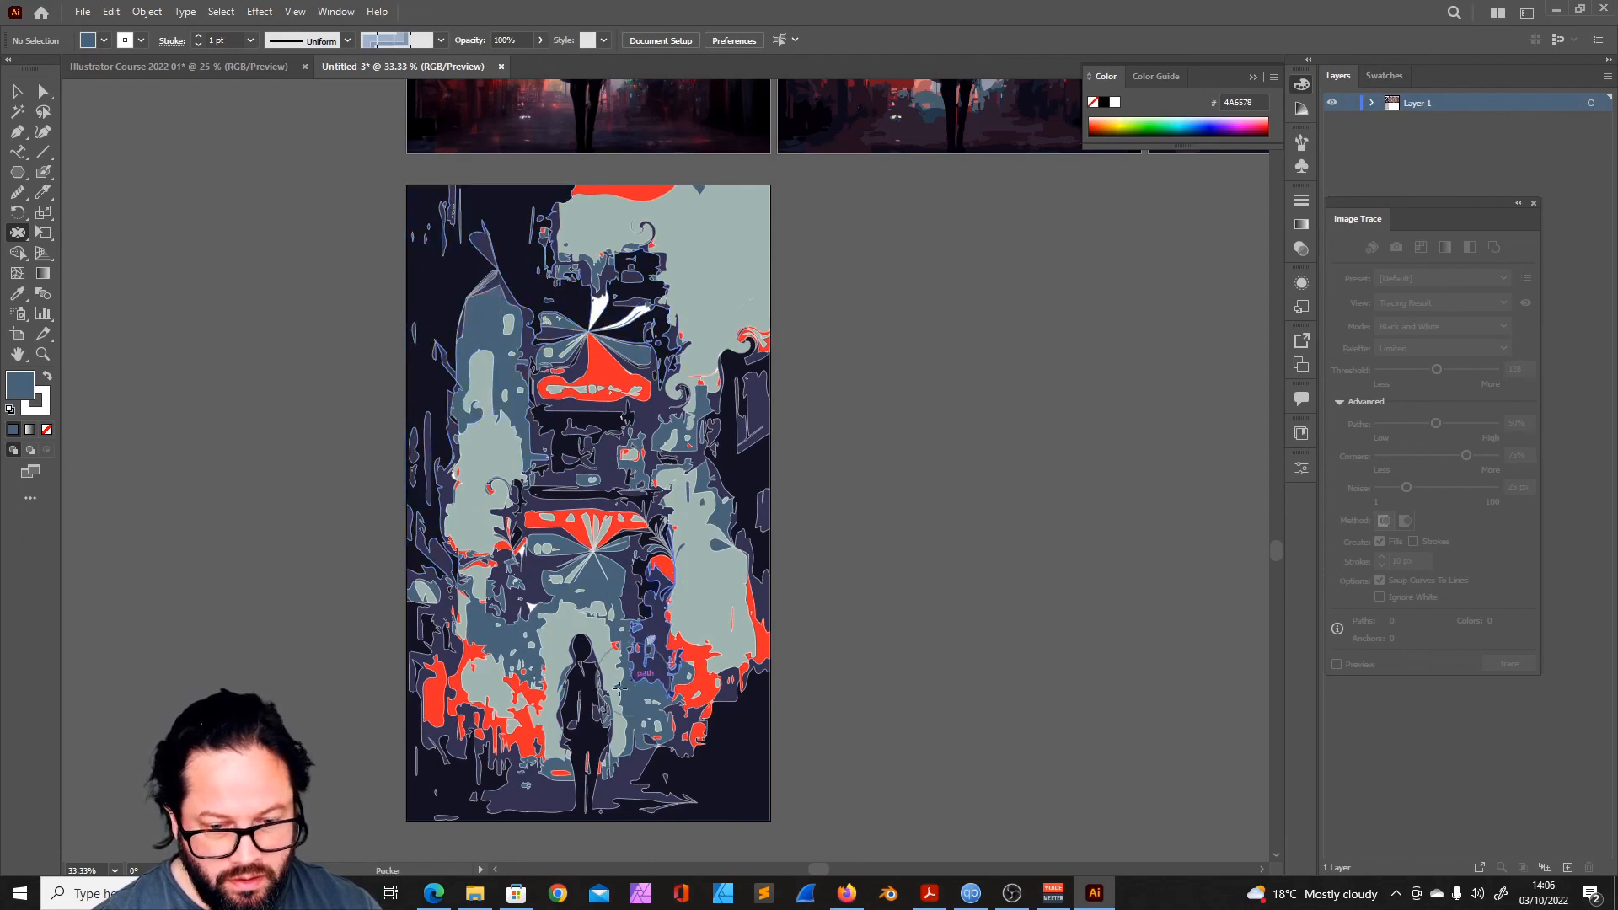
- Pucker more spots to the right of the figure and across the surrounding buildings
{"action": "left_click", "coordinate": [683, 696]}
{"action": "left_click", "coordinate": [648, 632]}
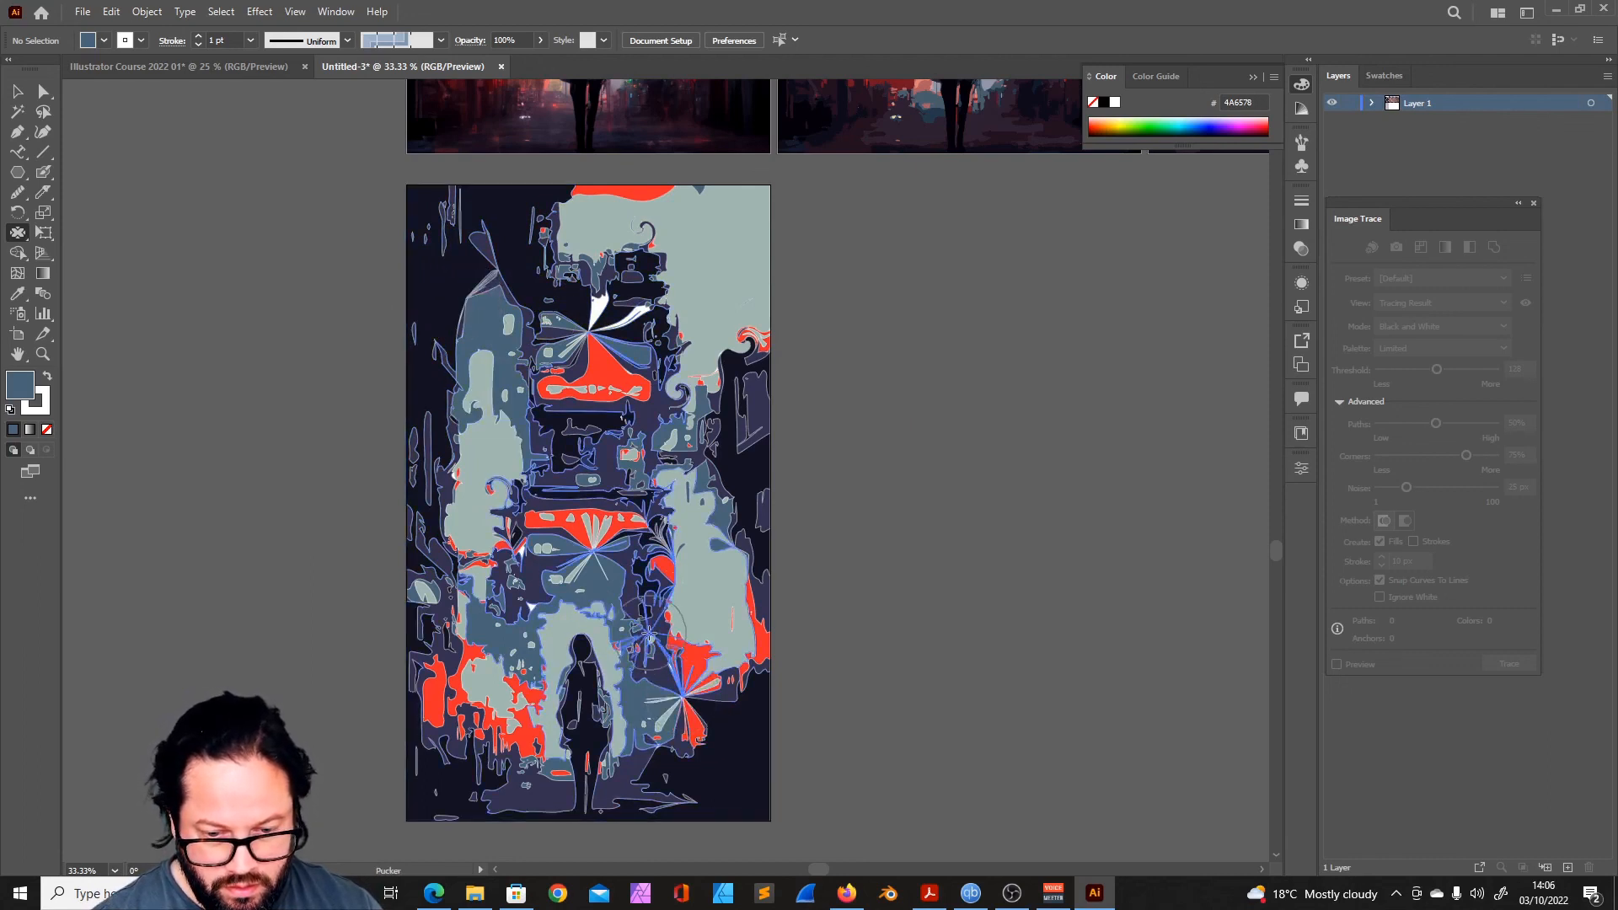
{"action": "left_click", "coordinate": [706, 424]}
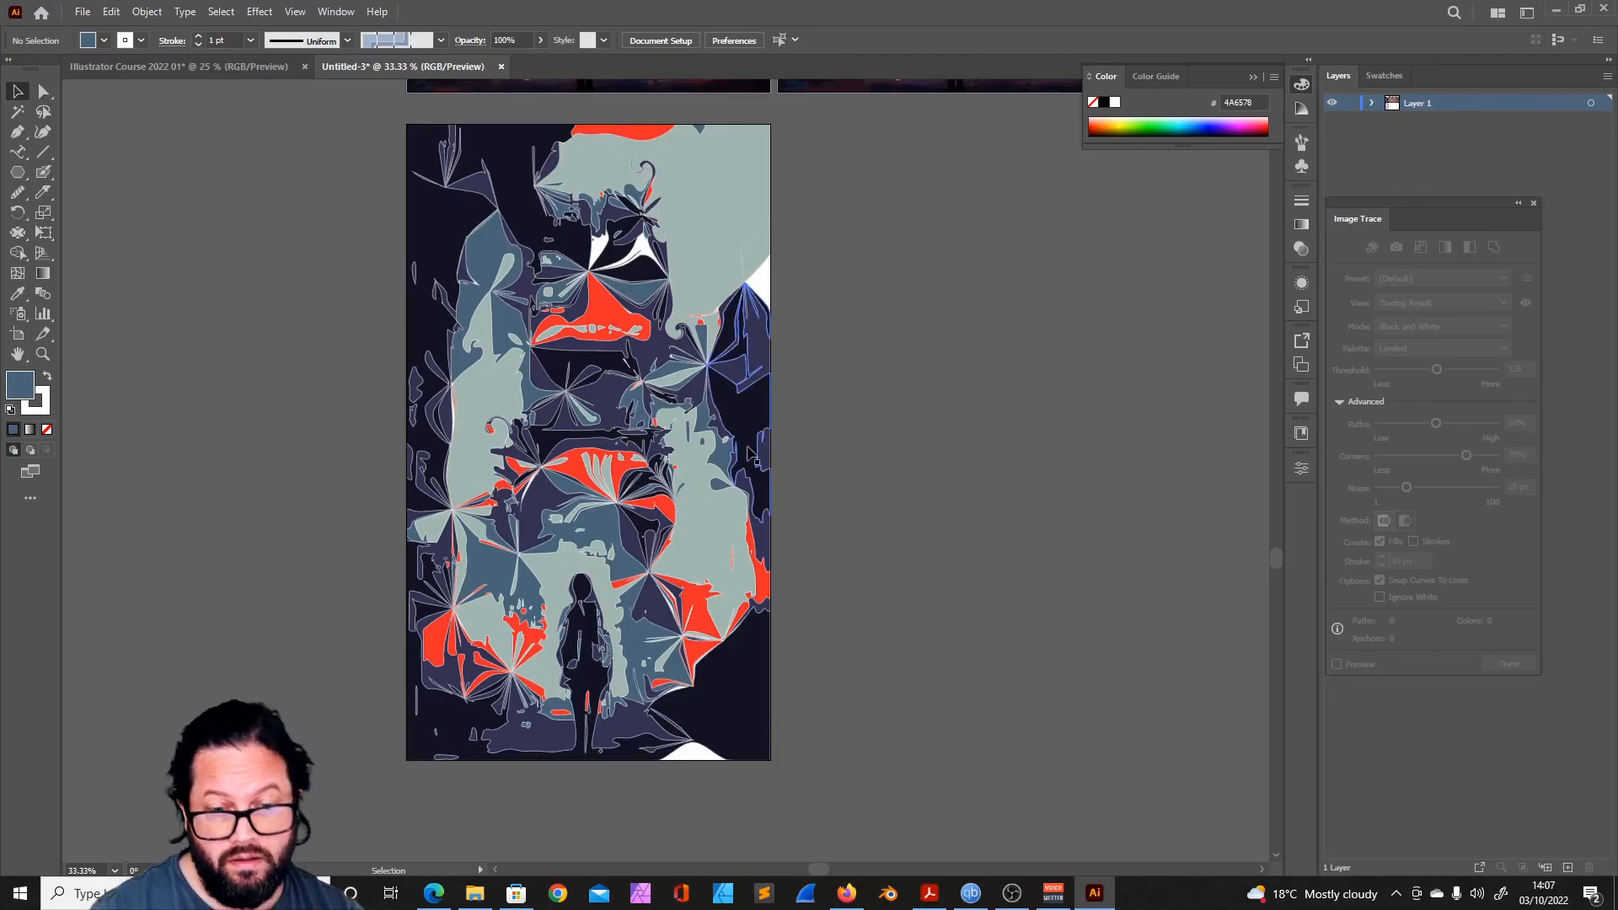
- Examine the distorted artwork alongside the original and traced versions on the artboards above
{"action": "scroll", "coordinate": [751, 455], "scroll_direction": "up", "scroll_amount": 3}
{"action": "scroll", "coordinate": [751, 455], "scroll_direction": "down", "scroll_amount": 2}
{"action": "left_click", "coordinate": [43, 354]}
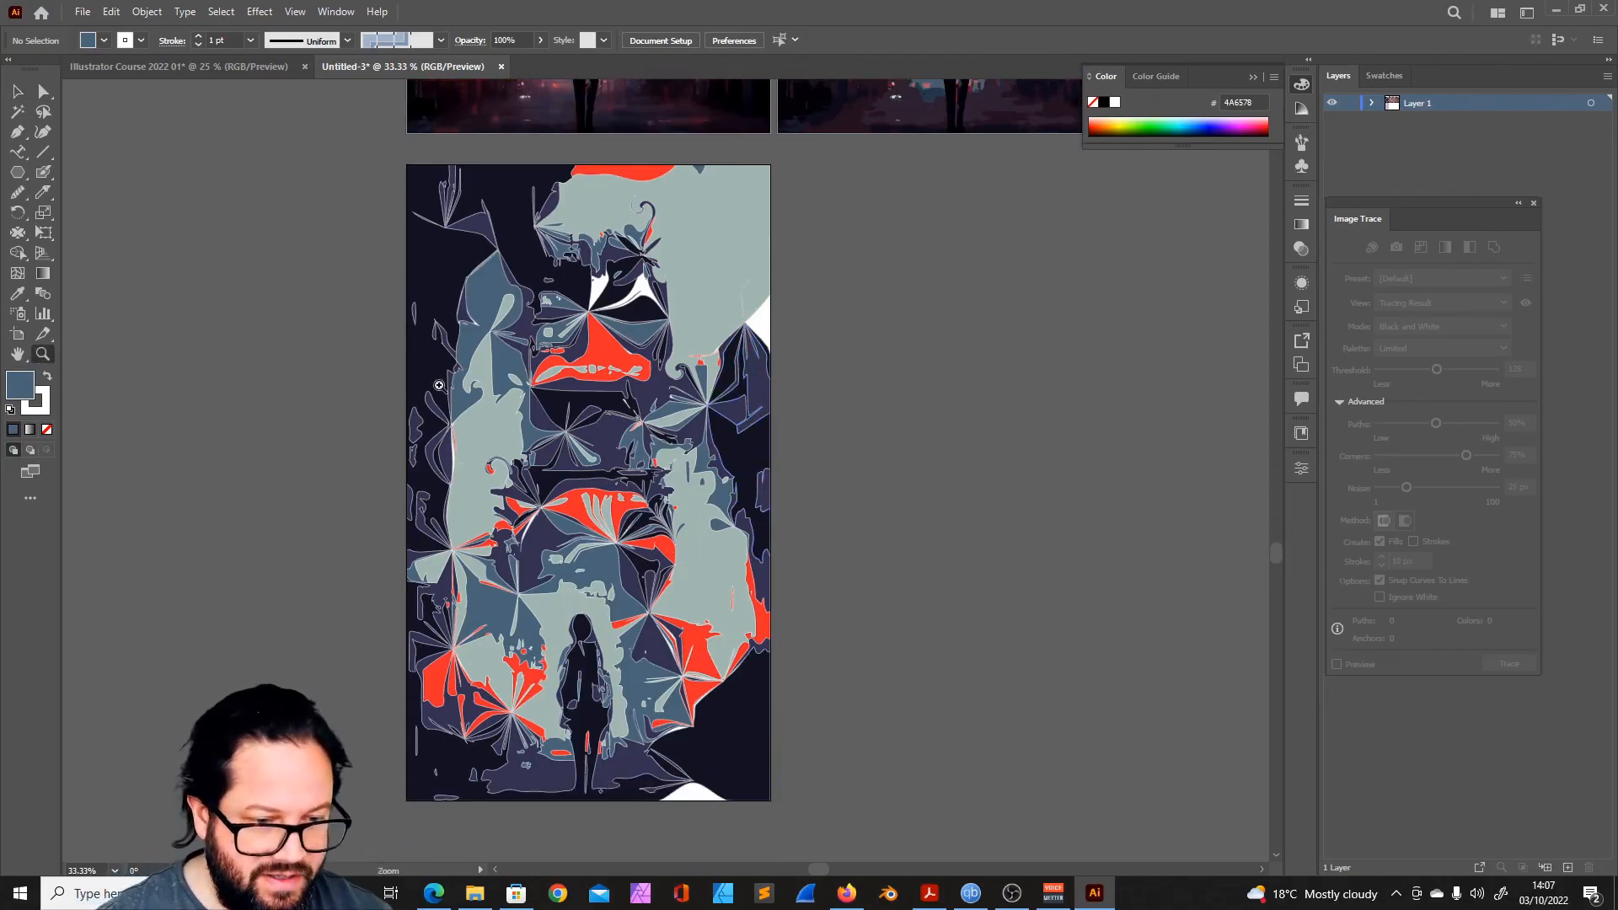
{"action": "left_click", "coordinate": [630, 421], "text": "alt"}
{"action": "left_click", "coordinate": [885, 466], "text": "alt"}
{"action": "left_click", "coordinate": [885, 493], "text": "alt"}
{"action": "left_click", "coordinate": [776, 498]}
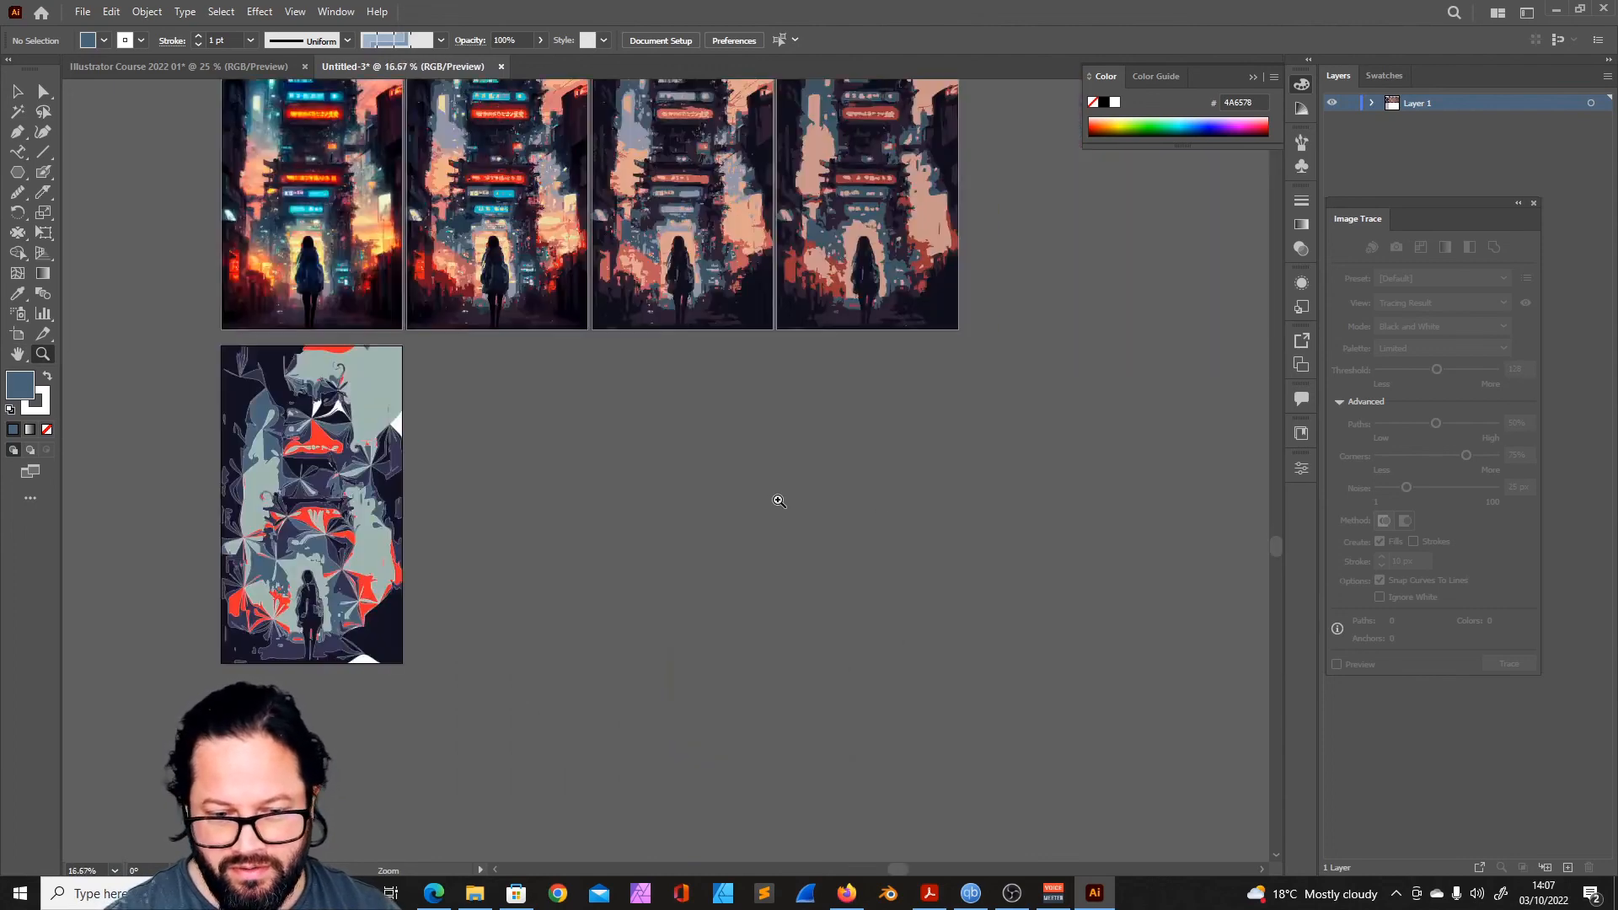
{"action": "left_click", "coordinate": [716, 557]}
{"action": "left_click", "coordinate": [18, 111]}
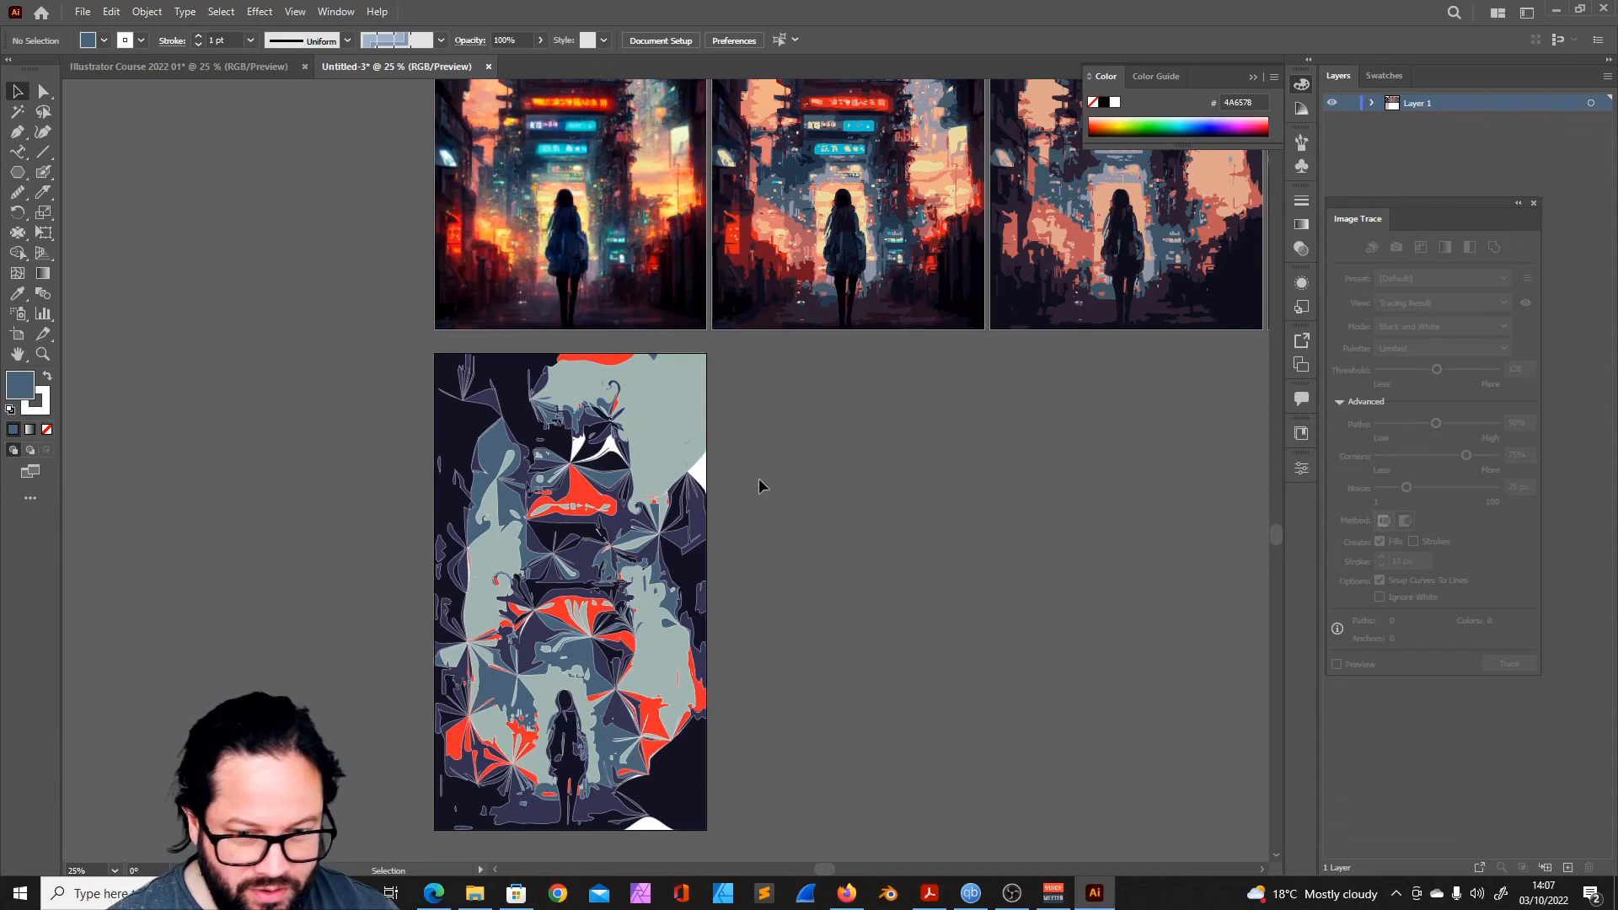
{"action": "left_click", "coordinate": [43, 354]}
{"action": "left_click", "coordinate": [720, 546], "text": "alt"}
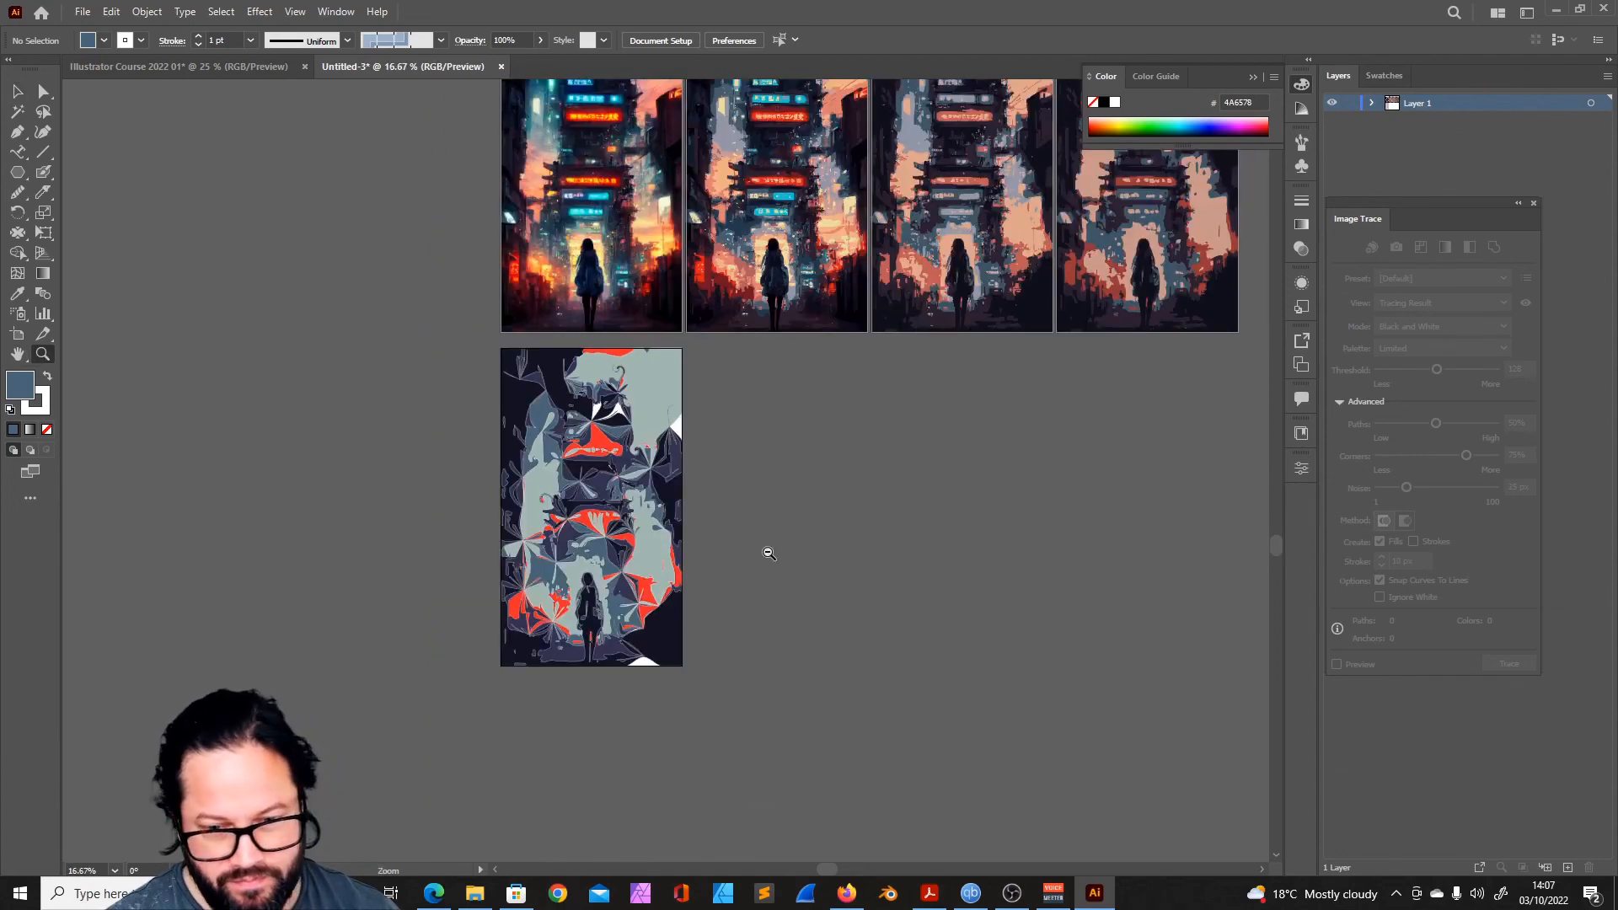
- Delete the 16-color traced version beside the original image together with its artboard
{"action": "left_click", "coordinate": [915, 528], "text": "alt"}
{"action": "scroll", "coordinate": [951, 537], "scroll_direction": "up", "scroll_amount": 1}
{"action": "scroll", "coordinate": [939, 543], "scroll_direction": "up", "scroll_amount": 3}
{"action": "scroll", "coordinate": [842, 552], "scroll_direction": "down", "scroll_amount": 1}
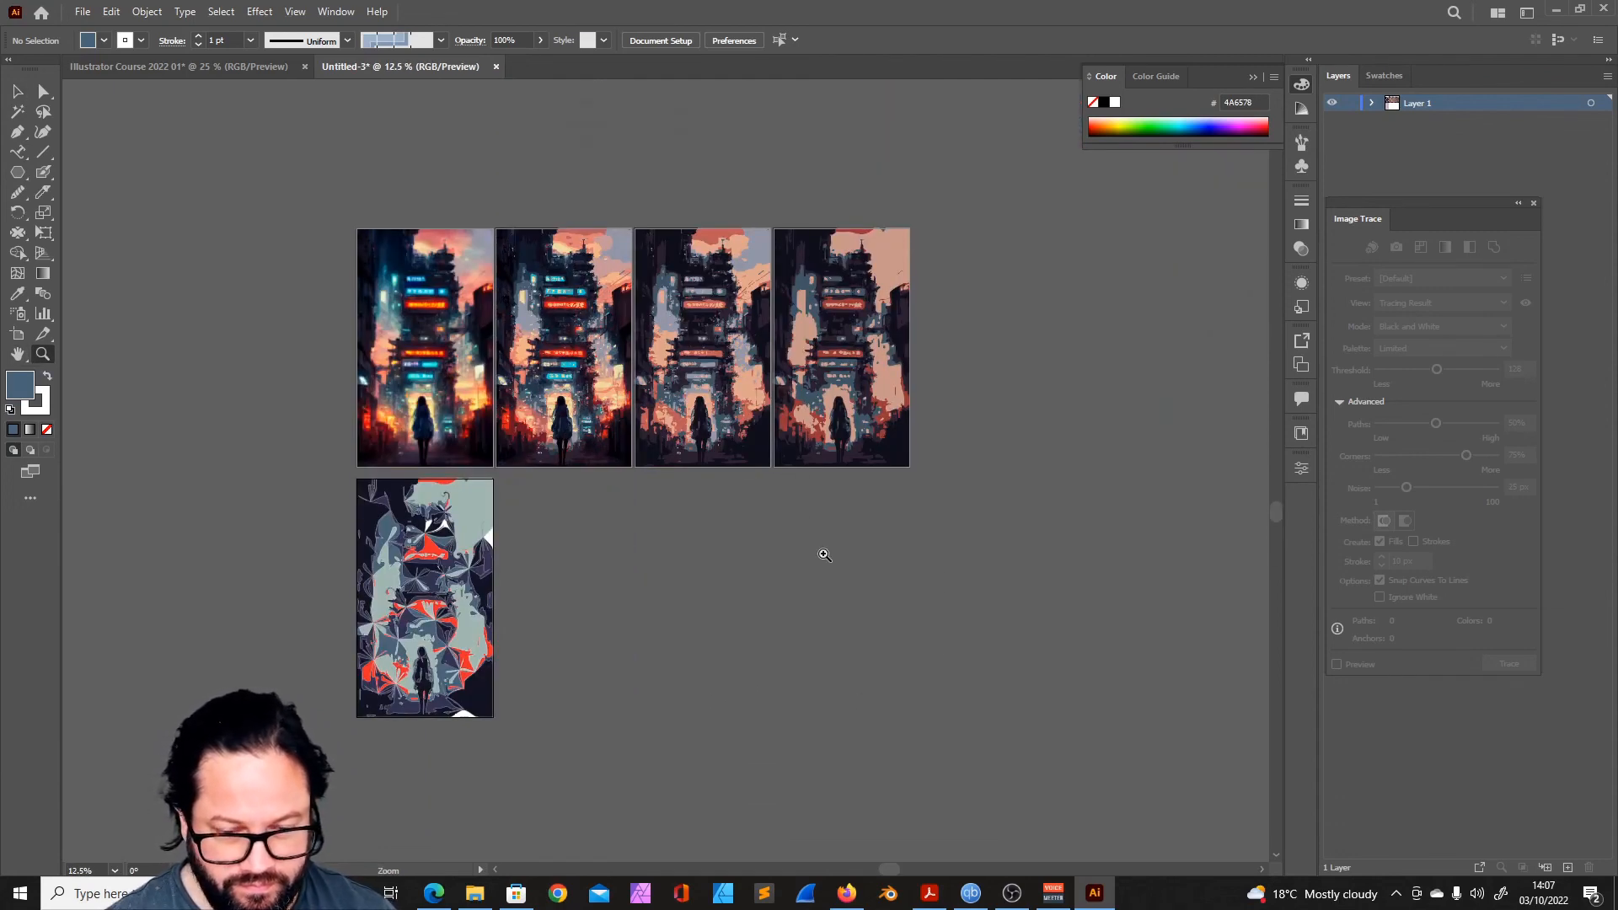
{"action": "left_click", "coordinate": [17, 91]}
{"action": "left_click", "coordinate": [566, 245]}
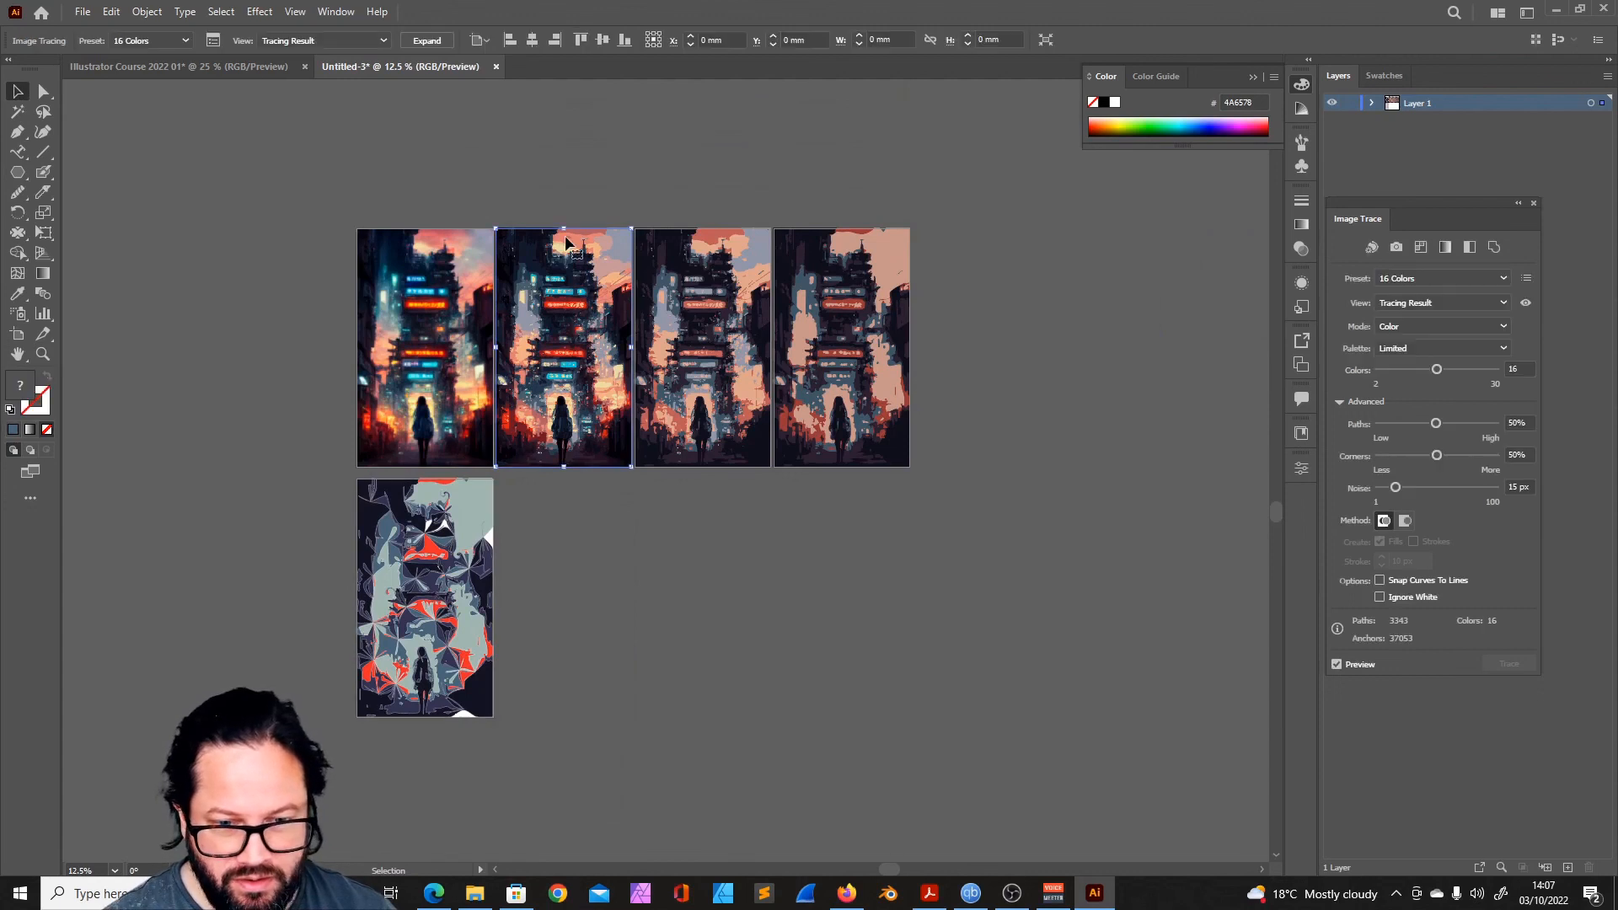
{"action": "left_click", "coordinate": [17, 334]}
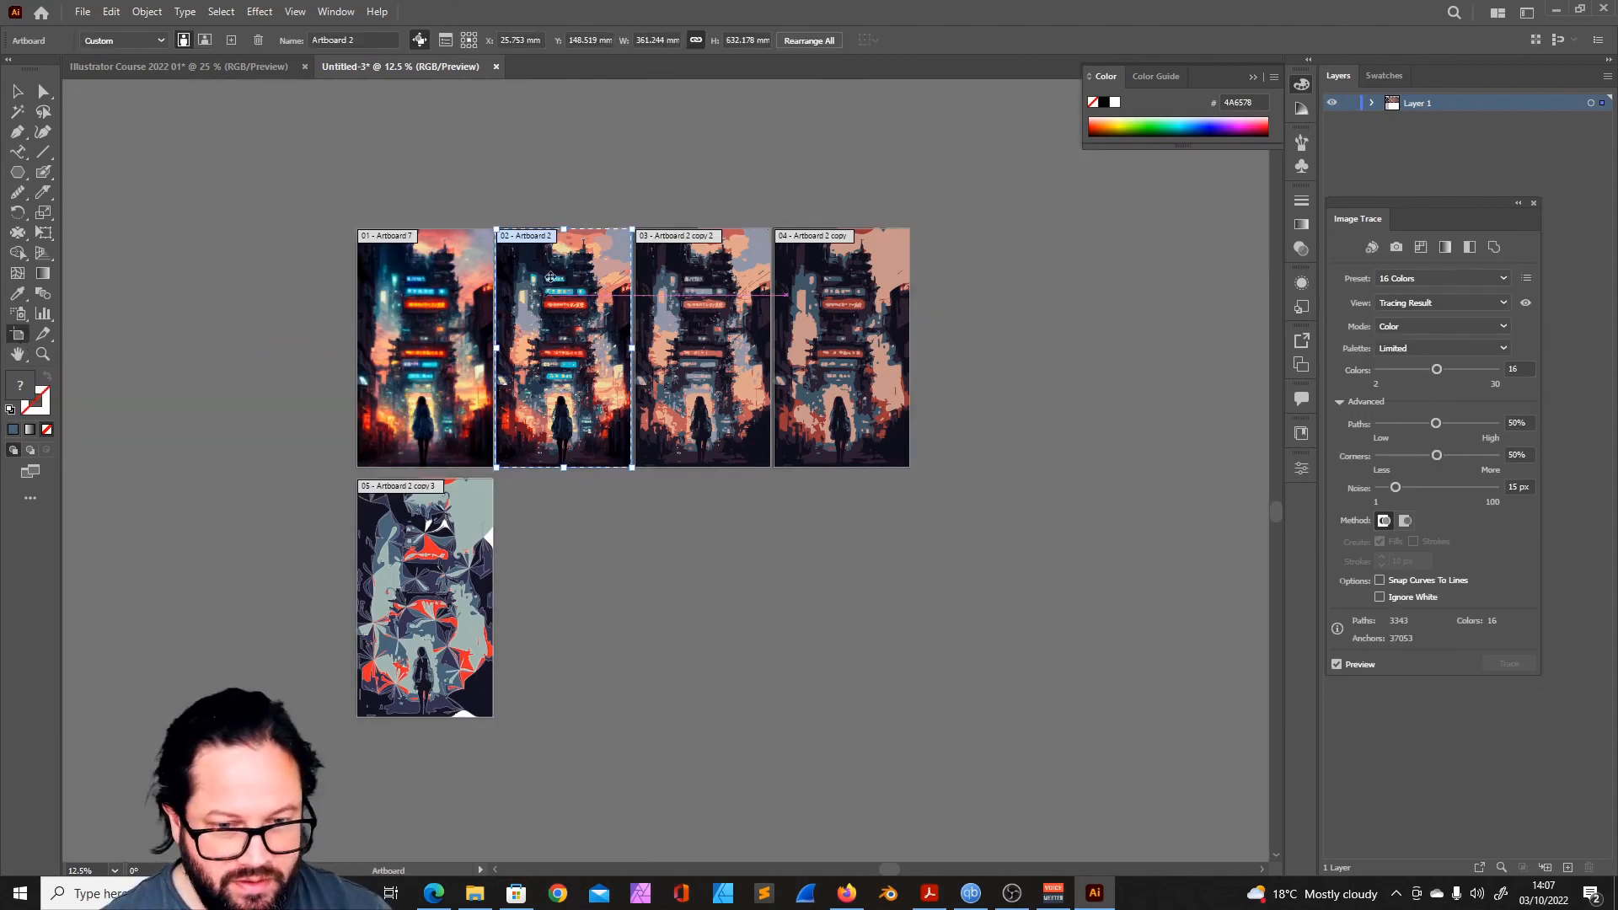
{"action": "key", "text": "Delete"}
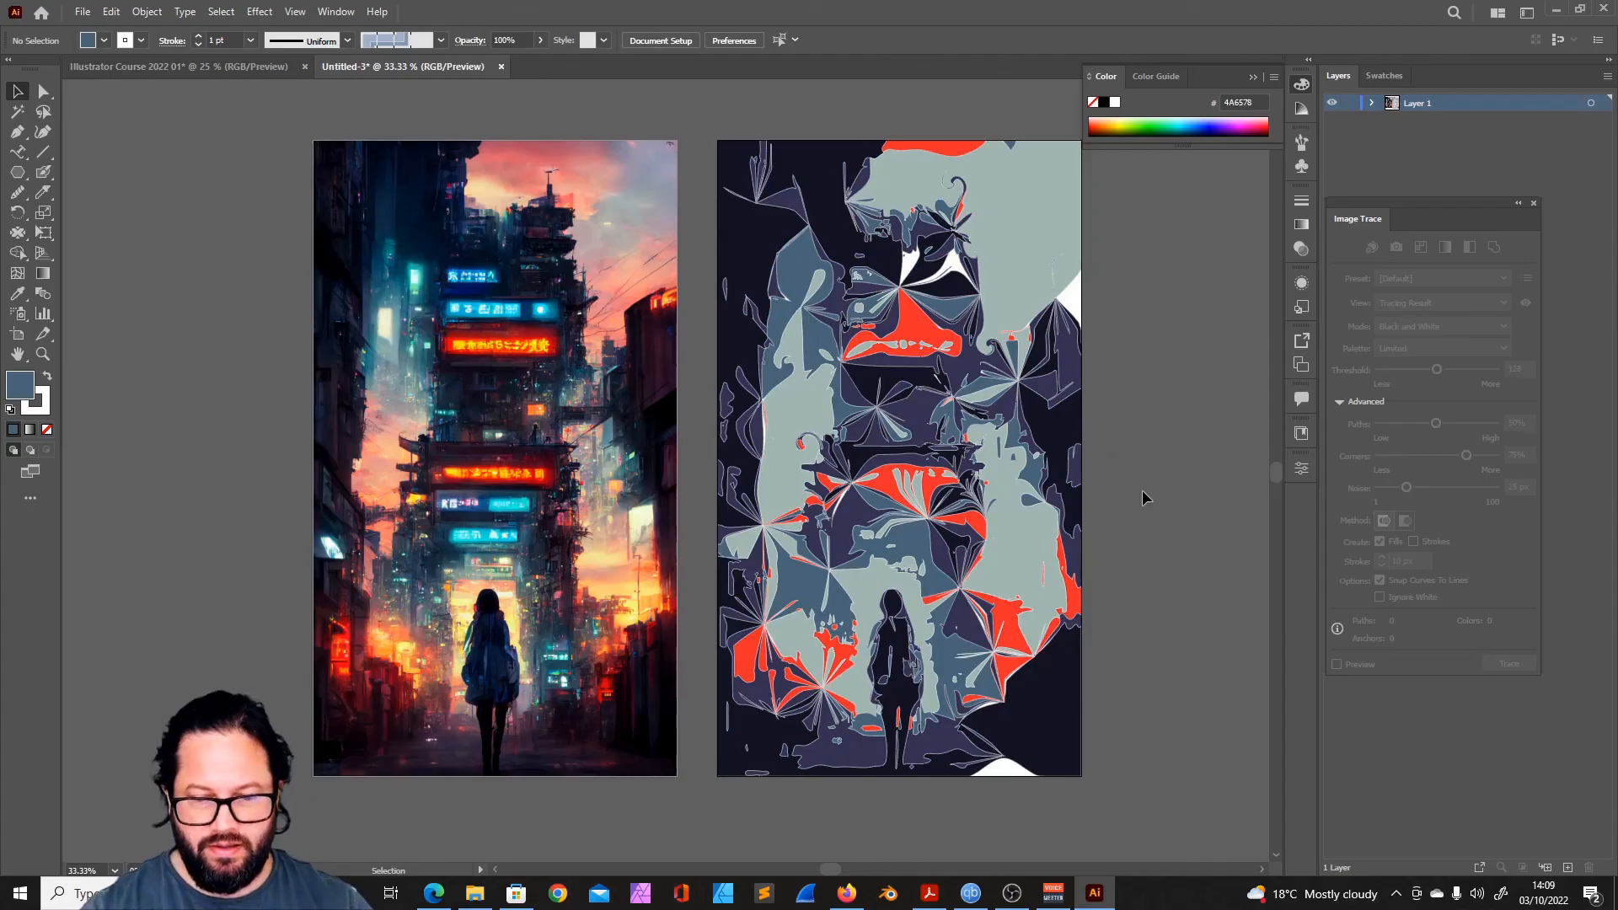
- Recolor the pale grey-green areas of the distorted artwork to a stronger green
{"action": "left_click", "coordinate": [1055, 422]}
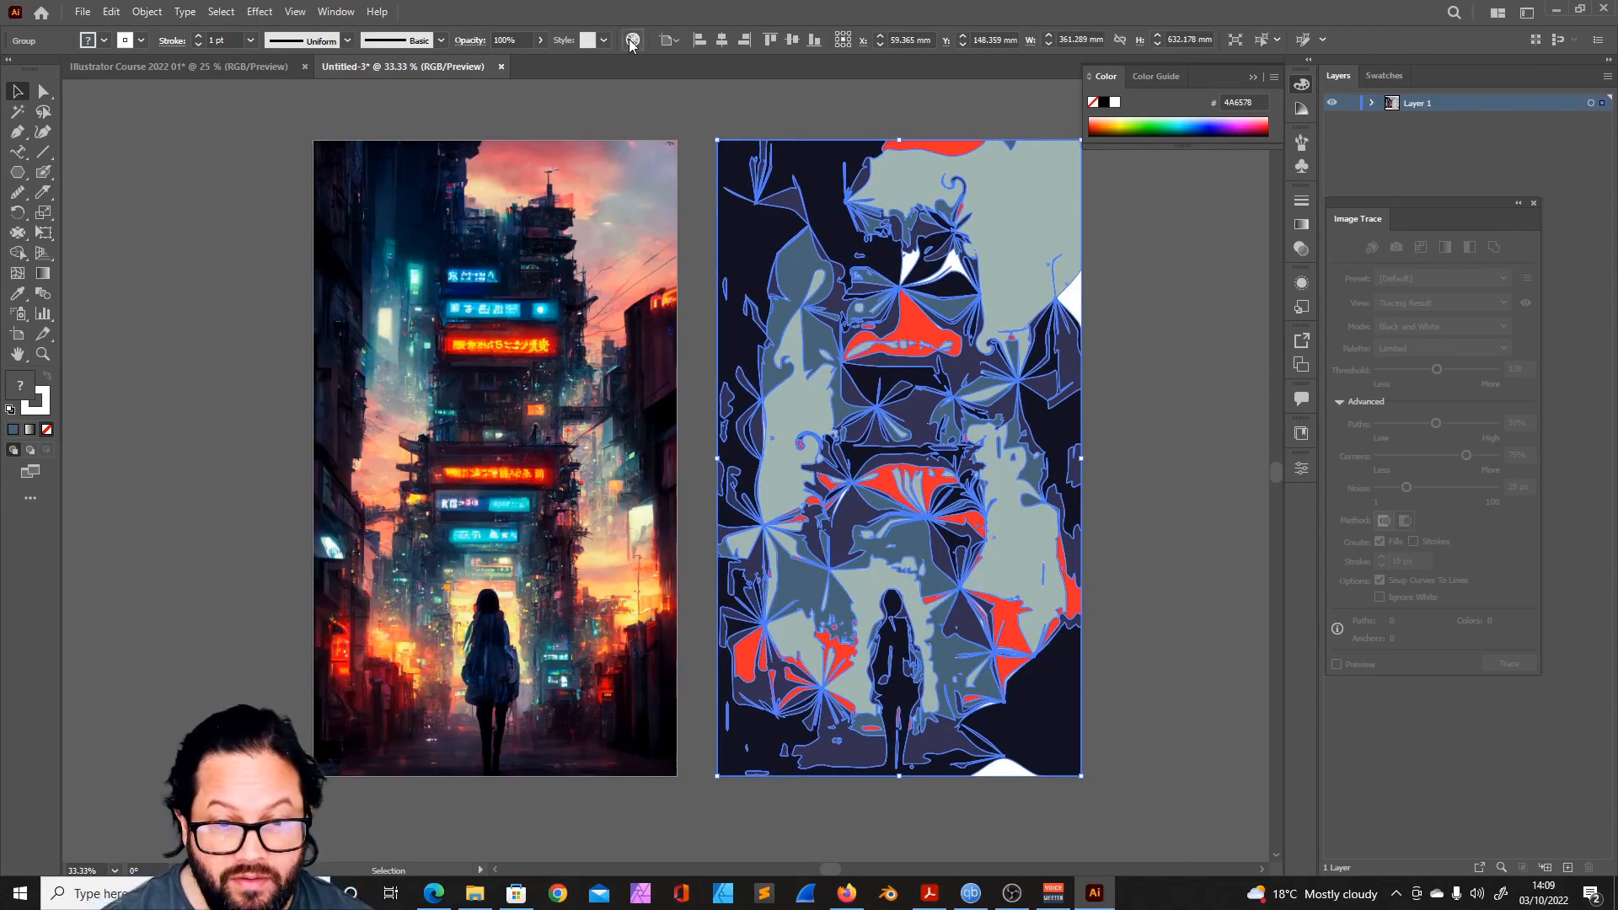
{"action": "left_click", "coordinate": [632, 40]}
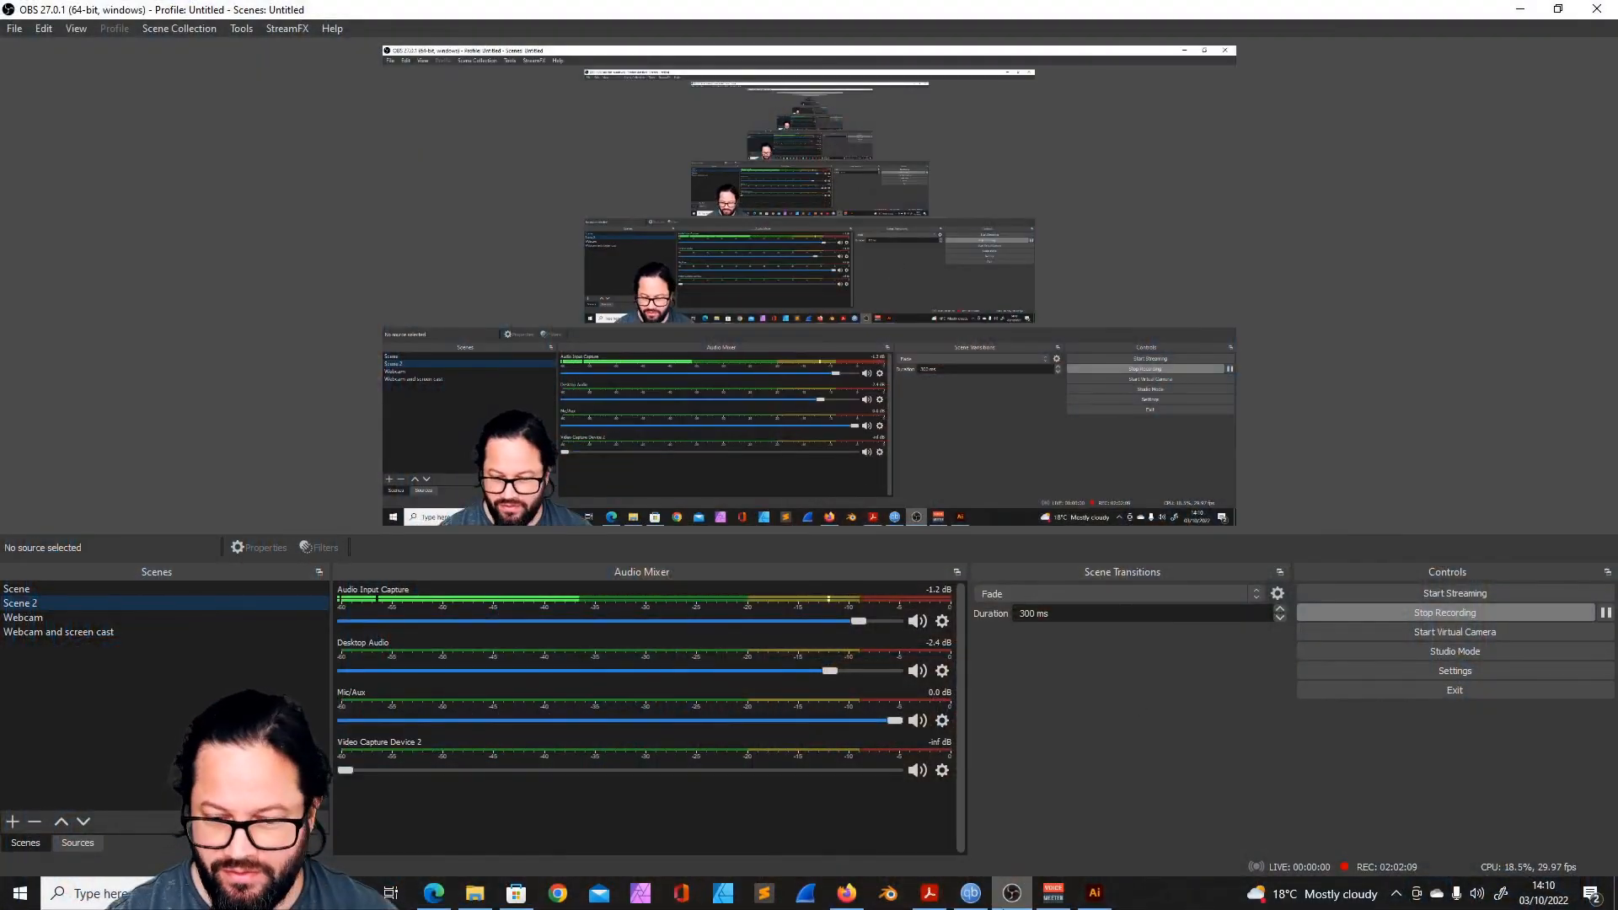
- Return to Illustrator and close the Image Trace settings
{"action": "left_click", "coordinate": [1094, 893]}
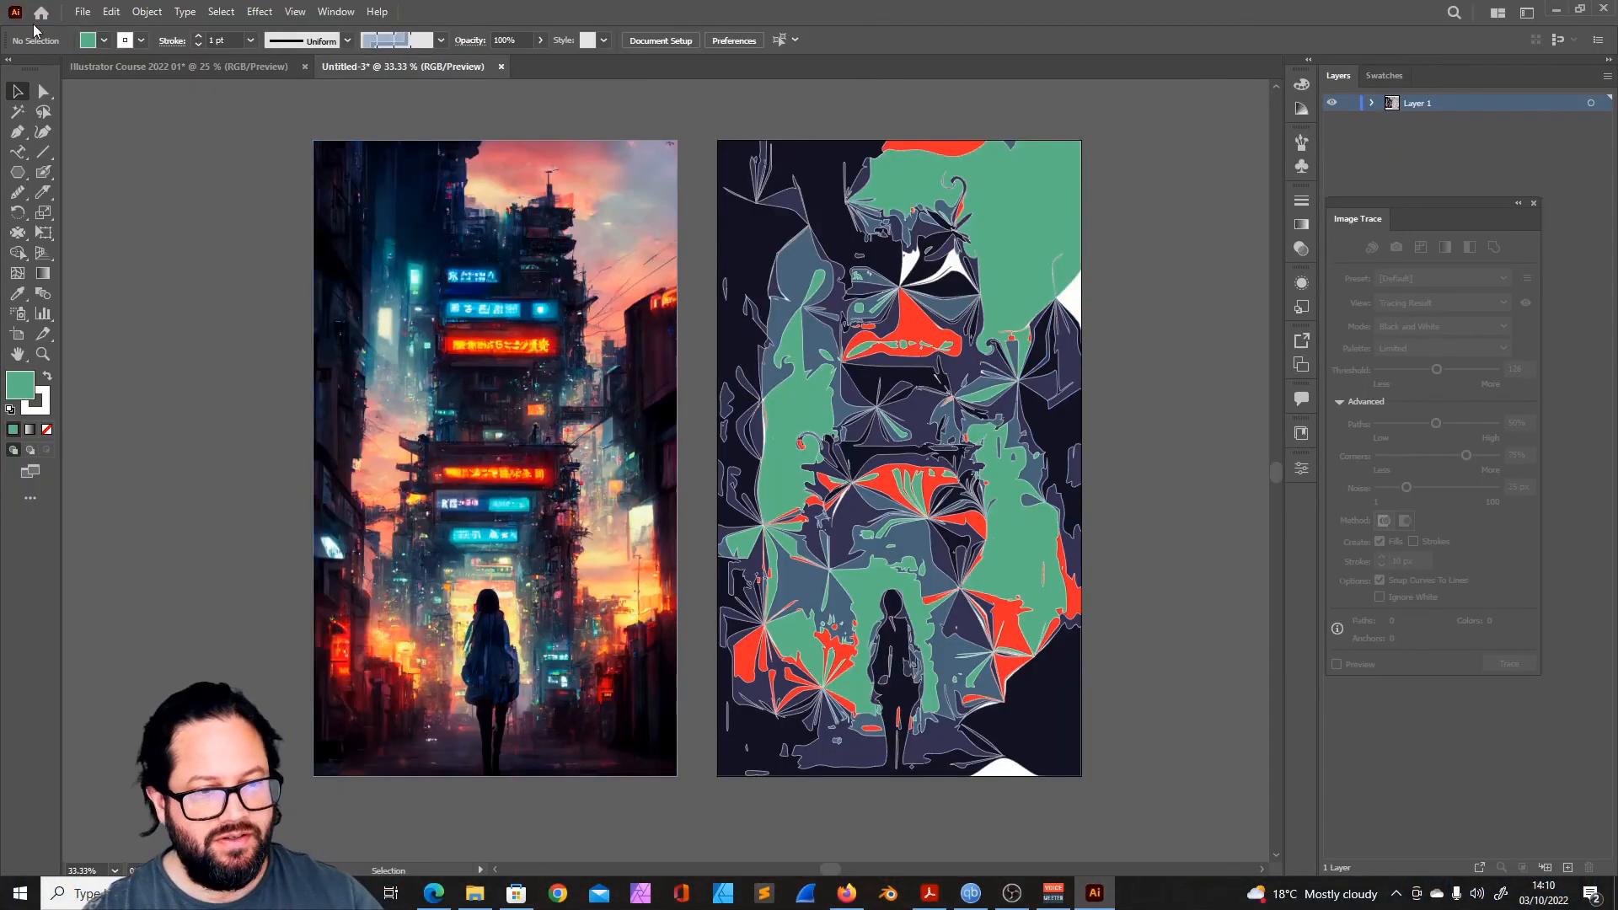
{"action": "left_click", "coordinate": [1533, 203]}
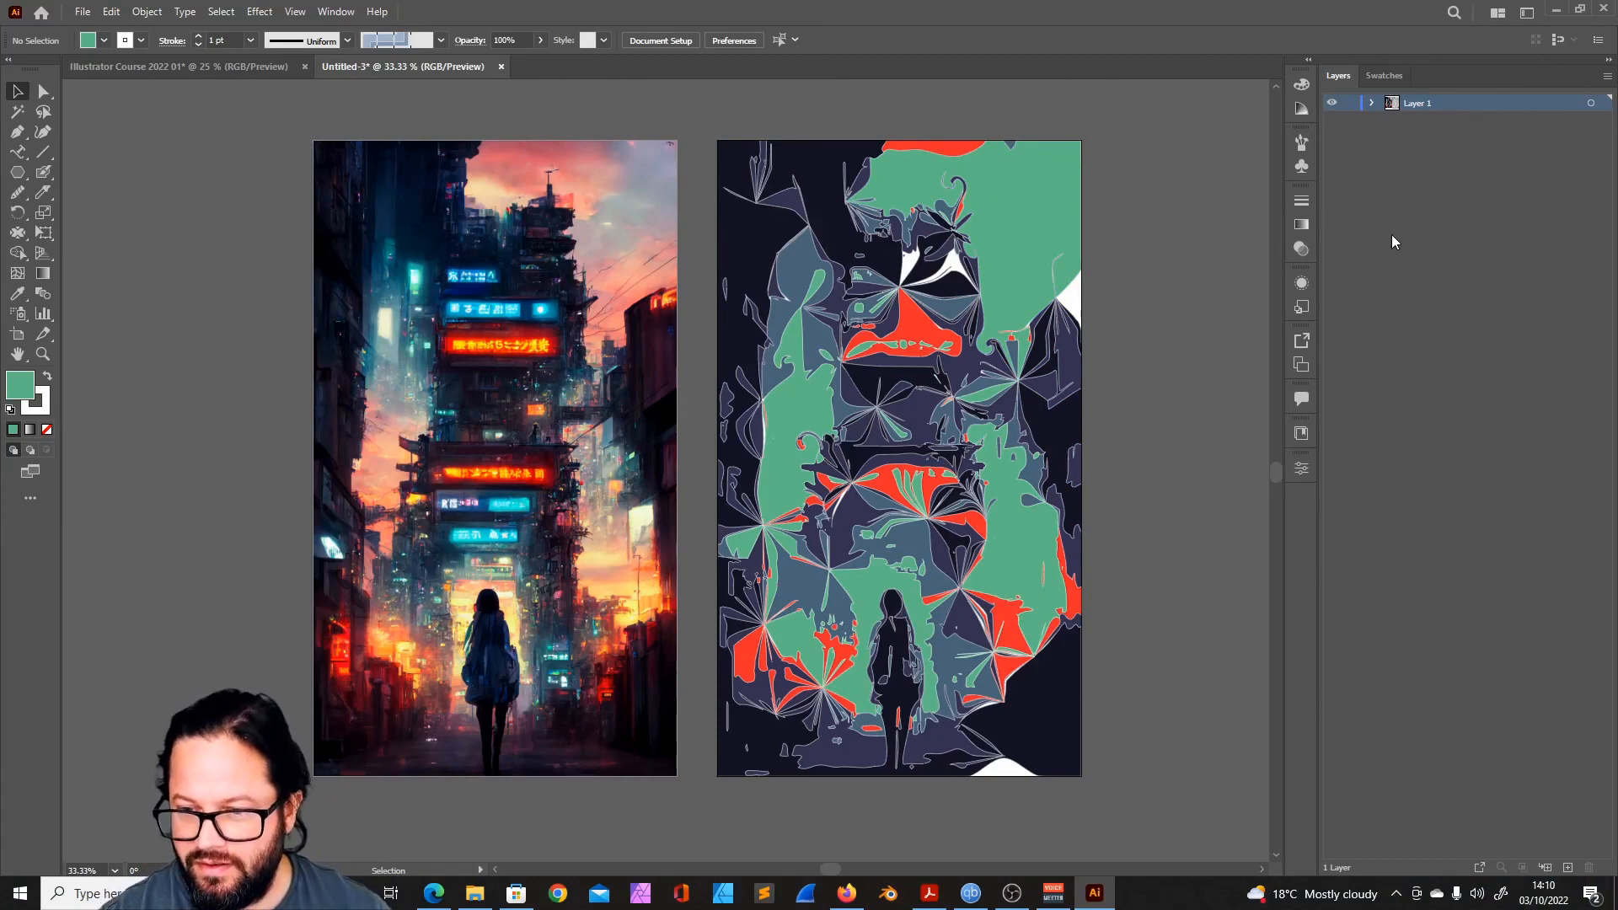
- Set up a JPEG export with Use Artboards limited to range 2, and cancel the export
{"action": "left_click", "coordinate": [83, 12]}
{"action": "mouse_move", "coordinate": [157, 341]}
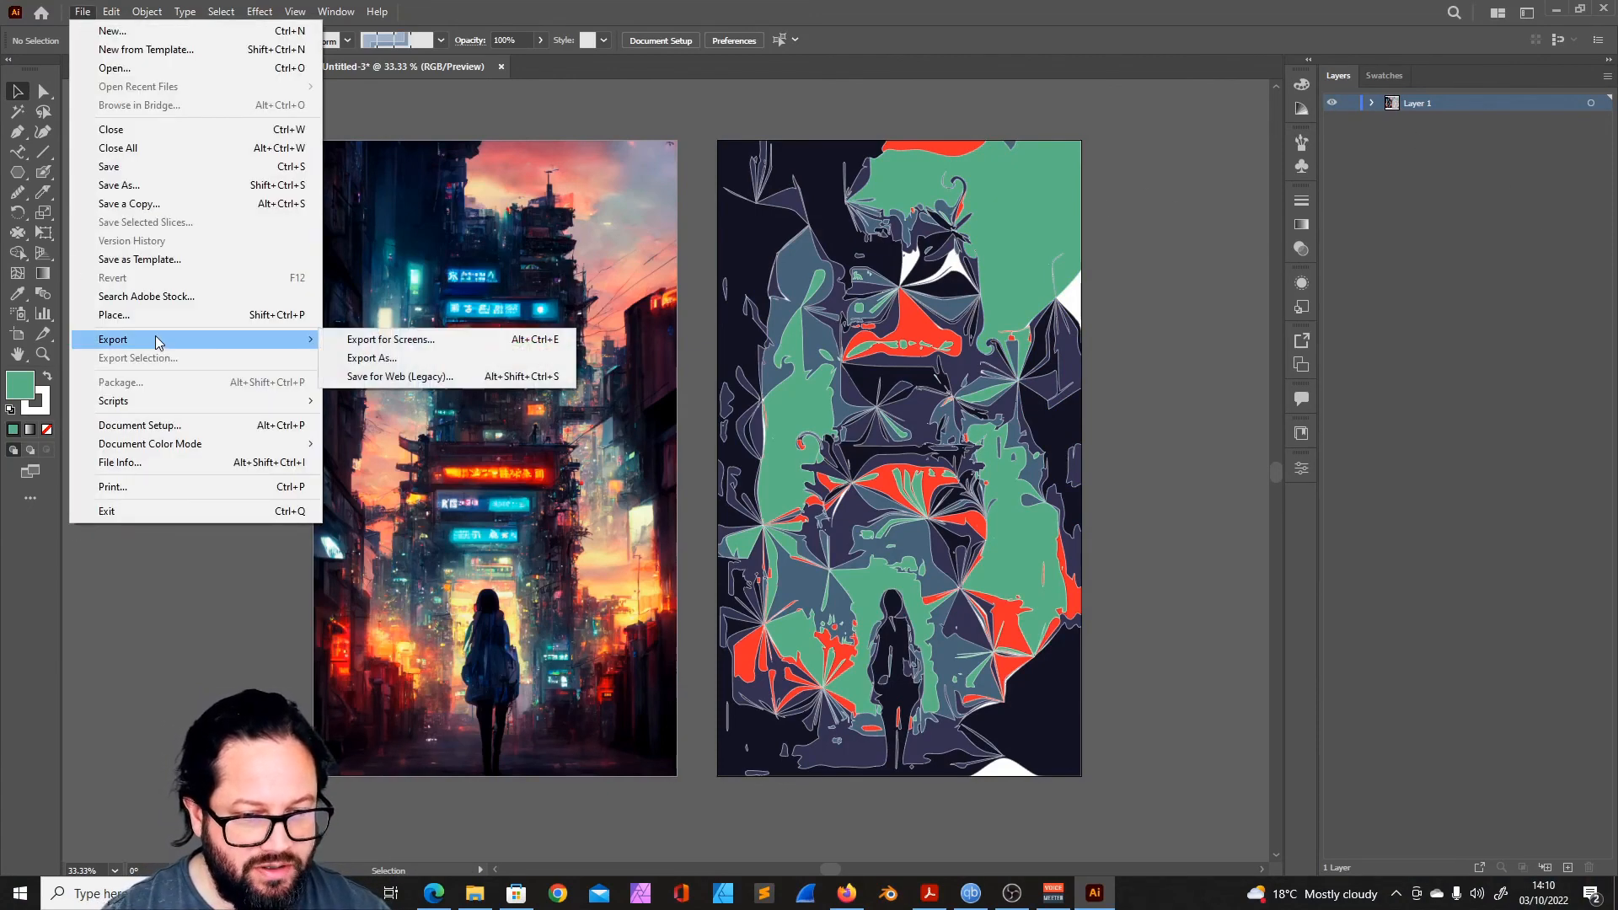
{"action": "left_click", "coordinate": [389, 358]}
{"action": "left_click_drag", "start_coordinate": [379, 7], "coordinate": [798, 89]}
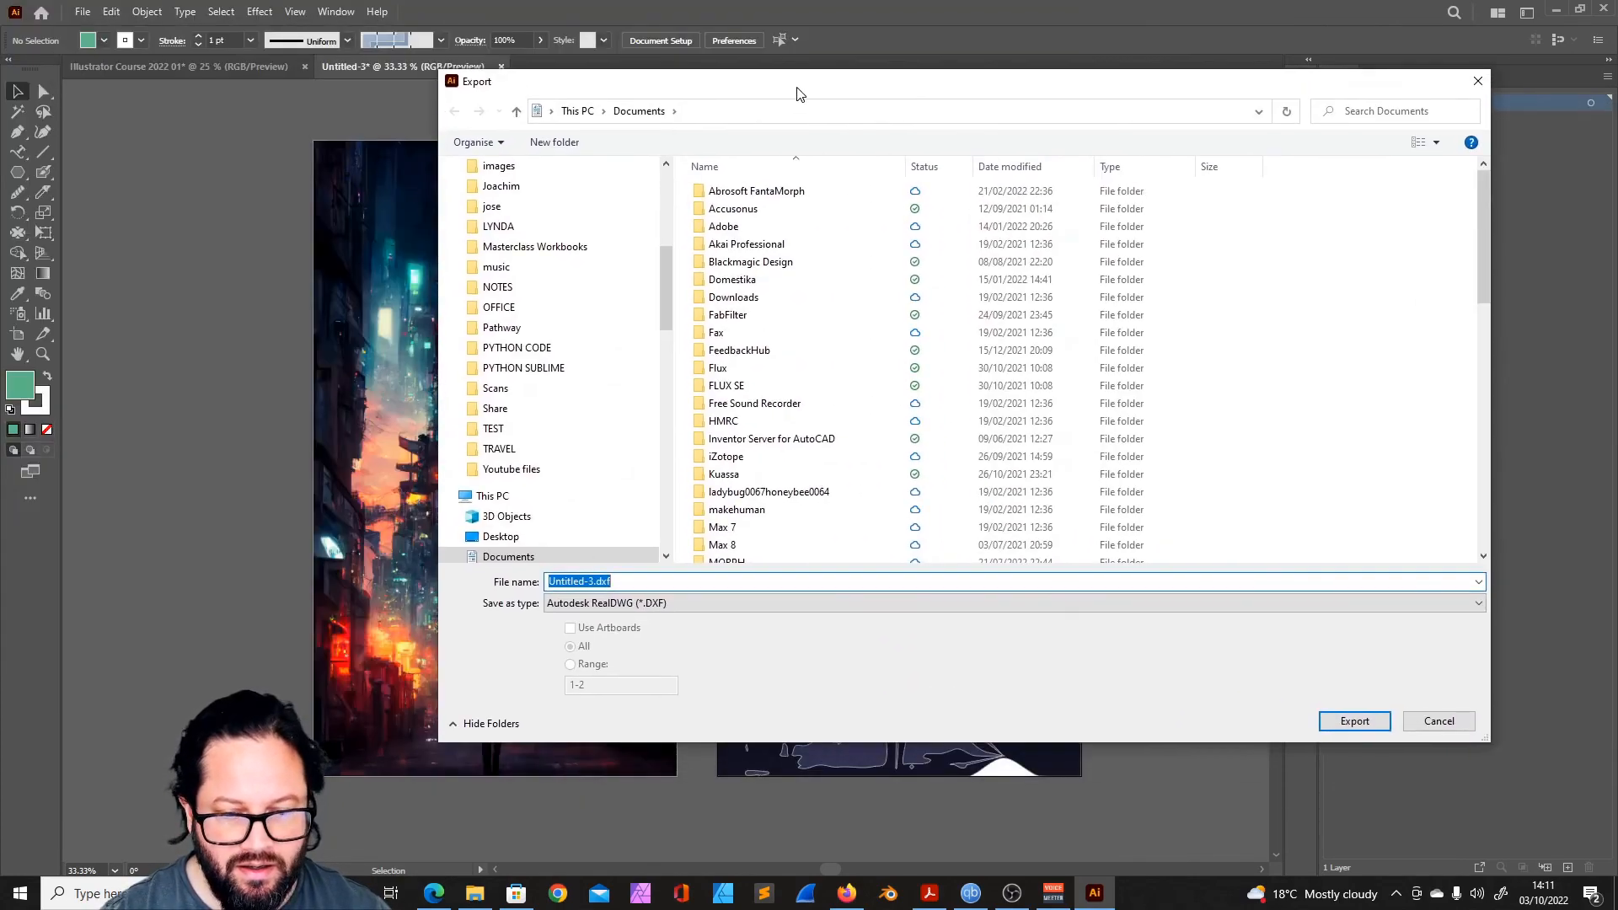
{"action": "left_click", "coordinate": [735, 603]}
{"action": "left_click", "coordinate": [589, 718]}
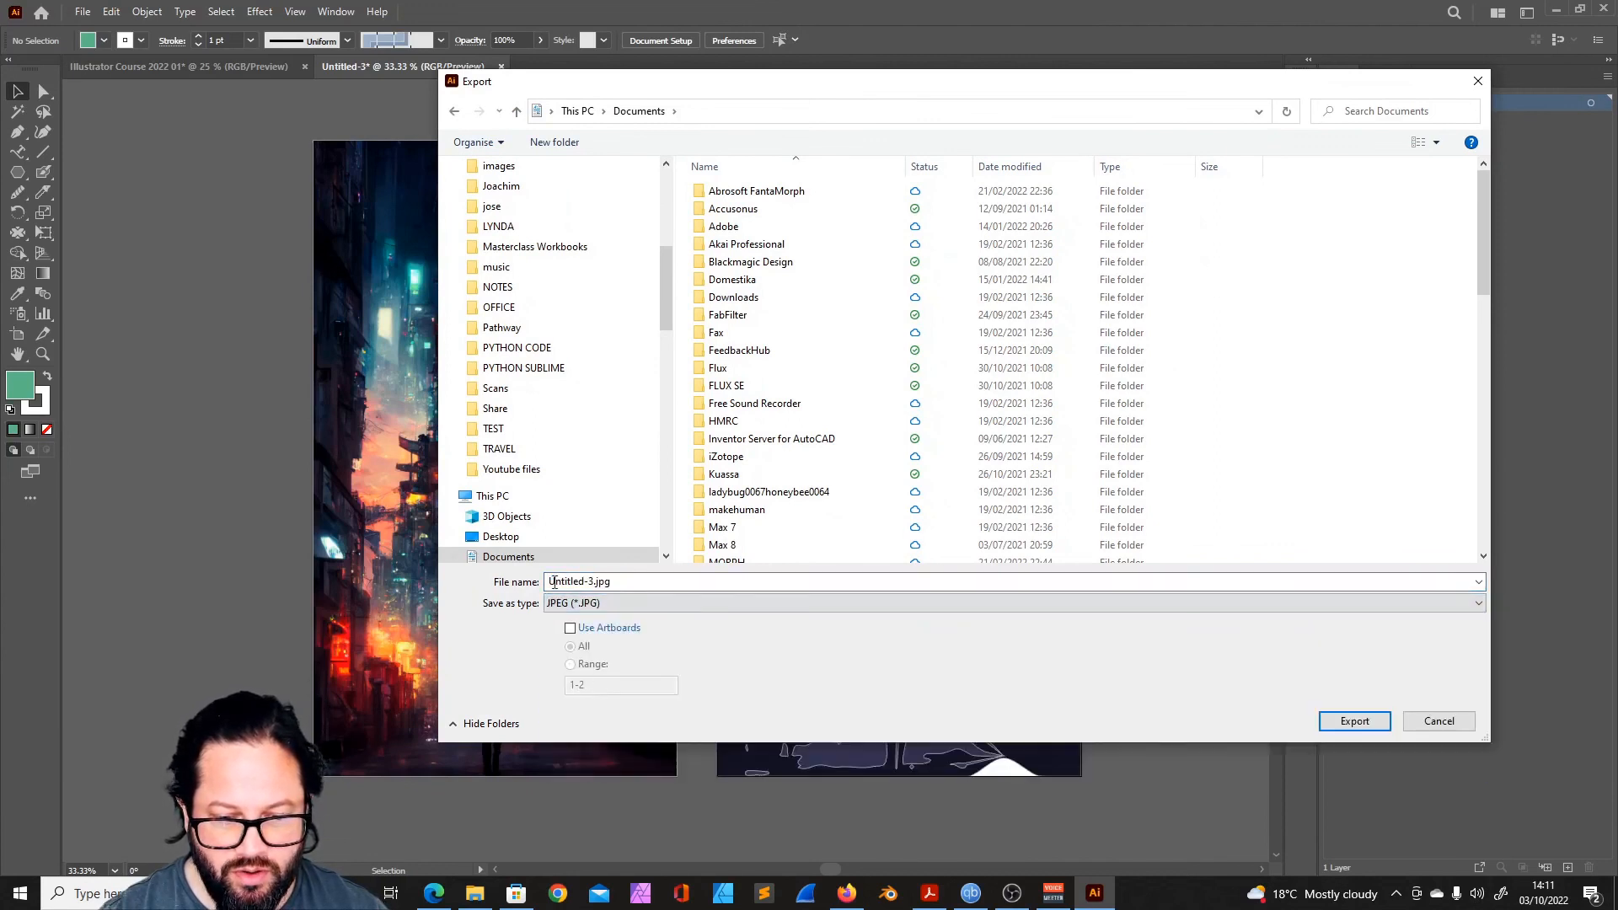
{"action": "left_click", "coordinate": [571, 629]}
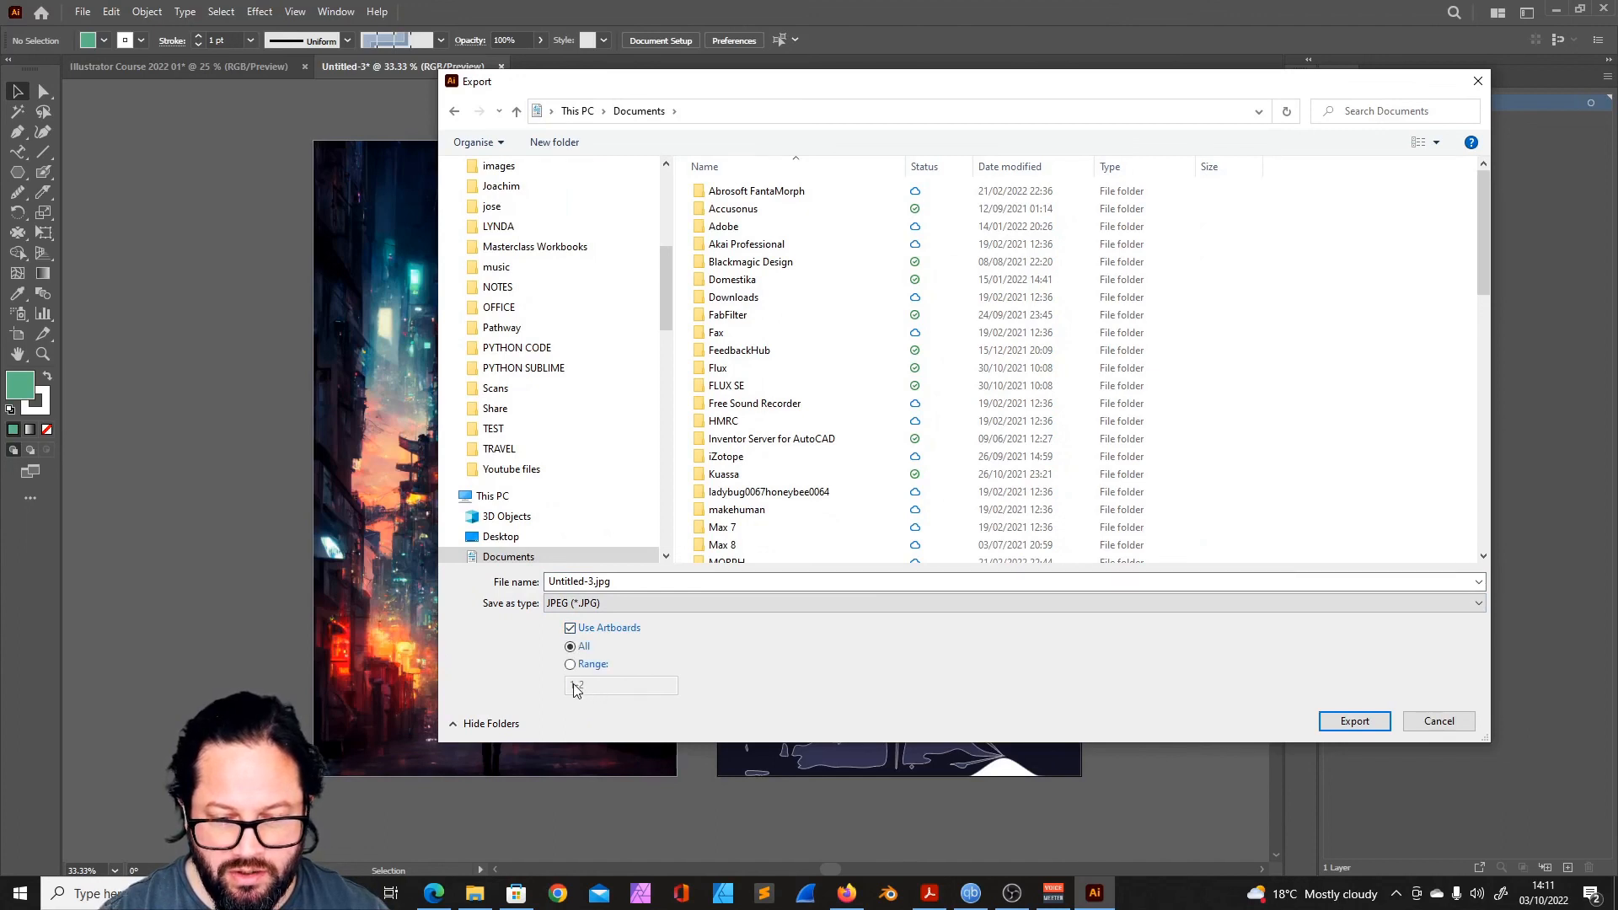
{"action": "left_click", "coordinate": [571, 666]}
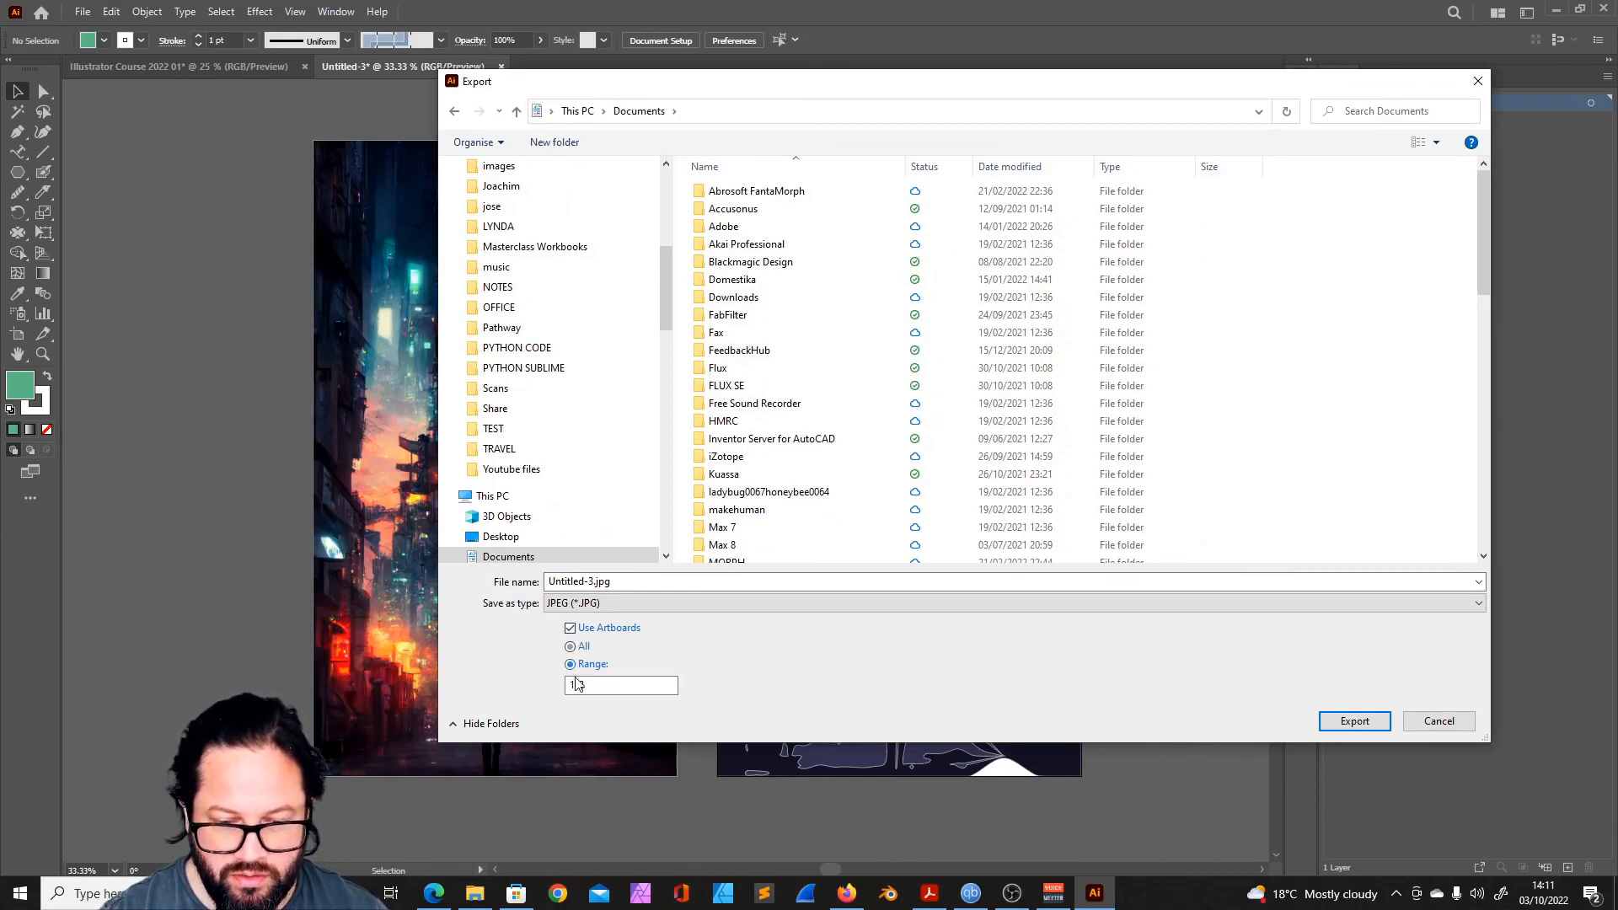
{"action": "type", "text": "2"}
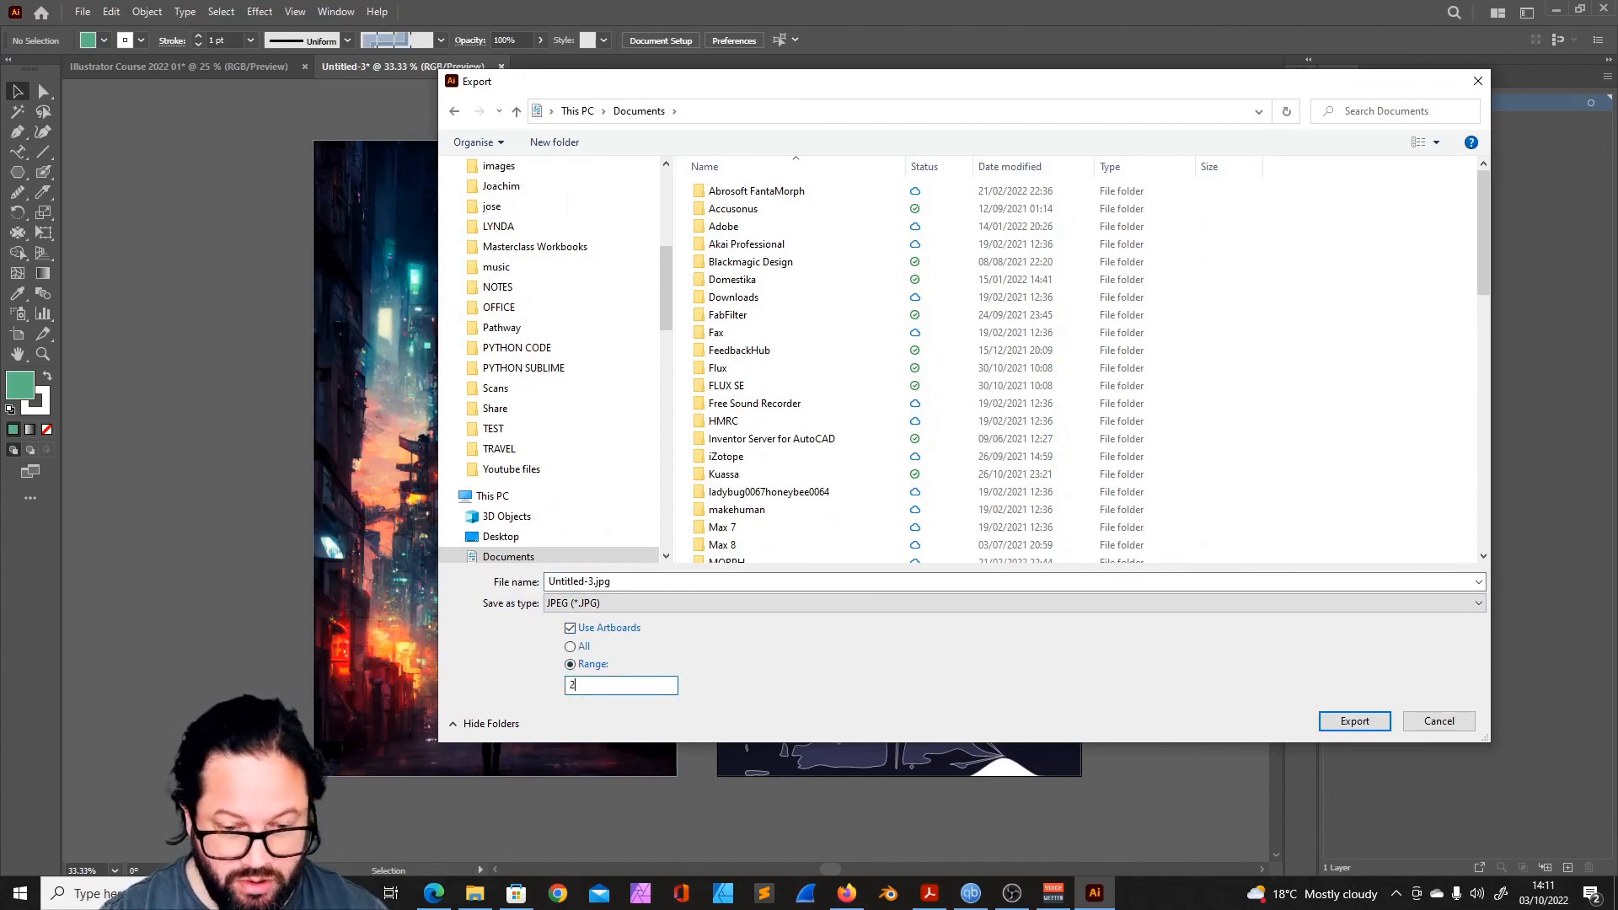
{"action": "left_click", "coordinate": [1437, 722]}
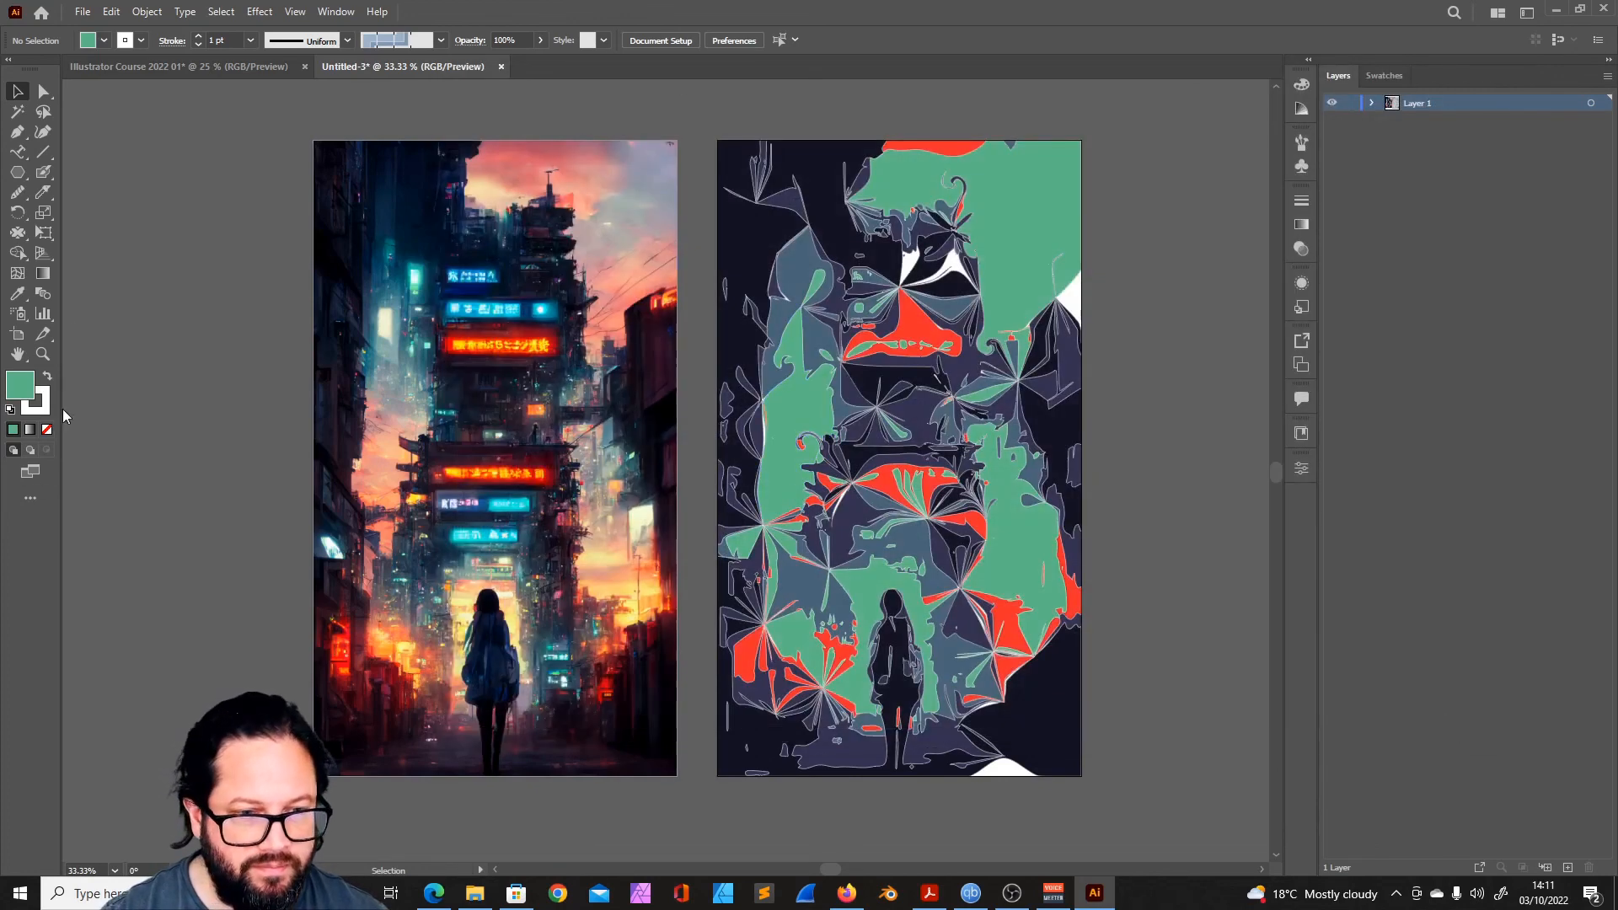
- Show the rulers around the document
{"action": "left_click", "coordinate": [294, 14]}
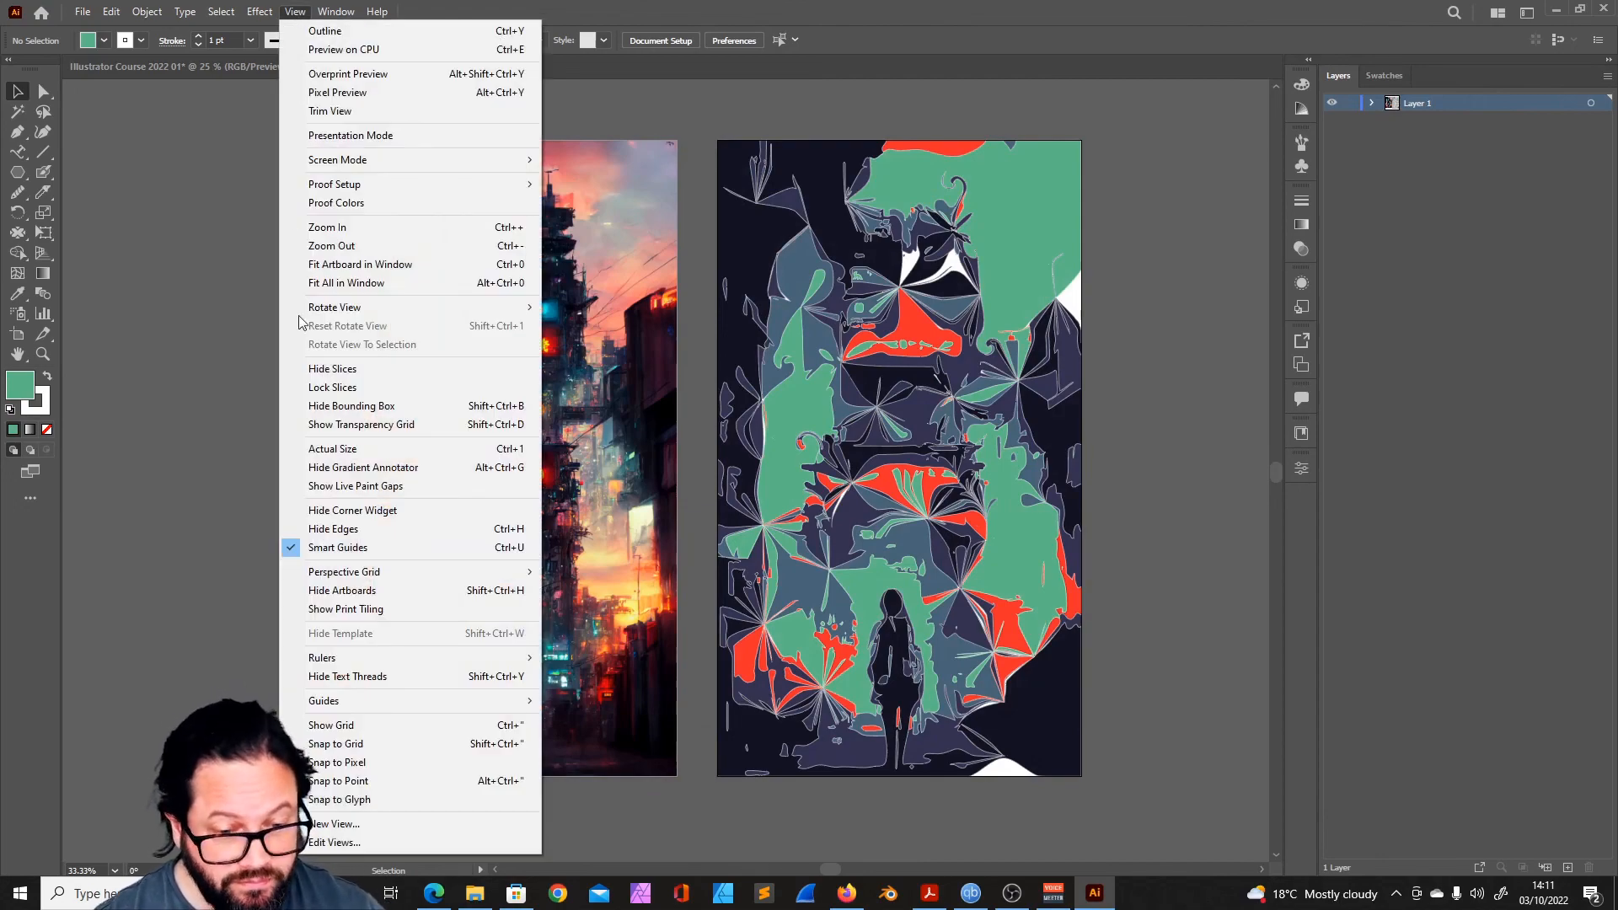
{"action": "mouse_move", "coordinate": [334, 17]}
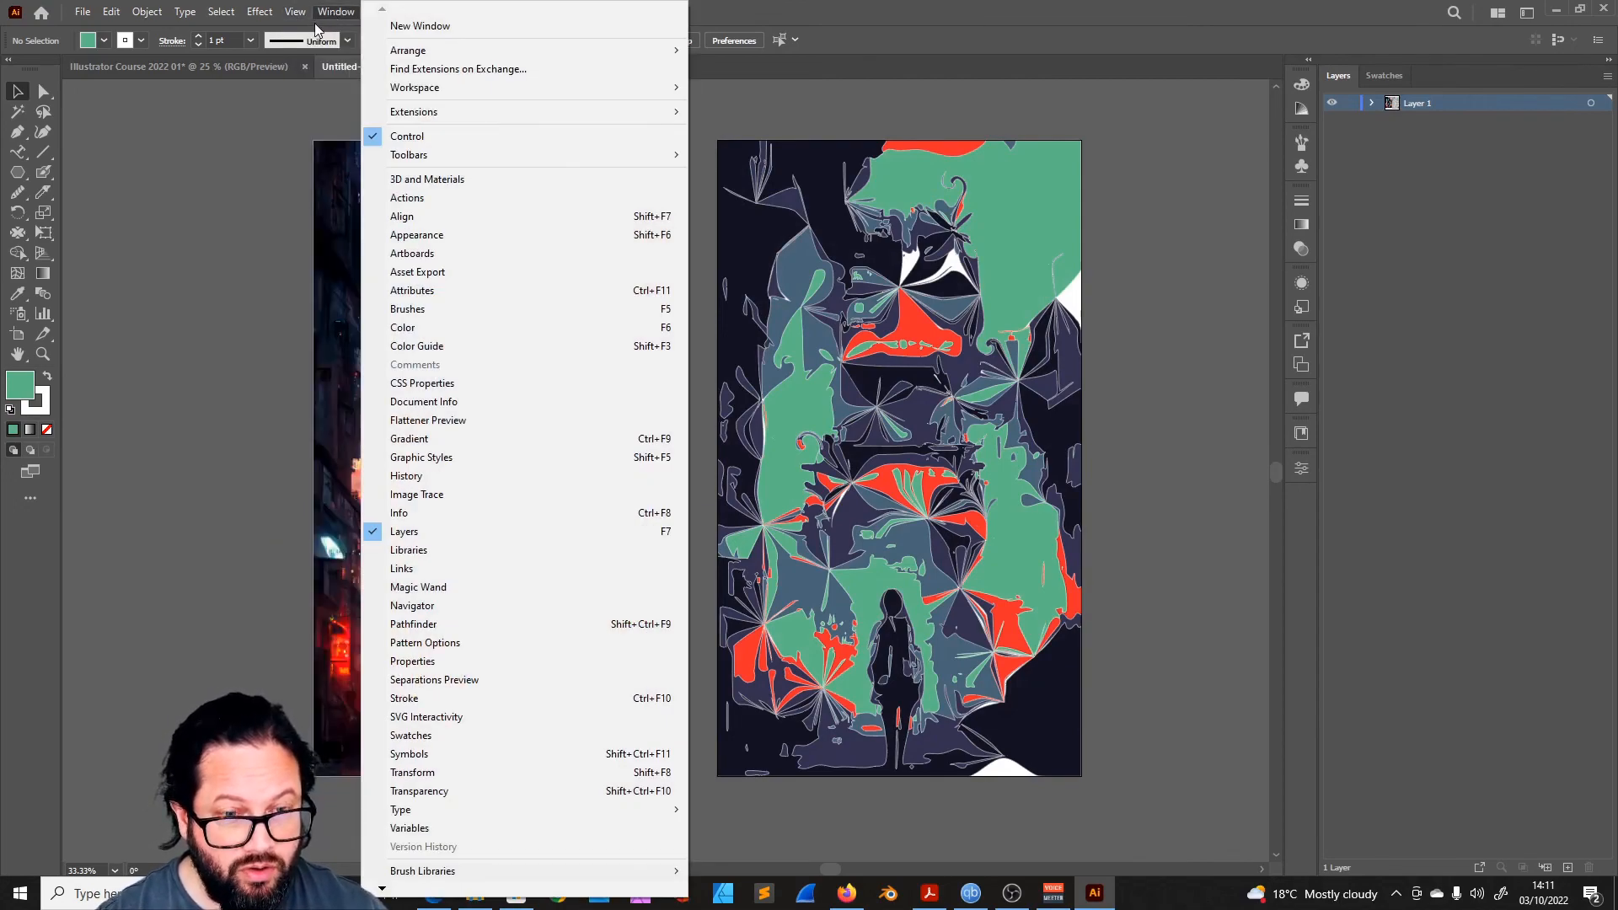
{"action": "mouse_move", "coordinate": [364, 664]}
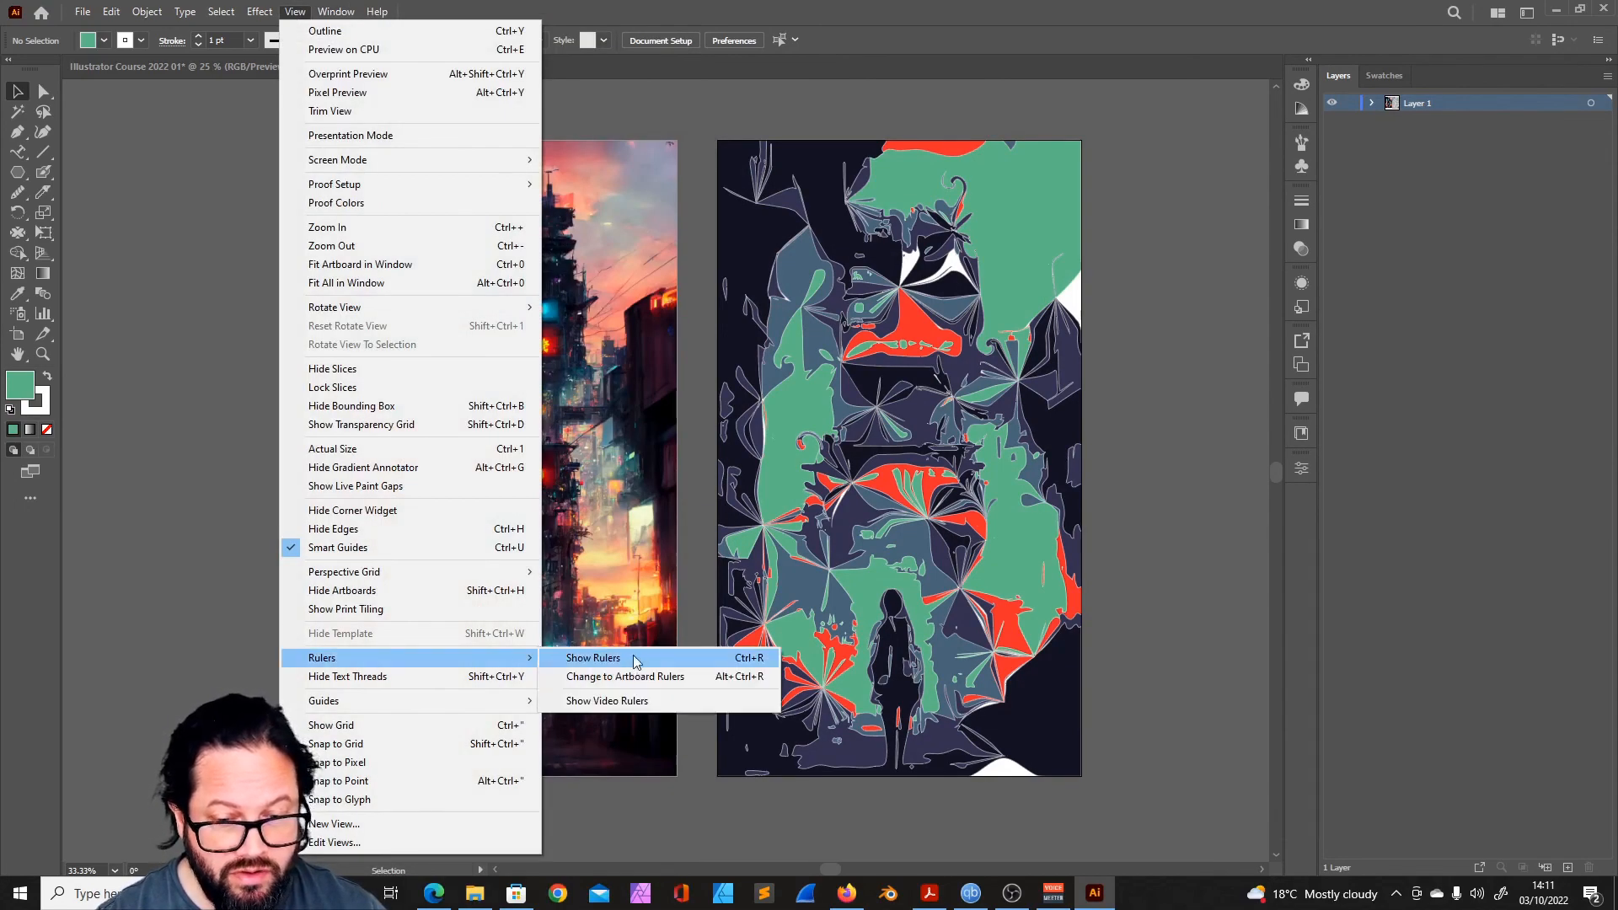
{"action": "left_click", "coordinate": [593, 658]}
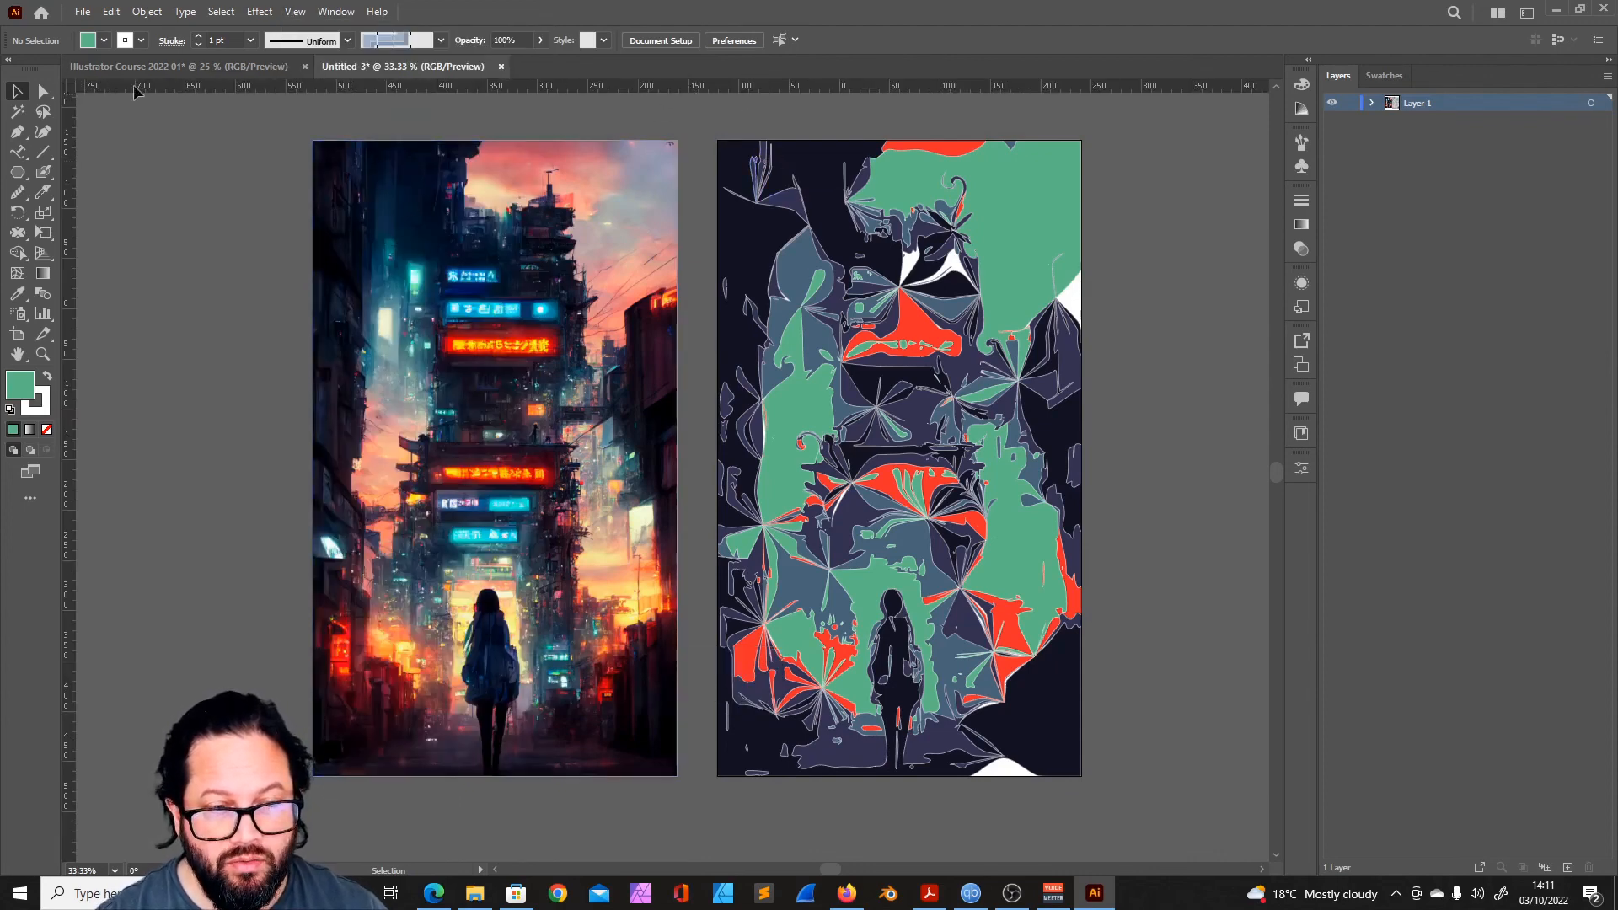
- Switch the ruler units to pixels, to points and back to millimeters
{"action": "right_click", "coordinate": [762, 86]}
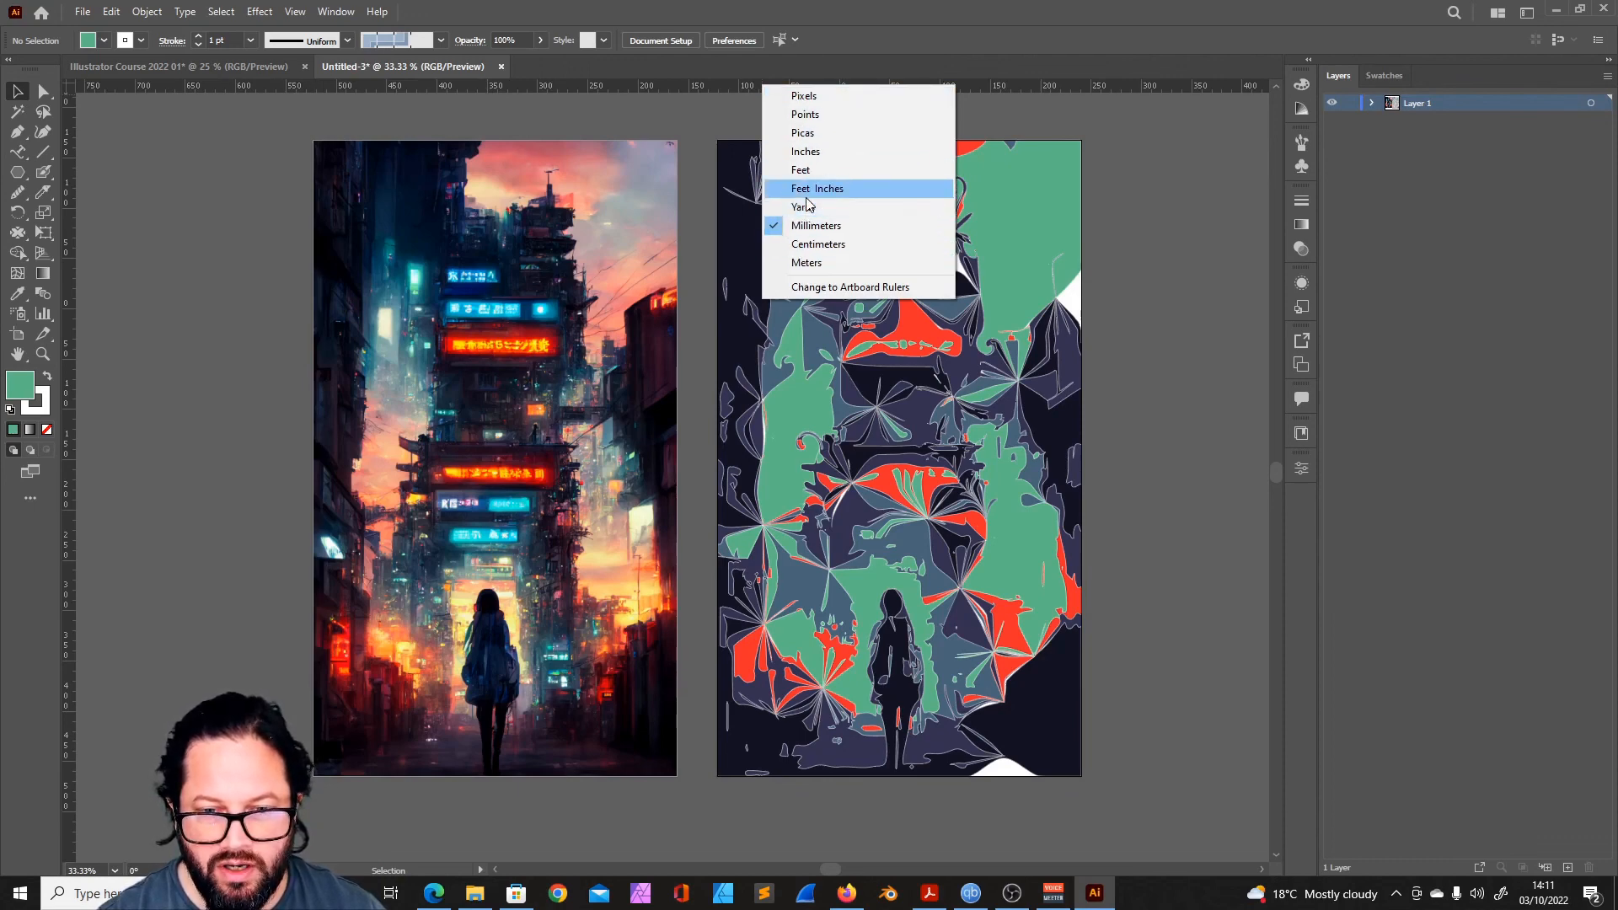
{"action": "left_click", "coordinate": [818, 98]}
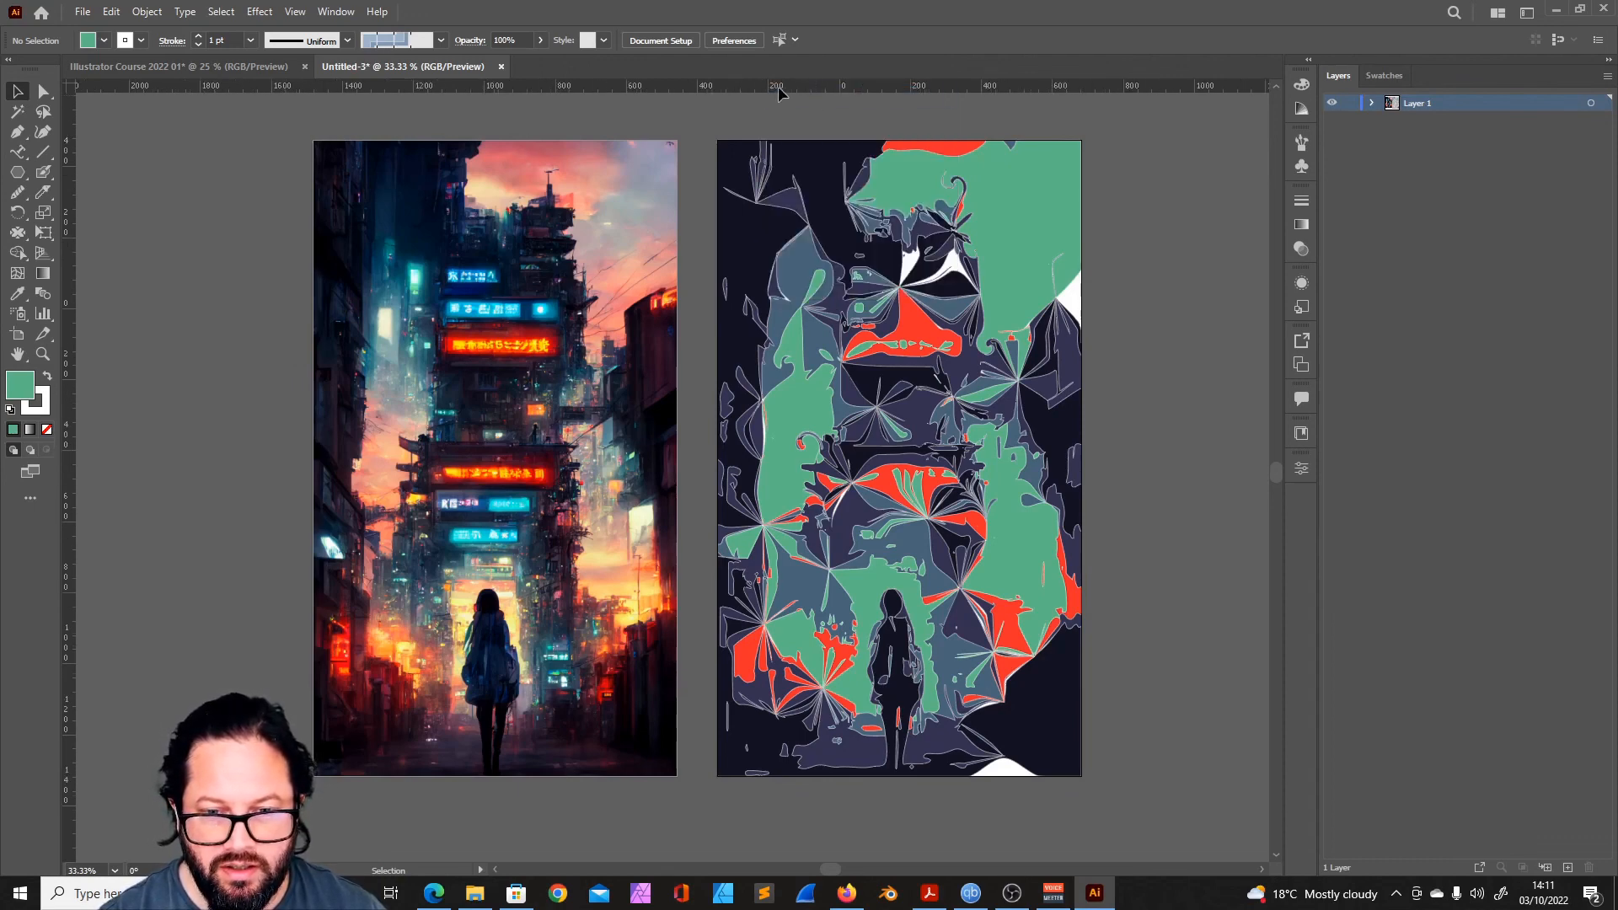
{"action": "right_click", "coordinate": [783, 91]}
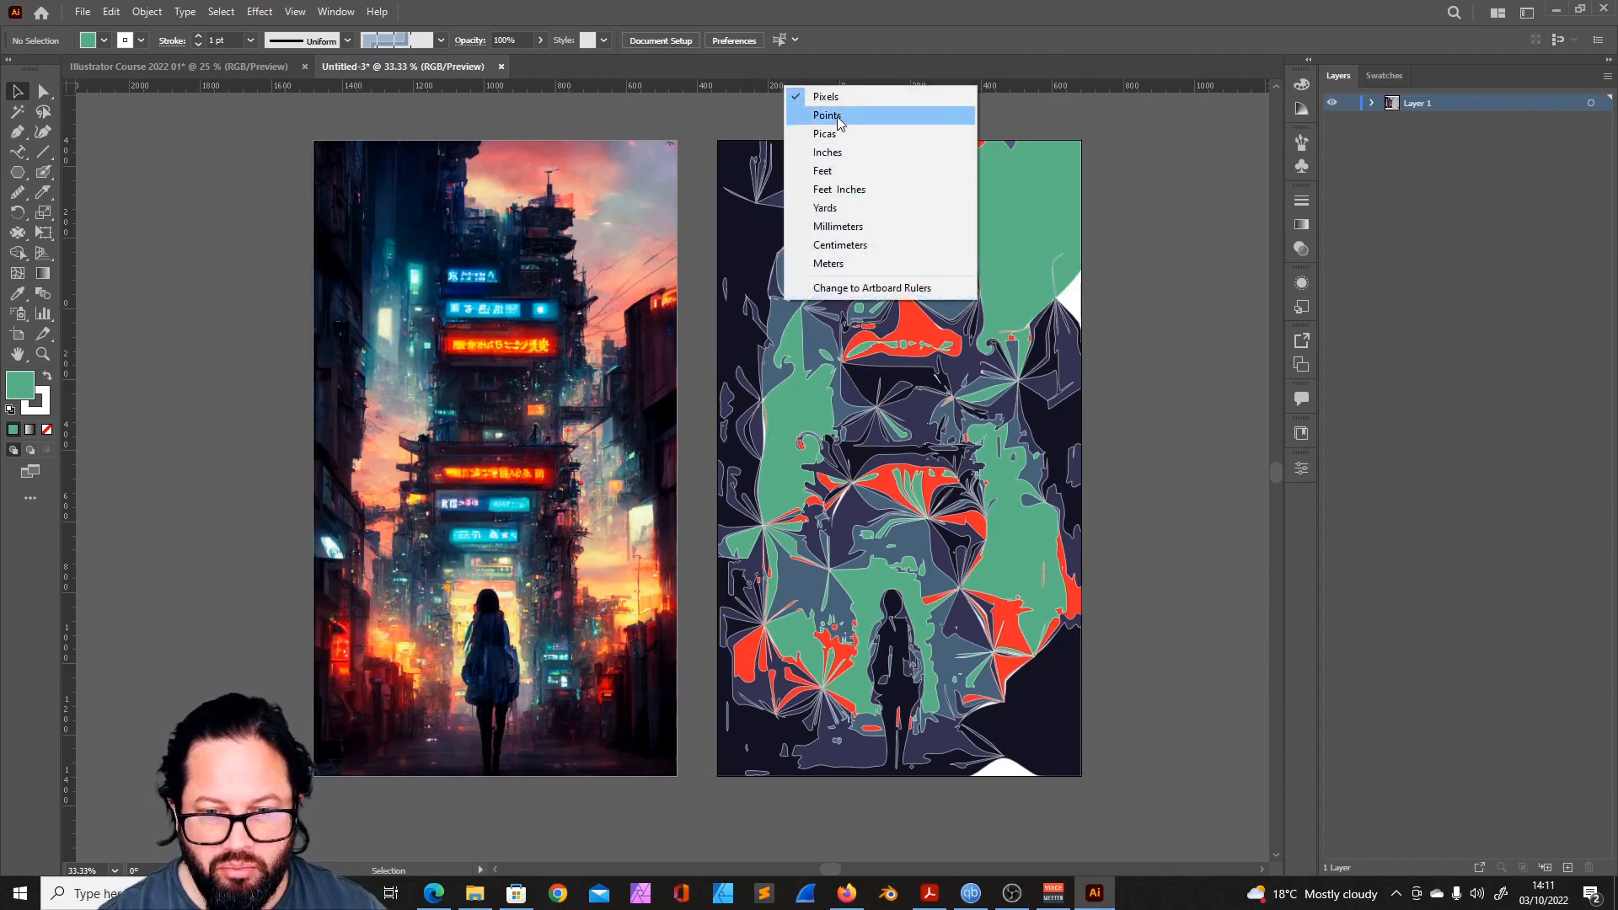
{"action": "left_click", "coordinate": [838, 115]}
{"action": "right_click", "coordinate": [813, 87]}
{"action": "left_click", "coordinate": [861, 229]}
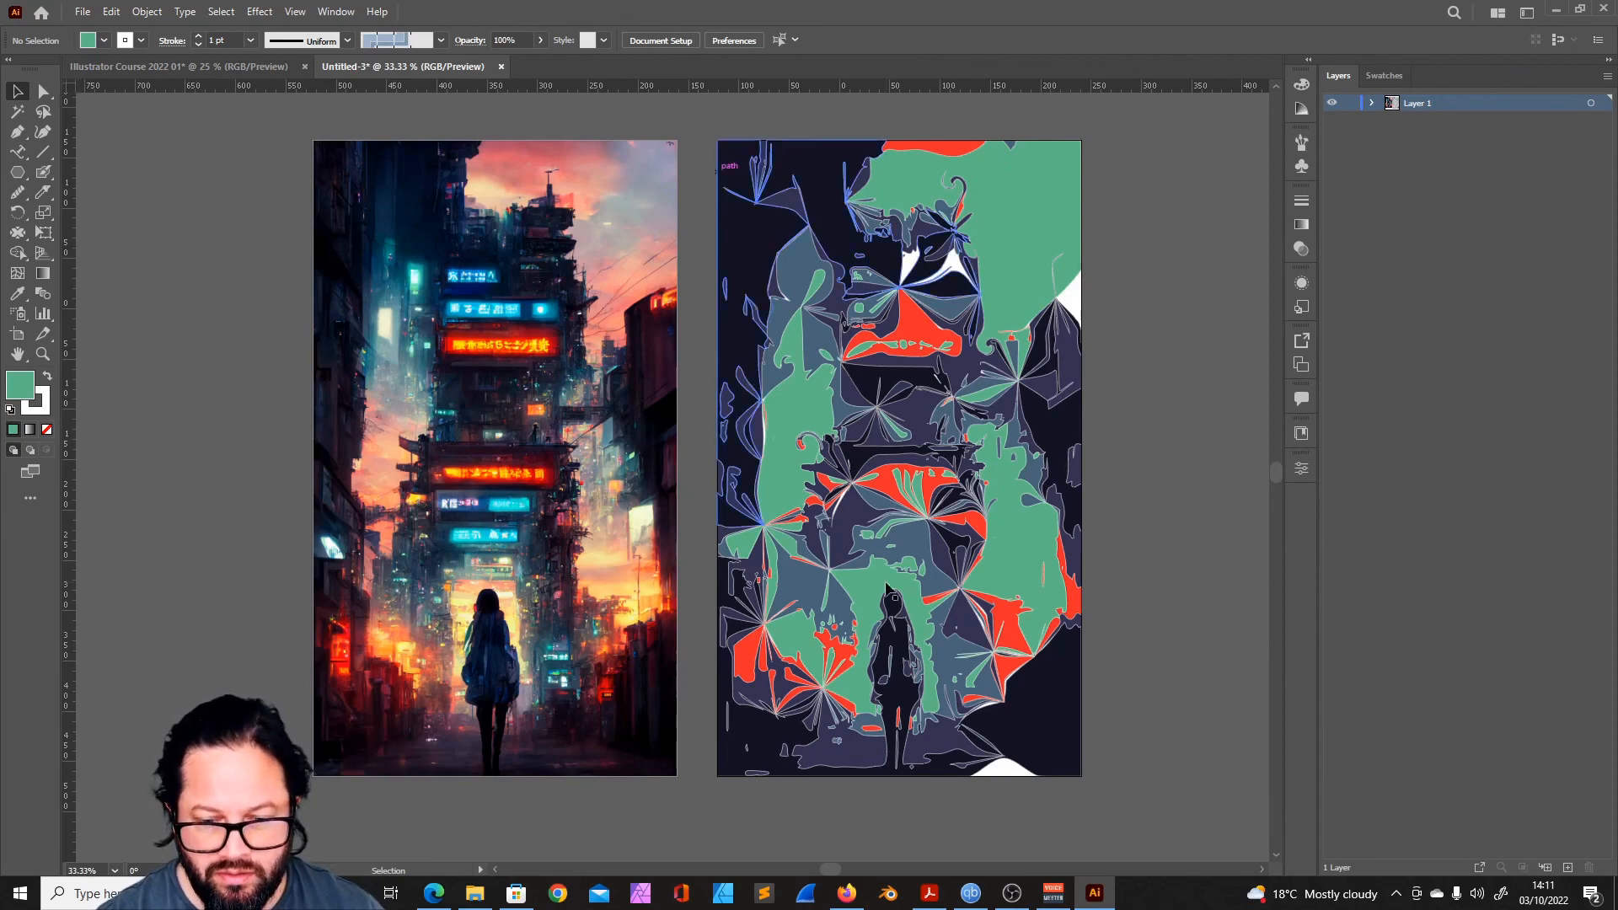
- Set the ruler origin at the upper-left corner of the distorted artwork's artboard and switch the ruler units away from millimeters
{"action": "left_click_drag", "start_coordinate": [67, 85], "coordinate": [813, 213]}
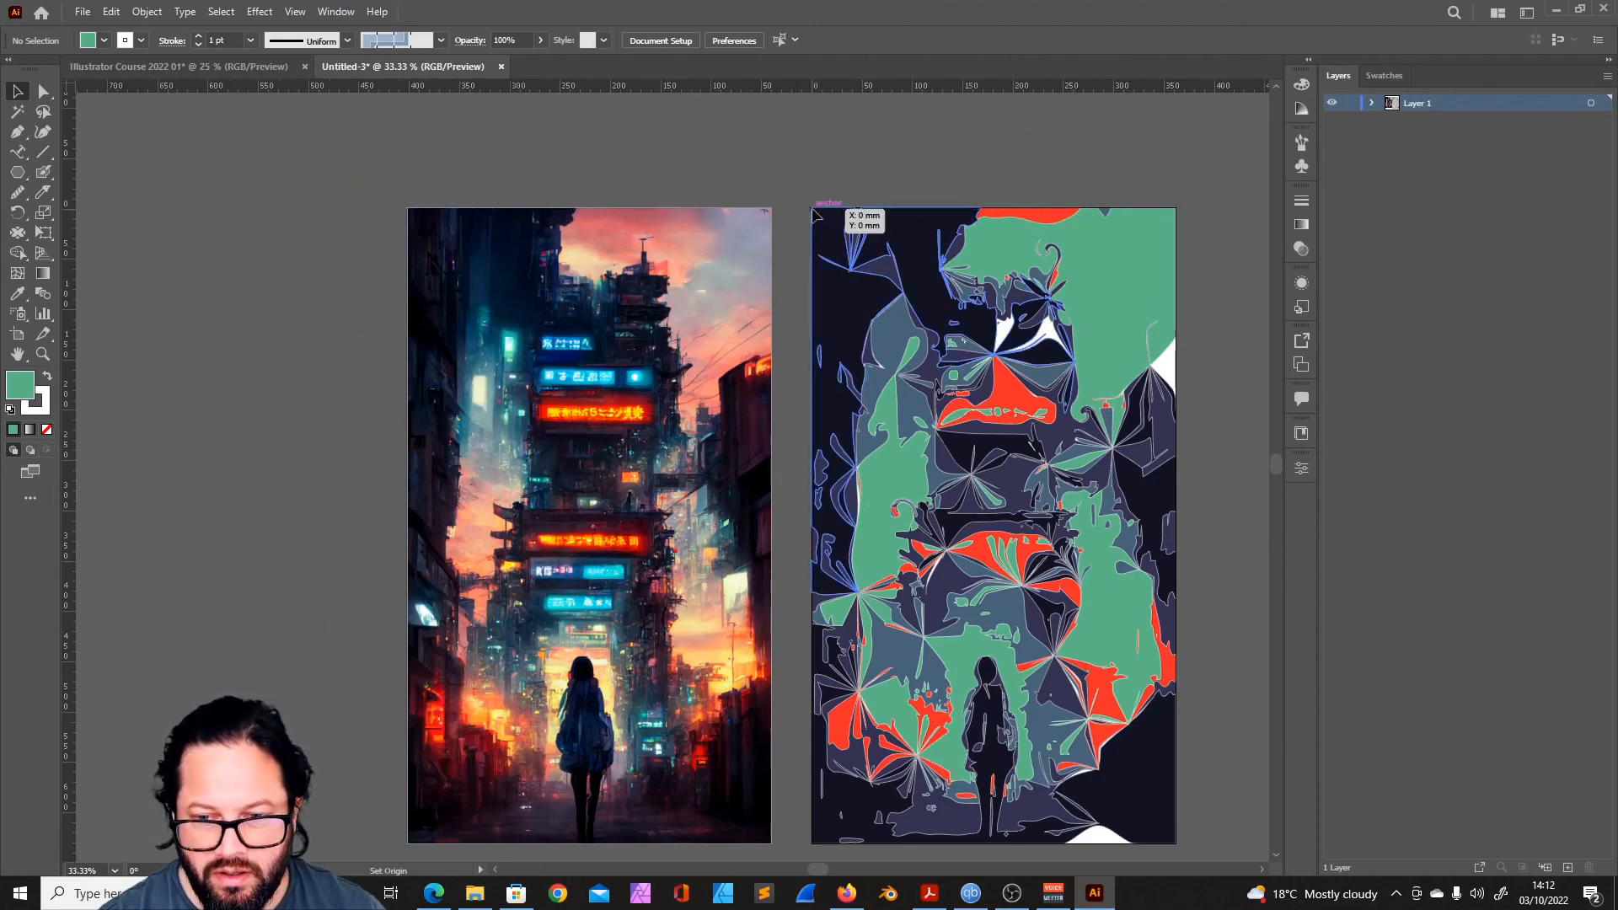
{"action": "scroll", "coordinate": [996, 313], "scroll_direction": "down", "scroll_amount": 2}
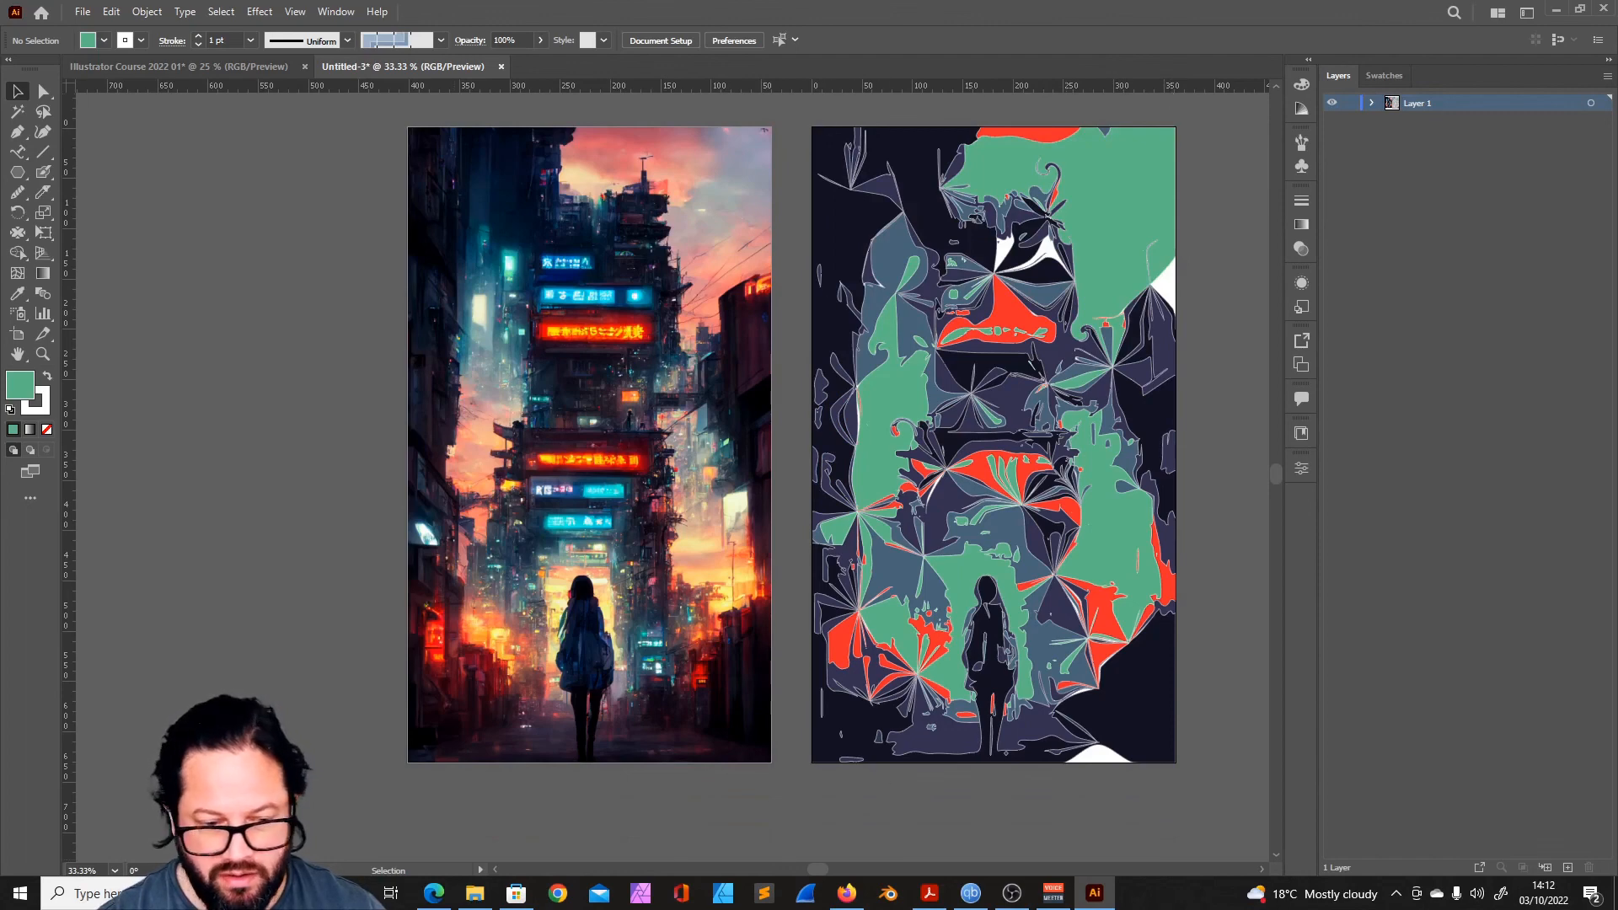
{"action": "left_click_drag", "start_coordinate": [1184, 403], "coordinate": [1001, 418]}
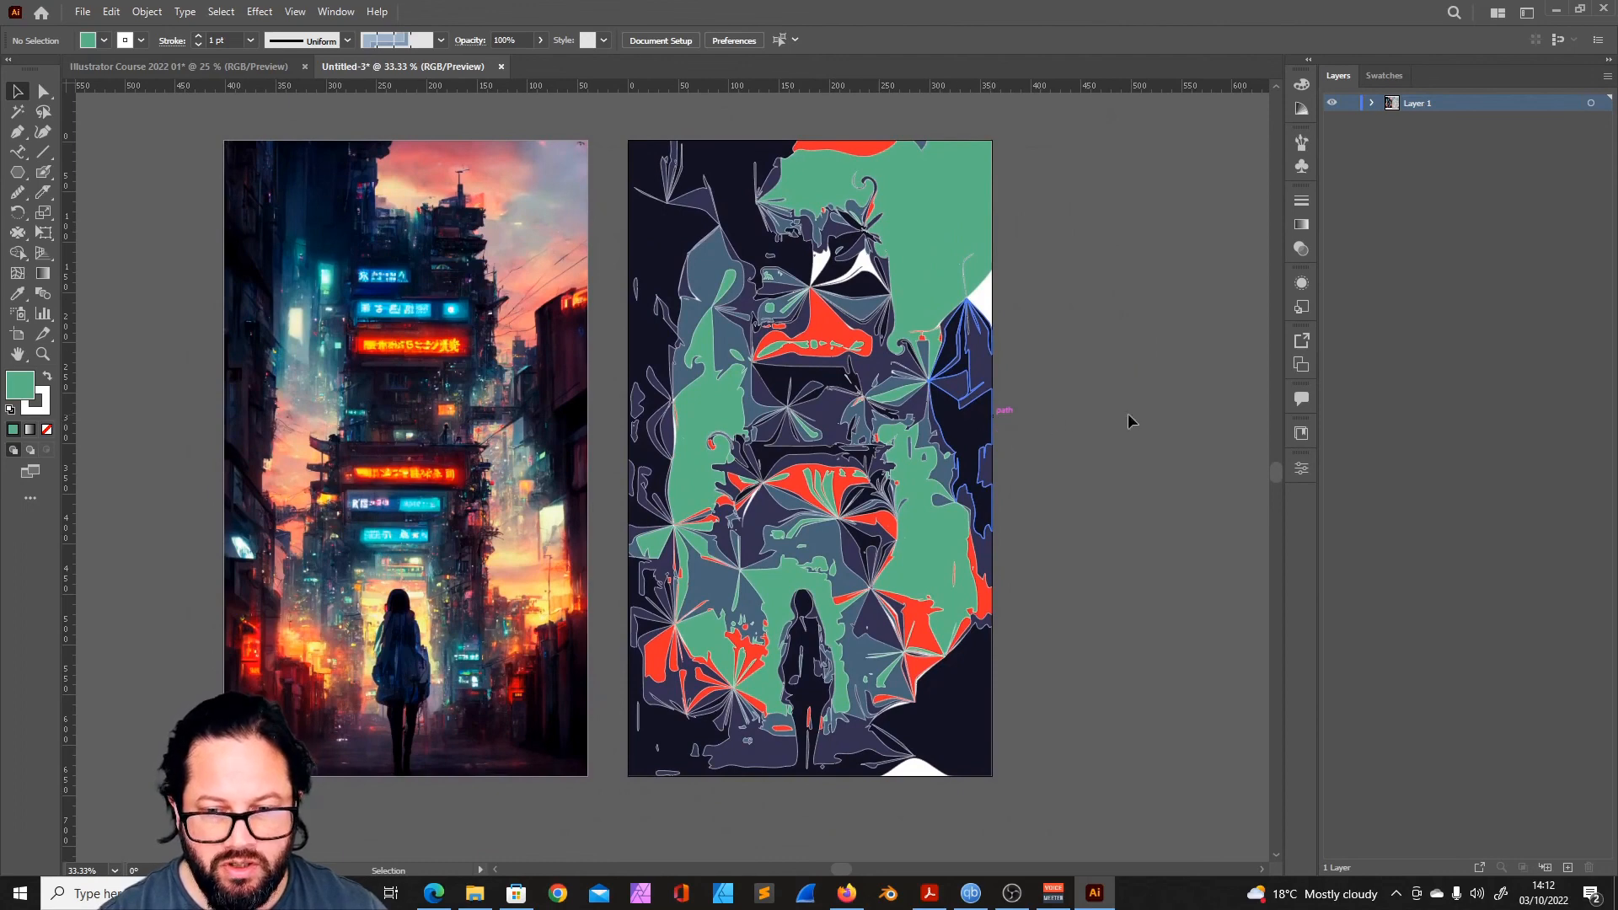
{"action": "right_click", "coordinate": [761, 89]}
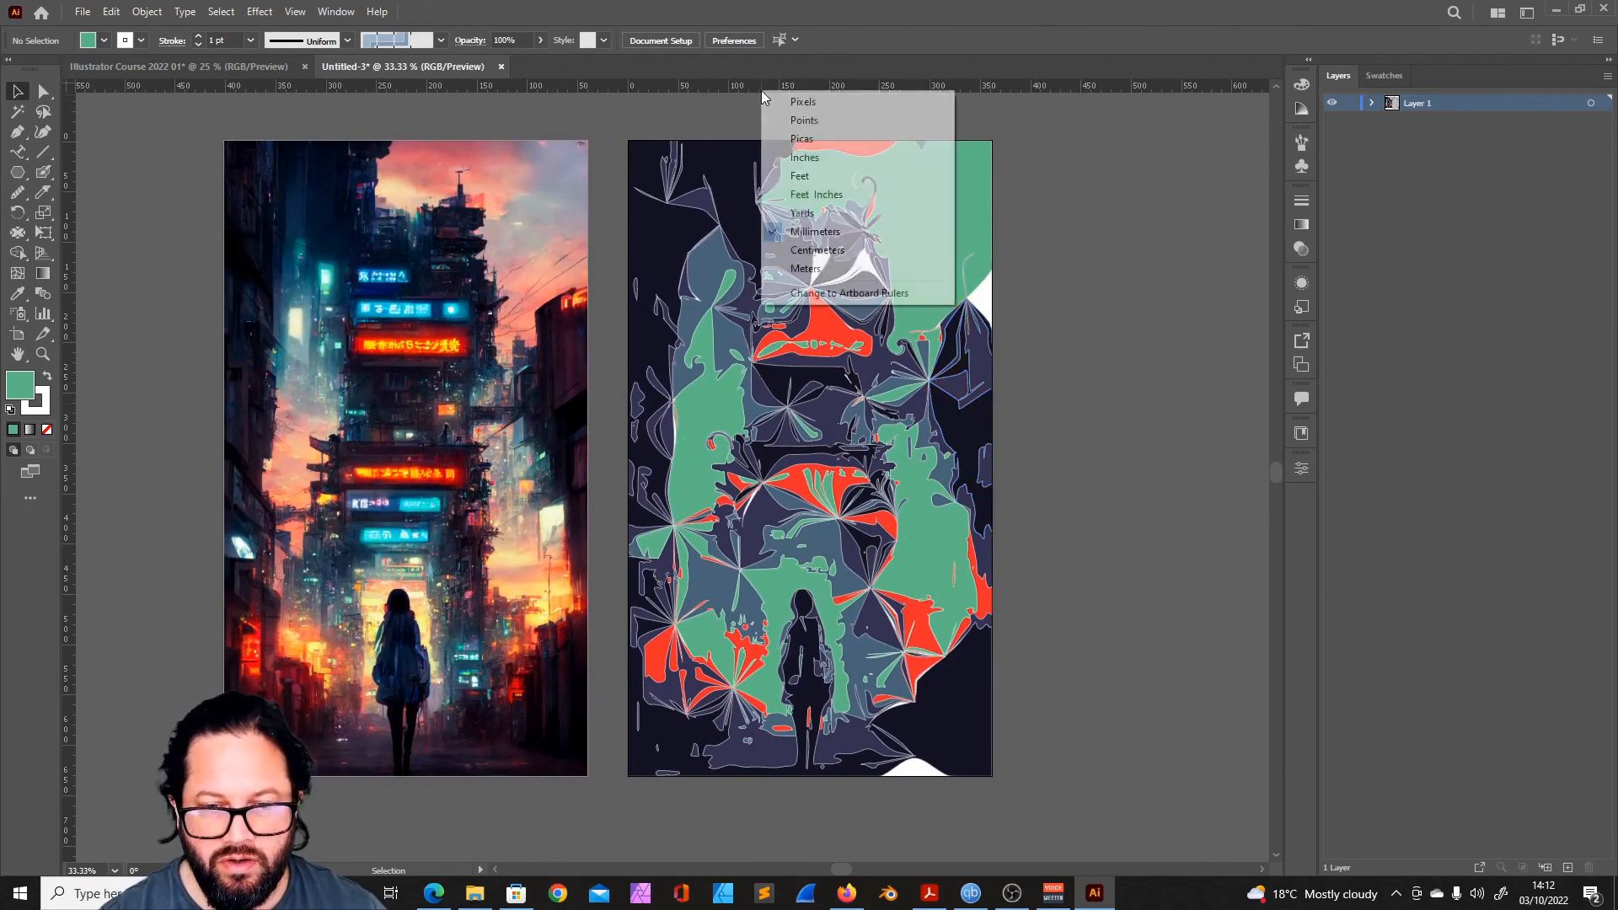
{"action": "left_click", "coordinate": [809, 138]}
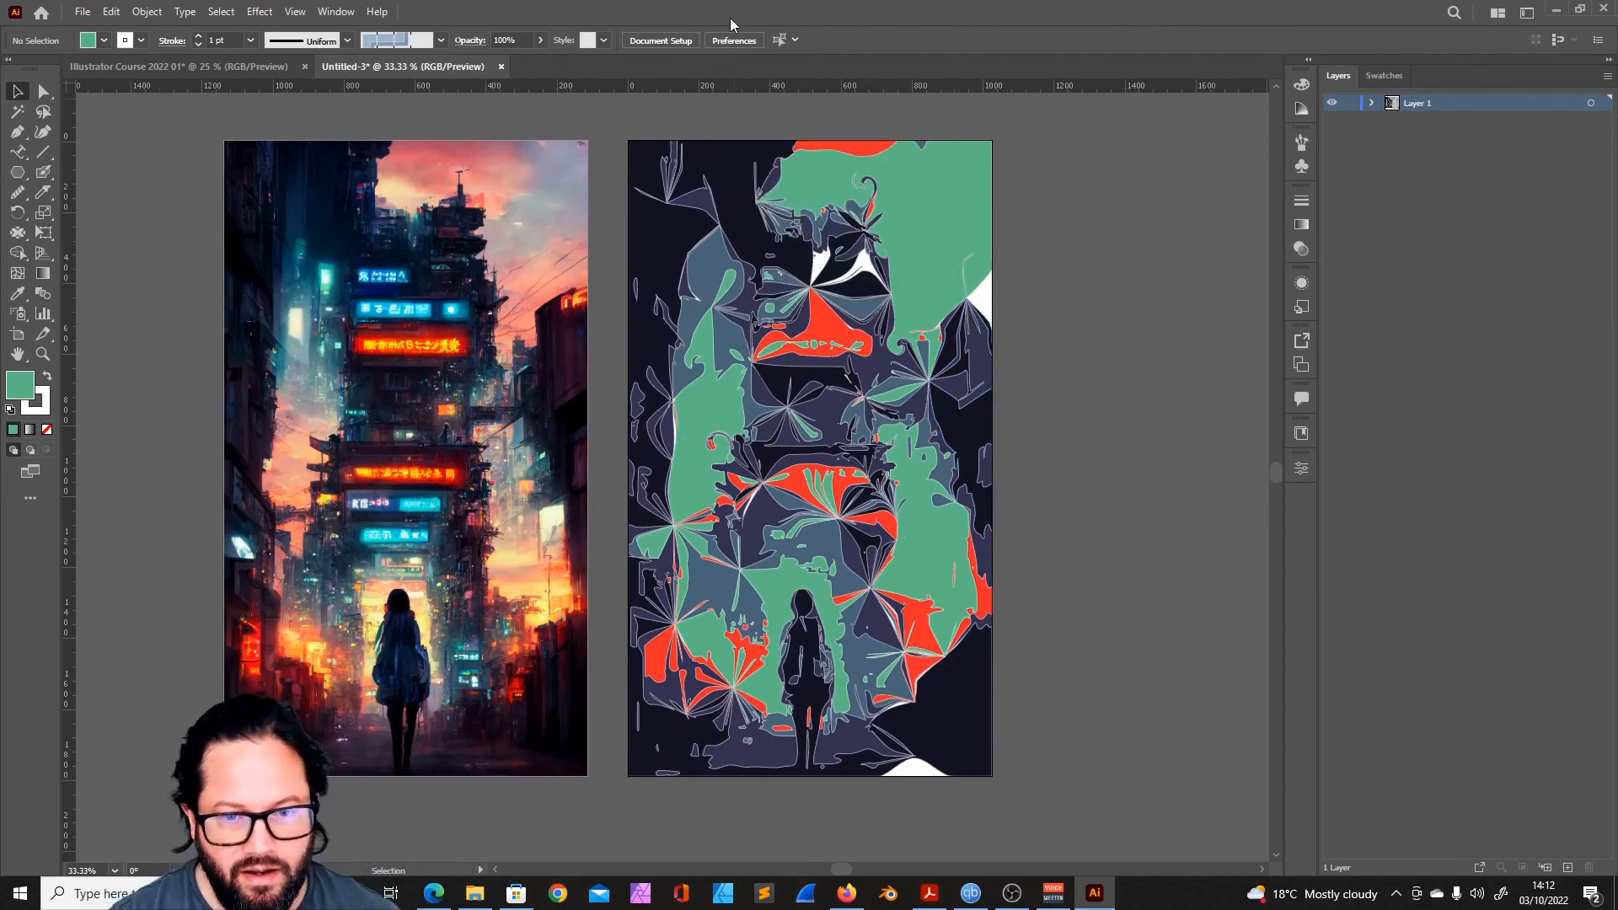